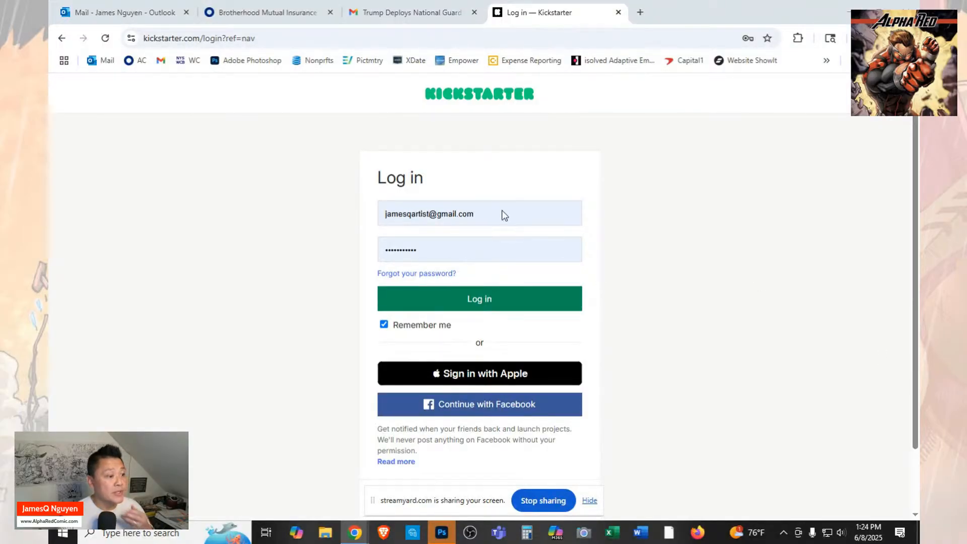
Switch to Photoshop and open the image AR7 - Orig Art 1 Cover 7 from the Launch folder.
click(442, 534)
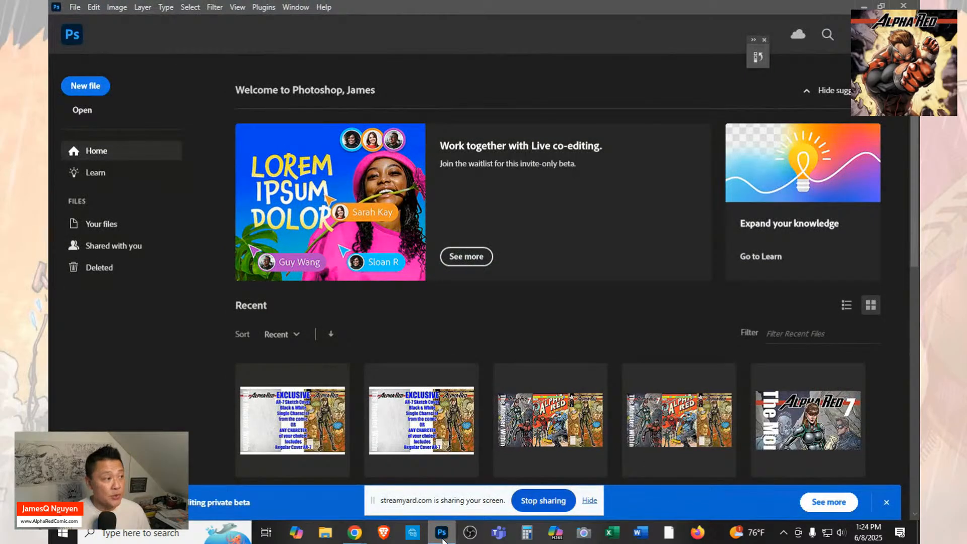
click(83, 109)
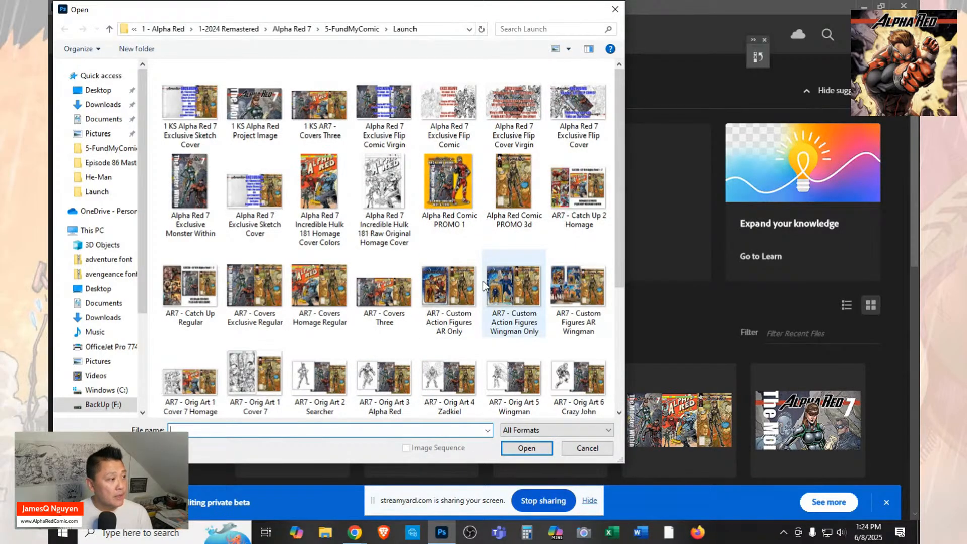
scroll(458, 254, down, 3)
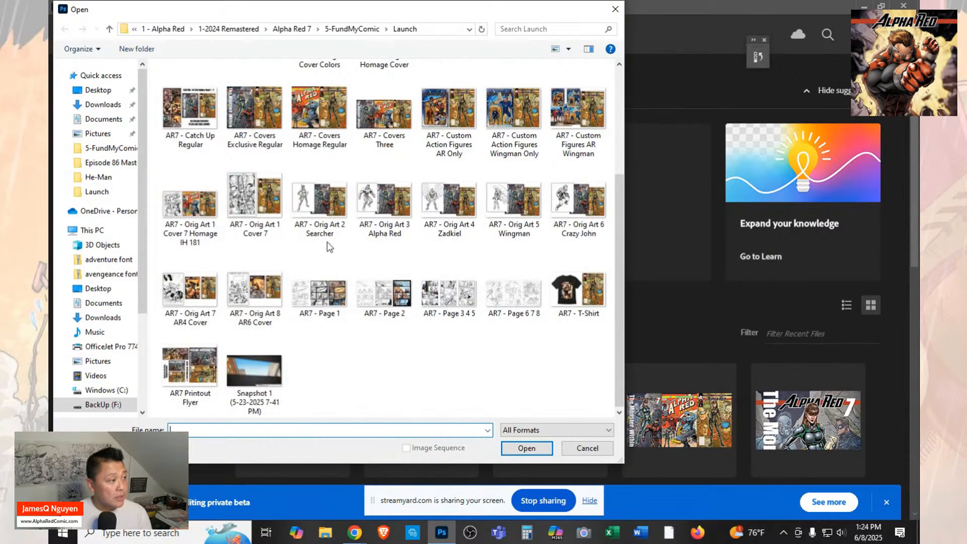
click(255, 204)
click(510, 447)
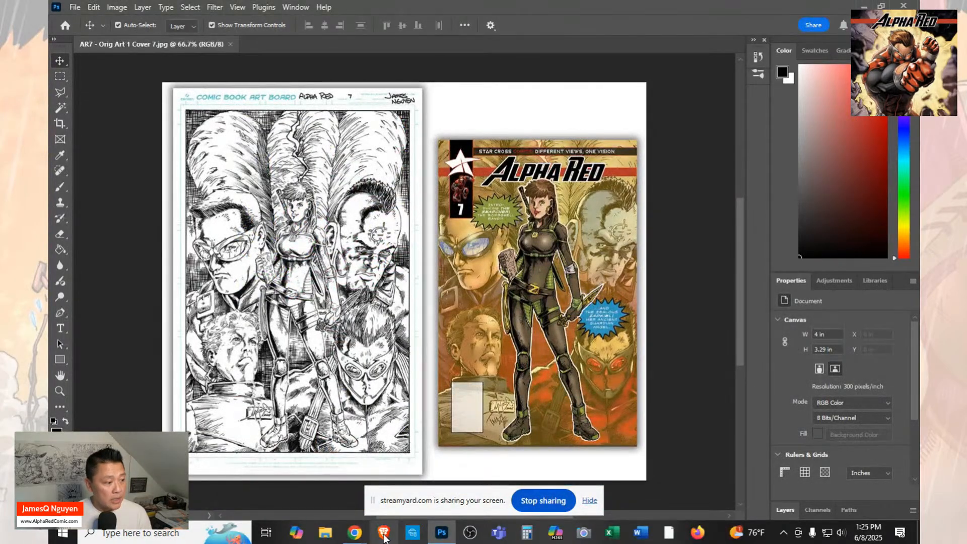
Switch back to the Kickstarter login page in Chrome and log in with the prefilled account credentials.
mouse_move(359, 542)
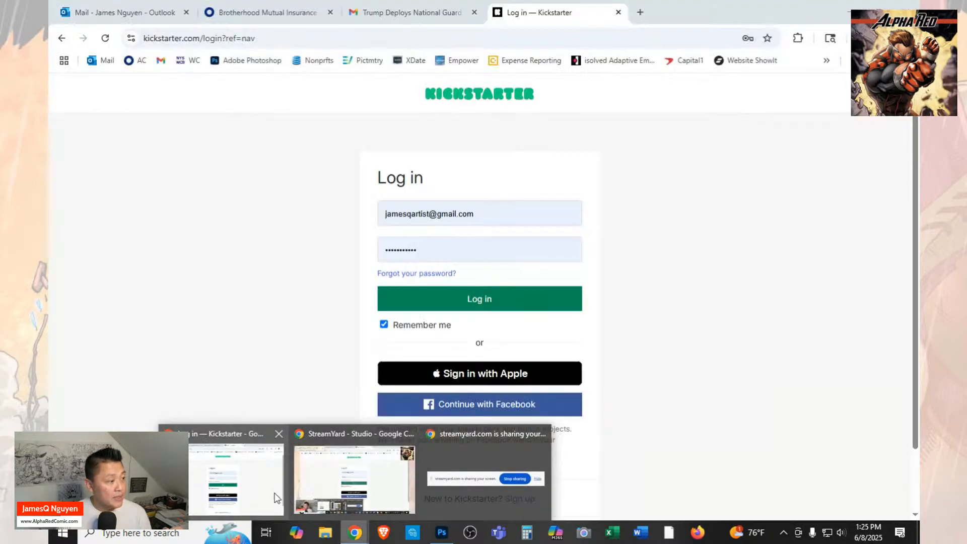
click(286, 497)
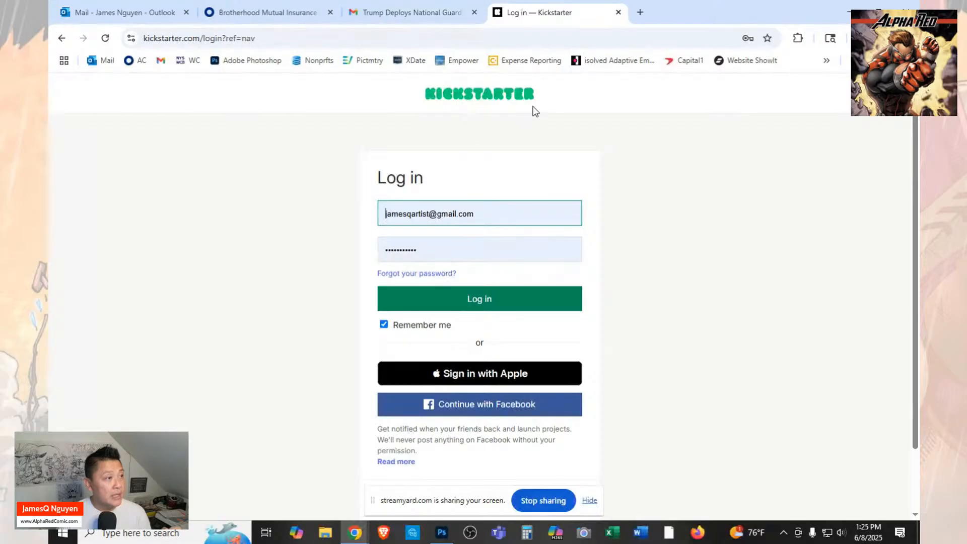
click(476, 300)
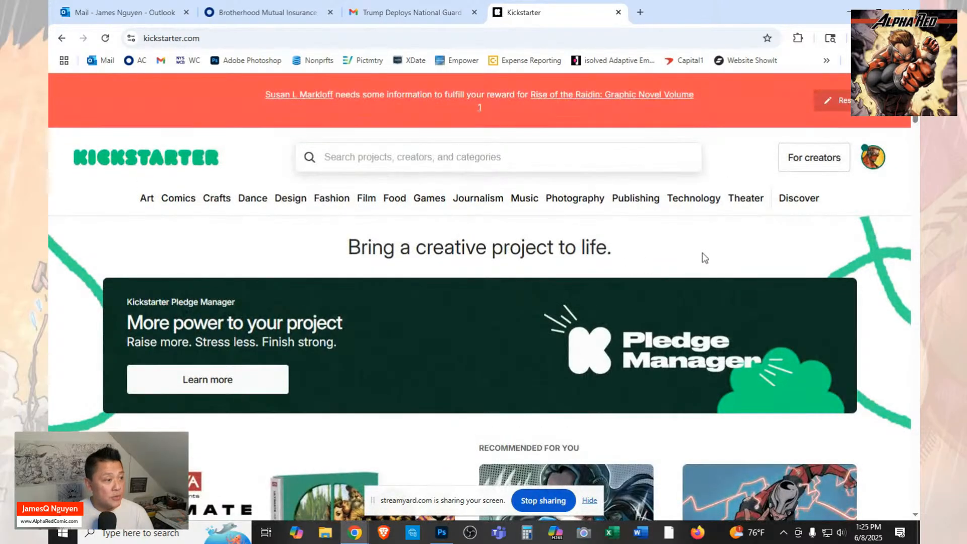
Open the created project Alpha Red #7 - The Monster Within and go to its Basics section.
click(877, 162)
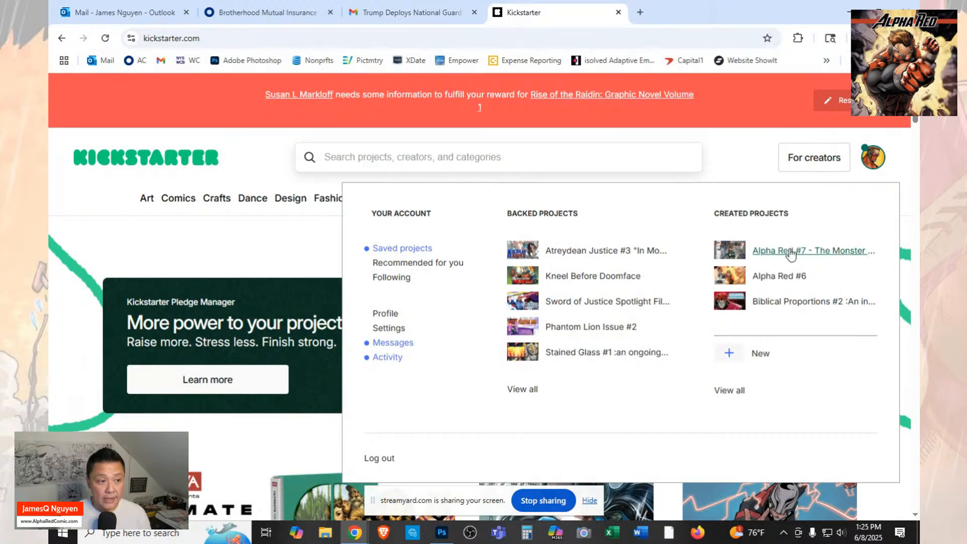
click(789, 252)
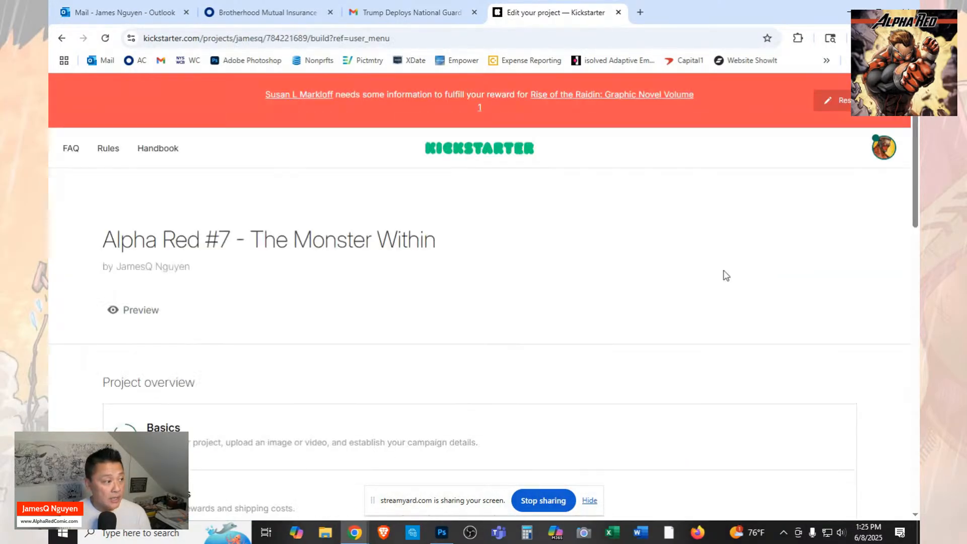
click(308, 439)
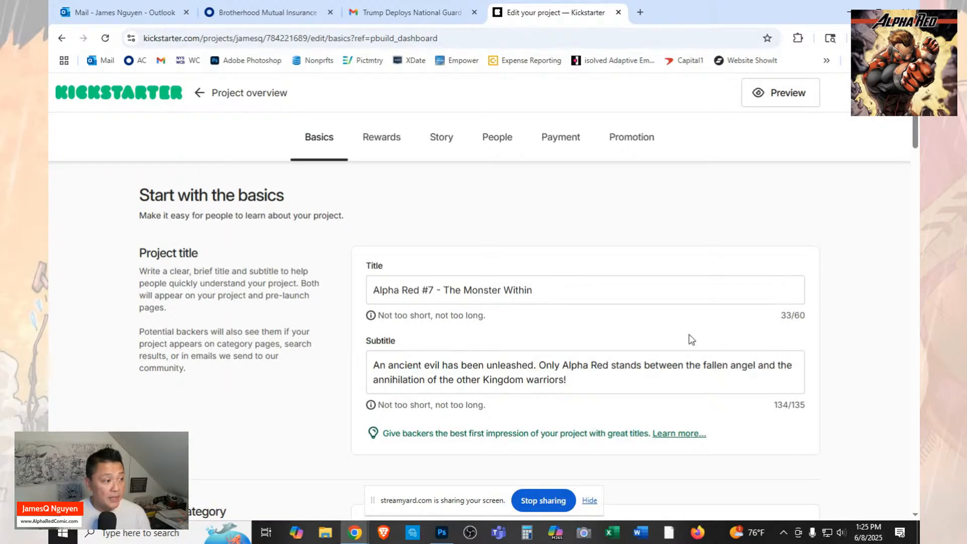
Review the project's title, subtitle and category settings, checking the choices offered for the primary and second category.
scroll(552, 327, down, 2)
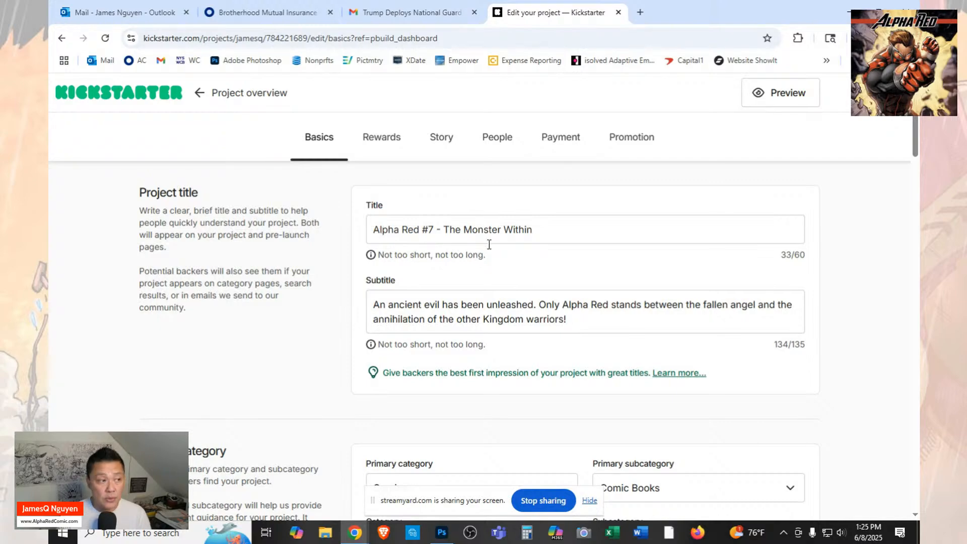
scroll(546, 246, down, 1)
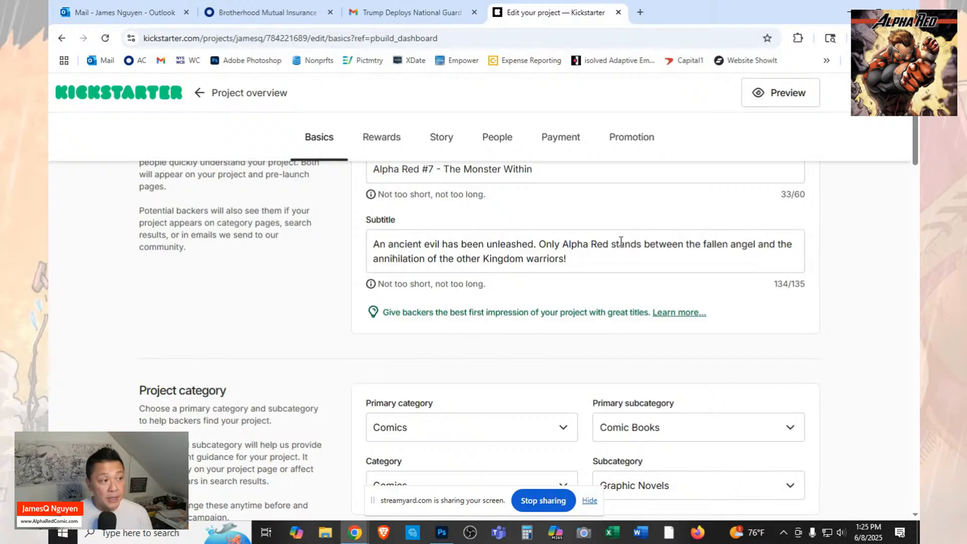
scroll(621, 240, down, 4)
scroll(621, 242, down, 1)
scroll(569, 274, up, 1)
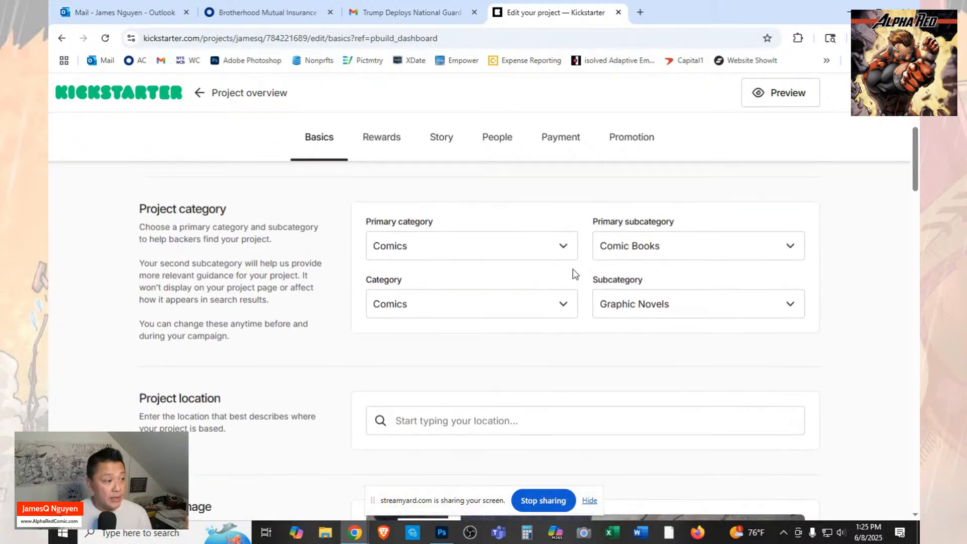
click(564, 250)
click(564, 249)
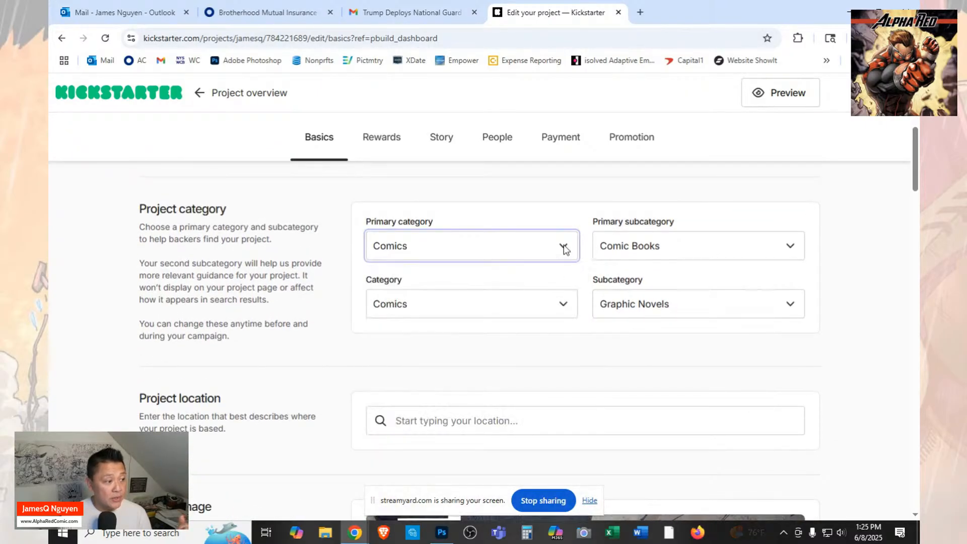
click(566, 306)
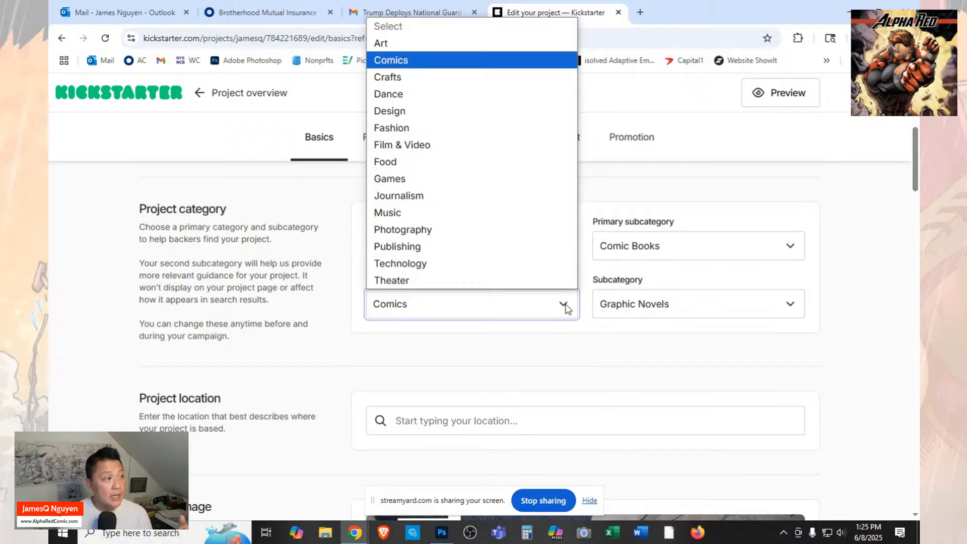
click(565, 307)
Set the project location to Syracuse, NY and save the project basics.
scroll(628, 321, down, 3)
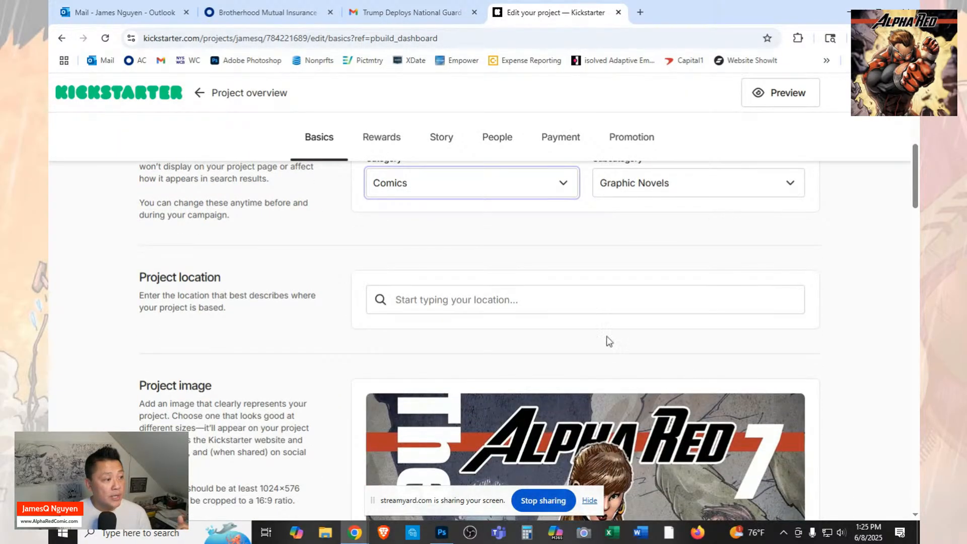
click(607, 296)
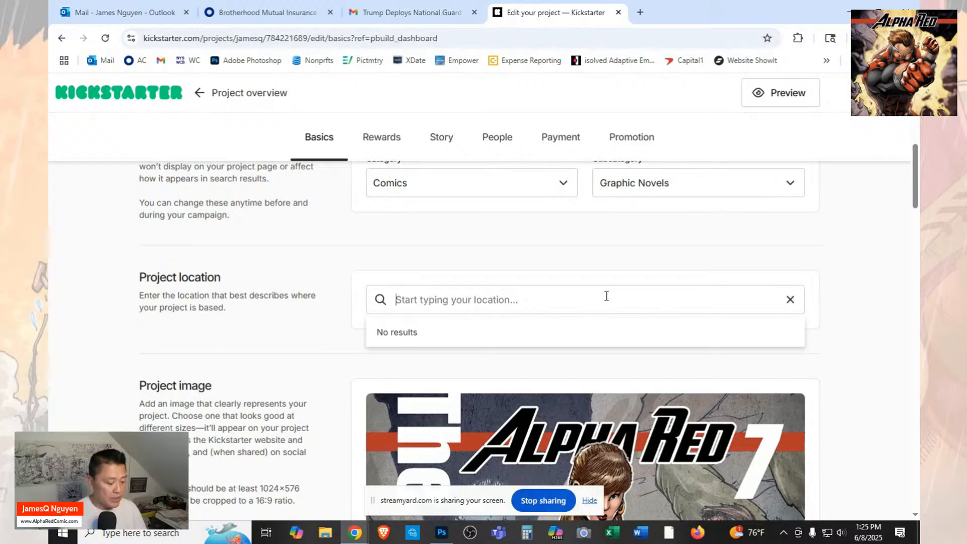
text(Syracuse)
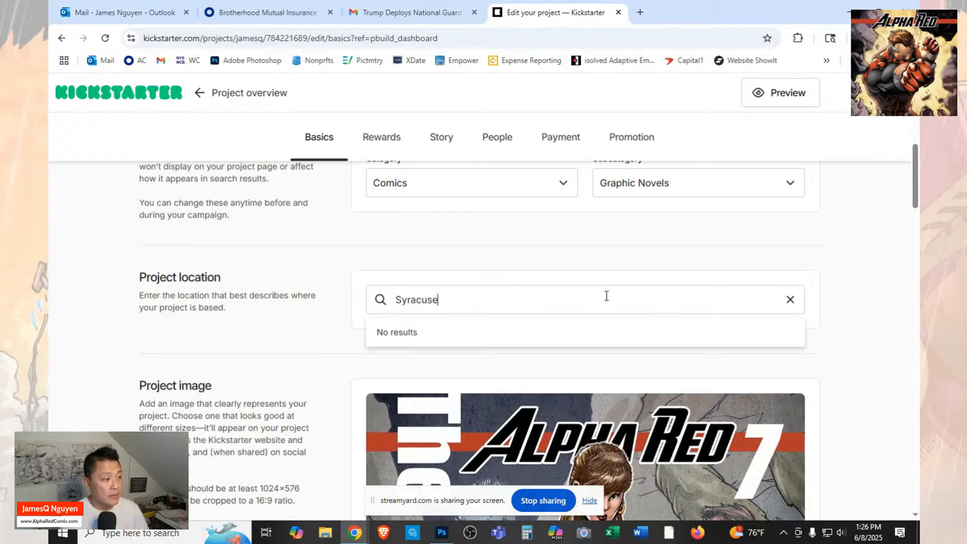
click(431, 347)
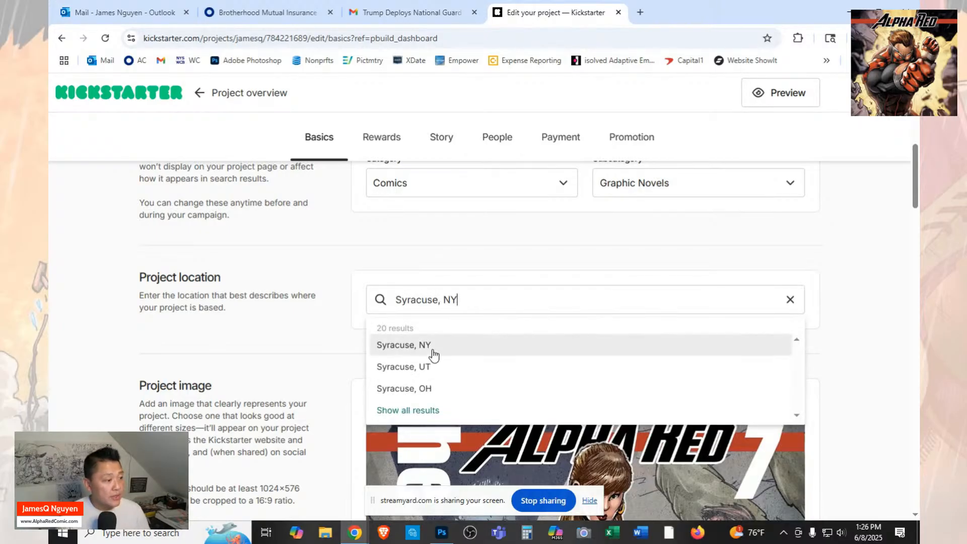
scroll(859, 259, down, 3)
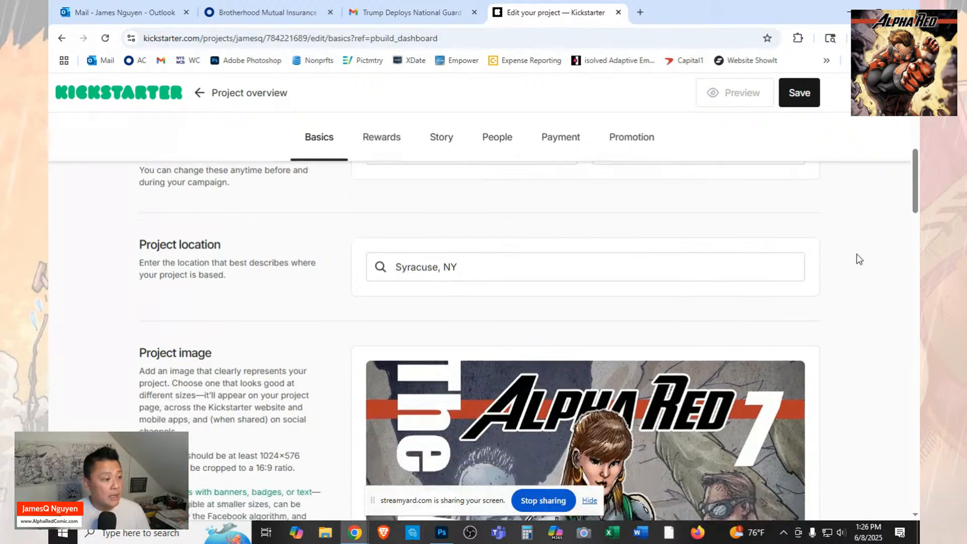
click(805, 101)
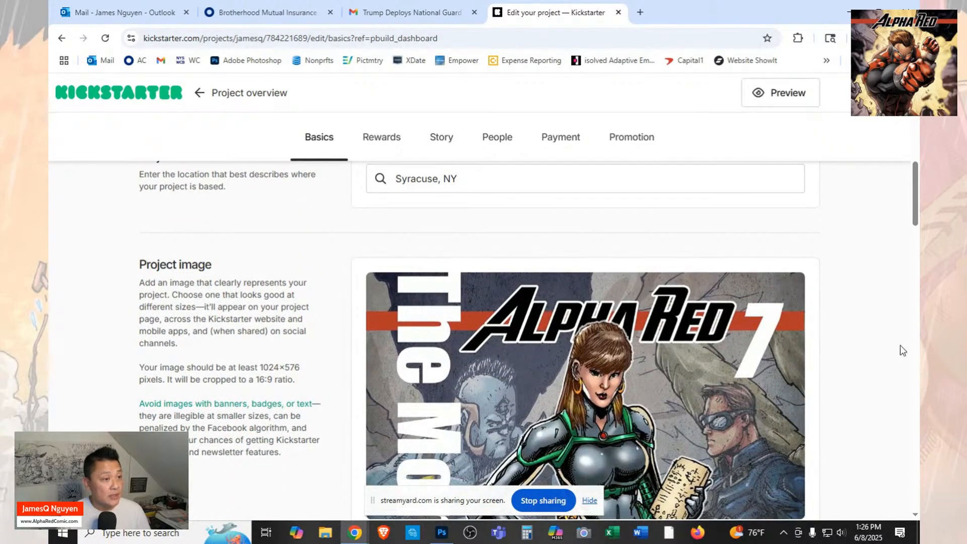
Look over the project video and funding goal sections, and open alpharedcomic.com in a new browser tab.
scroll(826, 353, down, 10)
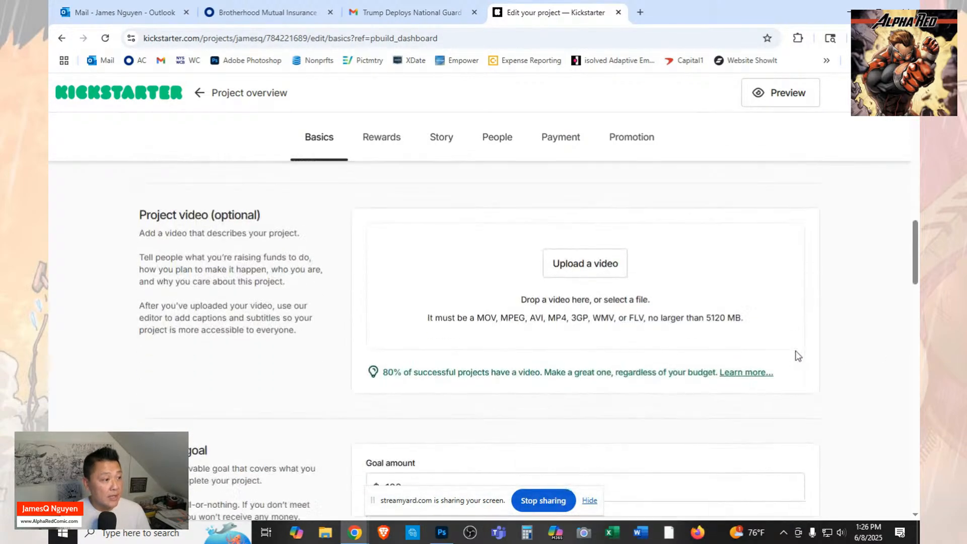
scroll(797, 356, down, 4)
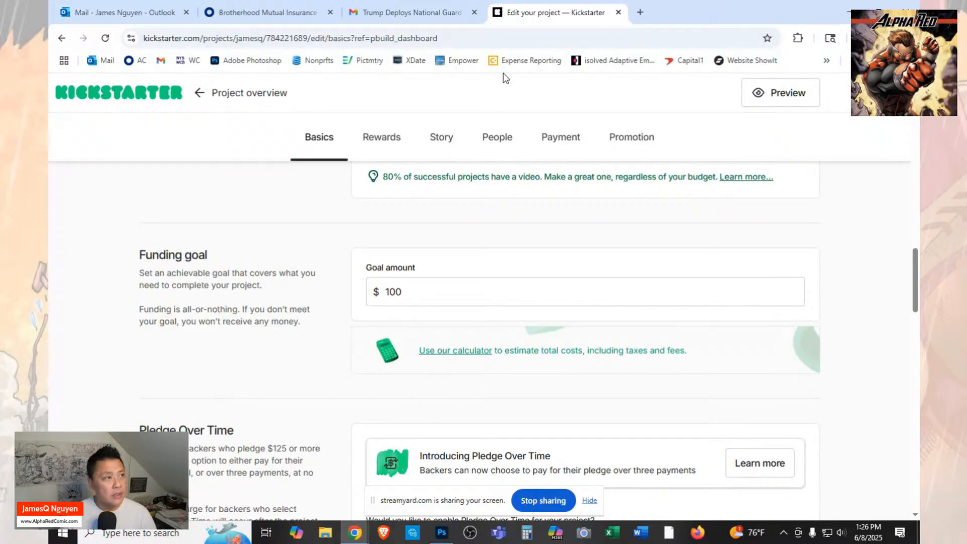
click(641, 14)
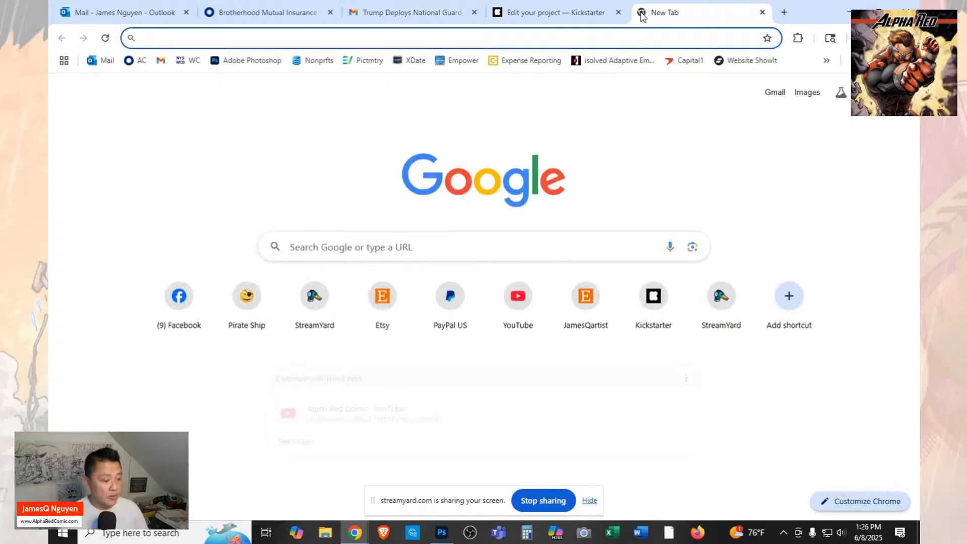
text(alpharedcomic.com)
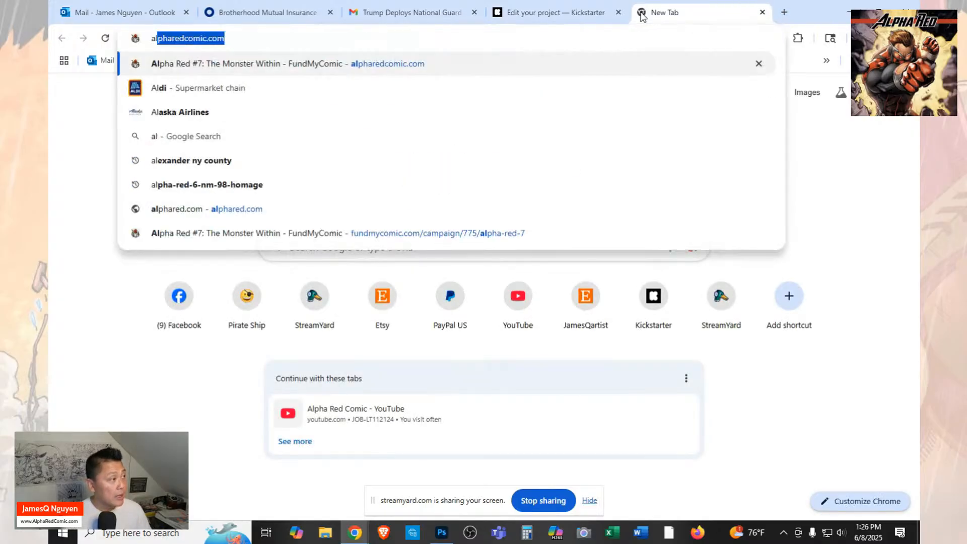
key(Return)
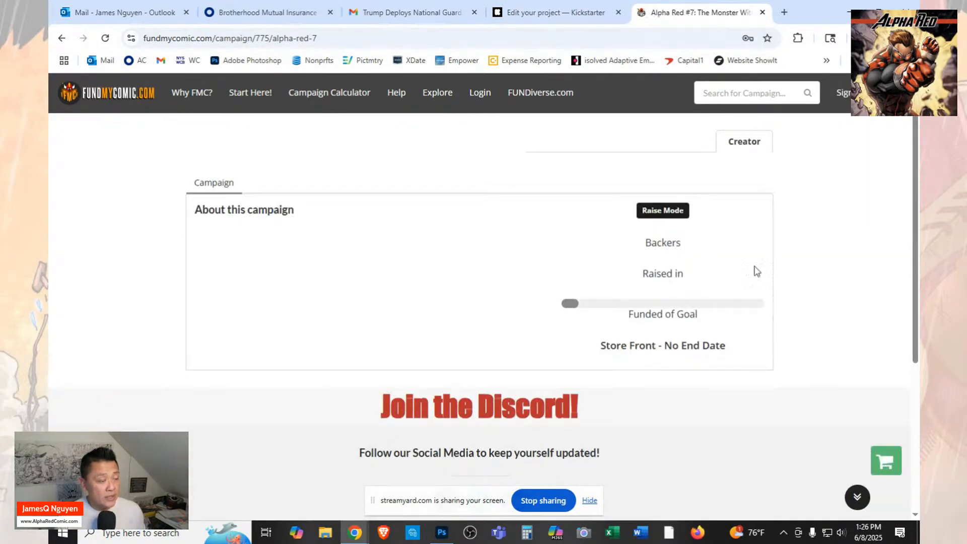
Examine the Alpha Red #7 FundMyComic campaign page for its raise mode, backers, funds raised, goal and campaign dates.
scroll(741, 339, down, 5)
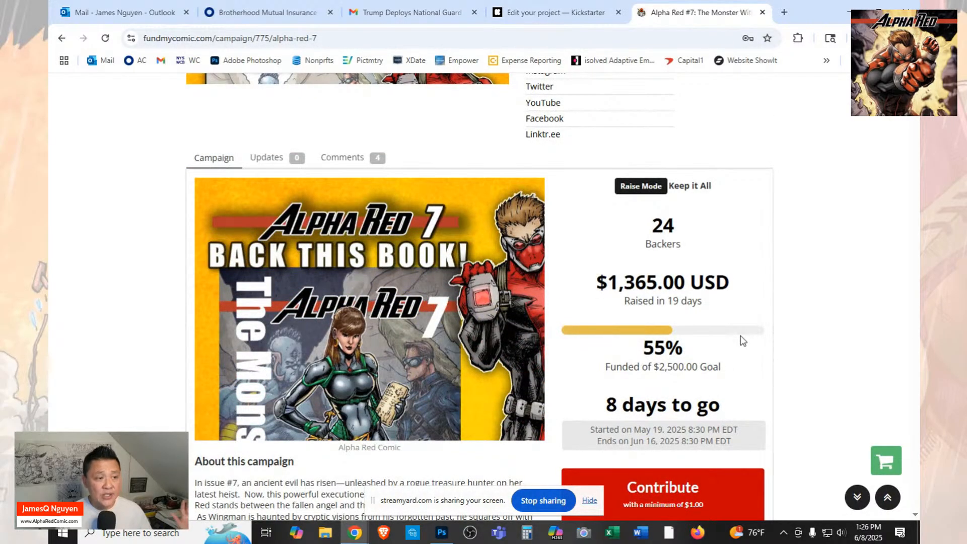
scroll(742, 341, down, 3)
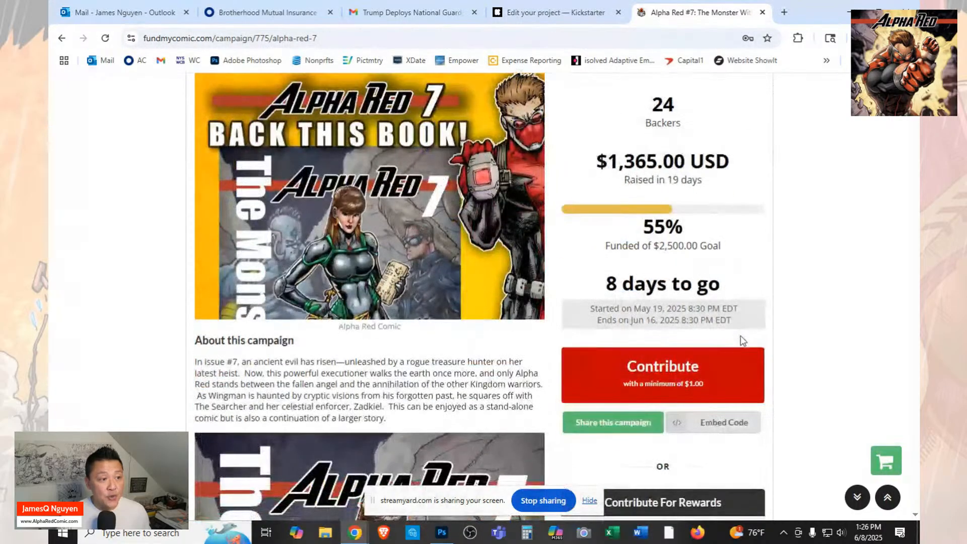
scroll(742, 343, down, 2)
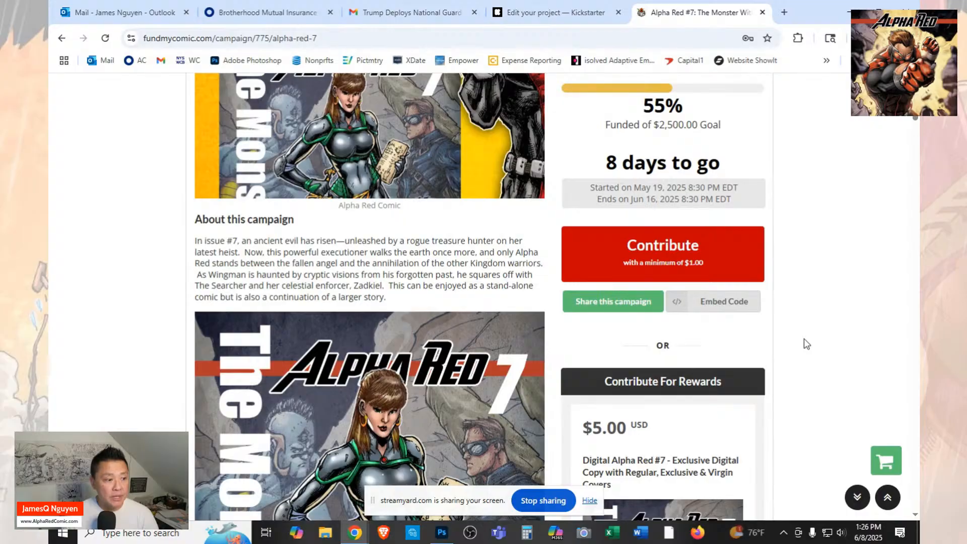
scroll(806, 344, down, 3)
scroll(806, 344, up, 7)
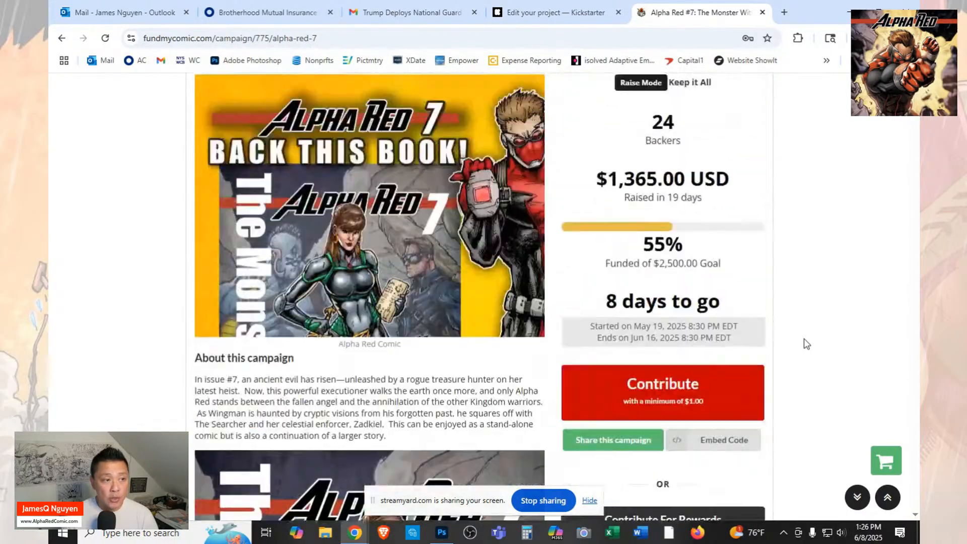
scroll(807, 344, up, 3)
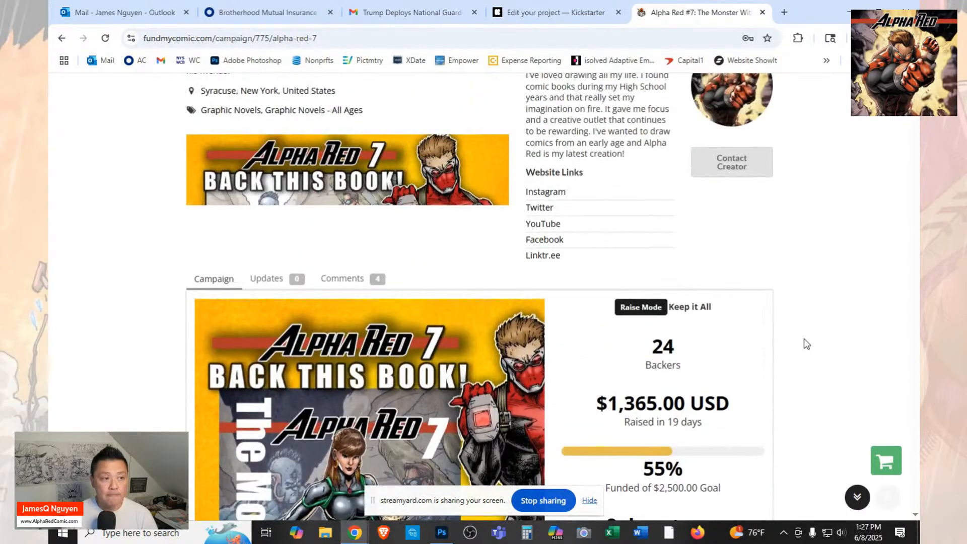
scroll(807, 344, down, 1)
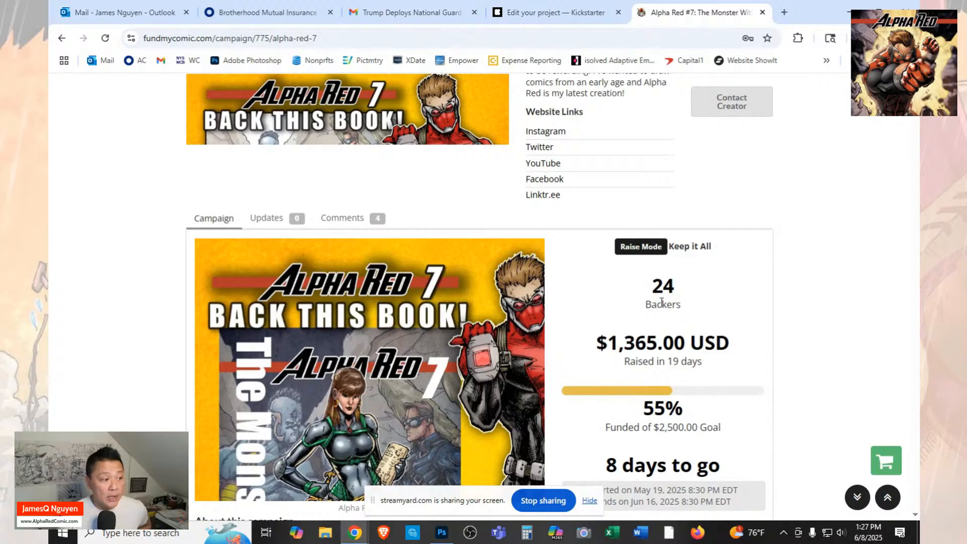
scroll(573, 344, down, 1)
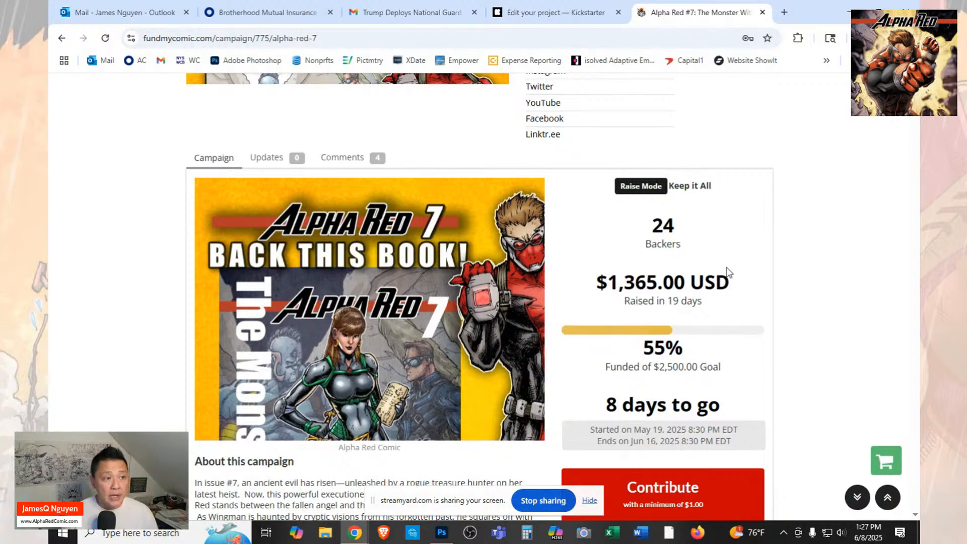
scroll(729, 272, up, 1)
scroll(729, 272, up, 1)
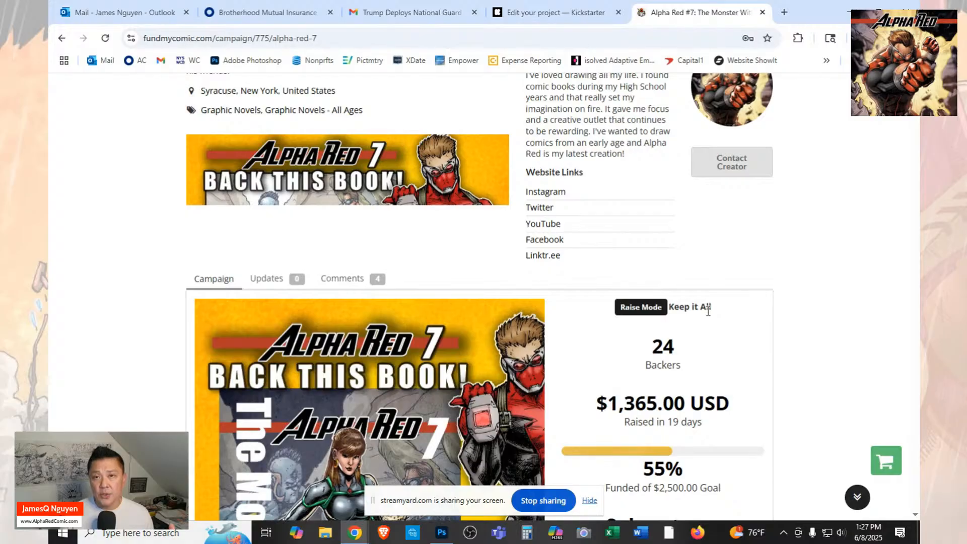
scroll(708, 311, up, 2)
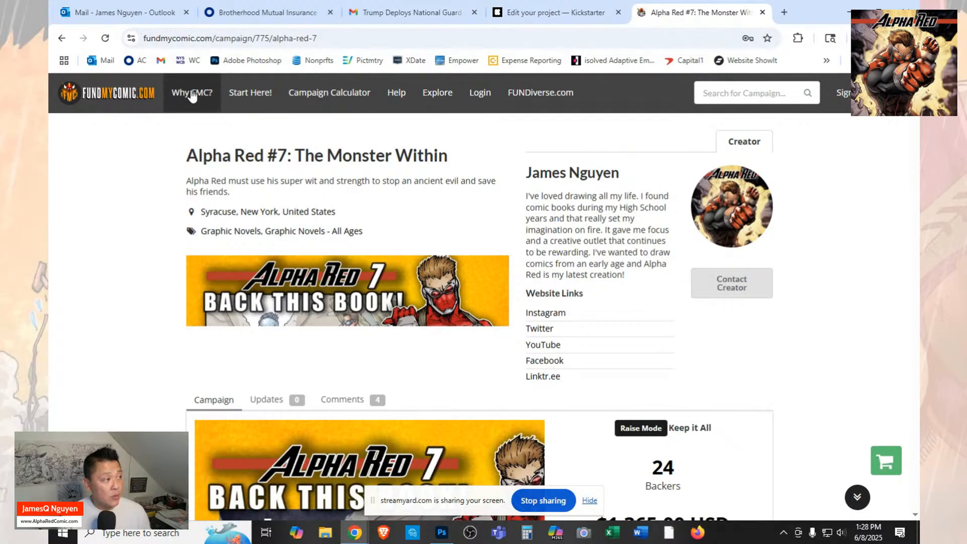
Open the FundMyComic home page and switch back to the Kickstarter project editor.
click(109, 103)
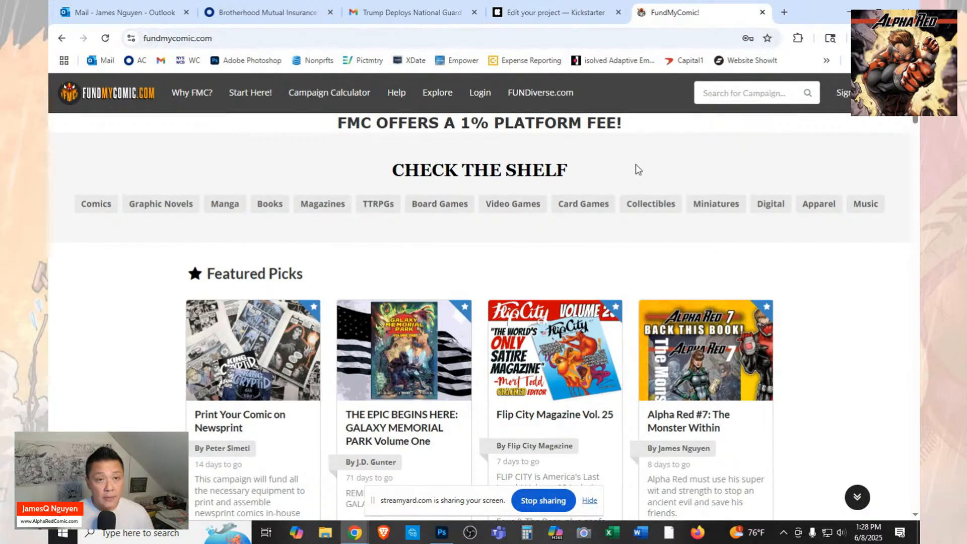
click(542, 14)
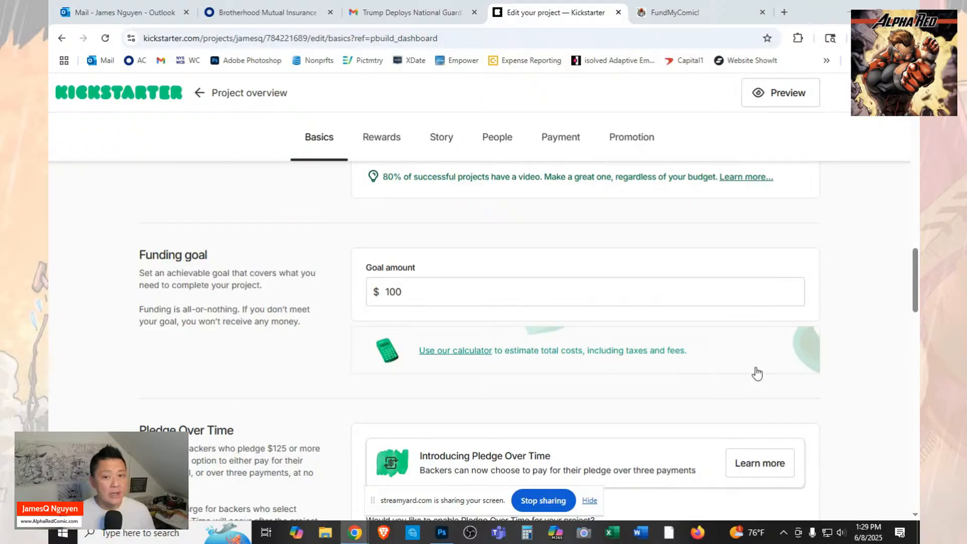
Review the project basics for the funding goal, Pledge Over Time, target launch date, campaign duration, shipping and late pledges.
scroll(756, 374, down, 5)
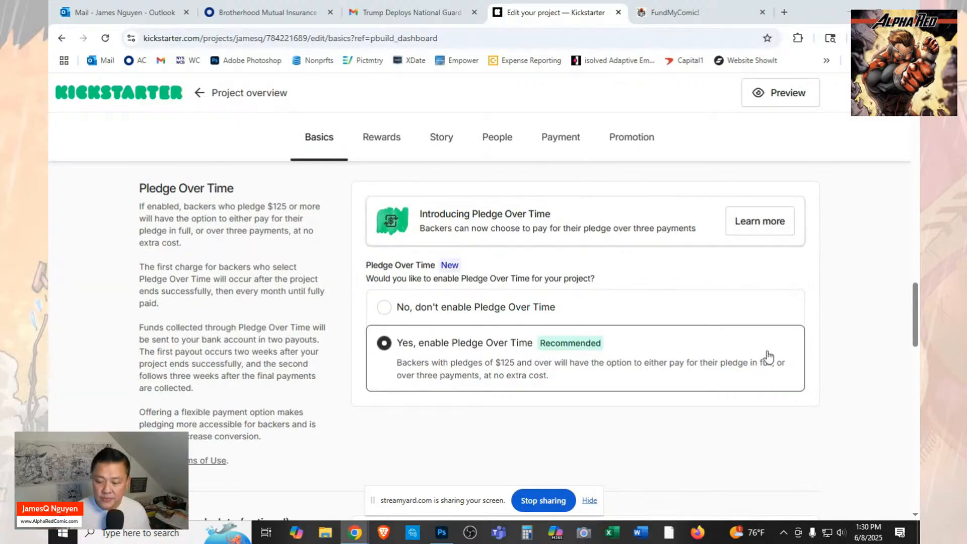
scroll(775, 322, down, 4)
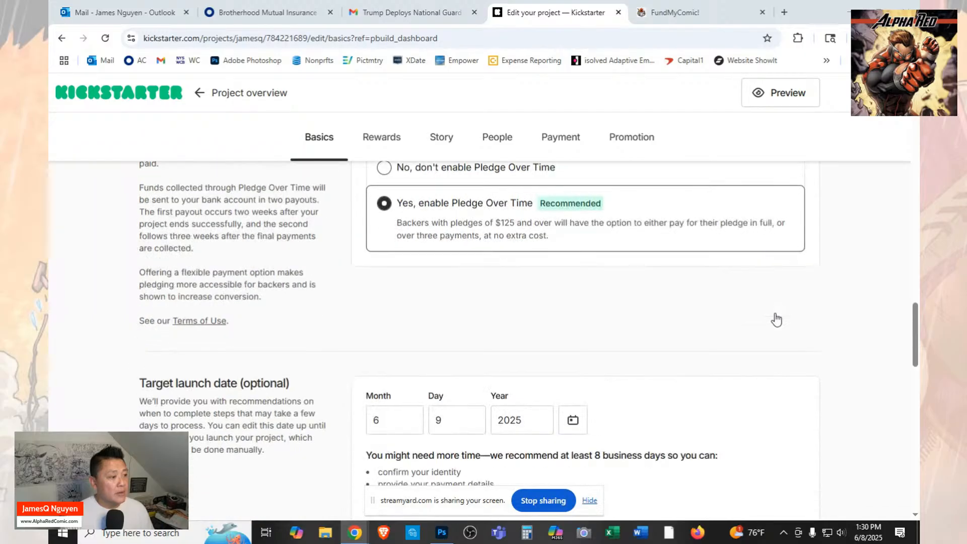
scroll(775, 320, down, 2)
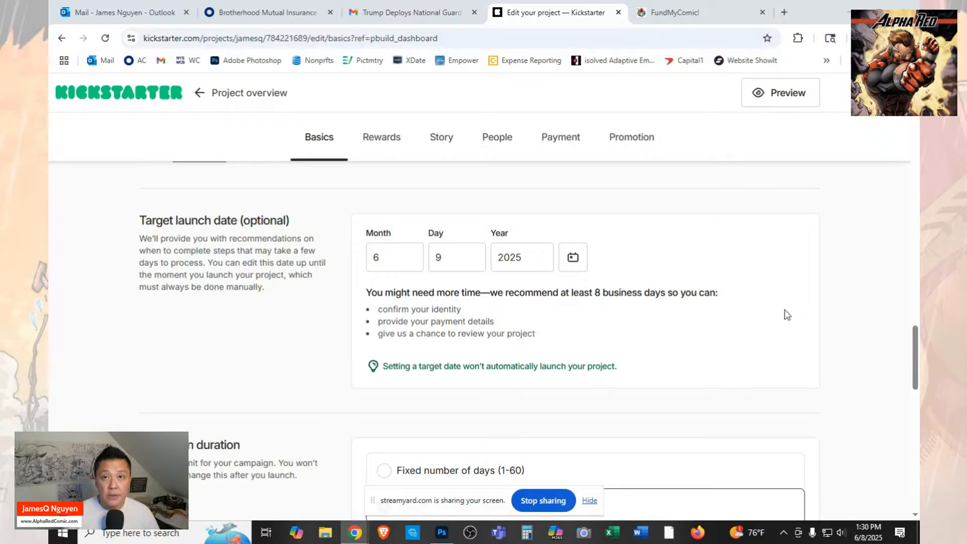
scroll(787, 315, down, 5)
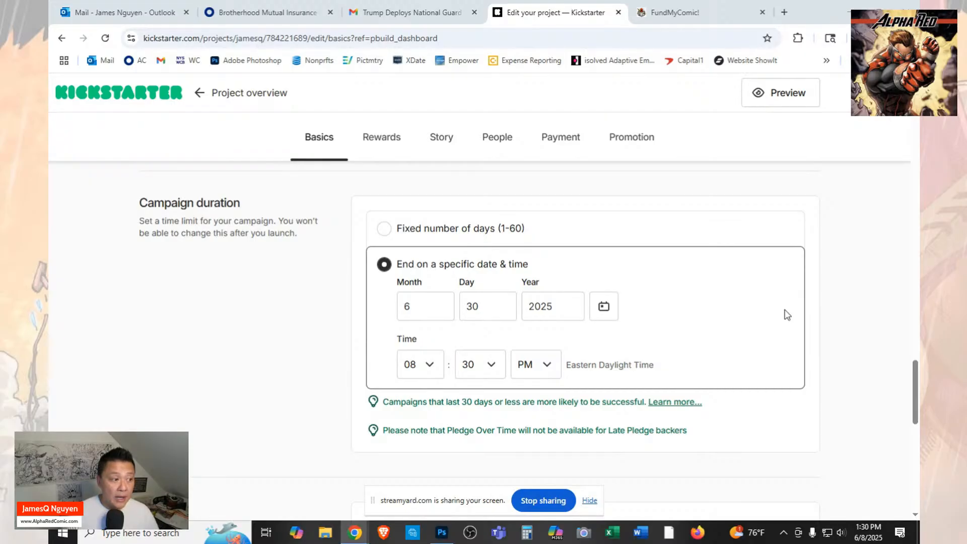
scroll(788, 315, down, 1)
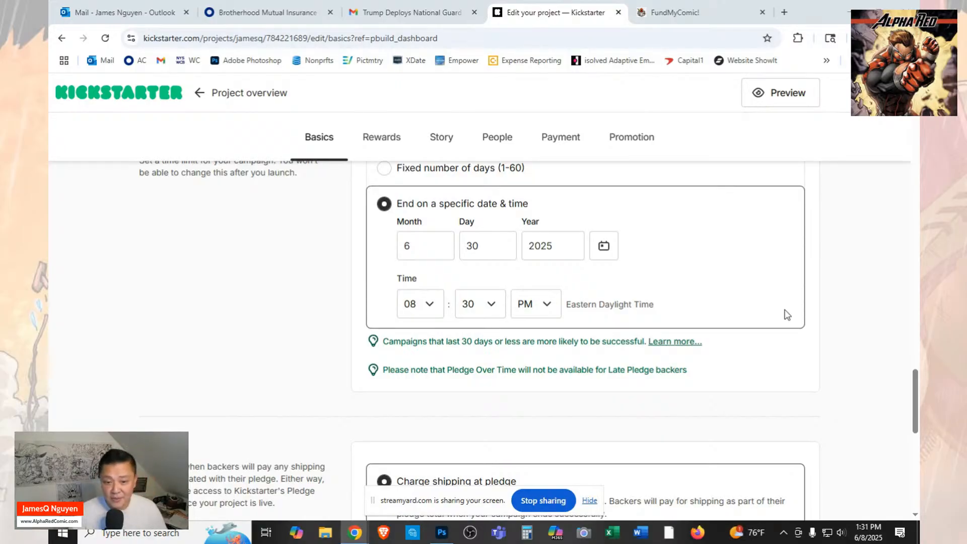
scroll(740, 315, down, 2)
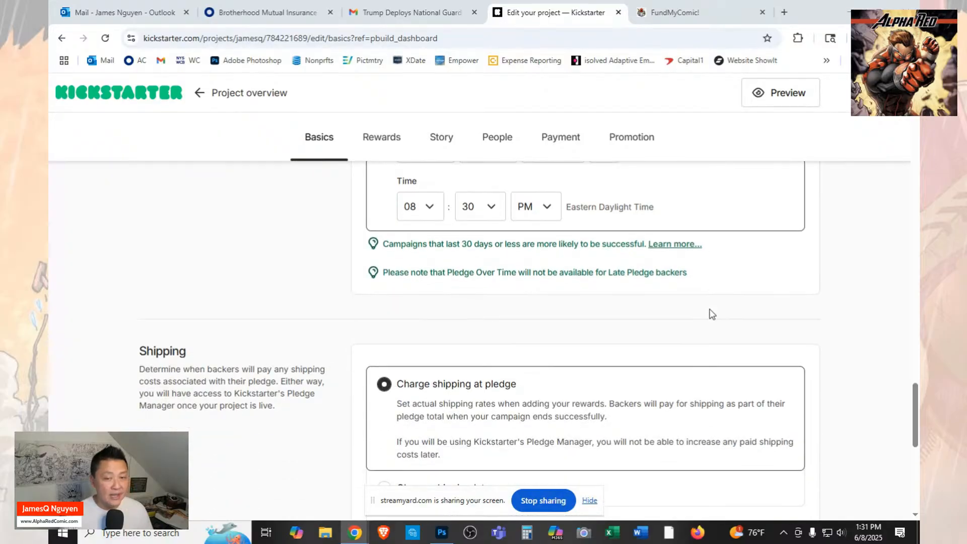
scroll(714, 311, down, 2)
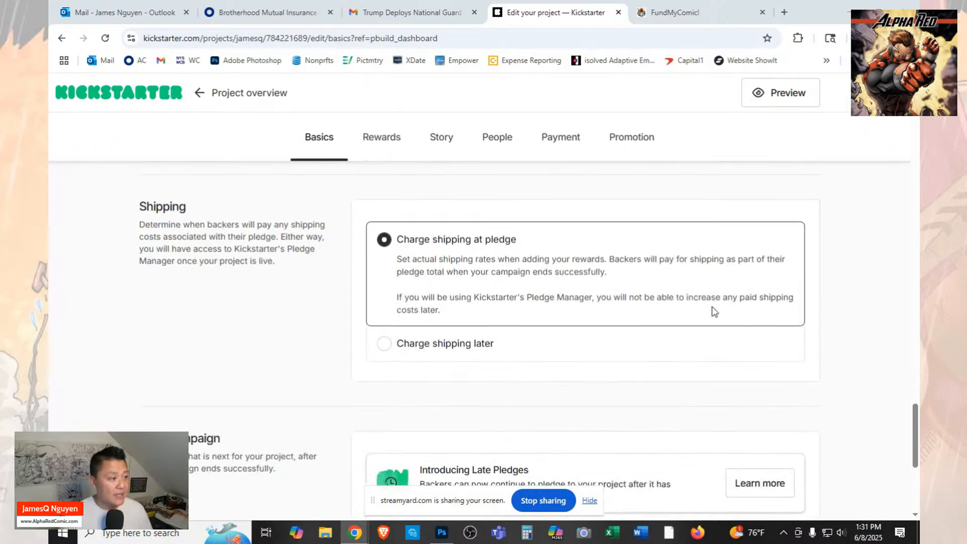
scroll(712, 309, up, 3)
scroll(851, 353, down, 2)
scroll(852, 351, down, 7)
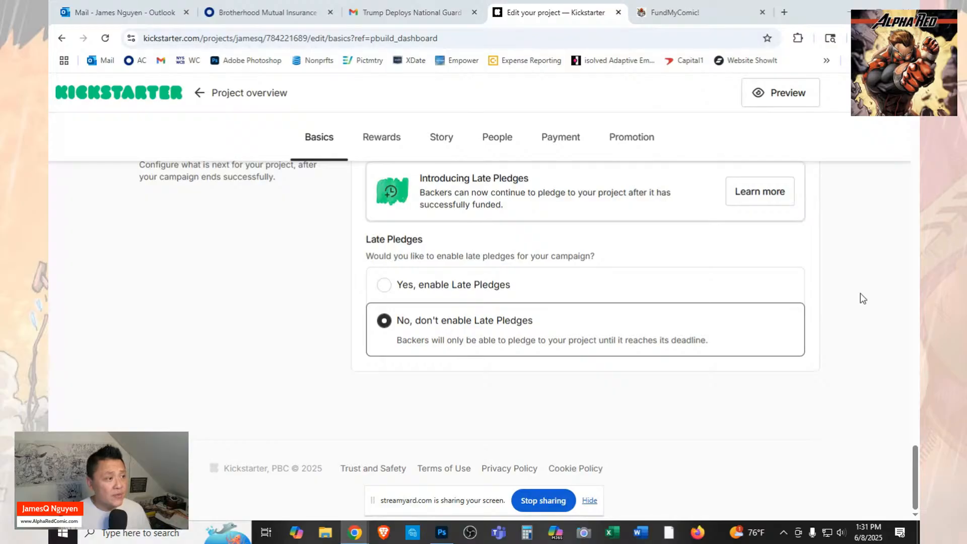
scroll(860, 293, up, 3)
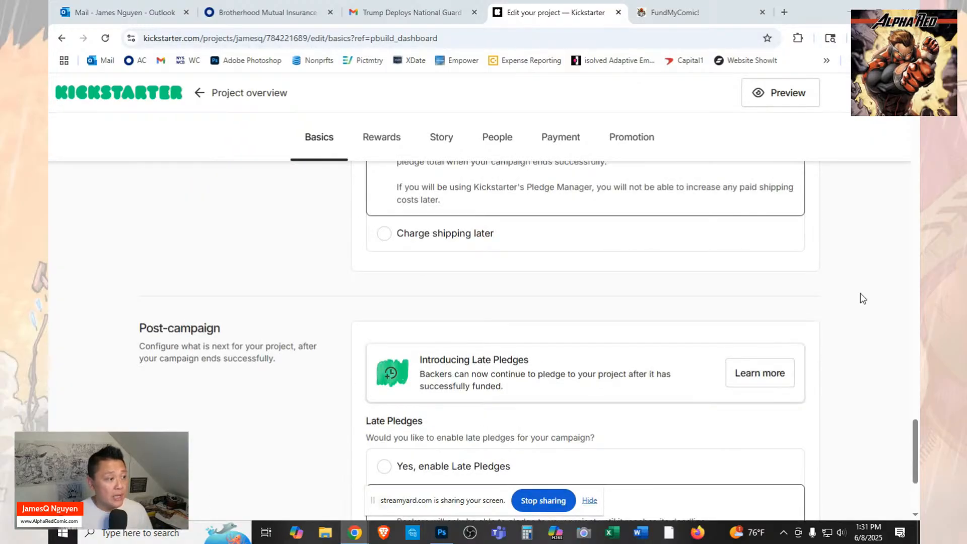
scroll(861, 293, down, 3)
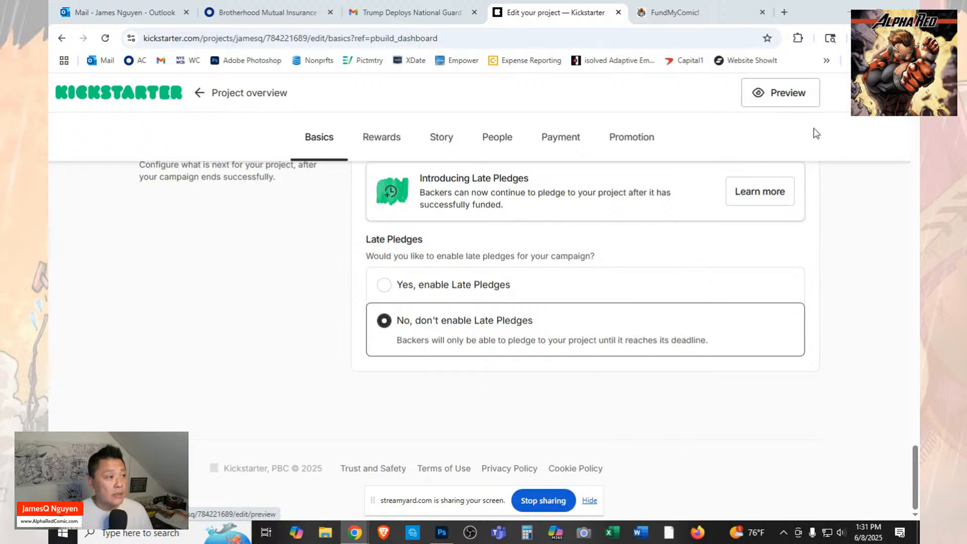
scroll(457, 171, up, 3)
Open the project's rewards and look through the list of existing Alpha Red #7 items.
click(380, 137)
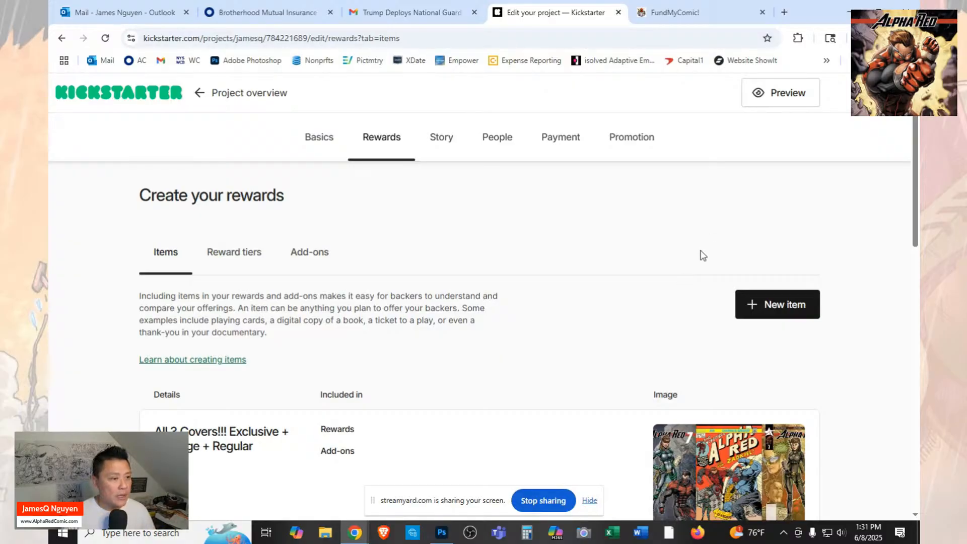
scroll(645, 294, down, 3)
scroll(567, 288, down, 6)
scroll(567, 288, down, 3)
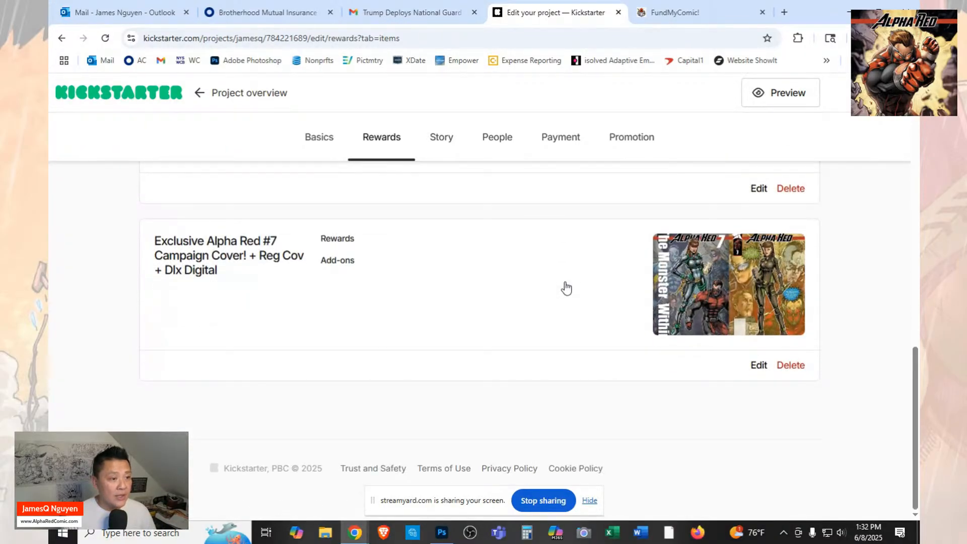
scroll(566, 288, up, 7)
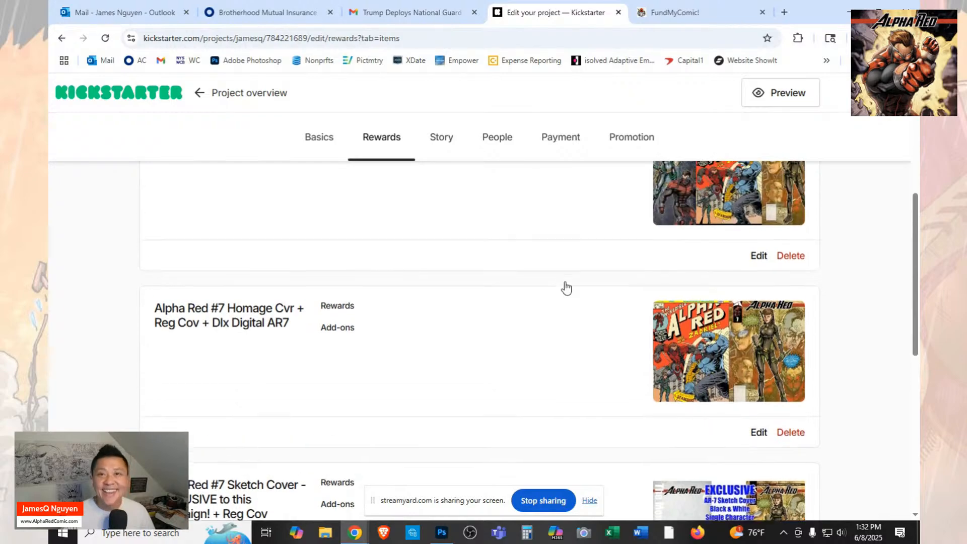
scroll(568, 288, up, 1)
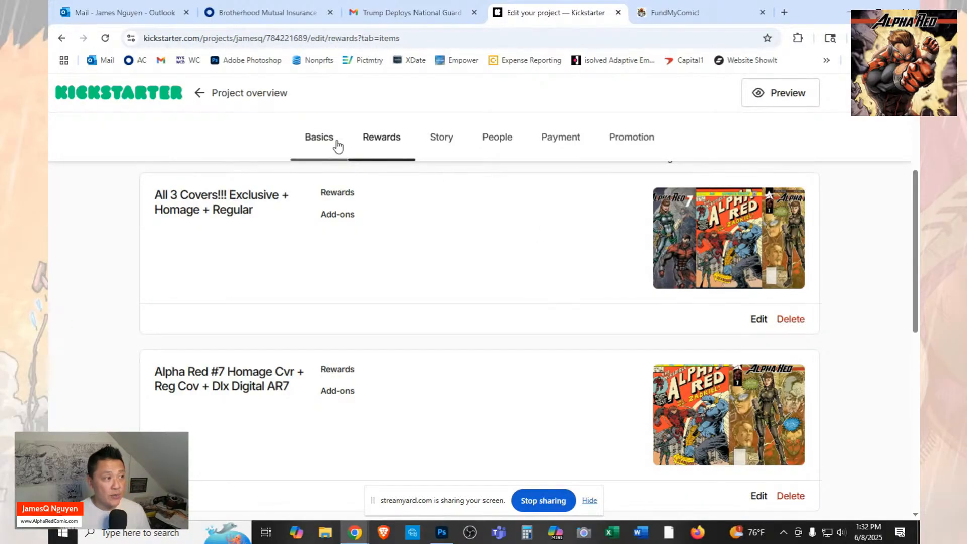
Return to the project basics and examine the project image and project video sections, including their upload requirements.
click(318, 146)
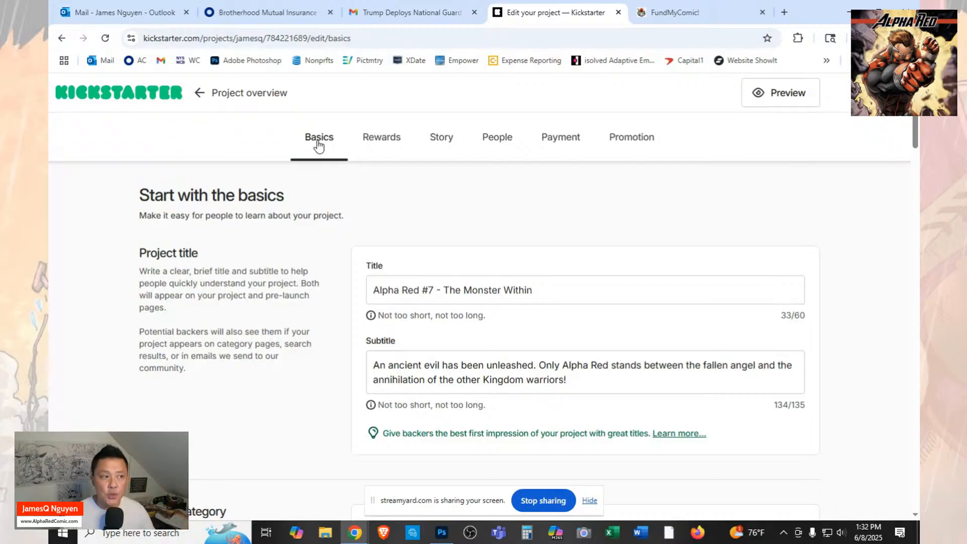
scroll(634, 195, down, 3)
scroll(634, 195, down, 10)
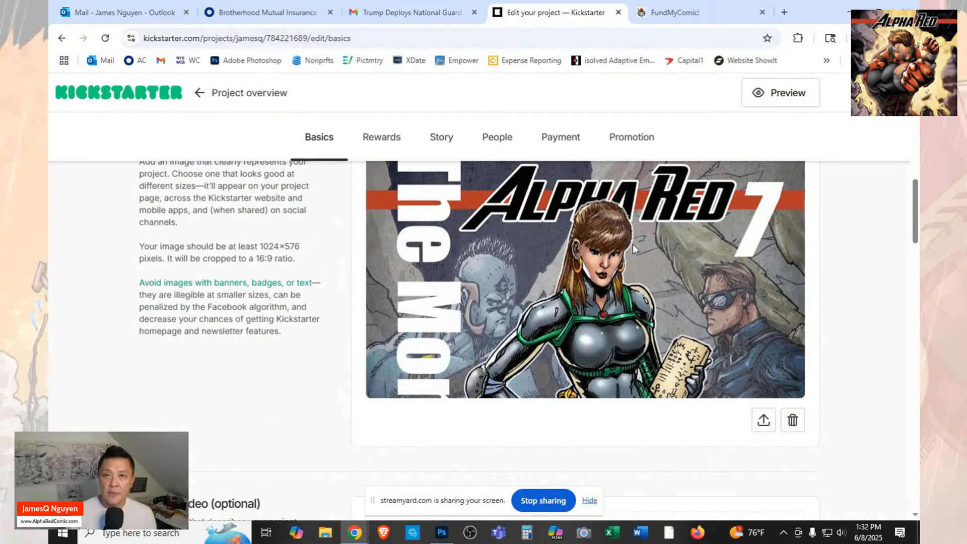
scroll(634, 342, up, 1)
scroll(633, 342, up, 2)
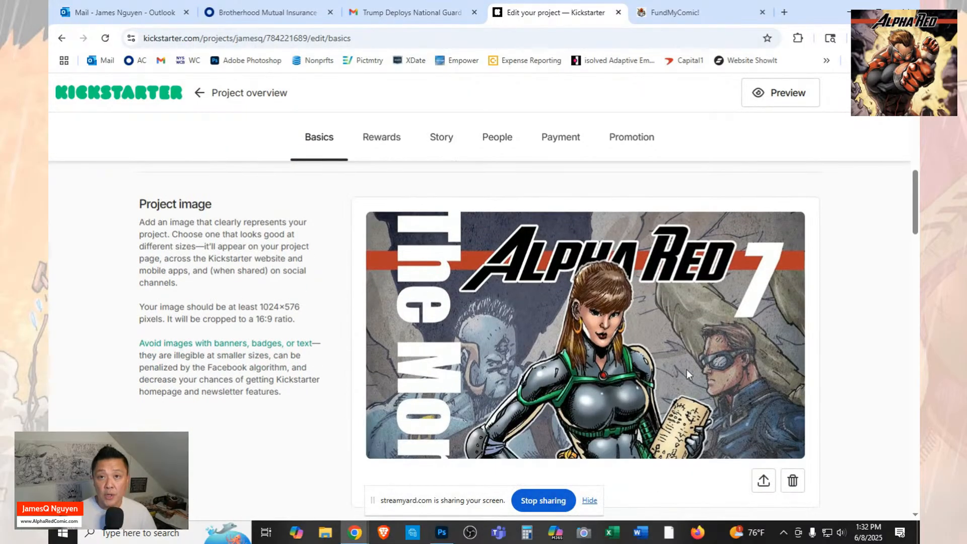
scroll(688, 369, down, 3)
scroll(687, 370, down, 3)
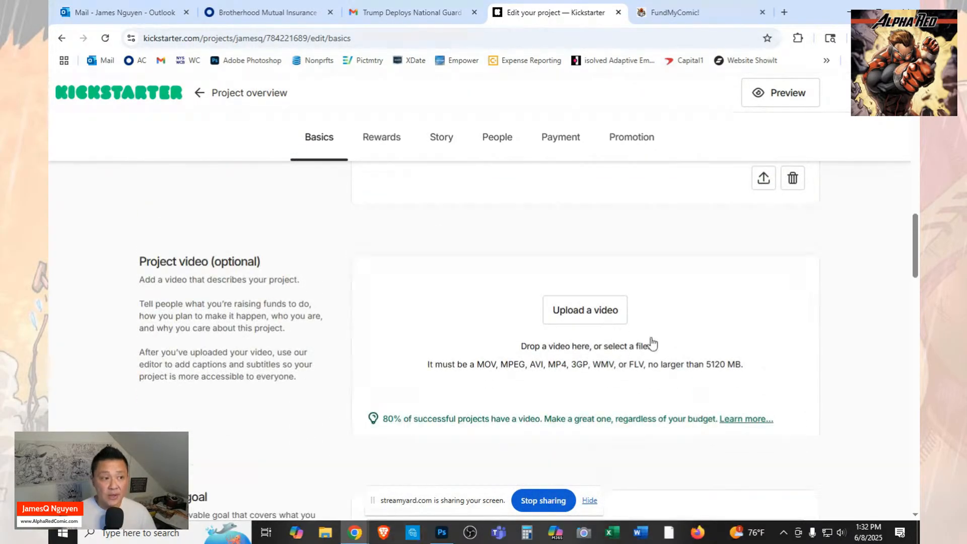
scroll(652, 344, up, 2)
scroll(653, 344, up, 1)
scroll(652, 341, down, 3)
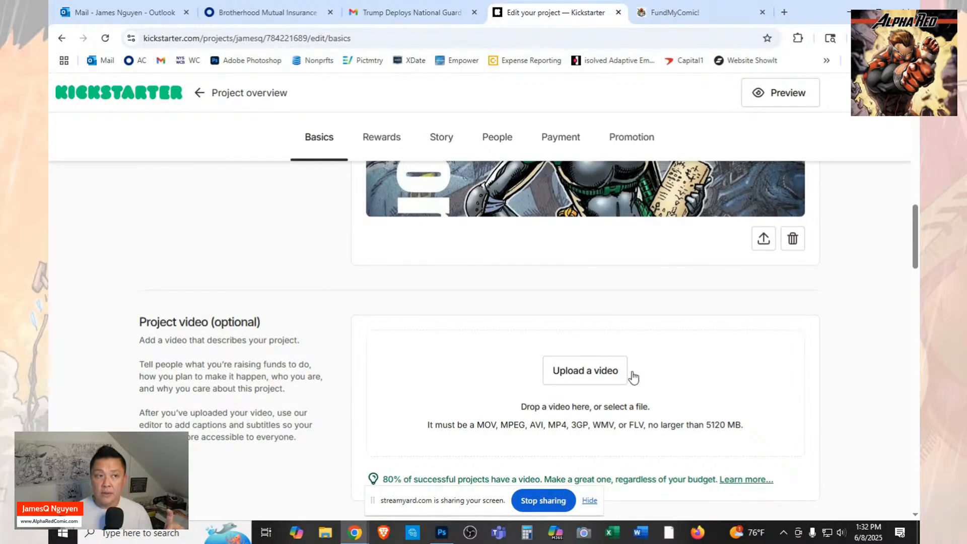
scroll(639, 308, up, 4)
scroll(603, 297, down, 2)
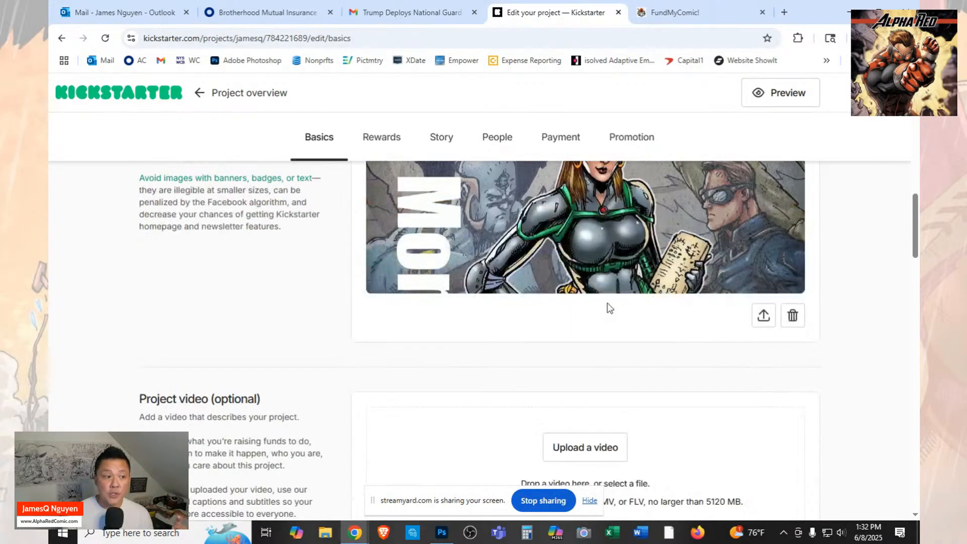
scroll(608, 307, down, 3)
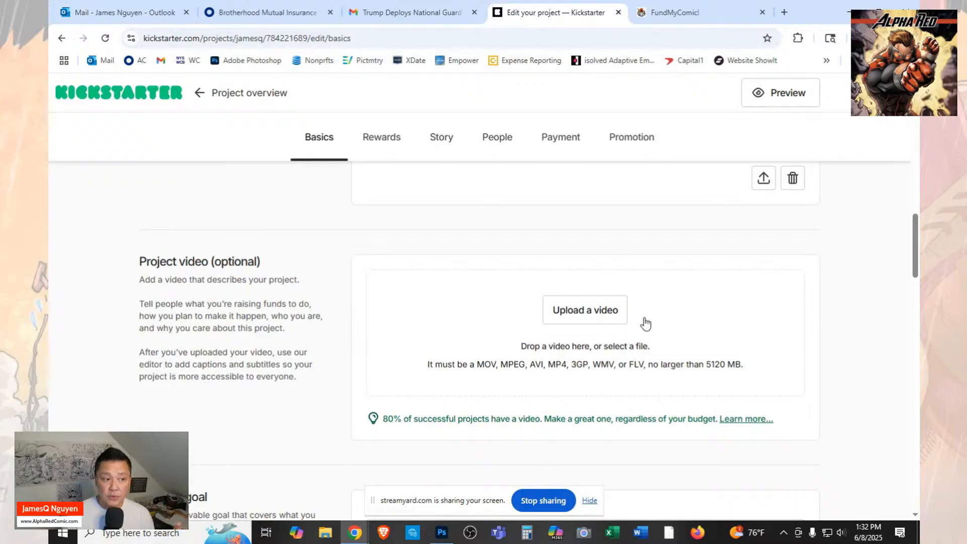
scroll(655, 322, up, 1)
scroll(661, 321, up, 4)
scroll(661, 322, up, 3)
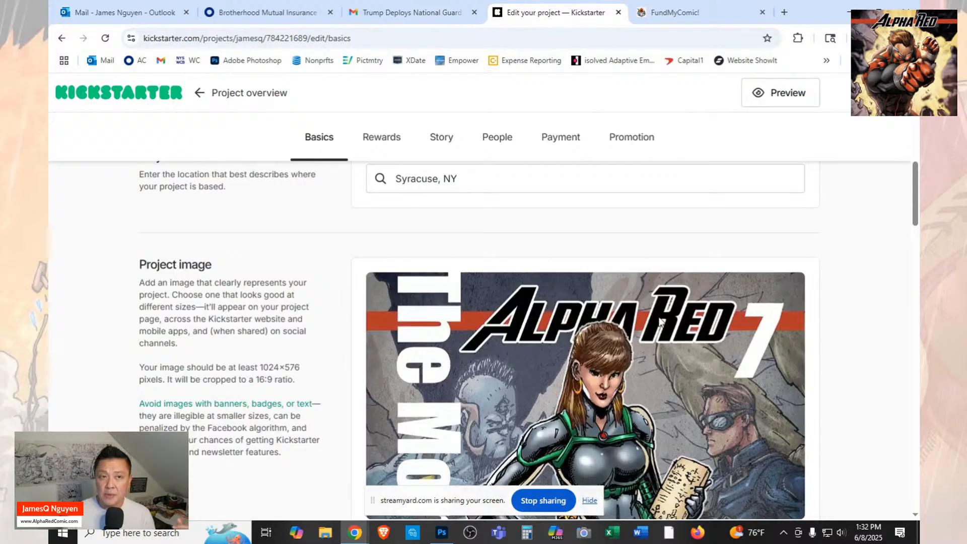
scroll(660, 322, up, 8)
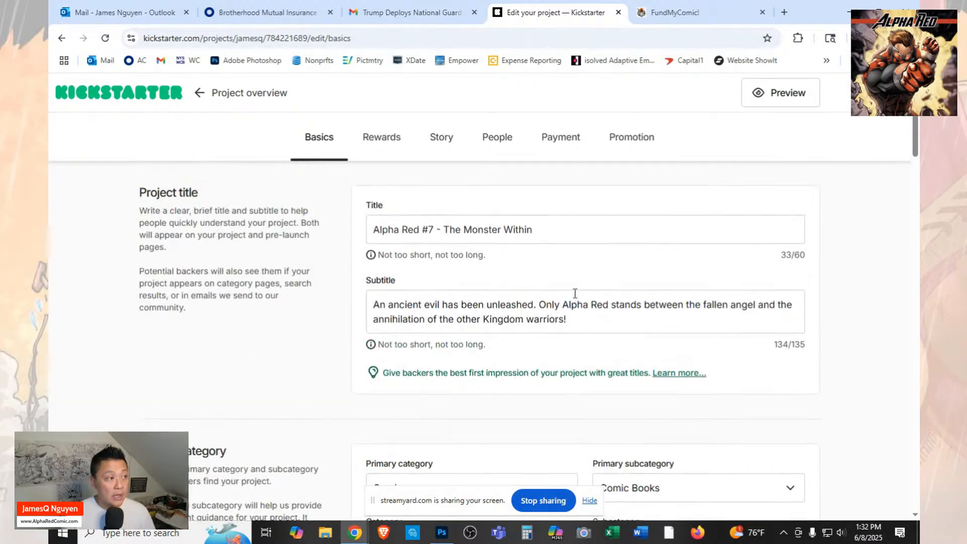
Reopen the rewards and compare the sections for items, reward tiers and add-ons.
click(382, 143)
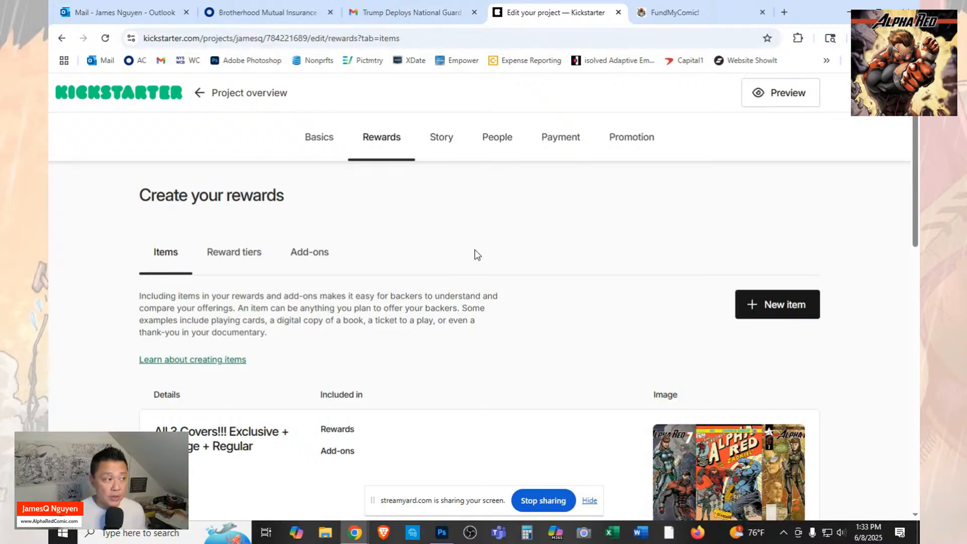
scroll(435, 262, down, 1)
scroll(436, 258, up, 1)
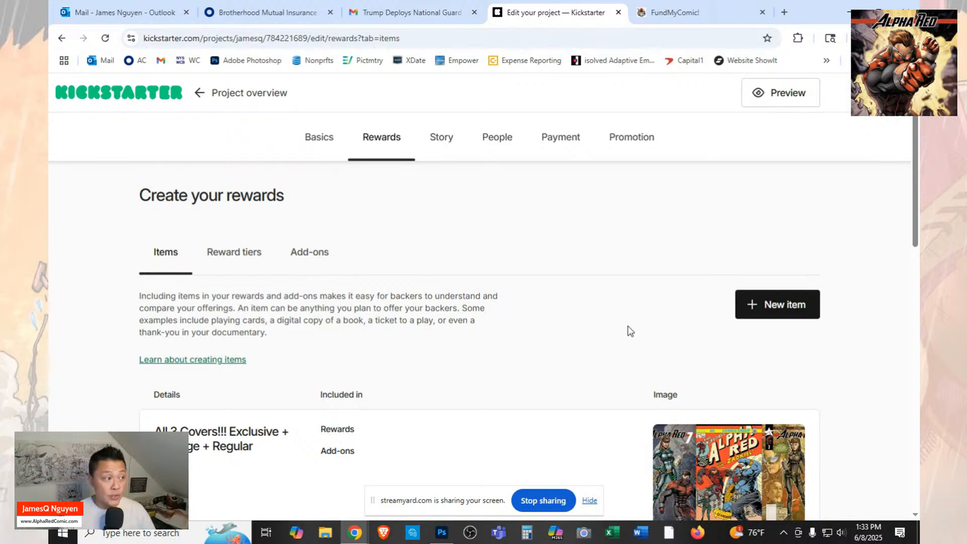
click(231, 252)
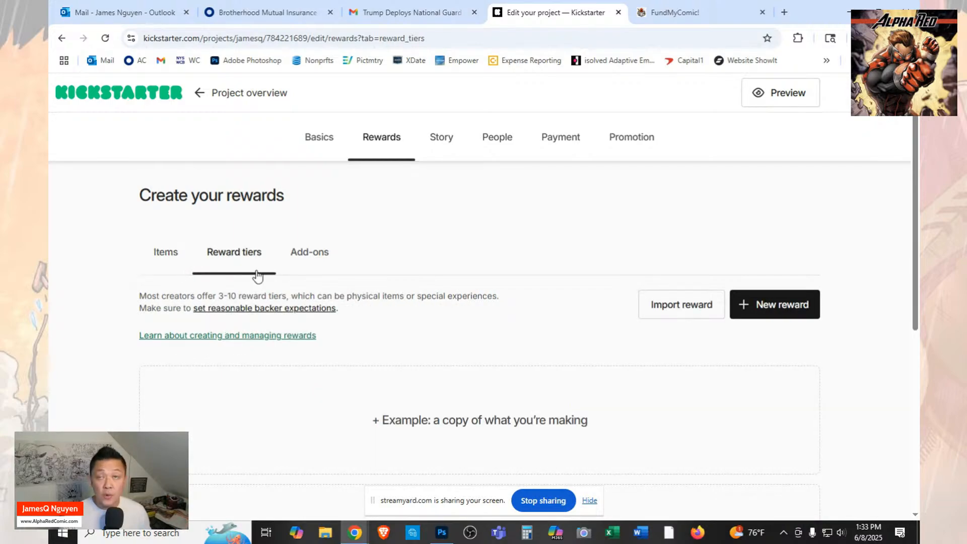
click(316, 253)
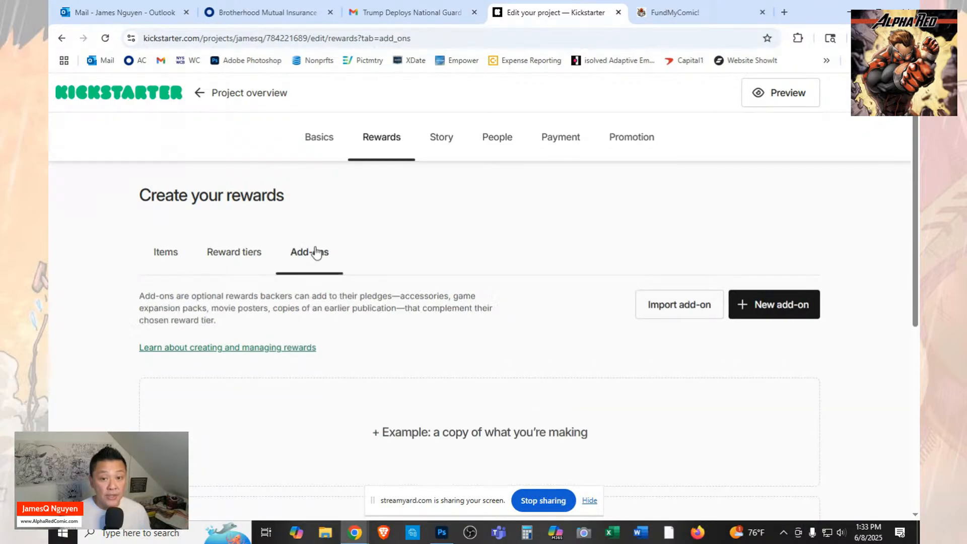
click(171, 260)
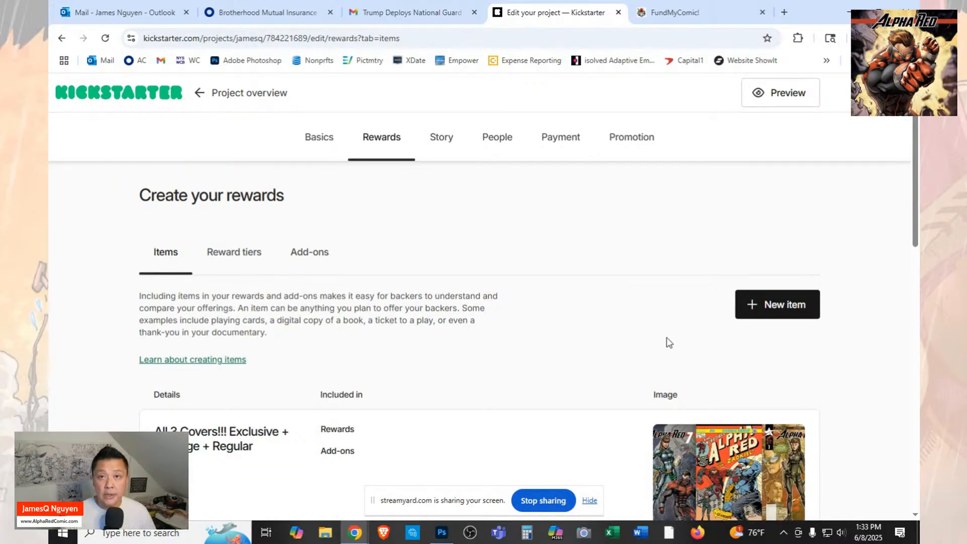
click(243, 257)
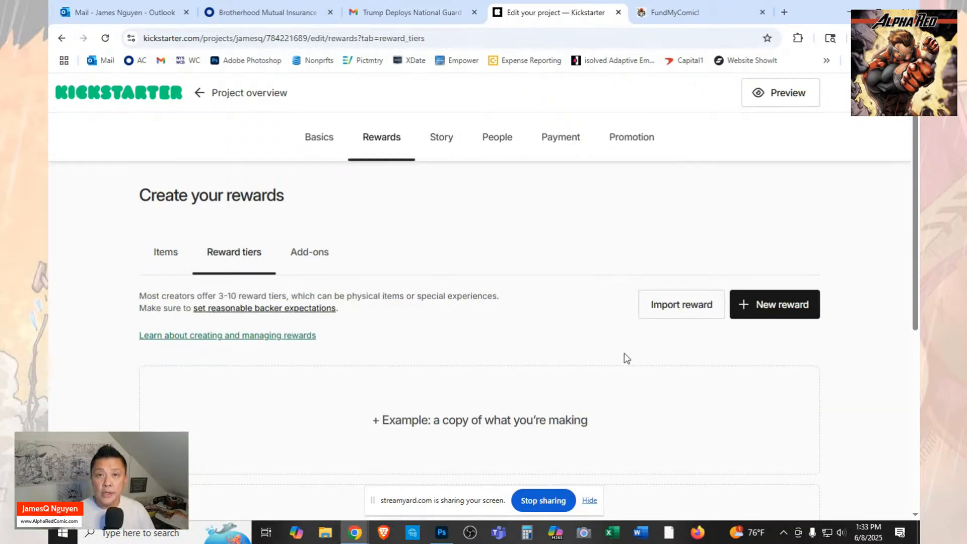
Look over the existing reward items and start adding a new item.
click(171, 256)
scroll(585, 317, down, 5)
scroll(585, 317, down, 7)
scroll(586, 318, up, 5)
scroll(585, 318, up, 6)
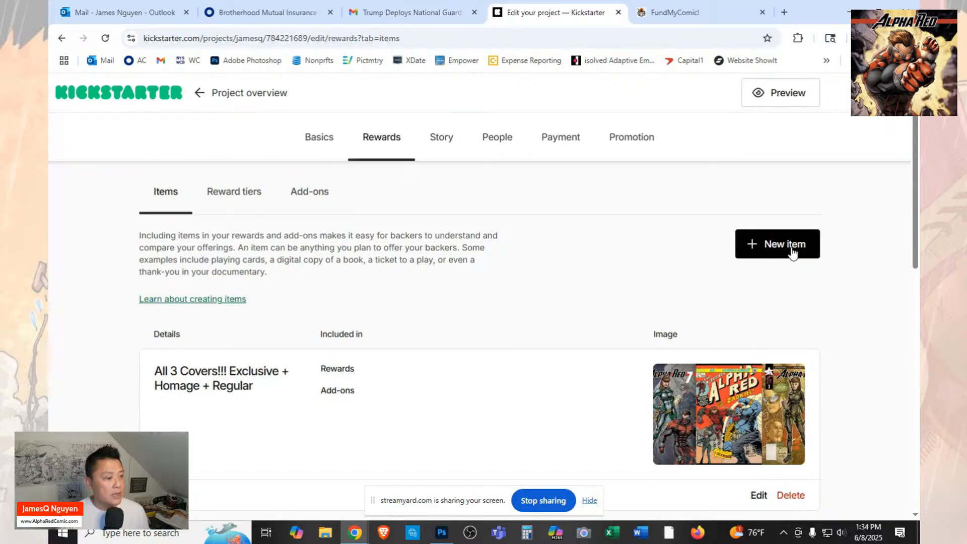
click(788, 247)
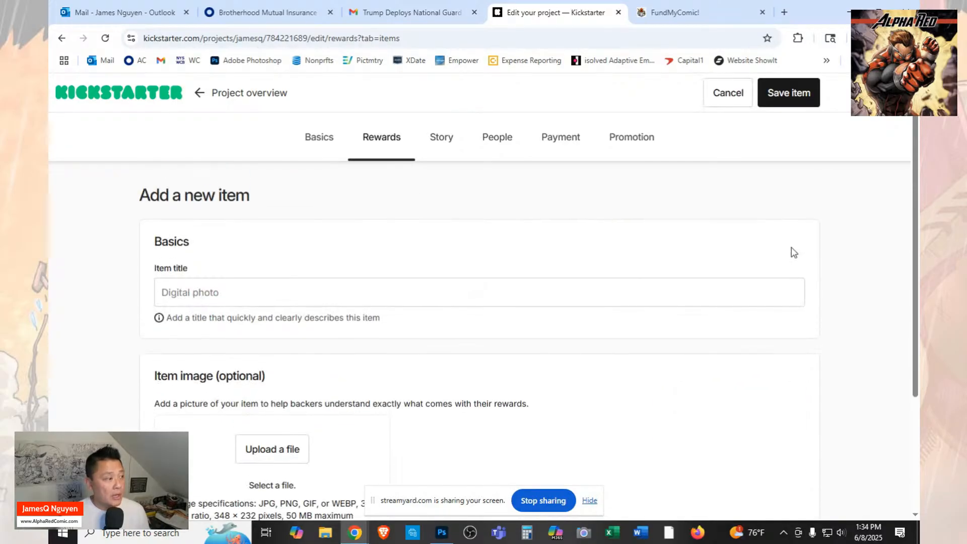
Enter "Alpha Red Custom Figures" as the title of the new reward item.
click(508, 290)
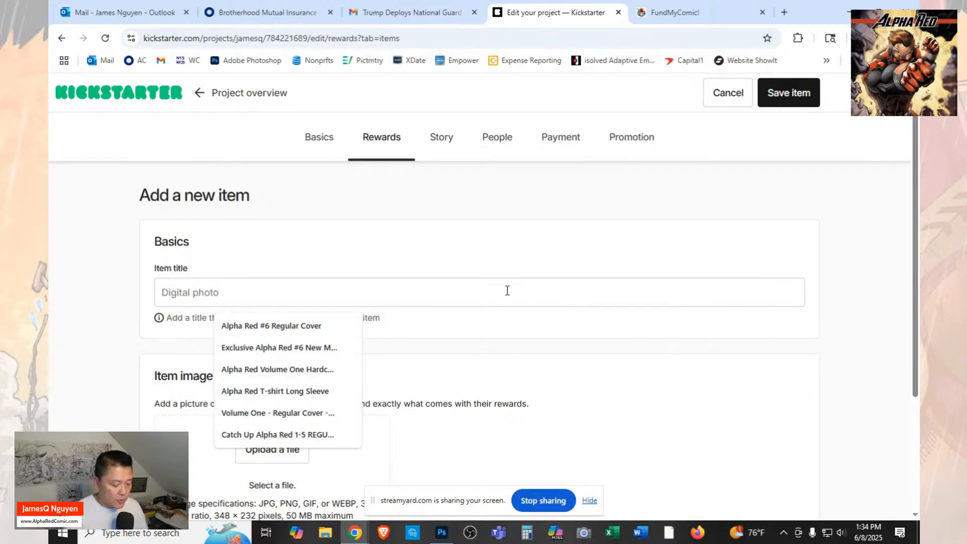
text(A)
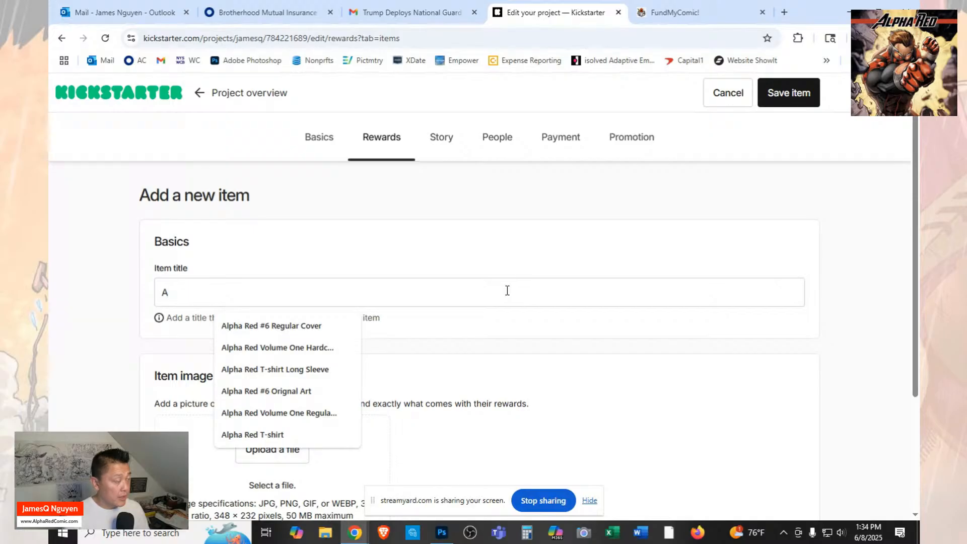
key(BackSpace)
text(Alpha Red Action)
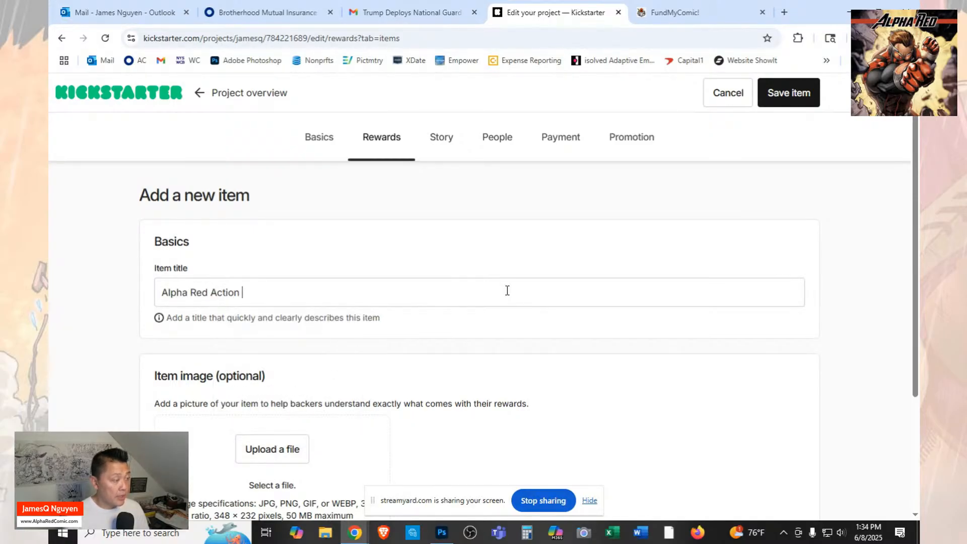
key(BackSpace)
key(BackSpace)
key(BackSpace)
key(BackSpace)
key(BackSpace)
key(BackSpace)
key(BackSpace)
text(Custom Figures)
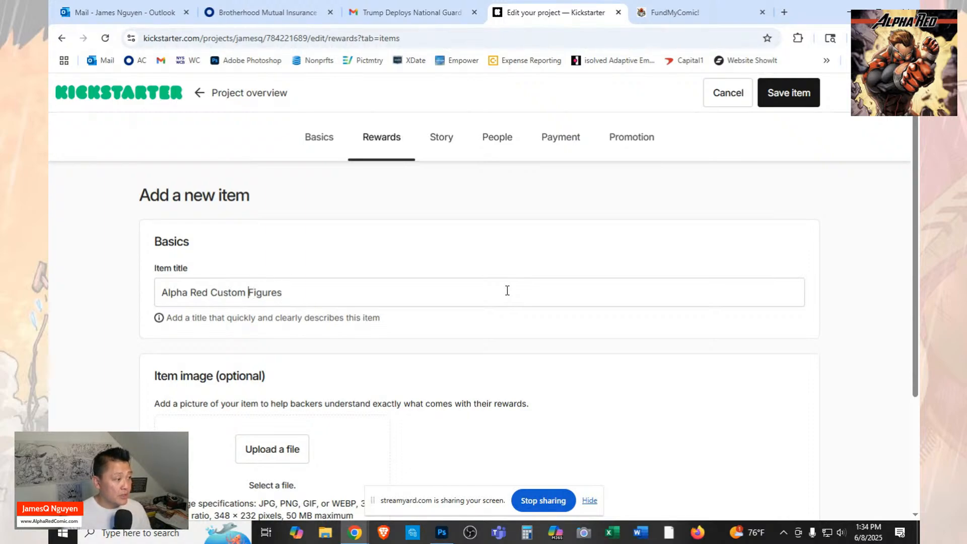
Insert "Hand Painted" before the word "Figures" in the item title.
text(Hand Pa)
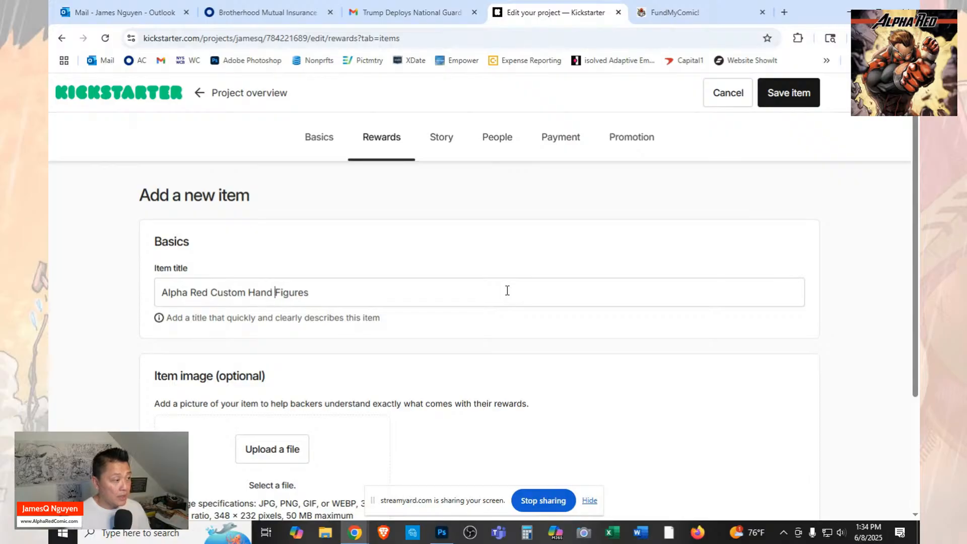
text(n)
key(BackSpace)
text(intd)
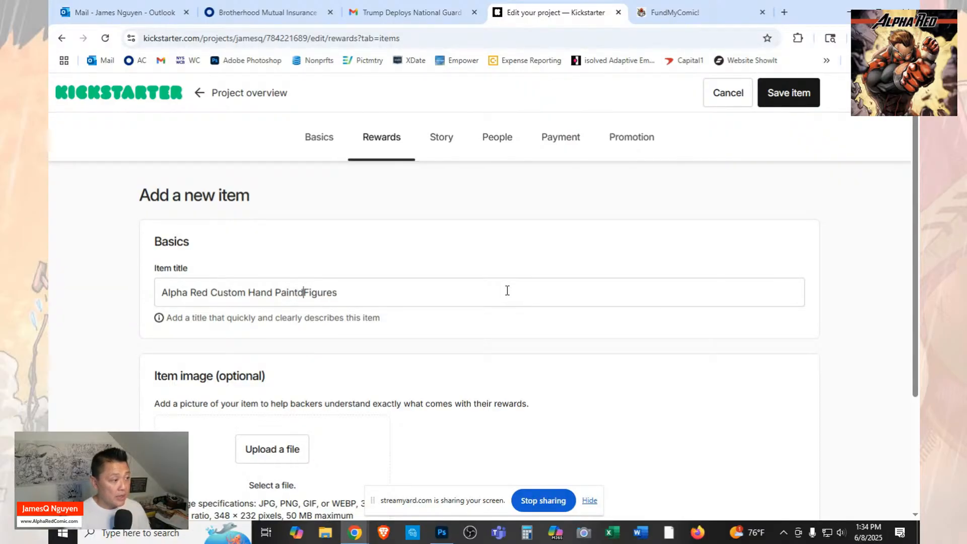
key(BackSpace)
text(ed)
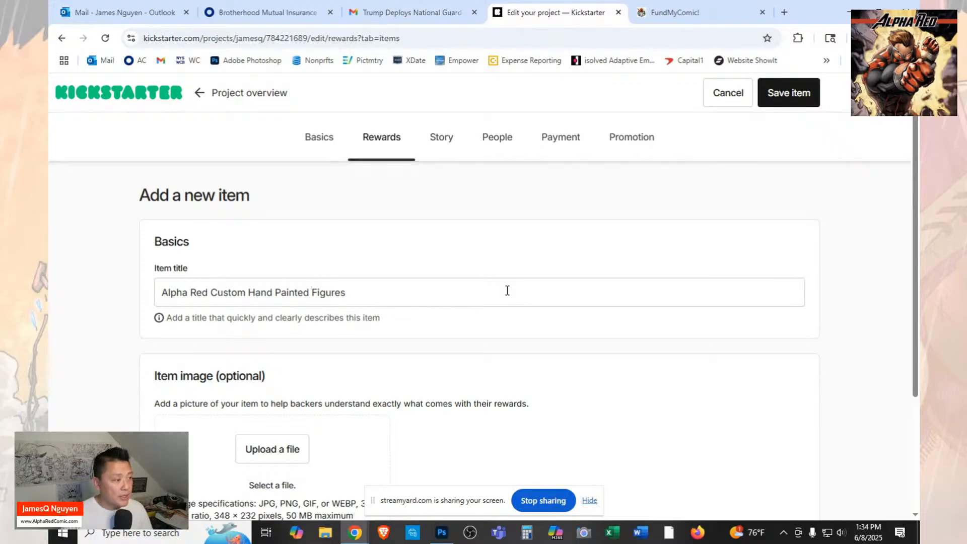
Upload the picture "AR7 - Custom Action Figures AR Only" from the Launch folder as the new item's image.
scroll(508, 292, down, 1)
click(263, 395)
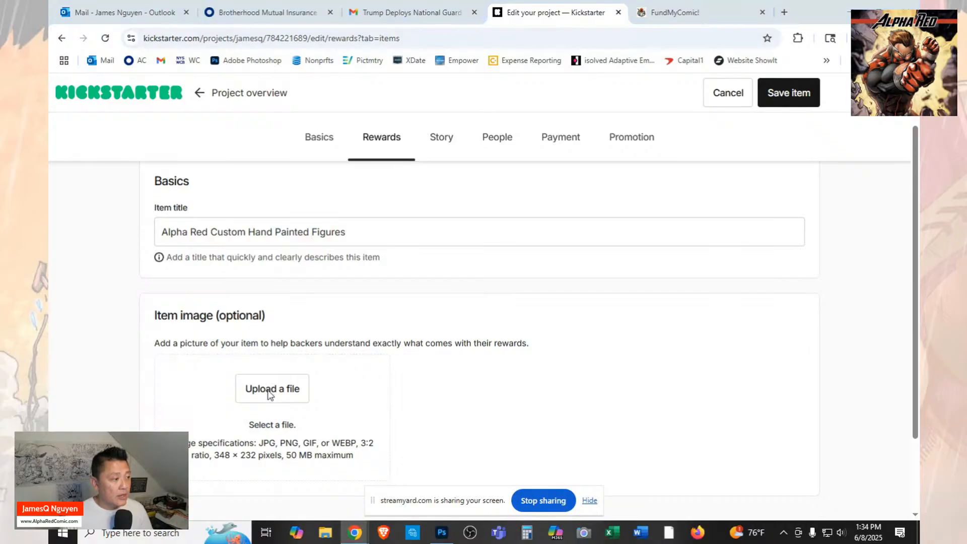
scroll(451, 160, down, 6)
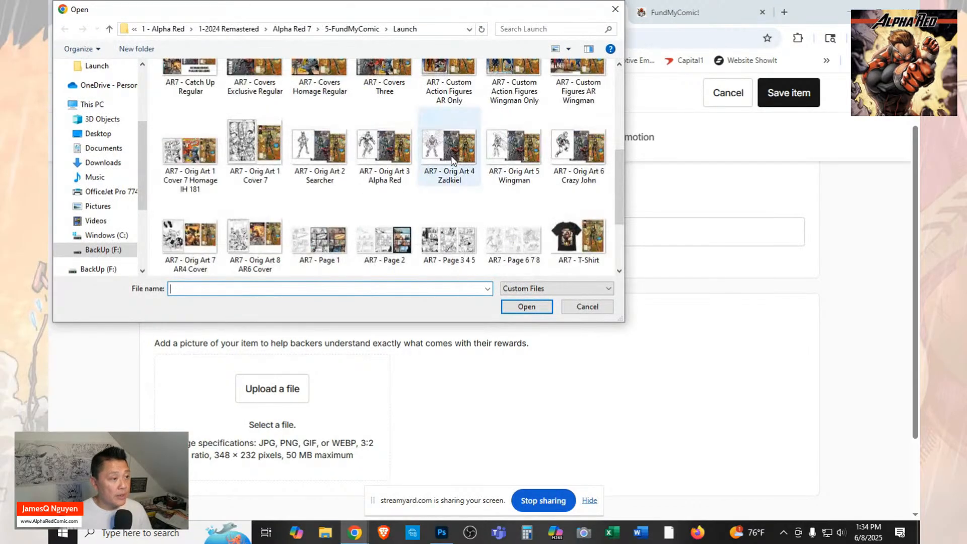
scroll(451, 160, up, 3)
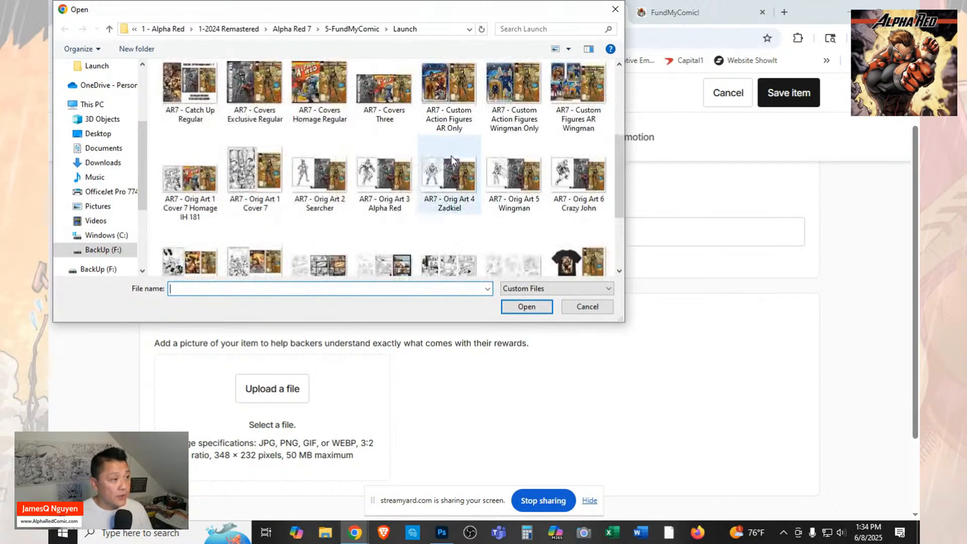
click(439, 92)
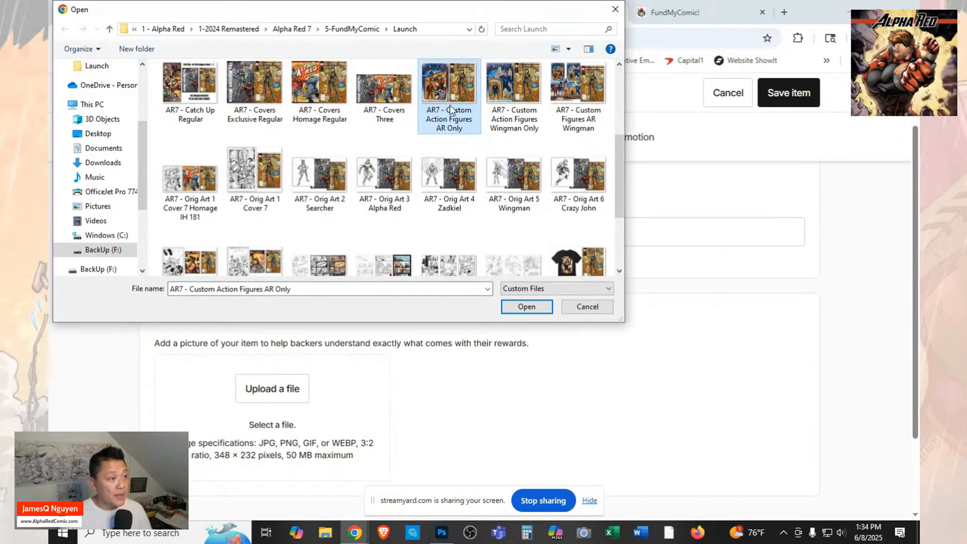
click(521, 305)
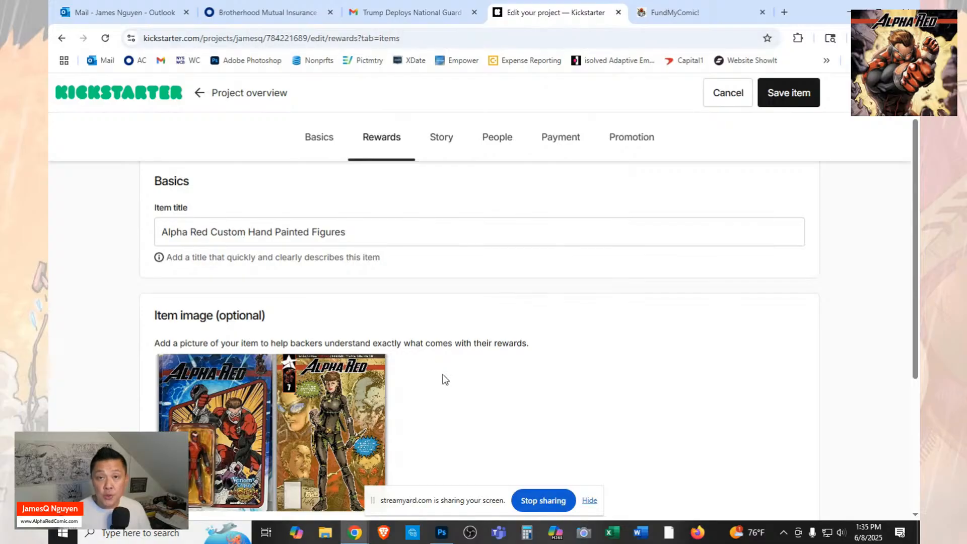
scroll(258, 433, down, 2)
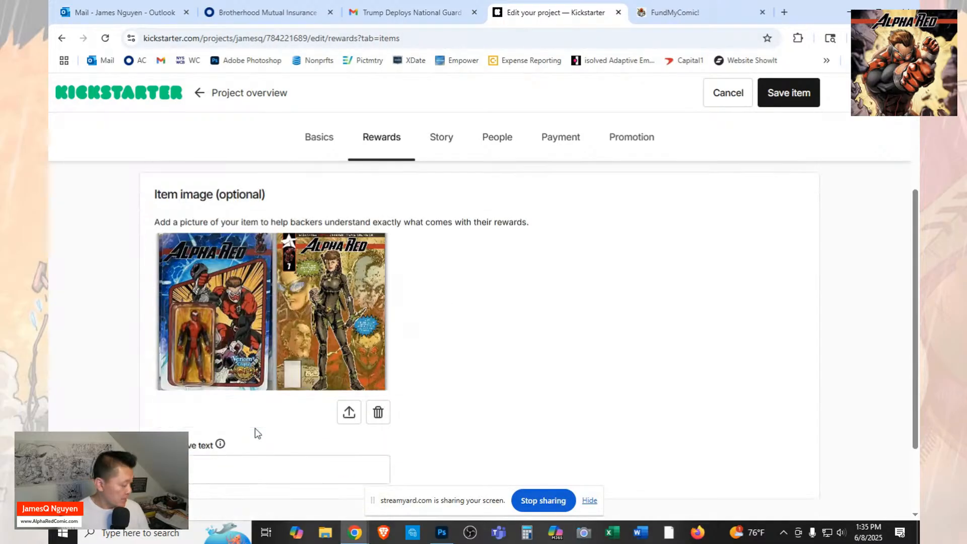
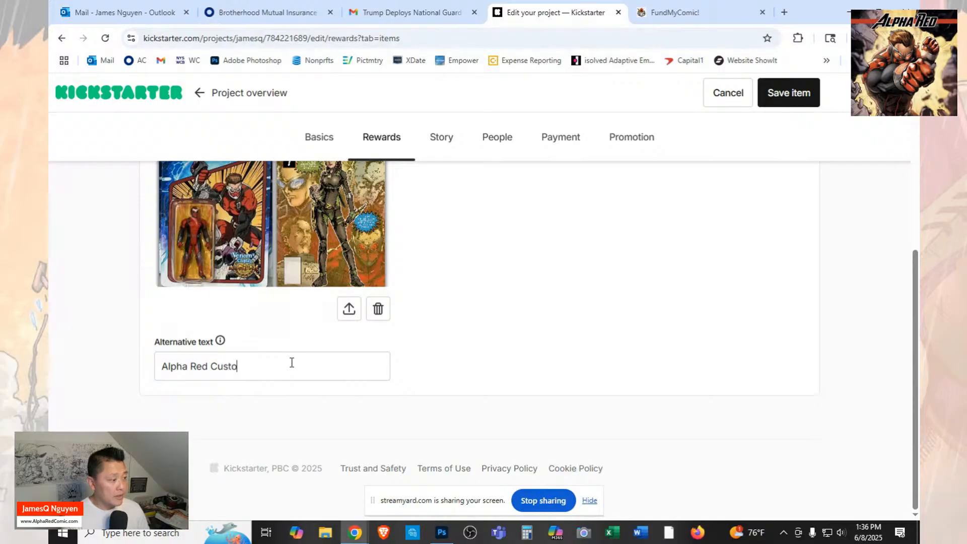
Complete the image's alternative text as "Alpha Red Custom Figure" and save the hand painted figures item.
key(BackSpace)
key(BackSpace)
key(BackSpace)
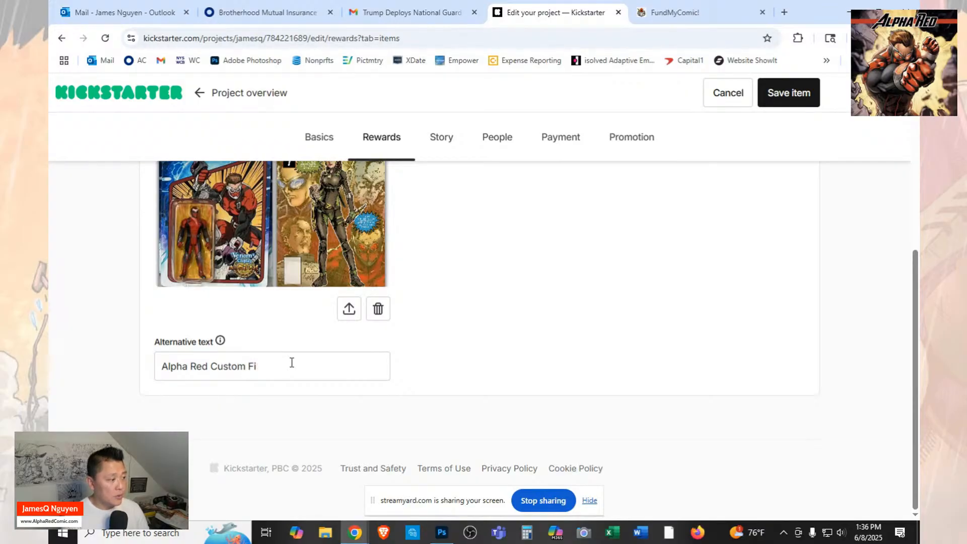
text(g)
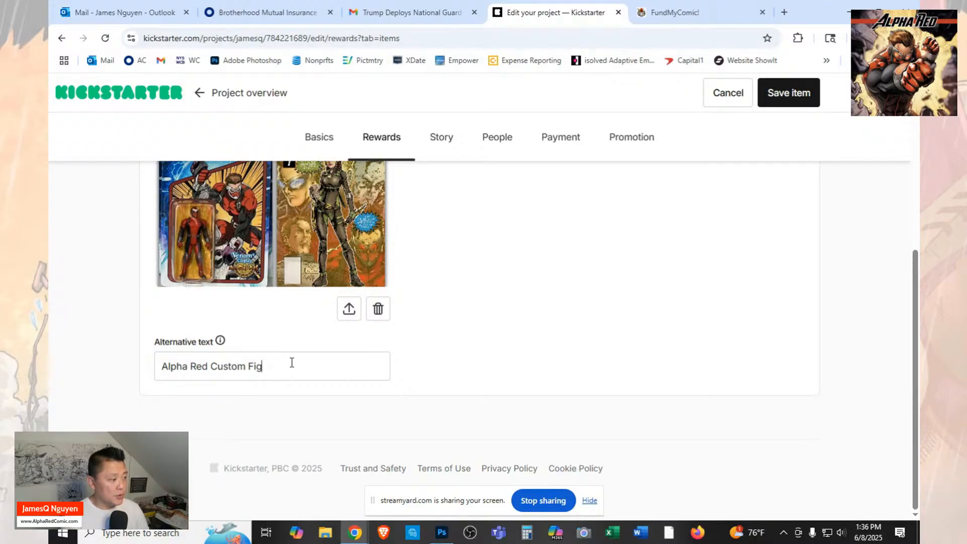
text(ure)
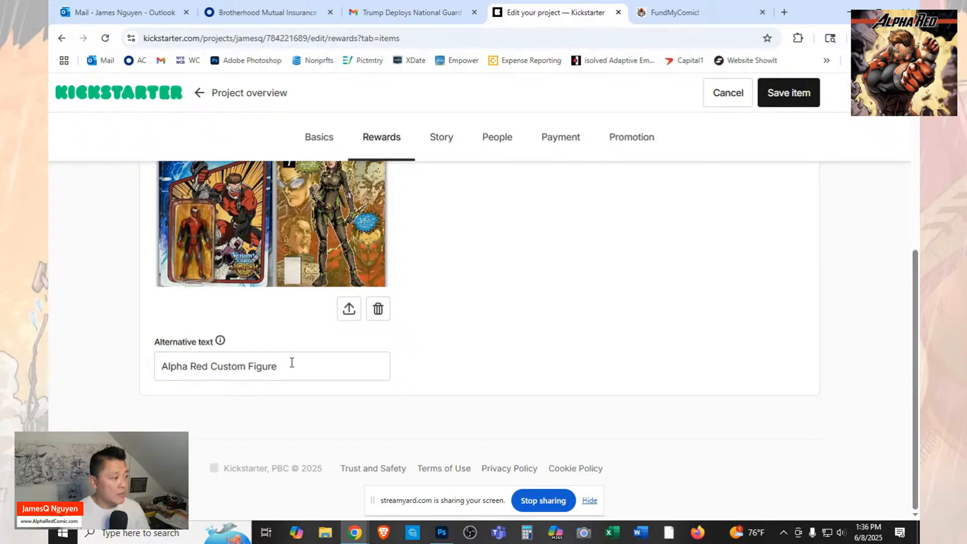
scroll(302, 358, up, 4)
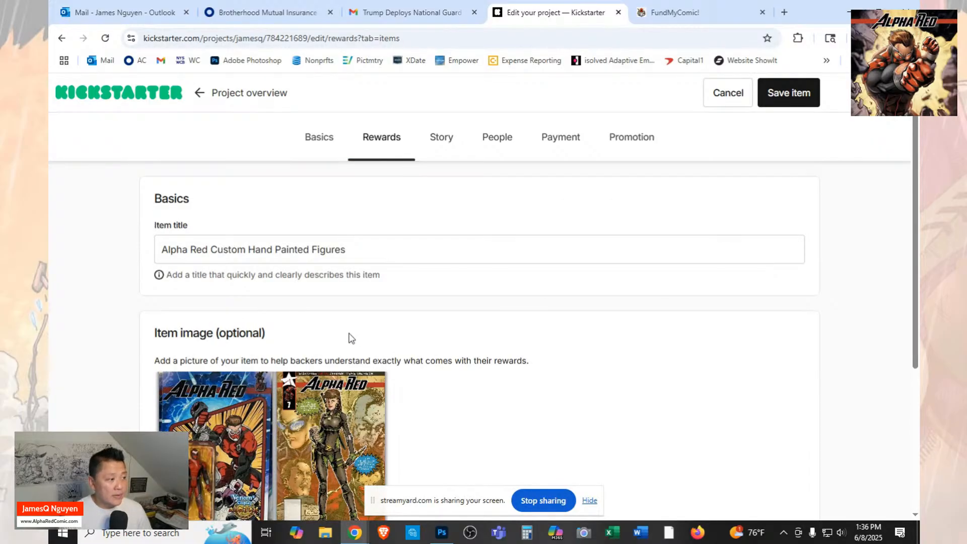
scroll(332, 347, down, 3)
scroll(556, 345, up, 3)
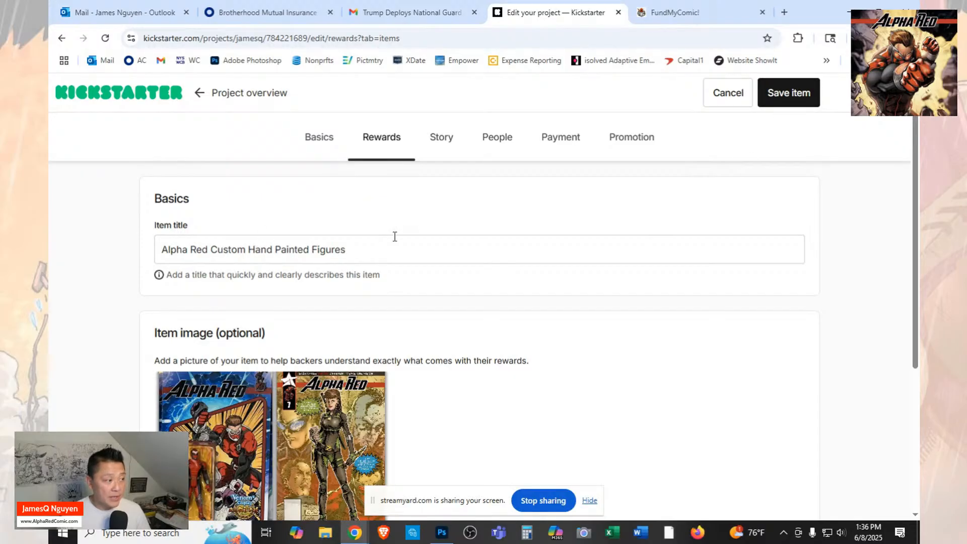
click(803, 98)
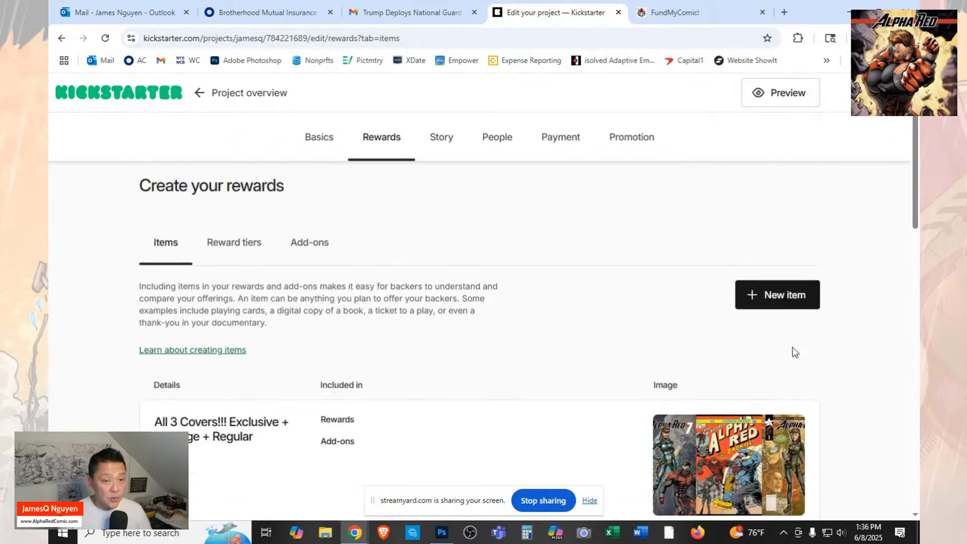
Check the newly saved hand painted figures item against the other entries in the items list.
scroll(497, 328, down, 15)
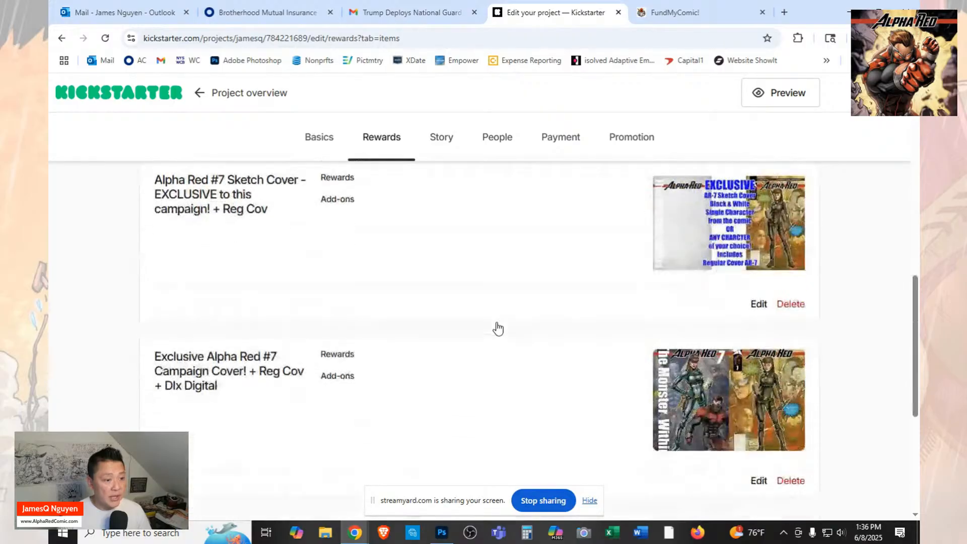
scroll(496, 327, up, 6)
scroll(628, 322, down, 4)
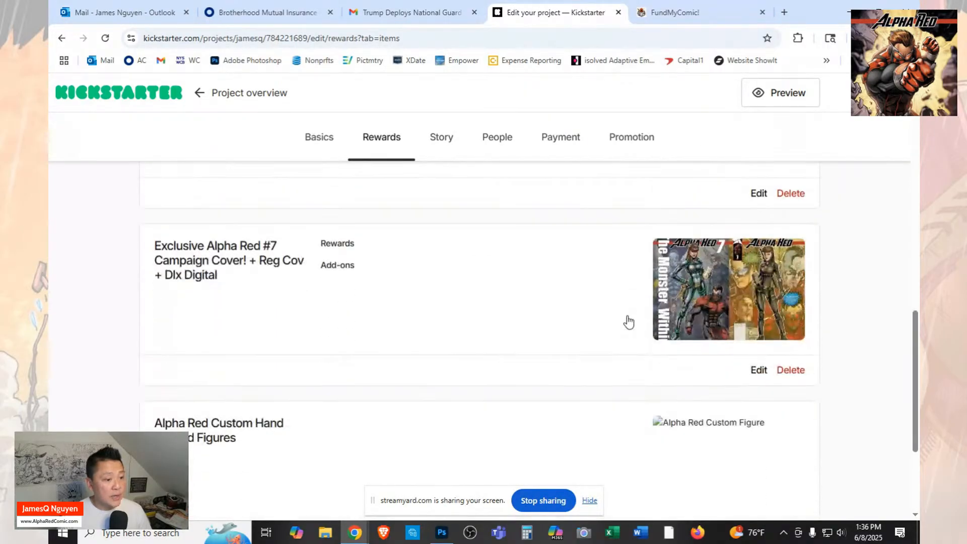
scroll(628, 321, up, 10)
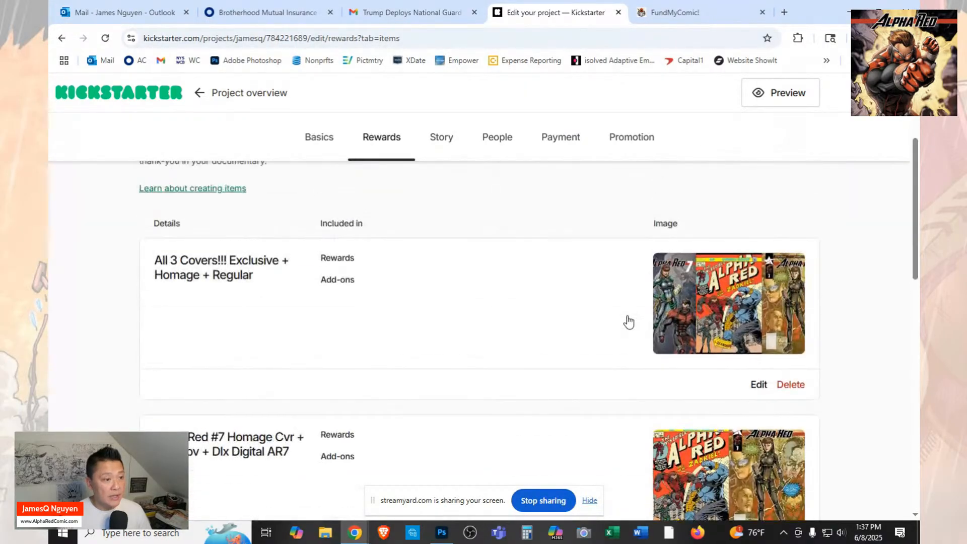
scroll(628, 321, down, 5)
scroll(629, 322, down, 6)
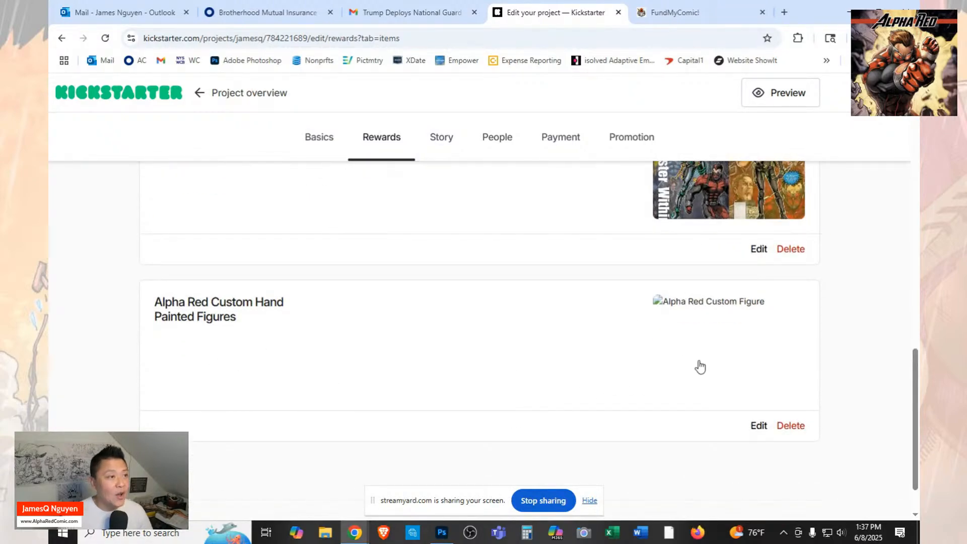
Start another new reward item and title it "Alpha Red #7 Cover - Original Art".
scroll(768, 300, up, 15)
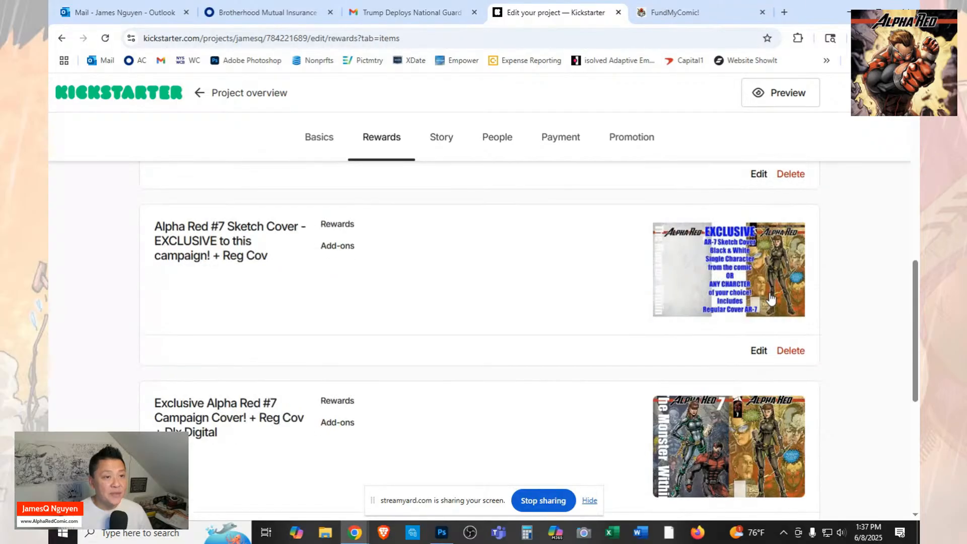
click(771, 302)
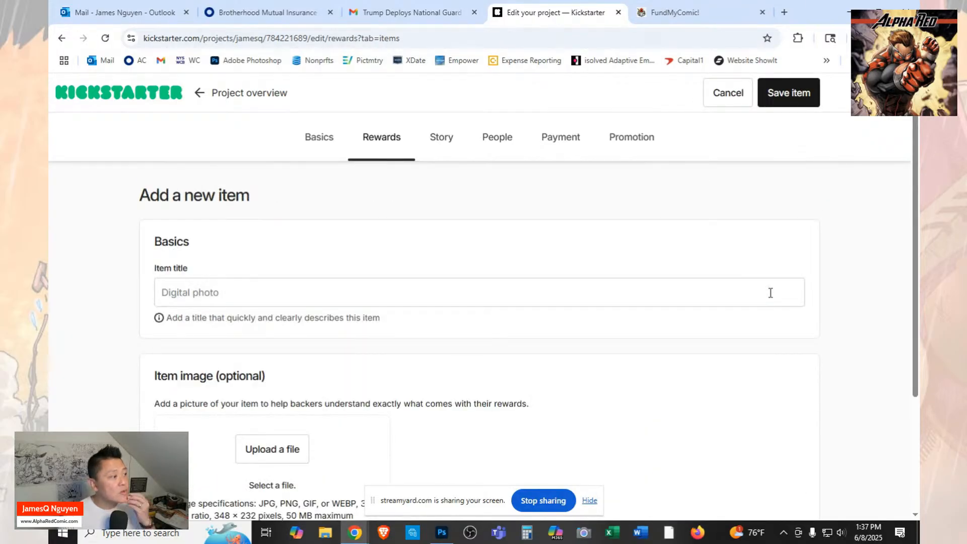
click(666, 294)
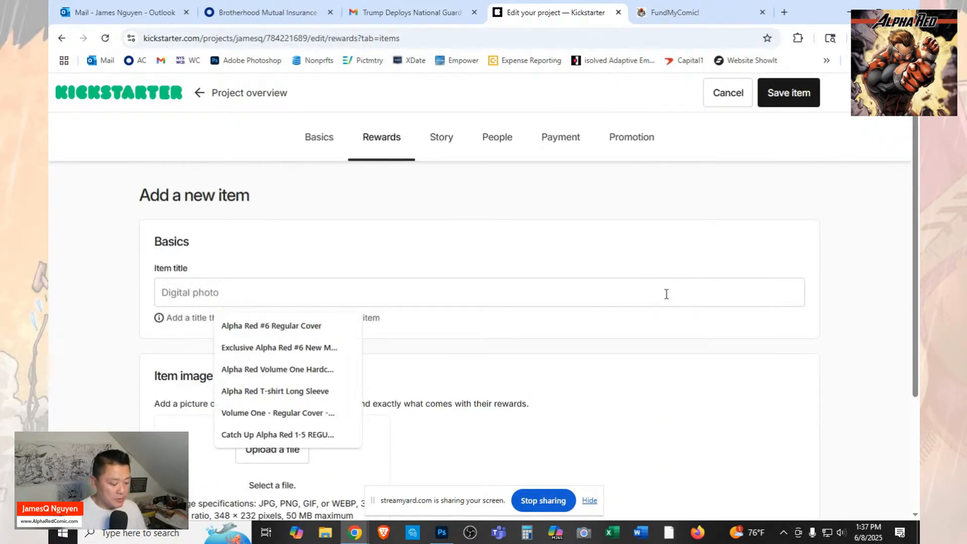
text(A)
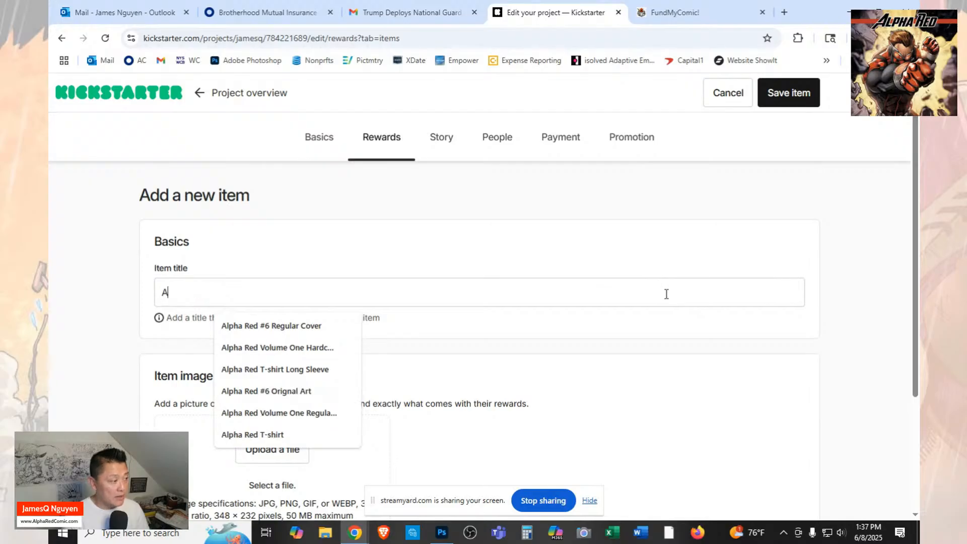
text(lpha Red )
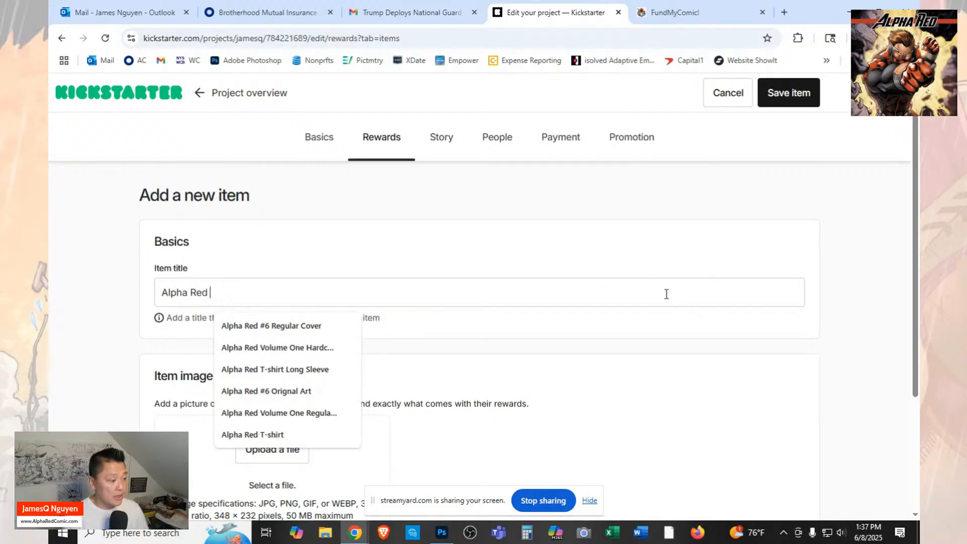
text(#7 Or)
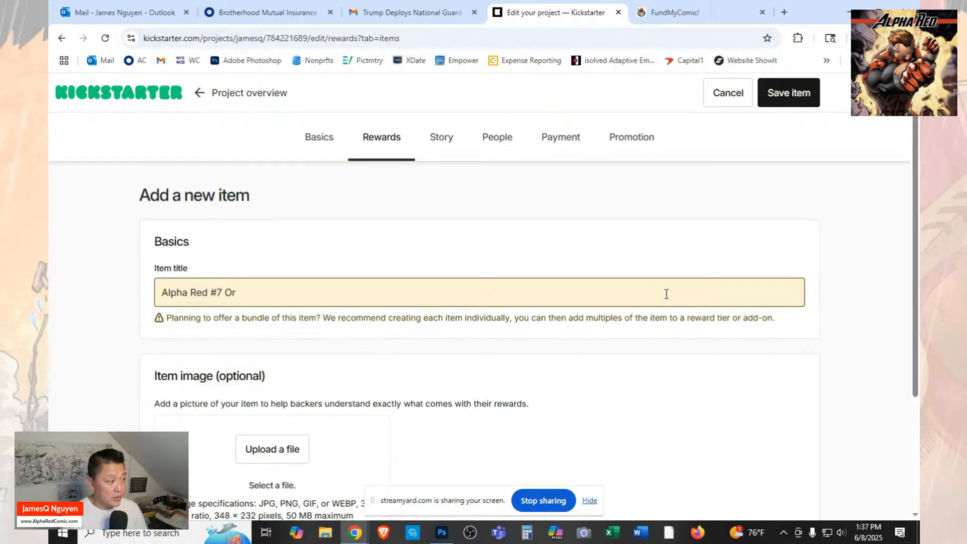
text(iginal)
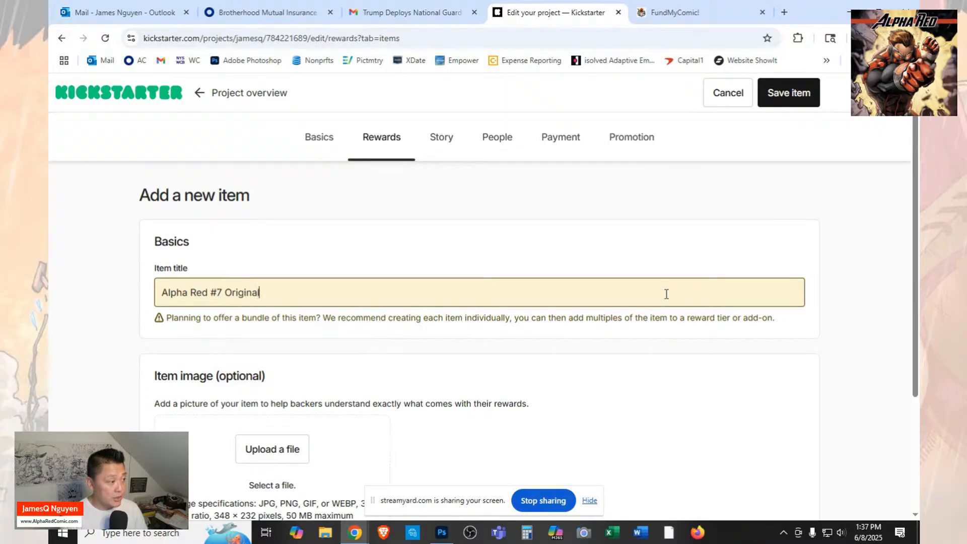
text( Art)
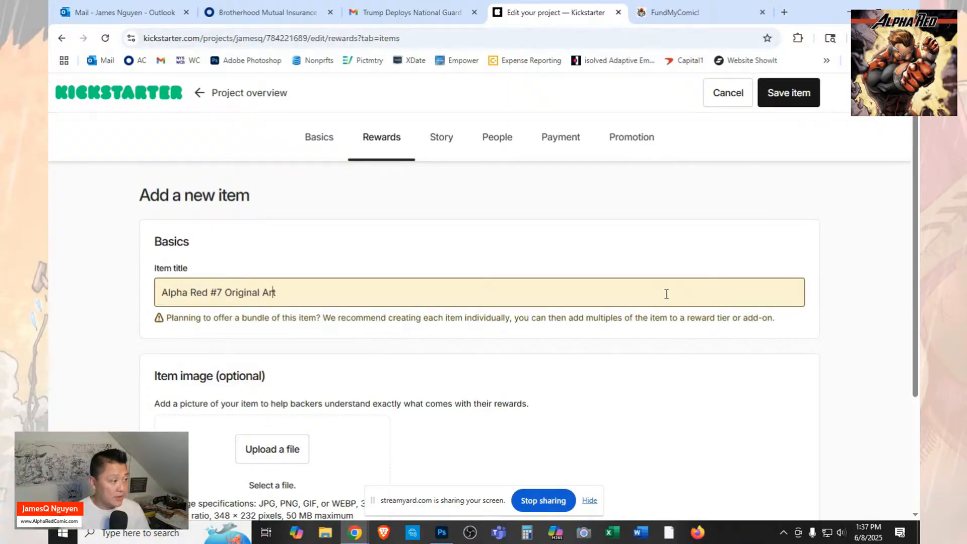
text(Cover -)
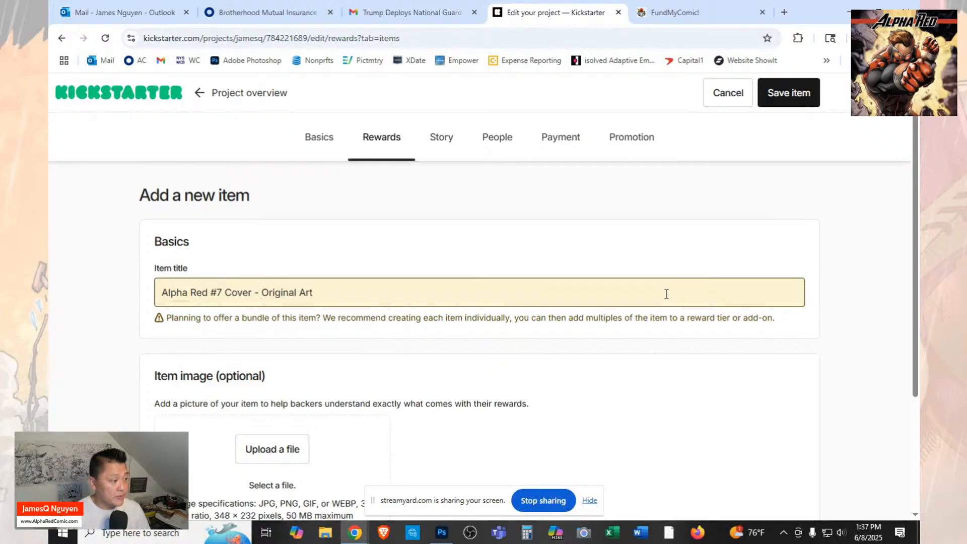
Try the picture "AR7 - Orig Art 1 Cover 7" from the Launch folder as the item's image and delete the uploaded file.
click(272, 452)
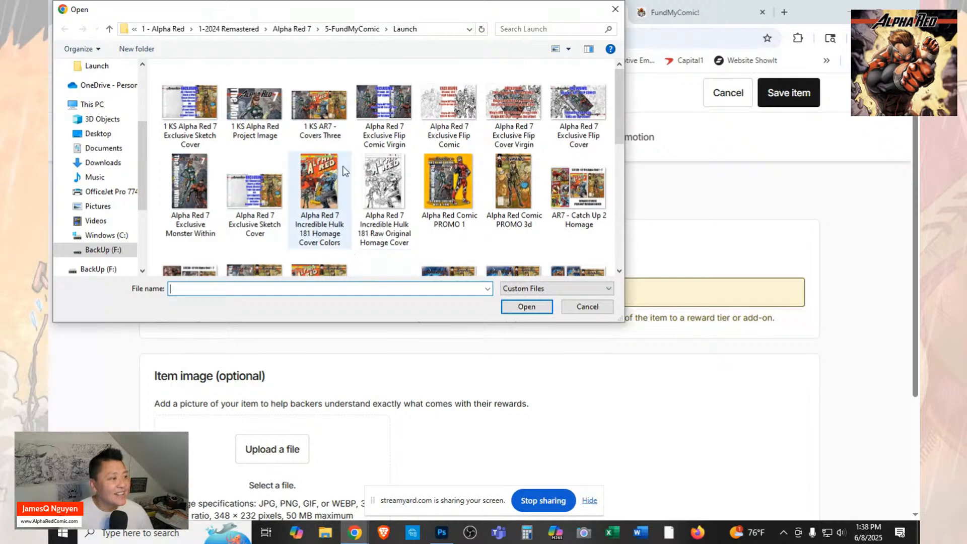
scroll(344, 170, down, 2)
scroll(344, 170, down, 2)
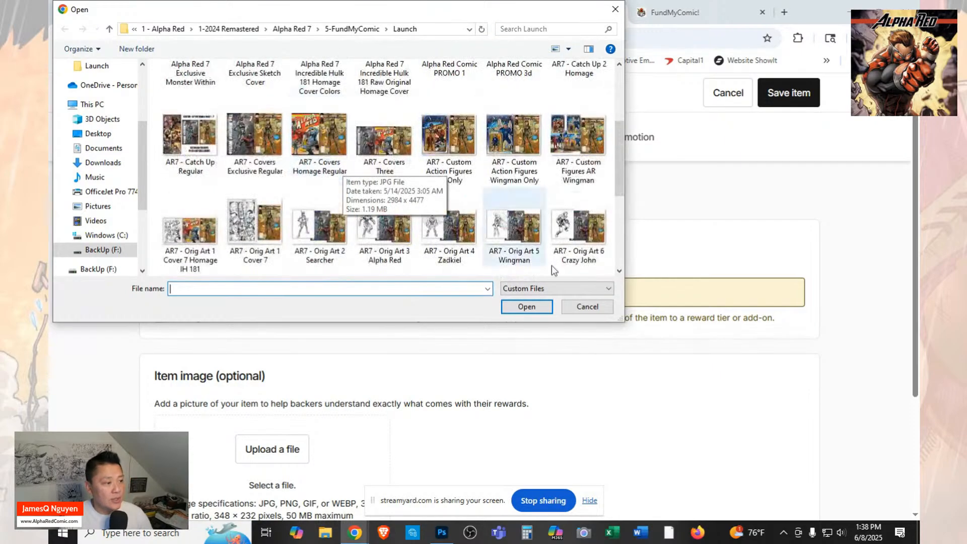
scroll(453, 252, down, 3)
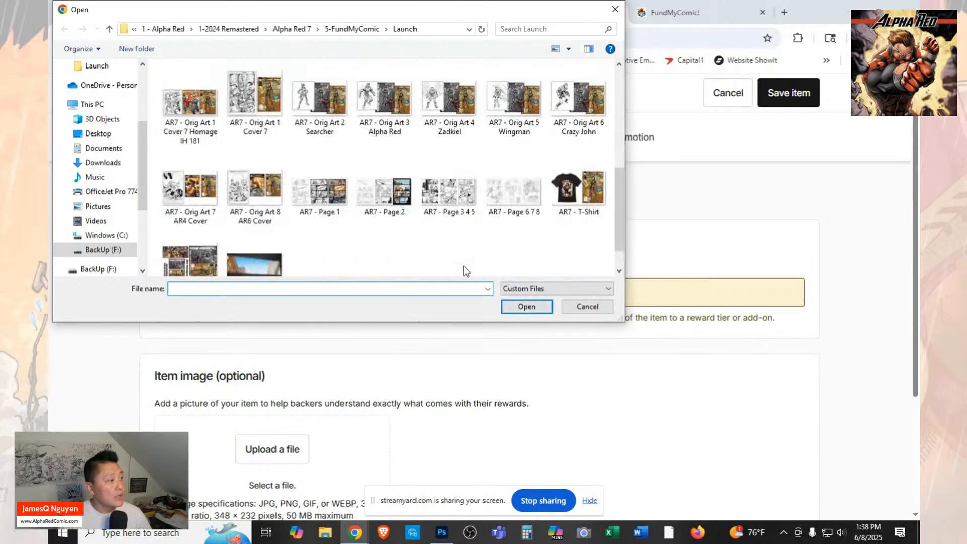
click(254, 97)
click(521, 303)
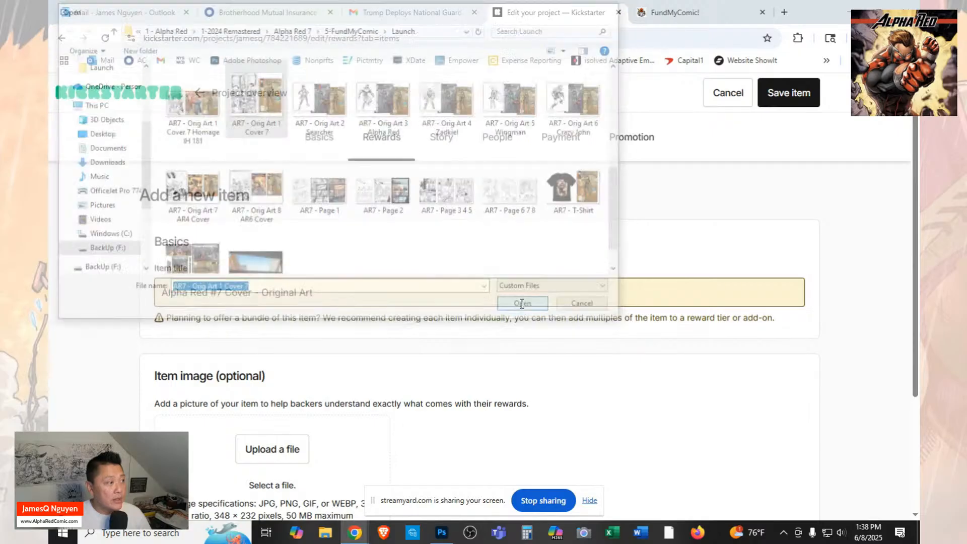
scroll(522, 304, down, 2)
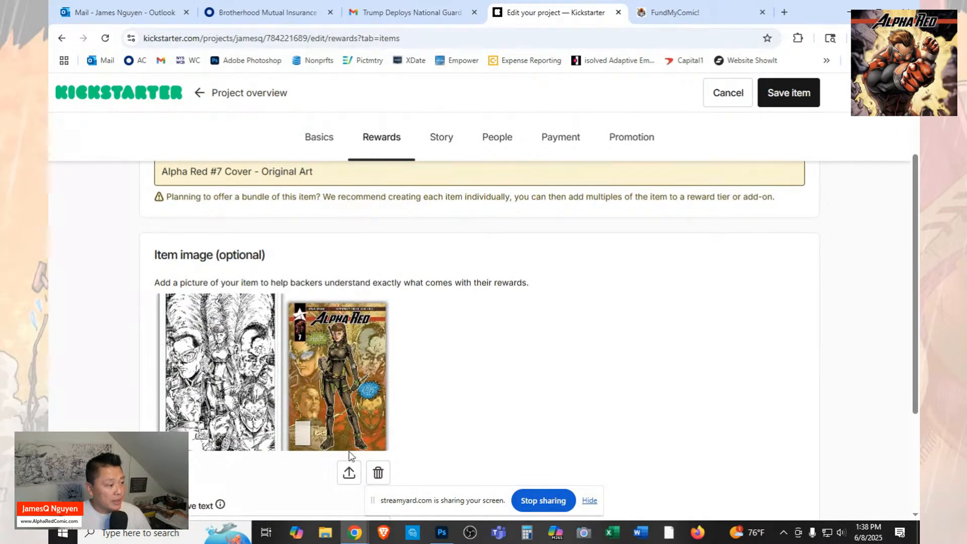
click(379, 473)
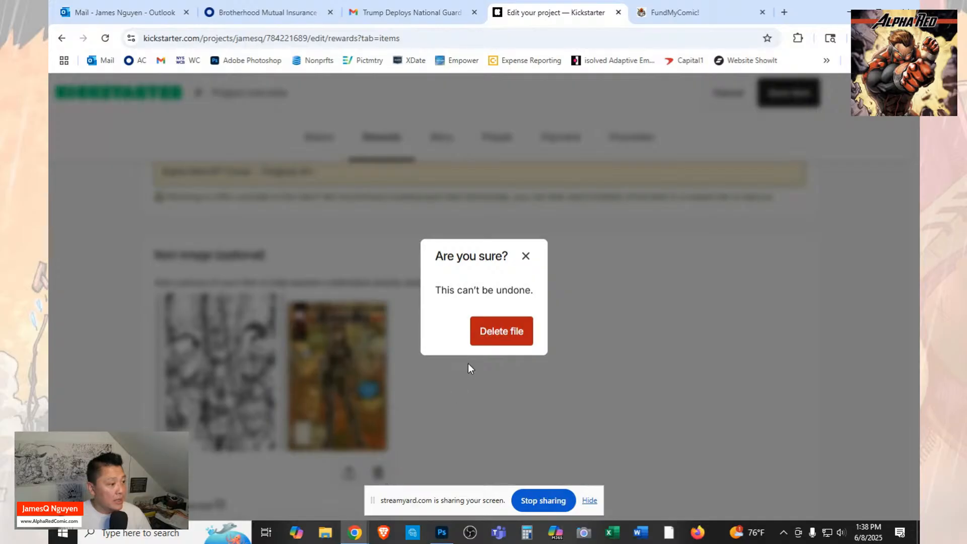
click(496, 334)
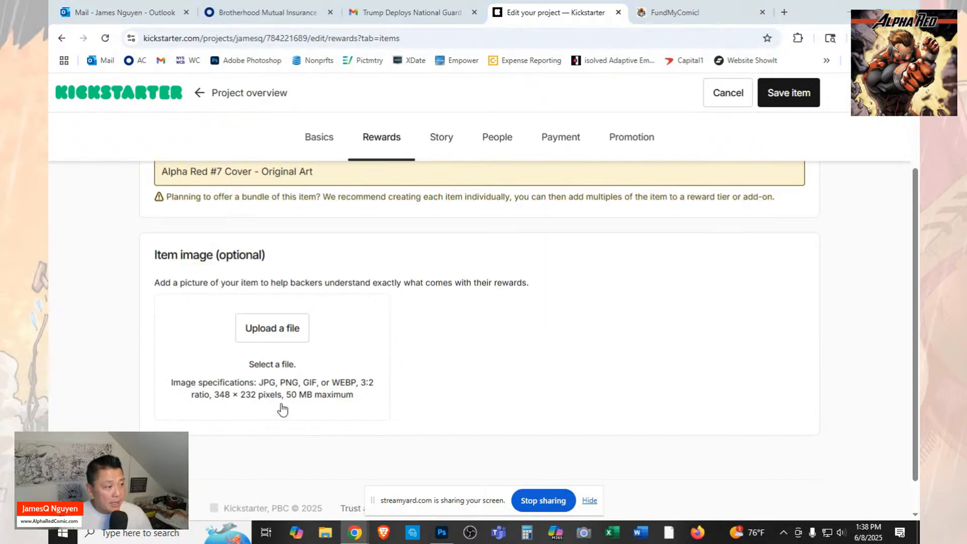
Switch to Photoshop and detach the document "AR7 - Orig Art 1 Cover 7.jpg" into its own floating window.
key(alt+Tab)
key(Tab)
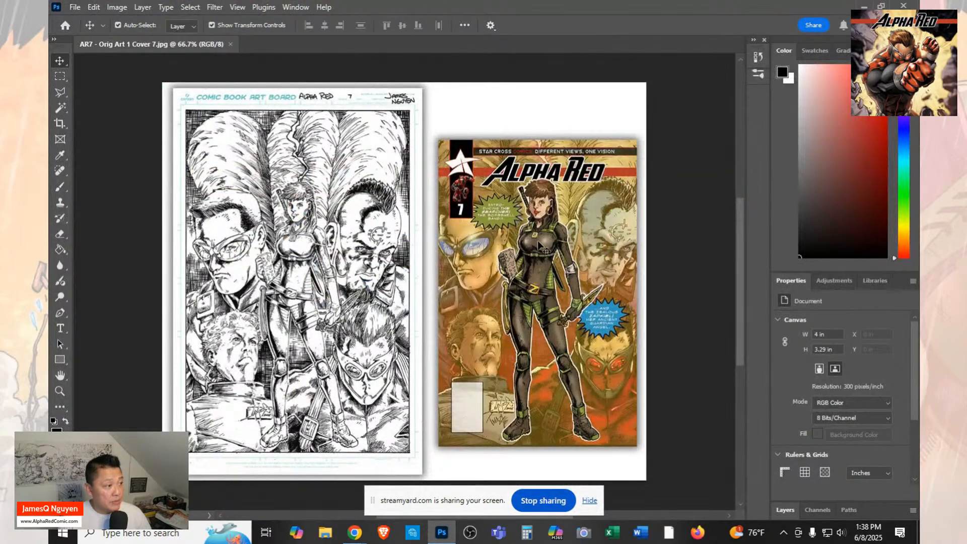
drag(180, 46, 228, 53)
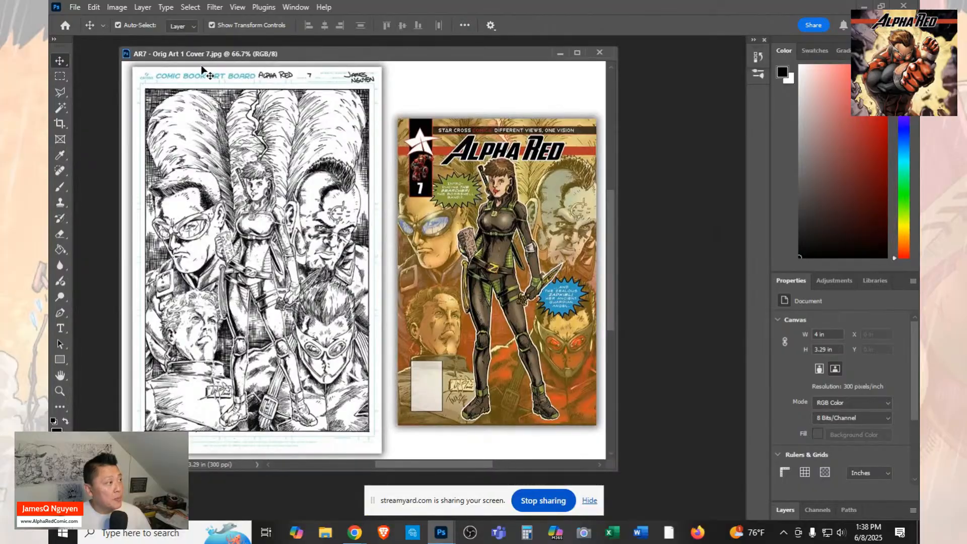
click(74, 6)
click(81, 30)
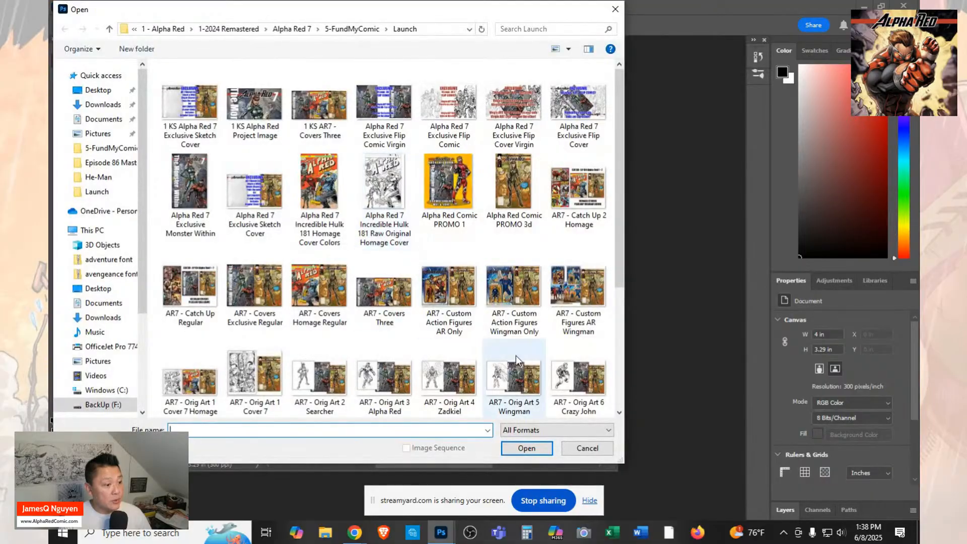
click(592, 448)
Resize the "AR7 - Orig Art 1 Cover 7" image to a width of 348 pixels, keeping its proportions, and return to the Move tool.
click(117, 7)
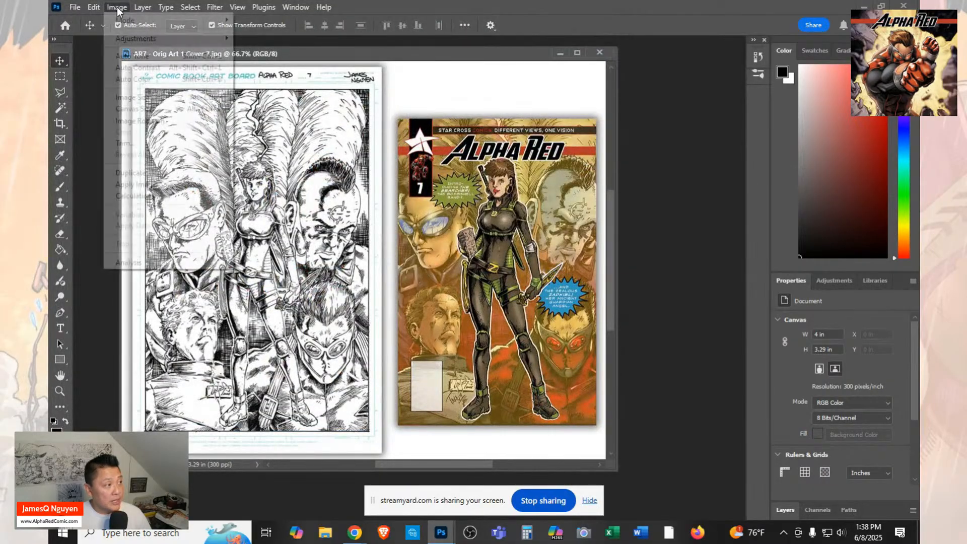
click(135, 97)
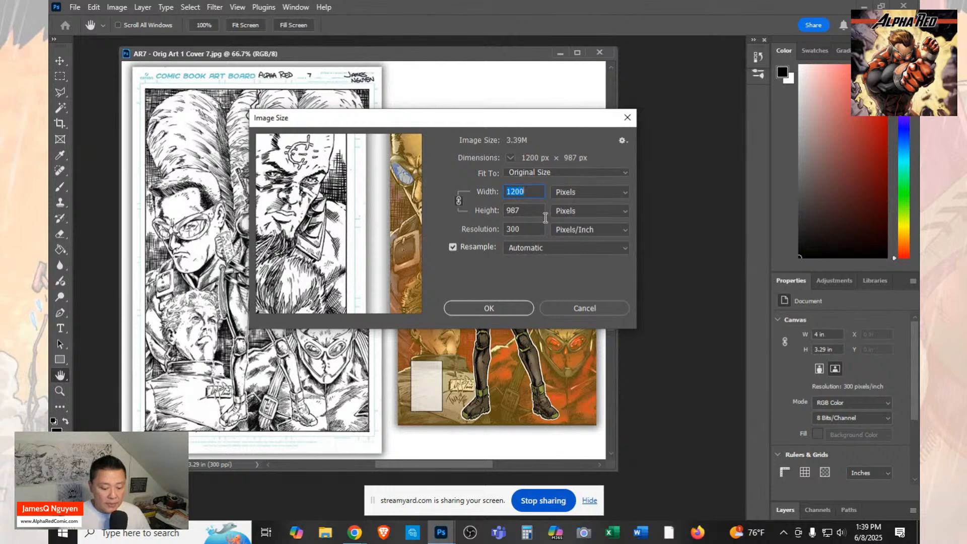
text(348)
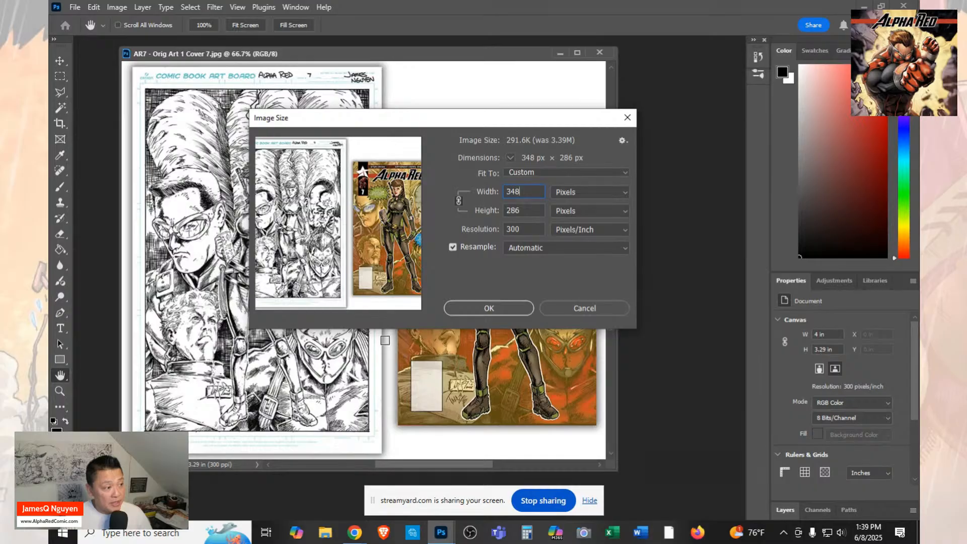
click(497, 311)
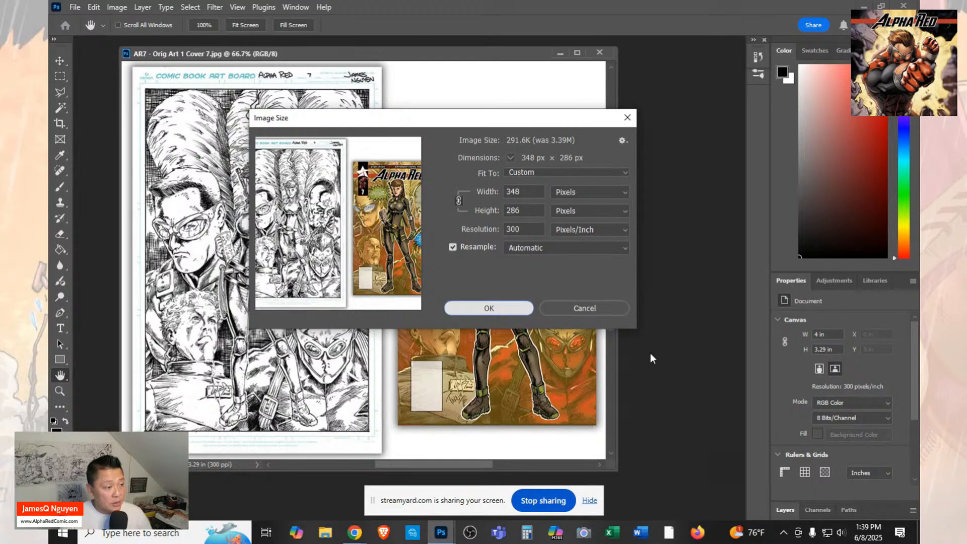
key(v)
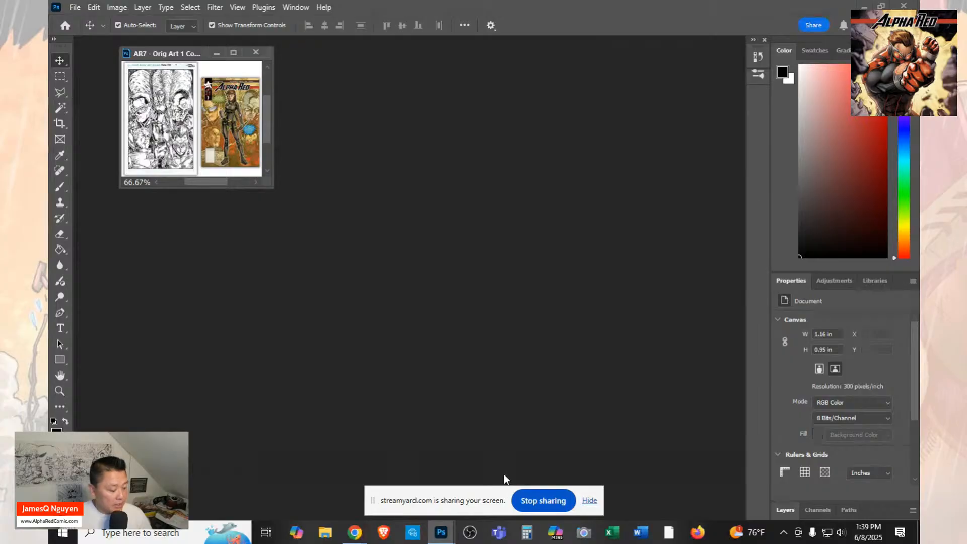
Save the resized image as a JPEG named "1 KS AR7 - Orig Art 1 Cover 7" in the Launch folder, at quality 5.
click(76, 9)
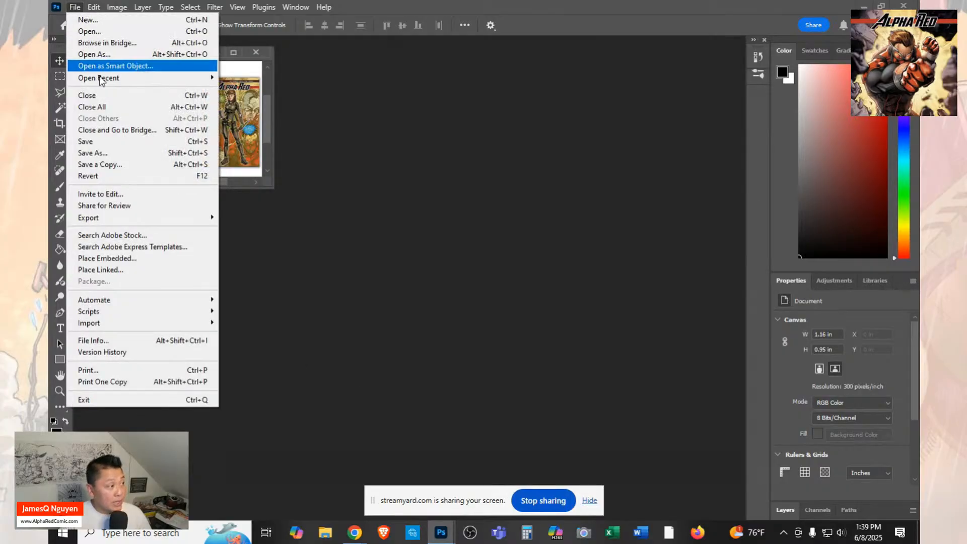
click(116, 148)
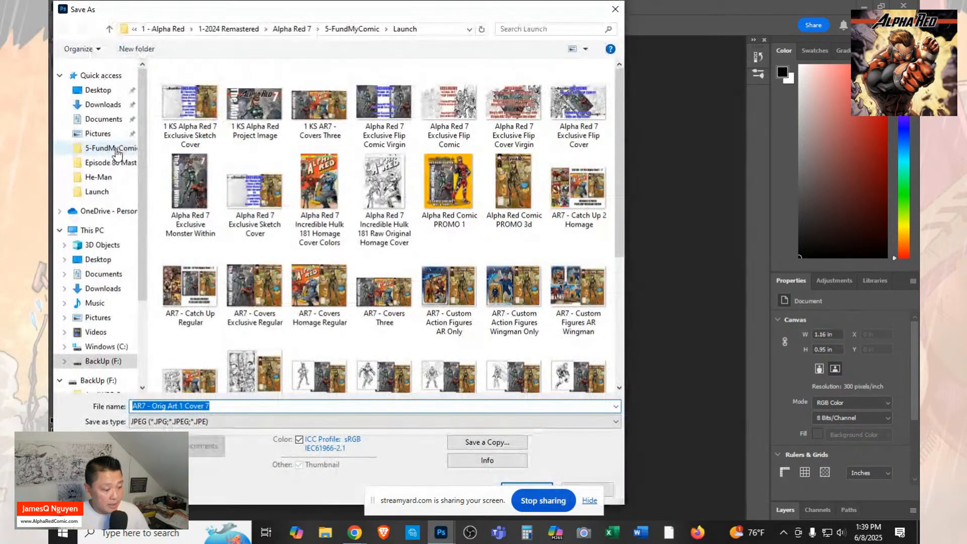
key(Home)
text(1 )
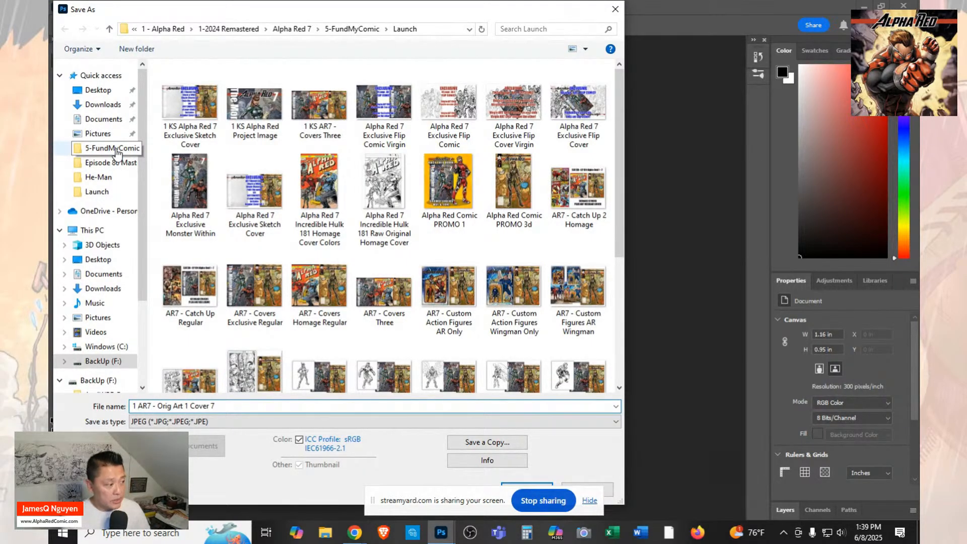
text(KS)
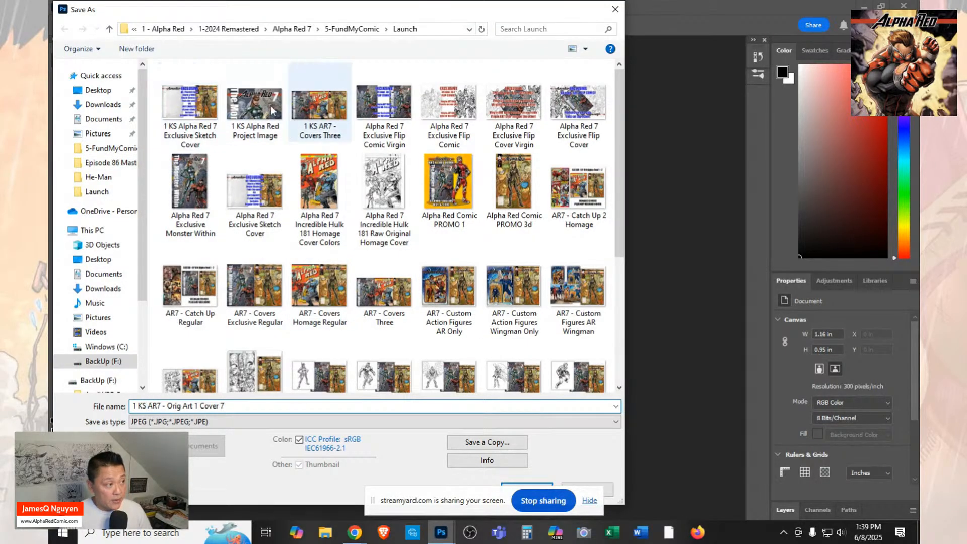
click(524, 482)
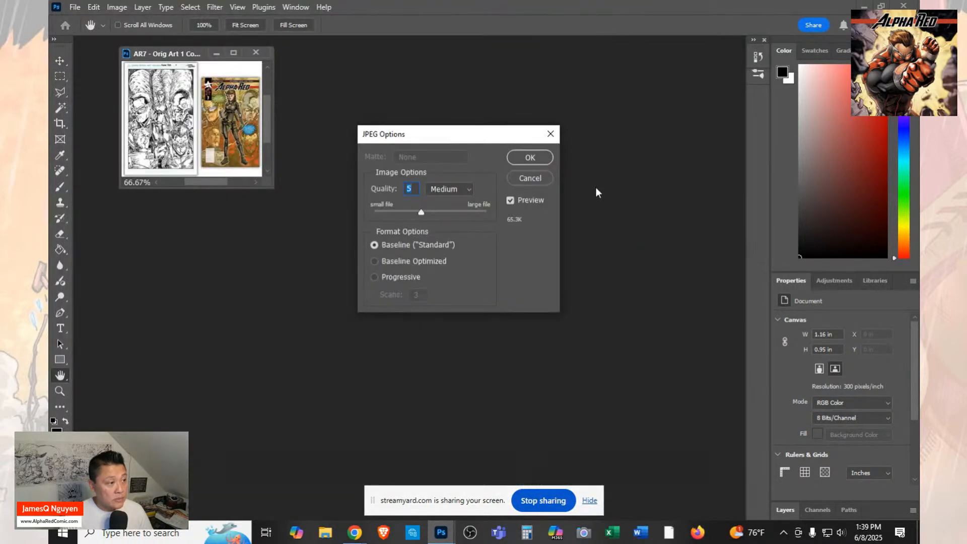
click(543, 159)
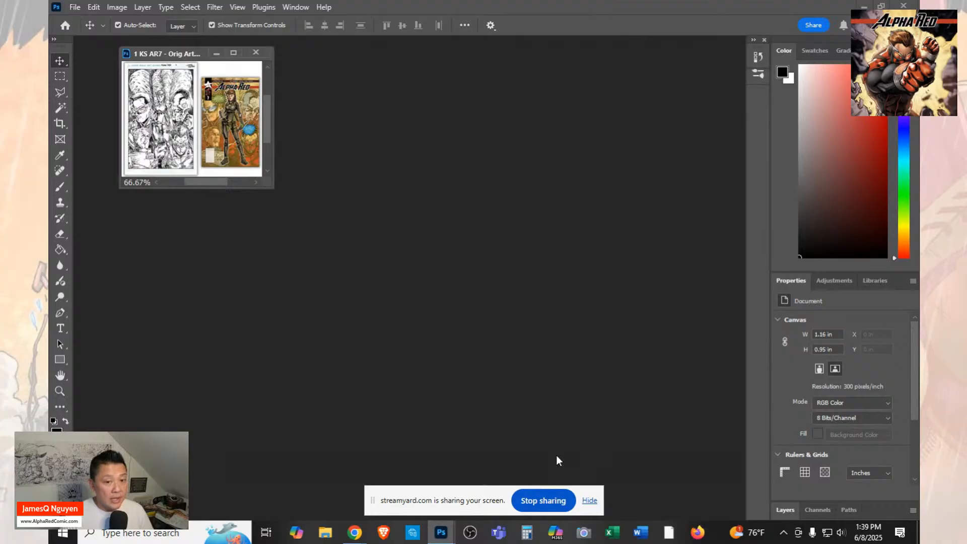
Switch to Kickstarter in Chrome, try "1 KS AR7 - Orig Art 1 Cover 7" as the item's image, and delete the uploaded file.
mouse_move(355, 533)
click(237, 476)
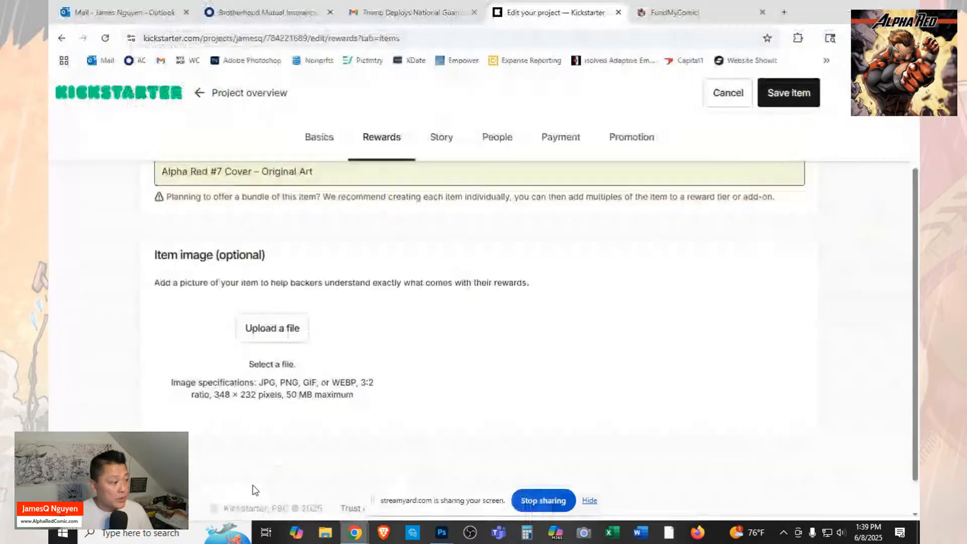
click(255, 336)
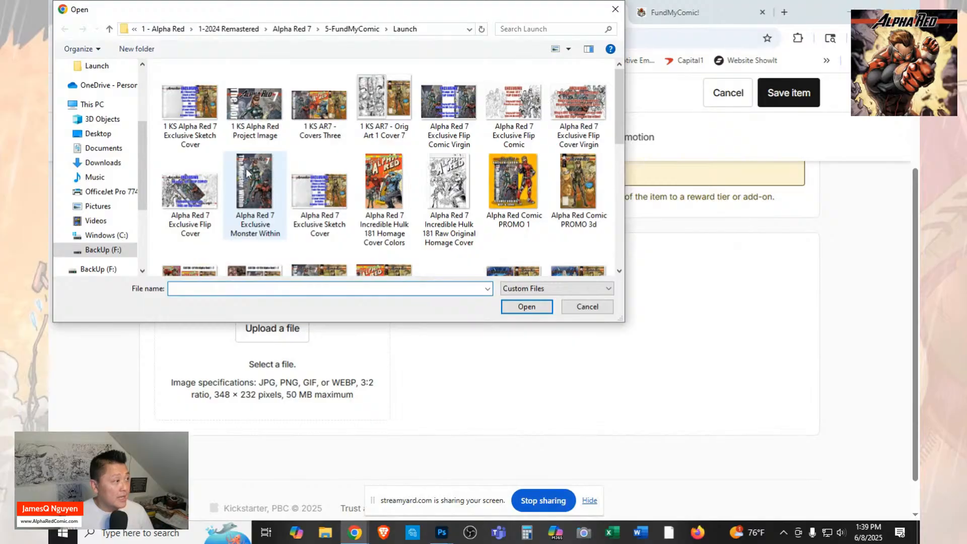
click(379, 134)
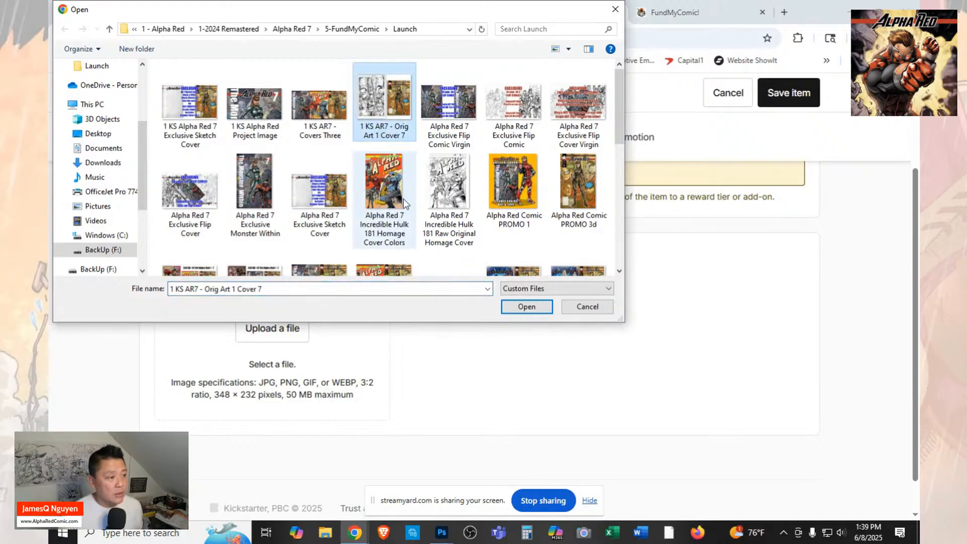
click(527, 307)
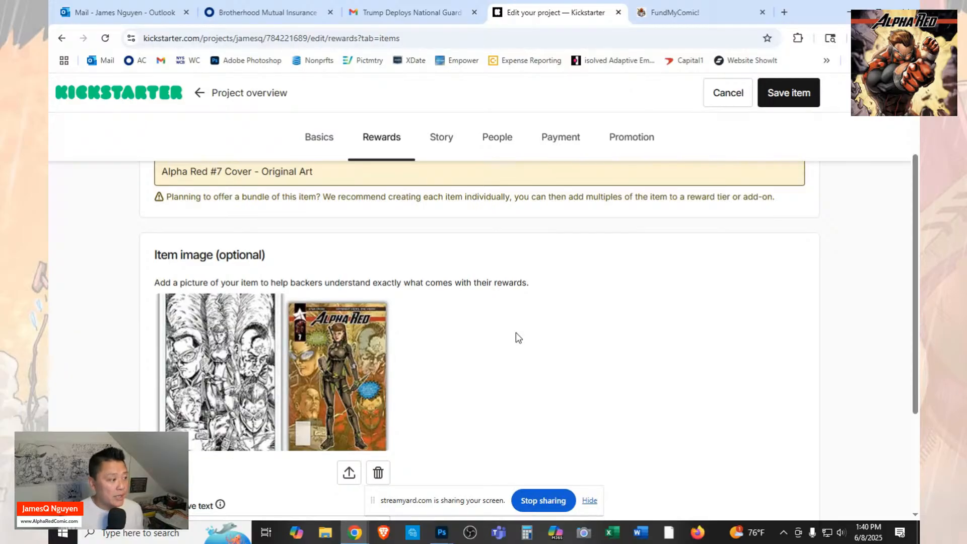
scroll(239, 380, down, 3)
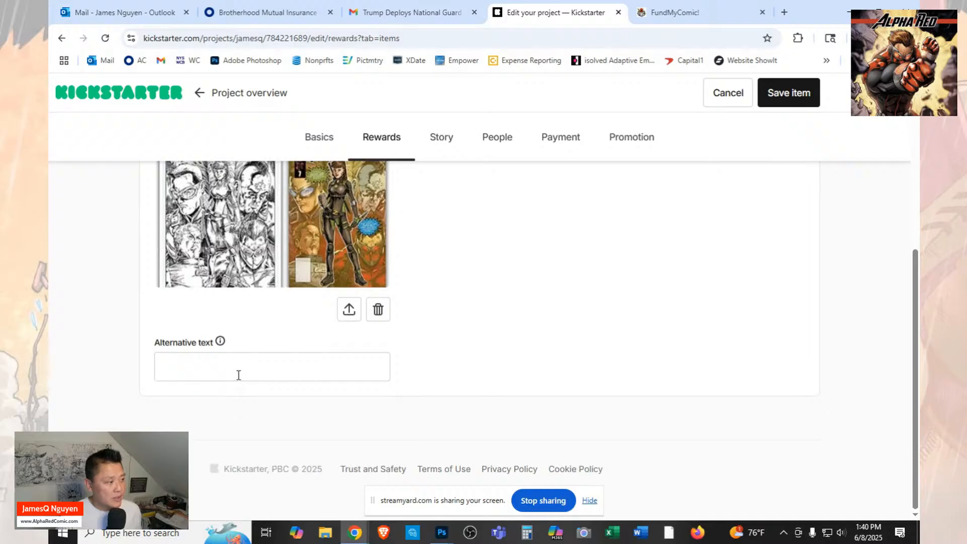
scroll(240, 380, up, 1)
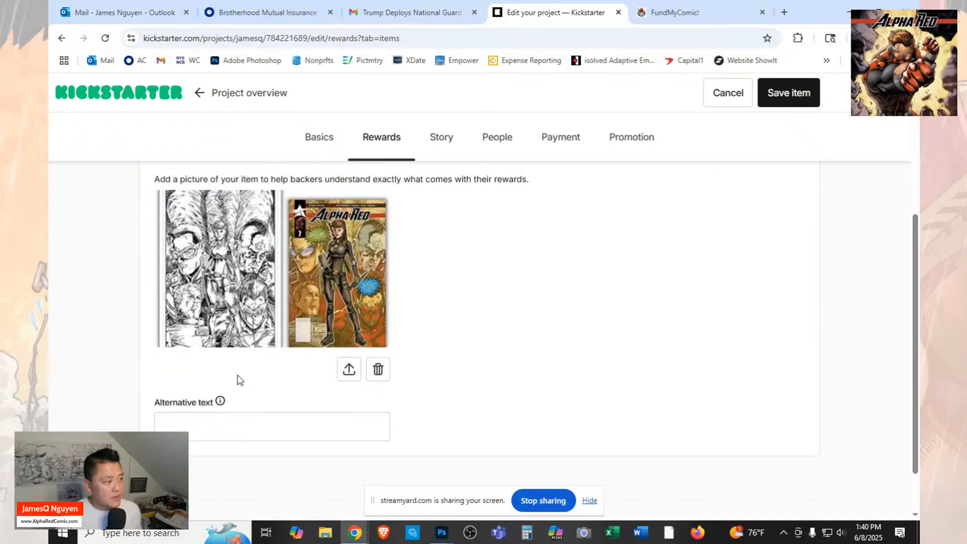
click(378, 369)
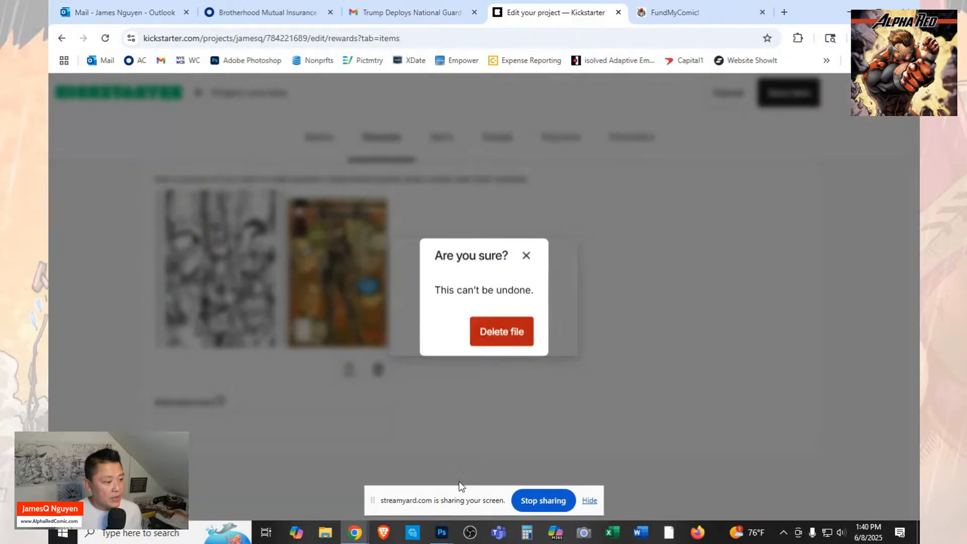
click(492, 335)
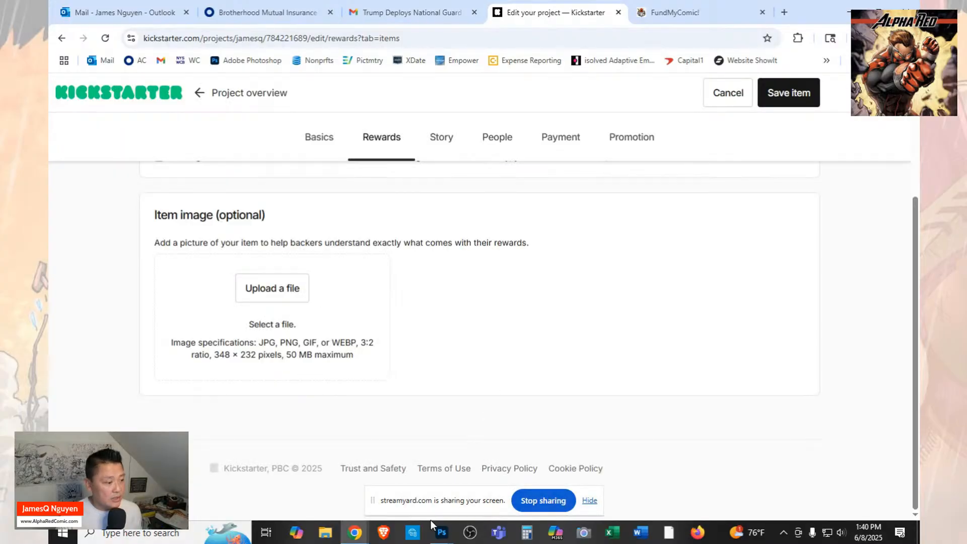
Switch to Photoshop and resize the "1 KS AR7 - Orig Art 1 Cover 7" image to a height of 232 pixels, keeping its proportions.
click(442, 532)
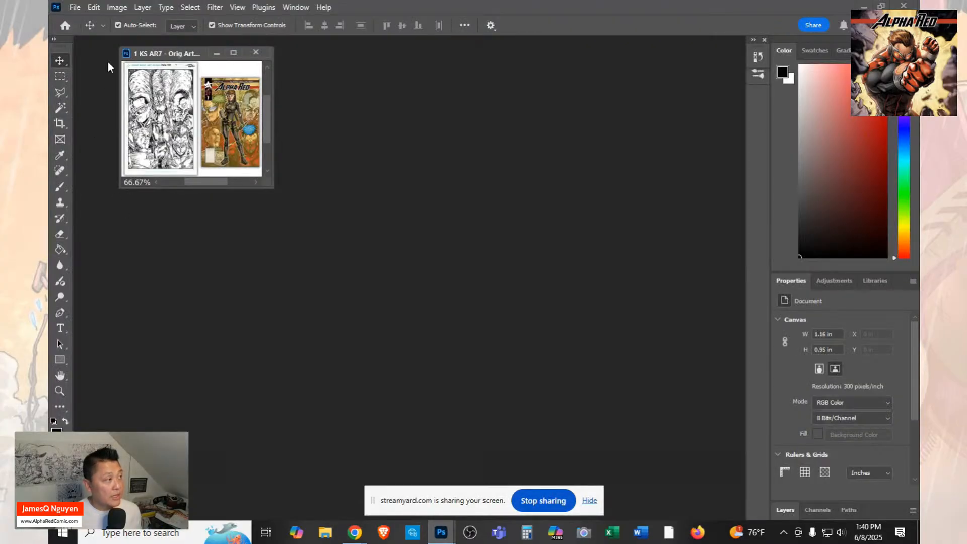
click(117, 7)
click(135, 97)
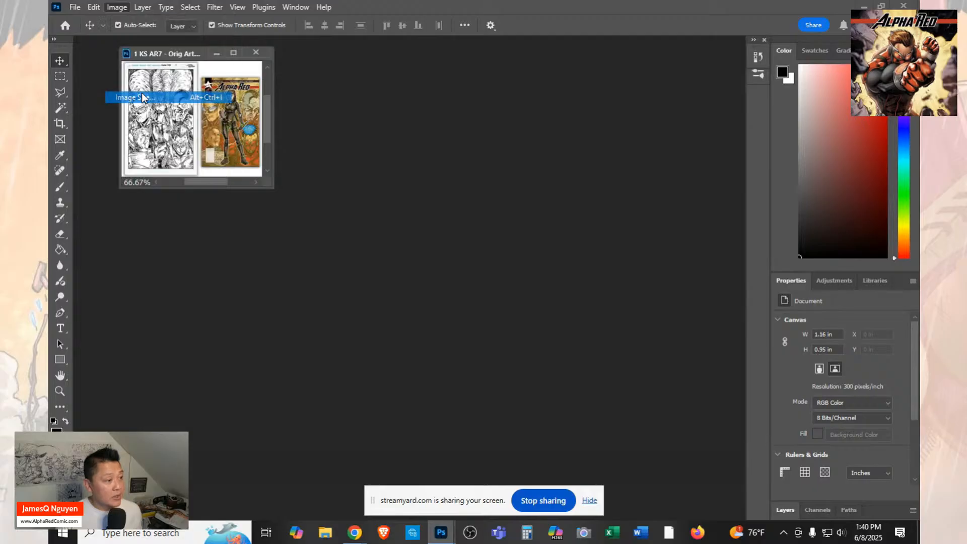
click(513, 208)
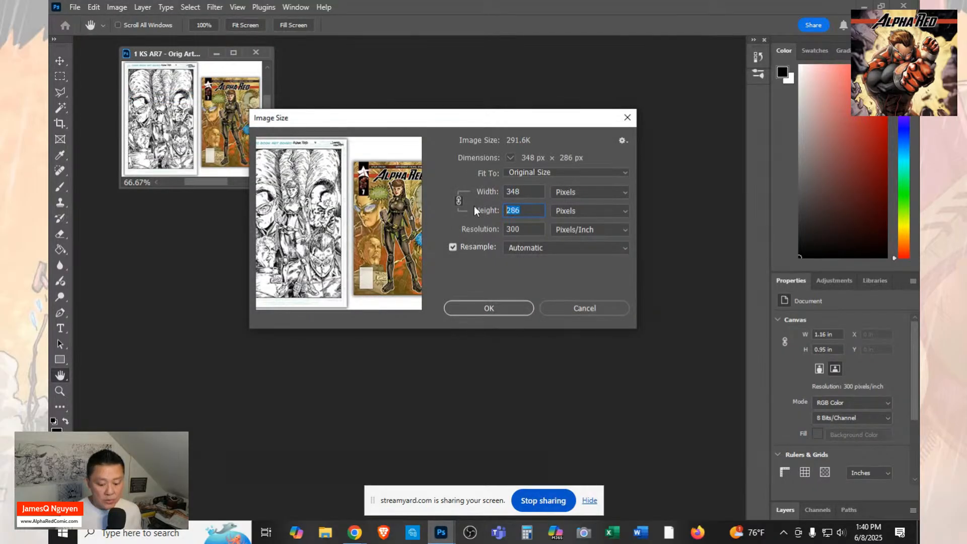
text(232)
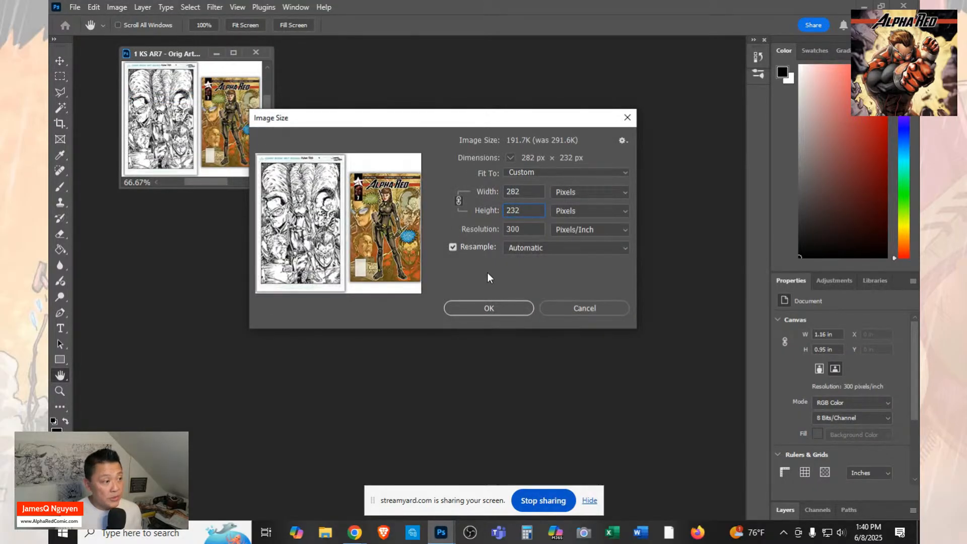
click(494, 311)
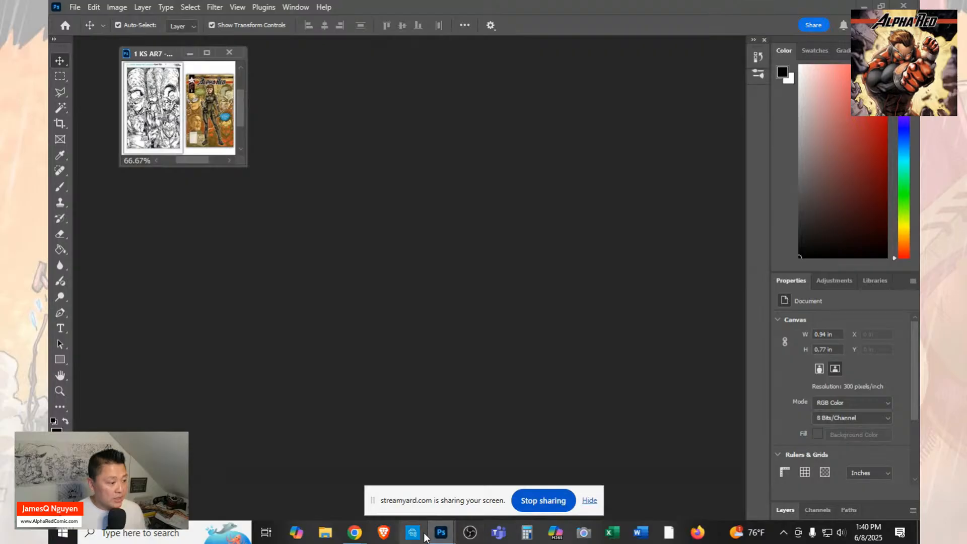
Return to Kickstarter, upload "1 KS AR7 - Orig Art 1 Cover 7" from the Launch folder once more, and remove it from the item.
mouse_move(354, 535)
click(239, 486)
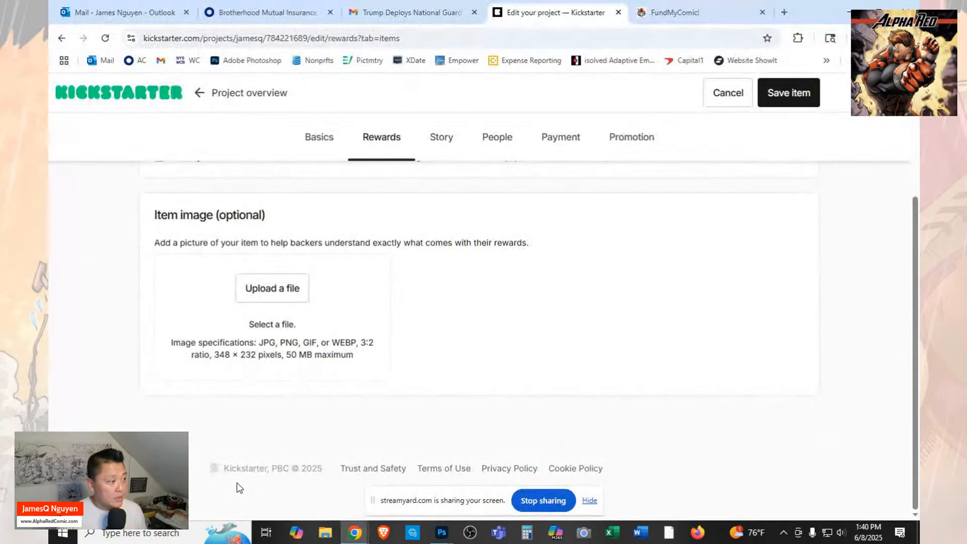
click(266, 297)
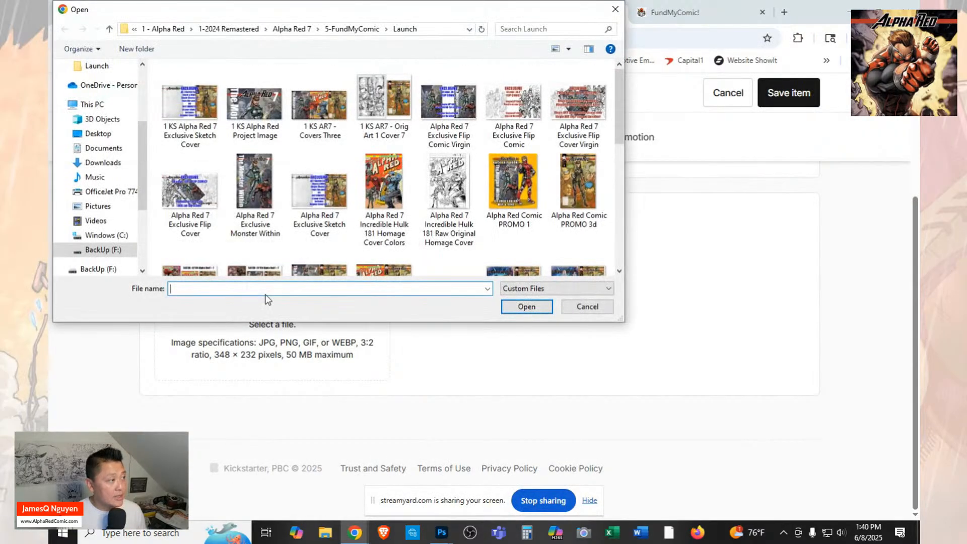
click(384, 97)
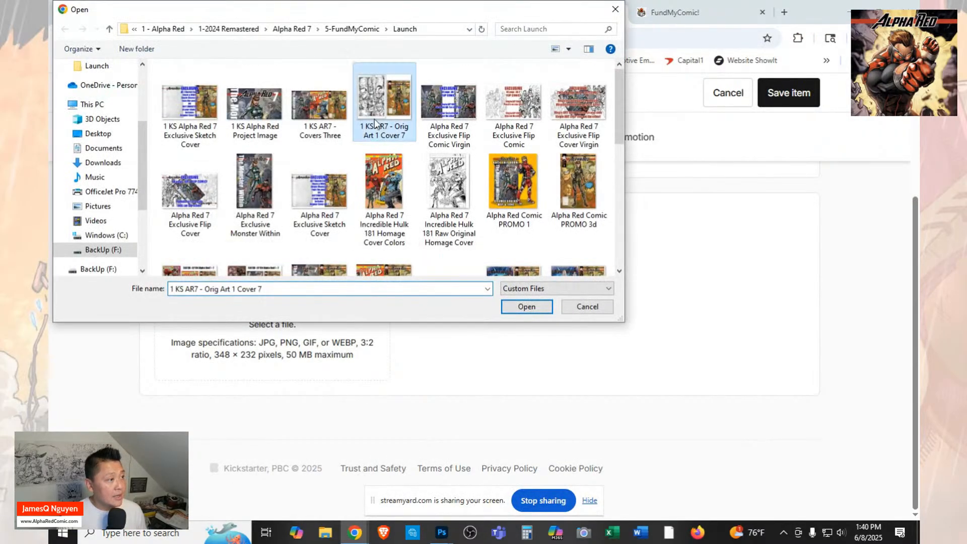
click(527, 307)
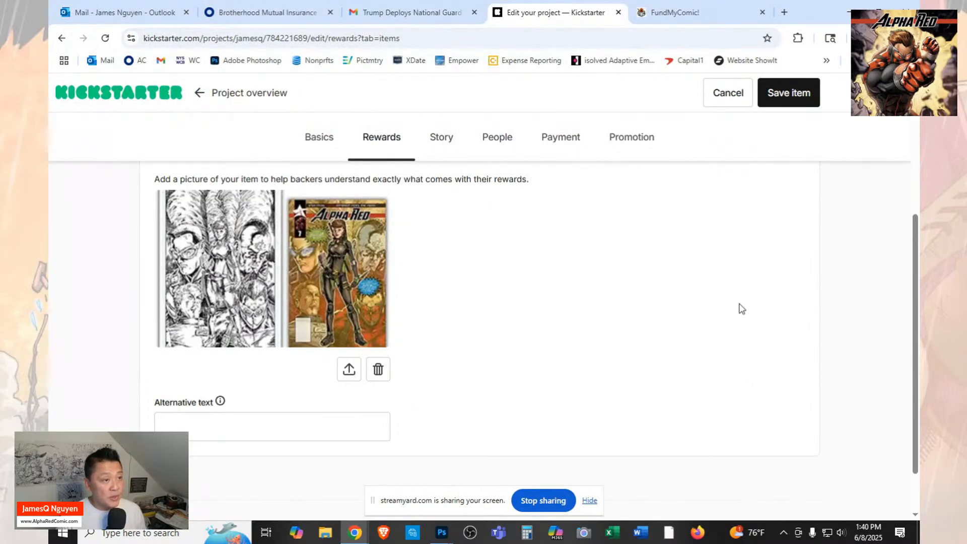
click(378, 372)
click(501, 330)
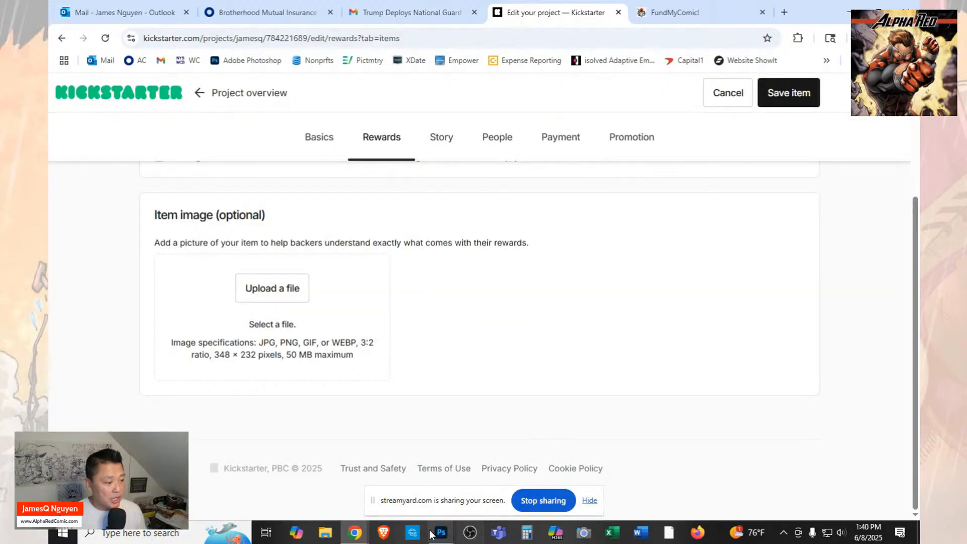
Switch to Photoshop and save the 232-pixel-high image as a JPEG named "1 KS AR7 - Orig Art 1 Cover 7A" at quality 5.
mouse_move(355, 535)
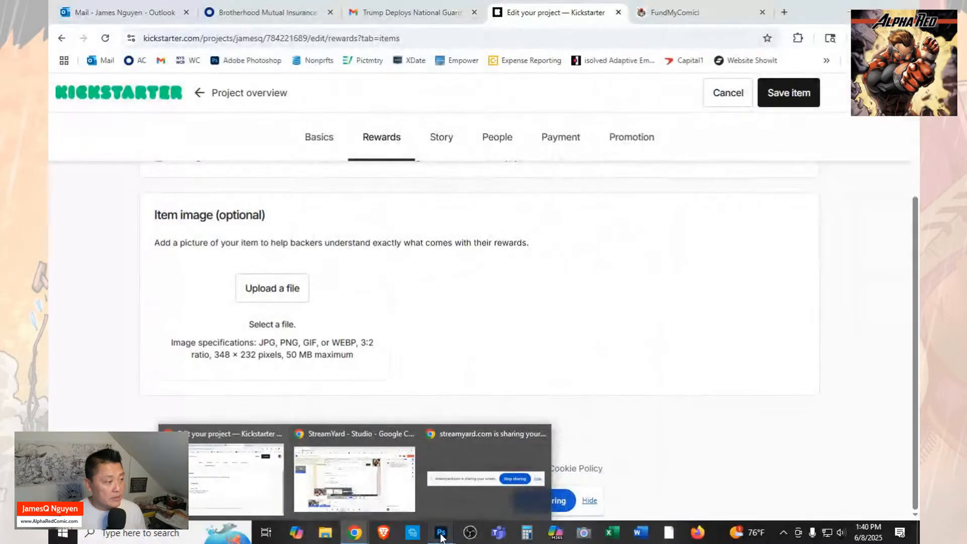
mouse_move(441, 538)
click(472, 494)
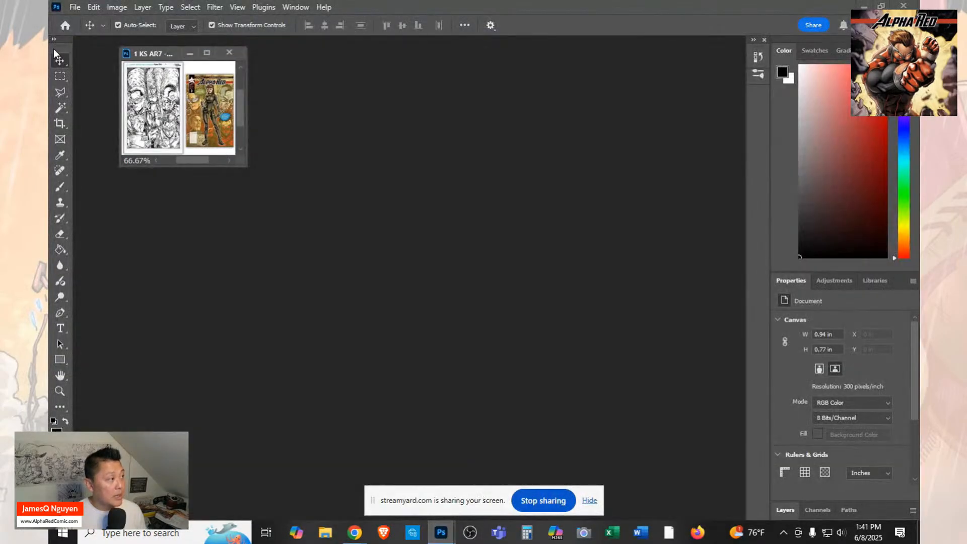
click(77, 8)
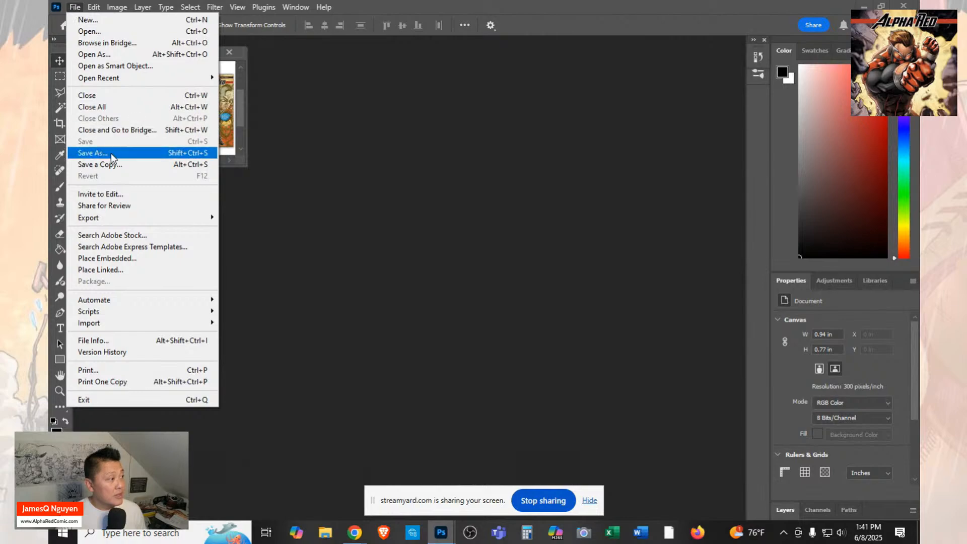
click(111, 152)
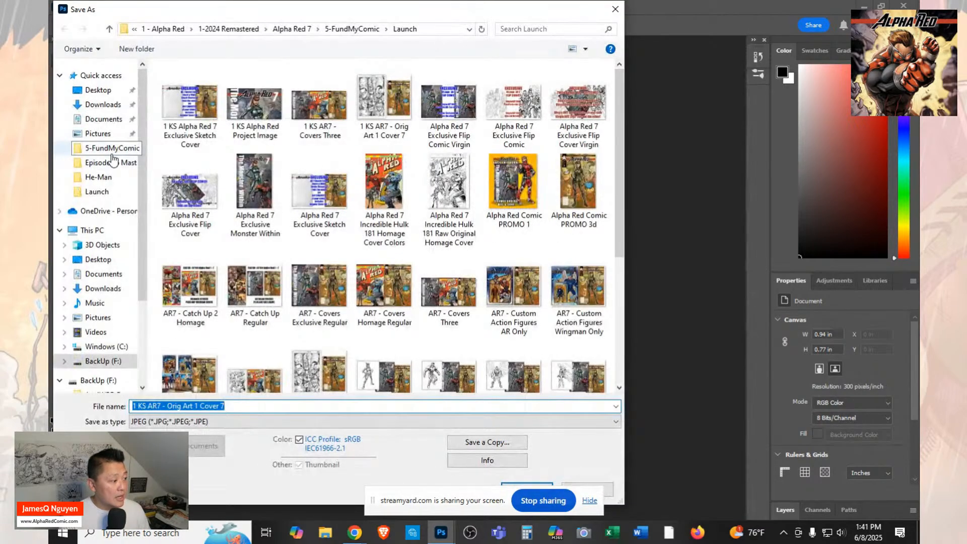
key(End)
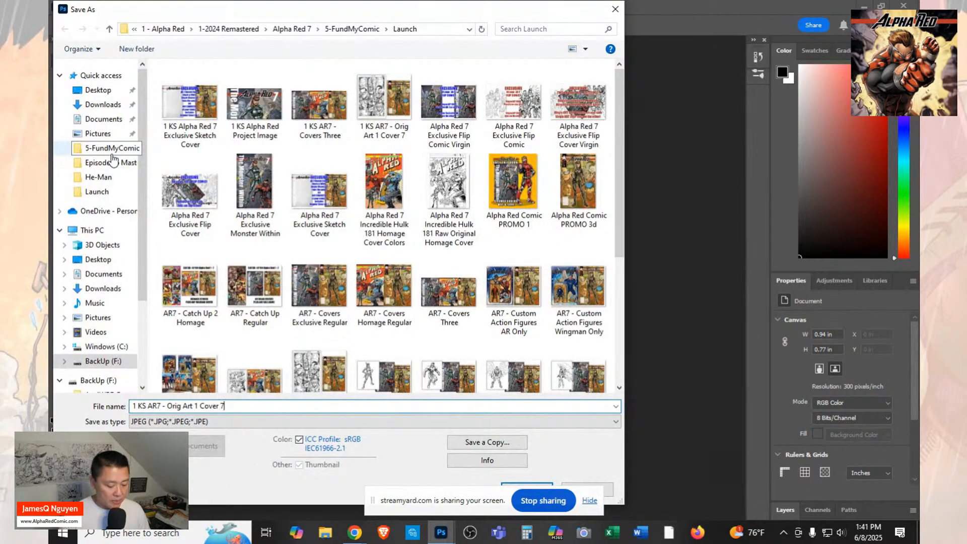
text(A)
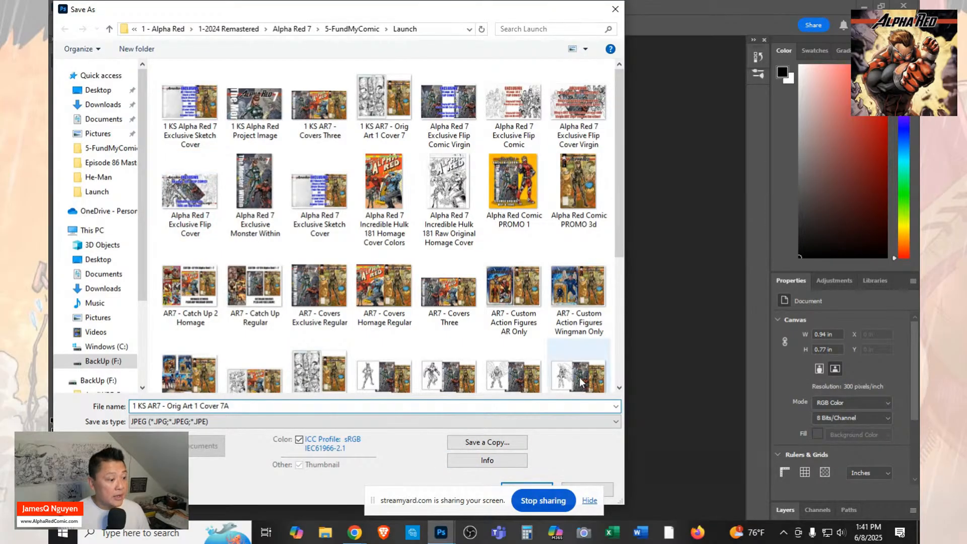
click(550, 485)
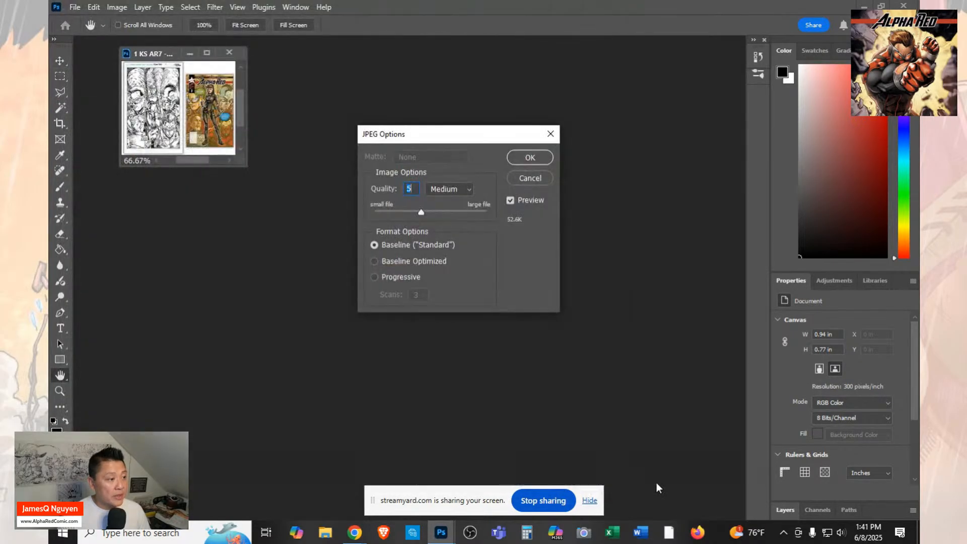
click(527, 159)
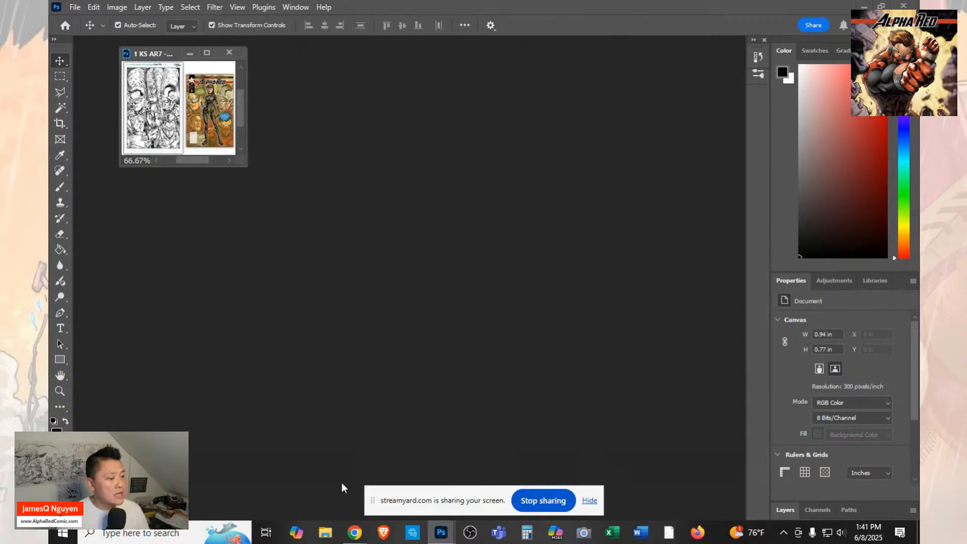
Switch back to Kickstarter in Chrome and upload "1 KS AR7 - Orig Art 1 Cover 7A" from the Launch folder as the item's image.
mouse_move(354, 532)
click(272, 488)
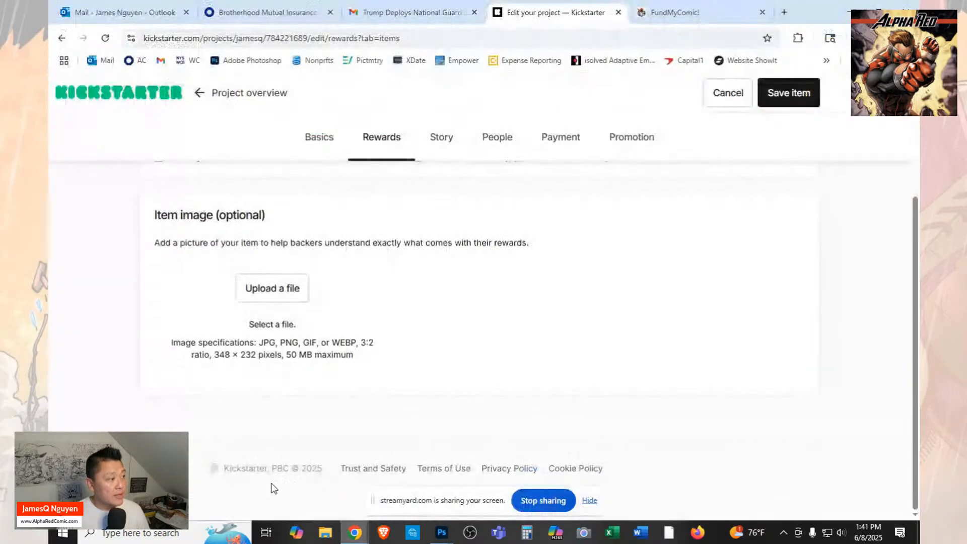
click(256, 288)
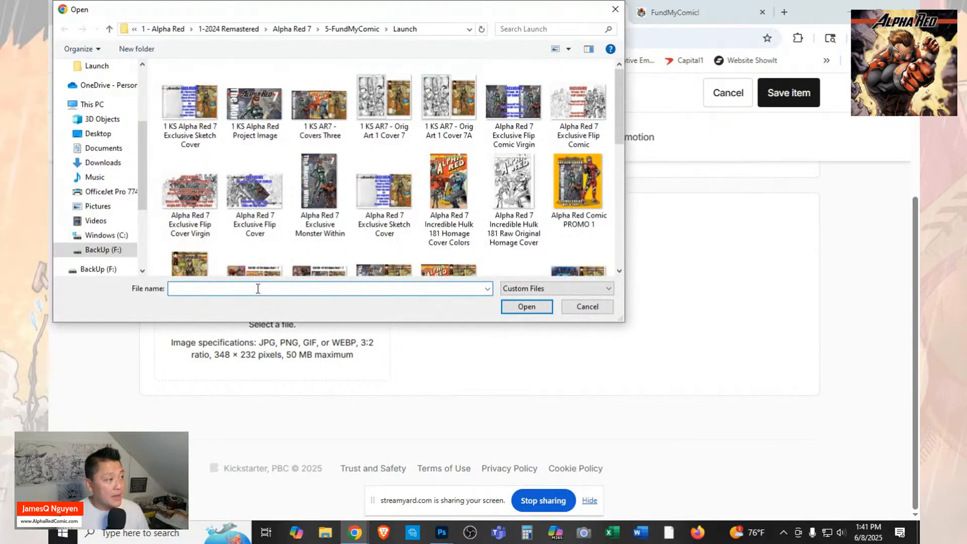
click(471, 110)
click(544, 307)
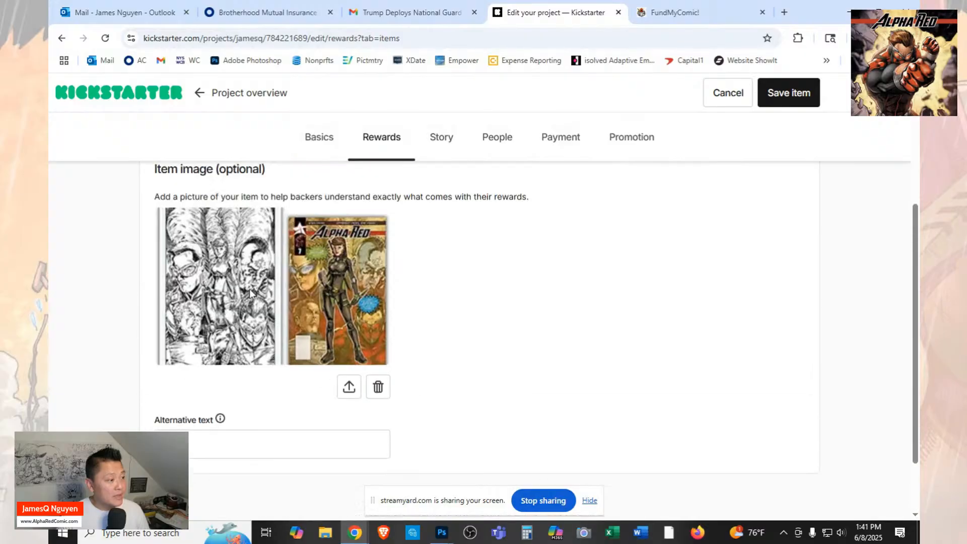
Enter "AR7 Cover Art" as the alternative text for the cover art image and save the item.
scroll(282, 328, down, 2)
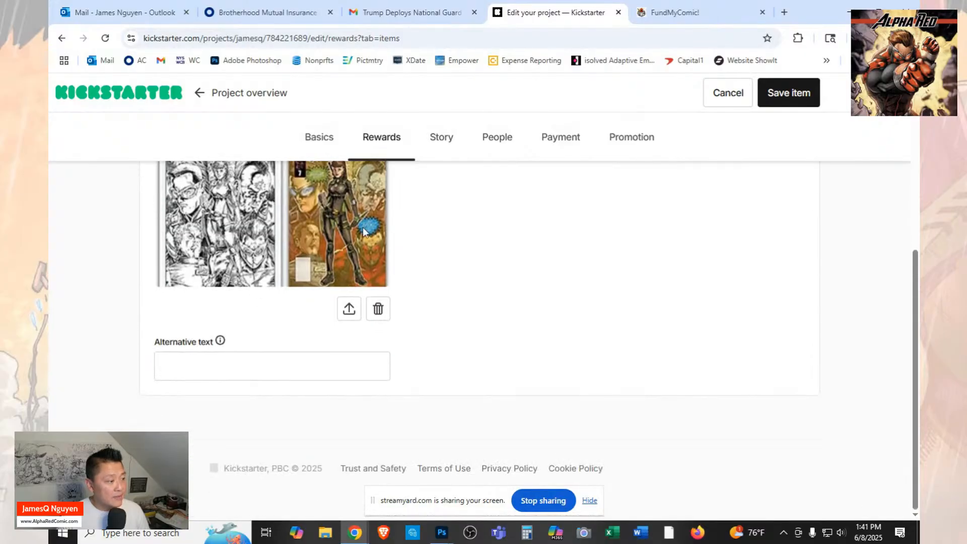
click(340, 371)
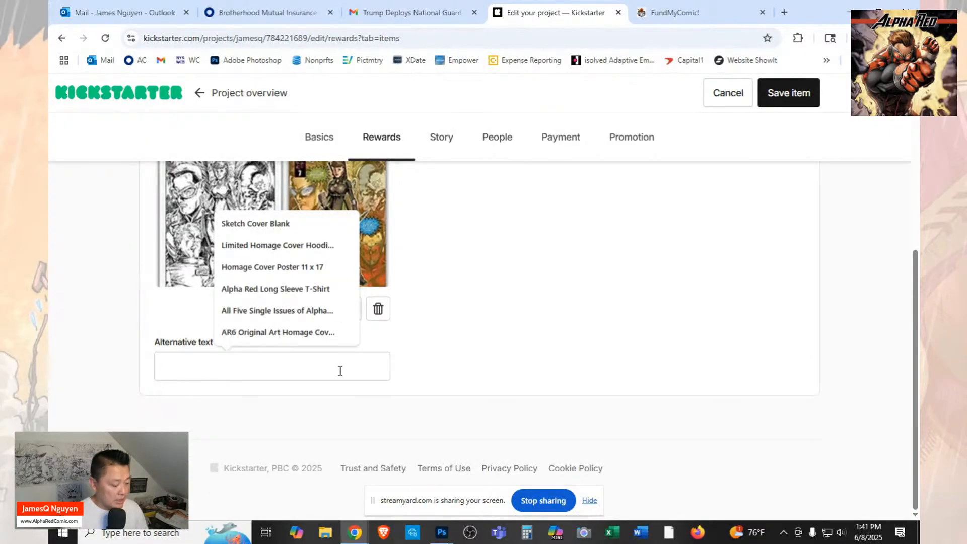
text(Co)
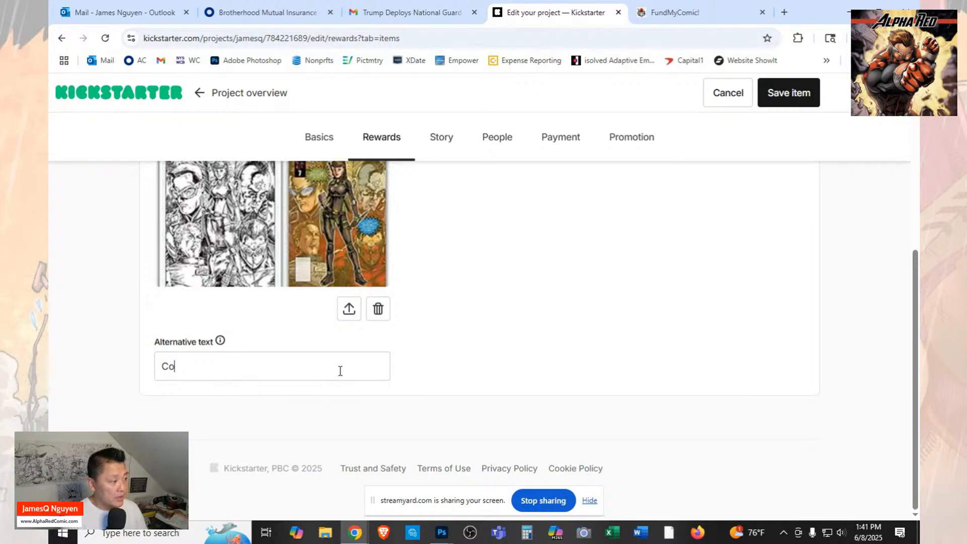
text(ver Art)
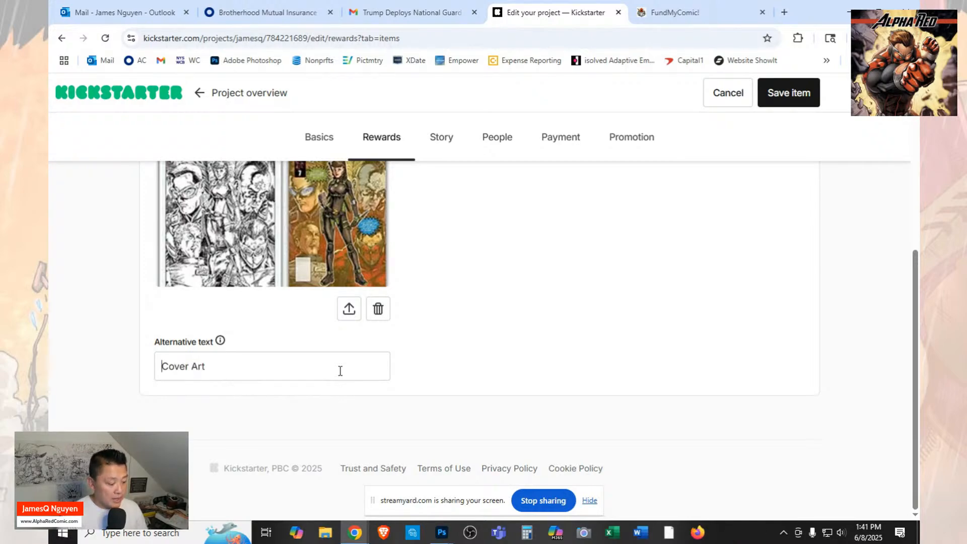
key(Home)
text(AR7)
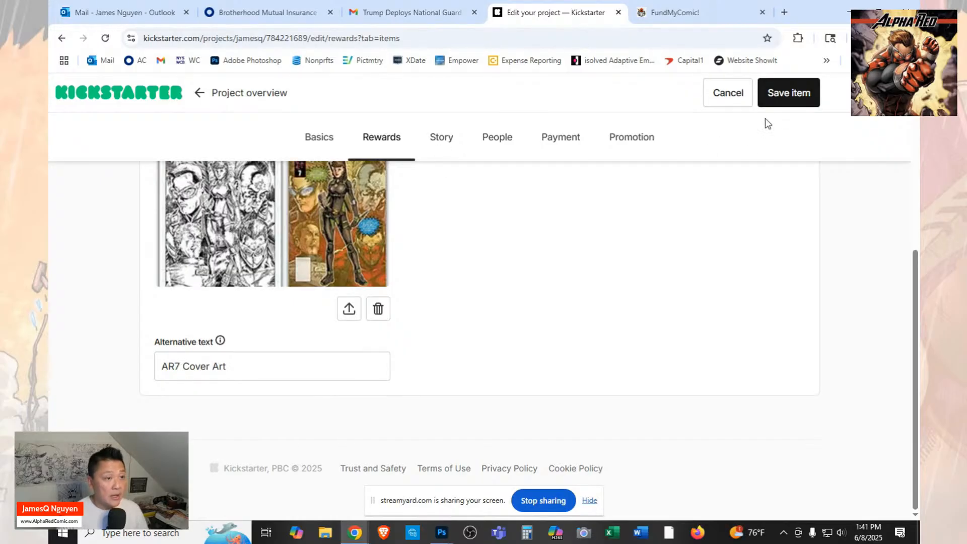
click(786, 94)
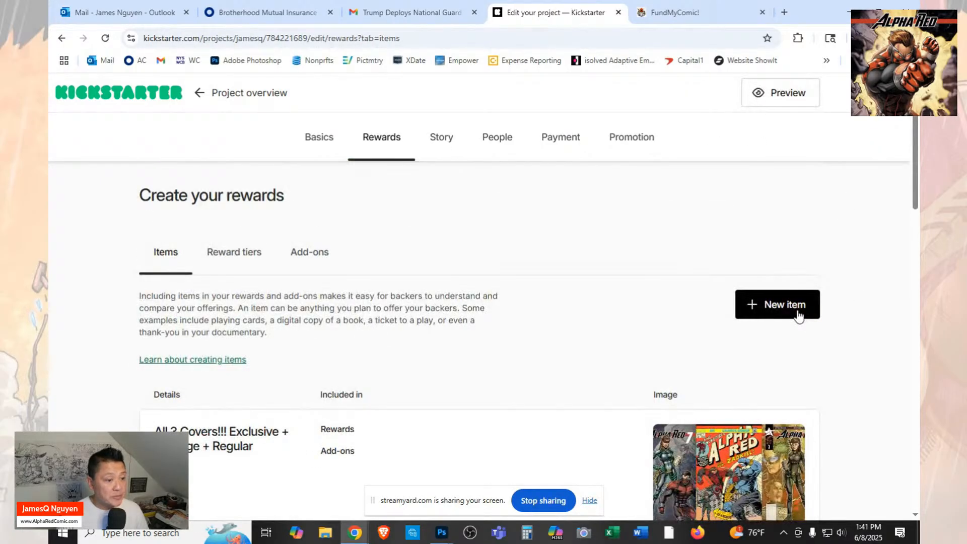
Start a new reward item and title it "Alpha Red Original Trading Card Art".
click(799, 316)
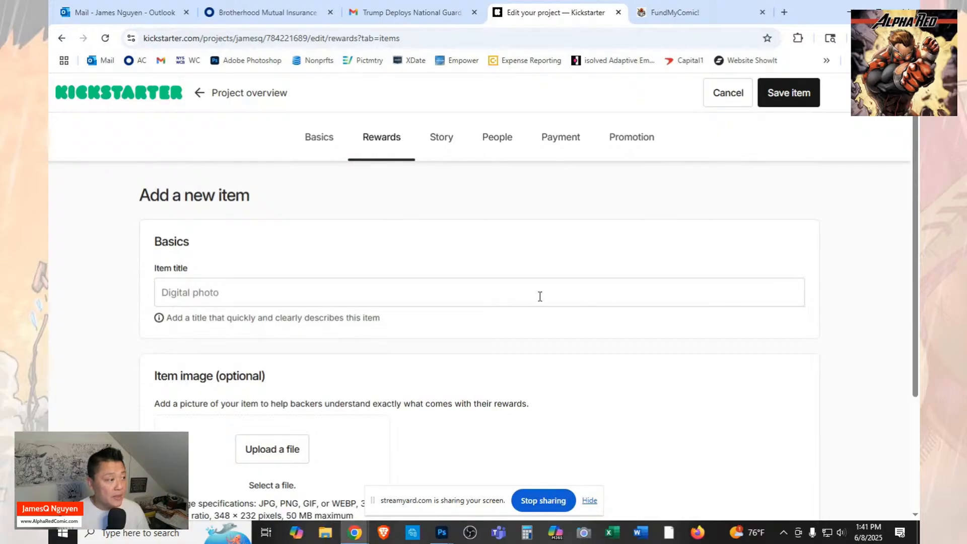
click(391, 299)
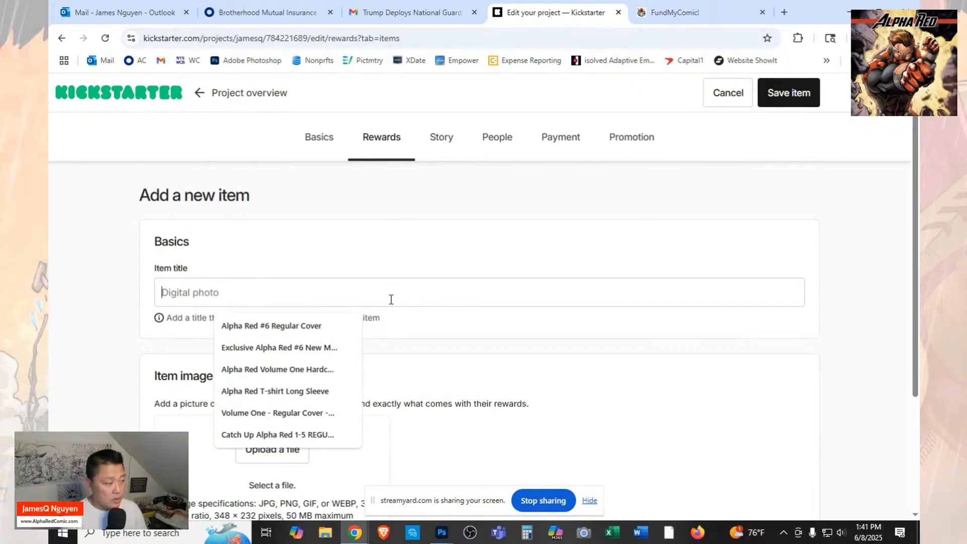
text(Alpha )
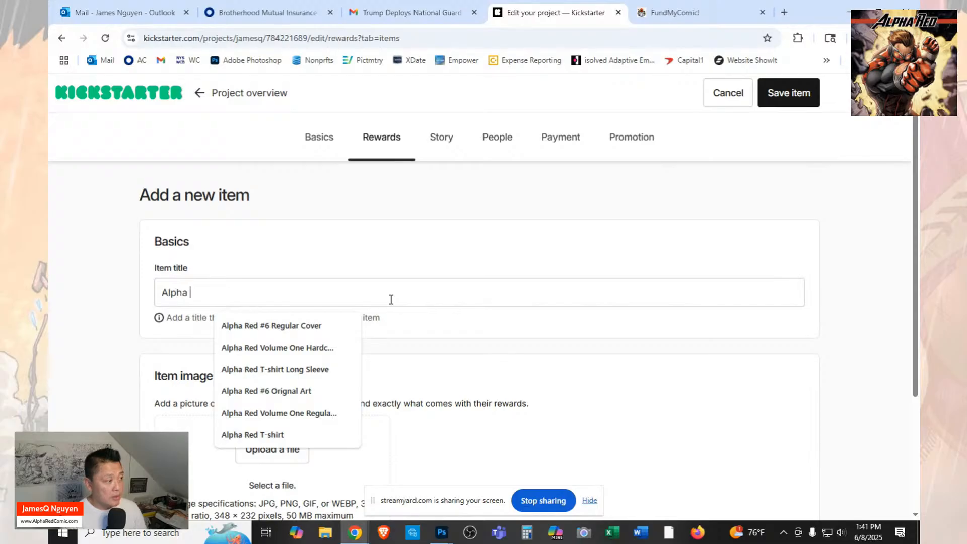
text(Red Origina)
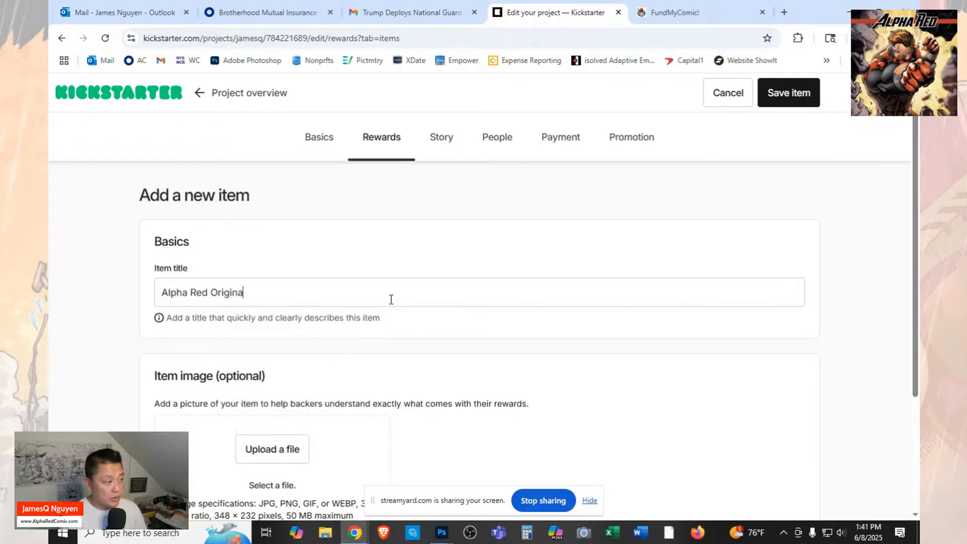
text(l Trading Card Art)
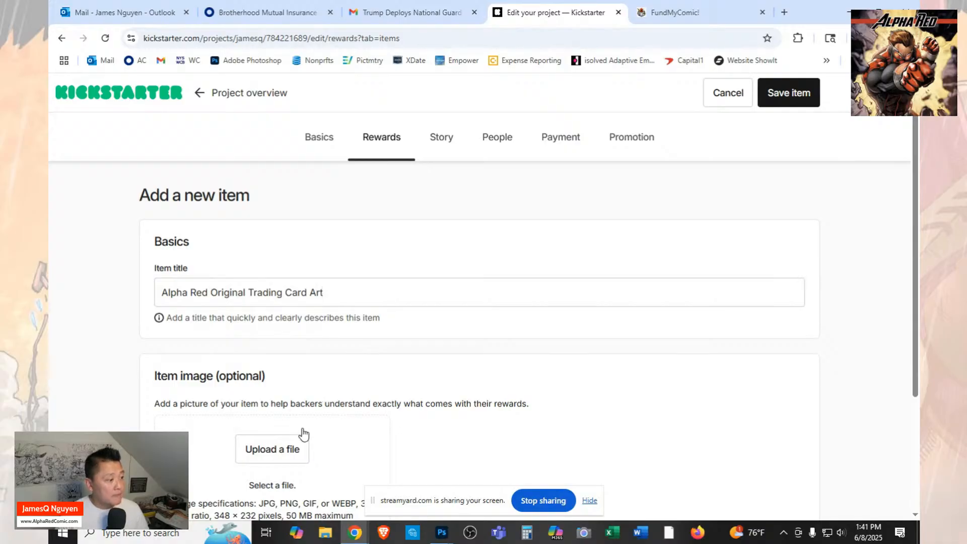
Switch to Photoshop, close the cover art image, and open "AR7 - Orig Art 3 Alpha Red" from the Launch folder.
scroll(401, 462, down, 1)
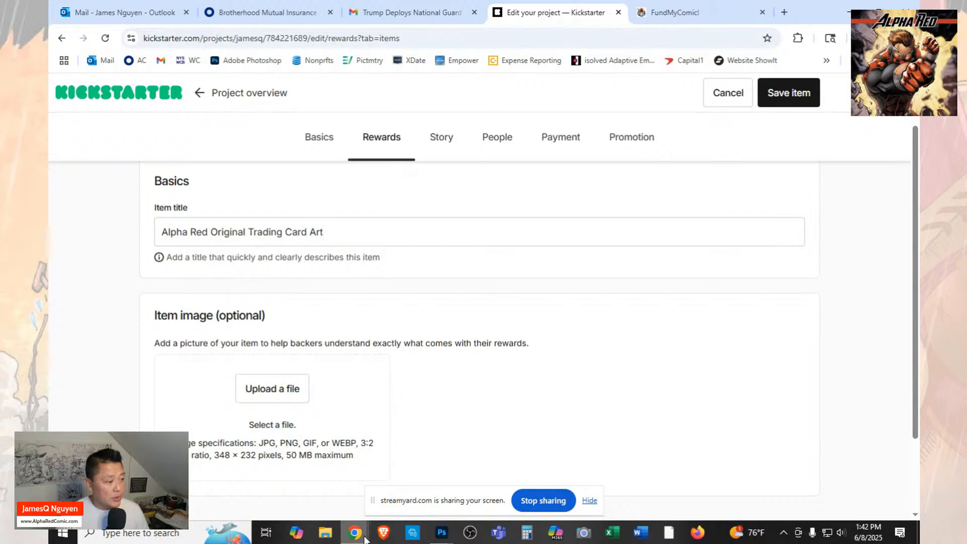
mouse_move(441, 534)
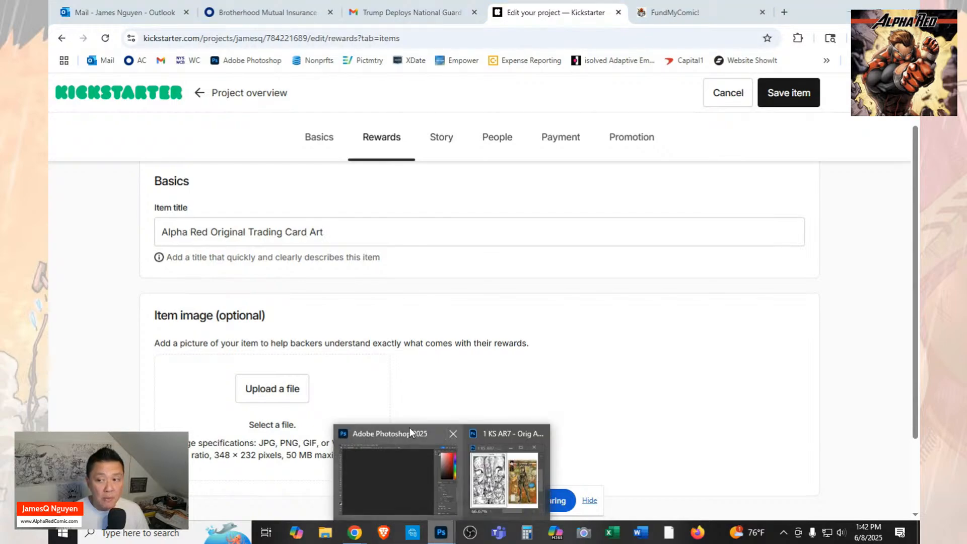
mouse_move(409, 428)
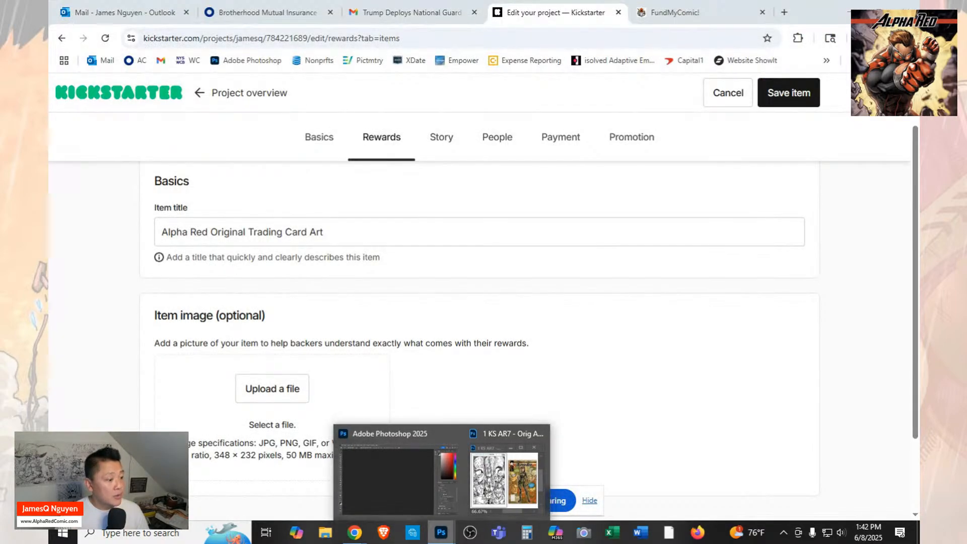
click(403, 486)
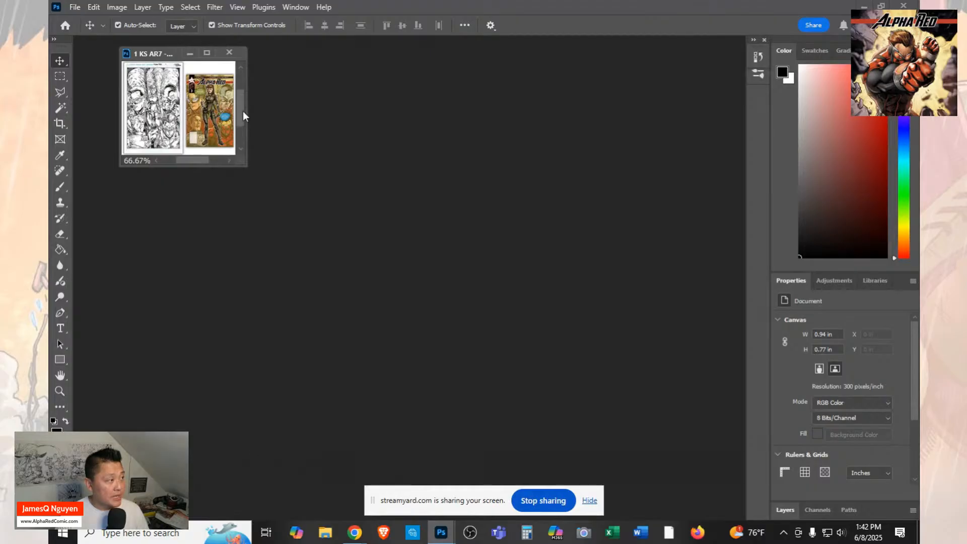
click(232, 52)
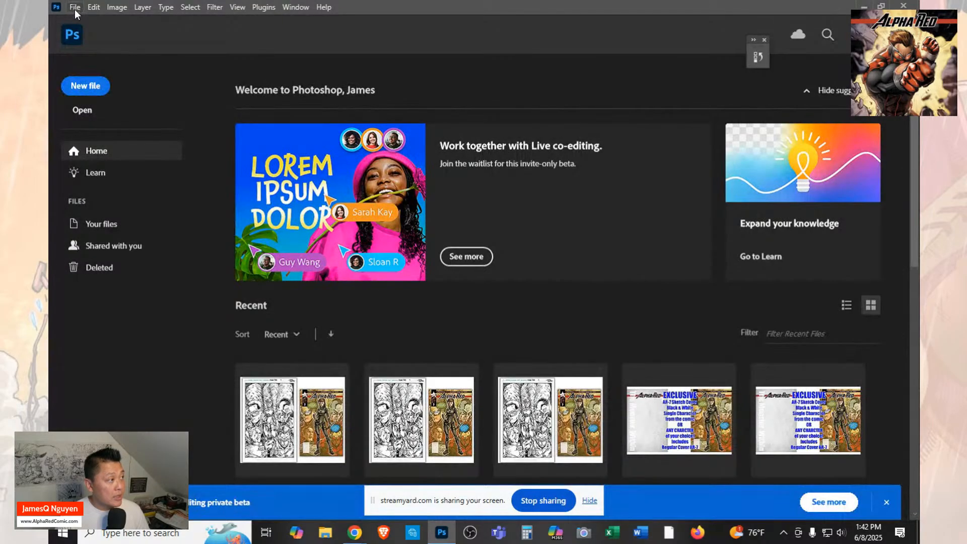
click(85, 109)
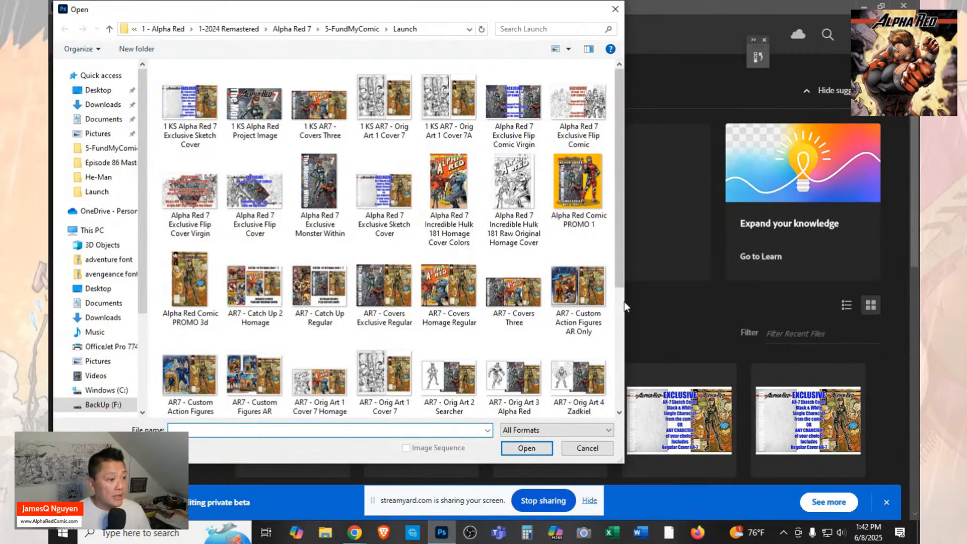
drag(624, 301, 754, 312)
drag(753, 272, 754, 318)
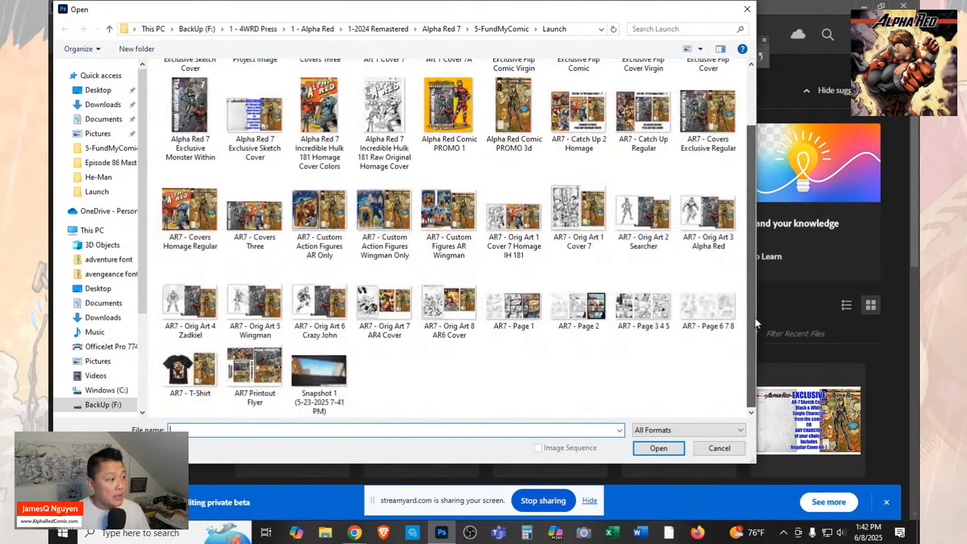
click(704, 229)
click(659, 448)
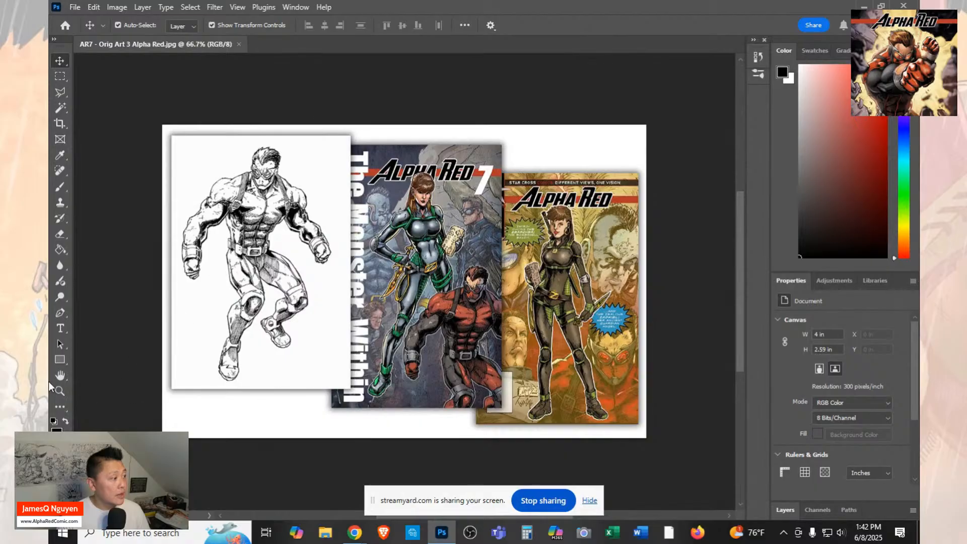
Examine the black-and-white Alpha Red figure drawing up close, and return to viewing the whole image.
click(59, 391)
drag(257, 194, 244, 225)
scroll(245, 225, down, 1)
scroll(244, 225, up, 3)
scroll(244, 226, down, 1)
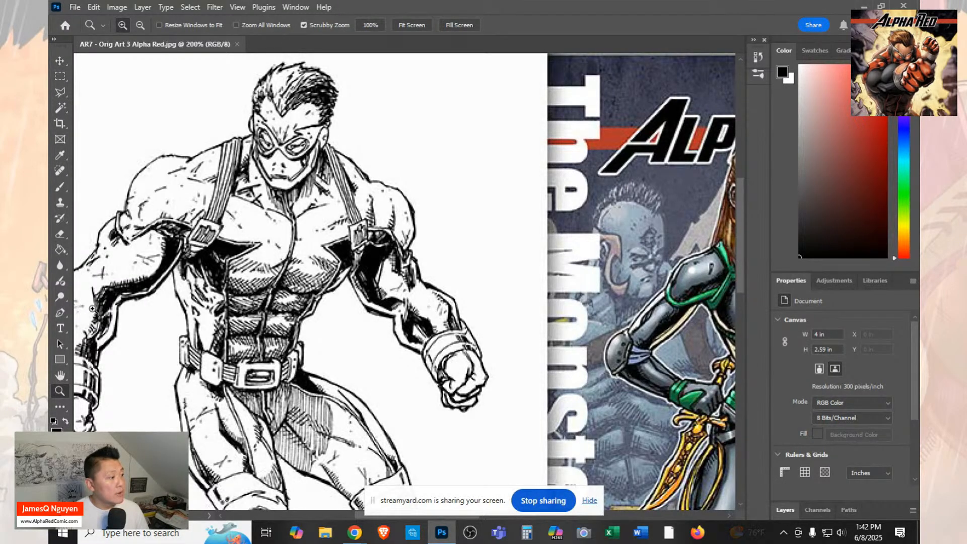
click(57, 76)
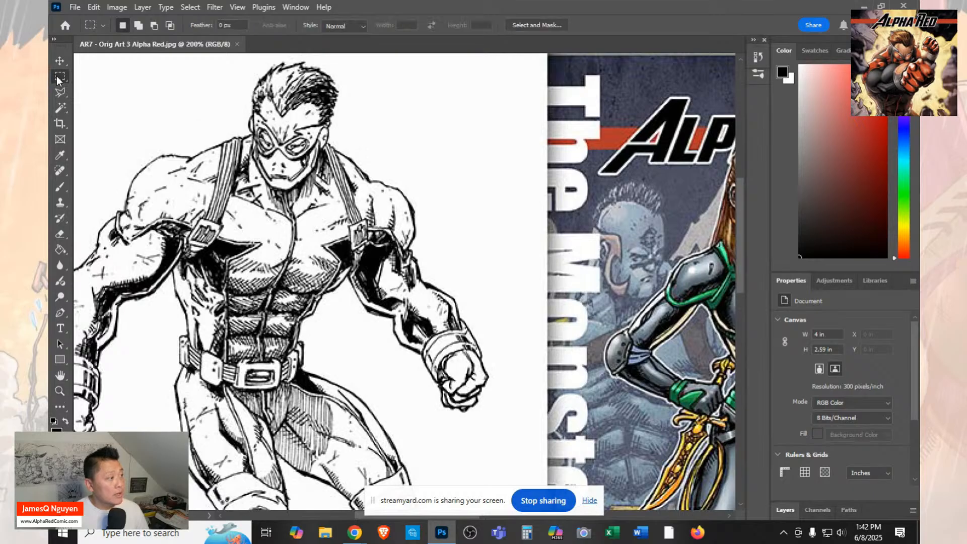
double_click(60, 375)
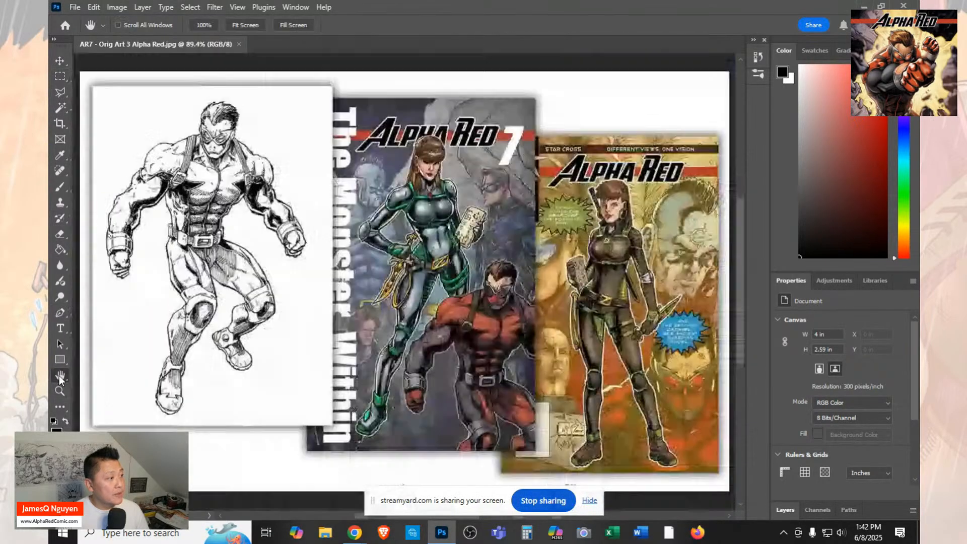
Resize the "AR7 - Orig Art 3 Alpha Red" image to a width of 348 pixels, keeping its proportions.
click(117, 8)
click(147, 95)
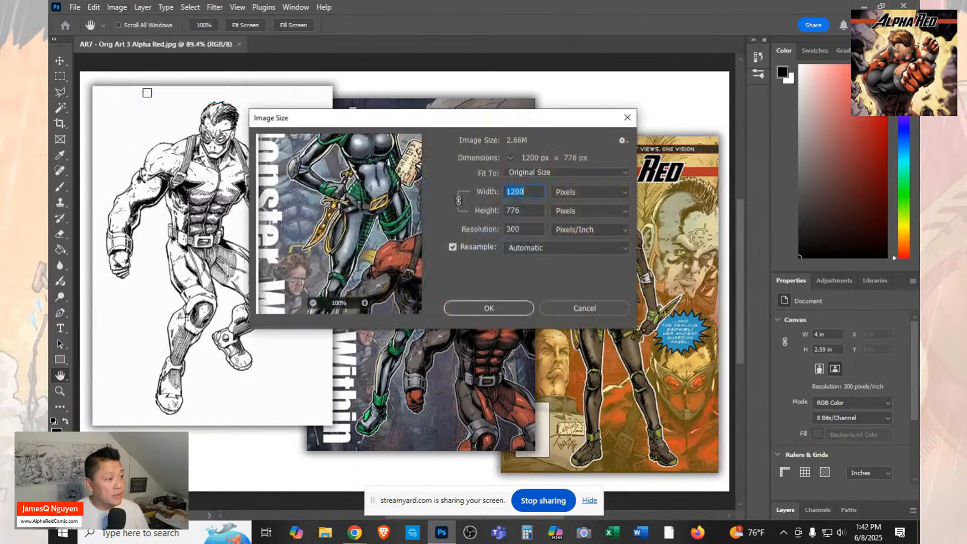
key(Tab)
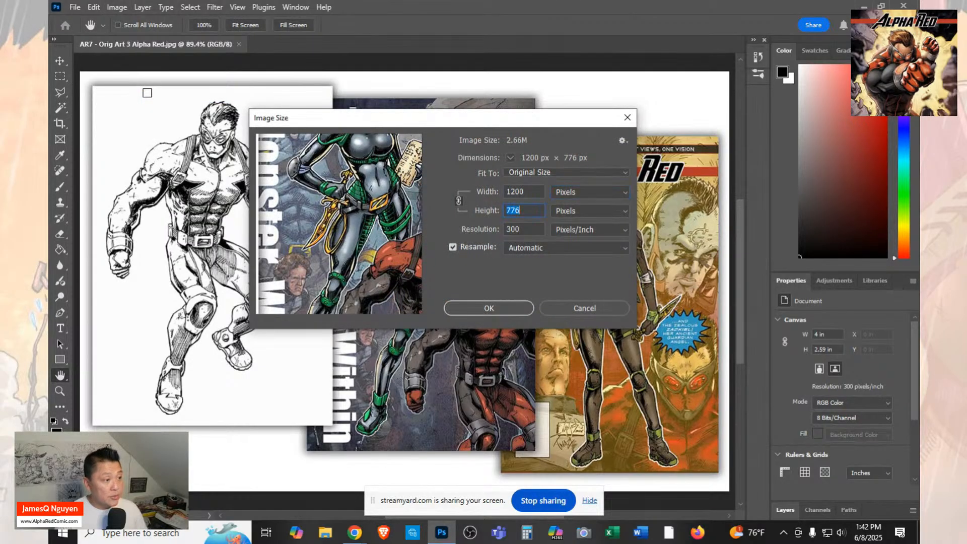
text(232)
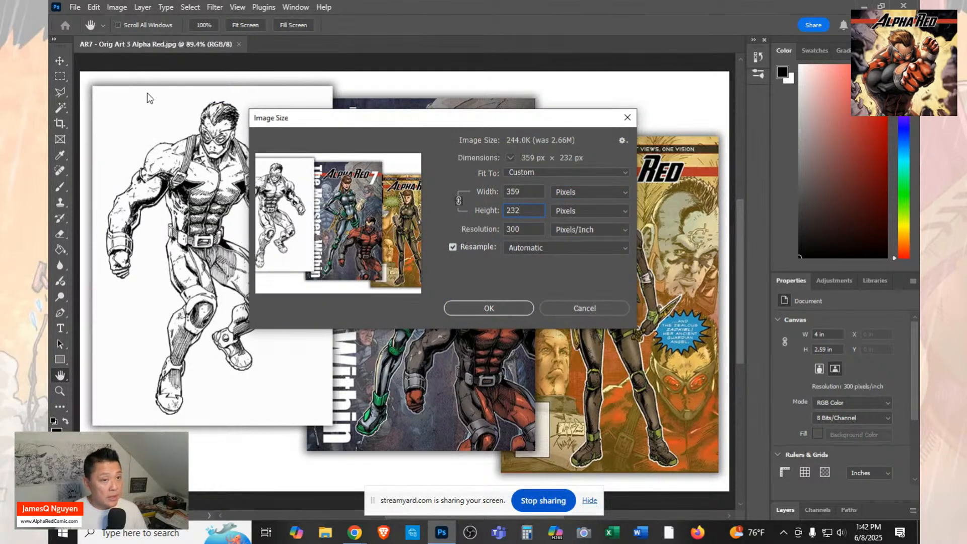
double_click(529, 194)
text(348)
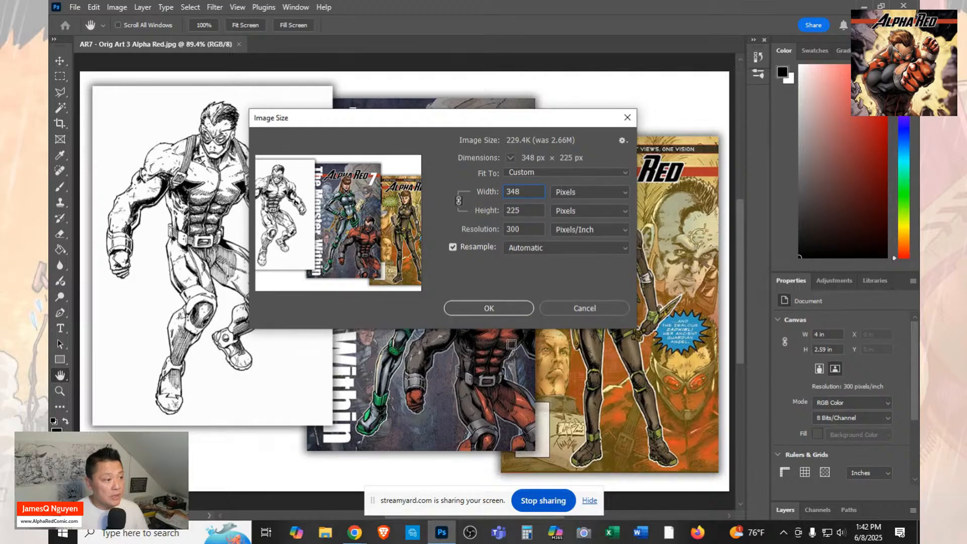
click(491, 308)
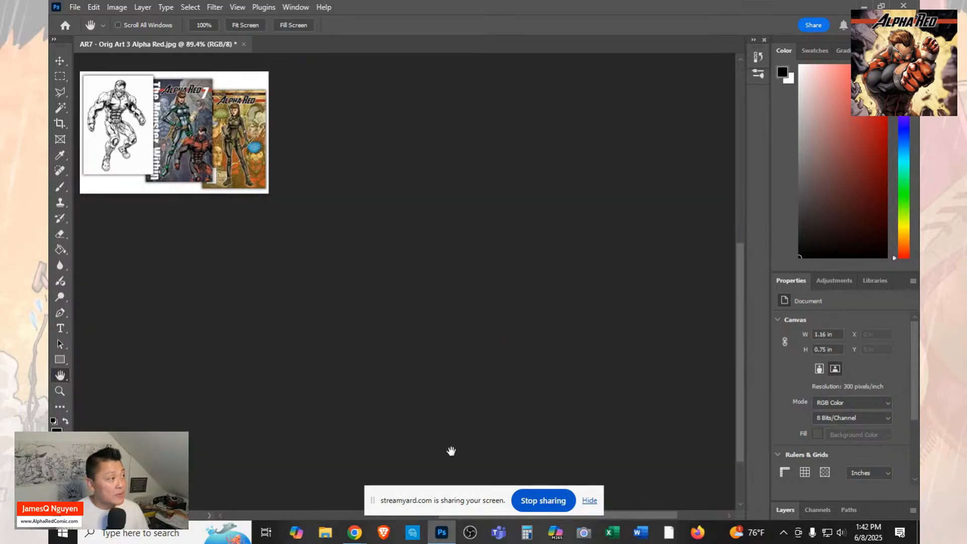
Save the resized image in the Launch folder as a JPEG named "1 KS AR7 - Orig Art 3 Alpha Red" at quality 5.
click(74, 7)
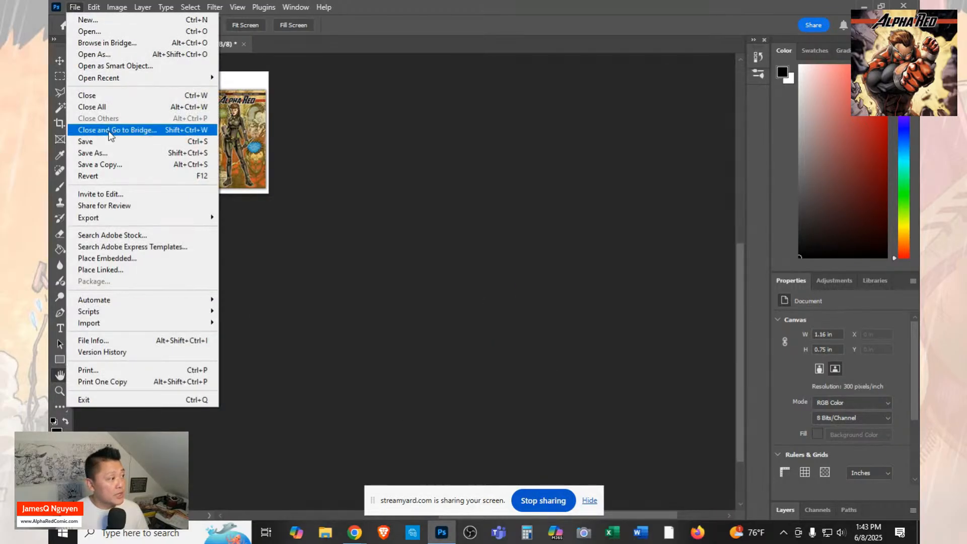
click(110, 153)
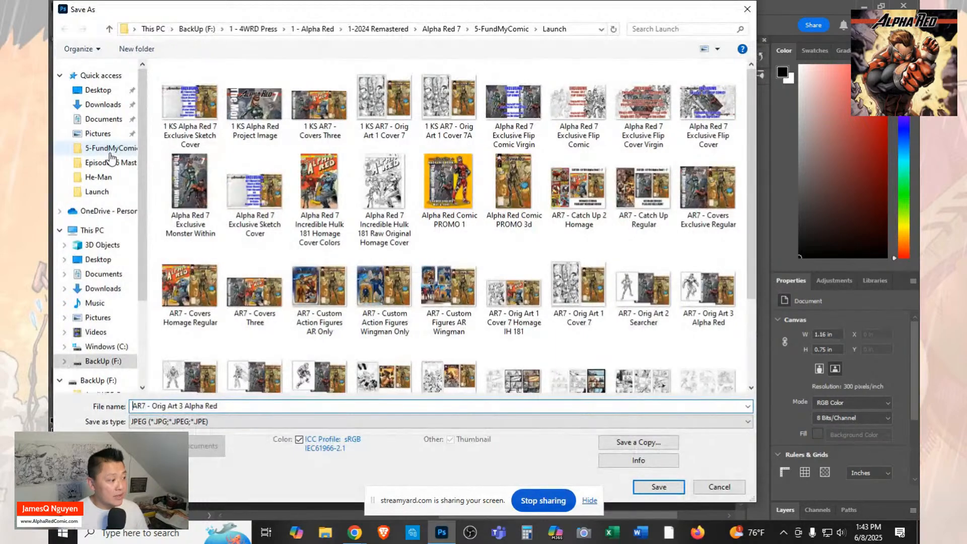
text(1 KS)
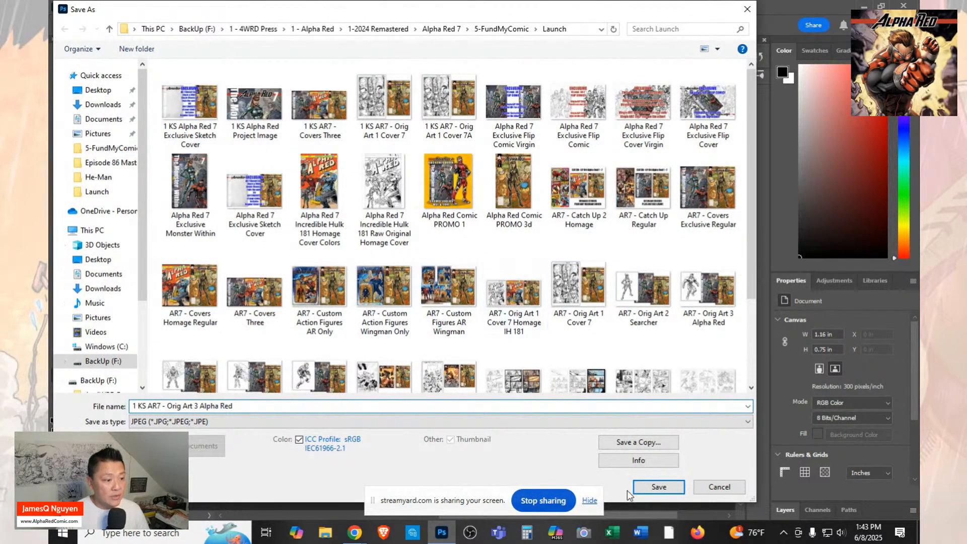
click(649, 490)
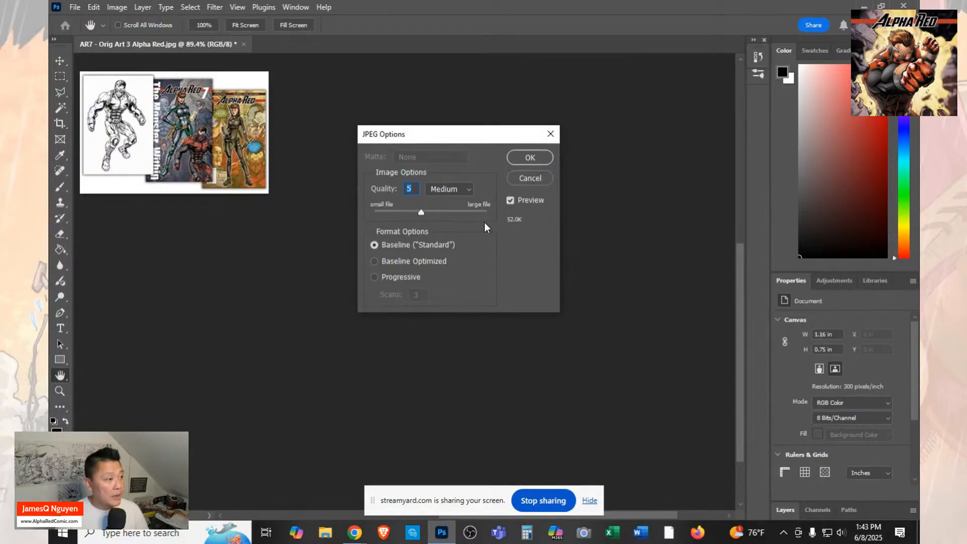
click(527, 157)
Switch to Kickstarter in Chrome and upload "1 KS AR7 - Orig Art 3 Alpha Red" from the Launch folder as the trading card item's image.
mouse_move(356, 534)
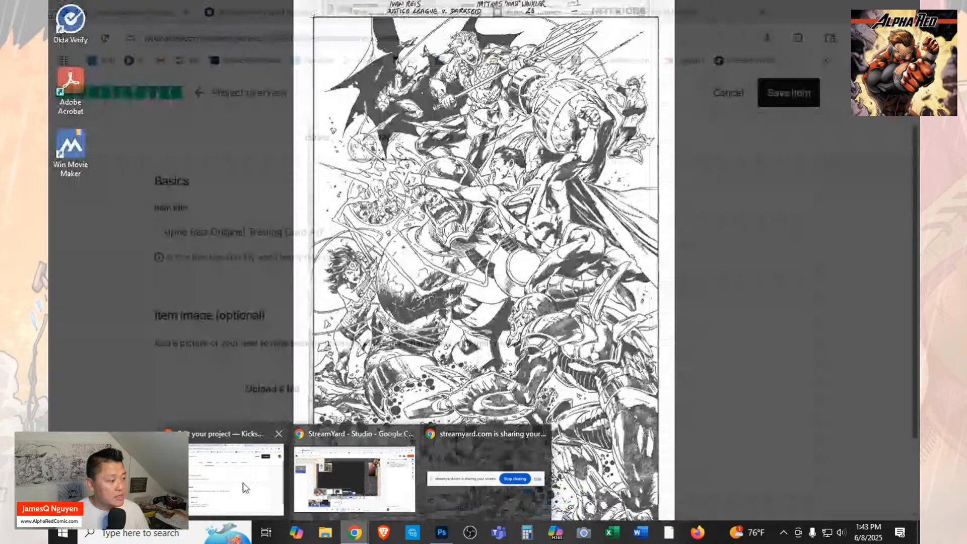
click(241, 487)
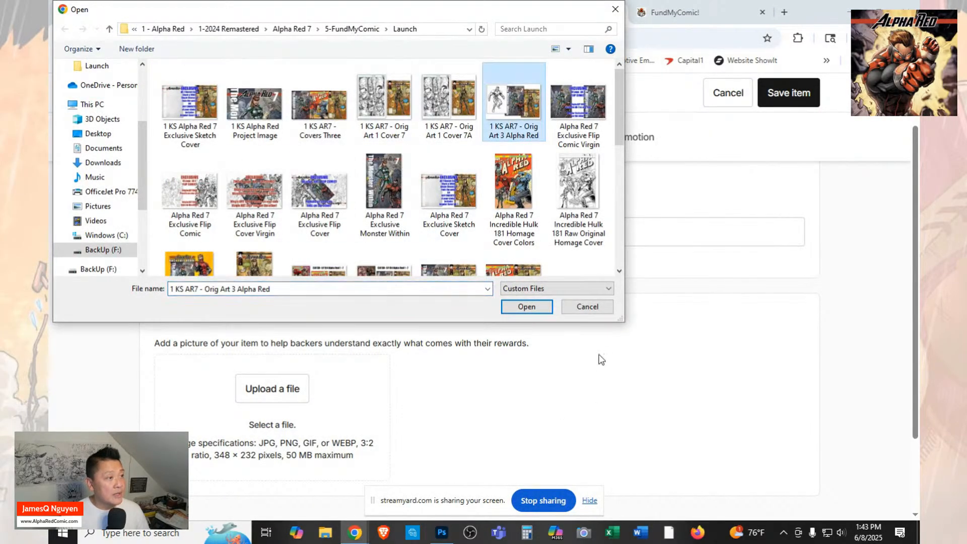
click(534, 308)
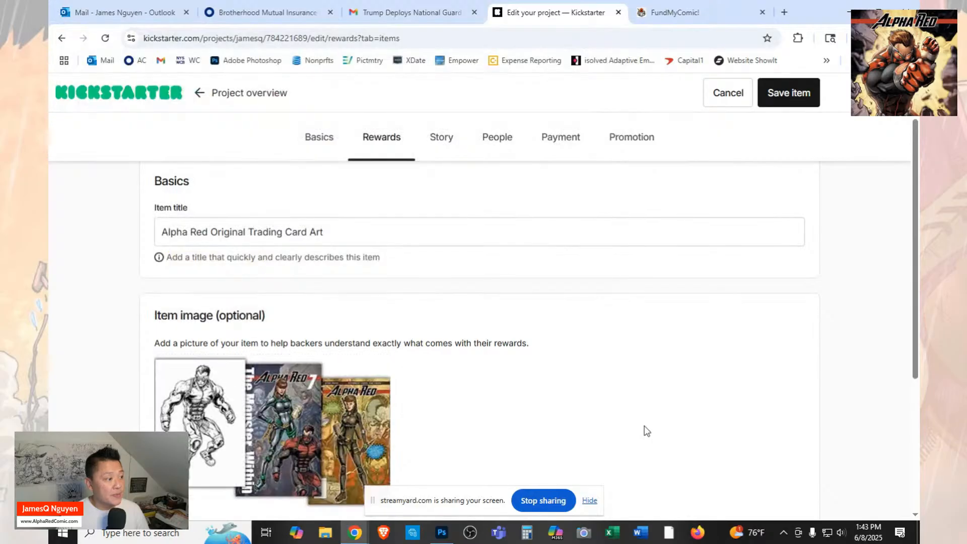
scroll(647, 431, down, 3)
scroll(647, 431, down, 2)
scroll(647, 432, up, 1)
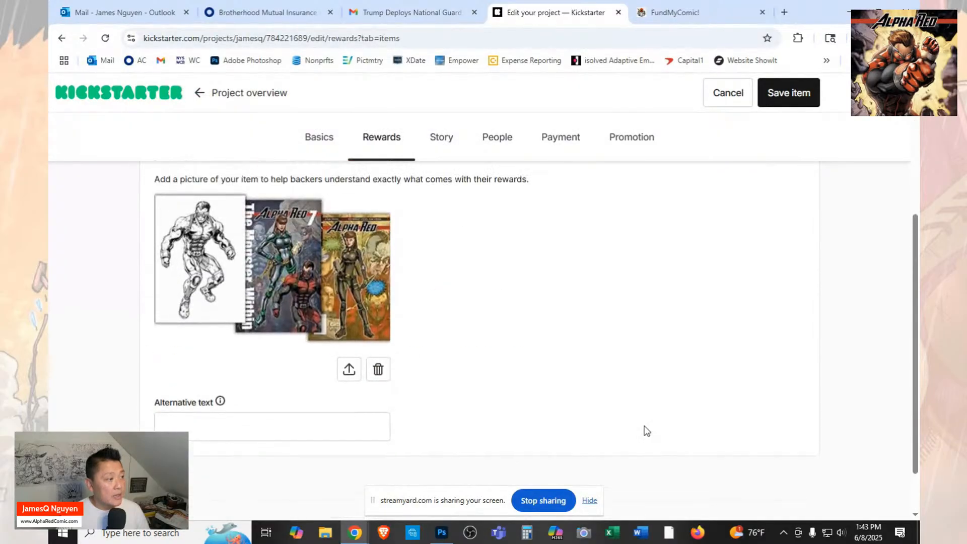
Give the trading card item's image the alternative text "AR Original Card Art" and save the item.
click(315, 432)
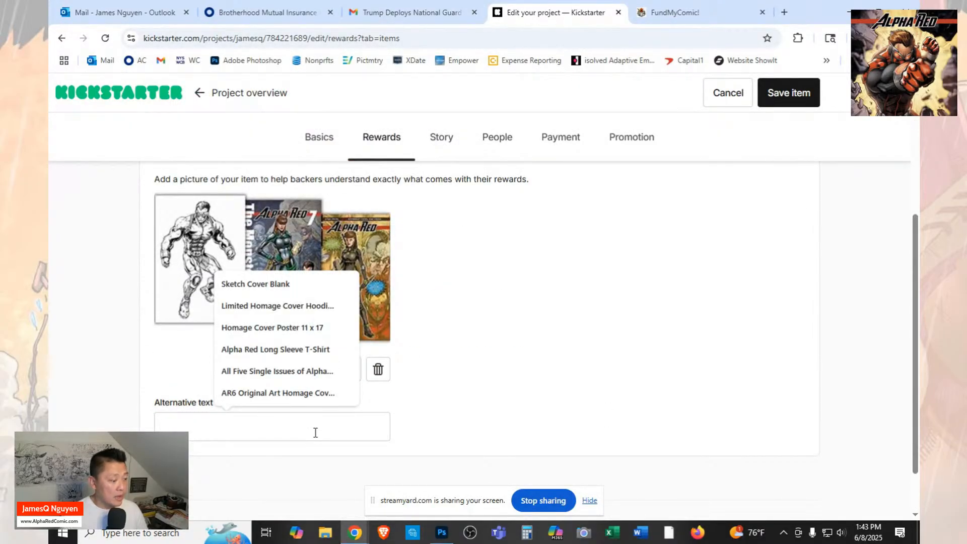
text(AR)
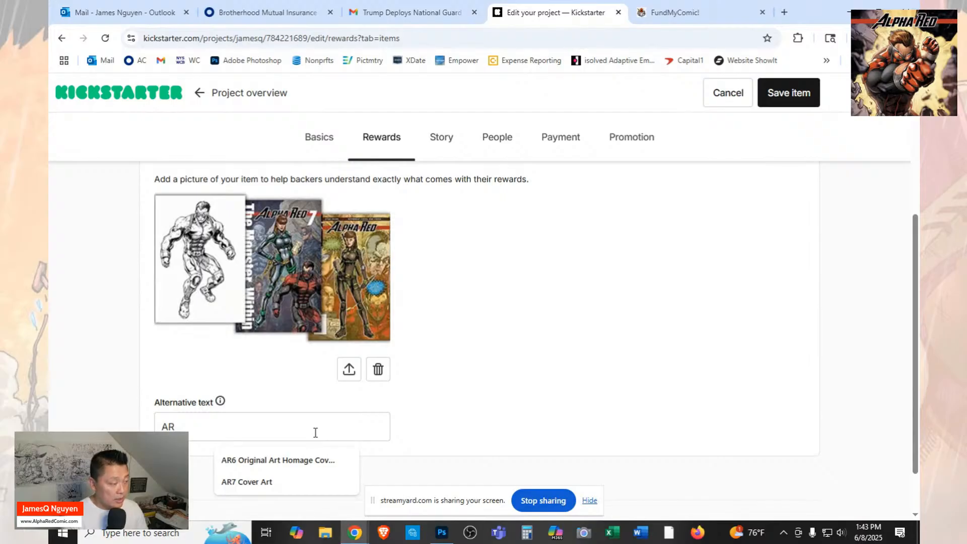
text( Origin)
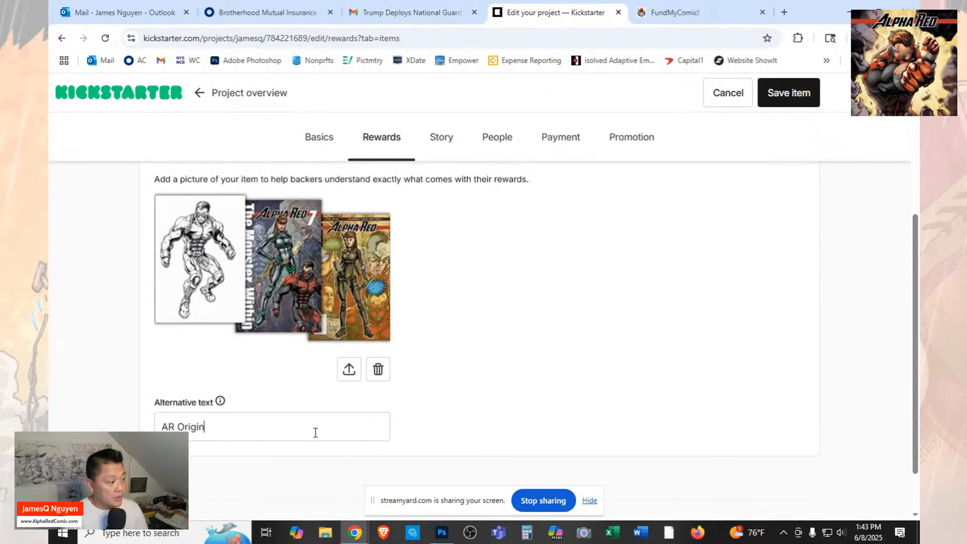
text(al Car)
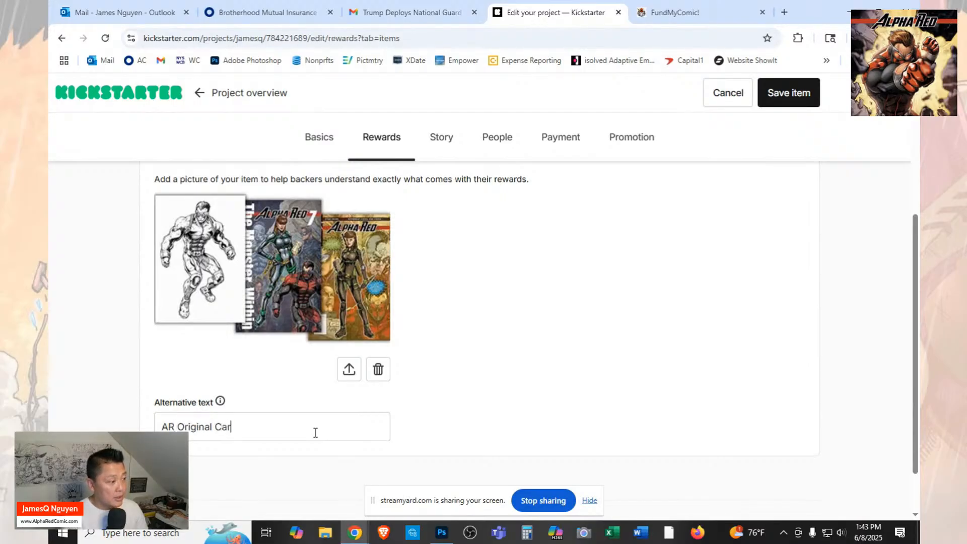
text(d Art)
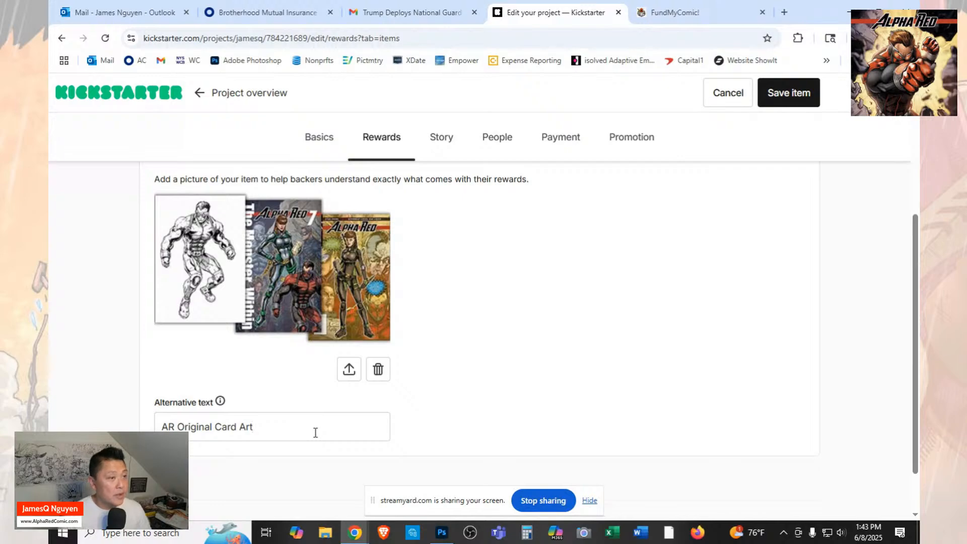
click(779, 96)
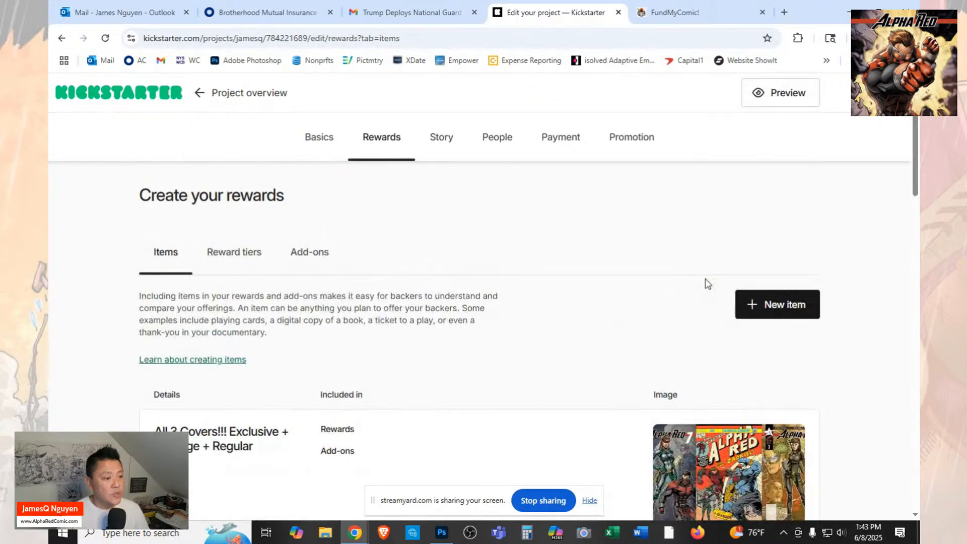
Look over the saved items list and check the reward tiers and add-ons sections of the rewards setup.
scroll(708, 284, down, 5)
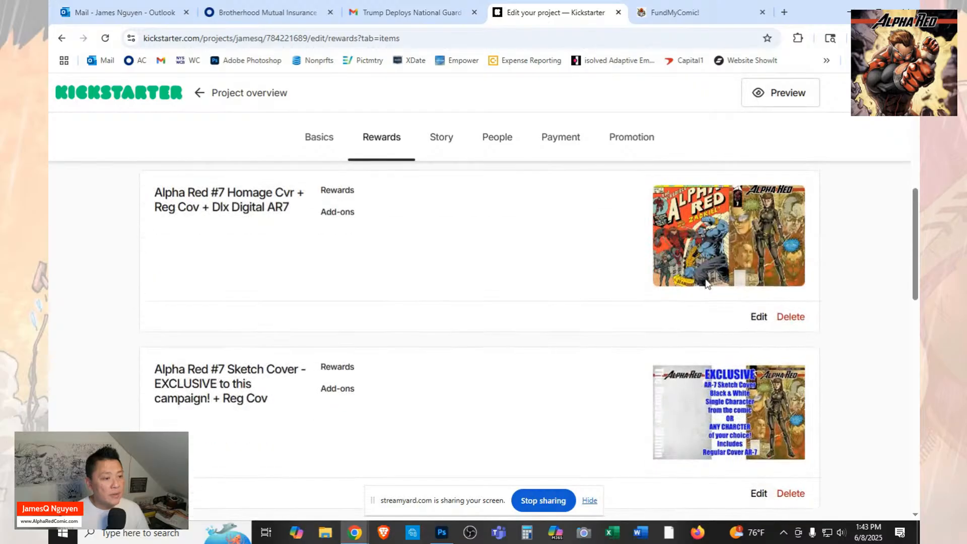
scroll(707, 284, up, 5)
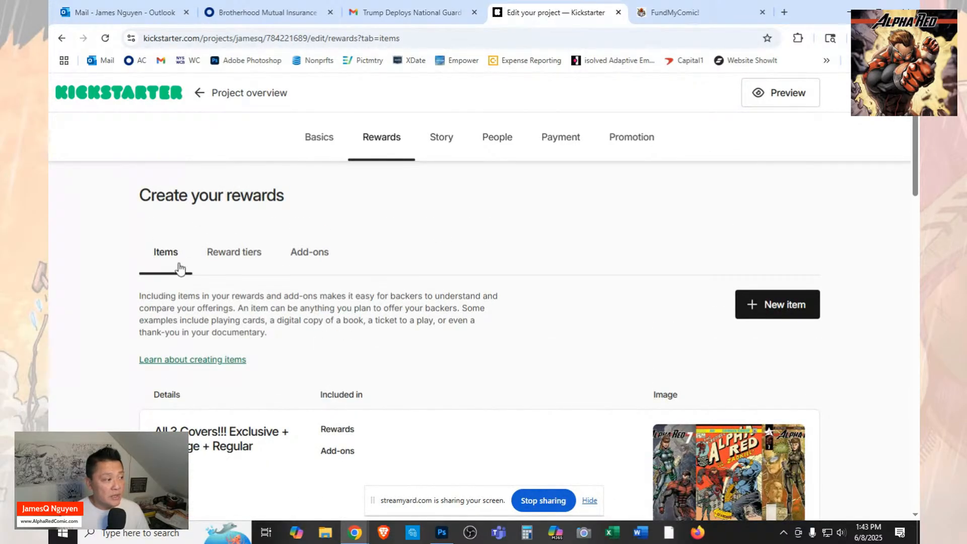
scroll(589, 336, down, 3)
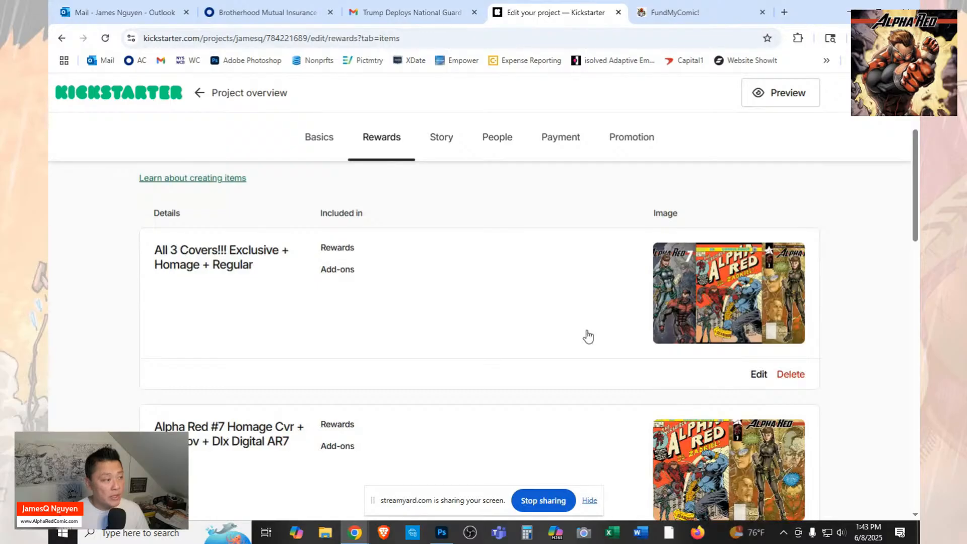
scroll(587, 335, up, 3)
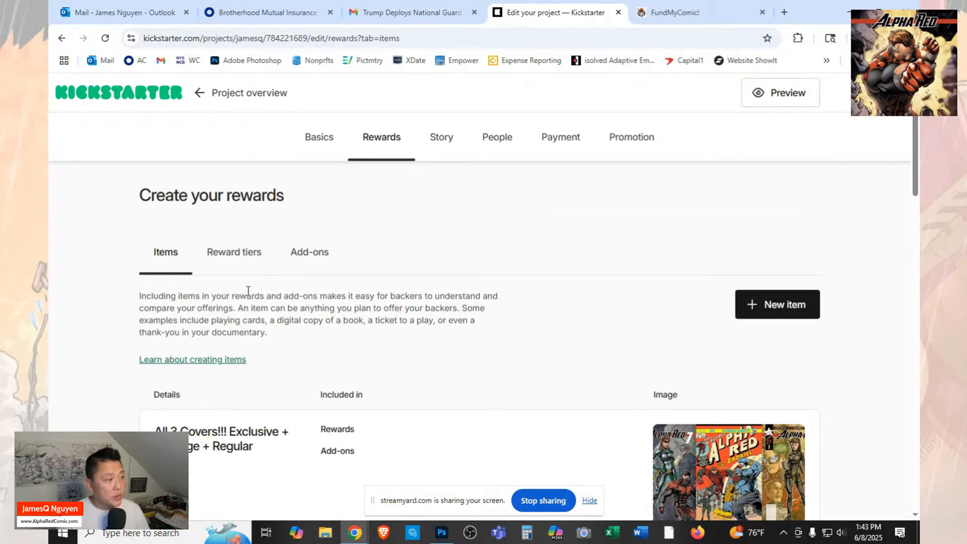
click(238, 255)
click(310, 252)
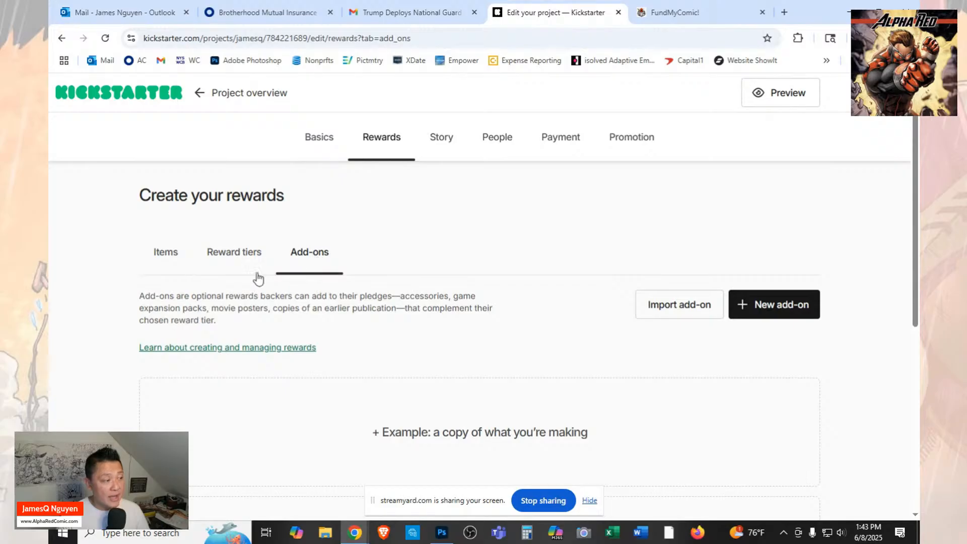
click(234, 253)
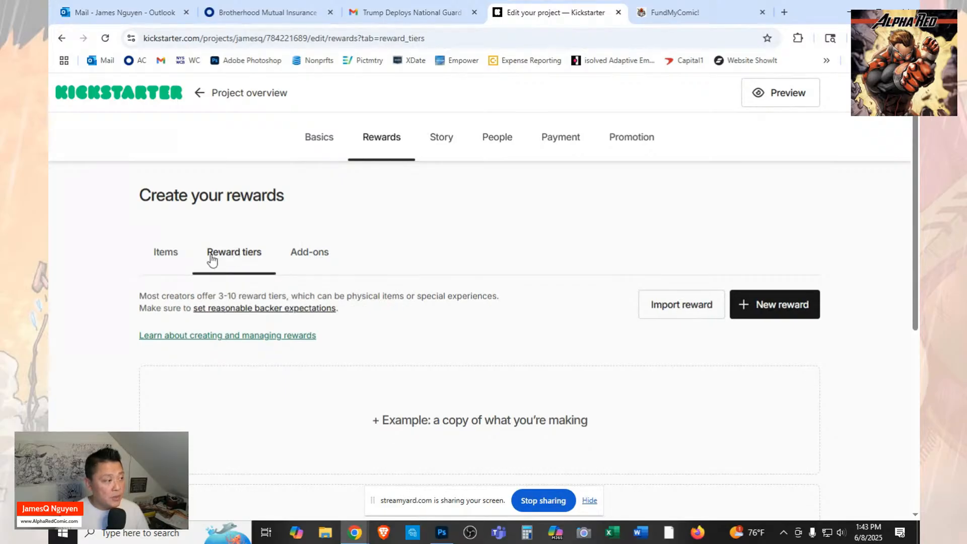
click(162, 260)
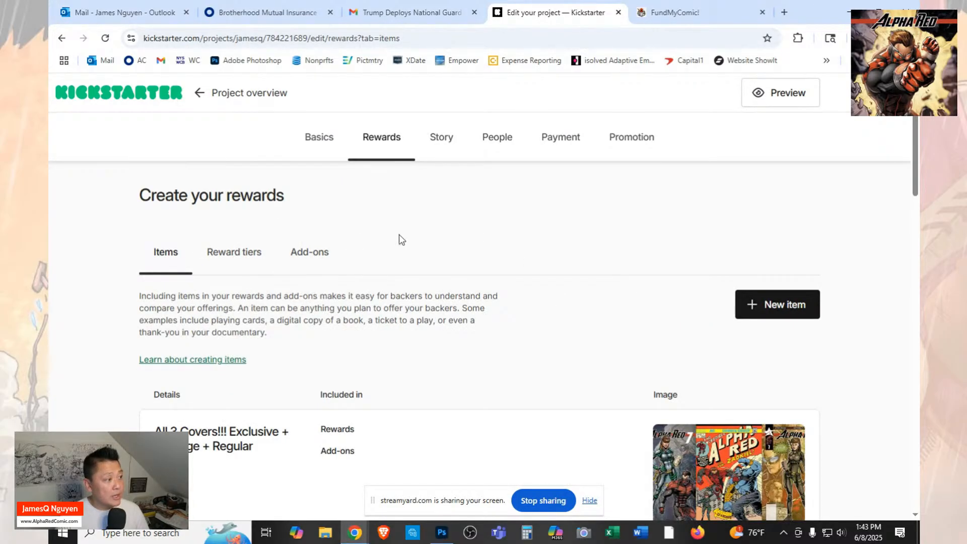
scroll(557, 281, down, 5)
scroll(558, 283, up, 3)
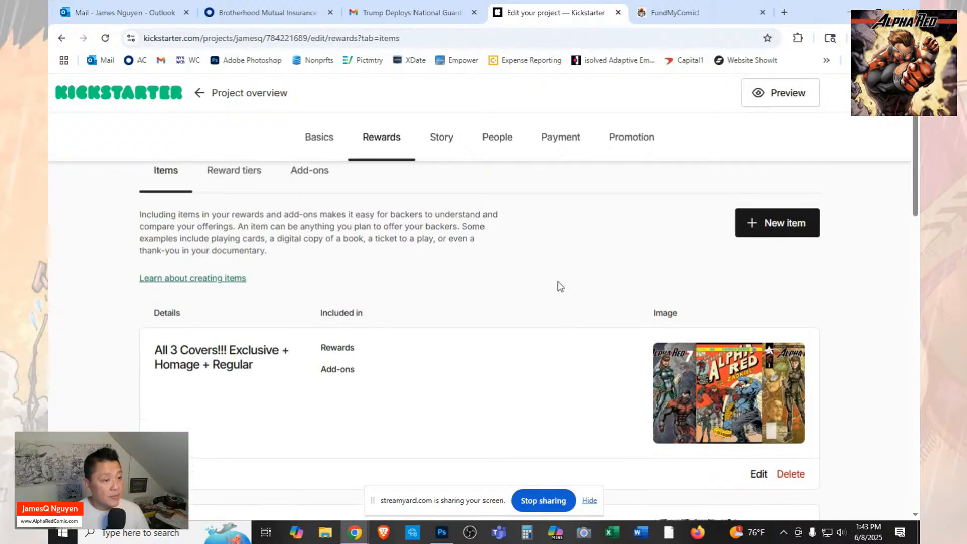
Add a new reward item titled "Digital Deluxe Alpha Red #7".
click(768, 243)
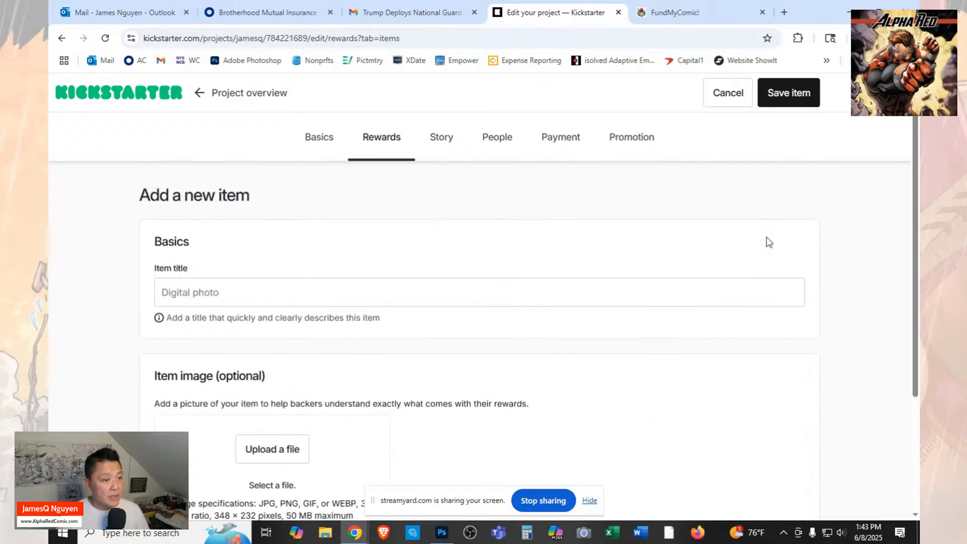
click(716, 296)
text(Digi)
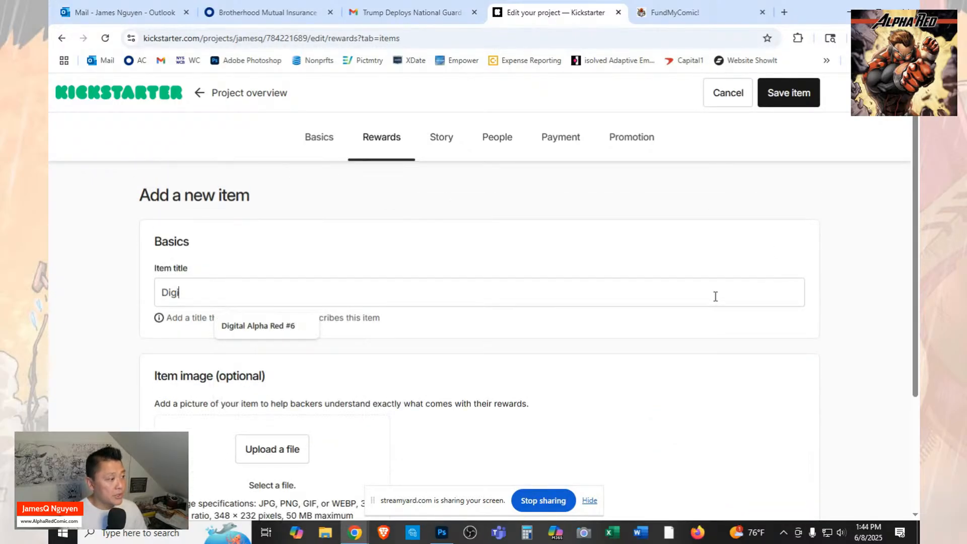
text(tal)
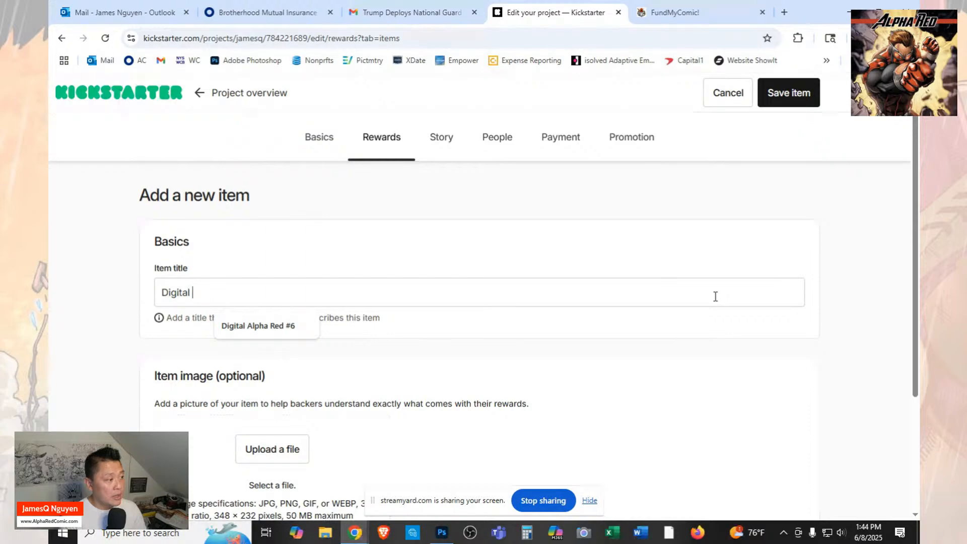
text( Deluxe)
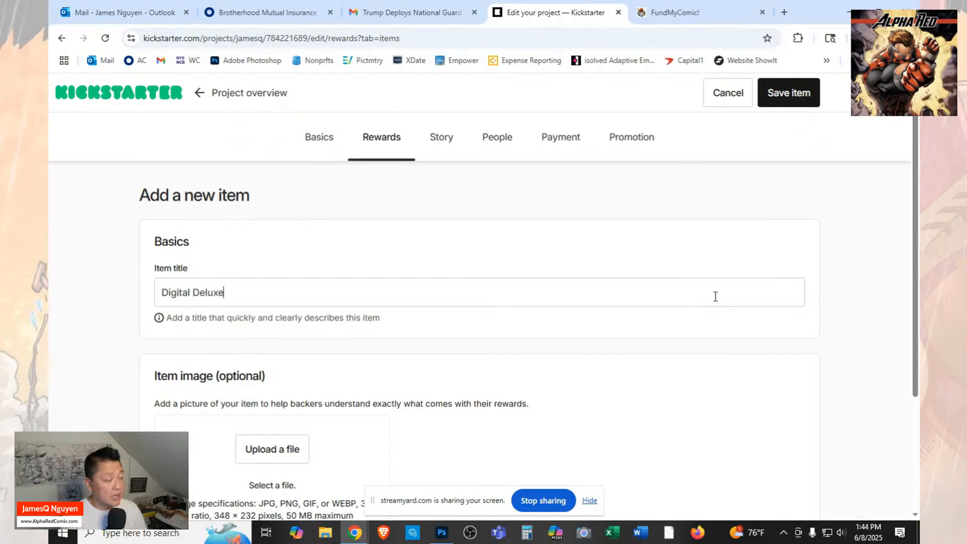
text( Aplph)
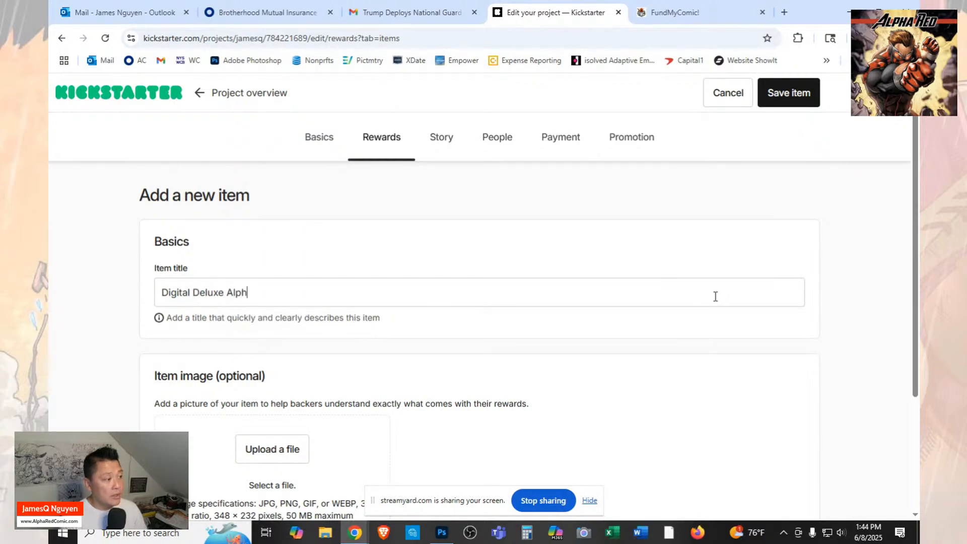
text(a Red )
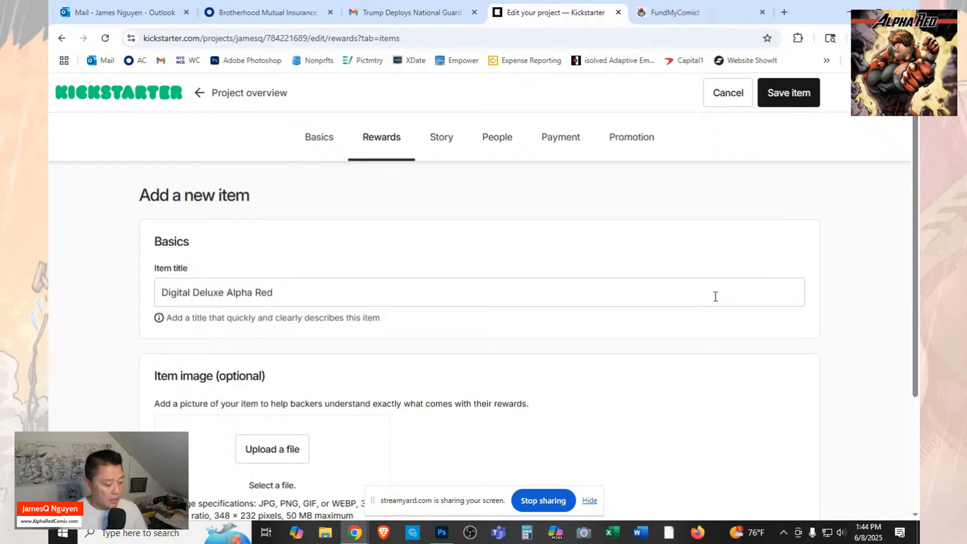
text(#7)
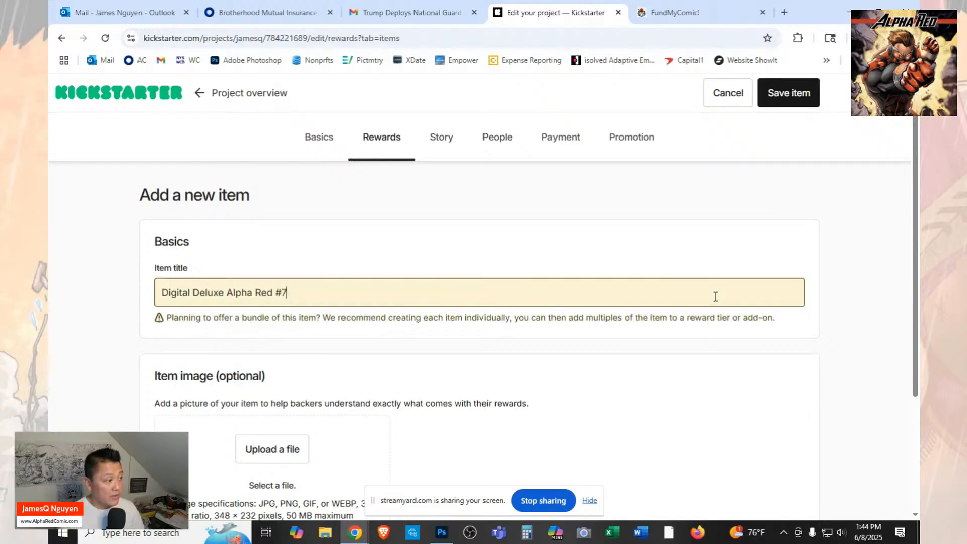
Upload "1 KS AR7 - Covers Three" from the Launch folder as the digital deluxe item's image.
click(291, 456)
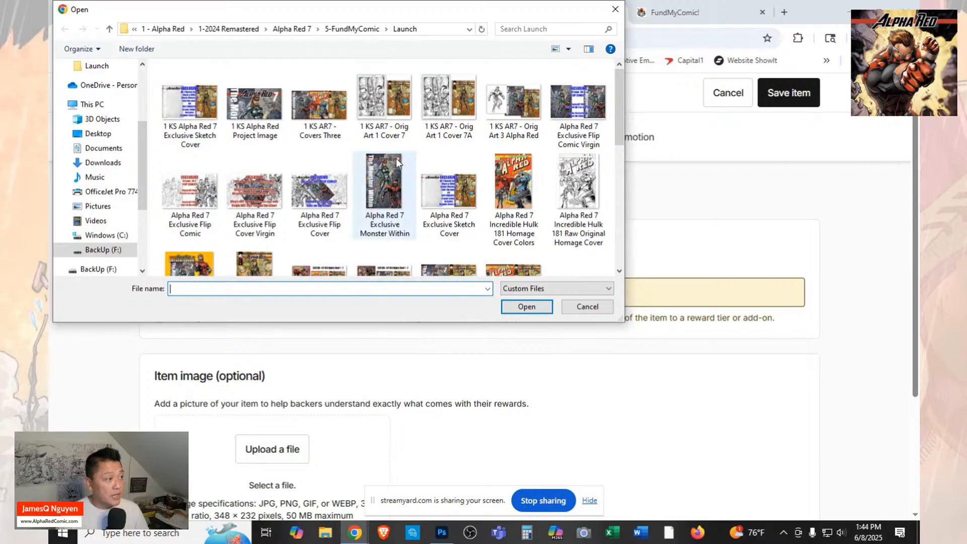
click(320, 108)
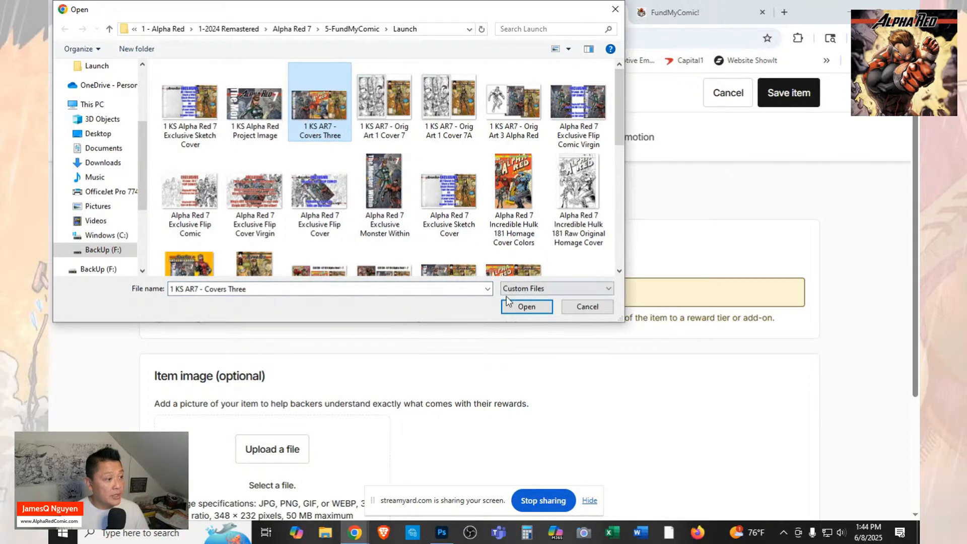
click(527, 307)
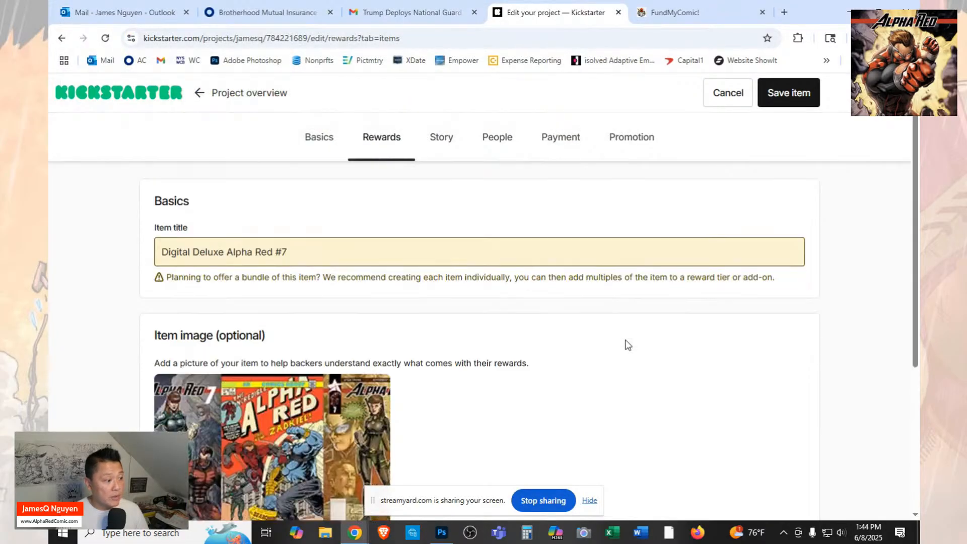
Give the three-cover image the alternative text "Digital Deluxe AR7" and save the item.
scroll(626, 342, down, 2)
click(342, 473)
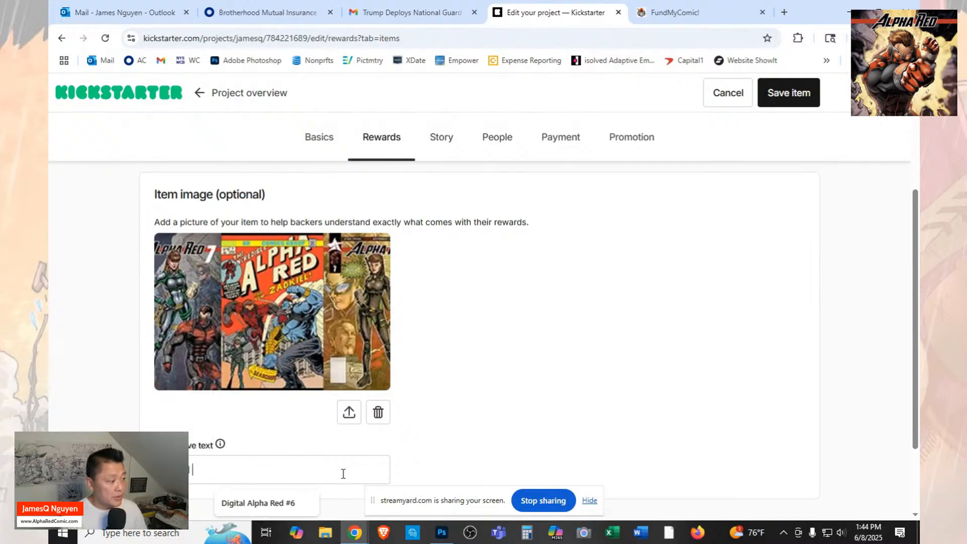
text(Deluxe A)
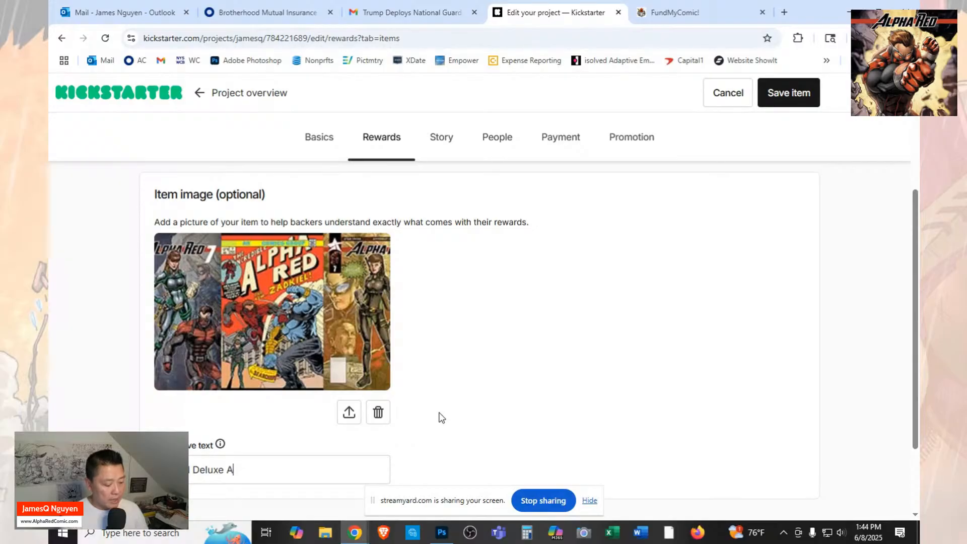
text(7)
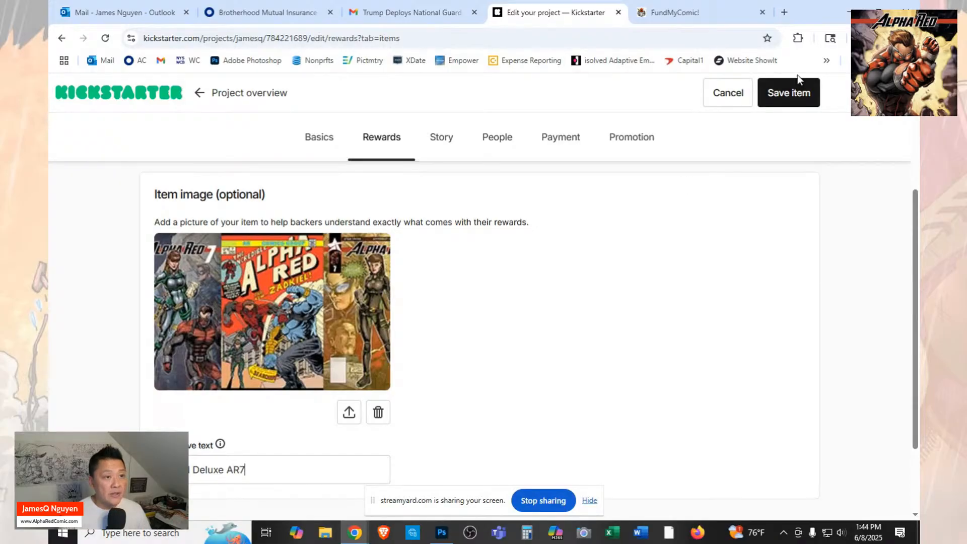
click(803, 98)
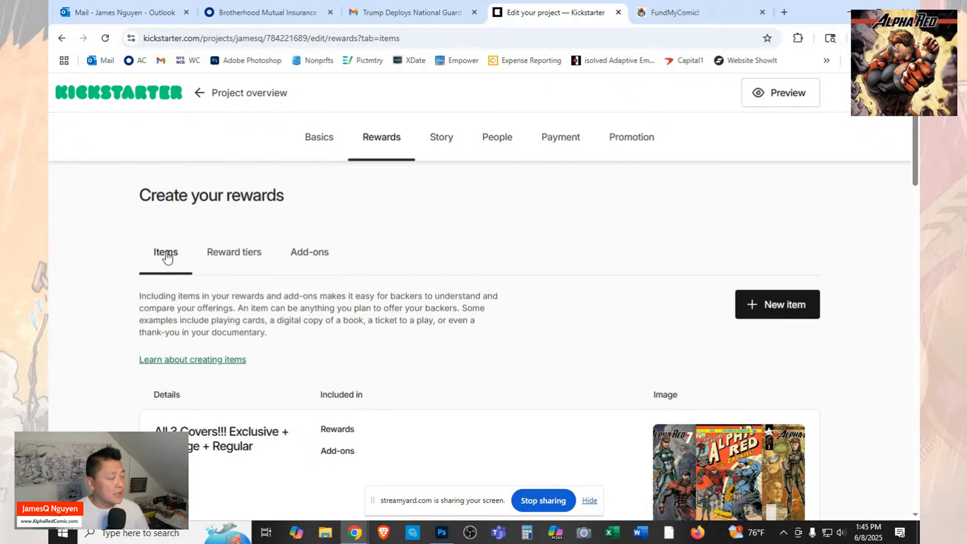
Add another new reward item titled "Alpha Red Brand Tshirt".
click(798, 307)
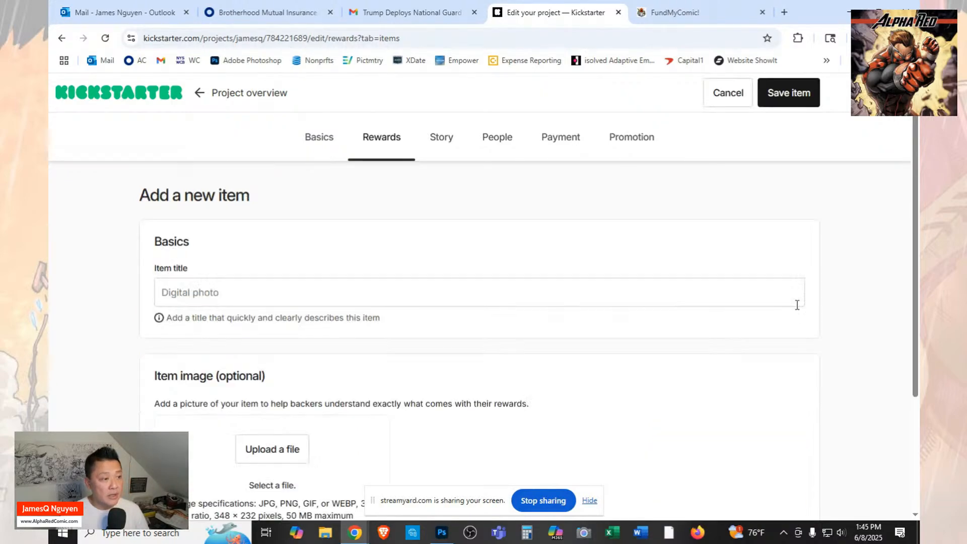
click(212, 294)
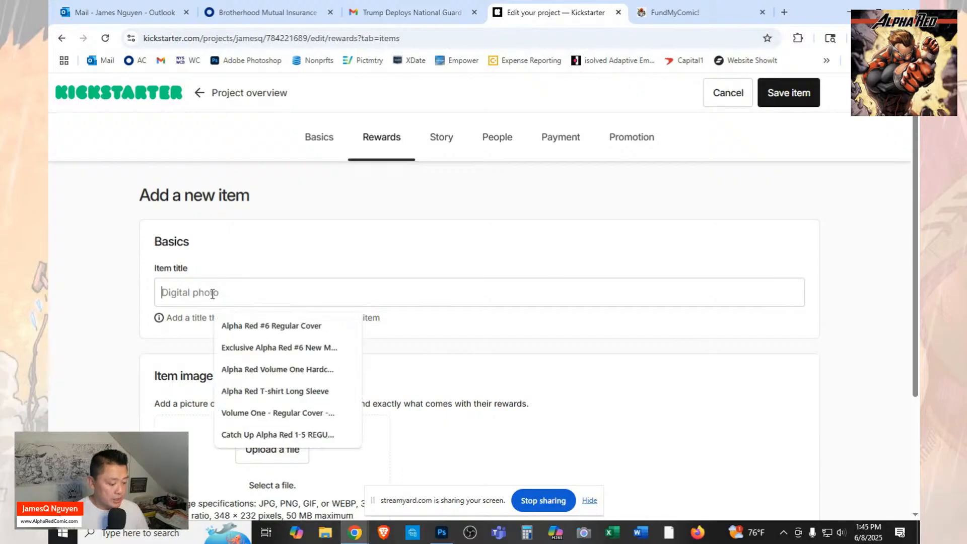
text(Alpha Re)
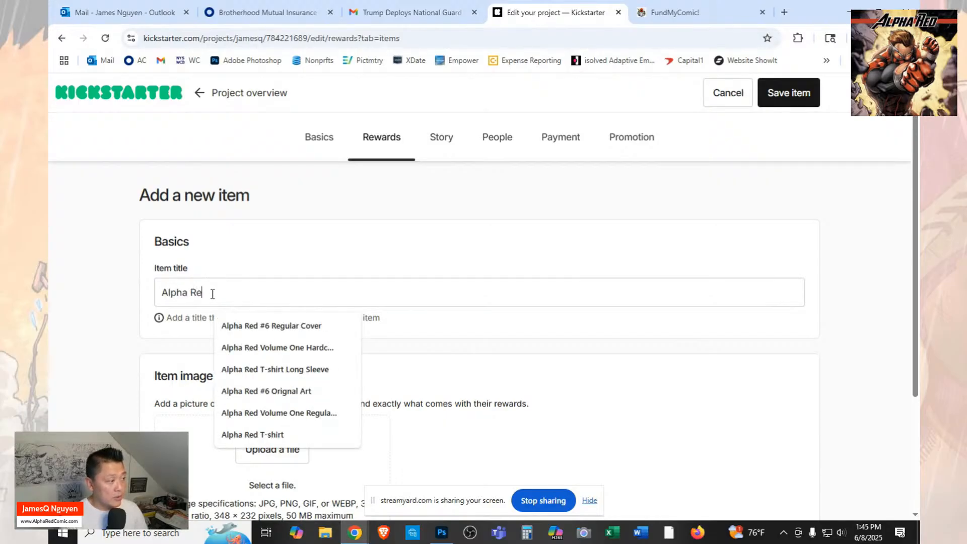
text(d Brand )
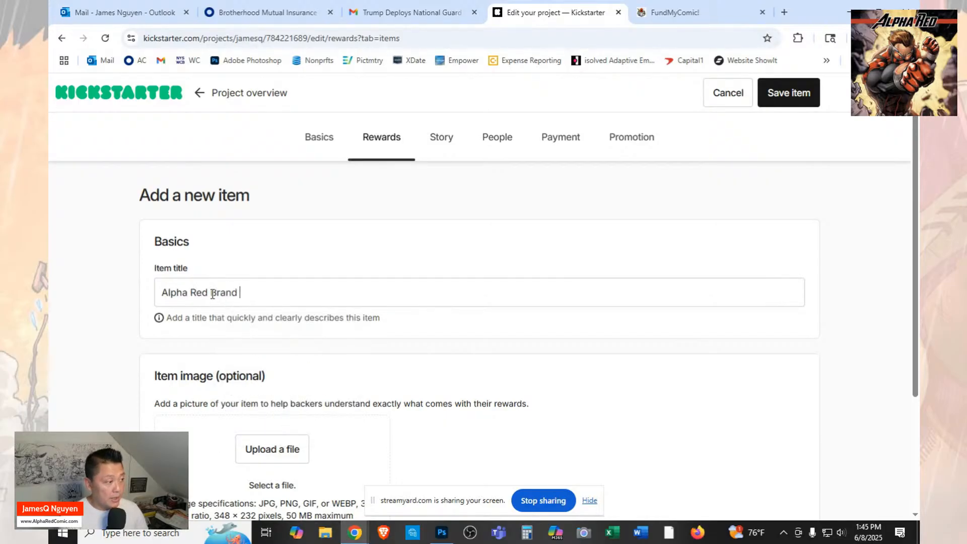
text(Tshirt)
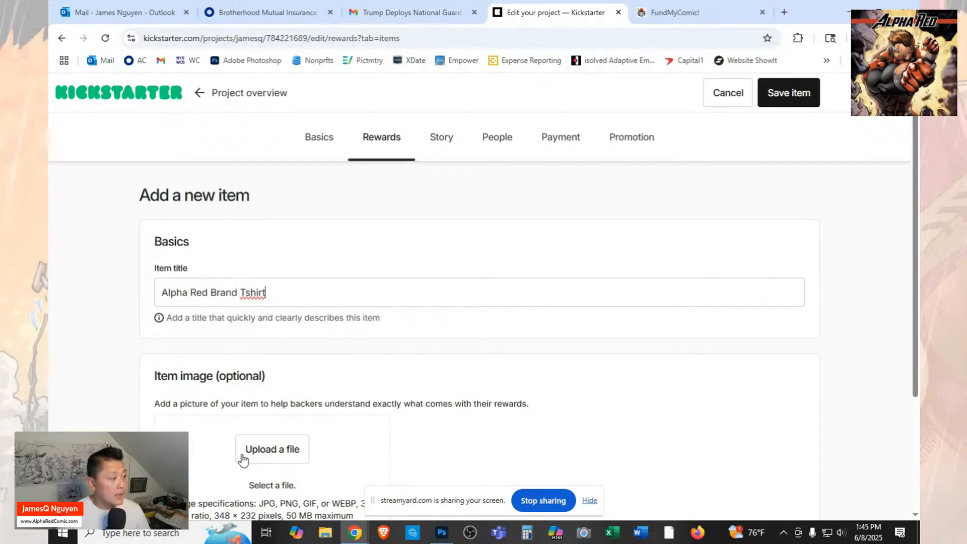
Switch to Photoshop, close the original art image, and open "AR7 - T-Shirt" from the Launch folder.
click(442, 533)
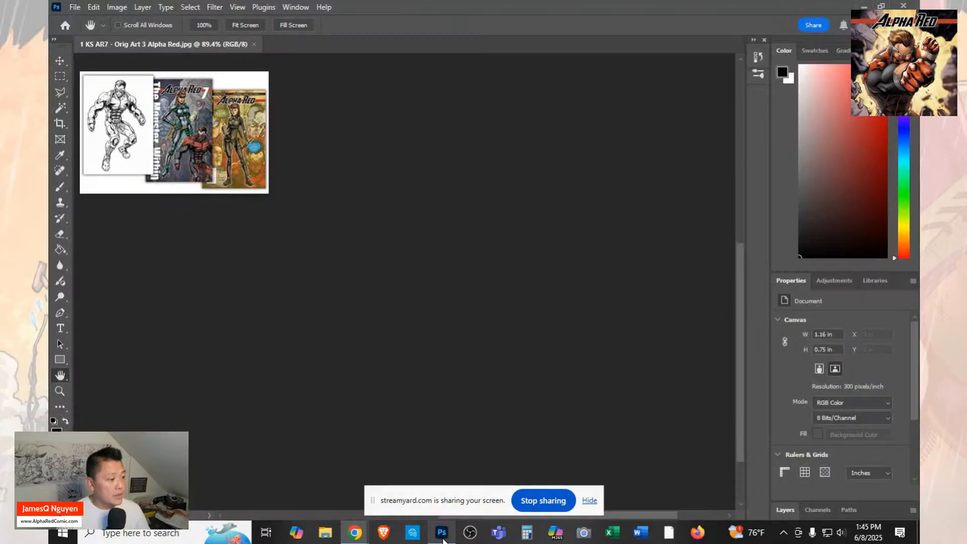
click(255, 45)
click(86, 107)
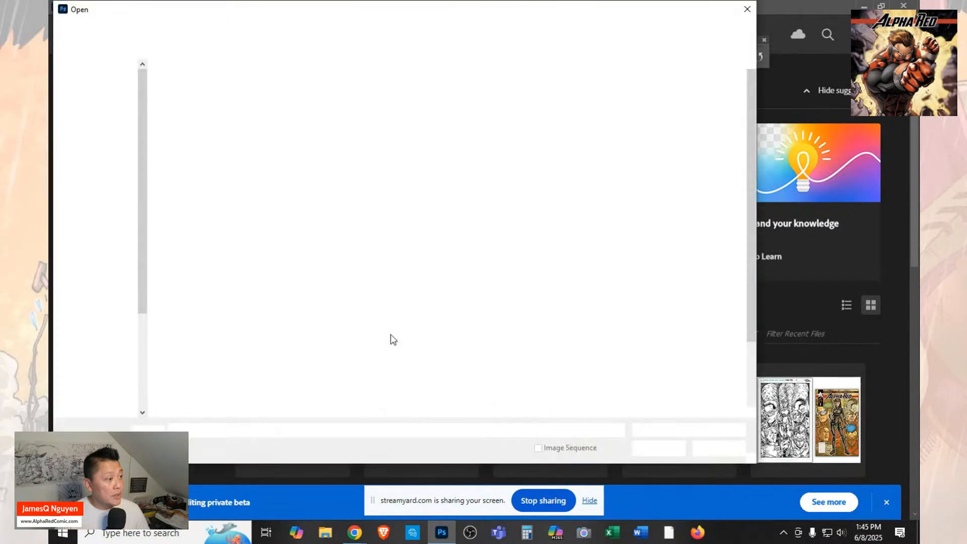
scroll(504, 323, down, 3)
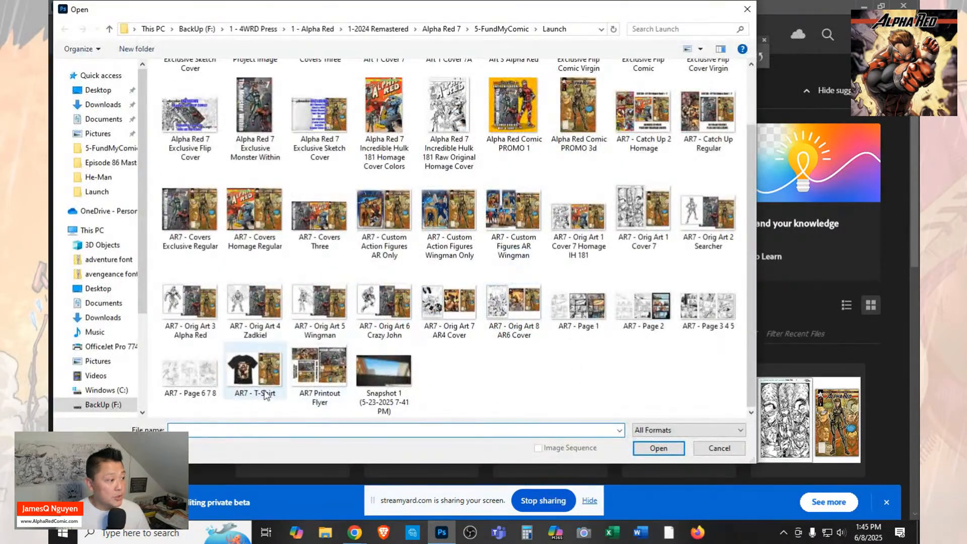
click(265, 394)
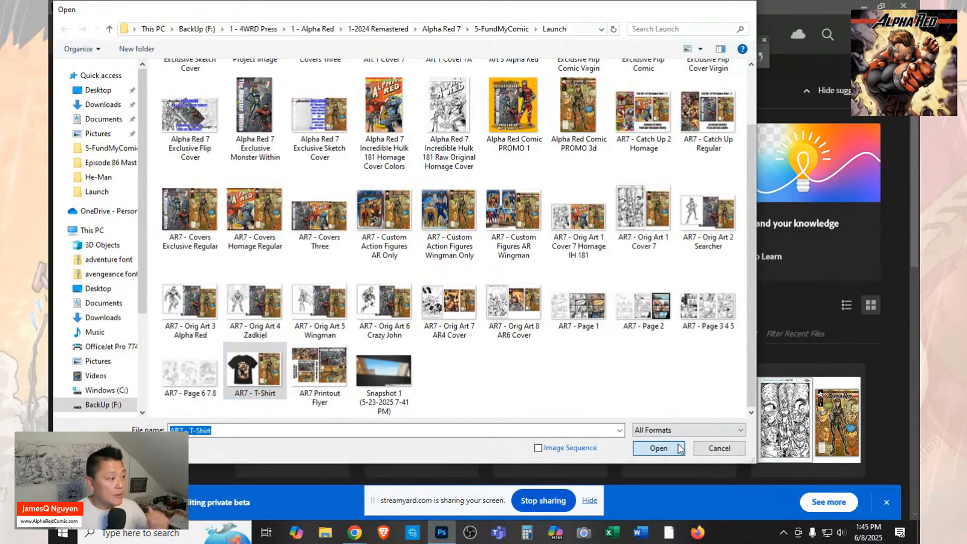
click(680, 448)
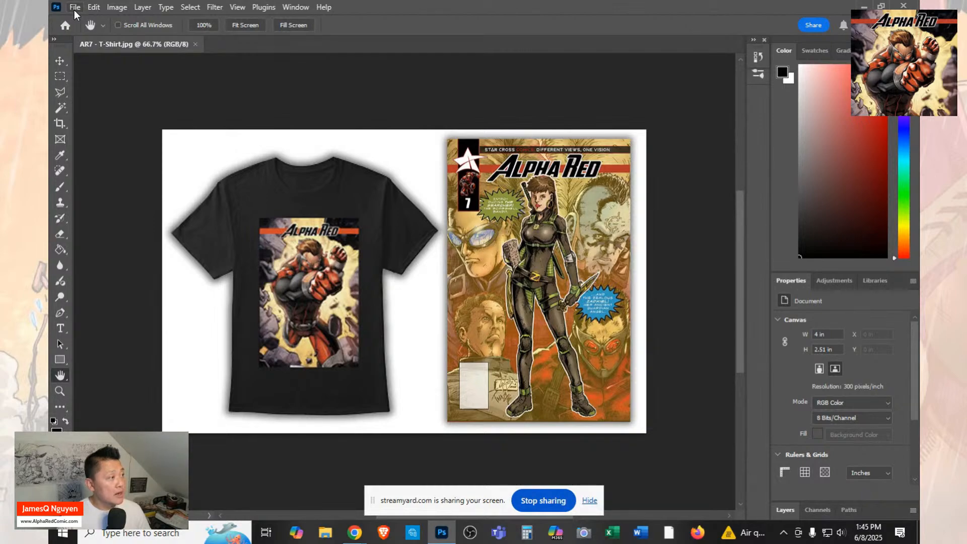
Resize the T-shirt image to 348 pixels wide, keeping its proportions.
click(117, 7)
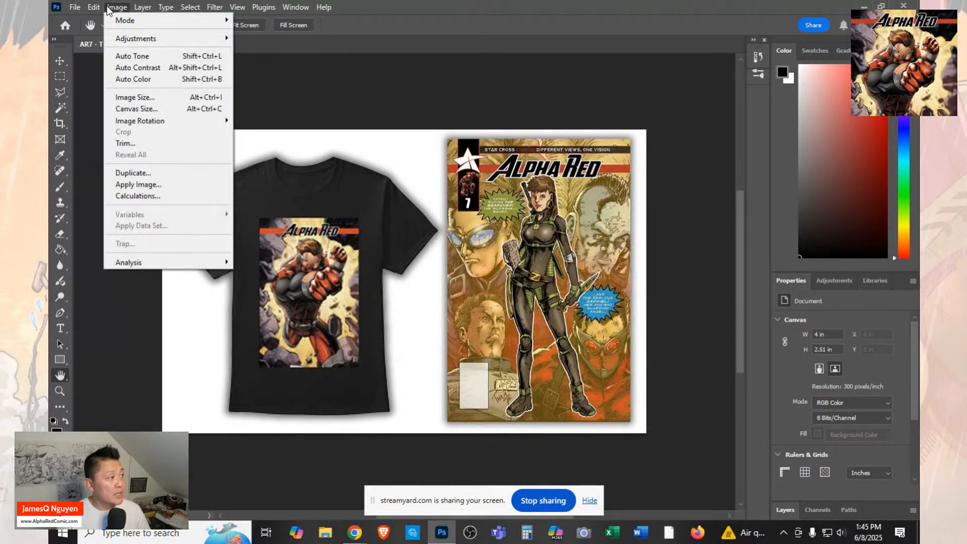
click(135, 97)
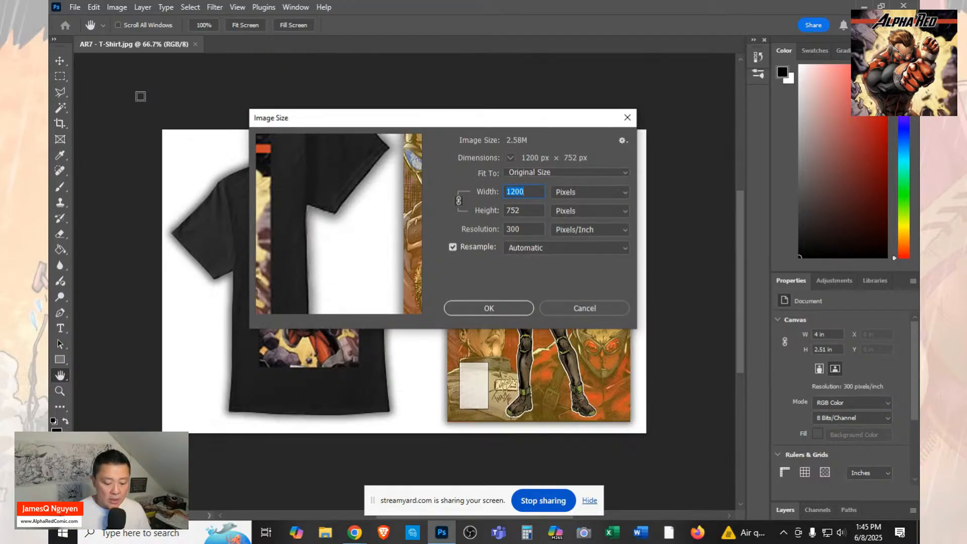
text(348)
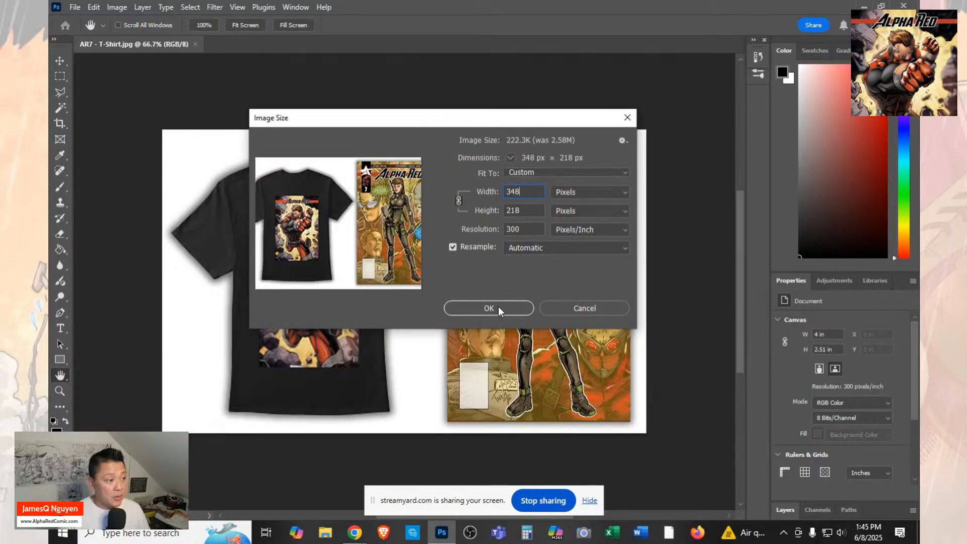
click(497, 307)
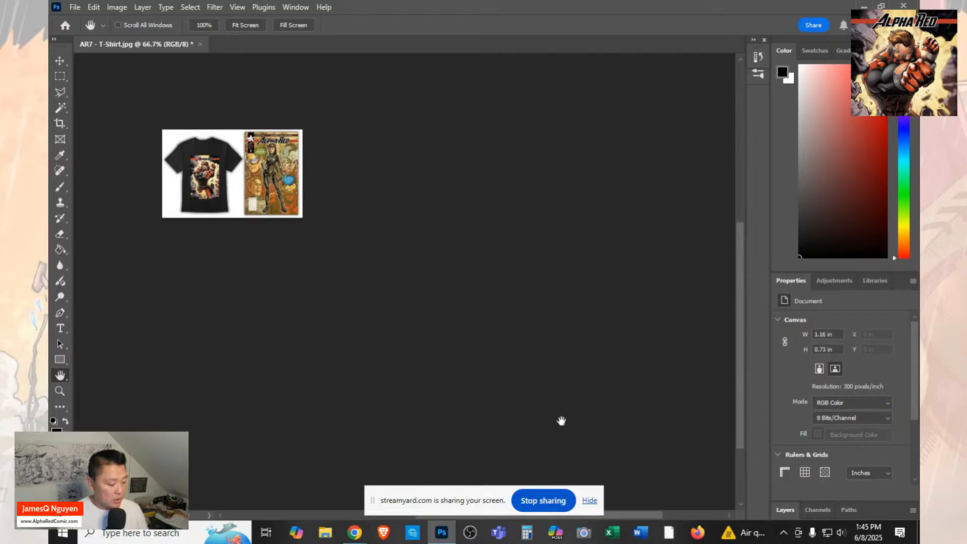
Open the file chooser for the T-shirt item's image in Kickstarter, and save the resized Photoshop image as JPEG "1 KS AR7 - T-Shirt".
key(alt+Tab)
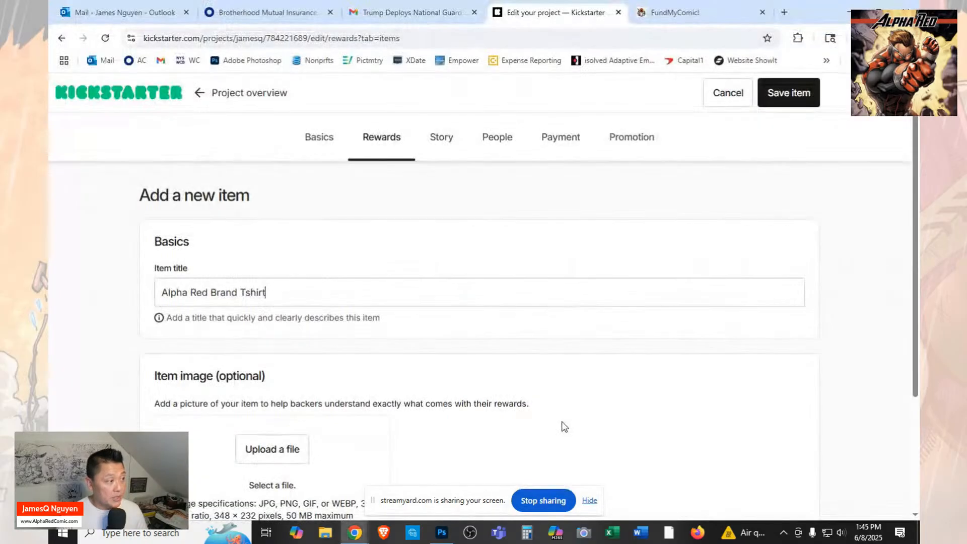
click(279, 449)
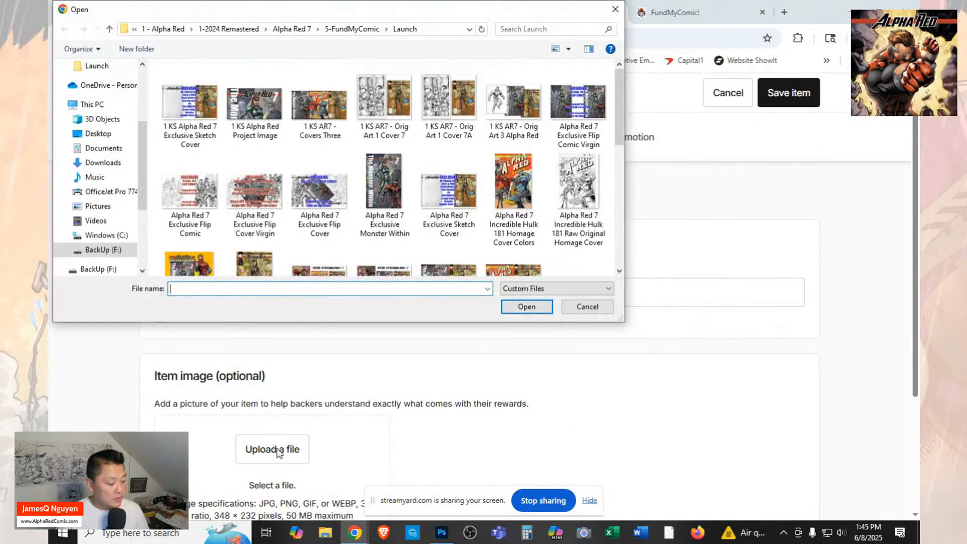
key(alt+Tab)
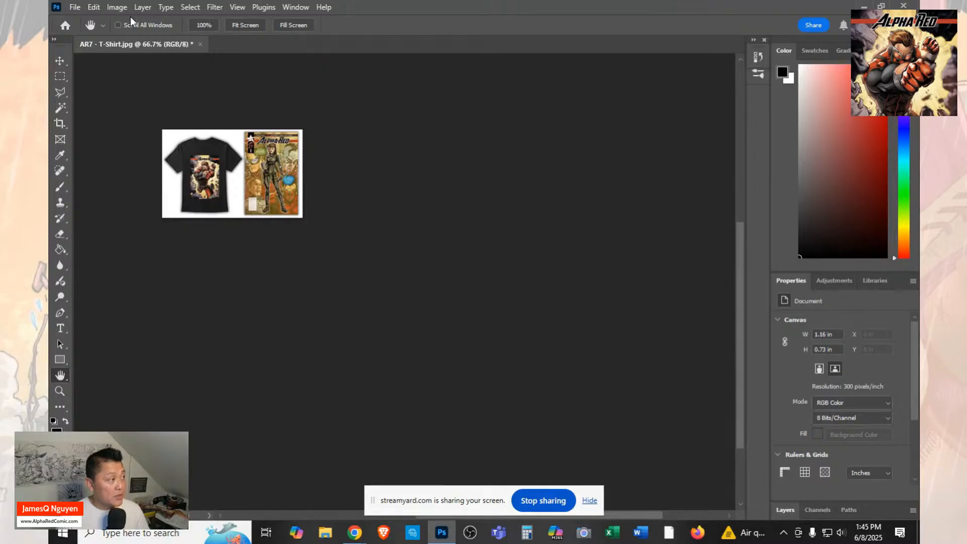
click(76, 7)
click(124, 148)
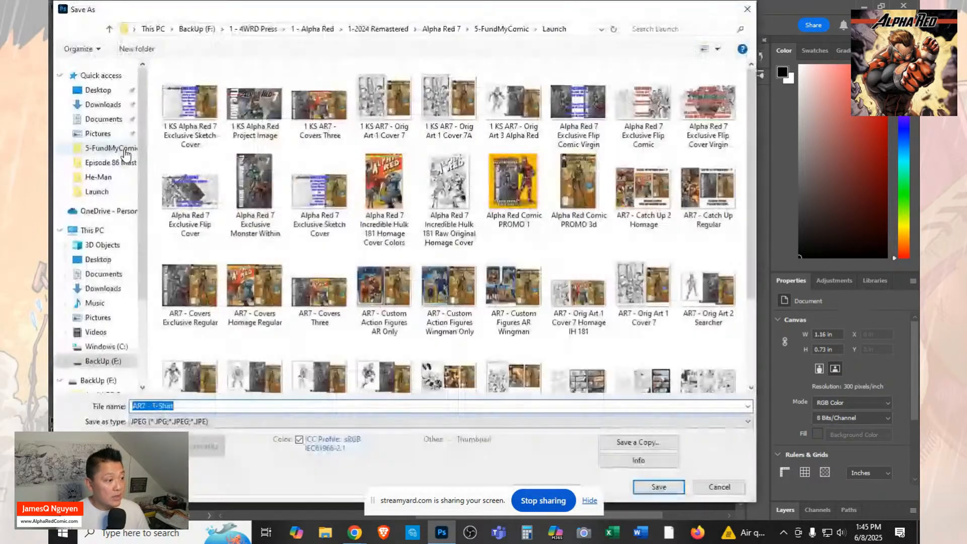
key(Home)
text(1 )
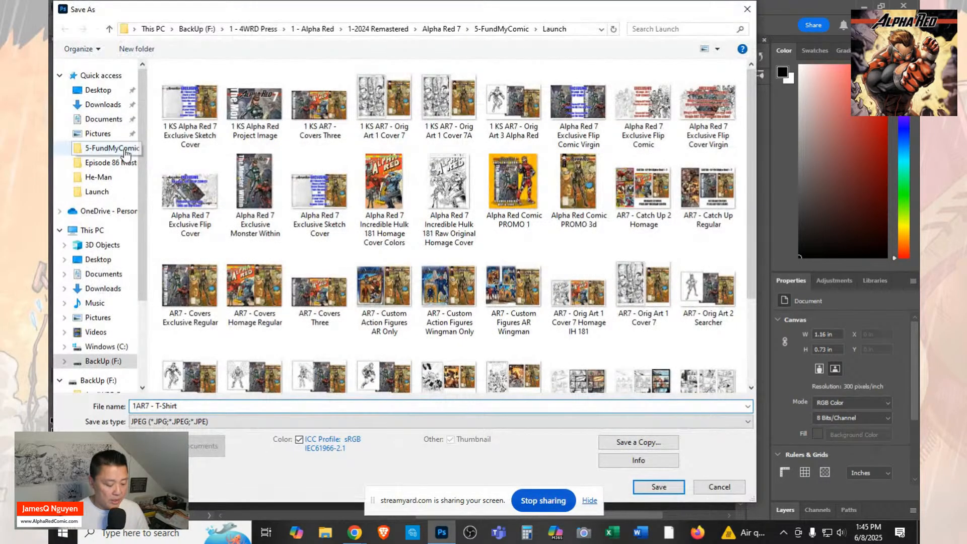
text(KS)
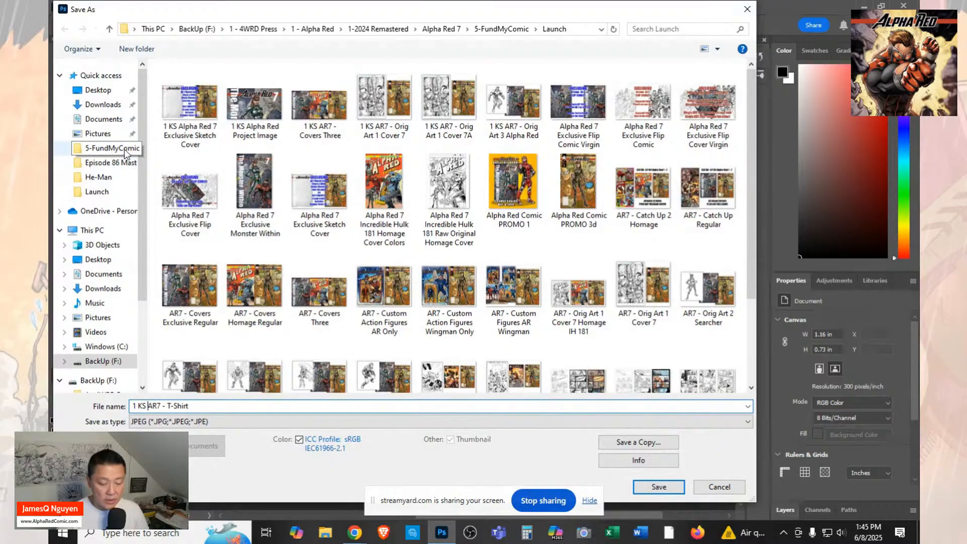
click(660, 488)
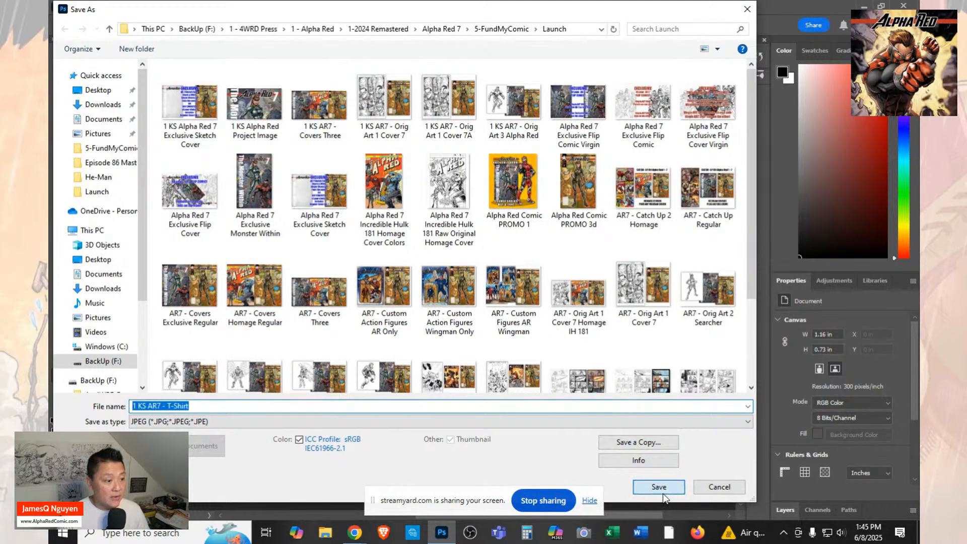
click(535, 158)
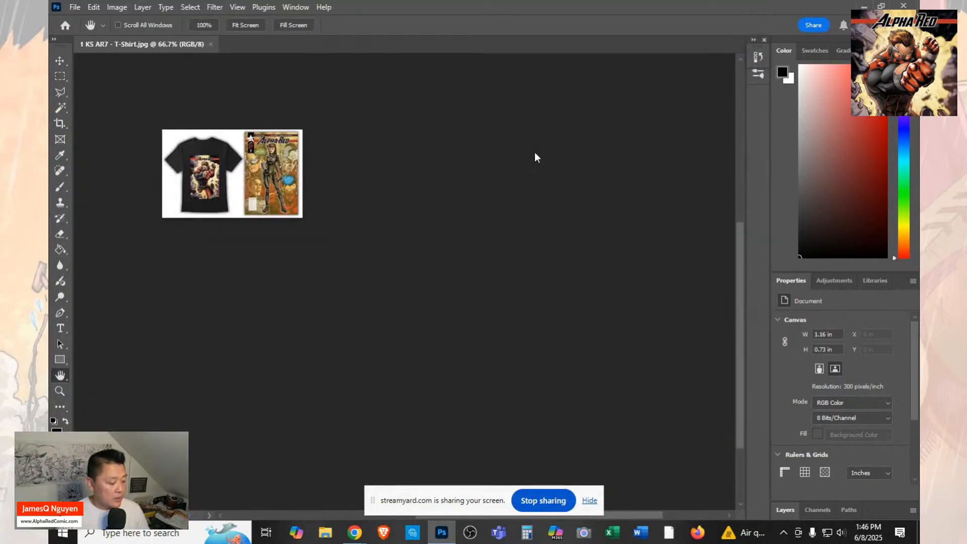
Switch to Kickstarter, upload "1 KS AR7 - T-Shirt" as the T-shirt item's image, and save the item.
key(alt+Tab)
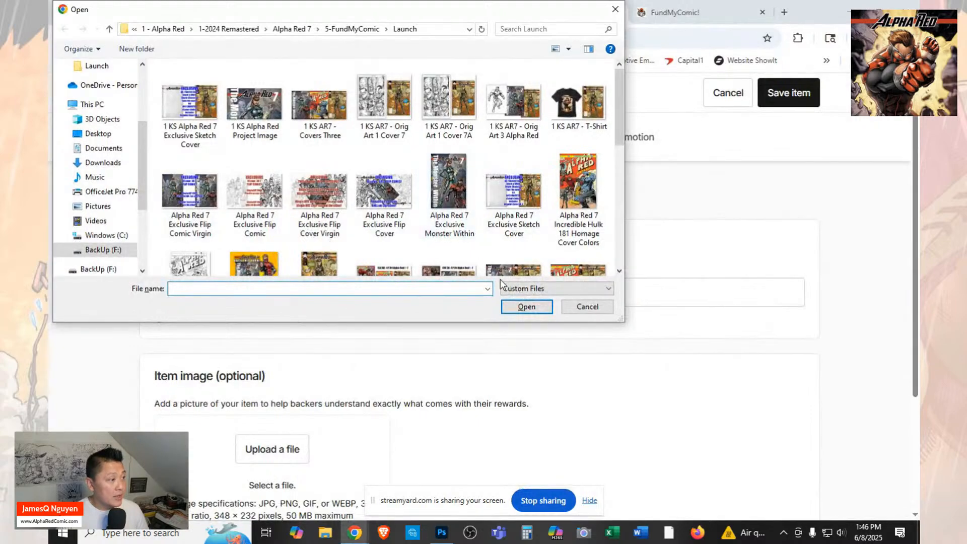
click(579, 103)
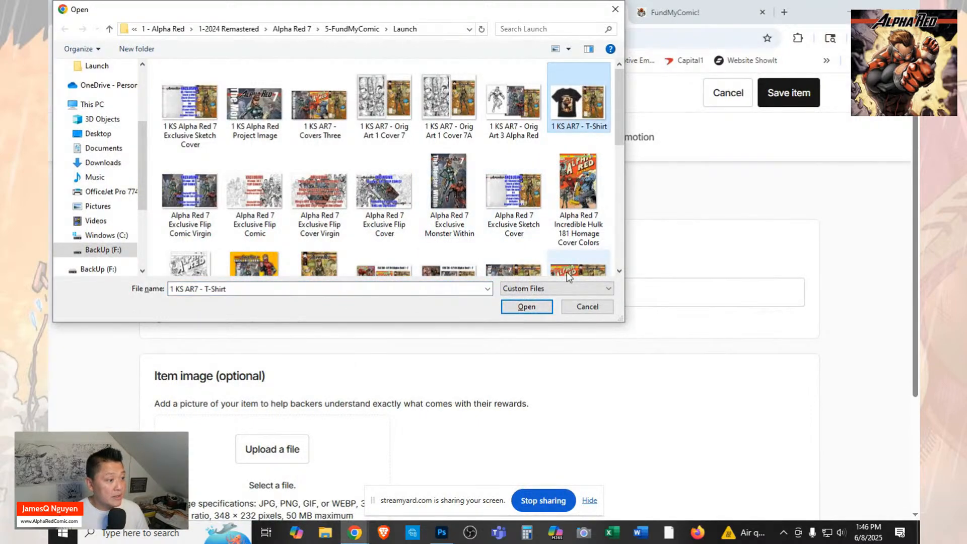
click(543, 309)
scroll(705, 373, down, 1)
scroll(702, 372, up, 1)
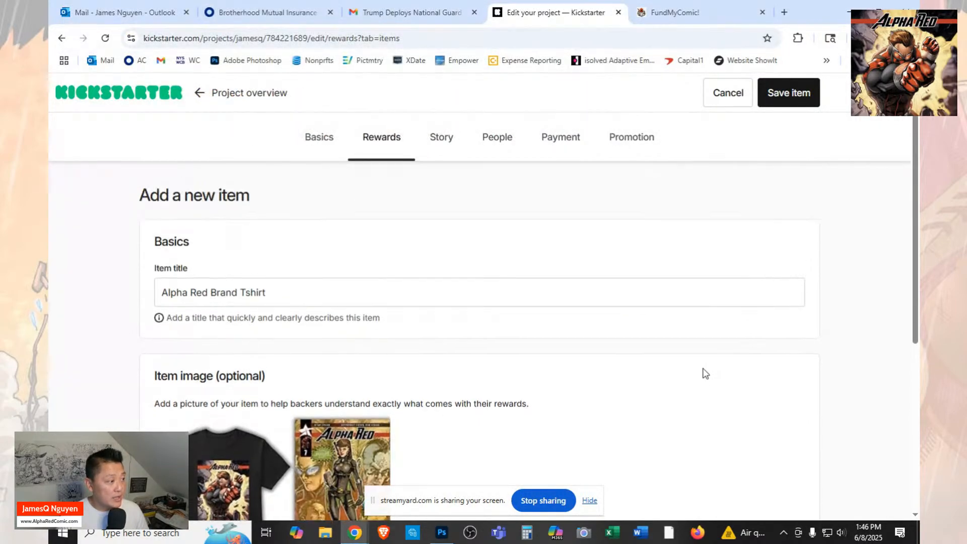
scroll(701, 371, down, 5)
click(783, 103)
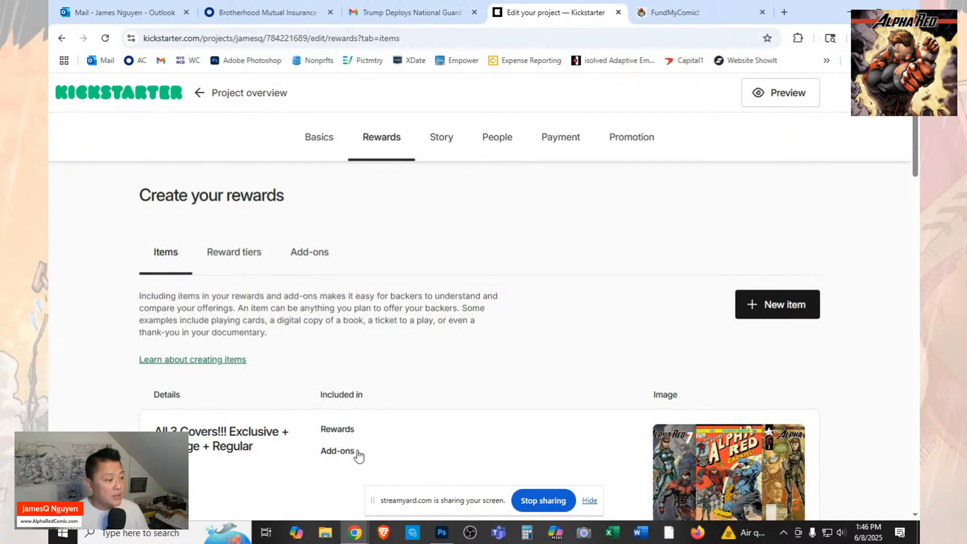
Switch to Photoshop and open "Alpha Red 7 Exclusive Flip Comic Virgin" from the Launch folder.
click(326, 532)
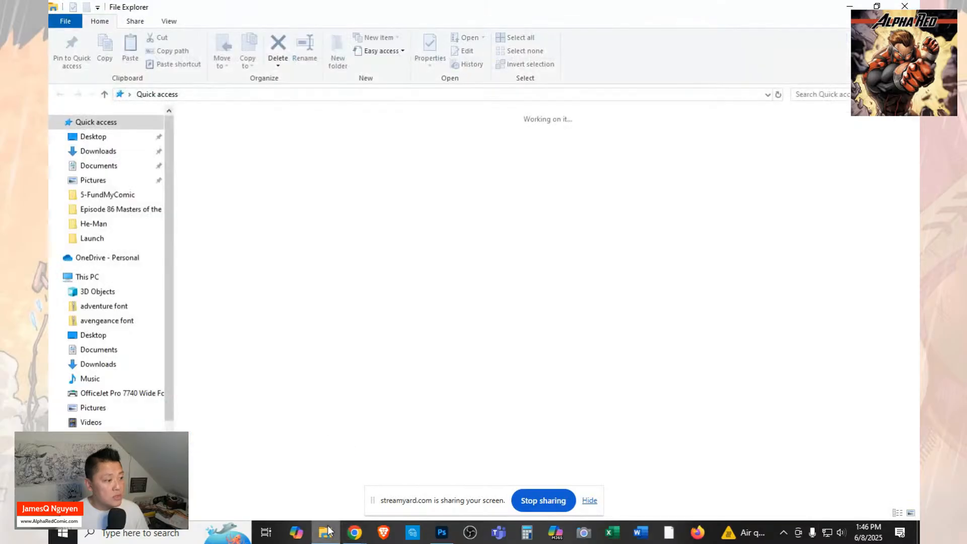
click(355, 535)
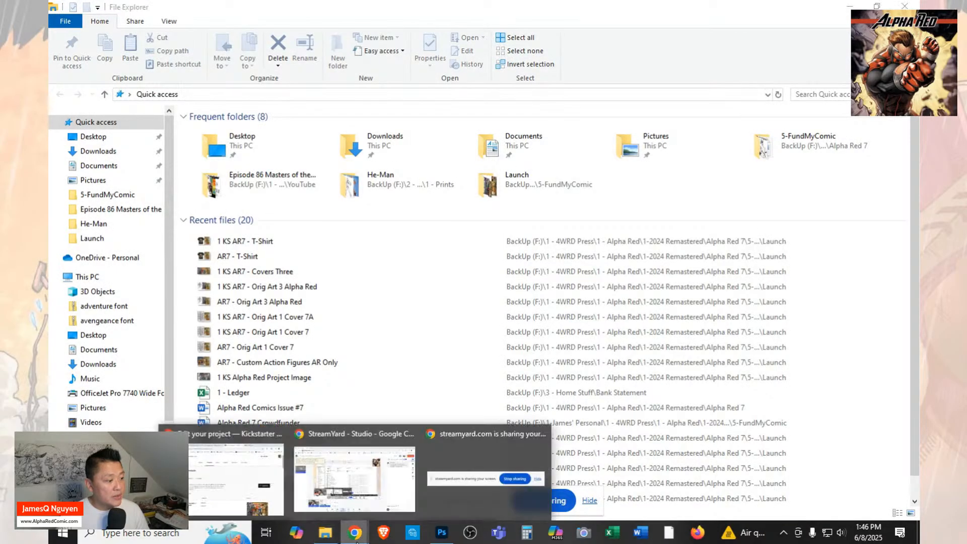
click(441, 533)
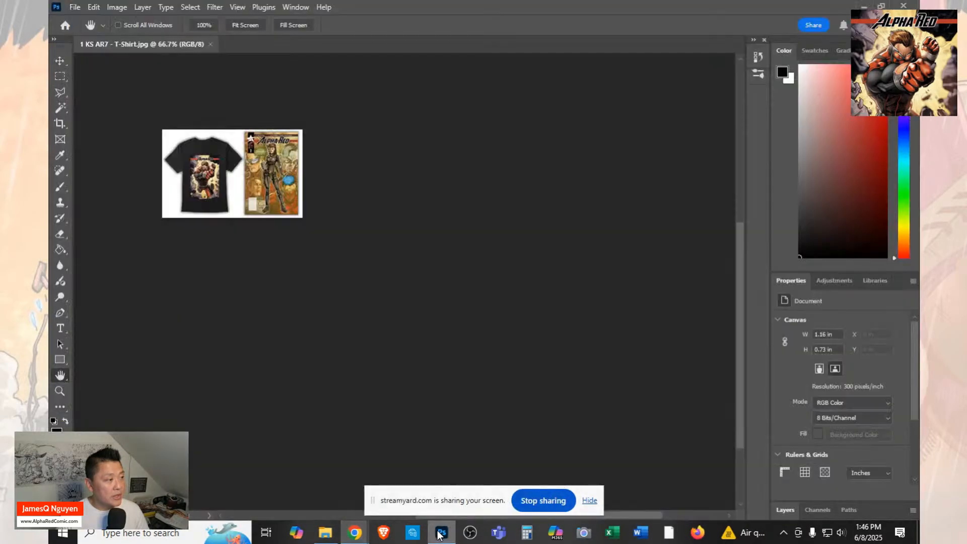
click(77, 7)
click(84, 31)
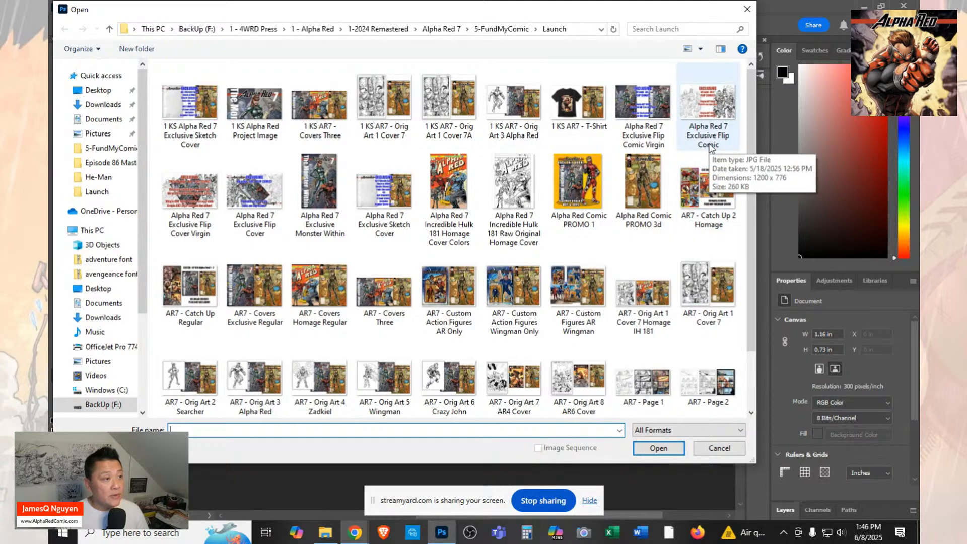
click(647, 117)
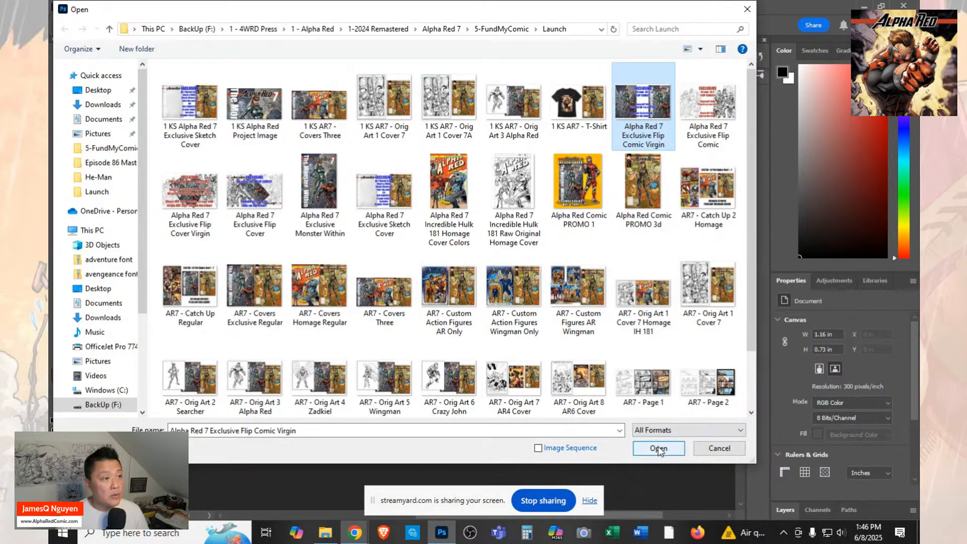
click(659, 449)
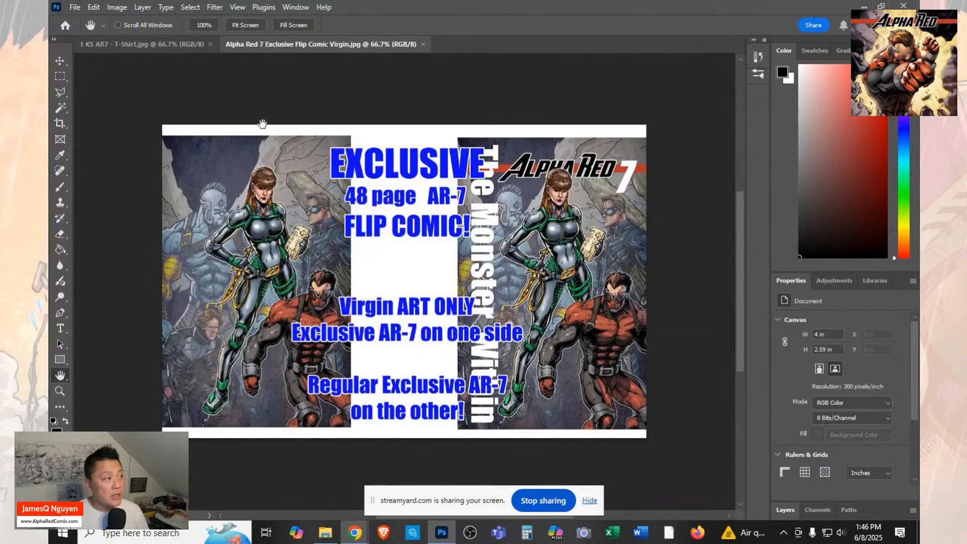
click(75, 7)
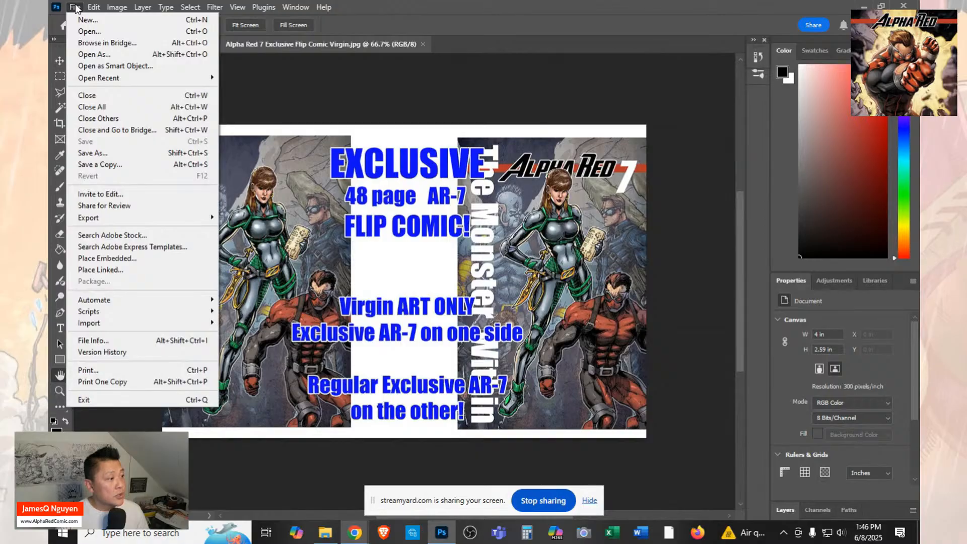
click(75, 7)
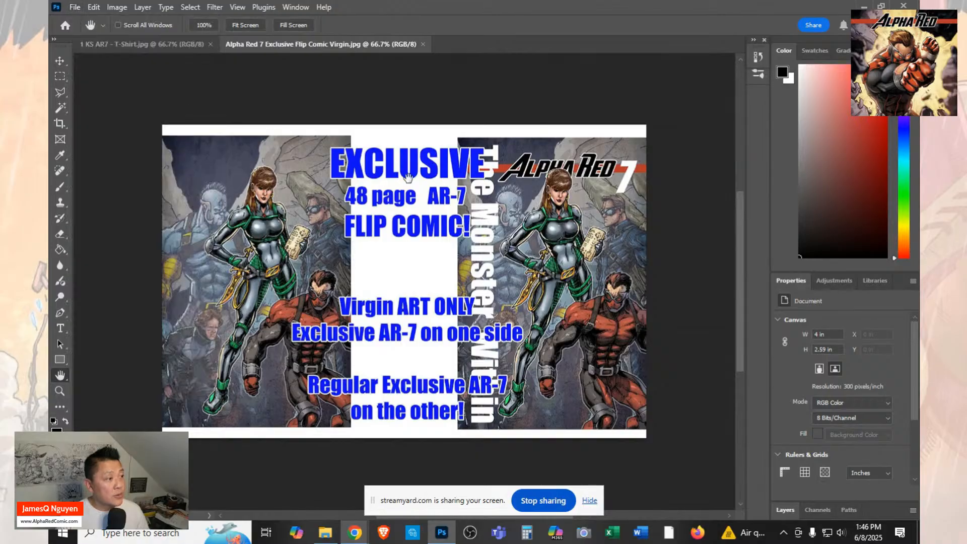
click(60, 390)
click(404, 262)
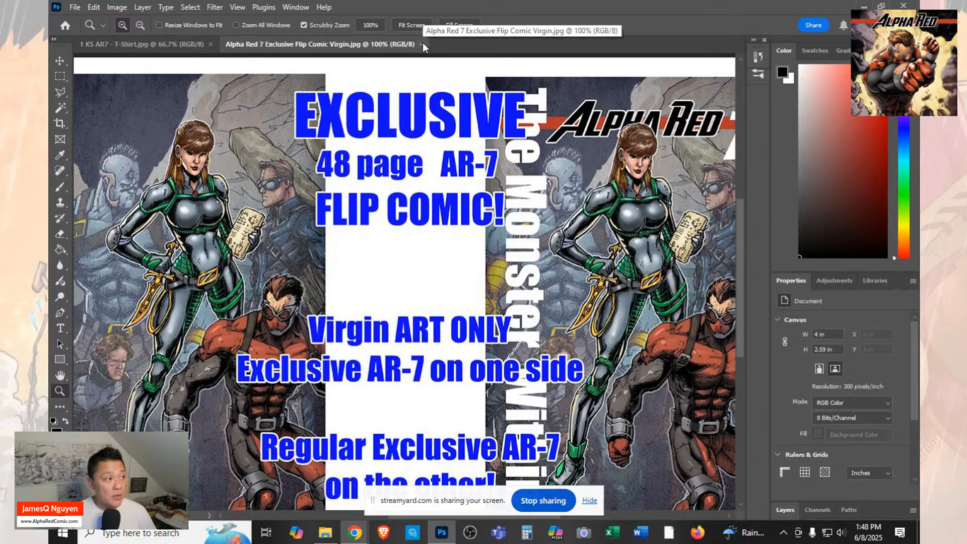
Resize the virgin-art flip comic image to 348 pixels wide, keeping its proportions.
click(117, 7)
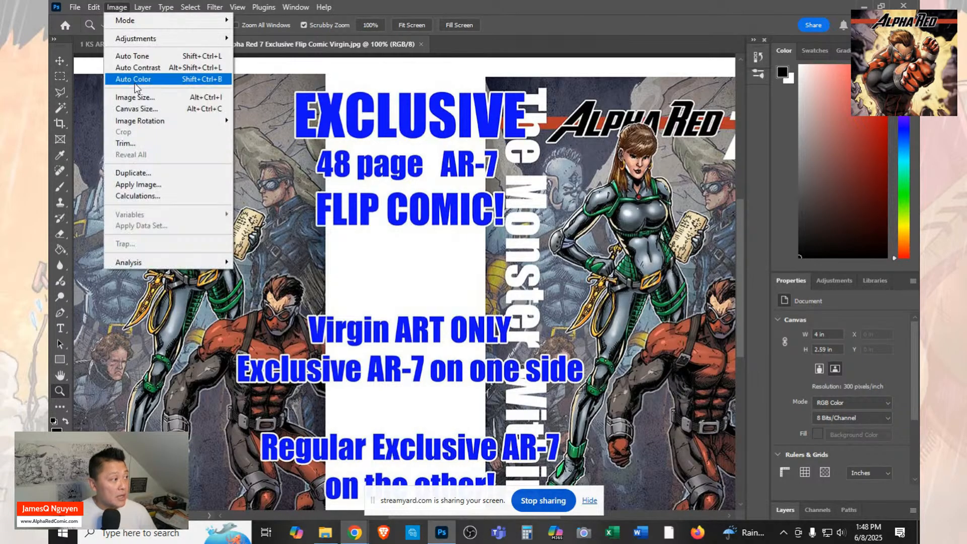
click(135, 95)
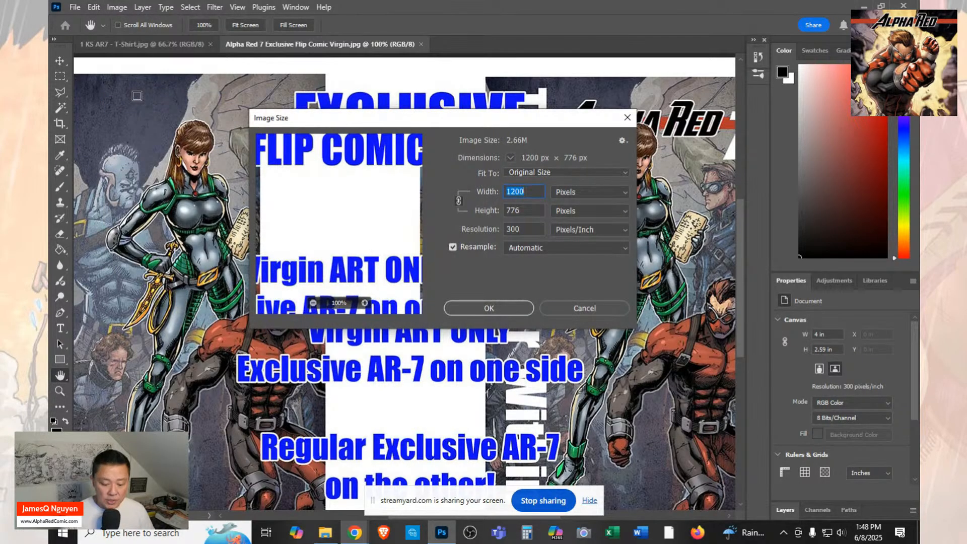
text(348)
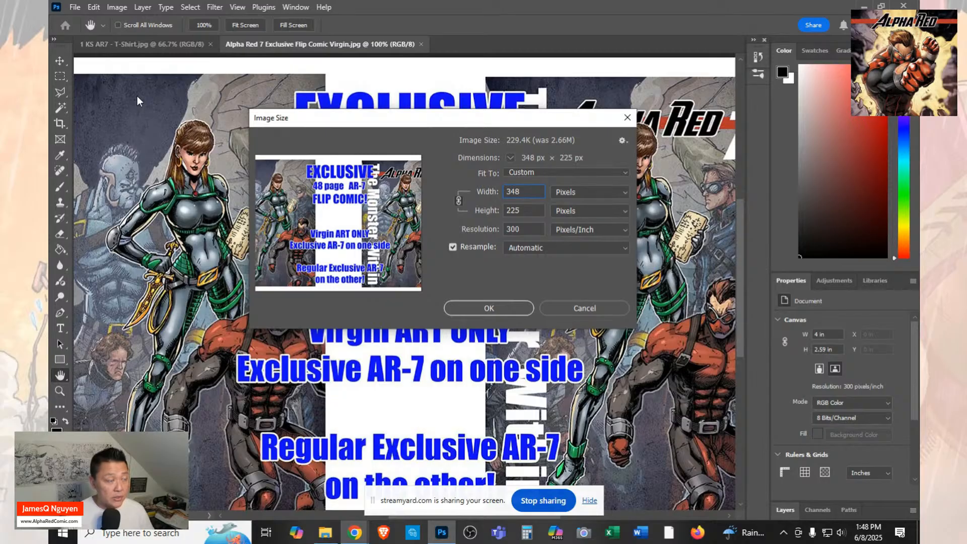
key(Return)
key(z)
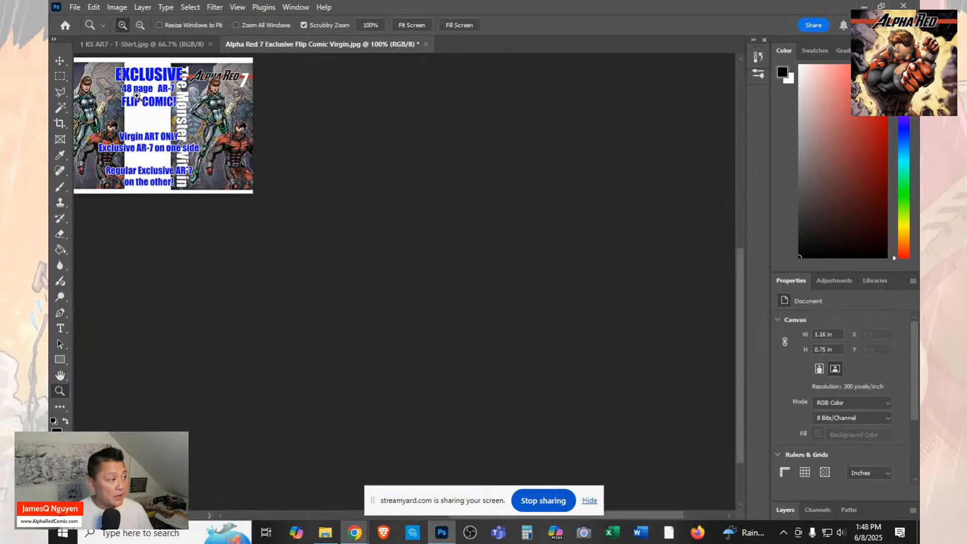
Save the resized virgin-art flip comic image as a JPEG named "1 KS Alpha Red 7 Exclusive Flip Comic Virgin".
click(75, 8)
click(101, 152)
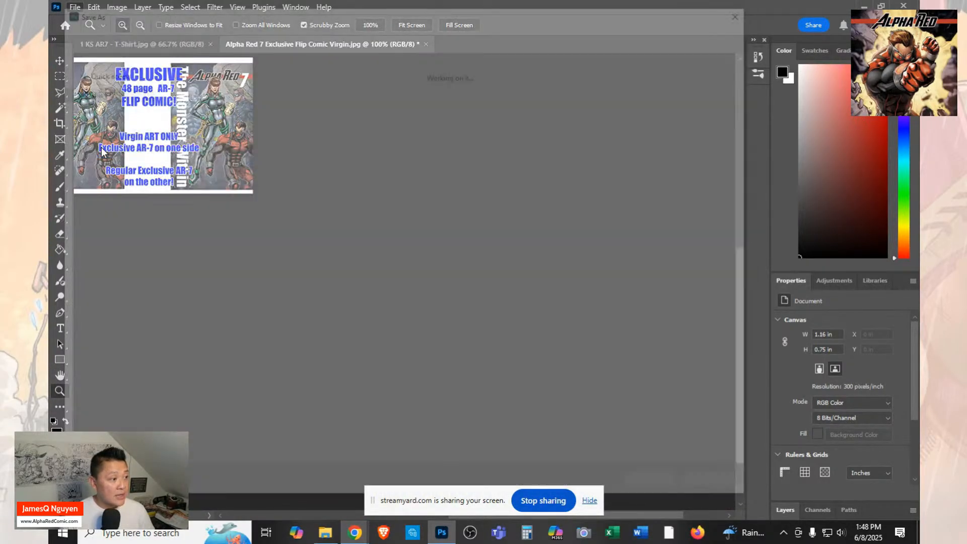
key(Home)
text(1 )
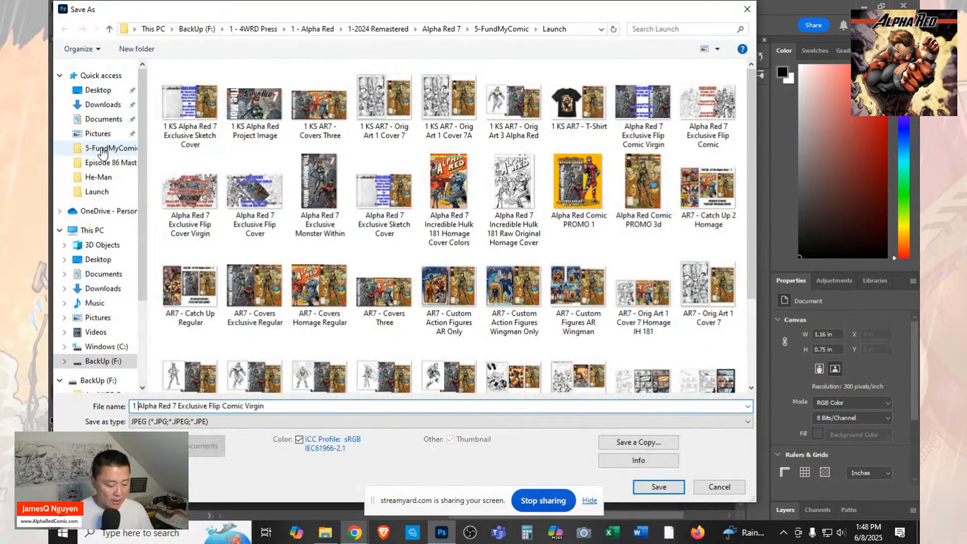
text(KS)
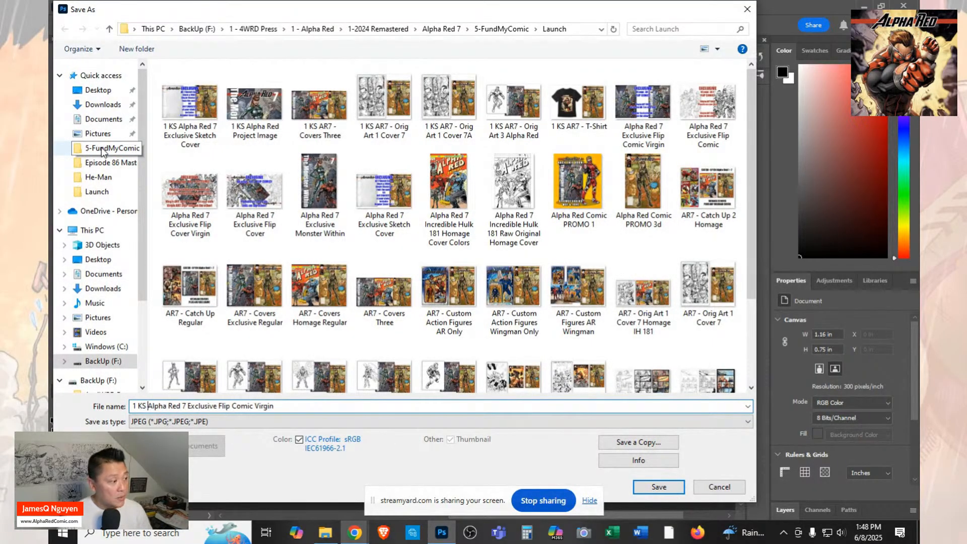
click(644, 487)
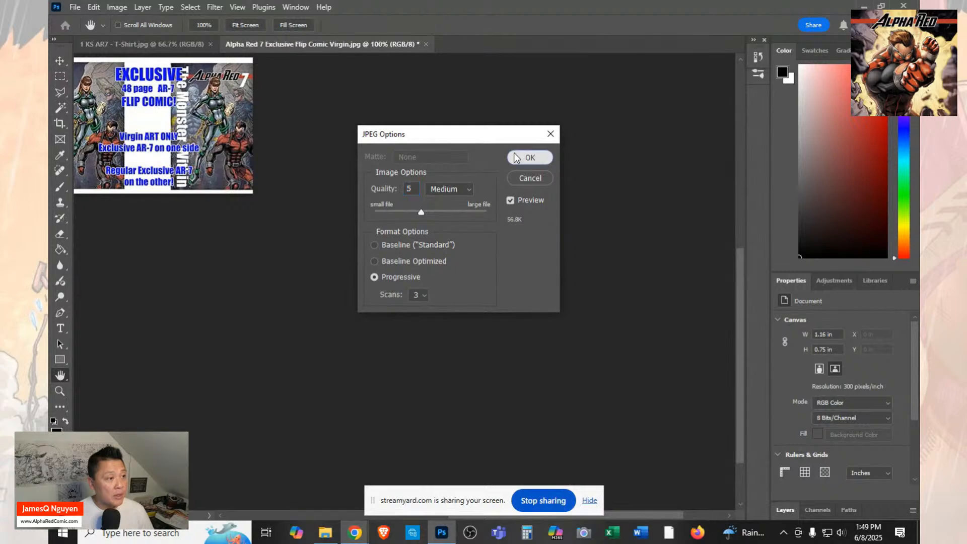
click(516, 157)
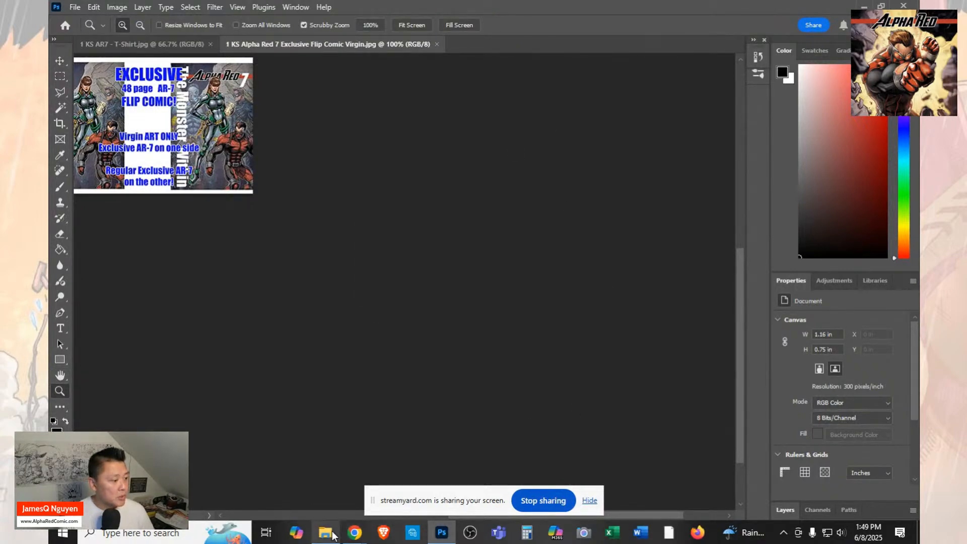
mouse_move(331, 534)
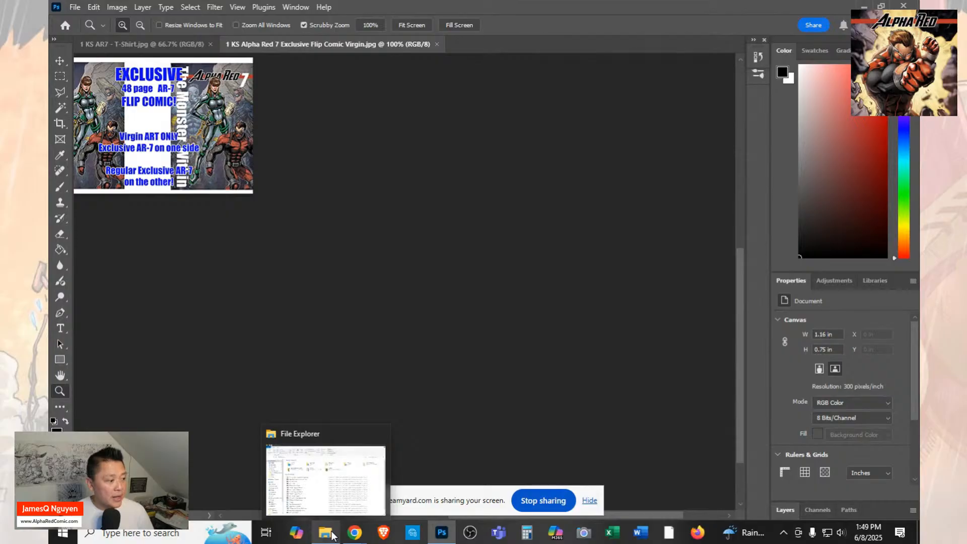
click(332, 534)
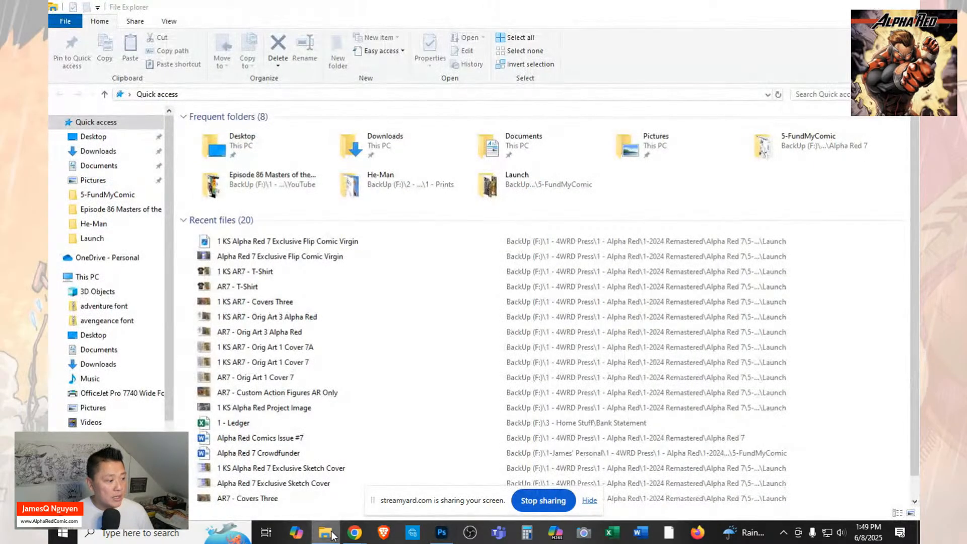
click(332, 534)
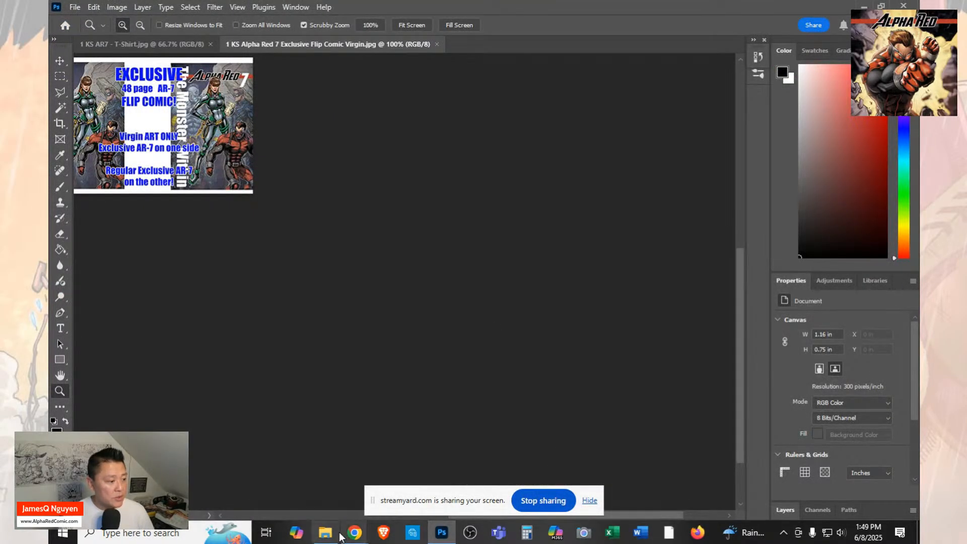
Switch to Kickstarter and look through the reward items list, checking the images of the digital deluxe and T-shirt items.
mouse_move(355, 533)
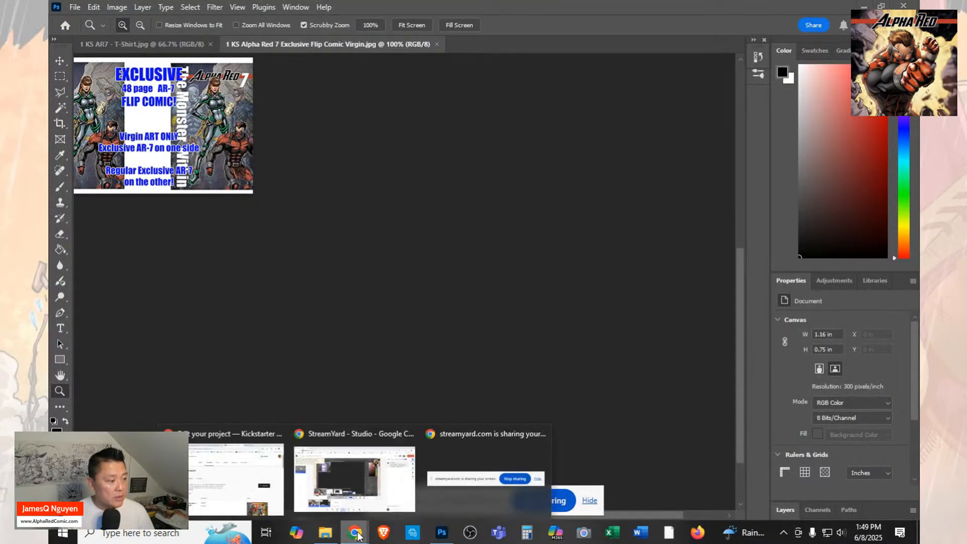
click(251, 484)
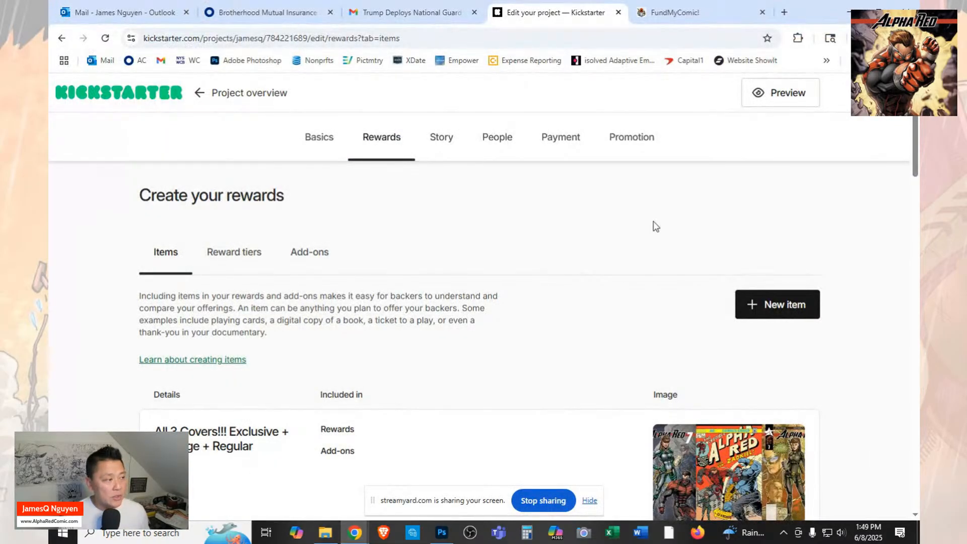
scroll(653, 308, down, 4)
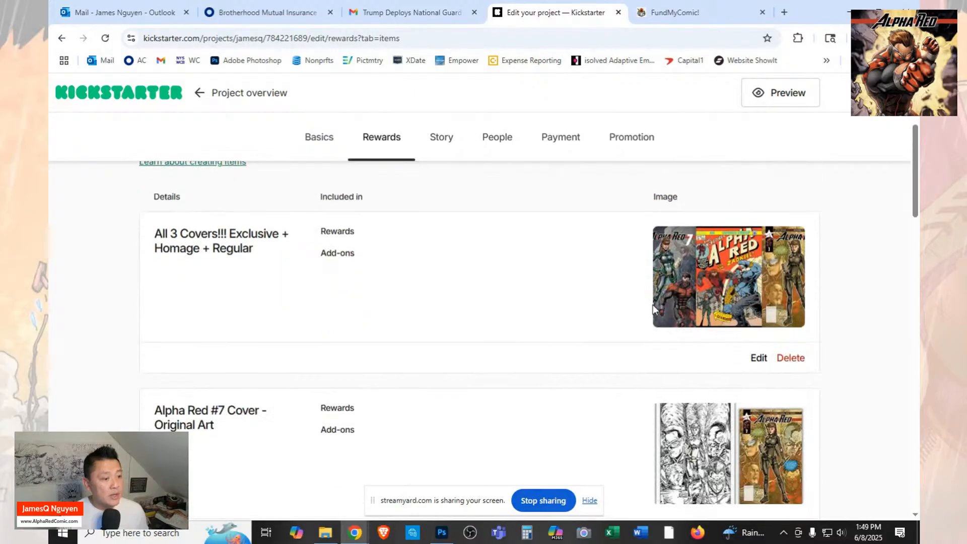
scroll(653, 309, down, 10)
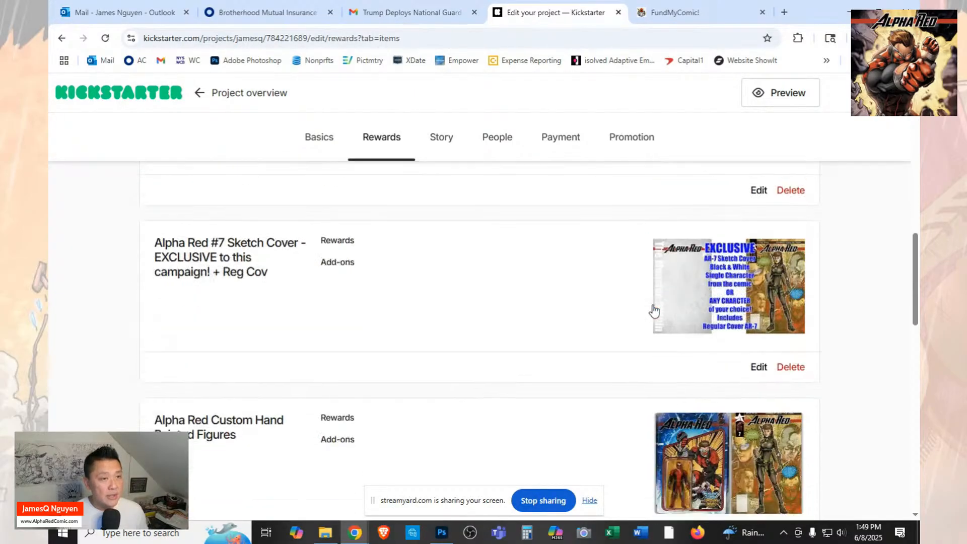
scroll(654, 311, down, 11)
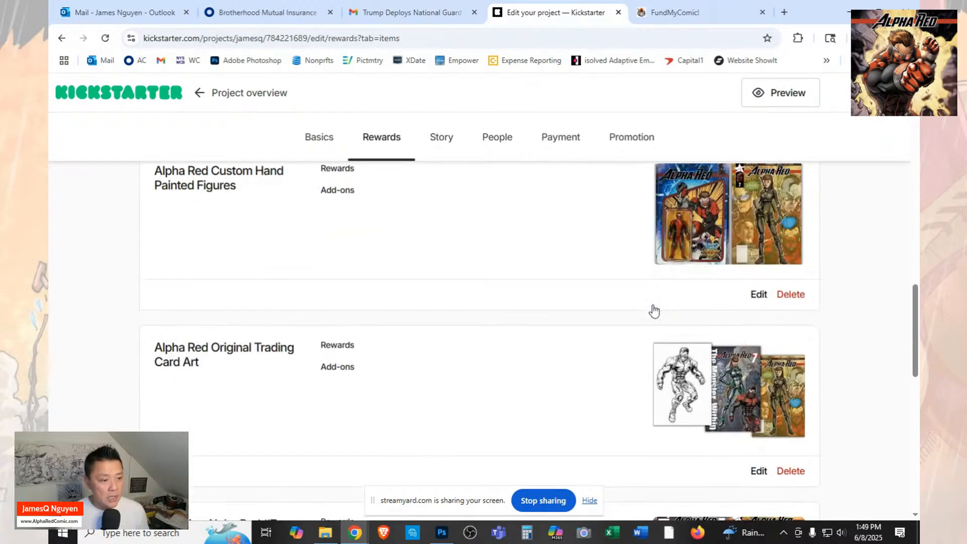
scroll(654, 310, down, 7)
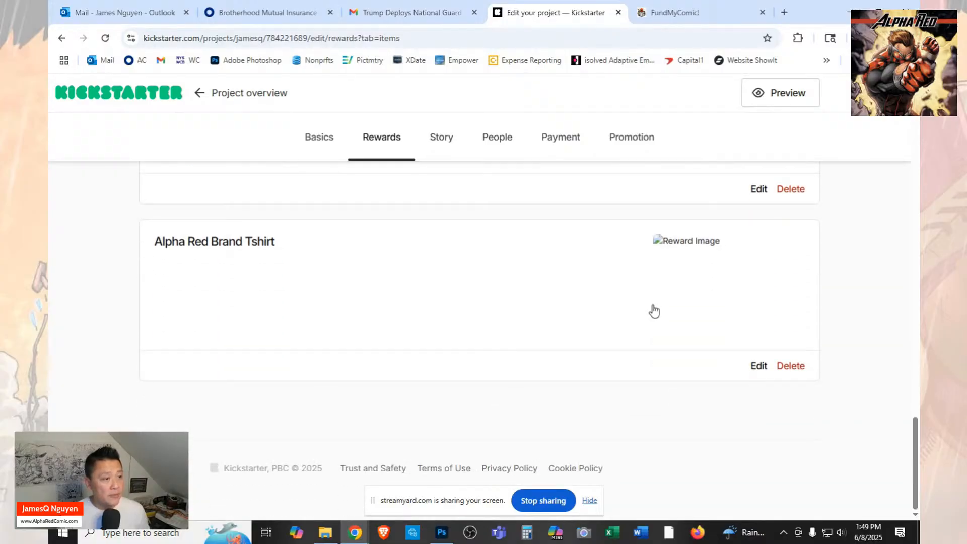
scroll(654, 311, up, 5)
scroll(654, 311, down, 2)
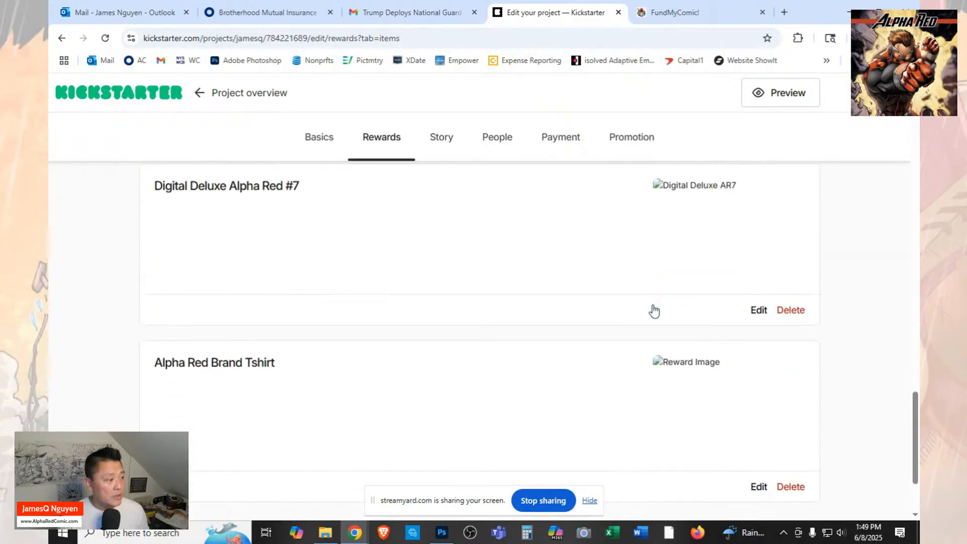
scroll(654, 311, down, 2)
scroll(654, 311, up, 6)
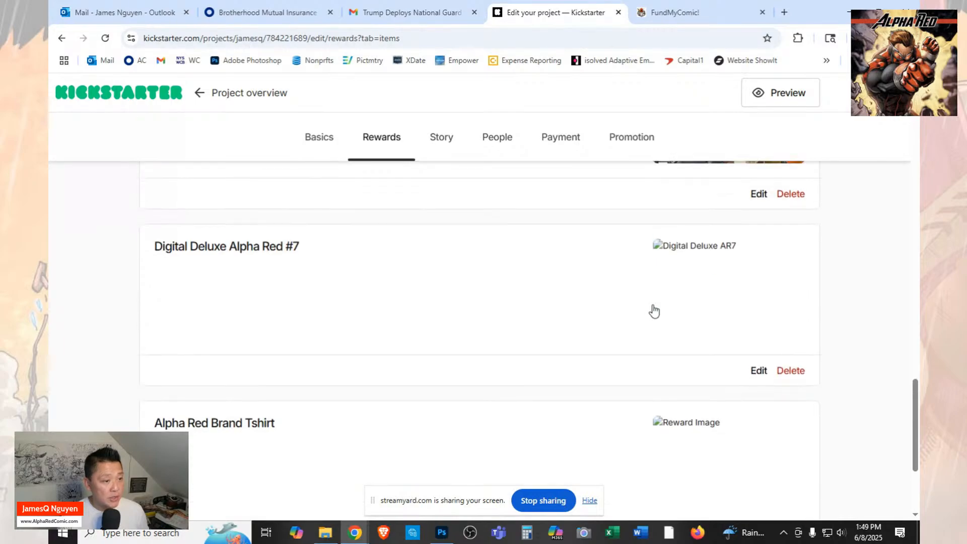
scroll(654, 311, up, 2)
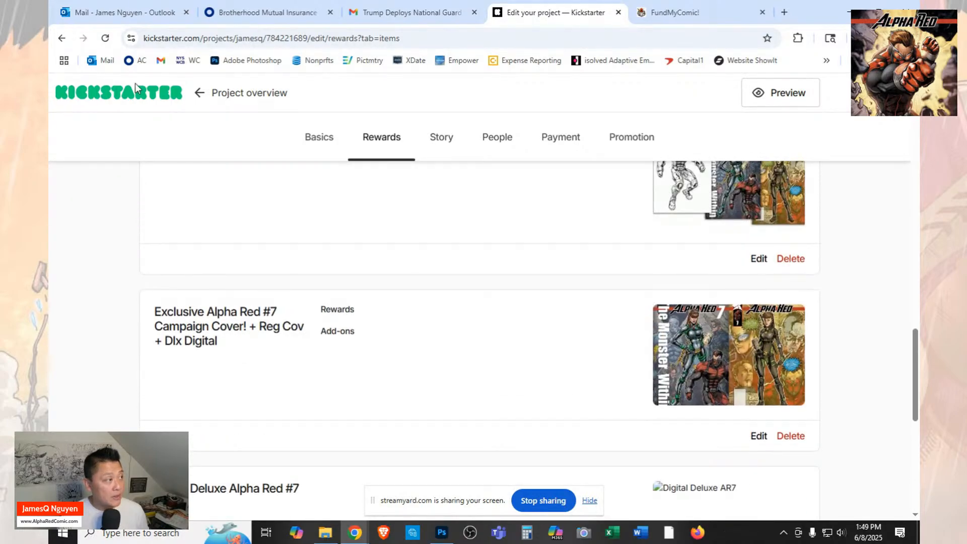
Reload the Kickstarter rewards page and check the item images again.
click(105, 39)
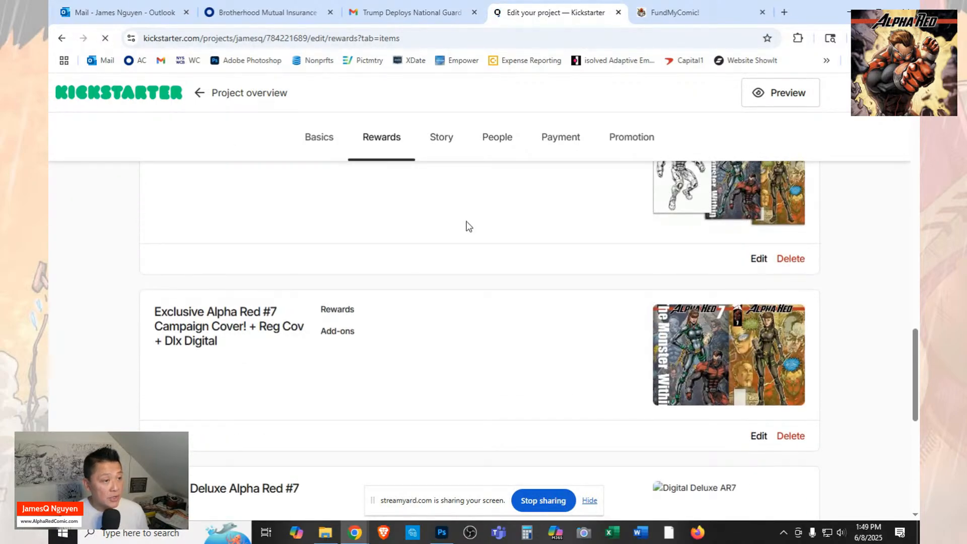
scroll(654, 360, down, 5)
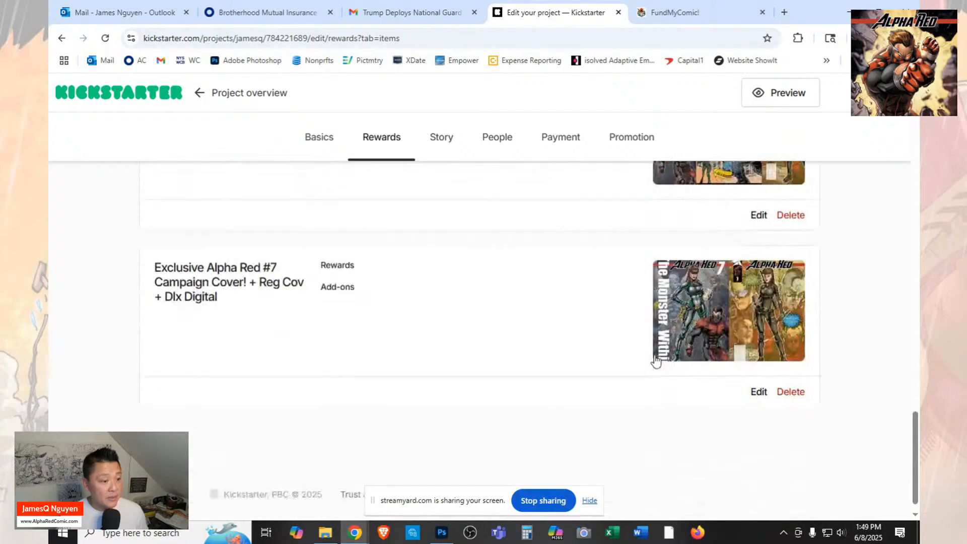
scroll(655, 361, up, 10)
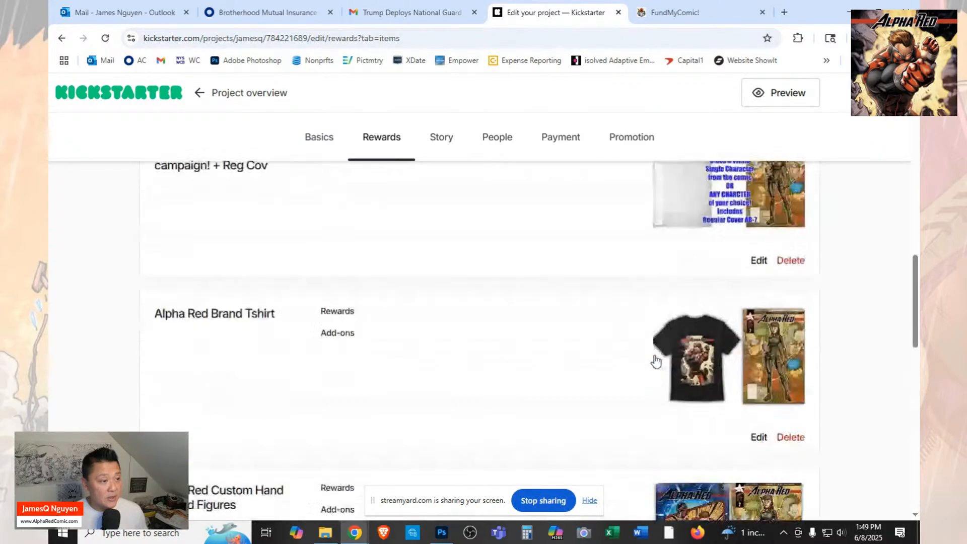
scroll(656, 361, up, 8)
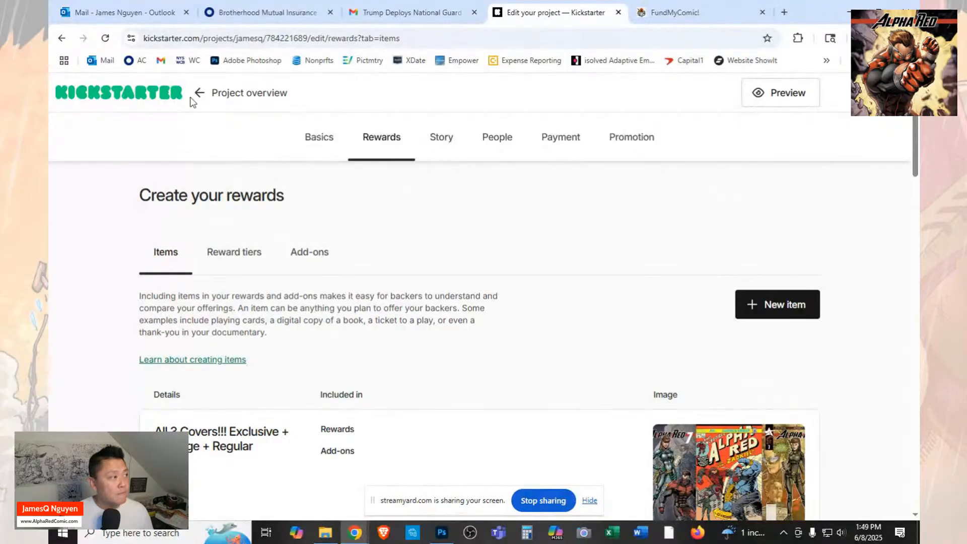
Switch to Photoshop and close the virgin-art flip comic and T-shirt images.
click(442, 534)
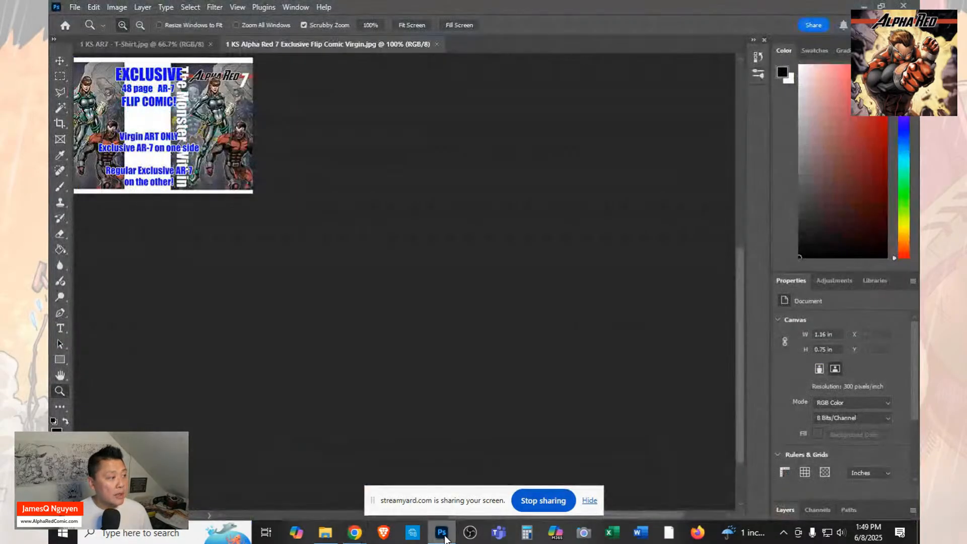
click(437, 45)
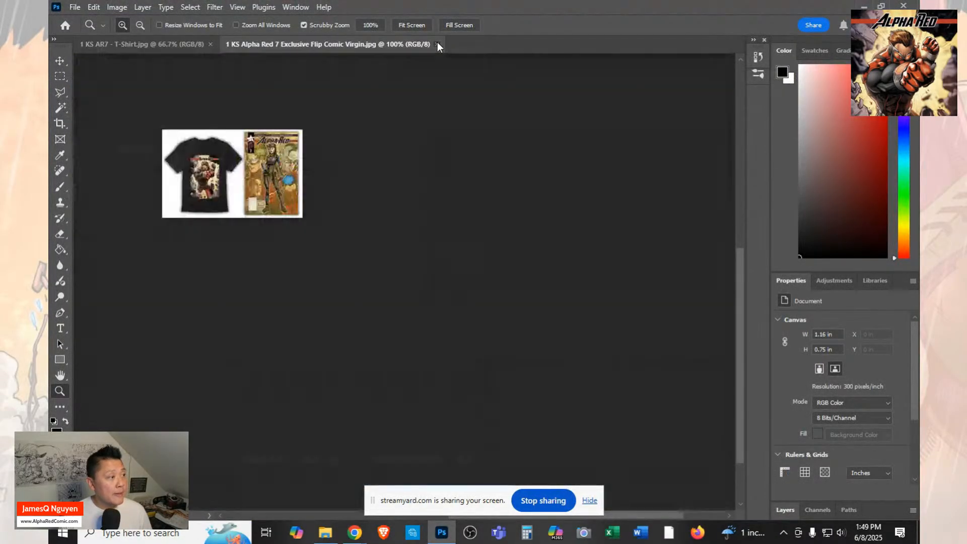
click(211, 45)
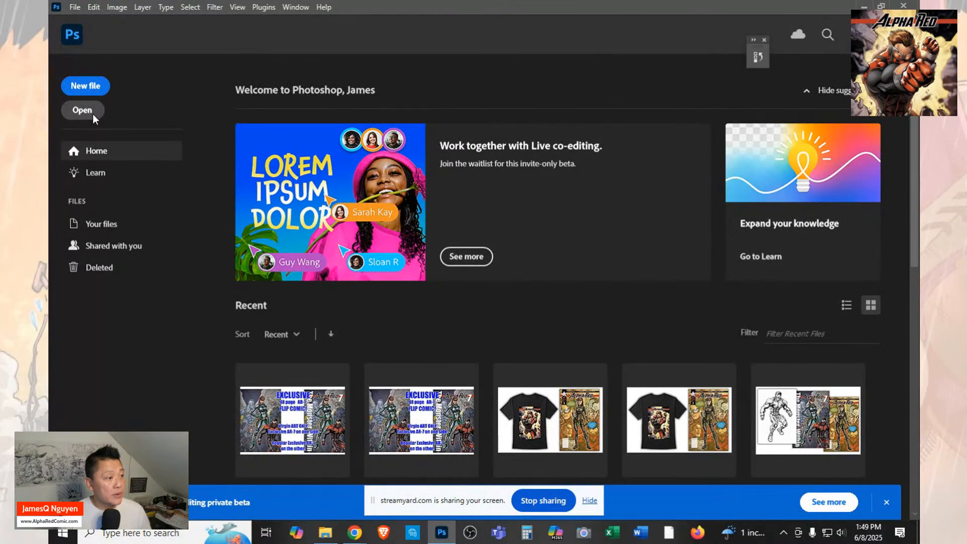
Open "Alpha Red 7 Exclusive Flip Comic" from the Launch folder.
click(93, 114)
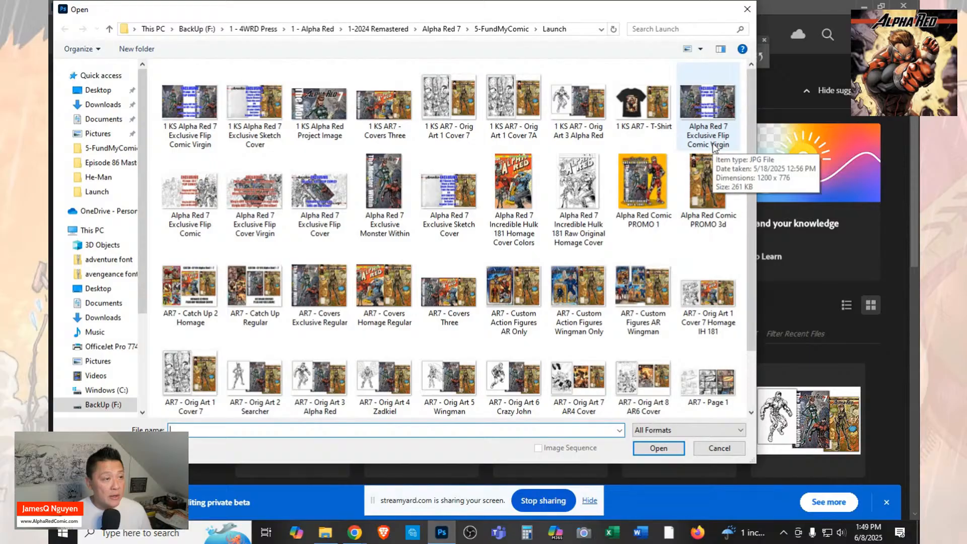
click(198, 233)
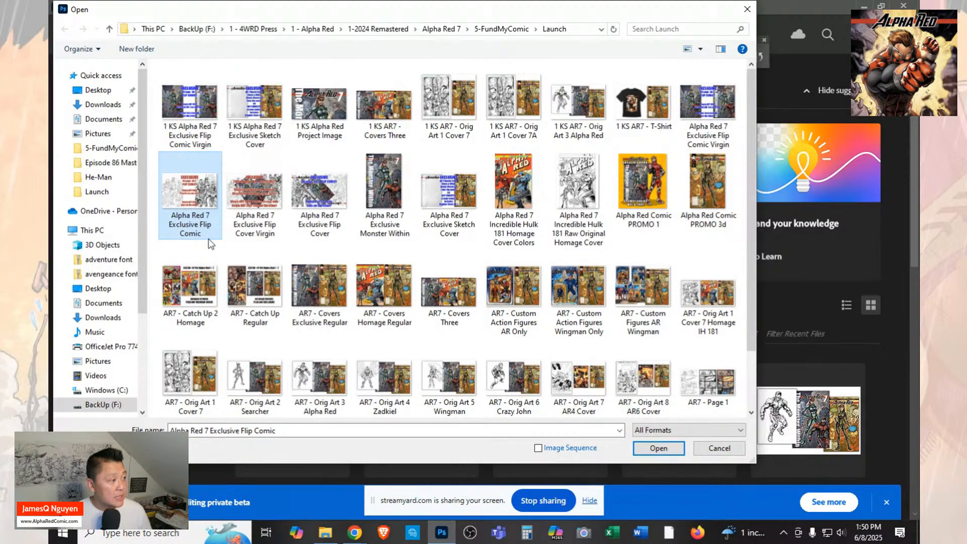
click(180, 231)
click(187, 194)
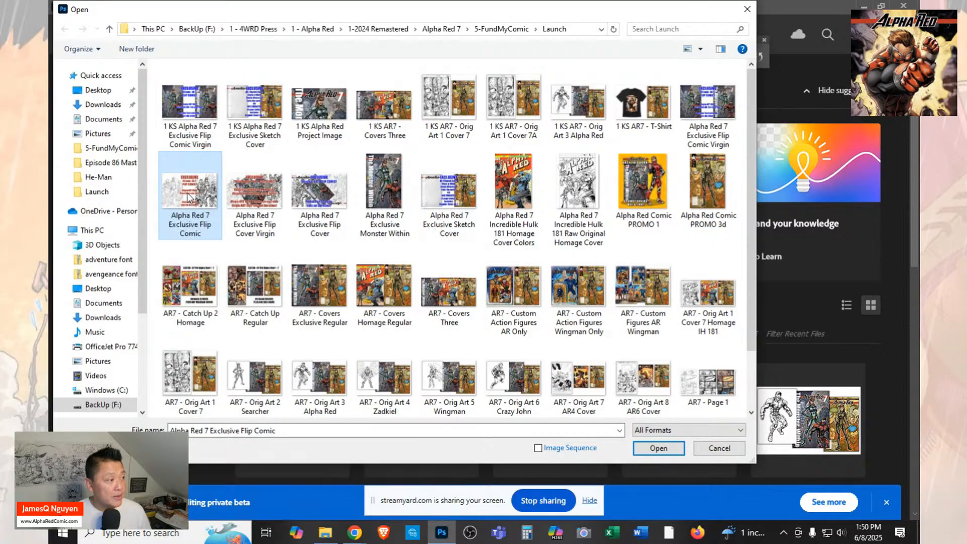
click(666, 445)
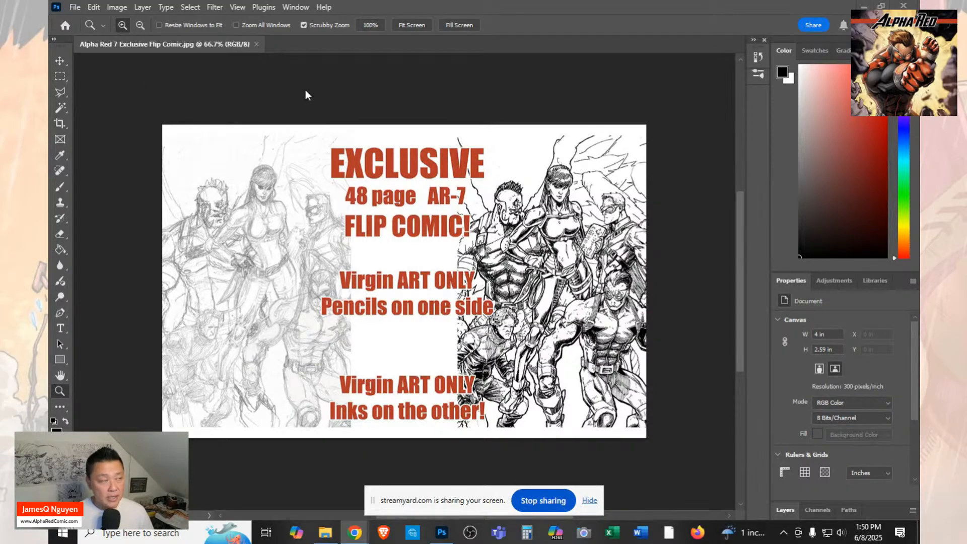
key(alt+Tab)
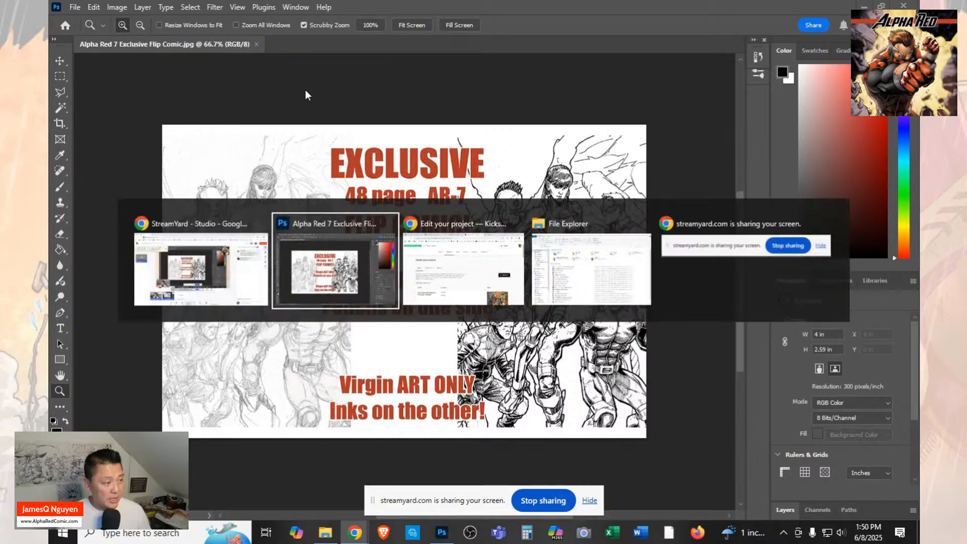
key(alt+Tab)
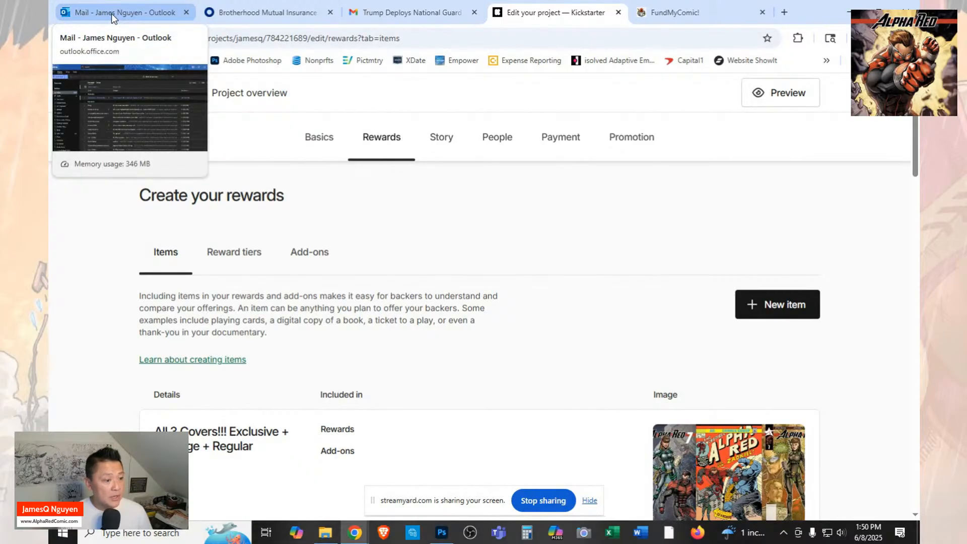
scroll(689, 267, down, 4)
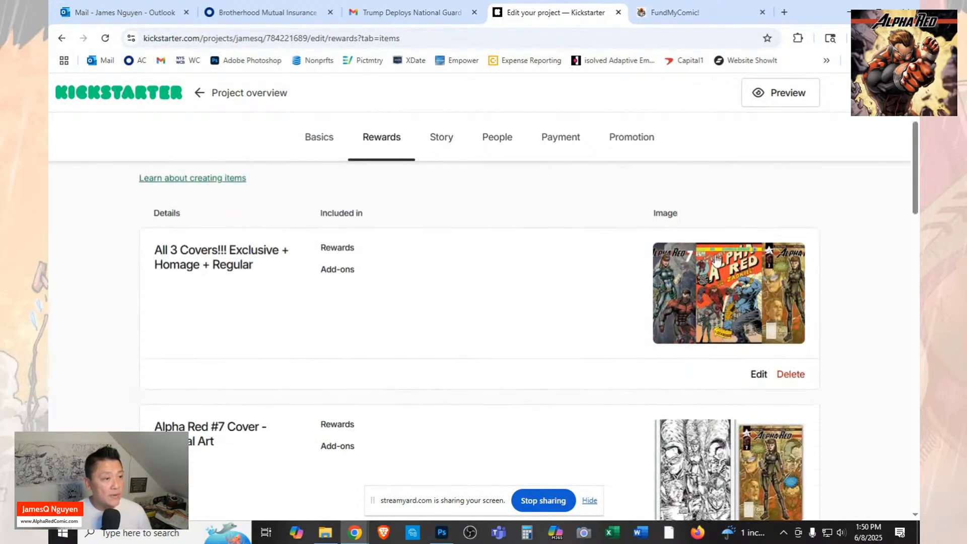
scroll(717, 259, up, 3)
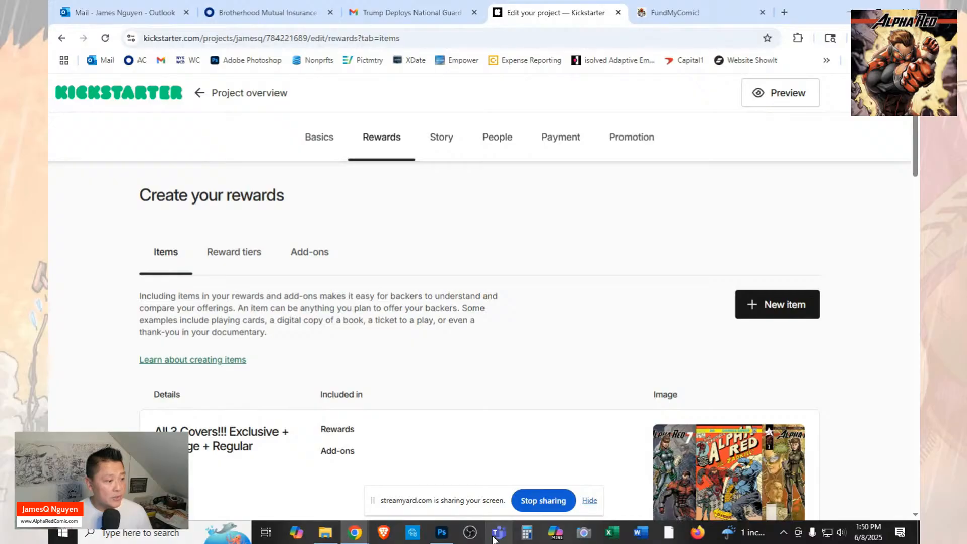
Switch to Photoshop and resize the exclusive flip comic image to 348 pixels wide, keeping its proportions.
click(441, 533)
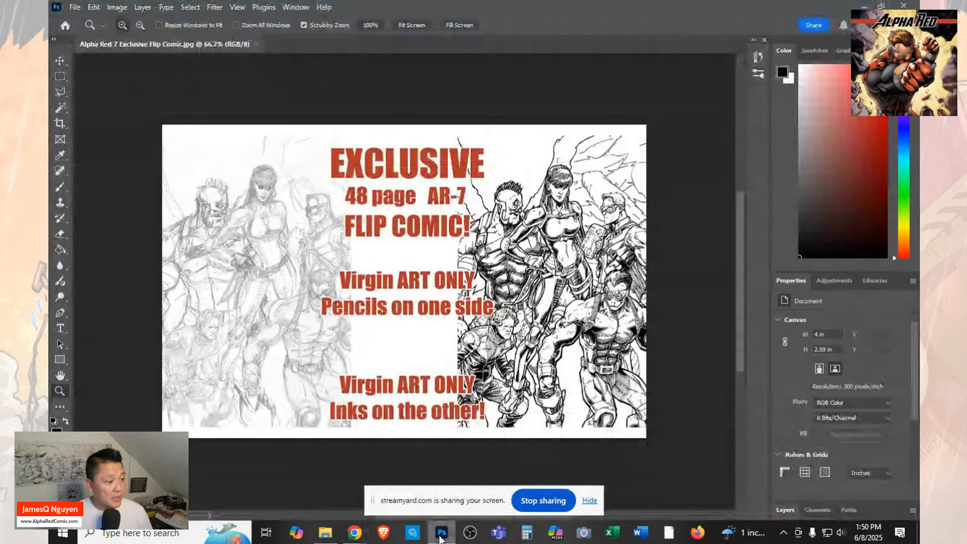
click(120, 8)
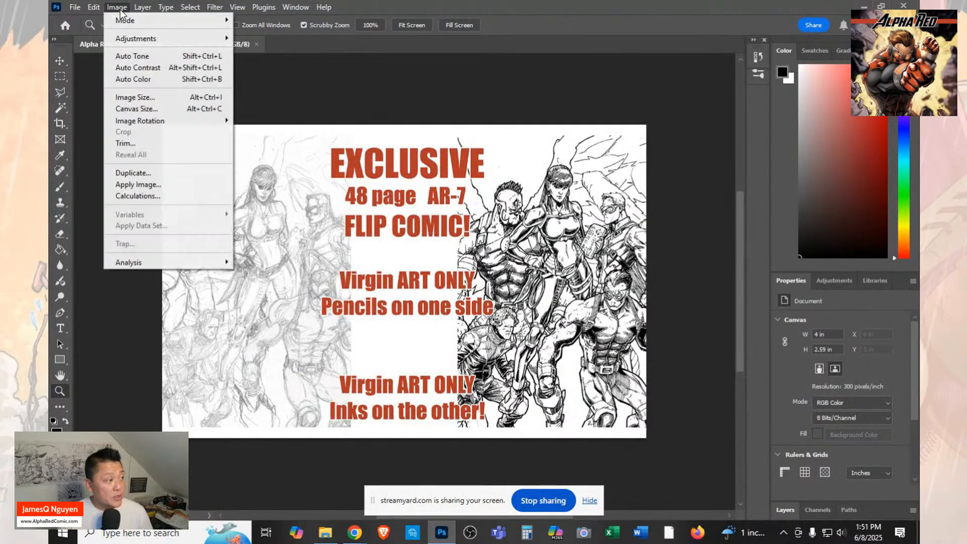
click(134, 97)
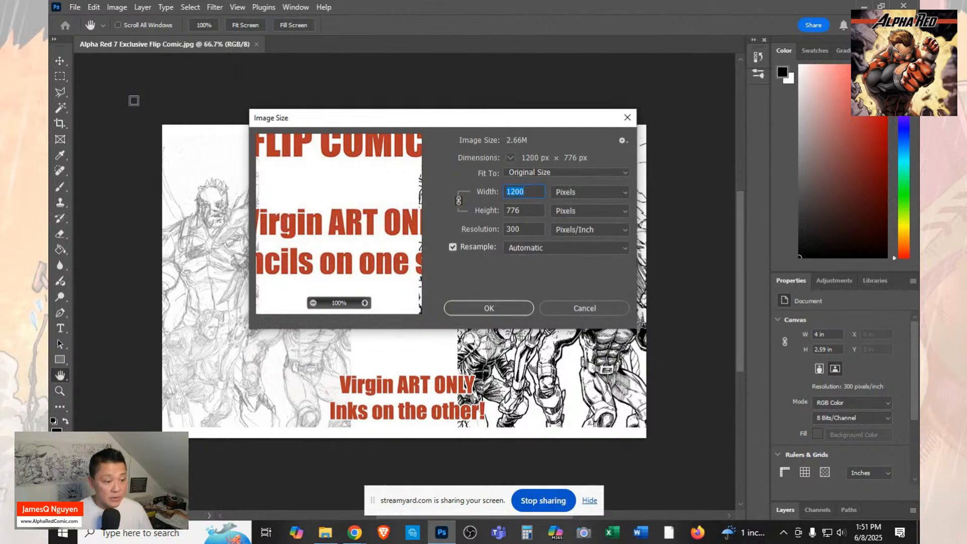
text(348)
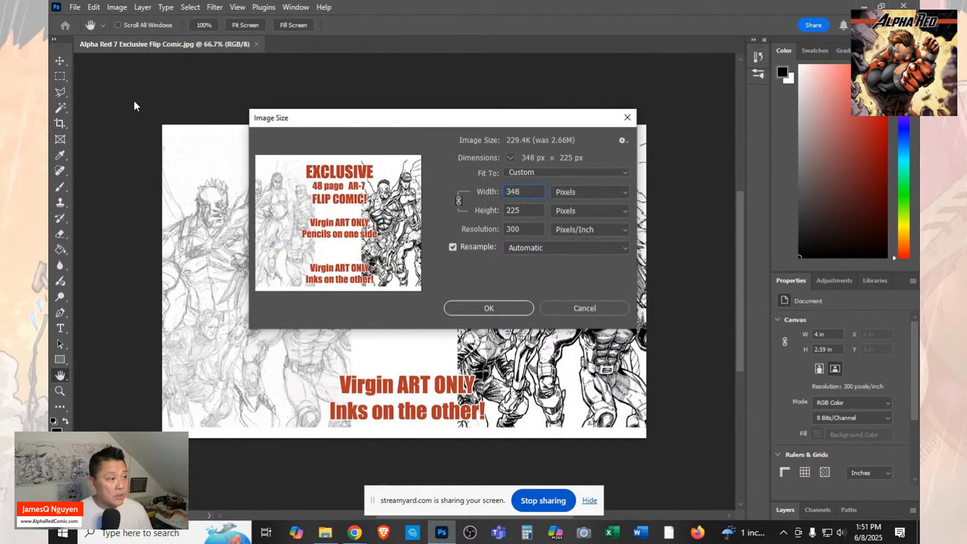
key(Return)
key(z)
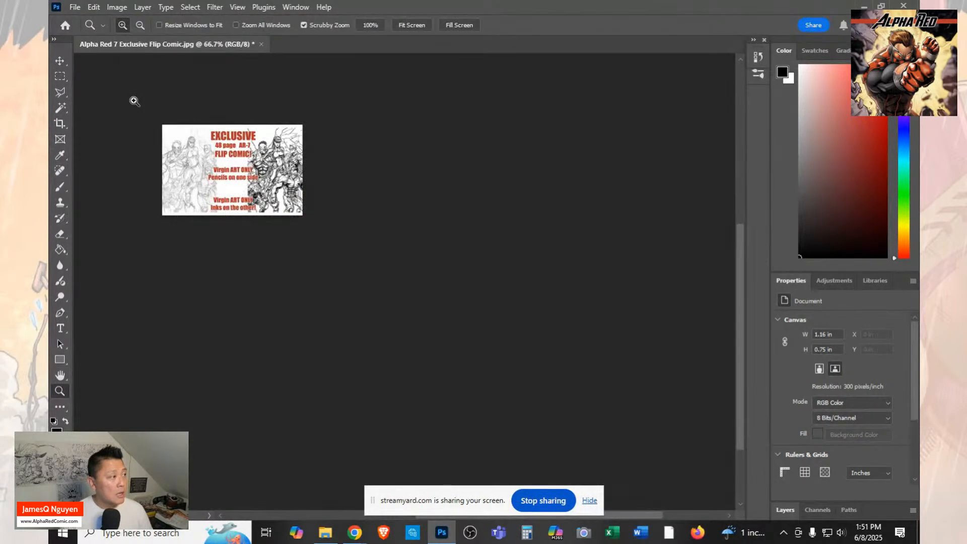
Save the resized image in the Launch folder as the JPEG "1 KS Alpha Red 7 Exclusive Flip Comic" at quality 5.
click(74, 7)
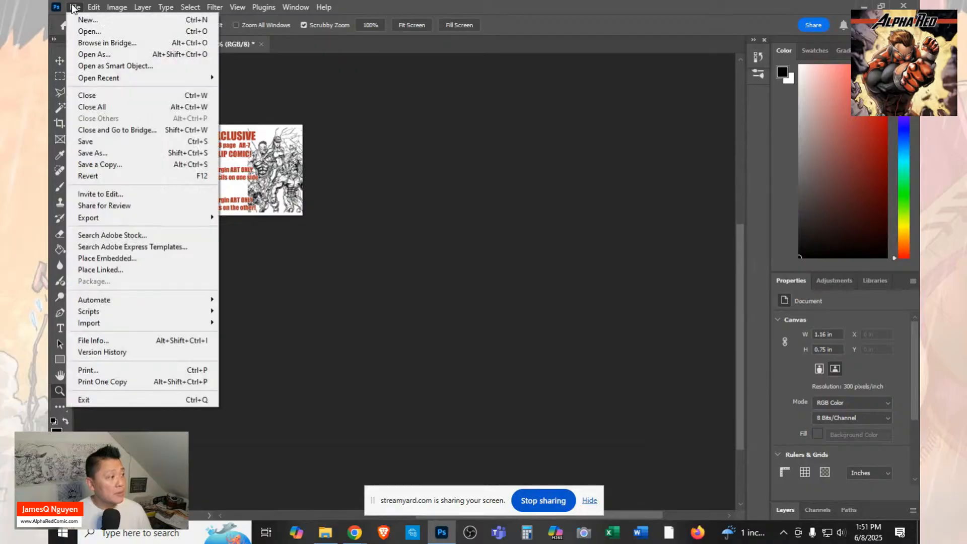
click(100, 152)
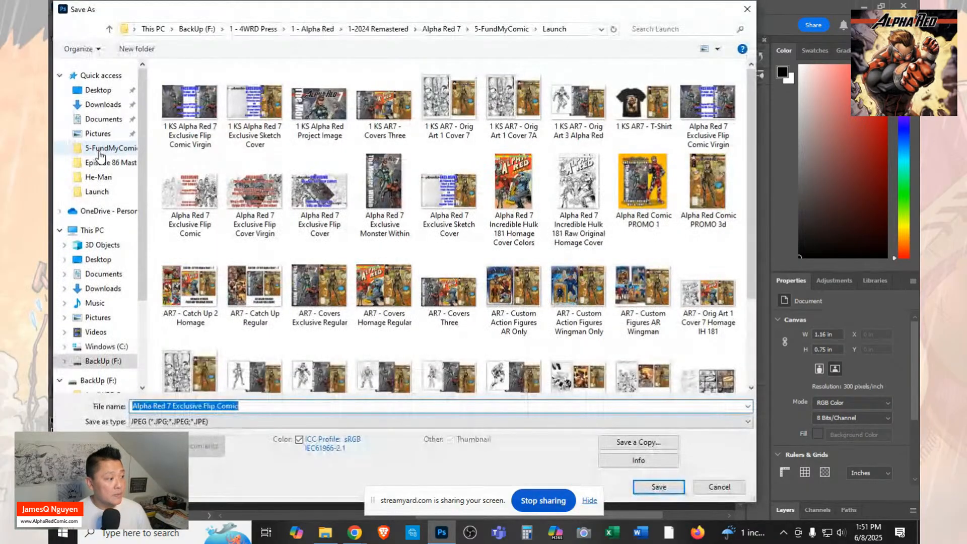
key(Home)
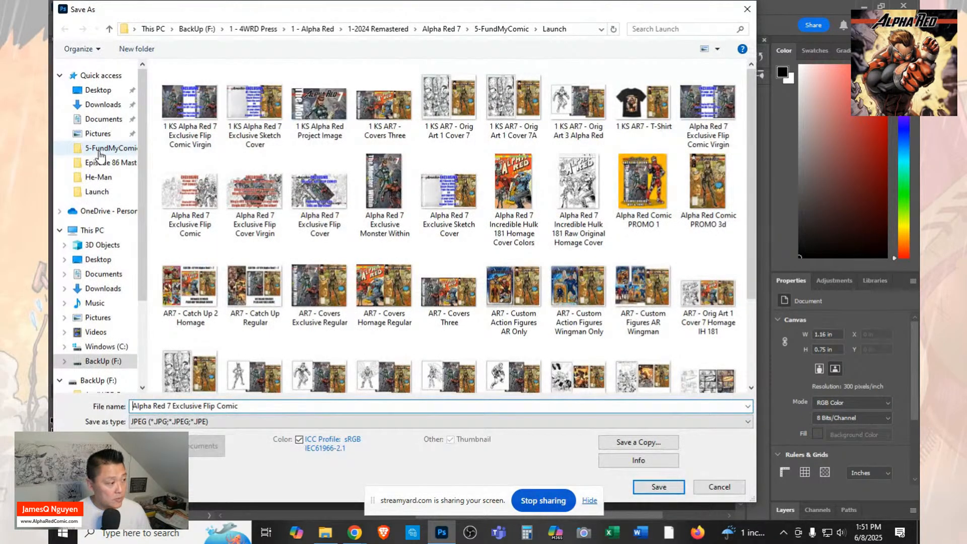
text(1 KS)
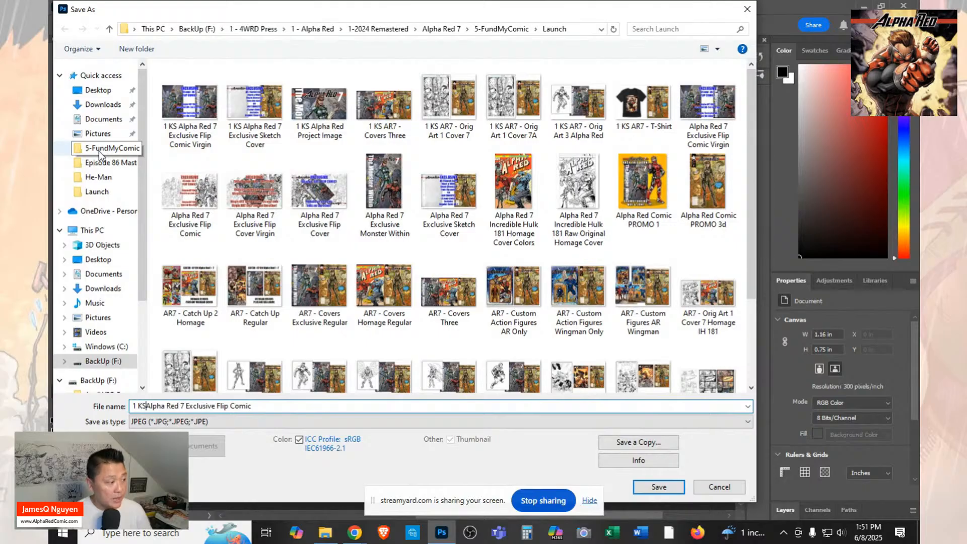
click(670, 490)
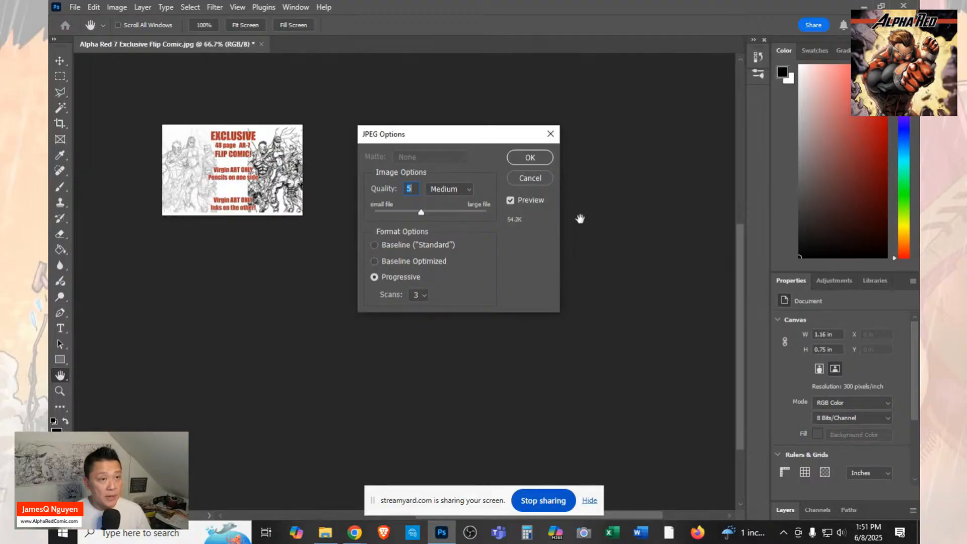
click(525, 158)
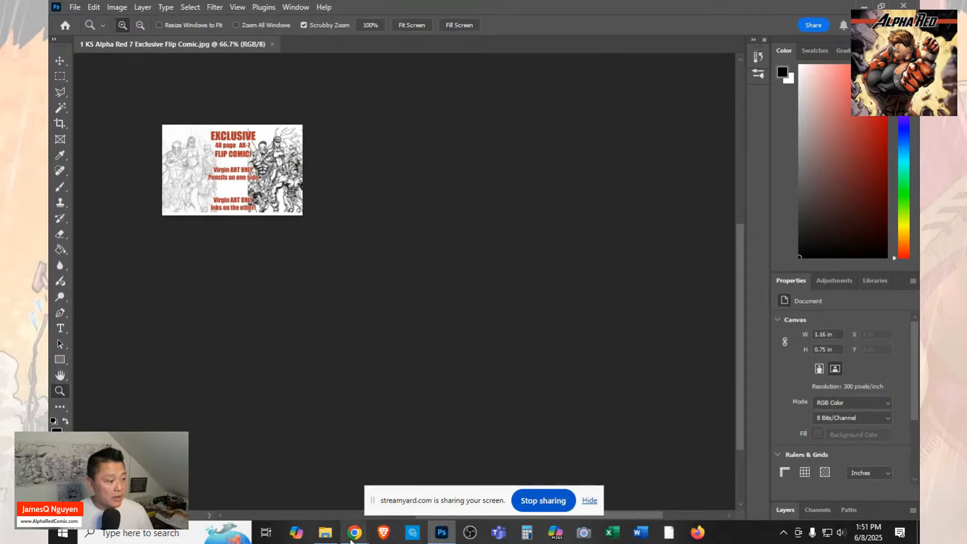
Switch to Kickstarter and create a new reward item titled "Exclusive Alpha Red 7 Color Flip version".
mouse_move(353, 535)
click(234, 493)
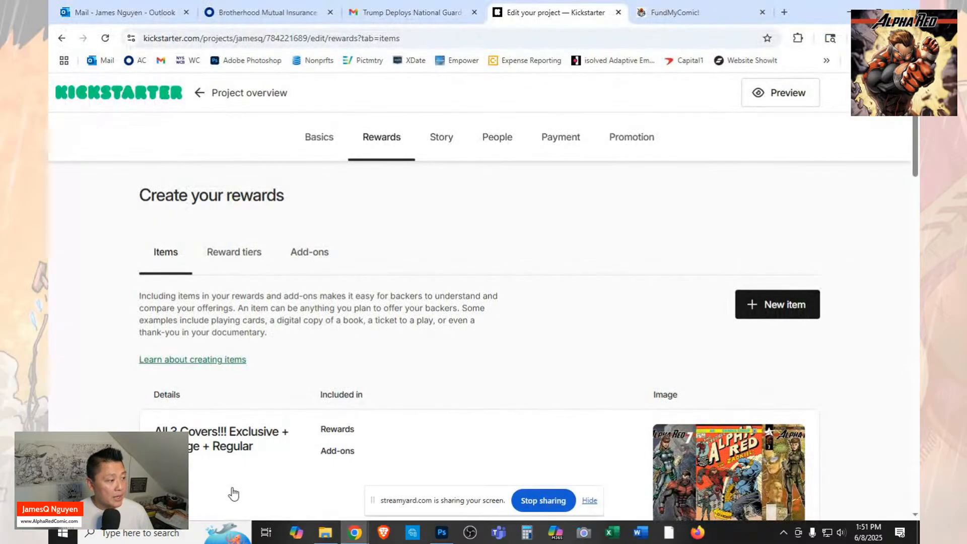
click(763, 304)
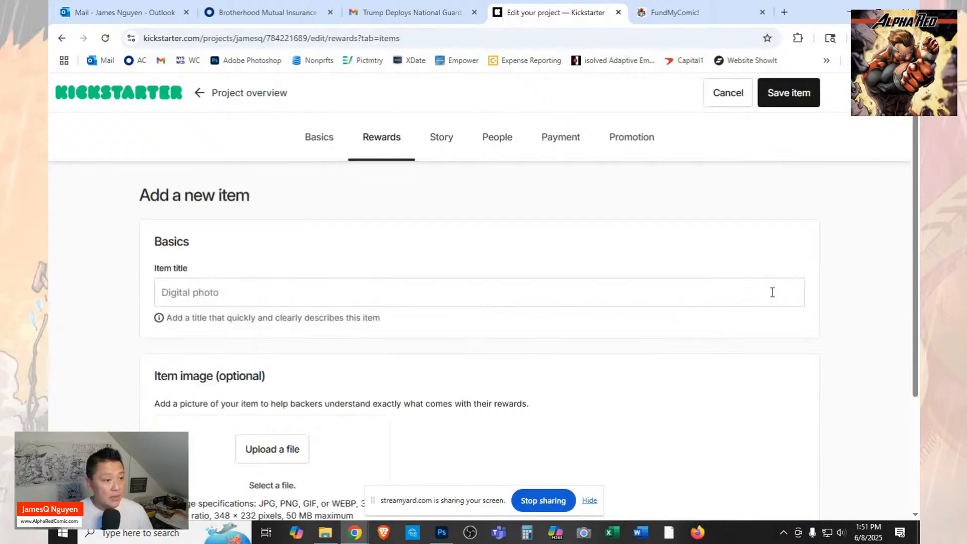
click(772, 293)
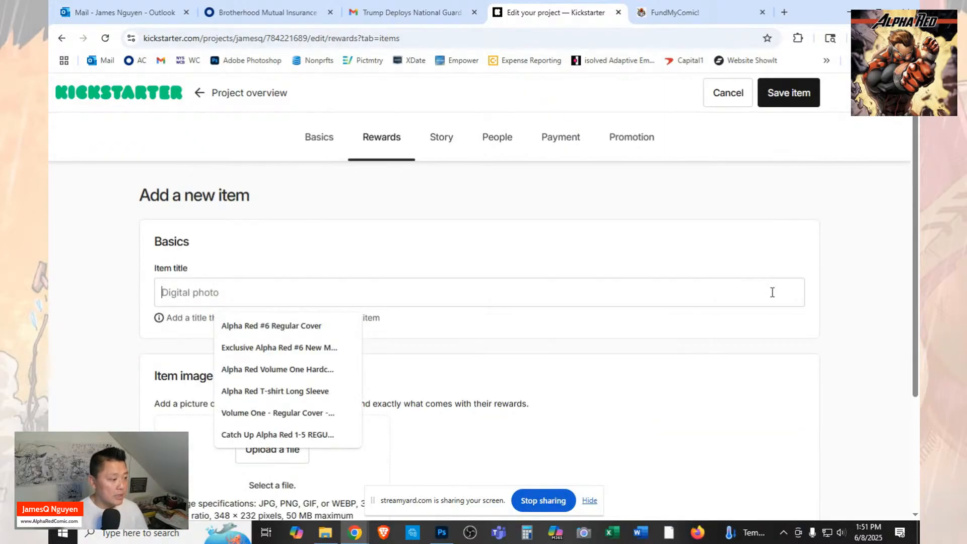
text(Ex)
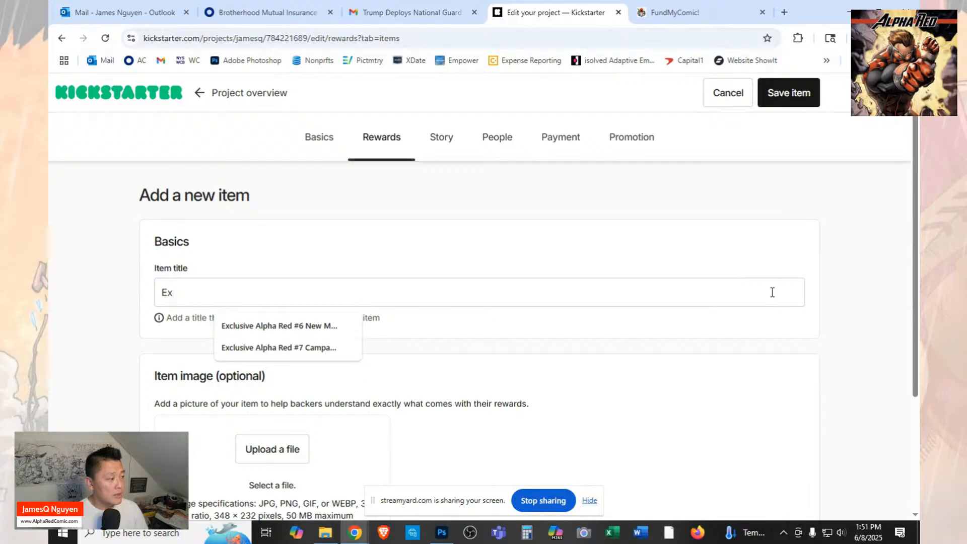
text(cl)
key(BackSpace)
text(lusive)
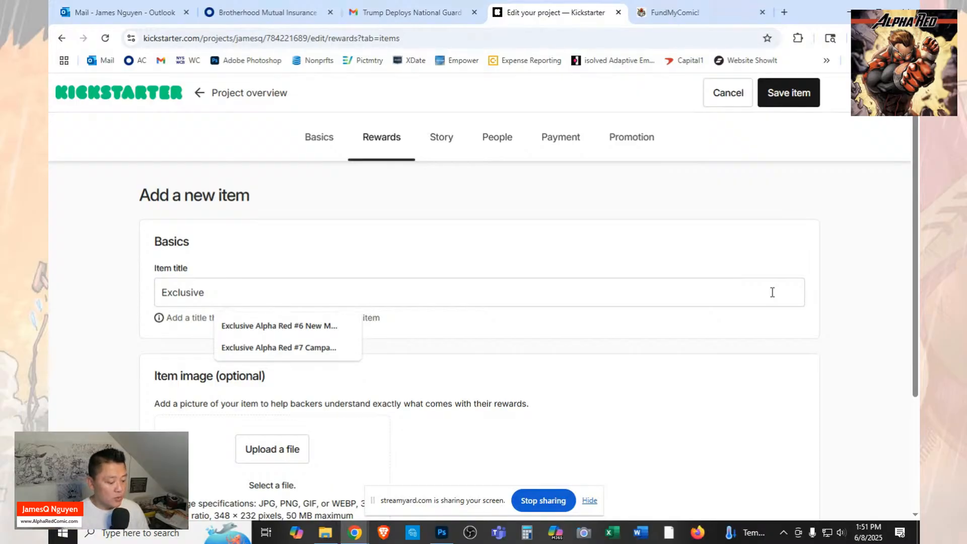
text(Alpha)
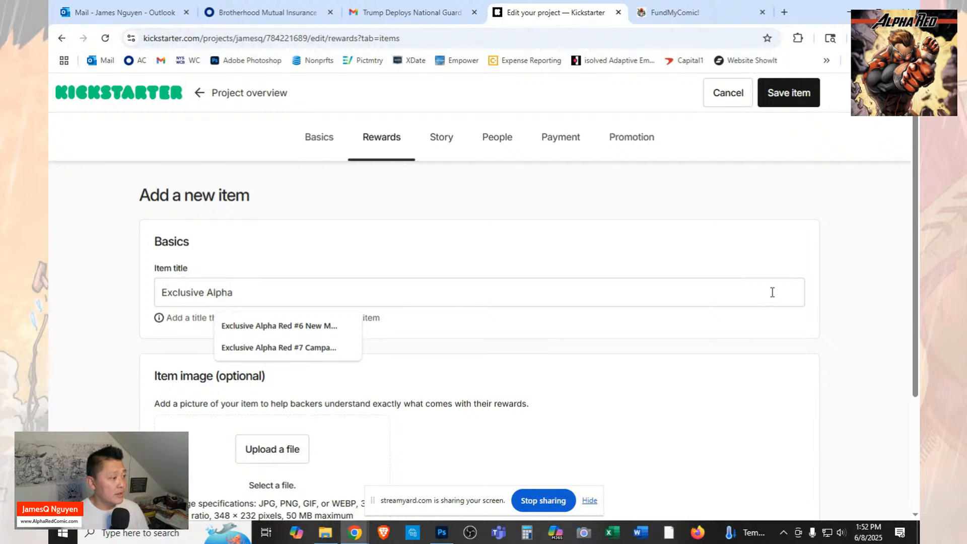
text( Red Fli)
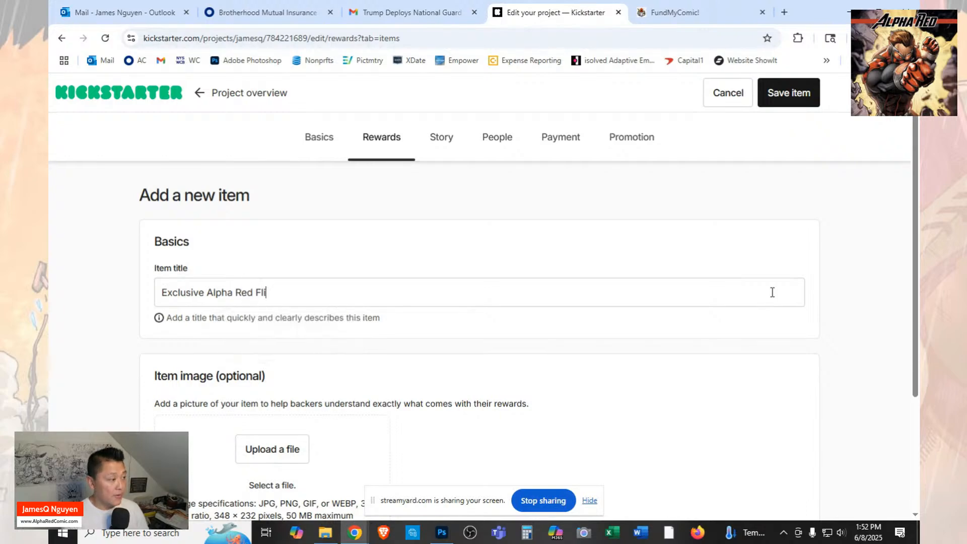
text(p)
key(BackSpace)
key(BackSpace)
key(BackSpace)
key(BackSpace)
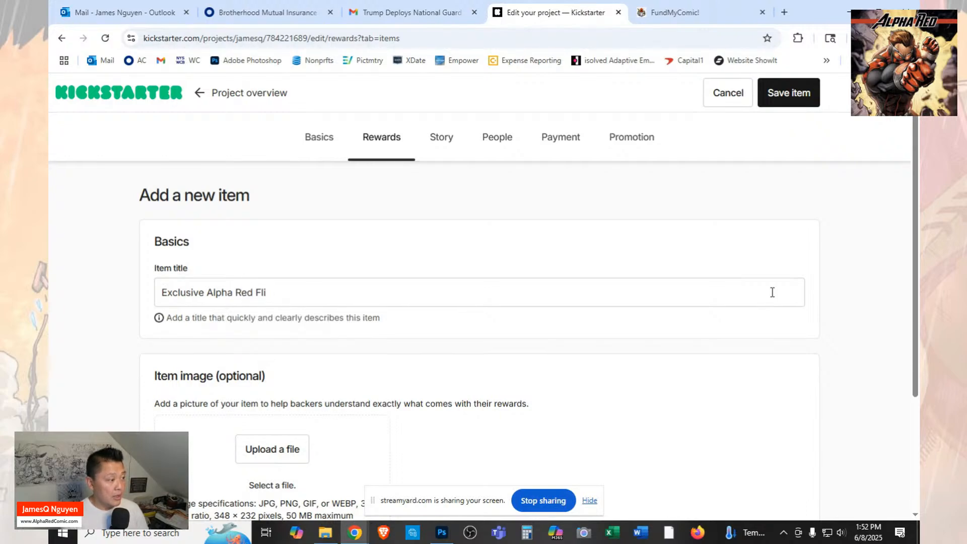
text(C)
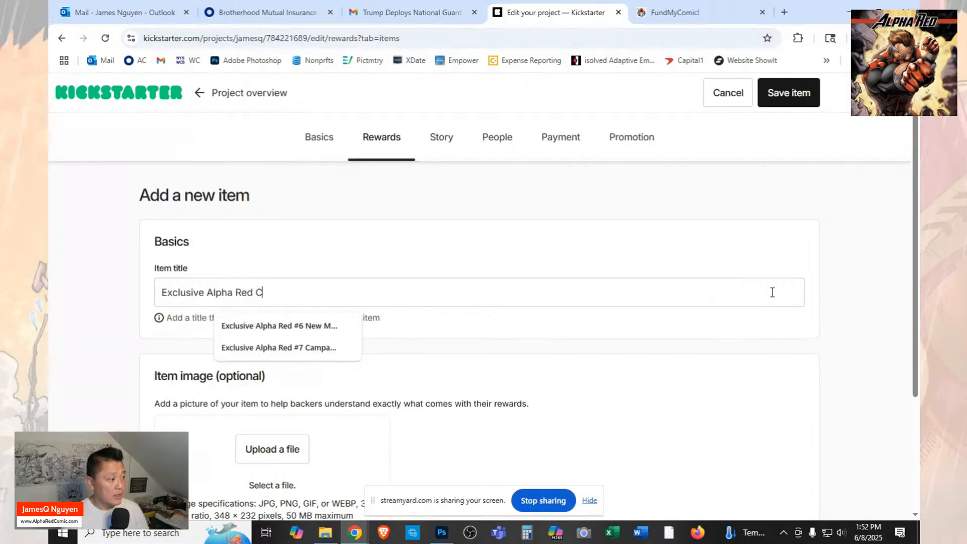
text(olor Fl)
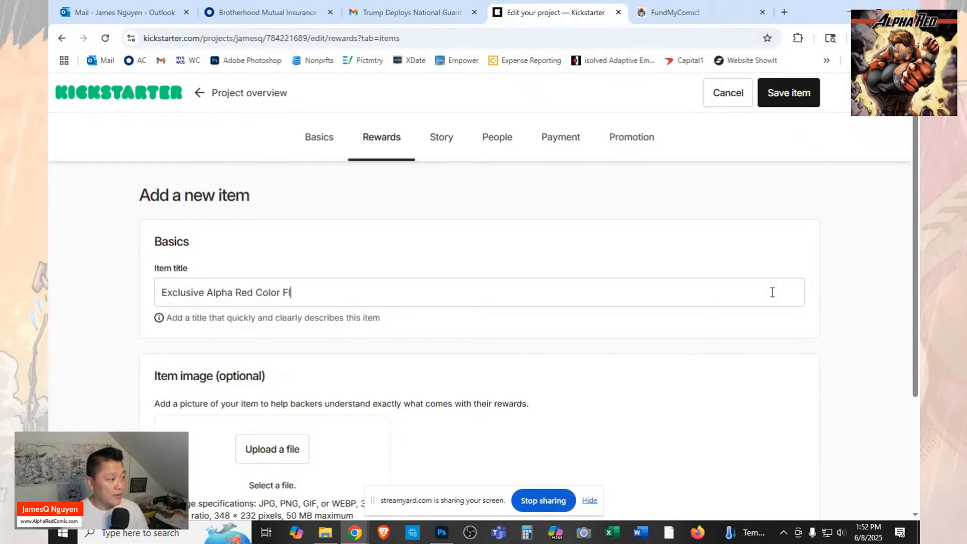
key(BackSpace)
key(BackSpace)
key(BackSpace)
key(BackSpace)
key(BackSpace)
key(BackSpace)
text(7)
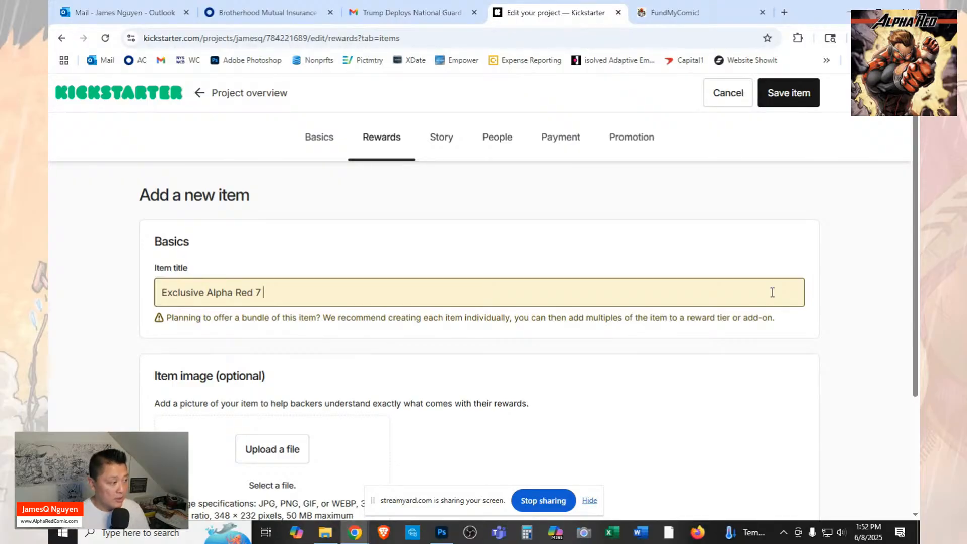
text(Col)
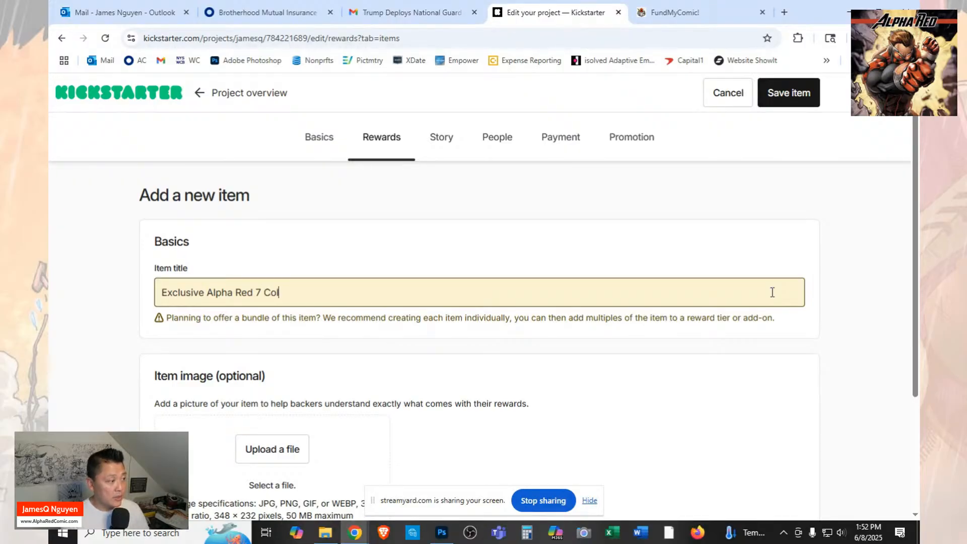
text(or Flip )
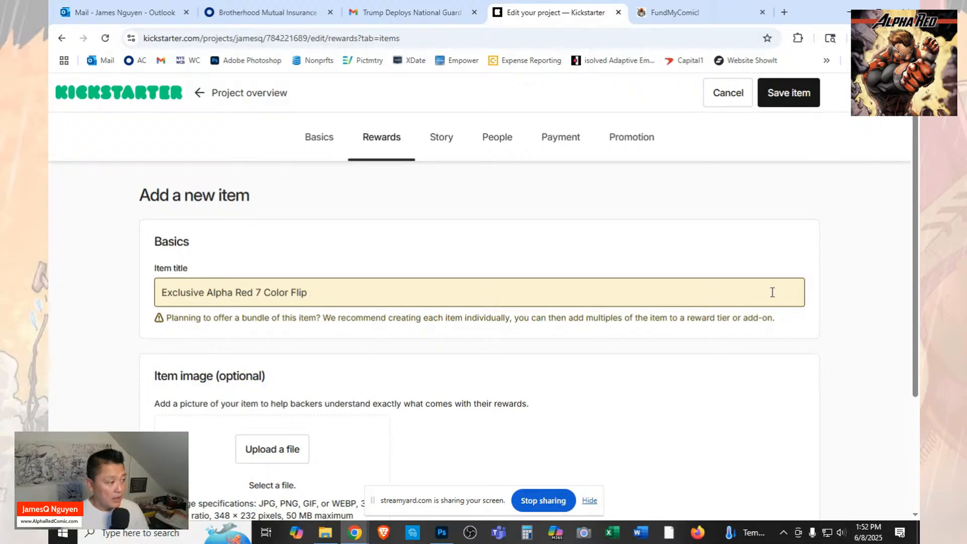
text(version)
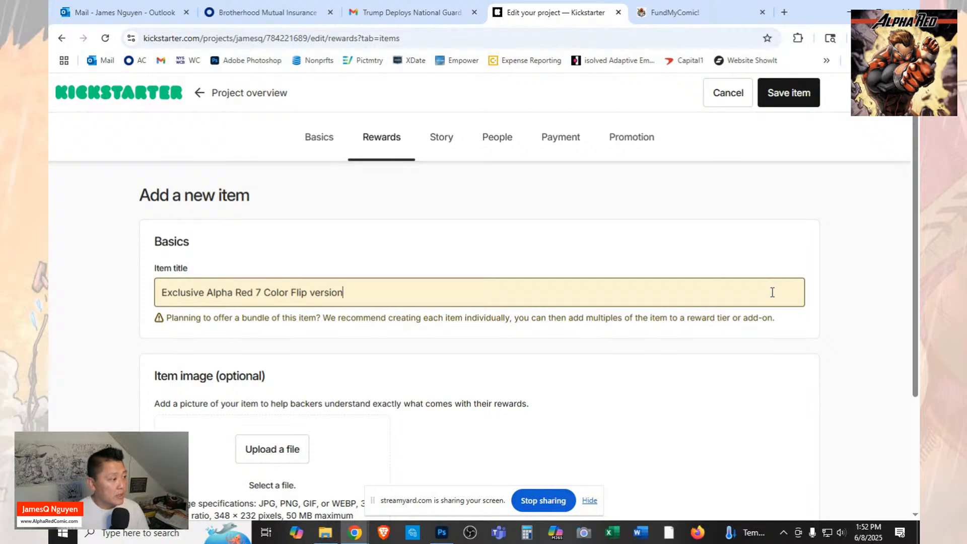
Upload "1 KS Alpha Red 7 Exclusive Flip Comic Virgin" from the Launch folder as the item's image.
click(252, 453)
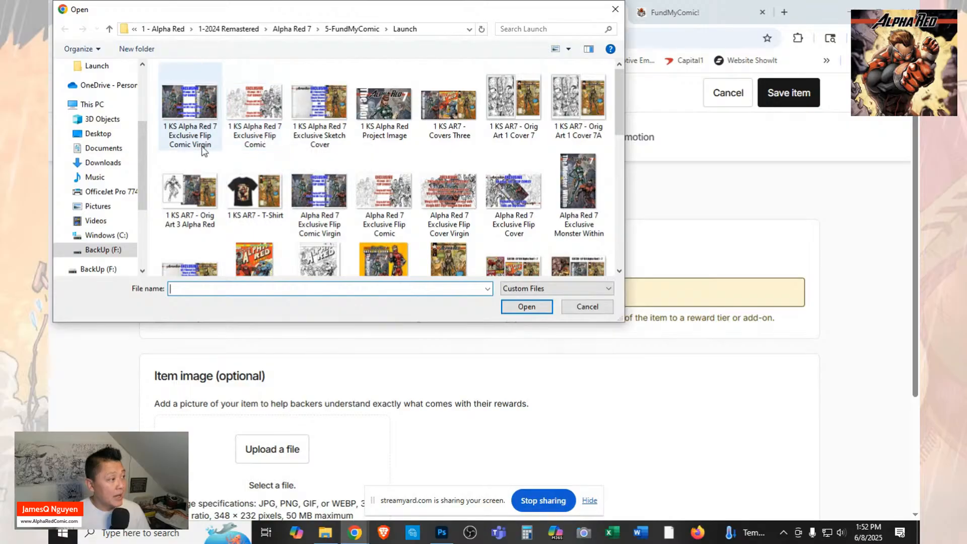
click(203, 150)
click(527, 307)
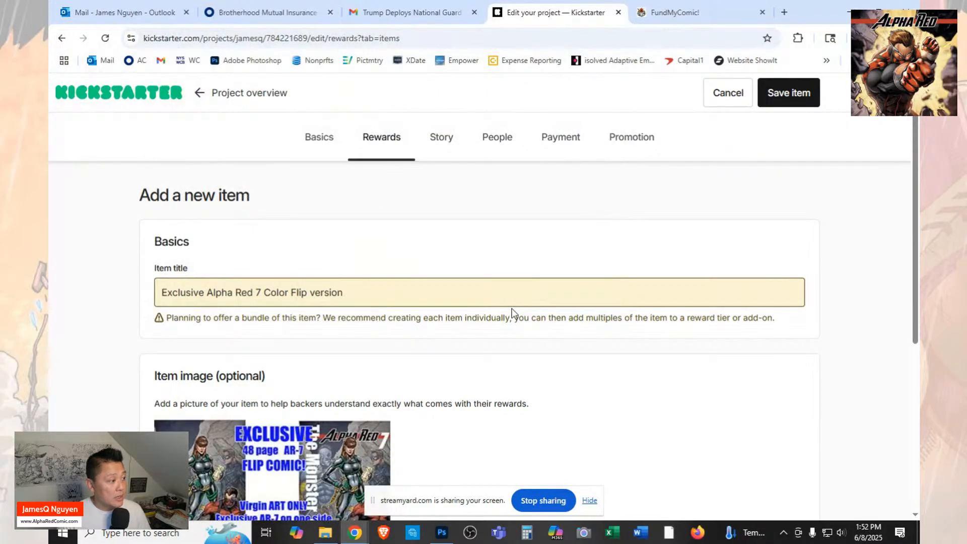
Set the image's alternative text to "AR7 Flip Color" and save the item.
scroll(513, 313, down, 3)
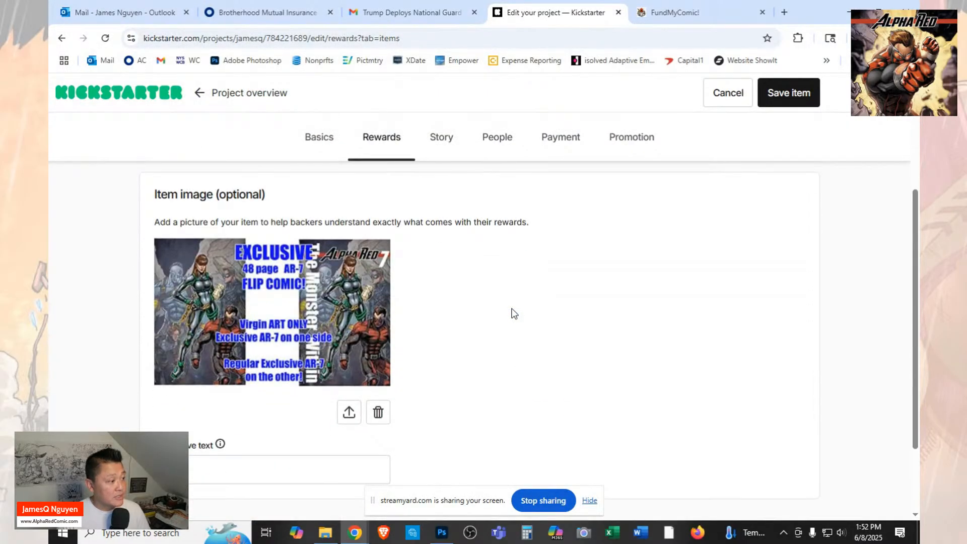
scroll(512, 312, down, 2)
click(328, 358)
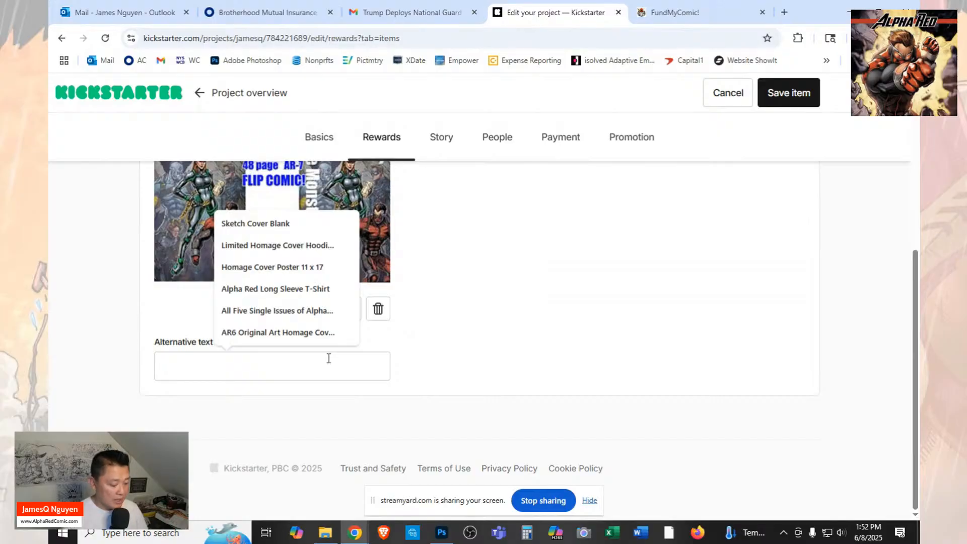
text(AR7 )
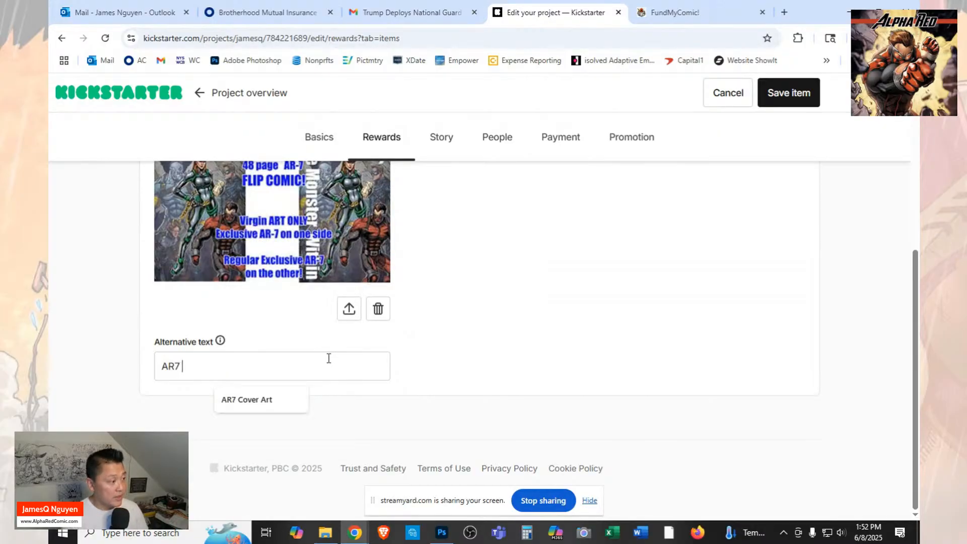
text(F)
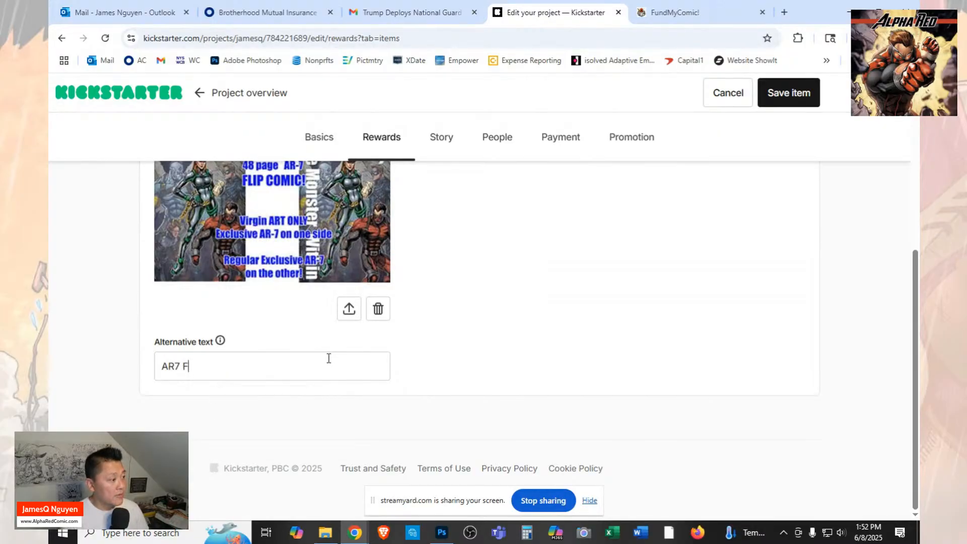
text(lip Cov)
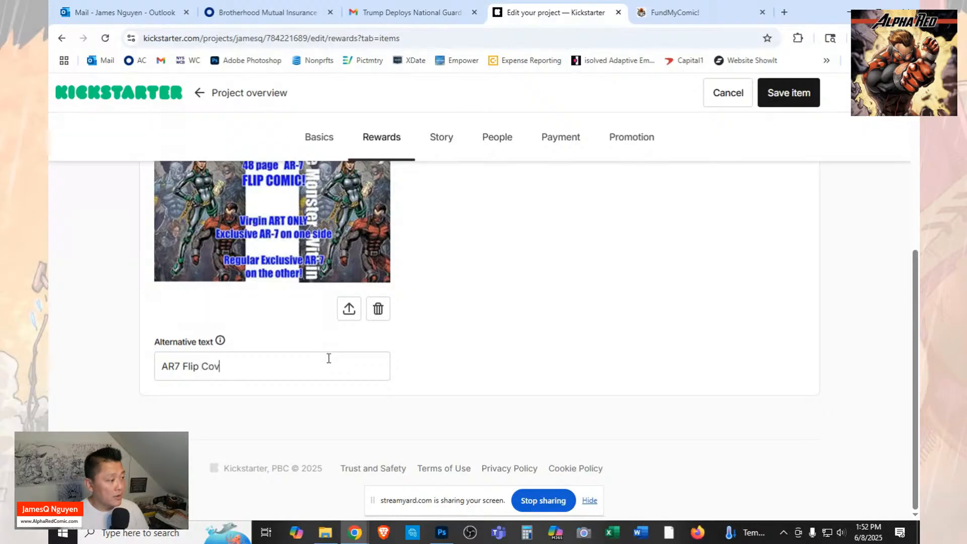
key(BackSpace)
text(lor)
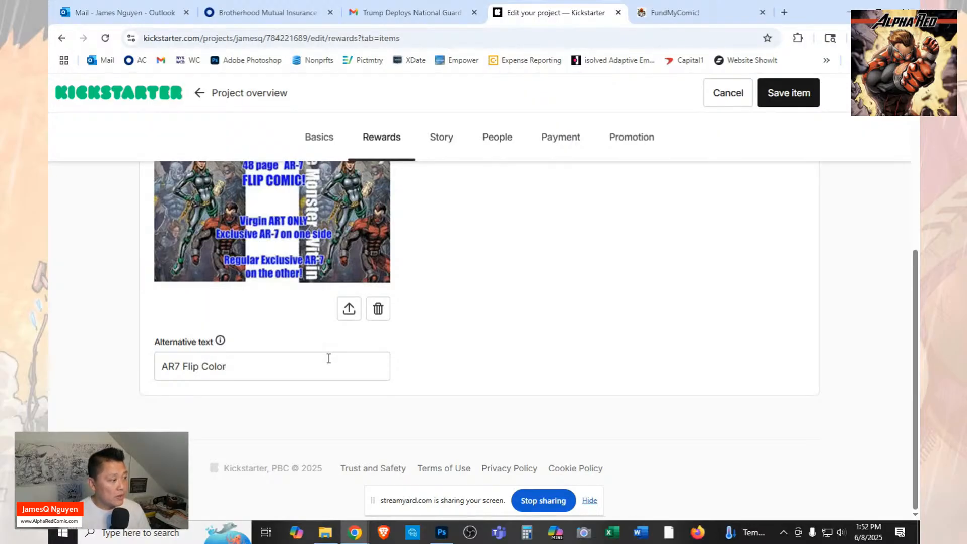
click(806, 96)
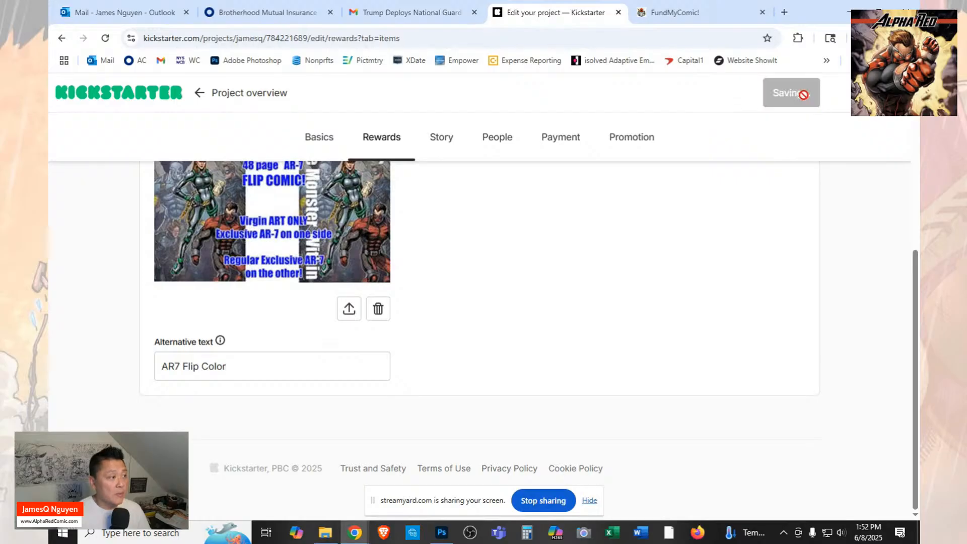
Create another new reward item and title it "Exclusive Alpha Red 7 B&W Flip Book".
click(790, 310)
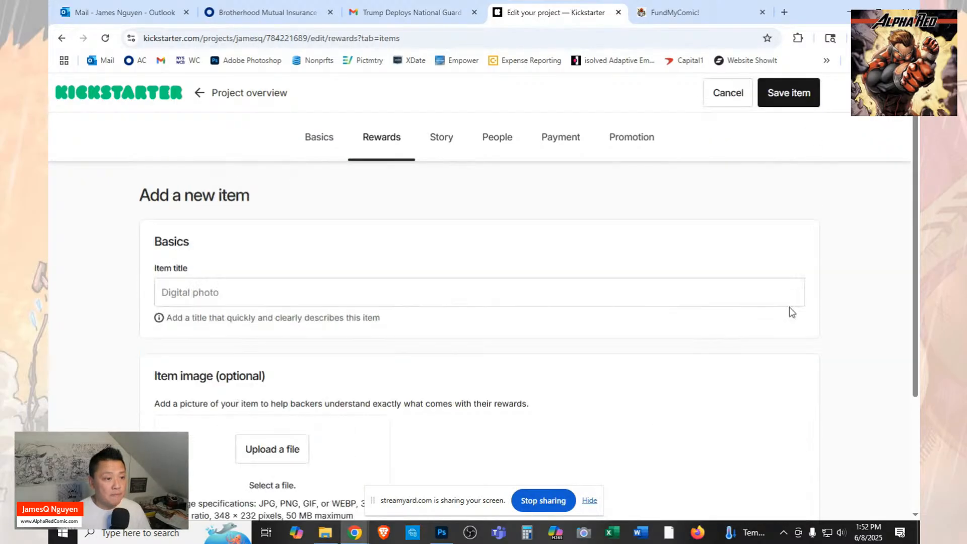
click(608, 295)
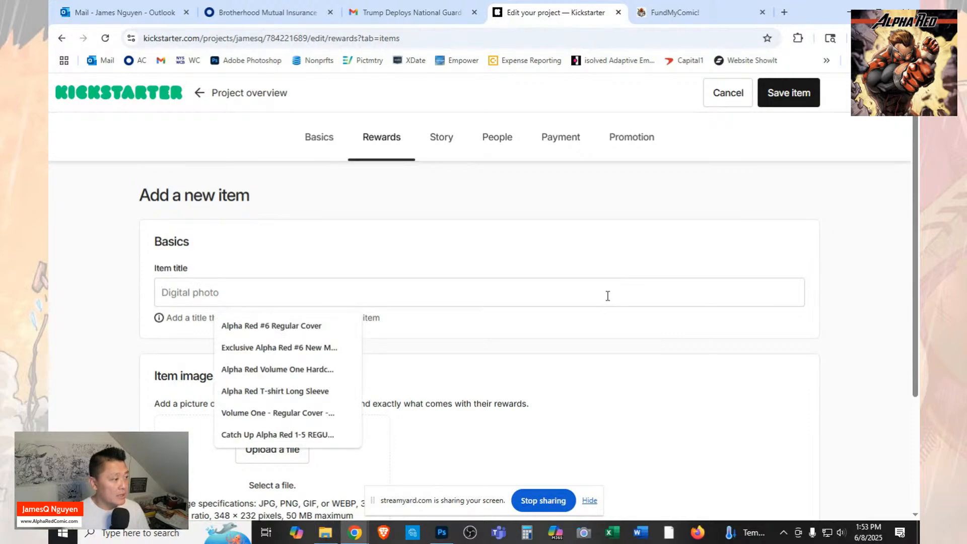
text(Alp)
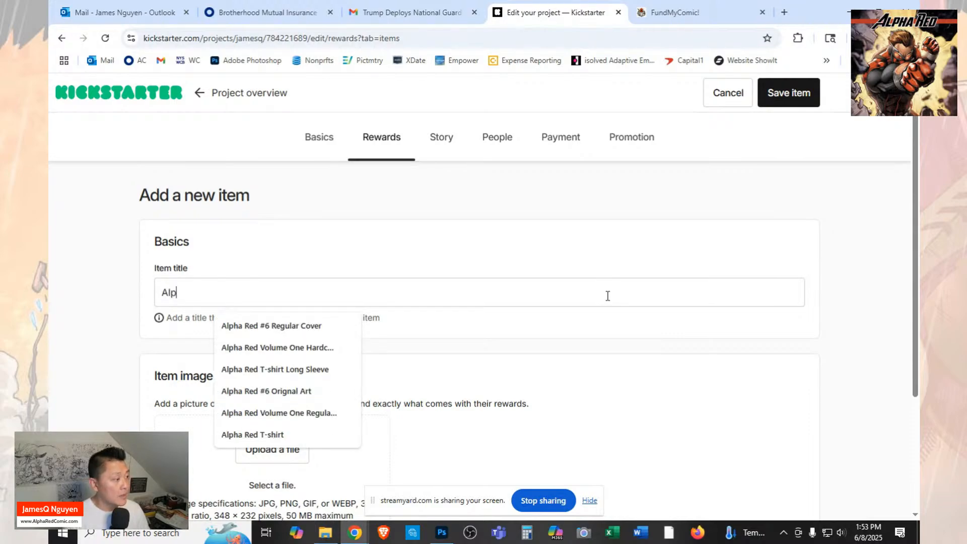
key(BackSpace)
key(BackSpace)
key(BackSpace)
text(Exl)
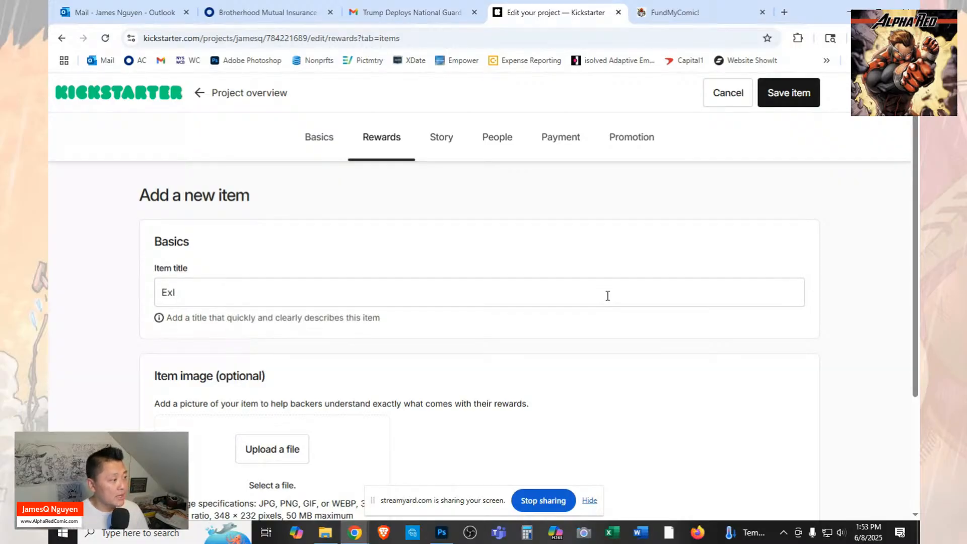
key(BackSpace)
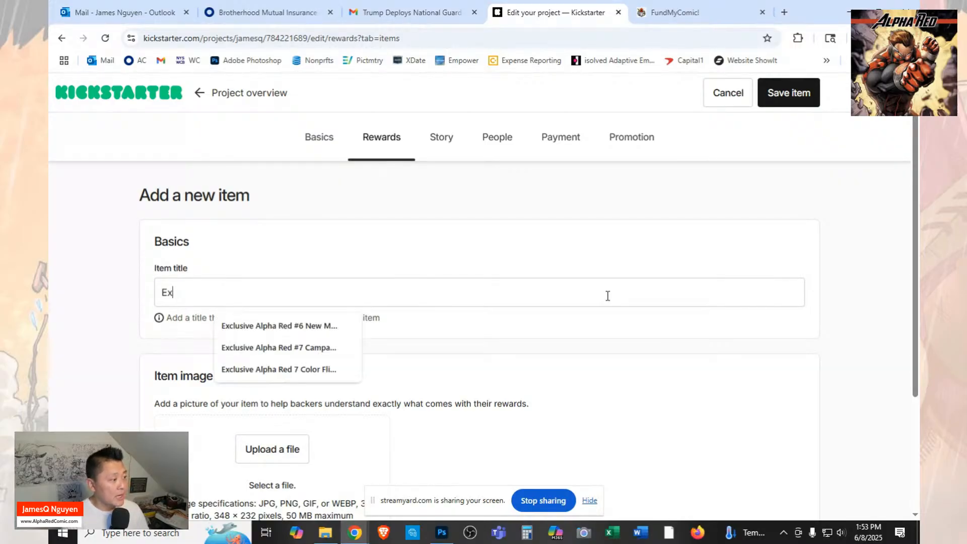
text(clusive Alpha )
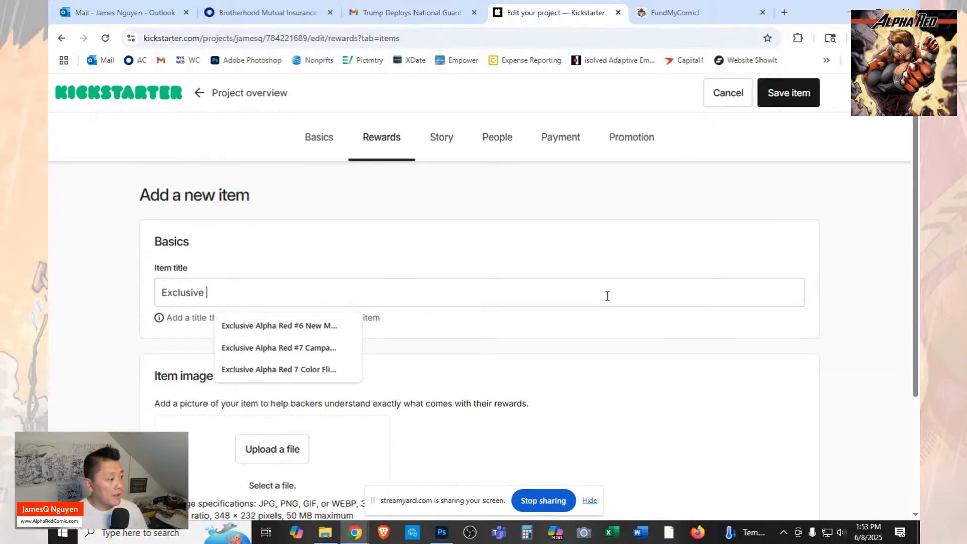
text(Re)
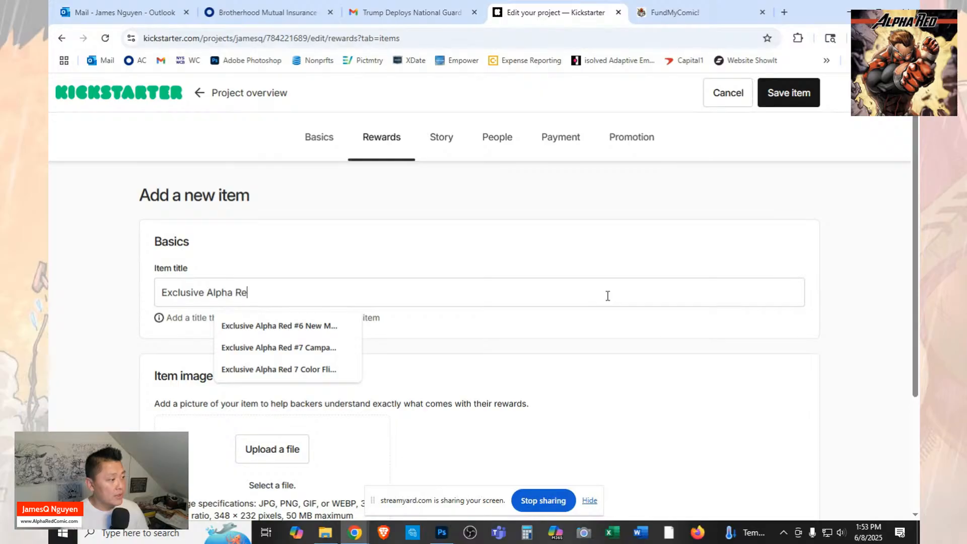
text(d 7)
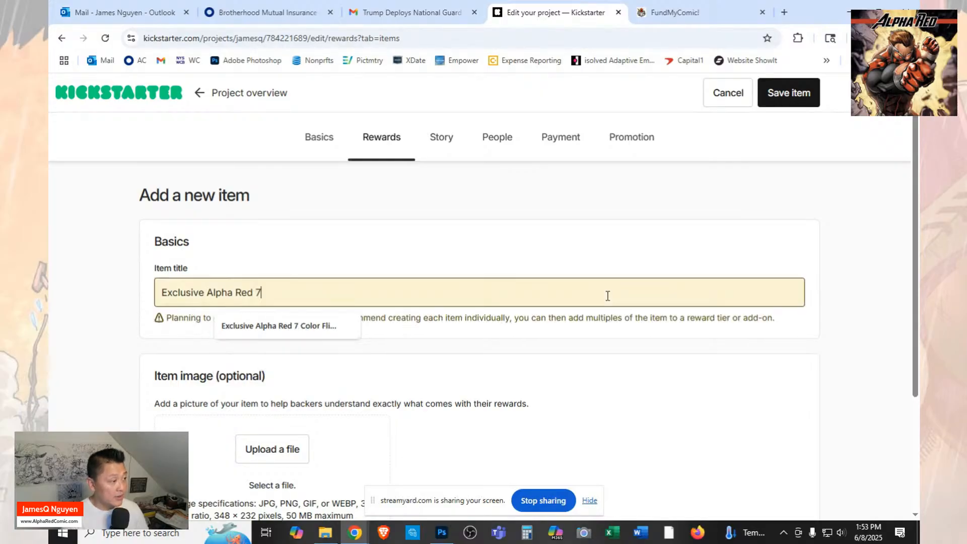
text(B)
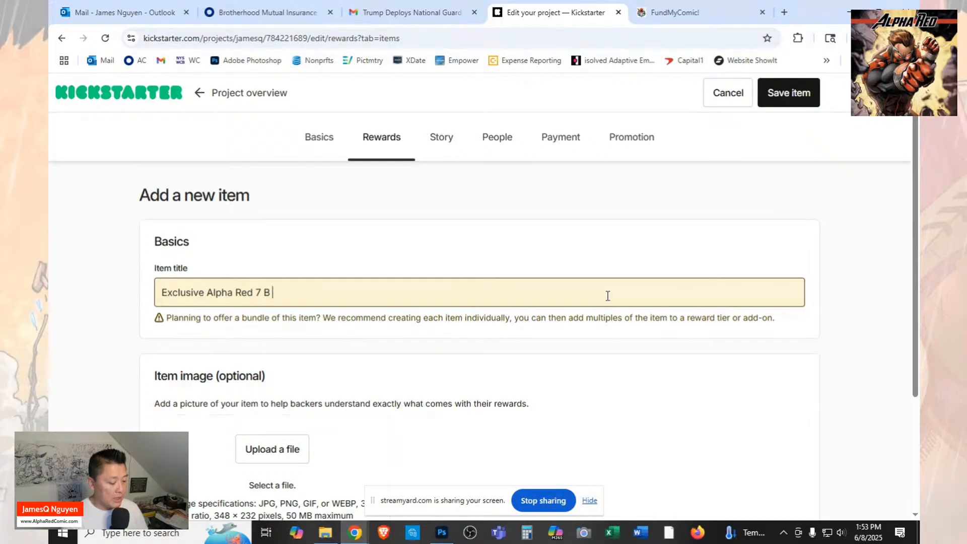
text( &)
key(BackSpace)
text(&W F)
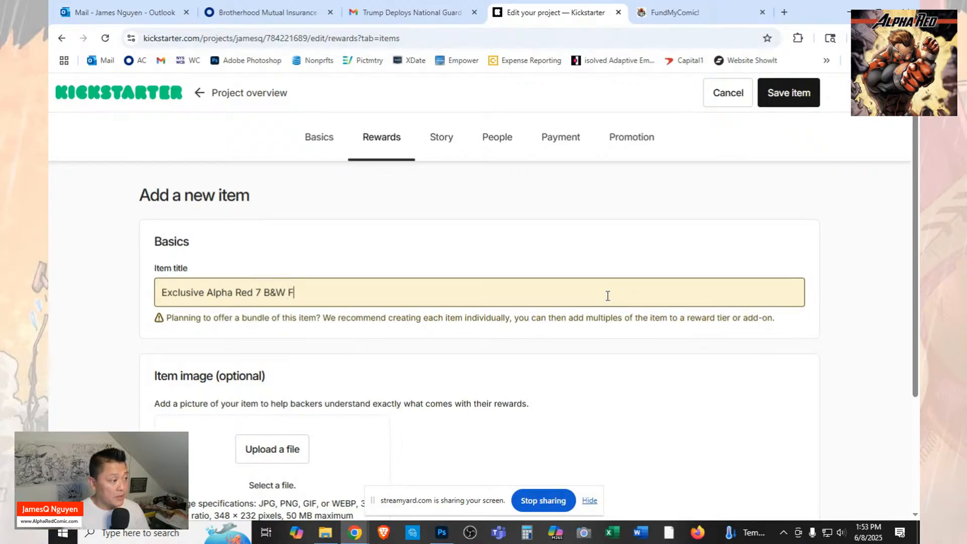
text(lip B)
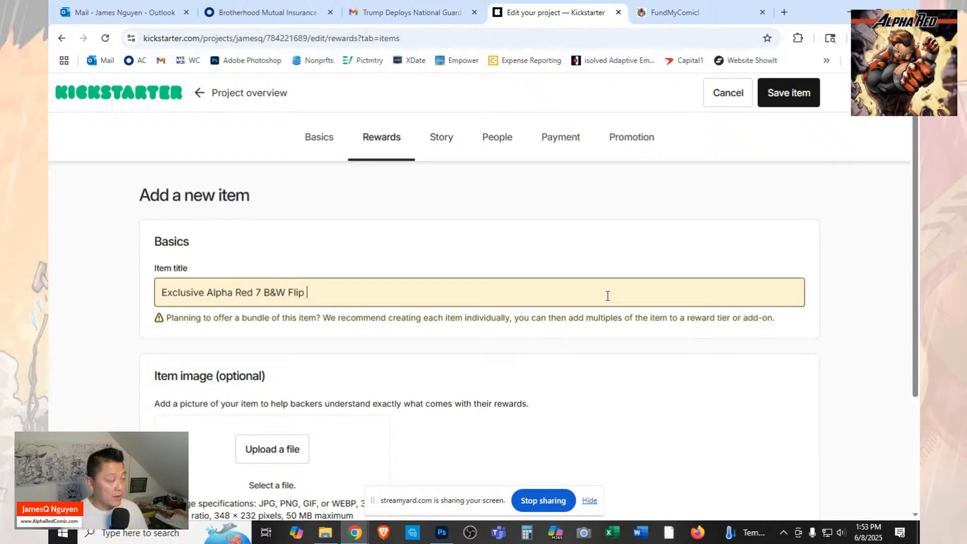
key(BackSpace)
text(Book)
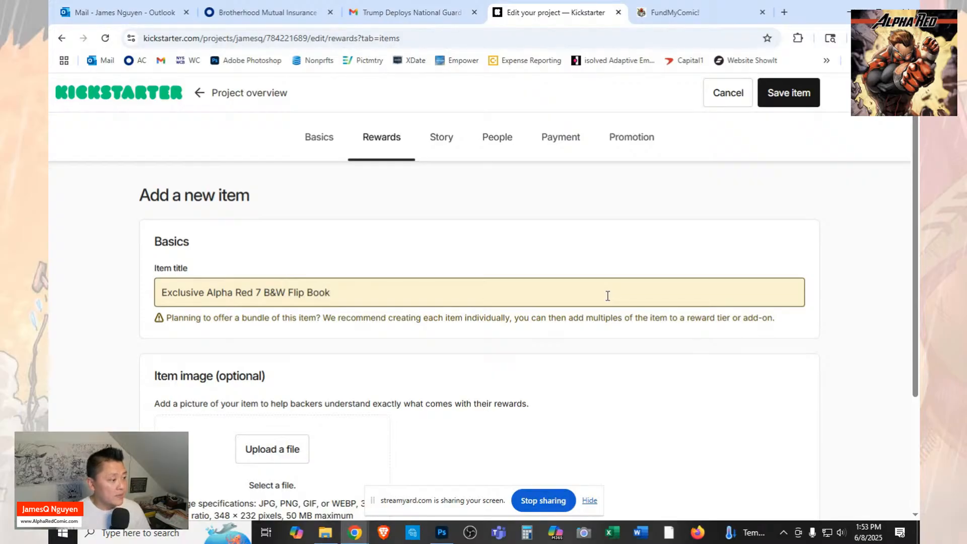
Upload "1 KS Alpha Red 7 Exclusive Flip Comic" from the Launch folder as the item's image.
click(271, 448)
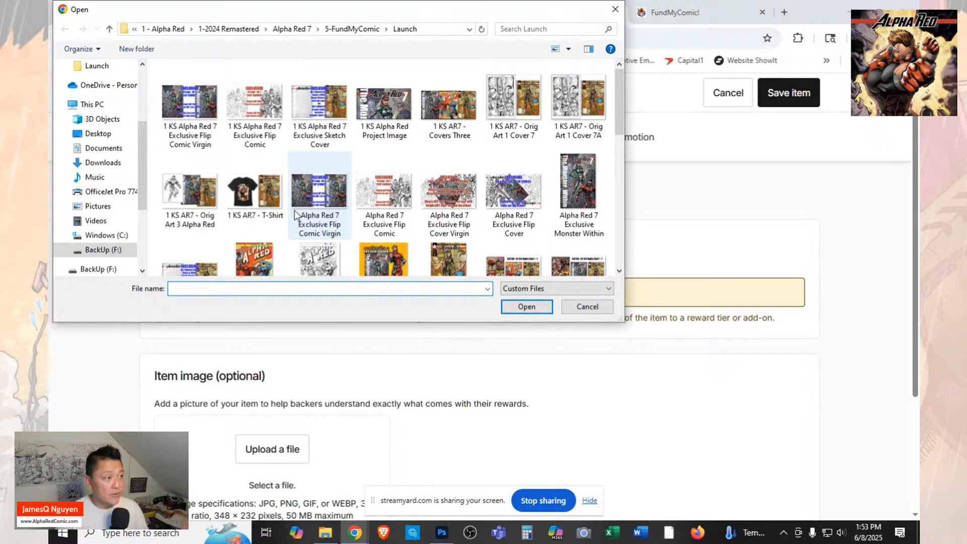
click(262, 134)
click(525, 306)
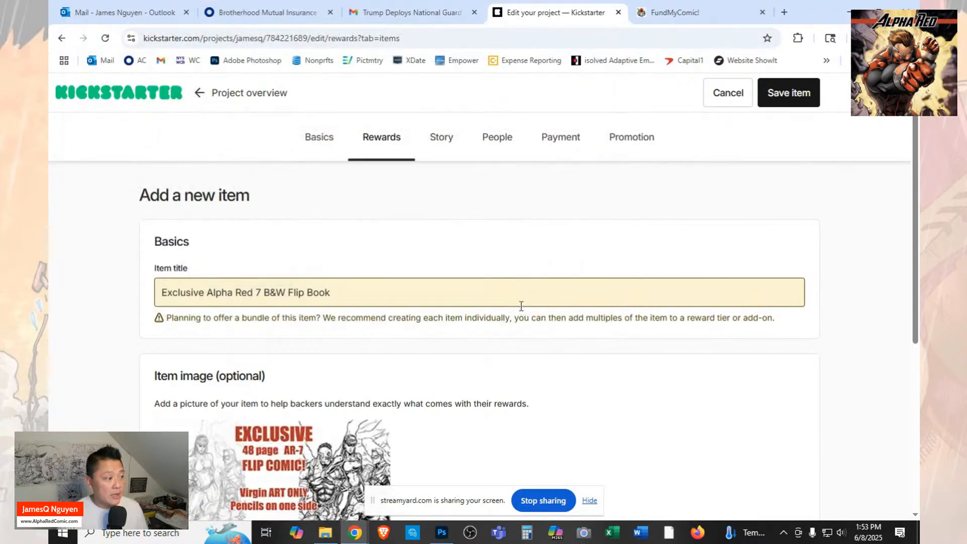
Open the alternative text of the uploaded black-and-white flip comic image for editing.
scroll(549, 328, down, 5)
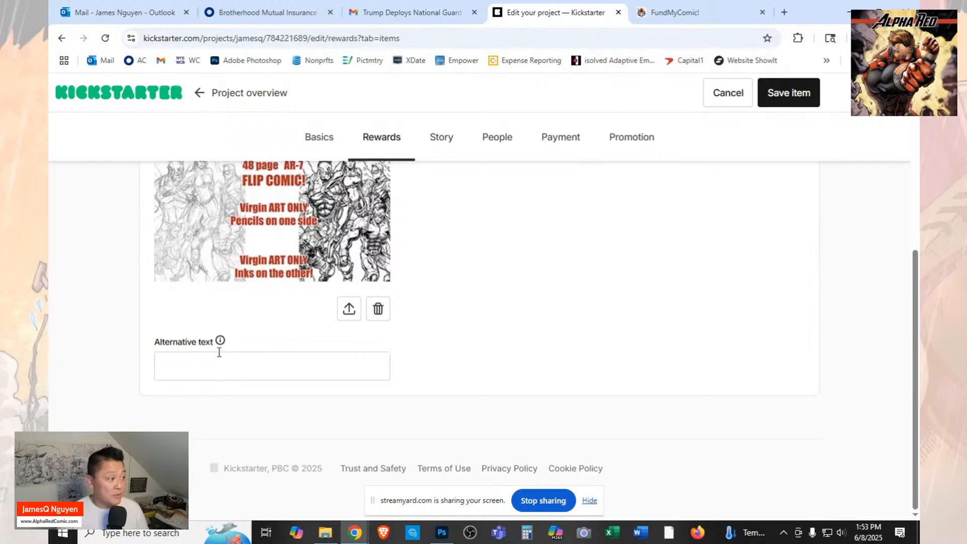
click(219, 361)
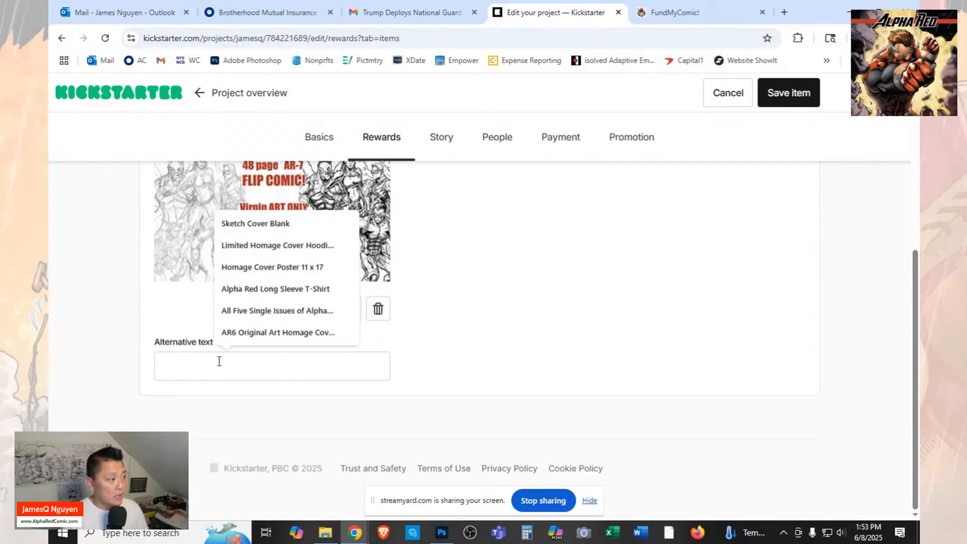
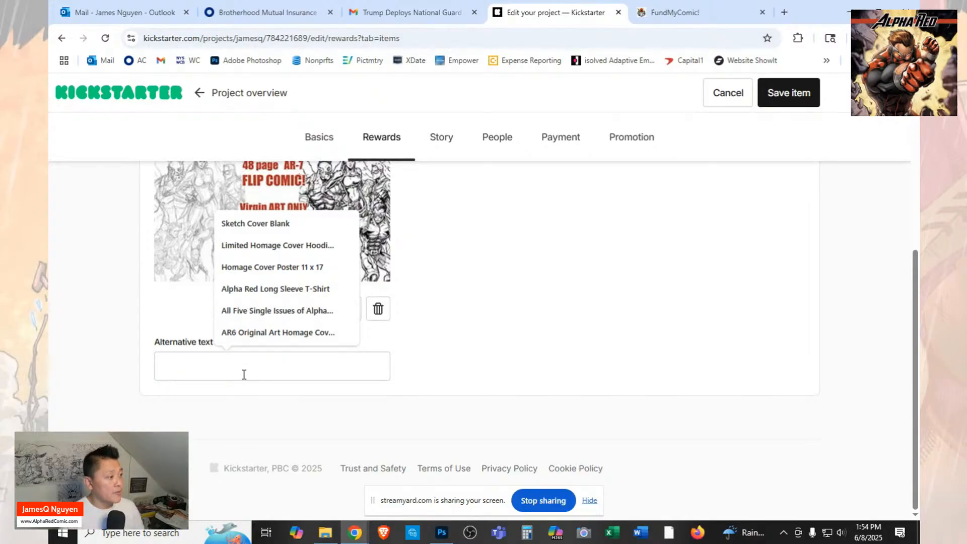
Set the black-and-white flip comic image's alternative text to "AR7 Flip B&W" and save the item.
text(AR7 Flip Color)
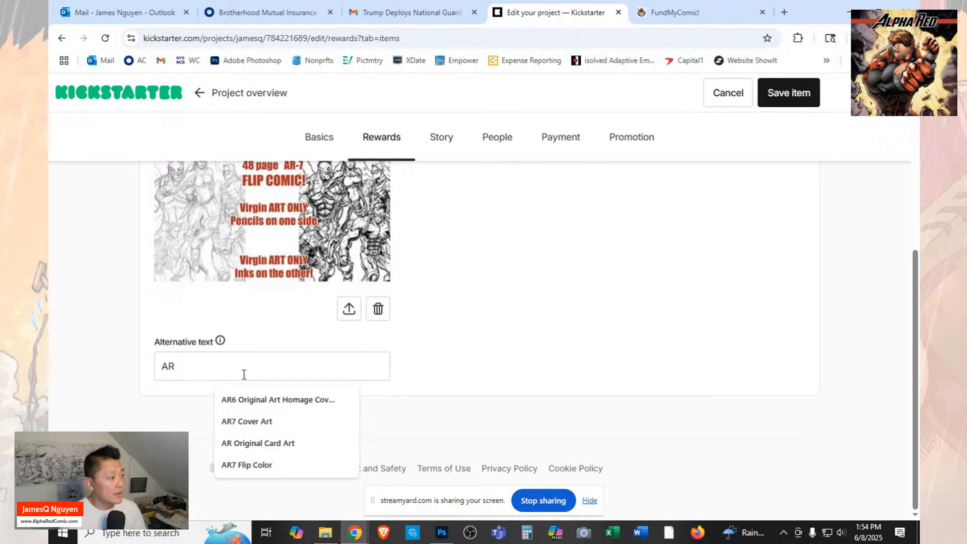
click(252, 464)
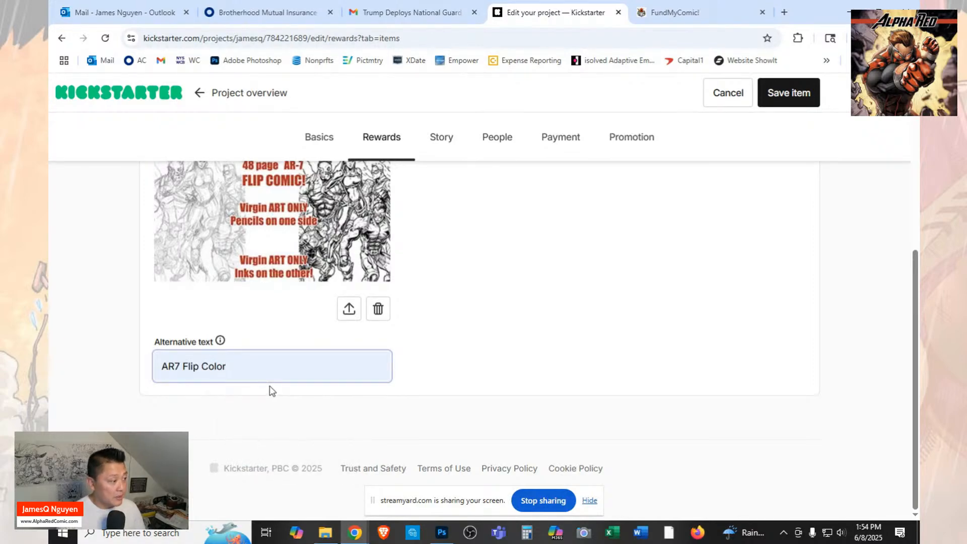
key(BackSpace)
key(BackSpace)
key(BackSpace)
key(BackSpace)
key(BackSpace)
key(BackSpace)
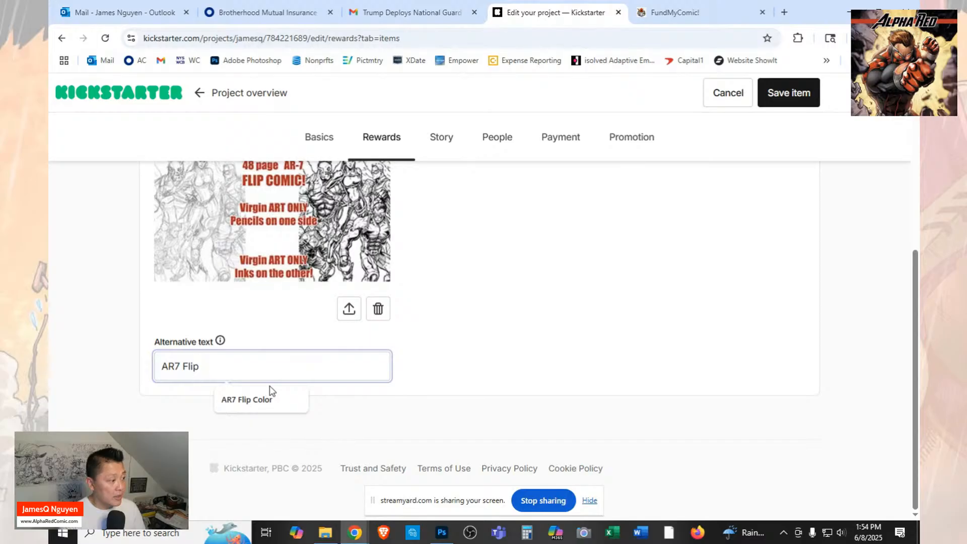
text(B&W)
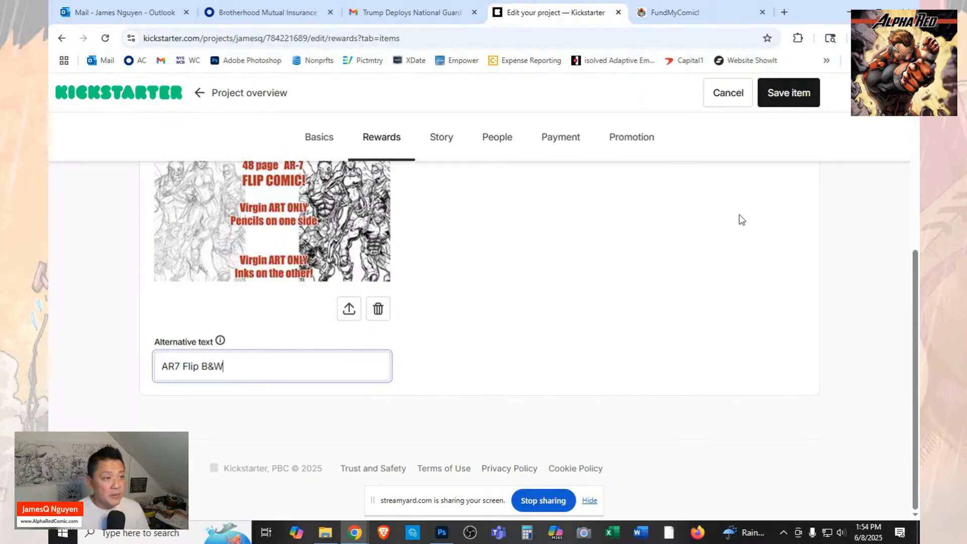
scroll(750, 229, up, 1)
scroll(751, 229, down, 1)
click(799, 96)
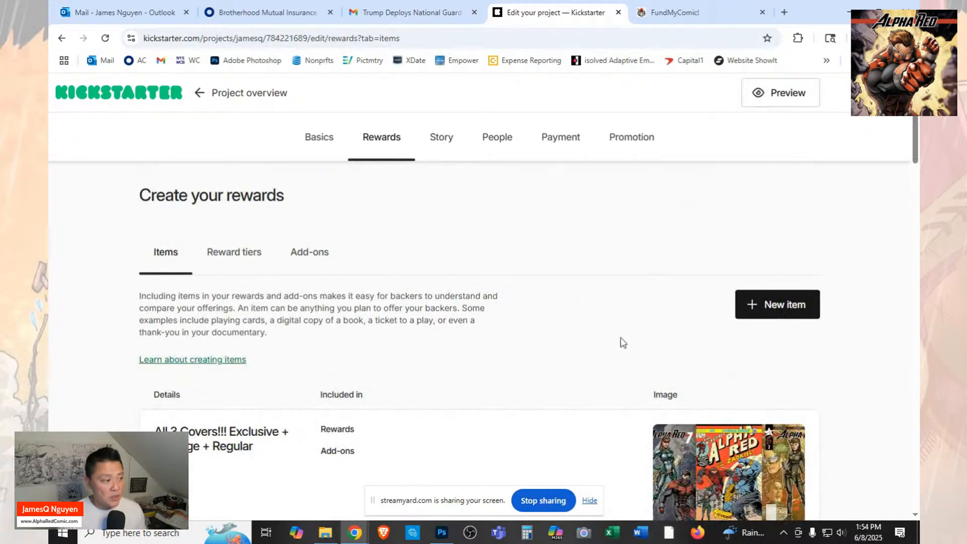
Switch to Photoshop and close the "1 KS Alpha Red 7 Exclusive Flip Comic" image.
scroll(622, 341, down, 5)
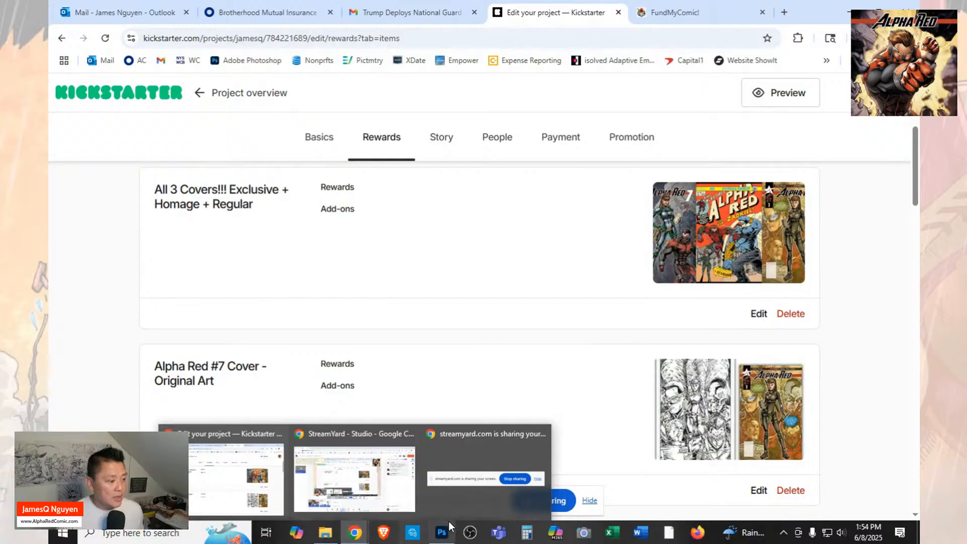
mouse_move(444, 533)
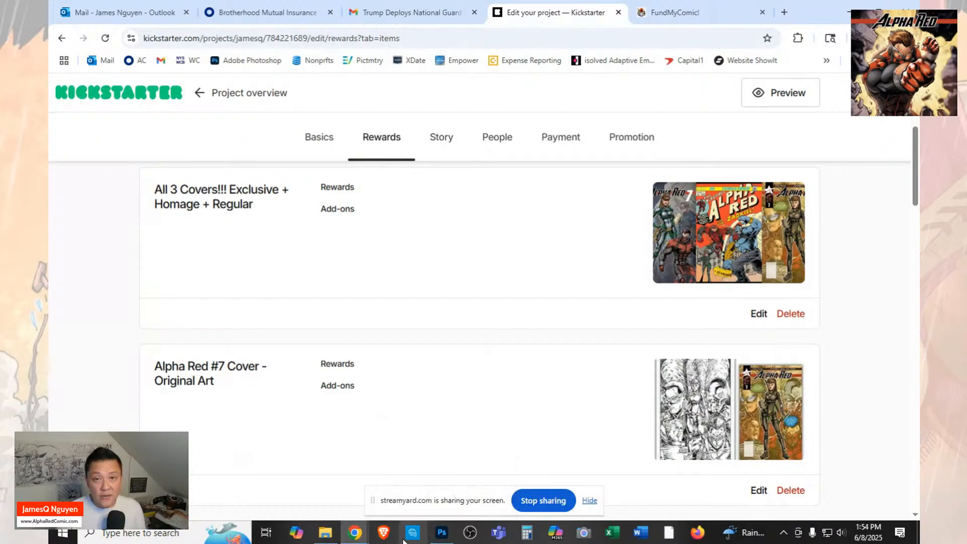
mouse_move(359, 541)
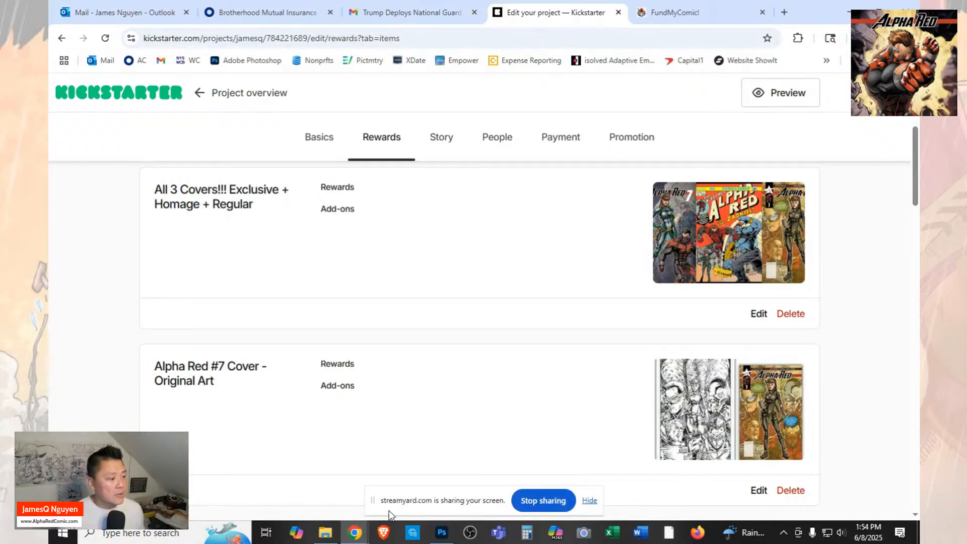
click(448, 540)
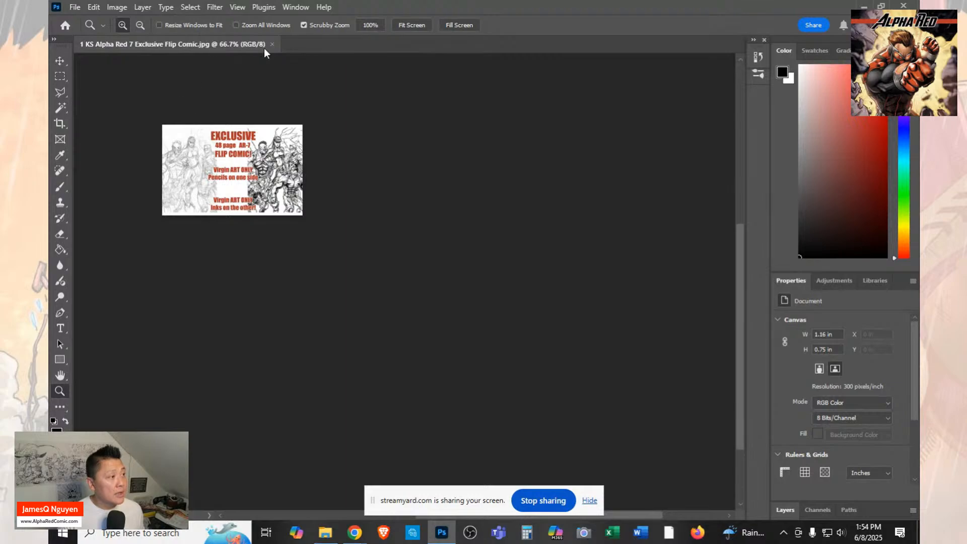
click(272, 45)
Open the "AR7 - Catch Up Regular" image from the Launch folder.
click(75, 7)
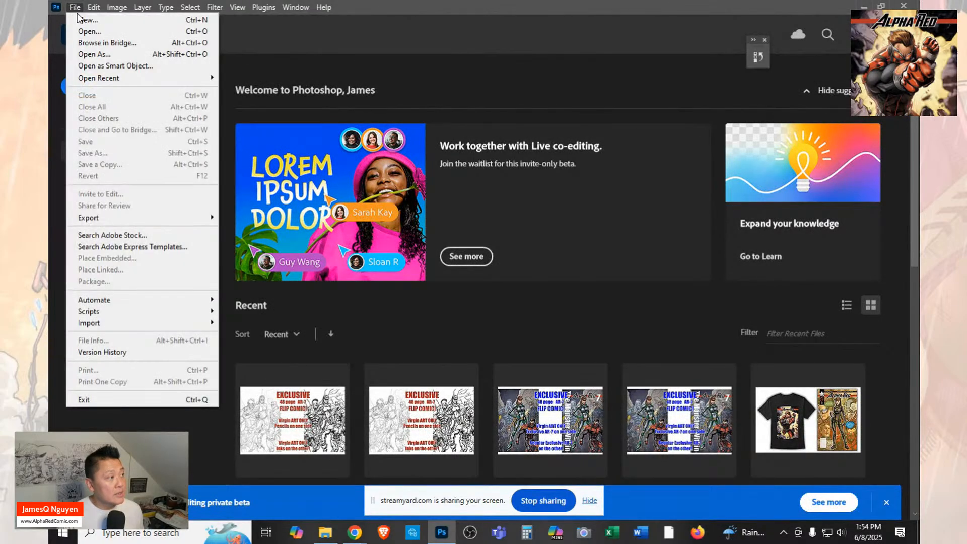
click(81, 31)
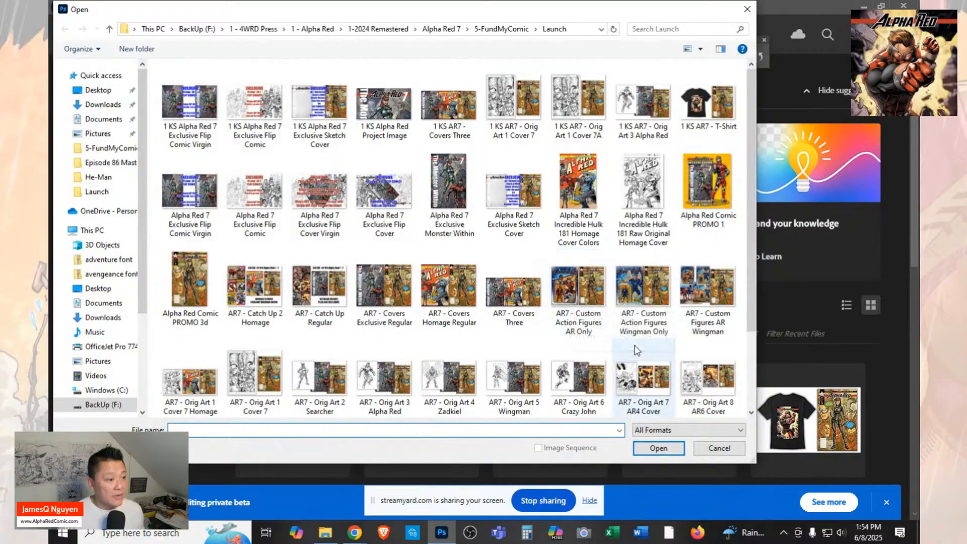
scroll(638, 351, down, 2)
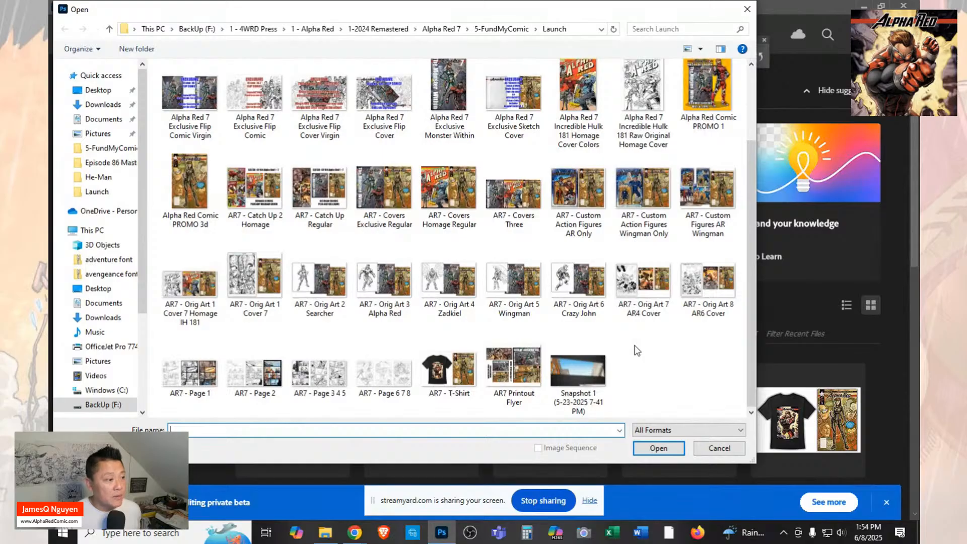
scroll(638, 350, up, 2)
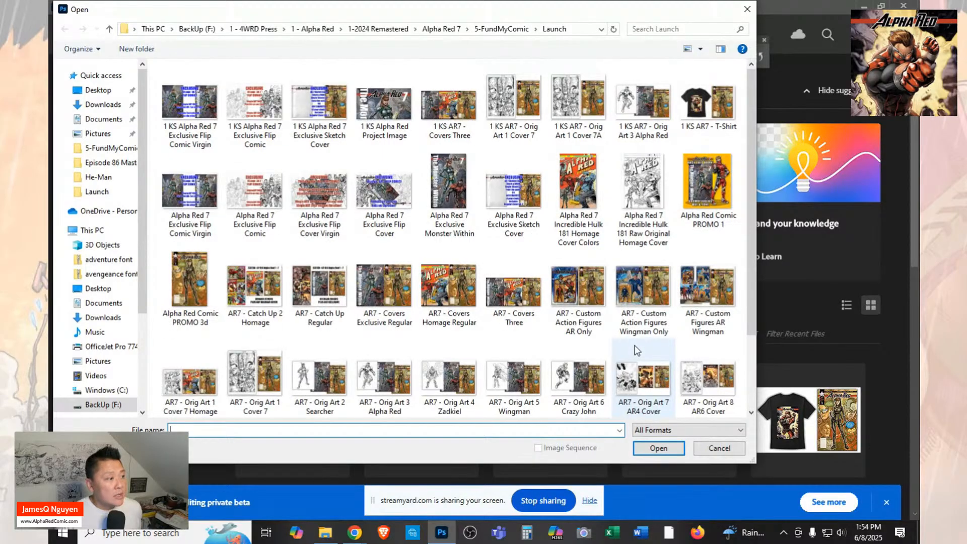
scroll(637, 350, down, 2)
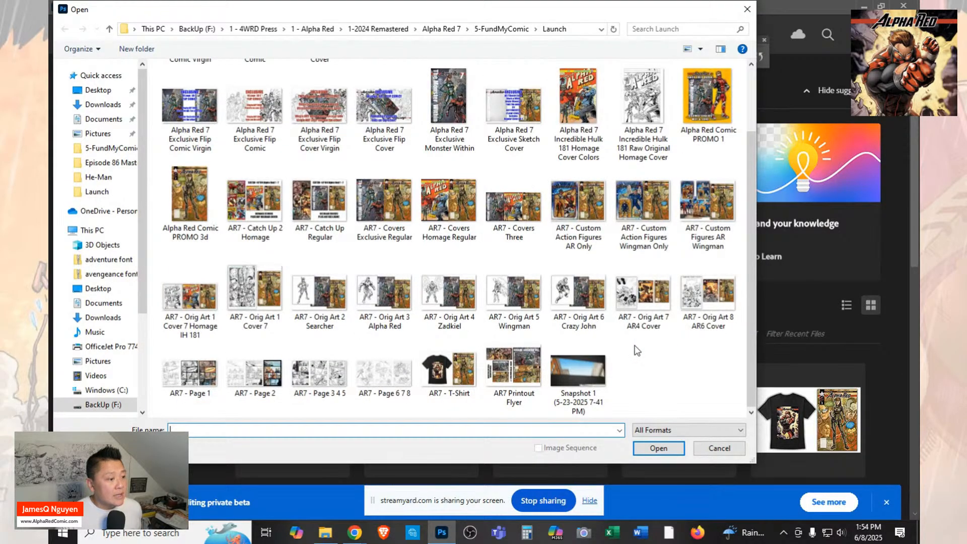
scroll(635, 351, up, 2)
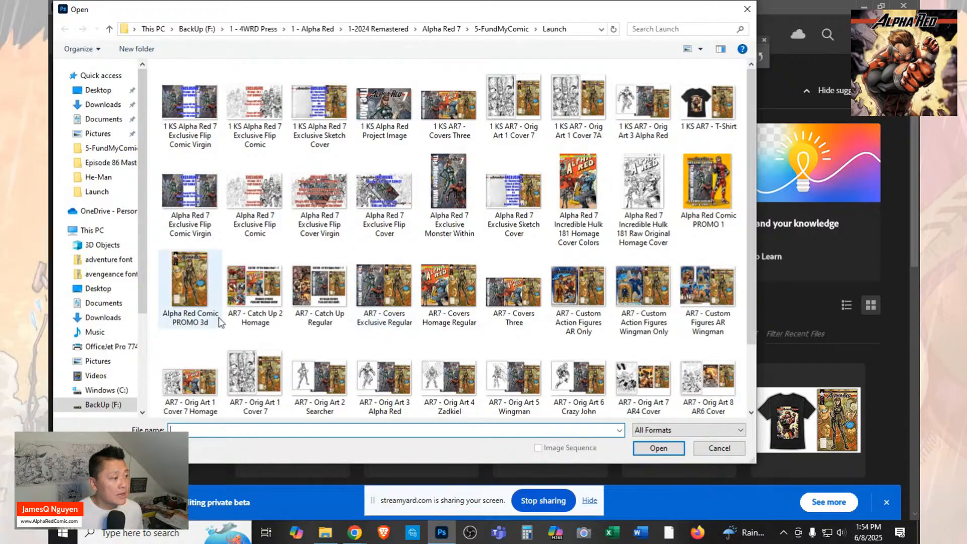
click(255, 288)
click(320, 288)
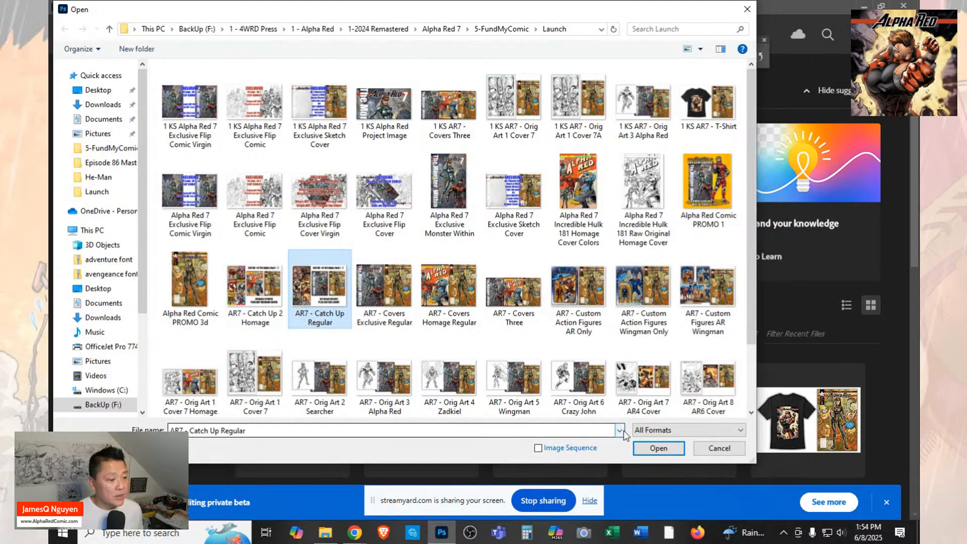
click(646, 447)
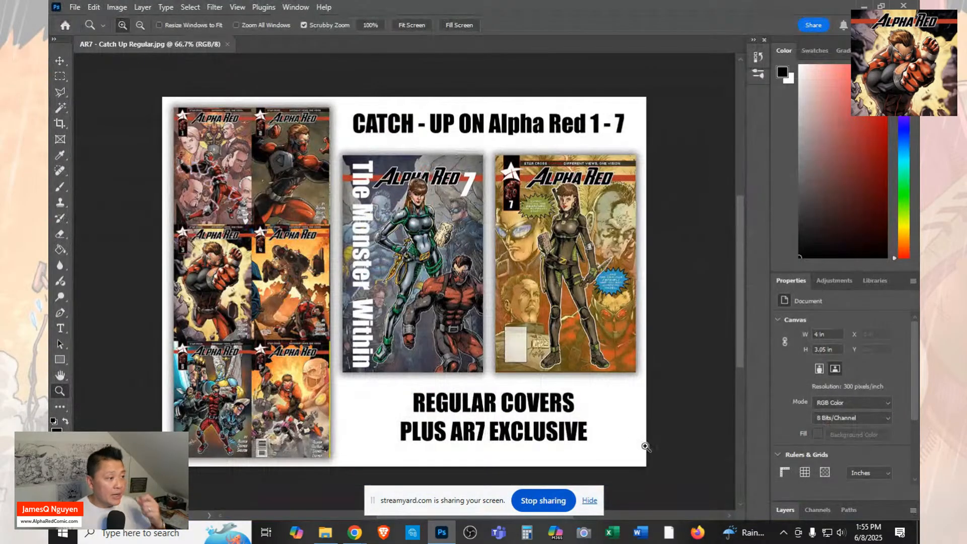
Resize the catch-up image proportionally to 304 × 232 pixels by setting its height to 232.
click(113, 8)
click(134, 98)
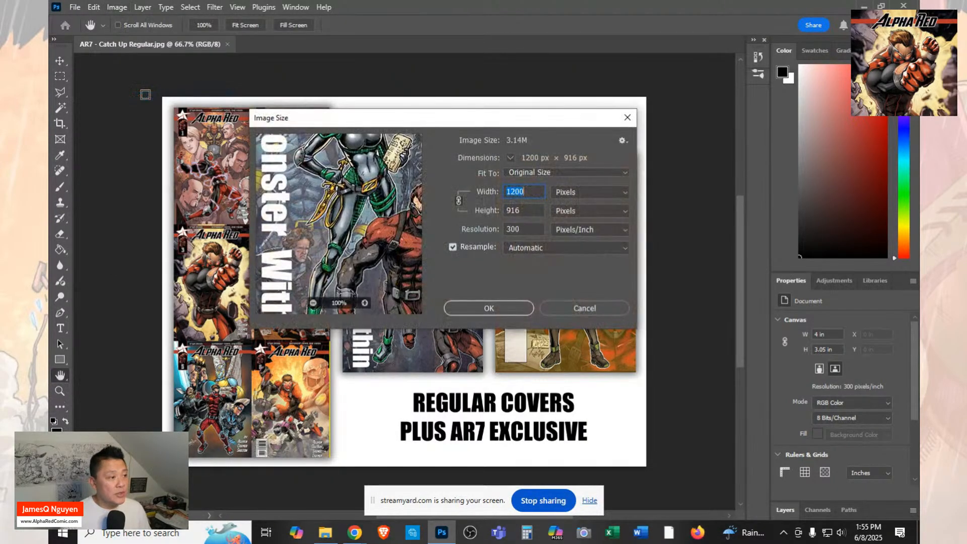
text(348)
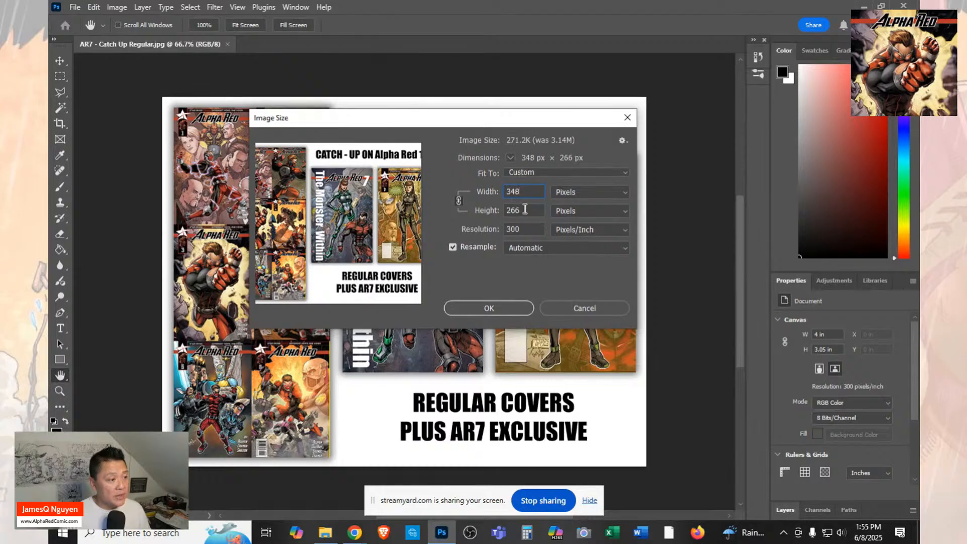
double_click(524, 208)
text(232)
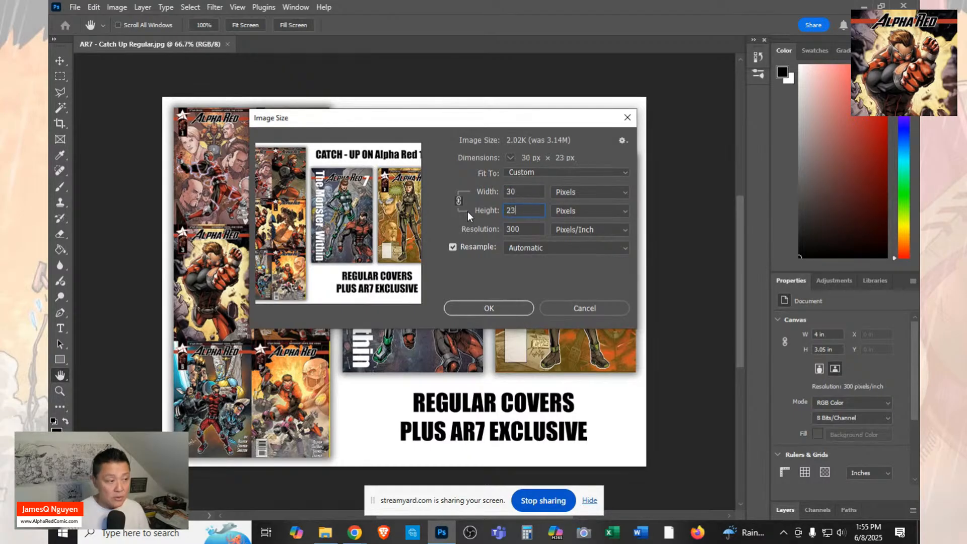
click(493, 311)
key(z)
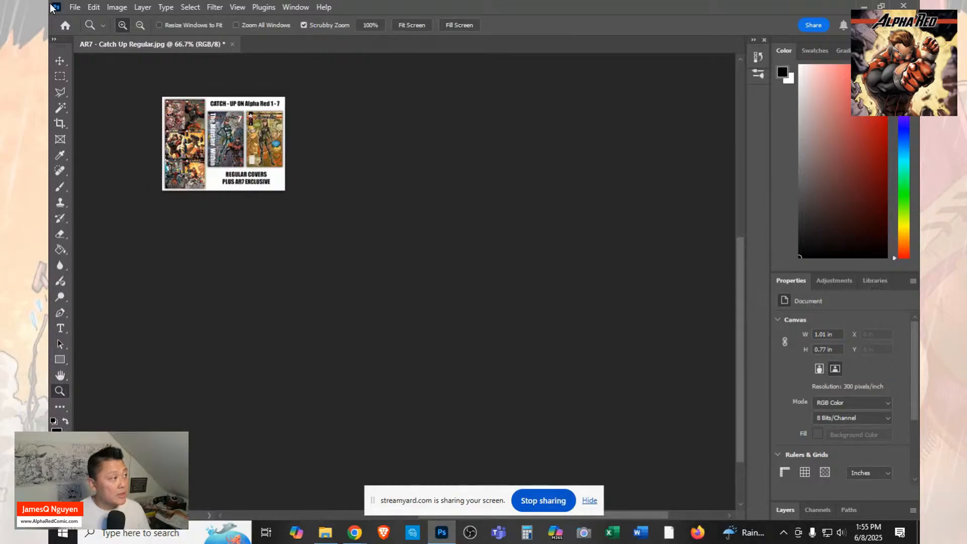
Save the resized image in the Launch folder as JPEG "1 KS AR7 - Catch Up Regular" at maximum quality 12.
click(75, 8)
click(97, 152)
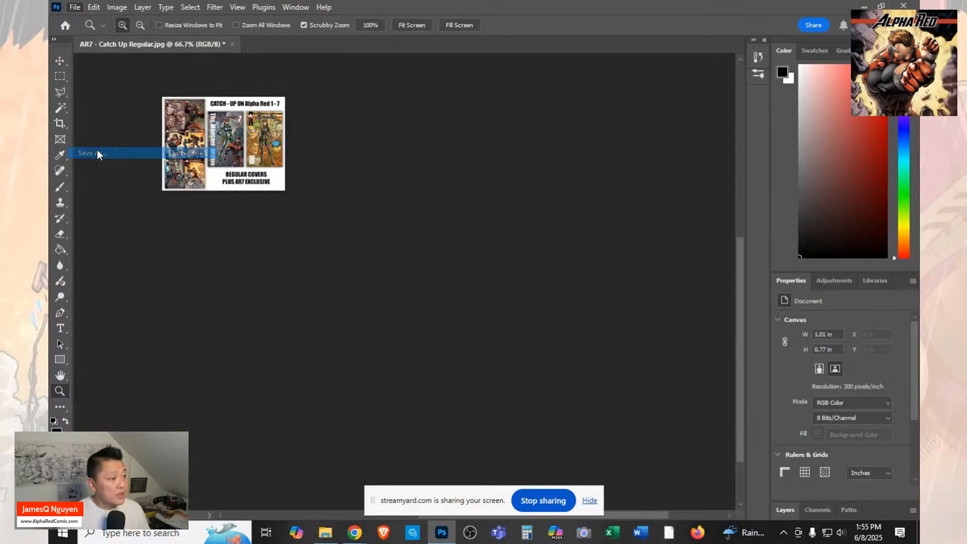
key(Home)
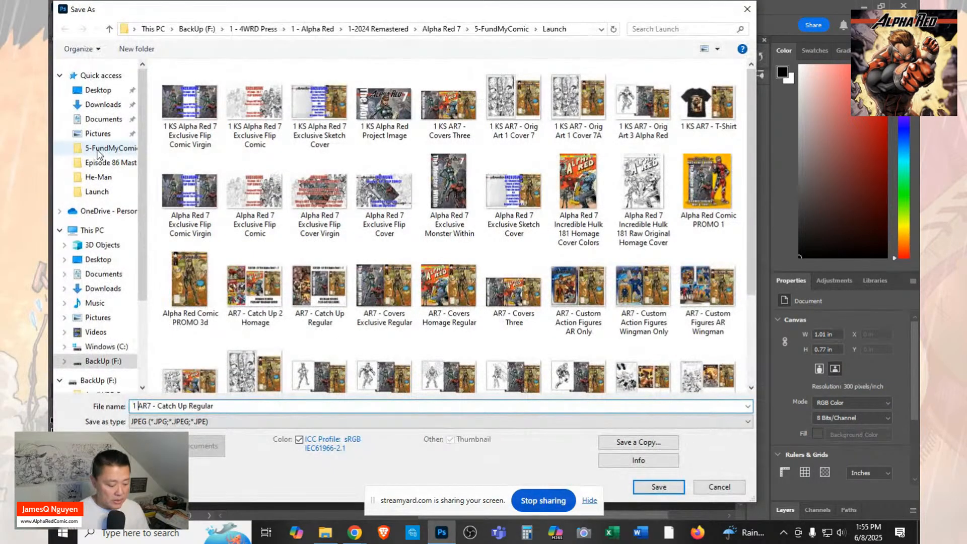
text(1 KS)
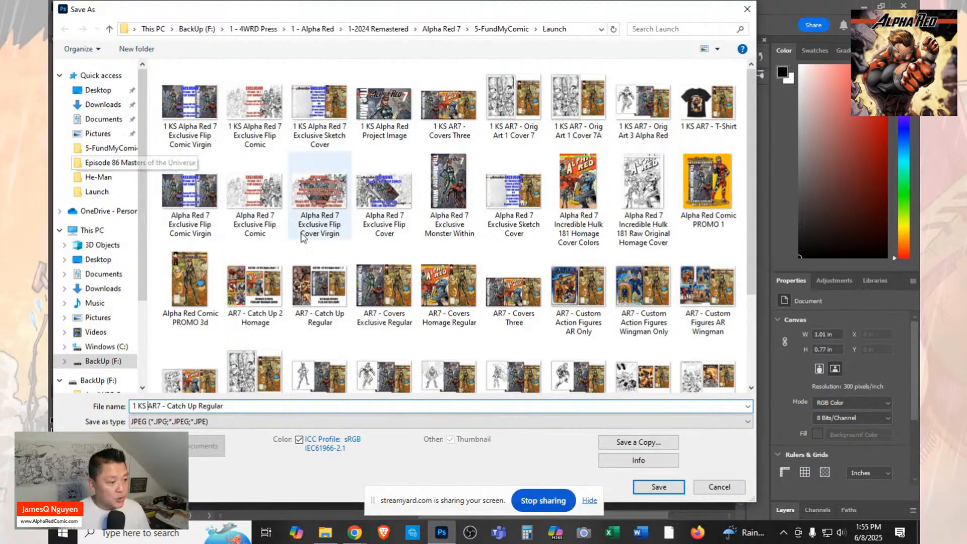
click(665, 484)
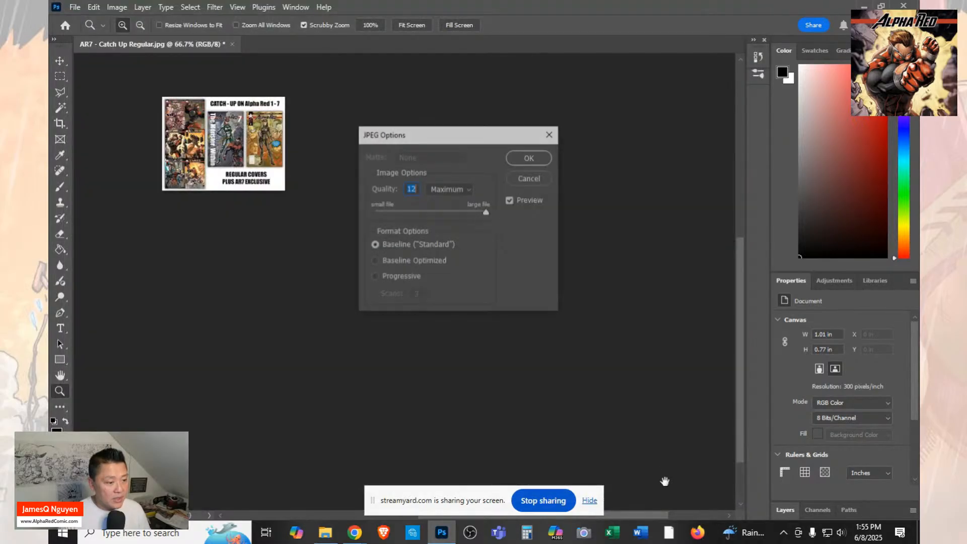
click(529, 158)
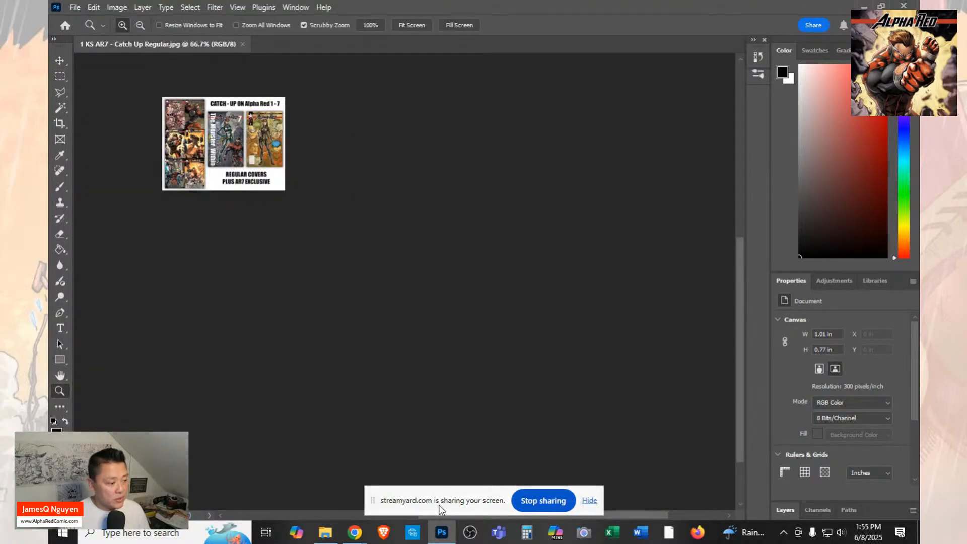
Switch back to the Kickstarter rewards page in the browser and start a new reward item.
mouse_move(356, 536)
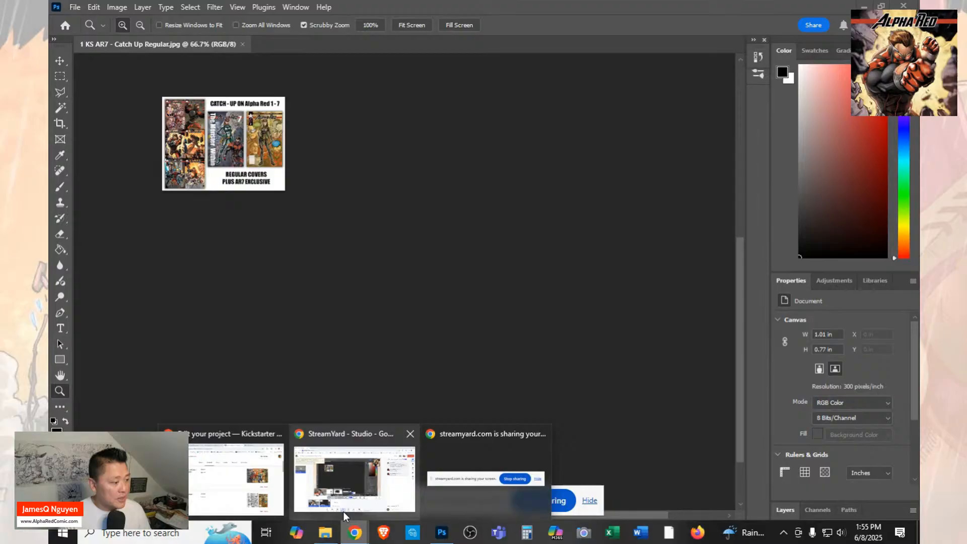
click(221, 500)
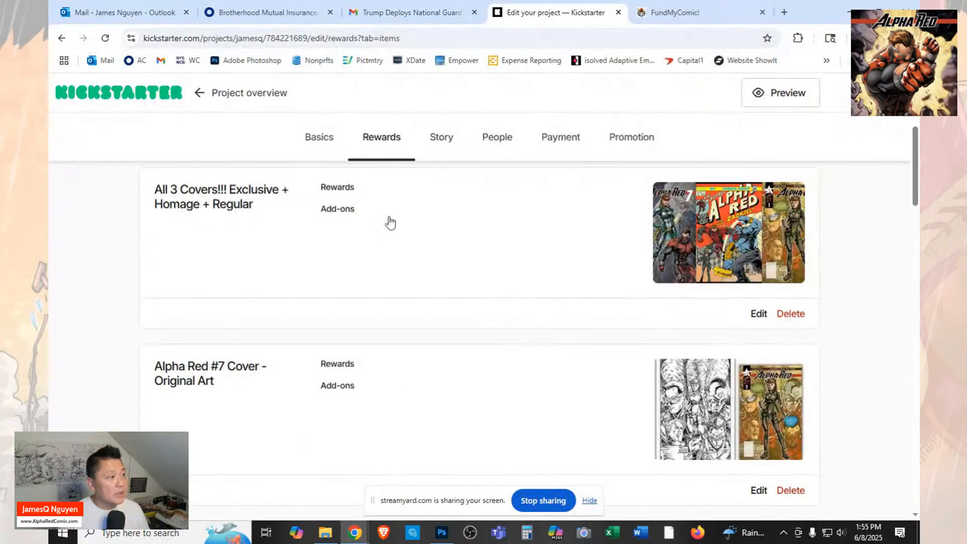
scroll(873, 267, up, 5)
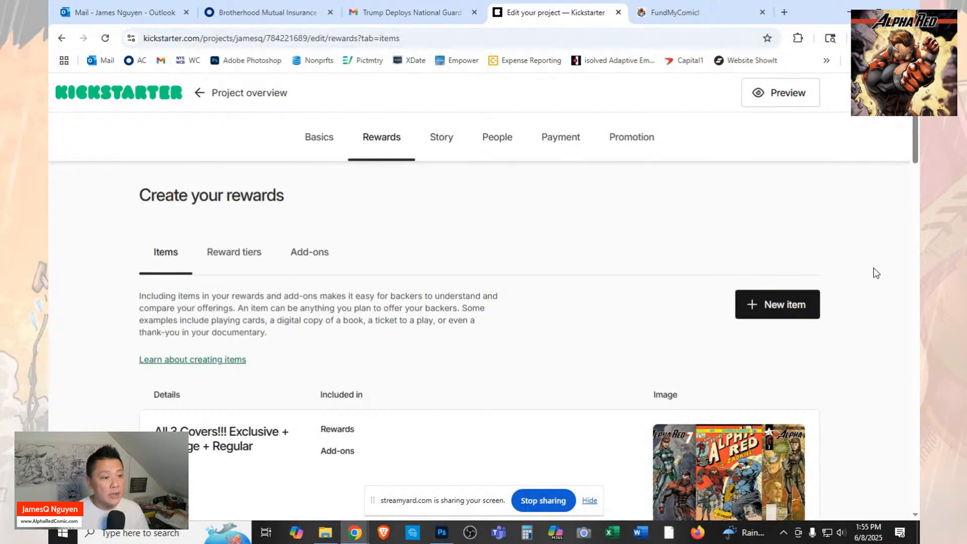
click(797, 315)
click(670, 296)
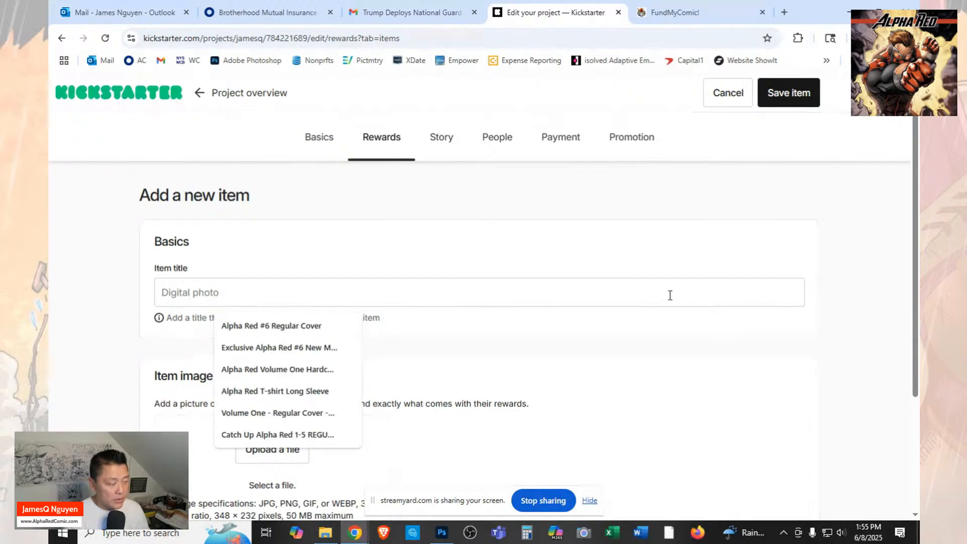
Title the new reward item "Alpha Red 1-7 Regular Cvr - CATCH UP TIER".
key(alt+Tab)
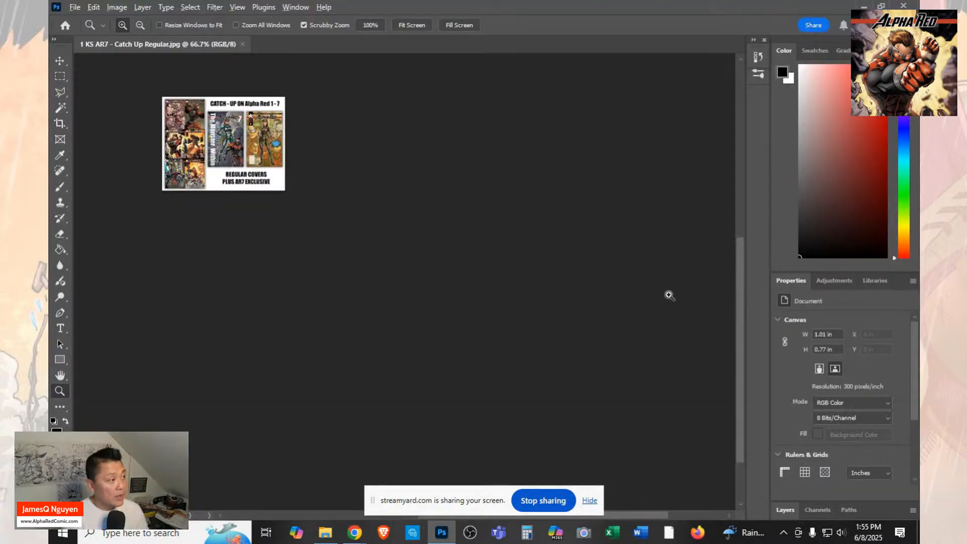
key(alt+Tab)
text(Alpha Red)
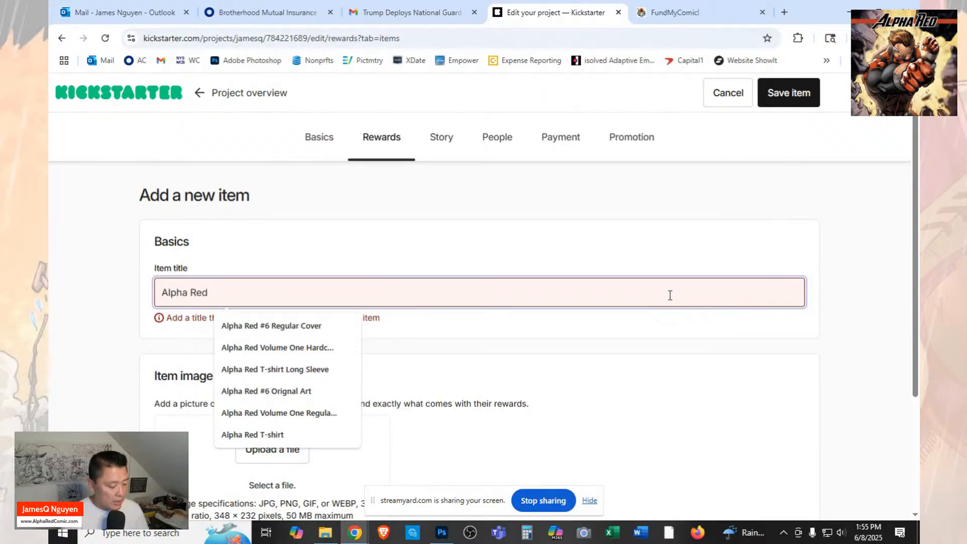
text( 1)
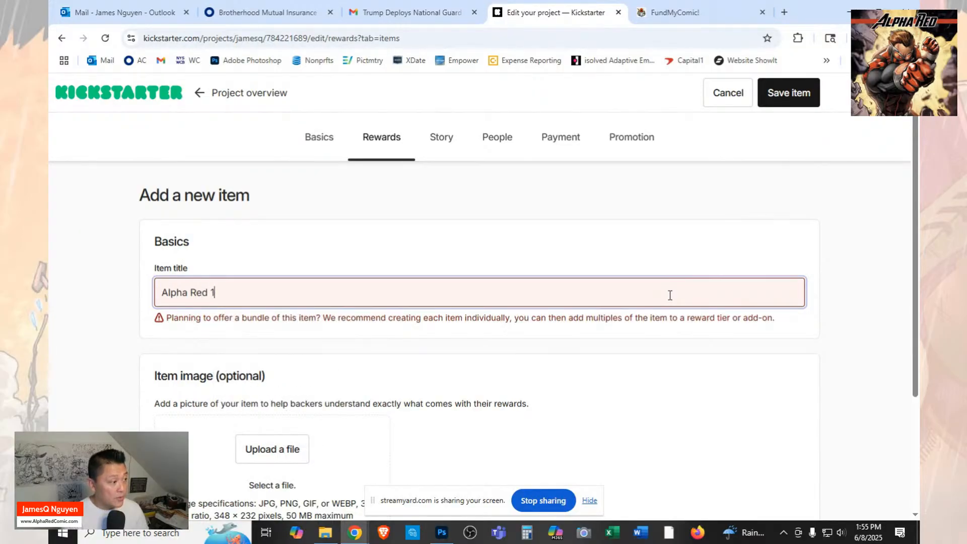
text( -)
key(BackSpace)
text(7 )
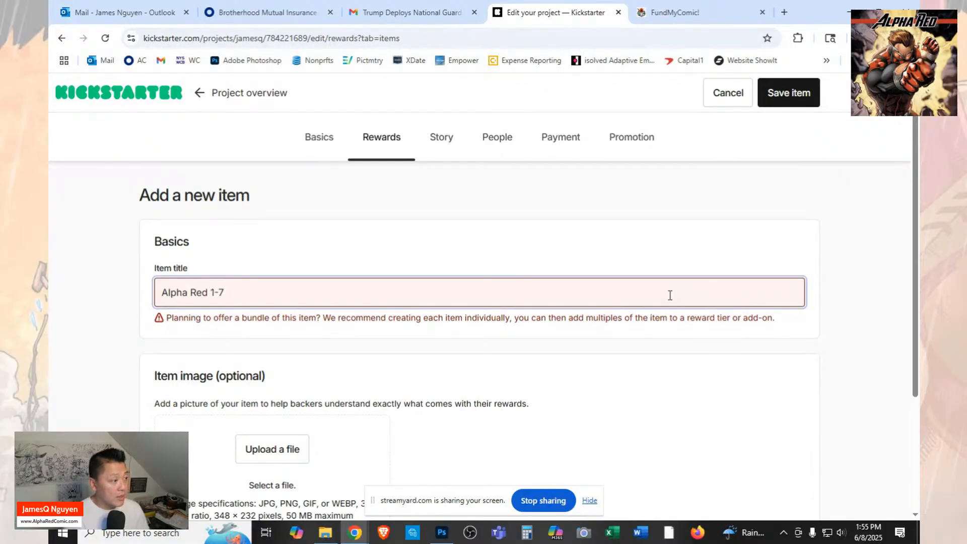
text(Recular)
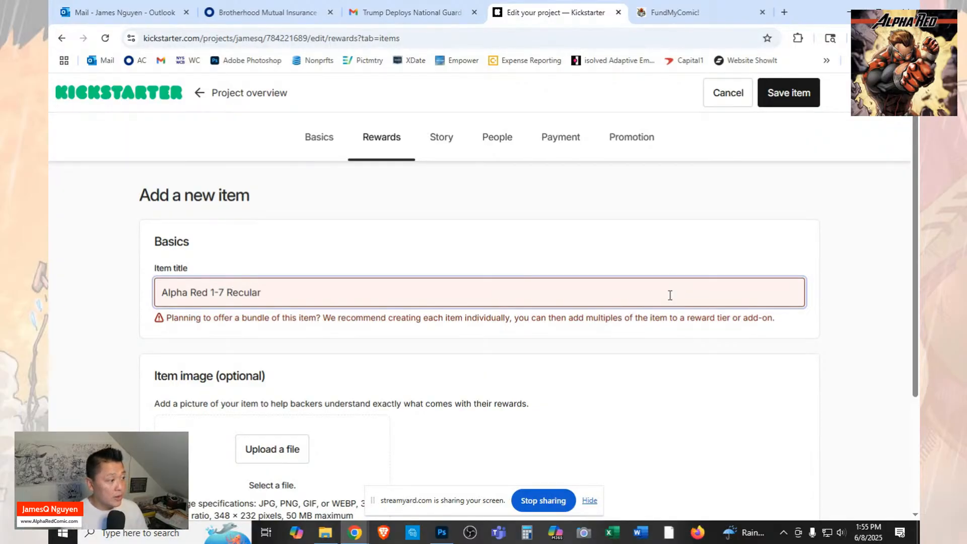
key(BackSpace)
key(BackSpace)
key(BackSpace)
key(BackSpace)
key(BackSpace)
text(gular Cv)
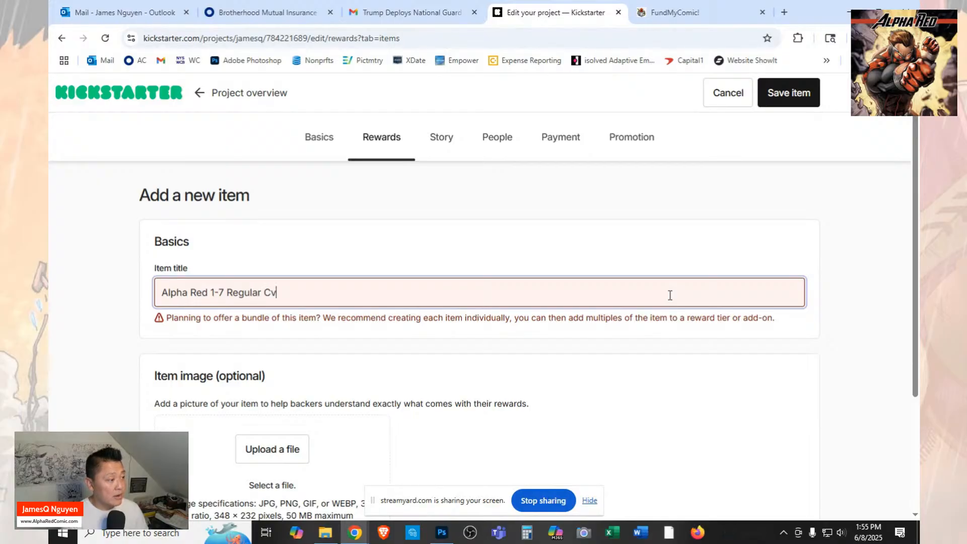
text(r)
text( -)
text( CHE)
key(BackSpace)
key(BackSpace)
text(A)
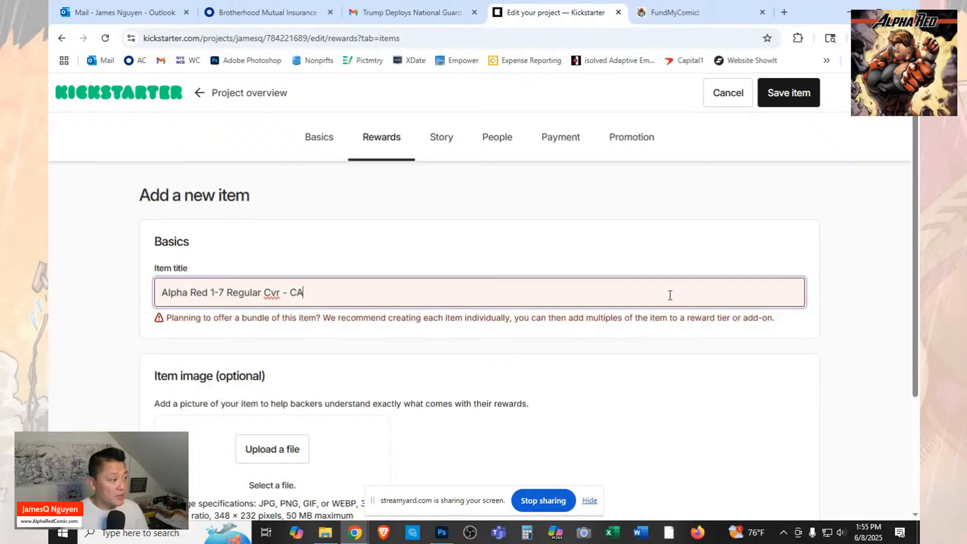
text(TCH UP TIER)
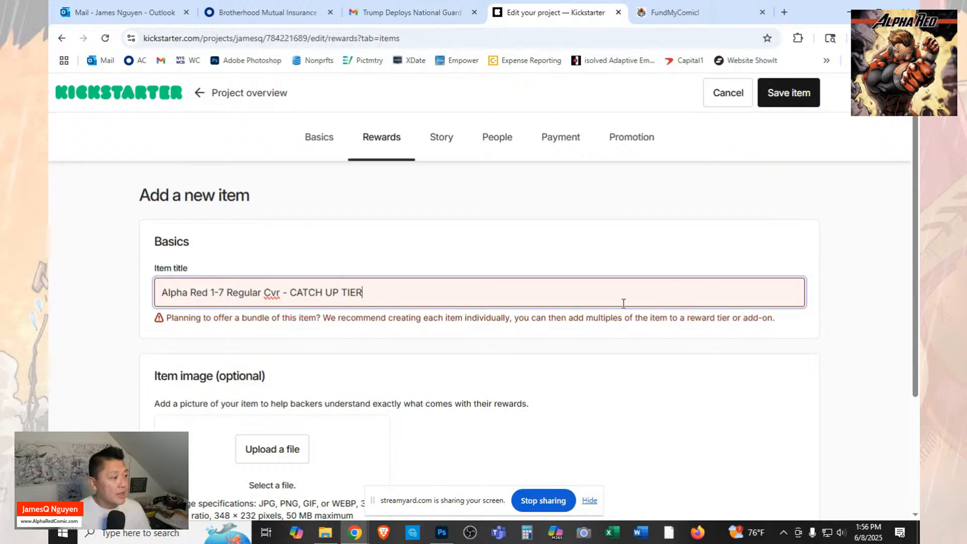
Upload "1 KS AR7 - Catch Up Regular" from the Launch folder as the item's image.
click(302, 449)
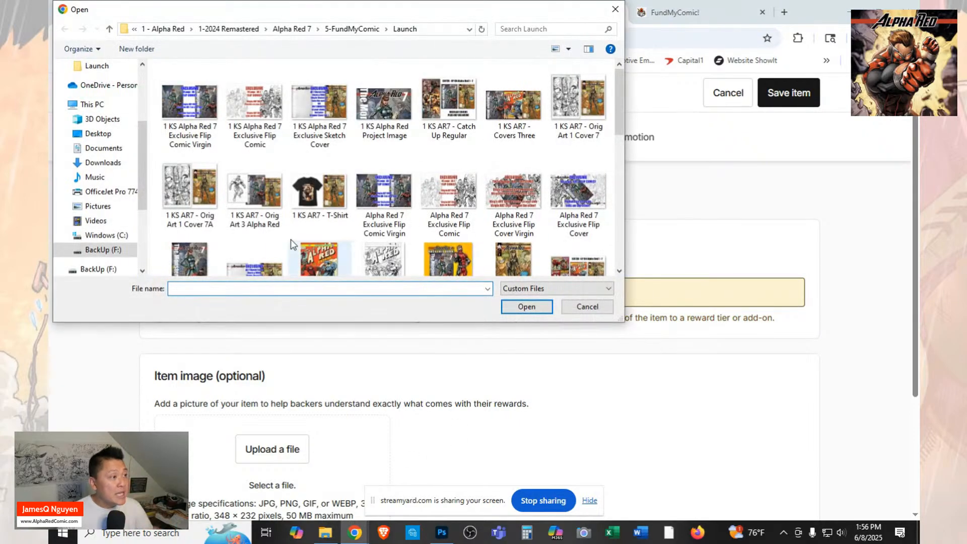
click(455, 111)
click(524, 307)
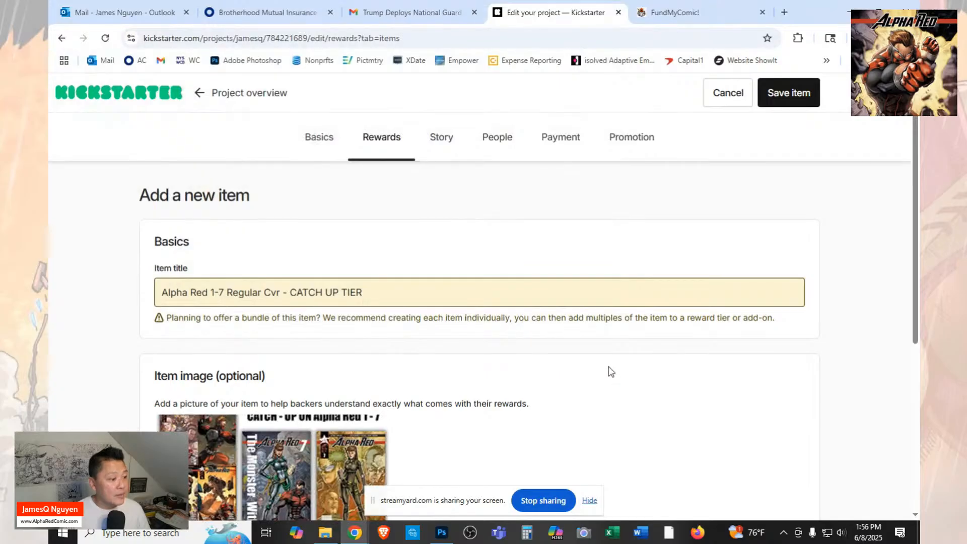
Set the image's alternative text to "AR 1-7 CATCH UP REG COV" and save the item.
scroll(607, 370, down, 5)
click(308, 411)
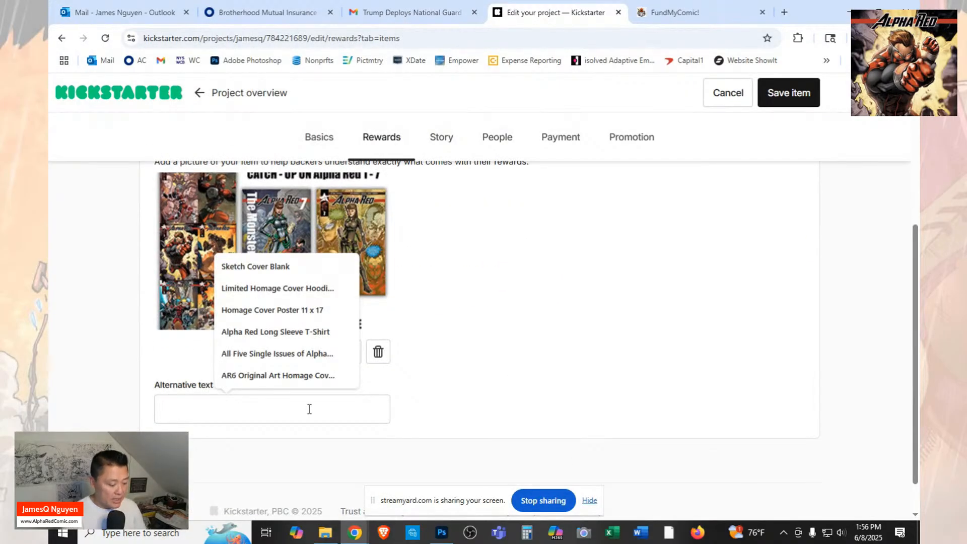
text(AR 1-7)
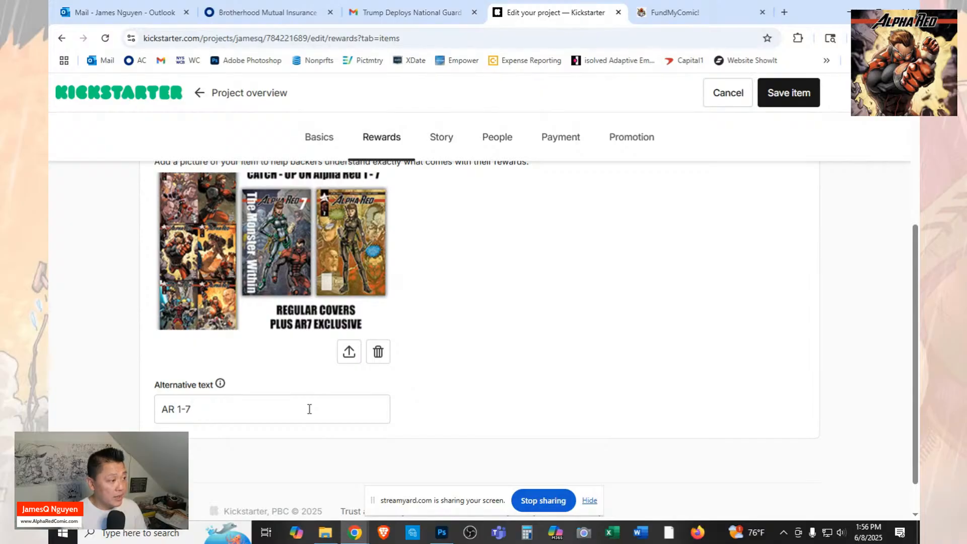
text( CAPTC)
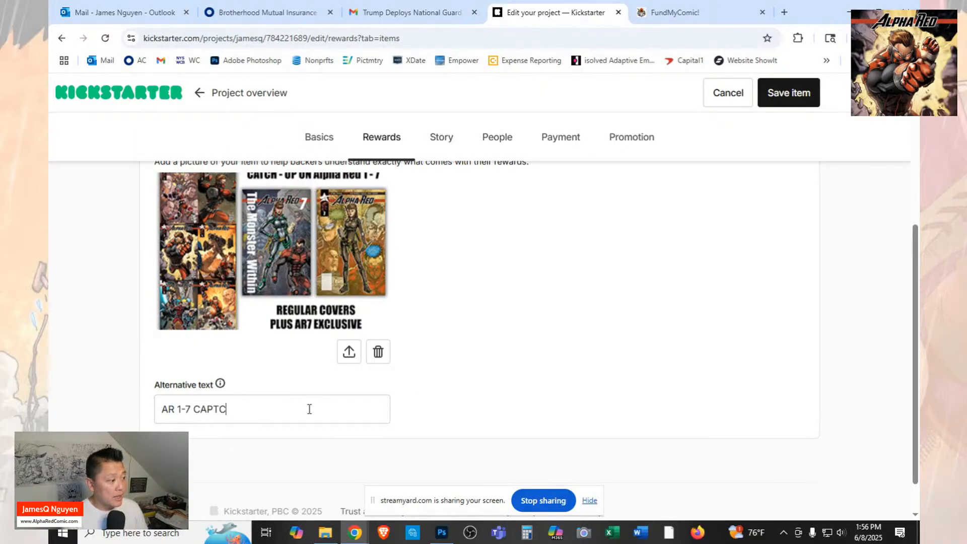
key(BackSpace)
key(BackSpace)
key(BackSpace)
text(TCH)
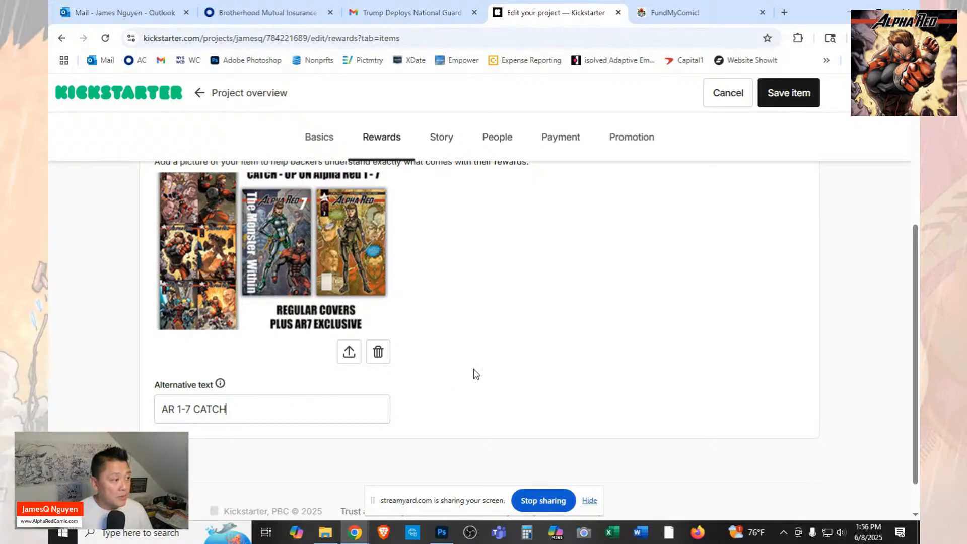
scroll(554, 393, down, 1)
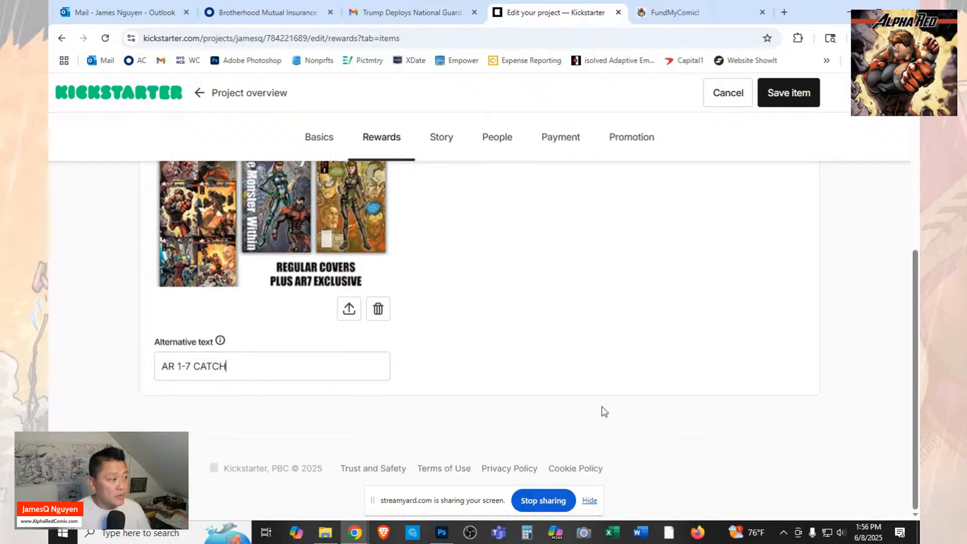
text(UP REG )
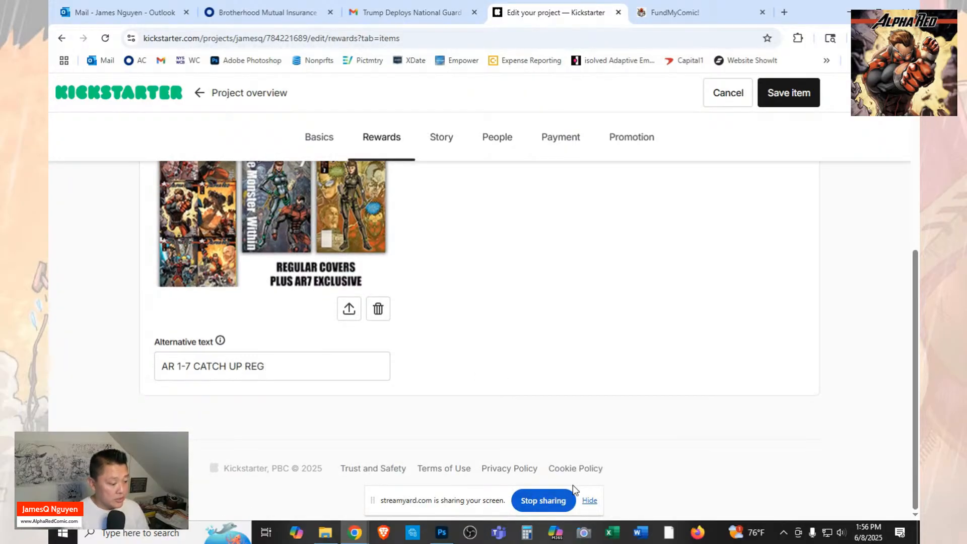
text(COV)
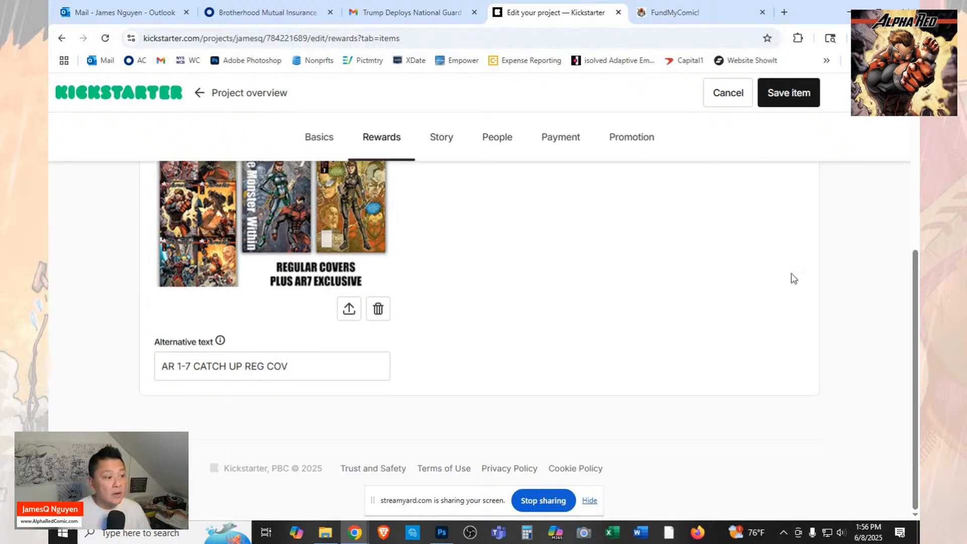
click(784, 92)
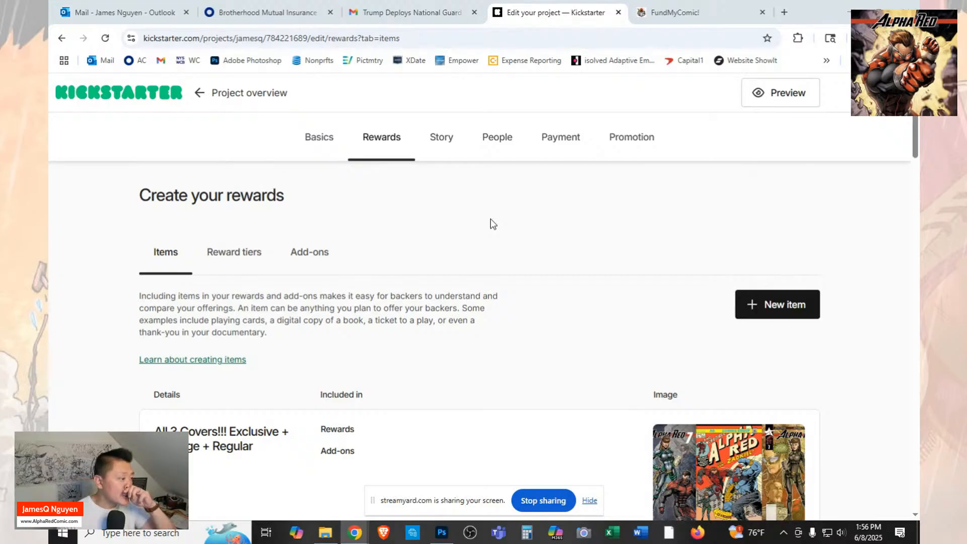
Switch to Photoshop and close the "1 KS AR7 - Catch Up Regular" image.
scroll(384, 252, down, 3)
scroll(386, 253, up, 3)
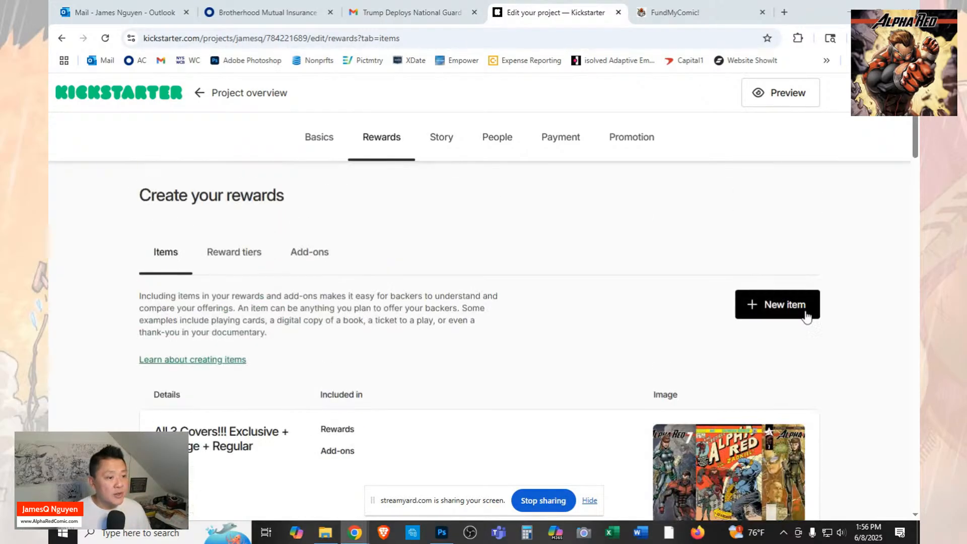
click(440, 533)
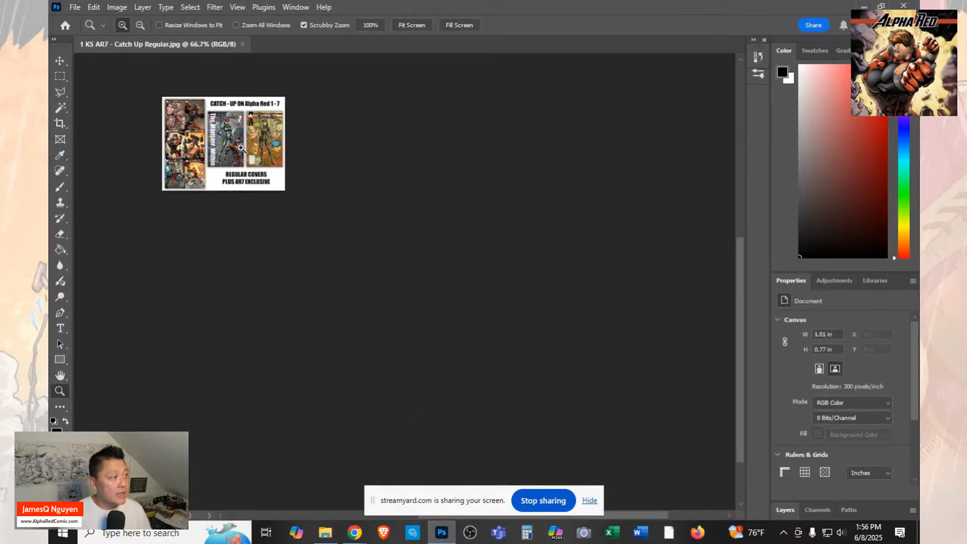
click(243, 44)
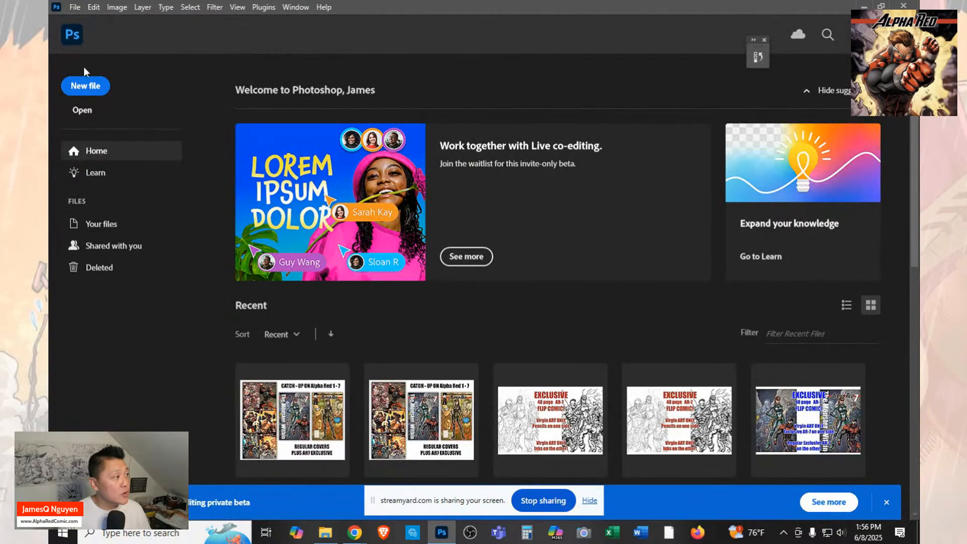
Open the "AR7 - Catch Up 2 Homage" image from the Launch folder and float it in its own window.
click(83, 111)
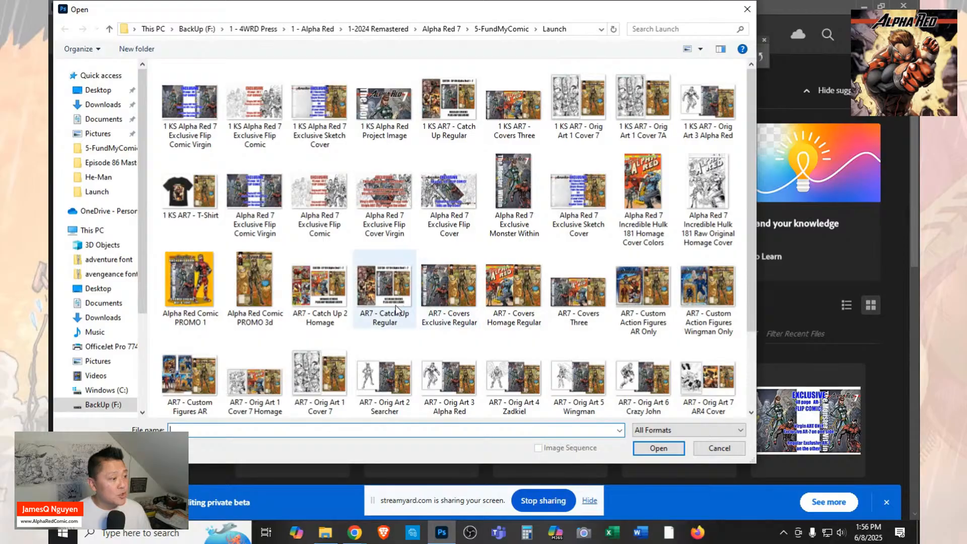
click(319, 284)
click(659, 448)
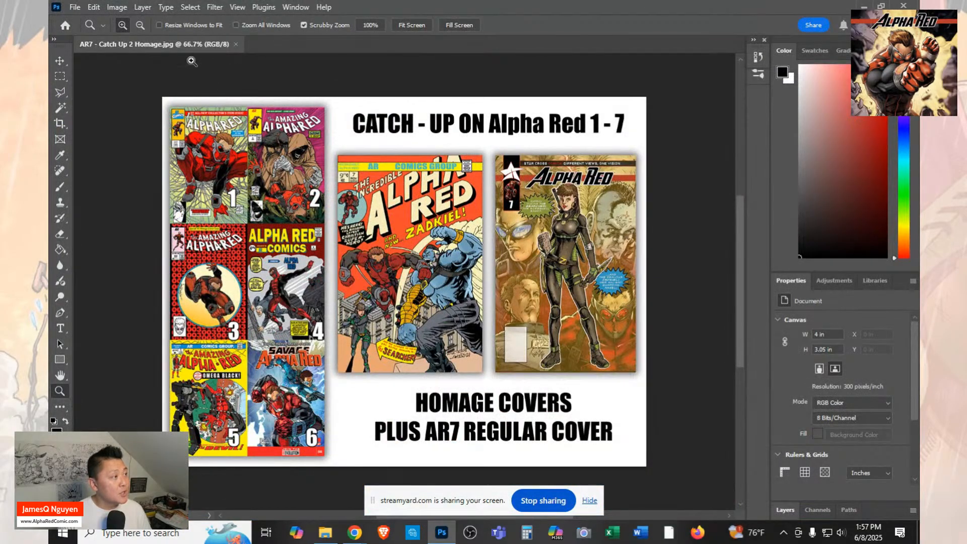
drag(184, 44, 228, 60)
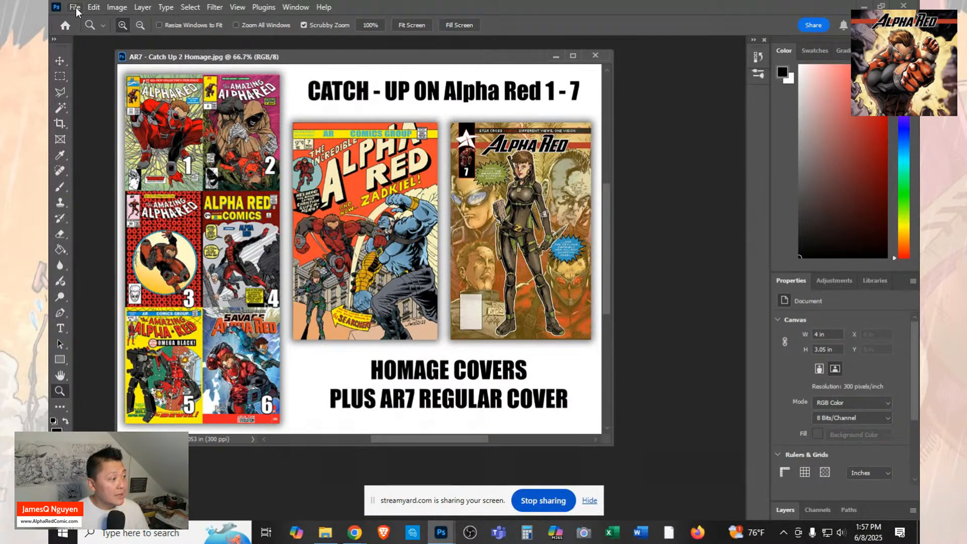
Resize the homage catch-up image proportionally to 304 × 232 pixels by setting its height to 232.
click(76, 8)
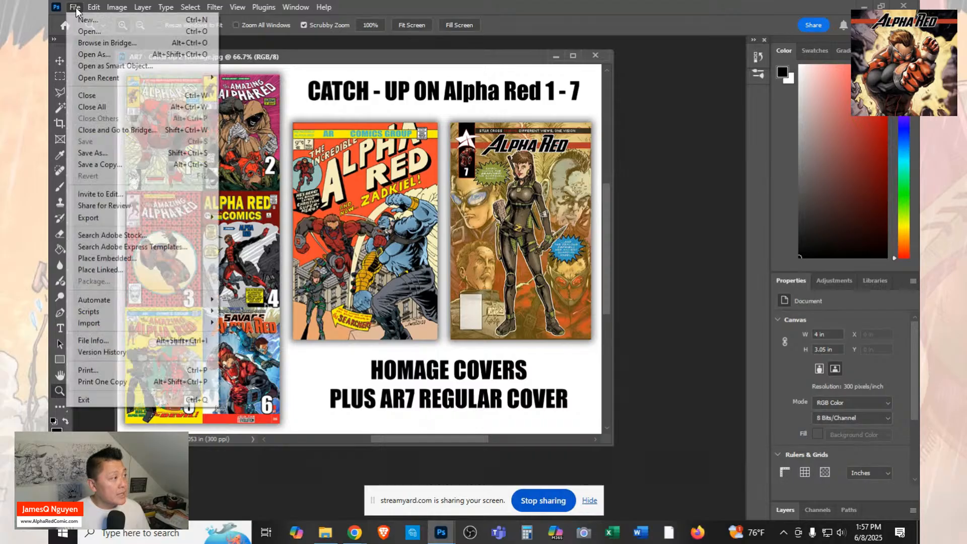
click(76, 7)
click(111, 7)
click(134, 97)
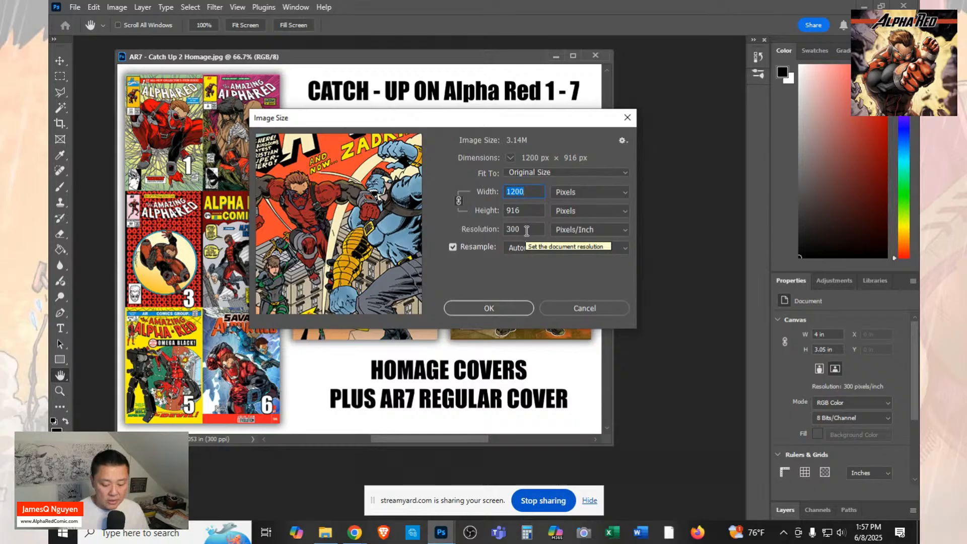
key(shift+Tab)
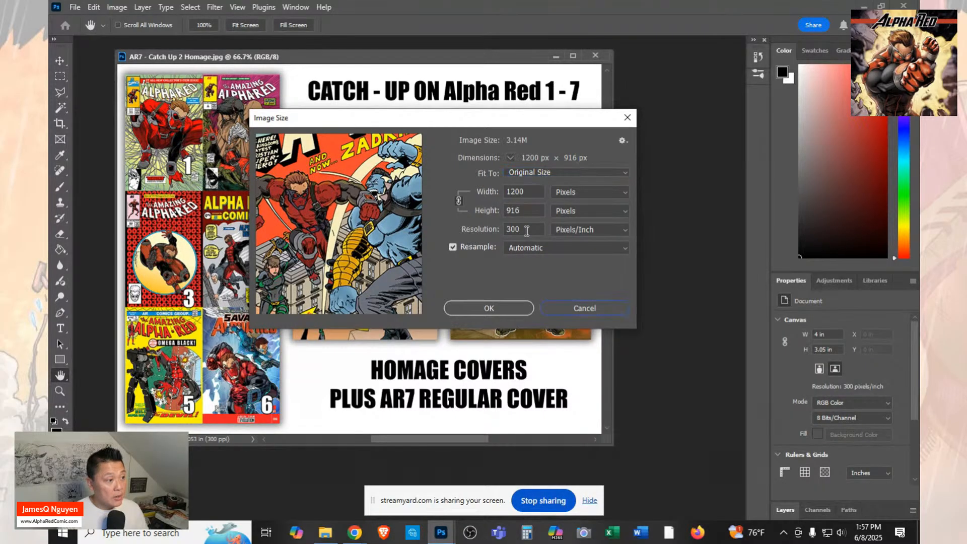
key(Tab)
key(Tab)
key(Tab)
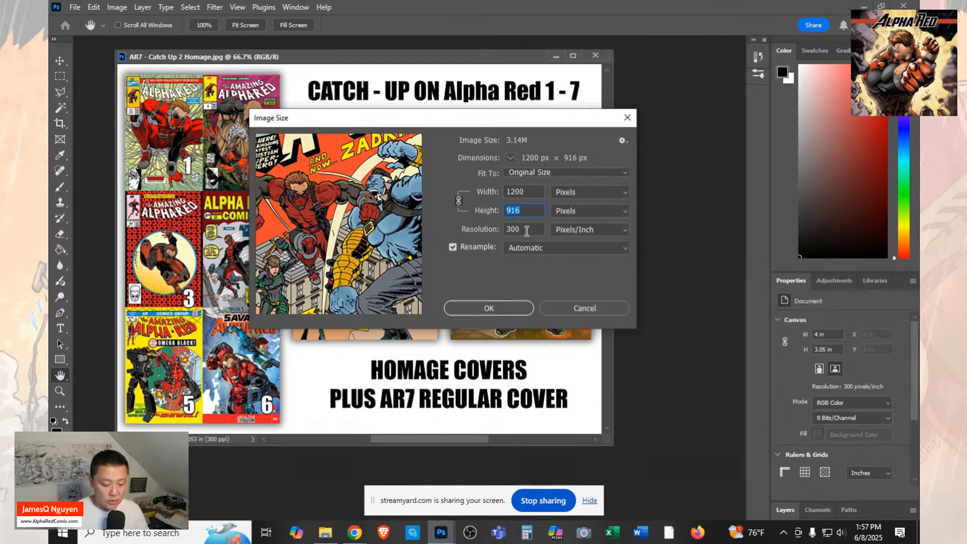
text(232)
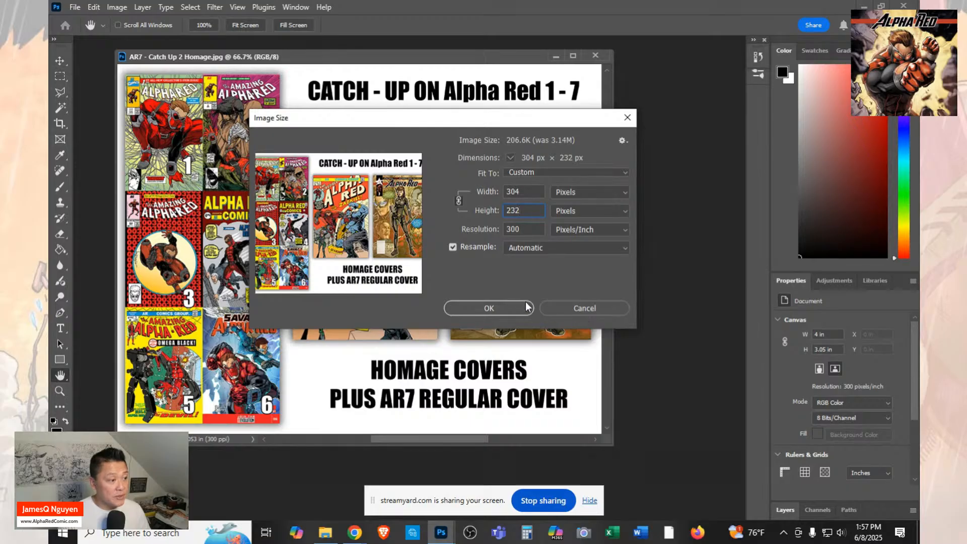
click(519, 308)
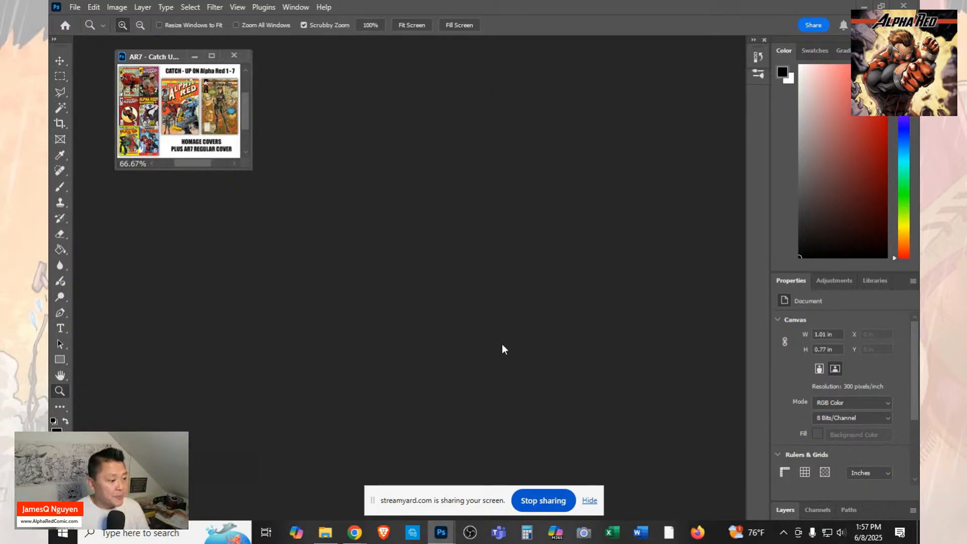
Switch to the Kickstarter project in Chrome and start a new reward item.
mouse_move(439, 542)
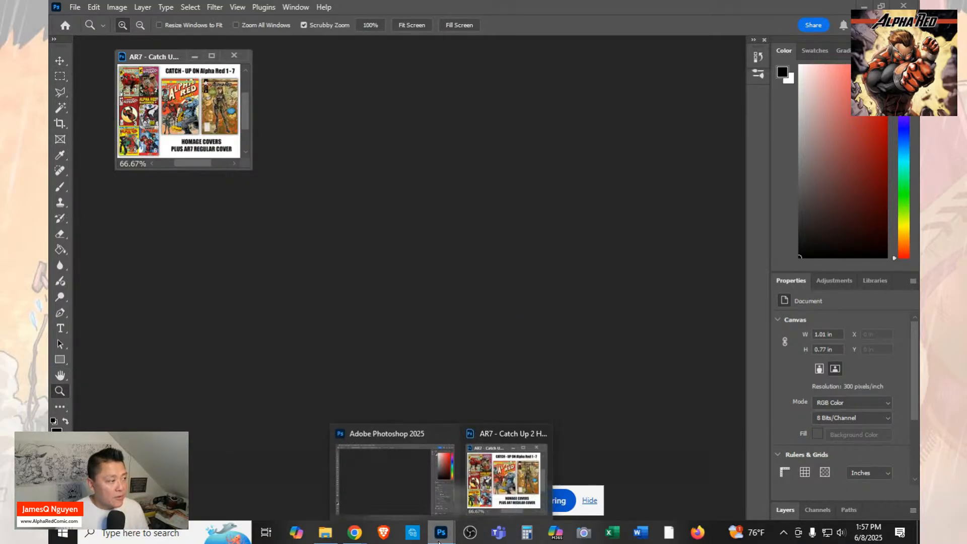
mouse_move(357, 534)
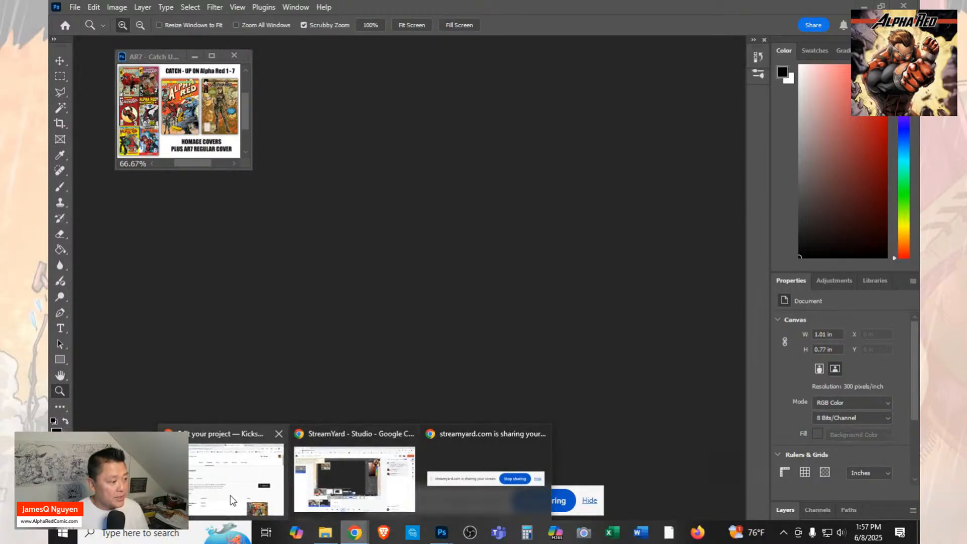
click(230, 497)
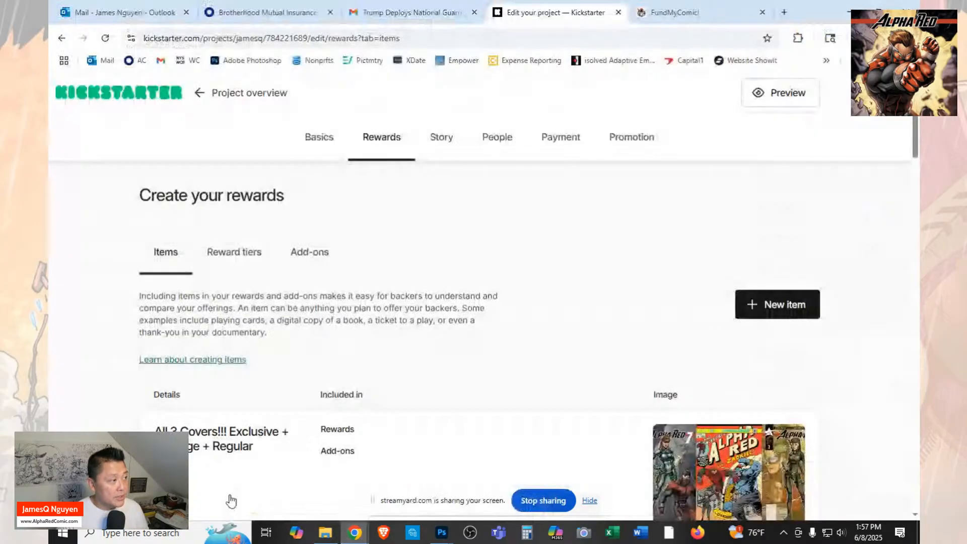
click(785, 303)
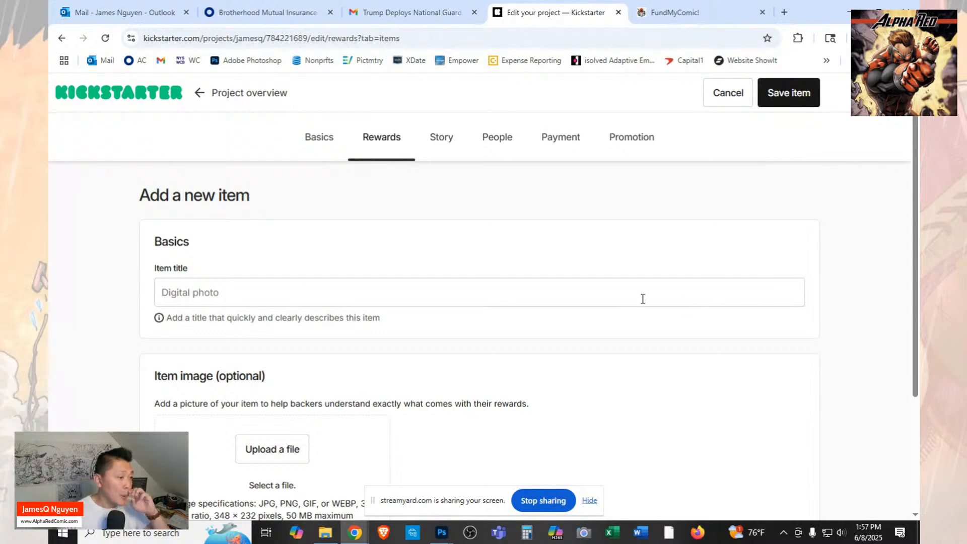
Title the new item "Alpha Red 1-7 HOMAGE Cvr - CATCH UP TIER", adapting the earlier regular-cover catch-up title.
click(566, 304)
text(a)
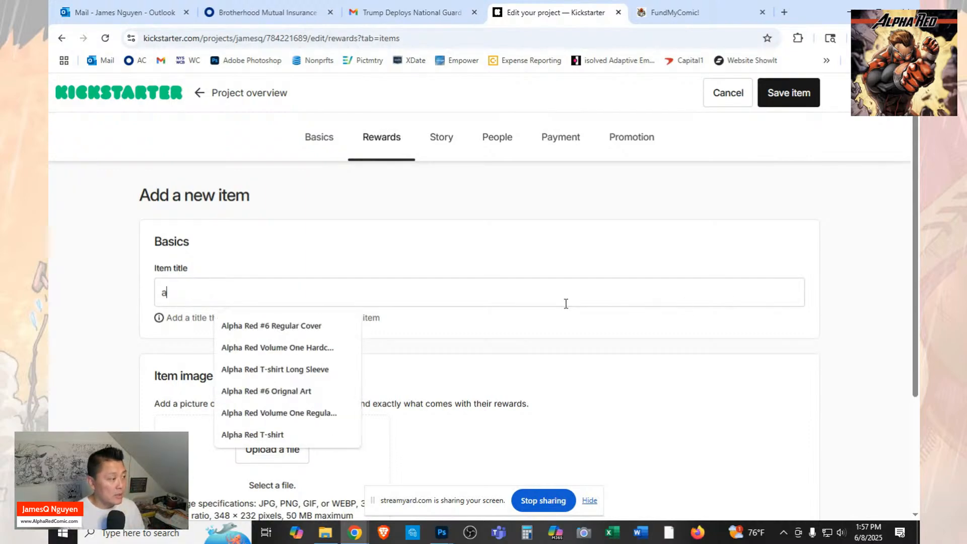
key(BackSpace)
text(Alpha Red)
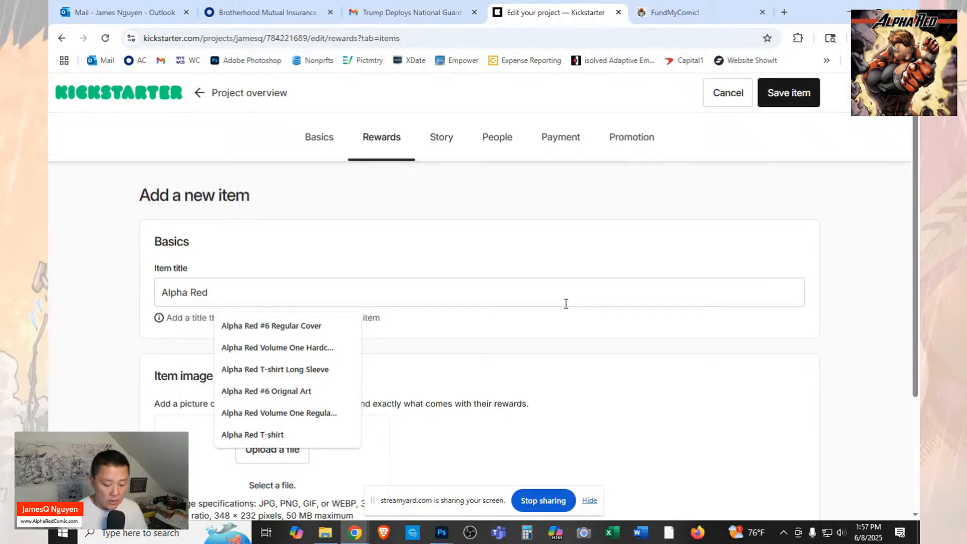
text( 1-7)
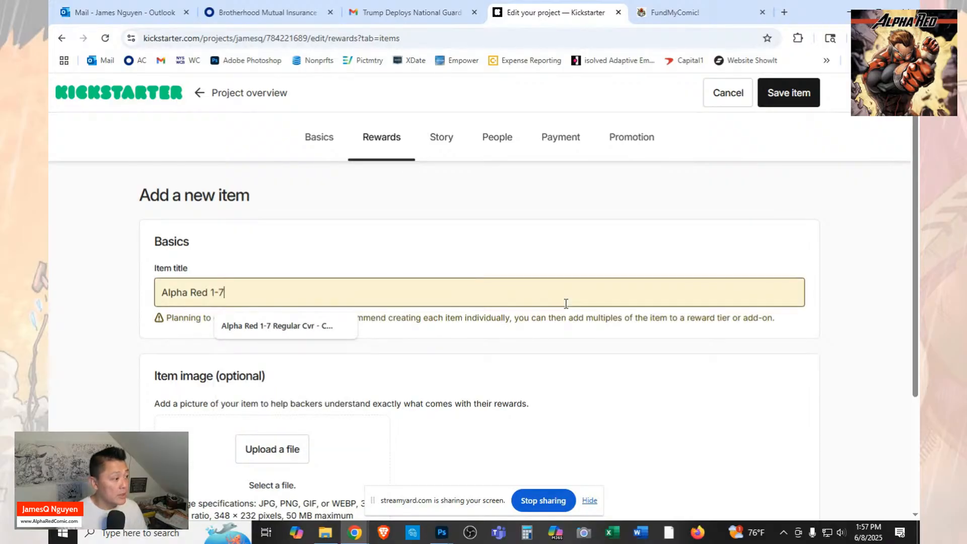
click(324, 328)
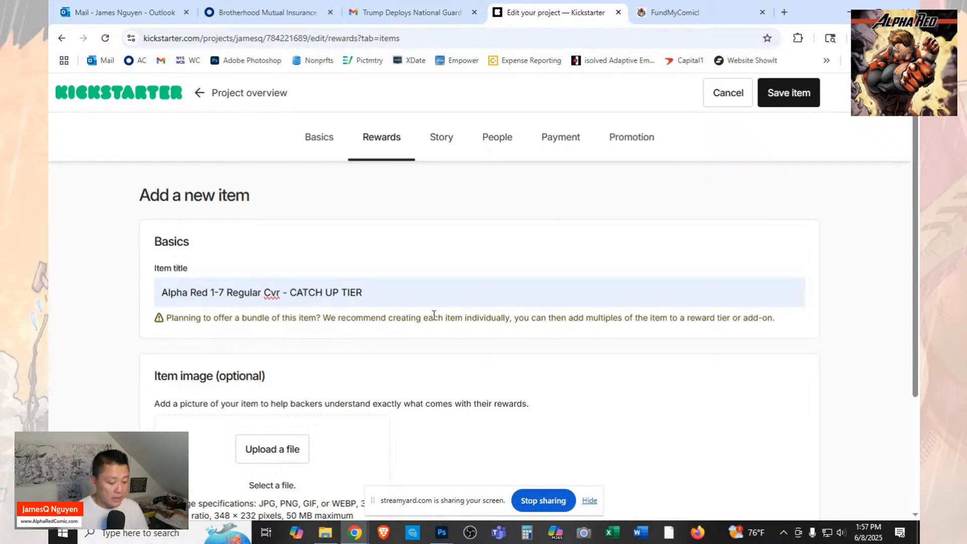
key(BackSpace)
key(BackSpace)
key(BackSpace)
key(BackSpace)
key(BackSpace)
key(BackSpace)
key(BackSpace)
key(BackSpace)
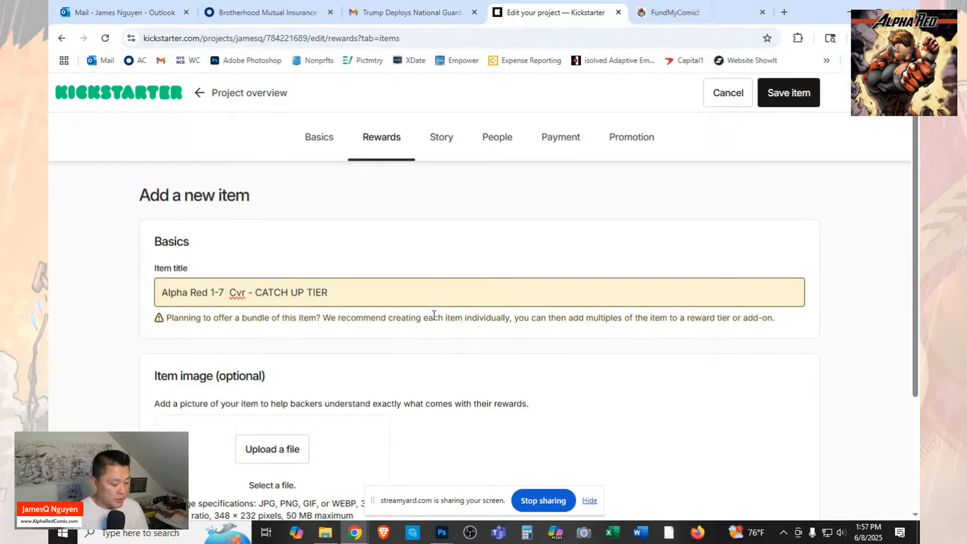
text(HOMAGE)
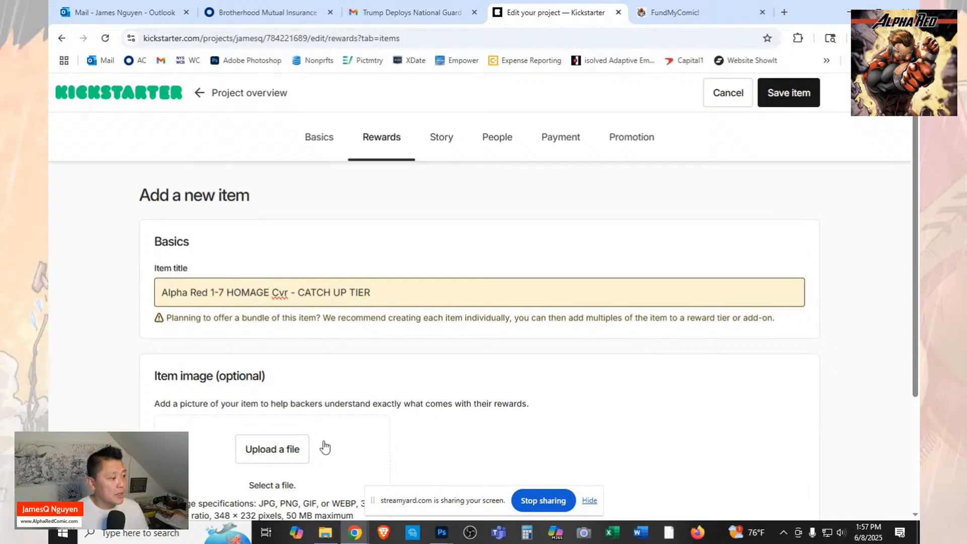
Upload the "AR7 - Catch Up 2 Homage" image from the Launch folder as the item image.
click(289, 454)
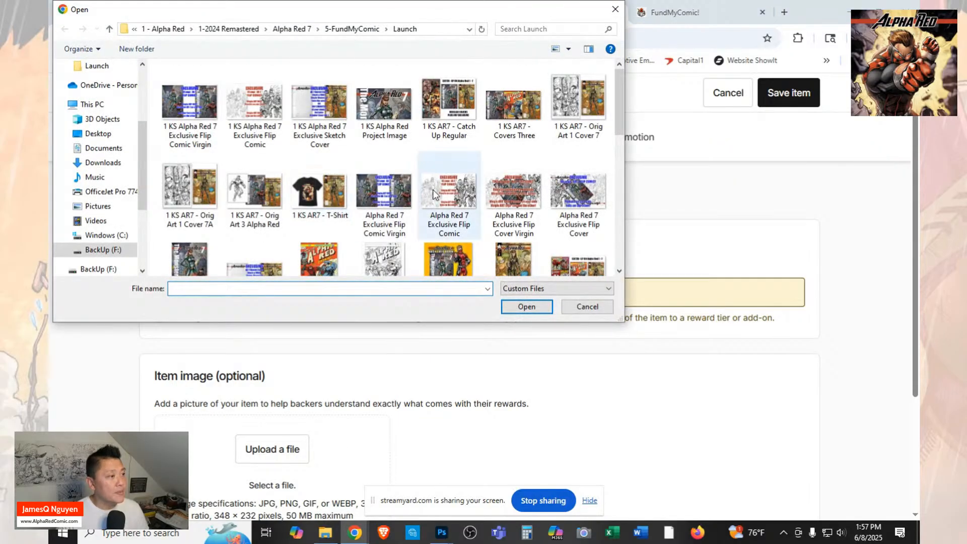
scroll(434, 190, down, 3)
scroll(435, 193, up, 1)
scroll(353, 212, down, 3)
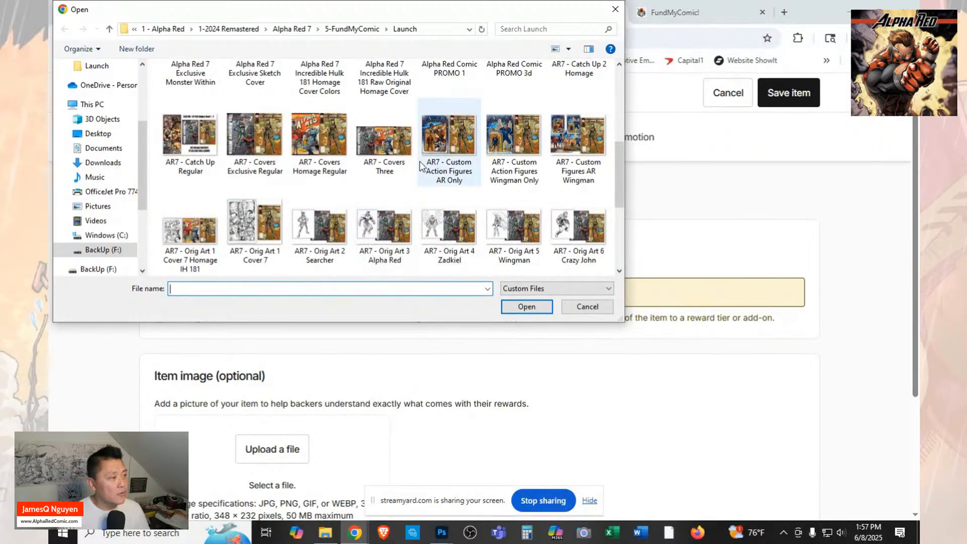
scroll(420, 162, up, 3)
scroll(419, 160, up, 2)
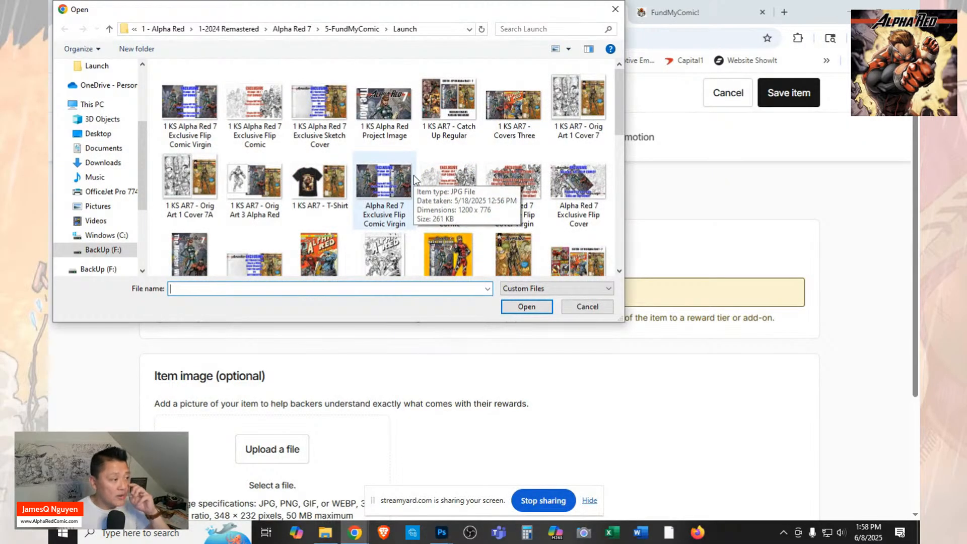
scroll(413, 174, down, 3)
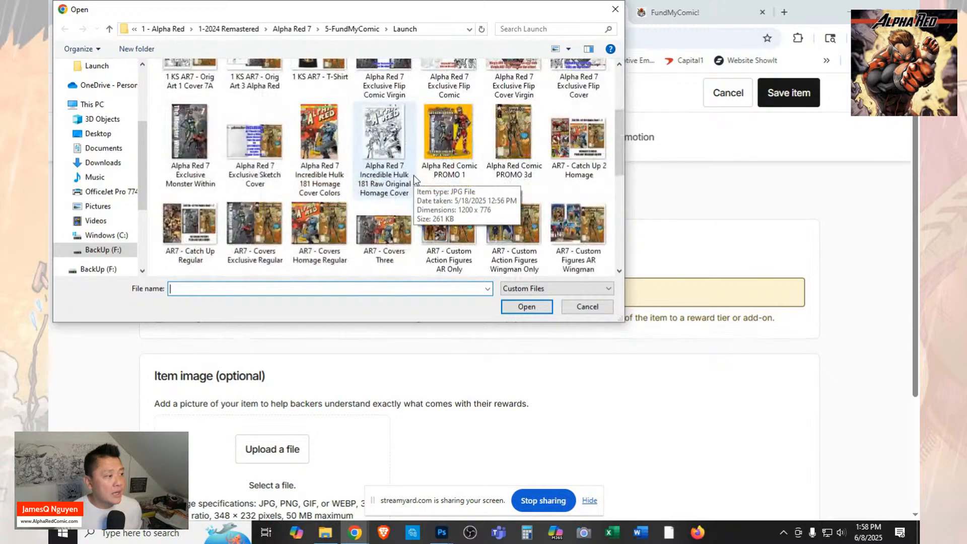
scroll(413, 174, down, 2)
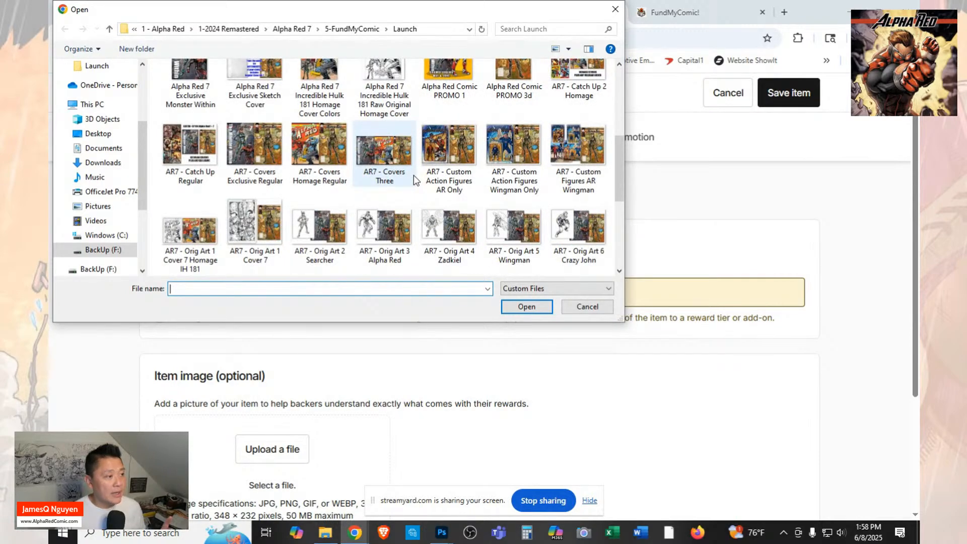
scroll(414, 180, up, 2)
scroll(413, 174, up, 1)
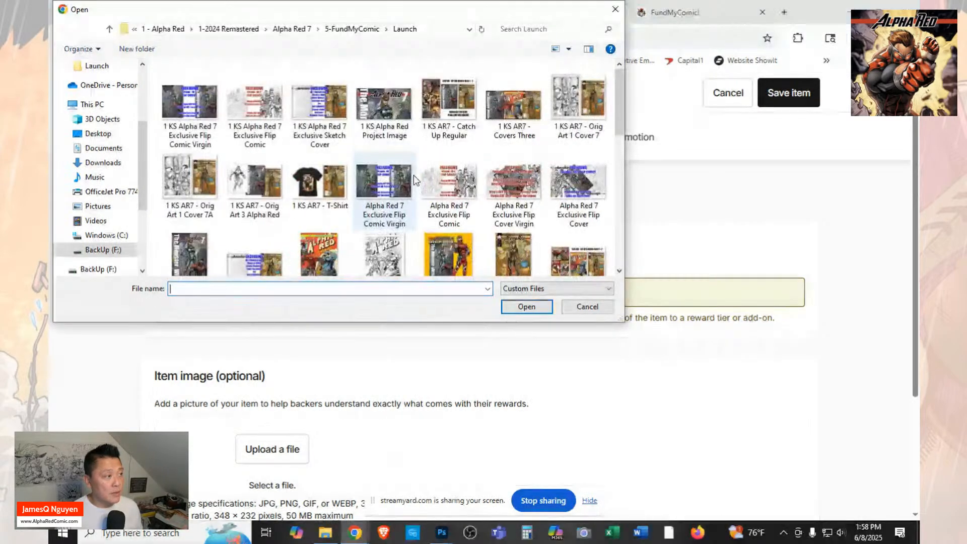
click(555, 262)
click(551, 310)
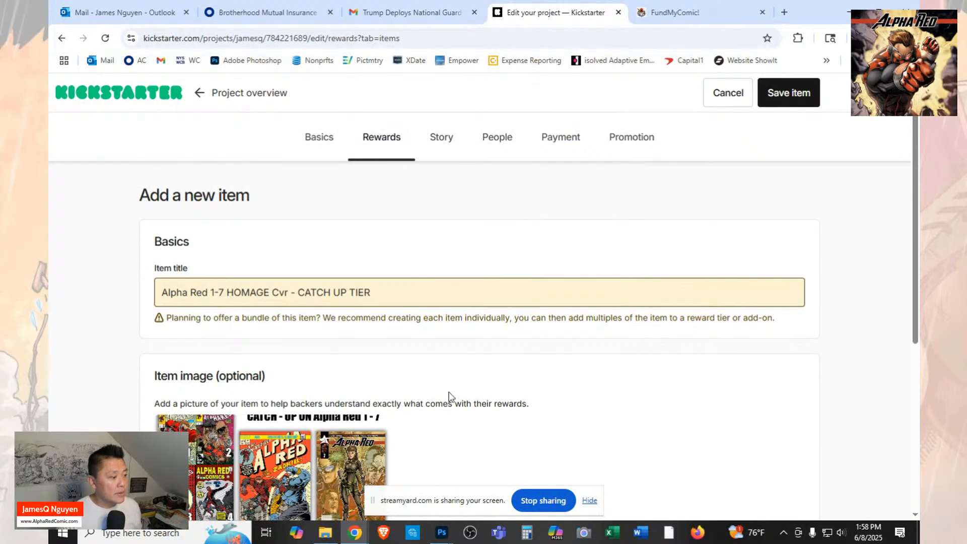
Remove the uploaded homage catch-up image from the item.
scroll(450, 397, down, 3)
click(379, 412)
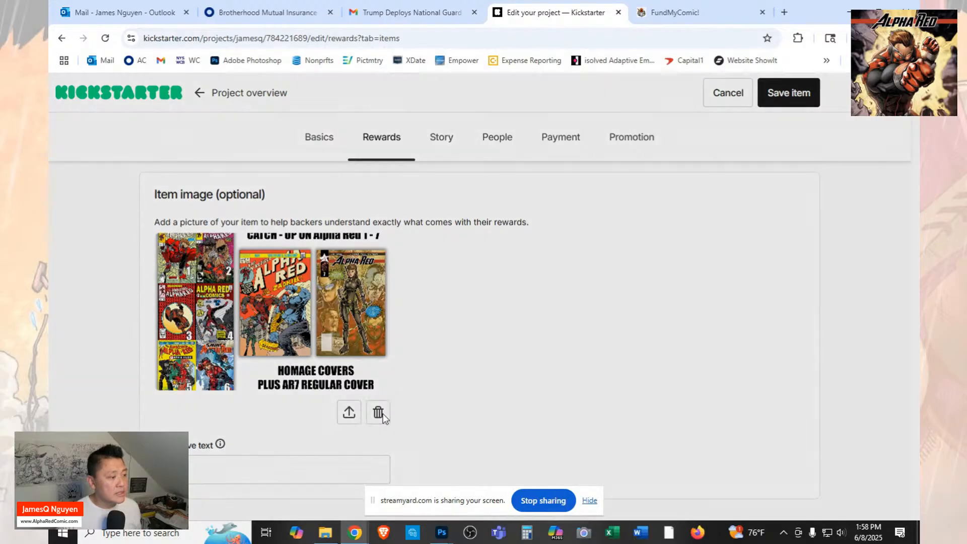
click(474, 337)
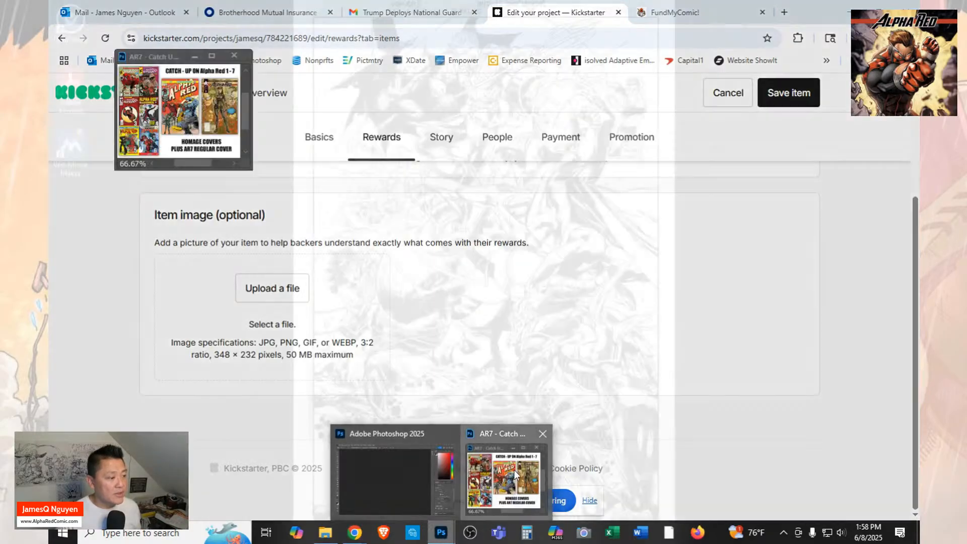
Switch to Photoshop and save the resized image as JPEG "1 KS AR7 - Catch Up 2 Homage" in the Launch folder at maximum quality 12.
click(501, 479)
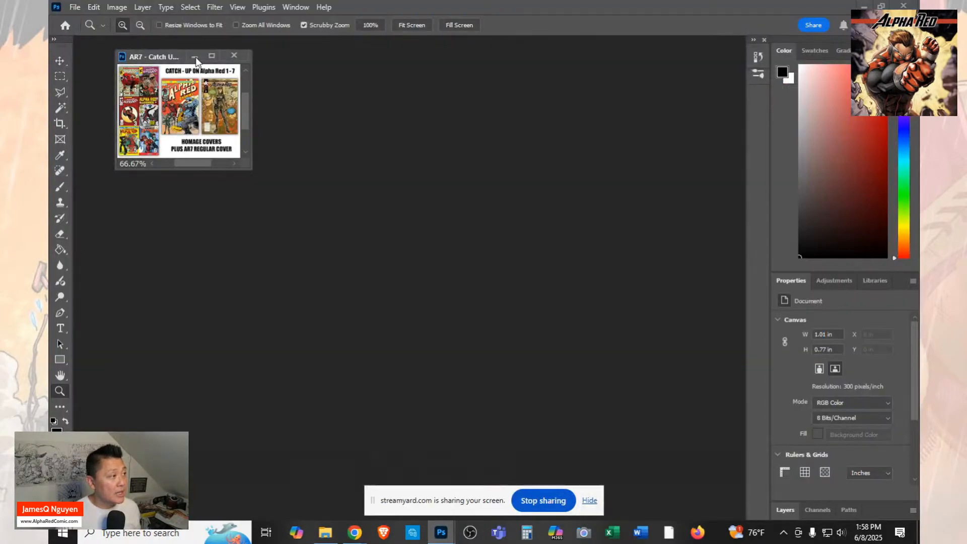
click(76, 8)
click(123, 152)
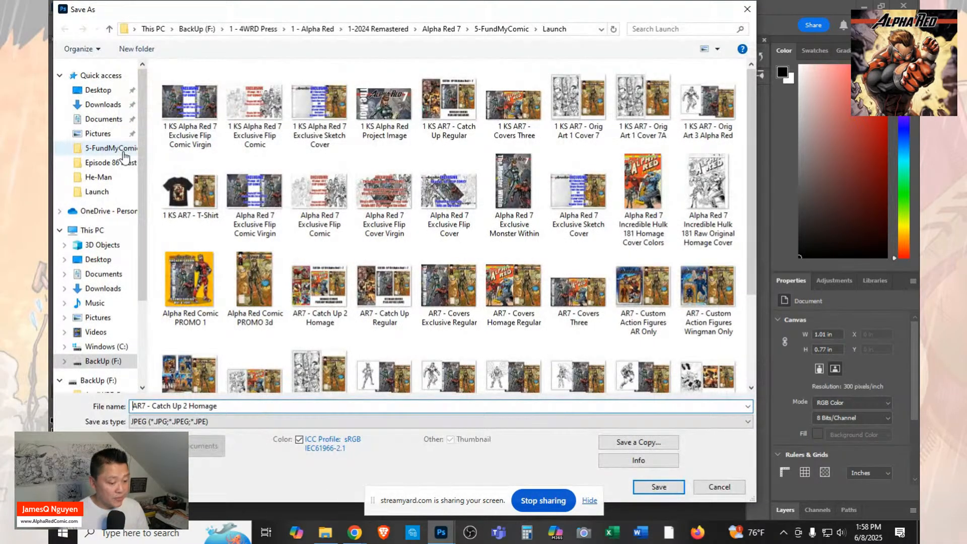
key(Home)
text(1 )
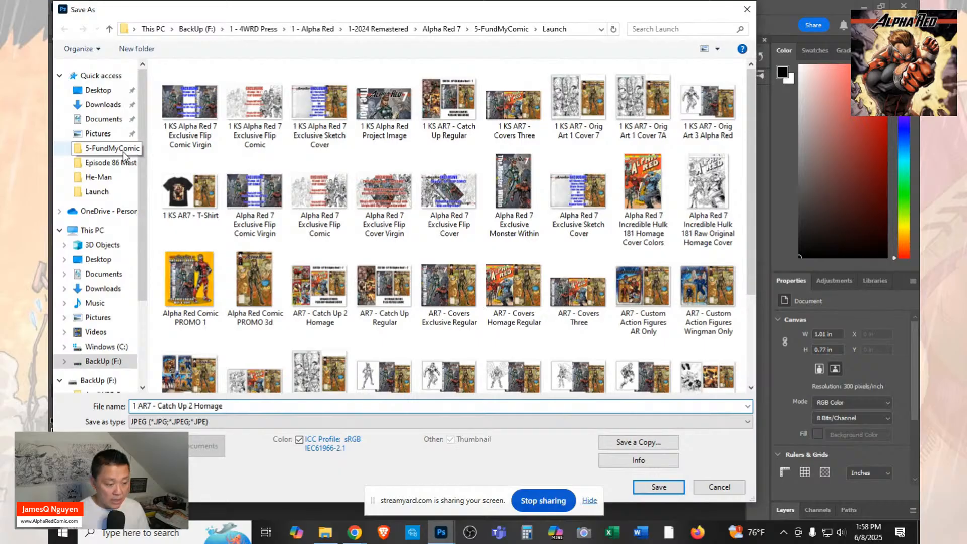
text(ks)
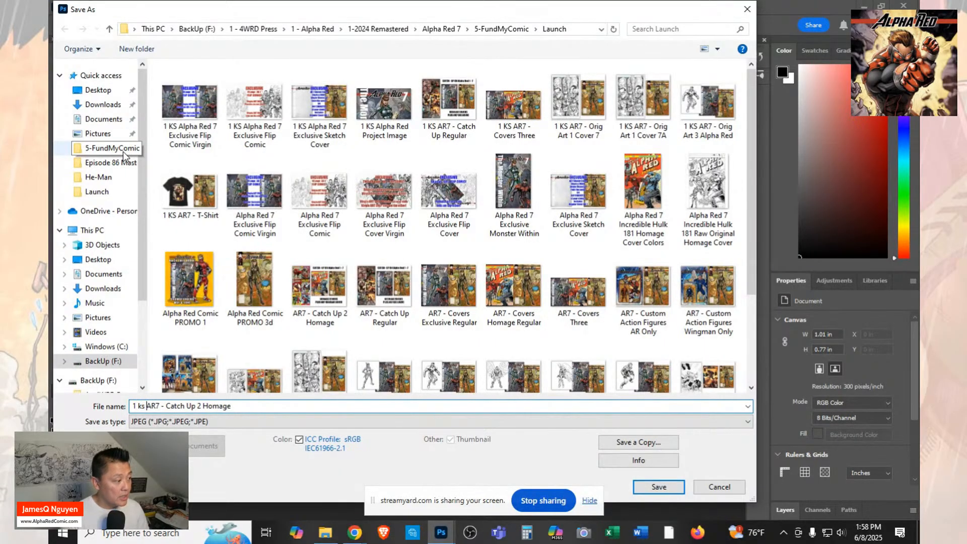
key(BackSpace)
key(BackSpace)
text(KS)
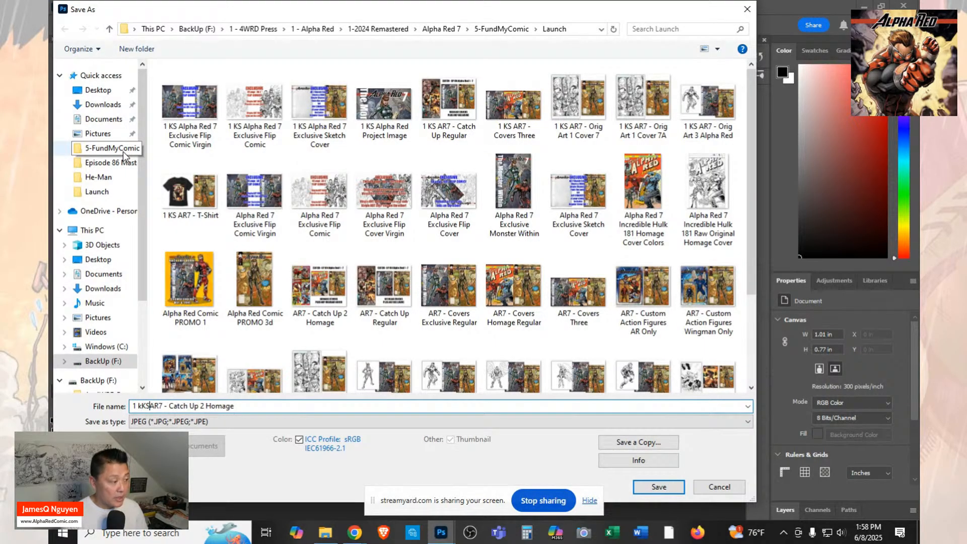
key(BackSpace)
key(BackSpace)
key(BackSpace)
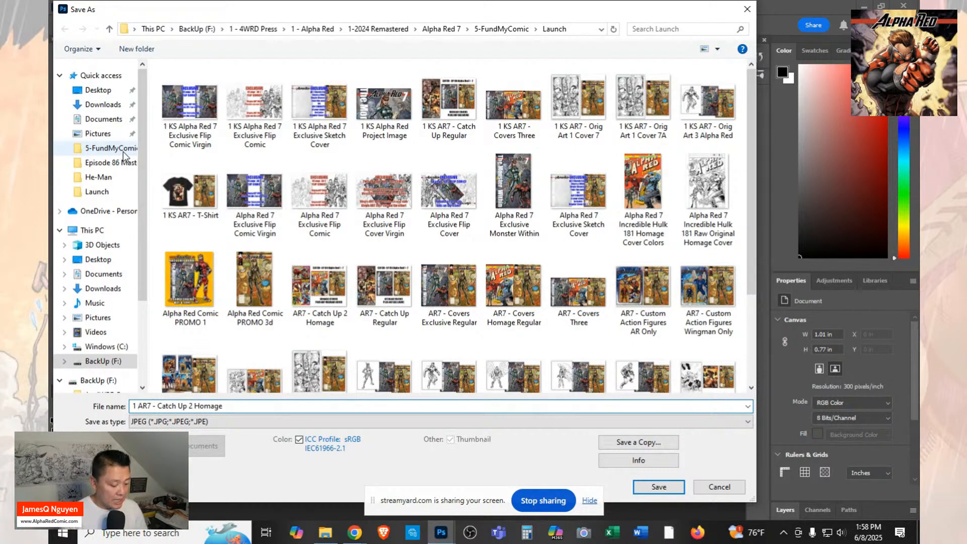
text(KS)
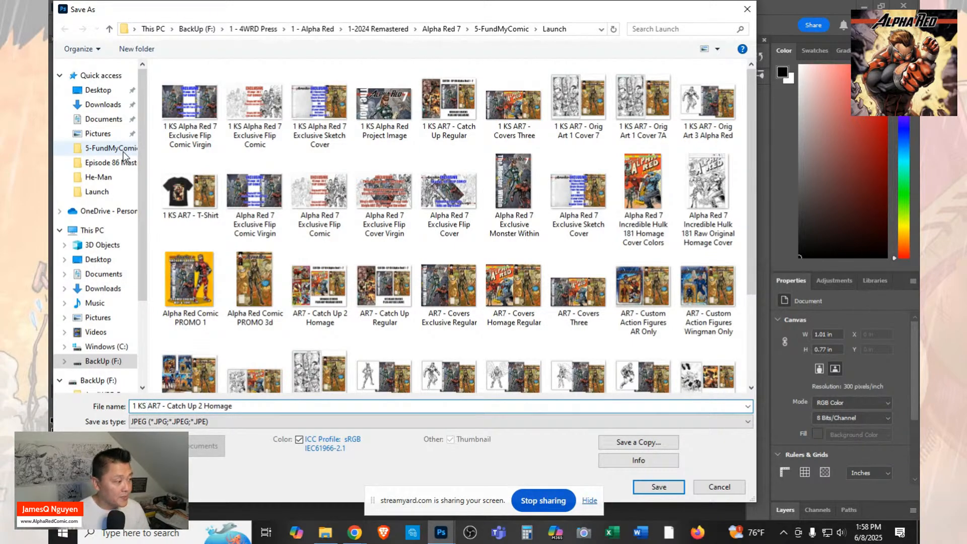
click(659, 487)
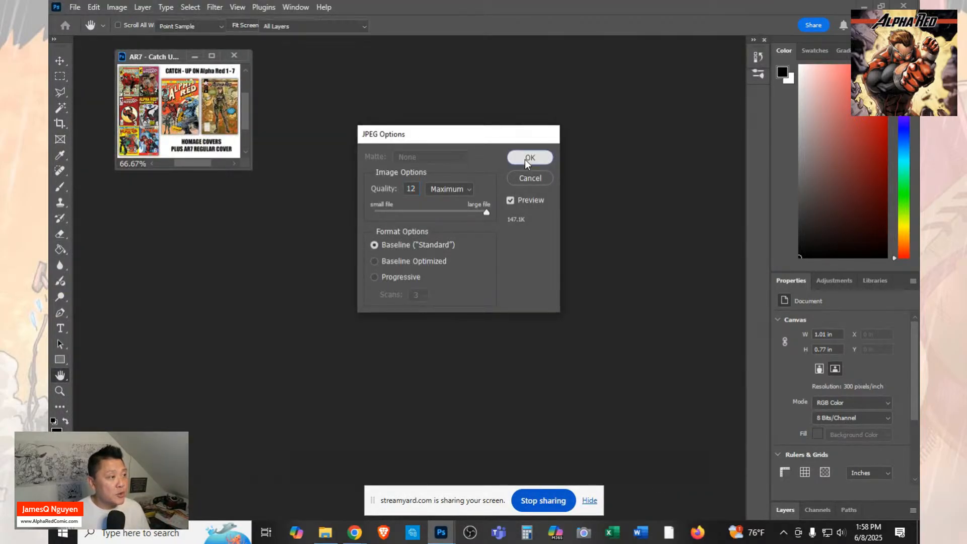
click(525, 160)
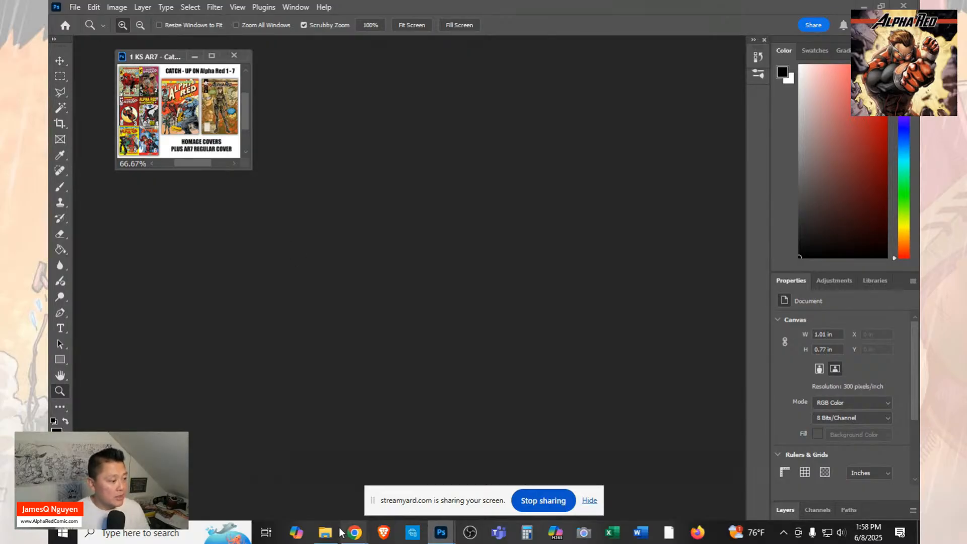
Switch back to Kickstarter in Chrome and upload "1 KS AR7 - Catch Up 2 Homage" as the item image.
mouse_move(354, 532)
click(258, 506)
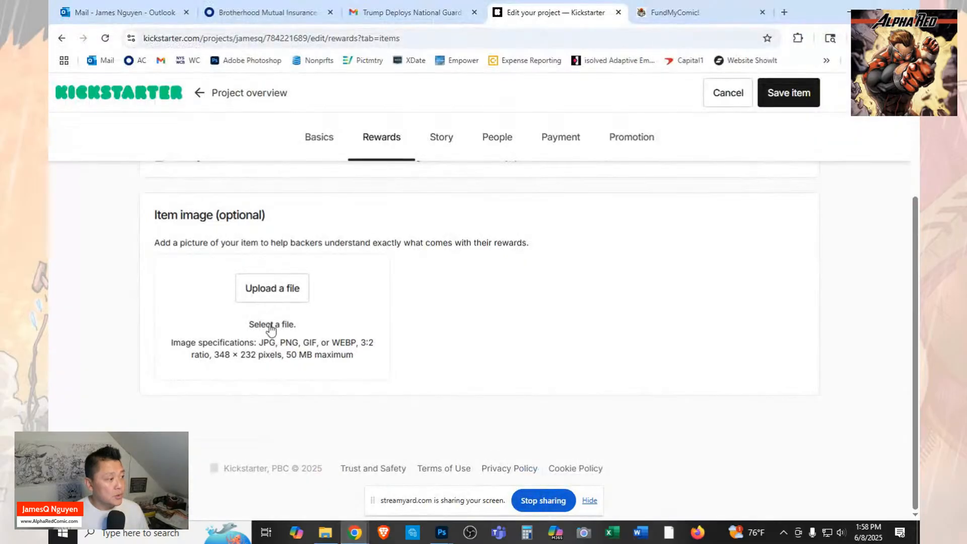
click(269, 292)
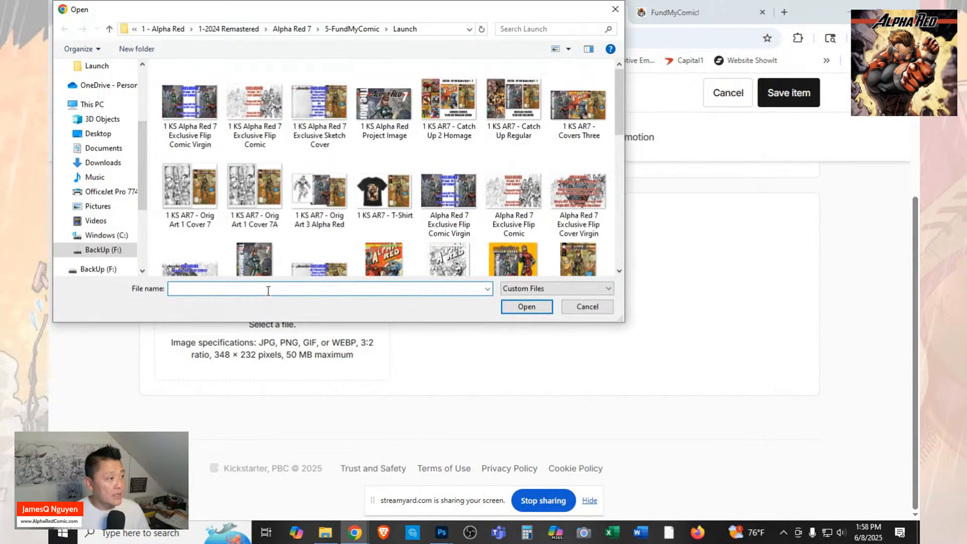
click(467, 102)
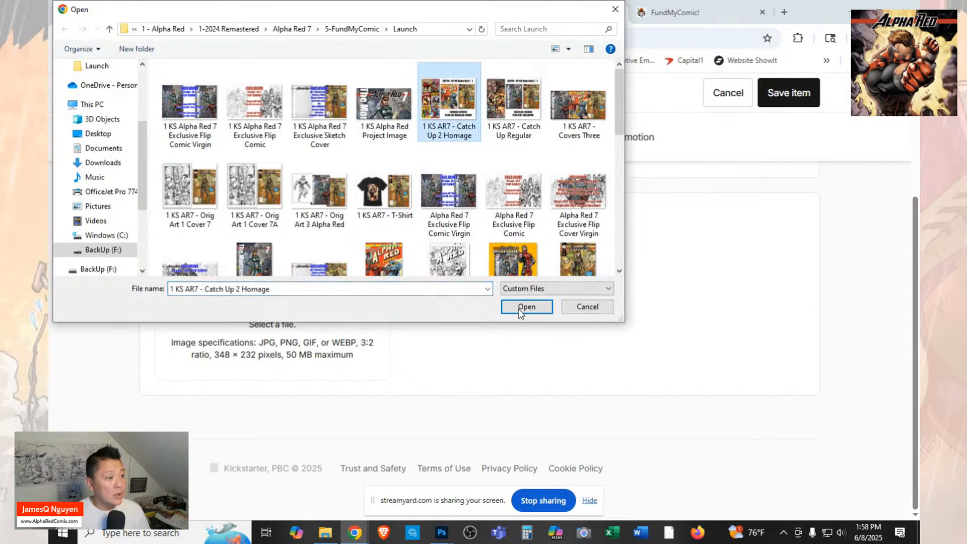
click(524, 307)
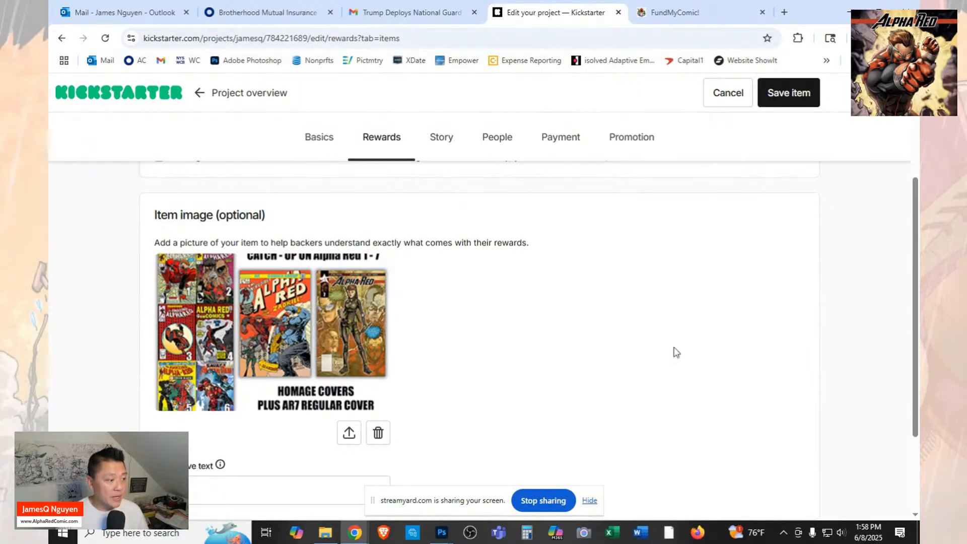
scroll(675, 350, down, 2)
scroll(675, 350, up, 4)
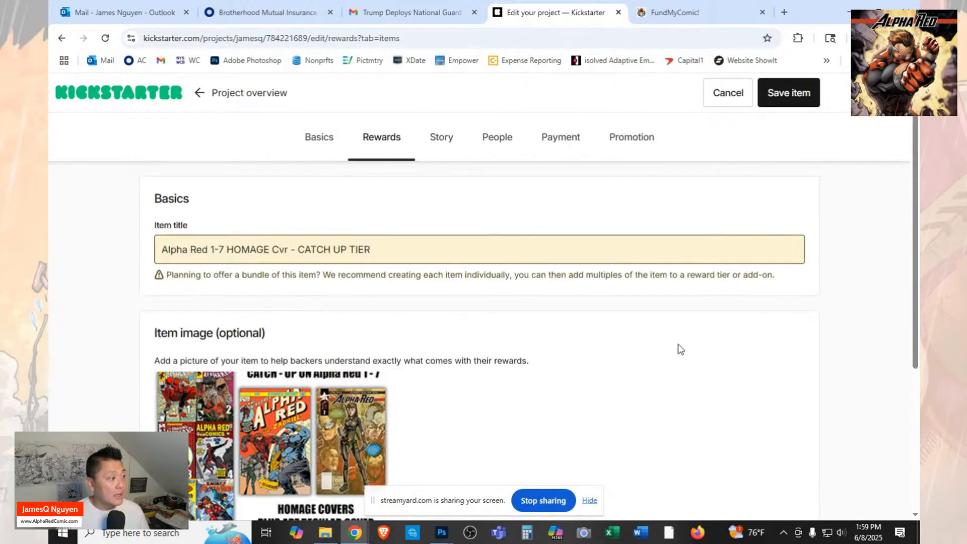
scroll(681, 349, down, 3)
scroll(680, 349, up, 3)
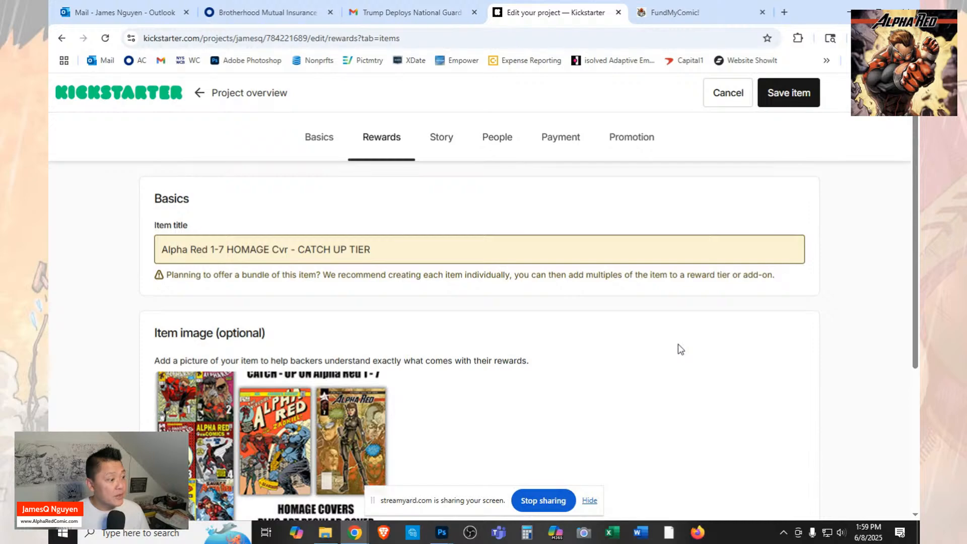
scroll(681, 349, down, 2)
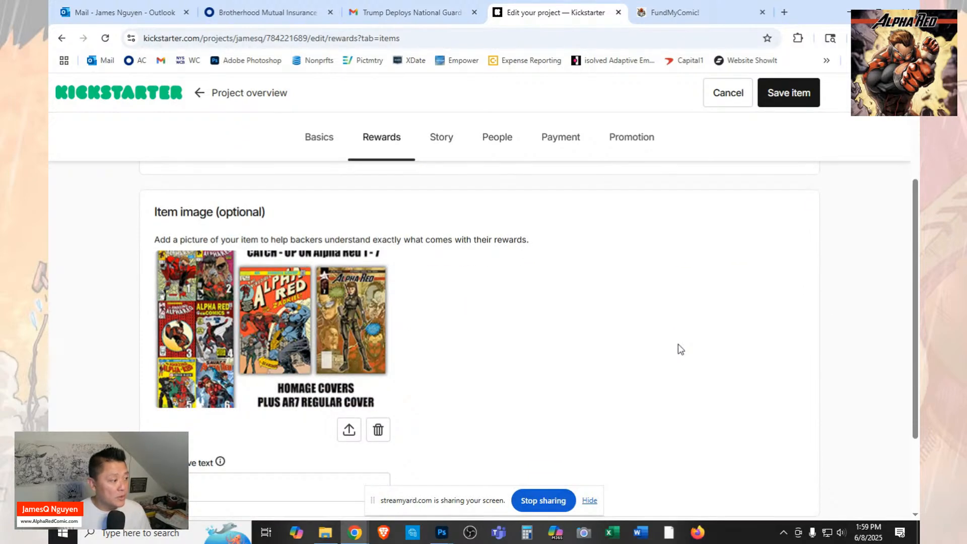
Set the item image's alternative text to "AR 1-7 CATCH UP HOMAGE COV" and save the item.
click(298, 487)
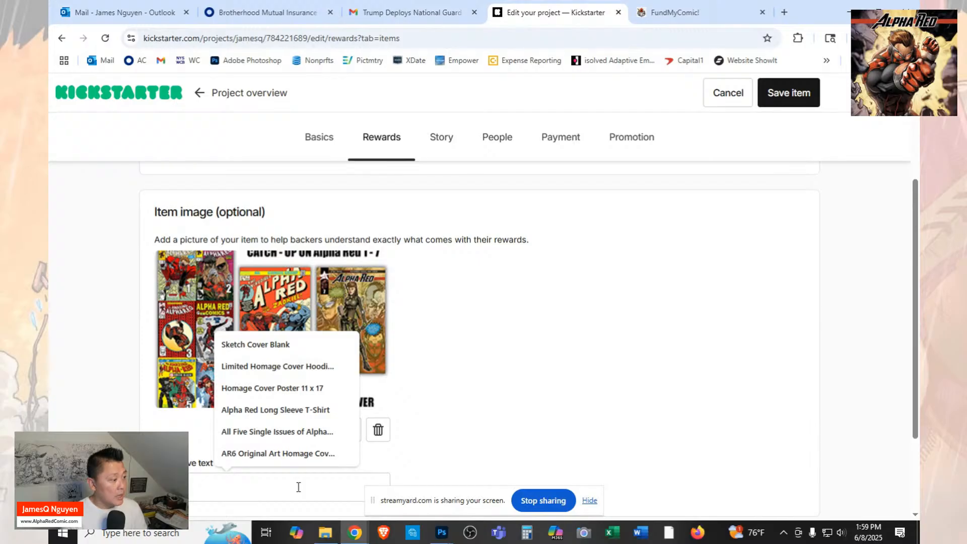
text(AR C)
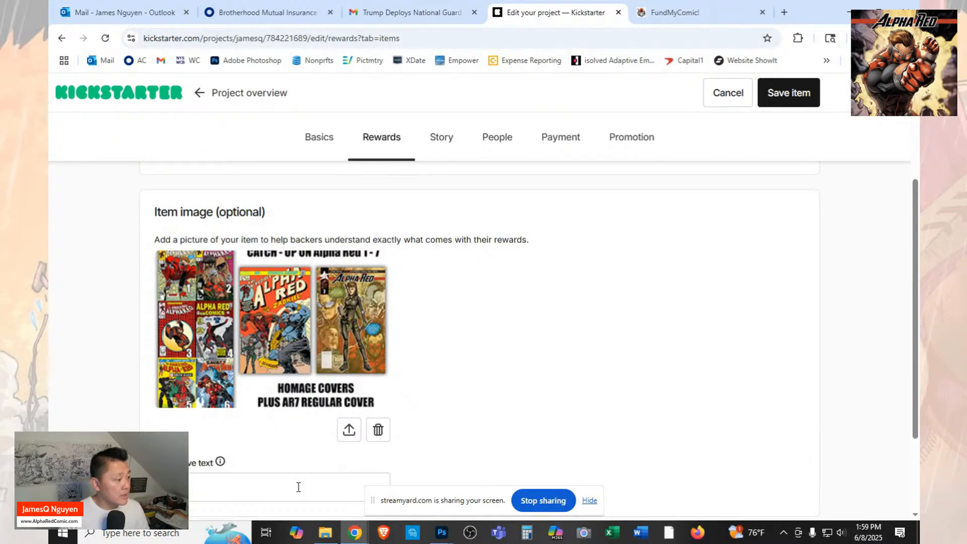
key(BackSpace)
text(7)
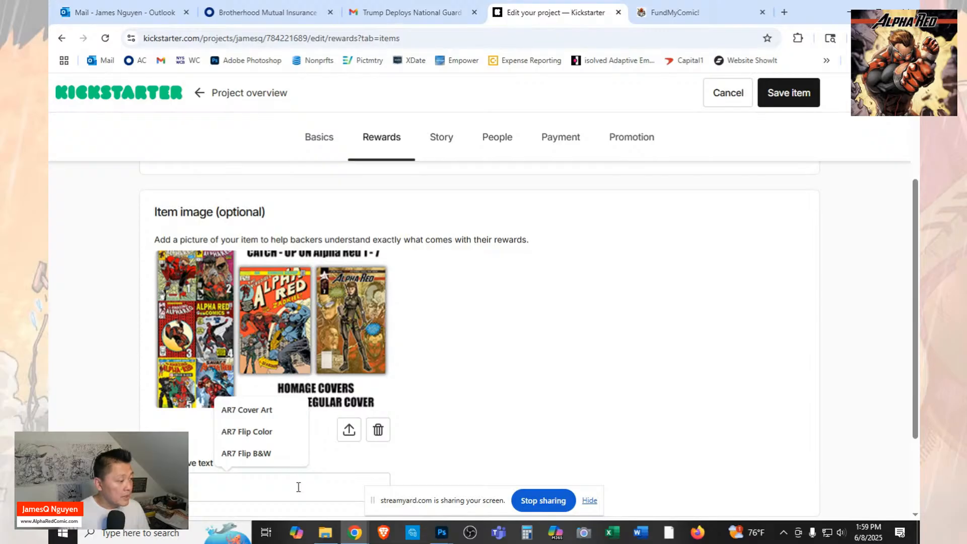
key(BackSpace)
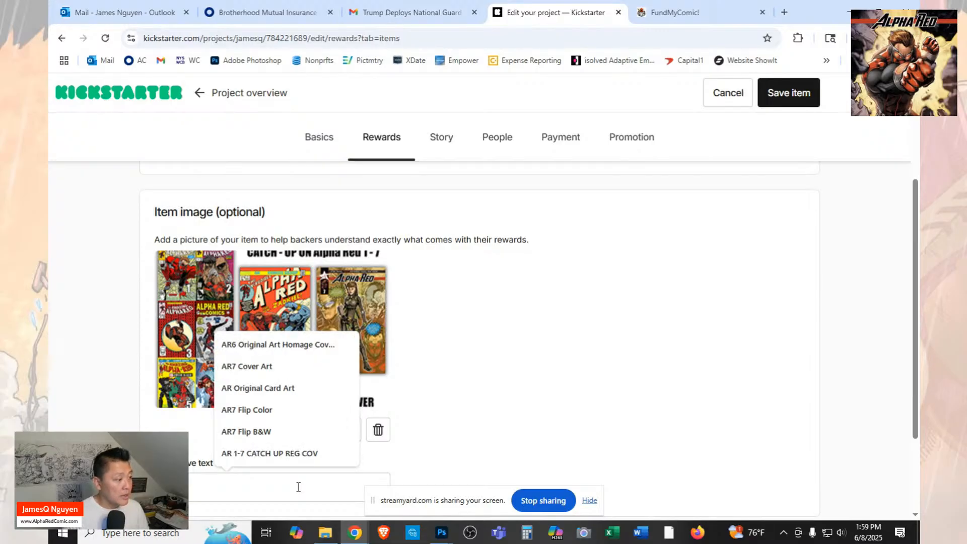
click(299, 453)
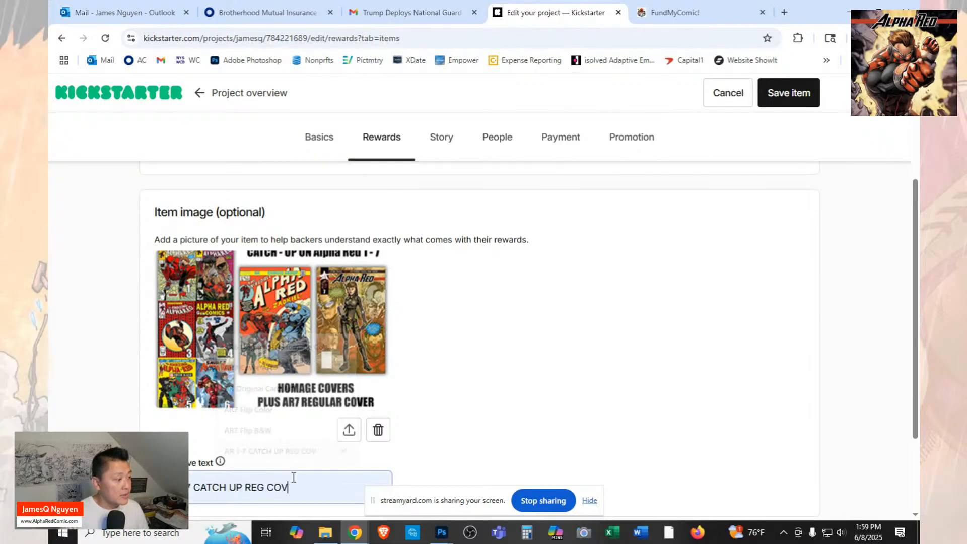
click(247, 487)
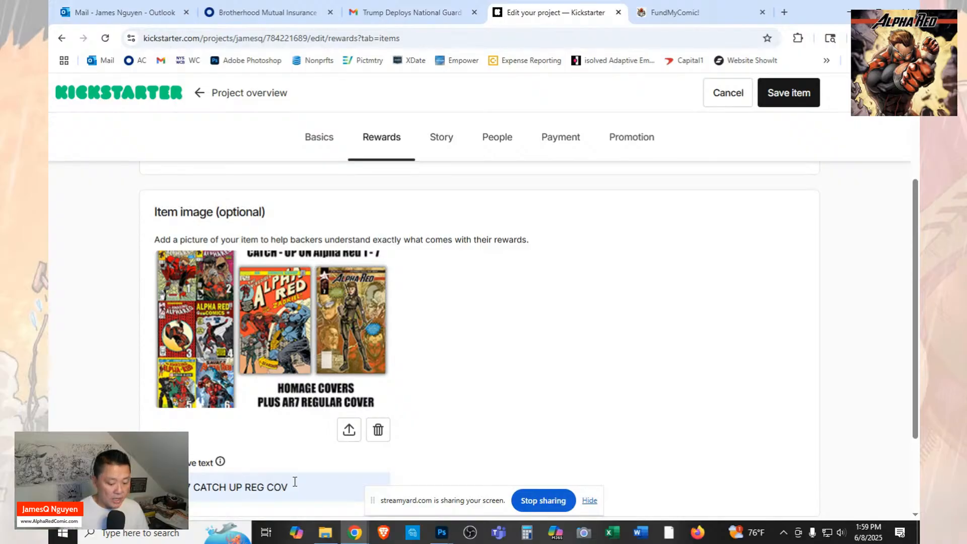
key(Delete)
key(Delete)
key(Delete)
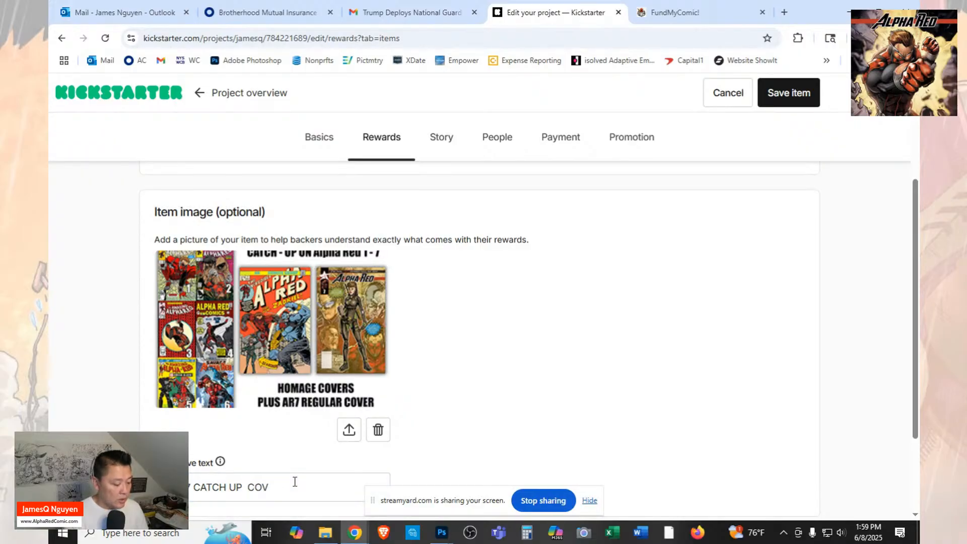
text(HOMAGE)
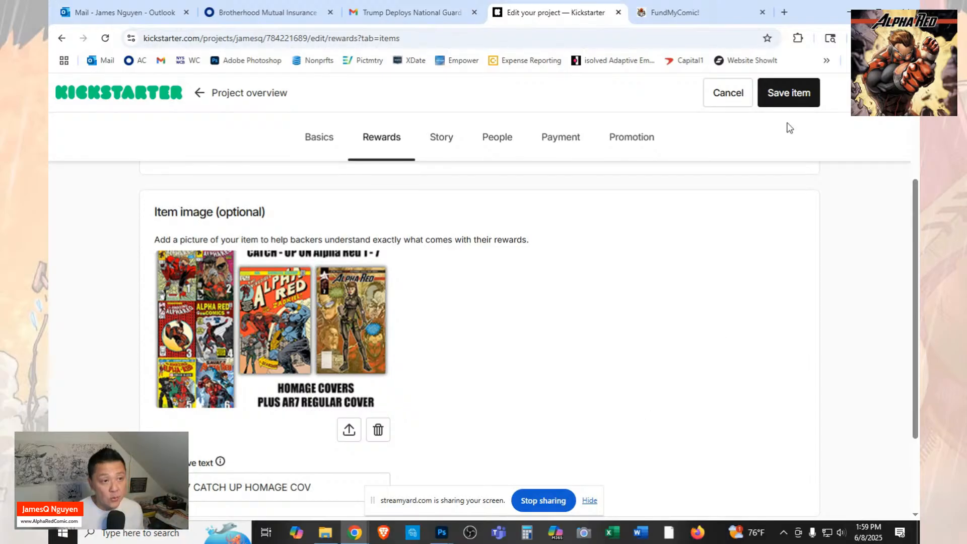
click(787, 100)
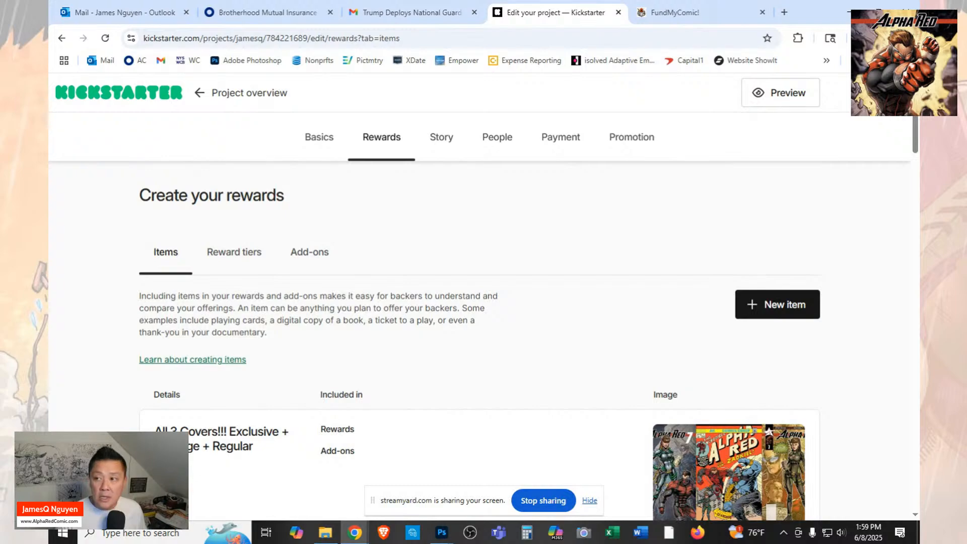
Review the project's list of reward items and their images.
scroll(540, 315, down, 5)
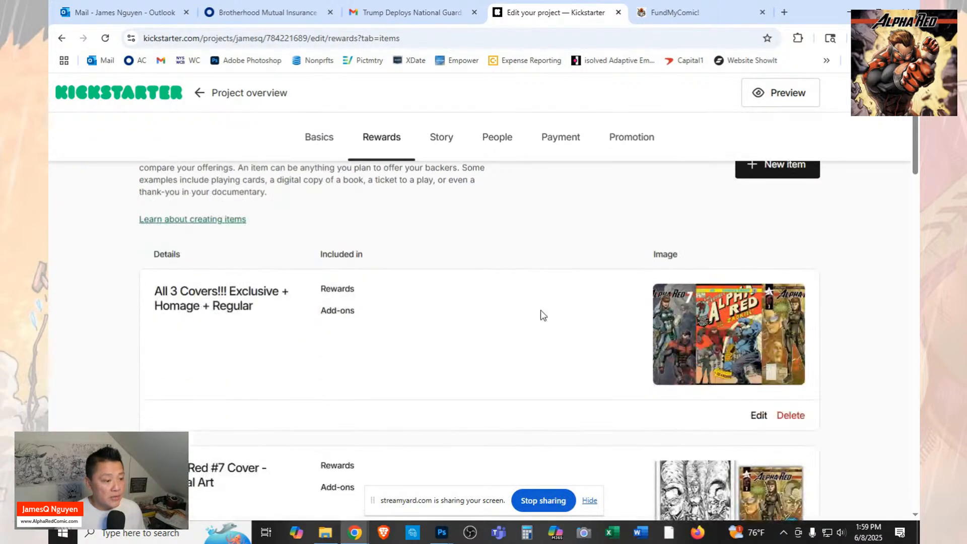
scroll(542, 316, up, 4)
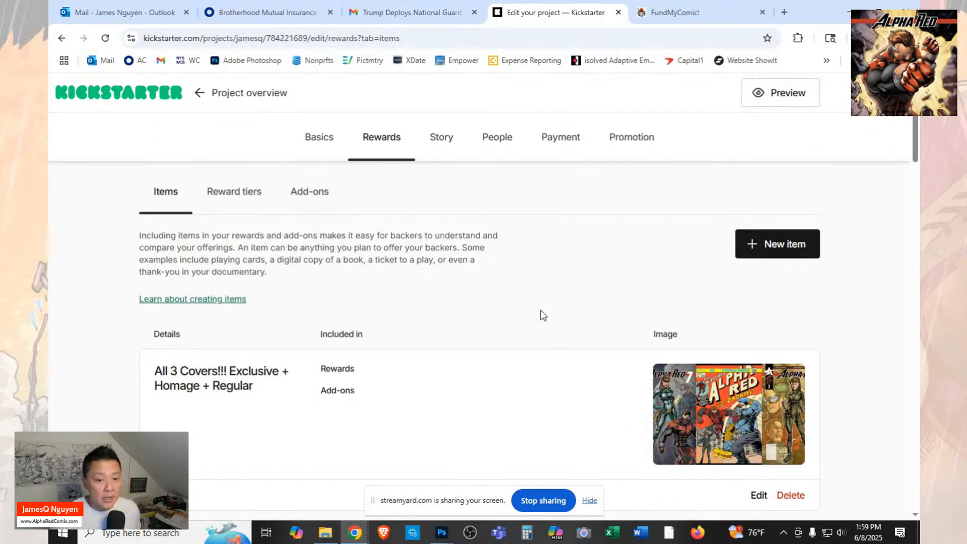
scroll(542, 315, up, 1)
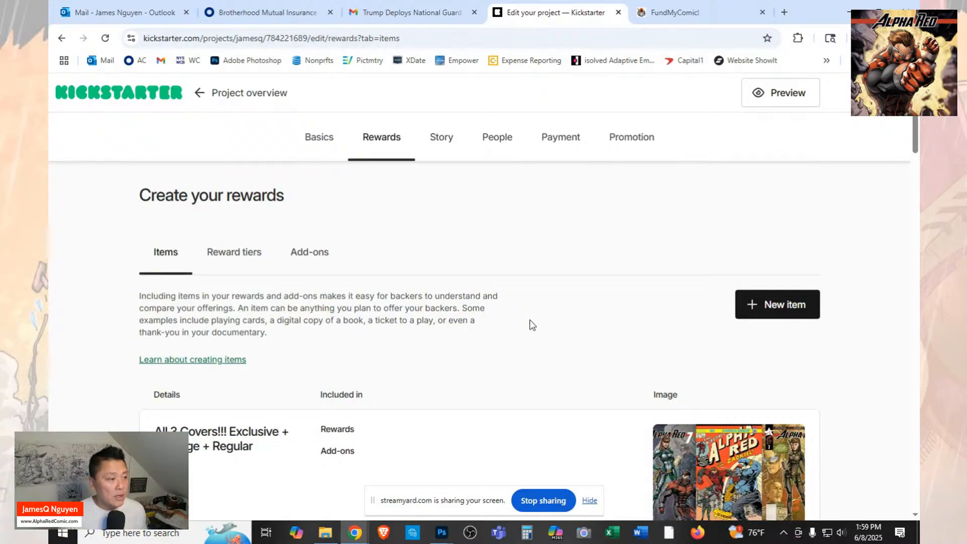
scroll(540, 317, down, 9)
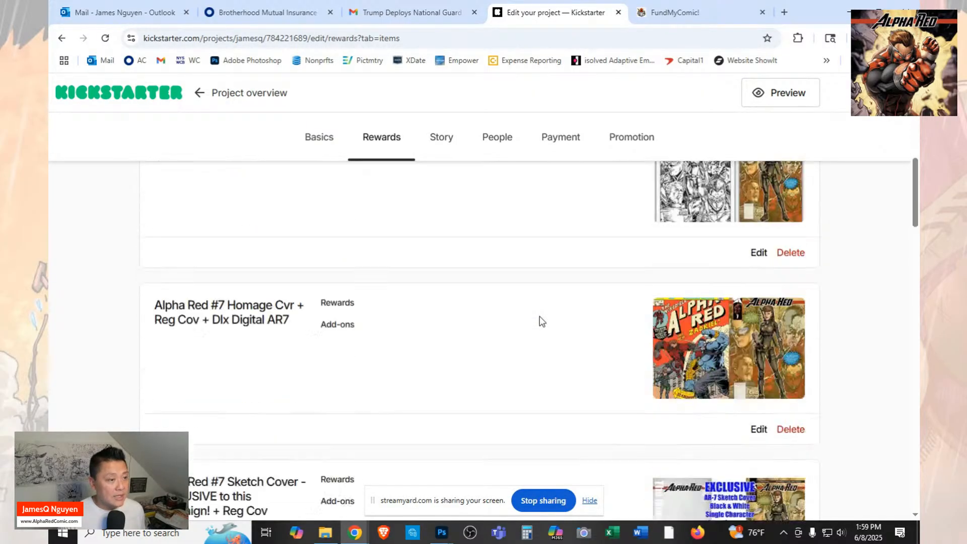
scroll(542, 321, up, 8)
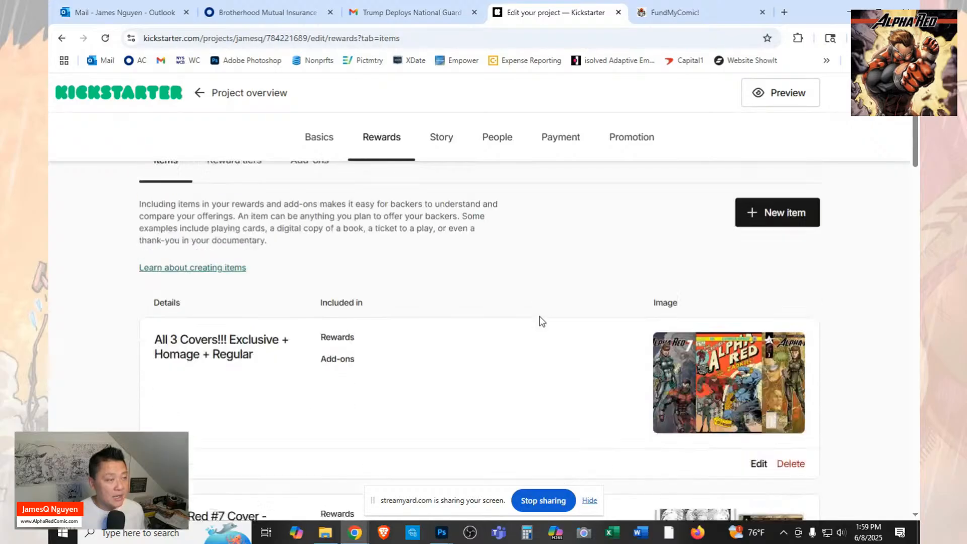
scroll(542, 321, down, 2)
Switch to Photoshop and browse the images in the Launch folder without opening any.
mouse_move(441, 532)
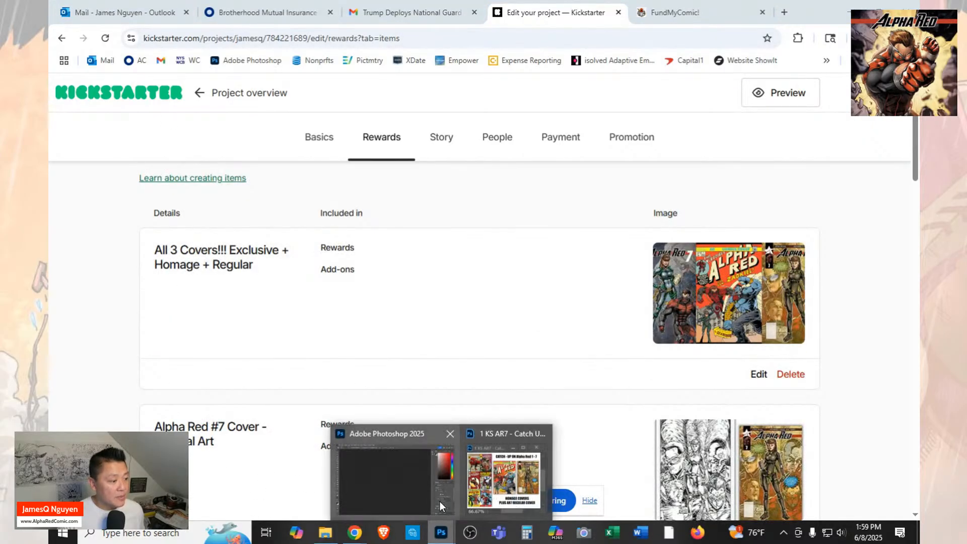
click(418, 495)
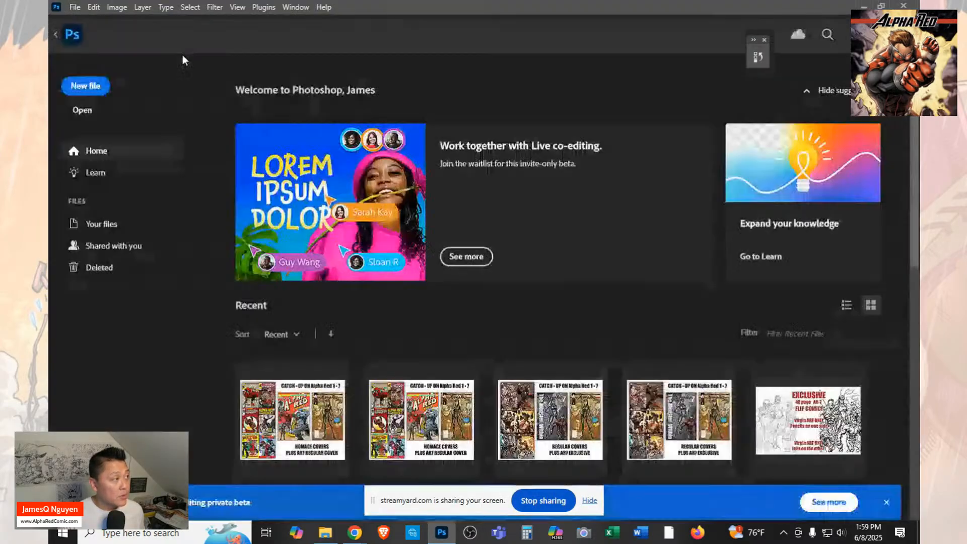
click(74, 7)
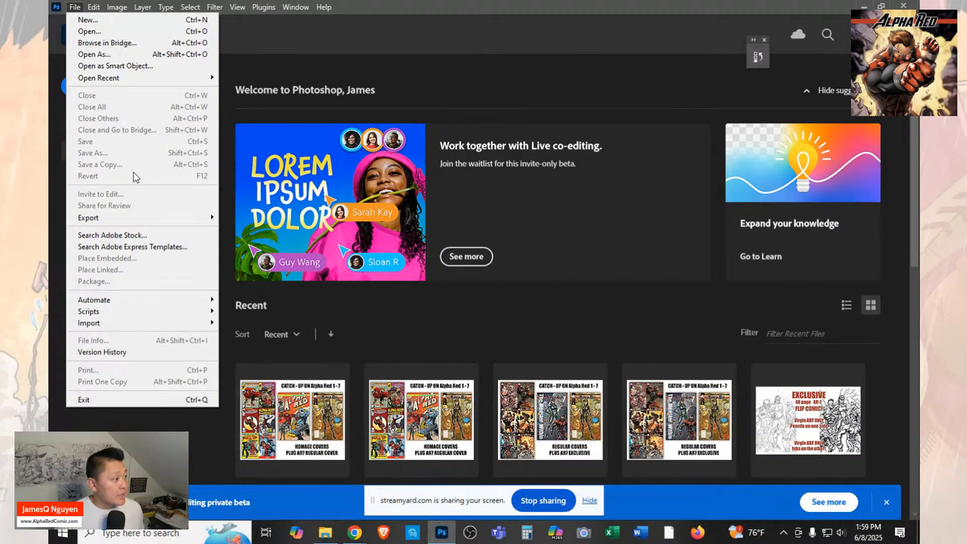
click(90, 32)
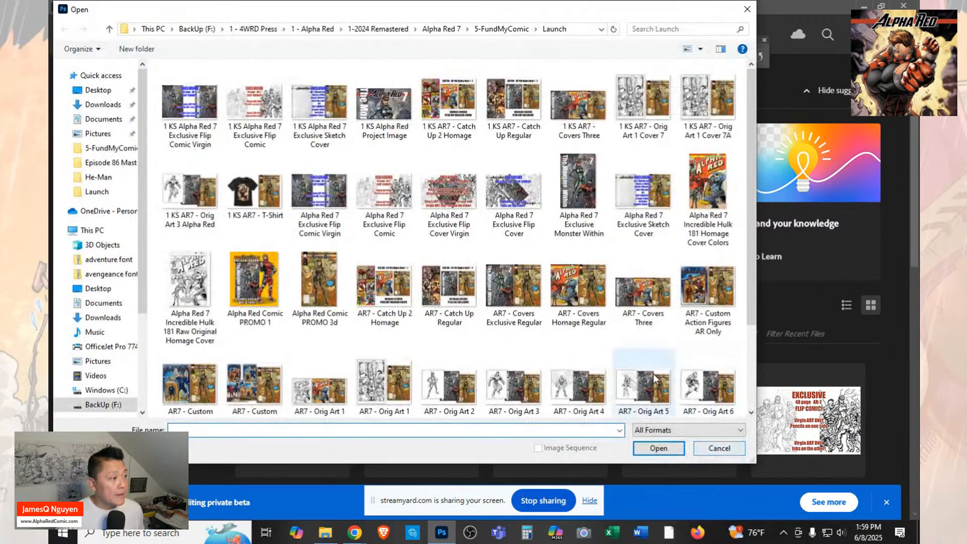
scroll(700, 330, down, 2)
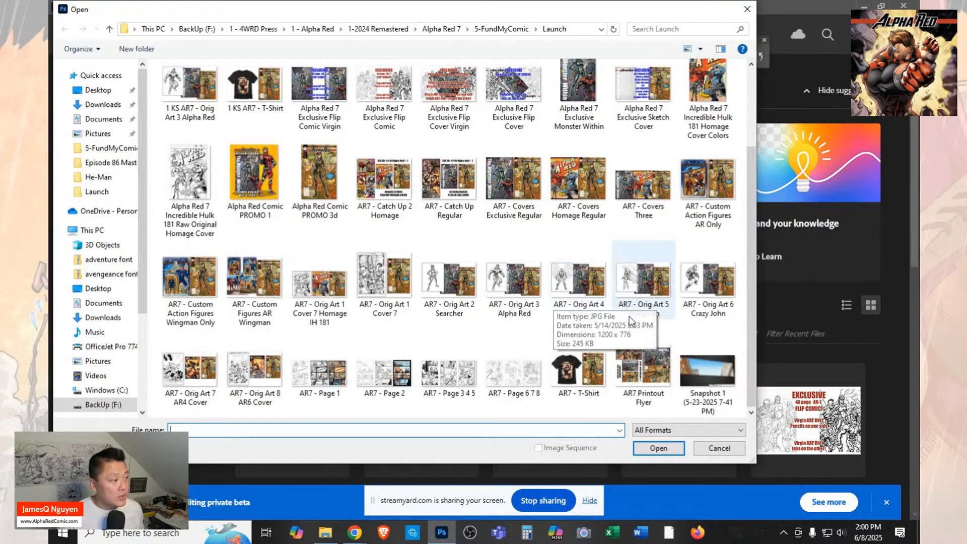
click(720, 448)
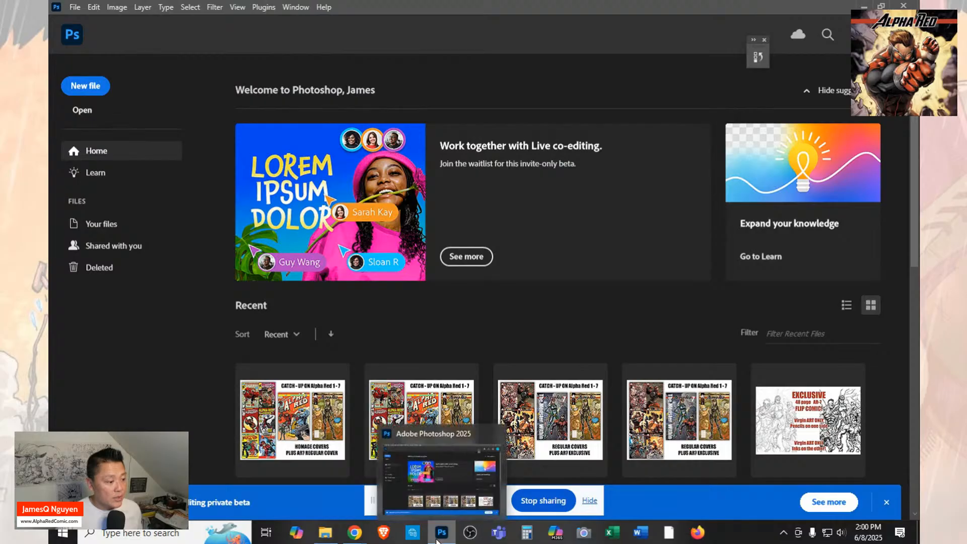
Switch back to Kickstarter in Chrome and show the project's reward tiers.
mouse_move(355, 532)
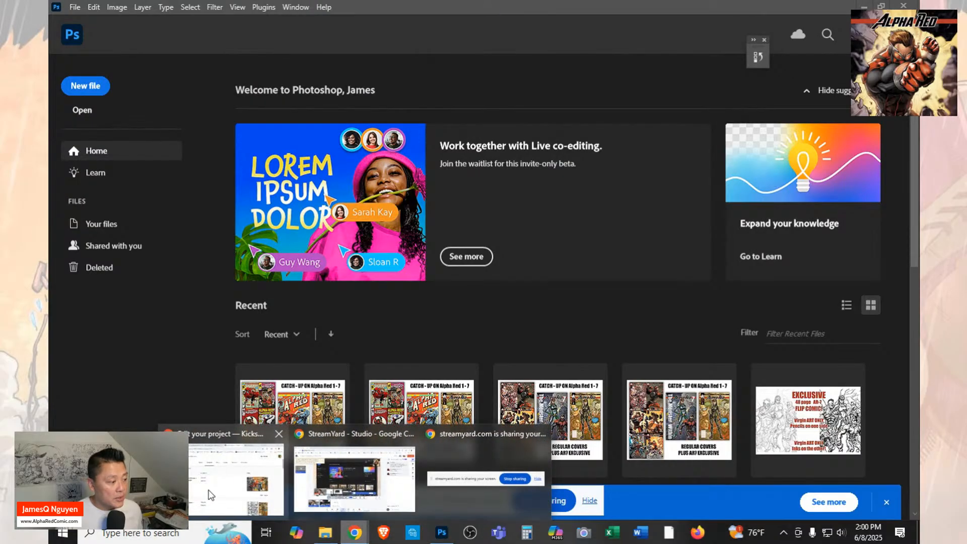
click(258, 506)
scroll(364, 187, up, 4)
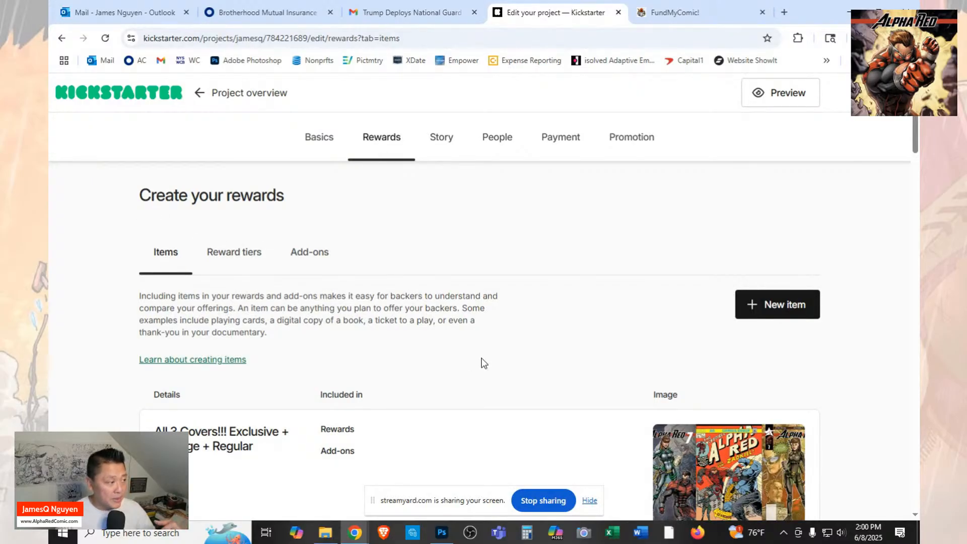
click(233, 254)
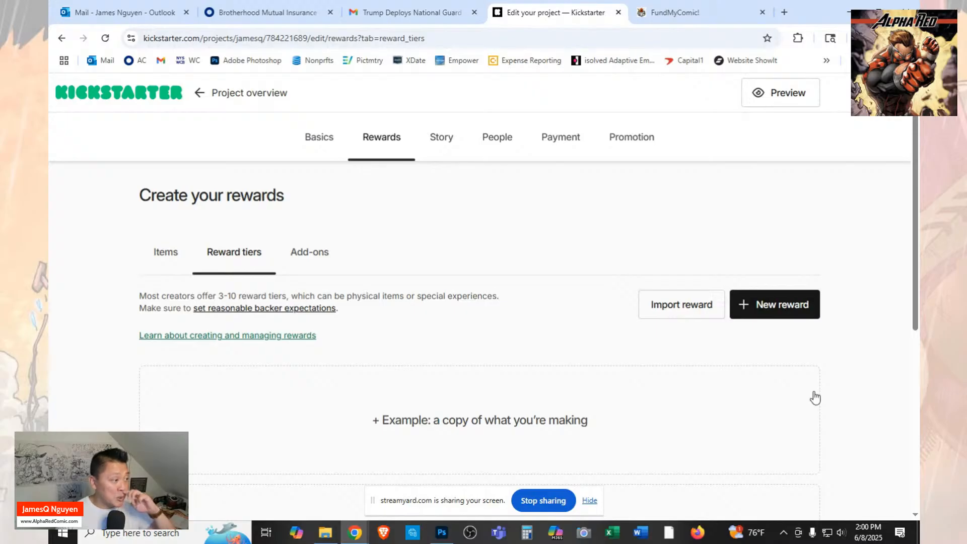
scroll(805, 398, down, 2)
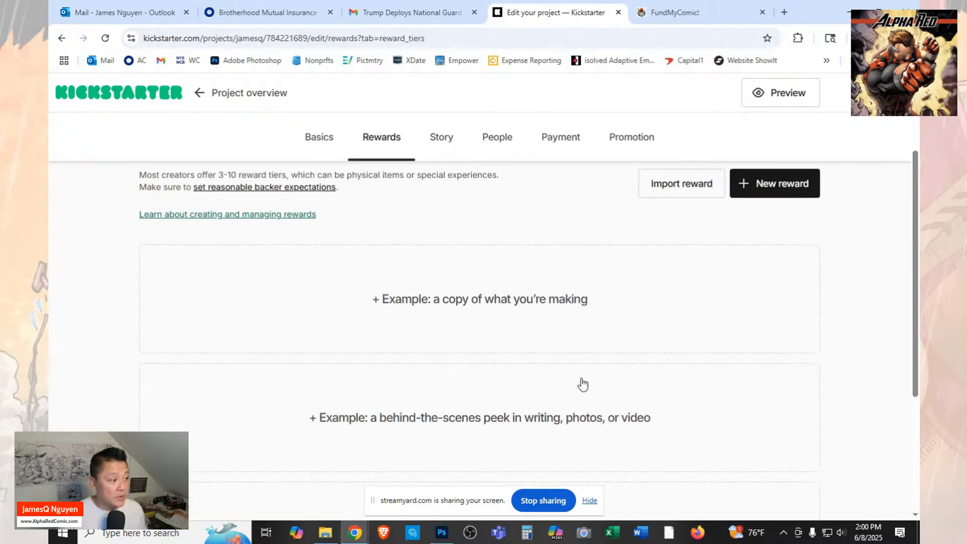
scroll(584, 376, up, 2)
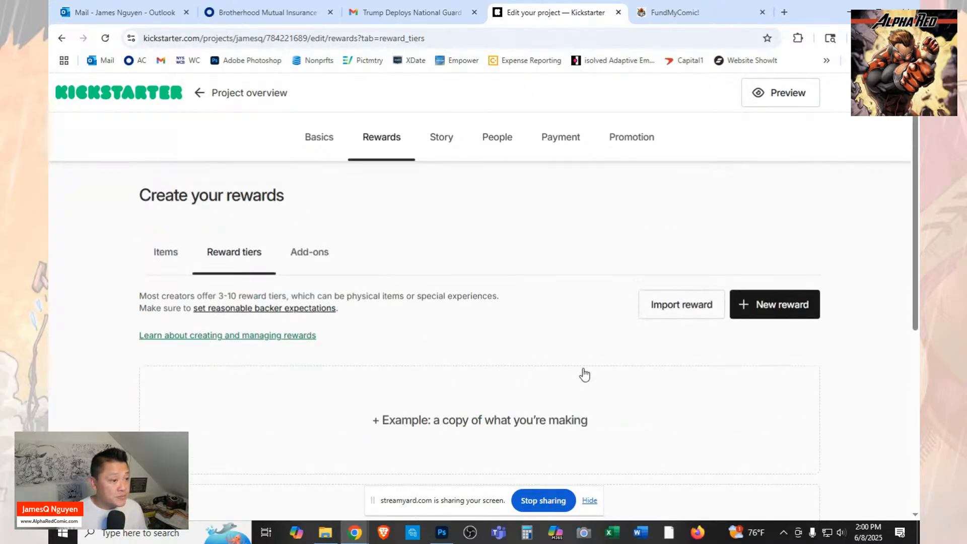
Check which past projects offer rewards to import, and leave without copying any.
click(675, 305)
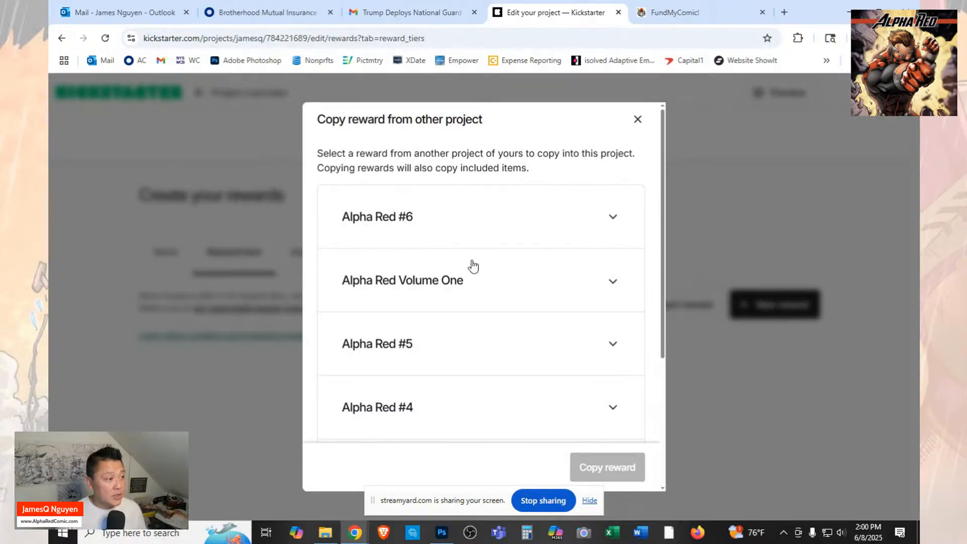
scroll(472, 258, down, 2)
scroll(473, 258, down, 1)
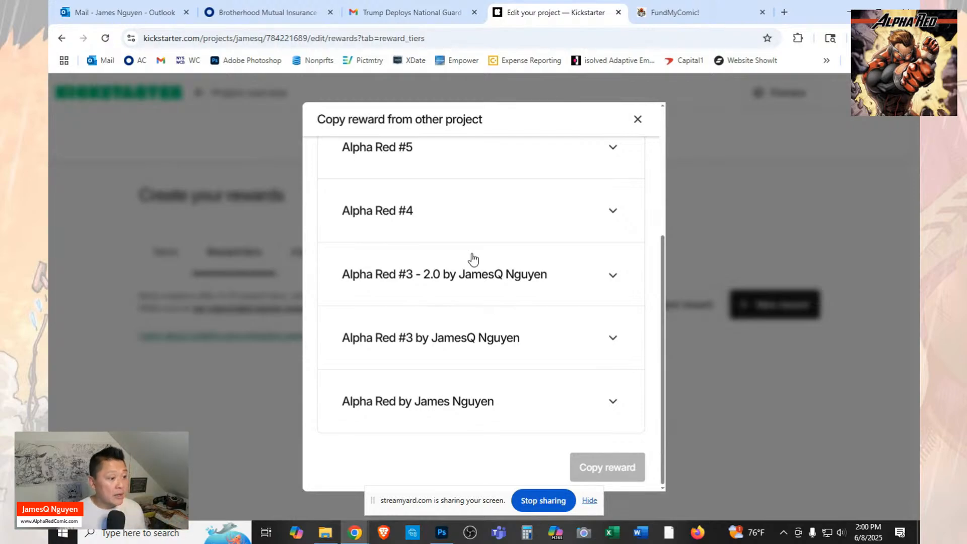
scroll(473, 259, up, 3)
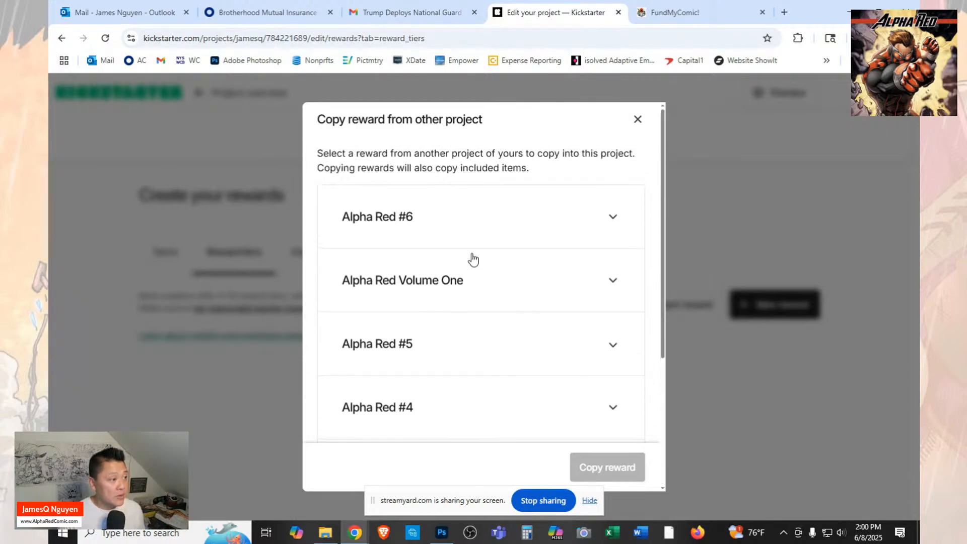
scroll(473, 258, down, 3)
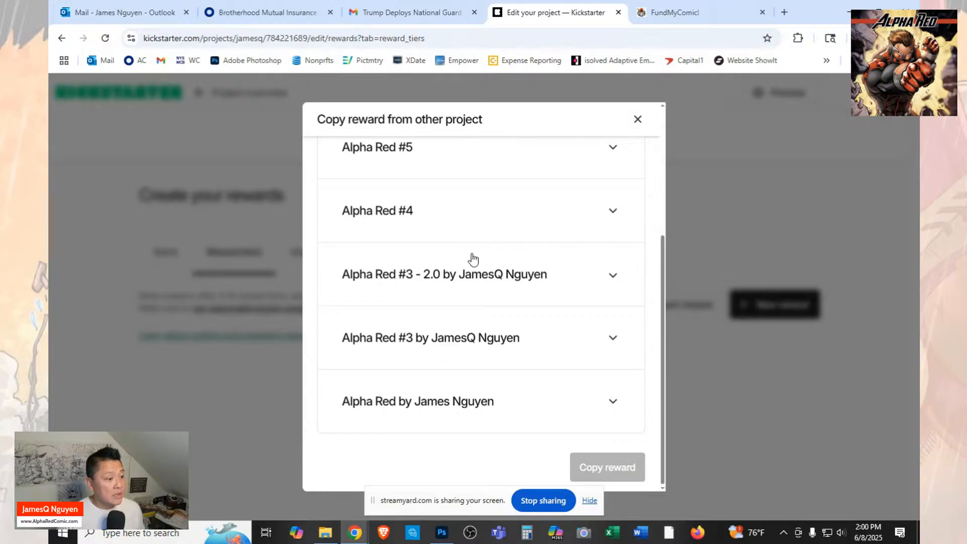
scroll(536, 393, up, 4)
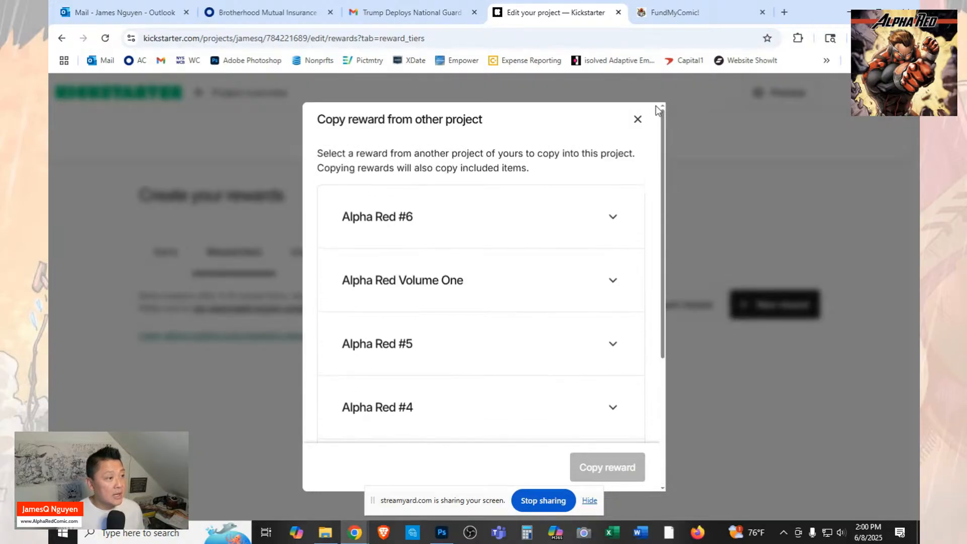
click(637, 120)
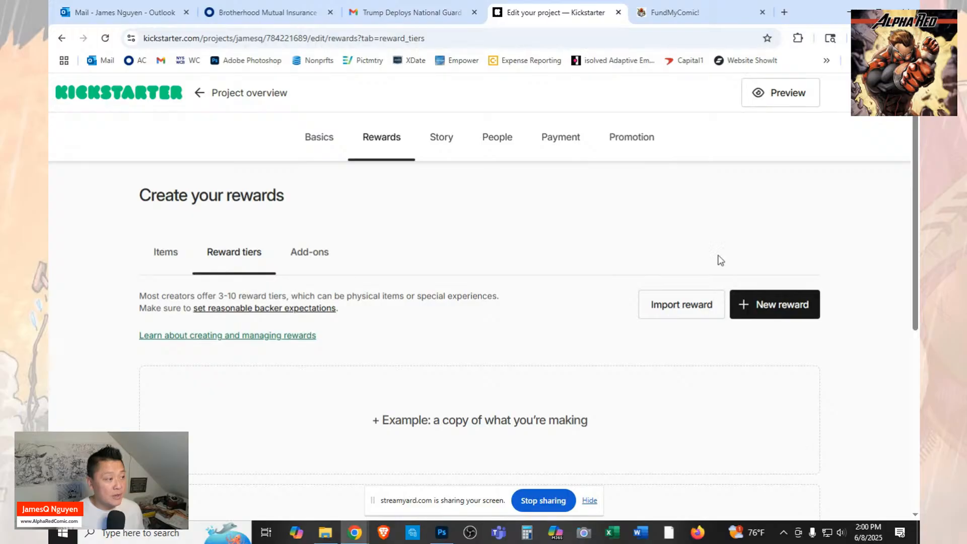
scroll(728, 308, down, 2)
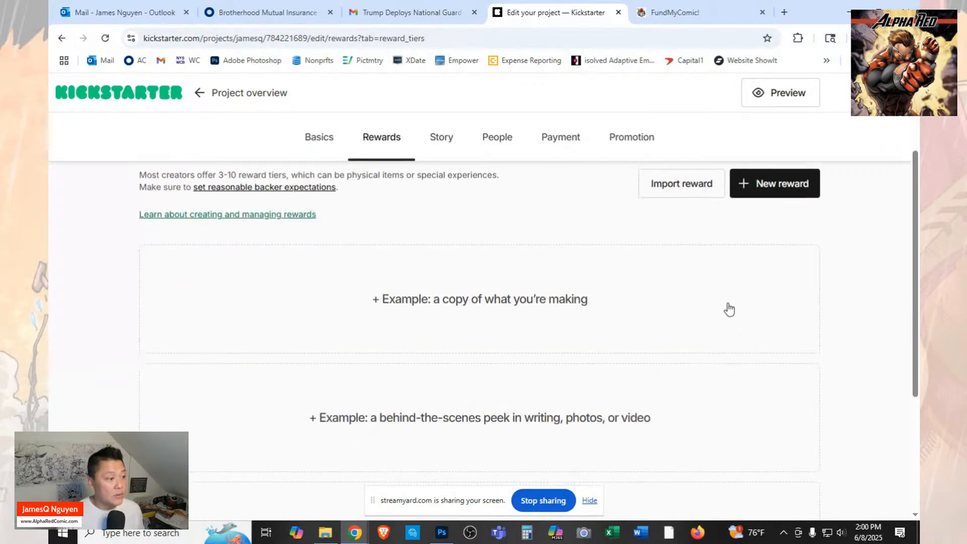
scroll(753, 274, up, 1)
scroll(752, 278, down, 2)
scroll(421, 363, down, 3)
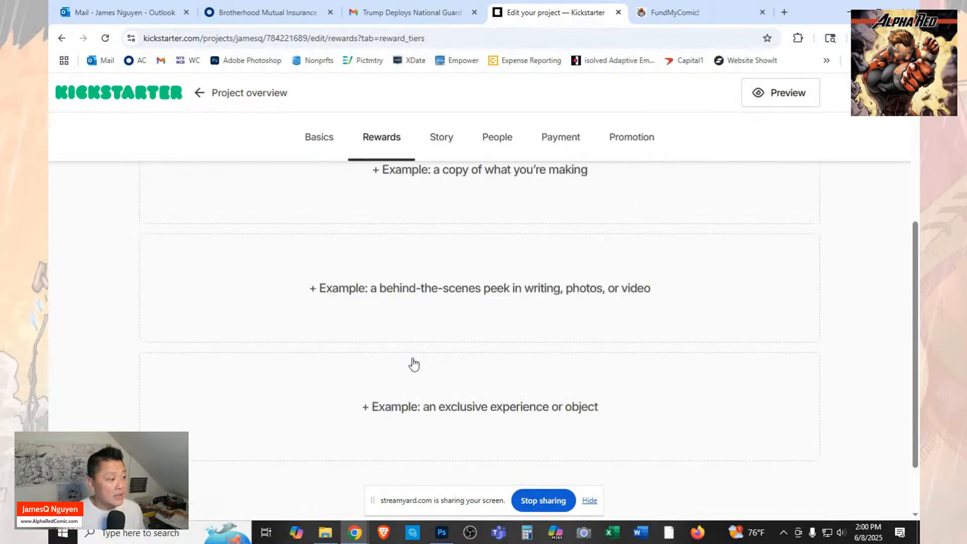
scroll(443, 335, up, 6)
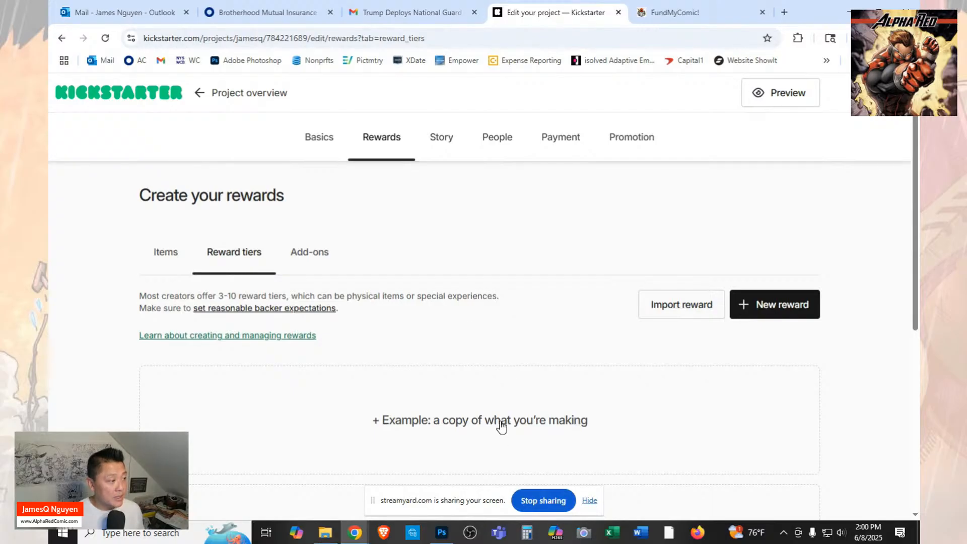
scroll(501, 426, down, 2)
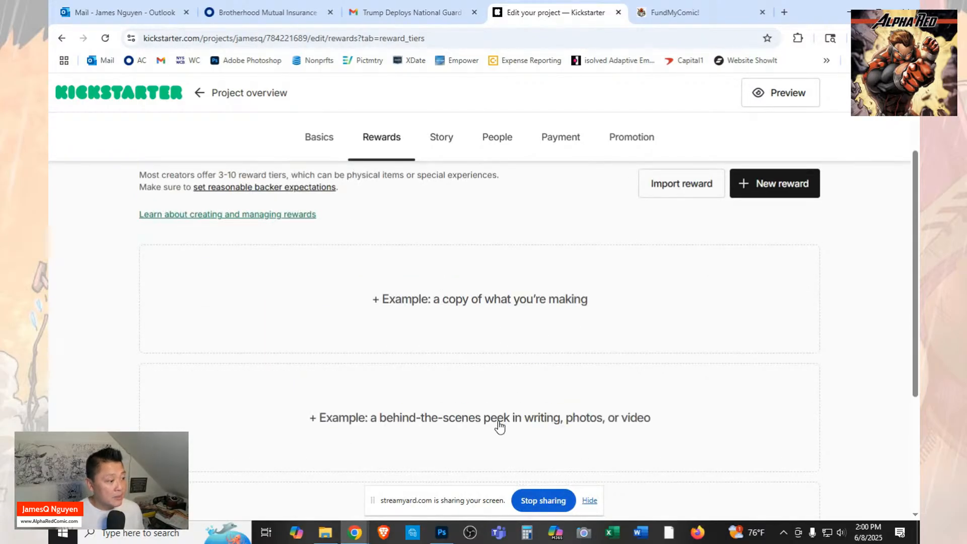
Look over the example reward tiers and the blank new-reward form, and leave it without saving.
scroll(586, 438, down, 3)
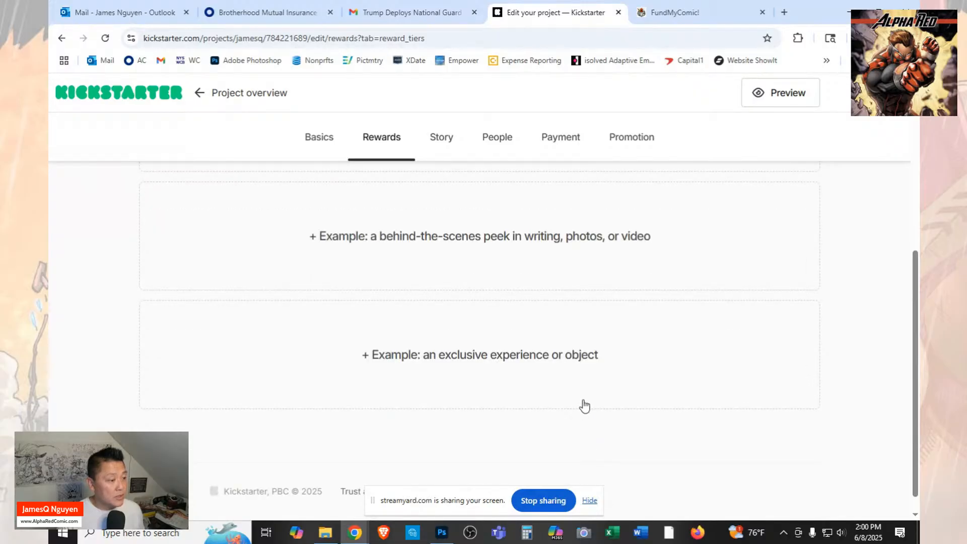
scroll(630, 369, up, 5)
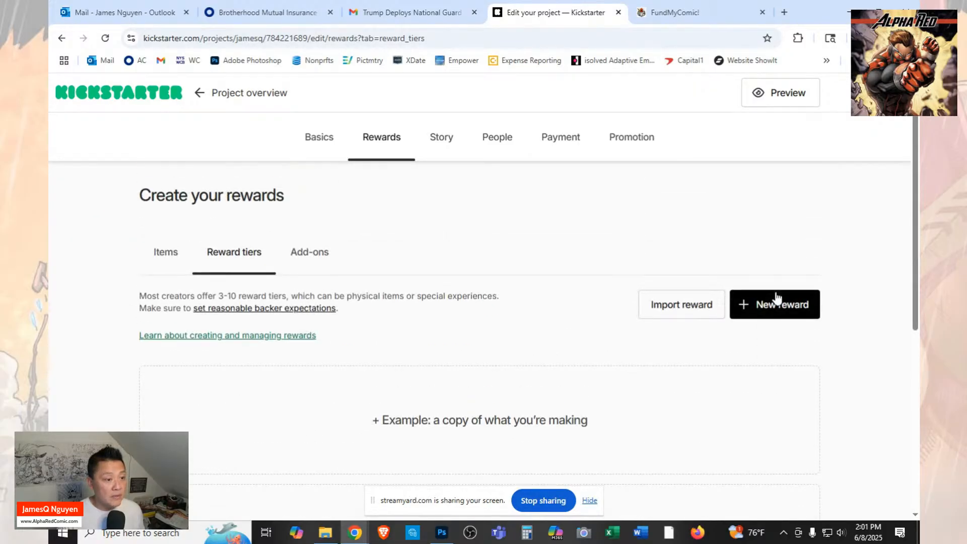
click(790, 313)
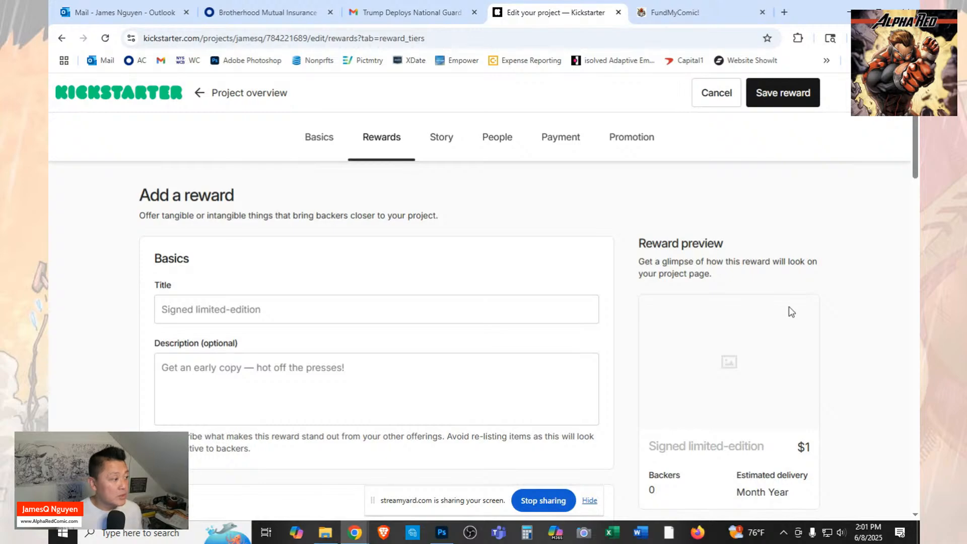
scroll(790, 310, down, 3)
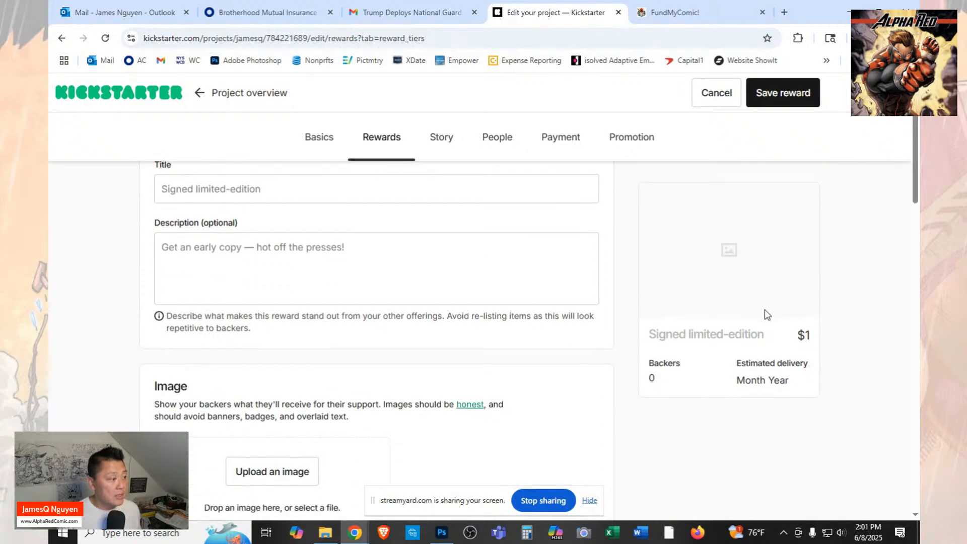
scroll(764, 309, up, 3)
scroll(764, 310, down, 5)
scroll(765, 310, up, 5)
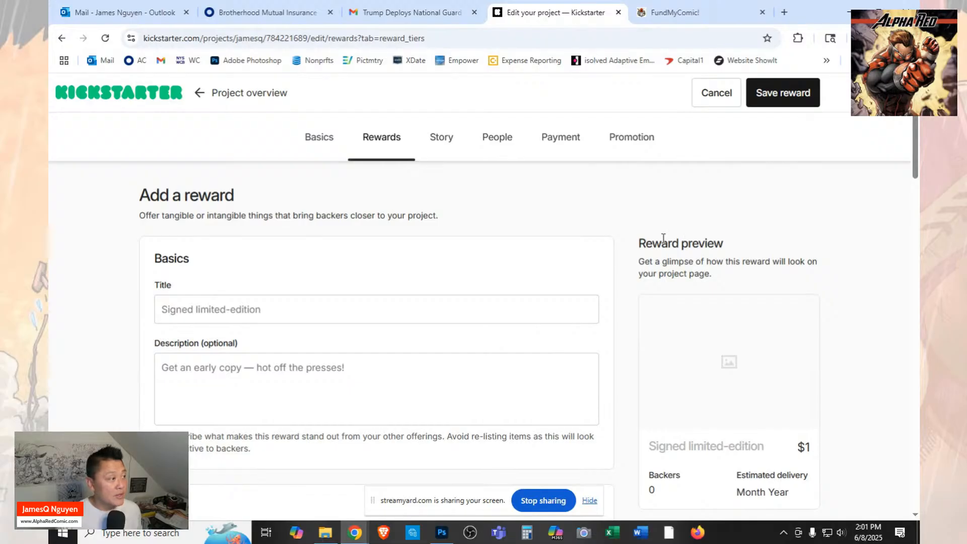
click(710, 96)
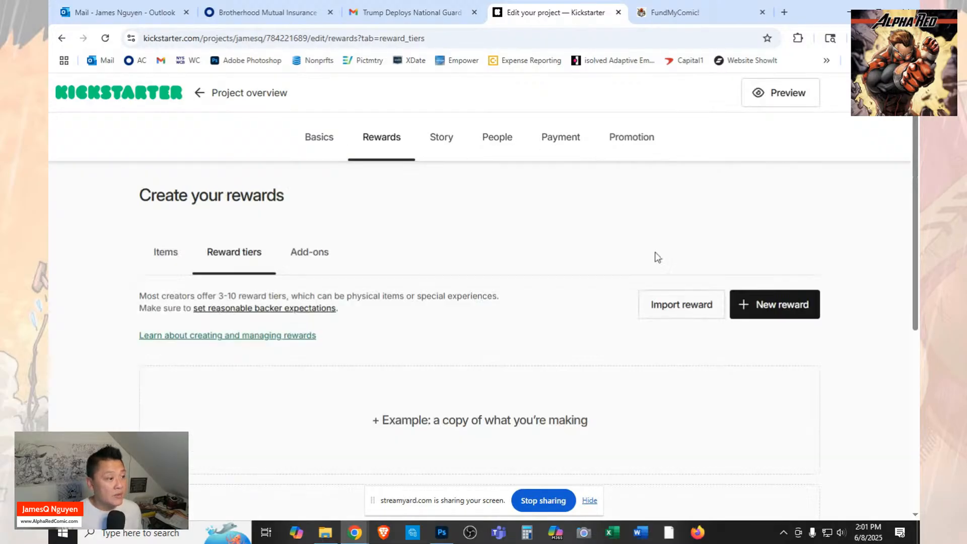
Review the list of other Alpha Red projects whose rewards can be copied, and close it without copying any.
scroll(233, 353, down, 4)
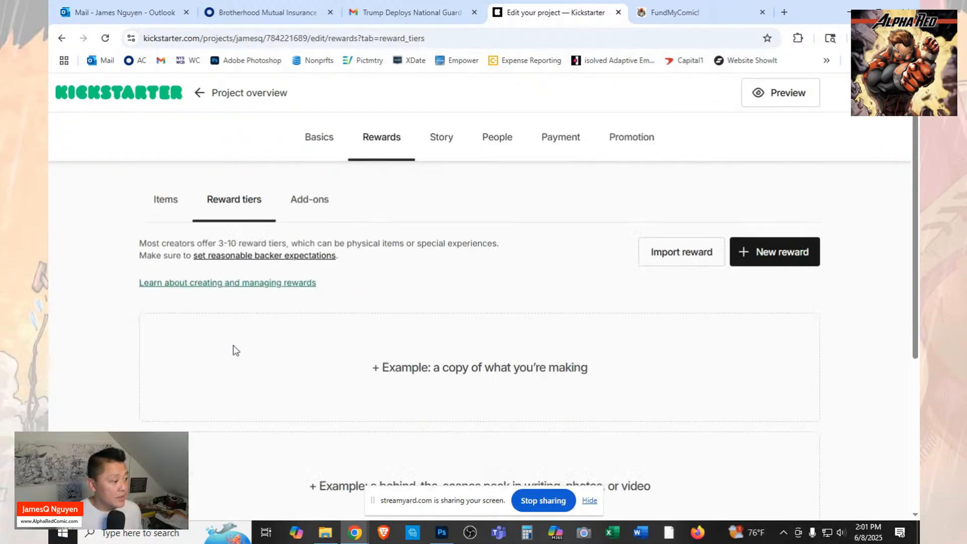
scroll(233, 353, up, 4)
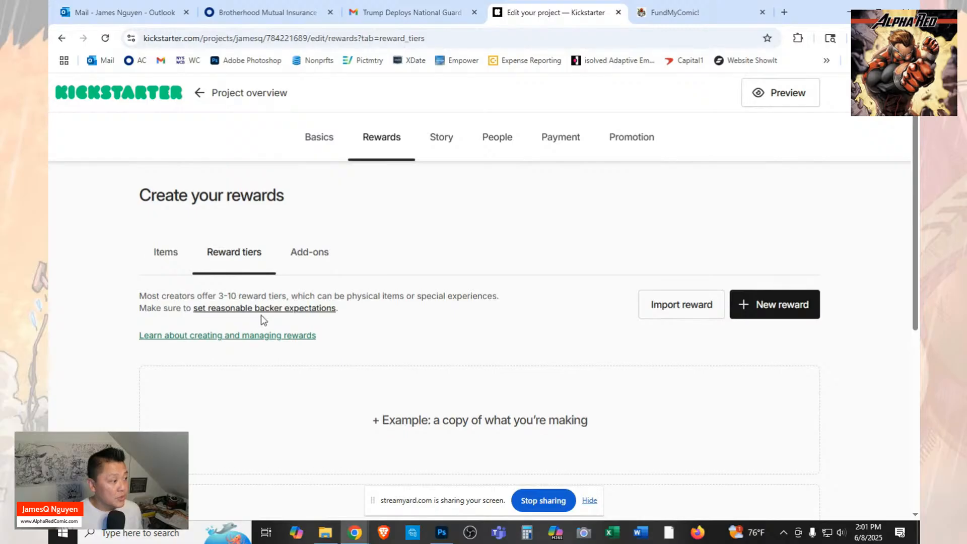
click(666, 308)
scroll(526, 275, down, 1)
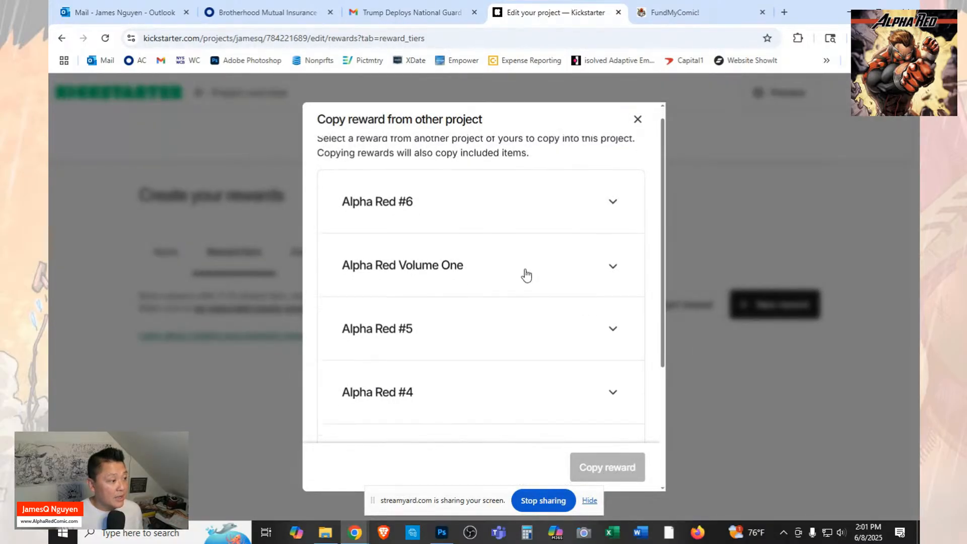
scroll(525, 274, down, 2)
scroll(525, 275, up, 3)
scroll(525, 274, down, 4)
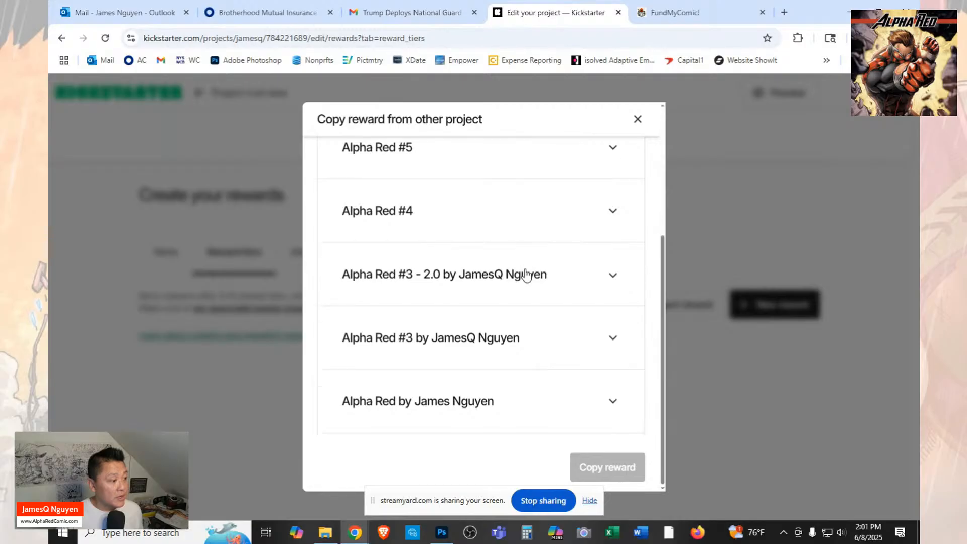
scroll(458, 373, up, 4)
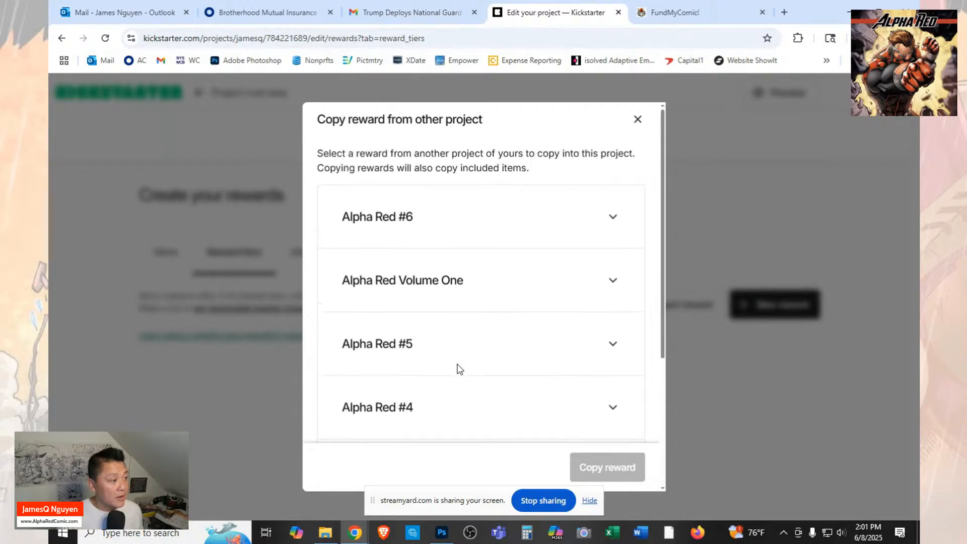
scroll(457, 369, down, 4)
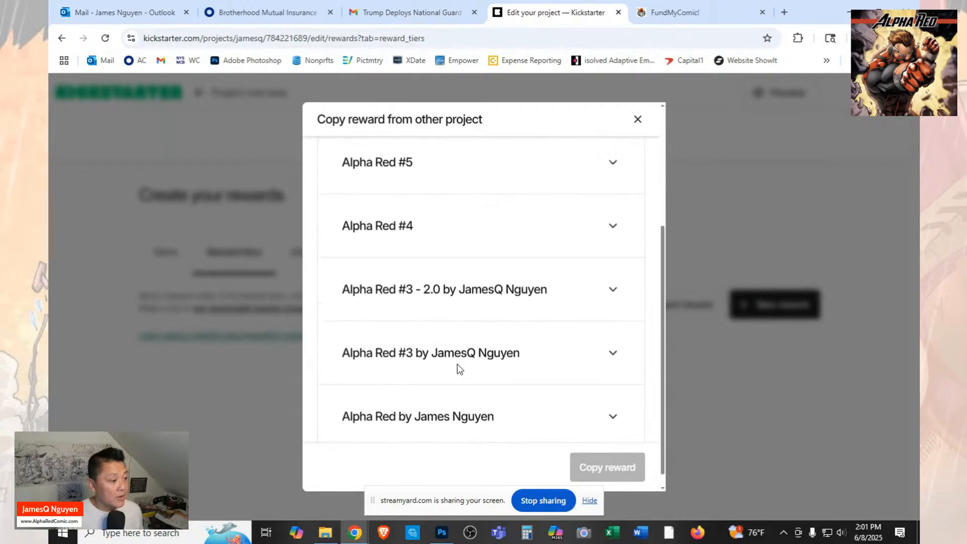
click(637, 121)
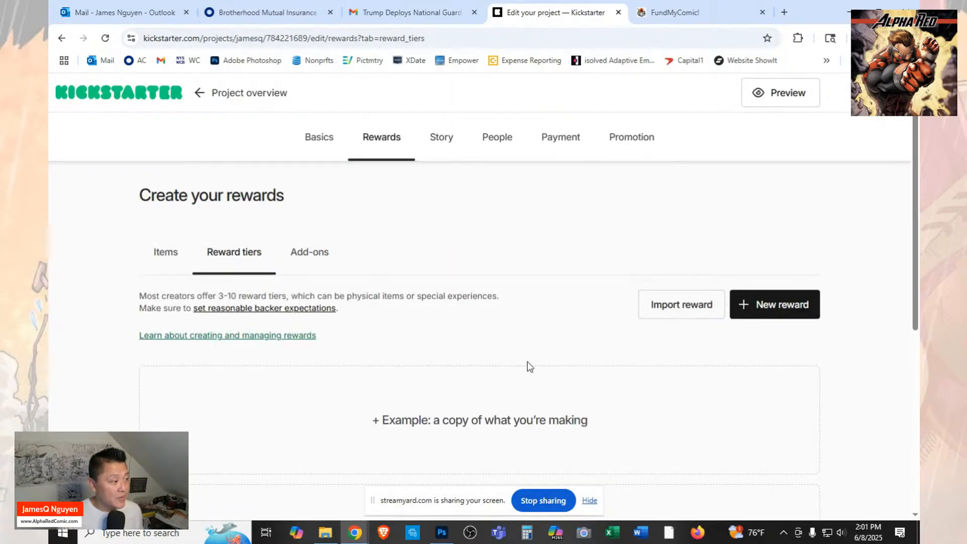
Start a new reward tier titled "Alpha Red 7 Digital Deluxe".
scroll(529, 359, down, 5)
scroll(528, 359, down, 2)
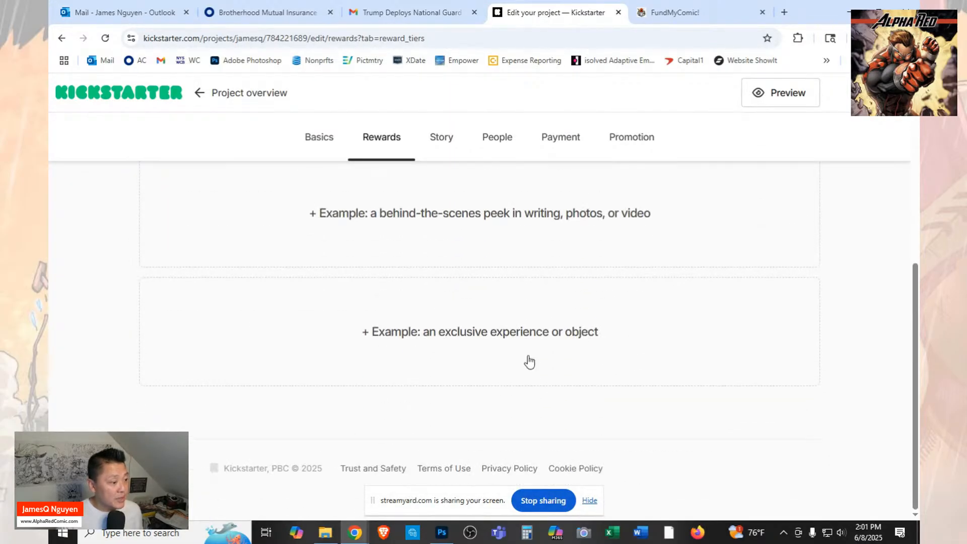
scroll(529, 361, up, 7)
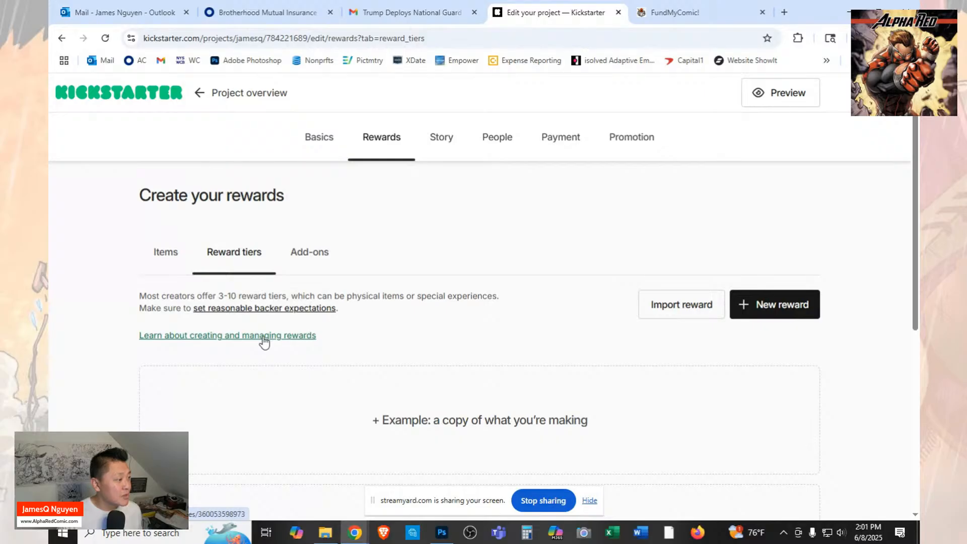
click(806, 317)
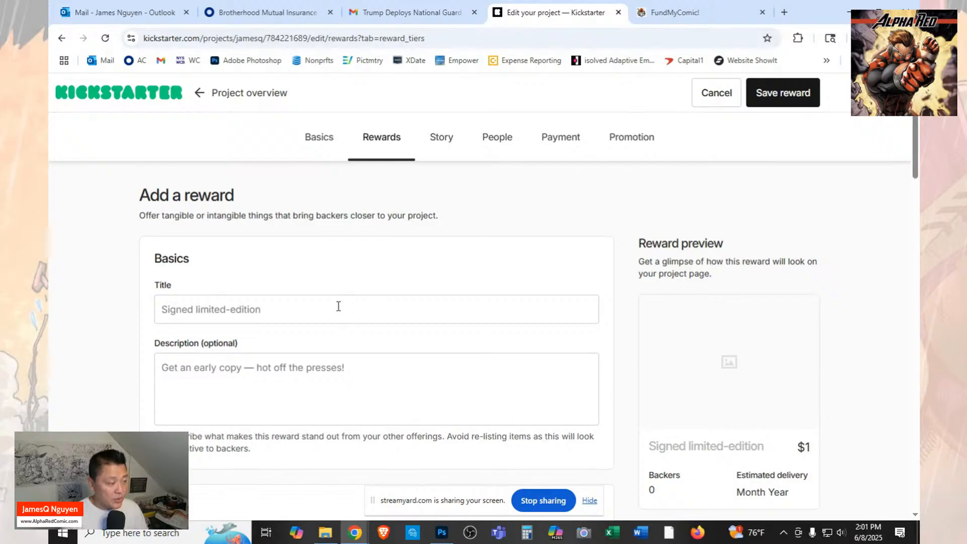
text(d)
key(BackSpace)
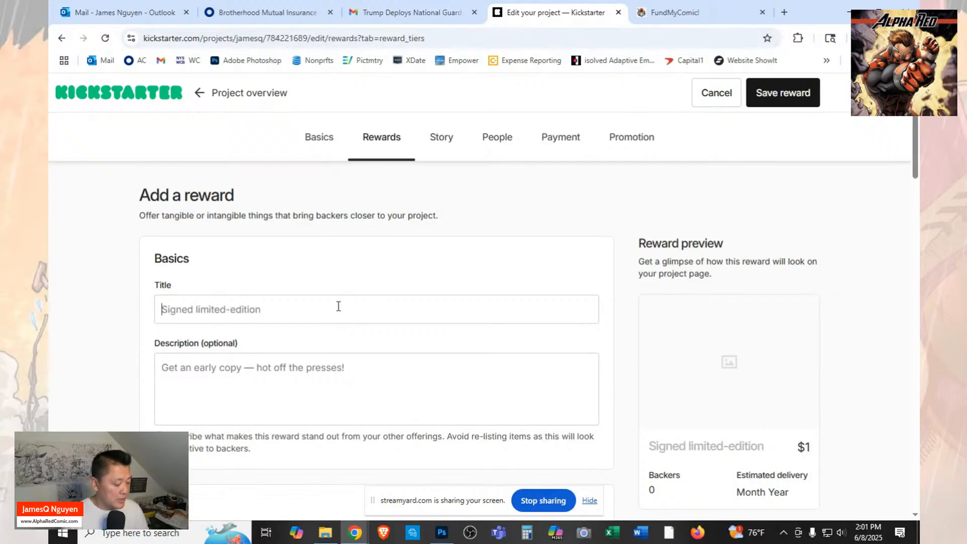
text(Alpha)
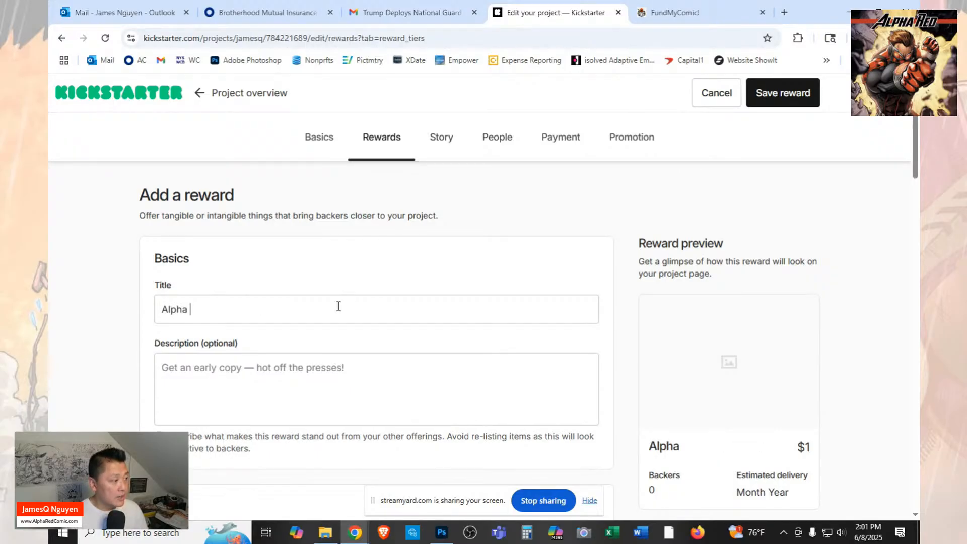
text( Red 7 D)
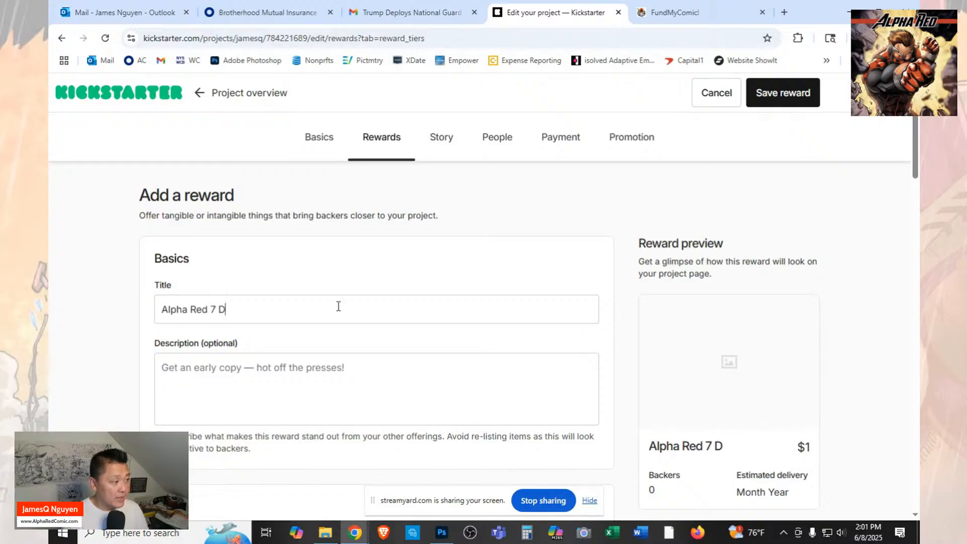
text(igital Delu)
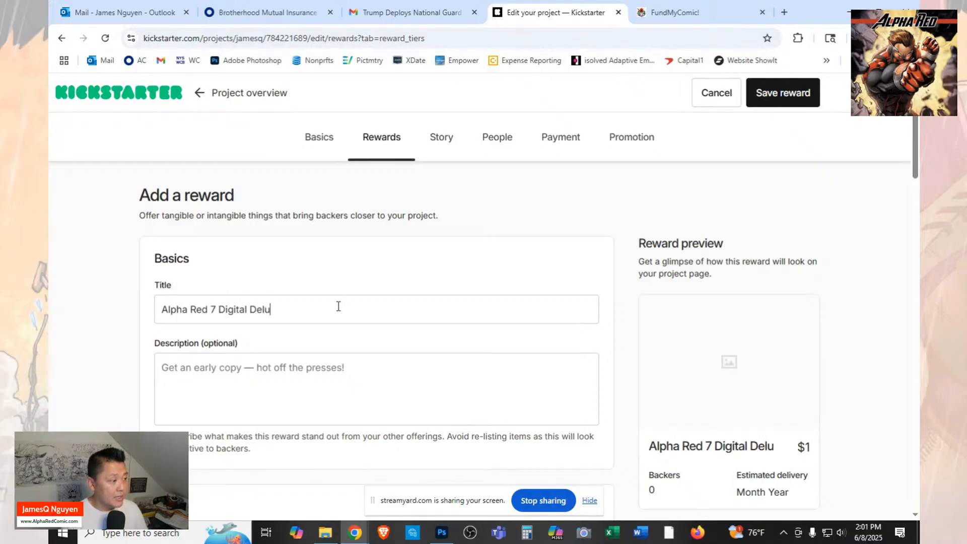
text(s)
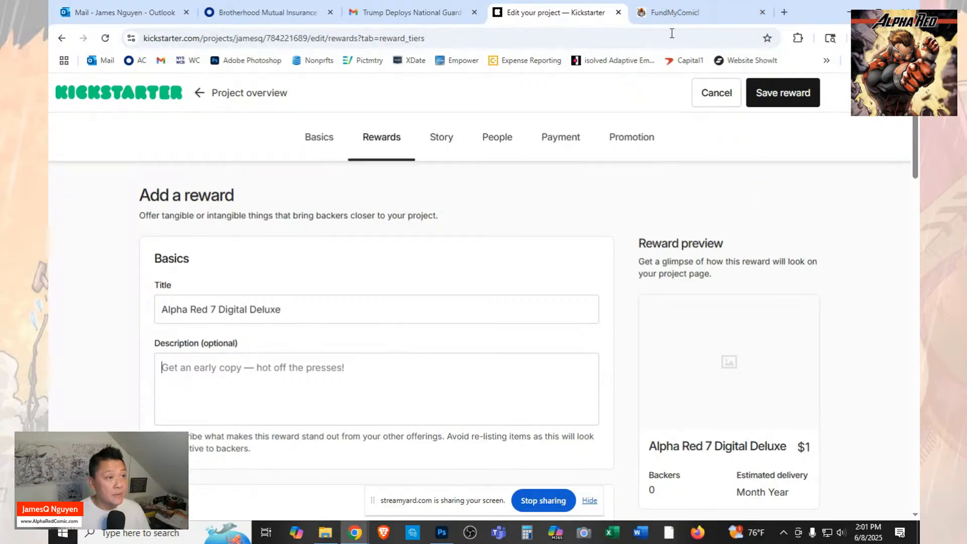
Switch to the FundMyComic site and open the Alpha Red #7 campaign page.
click(674, 12)
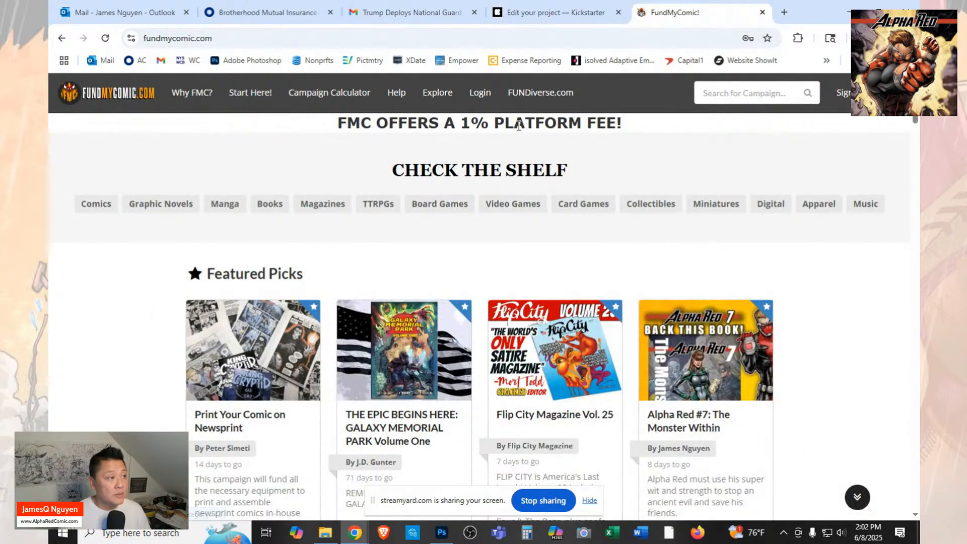
click(510, 40)
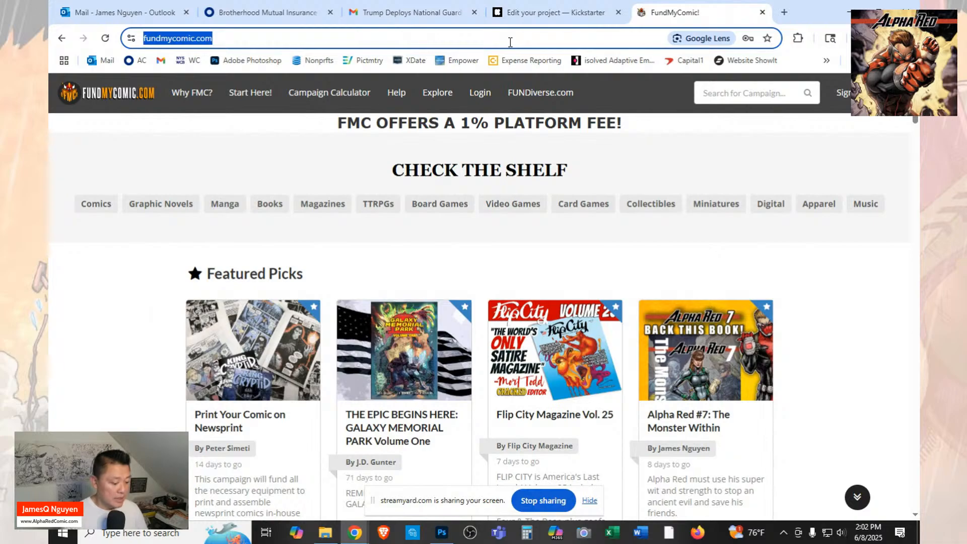
text(al)
key(Return)
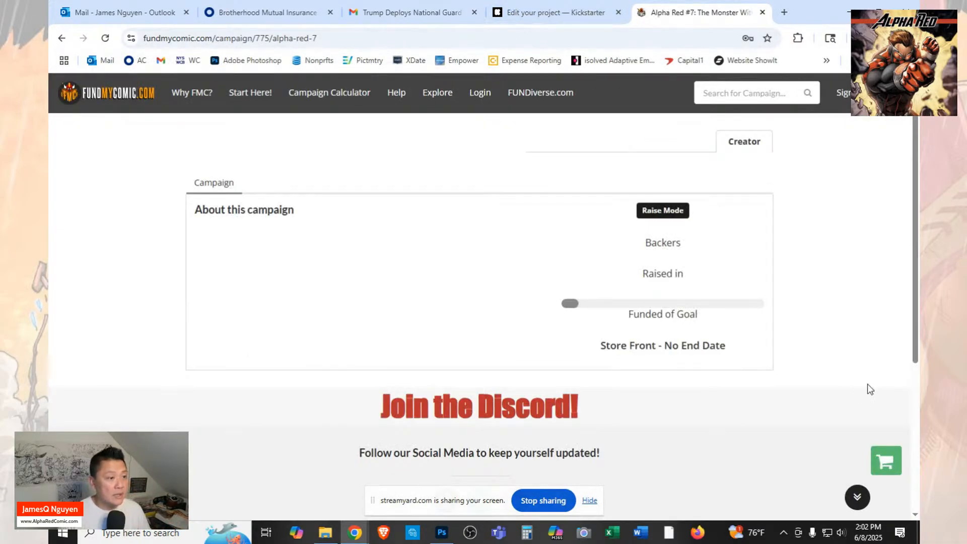
Copy the $5.00 digital reward's description from the campaign page into the description of the new Kickstarter reward.
scroll(785, 333, down, 10)
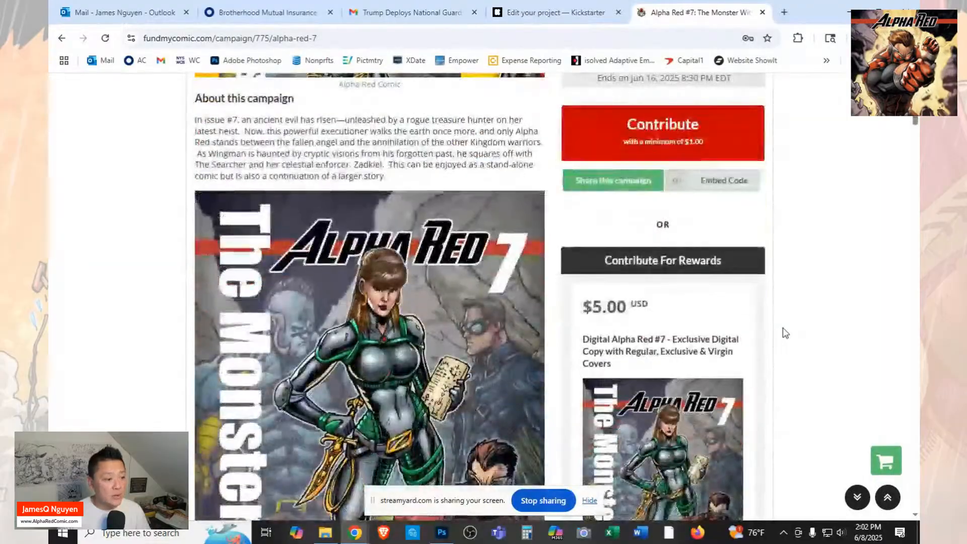
scroll(784, 332, down, 10)
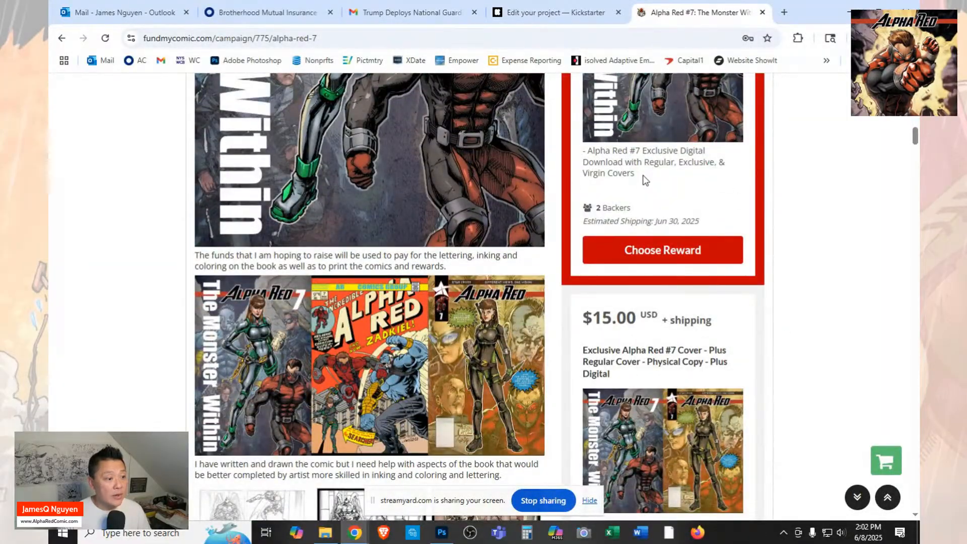
drag(645, 180, 583, 150)
right_click(624, 161)
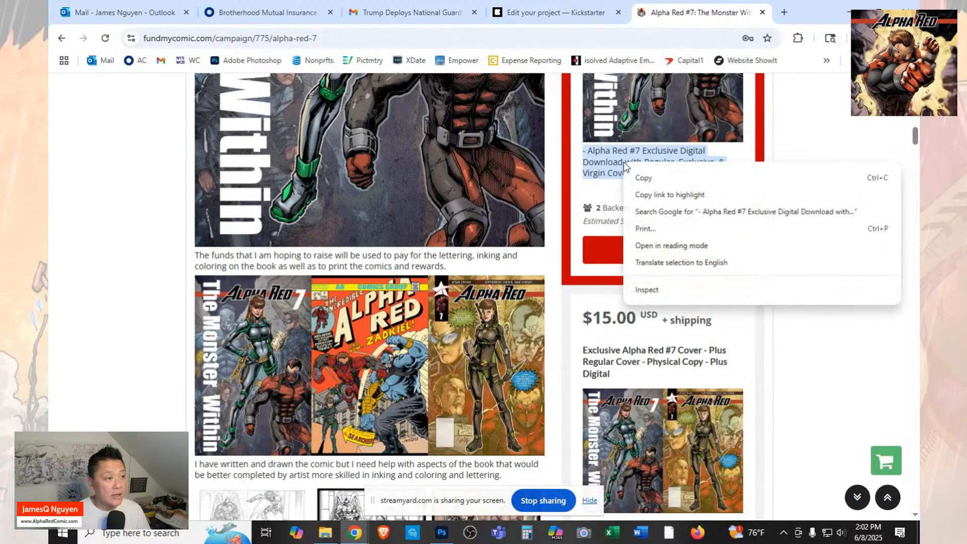
click(643, 177)
click(551, 12)
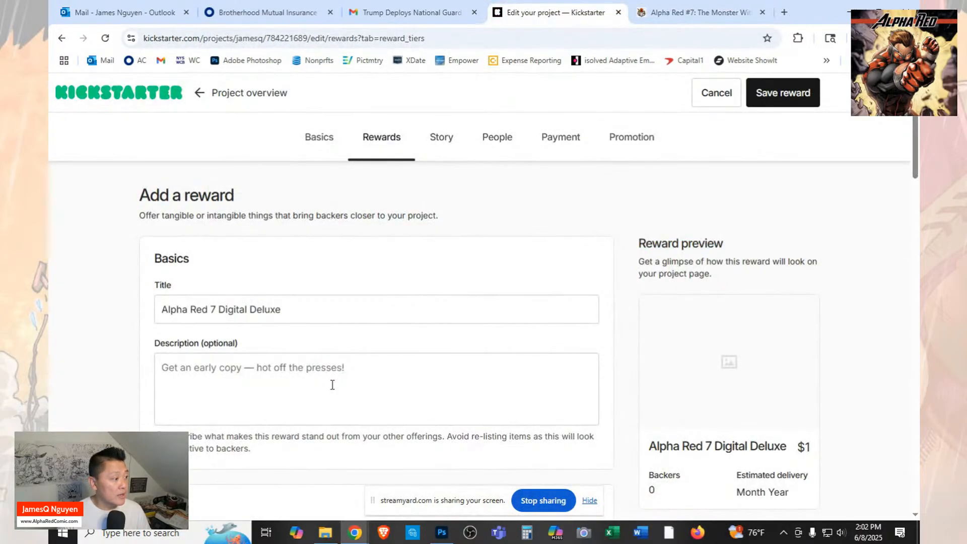
key(ctrl+v)
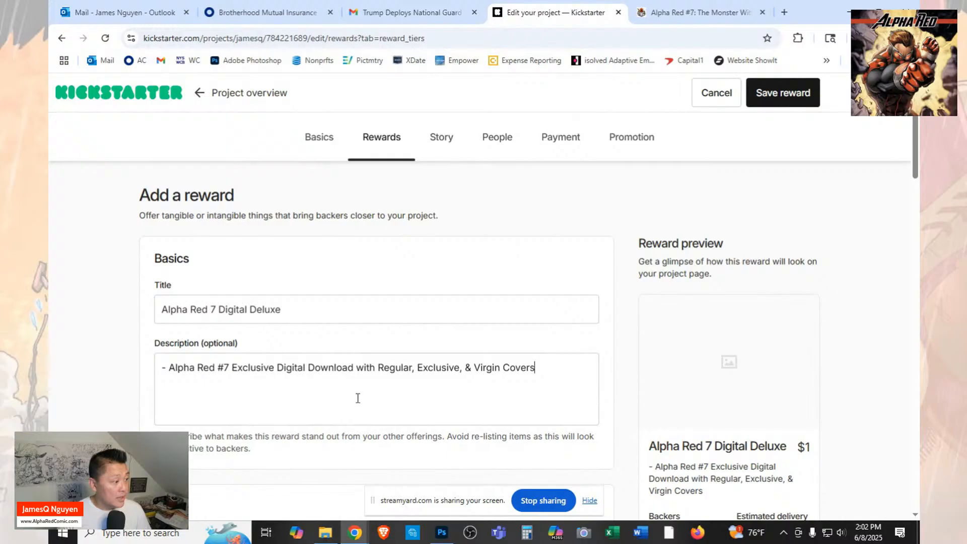
Upload the image "1 KS AR7 - Covers Three" to the reward and set its alternative text to "Digital Deluxe AR7".
scroll(406, 389, down, 3)
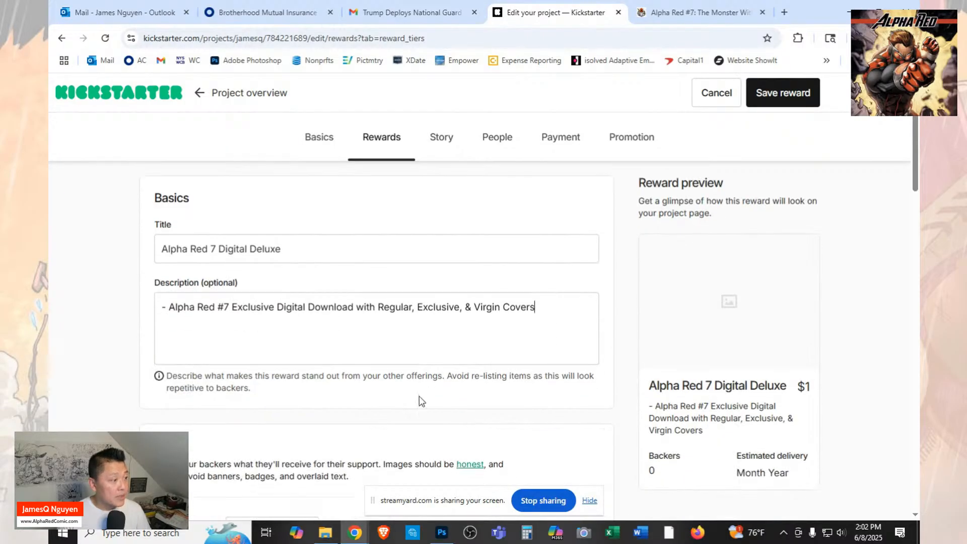
click(271, 417)
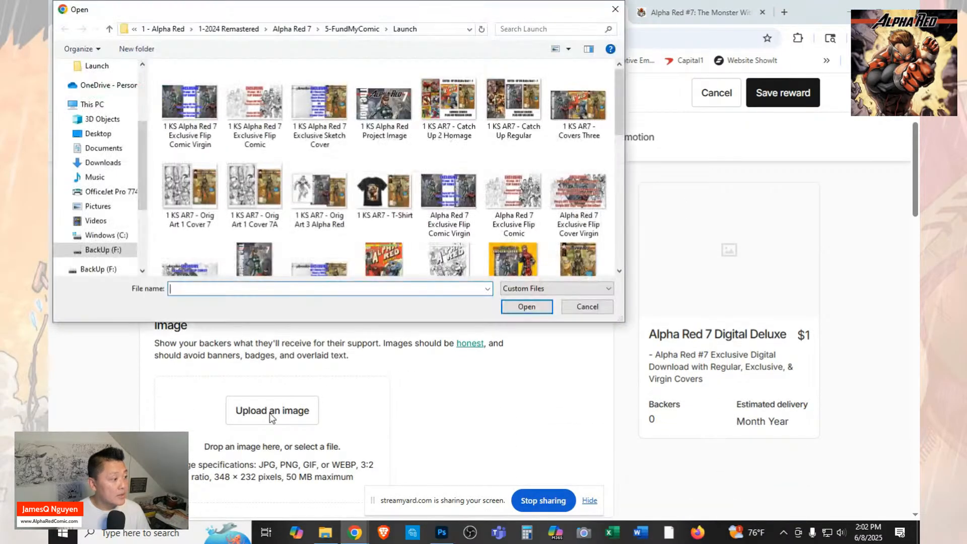
click(586, 120)
click(525, 306)
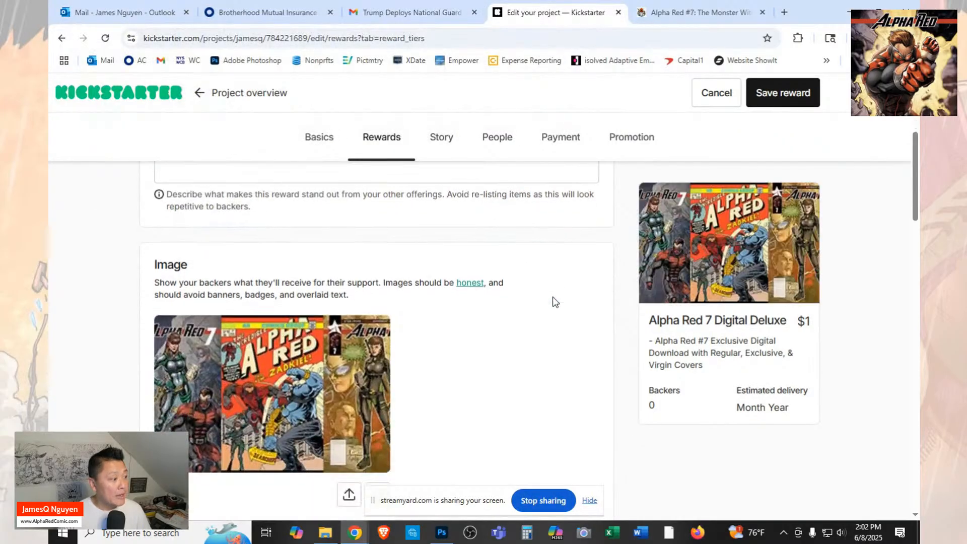
scroll(552, 297, down, 4)
click(373, 372)
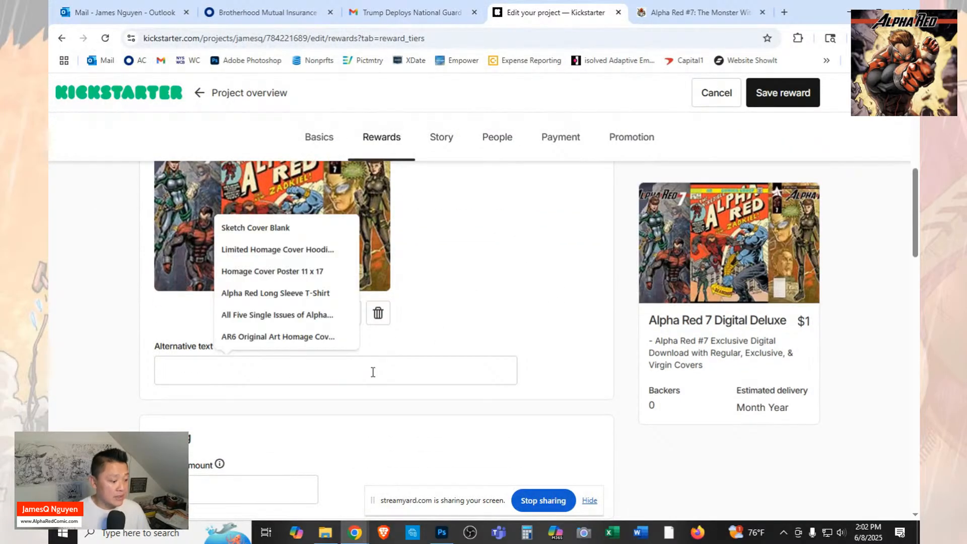
text(D)
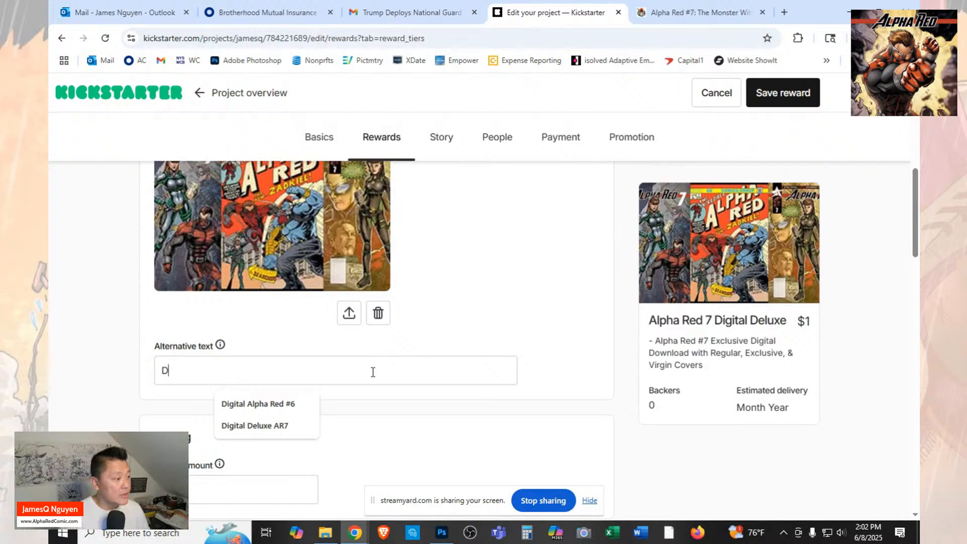
click(304, 426)
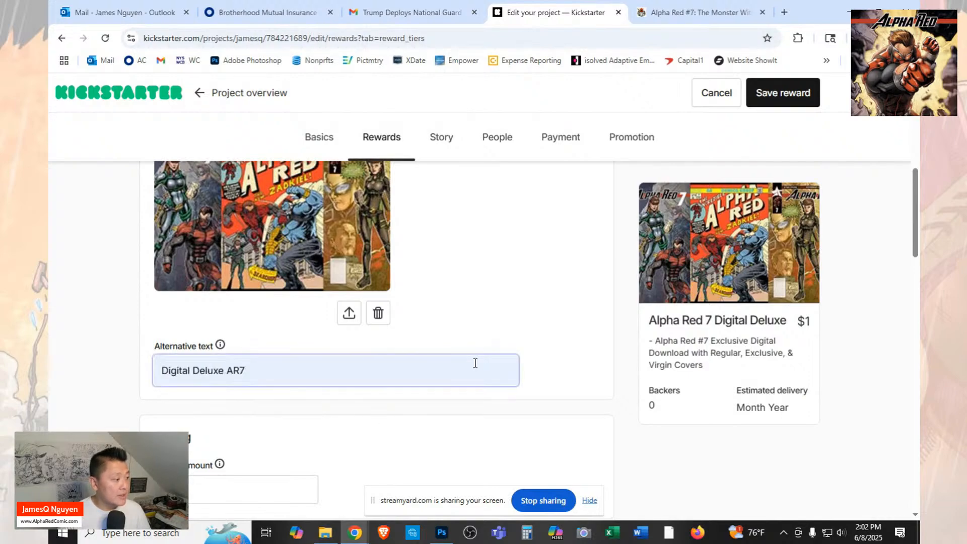
Set the pledge amount of the Alpha Red 7 Digital Deluxe reward to $5.
scroll(337, 364, down, 3)
click(187, 310)
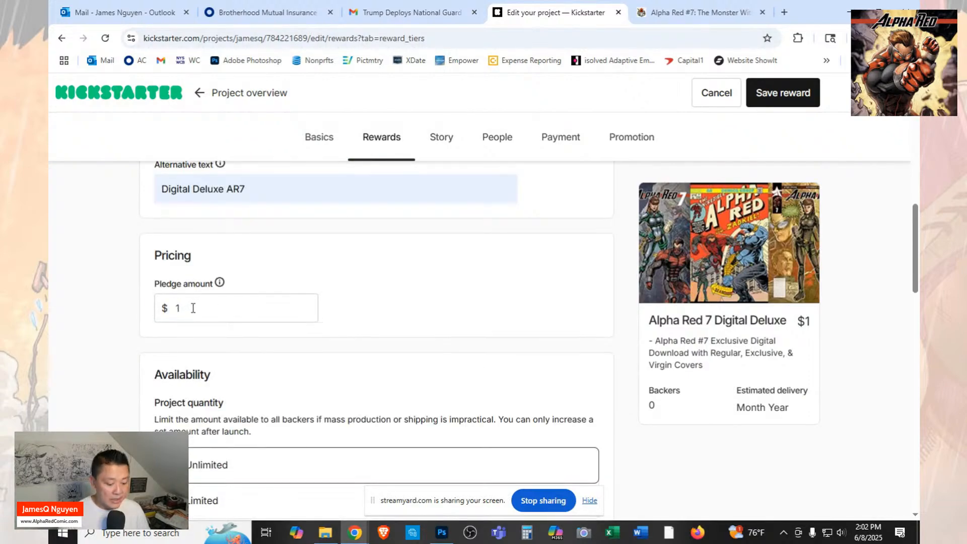
key(BackSpace)
text(5)
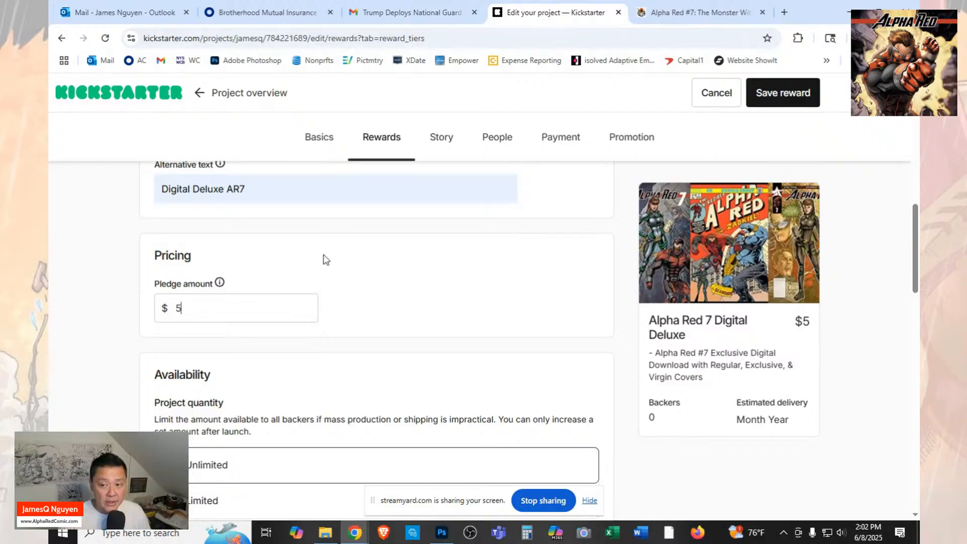
Set the reward's estimated delivery to July 2025.
scroll(395, 296, down, 1)
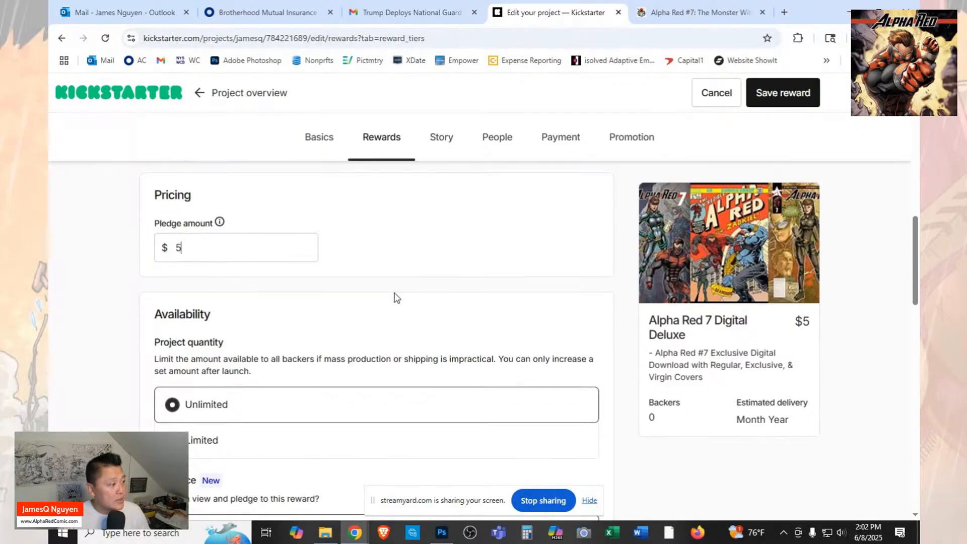
scroll(396, 297, down, 2)
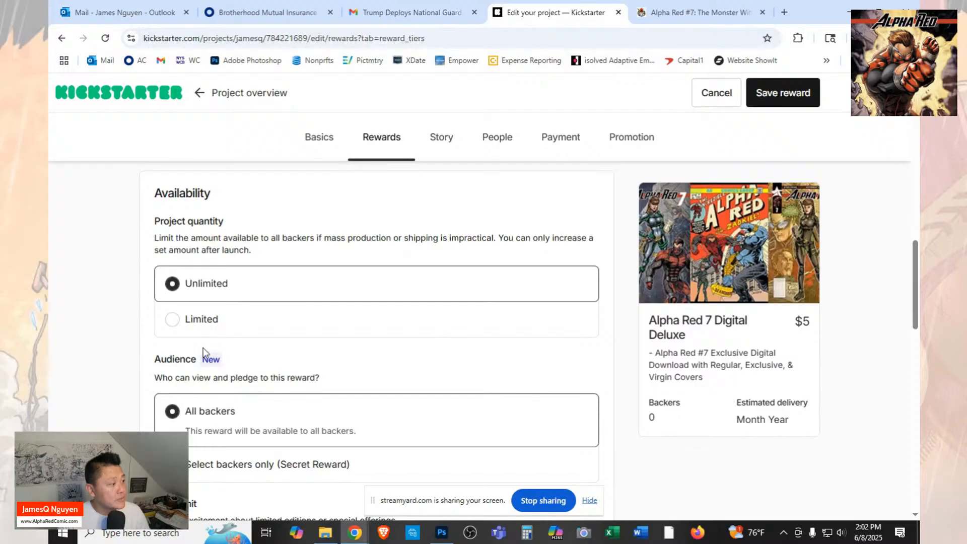
scroll(203, 351, down, 4)
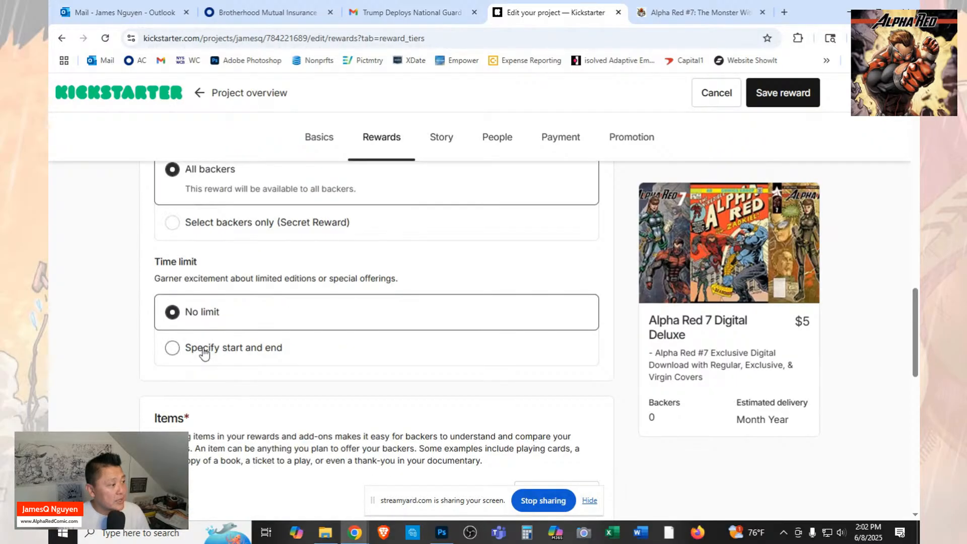
scroll(204, 352, down, 5)
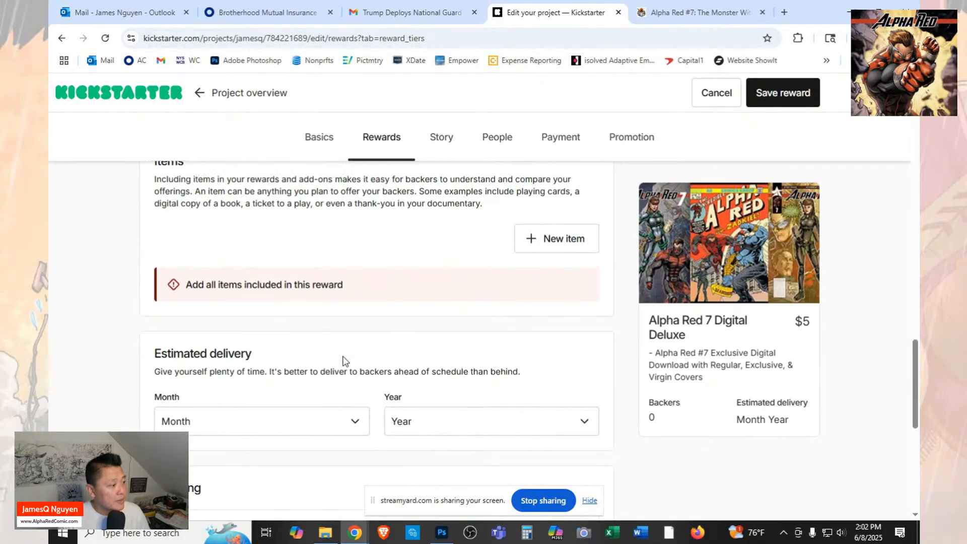
click(358, 377)
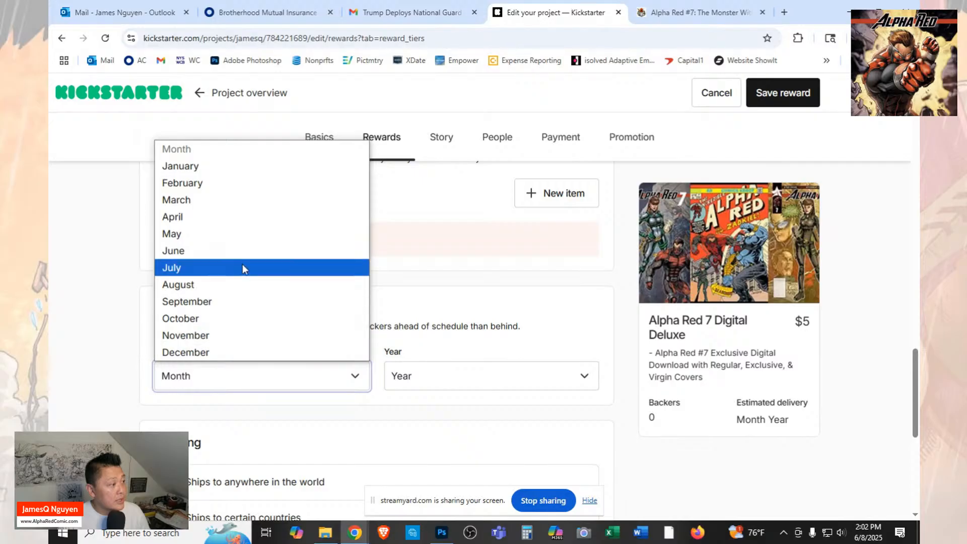
click(242, 264)
click(446, 383)
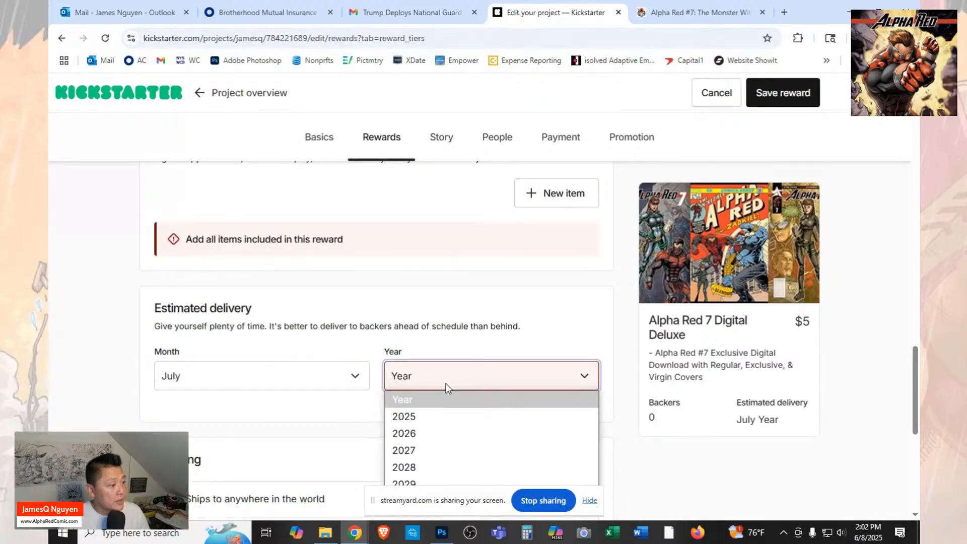
click(434, 413)
Set the reward's shipping option to "Digital reward (no shipping)".
scroll(338, 424, down, 2)
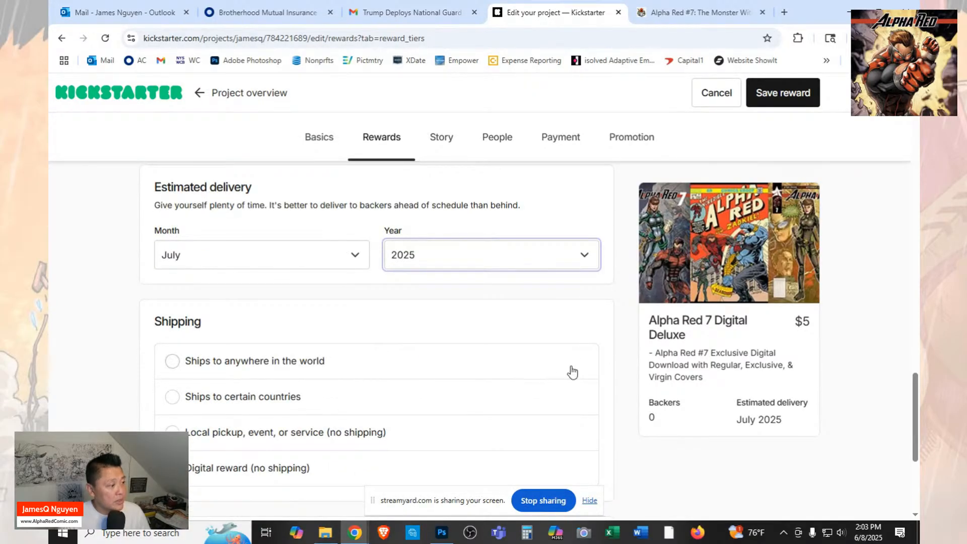
click(172, 360)
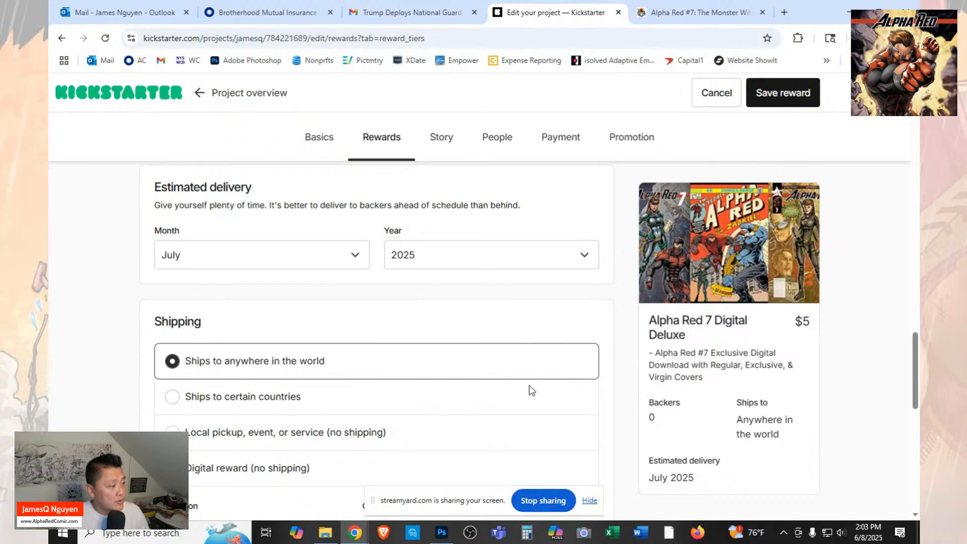
scroll(530, 389, down, 3)
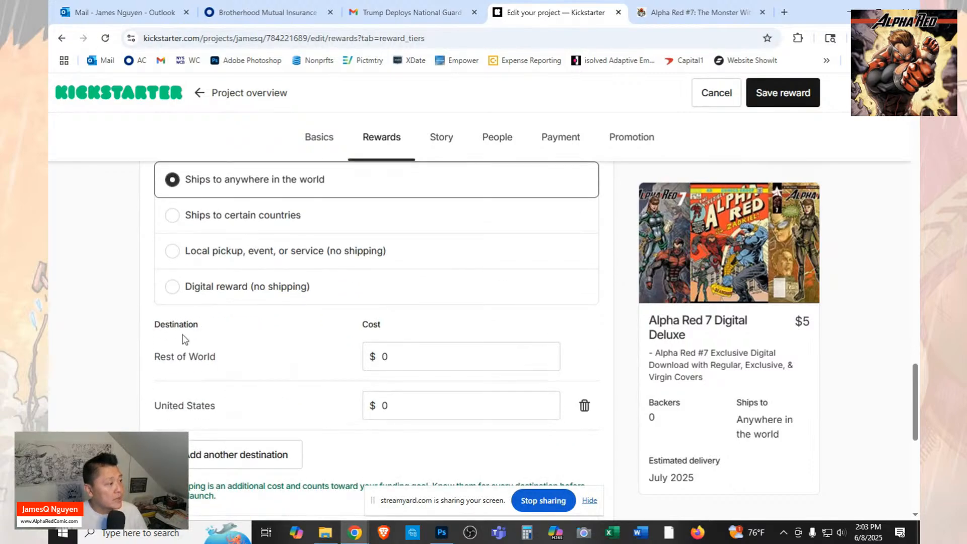
click(201, 292)
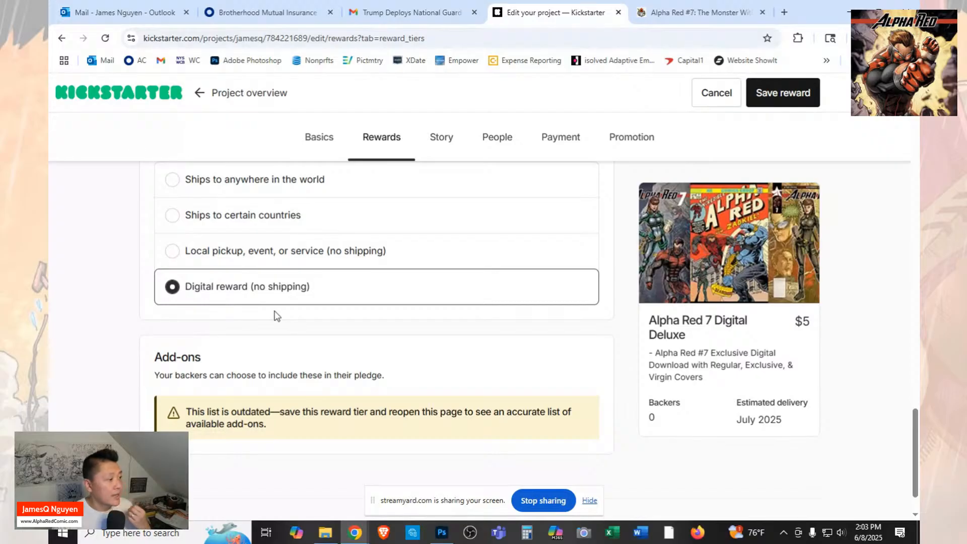
Review the reward's pledge amount, availability, time limit, items, estimated delivery, shipping and add-ons sections.
scroll(276, 317, up, 2)
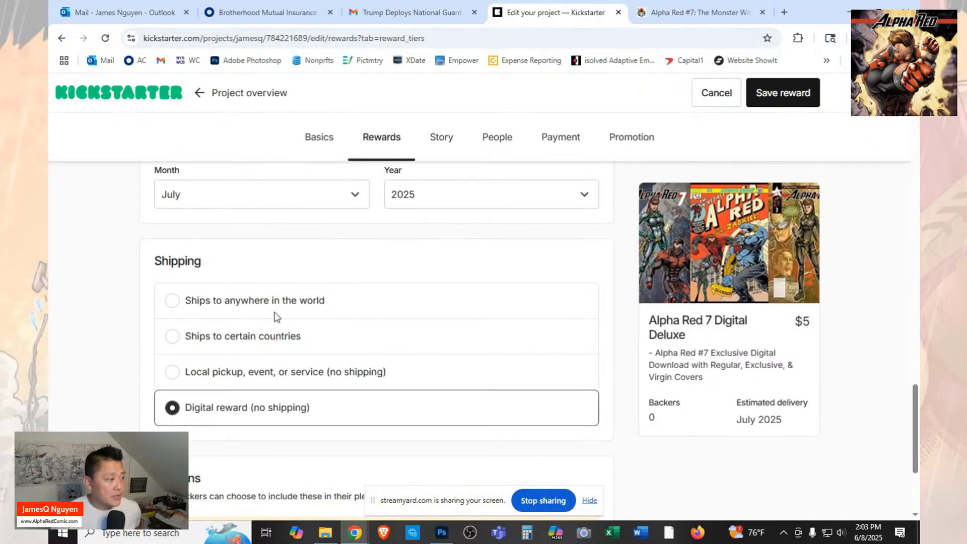
scroll(276, 316, up, 3)
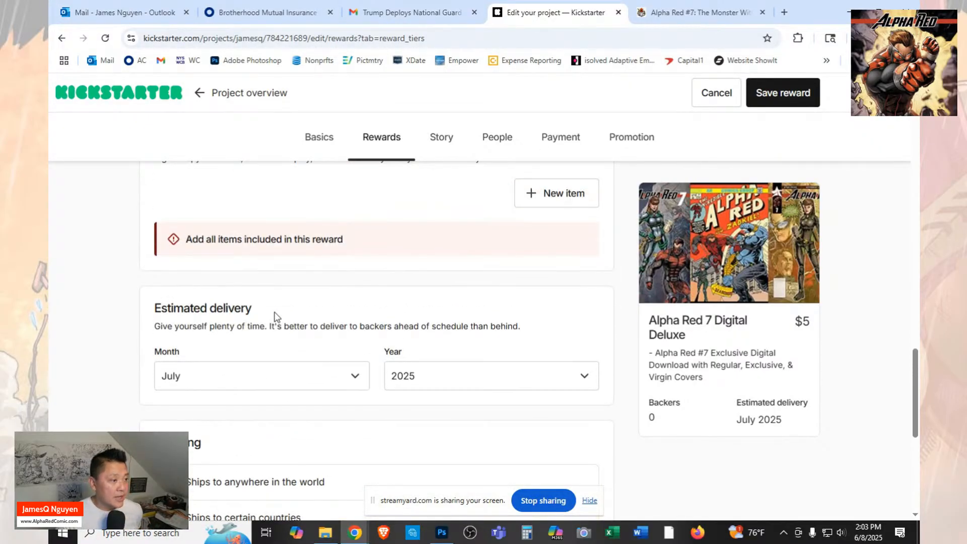
scroll(276, 316, up, 1)
scroll(276, 316, up, 3)
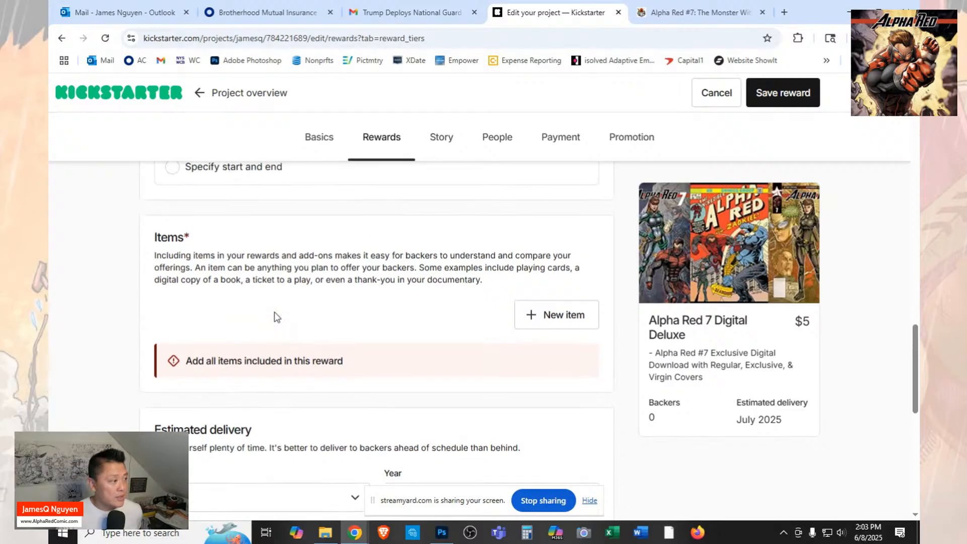
scroll(276, 316, down, 5)
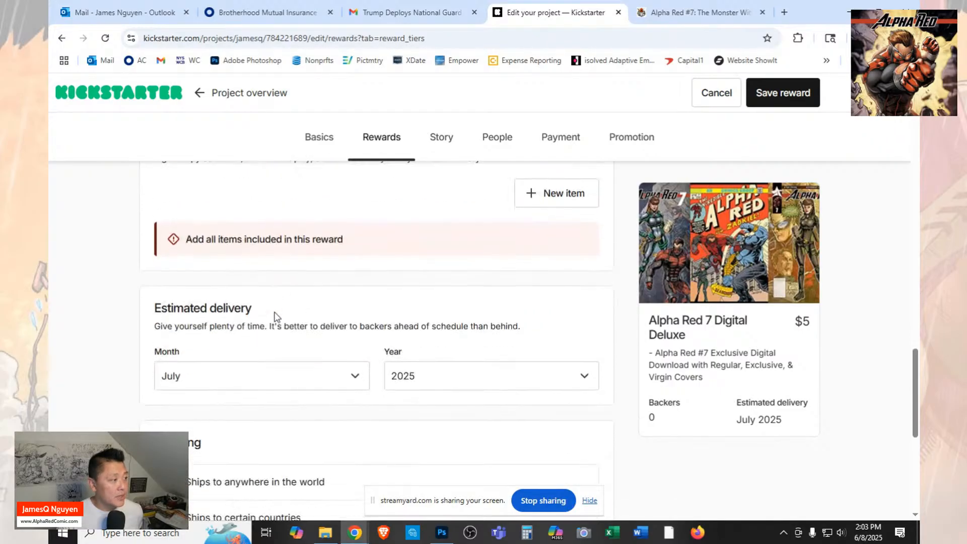
scroll(276, 317, up, 3)
scroll(273, 316, up, 2)
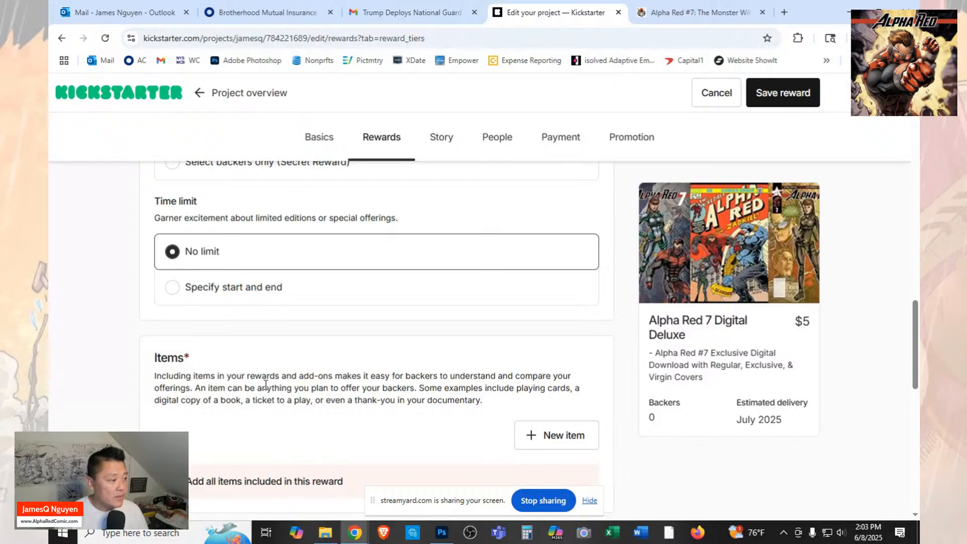
scroll(343, 351, down, 7)
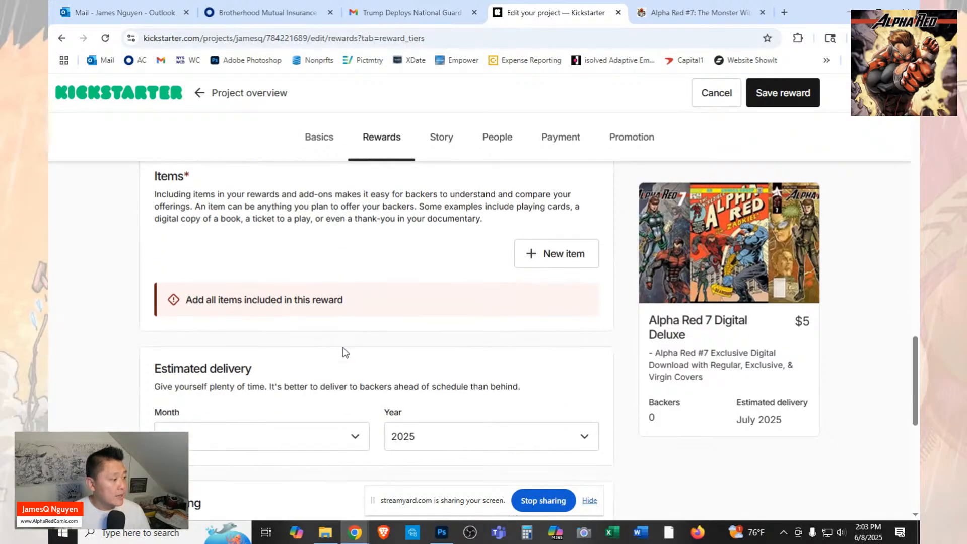
scroll(342, 352, down, 5)
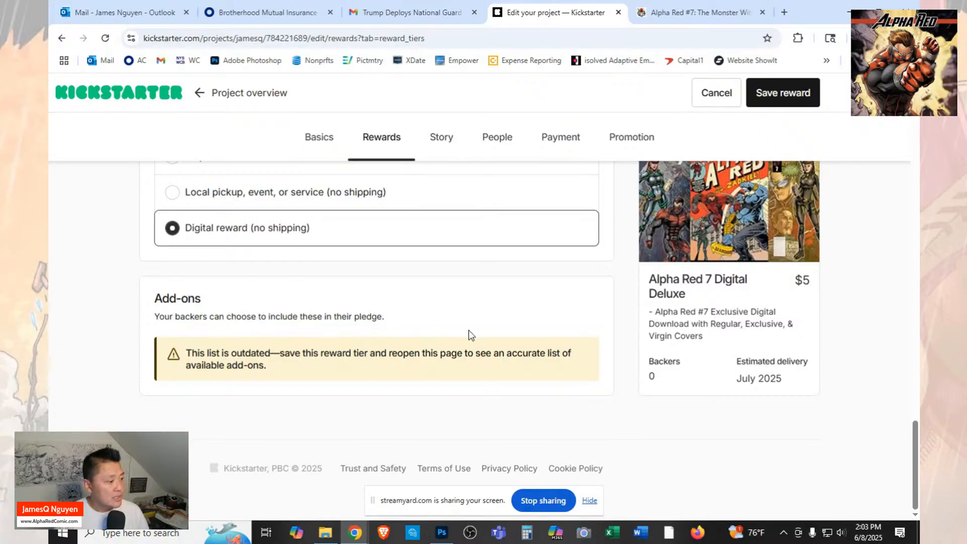
scroll(469, 335, up, 3)
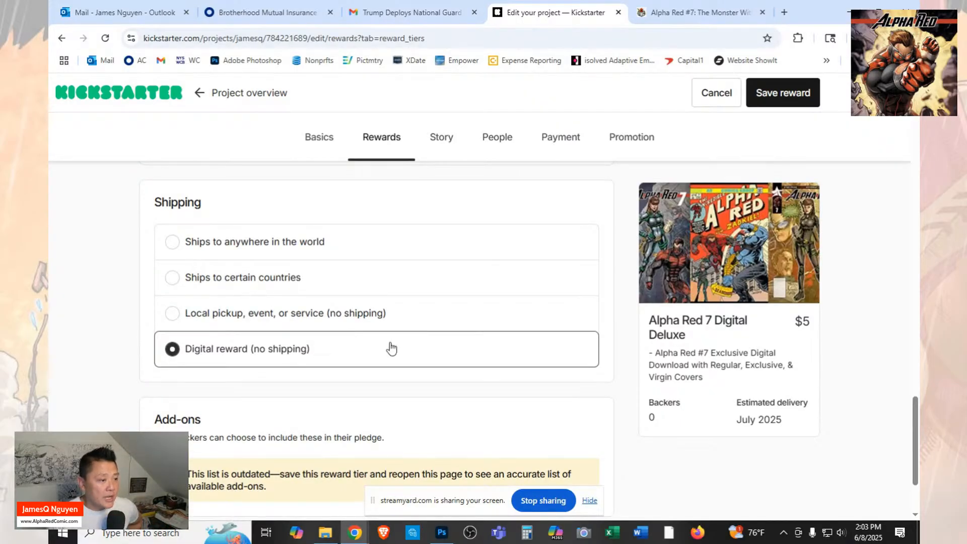
scroll(392, 347, up, 1)
scroll(392, 348, up, 3)
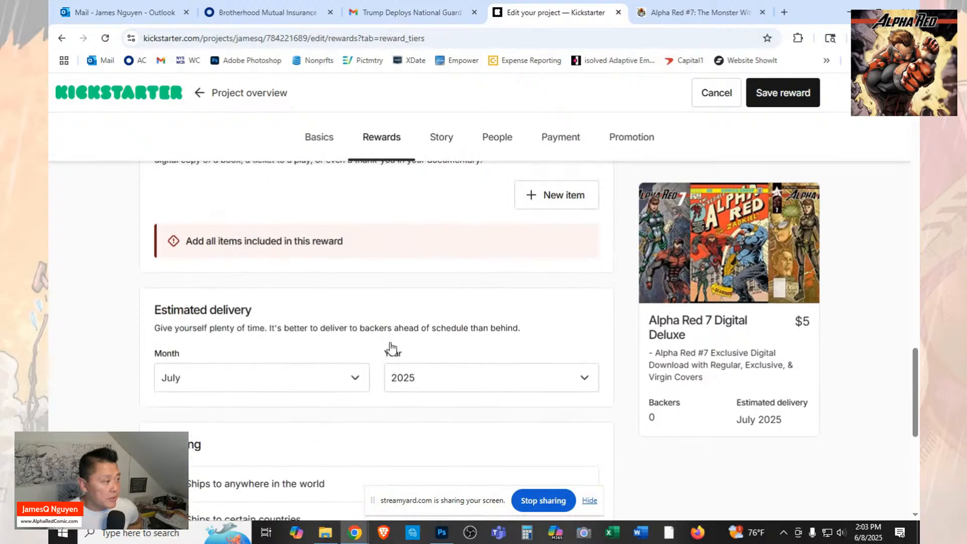
scroll(390, 343, up, 1)
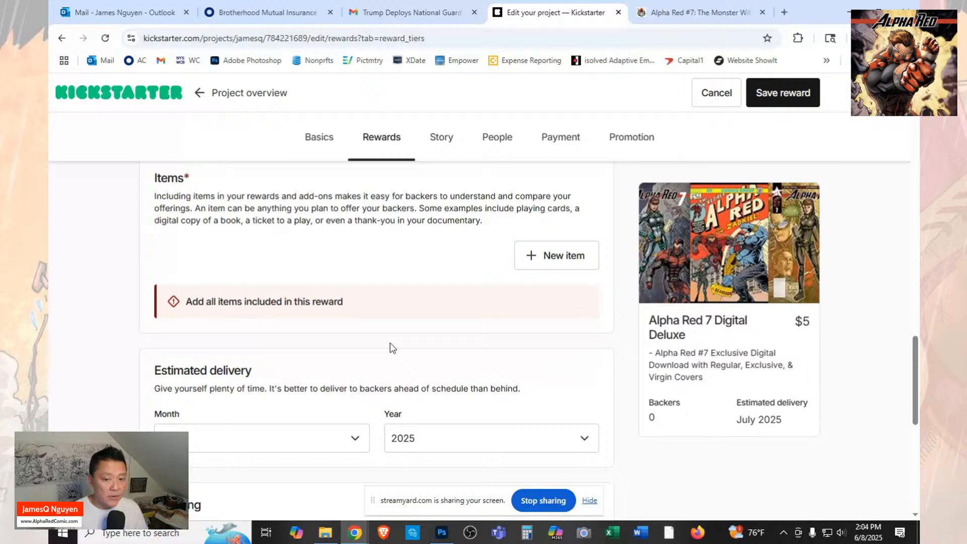
scroll(392, 347, down, 4)
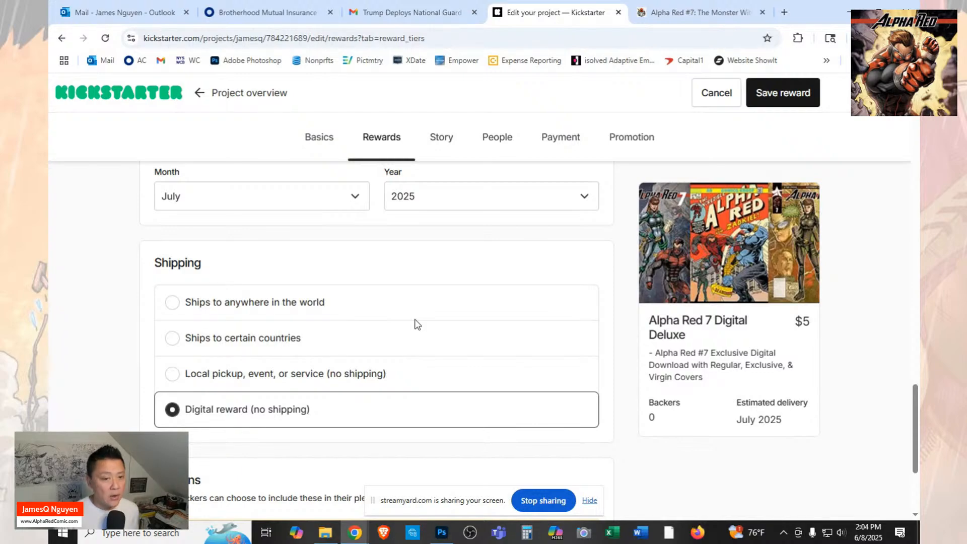
scroll(385, 317, down, 3)
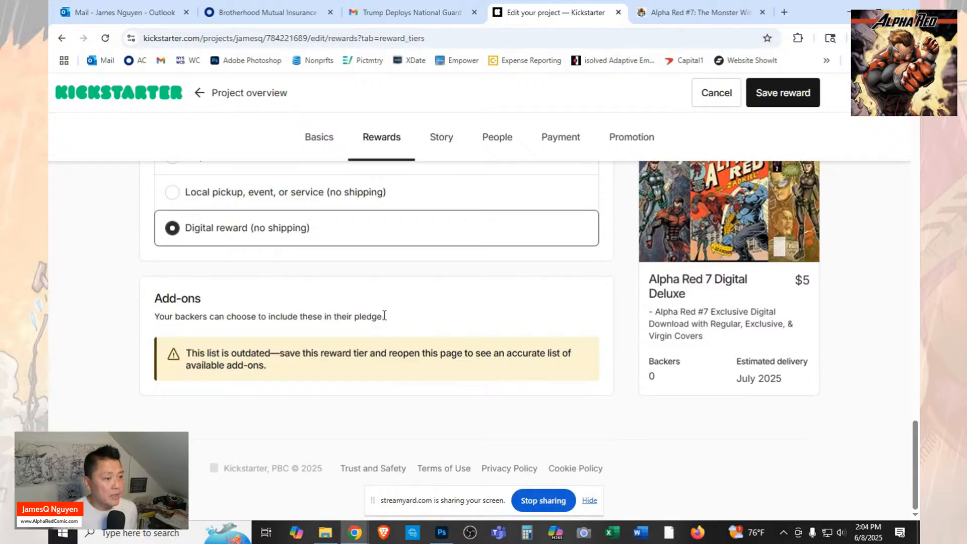
scroll(385, 315, up, 1)
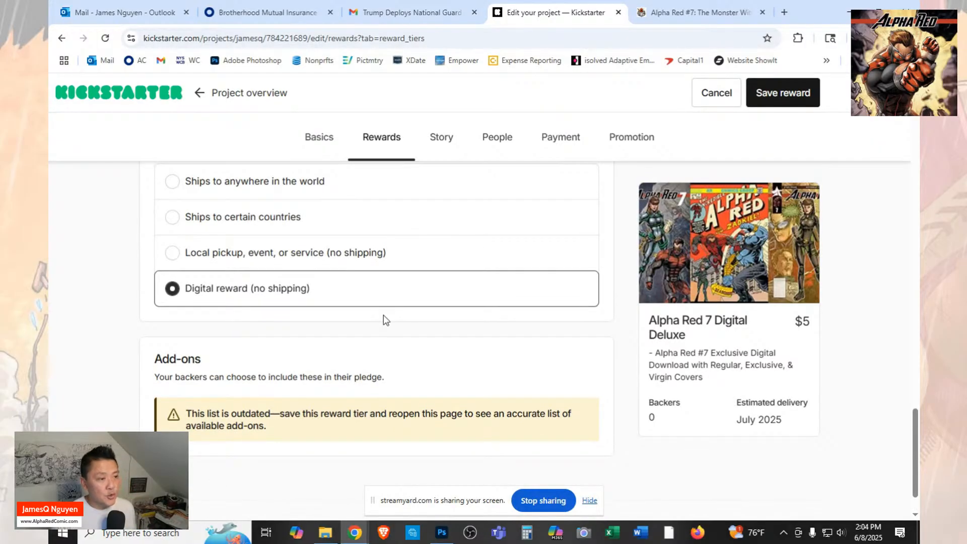
scroll(383, 319, up, 9)
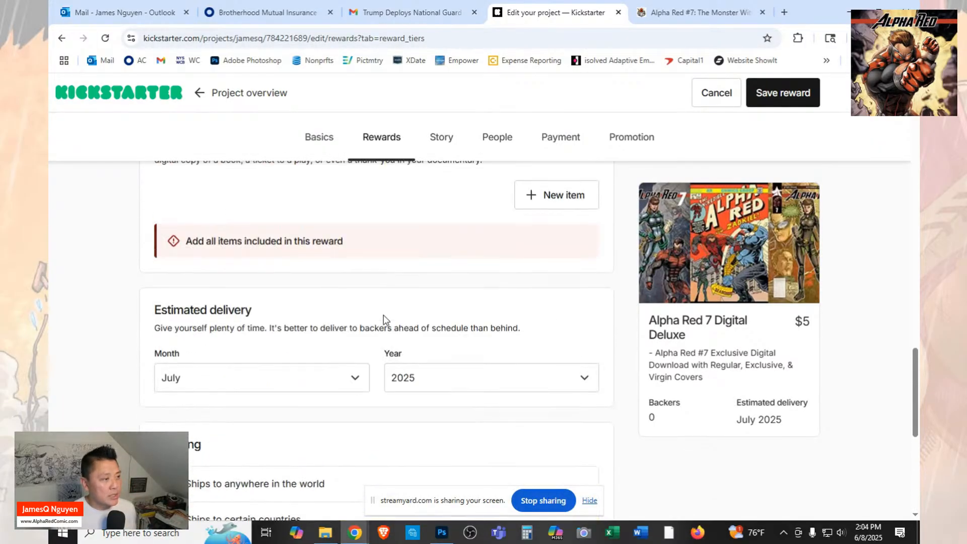
scroll(384, 321, up, 8)
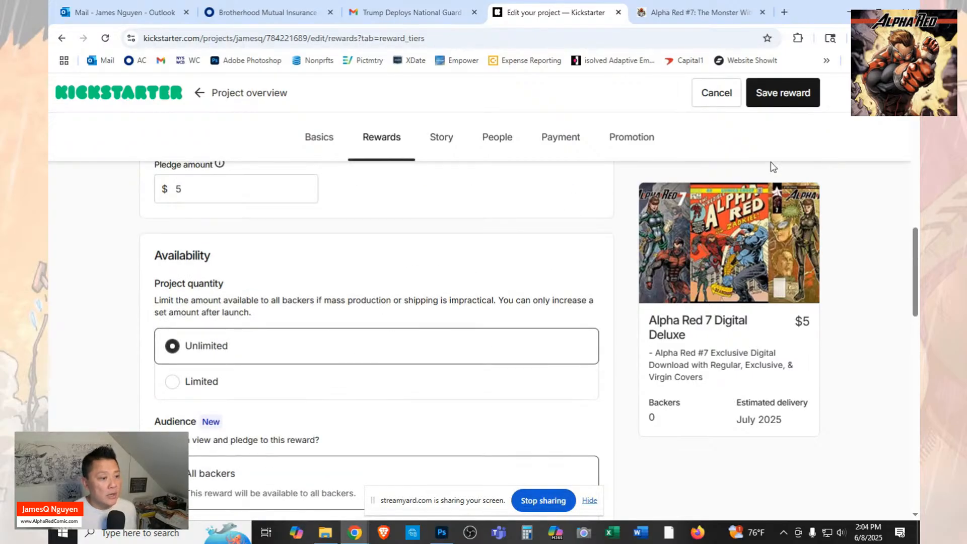
scroll(862, 255, down, 1)
scroll(857, 267, down, 8)
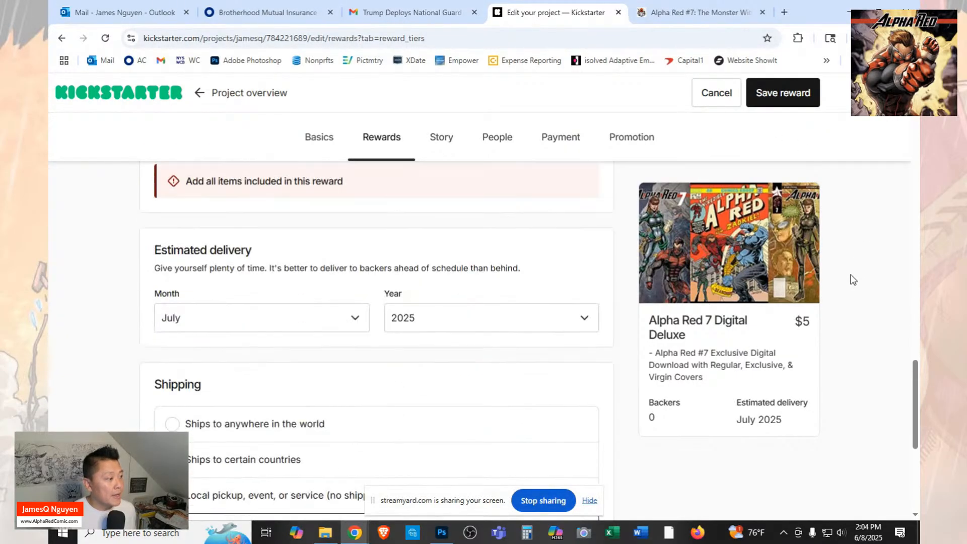
scroll(420, 252, down, 4)
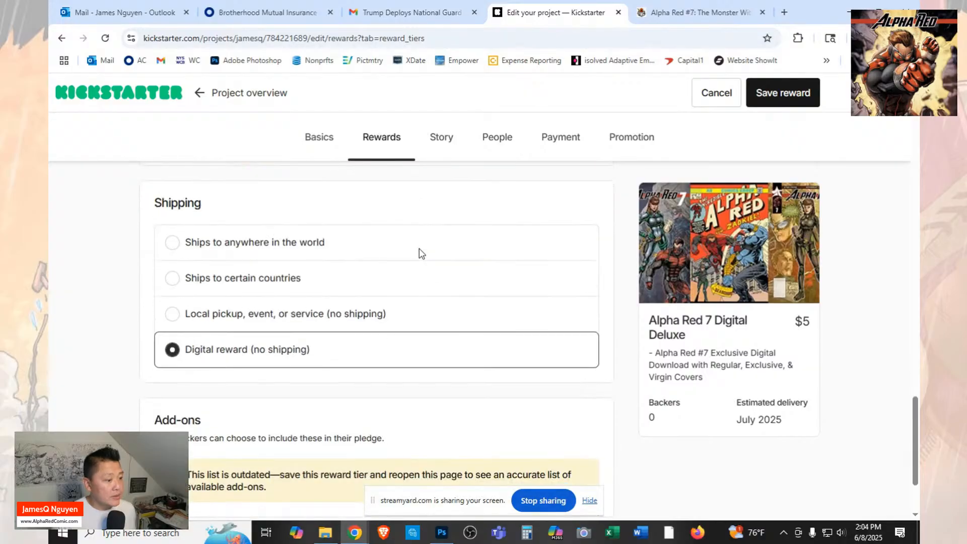
scroll(419, 252, up, 5)
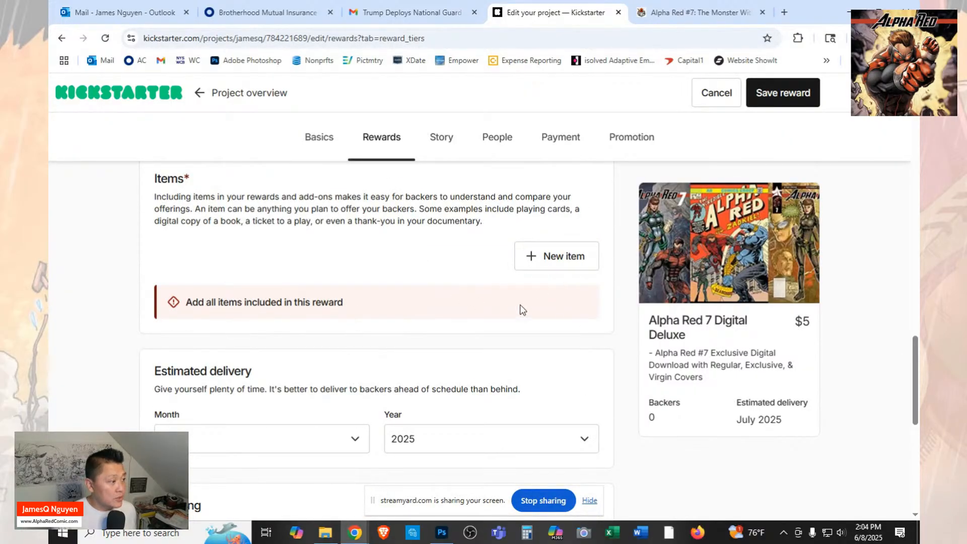
scroll(319, 302, up, 1)
scroll(384, 306, up, 9)
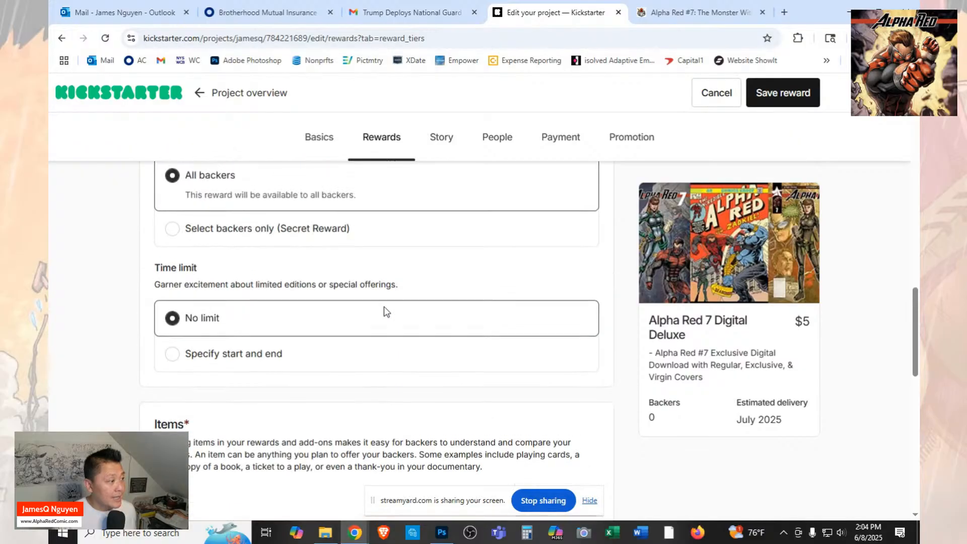
Add the existing item "Digital Deluxe Alpha Red #7" to the Alpha Red 7 Digital Deluxe reward and save the reward.
scroll(388, 309, down, 5)
scroll(451, 363, down, 3)
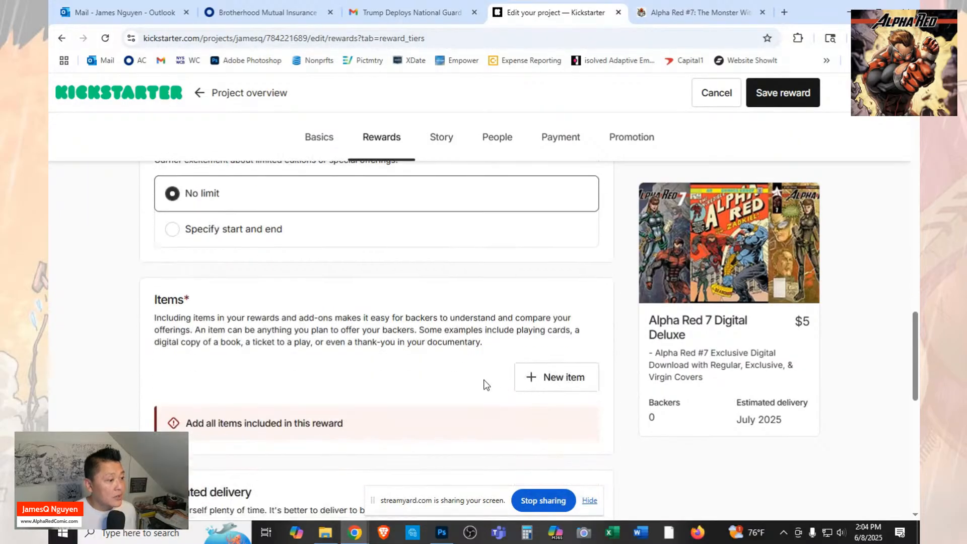
click(571, 384)
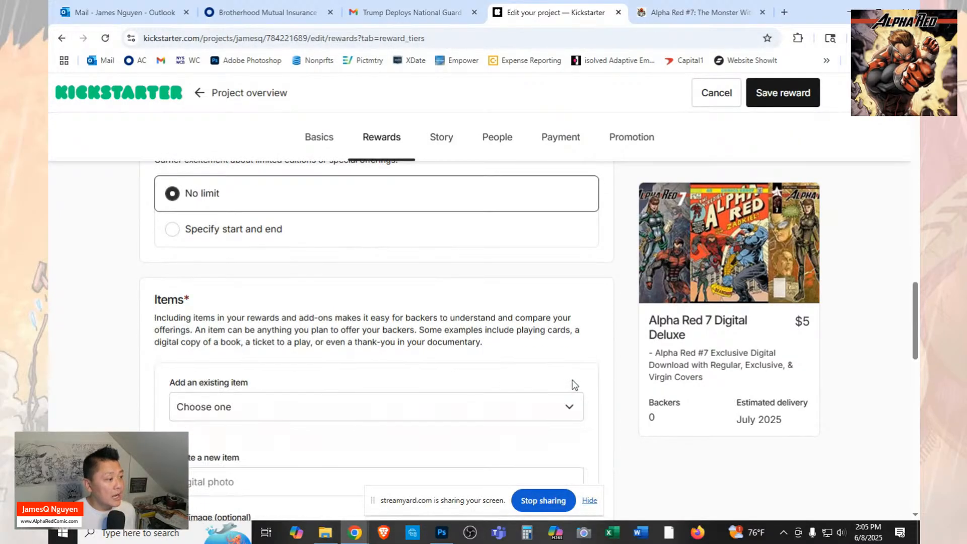
scroll(428, 385, down, 1)
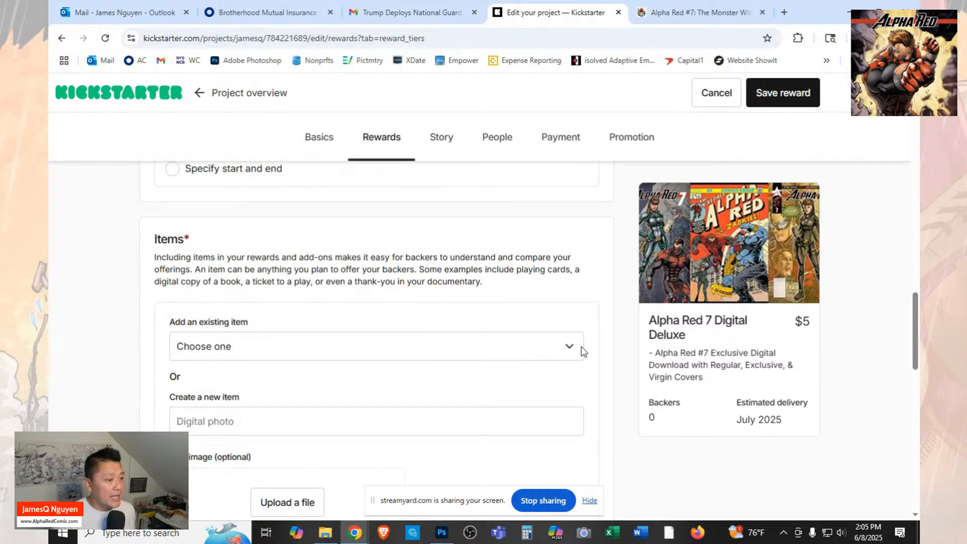
click(572, 351)
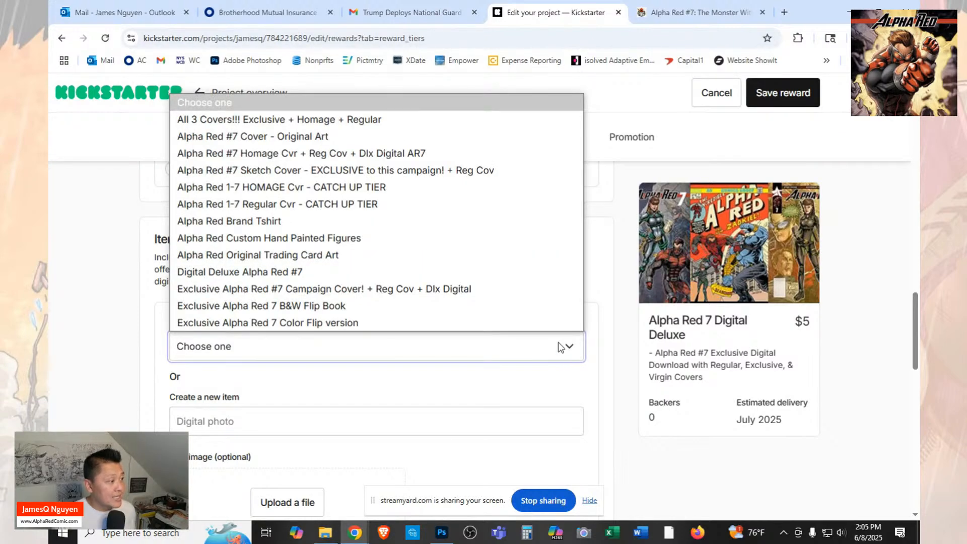
click(299, 277)
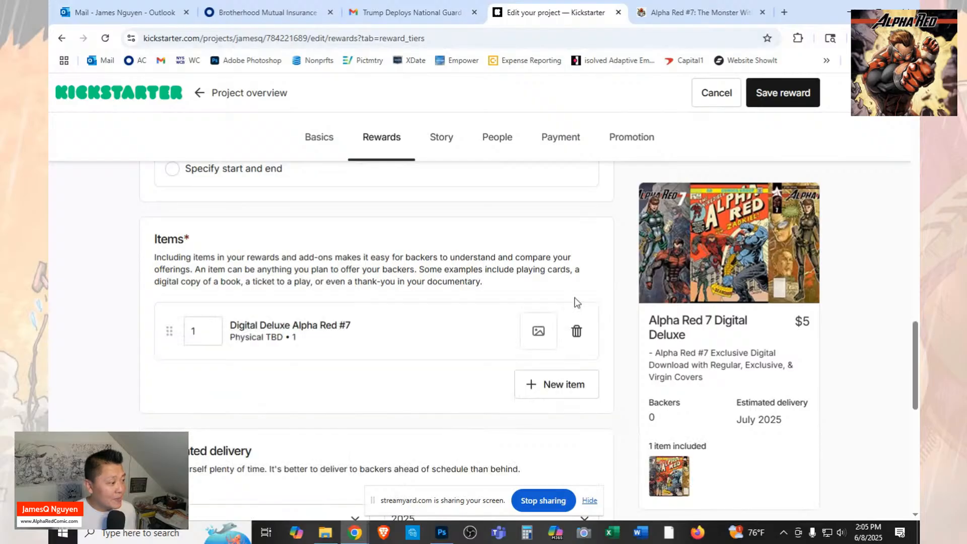
scroll(360, 297, down, 8)
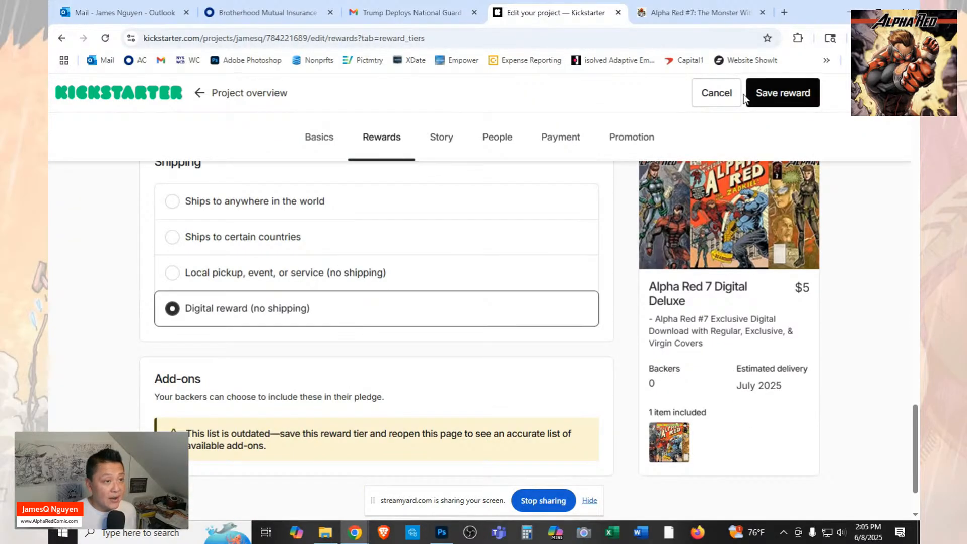
click(771, 94)
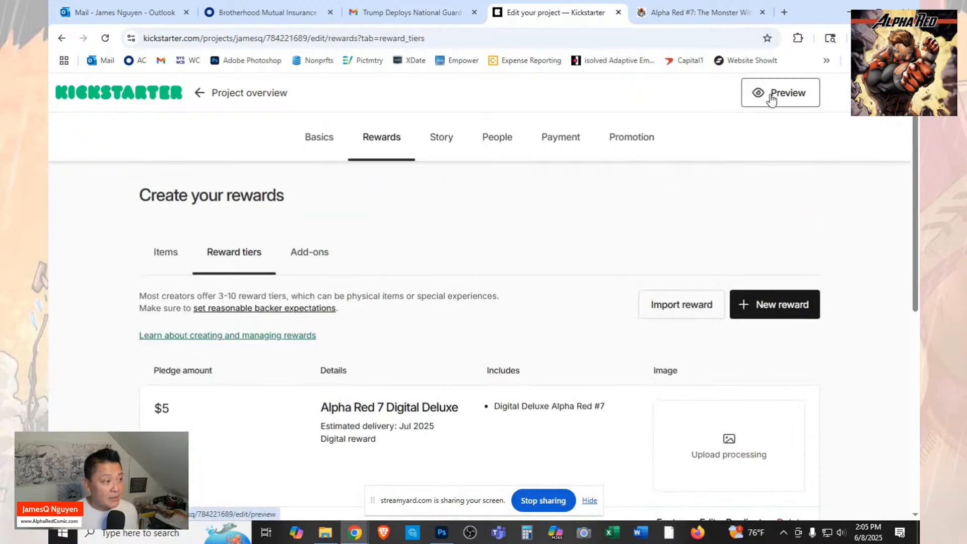
click(767, 307)
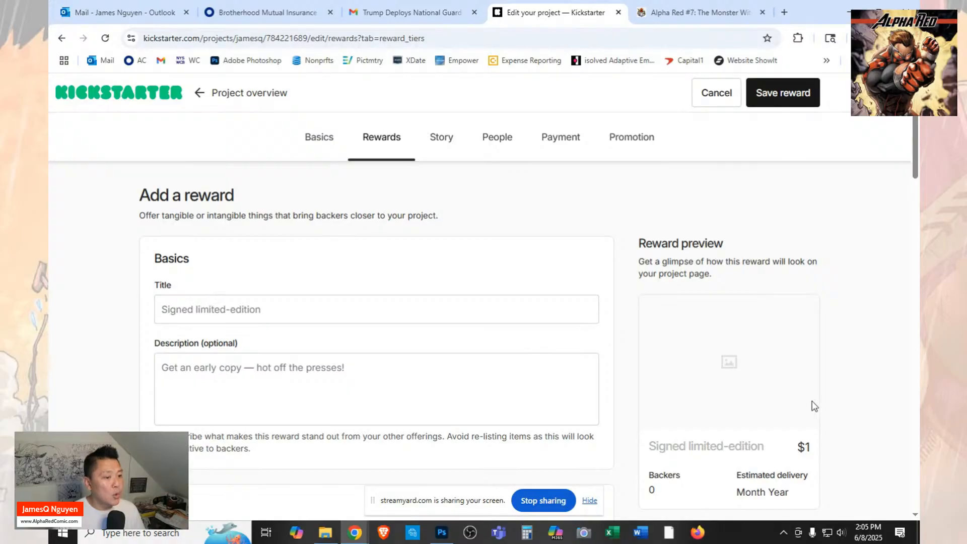
scroll(793, 404, down, 4)
scroll(792, 404, up, 4)
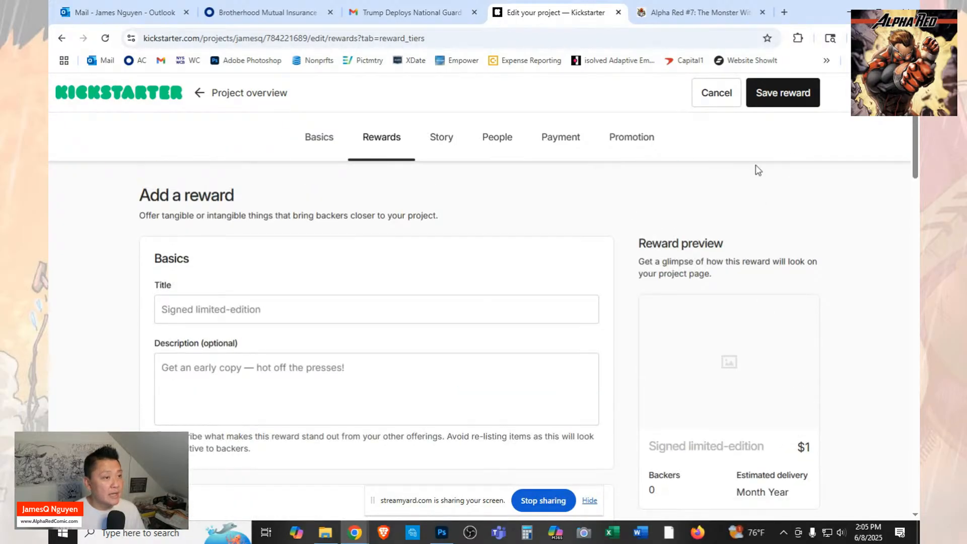
click(714, 92)
scroll(741, 265, down, 2)
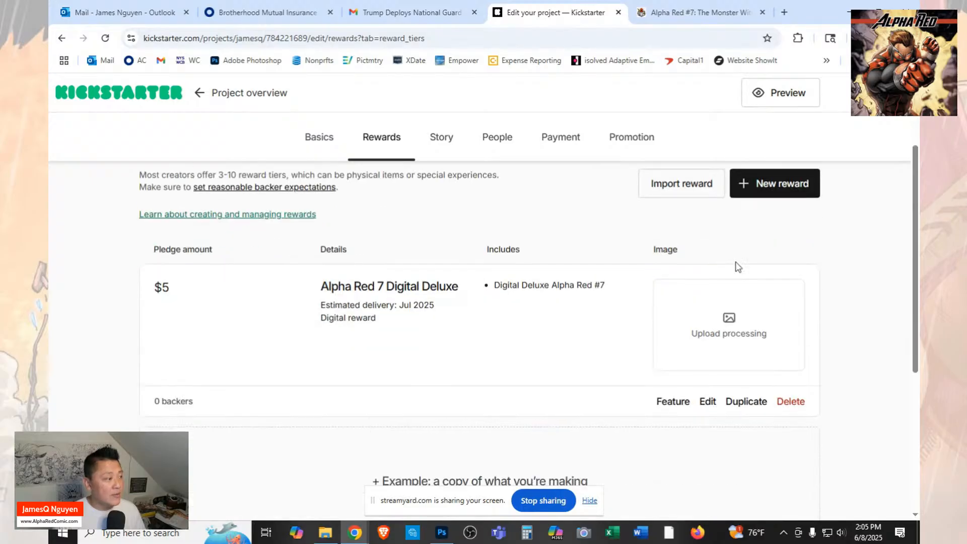
Create a new reward and enter "EXCLUSIVE Alpha Red #7" as its title.
click(779, 187)
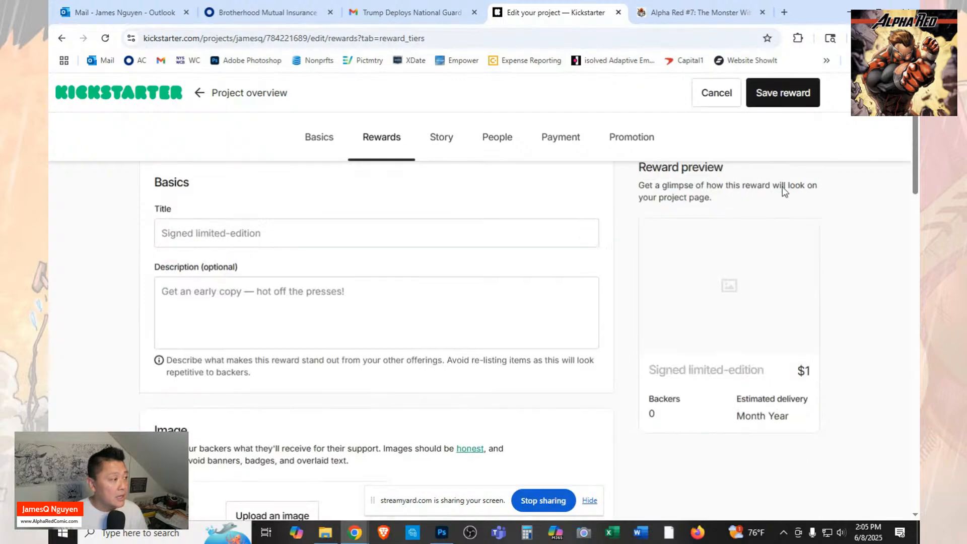
click(238, 301)
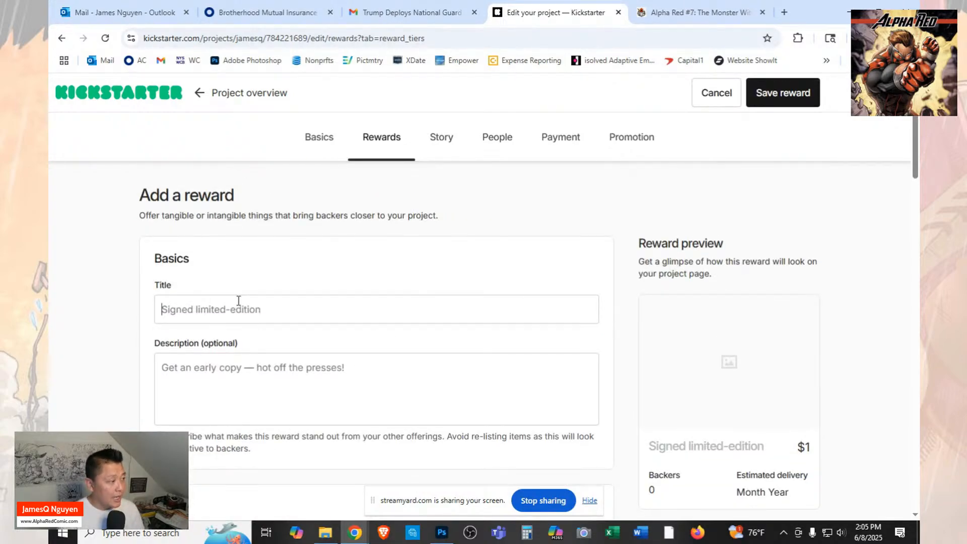
text(EXCLUSIVE)
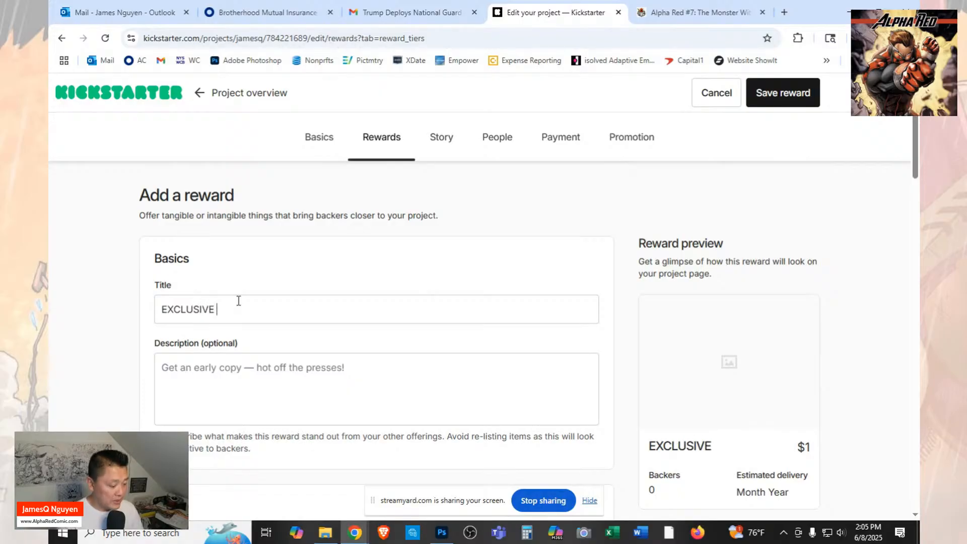
text( S)
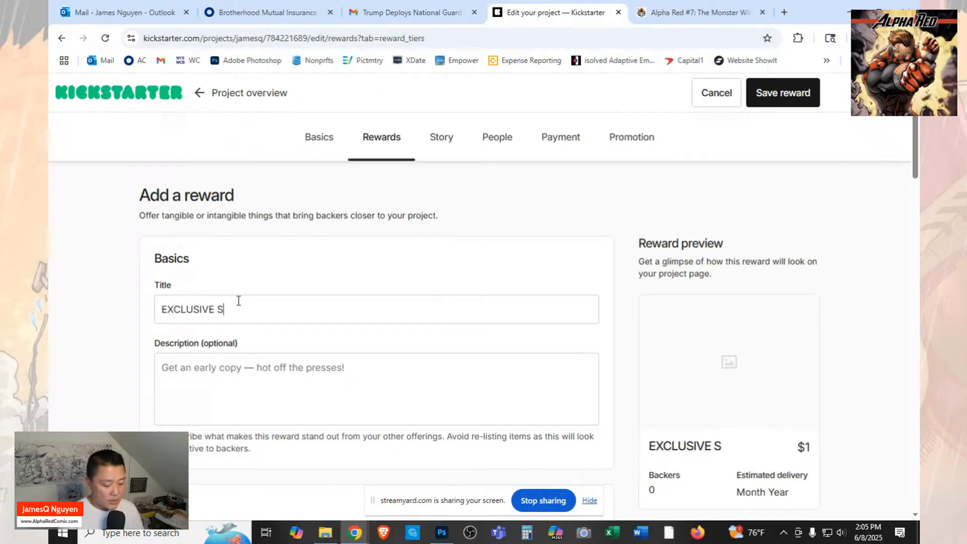
key(BackSpace)
text(Alp)
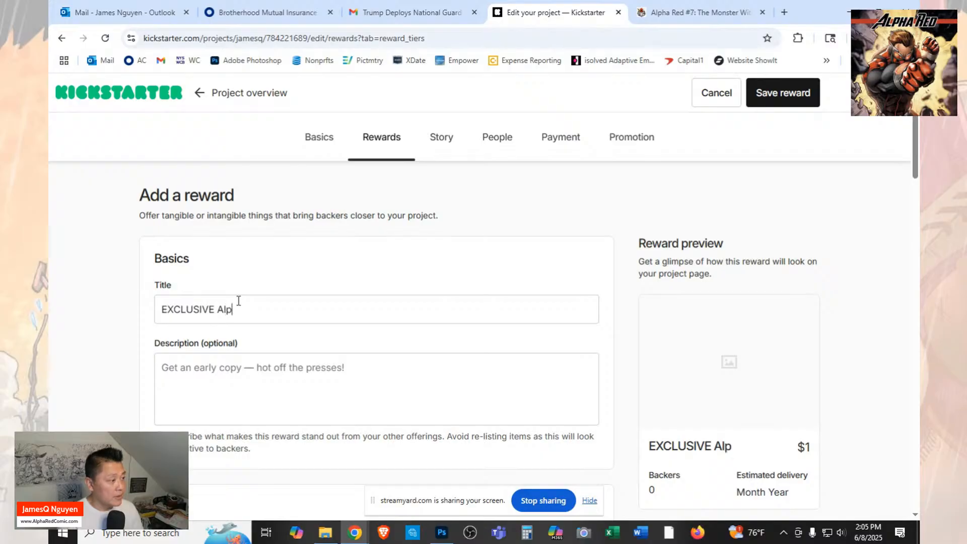
text(ha Red)
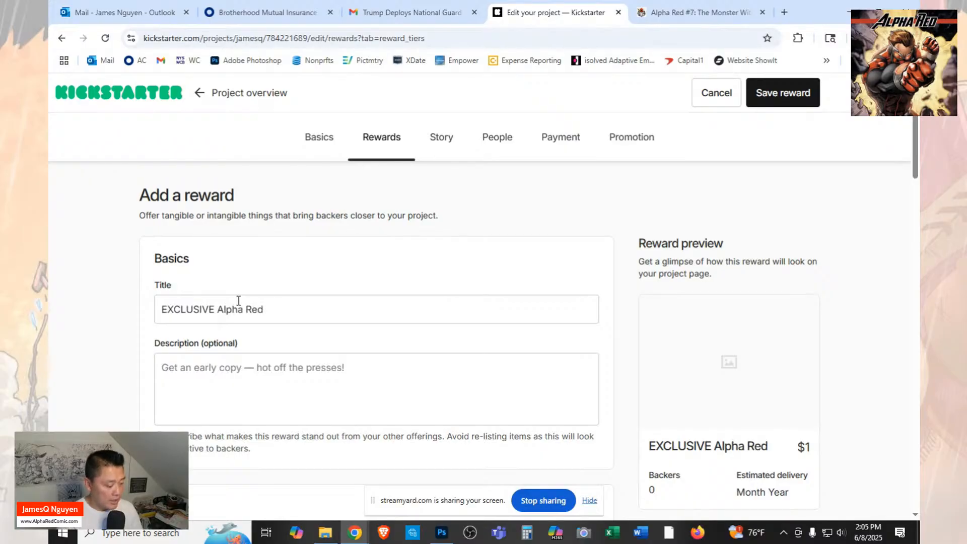
text( #7)
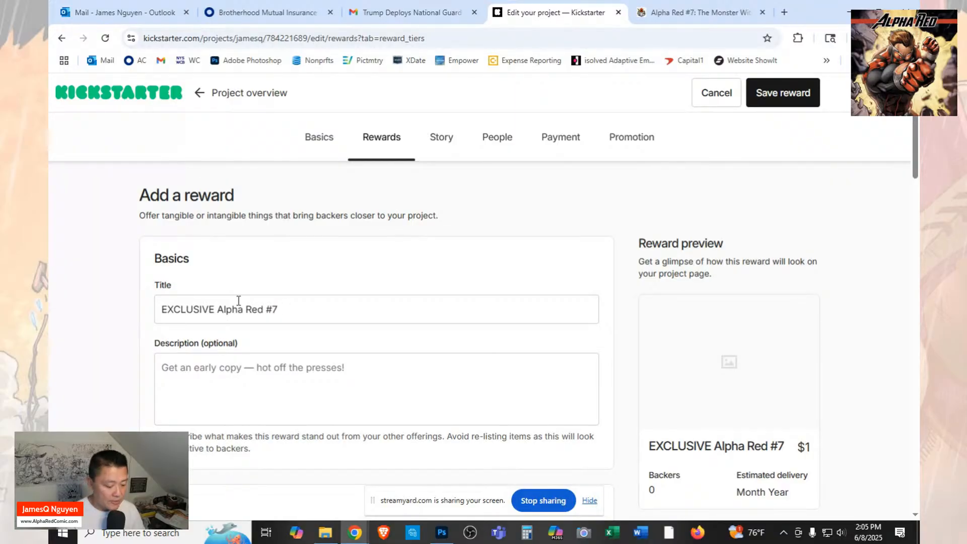
text( =)
Extend the new reward's title with "+ Reg Cov AR7".
key(BackSpace)
text(+)
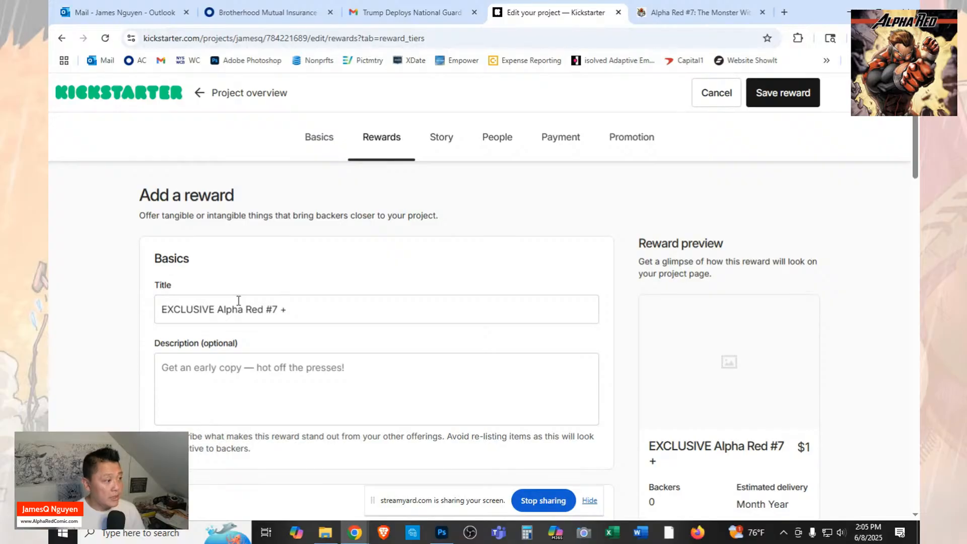
text( Reg)
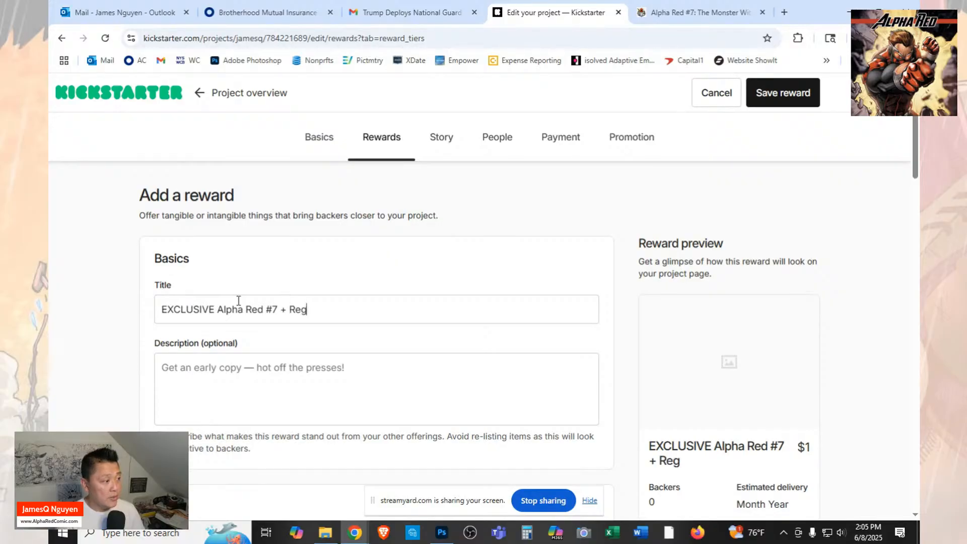
text( Cov S)
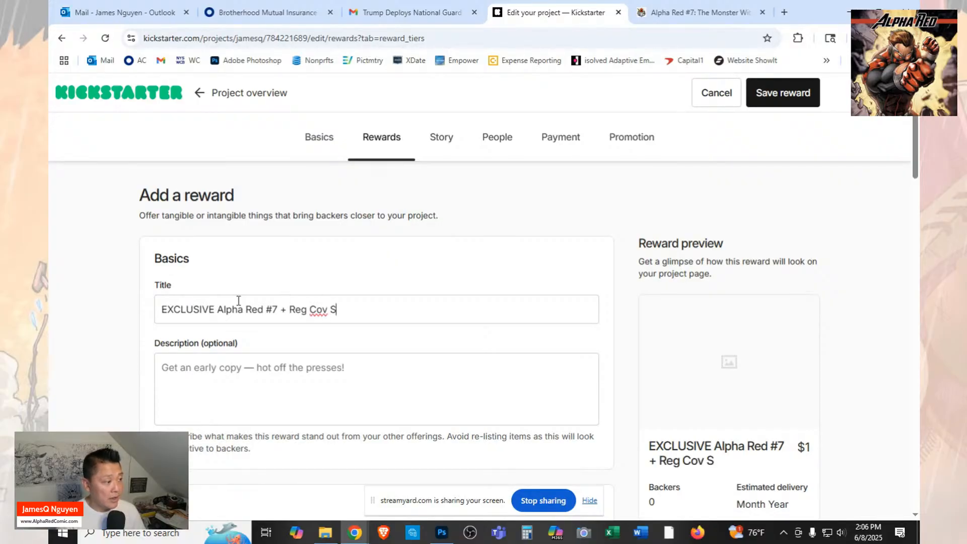
key(BackSpace)
text(AR&)
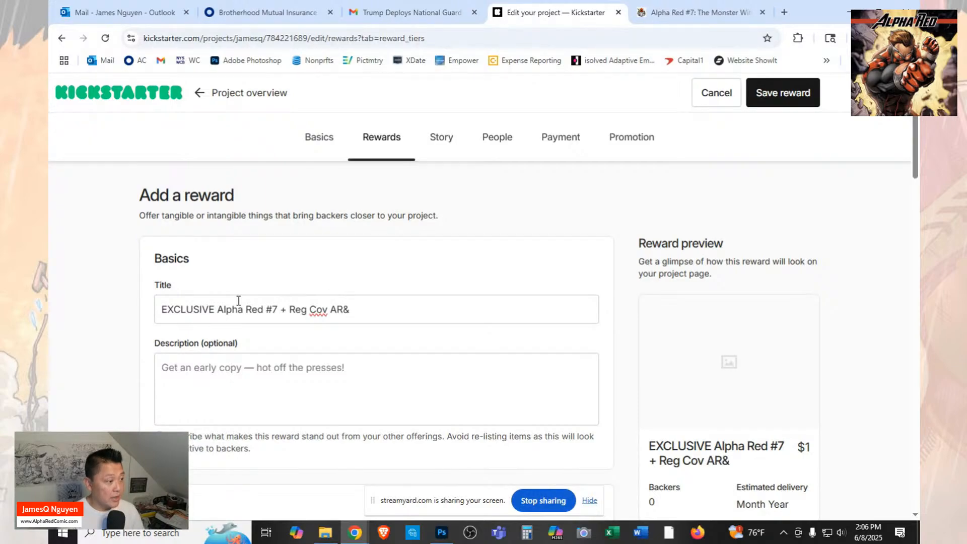
key(BackSpace)
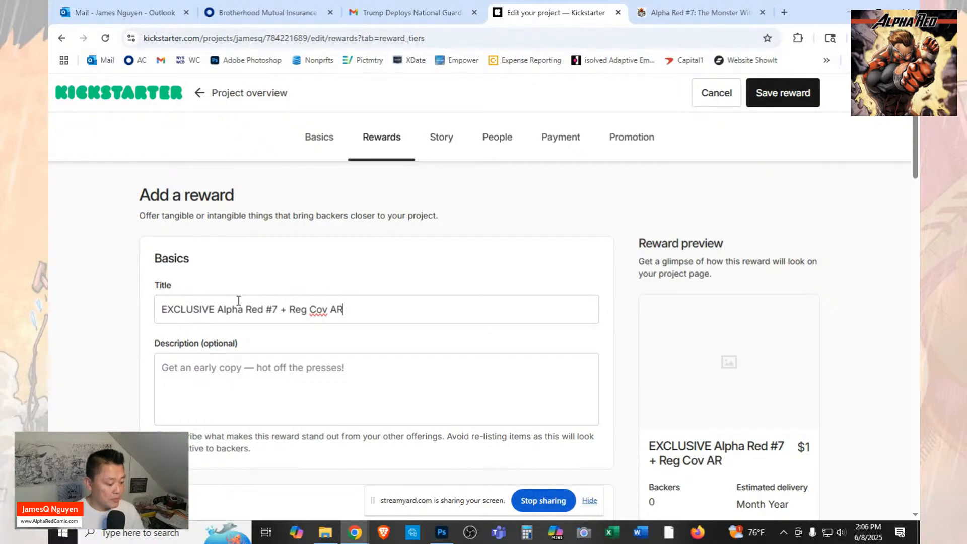
text(&)
key(BackSpace)
text(7)
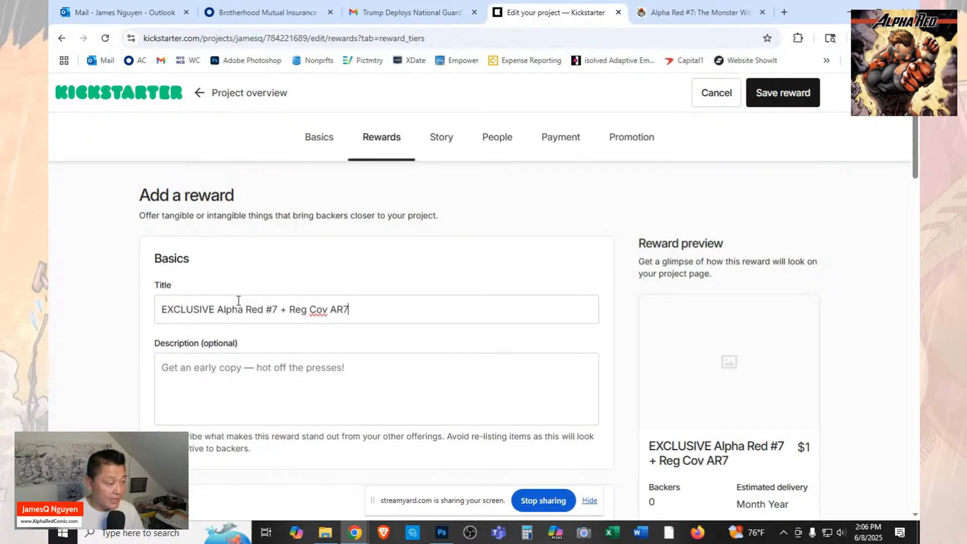
text( + )
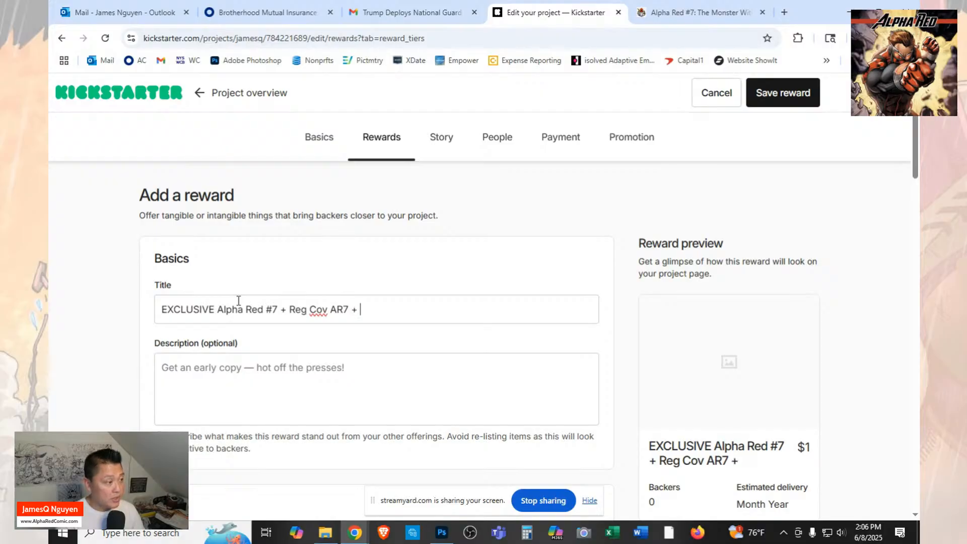
text(D)
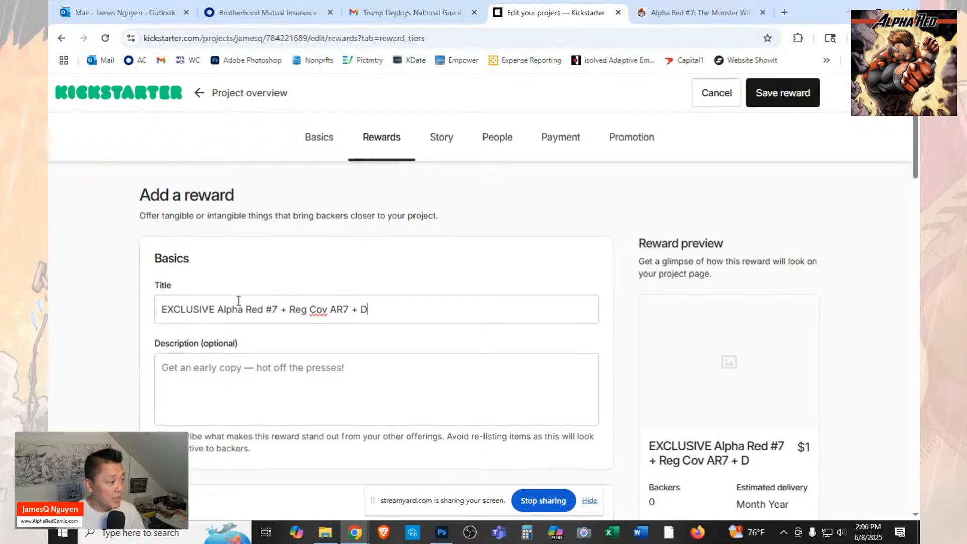
key(BackSpace)
key(BackSpace)
key(BackSpace)
key(BackSpace)
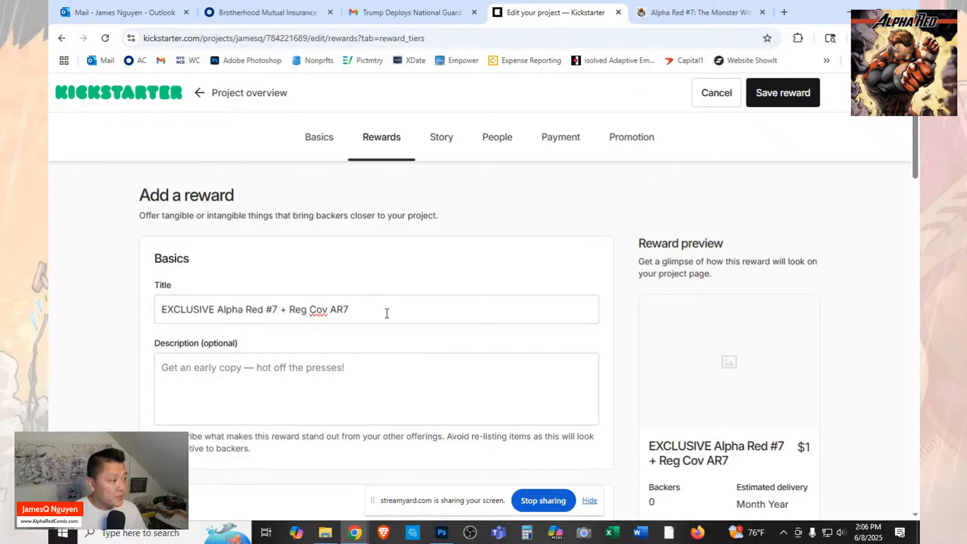
Switch to the FundMyComic campaign page and copy the bulleted contents of the $15 Exclusive Alpha Red #7 Cover reward, ending with the trading card line.
click(700, 15)
scroll(715, 297, down, 2)
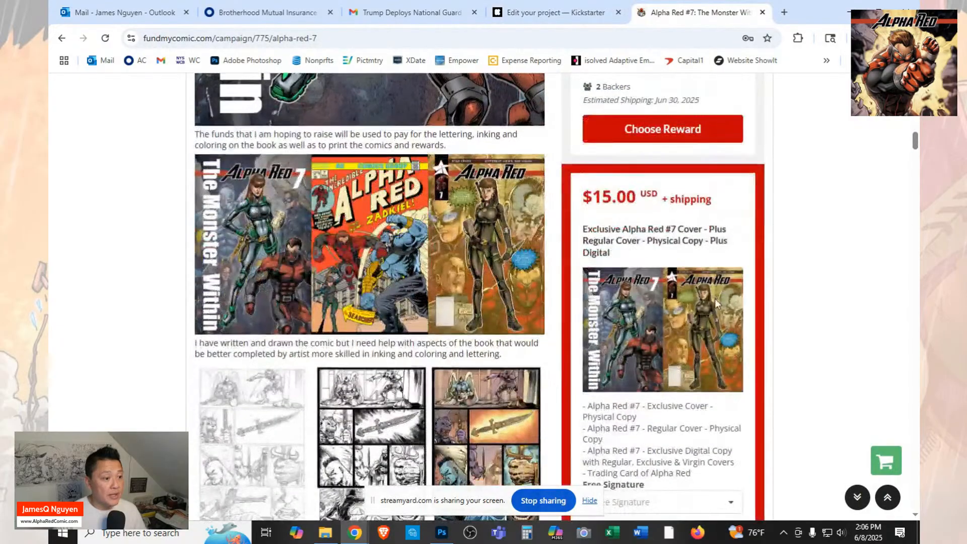
scroll(688, 232, down, 2)
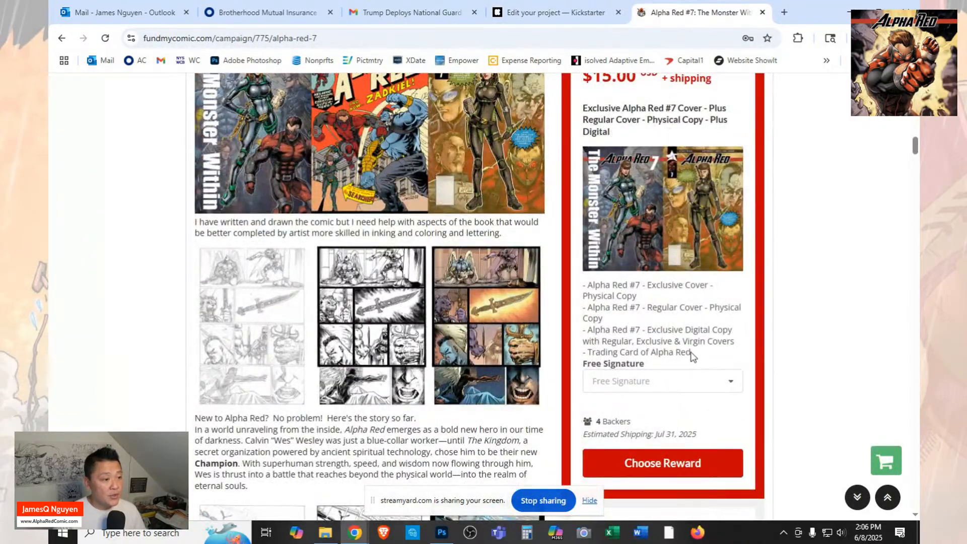
drag(691, 353, 578, 286)
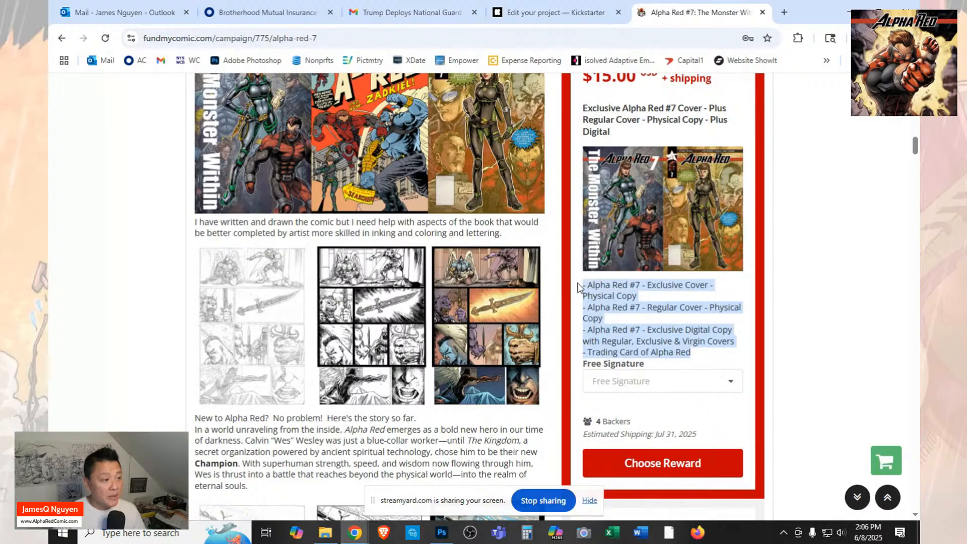
right_click(597, 298)
click(612, 310)
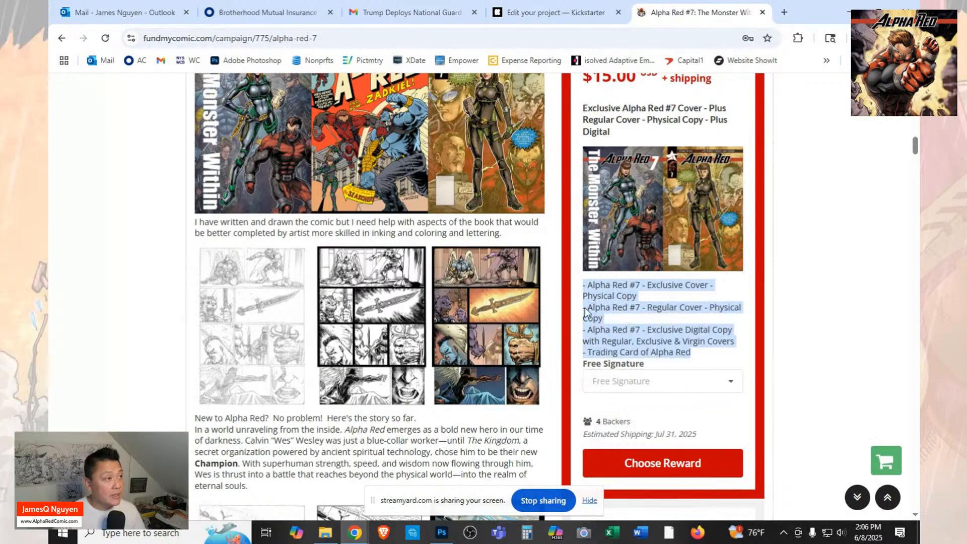
Return to the Kickstarter reward editor and paste the copied contents list into the new reward's description.
click(517, 24)
click(247, 363)
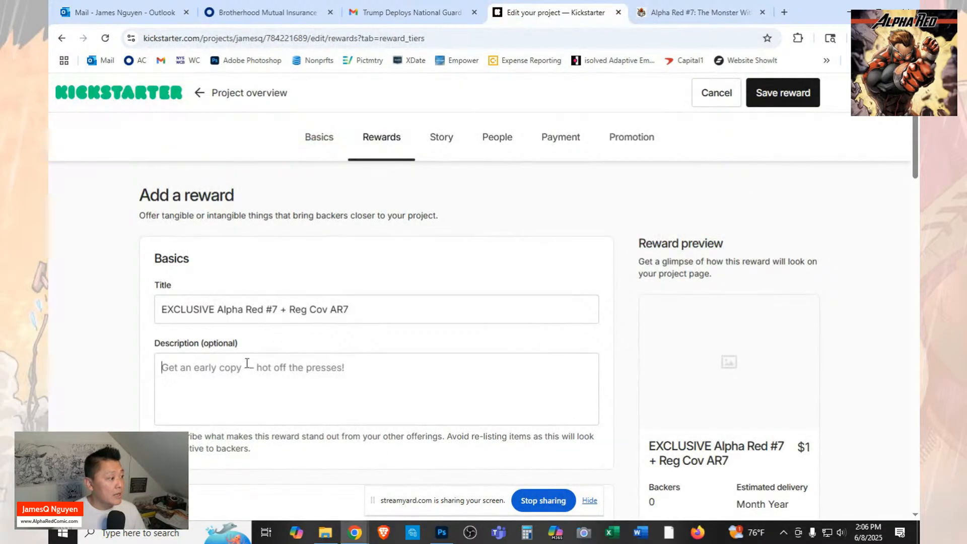
key(ctrl+v)
Upload the "AR7 - Covers Exclusive Regular" picture from the Launch folder as the reward's image.
scroll(417, 341, down, 1)
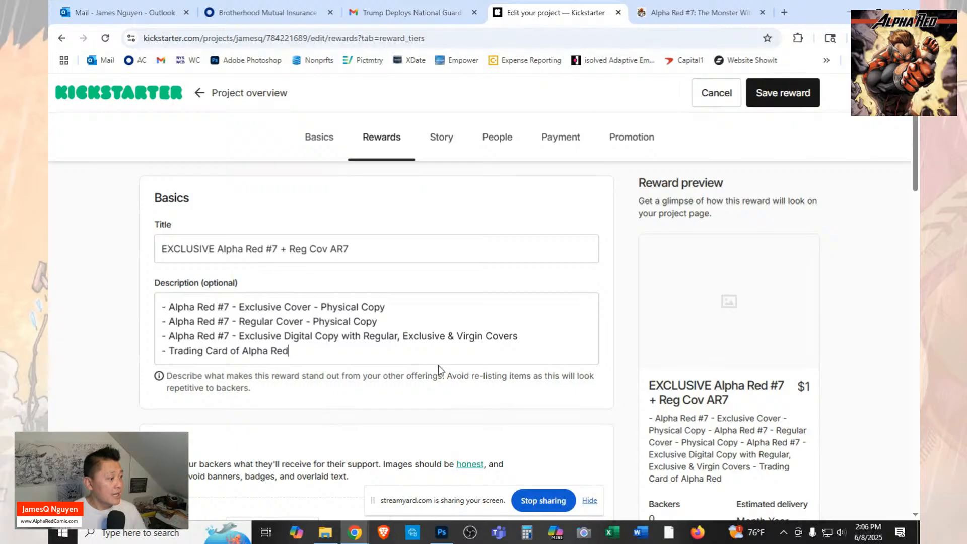
scroll(437, 365, down, 3)
click(280, 361)
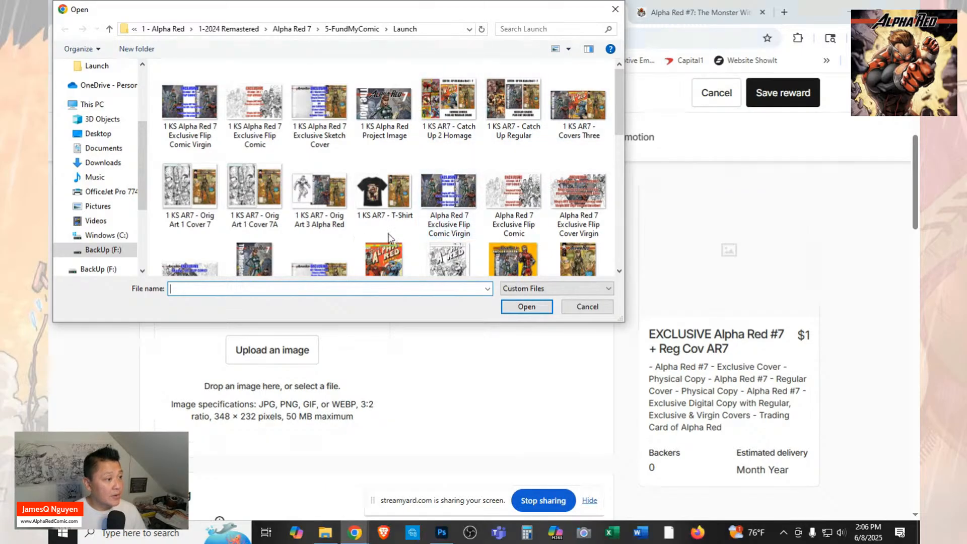
scroll(483, 184, down, 1)
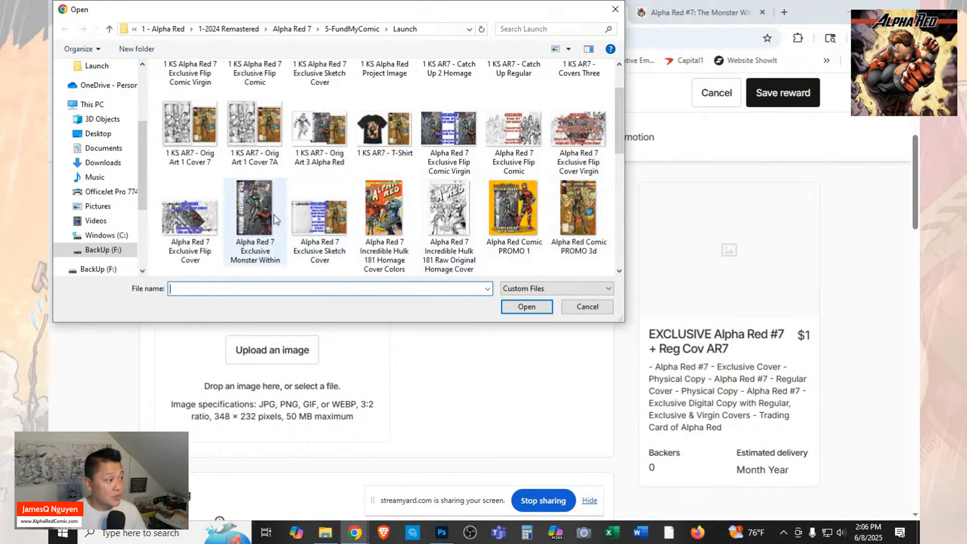
scroll(417, 216, up, 1)
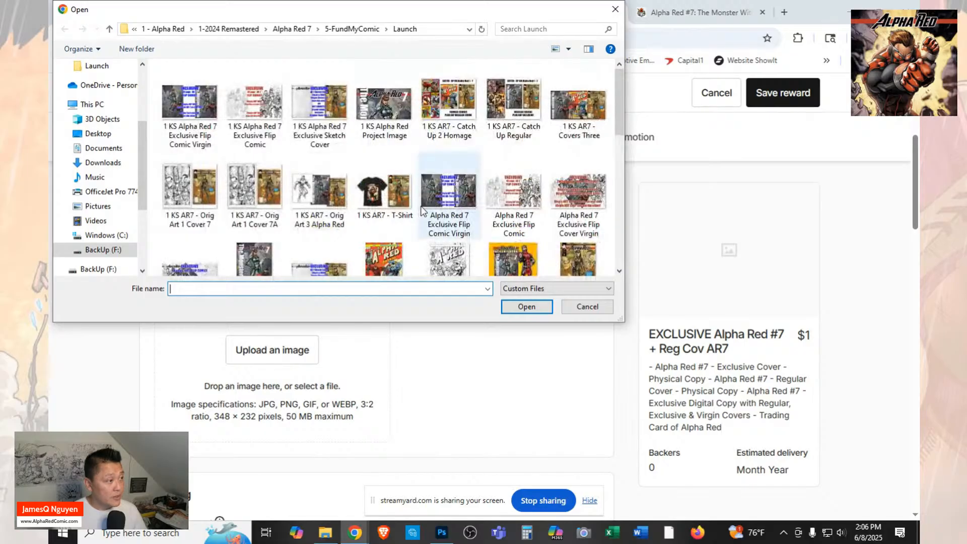
scroll(422, 210, down, 5)
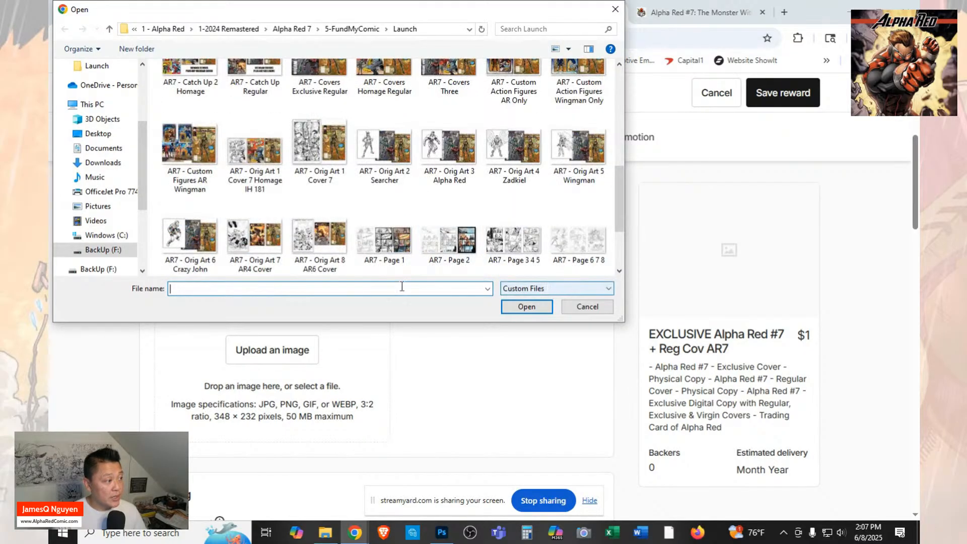
scroll(338, 242, up, 3)
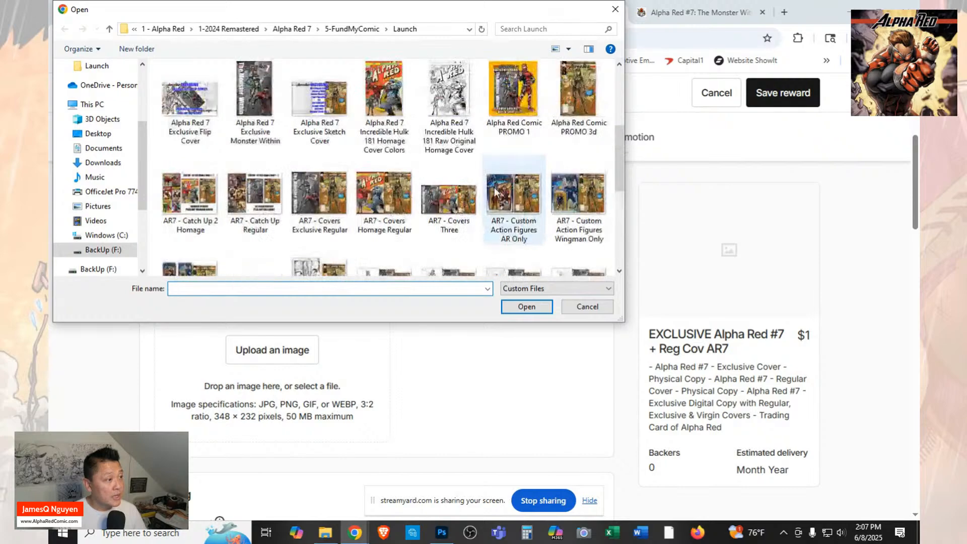
click(319, 196)
click(522, 307)
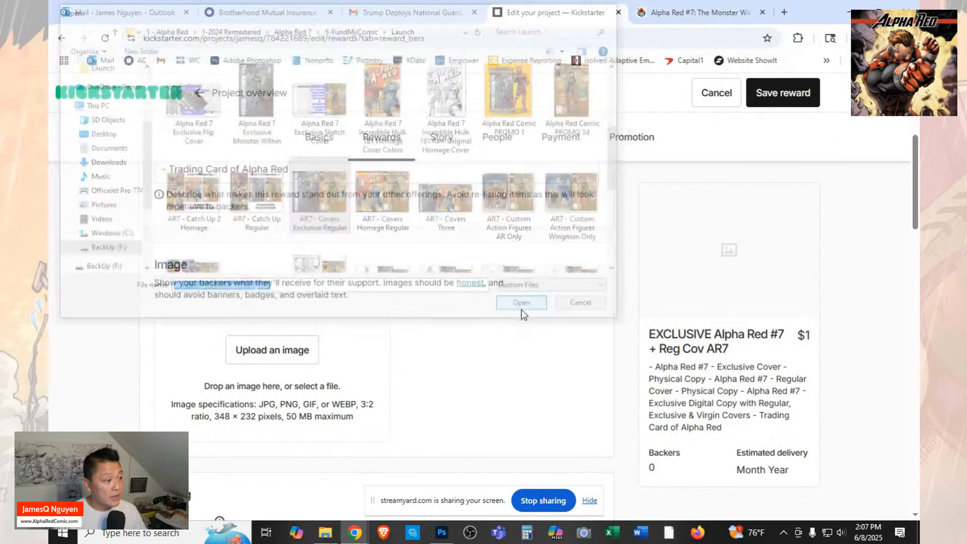
scroll(521, 310, down, 2)
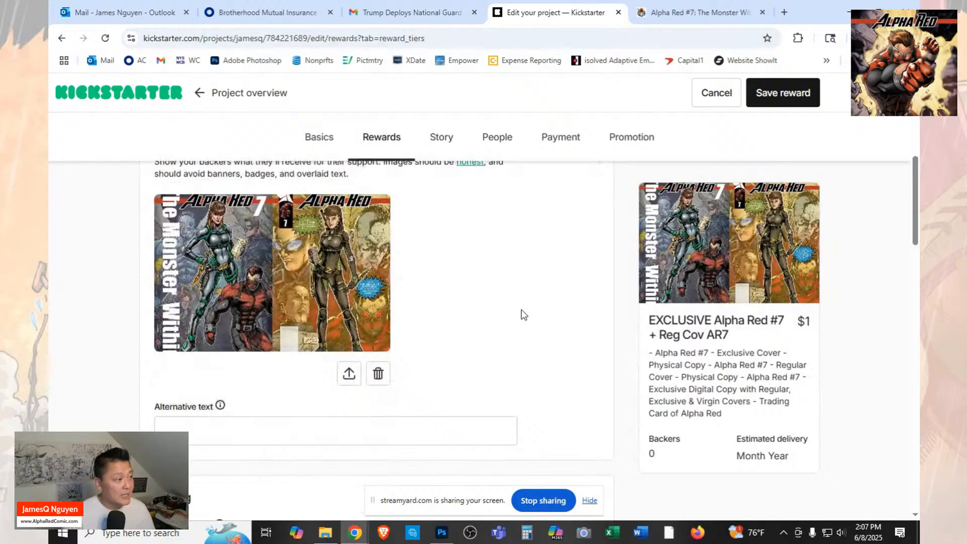
scroll(524, 315, down, 2)
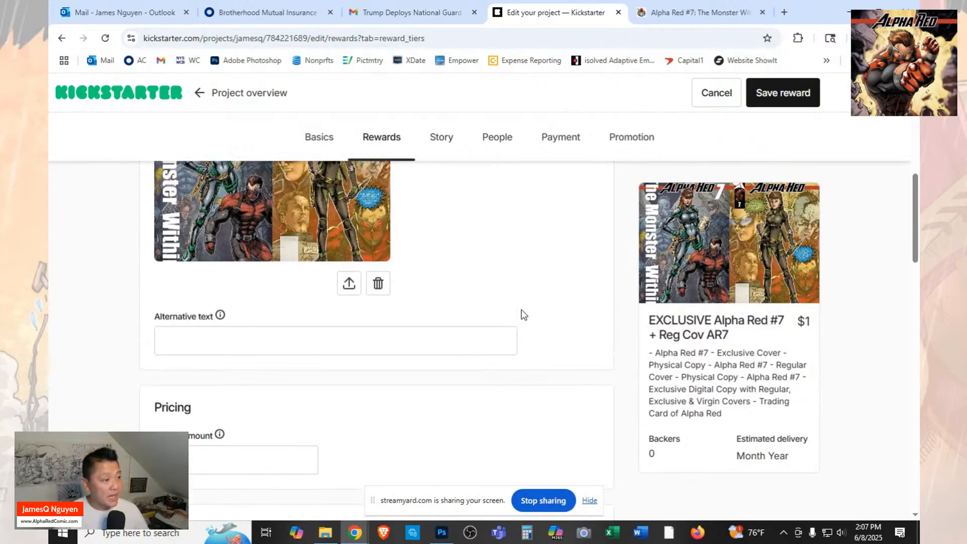
scroll(524, 315, up, 2)
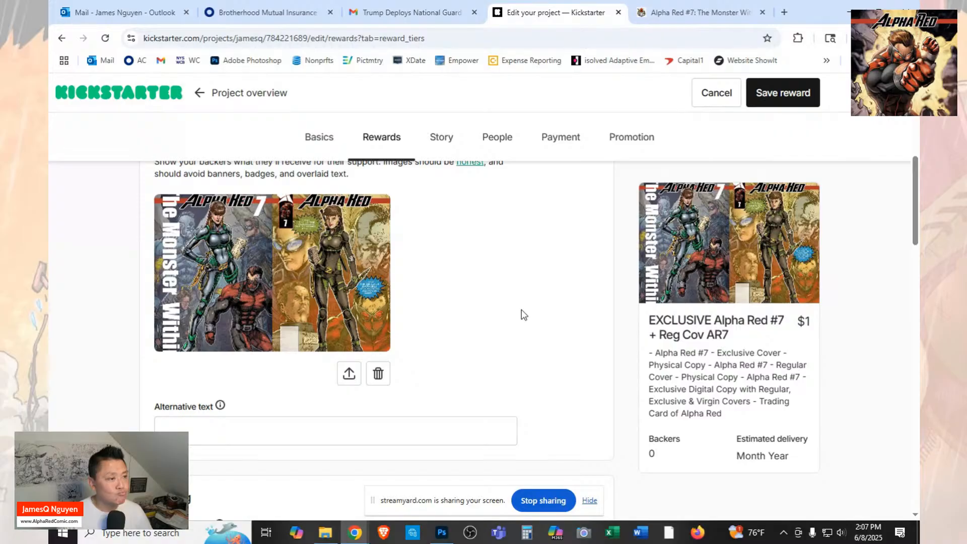
click(447, 138)
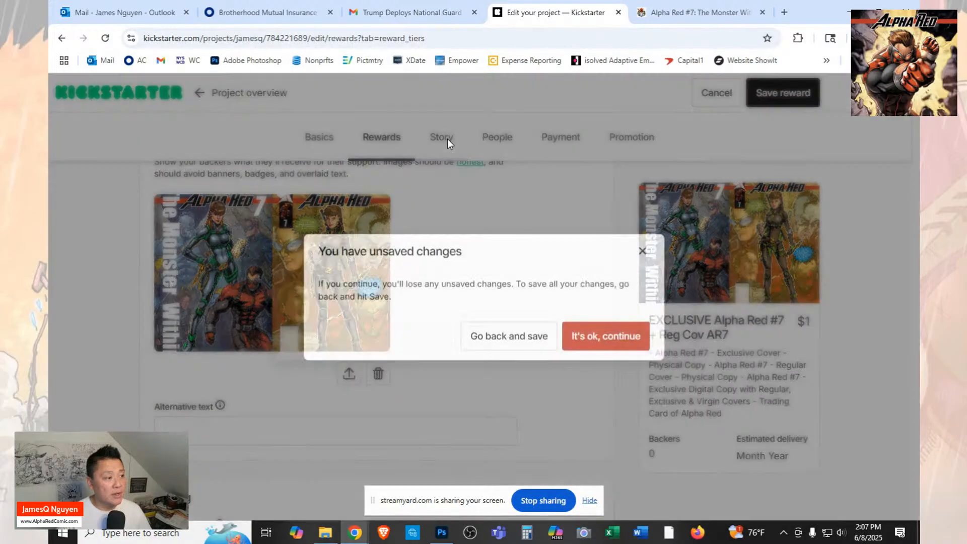
click(529, 336)
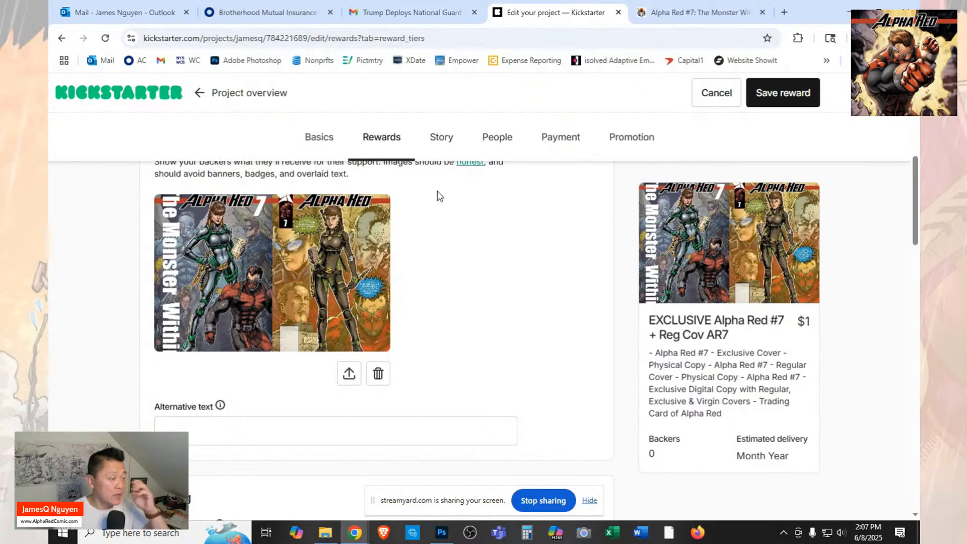
Enter "EXCLUSIVE AR7 Campaign Cover+Reg Cov" as the alternative text of the reward's image.
scroll(437, 191, down, 2)
click(397, 311)
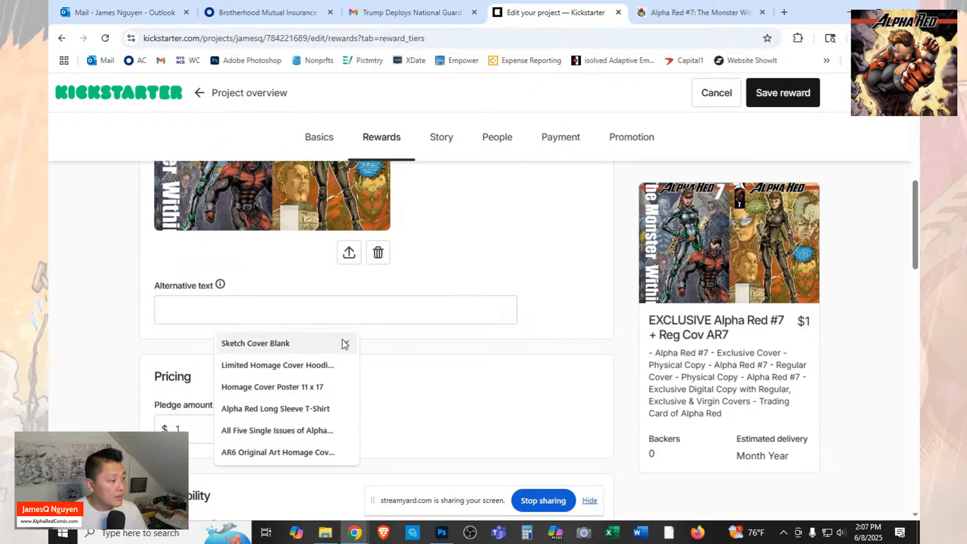
text(a)
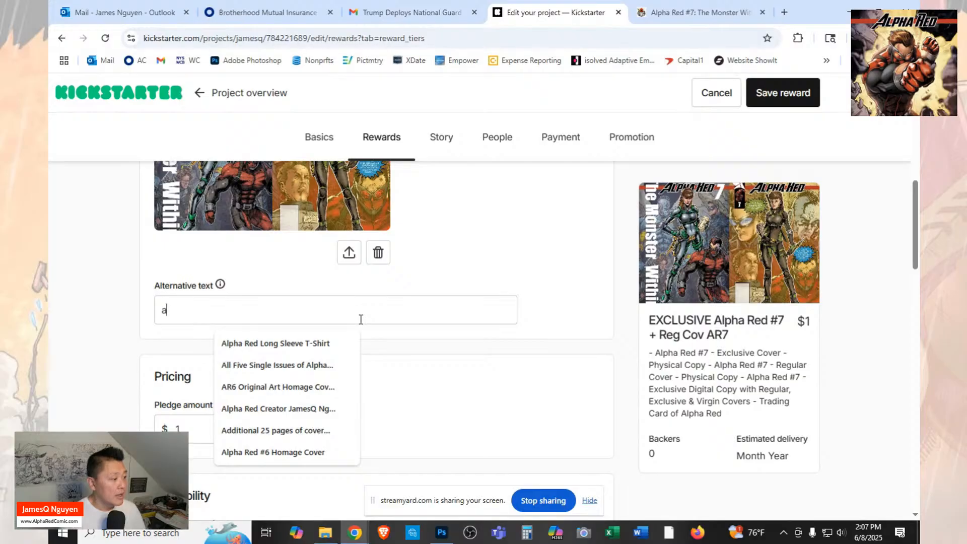
text(lpa)
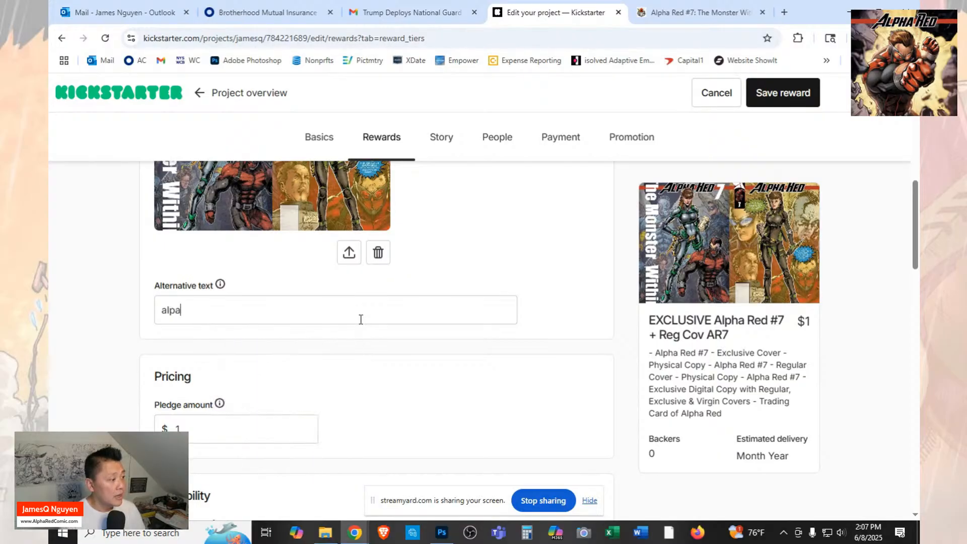
key(BackSpace)
key(BackSpace)
key(BackSpace)
key(BackSpace)
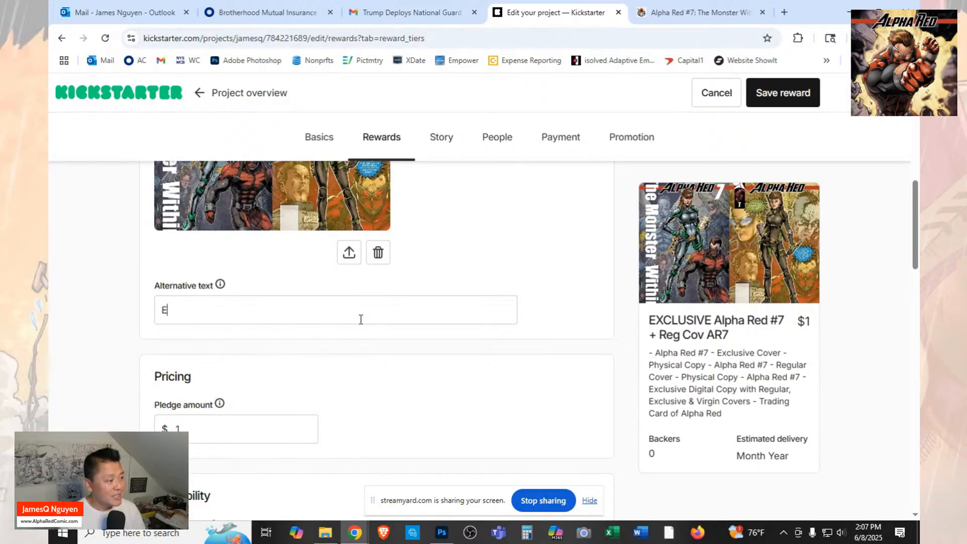
text(EX)
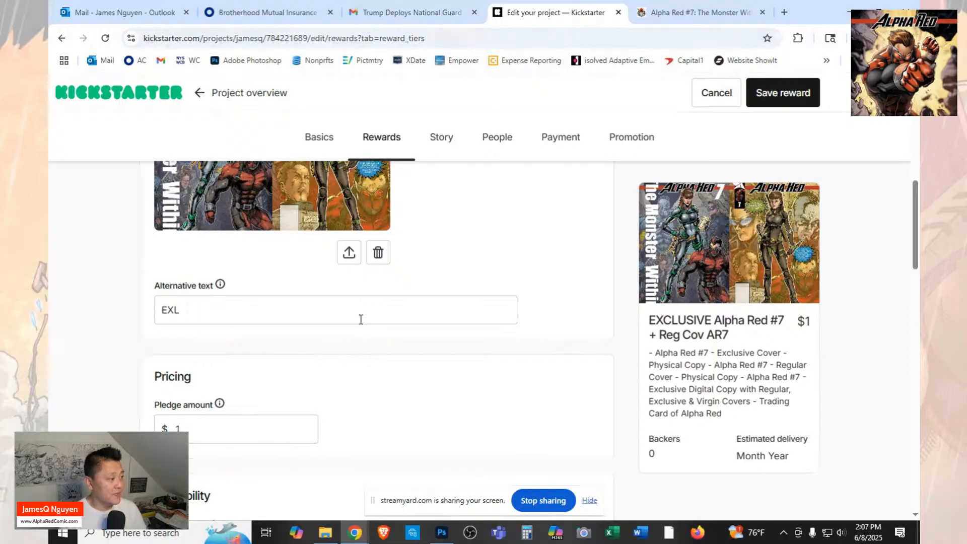
text(CLUS)
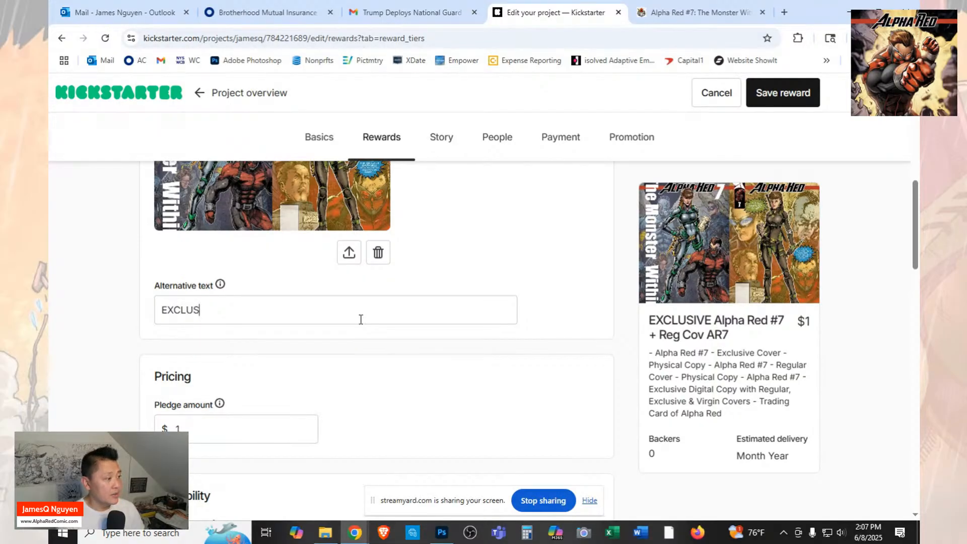
text(IFE)
key(BackSpace)
key(BackSpace)
text(E)
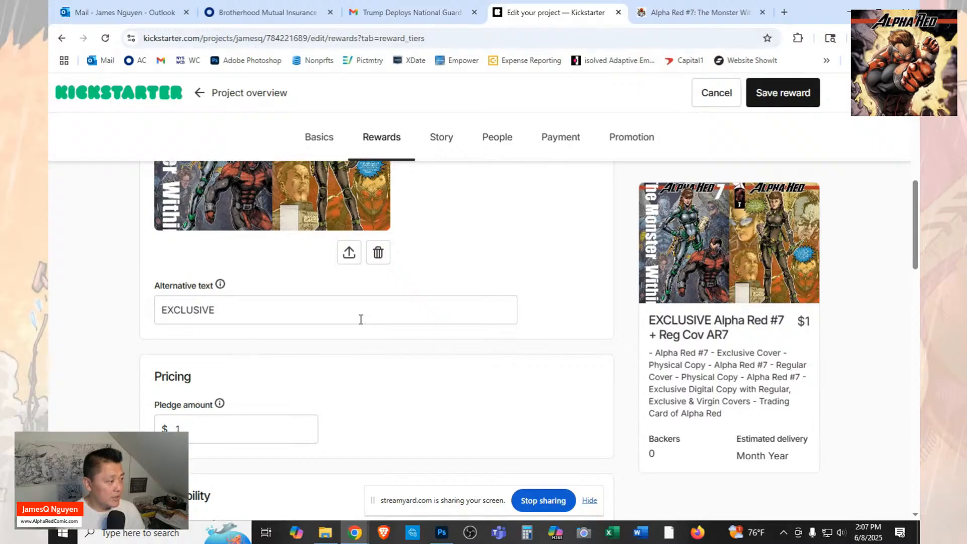
text( AR7)
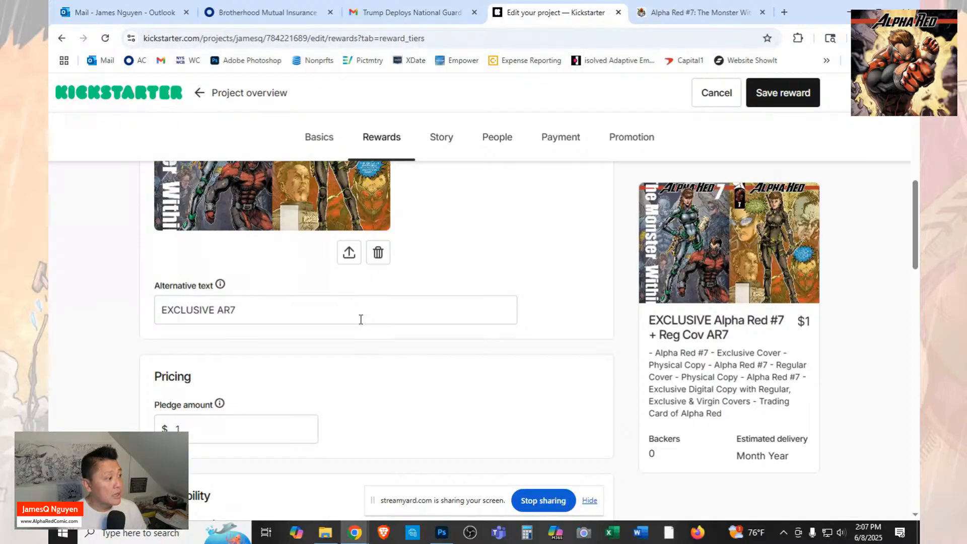
text(Cap)
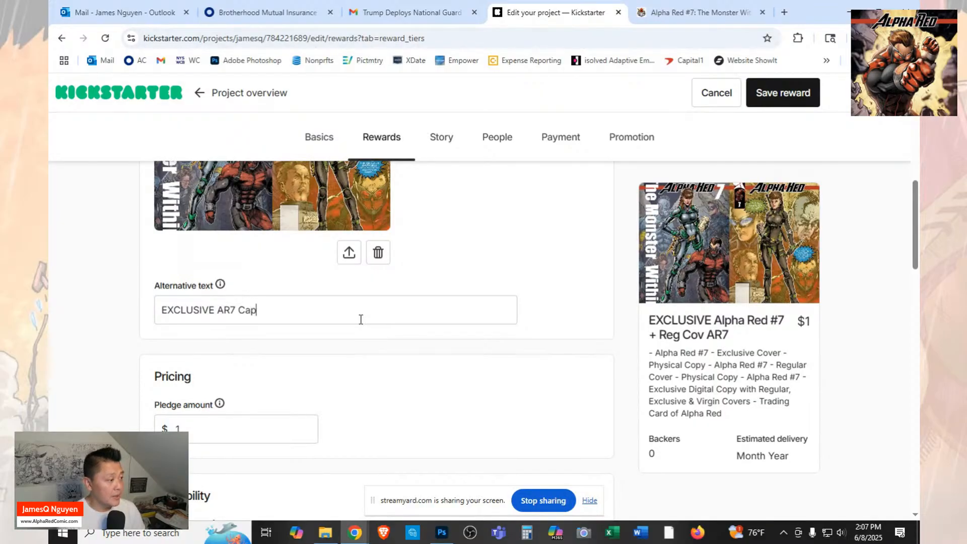
text(ap)
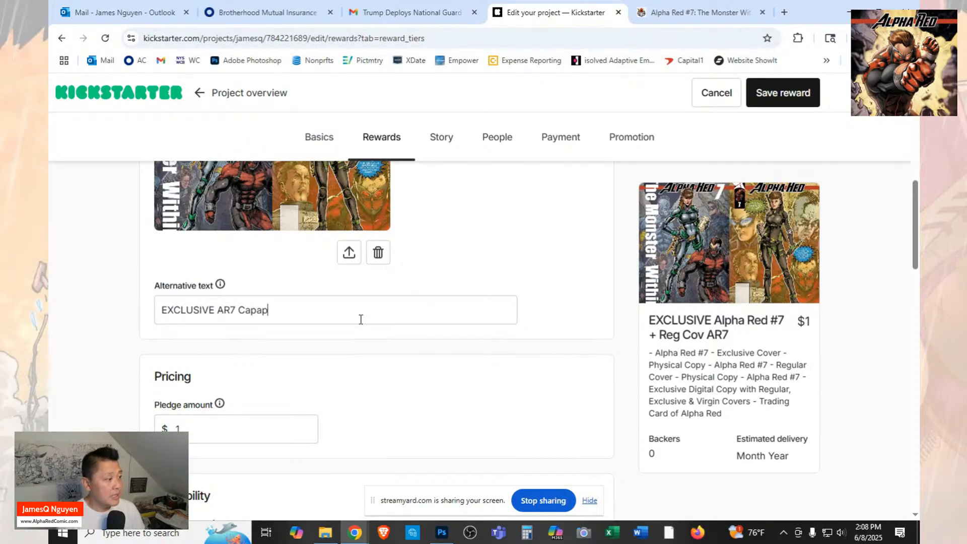
text(gtn)
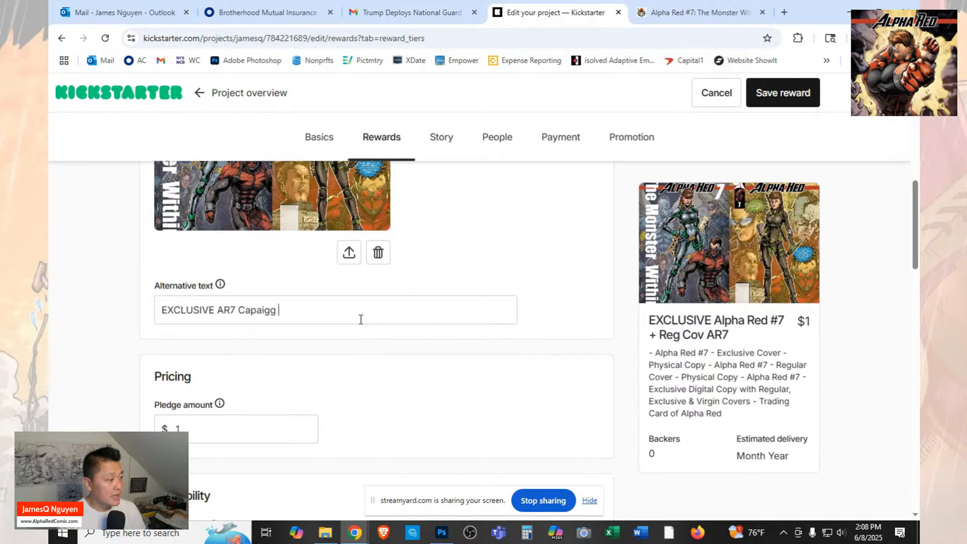
key(BackSpace)
key(BackSpace)
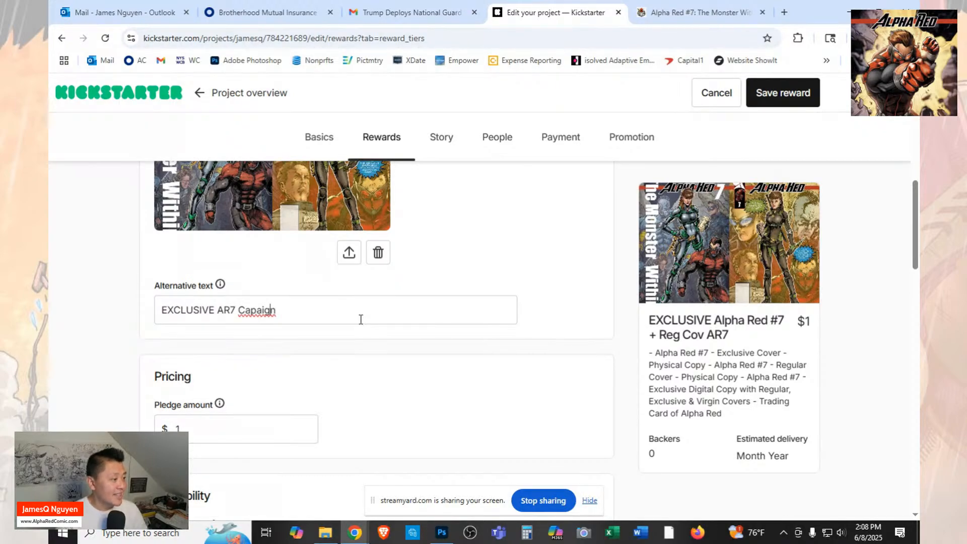
text(mpaign )
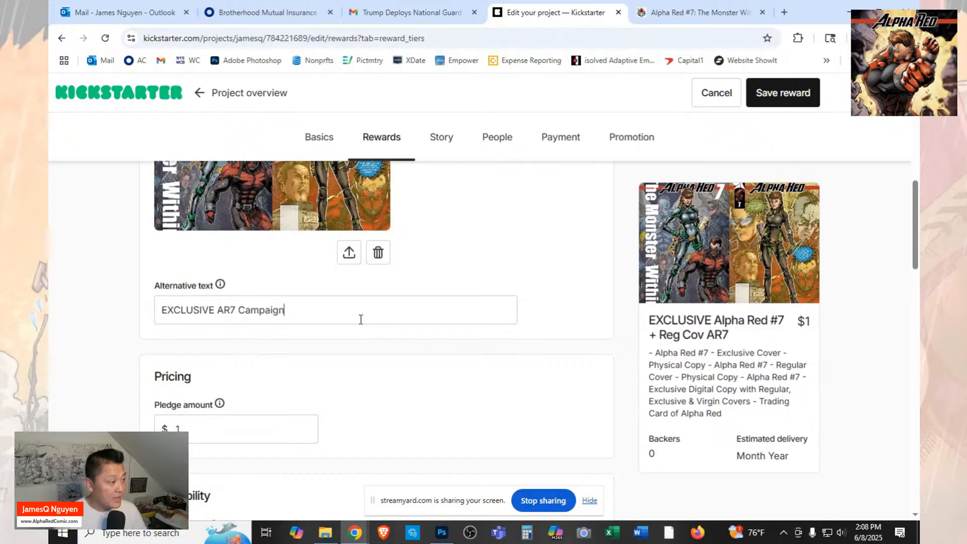
text(Cover)
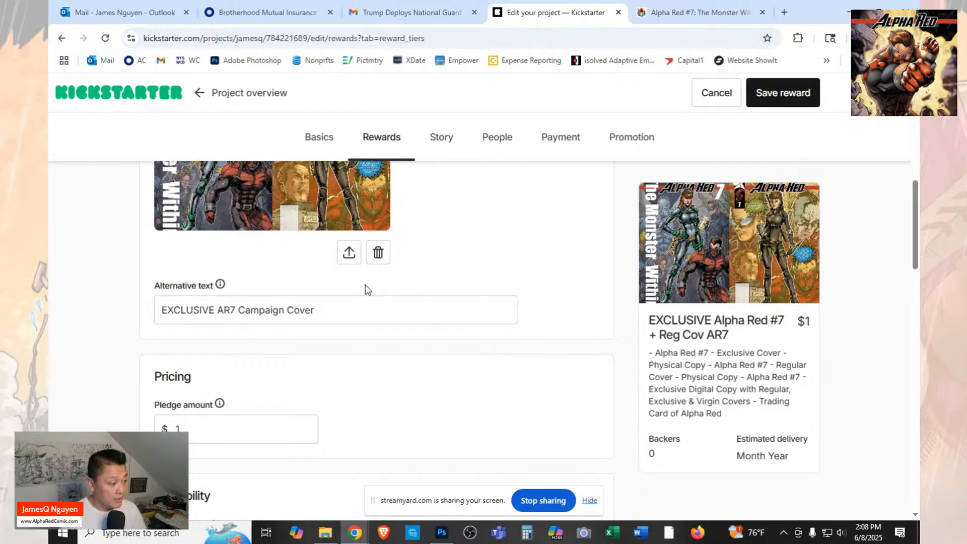
text(+Reg Cov)
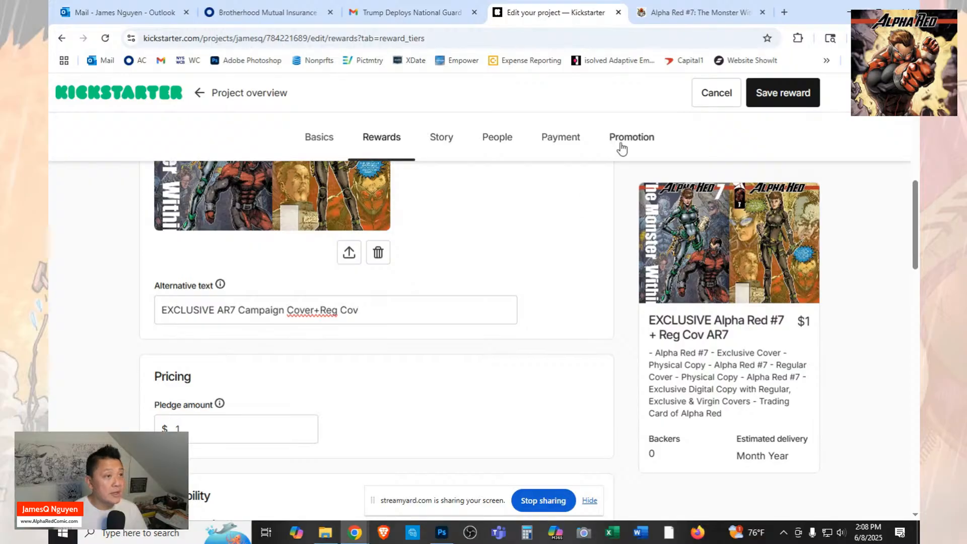
Check the matching reward's price on the FundMyComic page, then set the Kickstarter reward's pledge amount to $15.
click(700, 12)
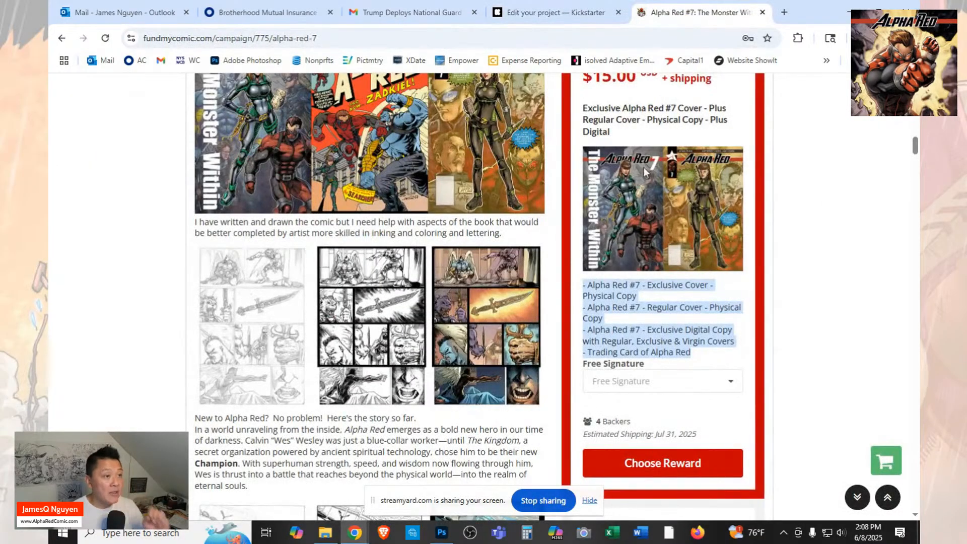
click(577, 13)
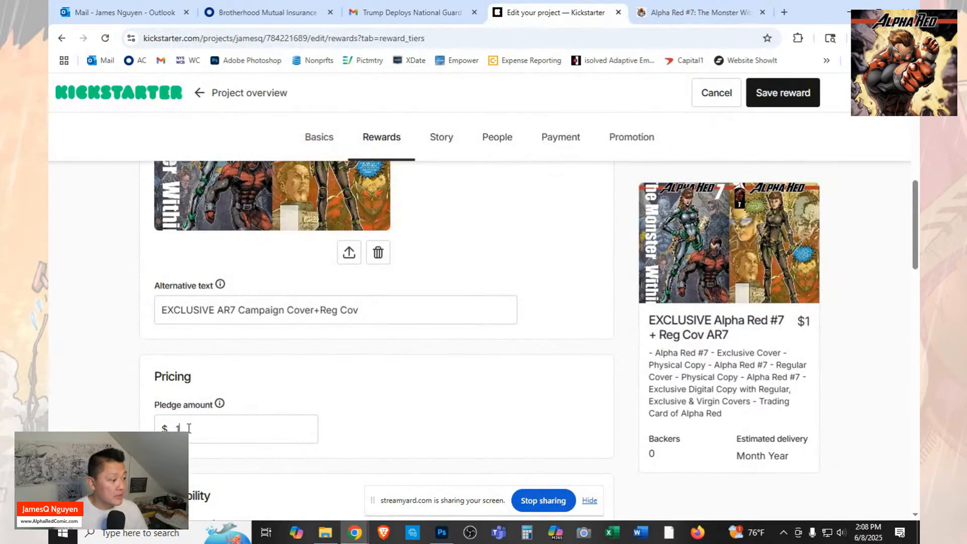
text(5)
Add the existing item "Exclusive Alpha Red #7 Campaign Cover! + Reg Cov + Dlx Digital" to the reward.
scroll(353, 381, down, 5)
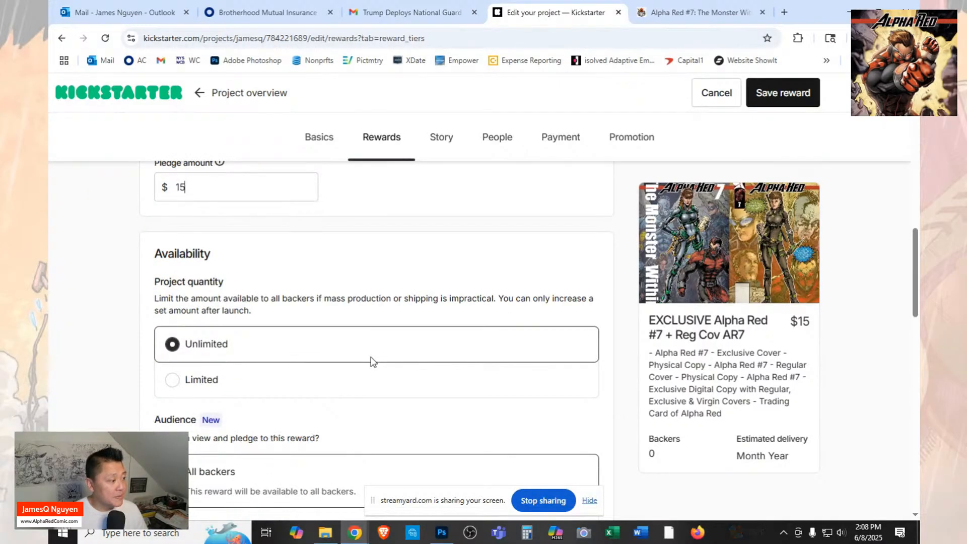
scroll(392, 352, down, 1)
scroll(412, 349, down, 6)
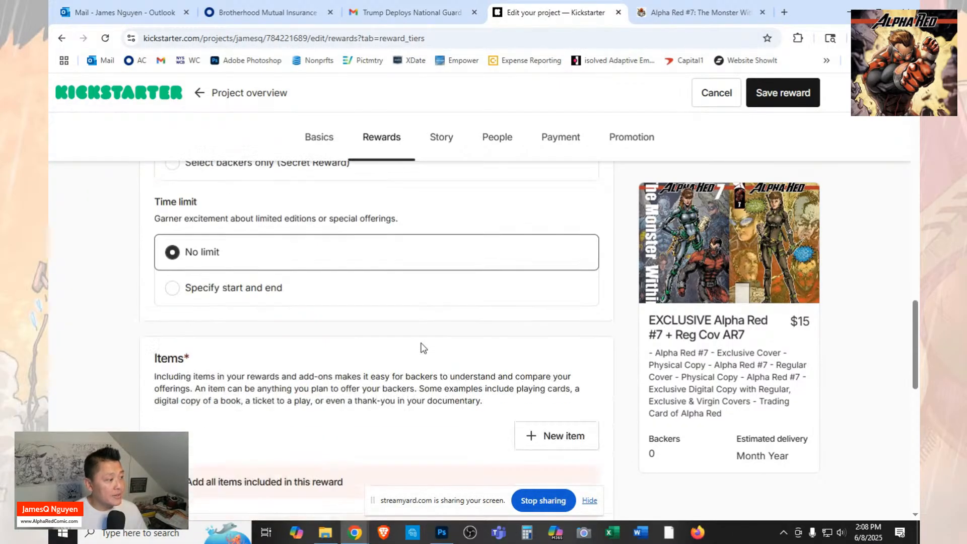
scroll(423, 347, down, 1)
click(529, 318)
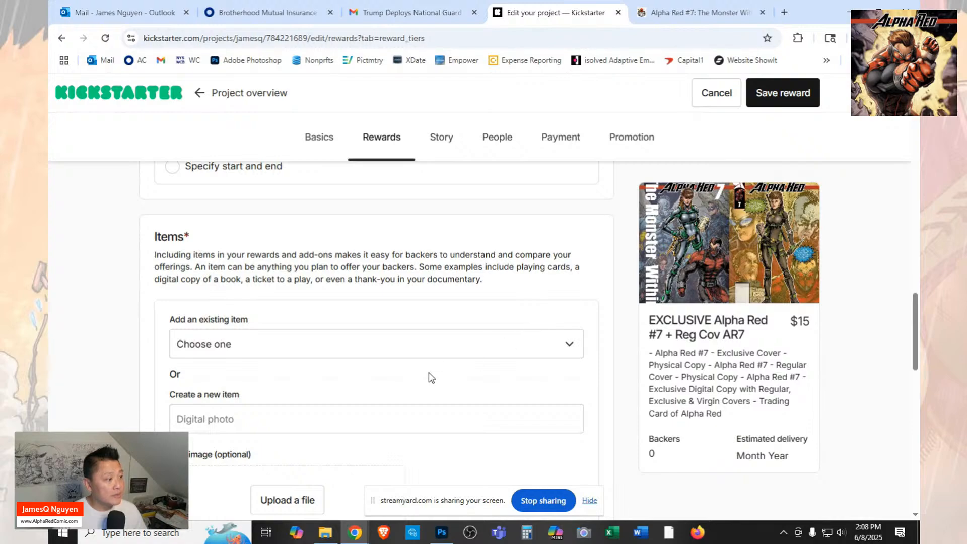
click(531, 346)
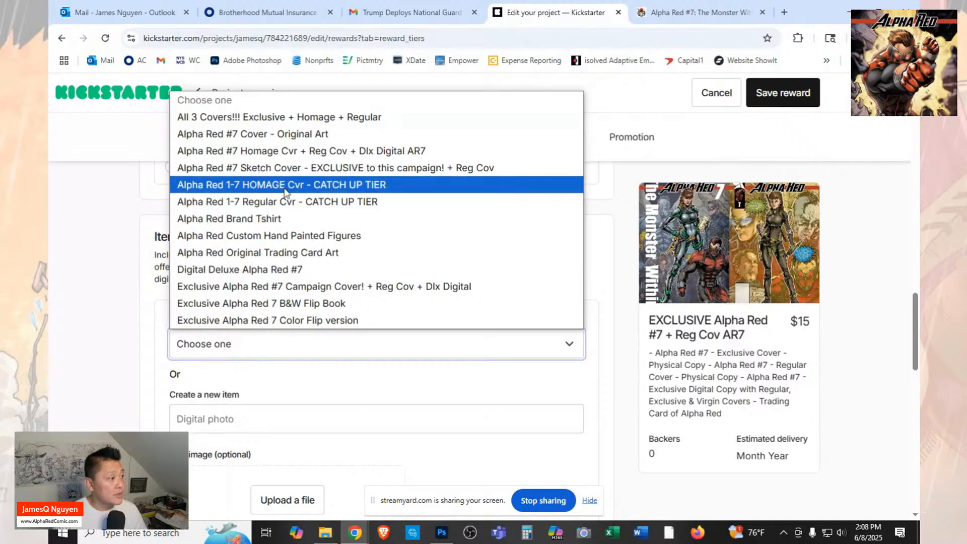
click(299, 287)
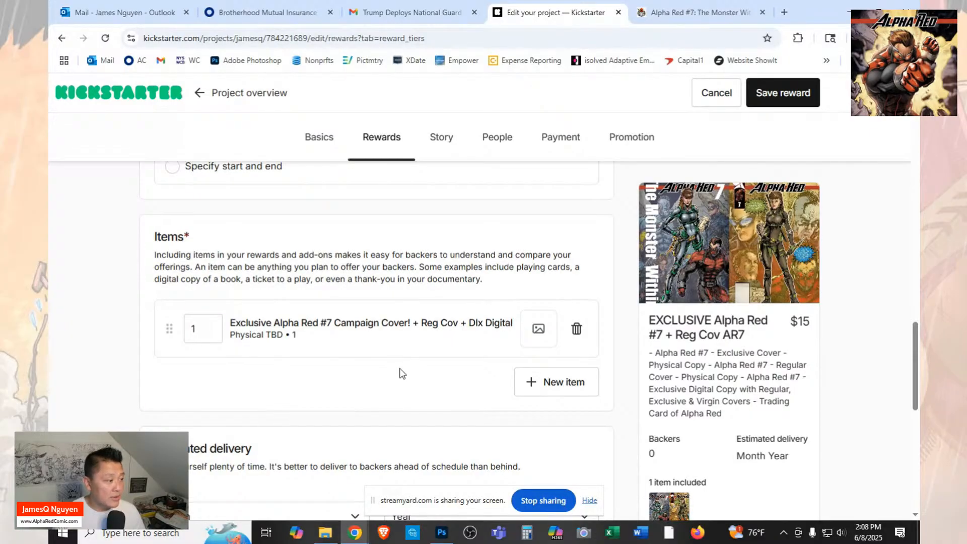
scroll(401, 373, down, 2)
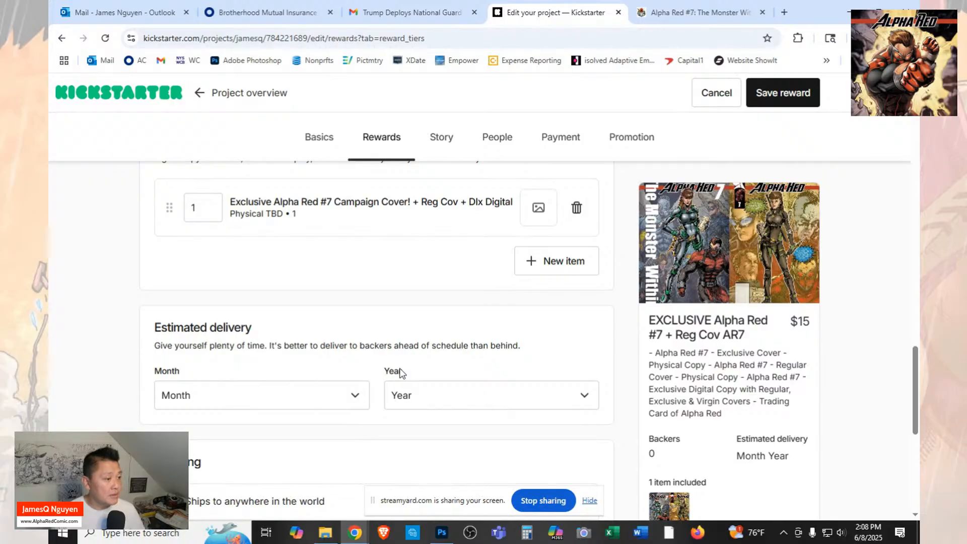
Set the reward's estimated delivery to July 2025.
scroll(395, 360, down, 1)
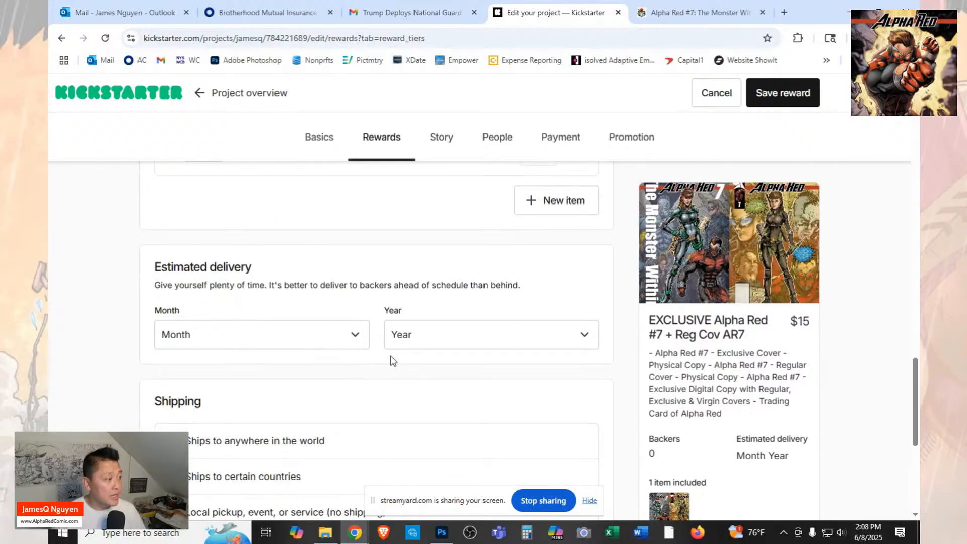
click(357, 334)
click(240, 234)
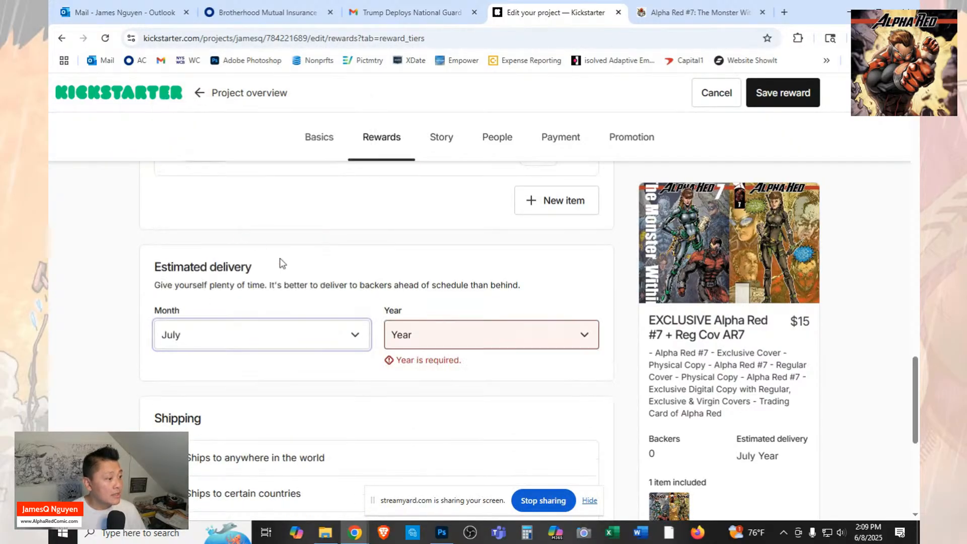
click(403, 337)
click(410, 375)
Limit the reward's shipping to certain countries and set the United States shipping cost to $10.
scroll(379, 385, down, 2)
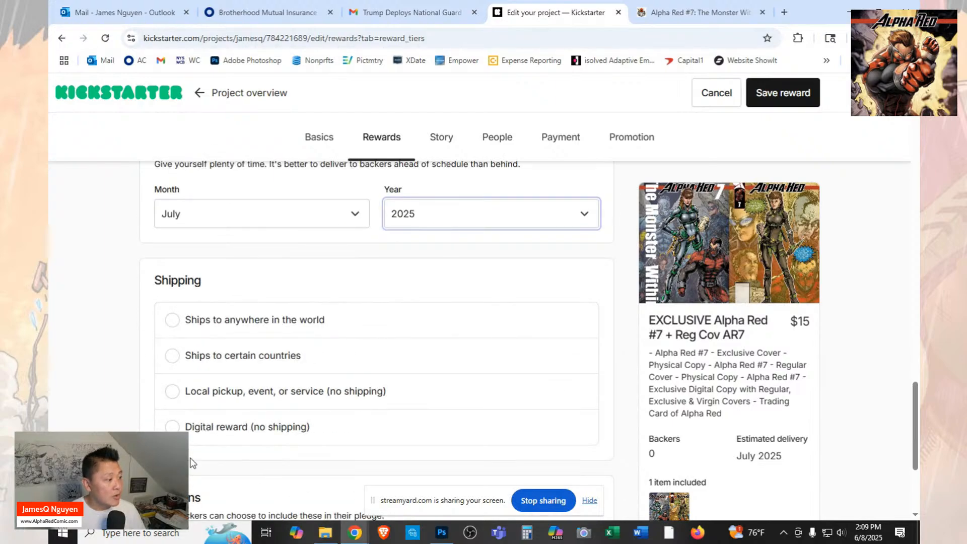
click(173, 356)
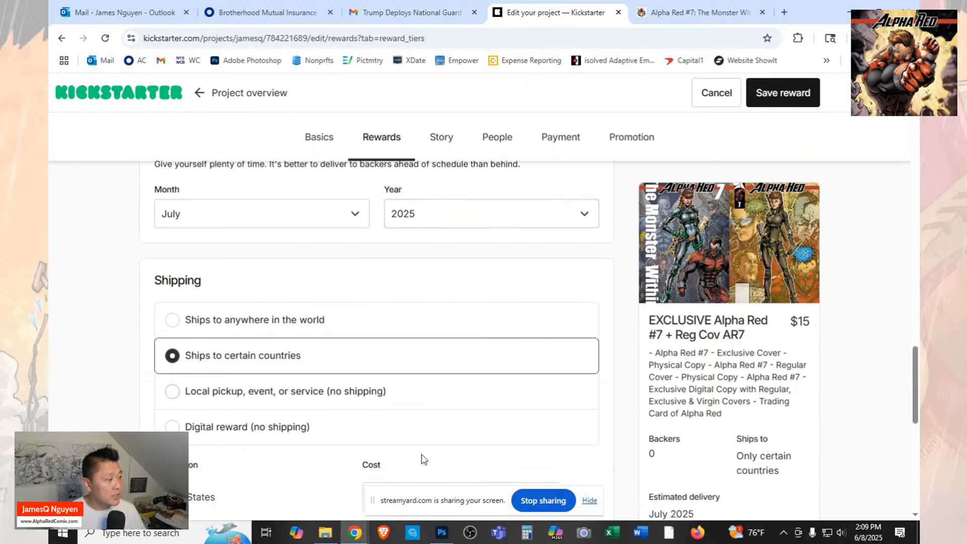
scroll(464, 397, down, 2)
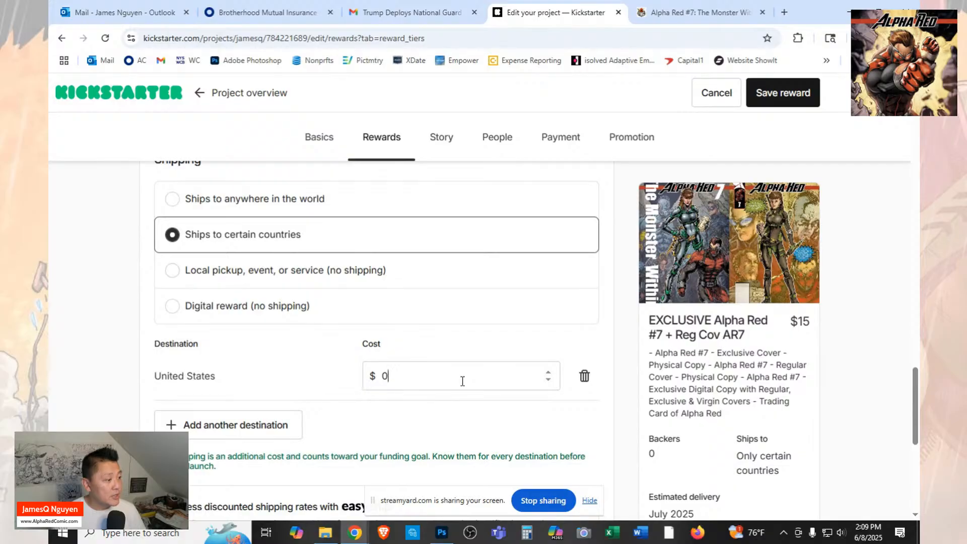
click(384, 375)
text(1)
Add Canada as another shipping destination with a cost of $25.
scroll(408, 361, down, 1)
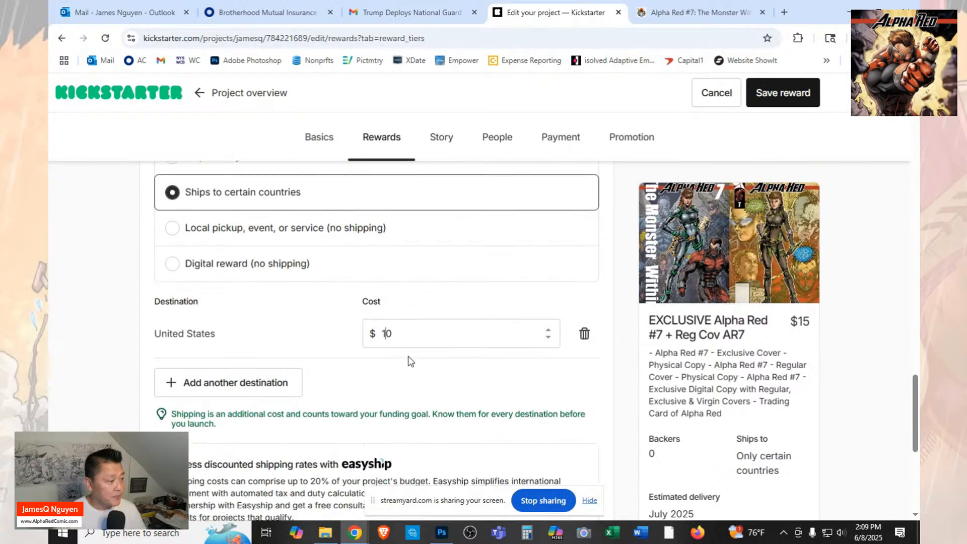
scroll(410, 360, down, 2)
click(291, 303)
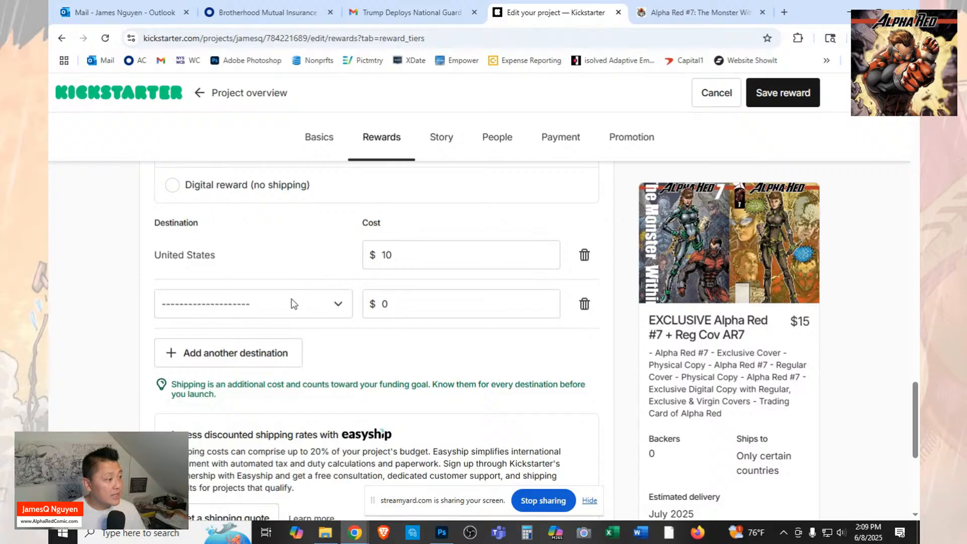
click(335, 307)
scroll(341, 223, down, 15)
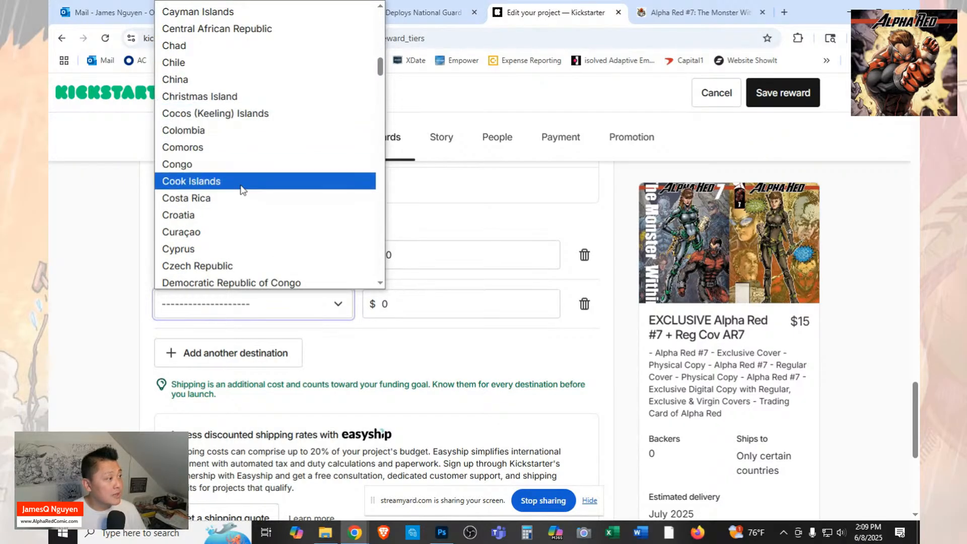
scroll(231, 63, up, 2)
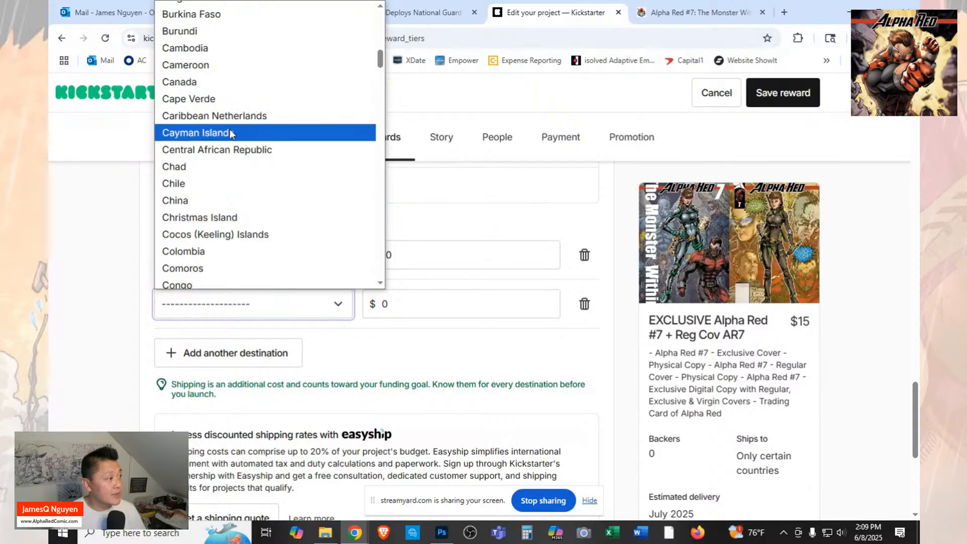
click(227, 89)
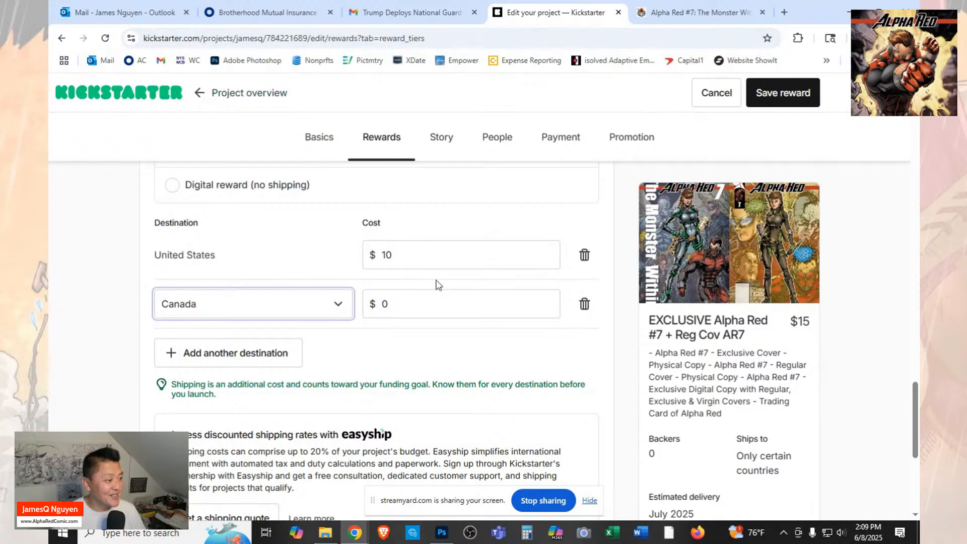
click(382, 303)
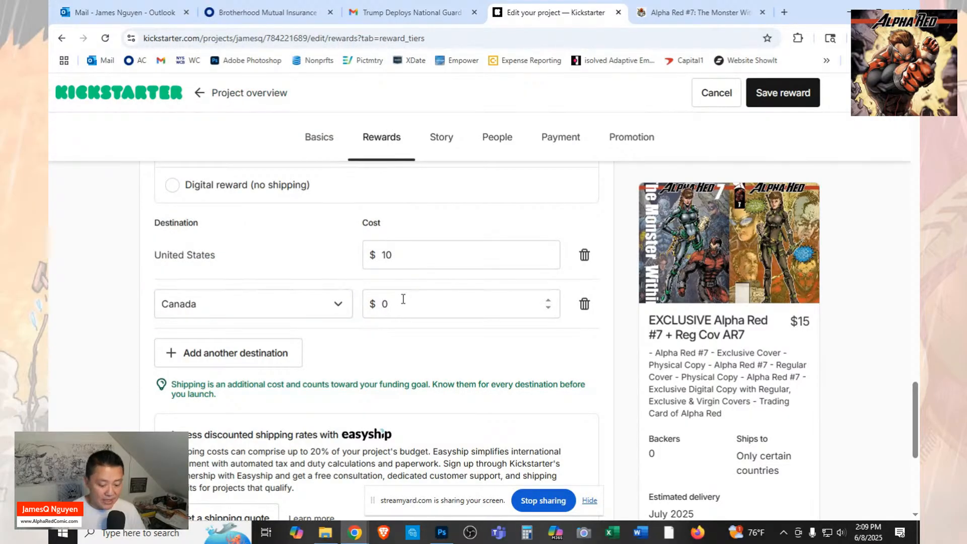
text(25)
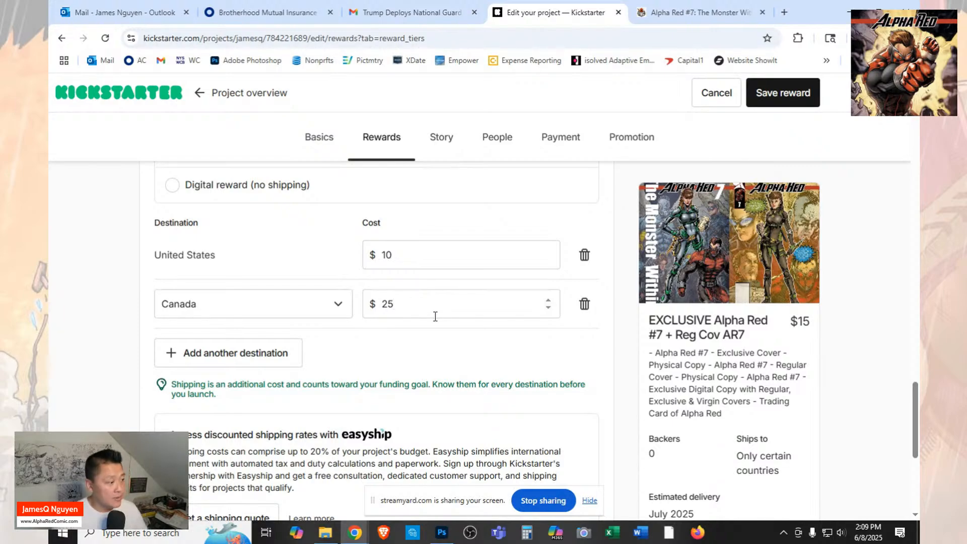
Check the remaining shipping and add-ons sections, and save the reward.
scroll(435, 317, down, 1)
scroll(435, 322, down, 1)
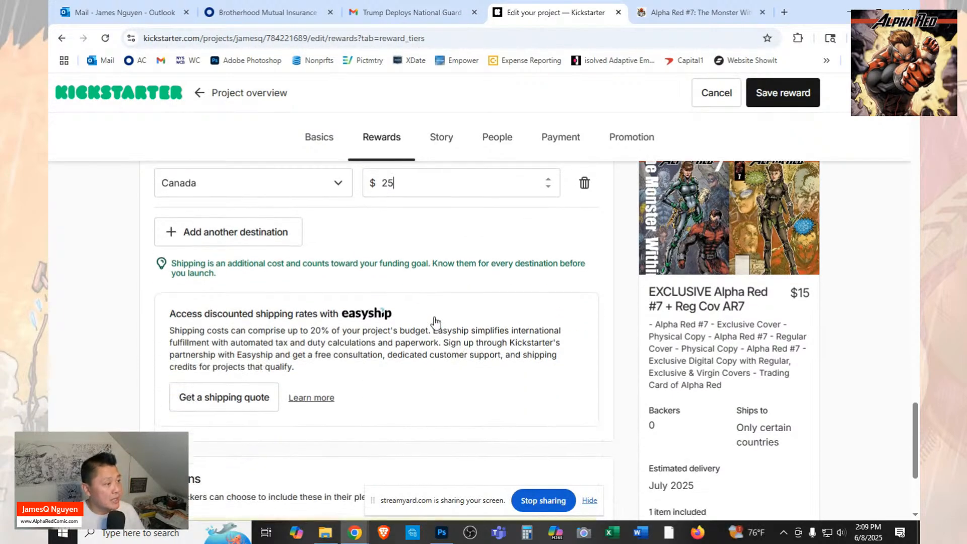
scroll(443, 320, down, 3)
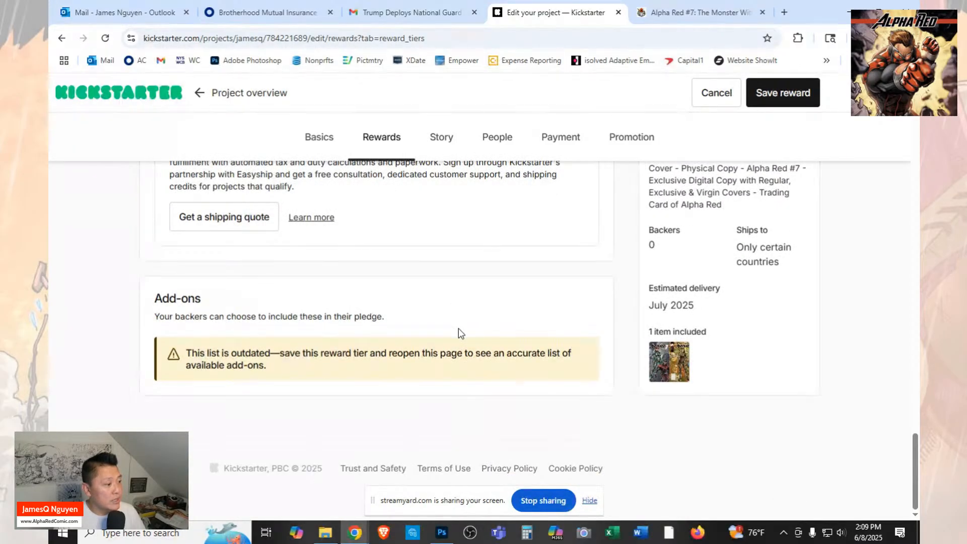
scroll(578, 358, up, 3)
scroll(578, 358, up, 1)
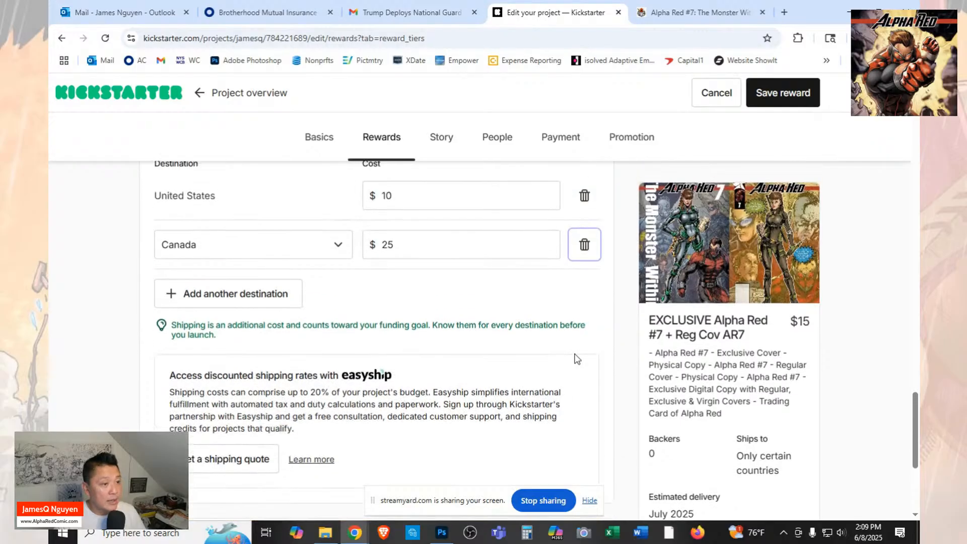
click(791, 91)
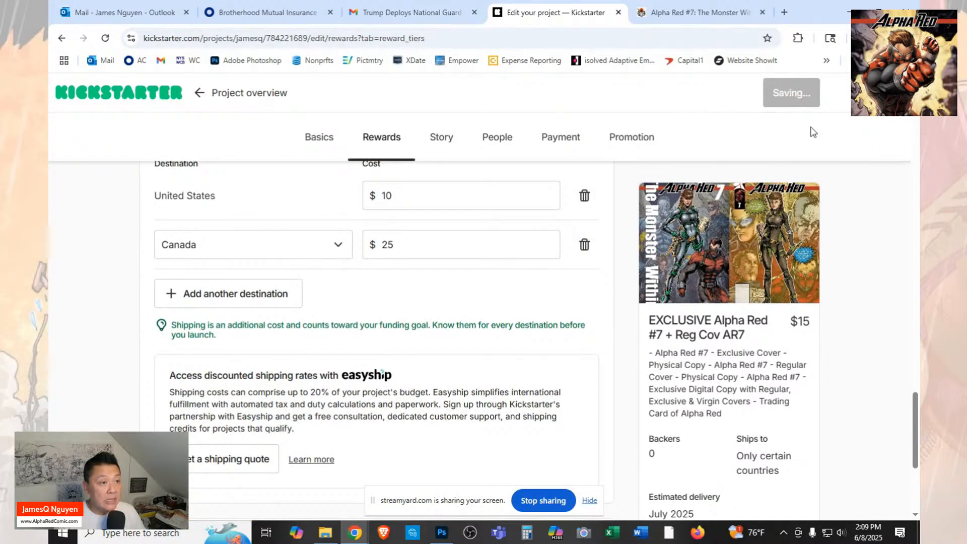
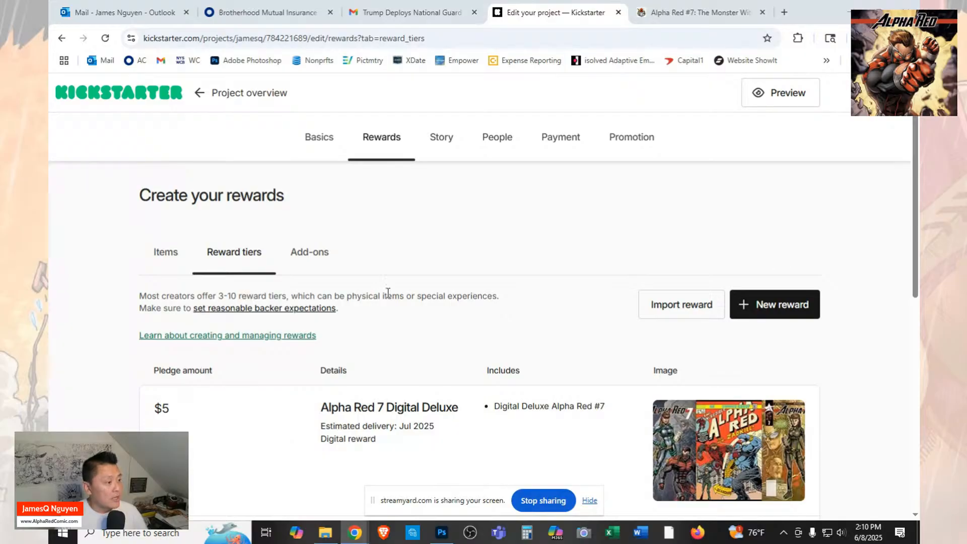
Look over the saved reward tiers and start a new reward.
scroll(386, 291, down, 6)
scroll(386, 291, up, 3)
scroll(387, 292, up, 3)
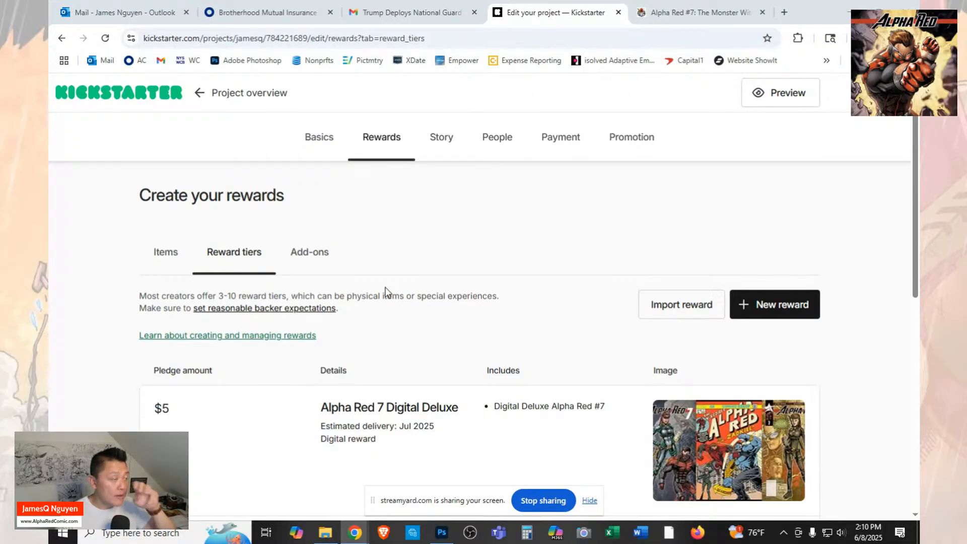
scroll(854, 263, down, 6)
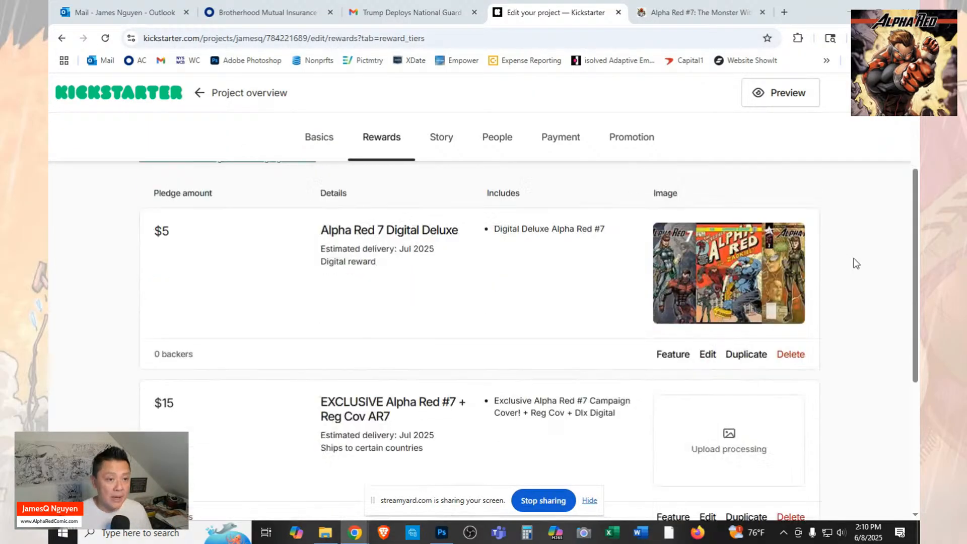
scroll(856, 263, down, 1)
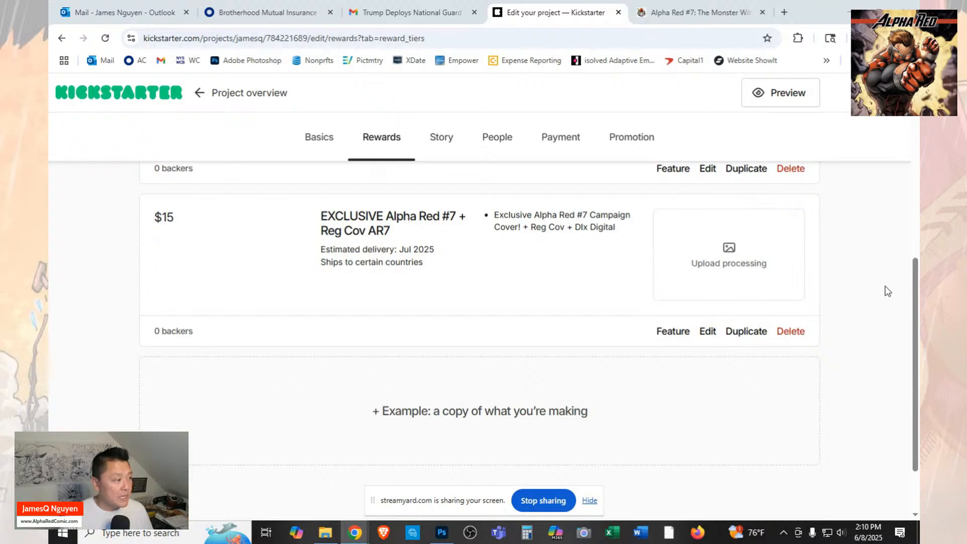
scroll(886, 287, up, 5)
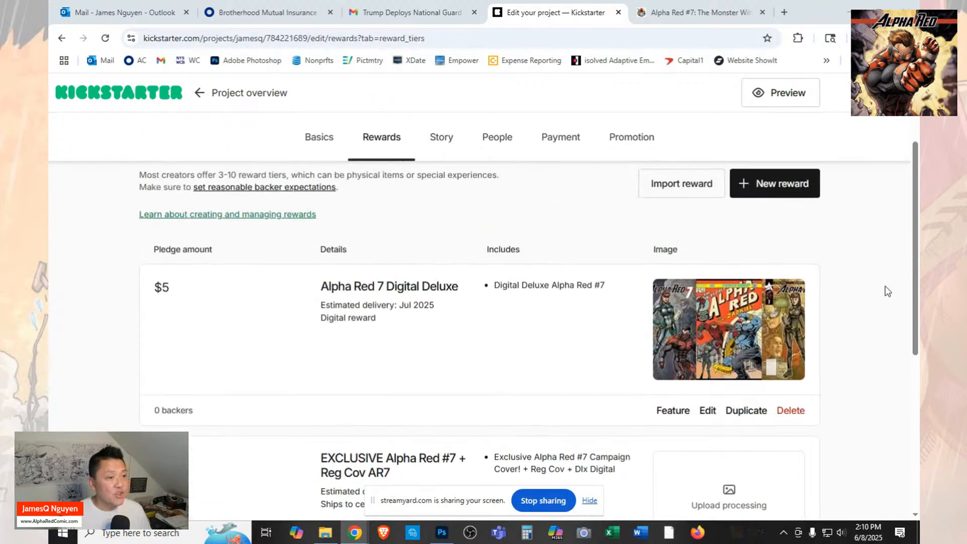
click(764, 185)
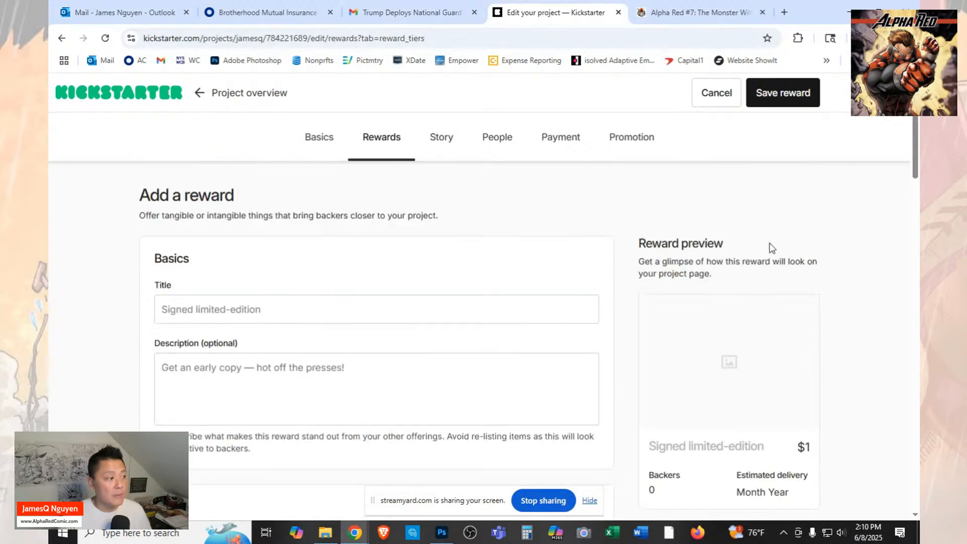
Title the new reward "Alpha Red 7 HOMAGE Cover+Reg Cov+Digital".
click(340, 309)
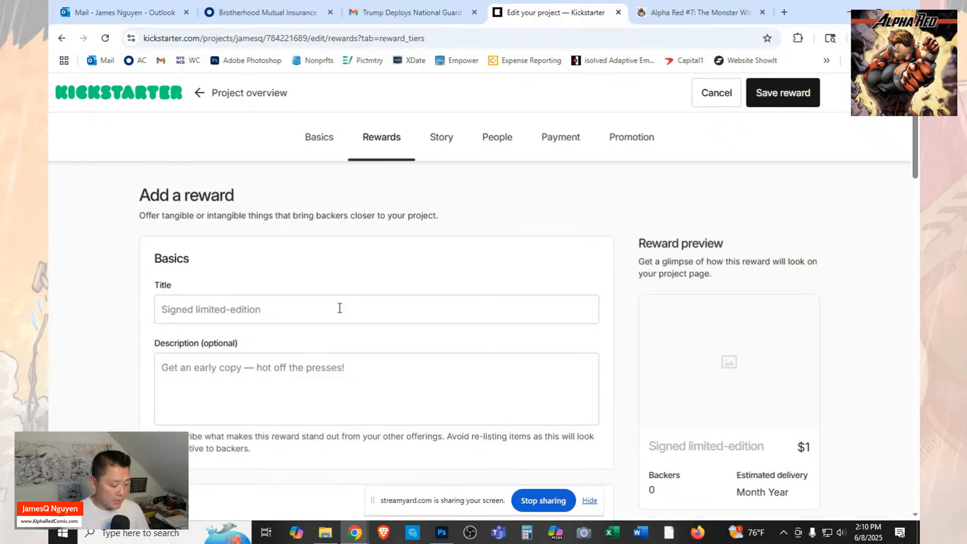
text(Alpha )
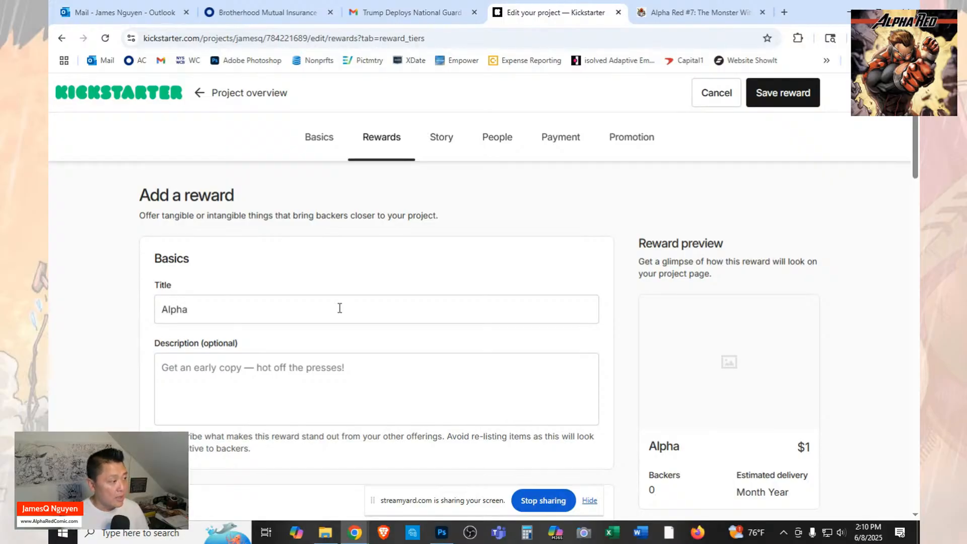
text(Red 7)
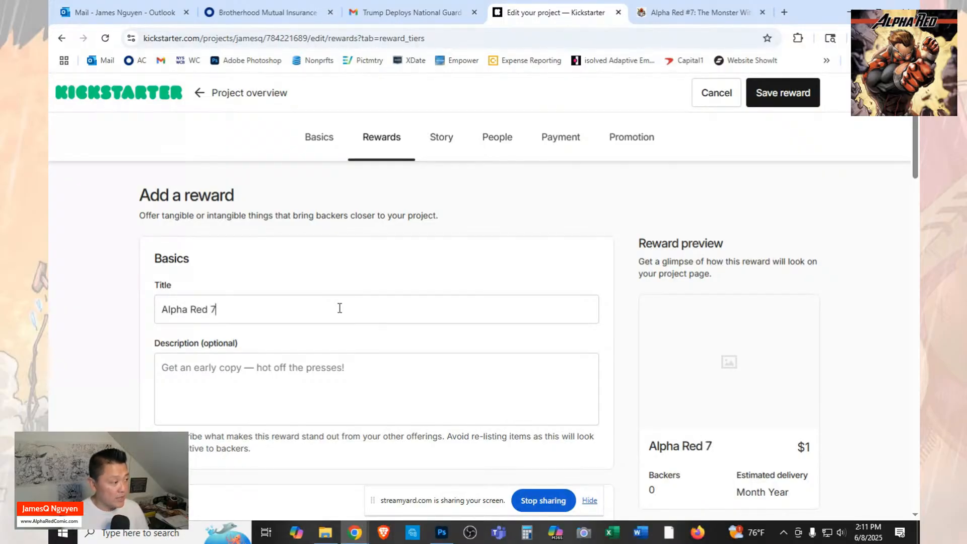
text( H)
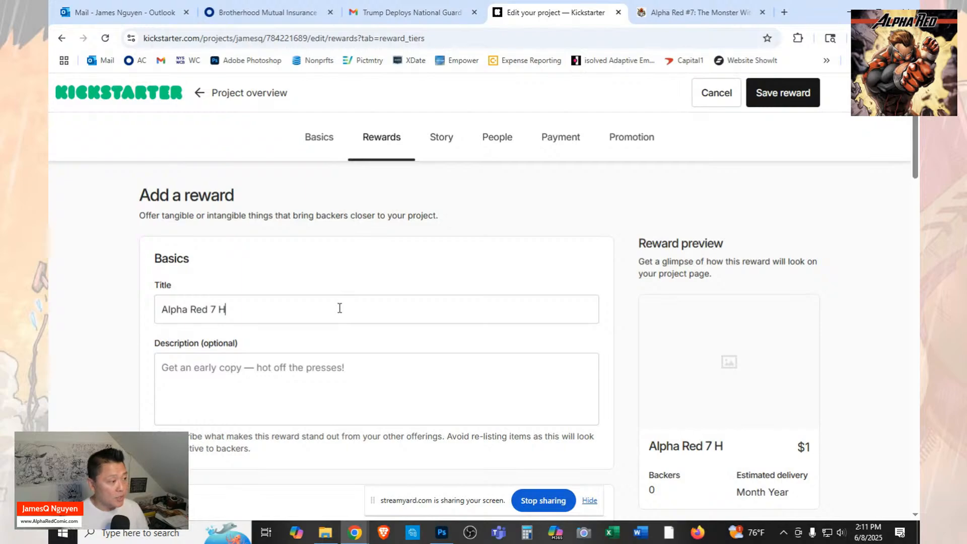
text(o)
key(BackSpace)
text(OMAGE)
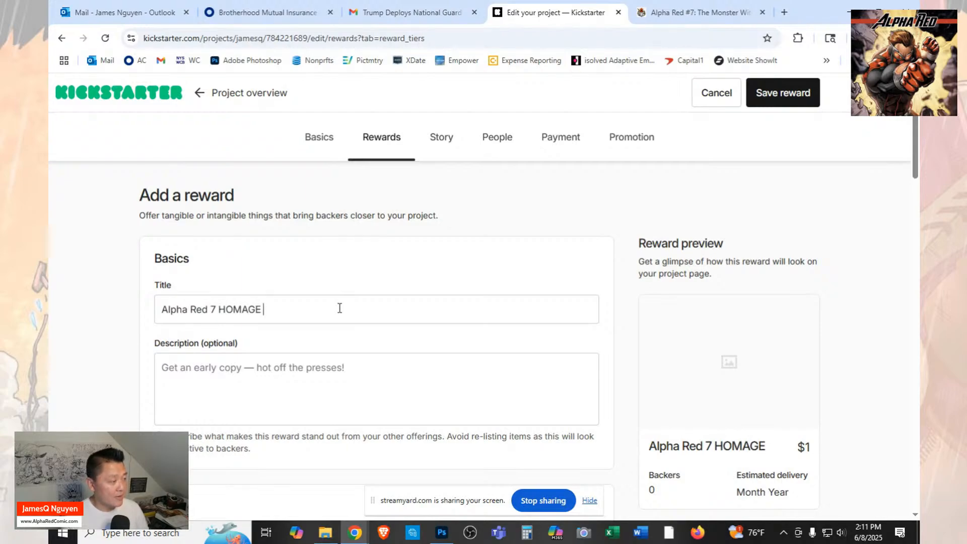
text( Cover)
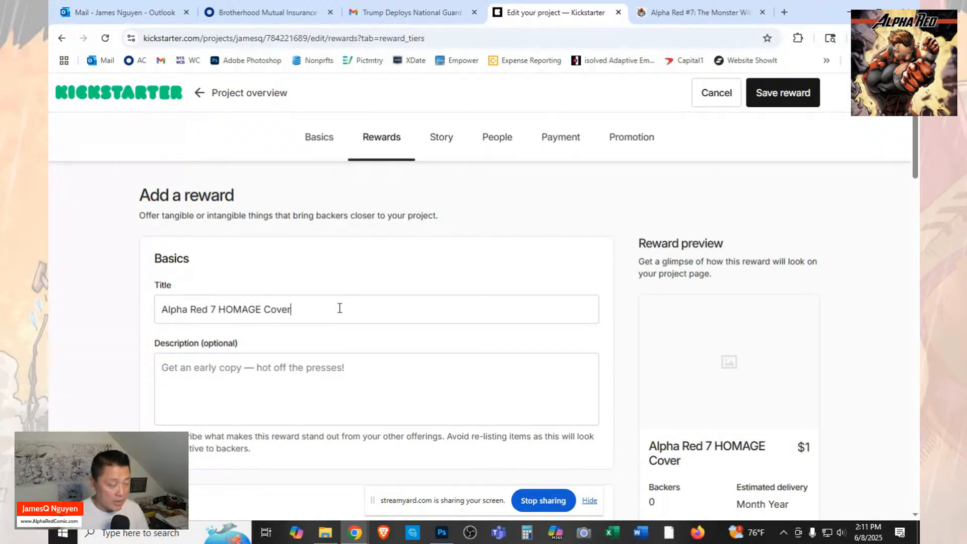
text(=)
key(BackSpace)
text(+Reg )
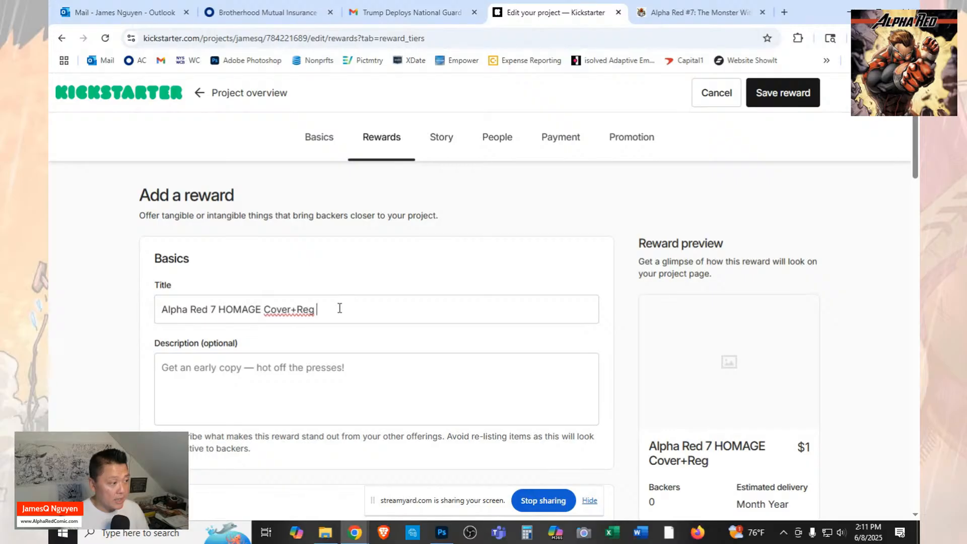
text(Cov=)
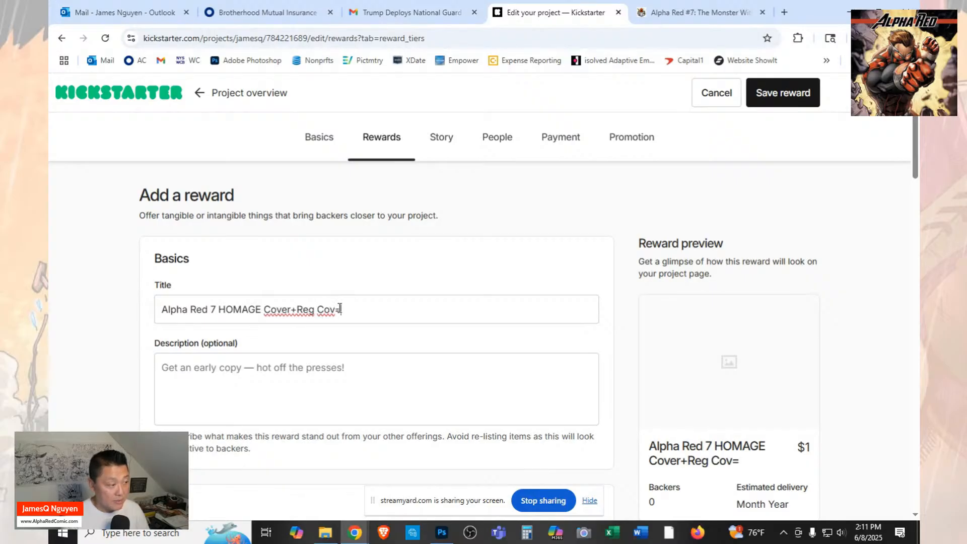
key(BackSpace)
text(+)
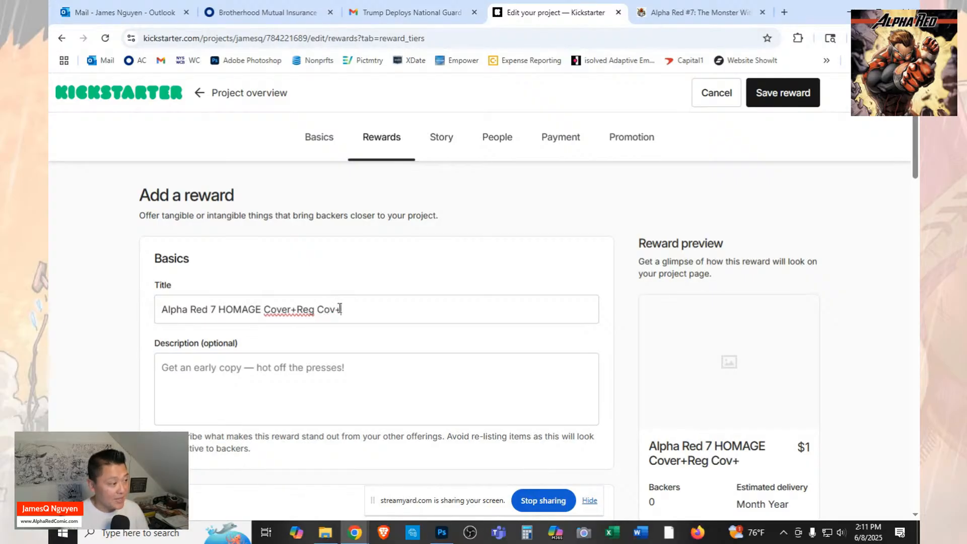
text(Di)
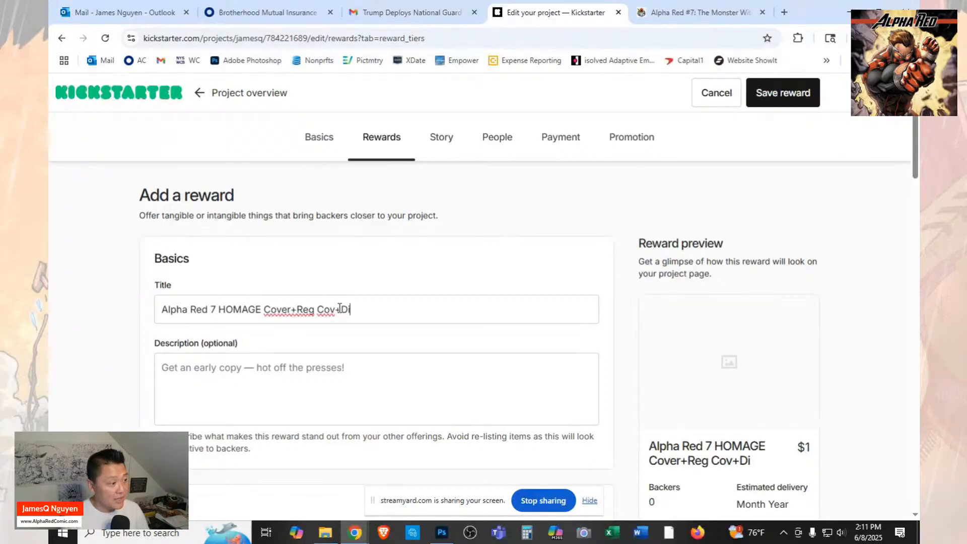
text(gital)
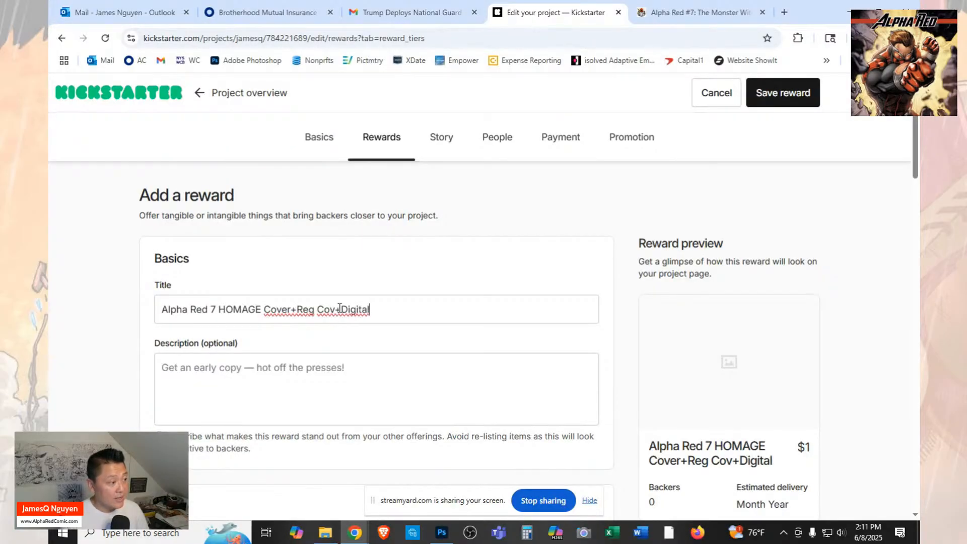
On the FundMyComic campaign page, copy the item list of the $15 "Alpha Red #7 Incredible Hulk 181 HOMAGE COVER + Regular" reward.
click(363, 370)
click(701, 12)
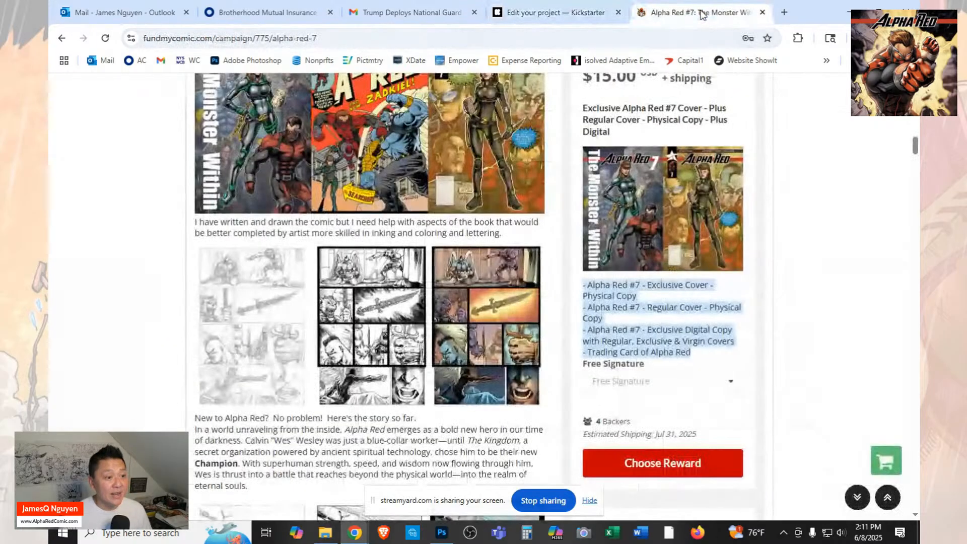
scroll(714, 329, down, 5)
scroll(714, 328, down, 3)
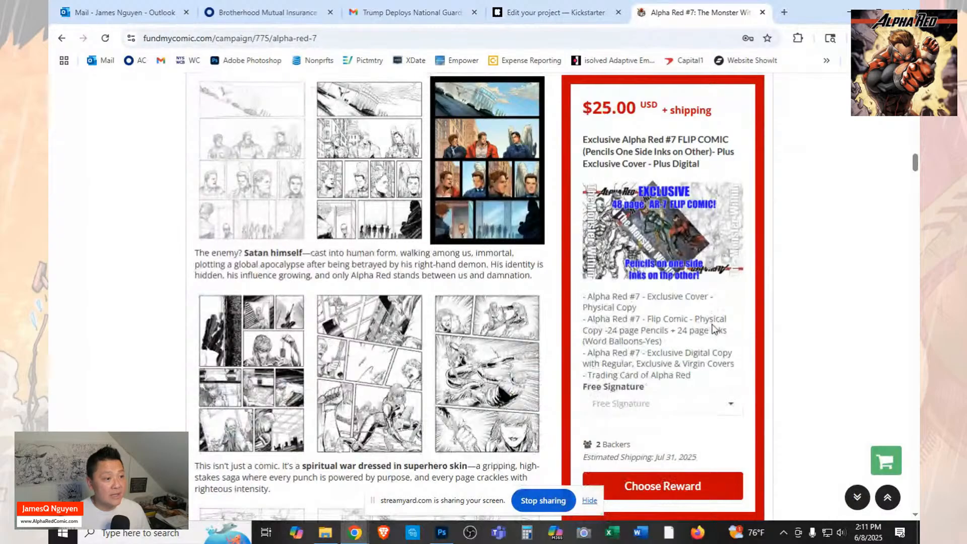
scroll(714, 328, down, 5)
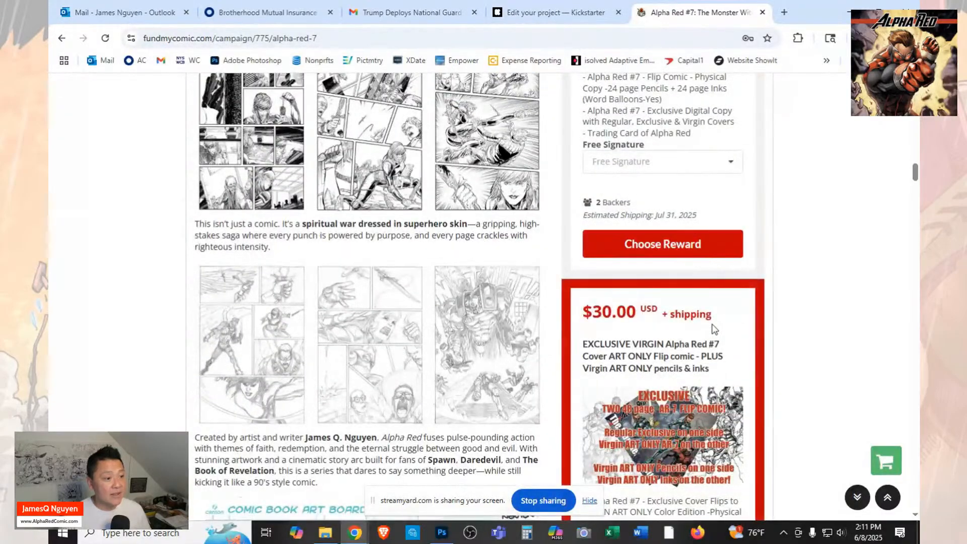
scroll(715, 328, down, 12)
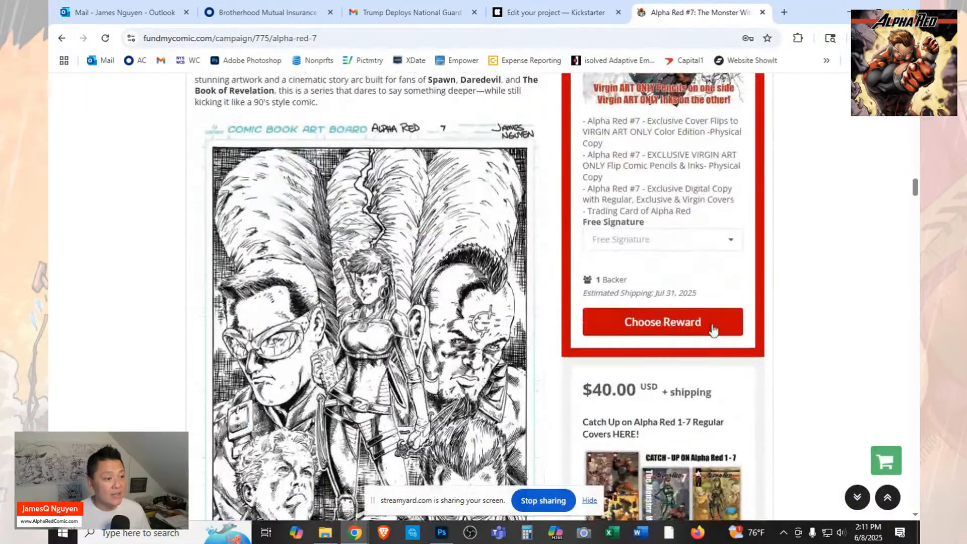
scroll(712, 329, down, 15)
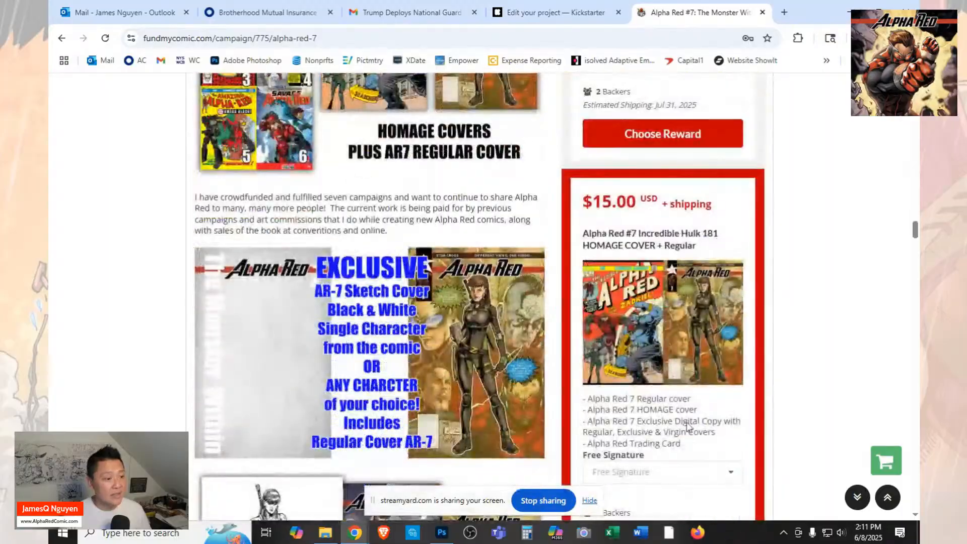
scroll(688, 425, down, 1)
drag(693, 386, 582, 339)
right_click(585, 340)
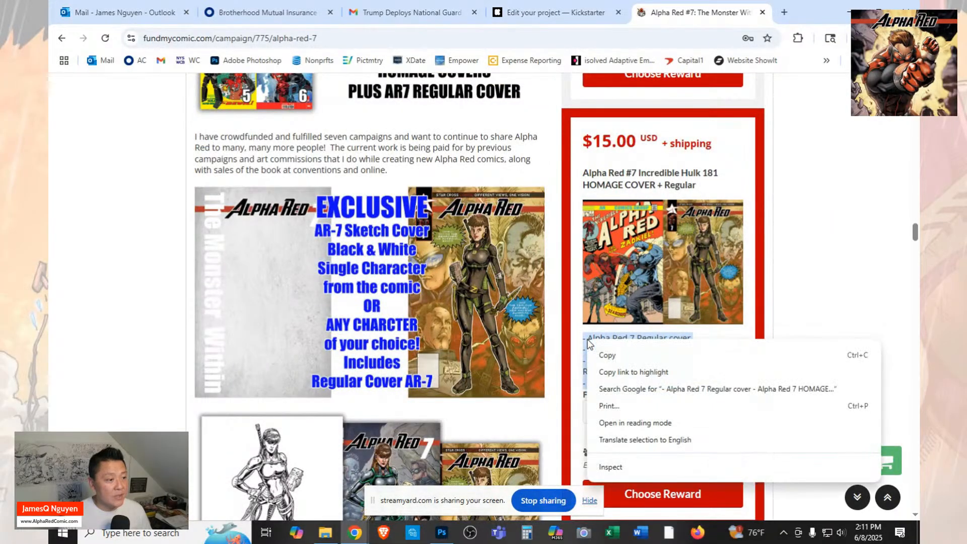
click(609, 357)
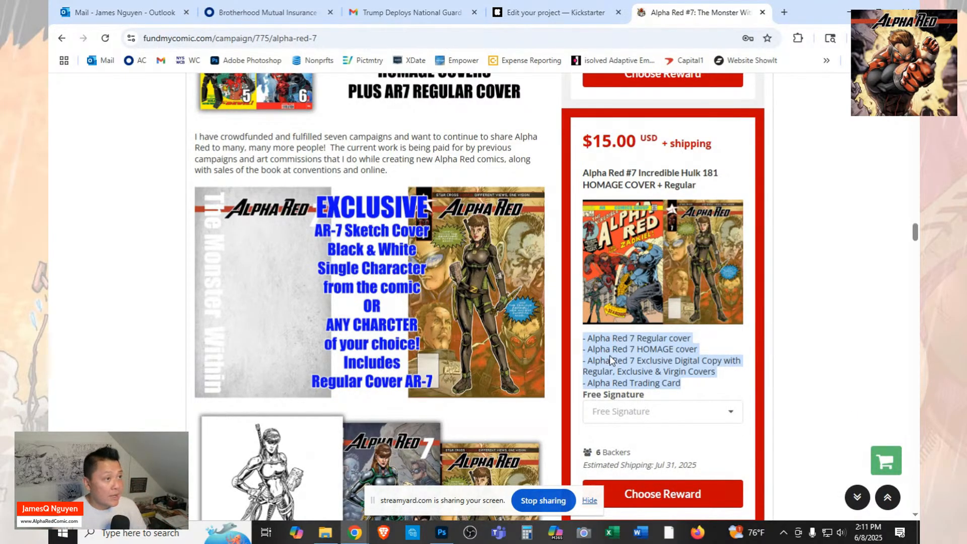
Back in the Kickstarter reward, paste the copied list as the description and remove the blank line above "- Alpha Red Trading Card".
click(563, 16)
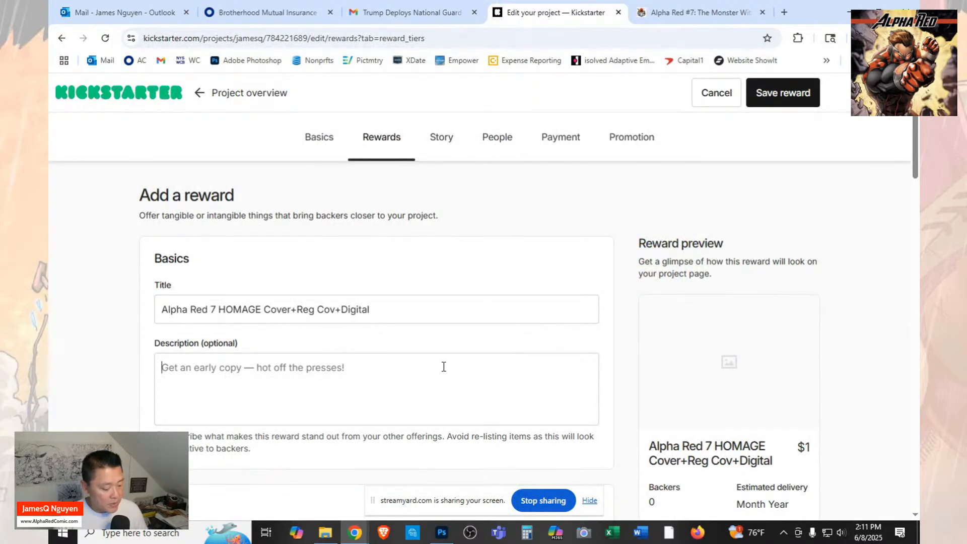
key(ctrl+v)
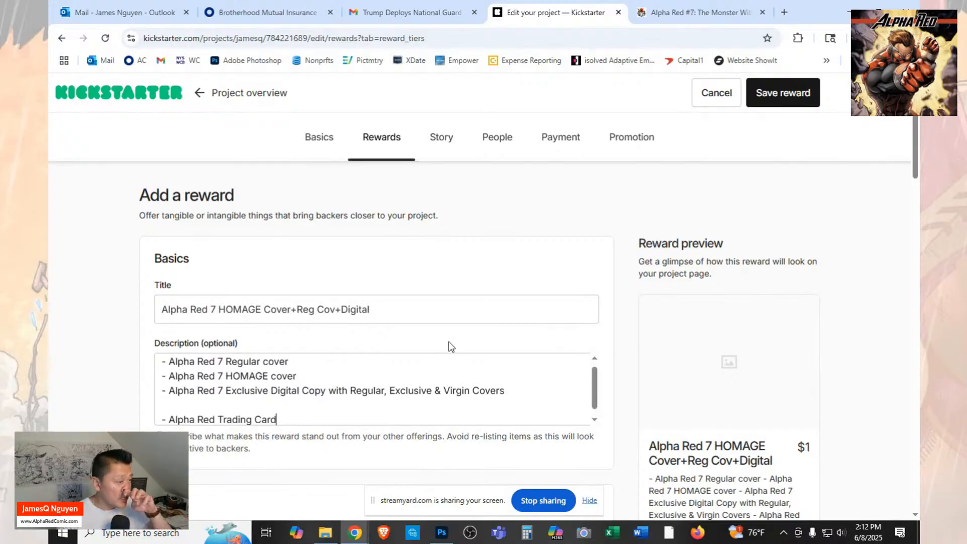
scroll(449, 346, down, 1)
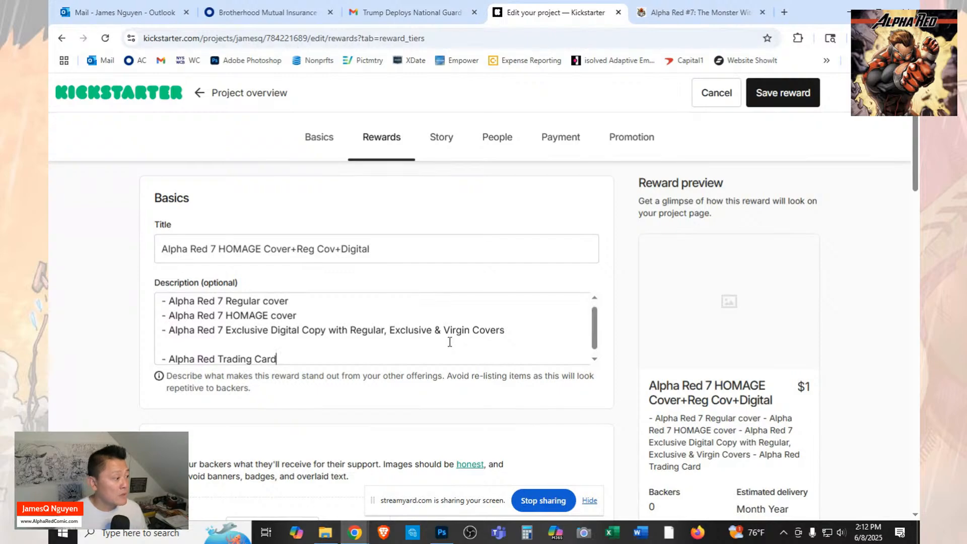
scroll(450, 342, down, 1)
click(366, 337)
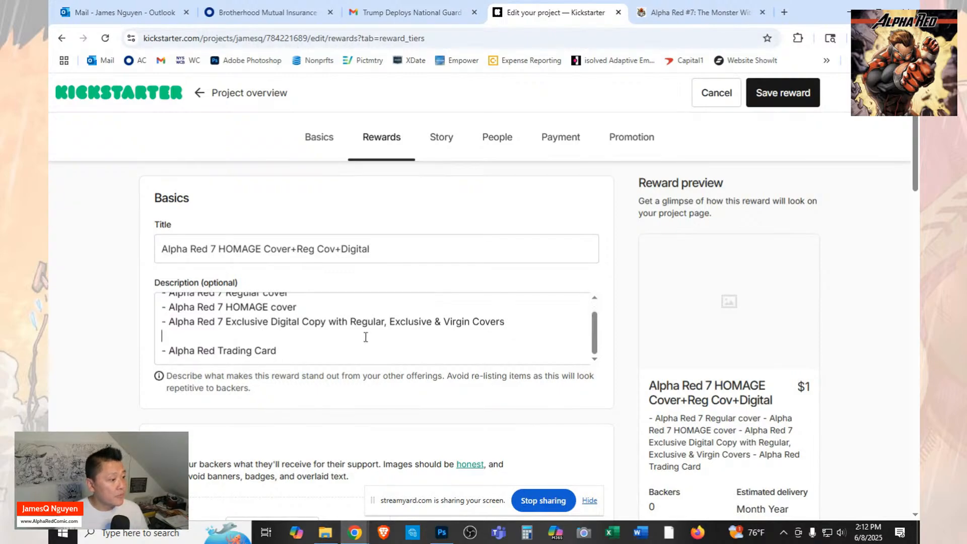
key(Delete)
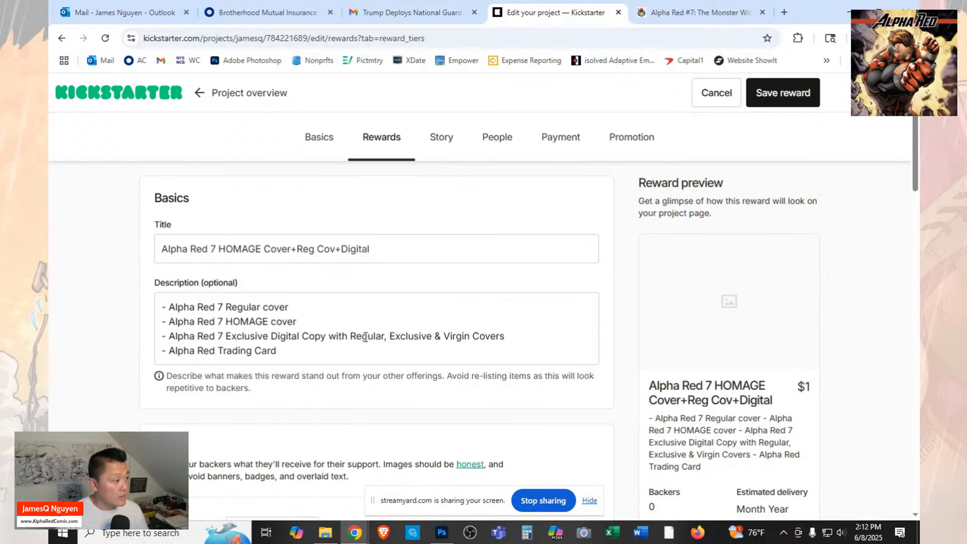
Move the "- Alpha Red 7 HOMAGE cover" line above "- Alpha Red 7 Regular cover" in the description.
drag(298, 322, 136, 320)
key(Delete)
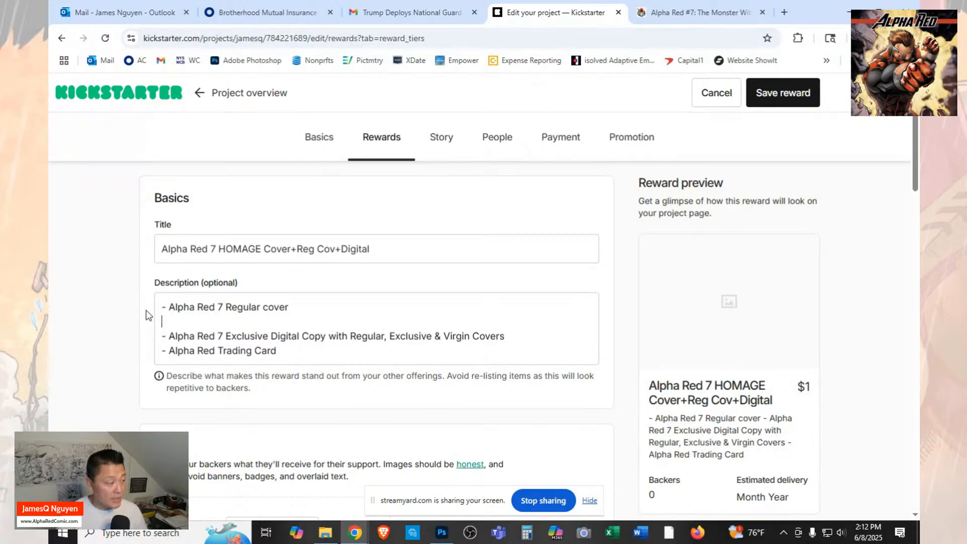
key(Return)
key(BackSpace)
key(BackSpace)
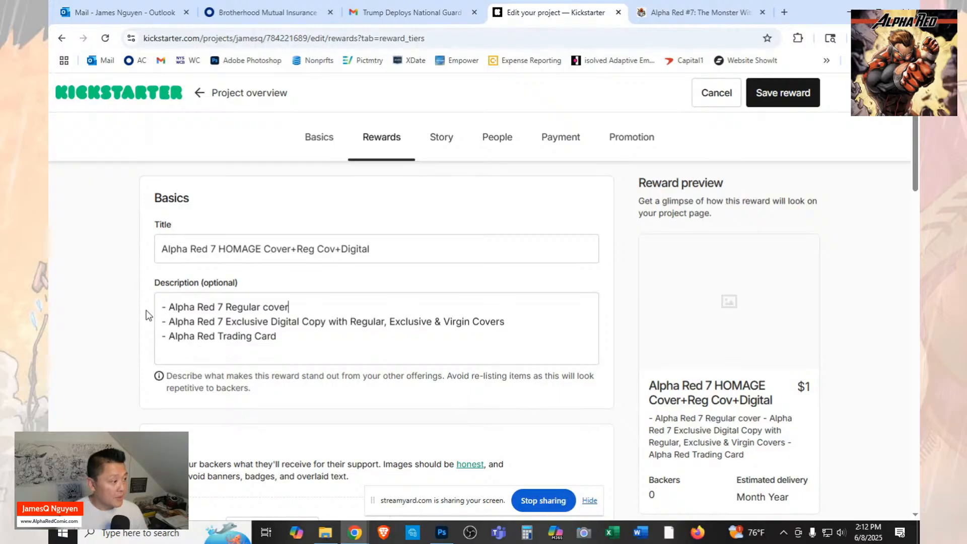
key(Home)
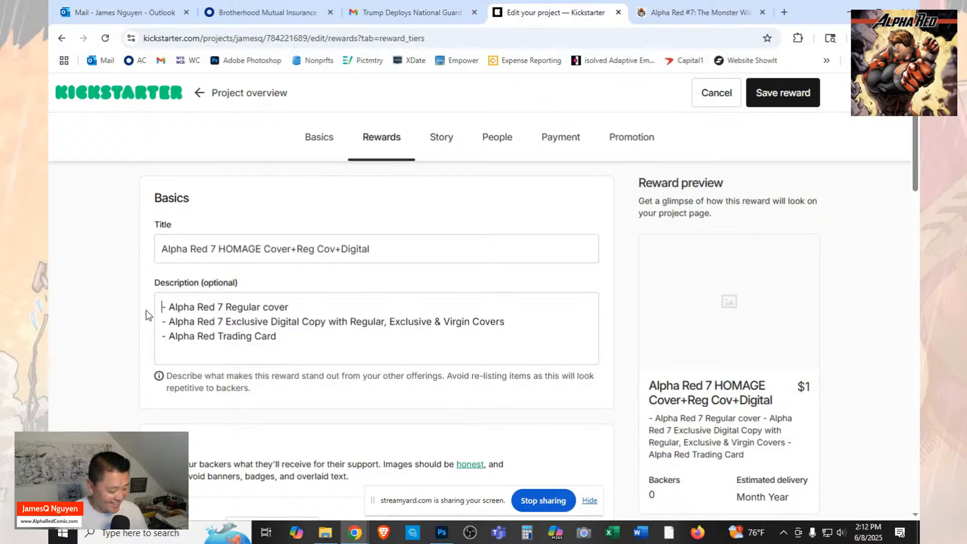
key(ctrl+v)
key(Return)
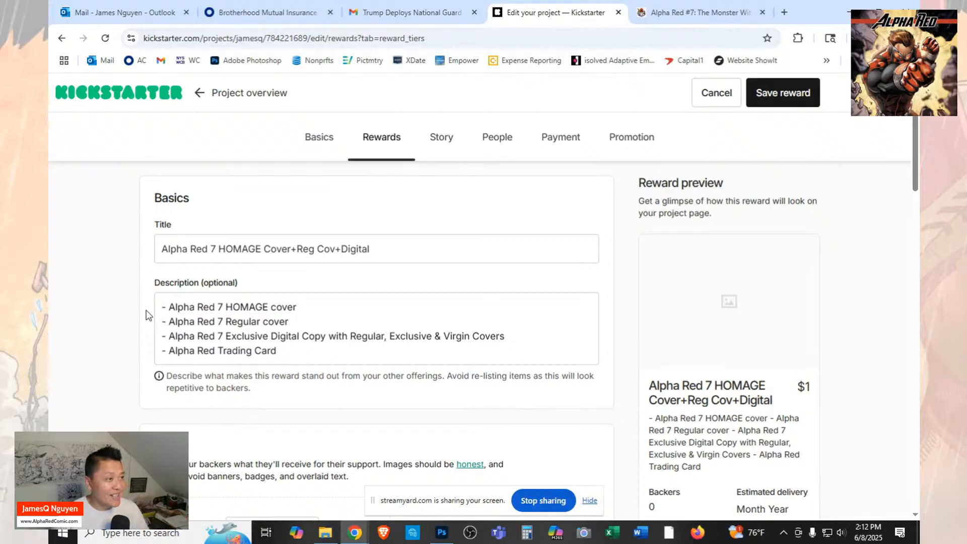
Upload the "AR7 - Covers Homage Regular" picture from the Launch folder as the reward image.
scroll(352, 361, down, 4)
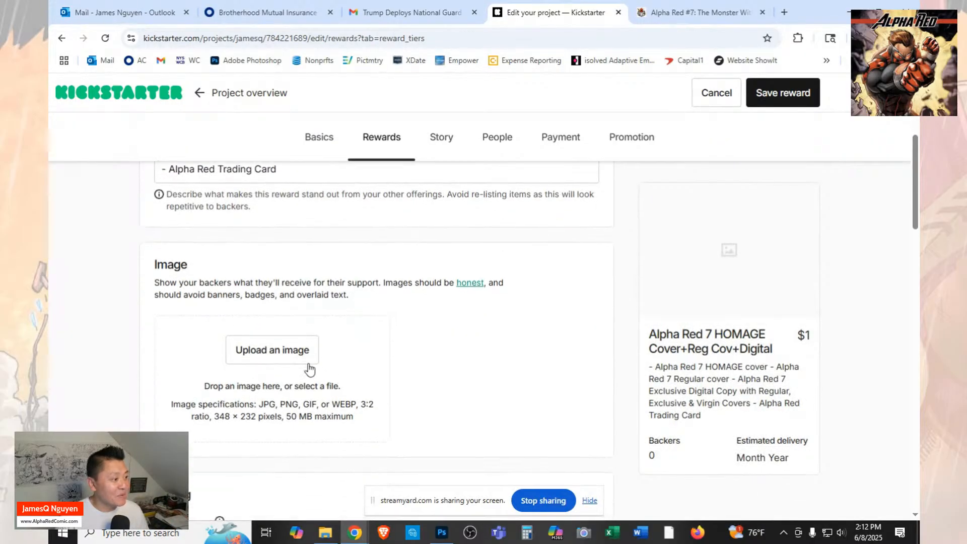
click(294, 353)
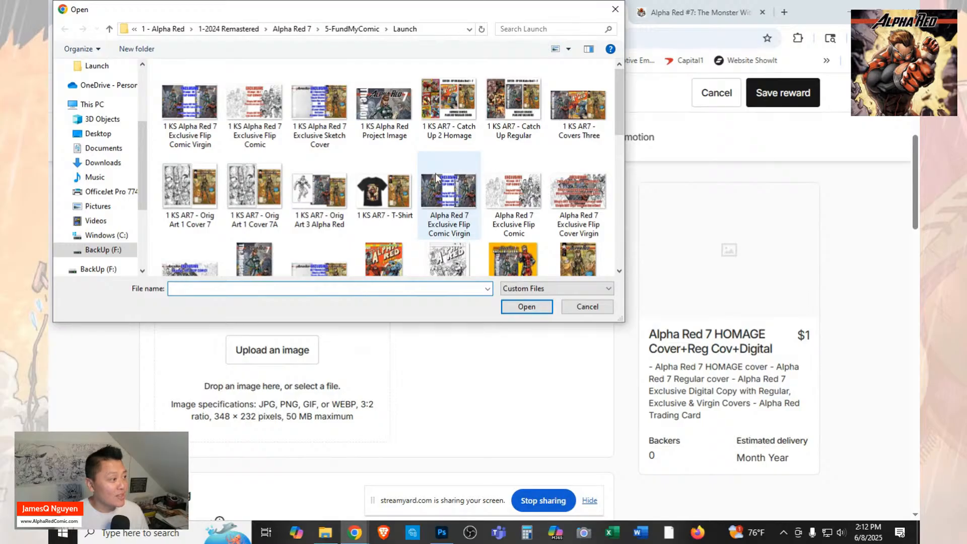
scroll(473, 242, down, 1)
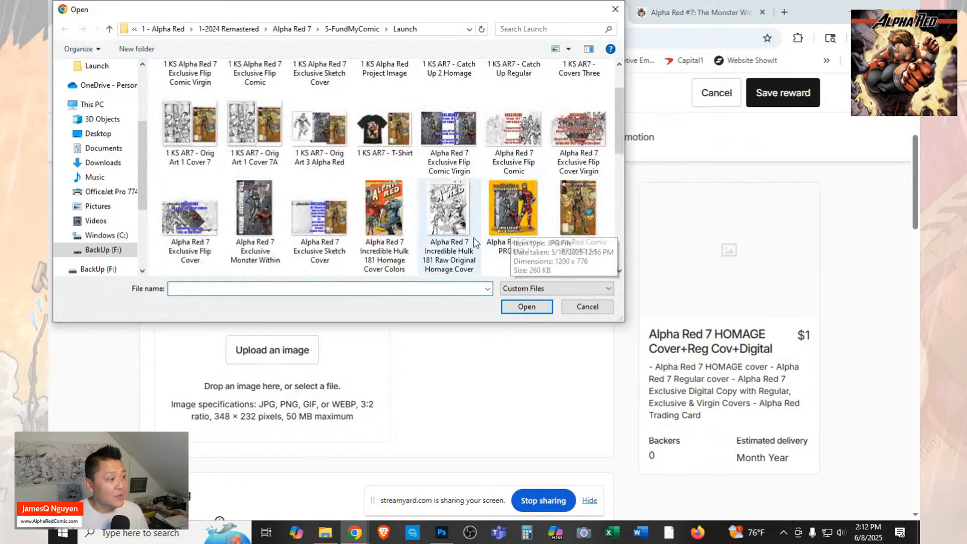
scroll(472, 208, up, 1)
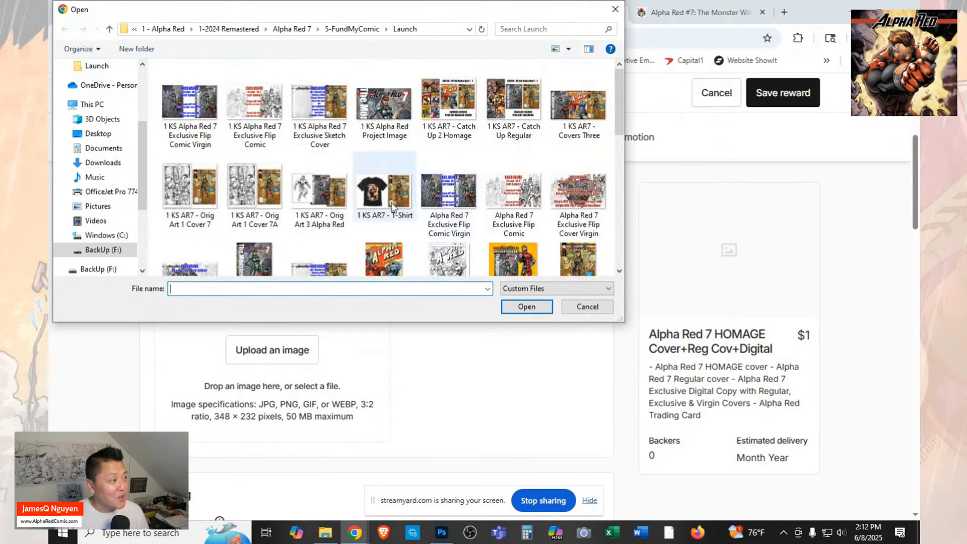
scroll(393, 211, down, 2)
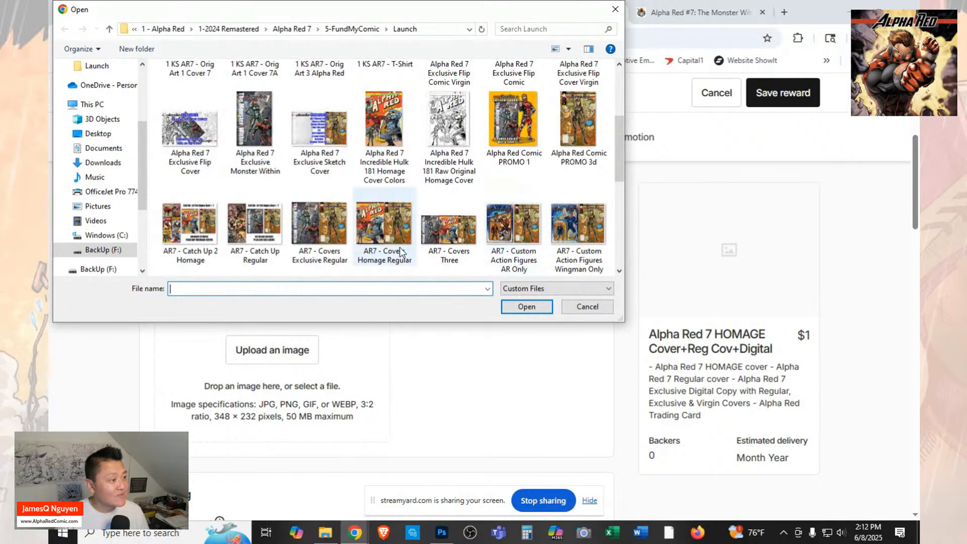
click(394, 233)
click(527, 306)
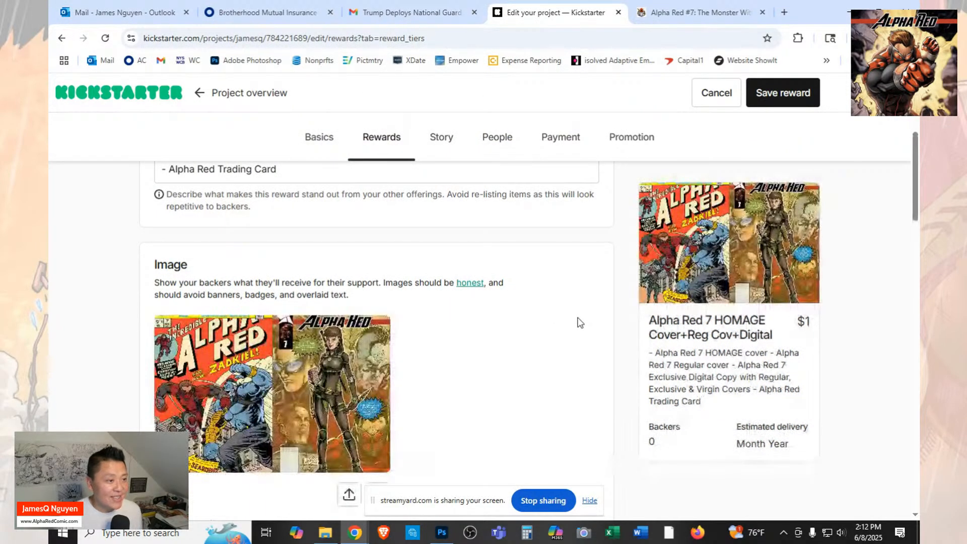
Enter "AR7 Homage Cover-Hulk 181" as the reward image's alternative text.
scroll(580, 324, down, 2)
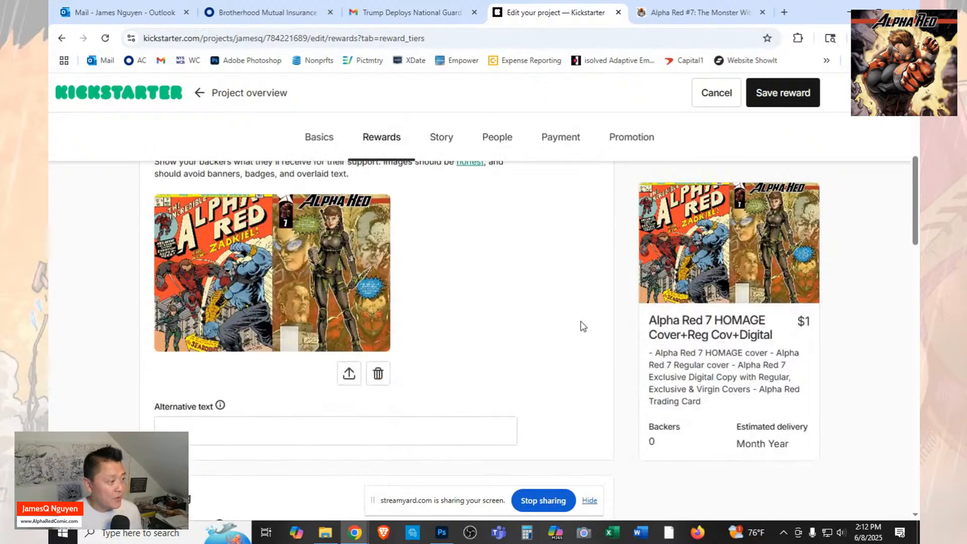
click(436, 431)
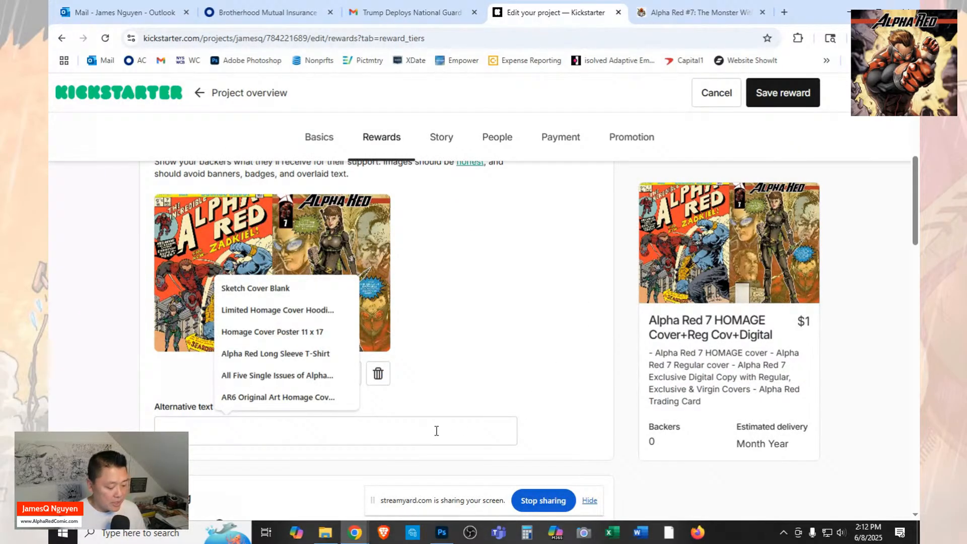
text(AR)
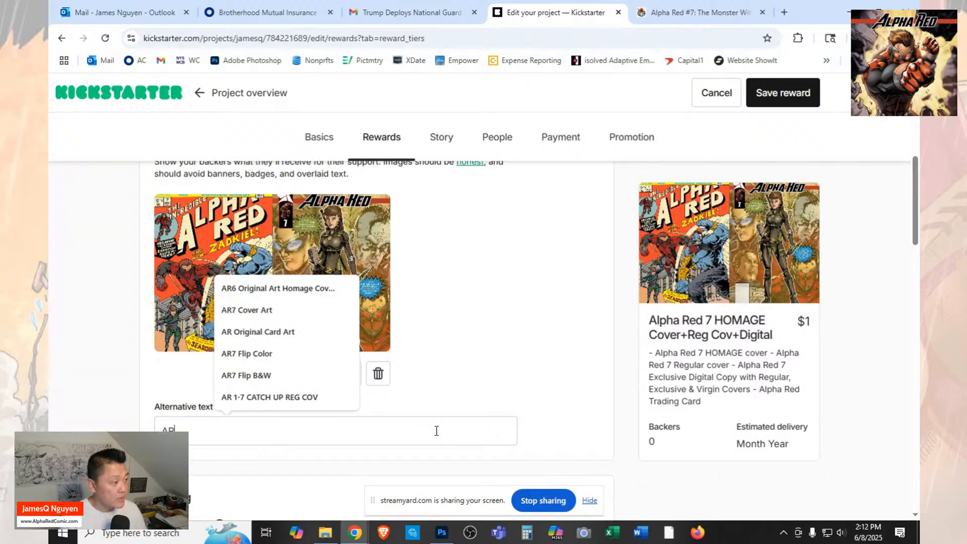
text(&)
key(BackSpace)
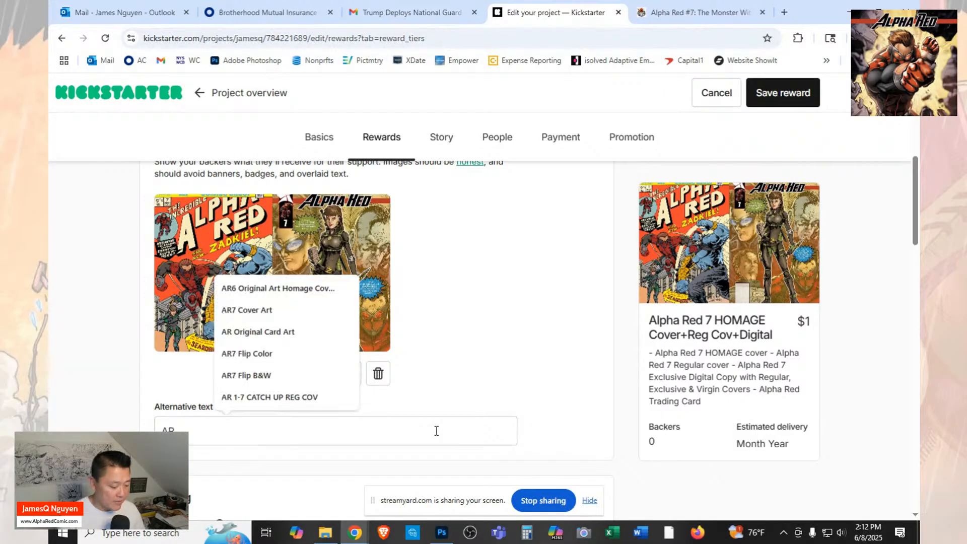
text(7)
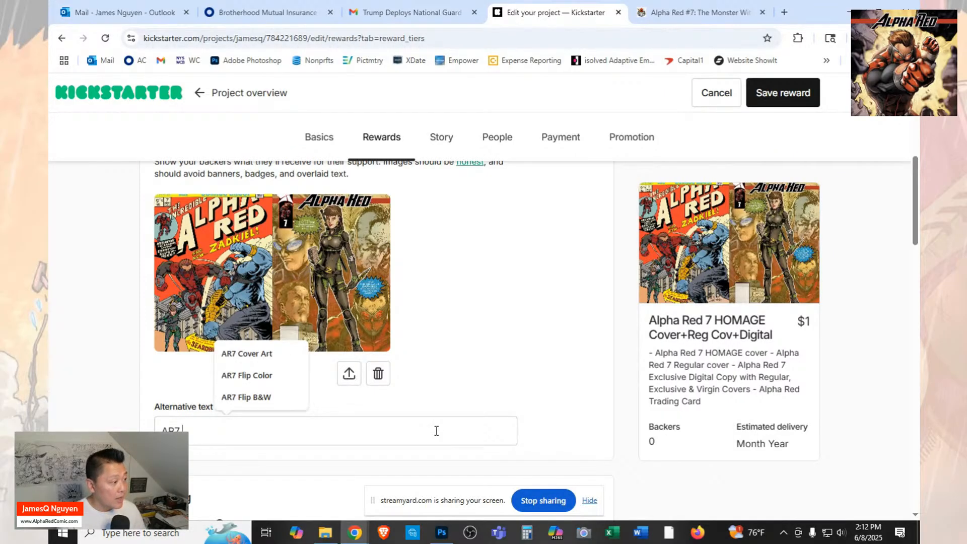
text( Homa)
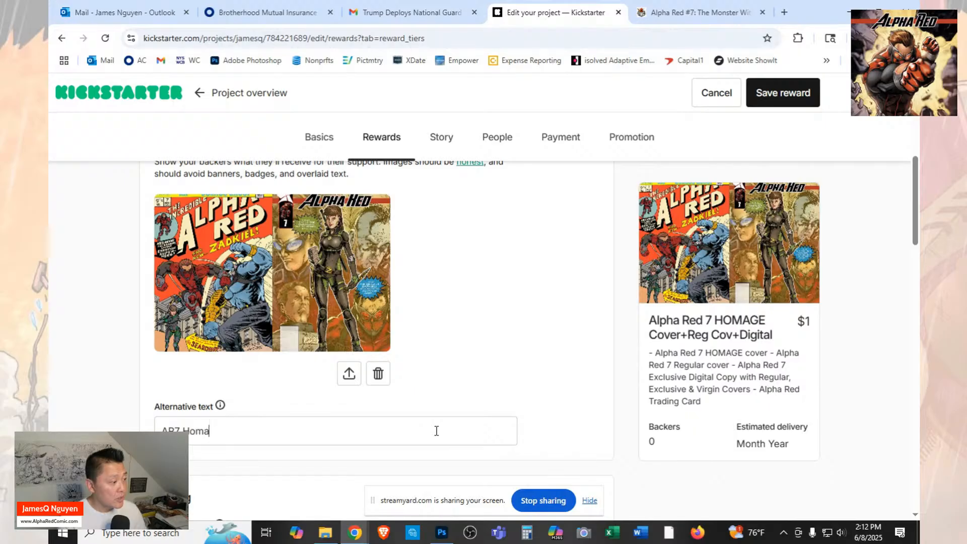
text(ge Cover)
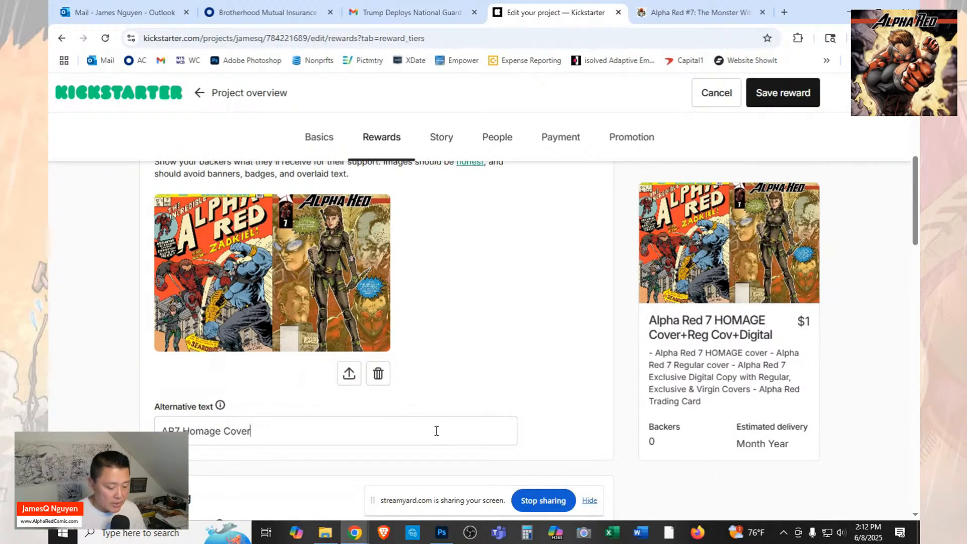
text(-)
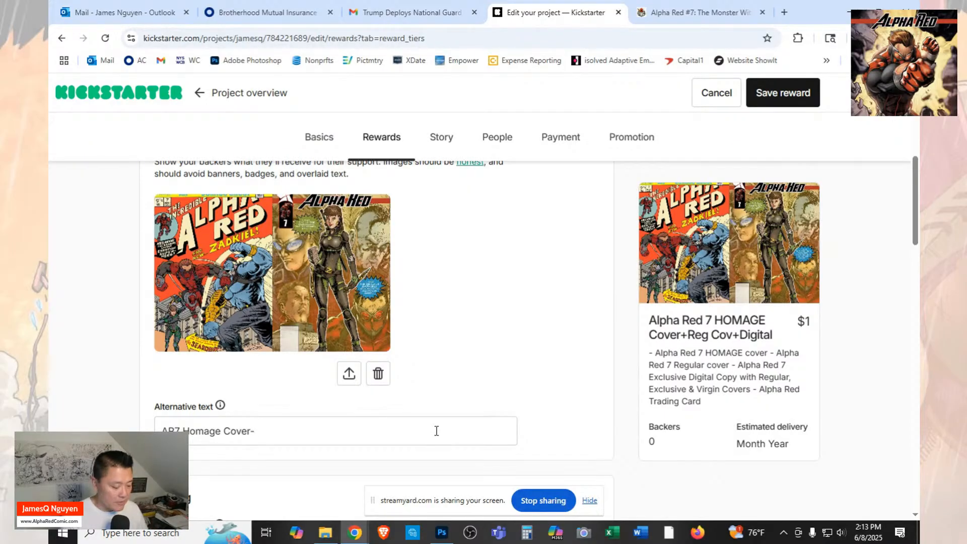
text(Hulk 1814)
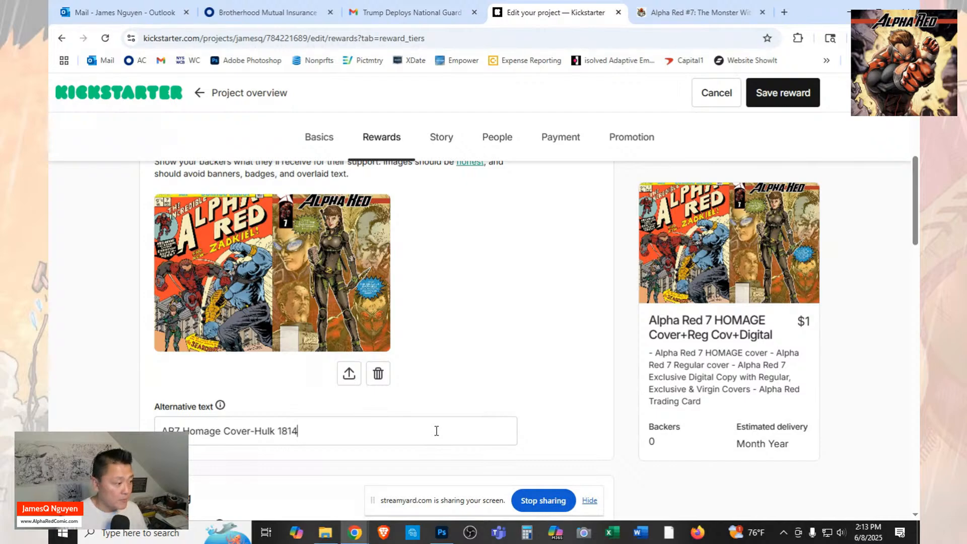
key(BackSpace)
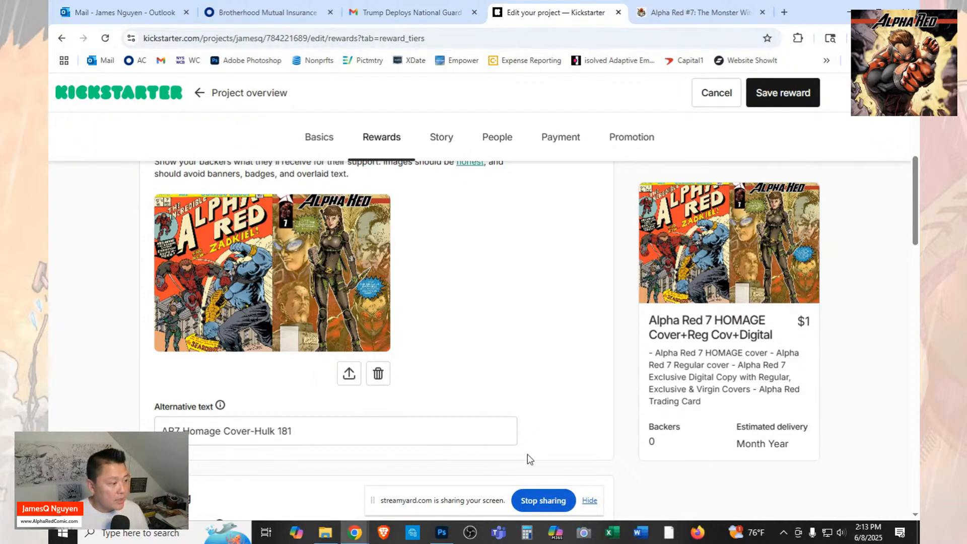
Add the existing item "Alpha Red #7 Homage Cvr + Reg Cov + Dlx Digital AR7" to the reward.
scroll(552, 319, down, 3)
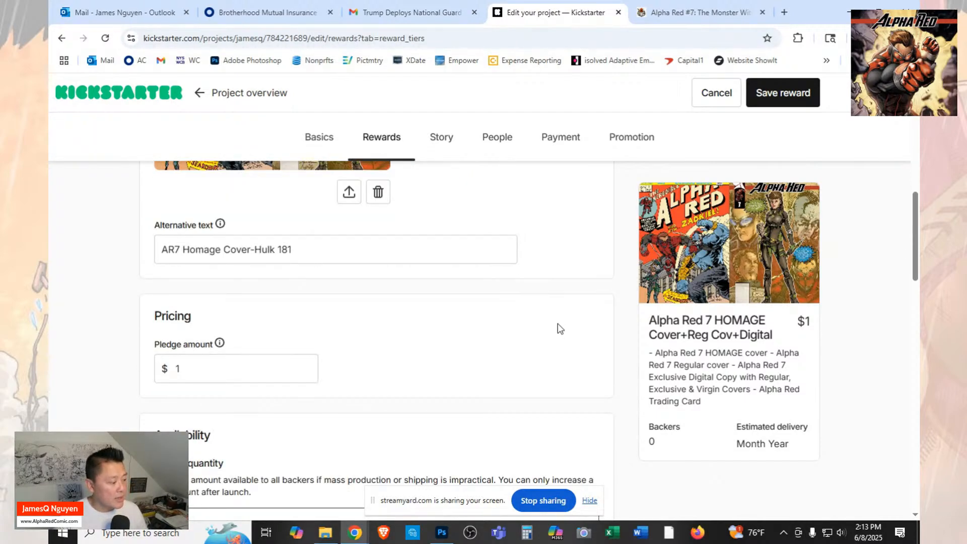
scroll(560, 328, down, 4)
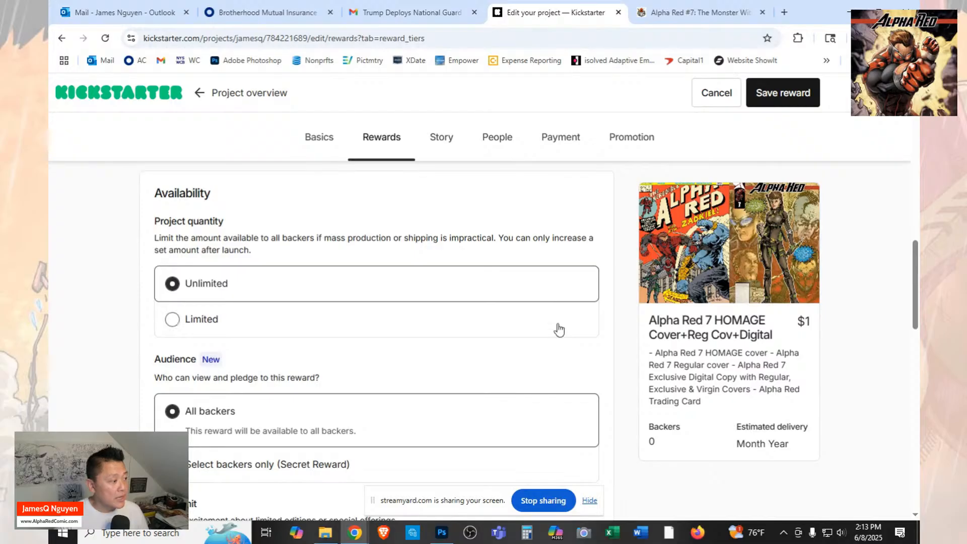
scroll(559, 327, down, 4)
scroll(558, 328, down, 4)
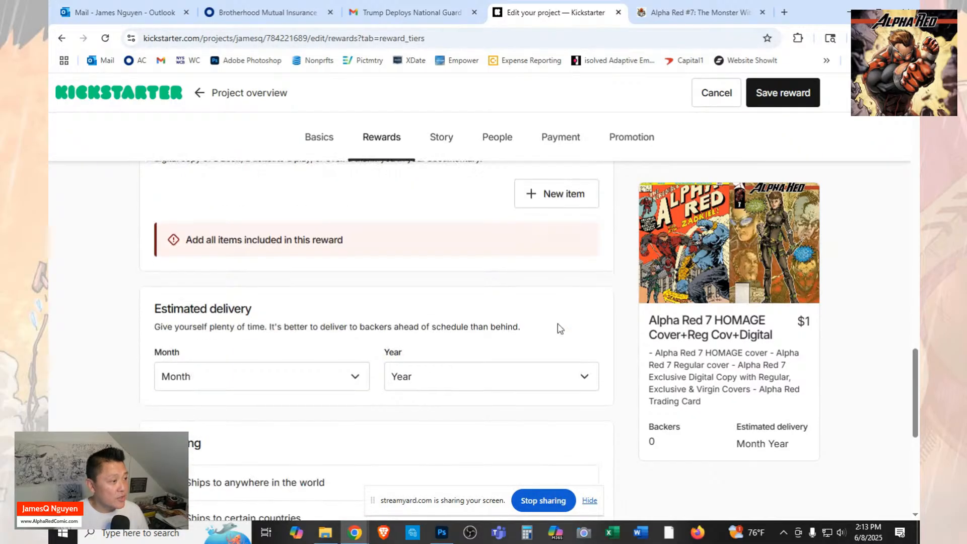
scroll(560, 328, up, 4)
click(573, 385)
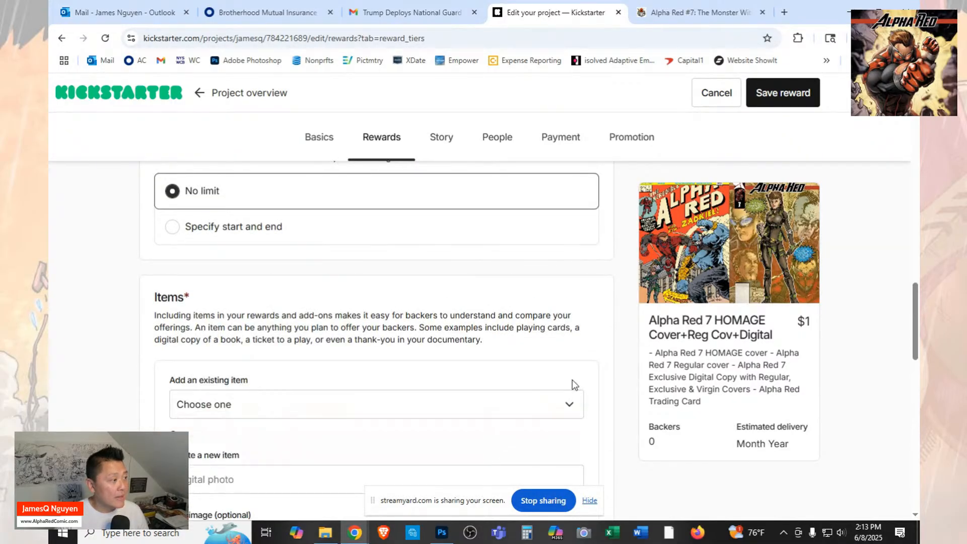
click(396, 418)
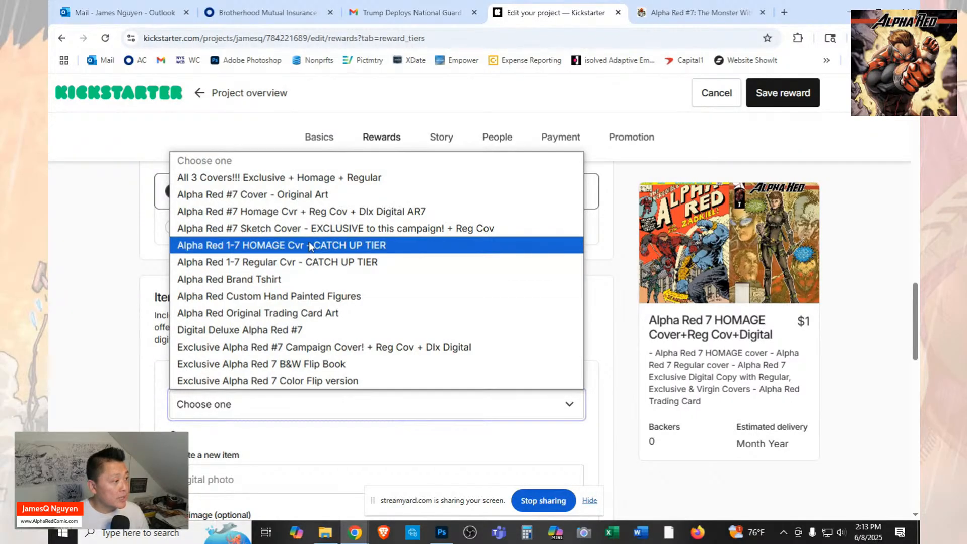
click(310, 211)
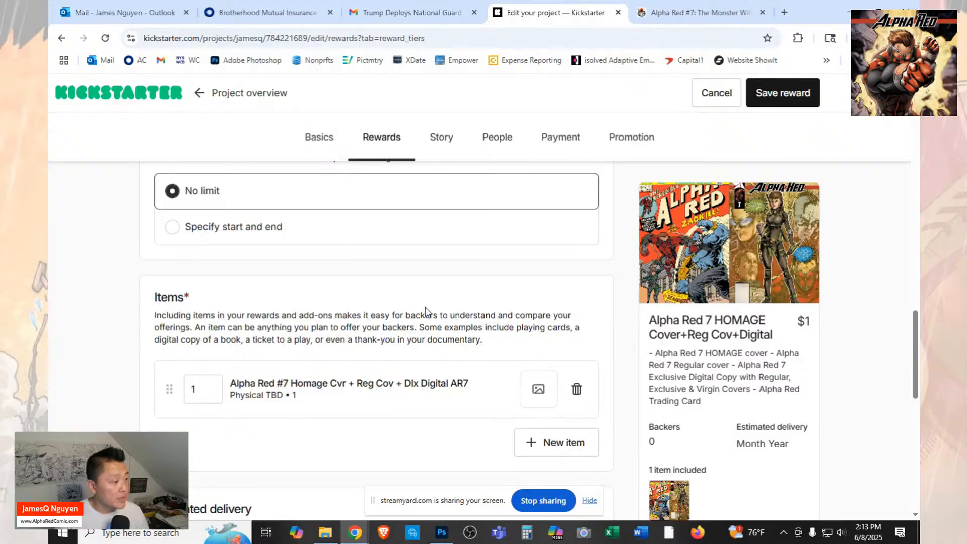
Set the reward's estimated delivery to July 2025.
scroll(425, 307, down, 2)
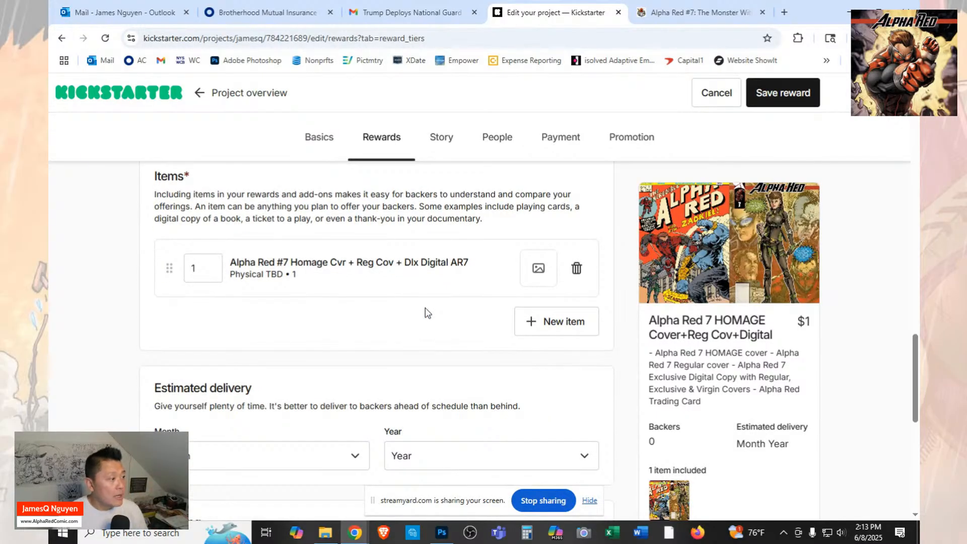
scroll(425, 312, down, 2)
click(355, 334)
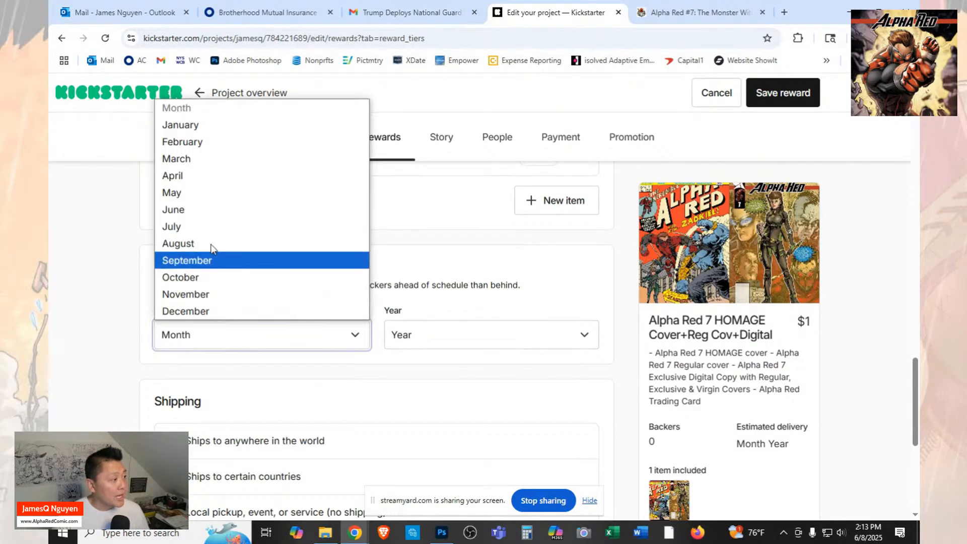
click(201, 226)
click(484, 338)
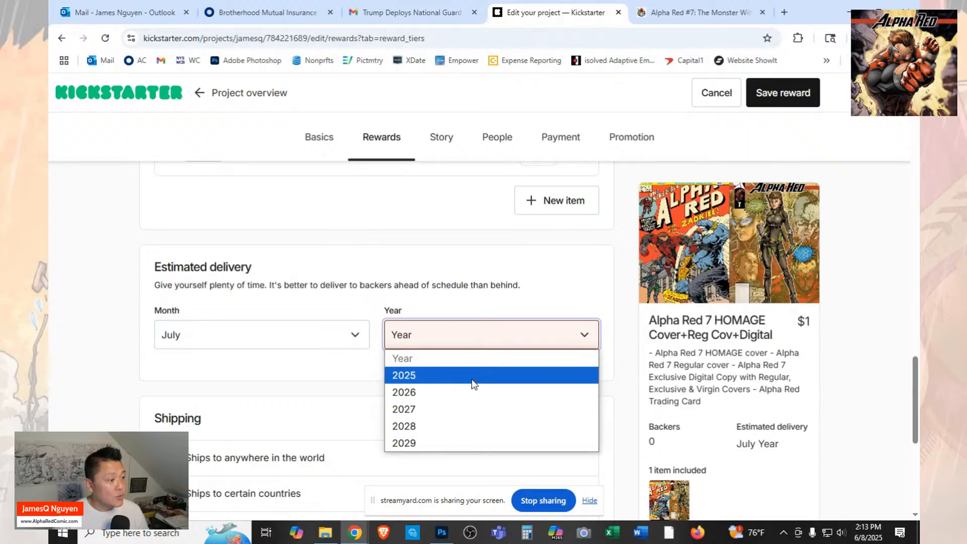
click(472, 379)
Set the reward to ship to certain countries, with a United States shipping cost of $10.
scroll(472, 384, down, 2)
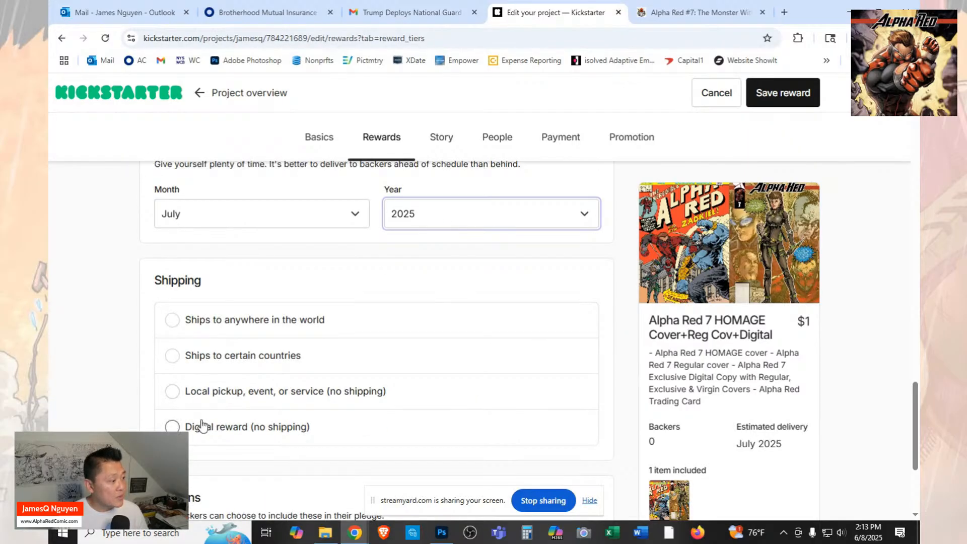
click(171, 357)
scroll(432, 378, down, 2)
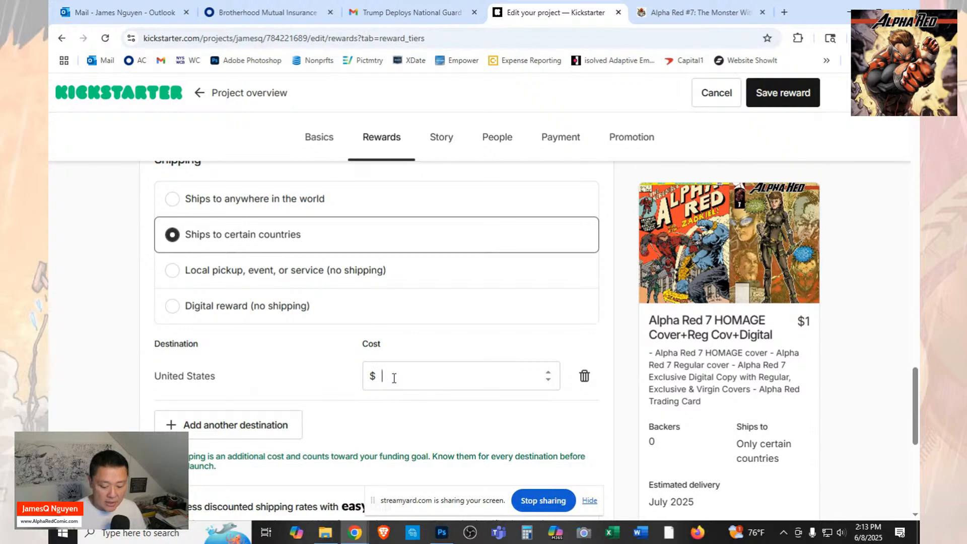
Add Canada as another shipping destination with a cost of $25.
click(273, 426)
click(341, 429)
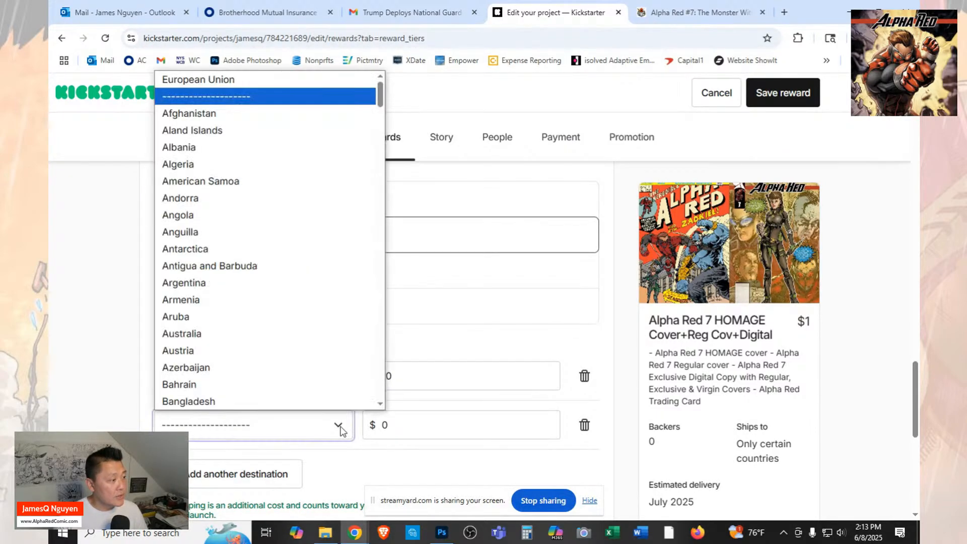
text(c)
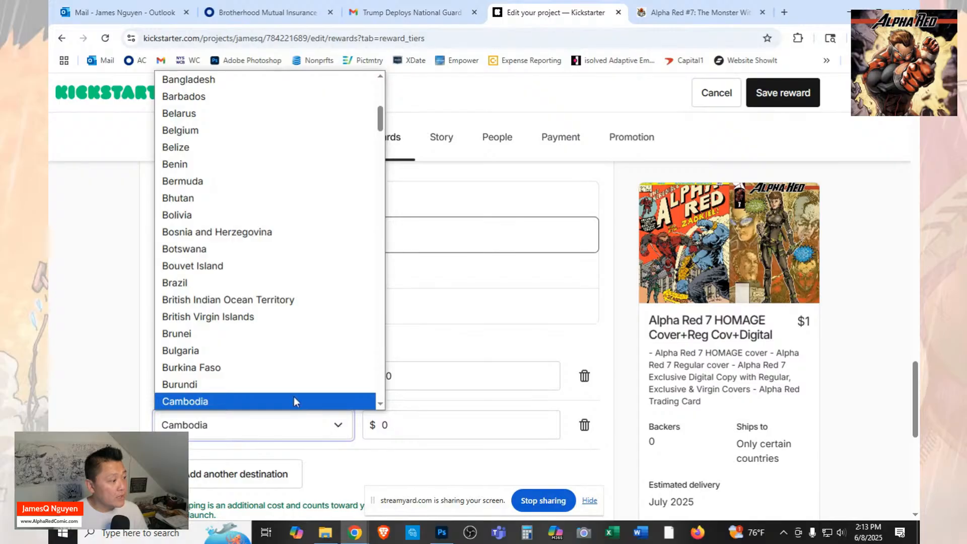
scroll(295, 397, down, 3)
click(252, 322)
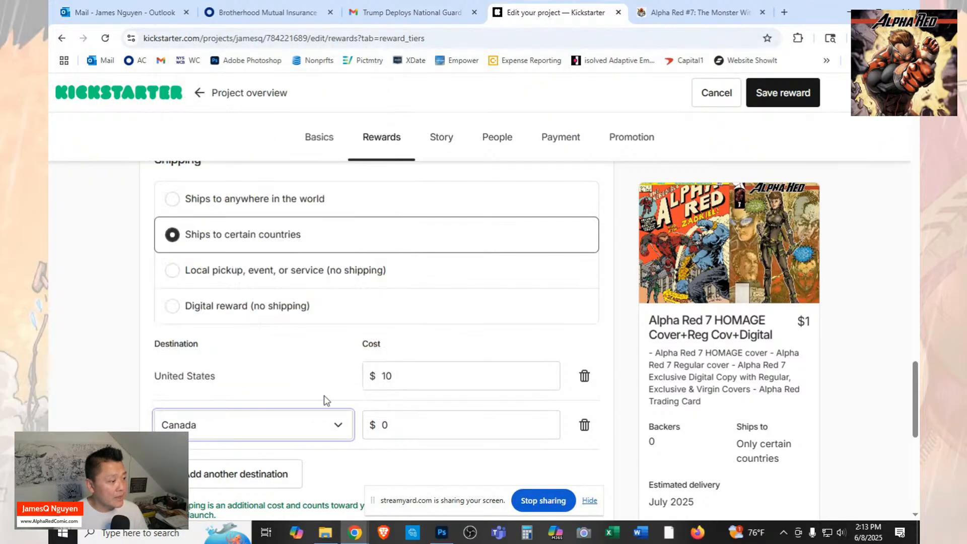
click(382, 425)
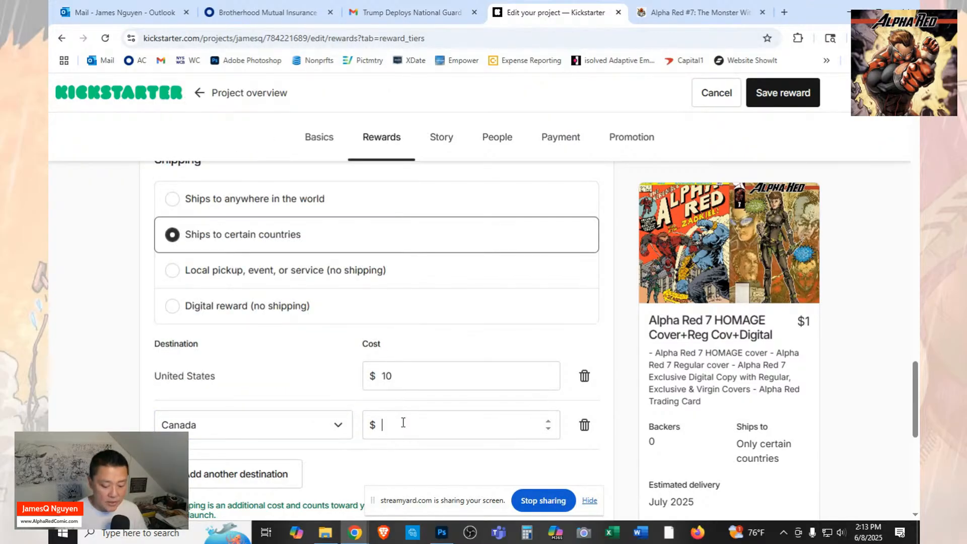
text(25)
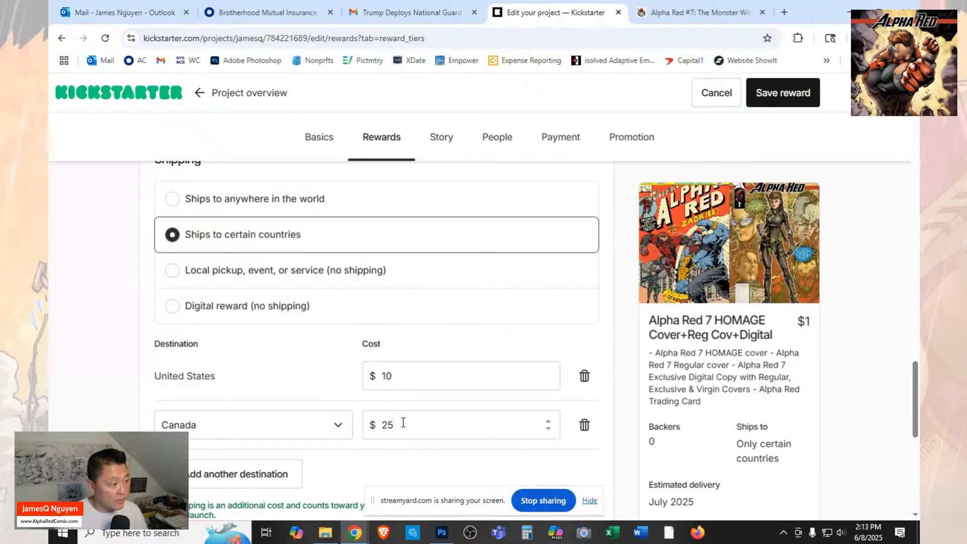
Go over the rest of the reward form down to the add-ons and save the reward.
scroll(428, 415, down, 3)
scroll(446, 371, down, 2)
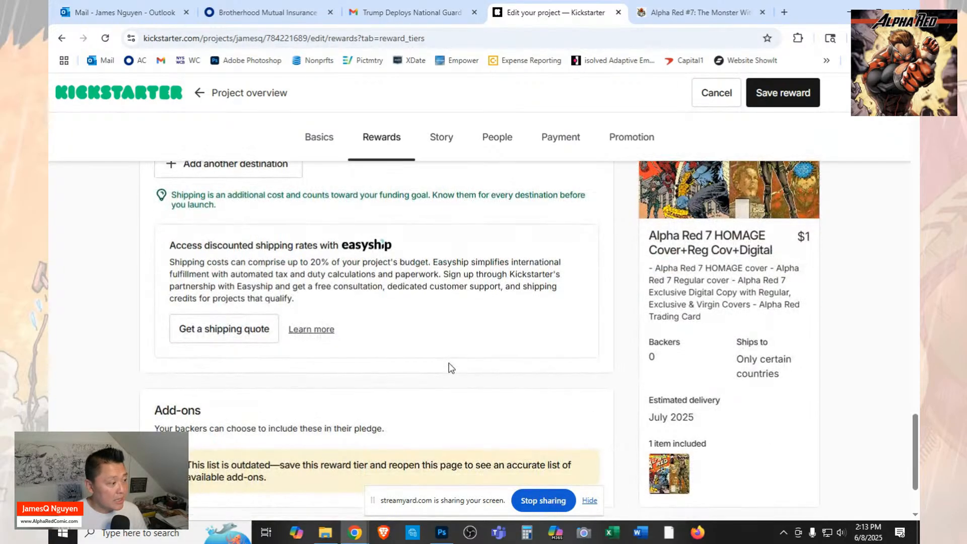
scroll(451, 368, down, 2)
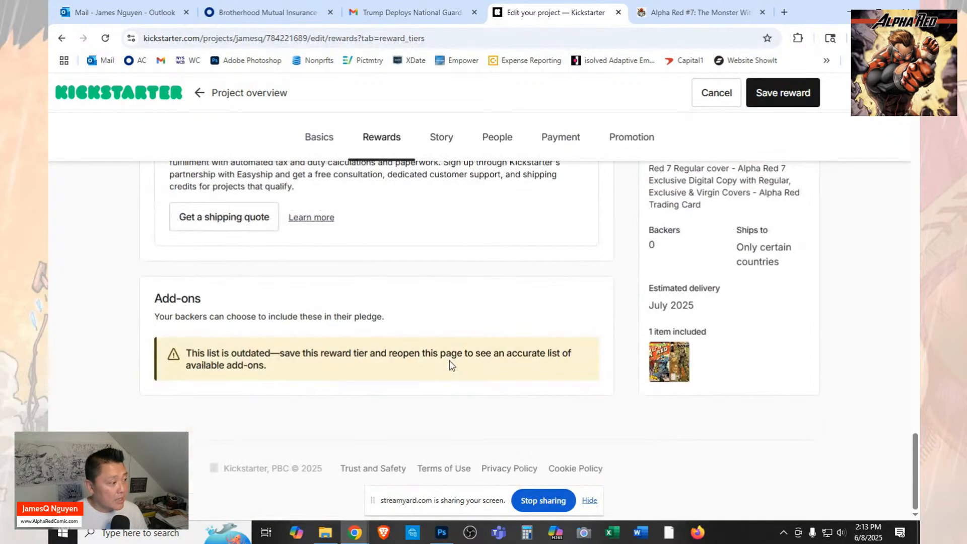
click(785, 94)
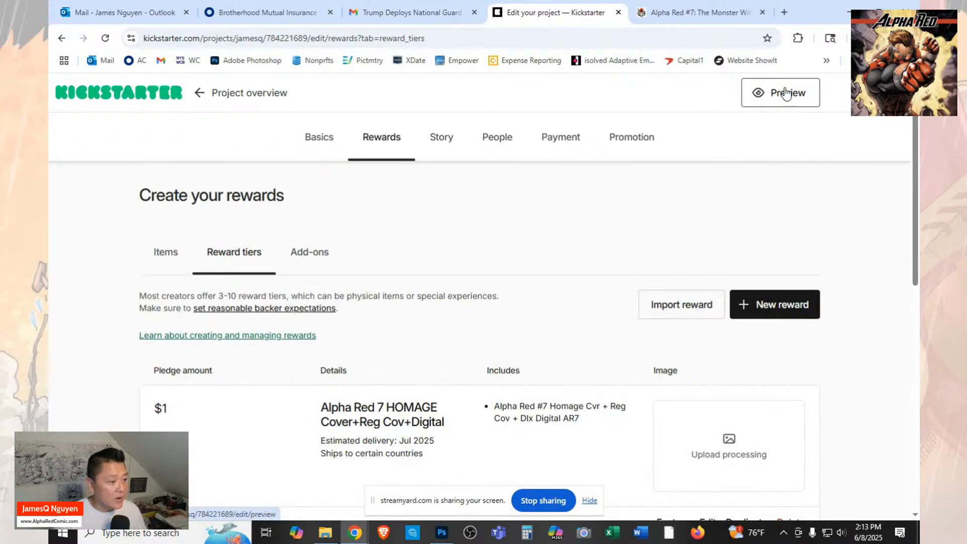
Set the pledge amount of the Alpha Red 7 HOMAGE Cover+Reg Cov+Digital reward to $15 and save it.
scroll(786, 93, down, 4)
scroll(786, 94, up, 1)
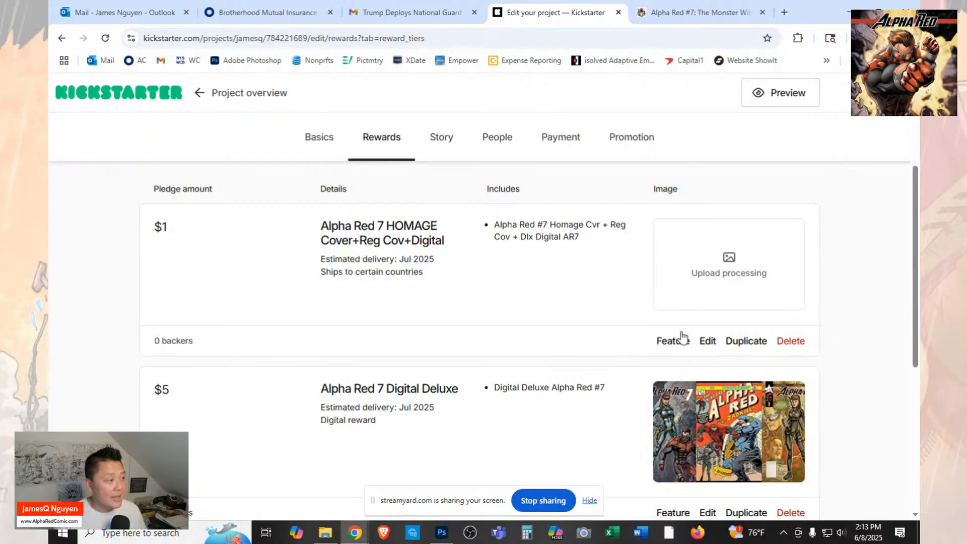
click(708, 342)
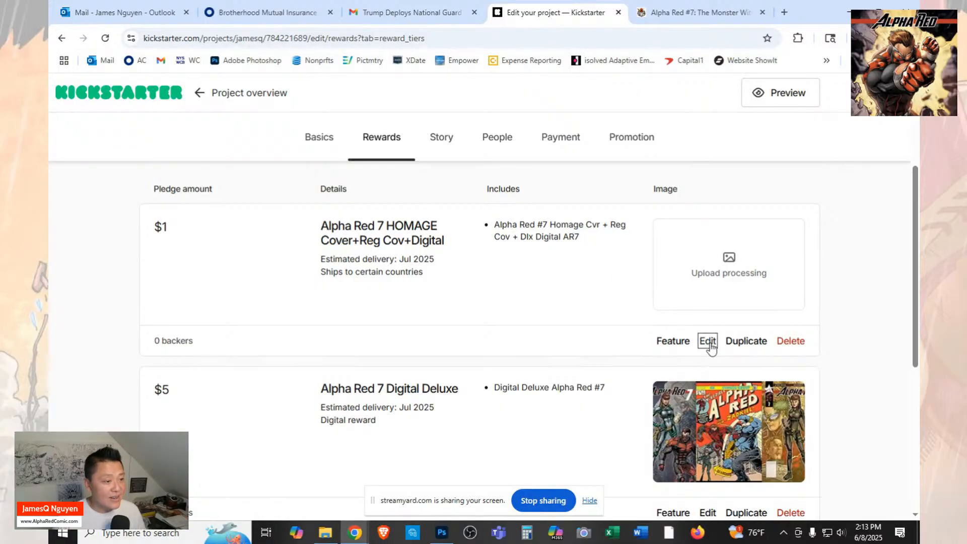
scroll(657, 361, down, 1)
scroll(319, 324, down, 10)
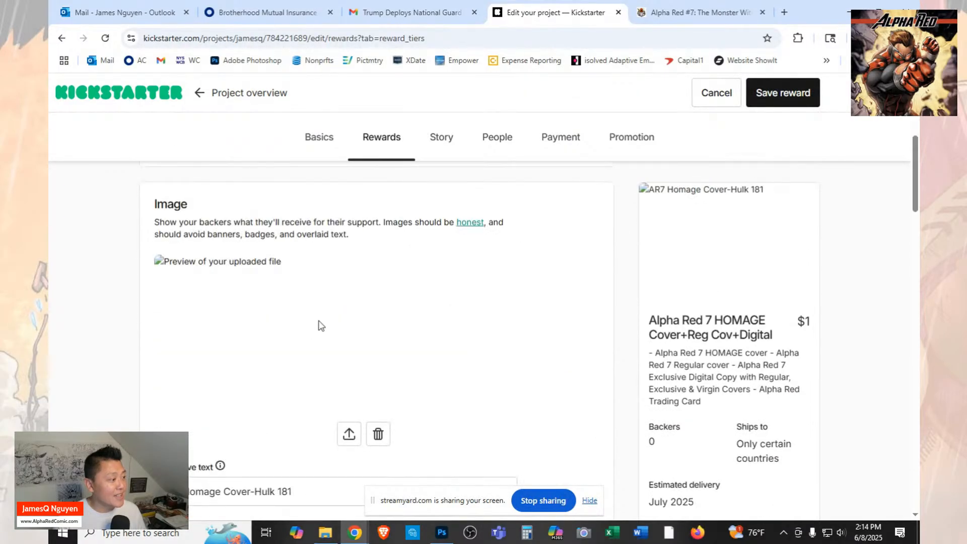
click(255, 302)
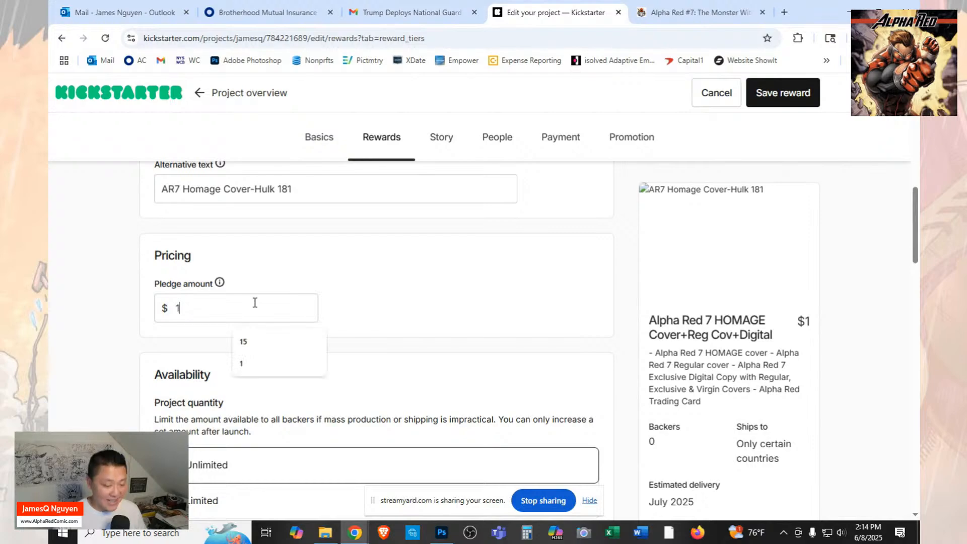
text(5)
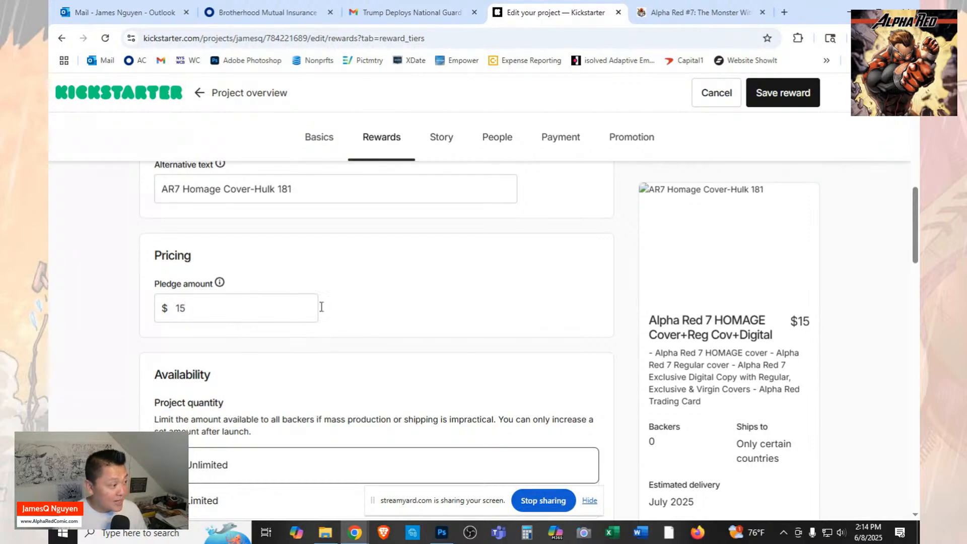
click(776, 94)
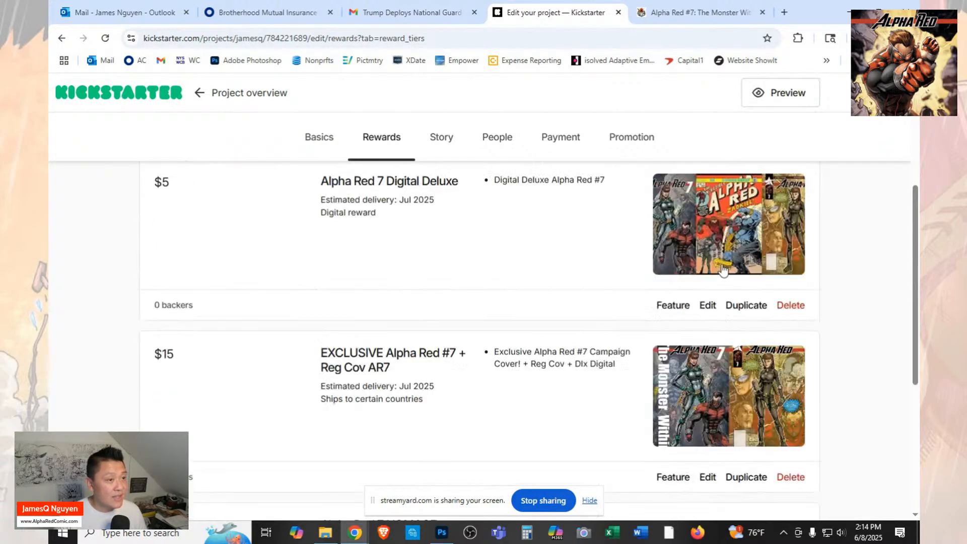
Review the list of reward tiers, comparing their pledge amounts, included items and images.
scroll(723, 270, up, 5)
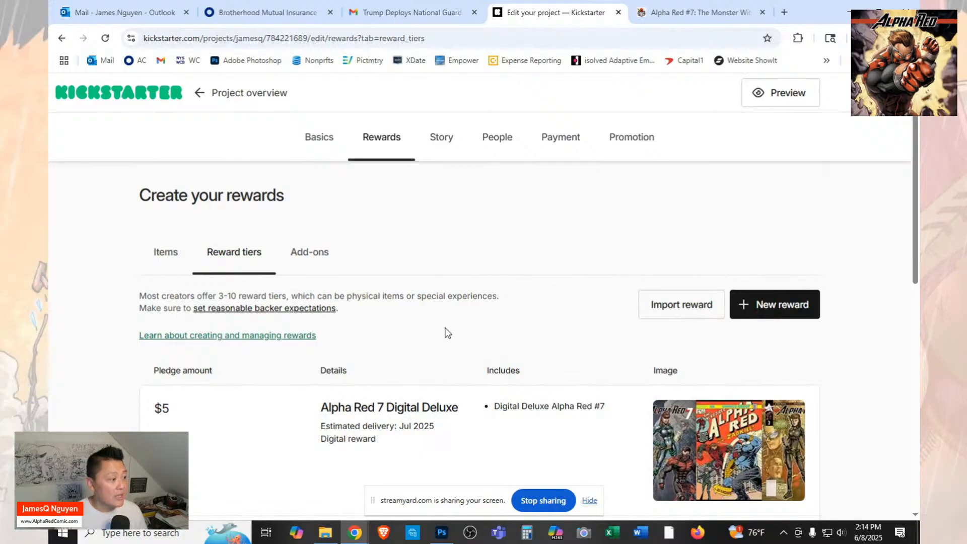
scroll(319, 339, down, 6)
scroll(188, 311, up, 4)
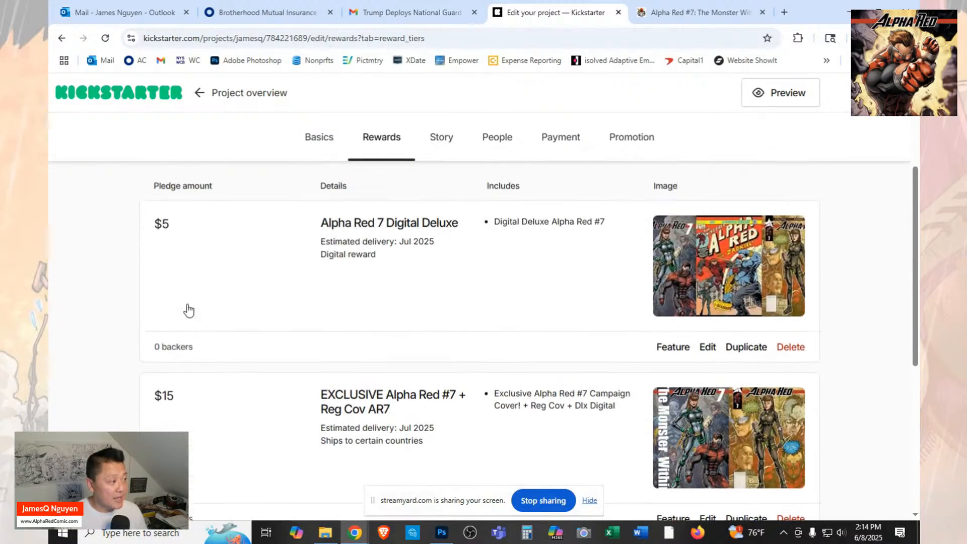
scroll(200, 281, down, 1)
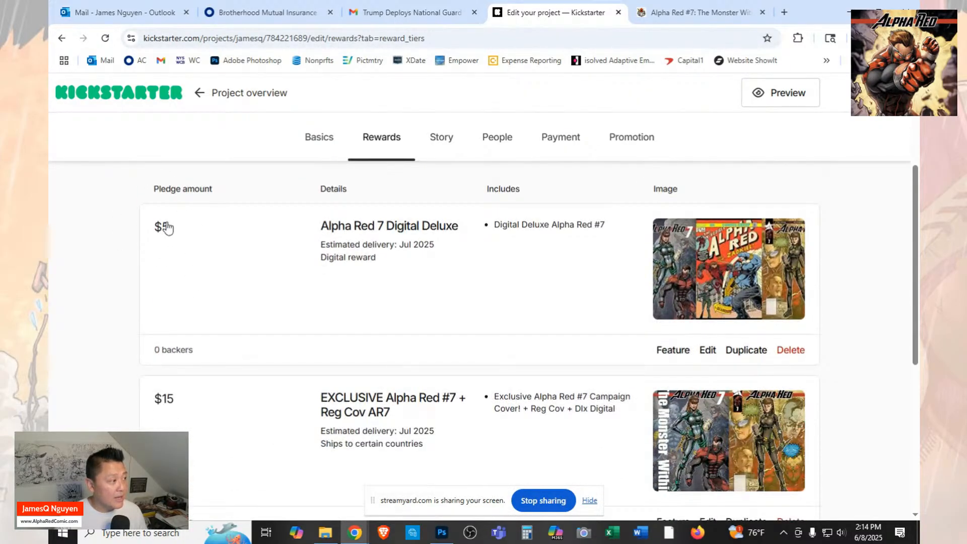
scroll(232, 270, down, 2)
scroll(235, 277, down, 2)
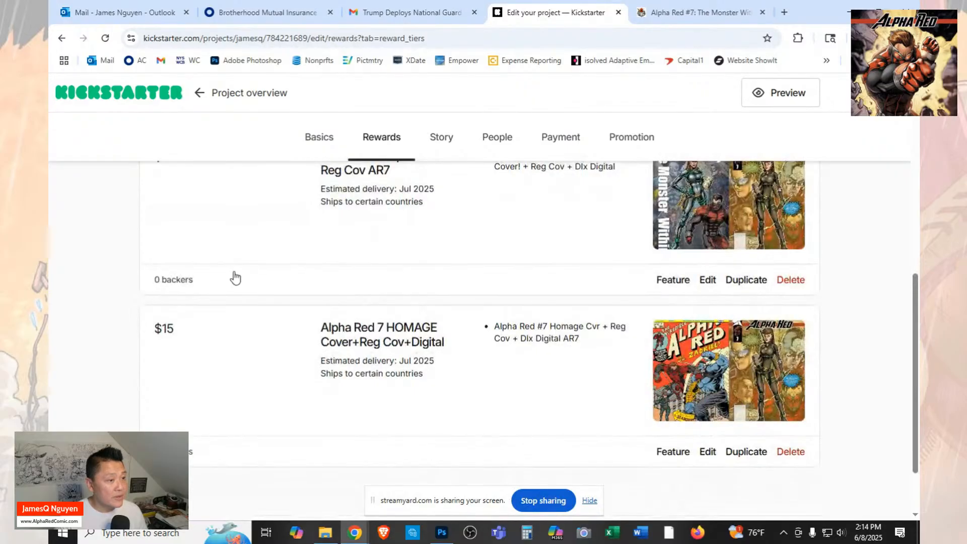
scroll(236, 278, up, 1)
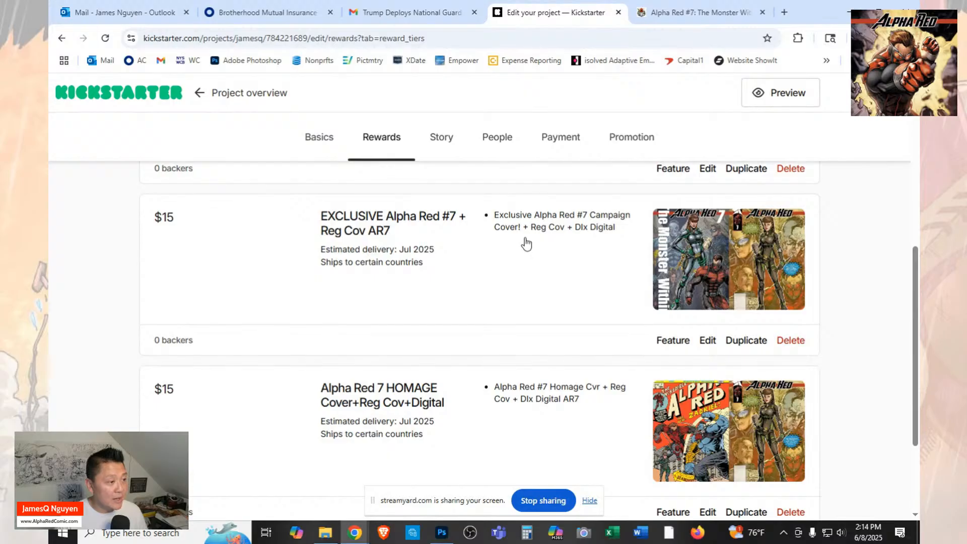
scroll(580, 340, up, 1)
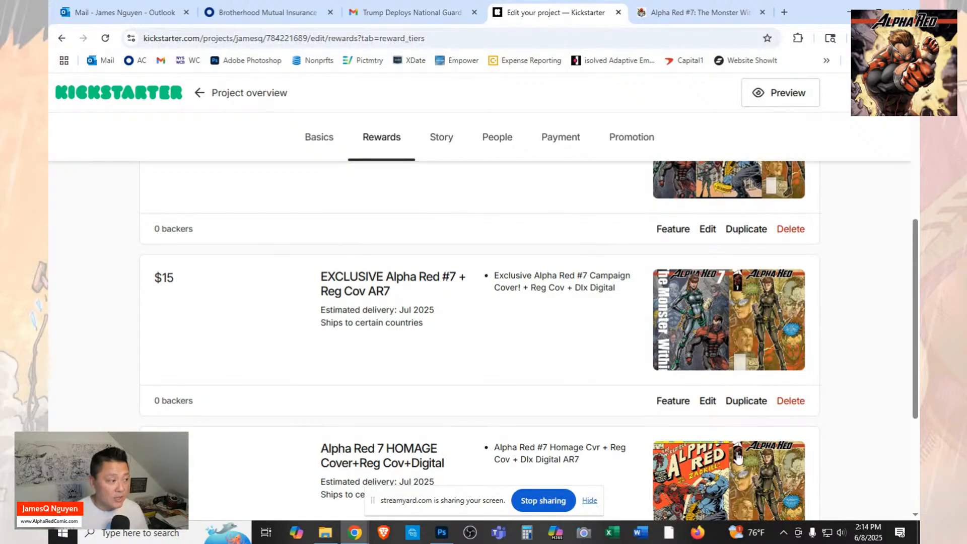
scroll(737, 451, down, 2)
scroll(739, 446, up, 2)
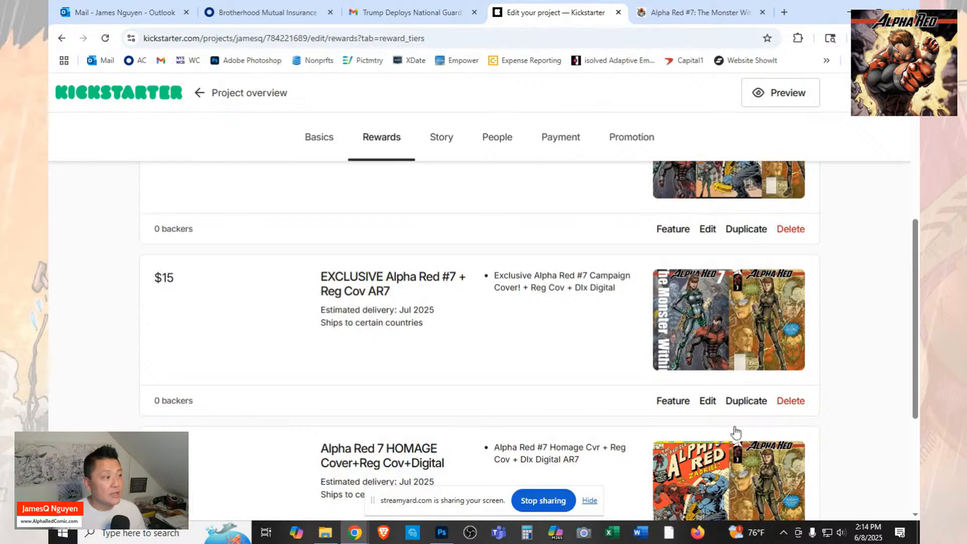
scroll(734, 429, down, 3)
scroll(730, 398, up, 1)
scroll(726, 363, up, 5)
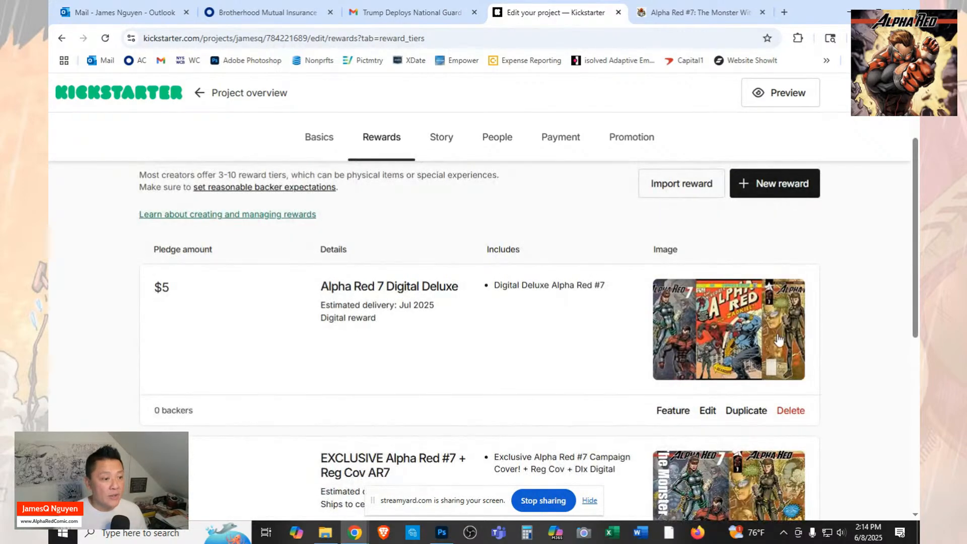
scroll(764, 351, down, 3)
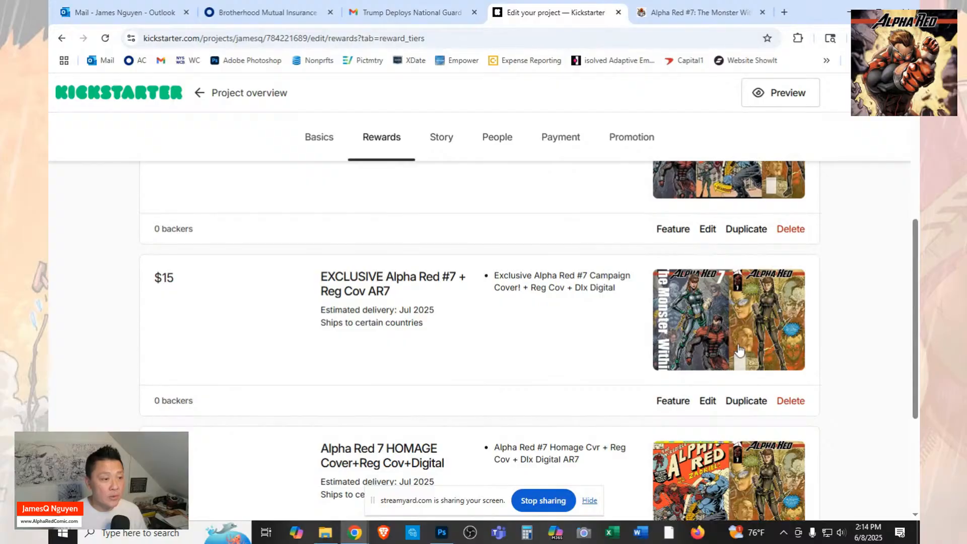
Create a new reward tier titled "Alpha Red 1-7 Catch Up - Regular Cover".
scroll(739, 353, up, 2)
scroll(749, 297, up, 1)
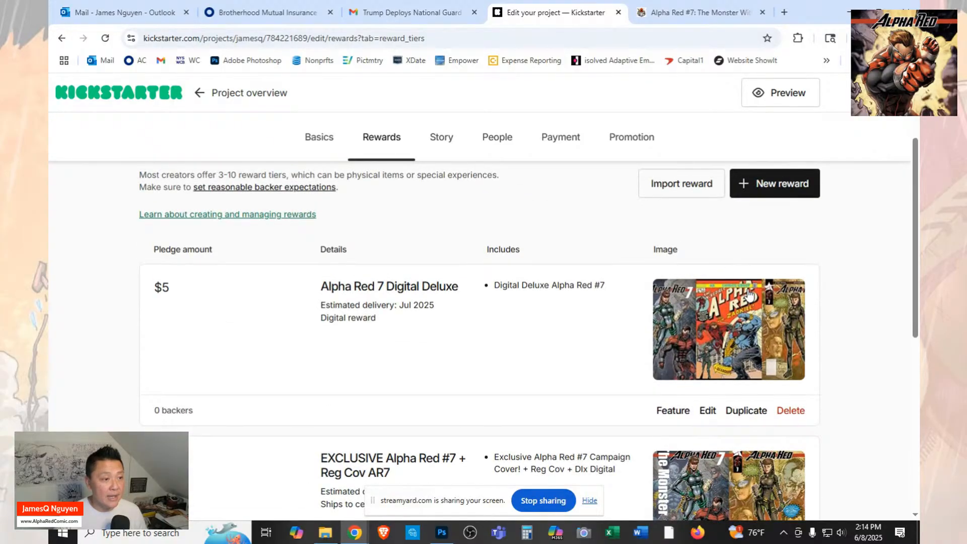
click(782, 186)
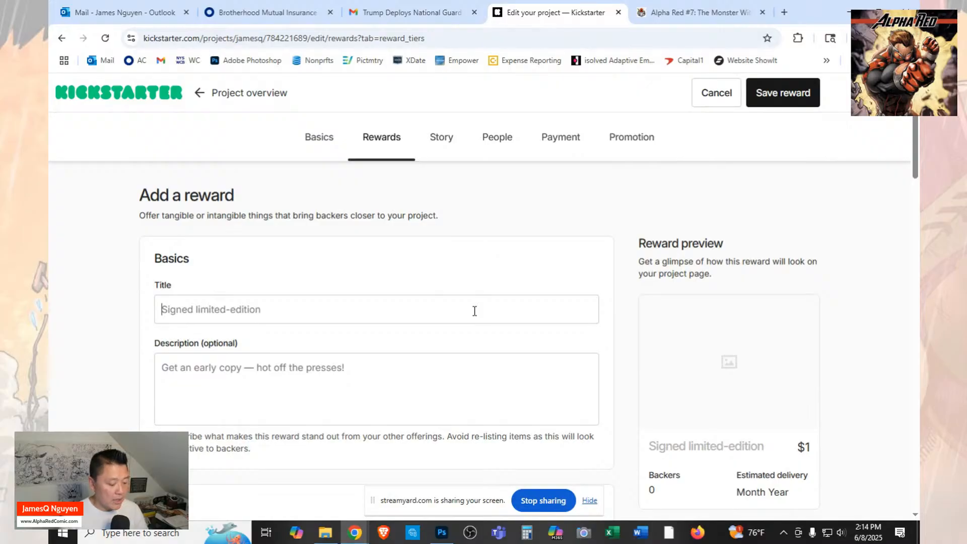
text(R)
key(BackSpace)
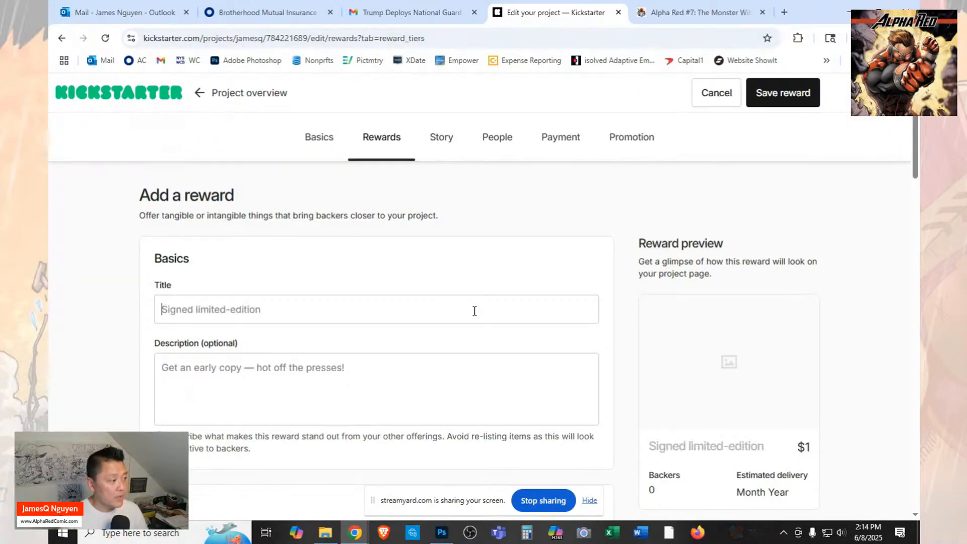
text(Alpha Red )
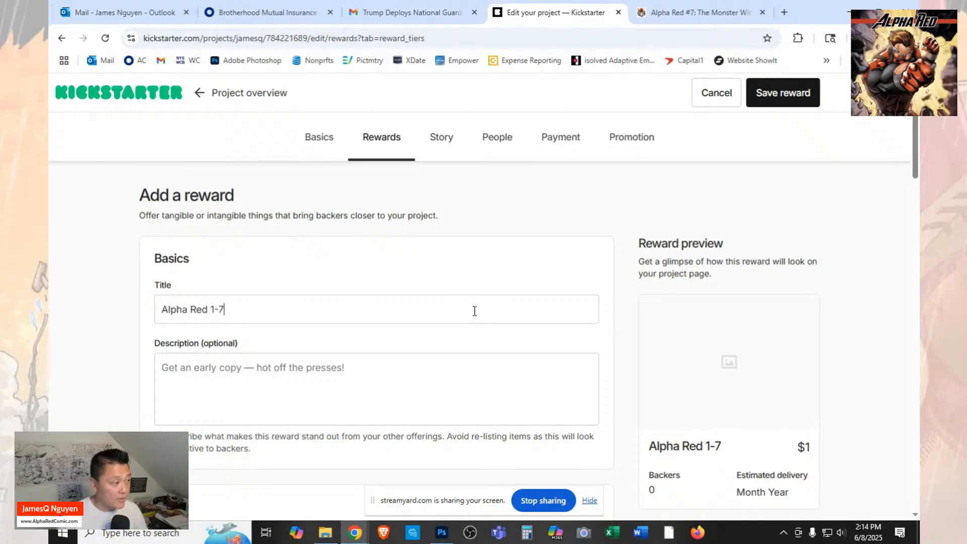
text(1-7 Catch)
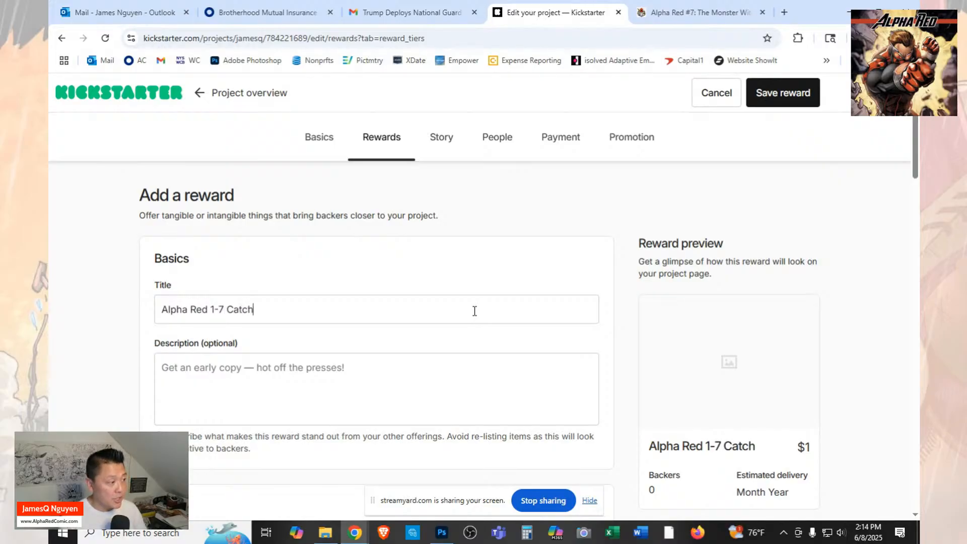
text( Up)
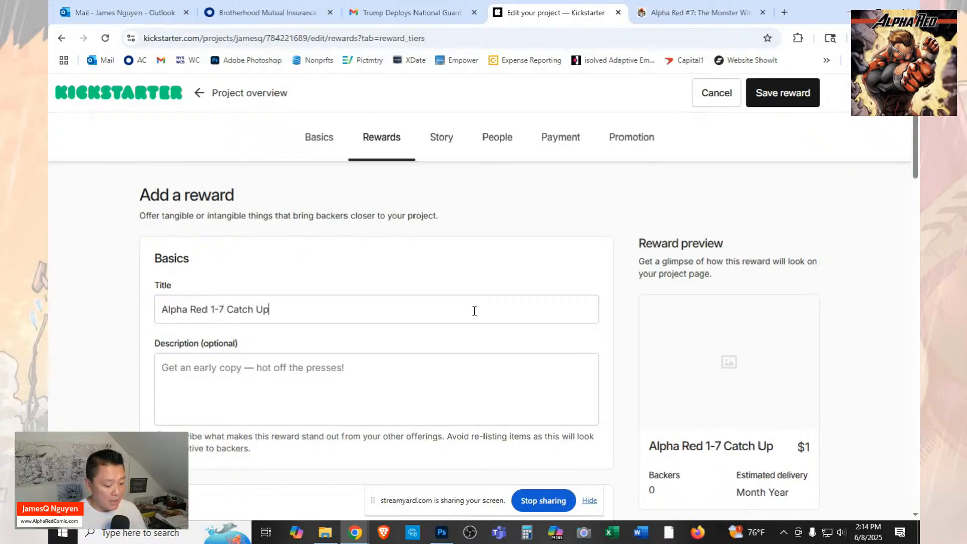
text( - R)
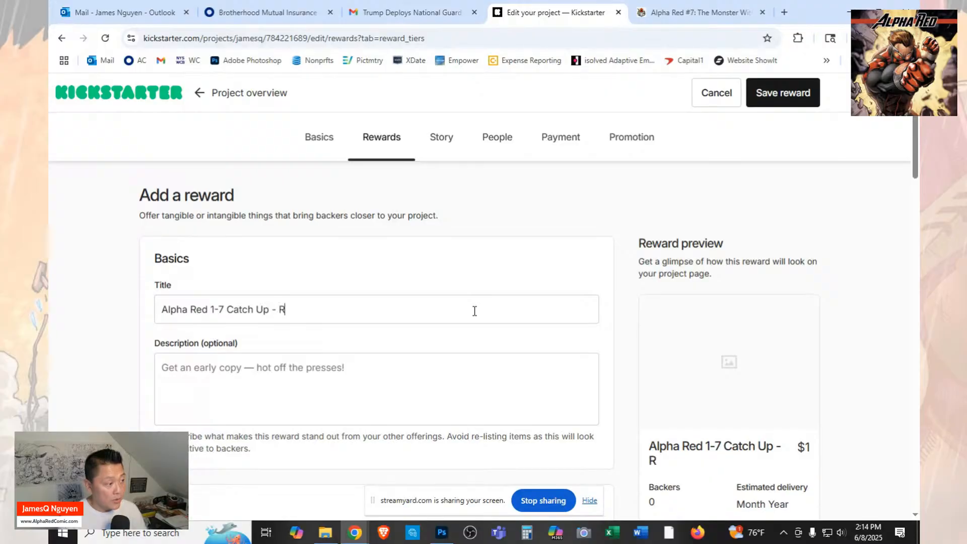
text(egular Cover)
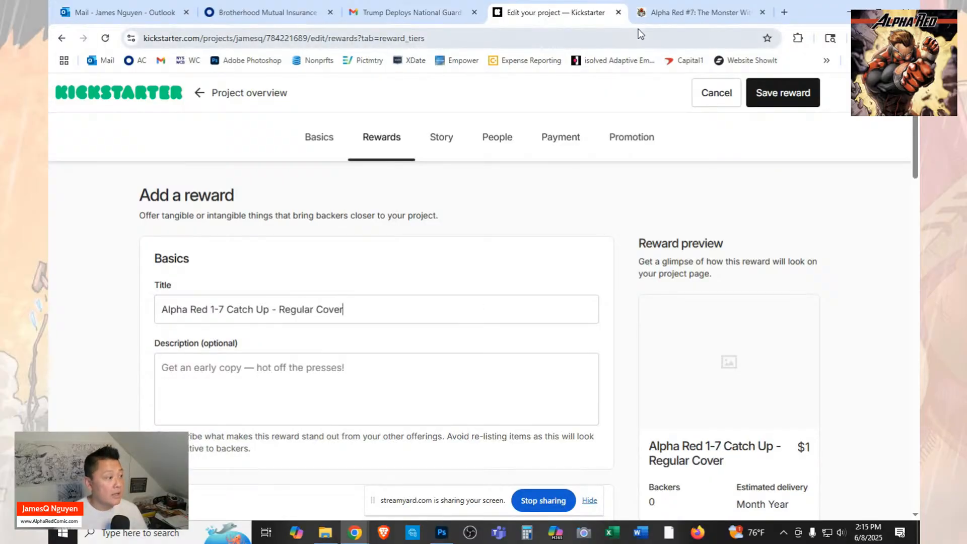
On the FundMyComic campaign page, copy the description of the Catch Up on Alpha Red 1-7 Regular Covers reward.
click(701, 12)
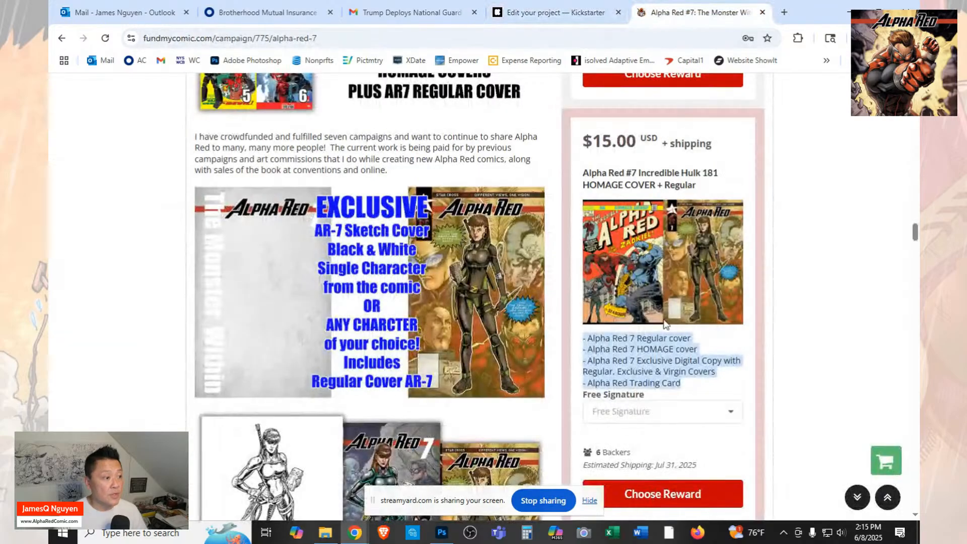
scroll(665, 325, down, 2)
scroll(665, 325, up, 2)
scroll(665, 324, down, 8)
scroll(665, 325, up, 5)
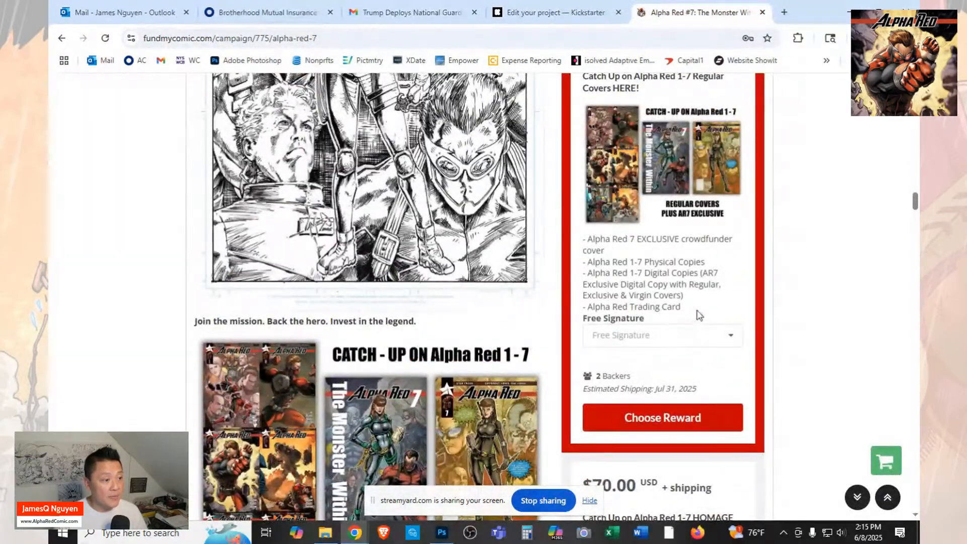
drag(698, 311, 583, 243)
right_click(604, 248)
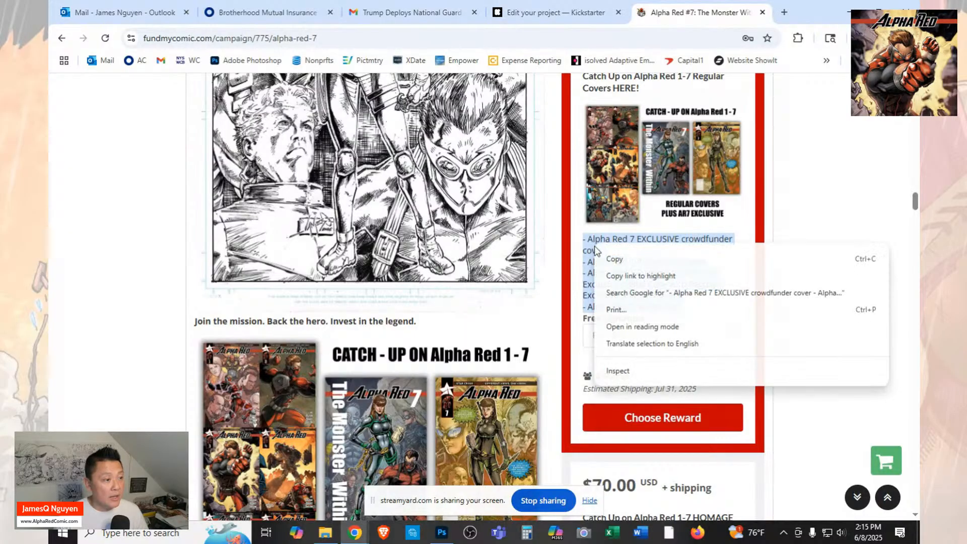
click(625, 257)
Back on the Kickstarter reward form, paste the copied text as the description and check its lines.
click(554, 12)
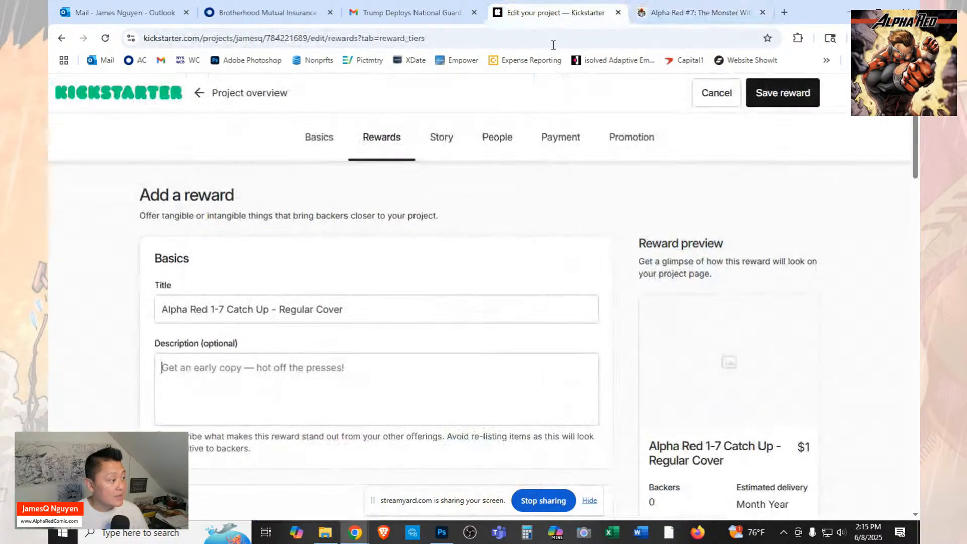
key(ctrl+v)
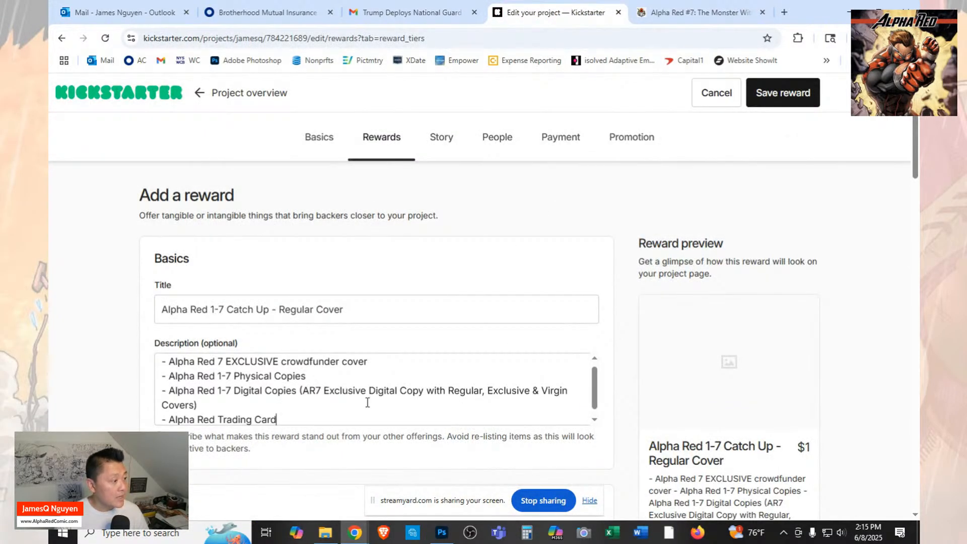
scroll(378, 403, up, 1)
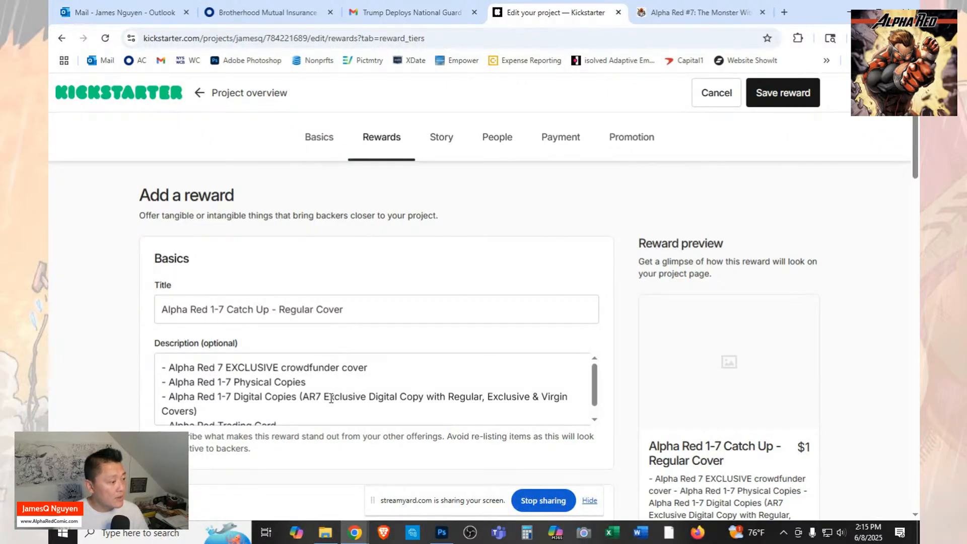
scroll(327, 398, down, 1)
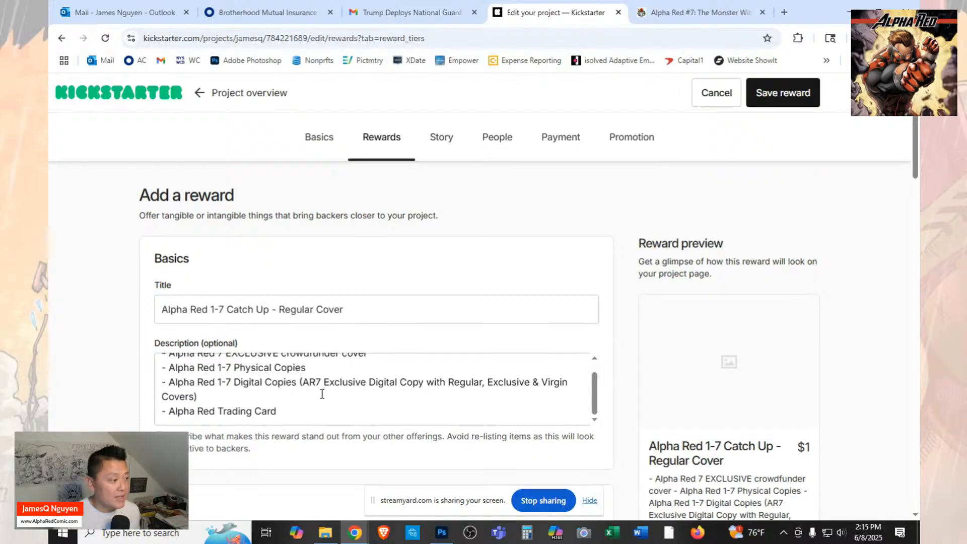
Upload the "1 KS AR7 - Catch Up Regular" image from the Launch folder as the reward image.
scroll(325, 394, down, 3)
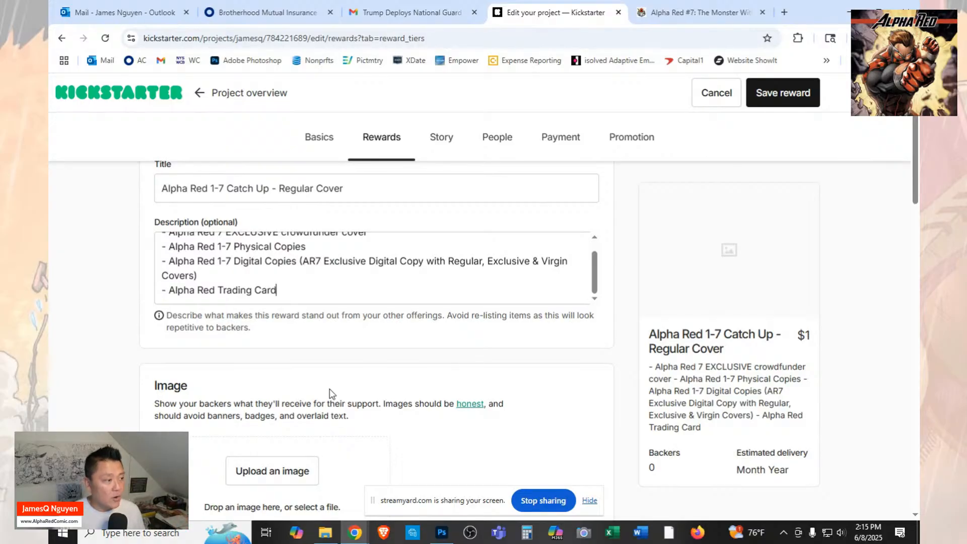
scroll(330, 394, down, 3)
click(302, 352)
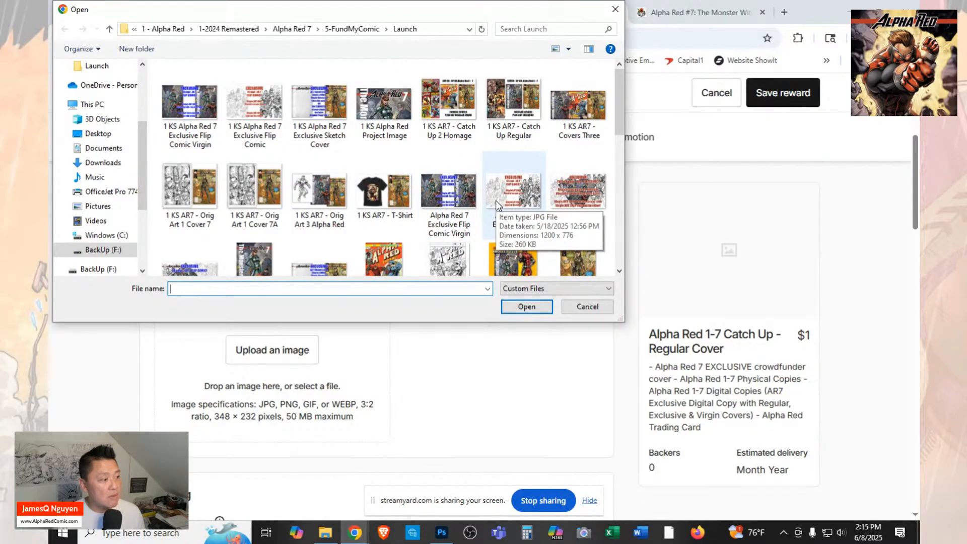
scroll(496, 204, down, 3)
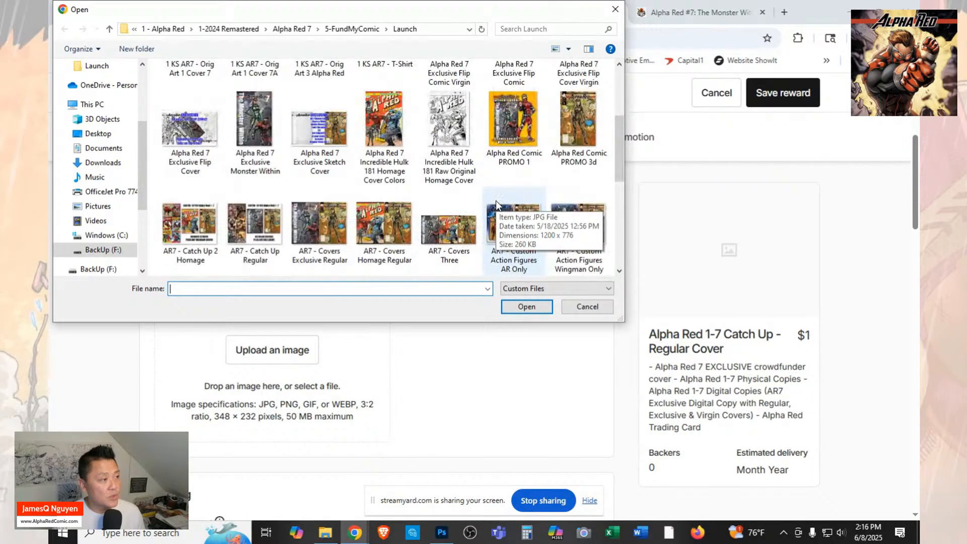
scroll(496, 204, up, 3)
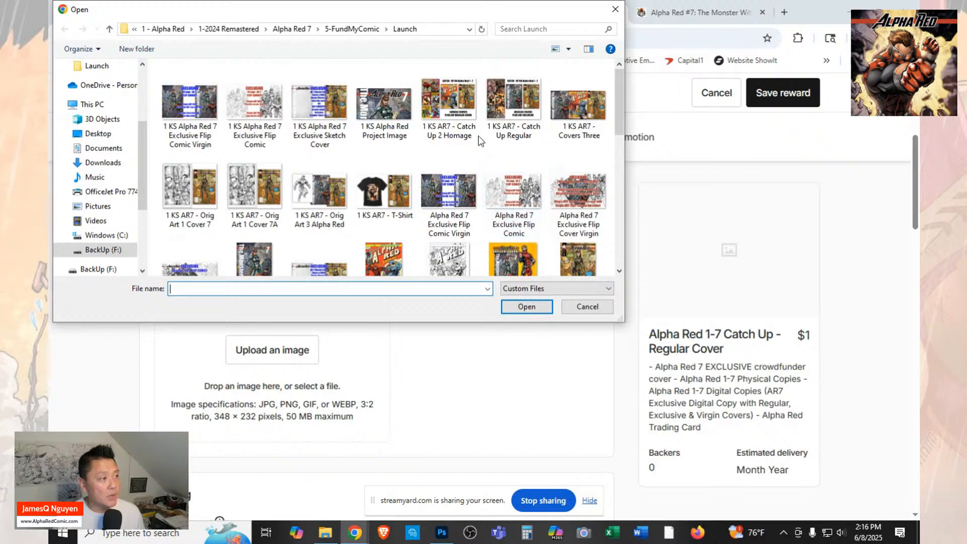
mouse_move(456, 107)
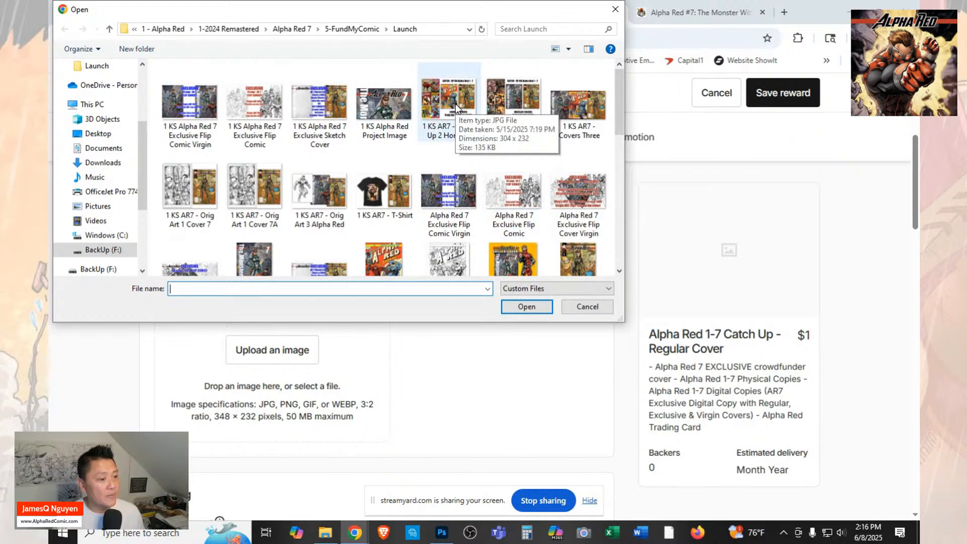
click(498, 104)
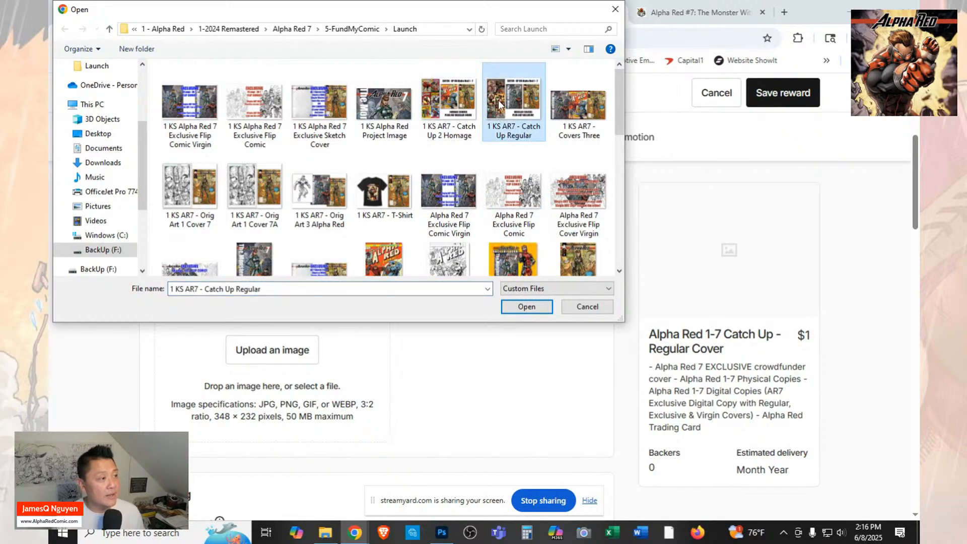
click(538, 307)
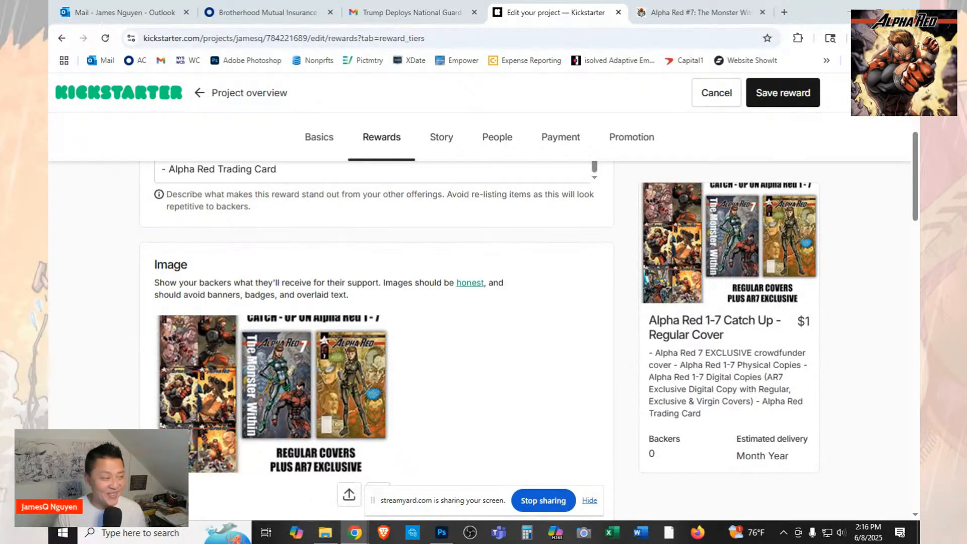
Enter "AR 1-7 Catch Up" as the alternative text for the reward image.
scroll(374, 331, down, 3)
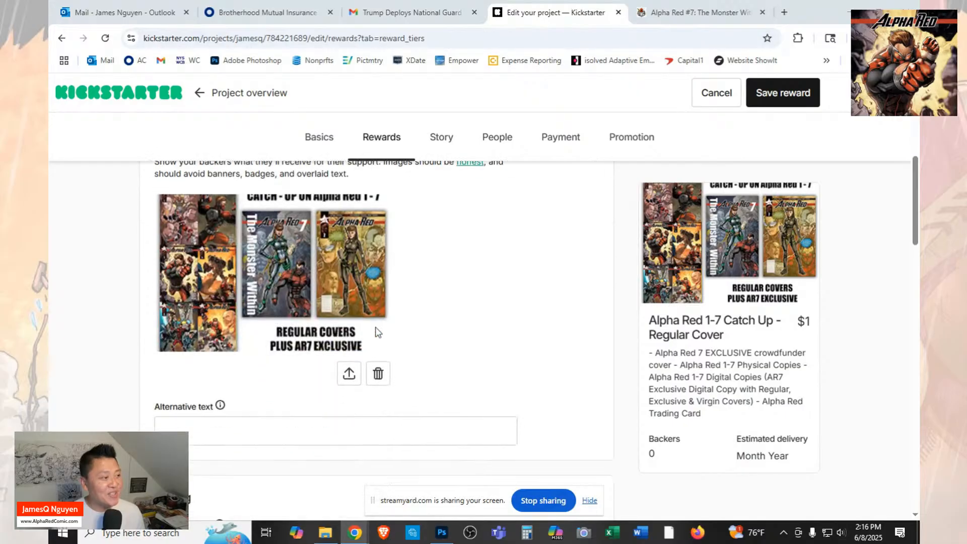
scroll(364, 372, up, 5)
scroll(394, 358, up, 2)
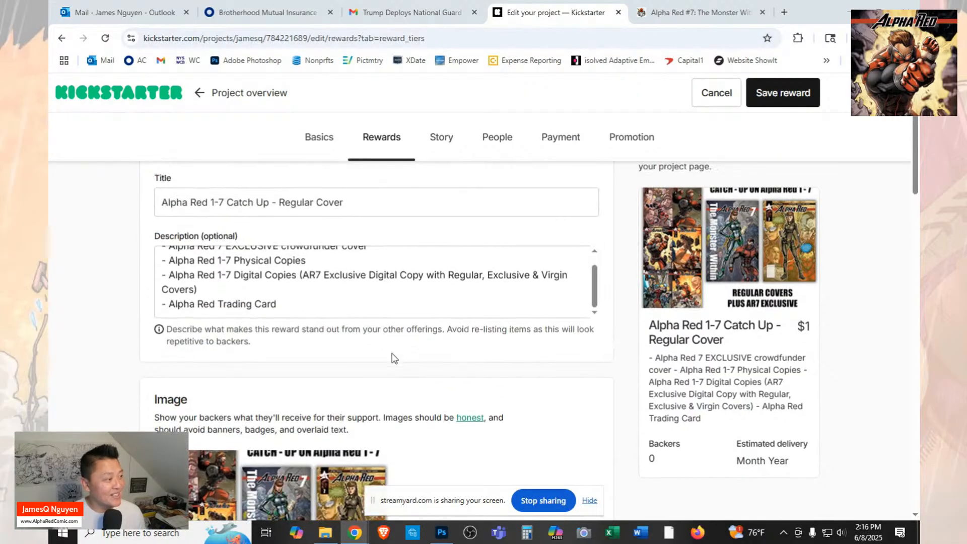
scroll(394, 358, down, 5)
scroll(395, 358, down, 2)
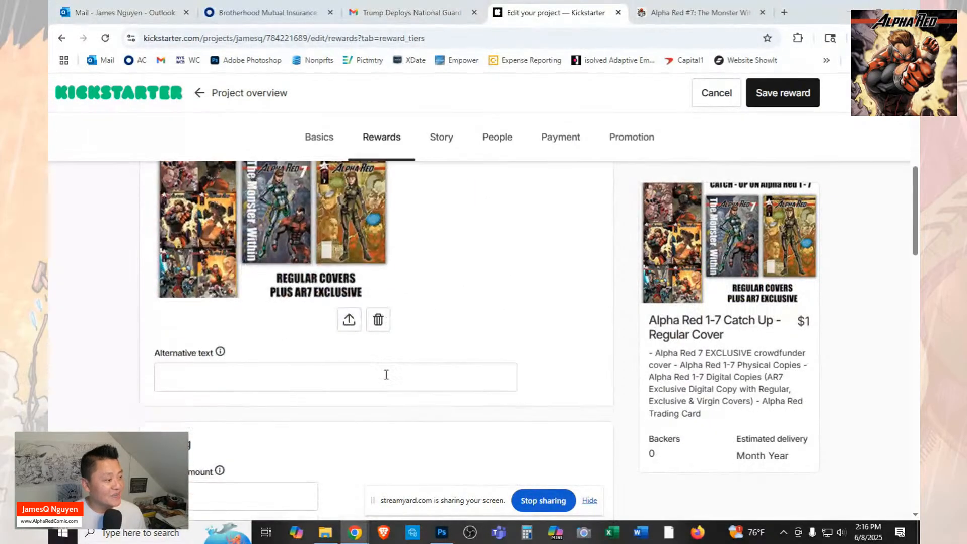
click(387, 368)
text(A)
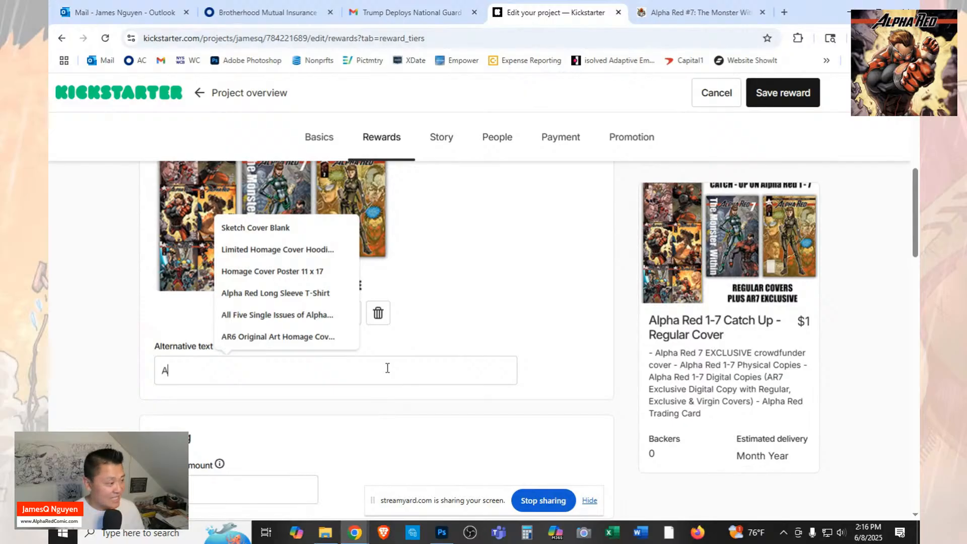
text(R7 )
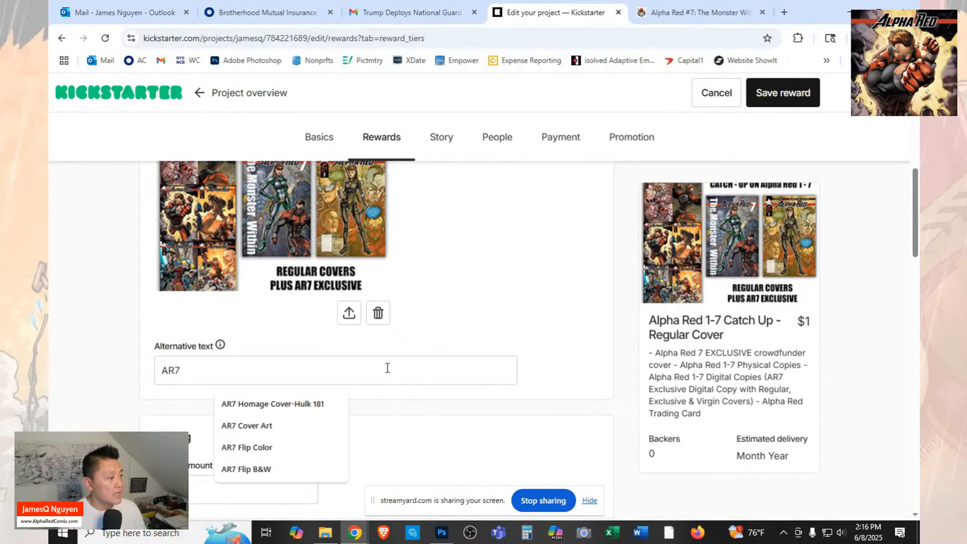
text(Catch)
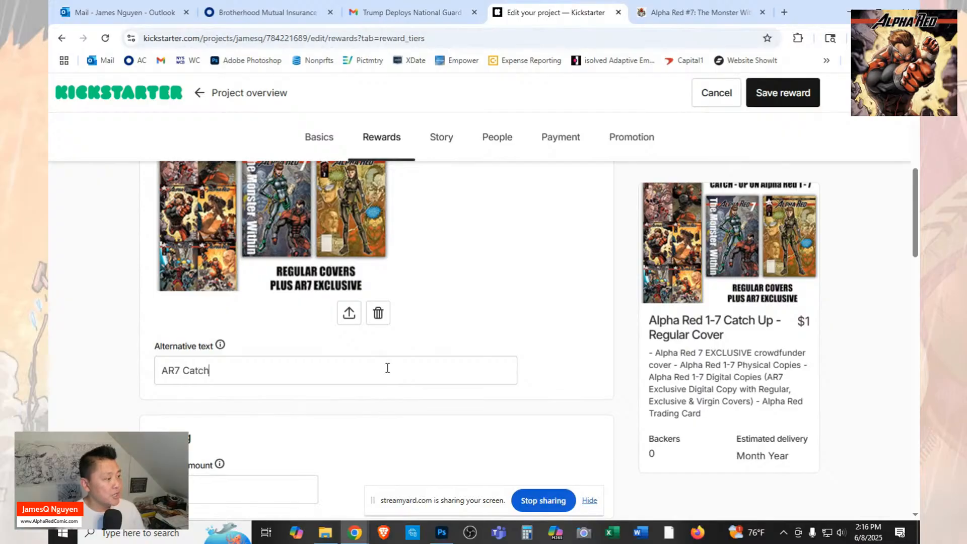
text( Up)
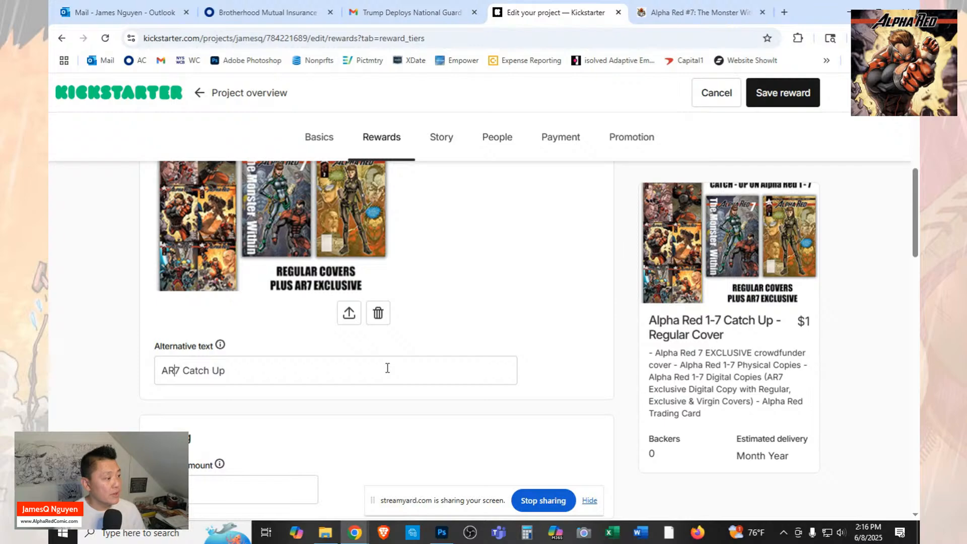
text( 1-)
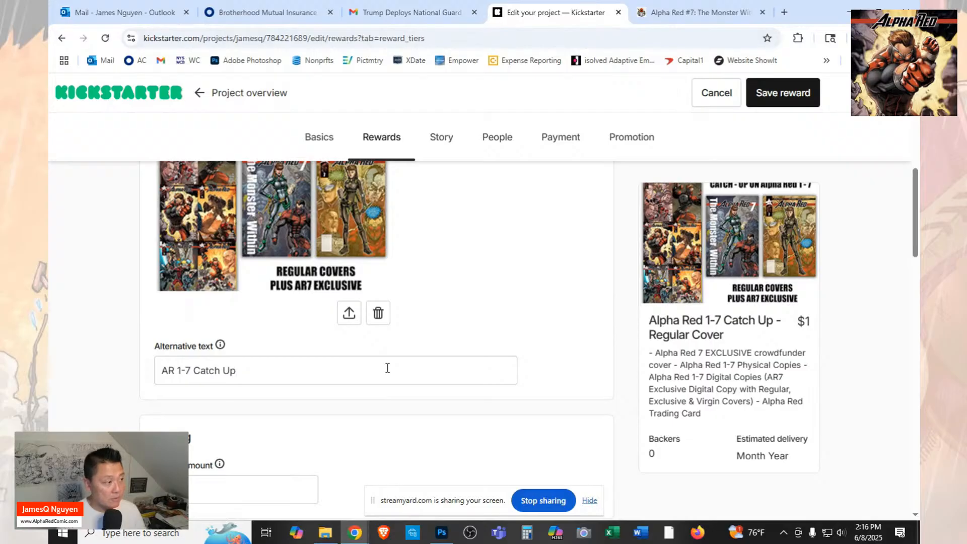
Extend the image's alternative text with "+ EXCLUSIVE Cvr" after "Catch Up".
text(+)
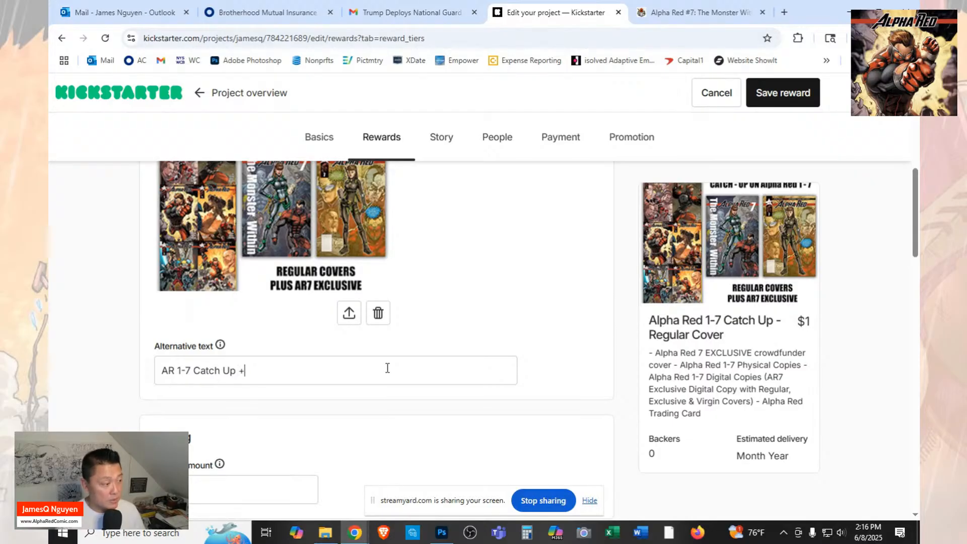
text( Ex)
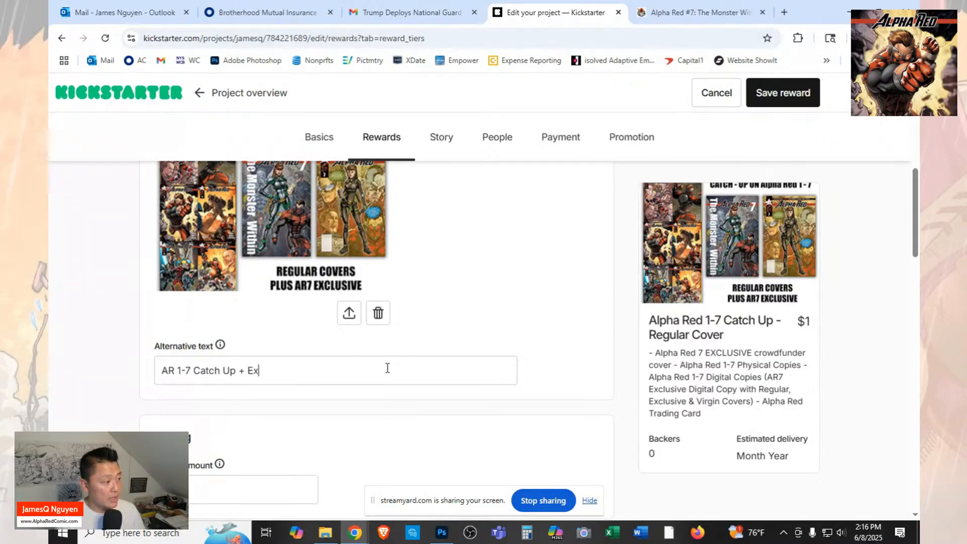
text(clusi)
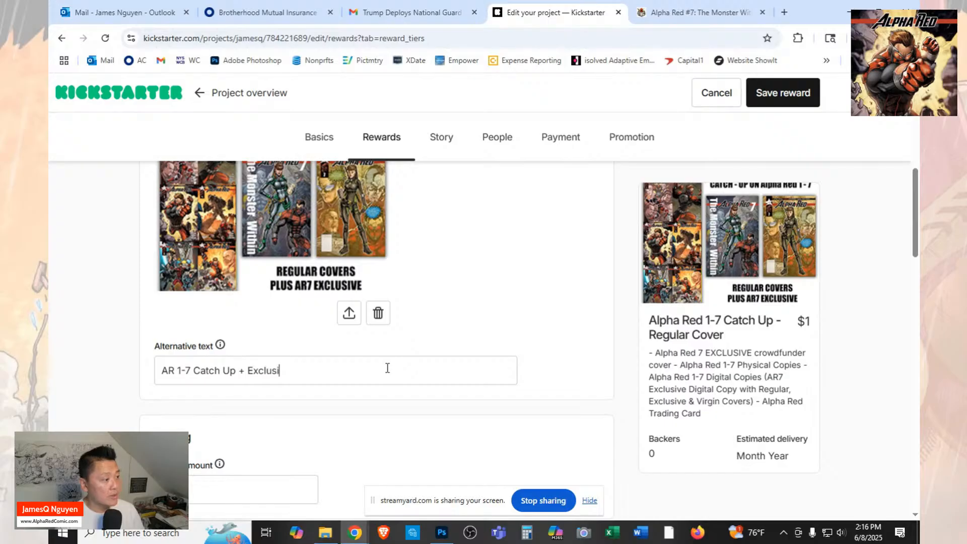
text(ve C)
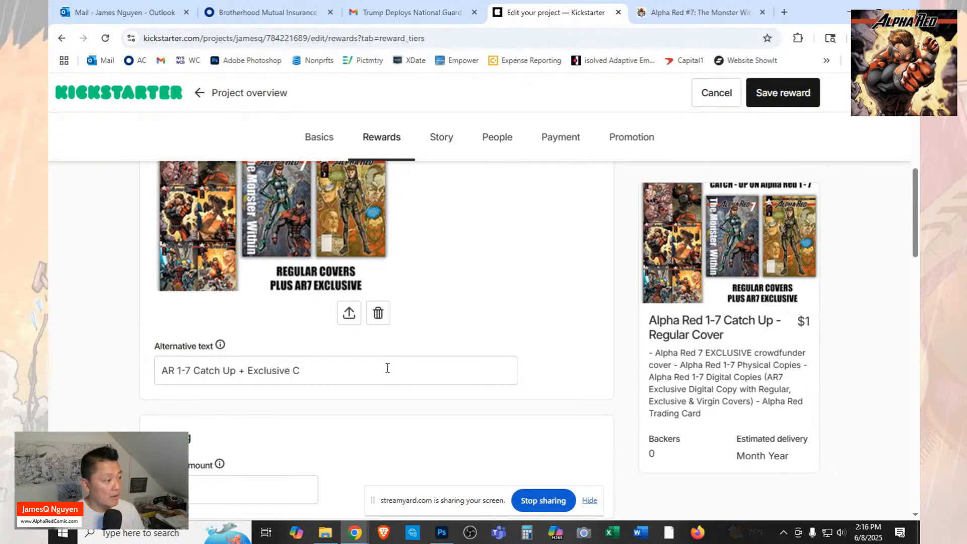
key(BackSpace)
key(BackSpace)
key(BackSpace)
key(BackSpace)
key(BackSpace)
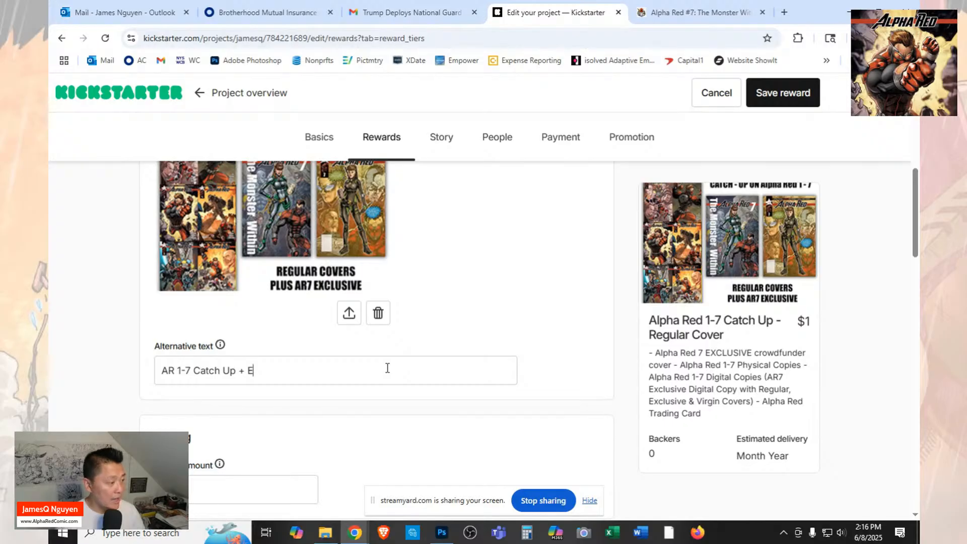
text(XCLUSIVE)
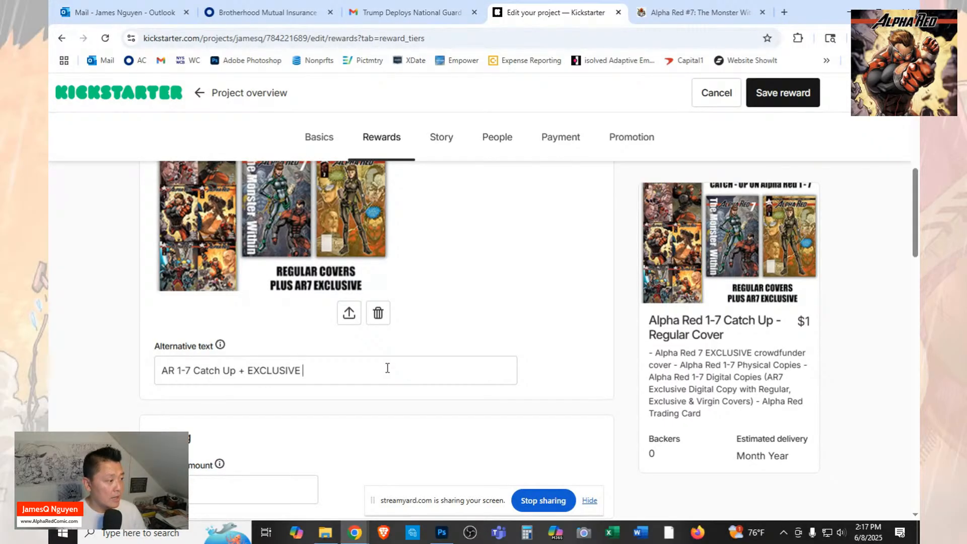
text( Cvr)
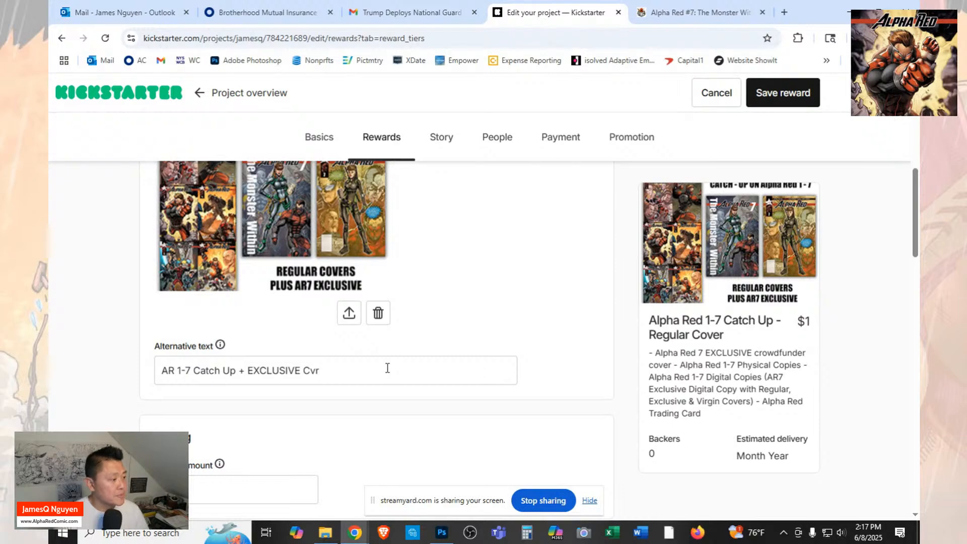
Check the Regular Covers catch-up price on the FundMyComic campaign page, and set the Kickstarter reward's pledge amount to $40.
click(670, 11)
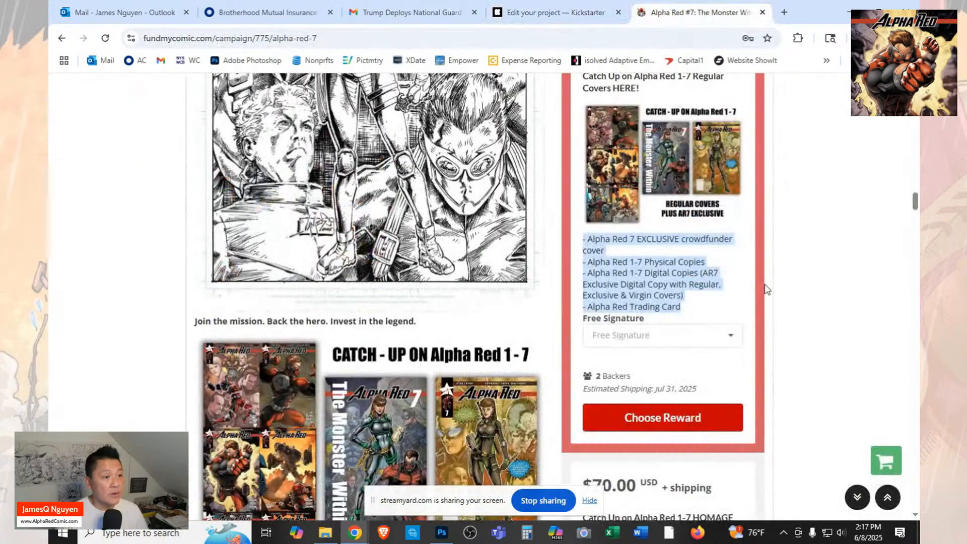
scroll(765, 289, up, 2)
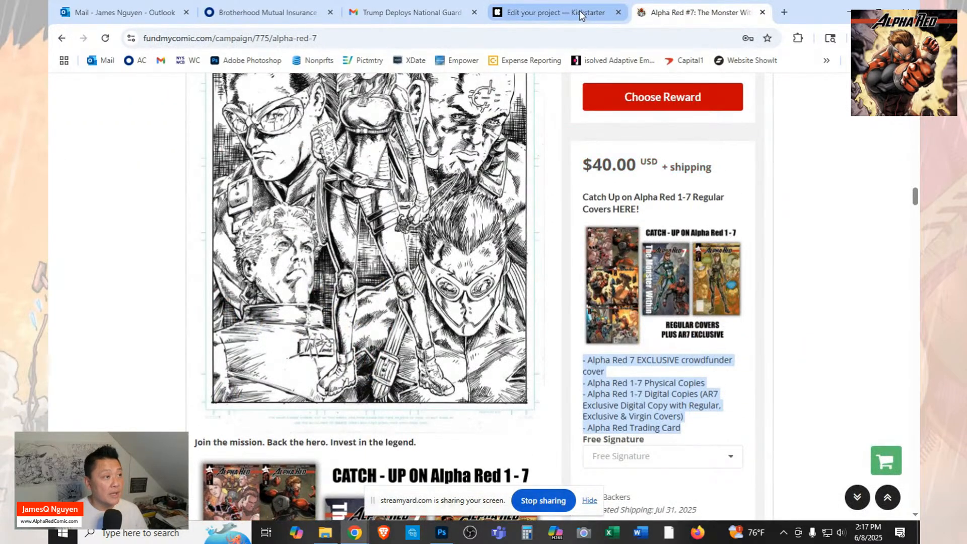
click(579, 11)
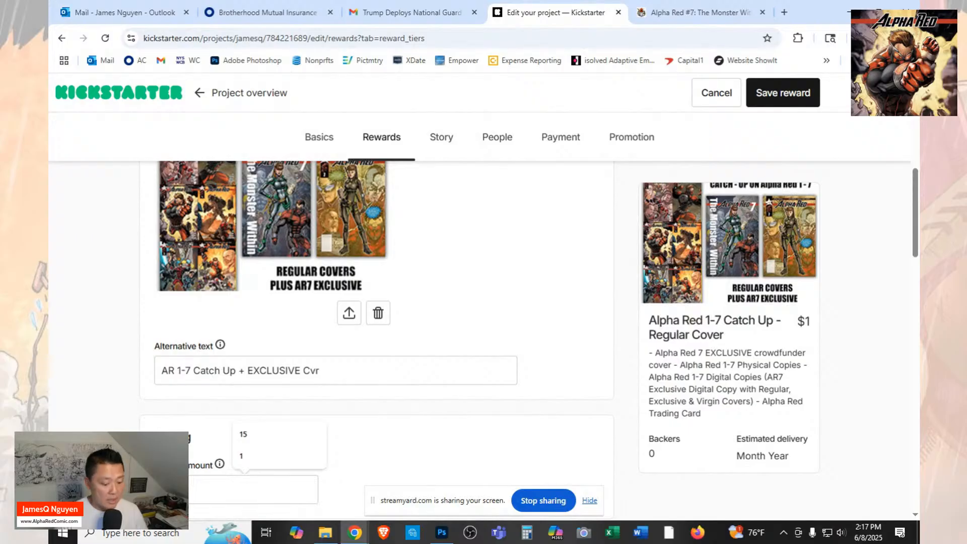
key(BackSpace)
text(4)
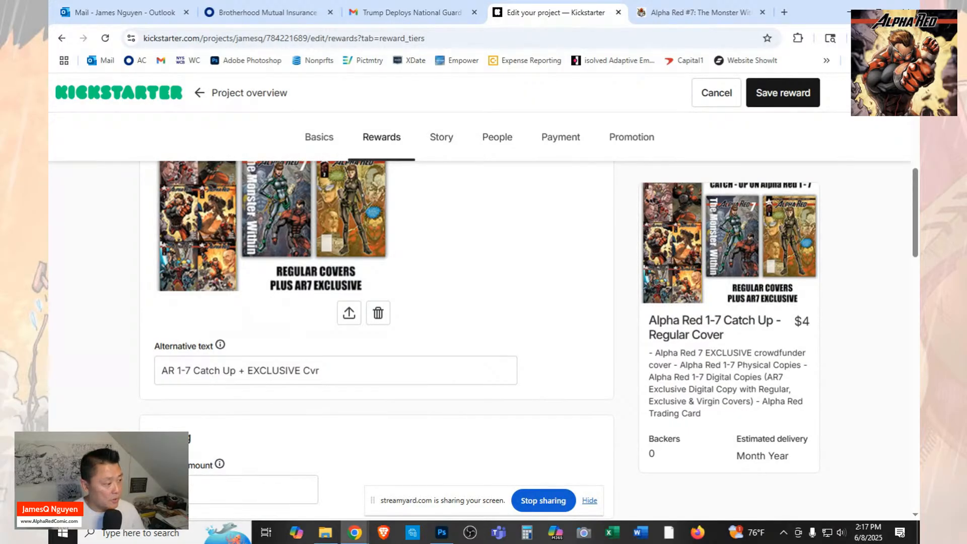
text(0)
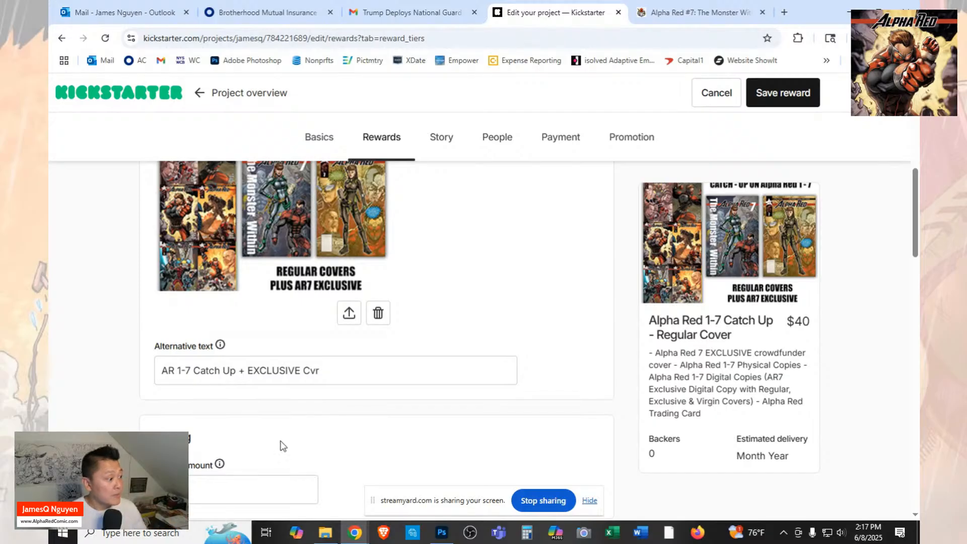
Add the existing item "Alpha Red 1-7 Regular Cvr - CATCH UP TIER" to the reward.
scroll(281, 447, down, 2)
scroll(308, 429, down, 2)
scroll(308, 429, down, 10)
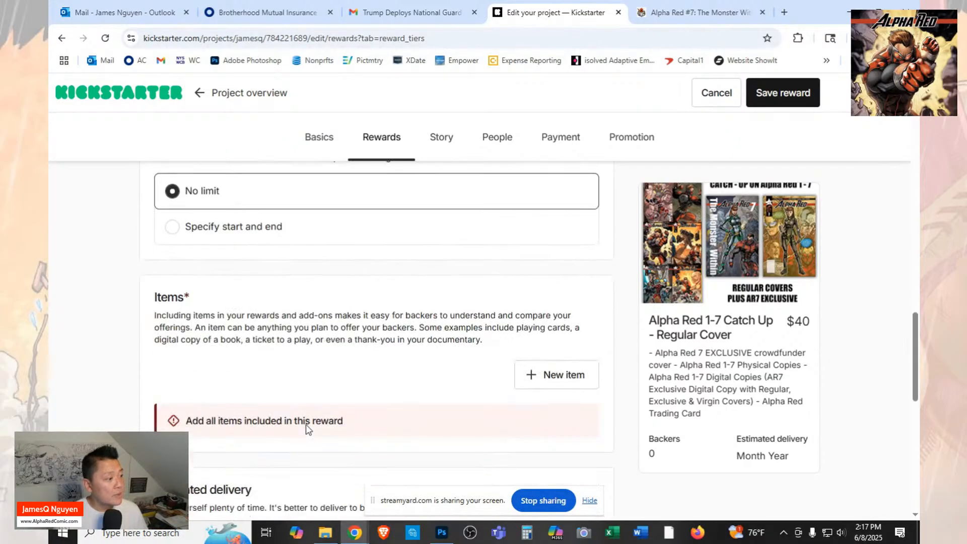
click(561, 374)
click(551, 407)
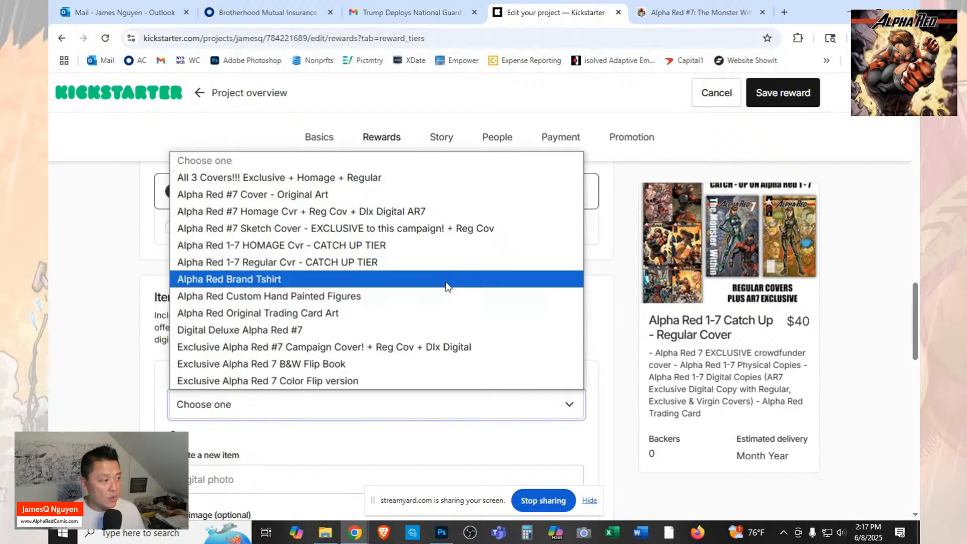
click(426, 261)
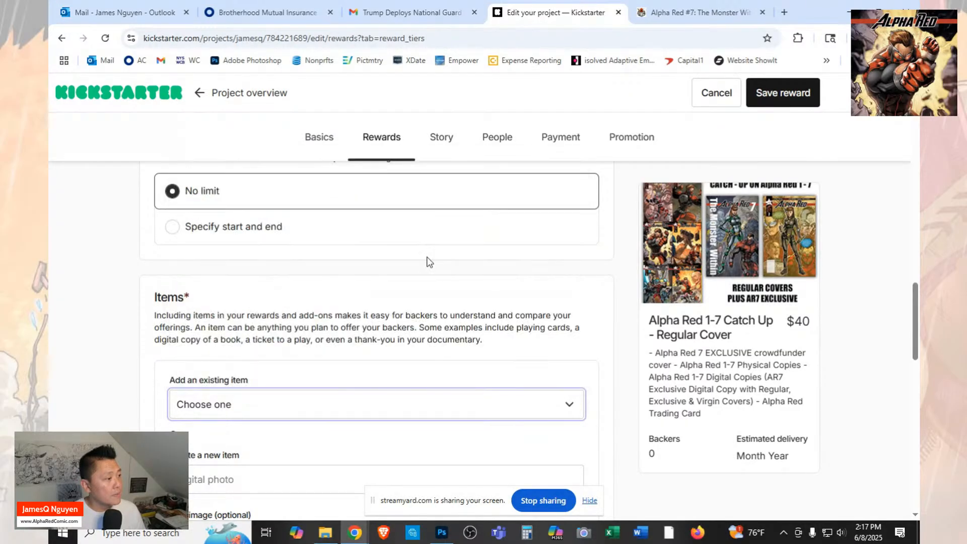
Set the reward's estimated delivery to July 2025.
scroll(464, 380, down, 2)
scroll(464, 383, down, 3)
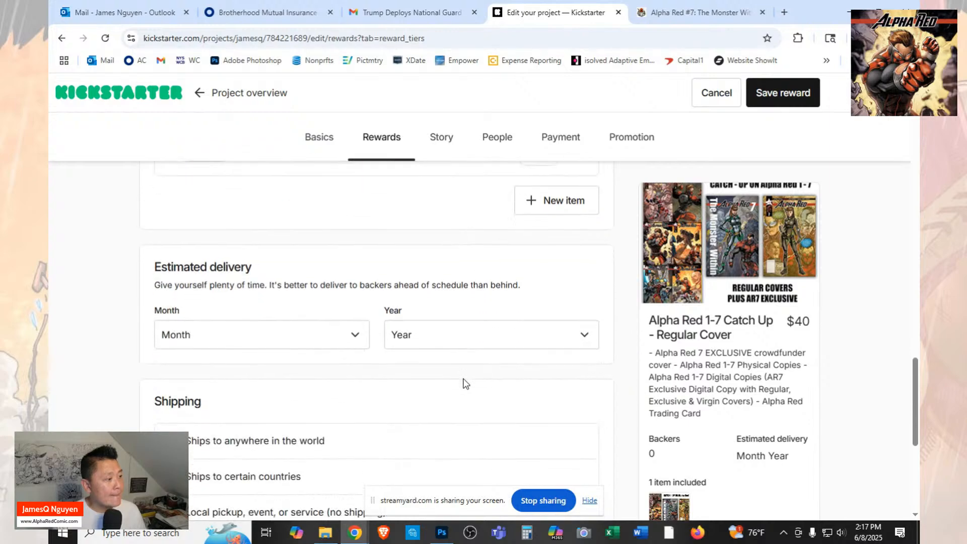
click(352, 334)
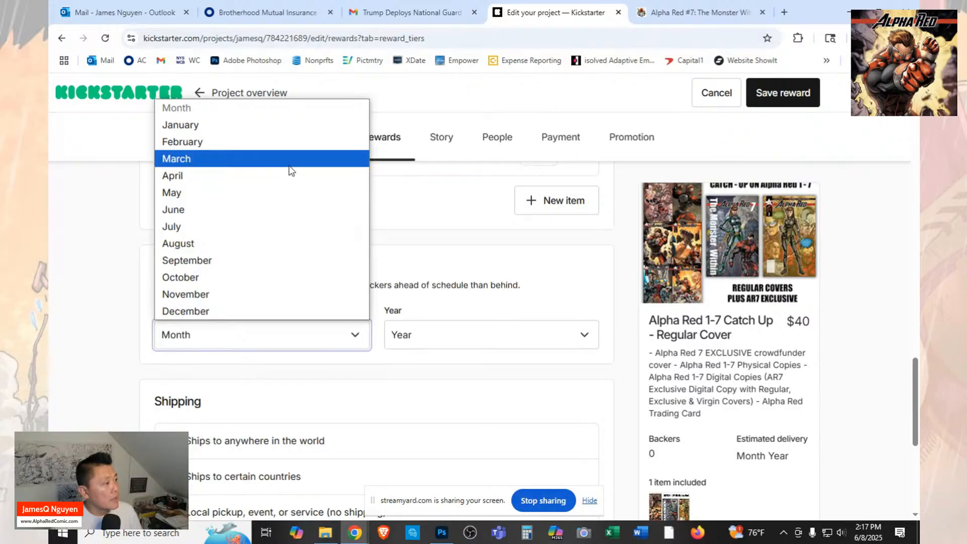
click(298, 226)
click(410, 333)
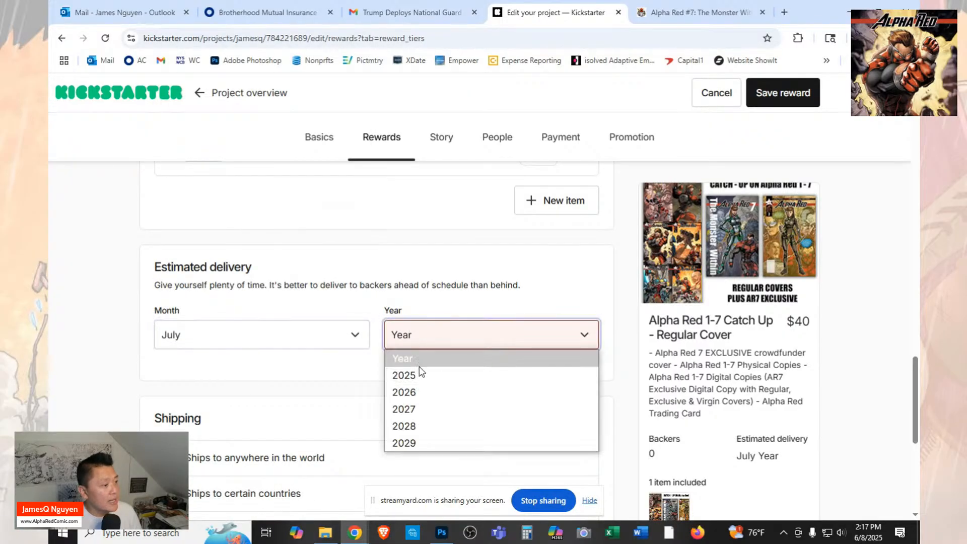
click(419, 371)
Limit the reward's shipping to certain countries and set the United States shipping cost to $10.
scroll(252, 453, down, 2)
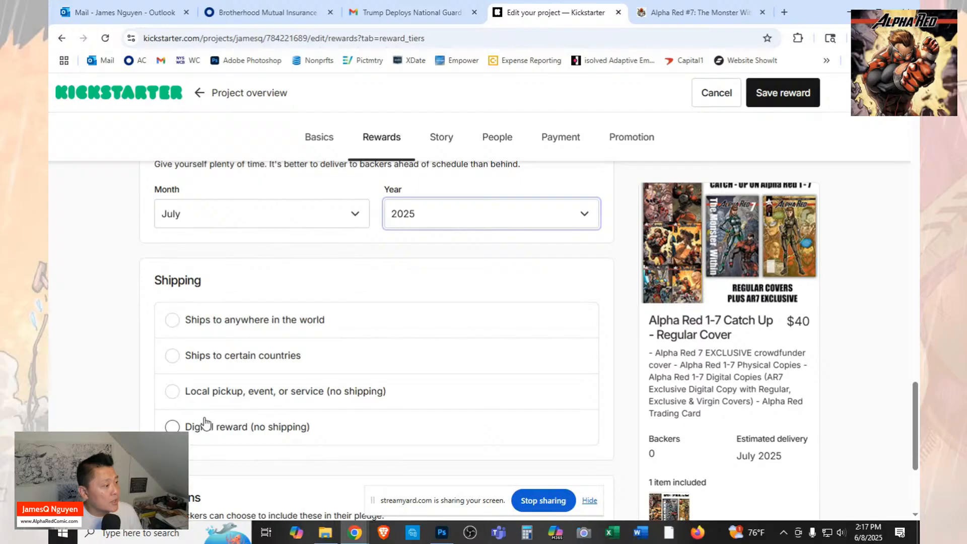
click(172, 357)
scroll(409, 429, down, 2)
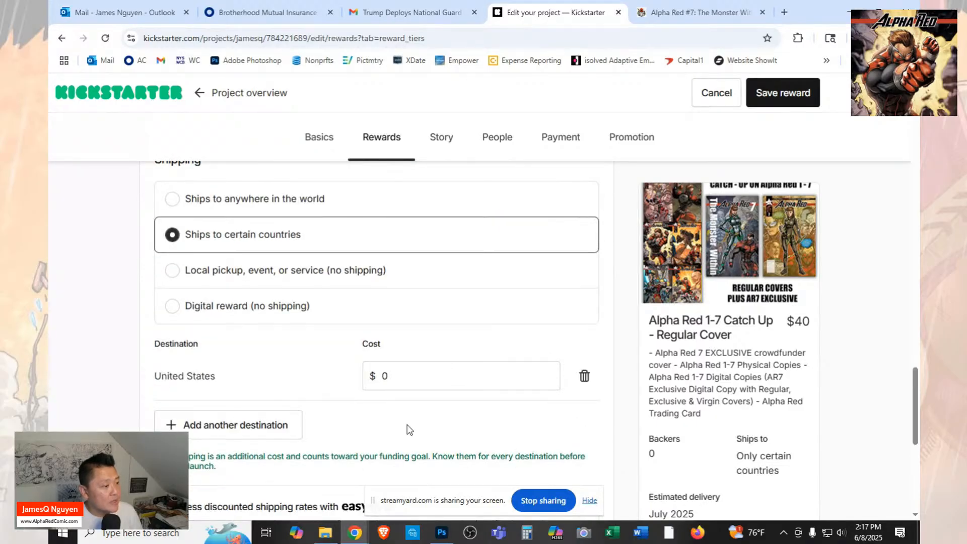
click(384, 376)
text(1)
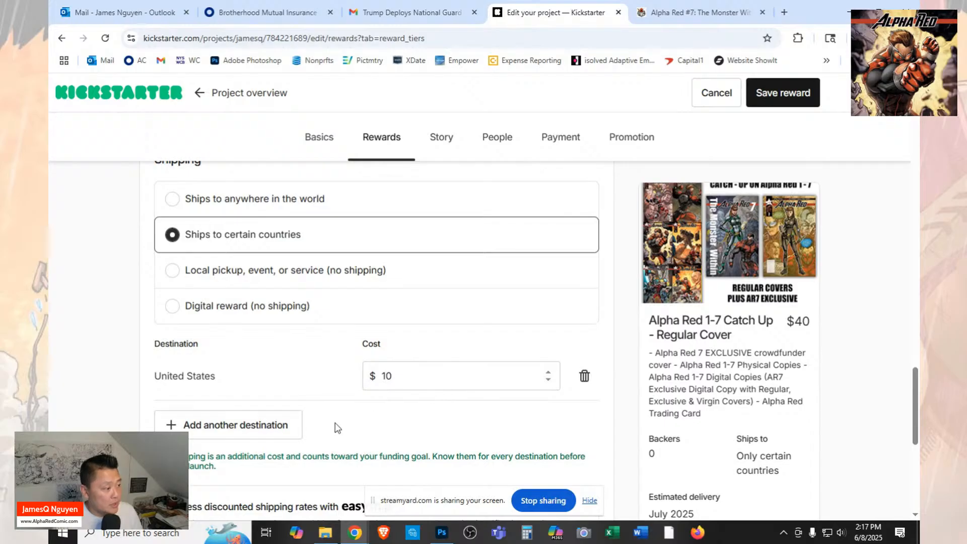
Add Canada as a second shipping destination with a cost of $25.
click(278, 433)
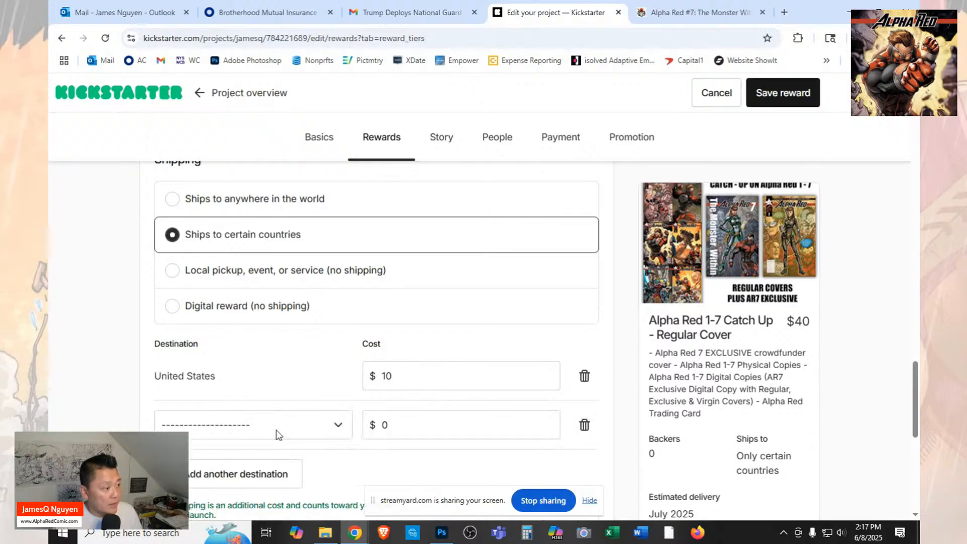
click(338, 427)
scroll(277, 350, down, 9)
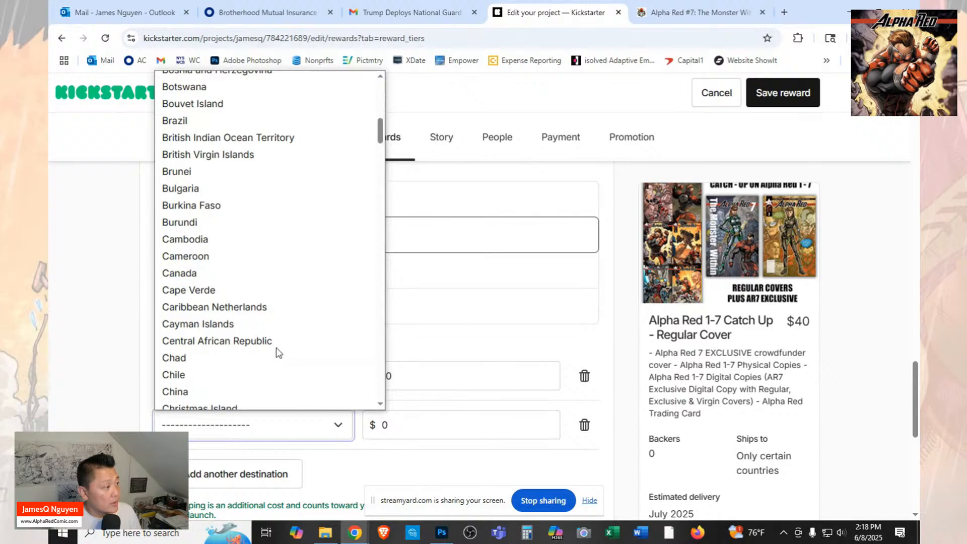
click(237, 273)
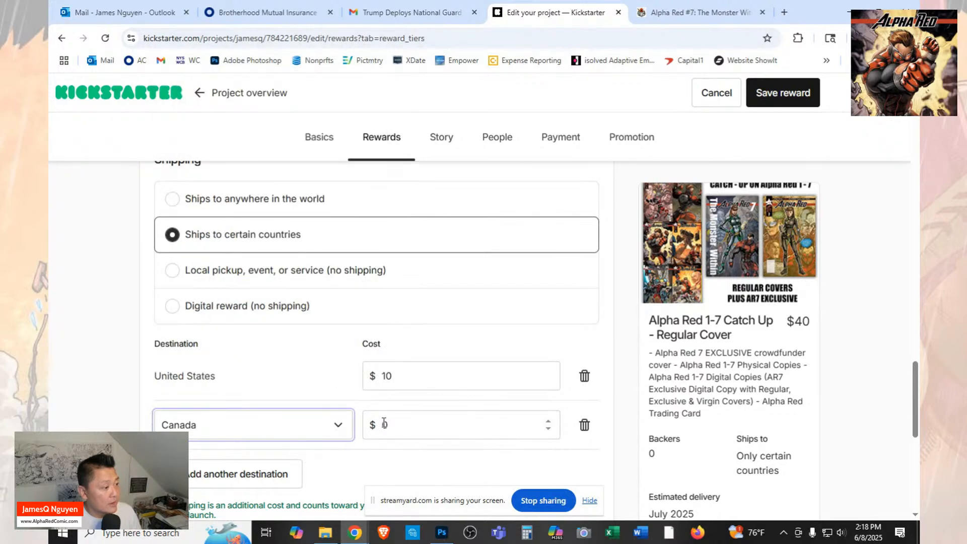
click(384, 423)
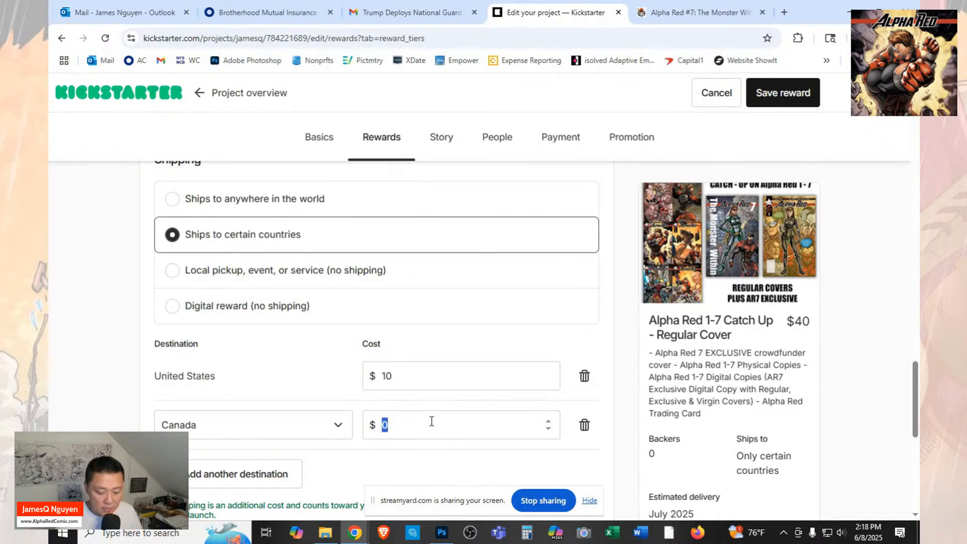
text(25)
key(Tab)
Review the shipping section and save the Alpha Red 1-7 Catch Up - Regular Cover reward.
scroll(456, 313, down, 4)
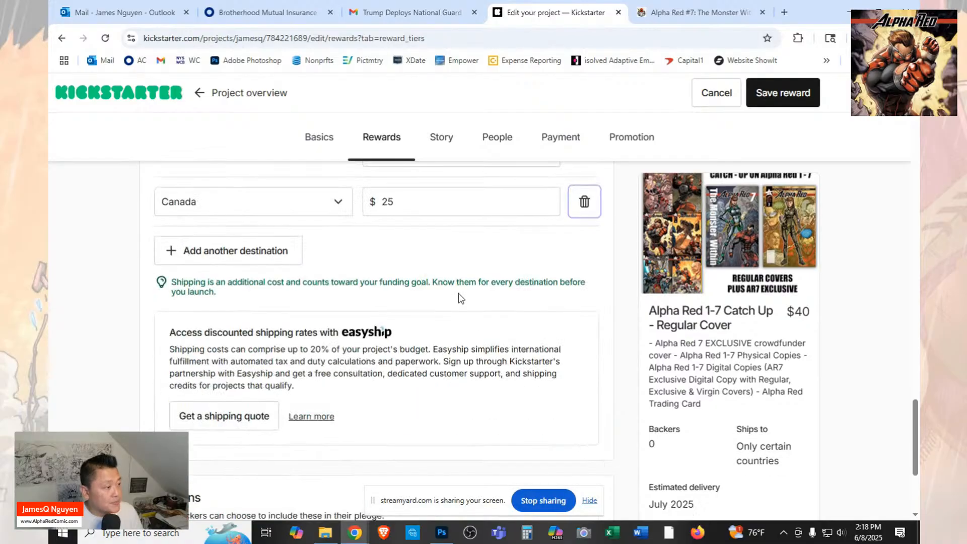
scroll(458, 293, down, 3)
scroll(459, 293, up, 7)
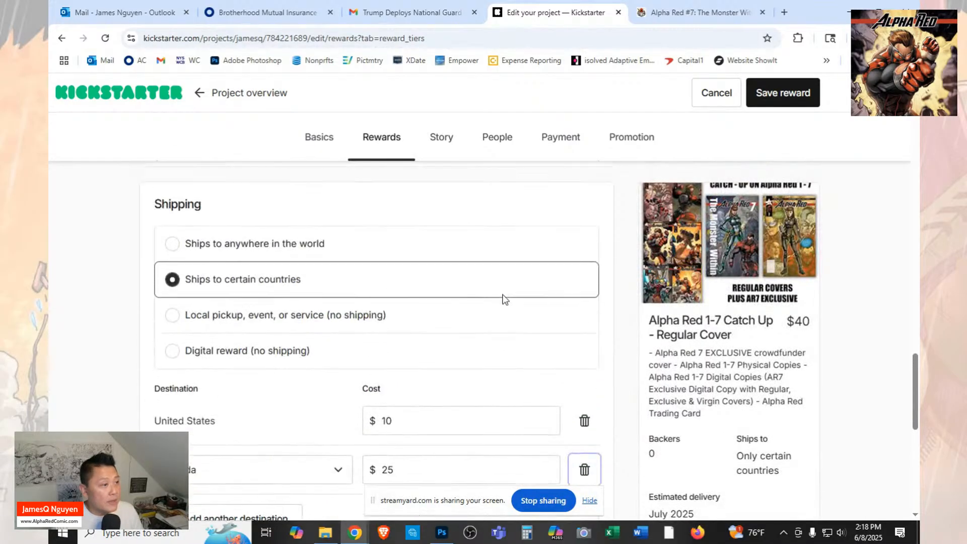
click(794, 96)
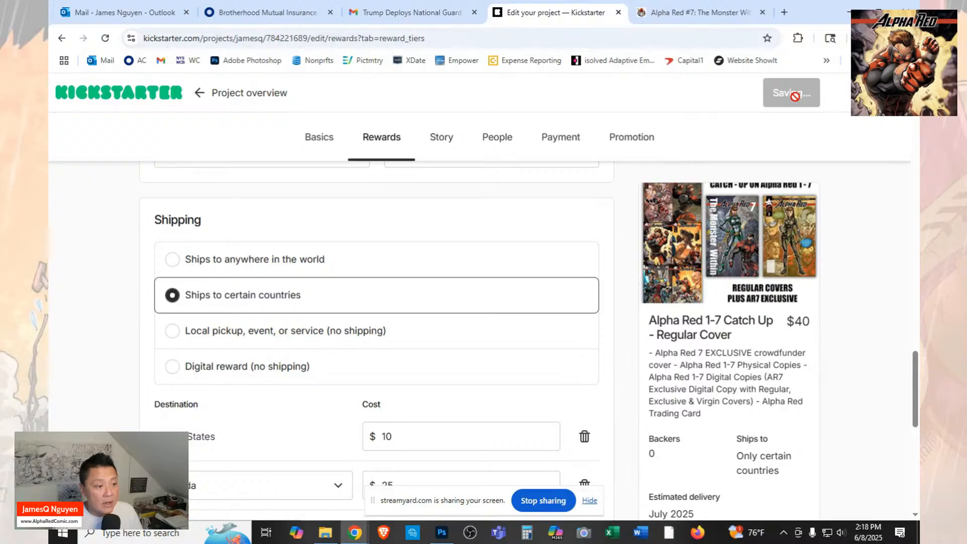
Reopen the $40 Catch Up reward and re-enter the line breaks before the Physical Copies and Digital Copies lines of its description.
scroll(717, 352, down, 8)
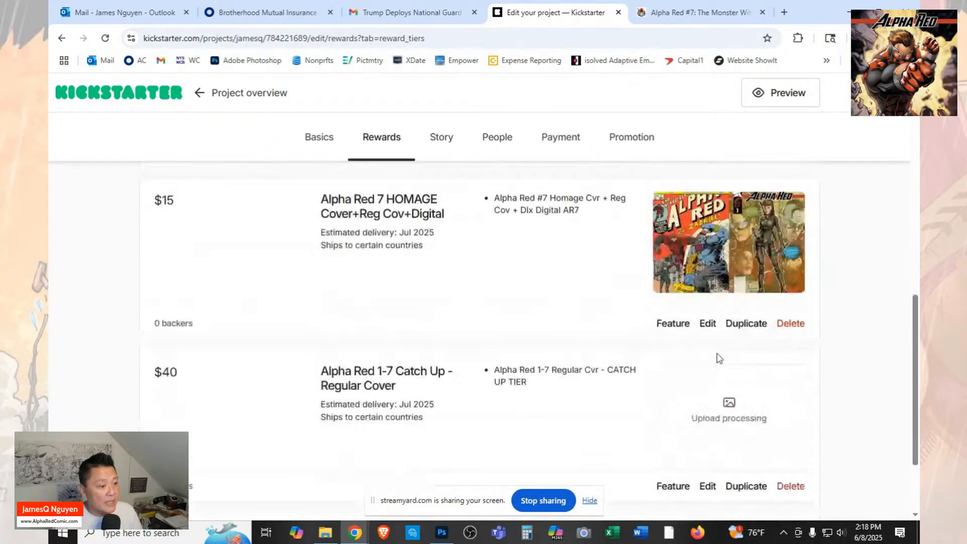
scroll(717, 354, down, 2)
scroll(717, 354, up, 2)
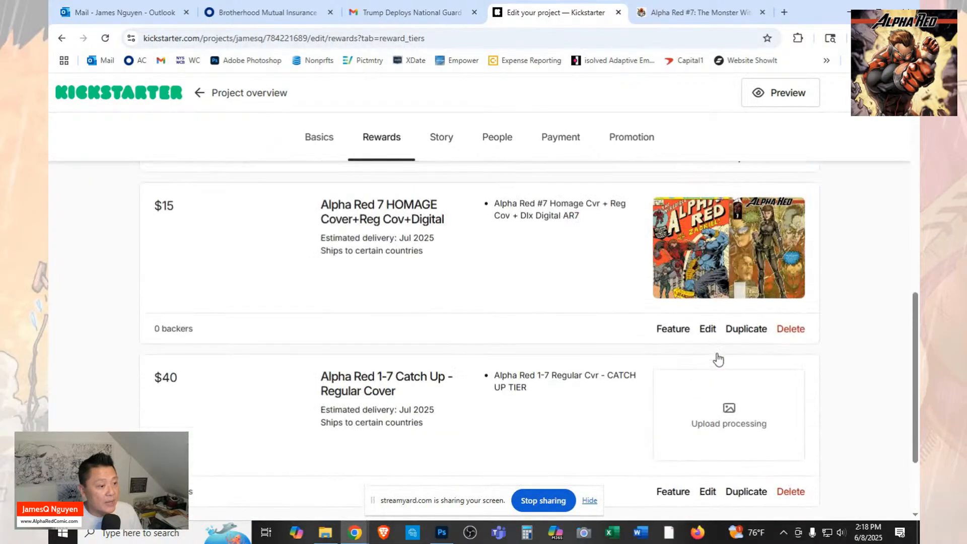
click(706, 492)
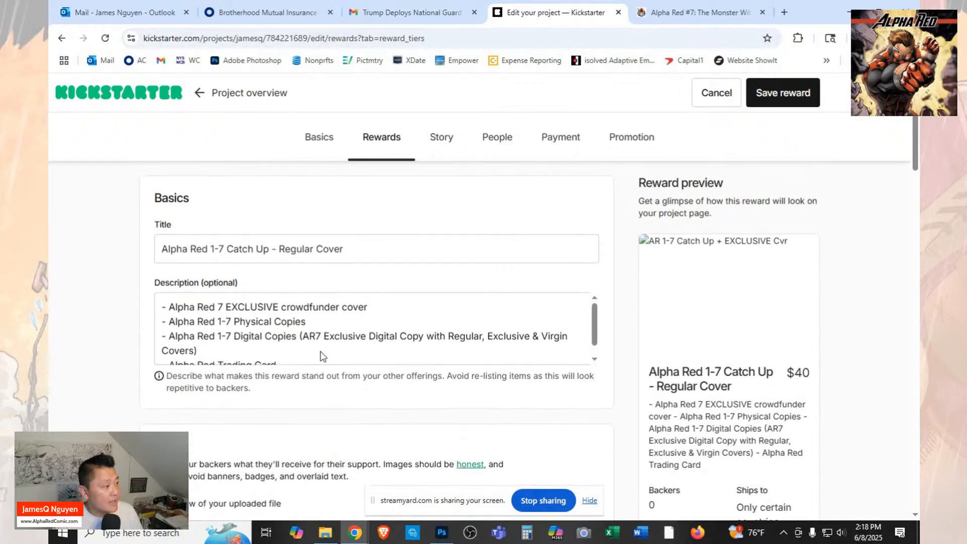
scroll(303, 341, down, 1)
scroll(303, 340, up, 1)
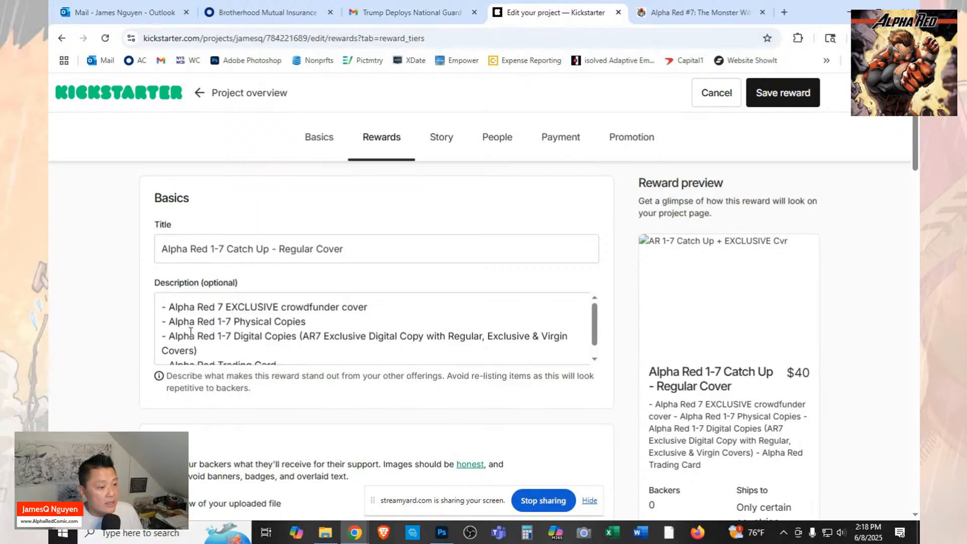
click(163, 323)
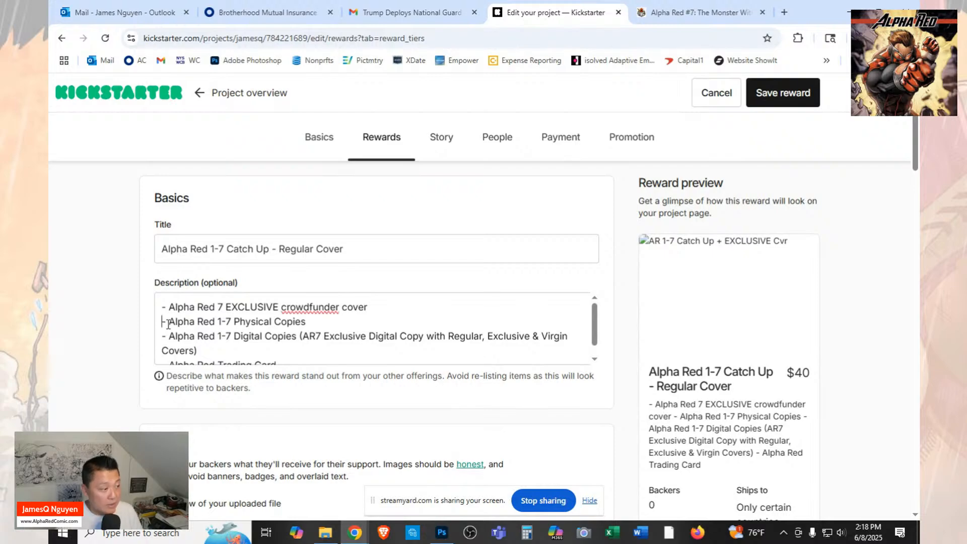
key(BackSpace)
key(Return)
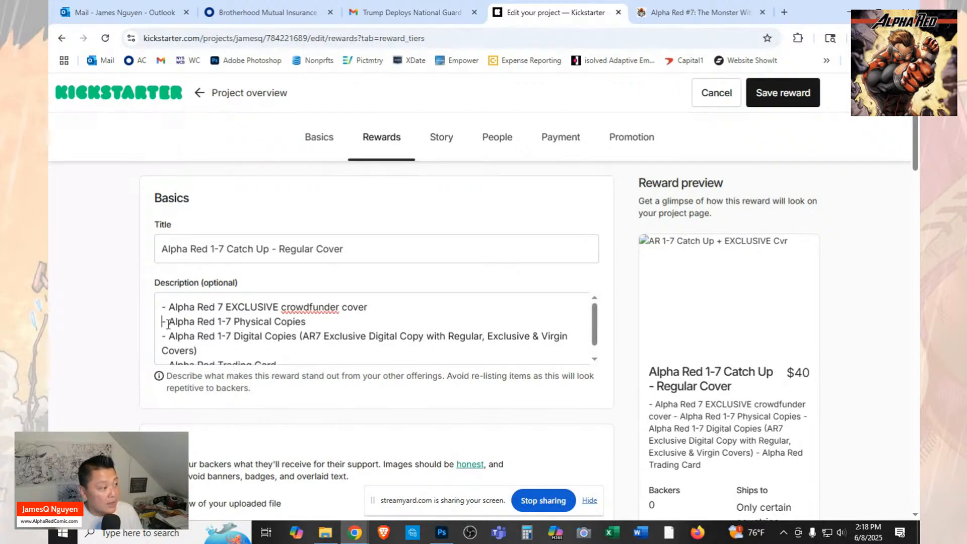
key(Down)
key(BackSpace)
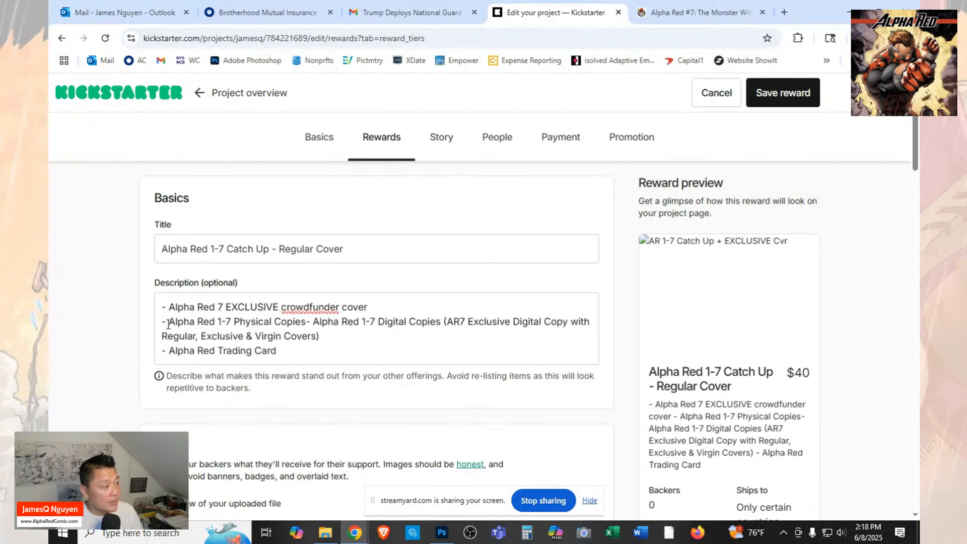
key(Return)
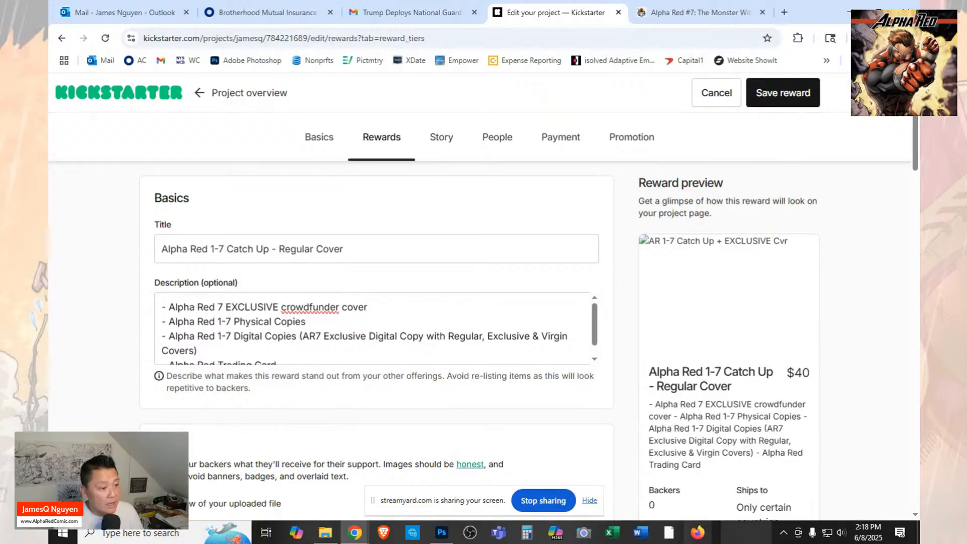
Check the reward's preview and image section, and save the edited $40 reward.
scroll(754, 386, down, 2)
scroll(754, 386, down, 2)
scroll(626, 361, up, 5)
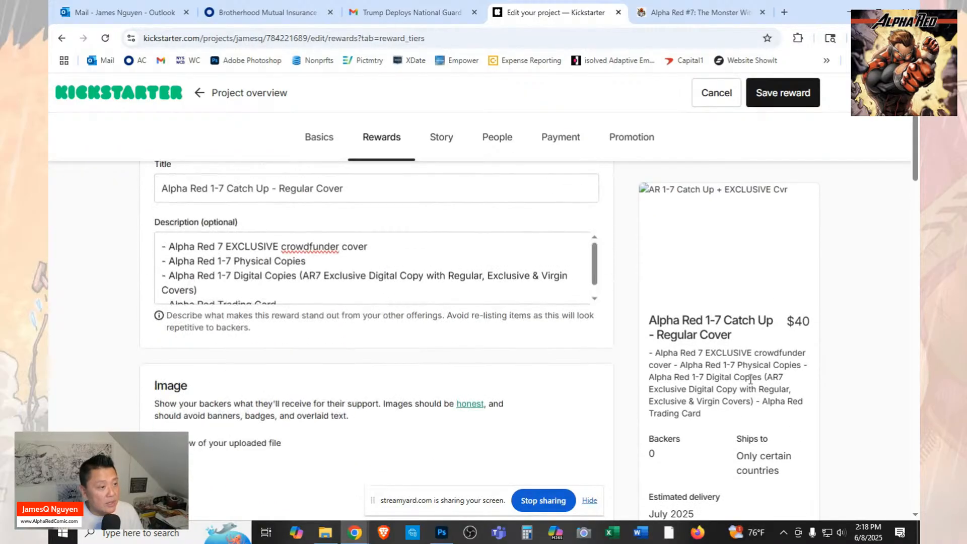
scroll(554, 348, down, 3)
scroll(511, 333, down, 2)
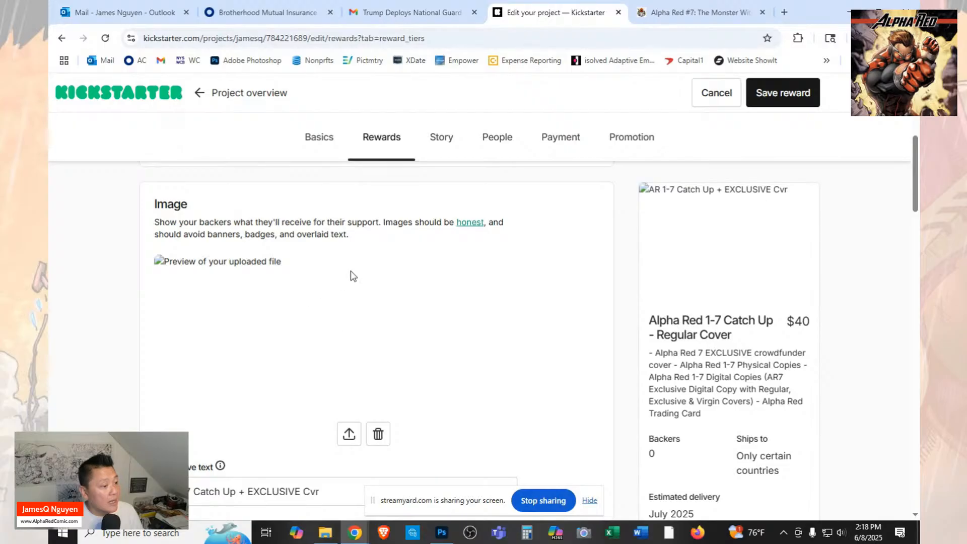
scroll(355, 273, down, 1)
click(785, 95)
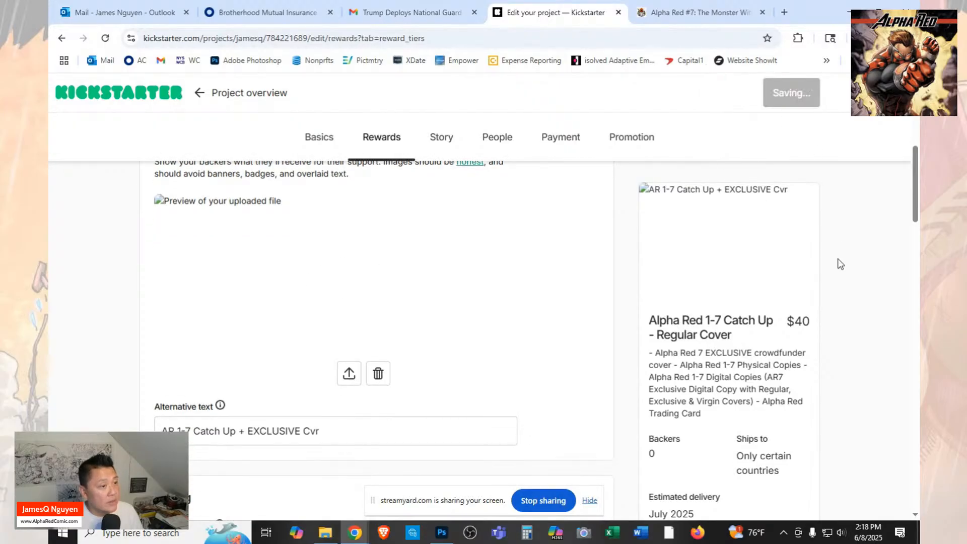
Check the saved $40 tier in the reward list and start a new reward.
scroll(841, 265, down, 11)
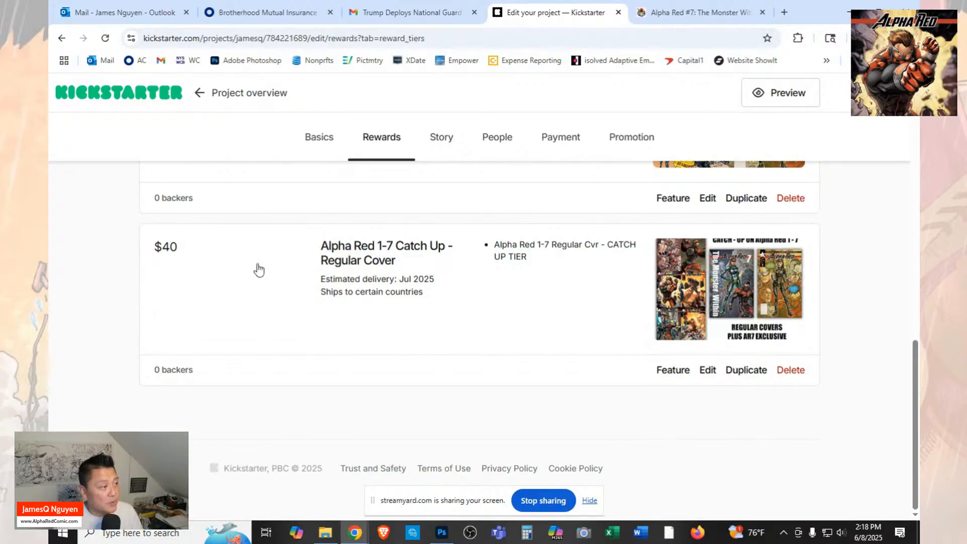
scroll(868, 276, up, 3)
scroll(867, 275, up, 10)
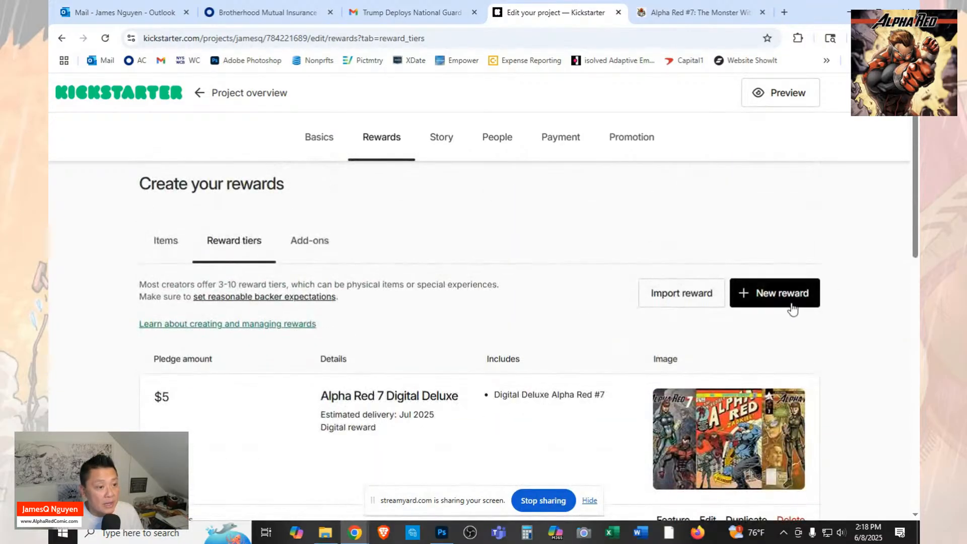
click(785, 295)
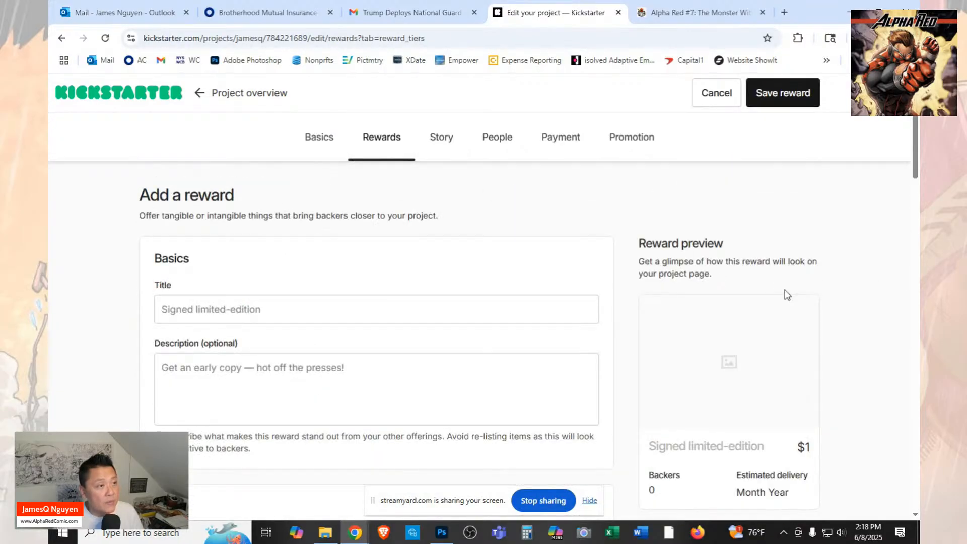
Find the $25 Exclusive Alpha Red #7 FLIP COMIC reward on the FundMyComic campaign page and copy its full title.
click(649, 12)
scroll(677, 275, up, 4)
scroll(675, 277, up, 8)
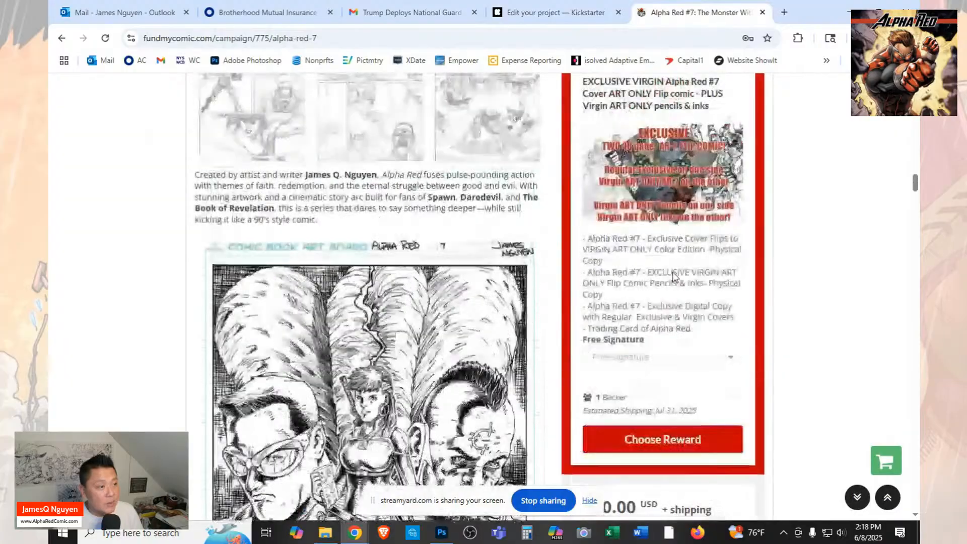
scroll(675, 277, up, 5)
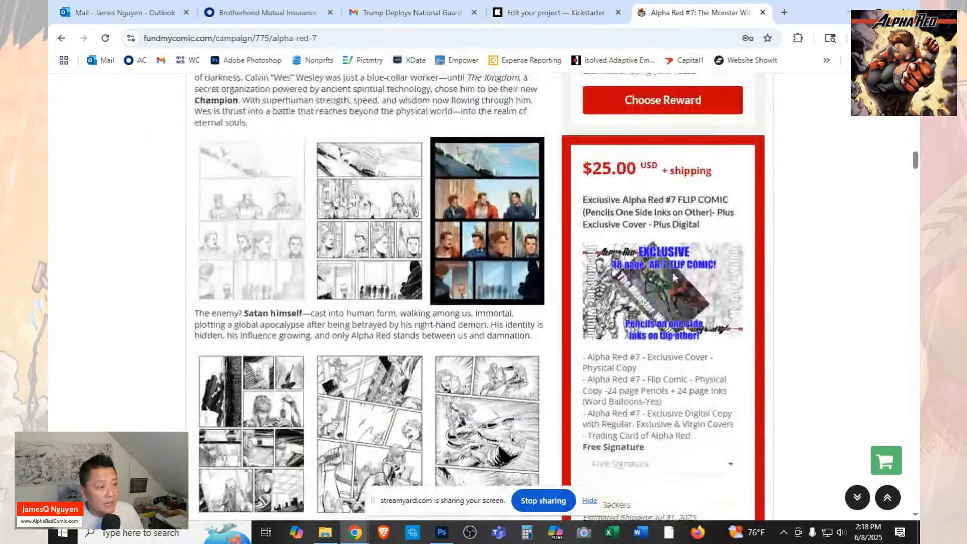
scroll(675, 276, up, 8)
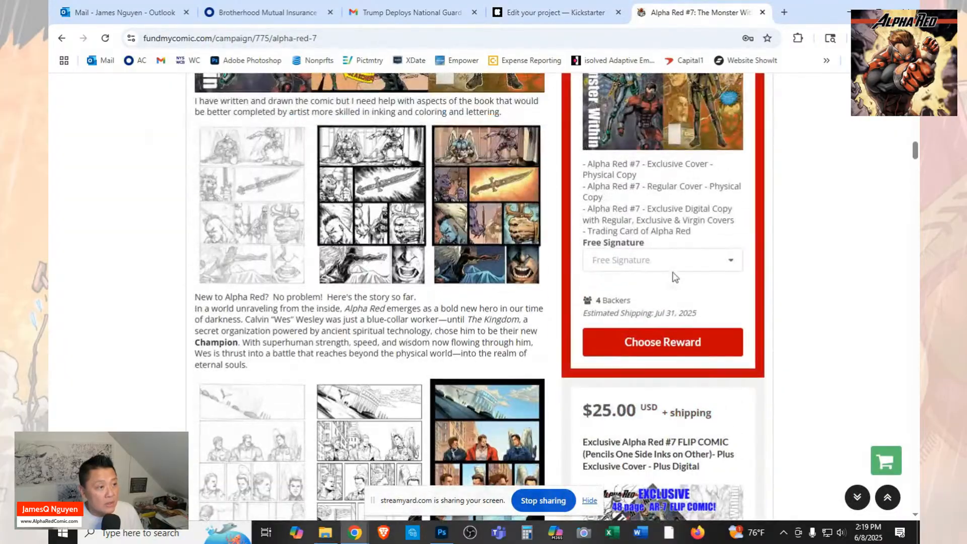
scroll(673, 276, down, 8)
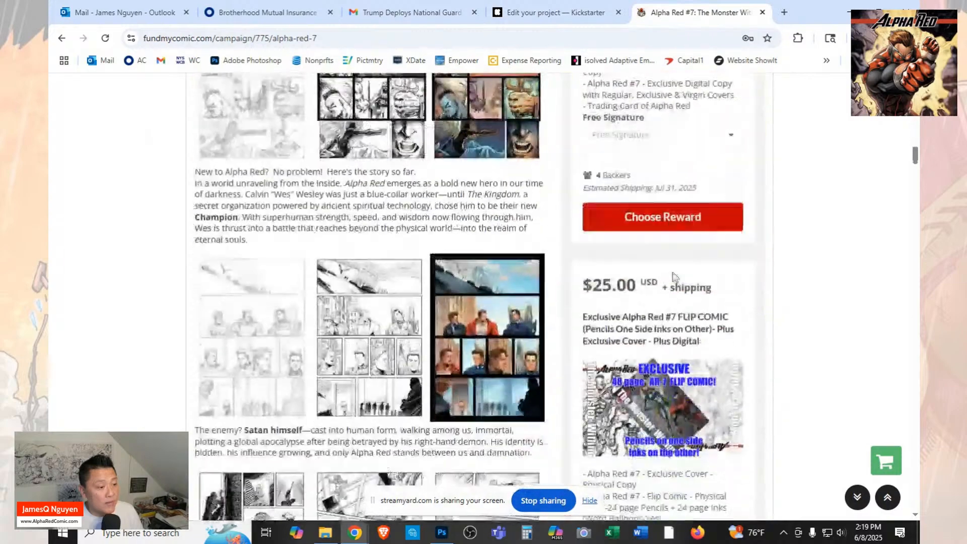
scroll(718, 293, down, 1)
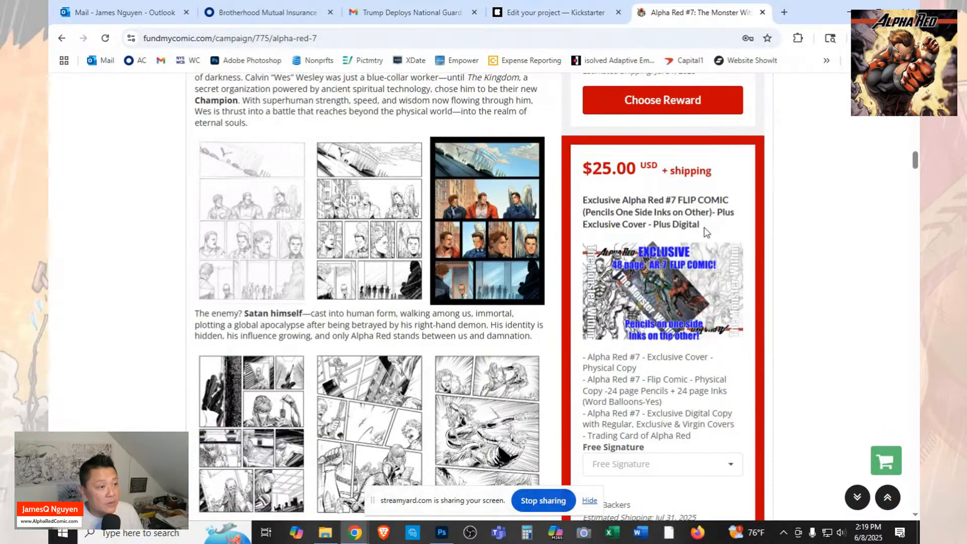
drag(704, 229, 587, 205)
right_click(607, 214)
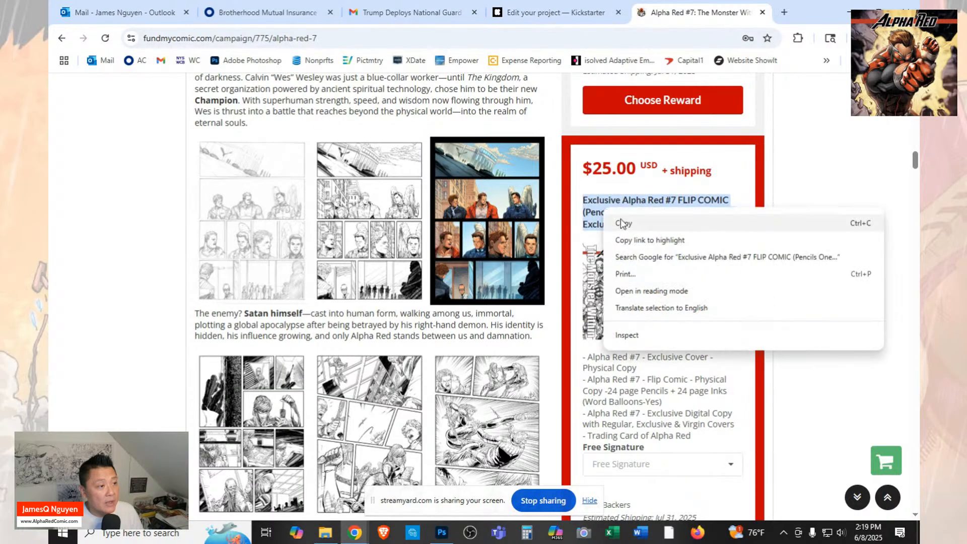
click(624, 222)
Return to the Kickstarter project and paste the copied flip comic title as the new reward's title.
click(559, 14)
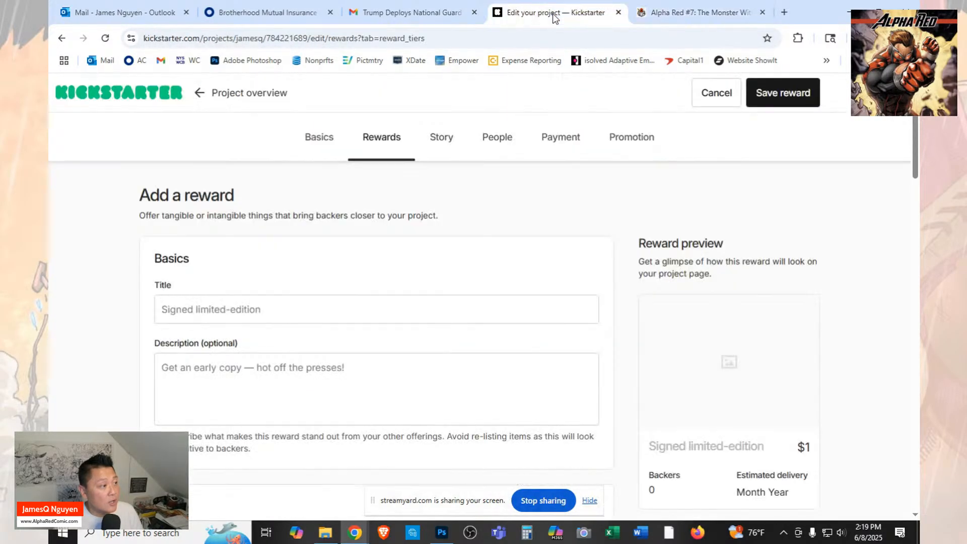
click(323, 312)
key(ctrl+v)
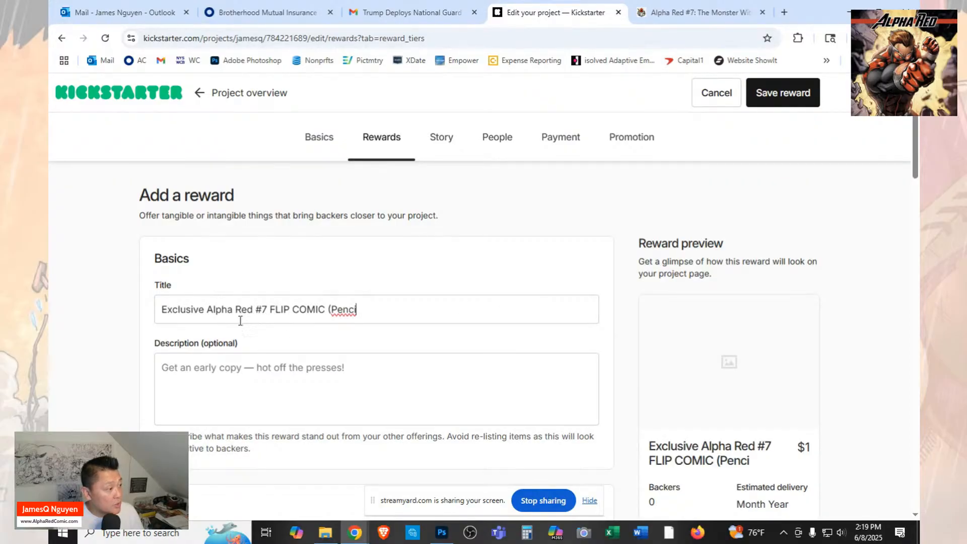
Replace the first word of the new reward's title with "EXCLUSIVE" in capitals.
drag(203, 313, 138, 309)
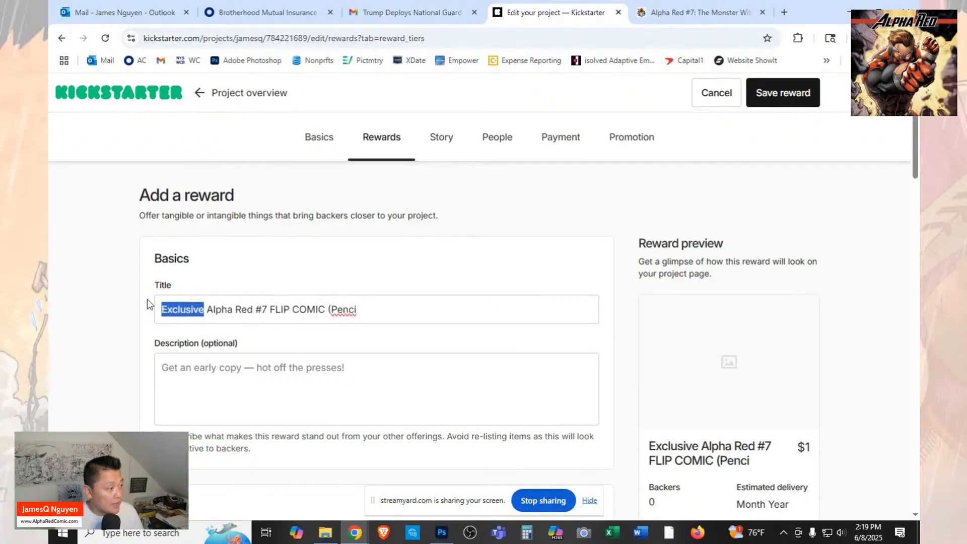
text(ex)
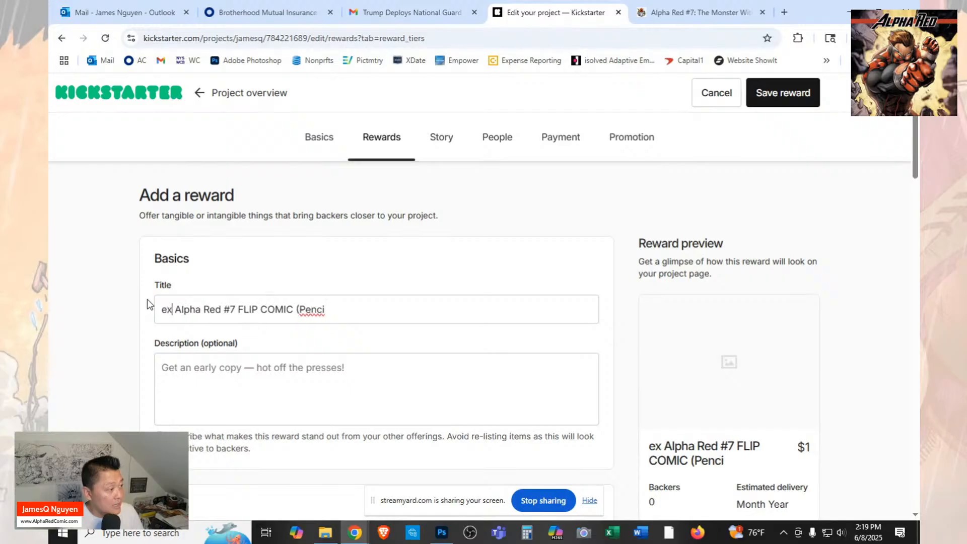
key(BackSpace)
key(BackSpace)
text(EXCLUSIV)
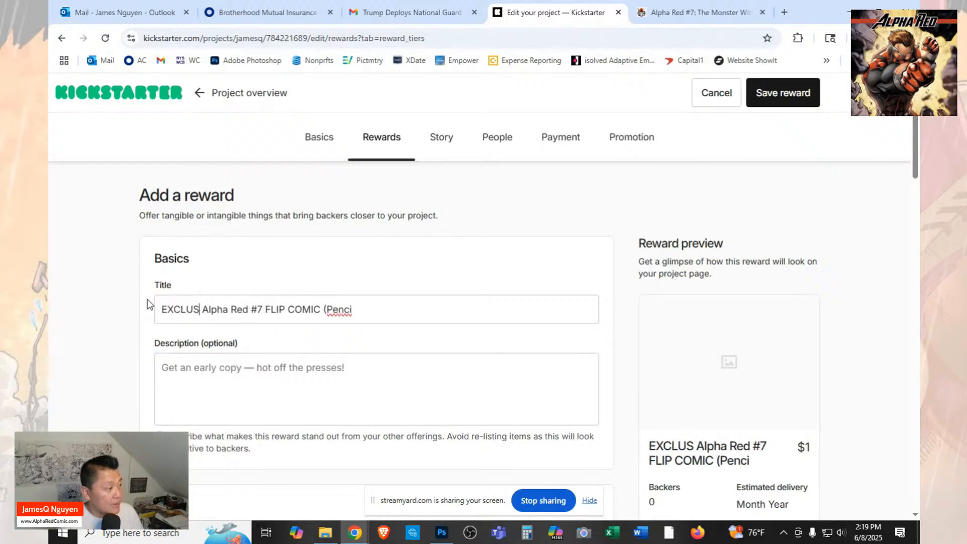
text(E)
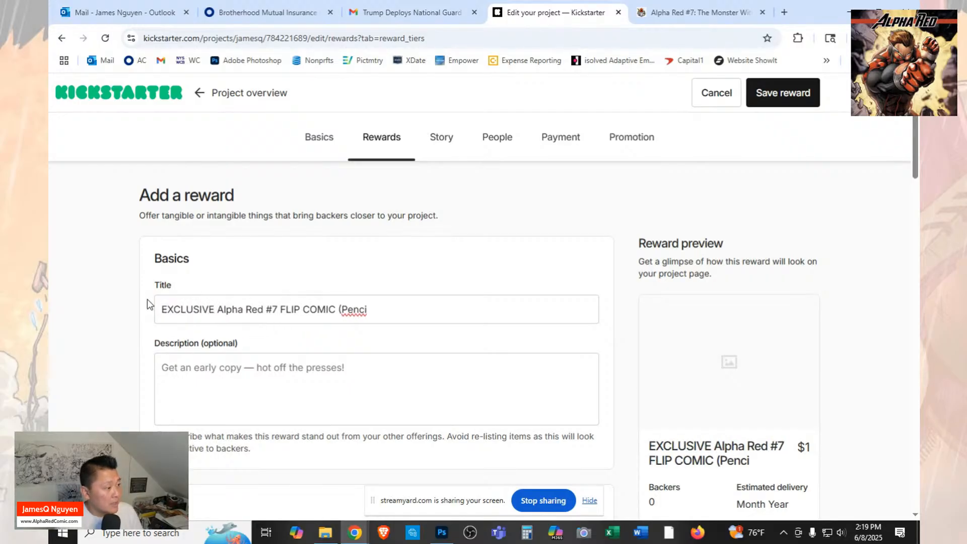
Remove the "#" before the 7 in the new reward's title.
key(Right)
key(Right)
key(Right)
key(Right)
key(Right)
key(Right)
key(Right)
key(Right)
key(Right)
key(Right)
key(Right)
key(Delete)
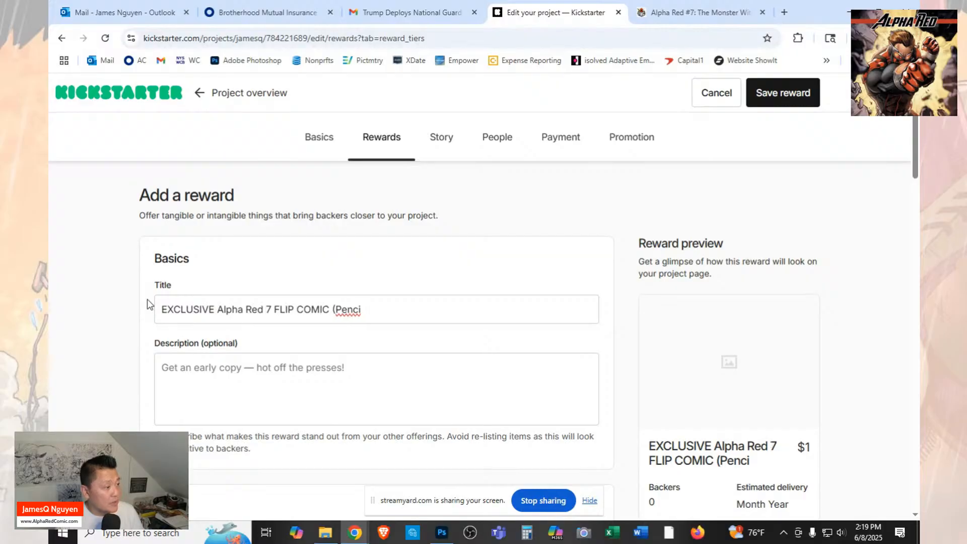
key(Right)
key(Right)
key(Right)
key(Right)
key(Right)
Recheck the flip comic's full title on the FundMyComic page, and delete the word "COMIC" from the Kickstarter reward title.
click(663, 13)
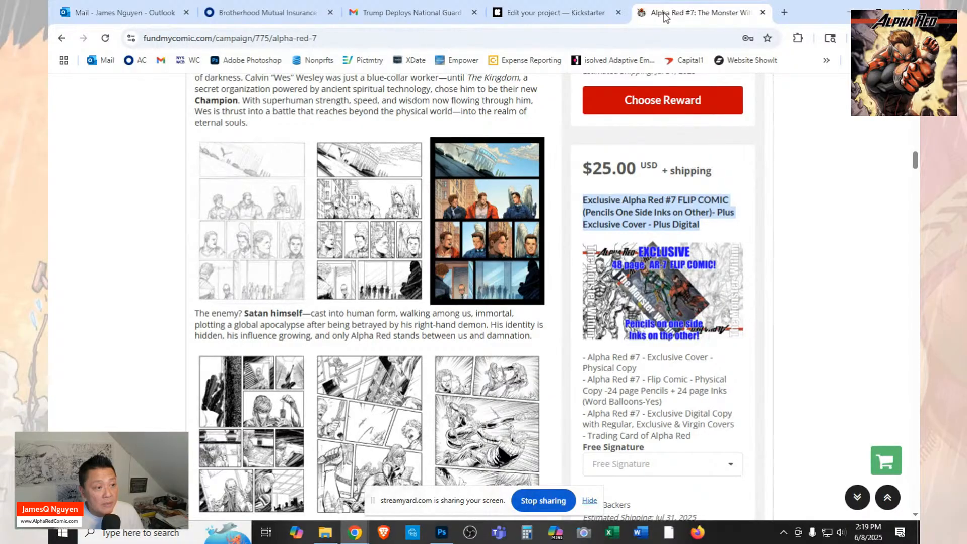
click(558, 10)
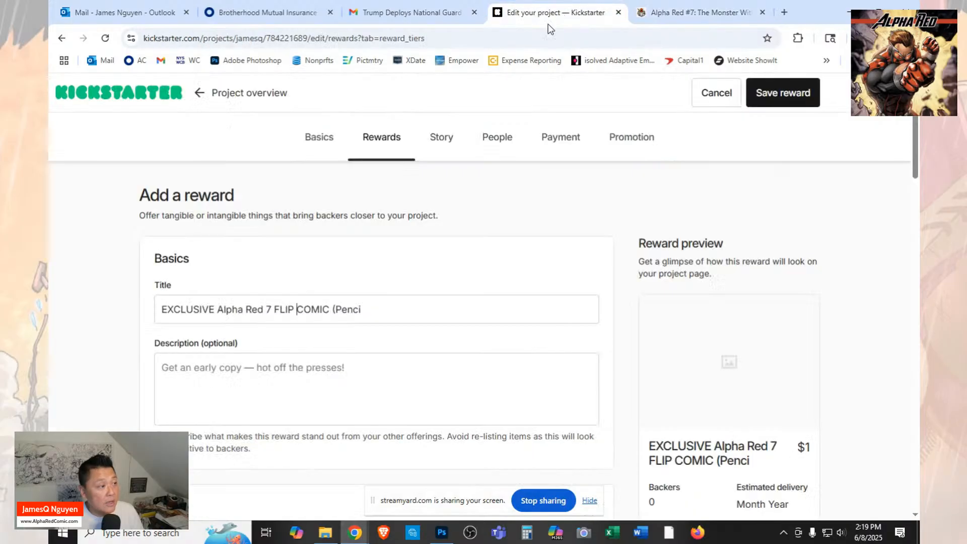
click(298, 310)
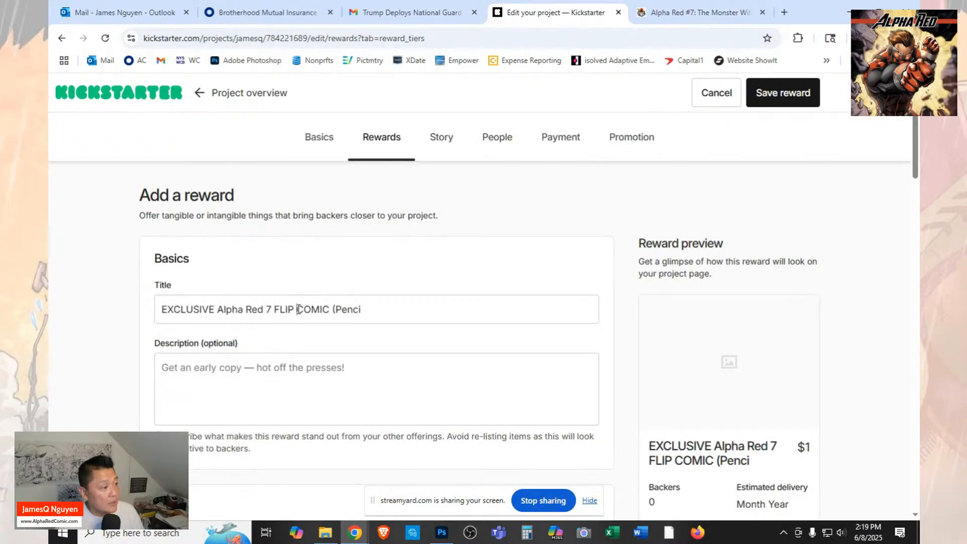
drag(298, 310, 333, 305)
key(BackSpace)
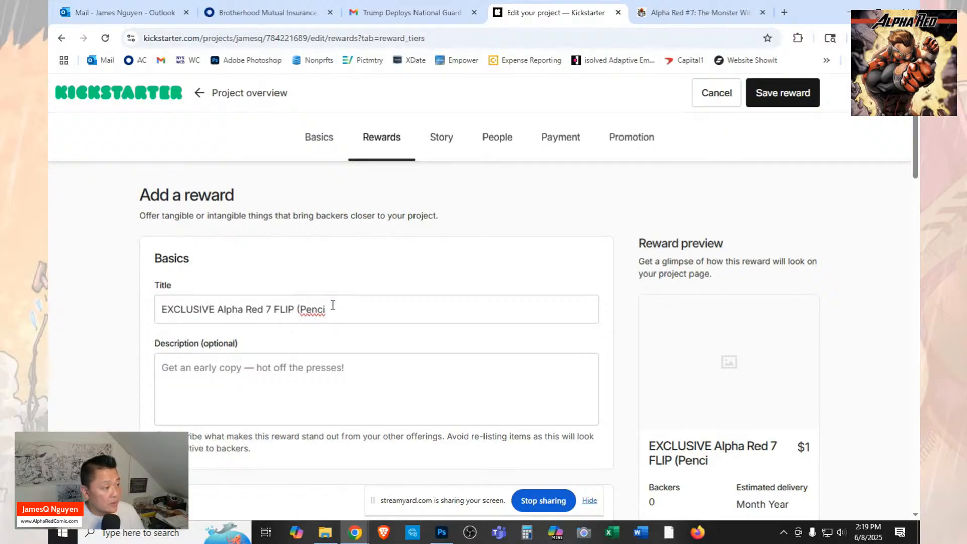
Complete the cut-off end of the reward title so that it reads "(Pencils&Inks".
text(L)
key(BackSpace)
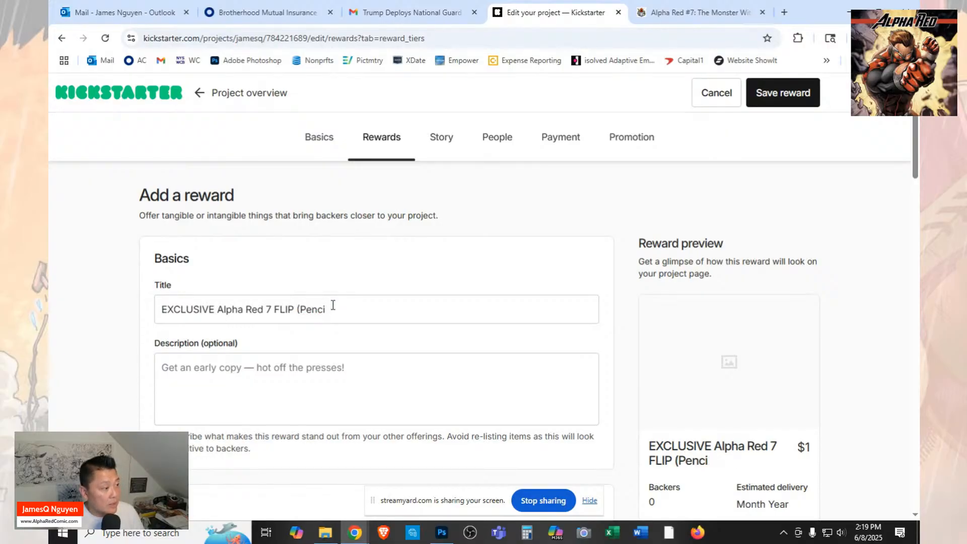
text(ls)
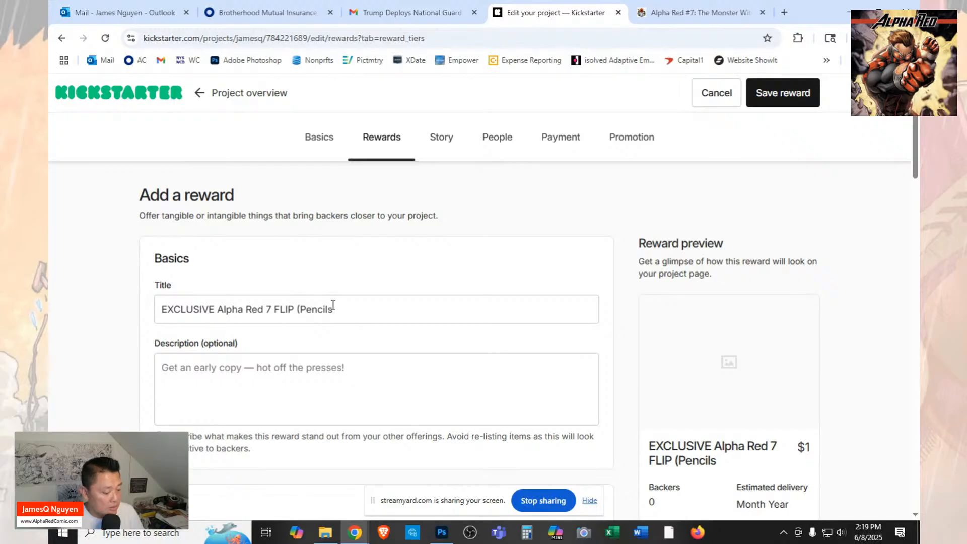
text(&)
key(BackSpace)
text(Inks)
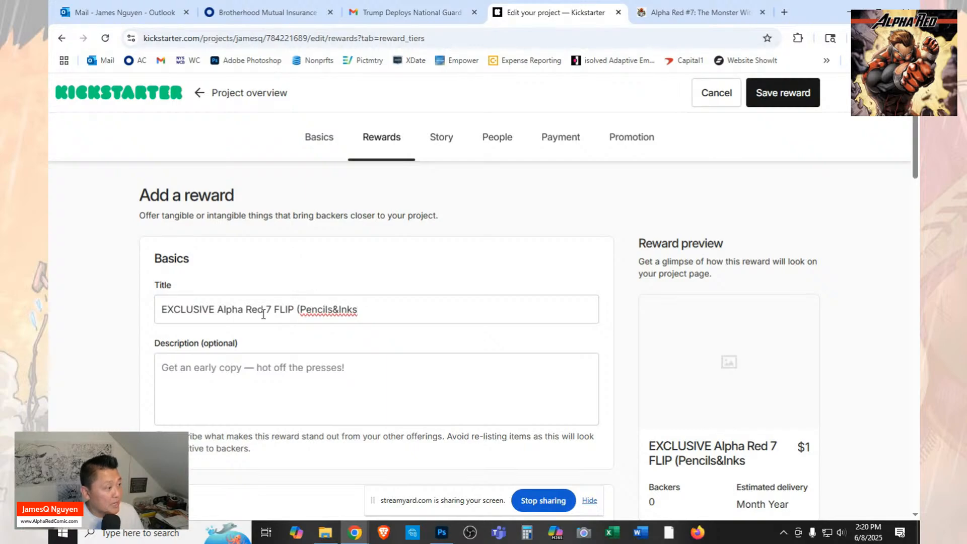
Remove the opening parenthesis and replace the ampersand with a slash so the reward title ends in "Pencils/Inks".
click(297, 308)
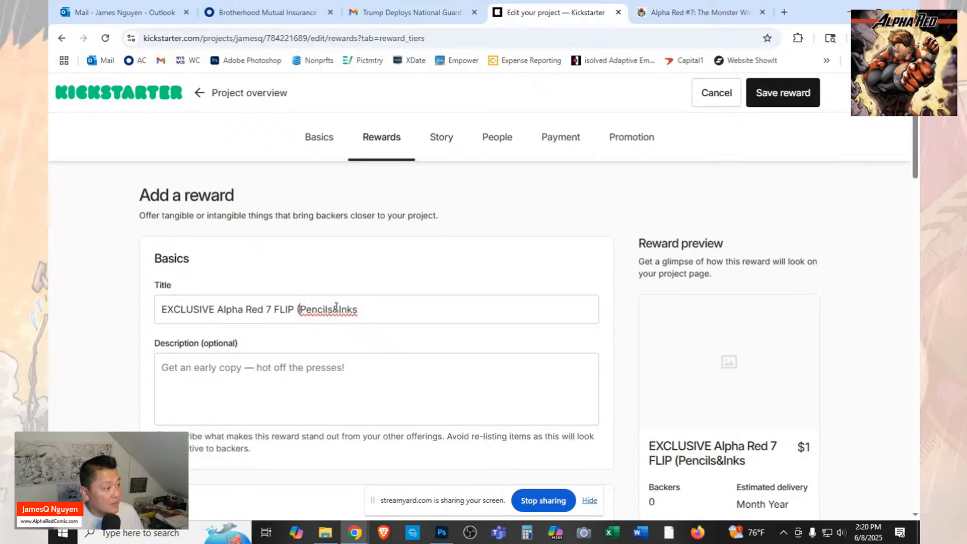
key(BackSpace)
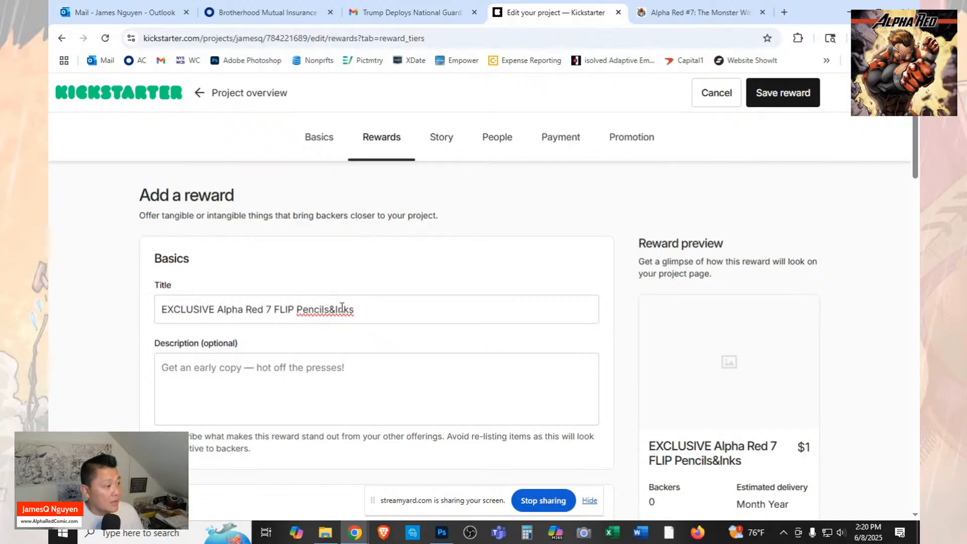
click(328, 311)
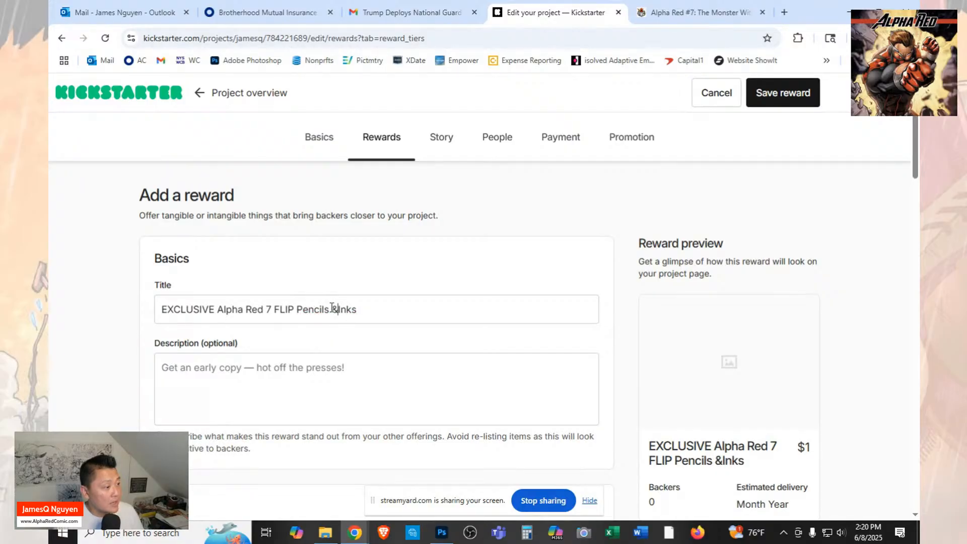
key(BackSpace)
key(BackSpace)
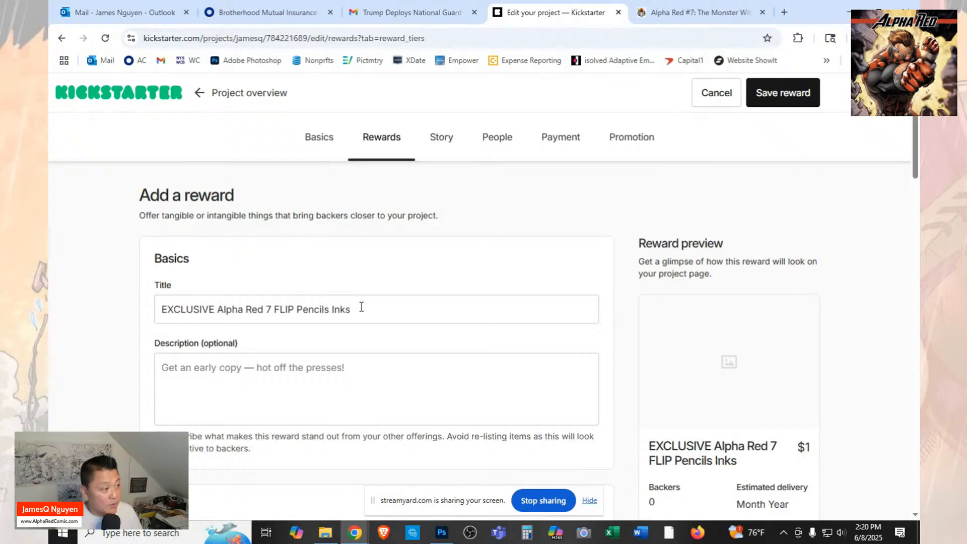
text(/)
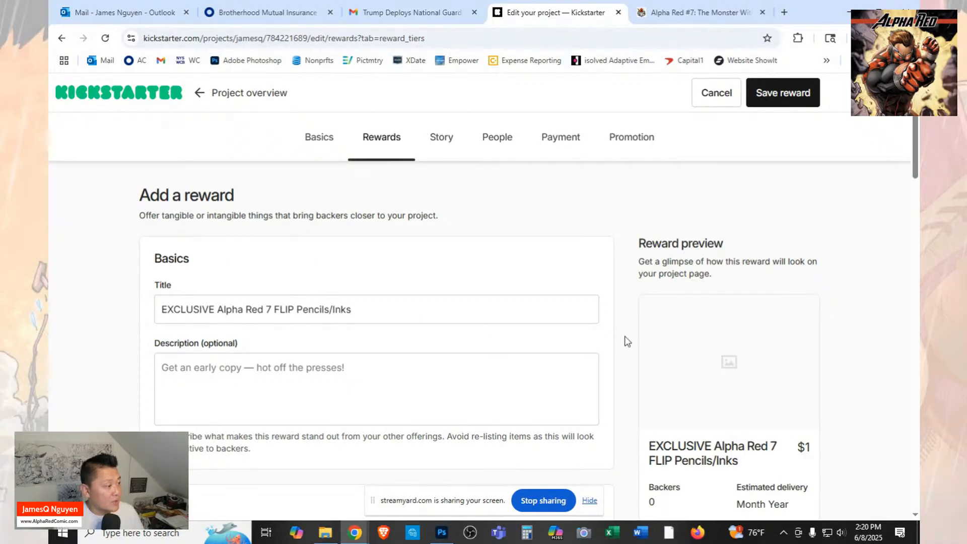
Copy the full list of included items from the $25 flip comic reward on the FundMyComic campaign page.
click(700, 12)
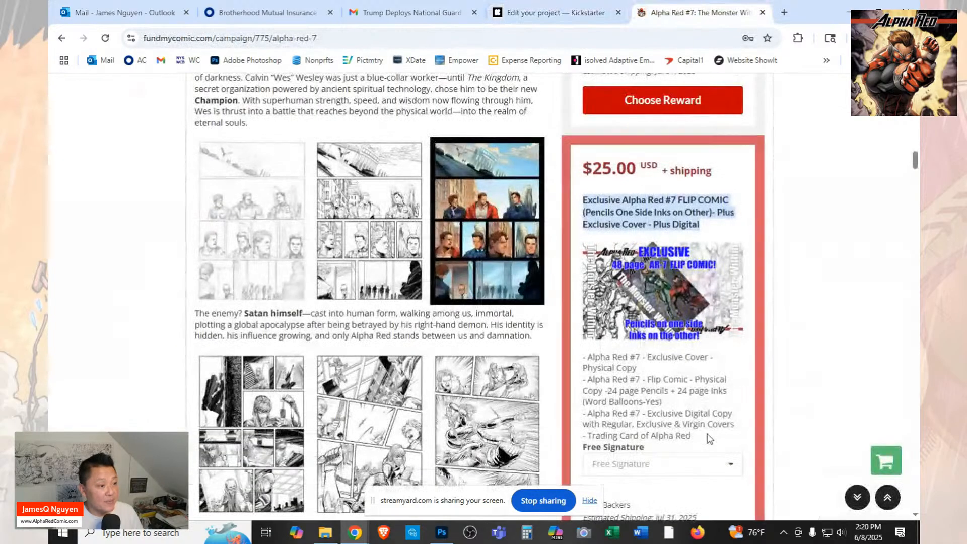
scroll(700, 438, down, 1)
drag(694, 377, 573, 294)
right_click(614, 313)
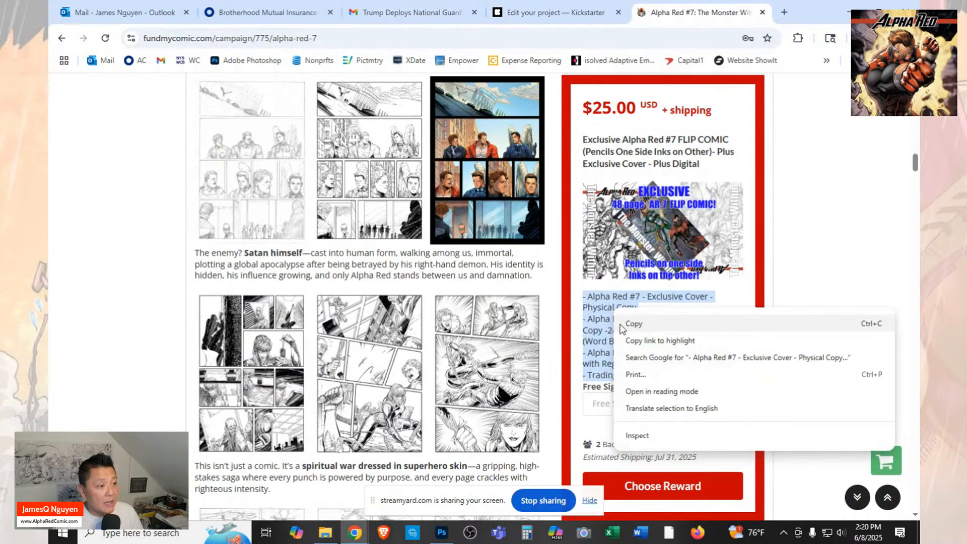
click(619, 325)
Return to the Kickstarter project and paste the copied item list as the new reward's description.
click(560, 12)
click(253, 372)
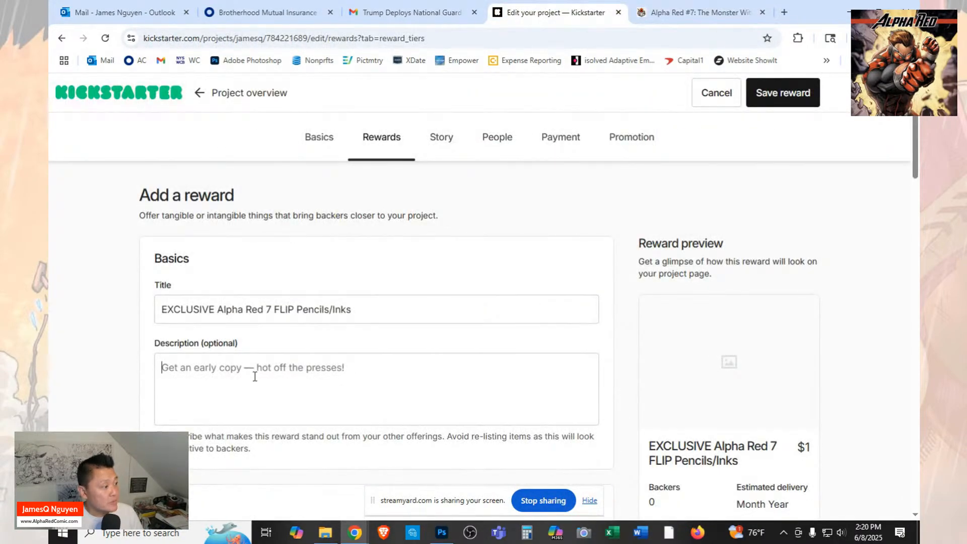
key(ctrl+v)
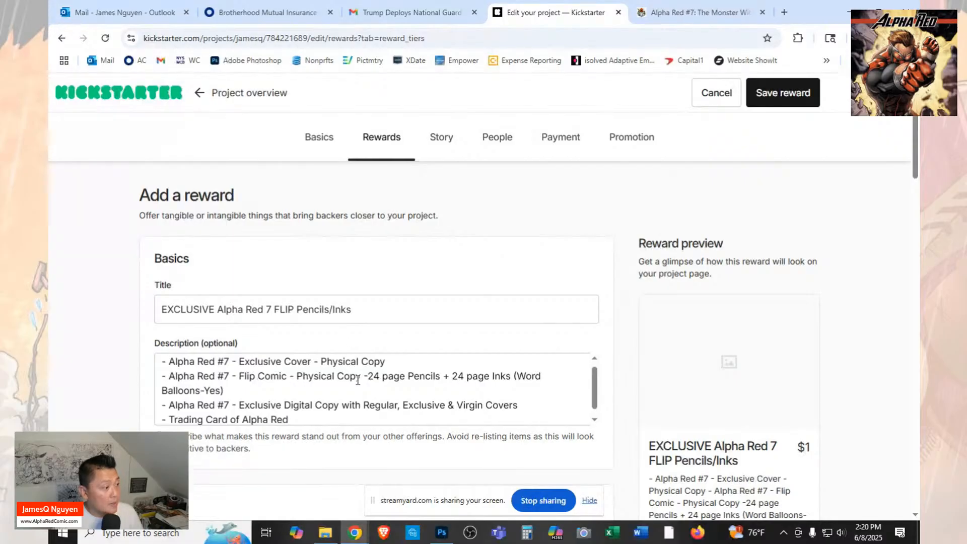
scroll(347, 378, down, 3)
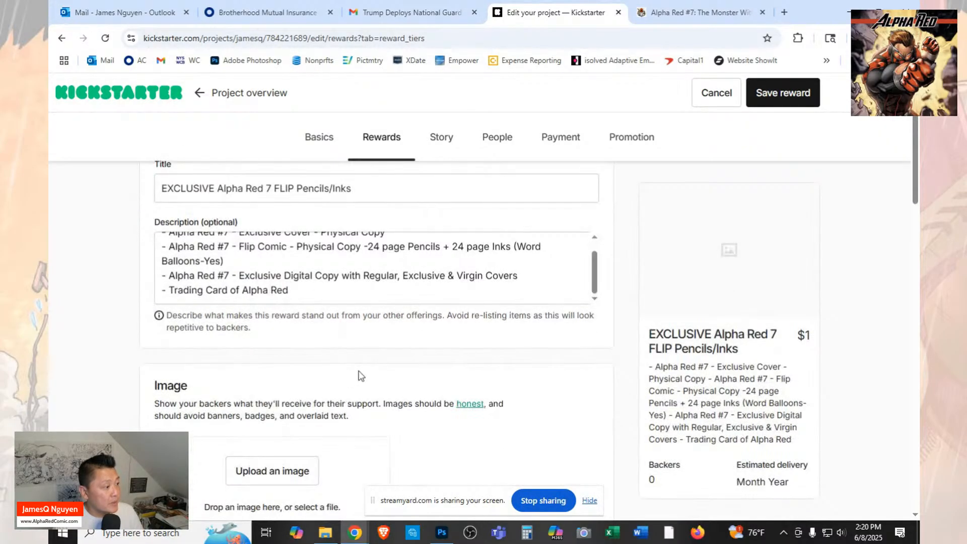
scroll(360, 372, up, 4)
scroll(422, 377, down, 1)
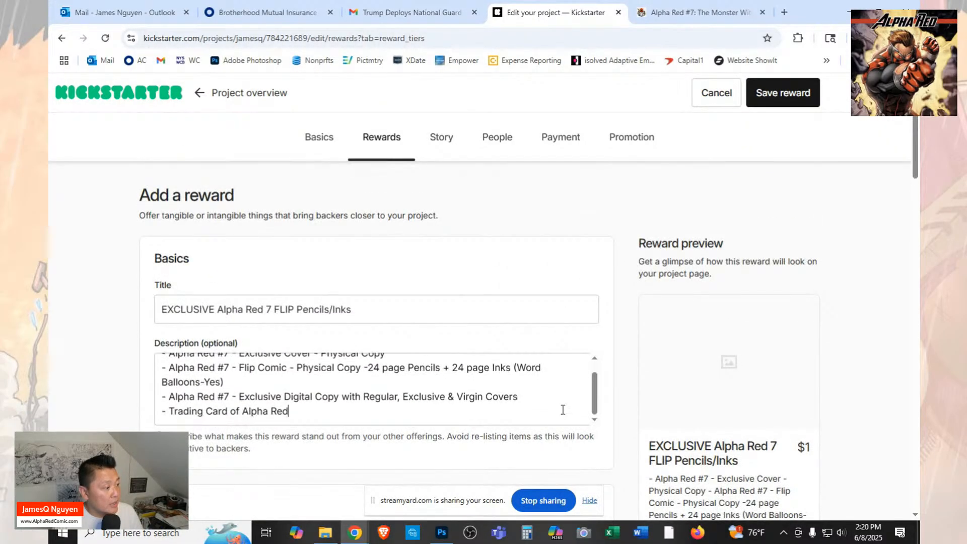
Upload the image "Alpha Red 7 Exclusive Flip Cover" from the Launch folder as the reward's image.
scroll(534, 426, down, 2)
scroll(555, 409, down, 1)
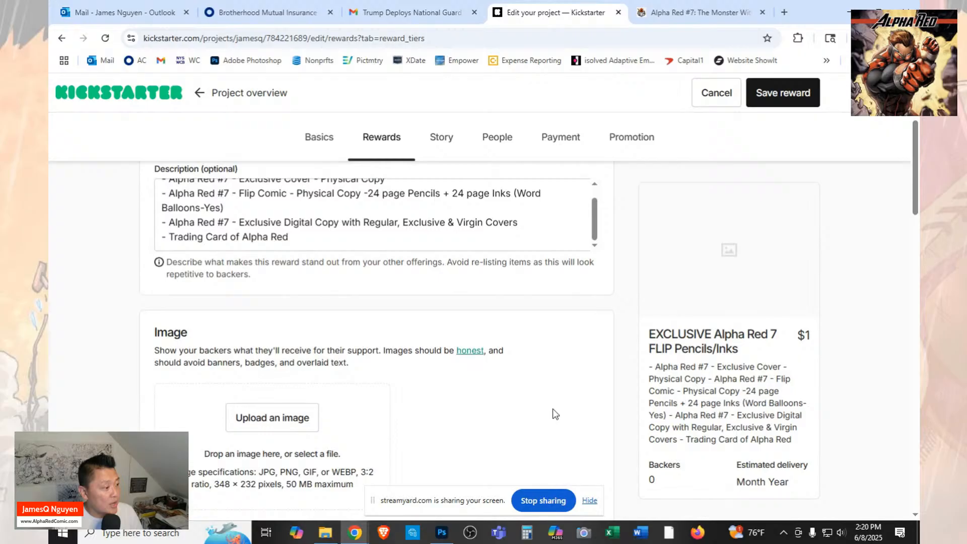
click(278, 417)
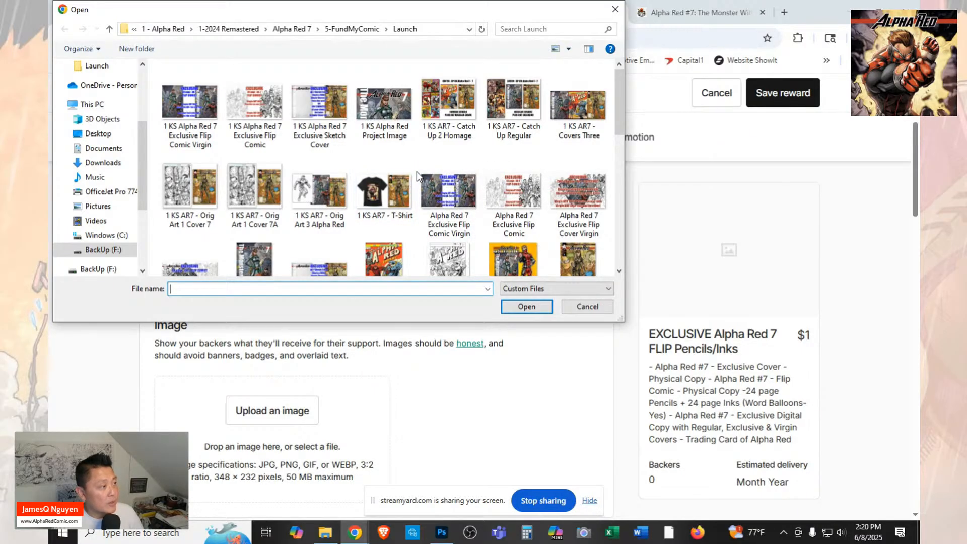
scroll(416, 172, down, 1)
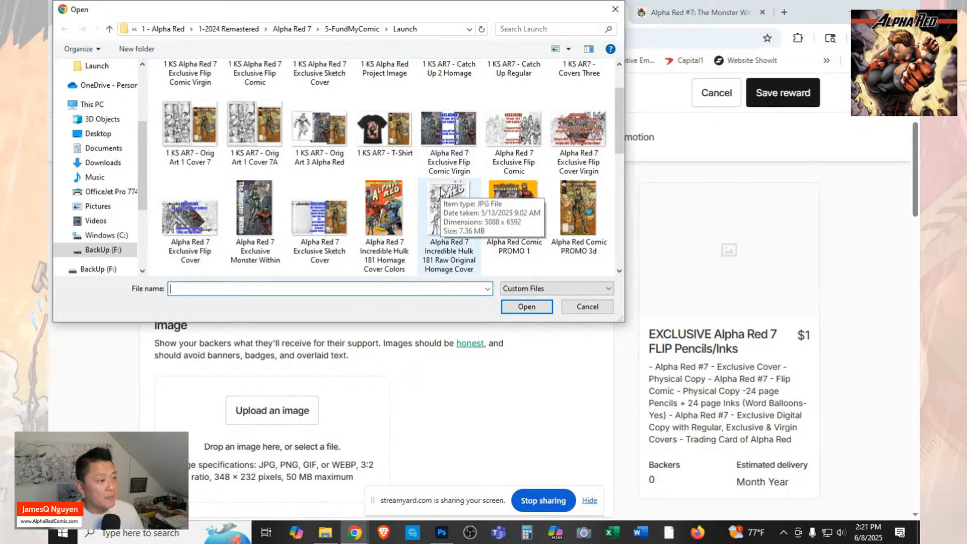
scroll(355, 201, up, 1)
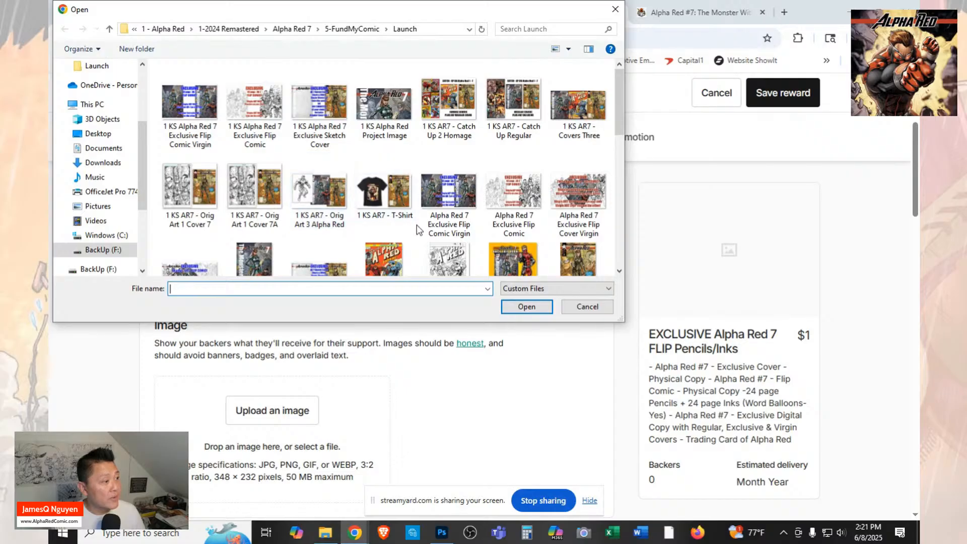
scroll(489, 230, down, 1)
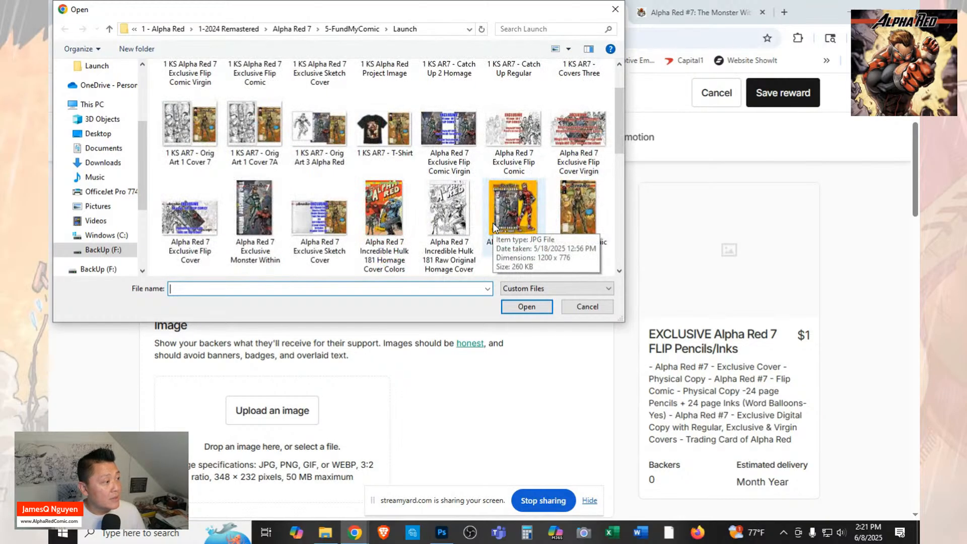
click(210, 226)
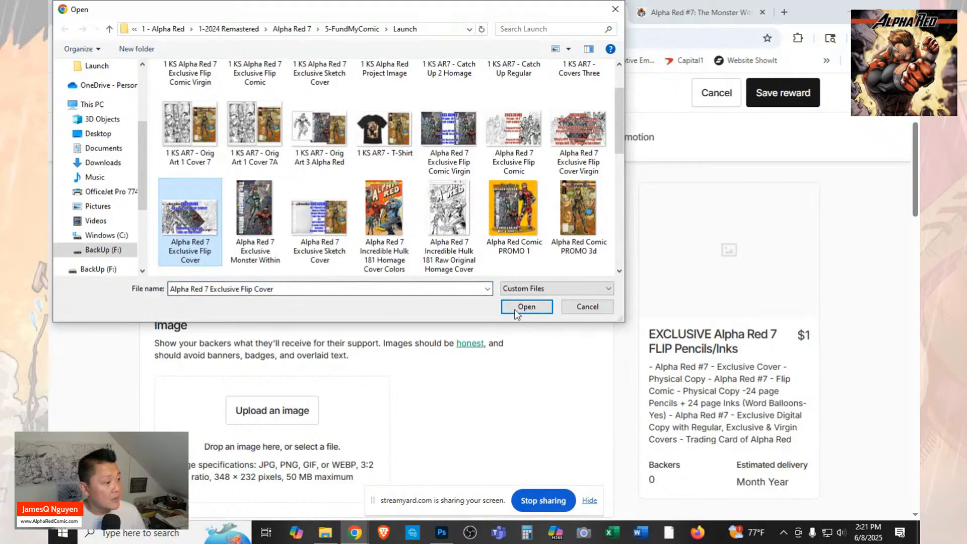
click(527, 307)
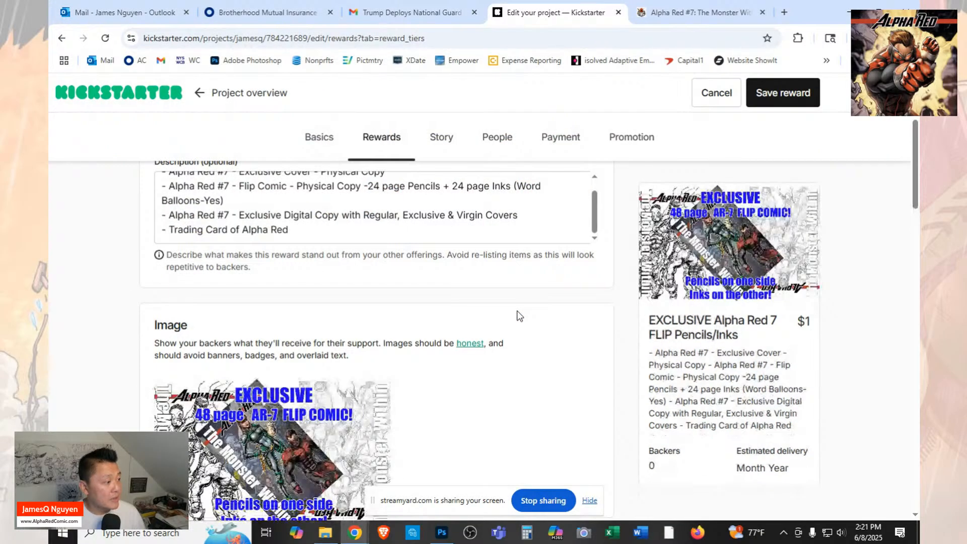
Begin the reward image's alternative text with "AR7 EXCLUSIVE".
scroll(504, 317, down, 1)
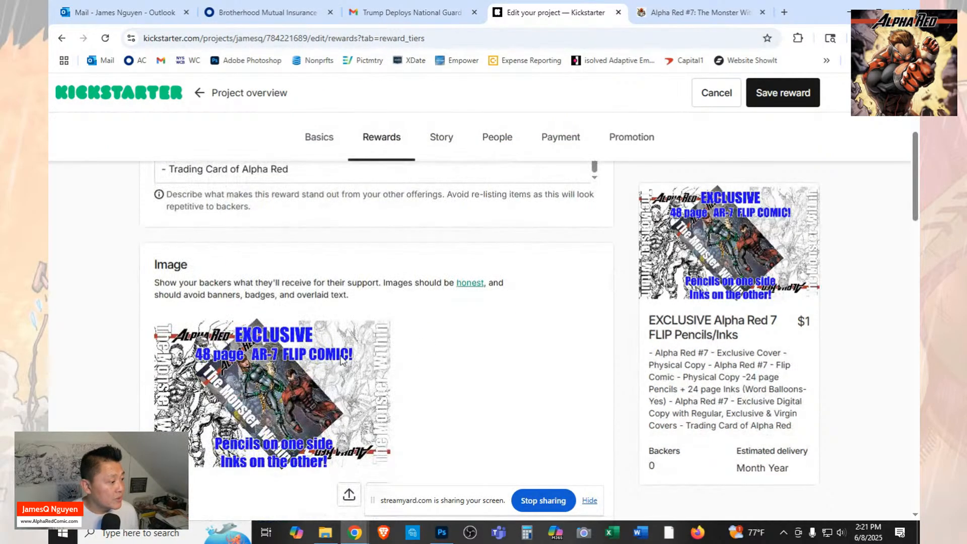
scroll(342, 358, down, 5)
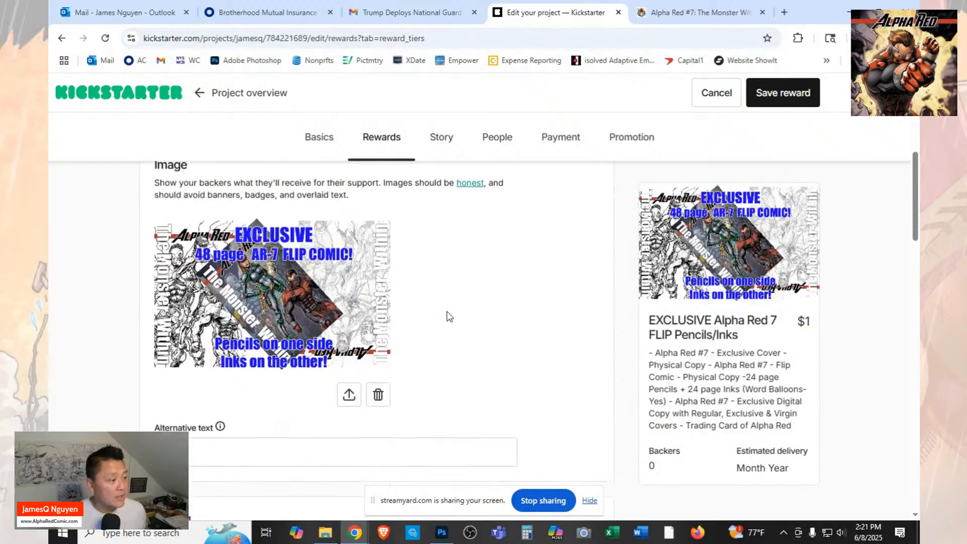
click(447, 313)
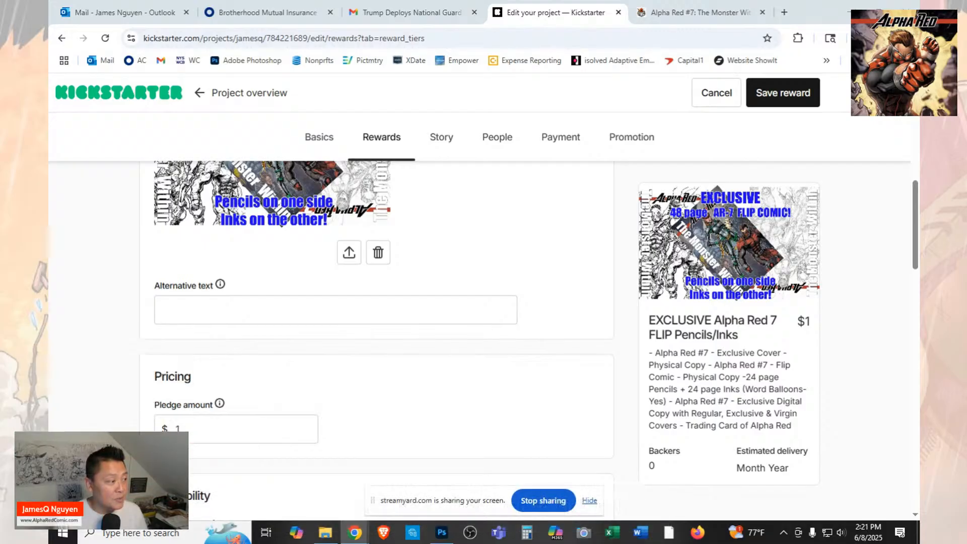
click(259, 310)
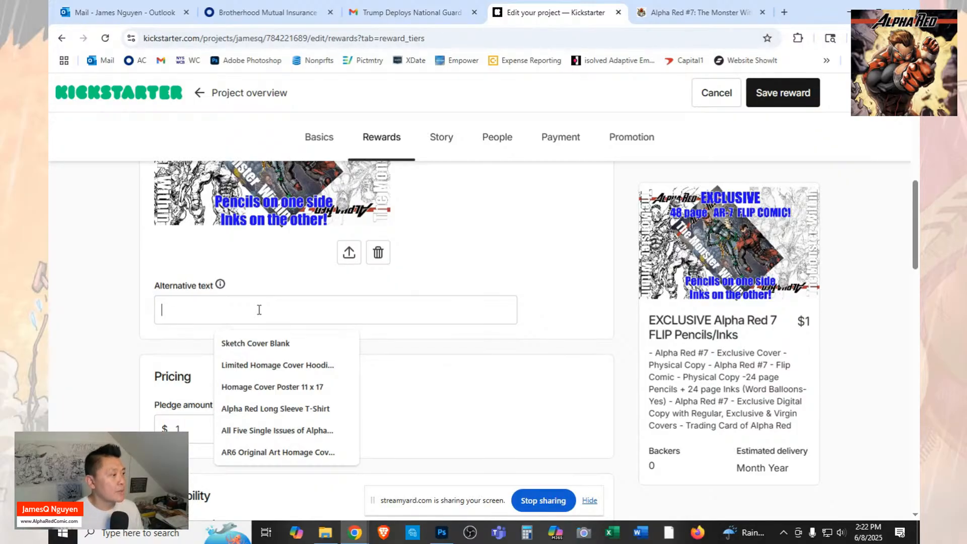
scroll(259, 309, up, 1)
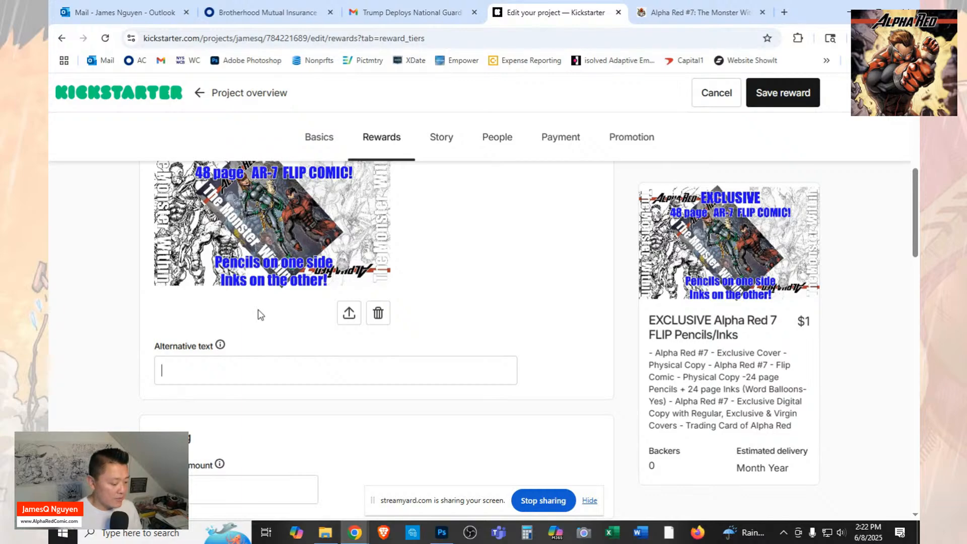
text(AR)
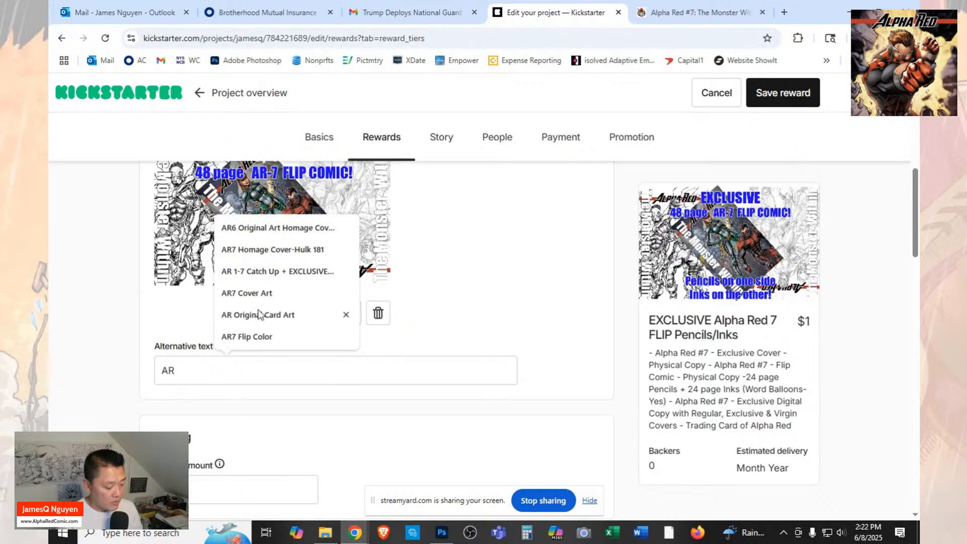
text(7 Ex)
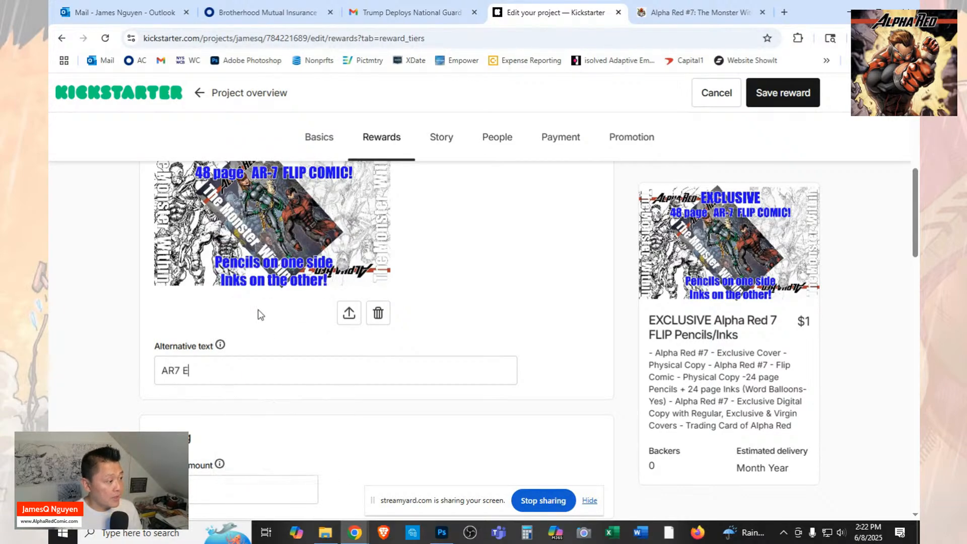
key(BackSpace)
text(CLU)
key(BackSpace)
key(BackSpace)
key(BackSpace)
text(X)
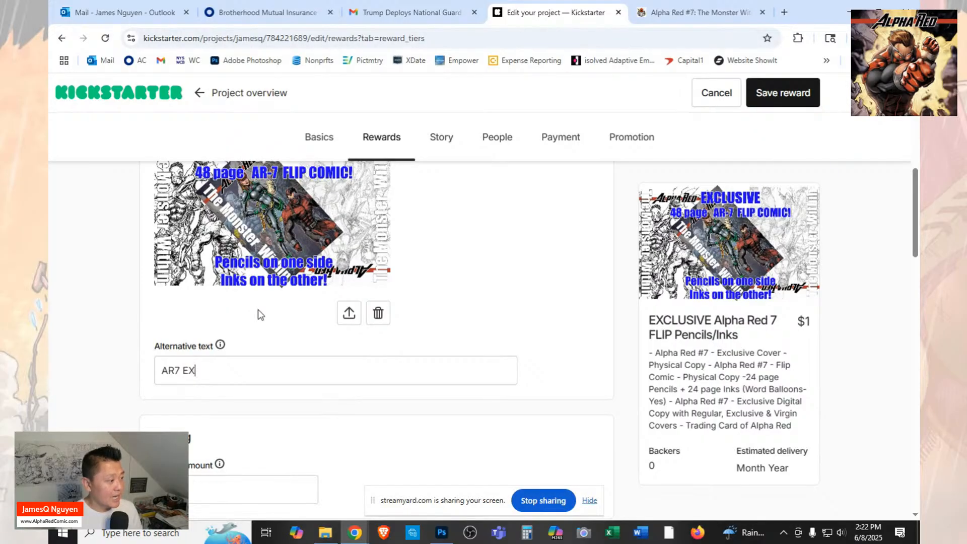
text(CLUSIVE)
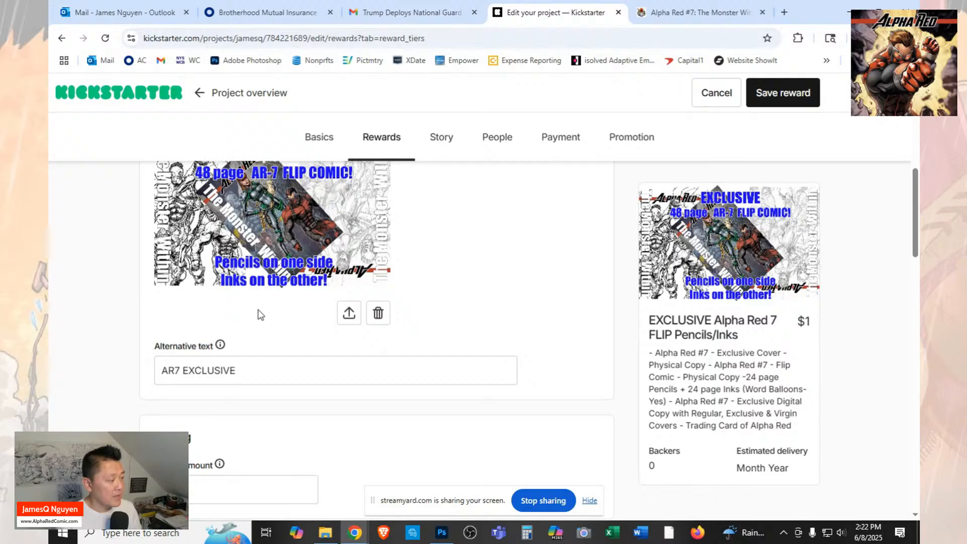
Complete the image's alternative text with "Flip Comic Pencils & Inks" after the word EXCLUSIVE.
text(Flip Co)
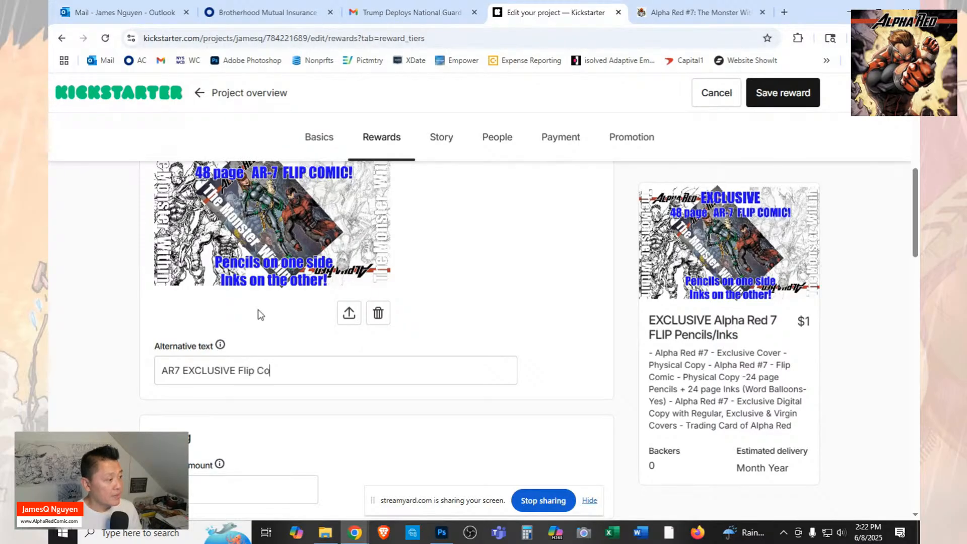
text(mic Ink)
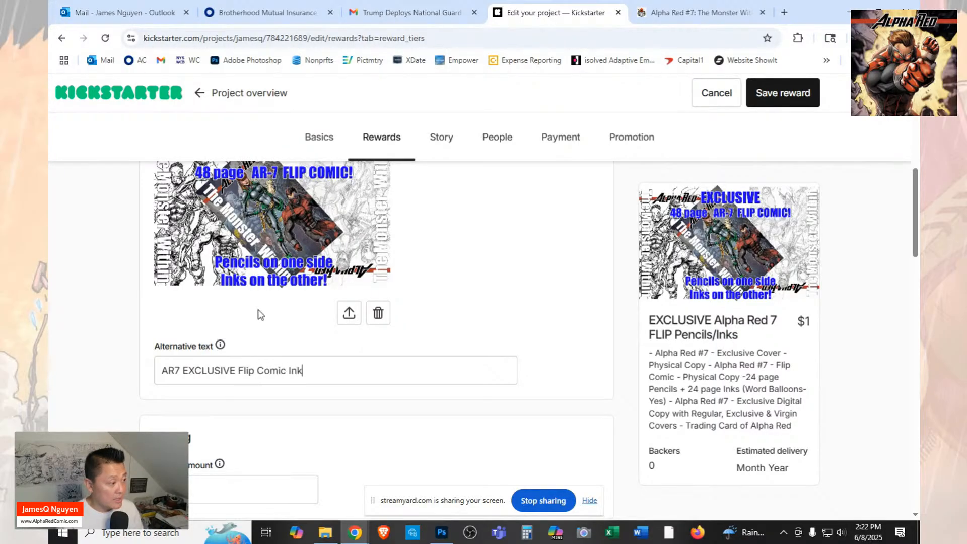
key(BackSpace)
key(BackSpace)
key(BackSpace)
text(Pencis)
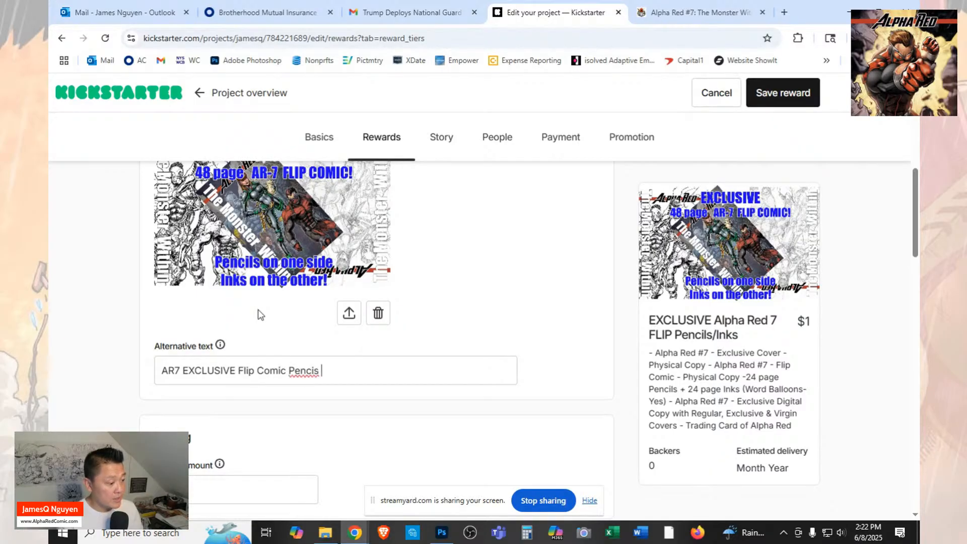
key(BackSpace)
key(BackSpace)
text(ls & Inks)
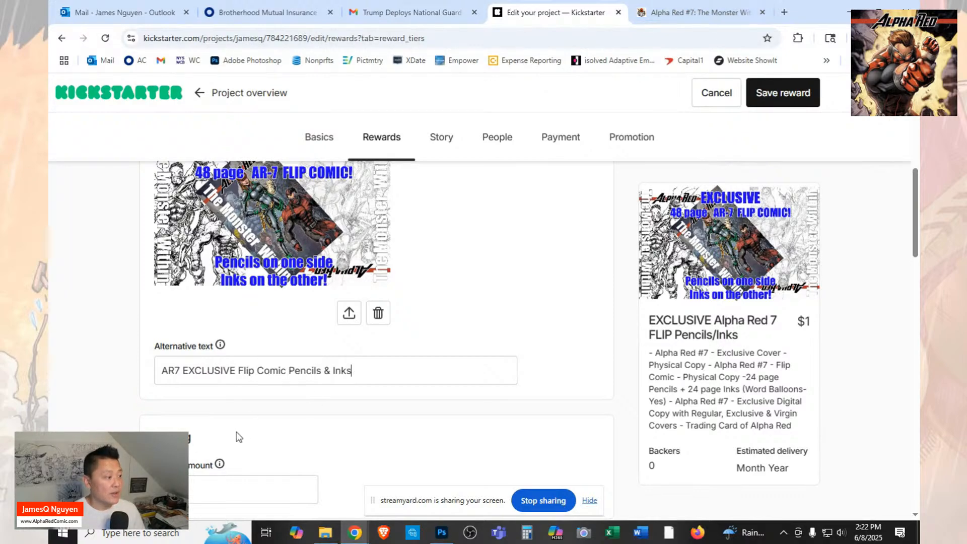
Set the reward's pledge amount to $25.
click(219, 494)
key(BackSpace)
text(2)
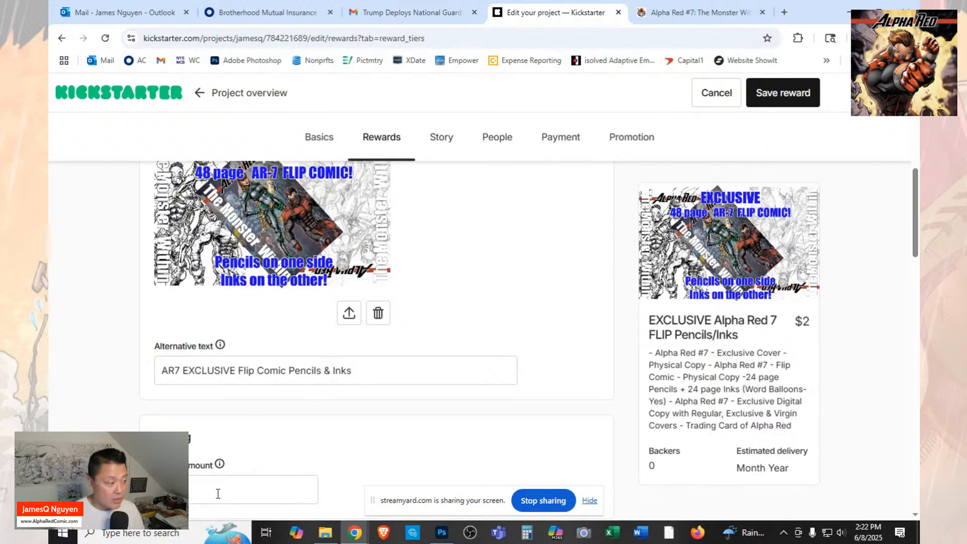
text(5)
Start a new item for the reward instead of reusing an existing one, and enter "Alpha Red 7 Flip" as its name.
scroll(218, 491, down, 4)
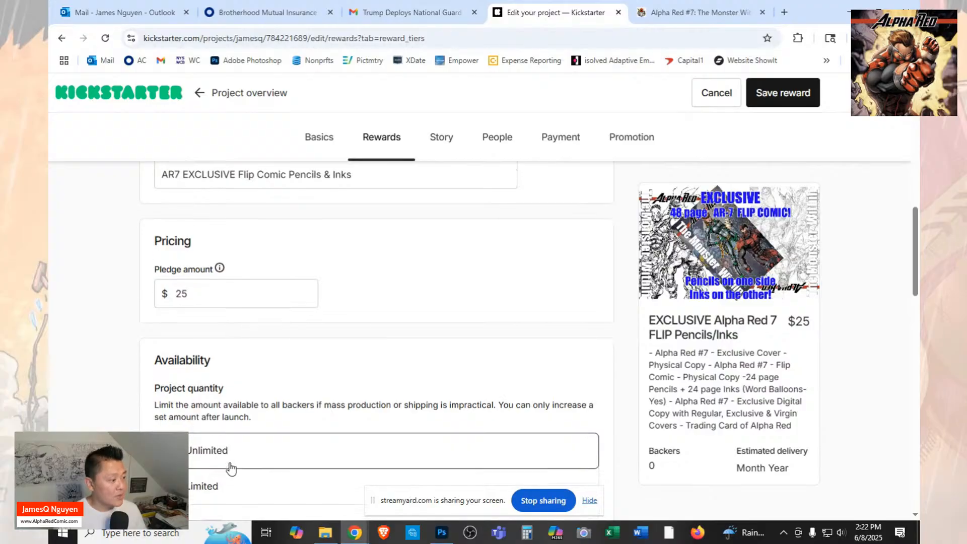
scroll(231, 469, down, 12)
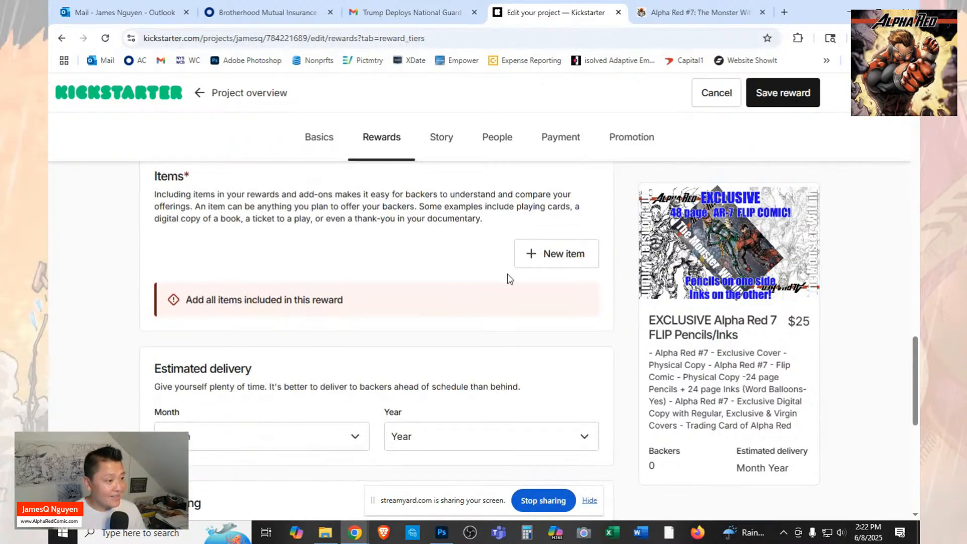
click(549, 252)
click(390, 295)
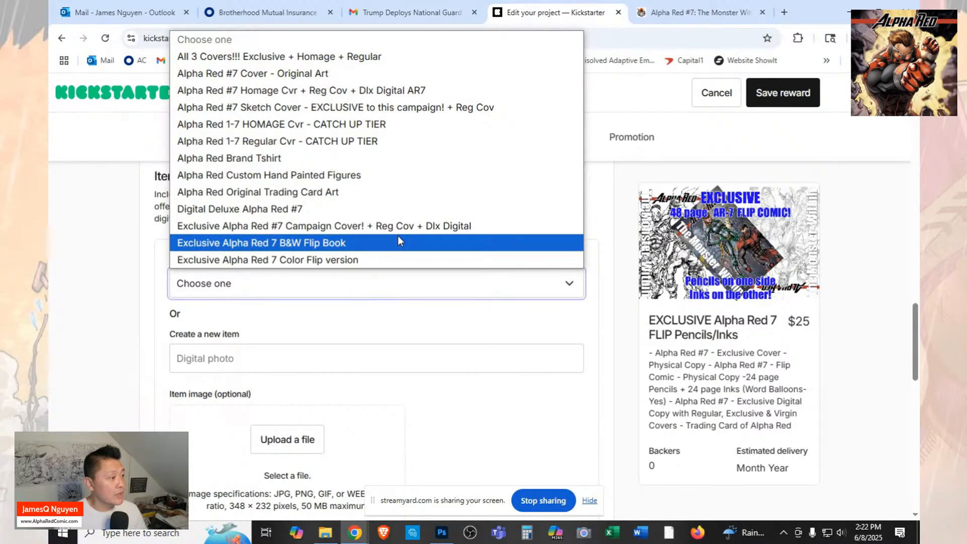
click(357, 357)
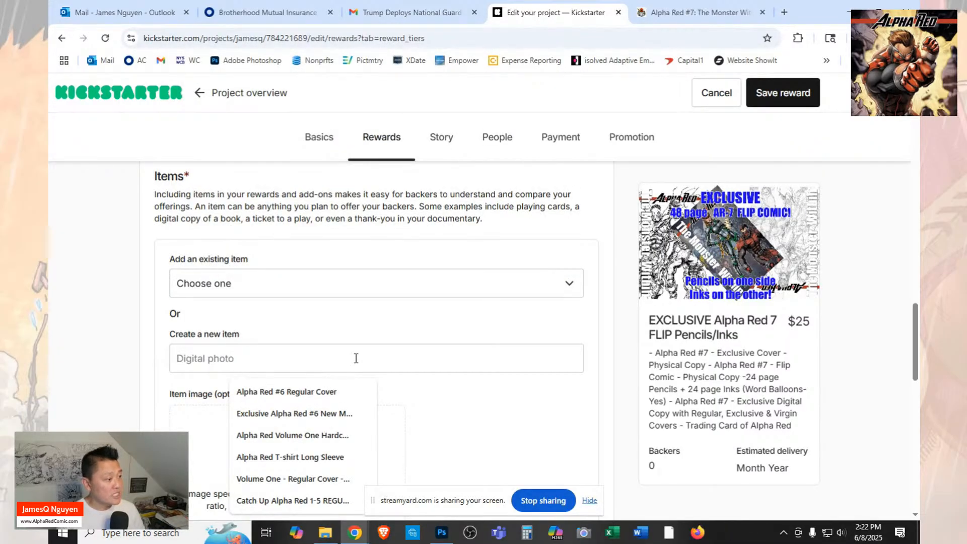
text(Alpha Red)
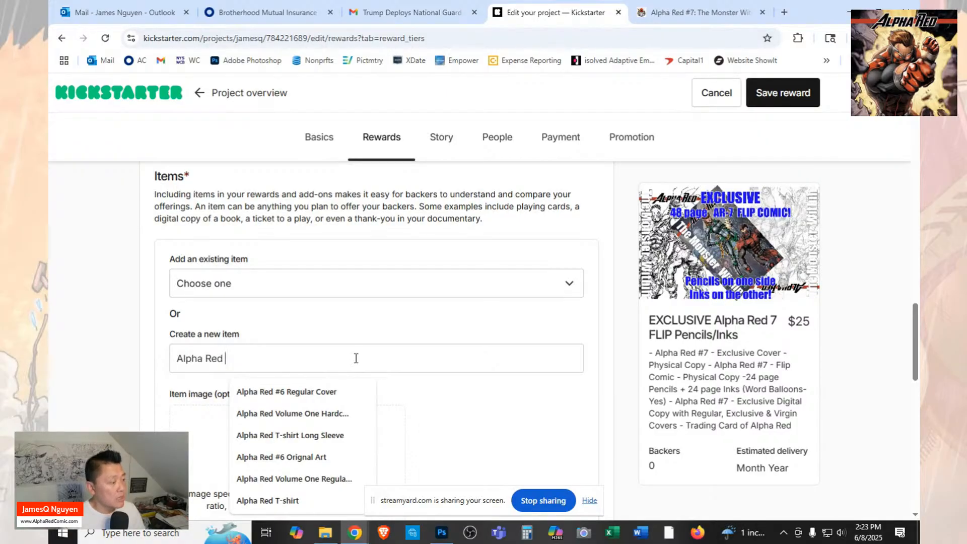
text(7)
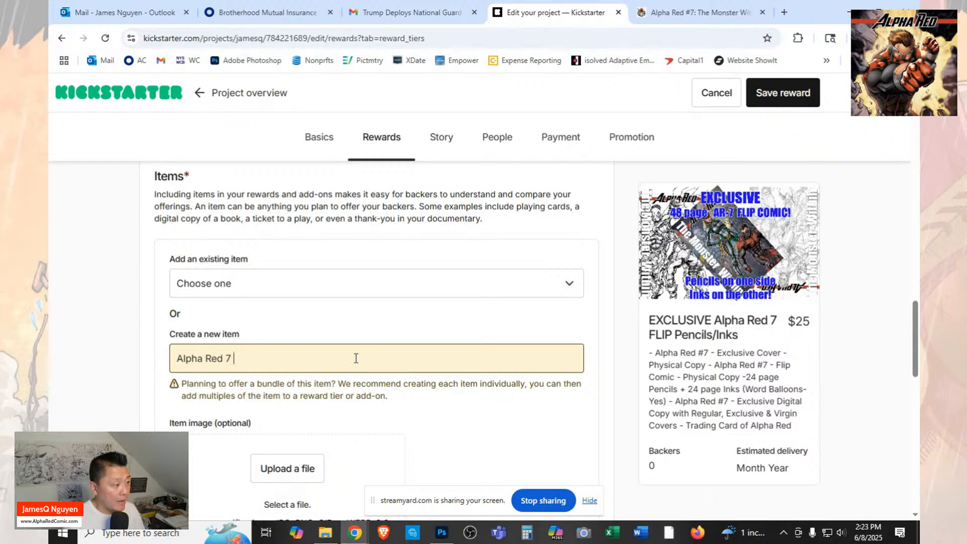
text( Flo)
key(BackSpace)
text(ip )
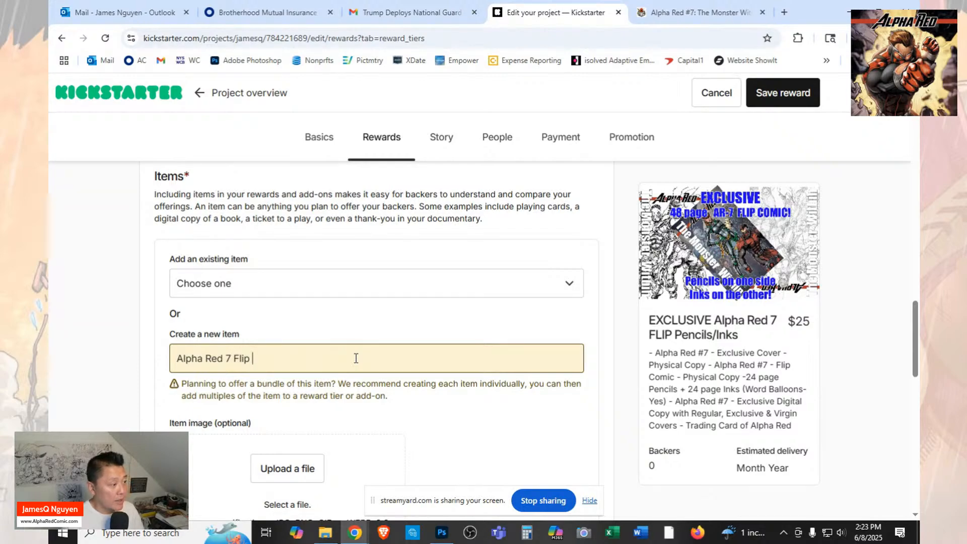
text(Cover)
key(BackSpace)
key(BackSpace)
key(BackSpace)
key(BackSpace)
key(BackSpace)
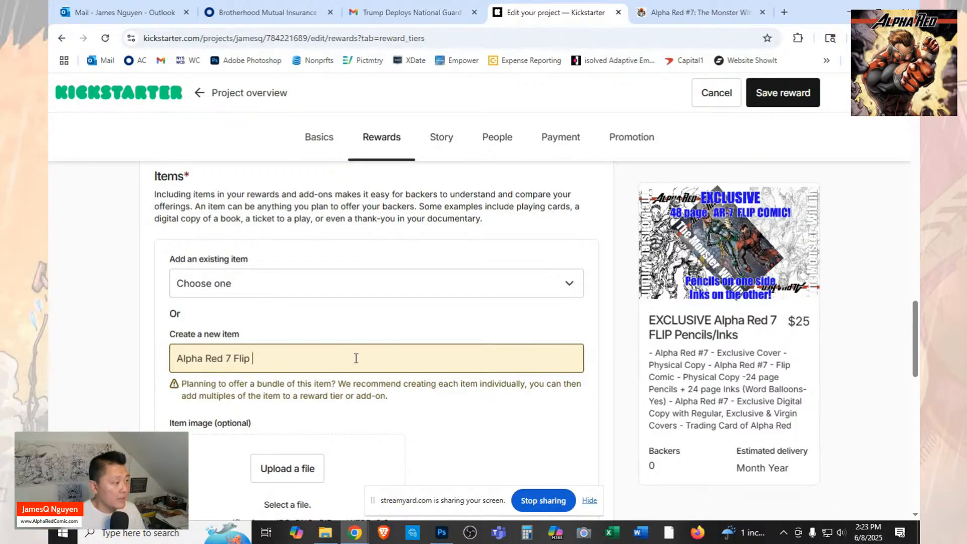
Insert "EXCLUSIVE" in front of "Alpha Red 7 Flip" in the new item's name.
key(Left)
key(Left)
key(Left)
key(Left)
key(Left)
key(Left)
key(Left)
key(Left)
key(Left)
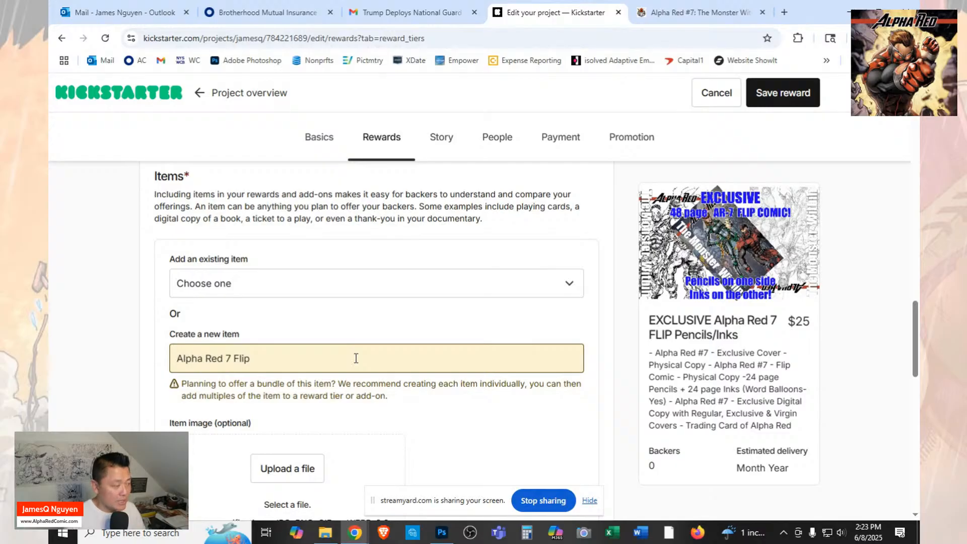
text(EX)
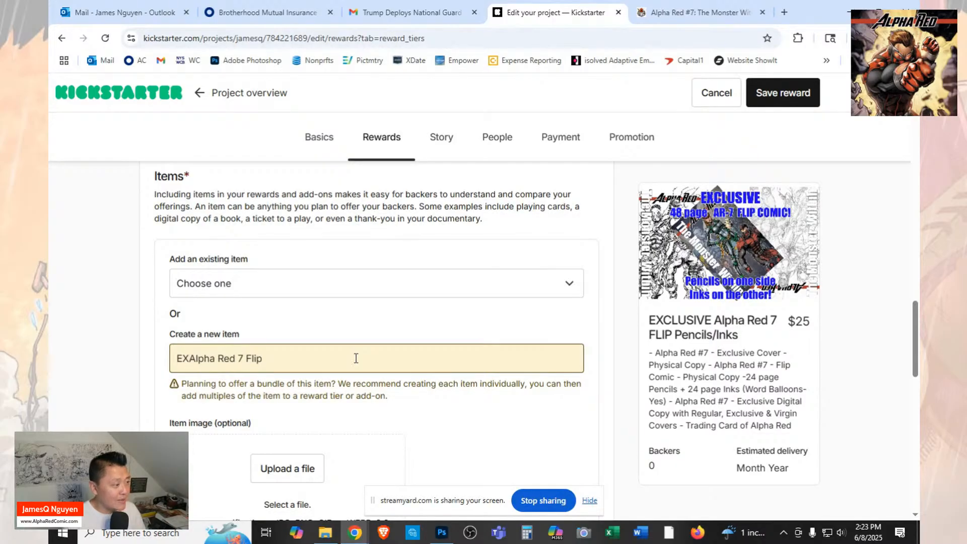
text(CLUS)
text(VE)
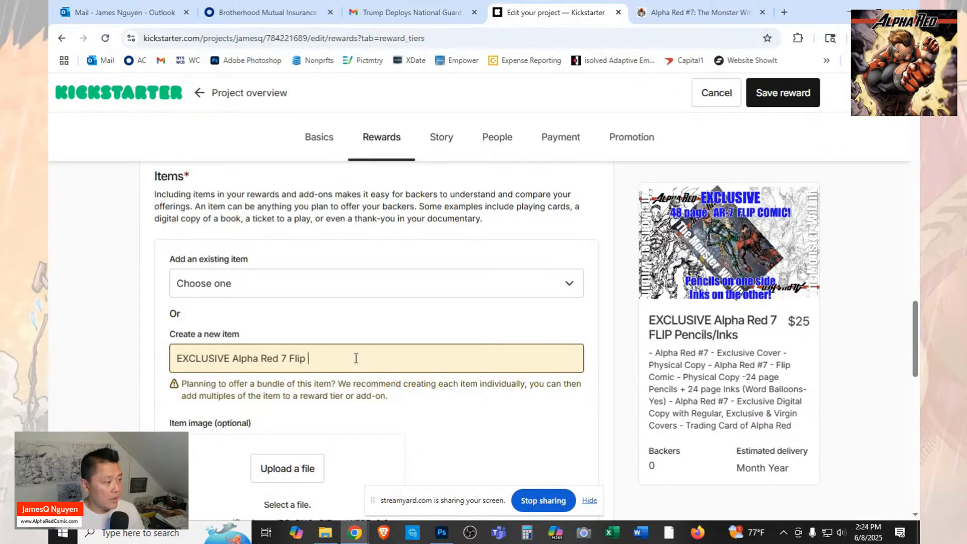
Finish the new item's name with "comic PENCILS/INKS" after the word Flip.
text(cOMIC)
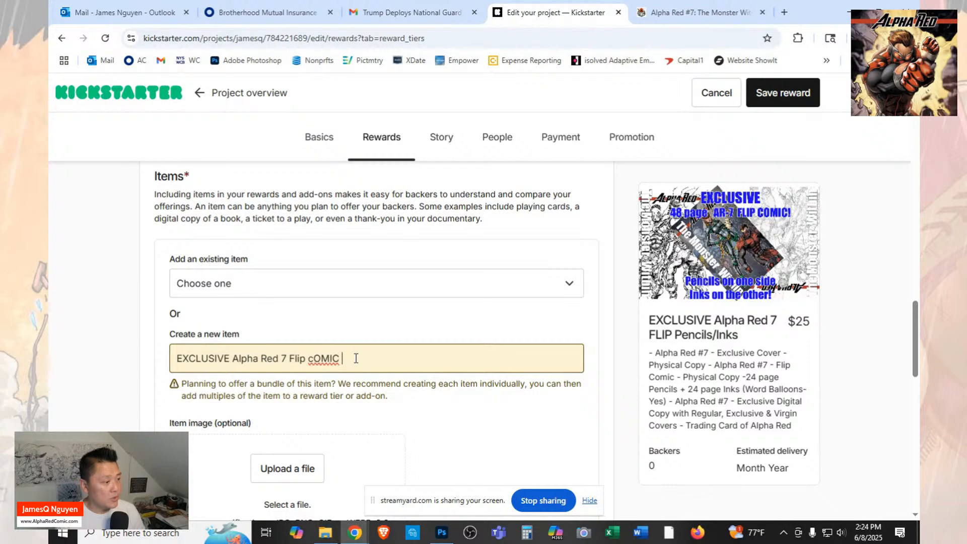
key(BackSpace)
key(BackSpace)
key(BackSpace)
key(BackSpace)
text(COMI)
key(BackSpace)
key(BackSpace)
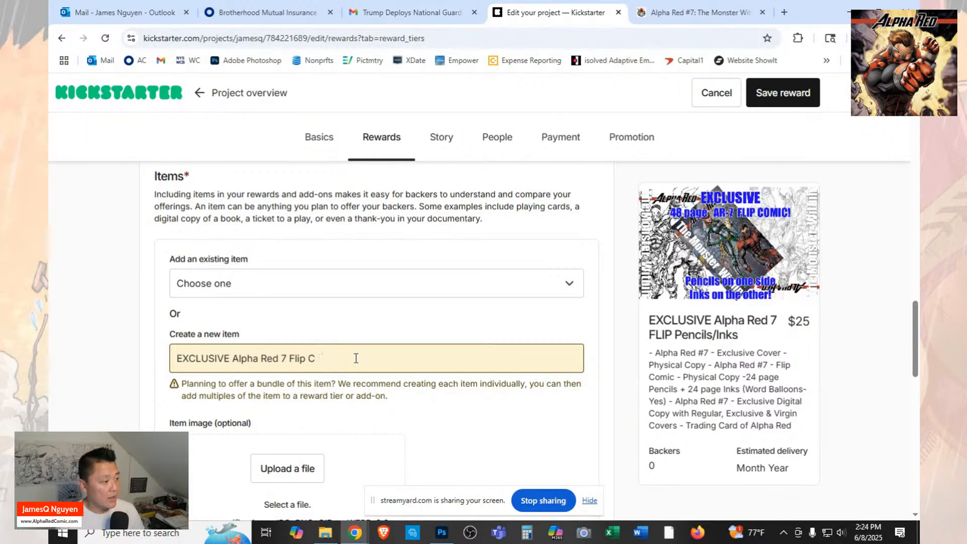
text(comic P)
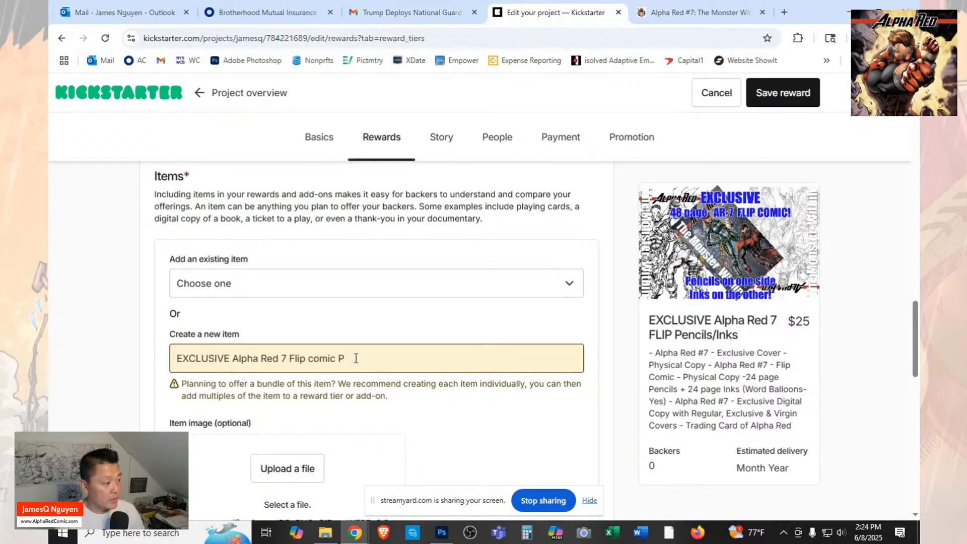
text(PENCILS/INKS)
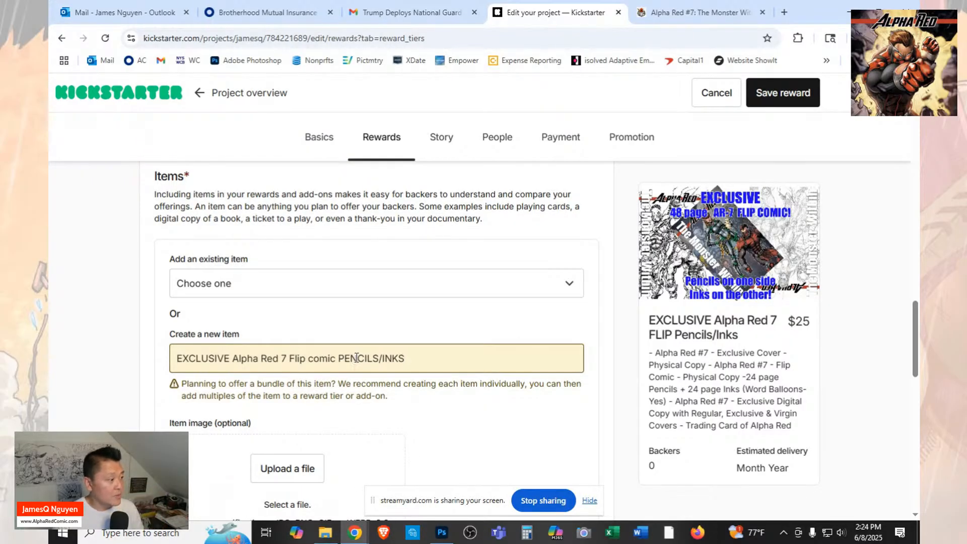
scroll(431, 377, down, 1)
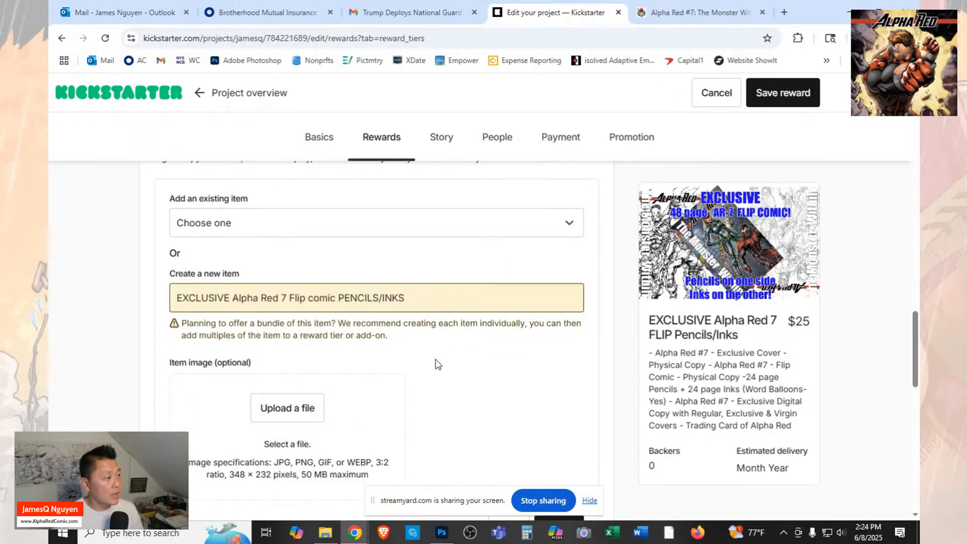
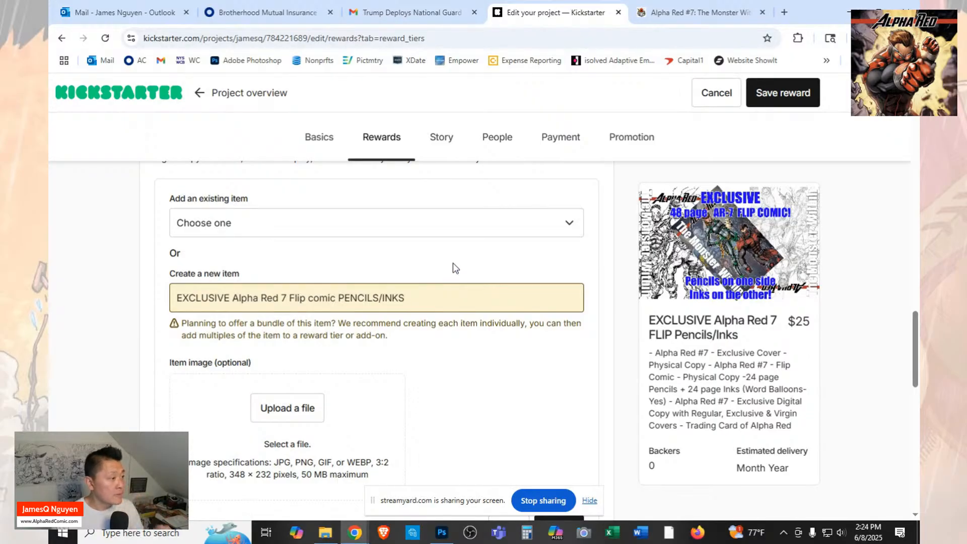
Upload the image "Alpha Red 7 Exclusive Flip Cover" for the new item EXCLUSIVE Alpha Red 7 Flip comic PENCILS/INKS.
click(262, 409)
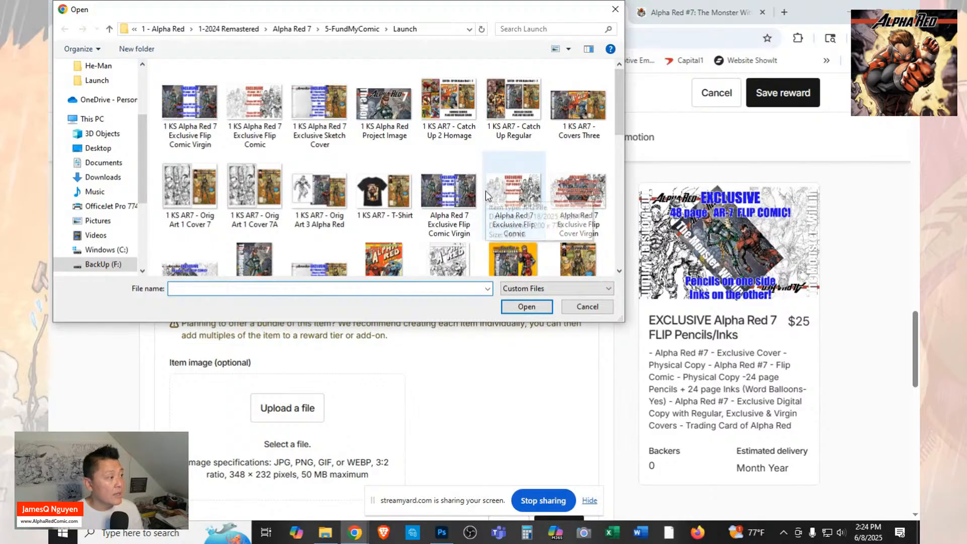
scroll(485, 191, down, 1)
click(190, 212)
click(526, 306)
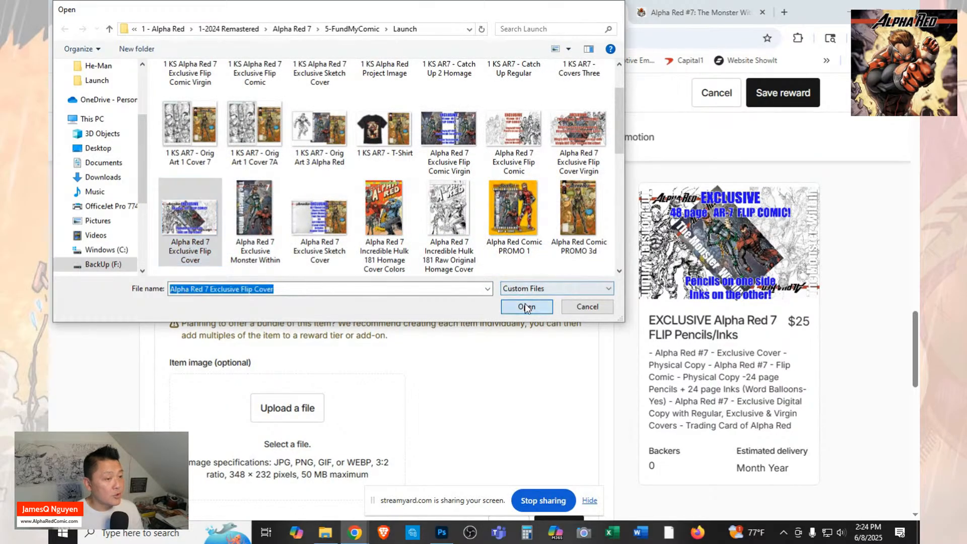
Set the item image's alternative text to "EXCLUSIVE AR7 Flip comic Pencils/Inks" and save the new item.
scroll(523, 301, down, 5)
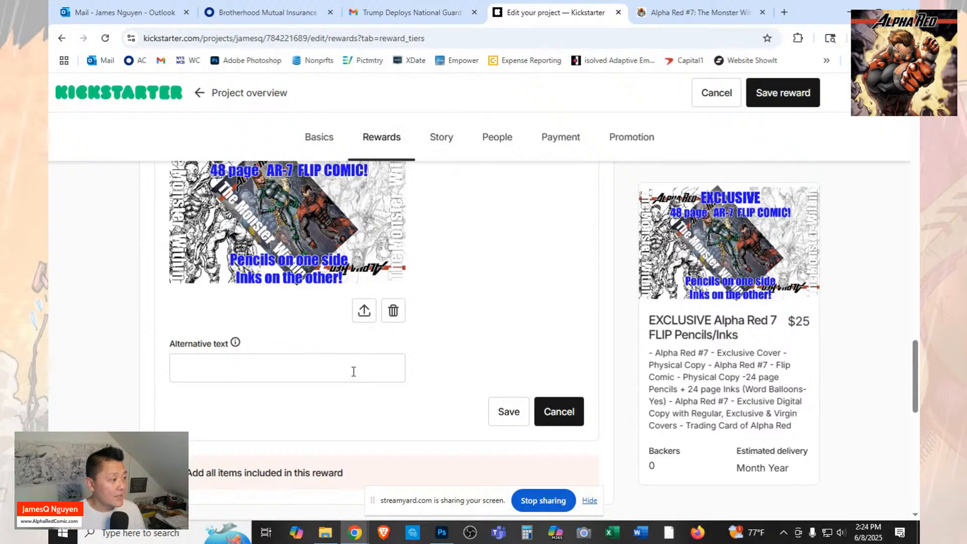
click(354, 368)
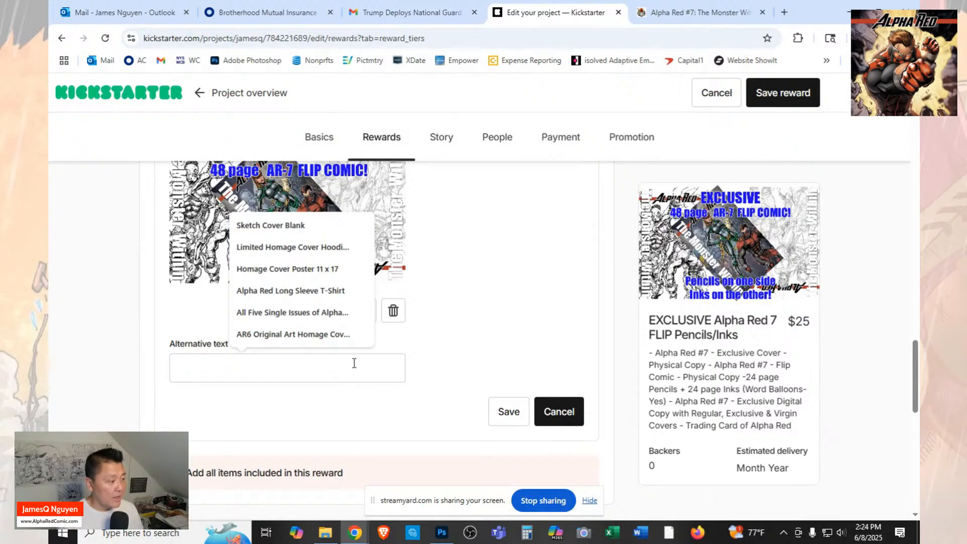
text(E)
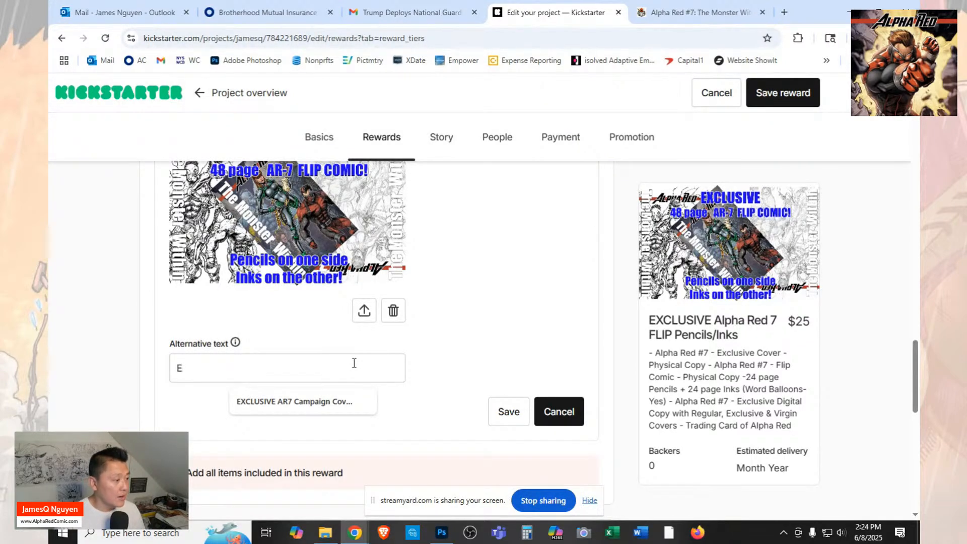
text(XL)
key(BackSpace)
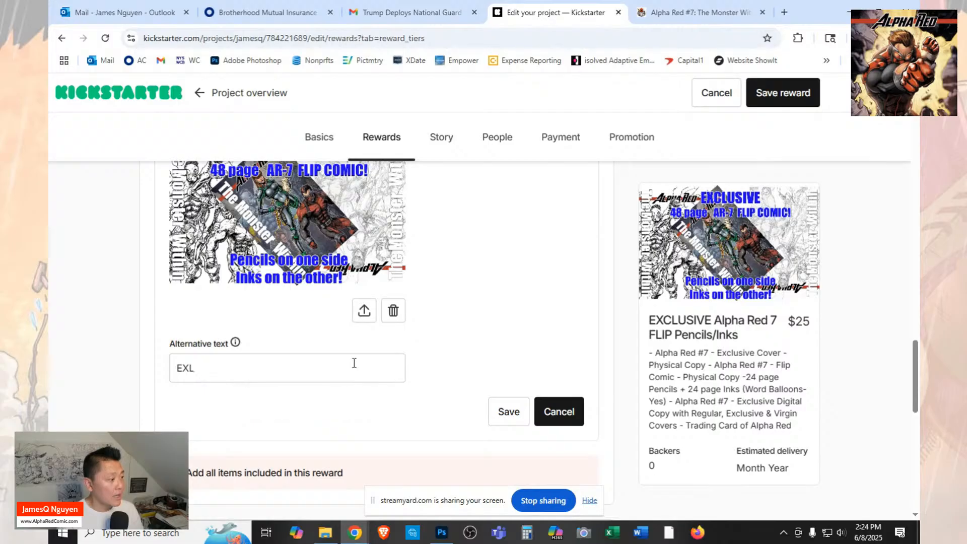
text(CLUSIVE ARY)
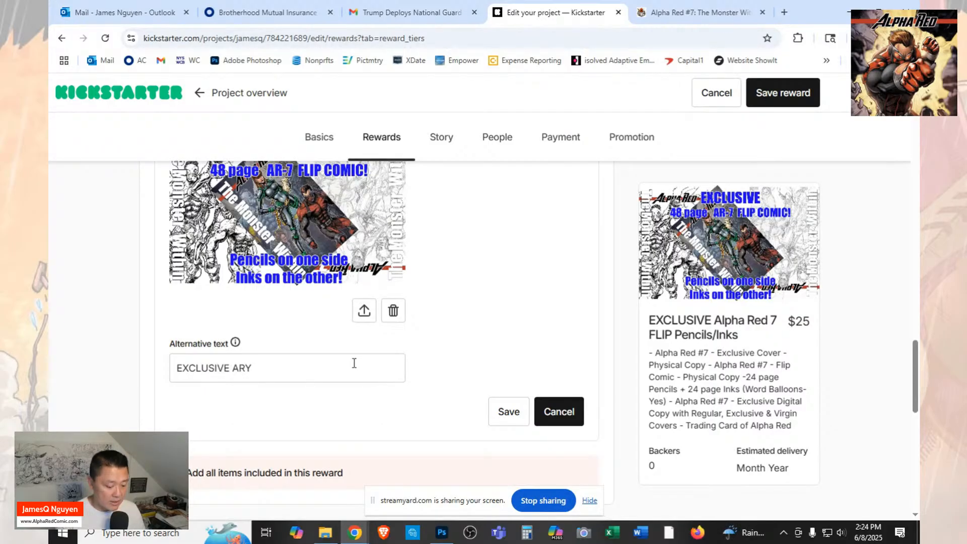
key(BackSpace)
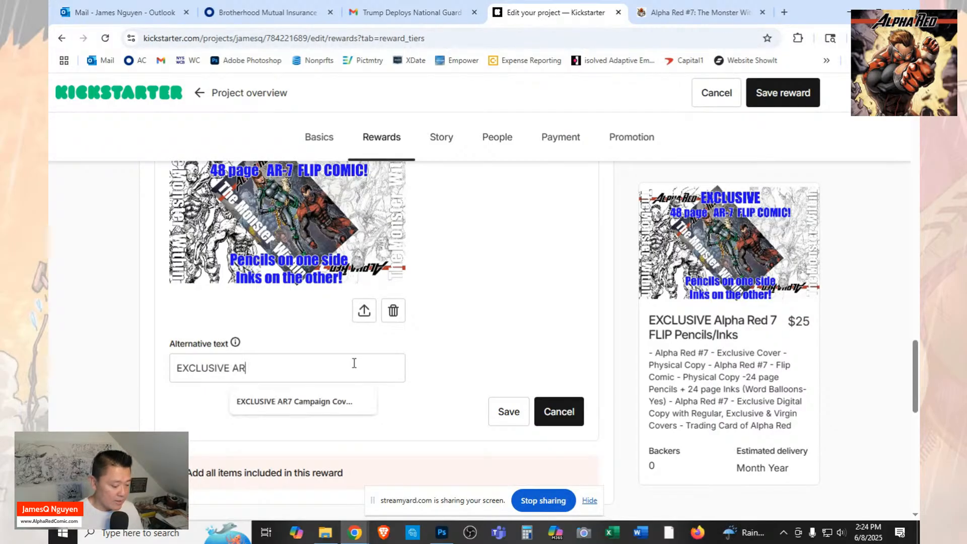
text(7)
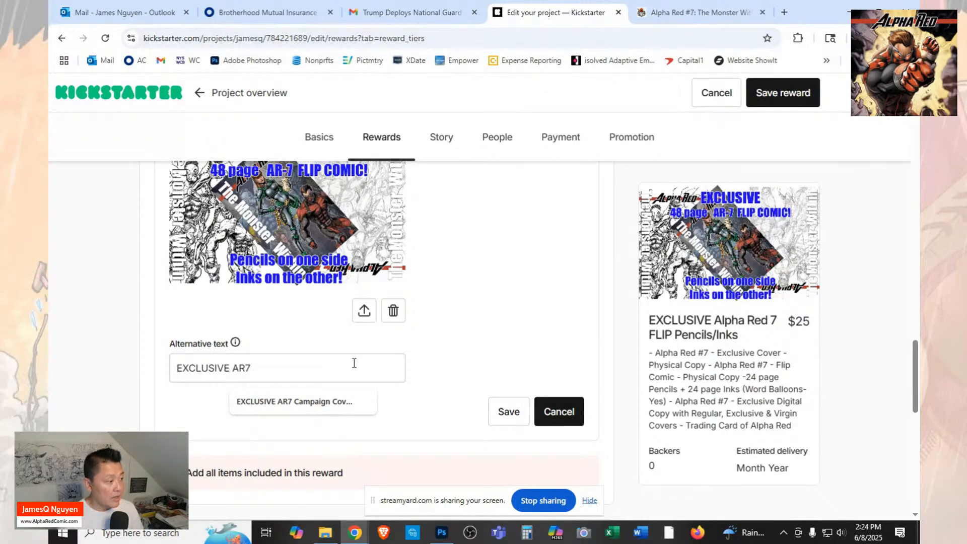
text( Fli)
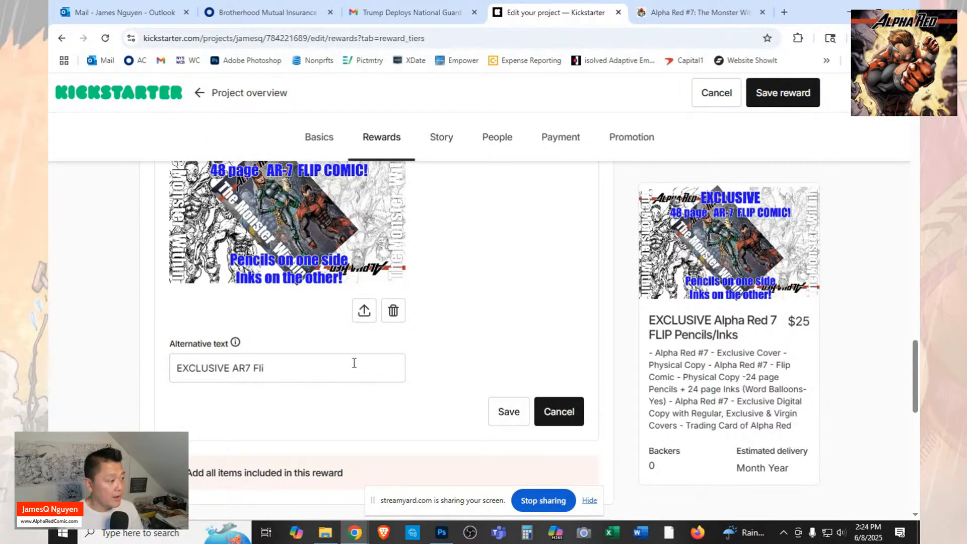
text(p comic)
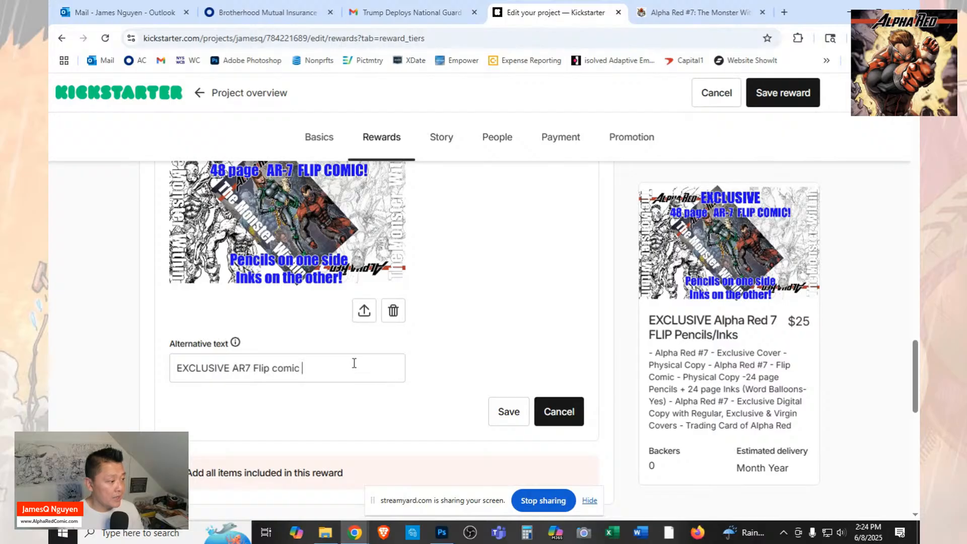
text( Pen)
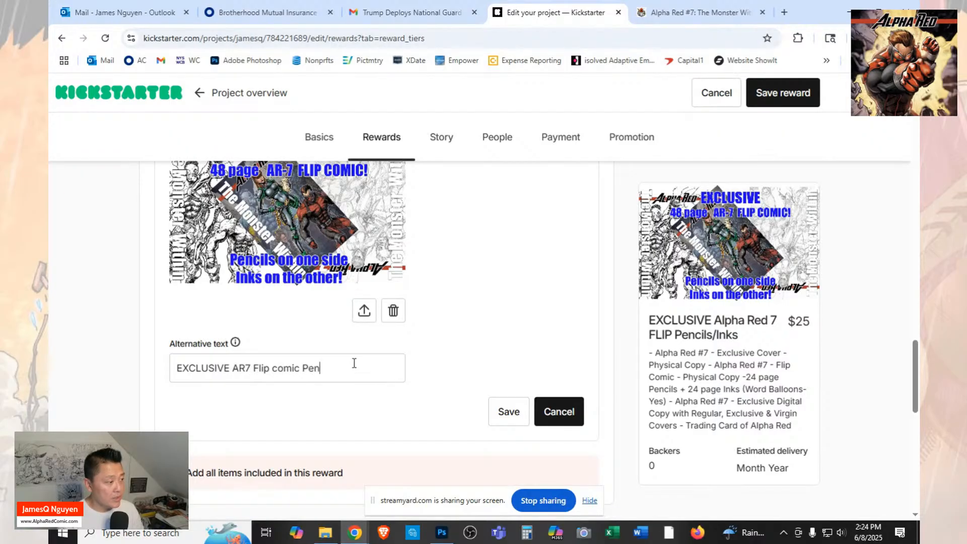
text(cils)
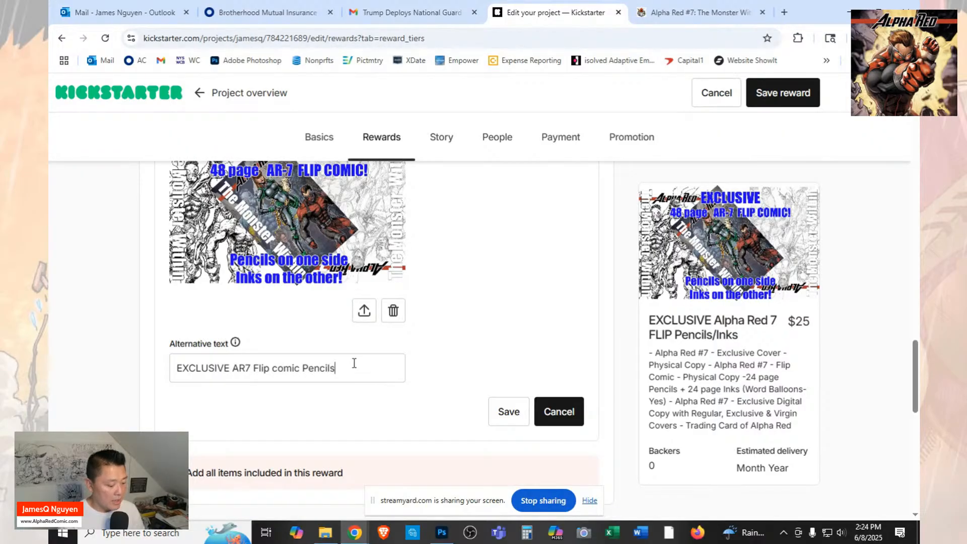
text(/Ink)
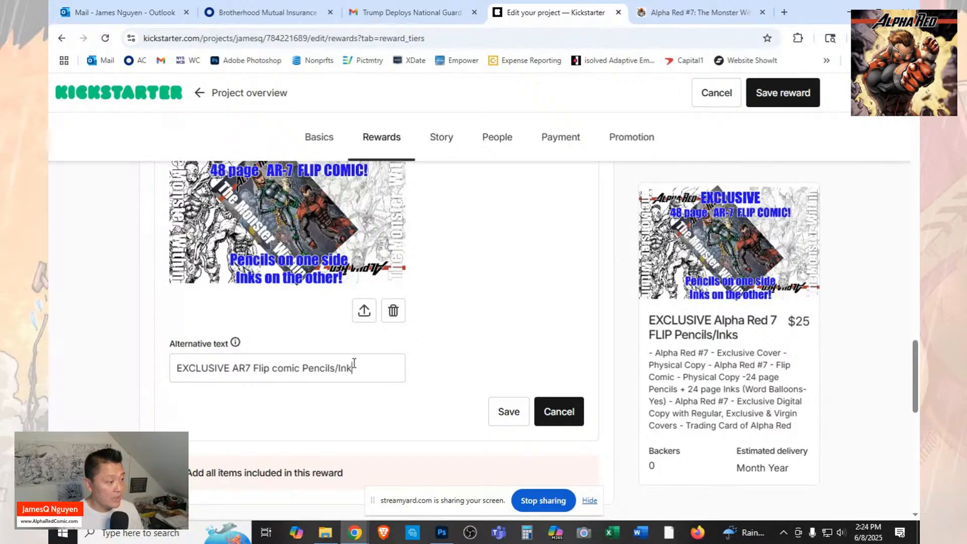
text(s)
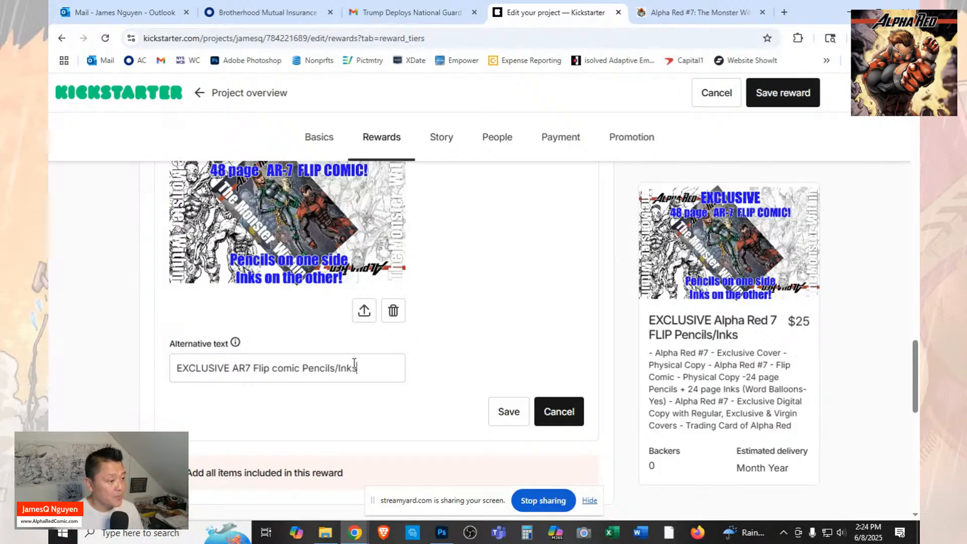
click(509, 411)
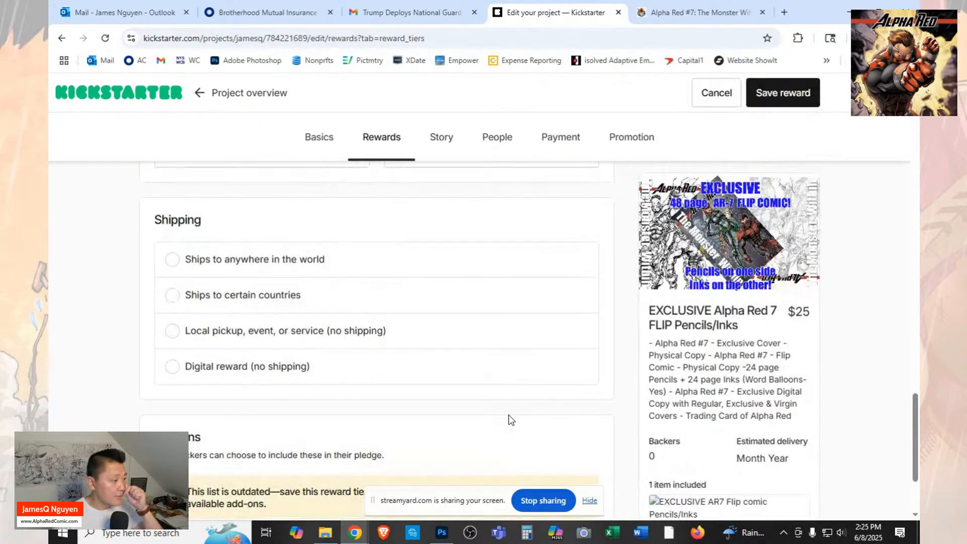
Set the reward to ship to certain countries and add Canada as a destination with a shipping cost of $25.
click(173, 295)
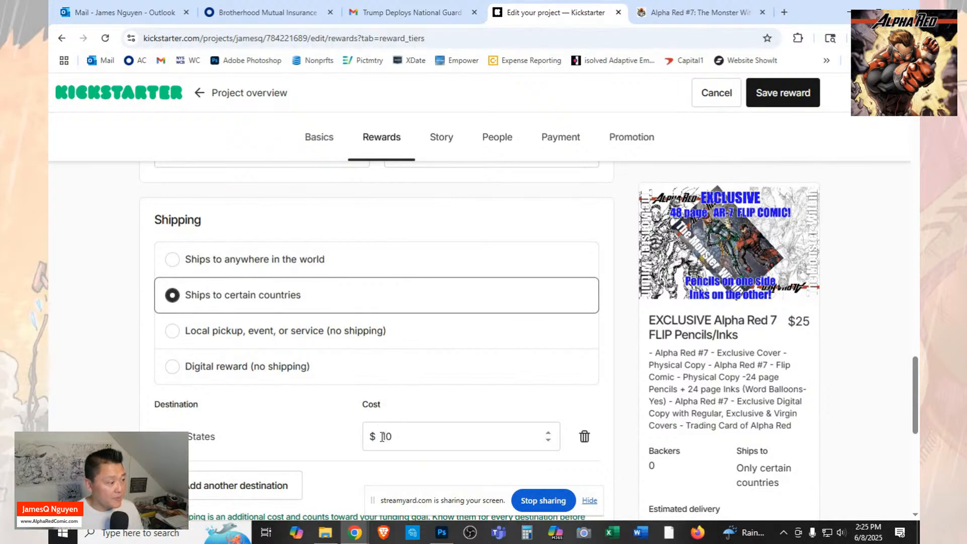
click(266, 496)
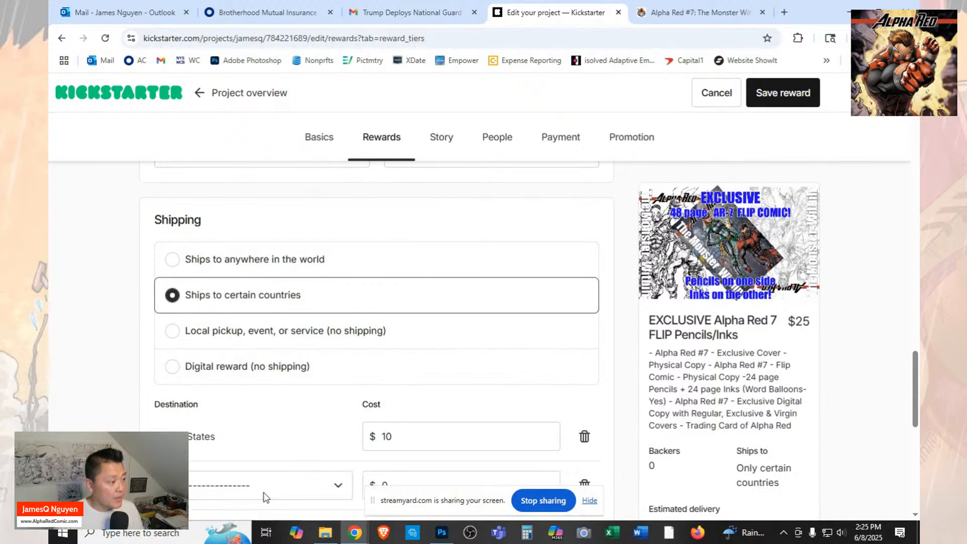
click(338, 488)
scroll(272, 456, down, 8)
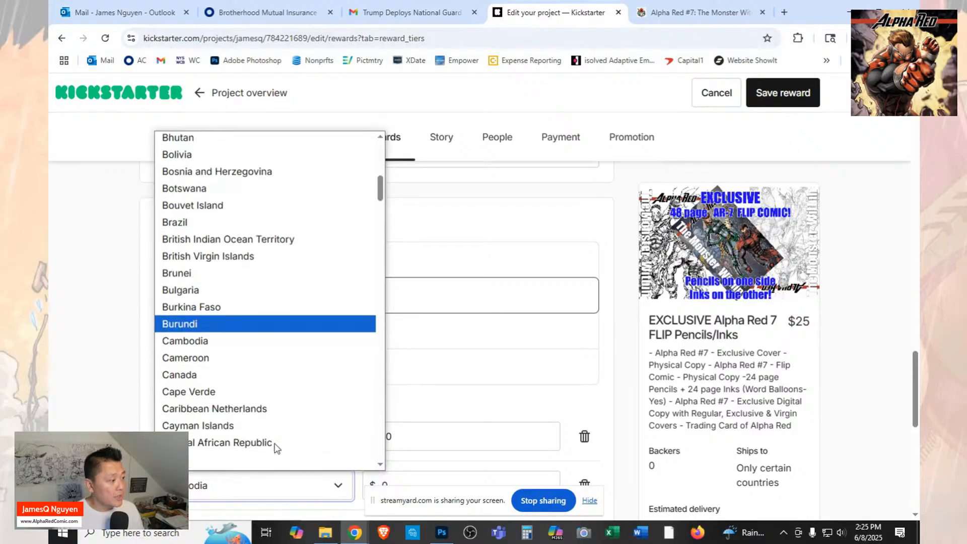
click(263, 375)
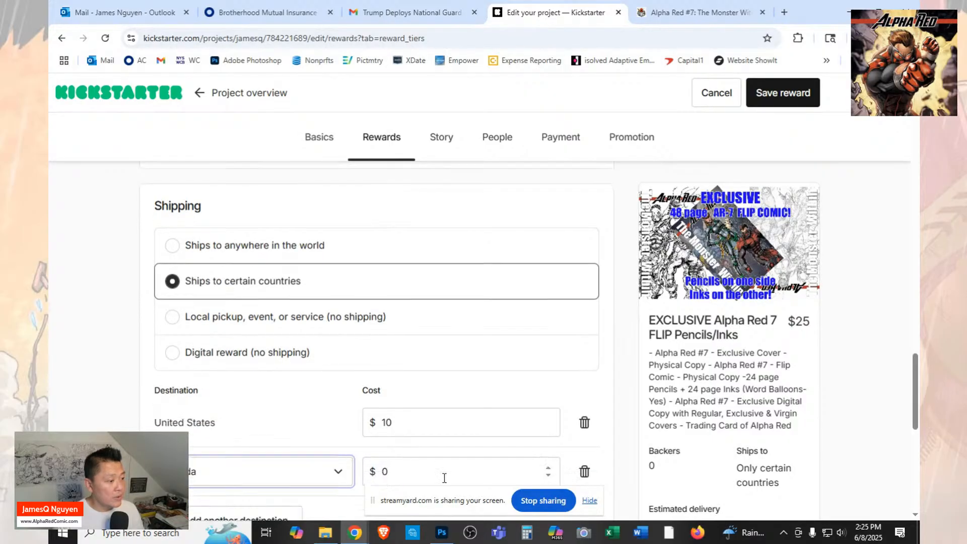
scroll(444, 478, down, 1)
click(405, 426)
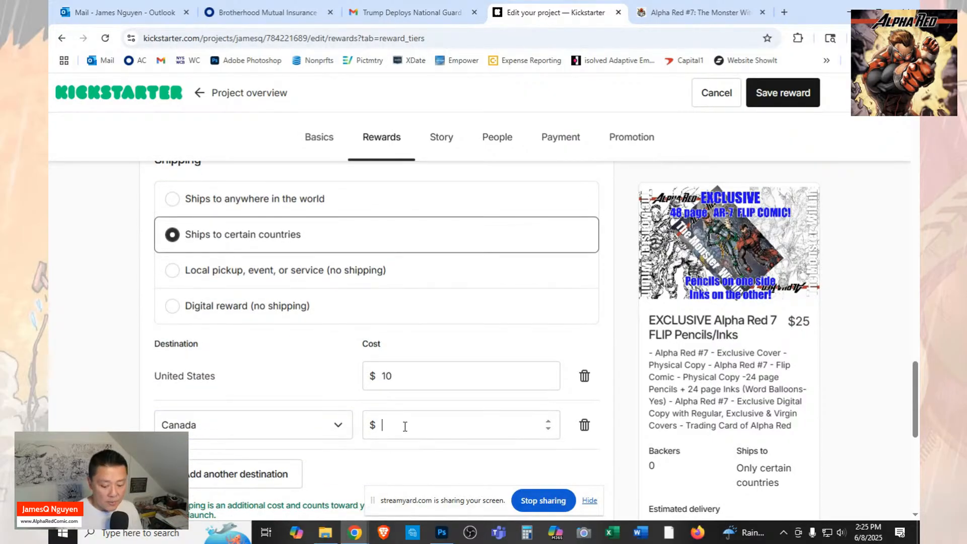
scroll(405, 427, down, 2)
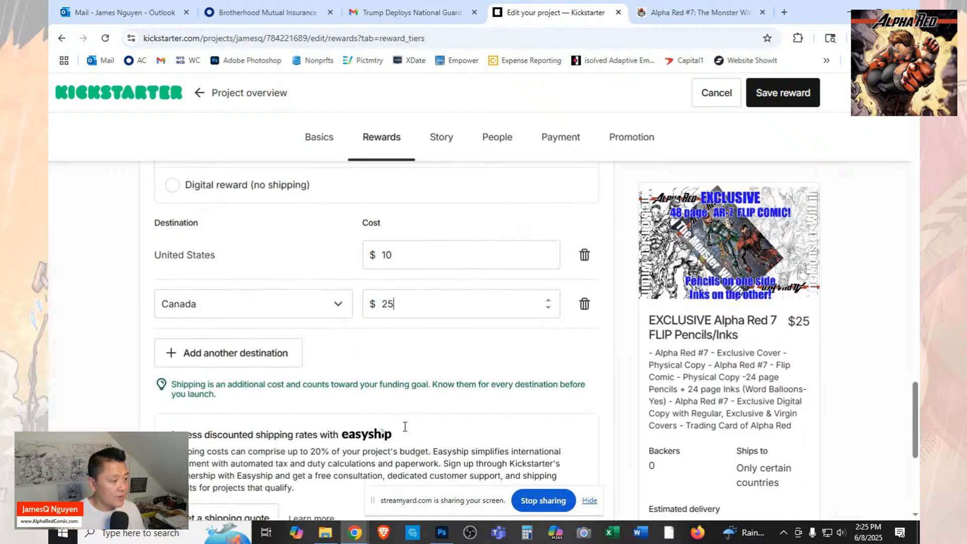
Set the reward's estimated delivery to July 2025 and save the reward.
scroll(426, 388, down, 1)
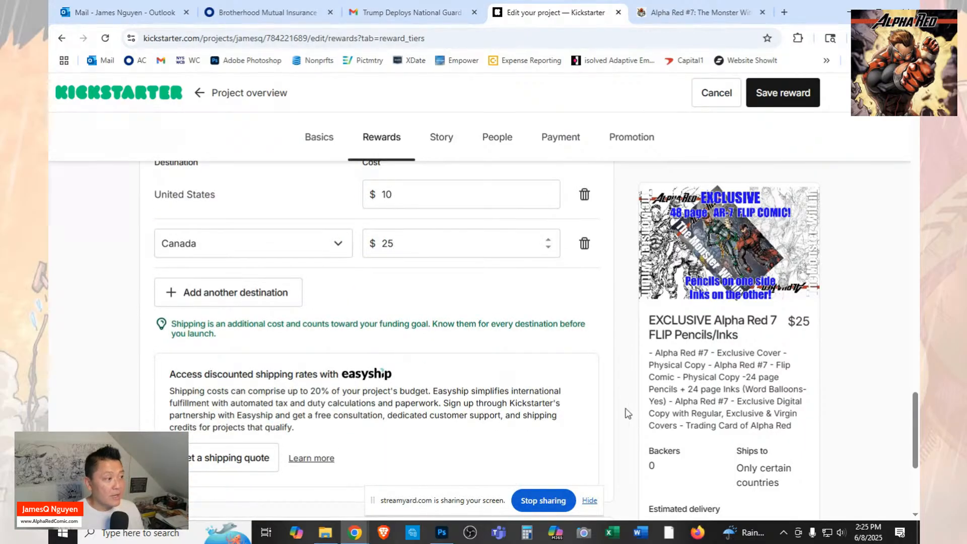
scroll(525, 354, down, 2)
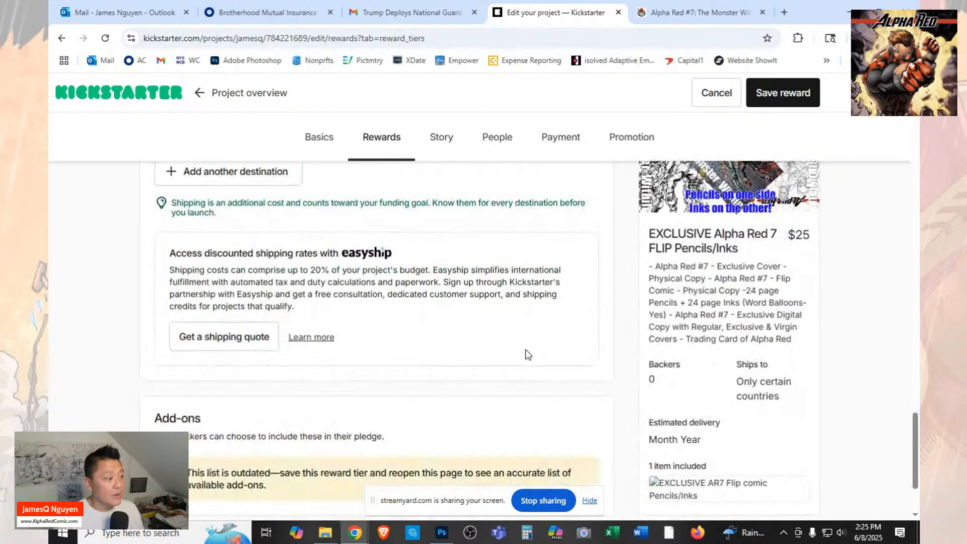
scroll(525, 352, down, 4)
scroll(525, 353, up, 3)
scroll(807, 345, up, 1)
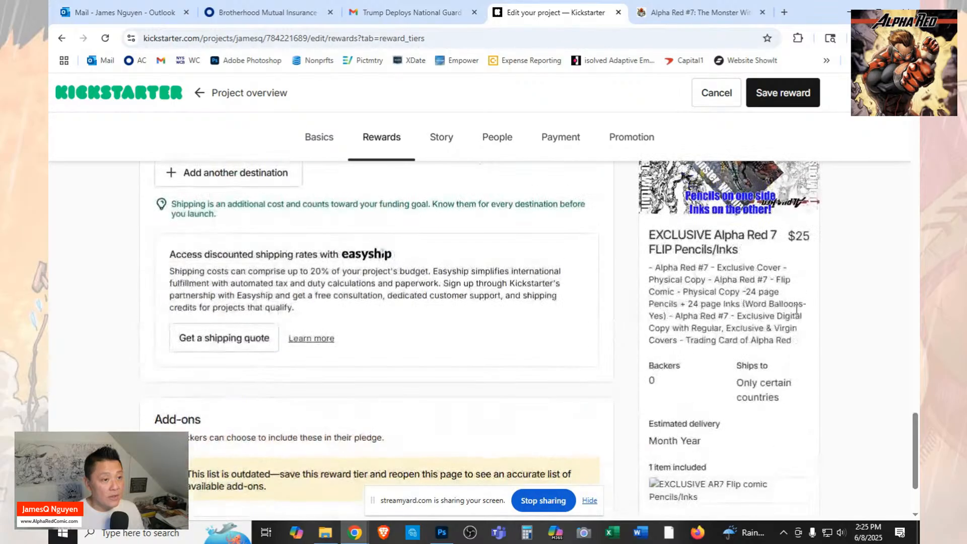
scroll(761, 174, up, 3)
scroll(761, 173, up, 4)
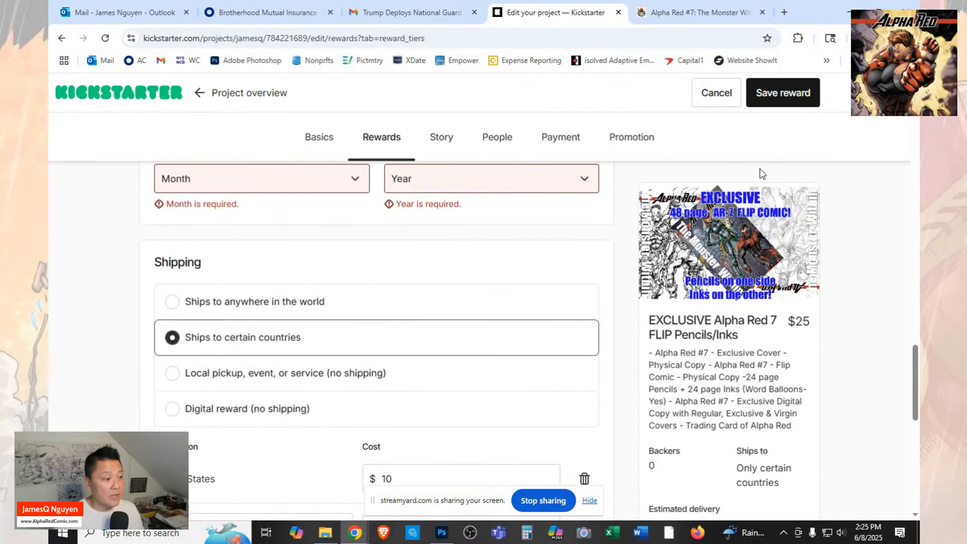
scroll(449, 264, up, 1)
click(340, 246)
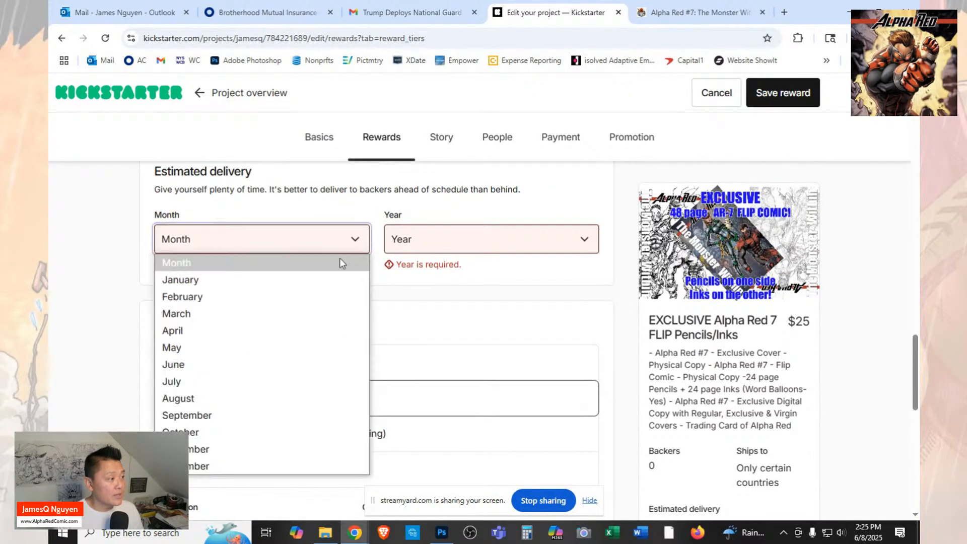
click(285, 381)
click(432, 242)
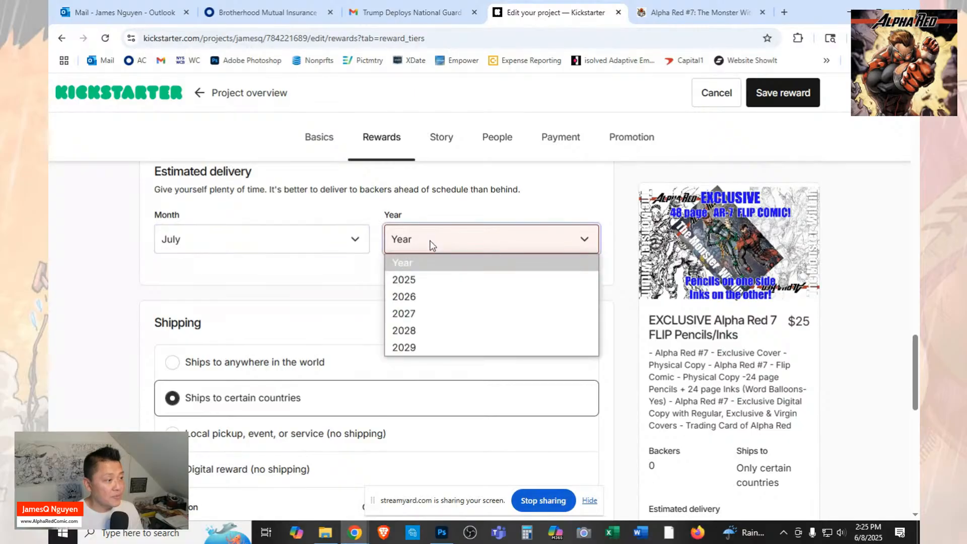
click(433, 281)
click(782, 91)
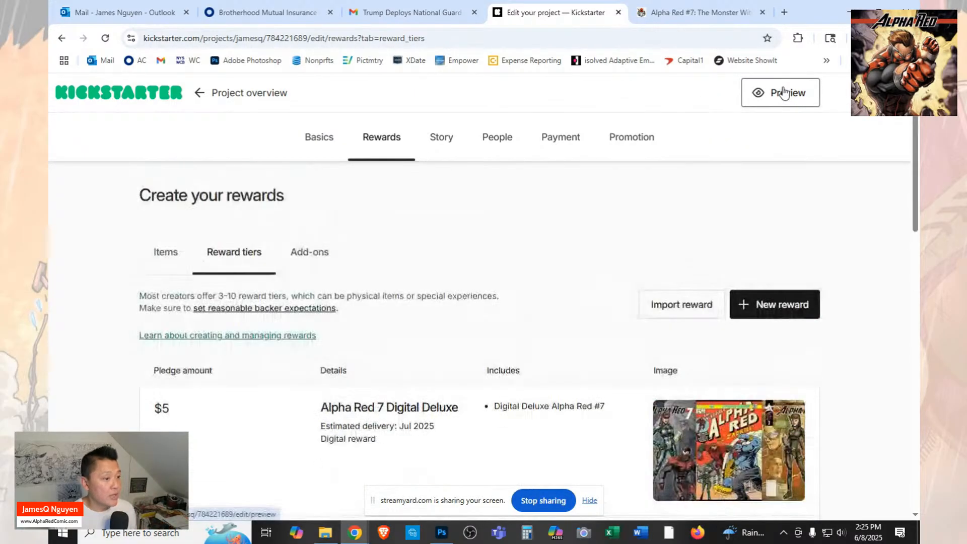
Start a new reward tier for the project.
scroll(619, 331, down, 1)
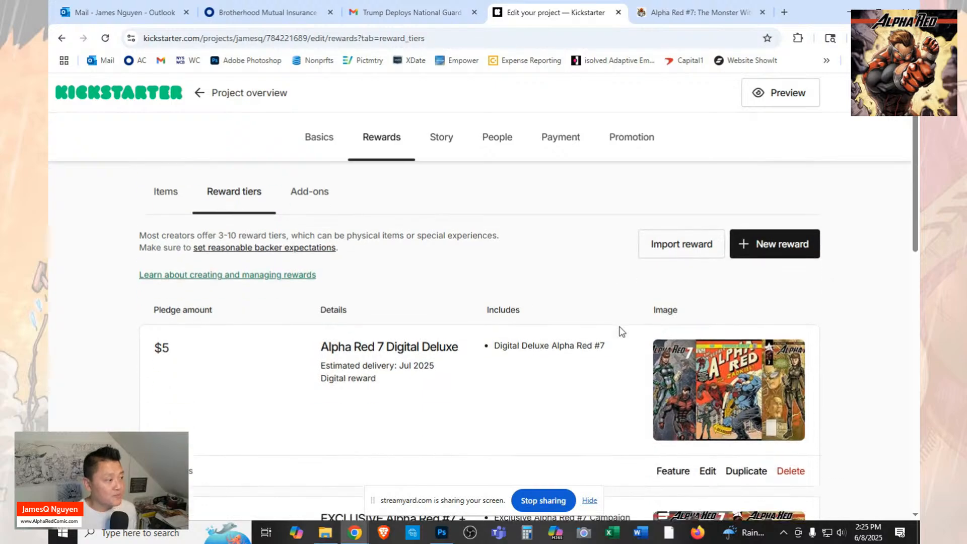
click(755, 246)
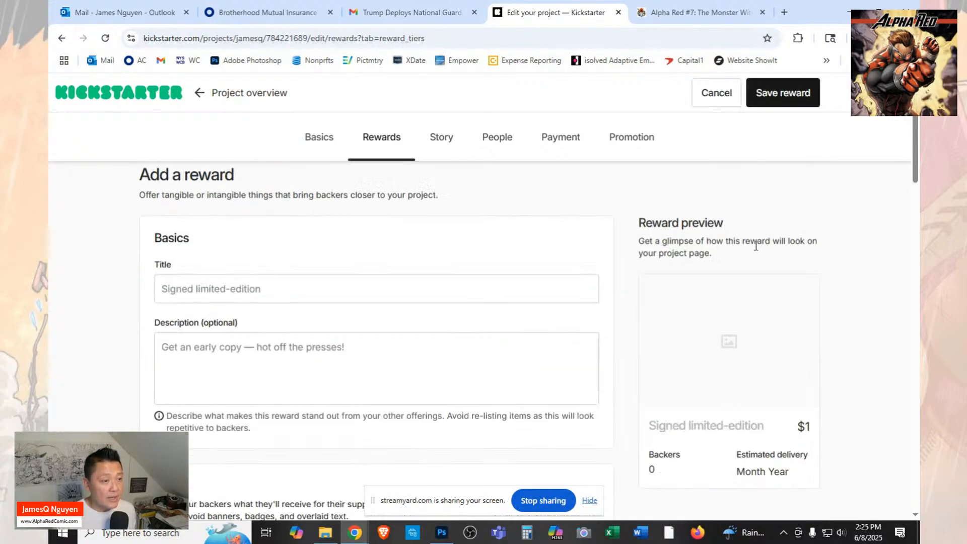
Switch to the Alpha Red #7 campaign page on FundMyComic and look through its reward tiers for the next one to copy.
click(672, 6)
scroll(697, 282, up, 9)
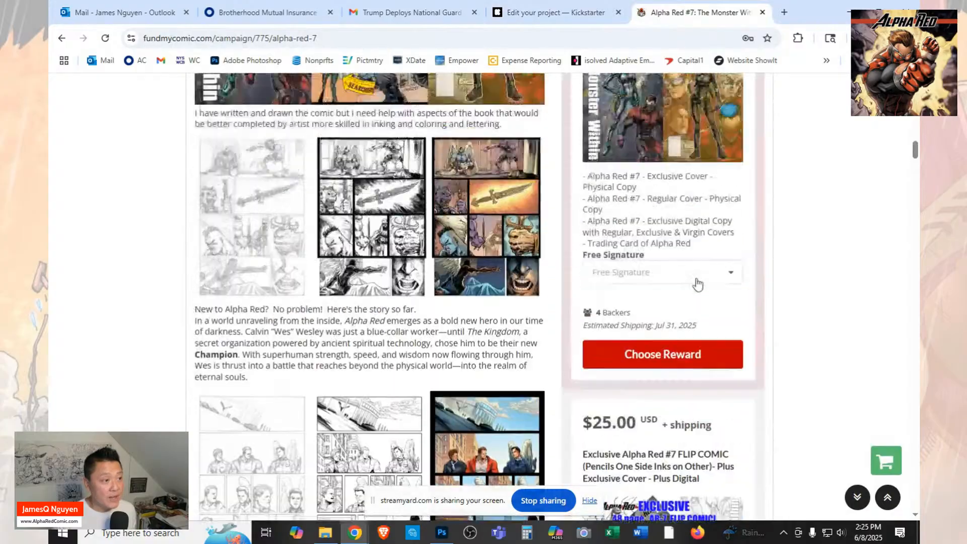
scroll(698, 284, up, 8)
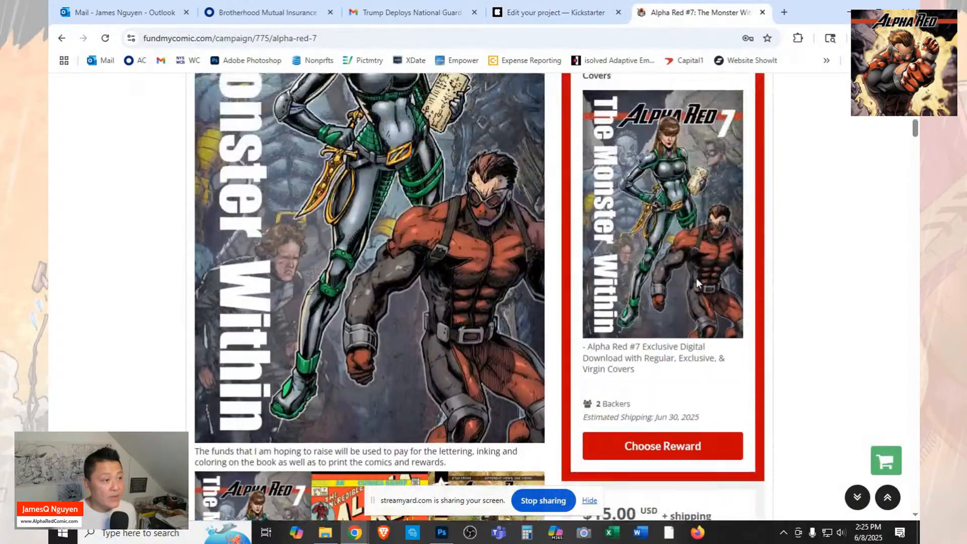
scroll(698, 284, down, 11)
scroll(698, 282, down, 15)
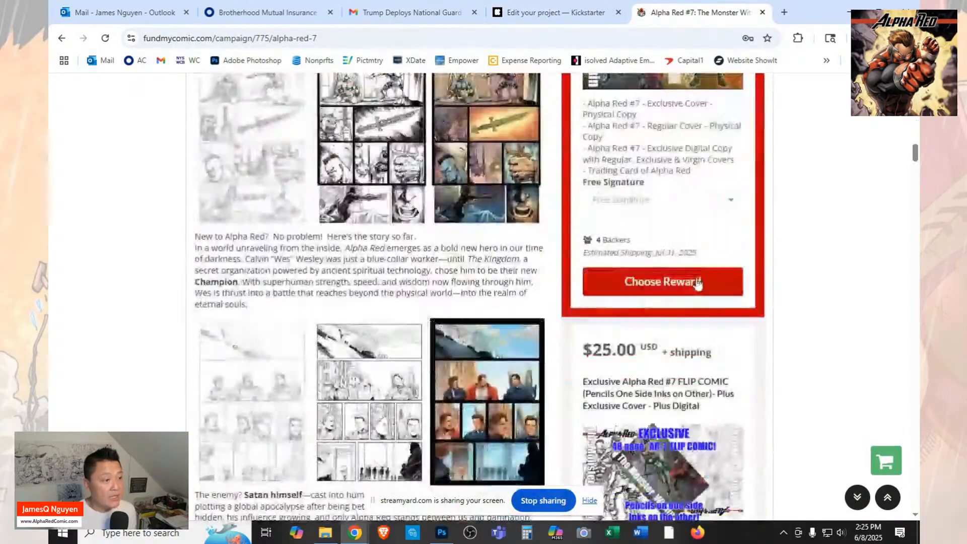
scroll(698, 282, up, 2)
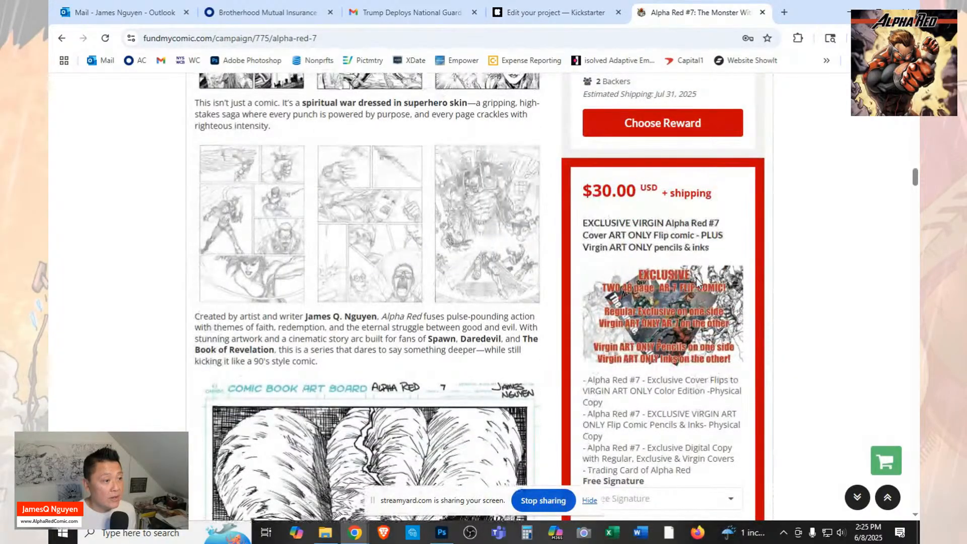
Find the Alpha Red #7 TRIPLE COVER tier among the FundMyComic campaign rewards and copy its title.
scroll(698, 282, down, 7)
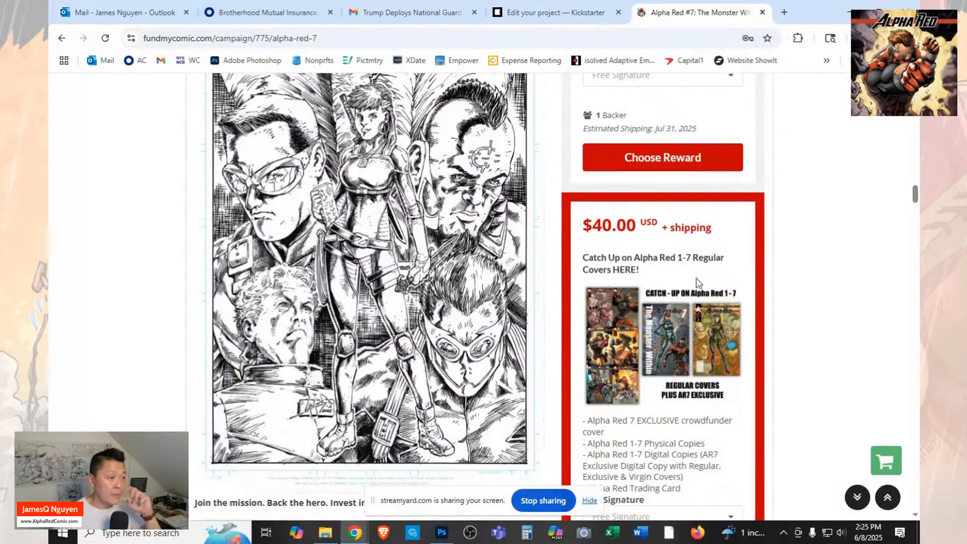
scroll(697, 282, down, 2)
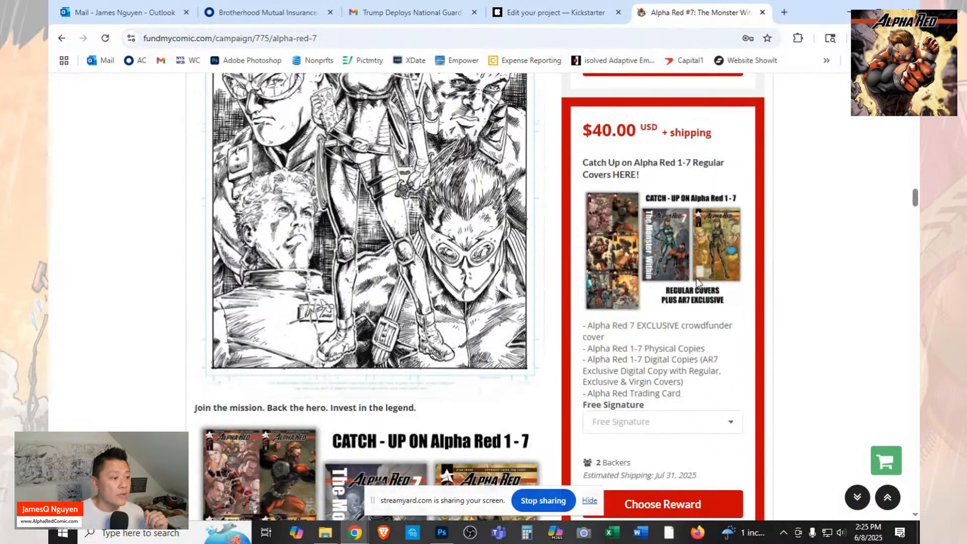
scroll(698, 282, down, 5)
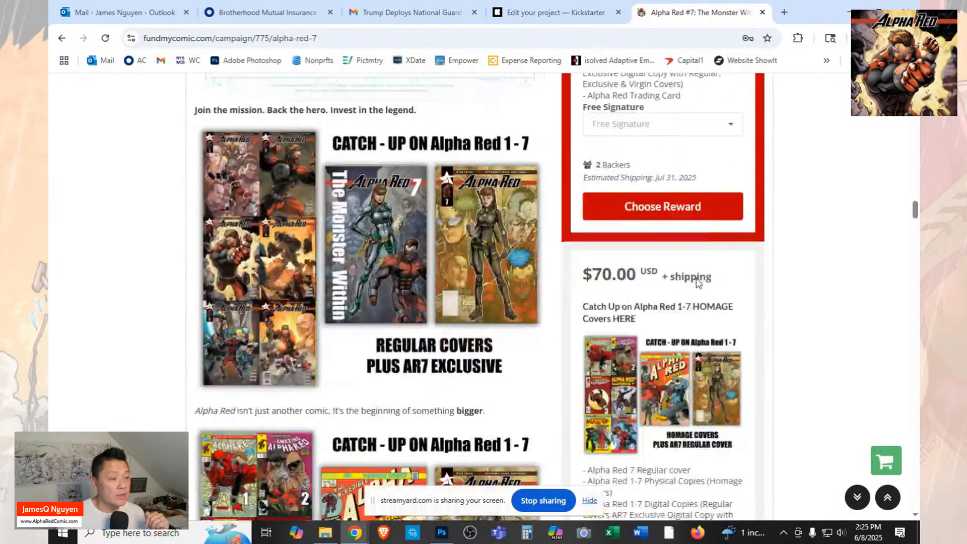
scroll(698, 282, down, 5)
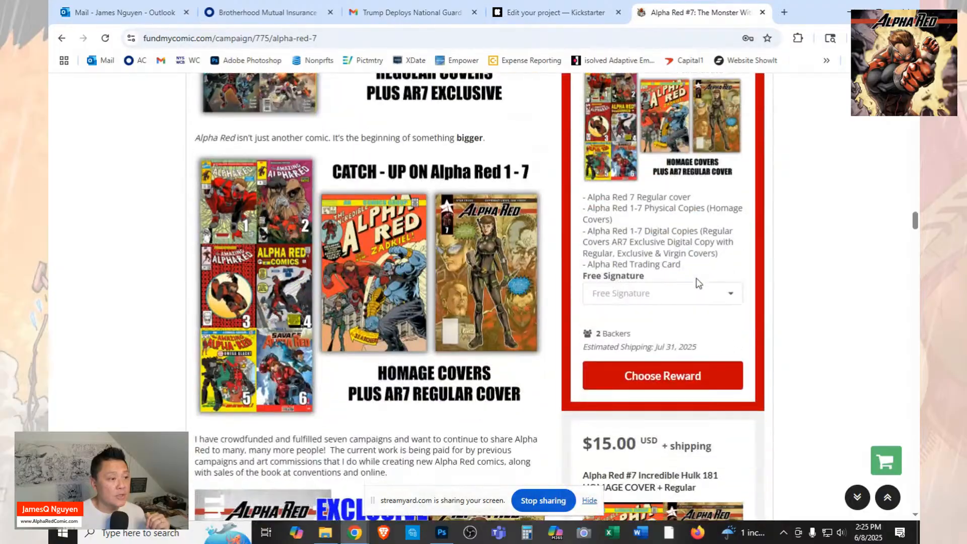
scroll(698, 282, down, 3)
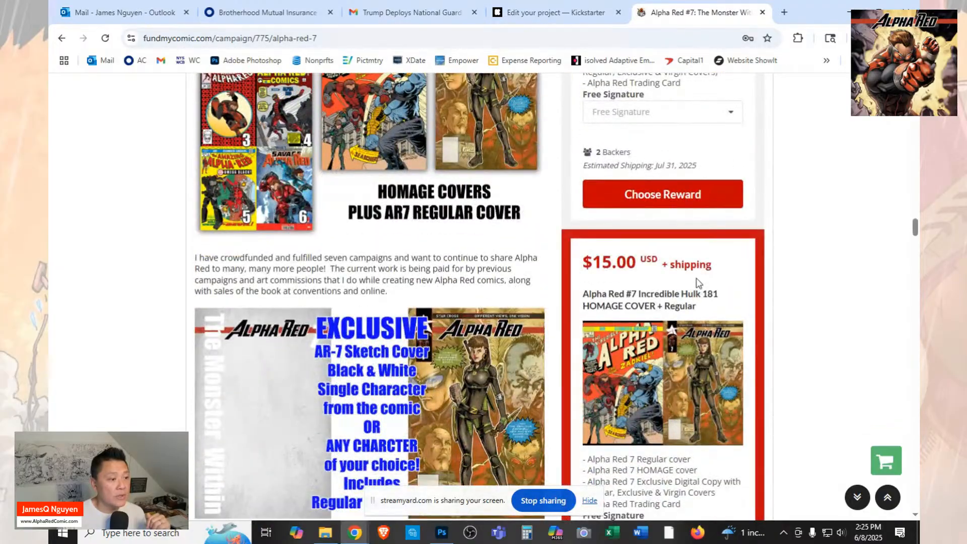
scroll(698, 282, down, 7)
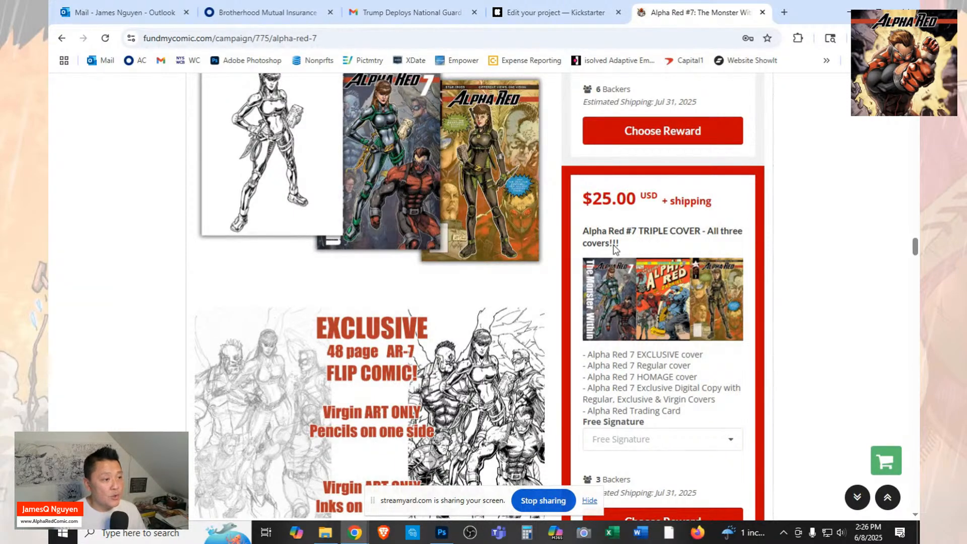
drag(581, 235, 623, 250)
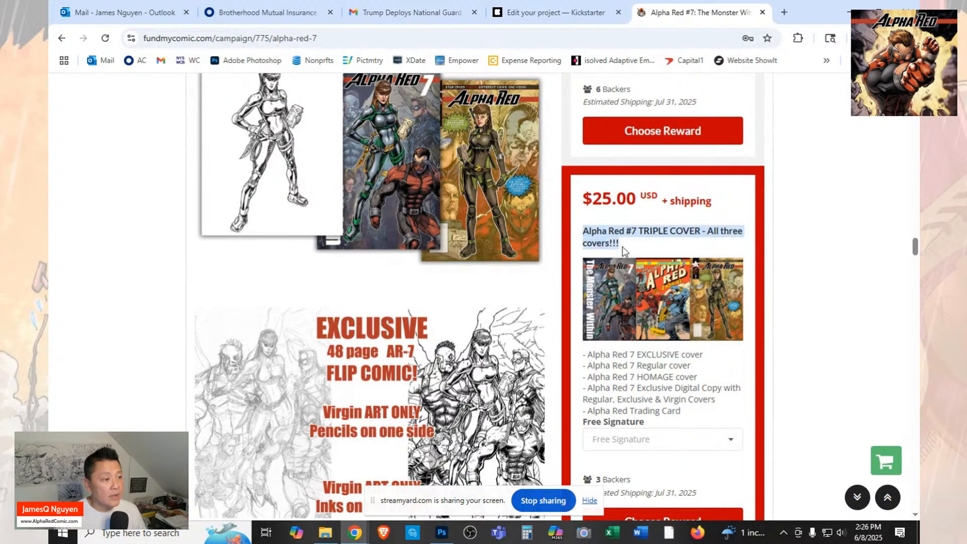
right_click(618, 247)
click(633, 261)
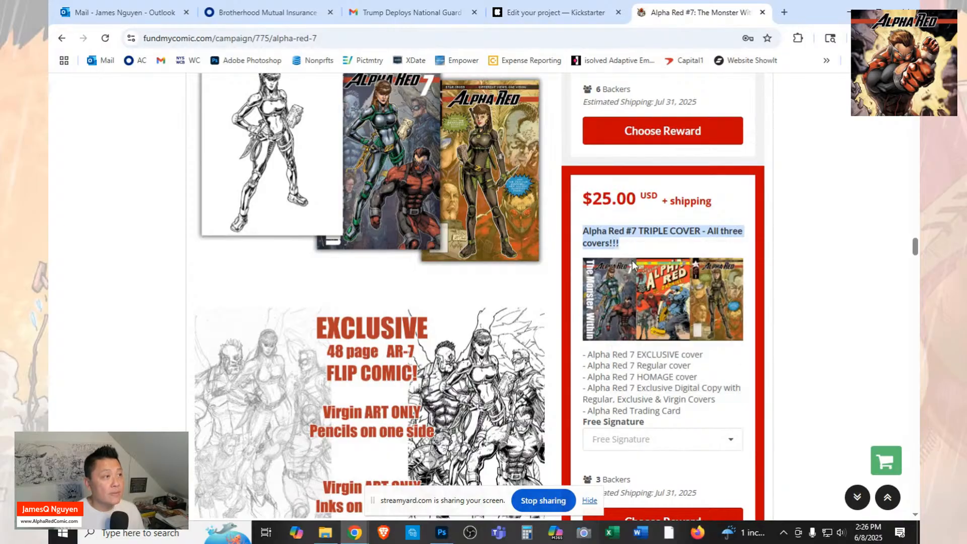
Switch to the Kickstarter project and title the new reward "Alpha Red #7 TRIPLE COVER - All 3 covers", using the copied title.
click(544, 11)
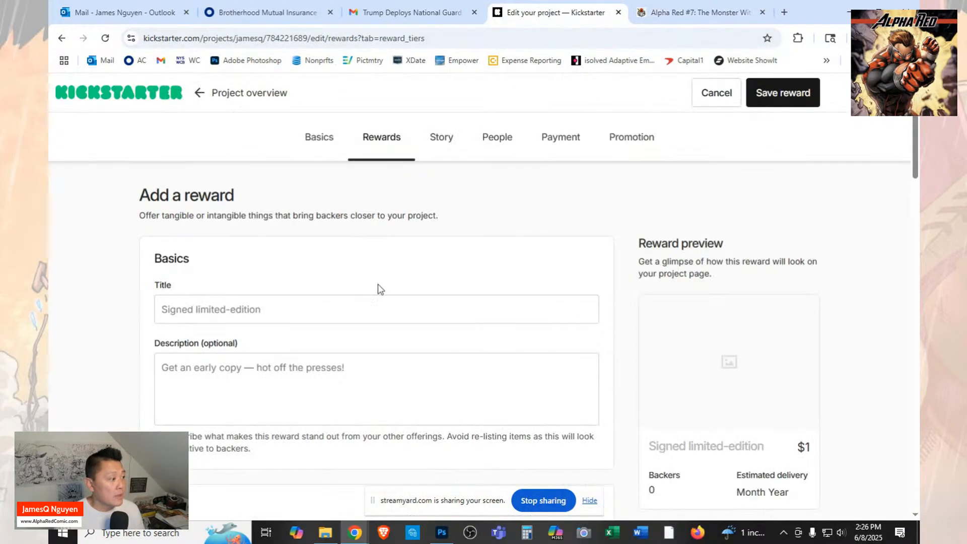
click(305, 302)
key(ctrl+v)
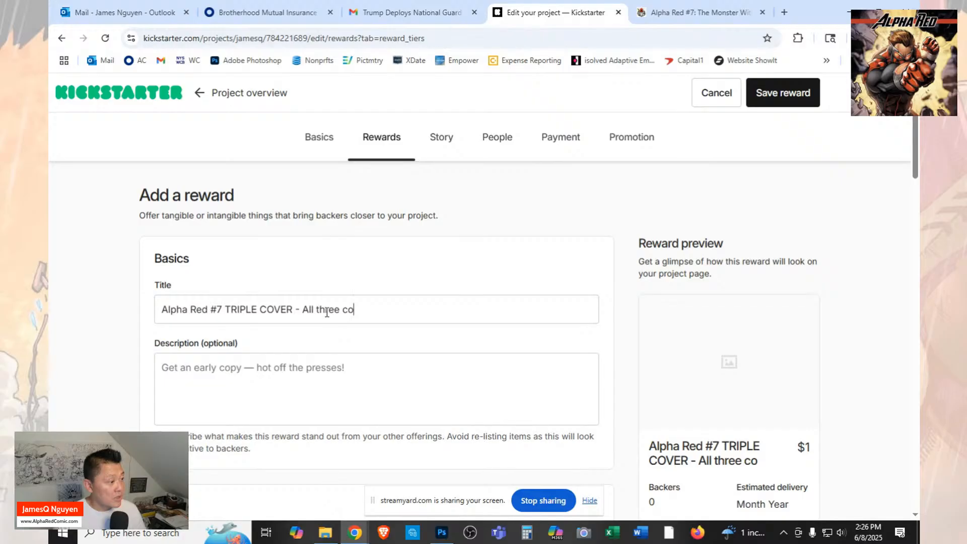
drag(317, 311, 321, 312)
key(Delete)
key(Delete)
key(Delete)
key(Delete)
key(Delete)
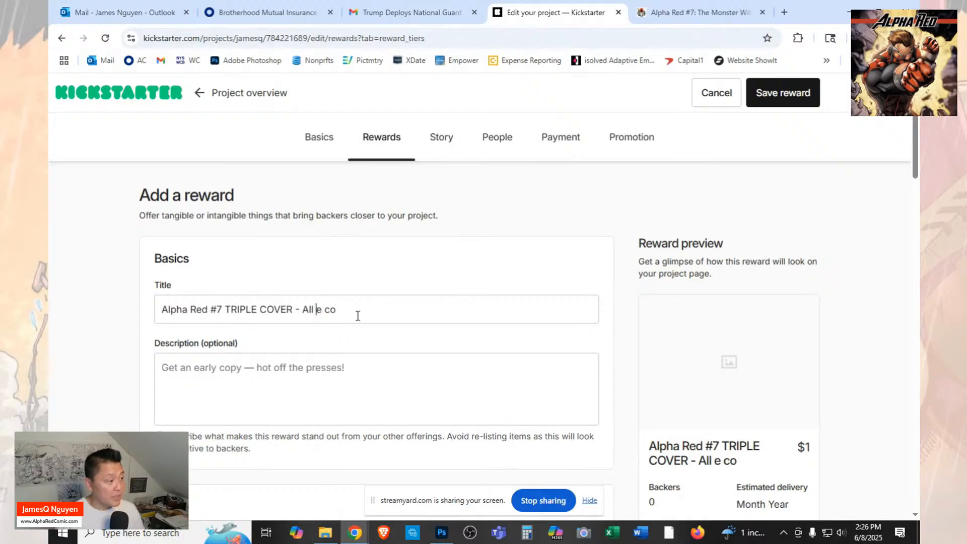
text(3 co)
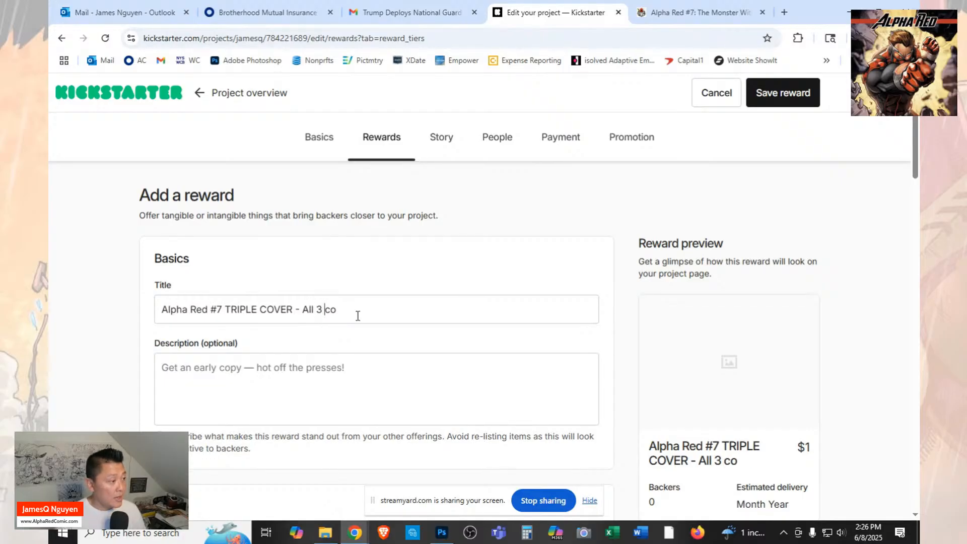
text(vers)
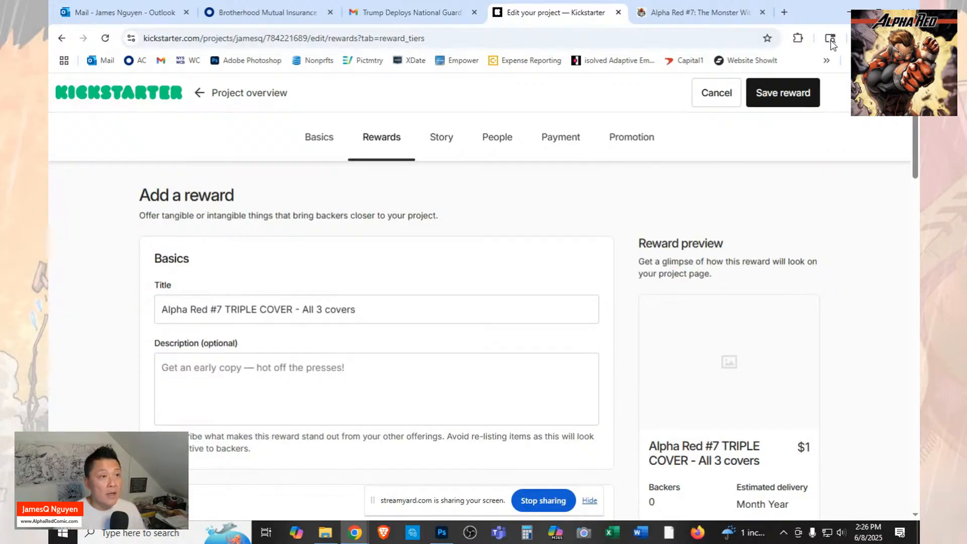
Switch to the FundMyComic campaign page and copy the TRIPLE COVER tier's list of contents, from the EXCLUSIVE cover through the Trading Card.
click(713, 19)
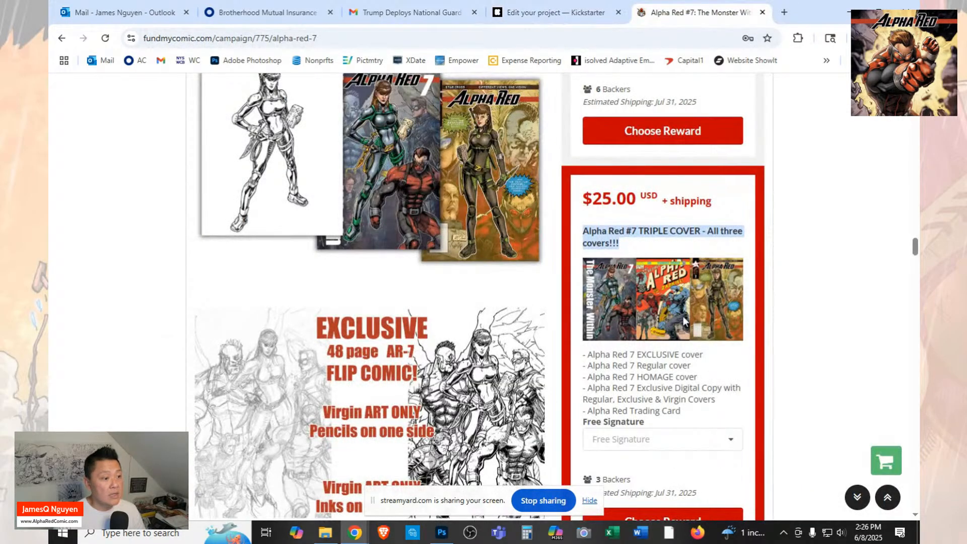
drag(700, 420, 579, 356)
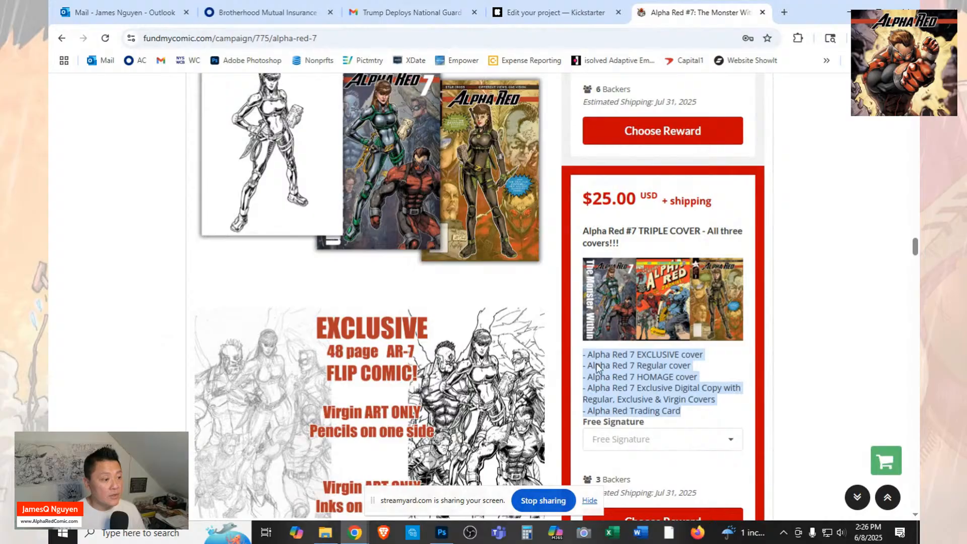
right_click(598, 368)
click(615, 378)
Switch back to Kickstarter, paste the copied list into the reward's description and remove the blank line before the Trading Card entry.
click(527, 15)
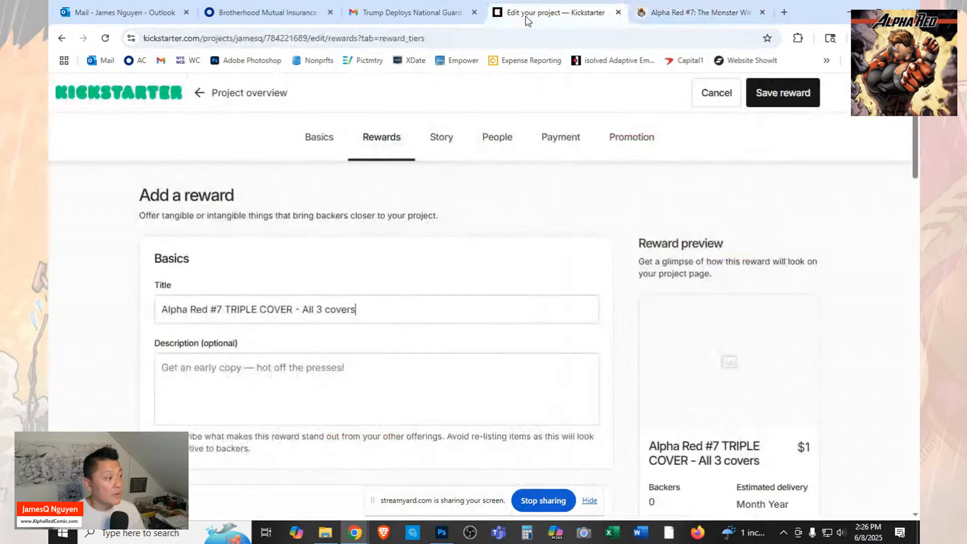
click(425, 372)
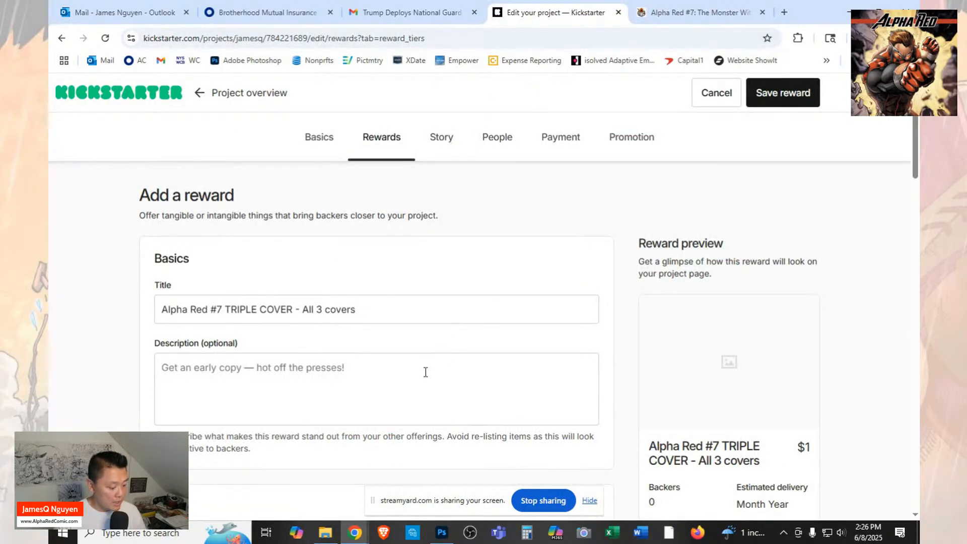
key(ctrl+v)
click(426, 400)
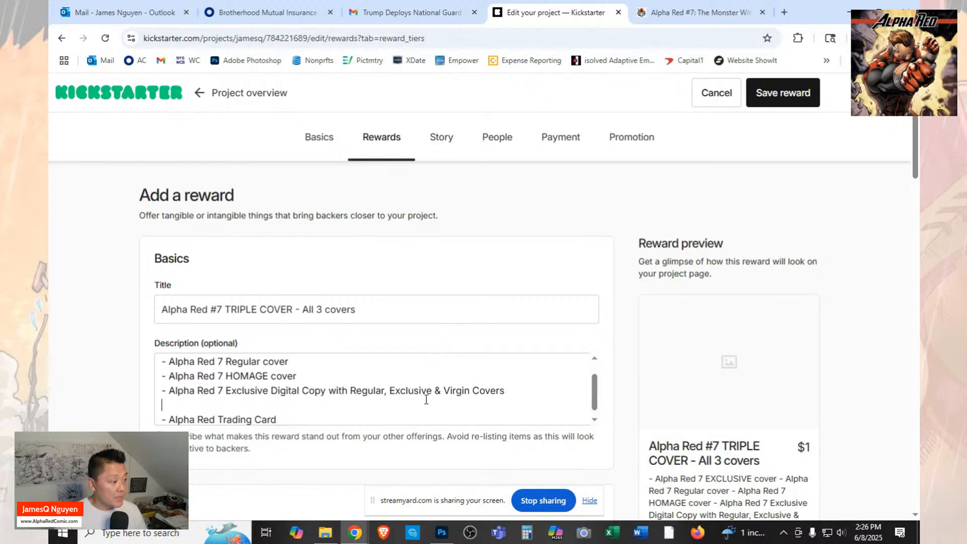
key(Delete)
scroll(429, 381, up, 1)
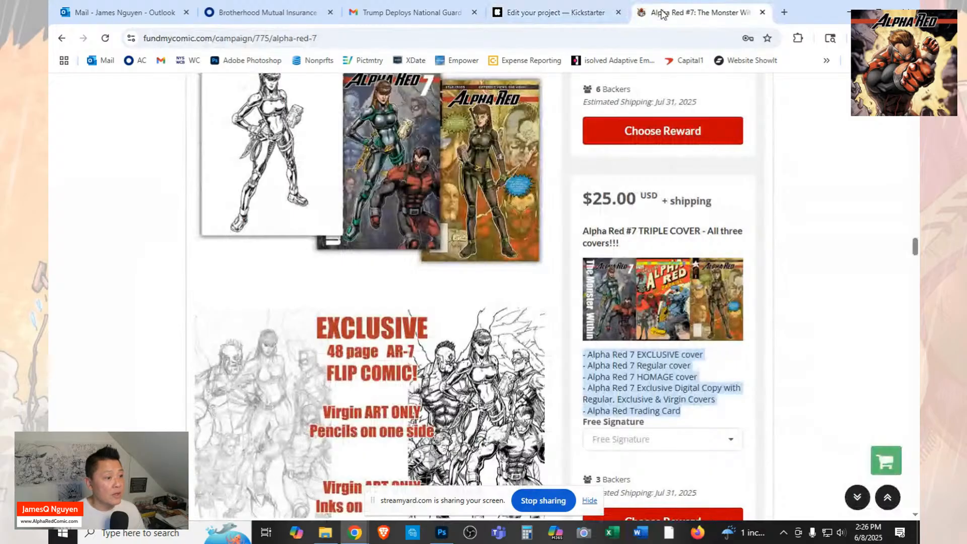
Move the "Alpha Red 7 HOMAGE cover" line above the Regular cover line in the reward's description, leaving no blank line.
click(563, 13)
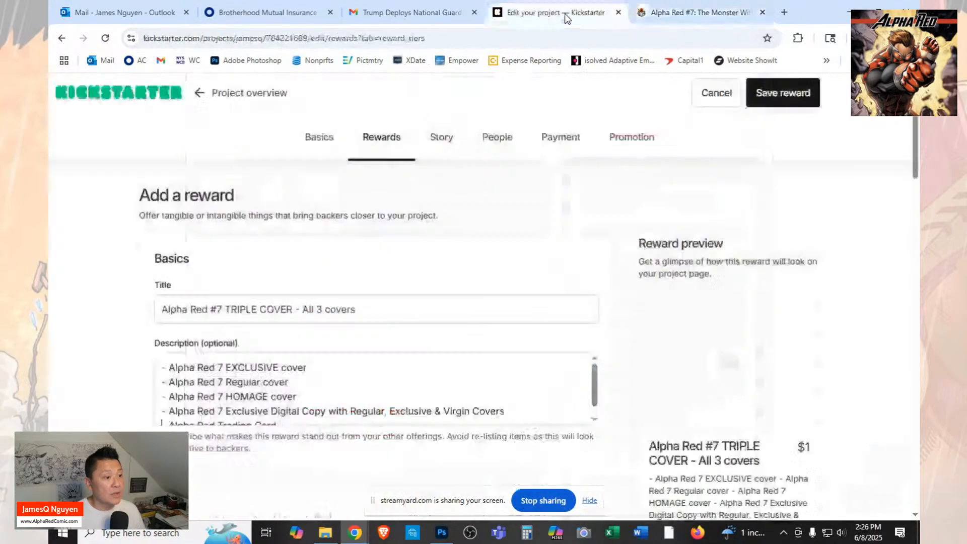
drag(306, 397, 161, 401)
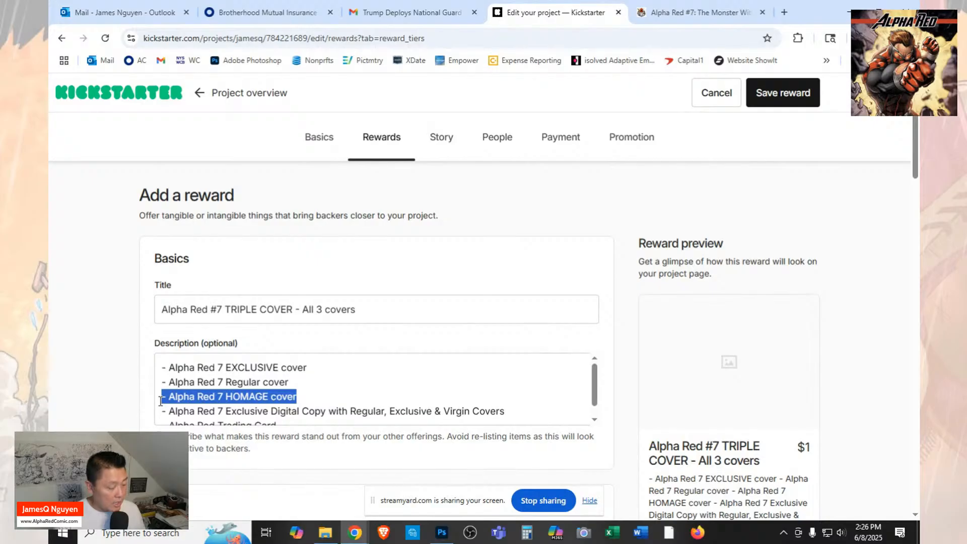
key(BackSpace)
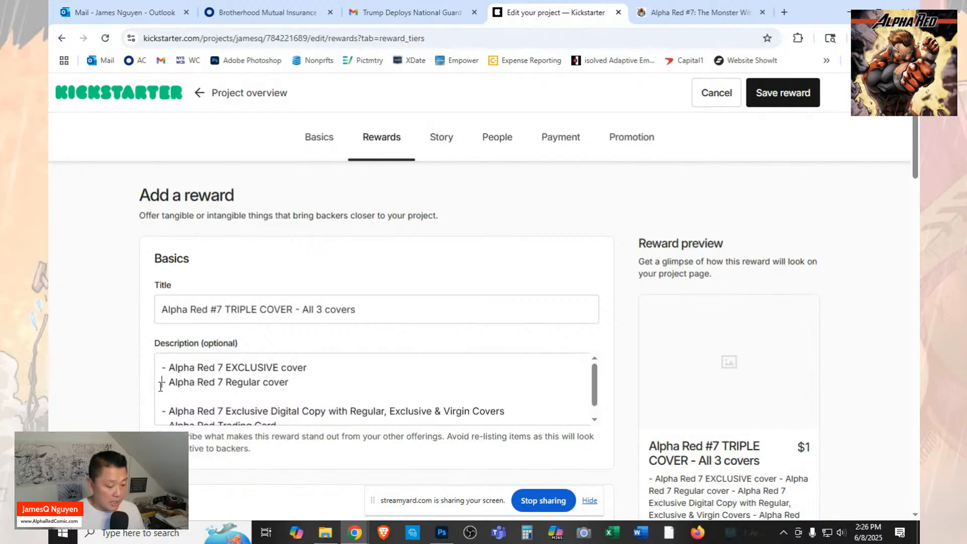
key(ctrl+z)
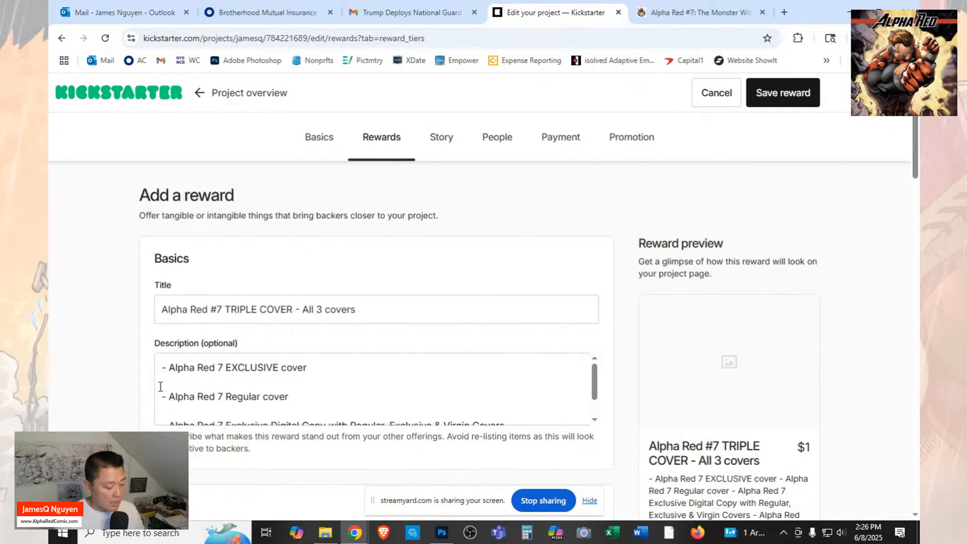
key(ctrl+z)
key(Delete)
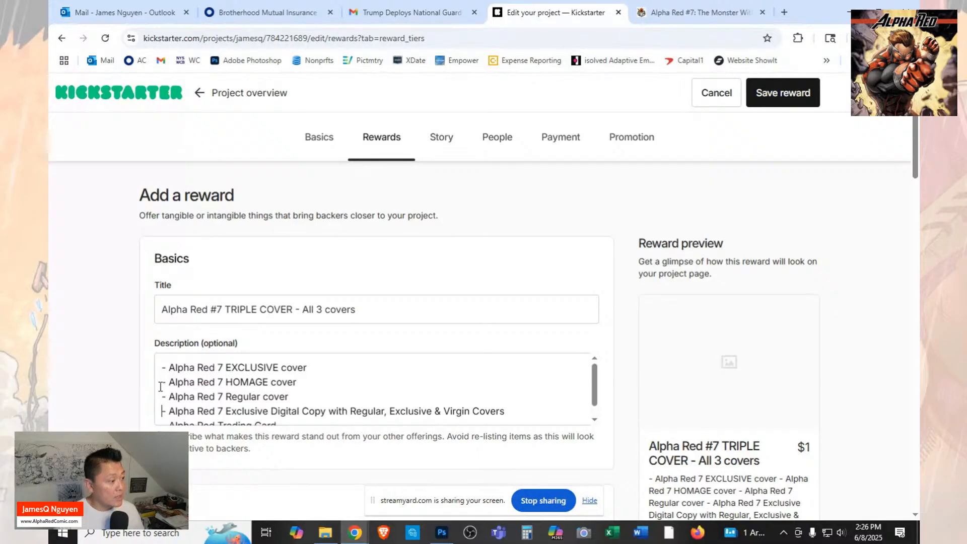
Upload the "1 KS AR7 - Covers Three" picture as the reward's image.
scroll(273, 411, down, 1)
scroll(274, 410, down, 6)
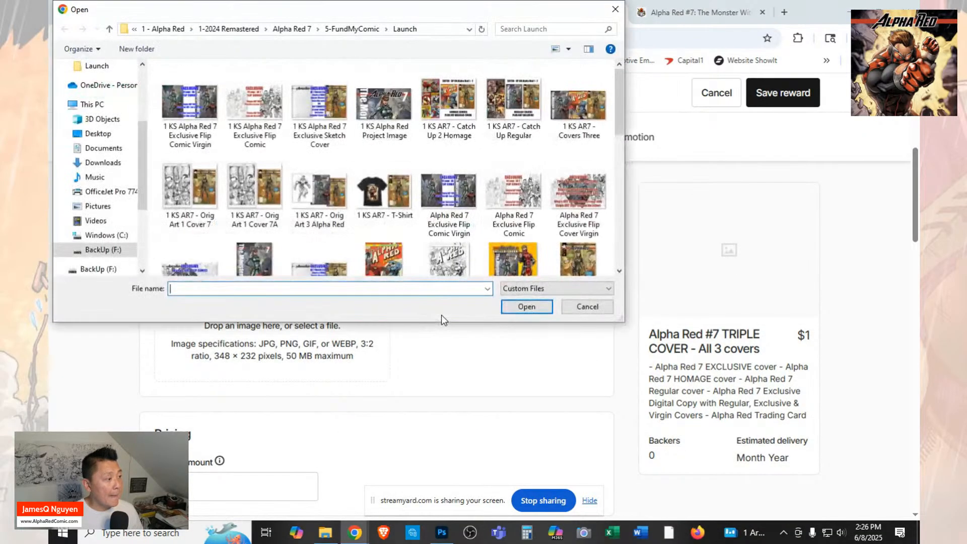
click(569, 112)
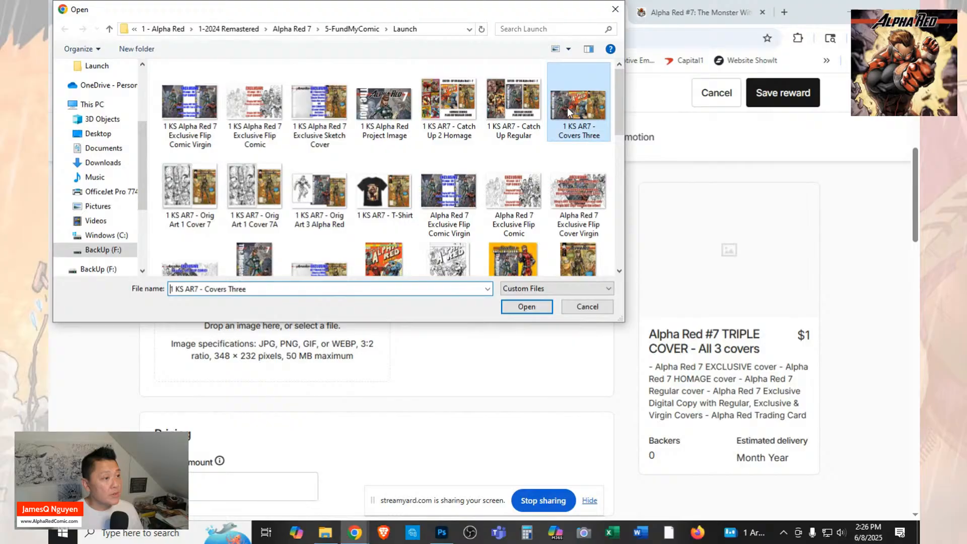
click(547, 310)
Set the reward image's alternative text to "AR7 ALL THREE COVERS".
scroll(530, 315, down, 1)
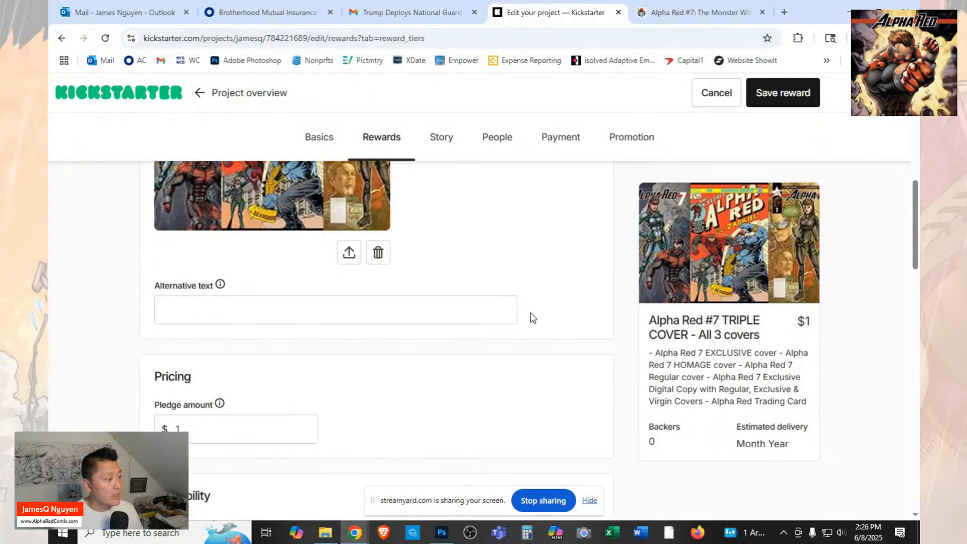
click(480, 301)
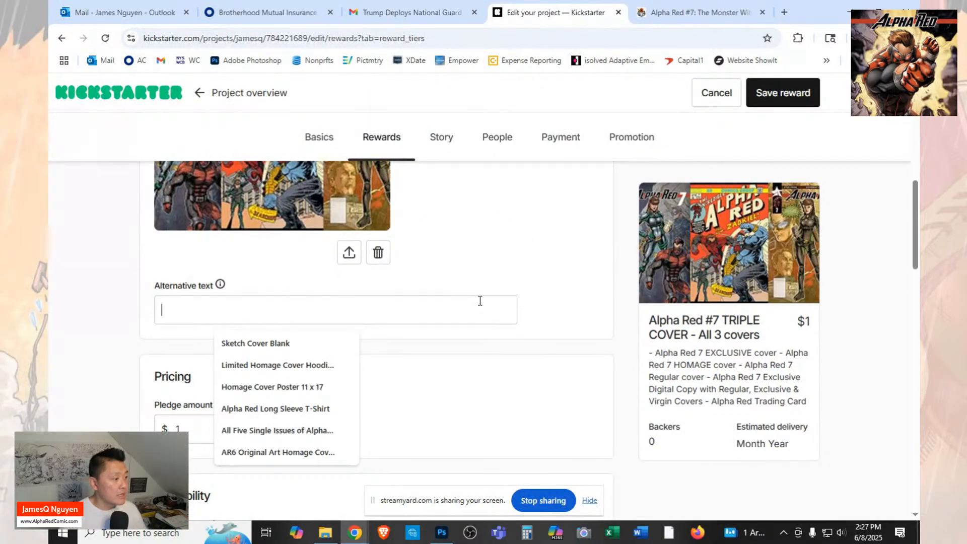
text(AR)
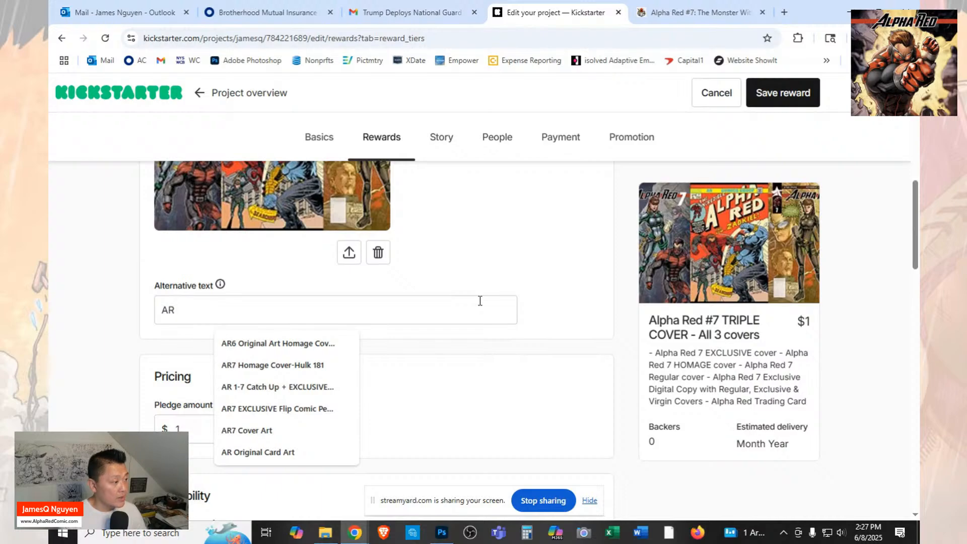
text(y)
key(BackSpace)
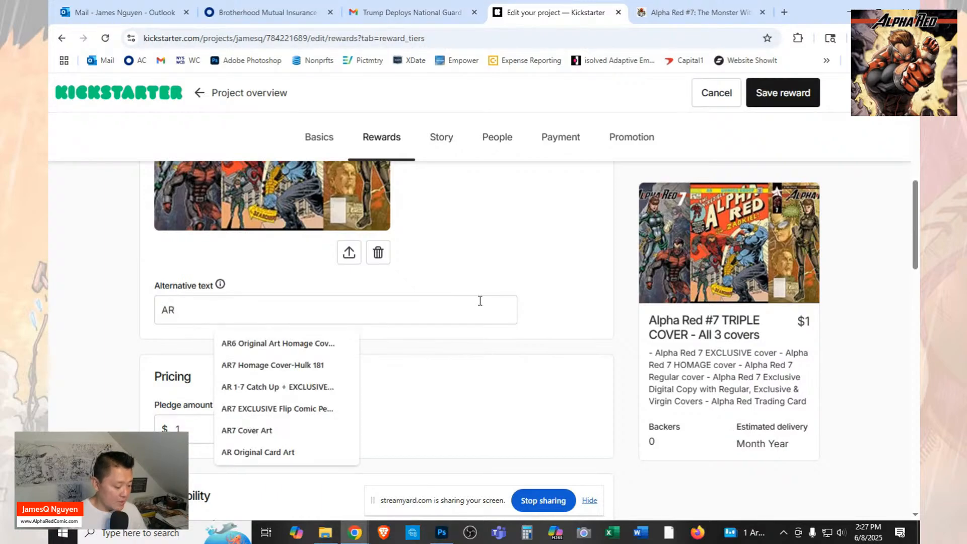
text(7)
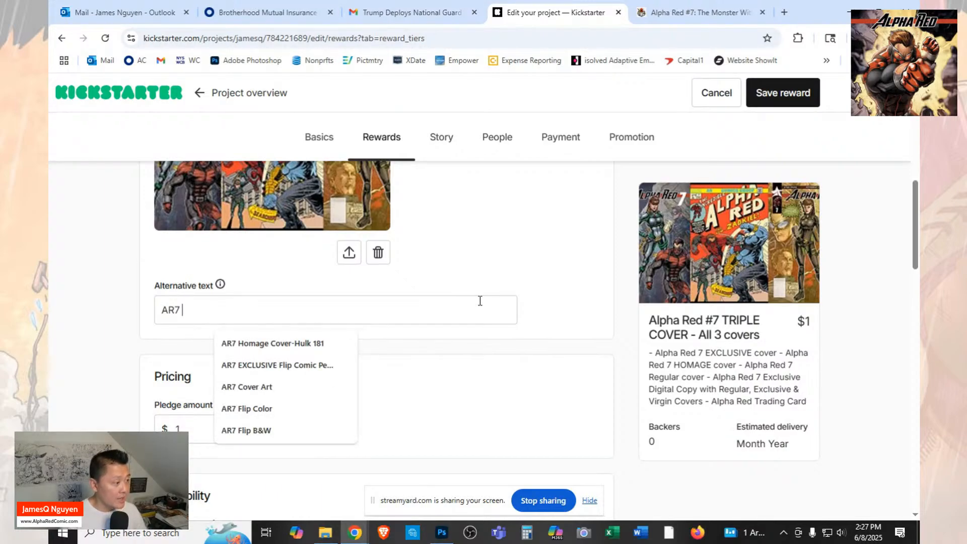
text( A)
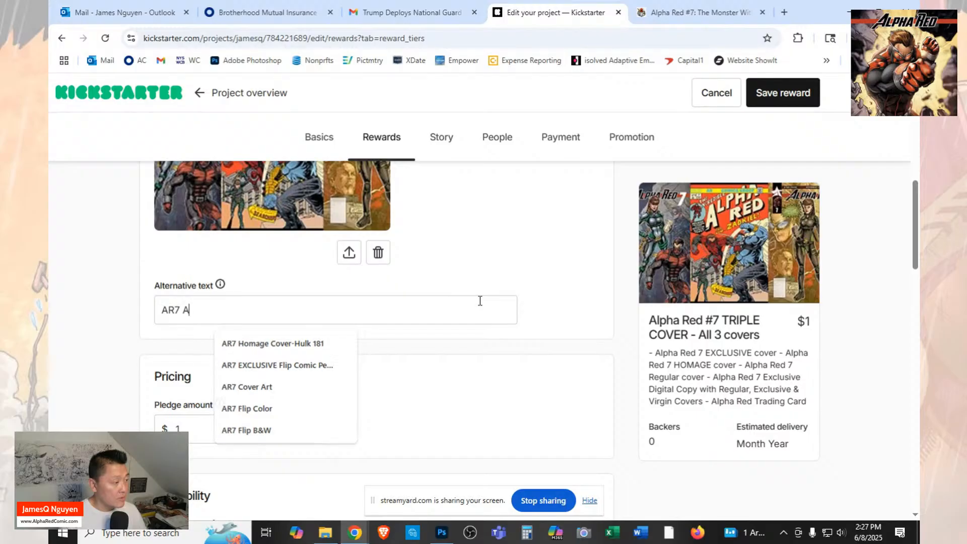
text(LL THREE COVERS)
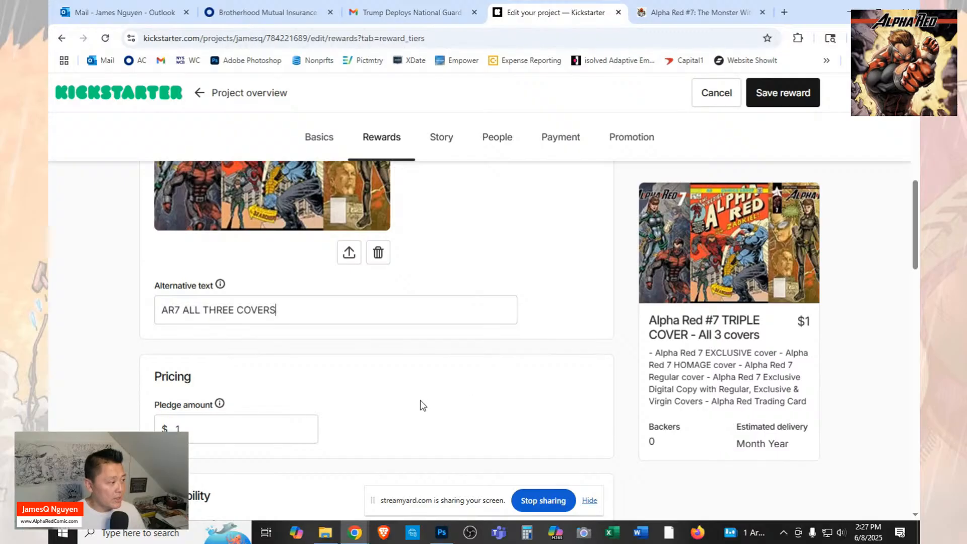
Set the TRIPLE COVER reward's pledge amount to $25.
click(238, 426)
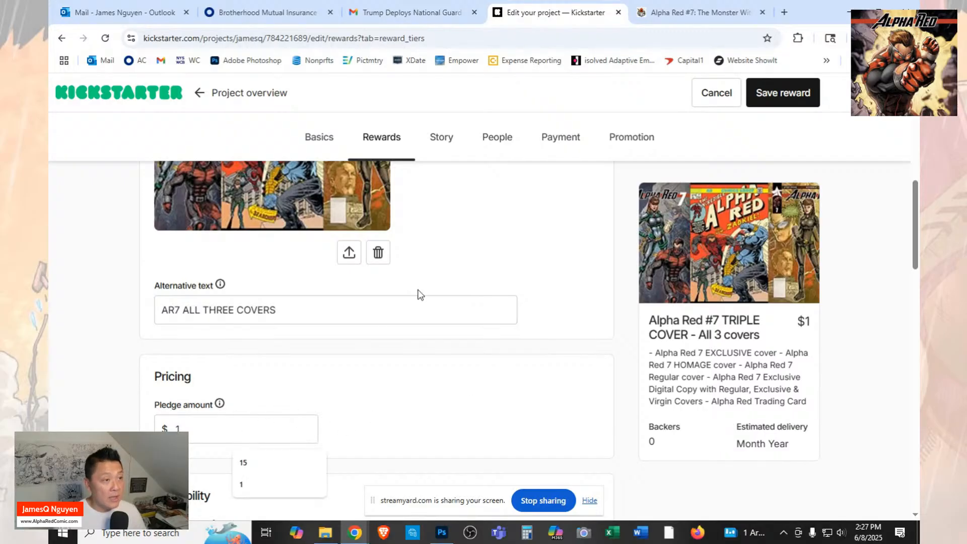
click(697, 8)
click(574, 18)
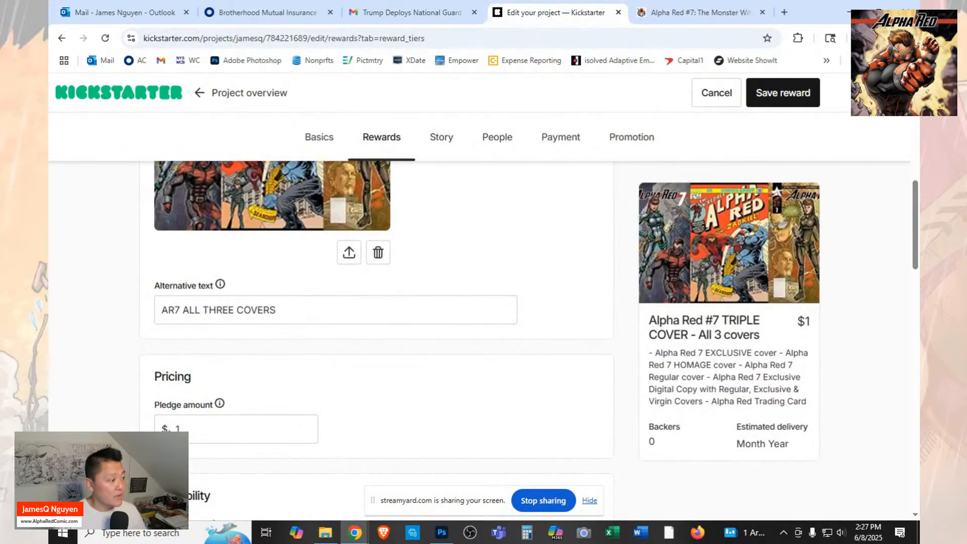
key(BackSpace)
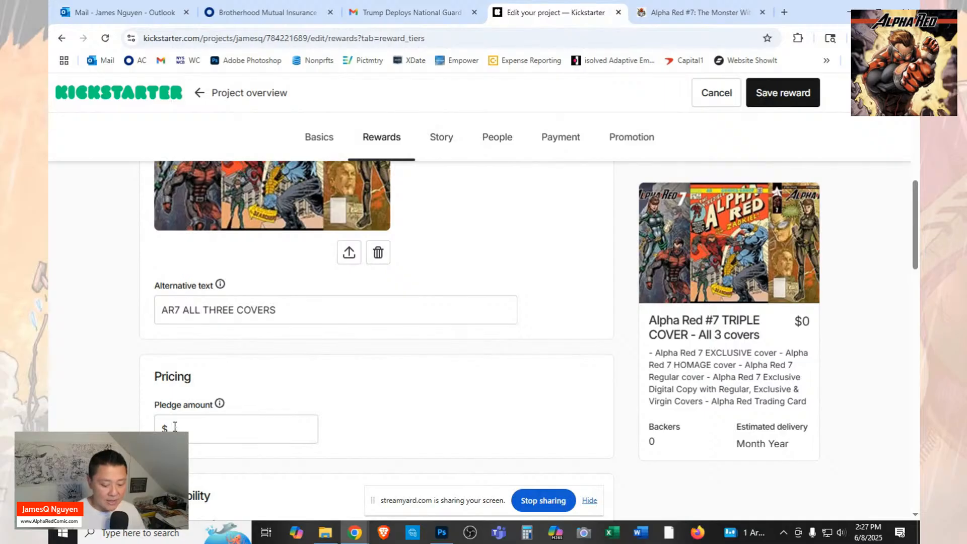
text(25)
Add the existing item "All 3 Covers!!! Exclusive + Homage + Regular" to the reward.
scroll(428, 349, down, 3)
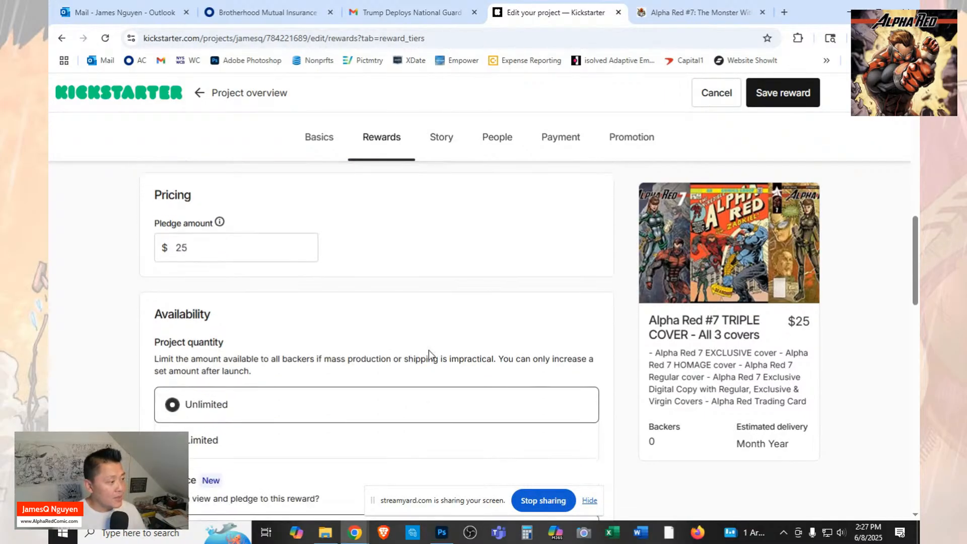
scroll(428, 349, down, 12)
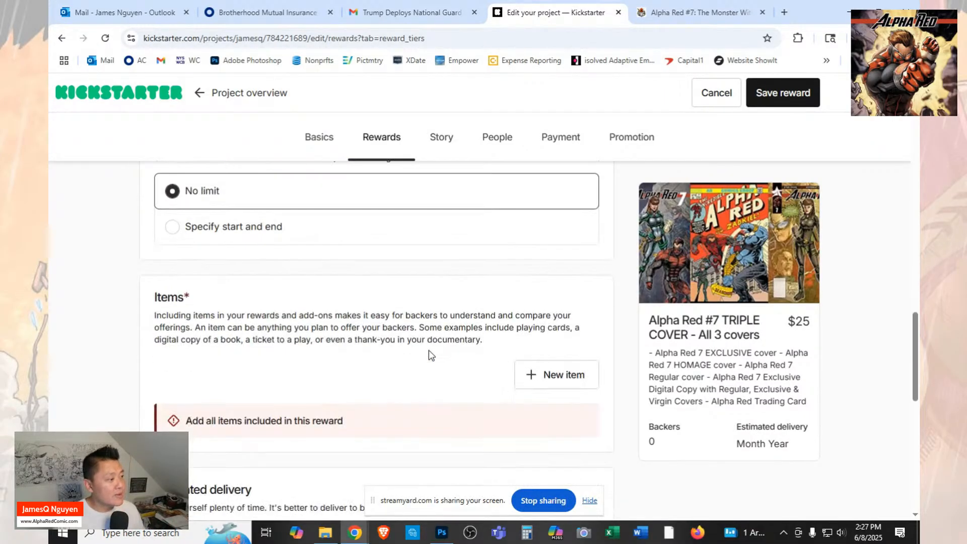
click(549, 256)
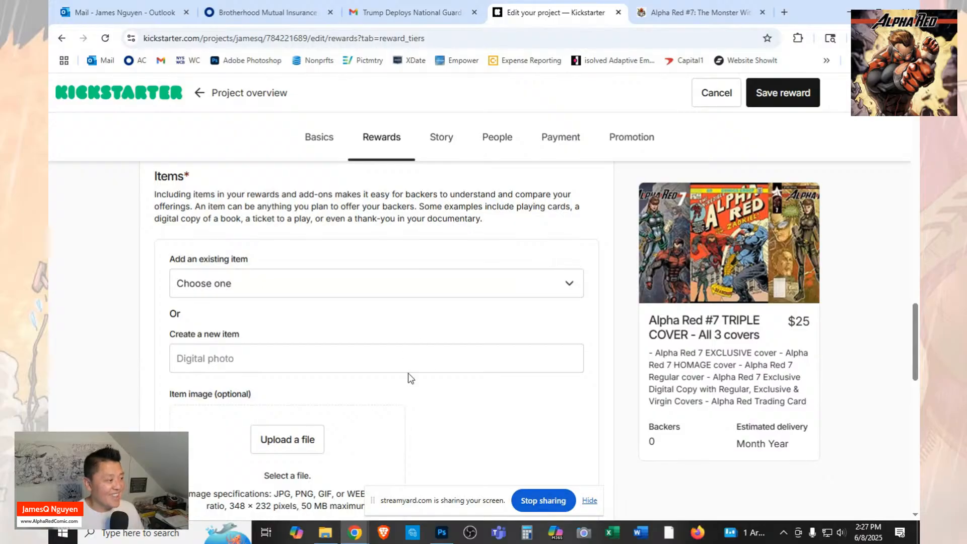
click(432, 296)
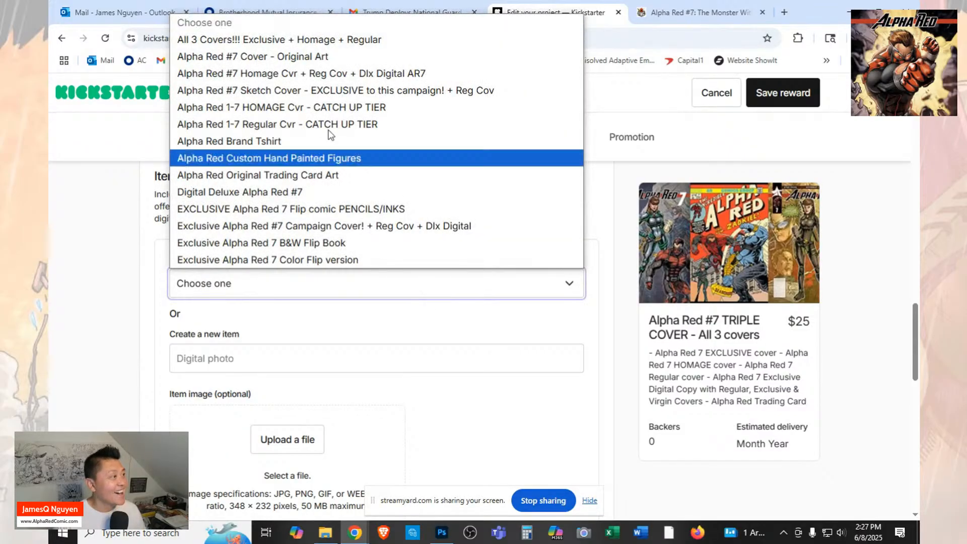
click(322, 41)
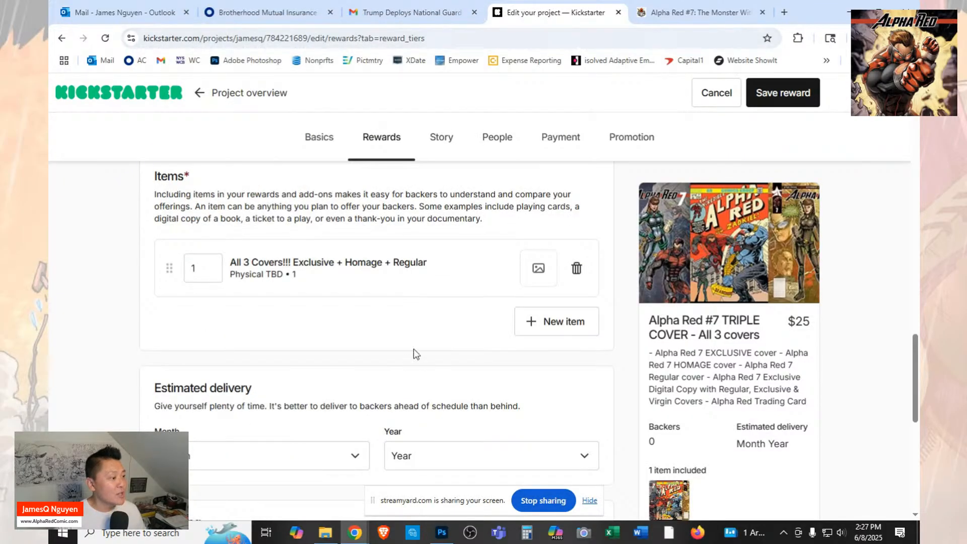
Set the reward's estimated delivery to July 2025.
scroll(413, 349, down, 3)
click(337, 347)
click(220, 227)
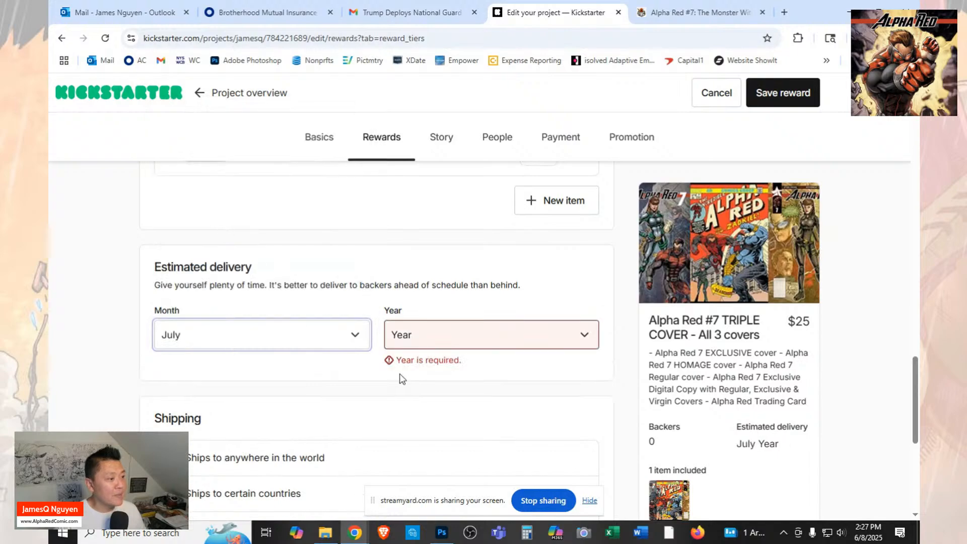
click(433, 330)
click(433, 376)
Restrict the reward's shipping to certain countries, with a United States shipping cost of $10.
scroll(357, 421, down, 2)
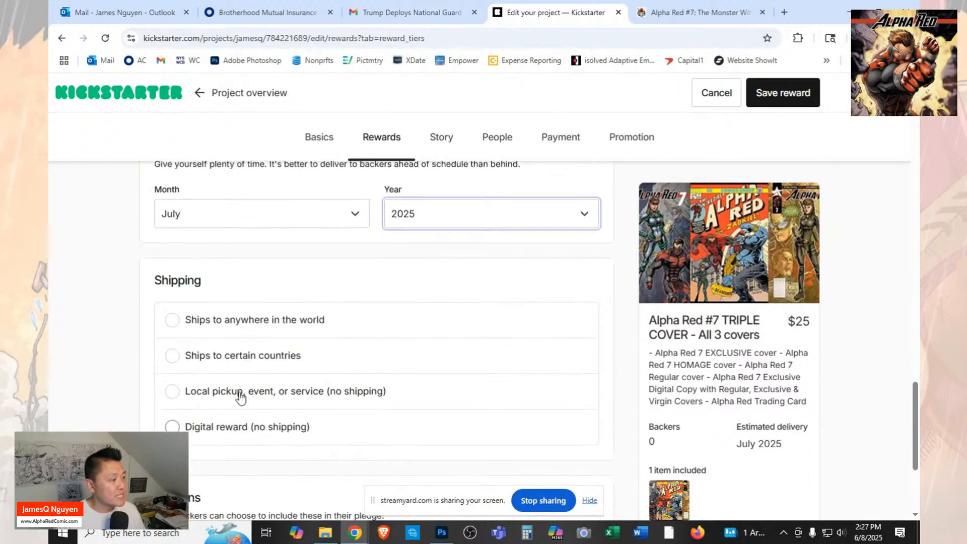
click(173, 356)
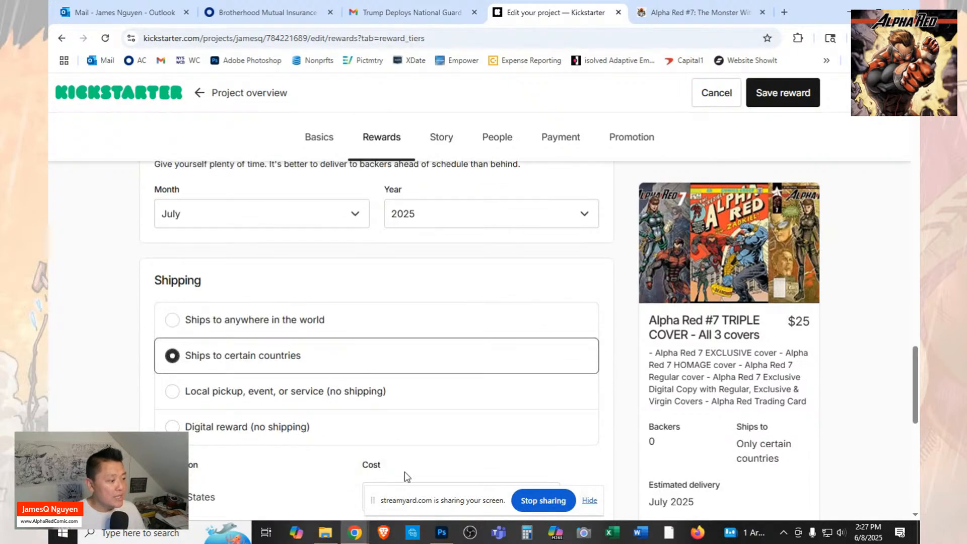
scroll(405, 443, down, 3)
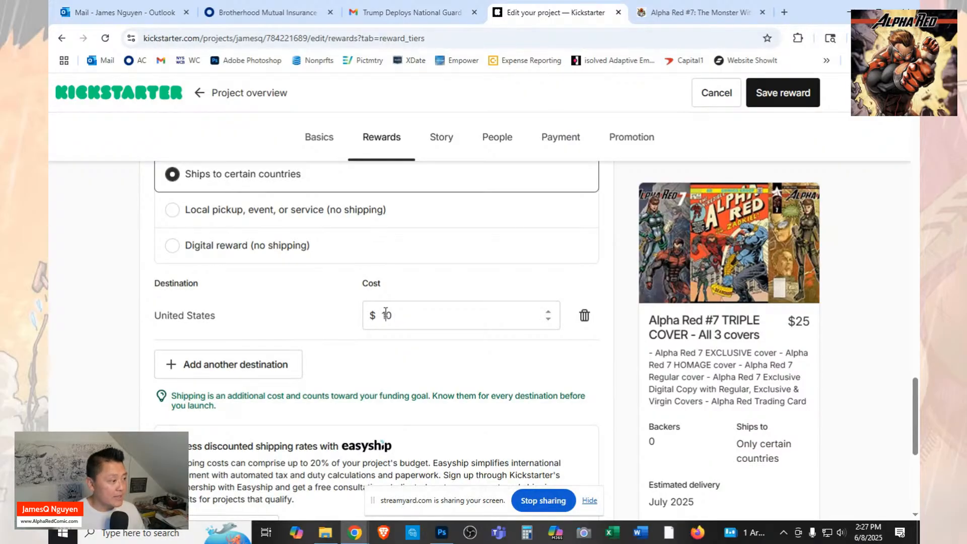
Add Canada as a second shipping destination with a cost of $25.
click(294, 371)
click(338, 371)
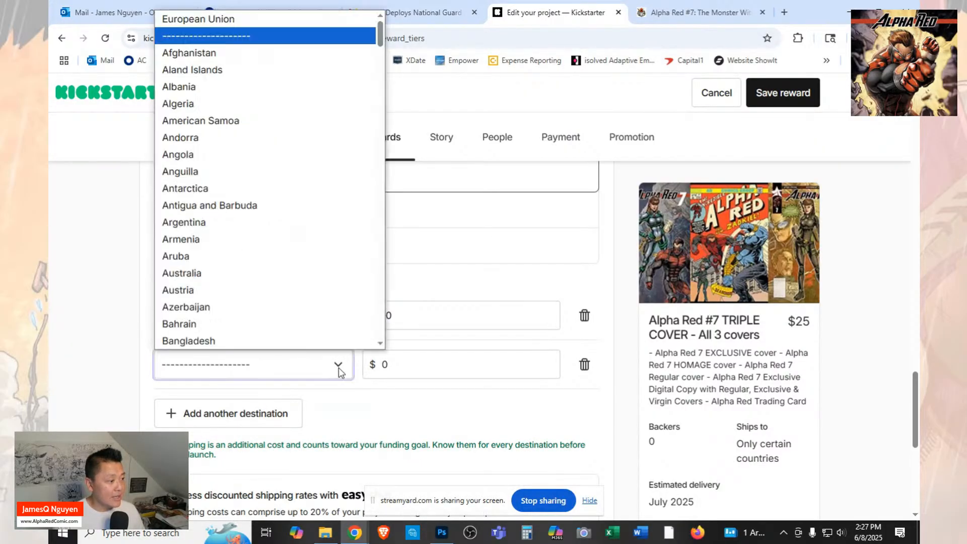
key(c)
scroll(307, 333, down, 3)
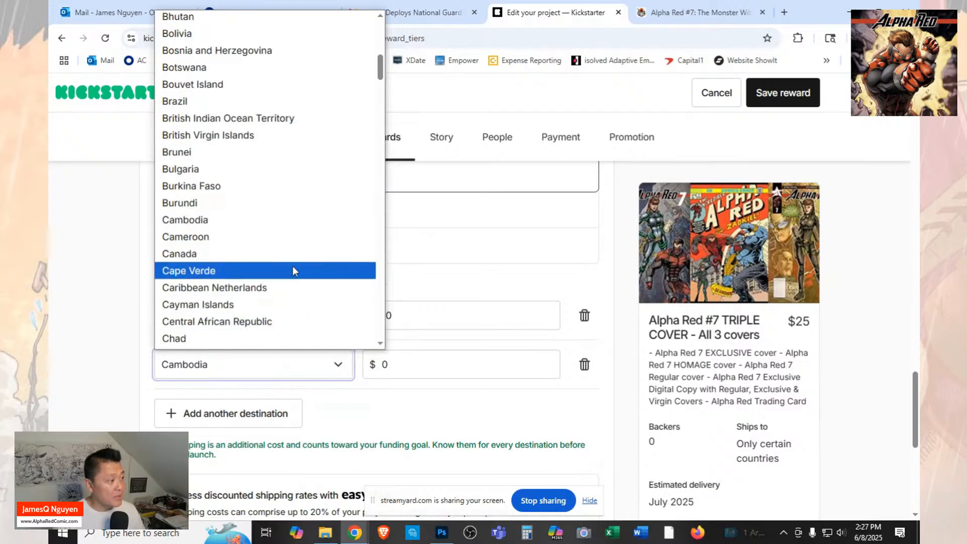
click(289, 252)
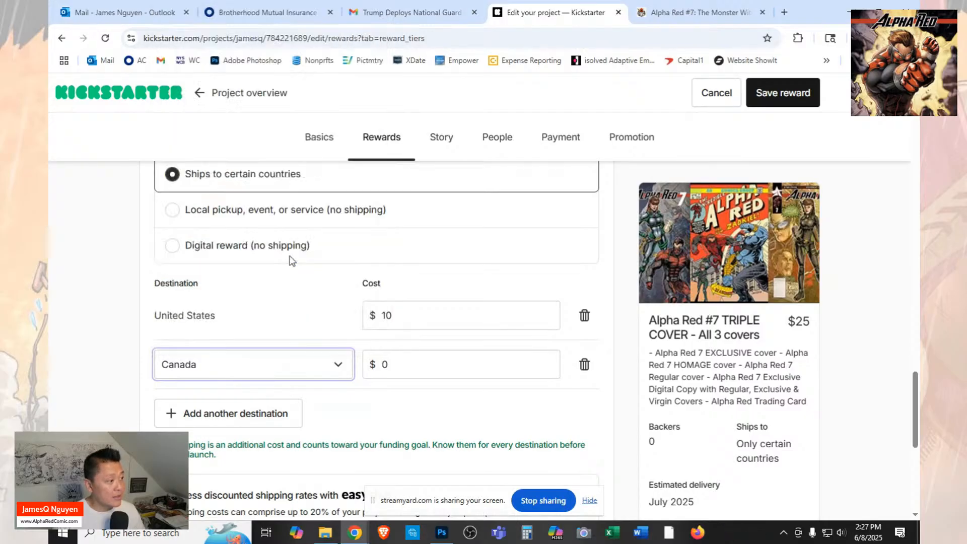
click(390, 365)
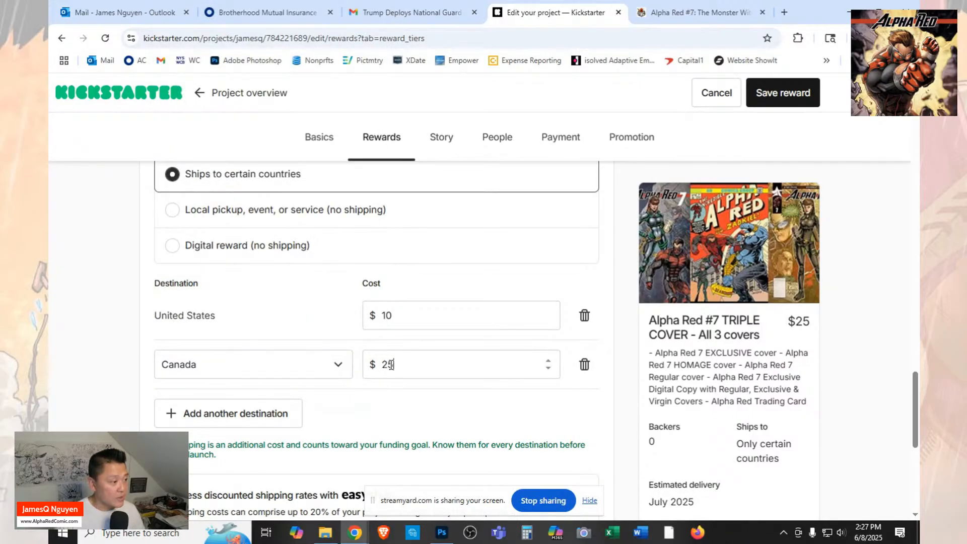
text(25)
Save the completed TRIPLE COVER reward.
scroll(410, 361, down, 3)
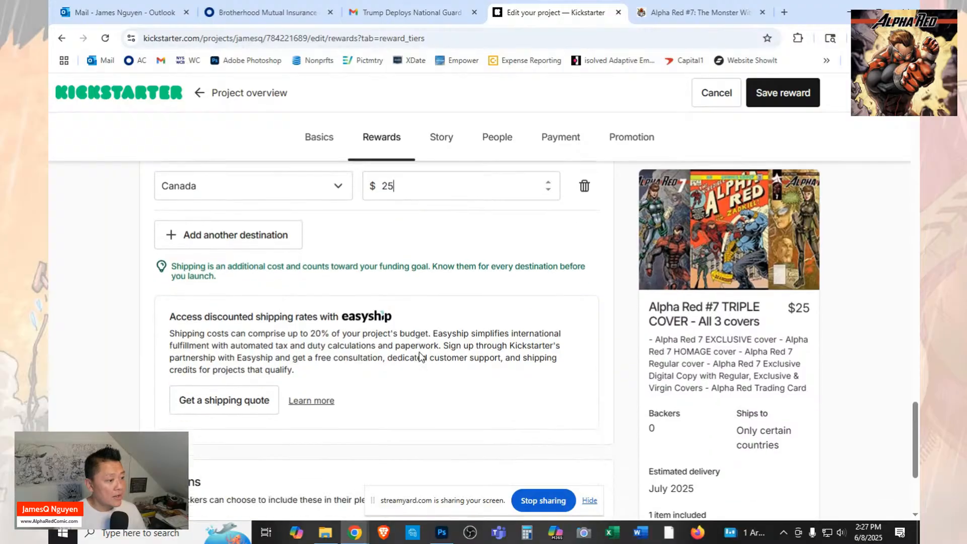
scroll(420, 351, down, 3)
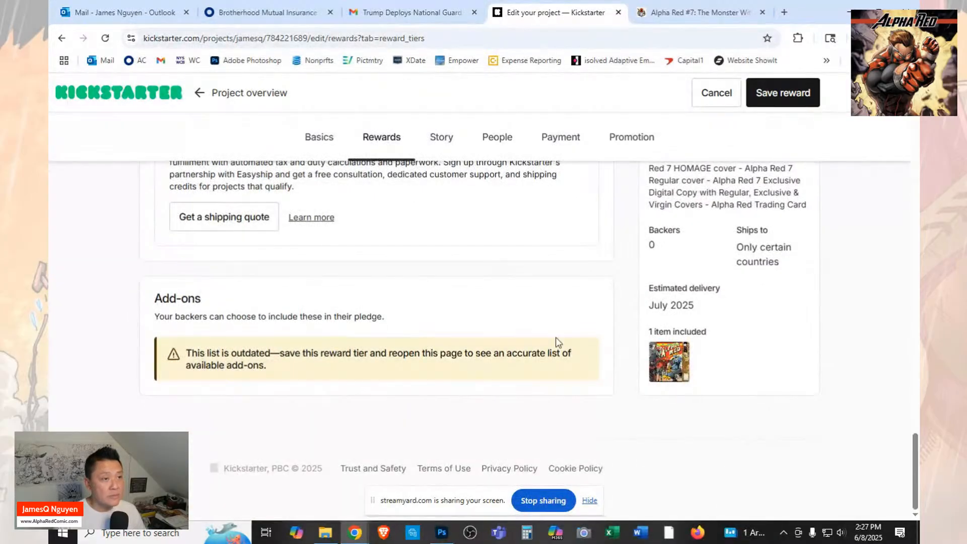
click(800, 95)
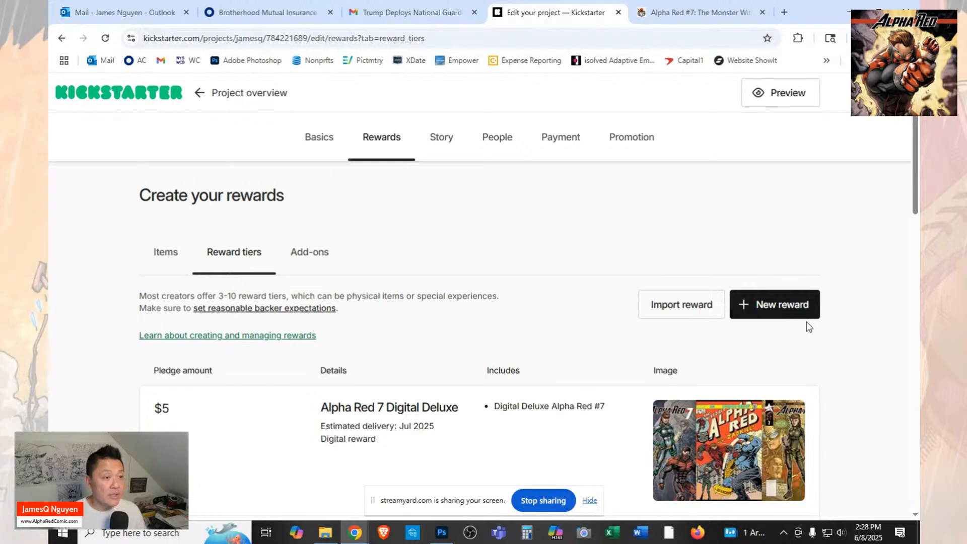
click(773, 313)
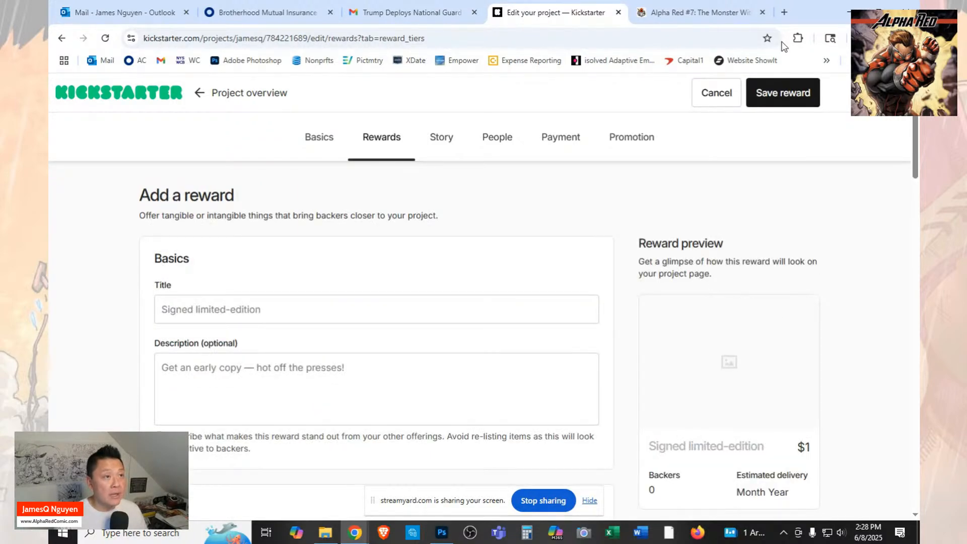
click(699, 14)
scroll(781, 339, up, 10)
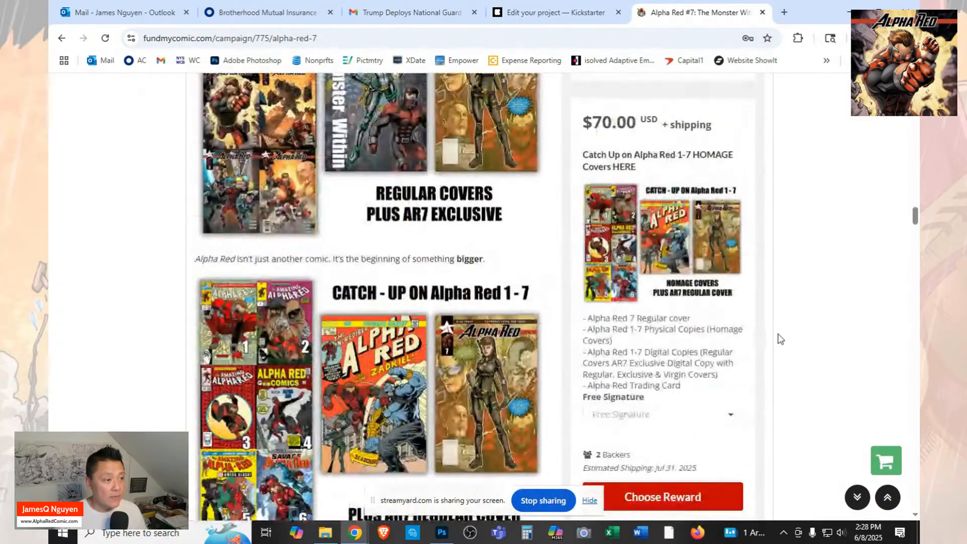
scroll(780, 339, up, 12)
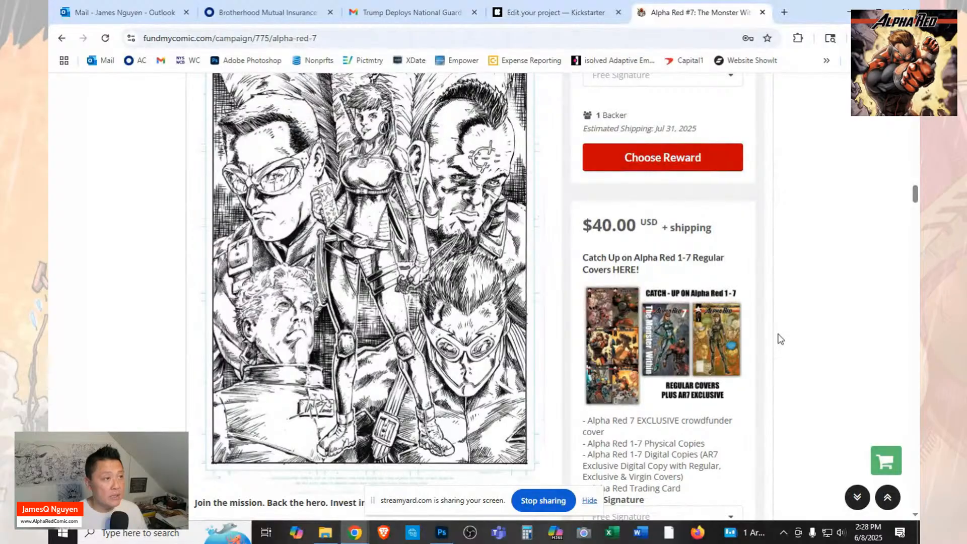
click(559, 13)
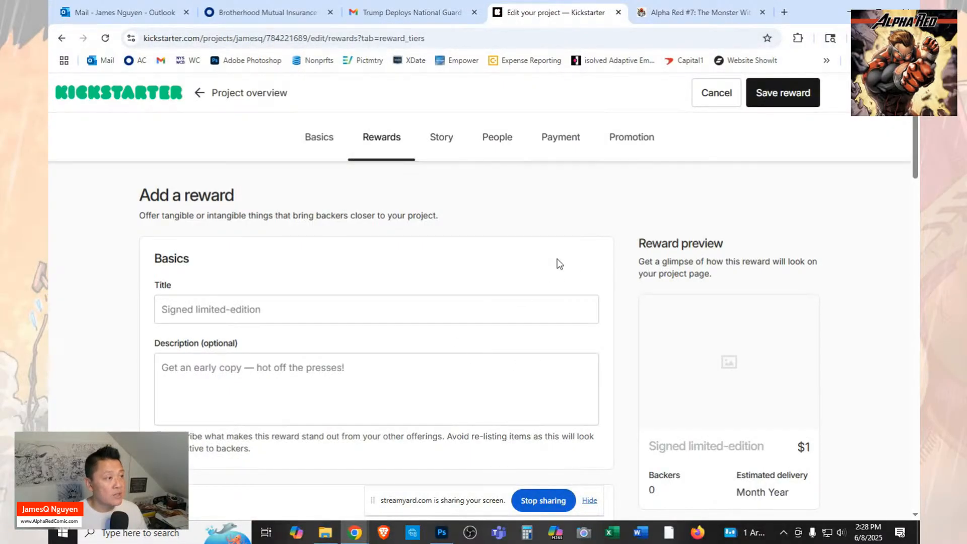
click(703, 104)
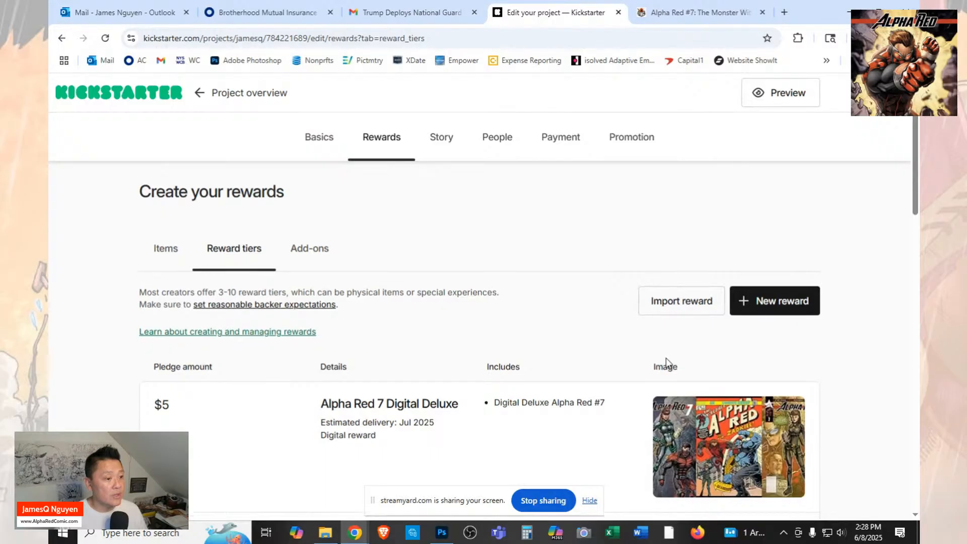
Review the existing Kickstarter reward tiers, then look through the FundMyComic campaign's rewards for tiers that still need to be added.
scroll(667, 363, down, 8)
scroll(761, 357, down, 10)
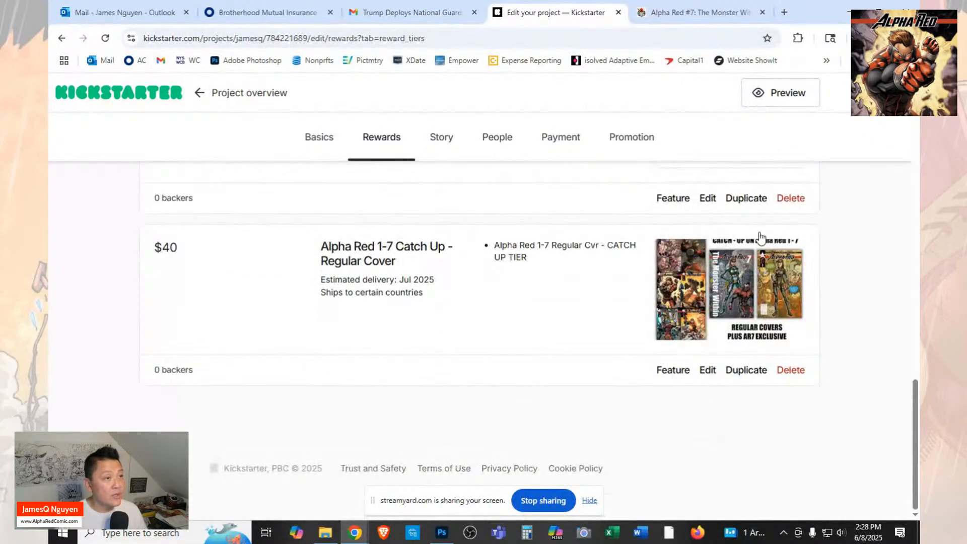
click(698, 12)
scroll(673, 249, down, 10)
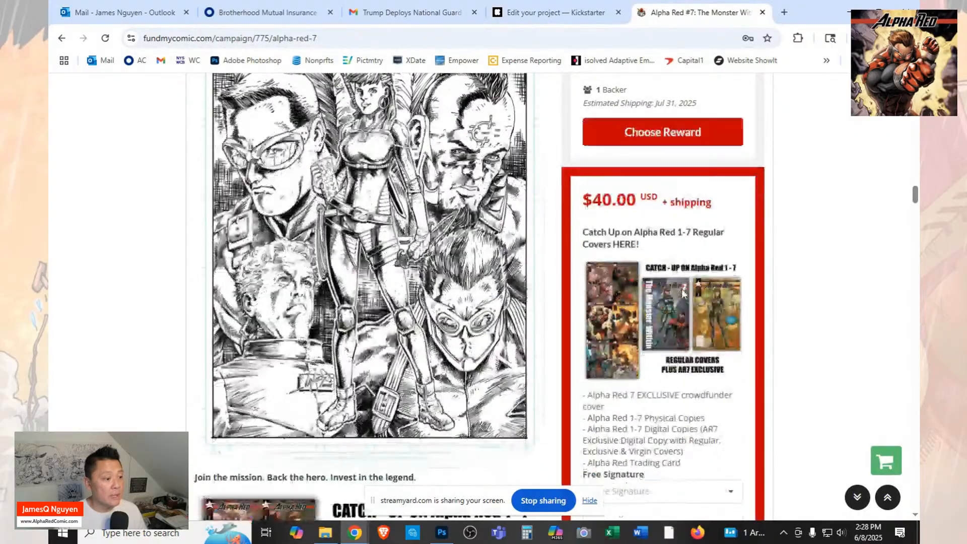
scroll(684, 294, down, 15)
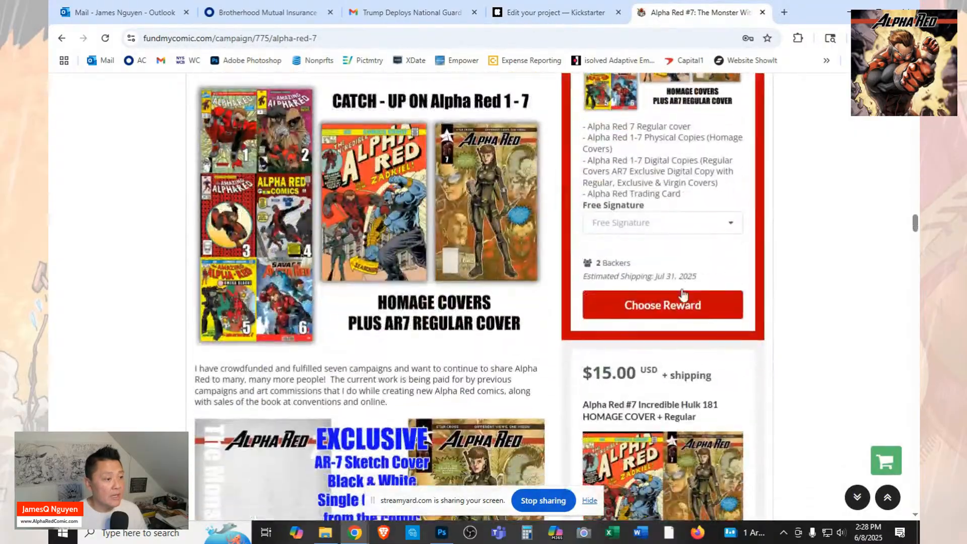
scroll(684, 295, down, 8)
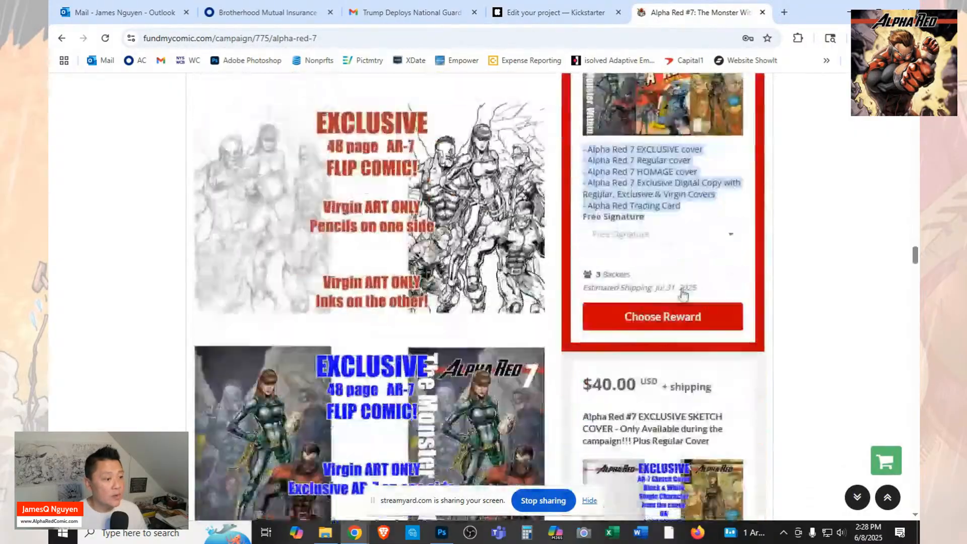
scroll(684, 295, down, 7)
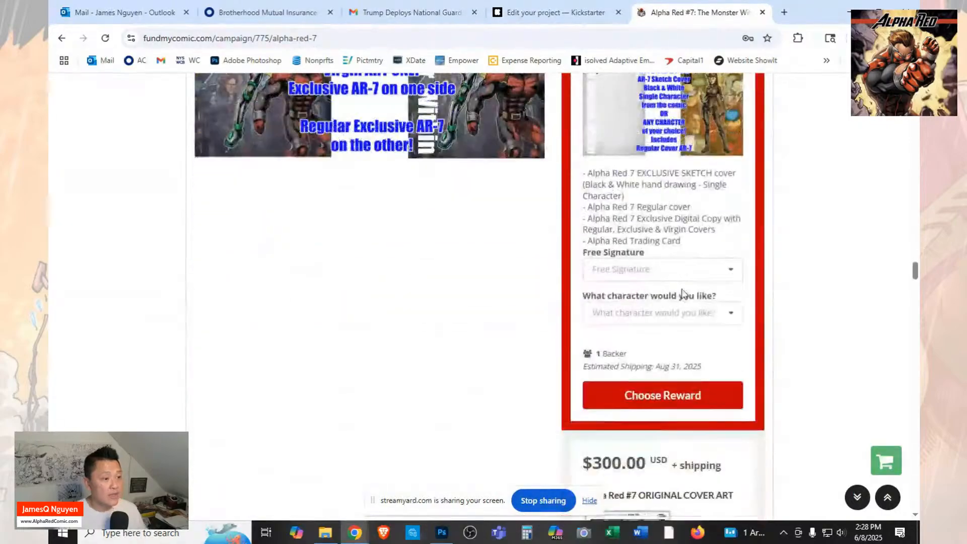
scroll(683, 294, down, 10)
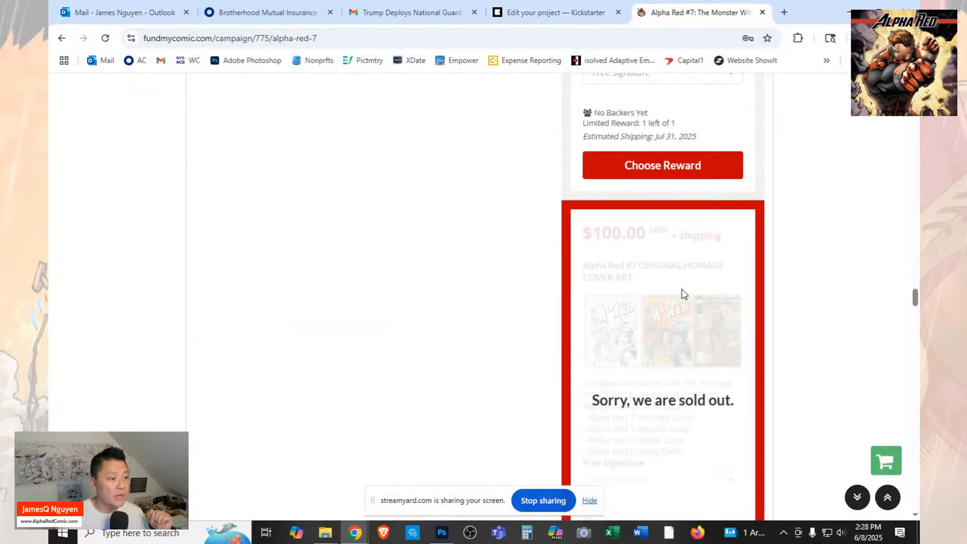
scroll(684, 295, down, 15)
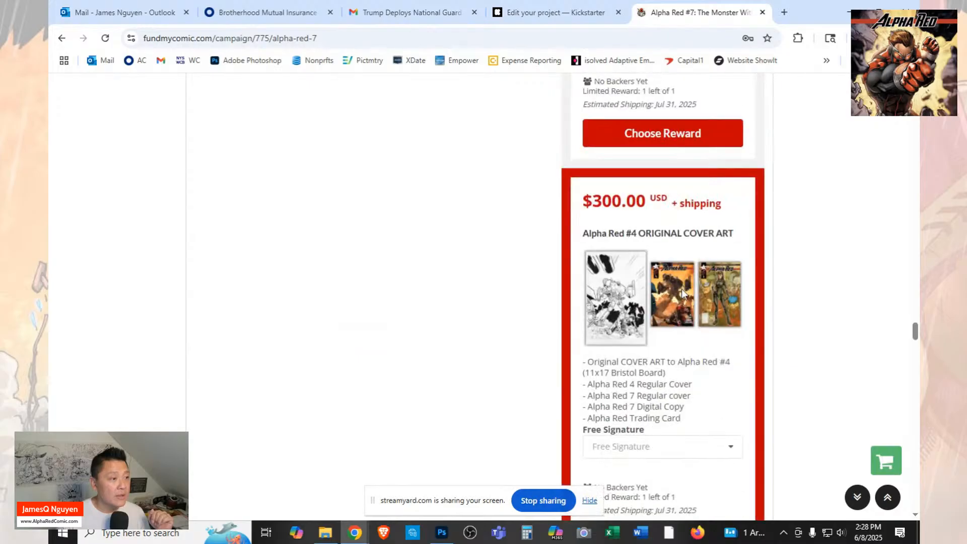
scroll(683, 294, down, 10)
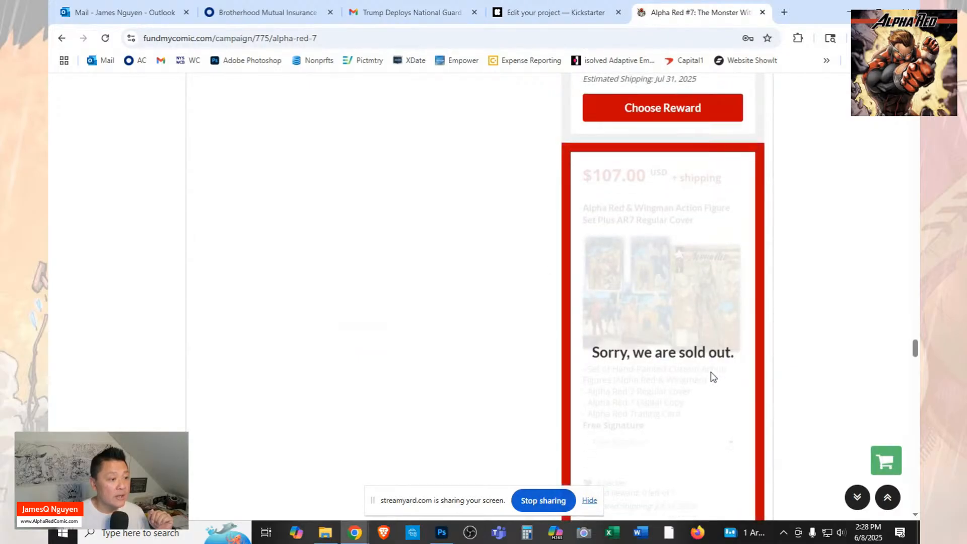
scroll(713, 377, down, 12)
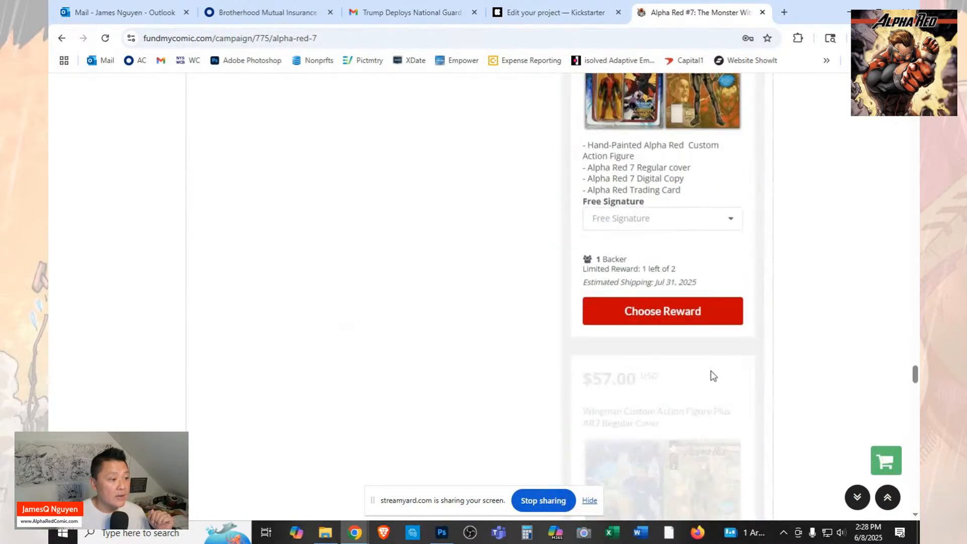
scroll(712, 377, up, 1)
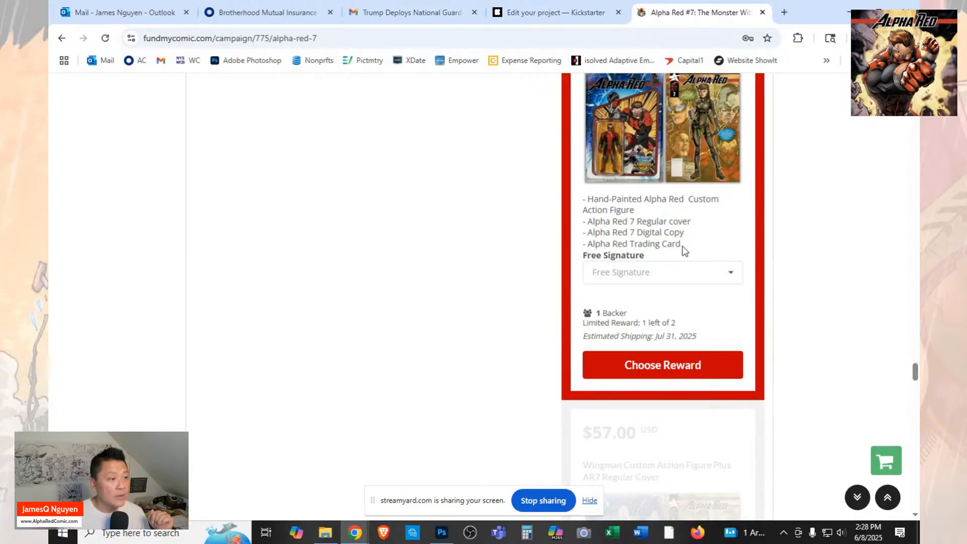
scroll(716, 288, down, 3)
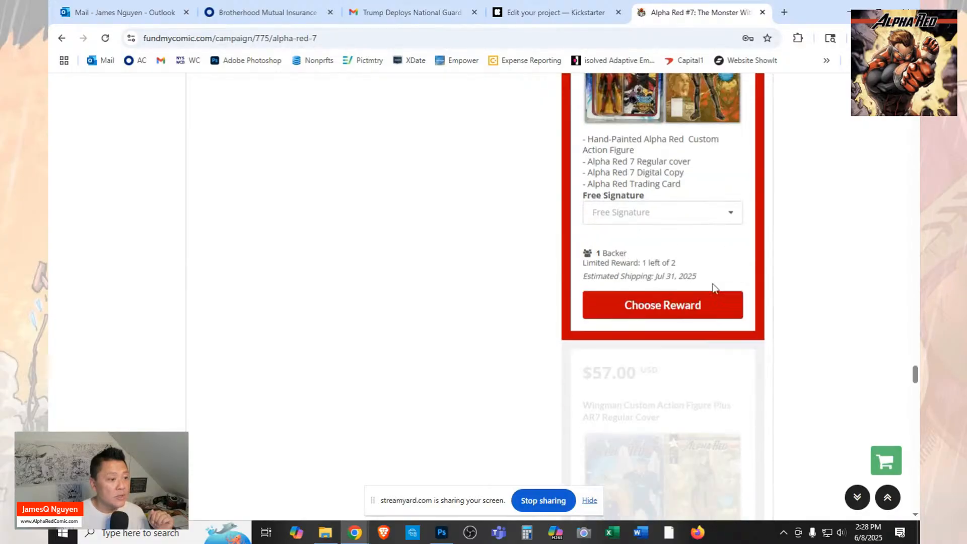
scroll(716, 289, up, 3)
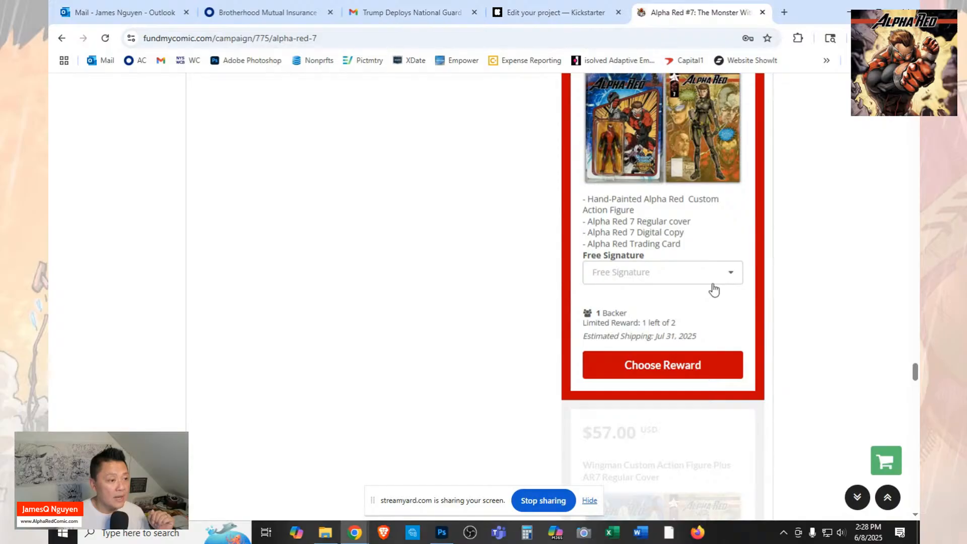
scroll(715, 289, up, 1)
scroll(716, 289, down, 6)
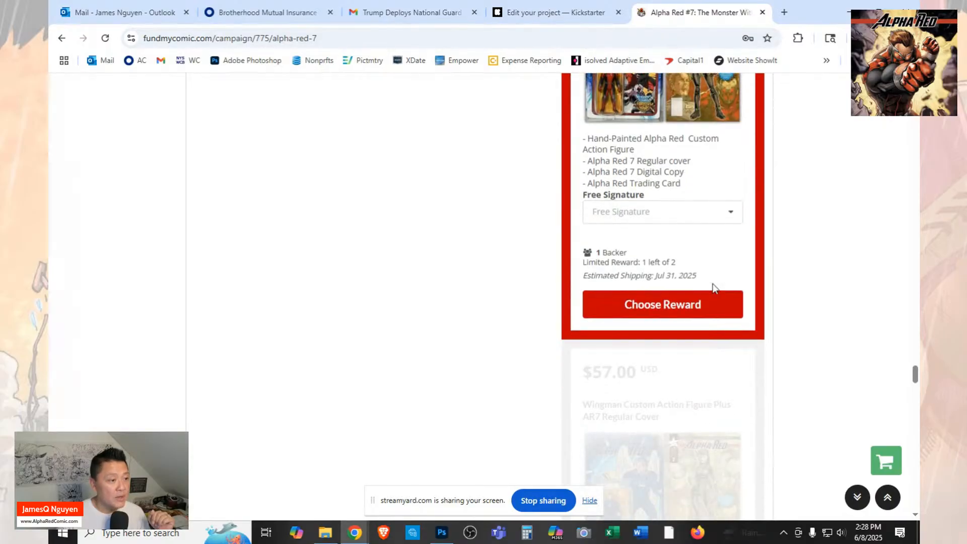
scroll(716, 289, down, 6)
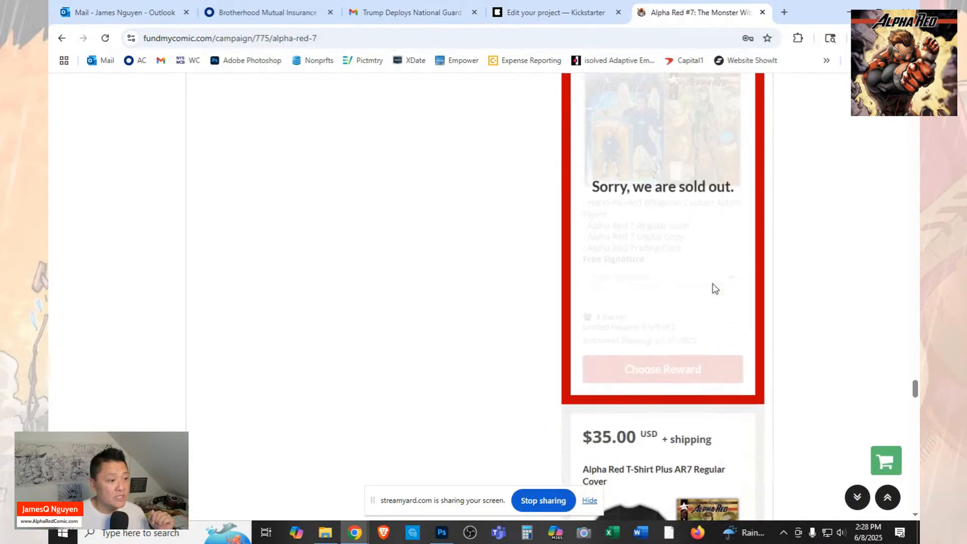
scroll(715, 287, down, 5)
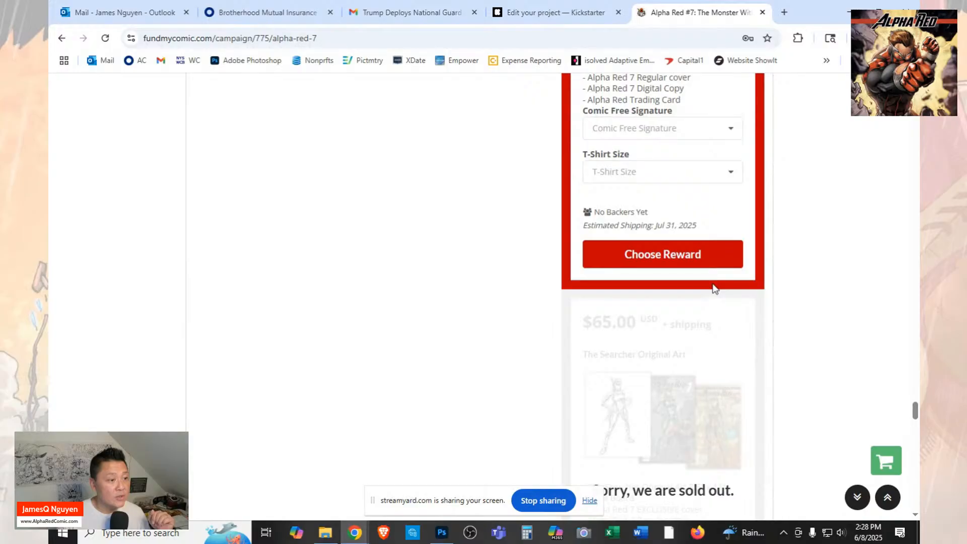
scroll(716, 289, down, 11)
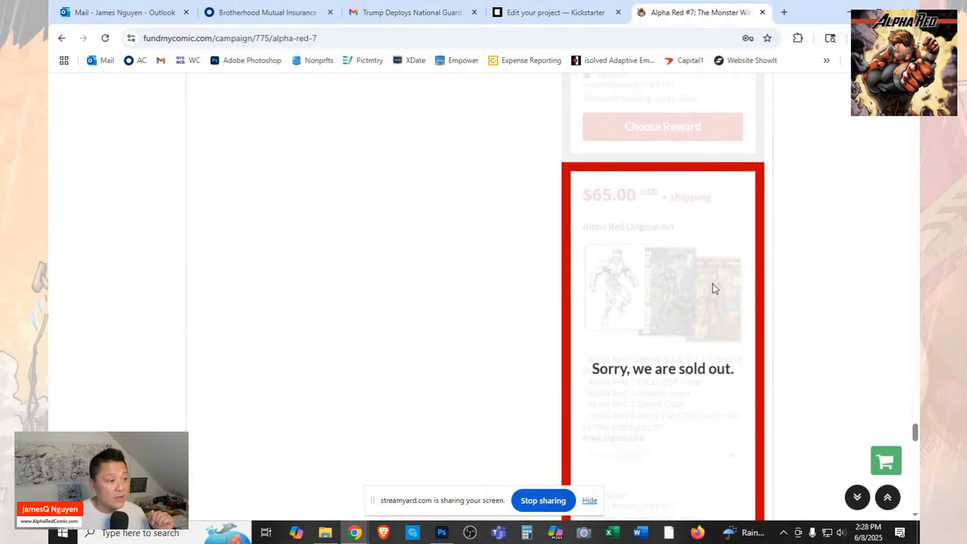
scroll(715, 288, down, 4)
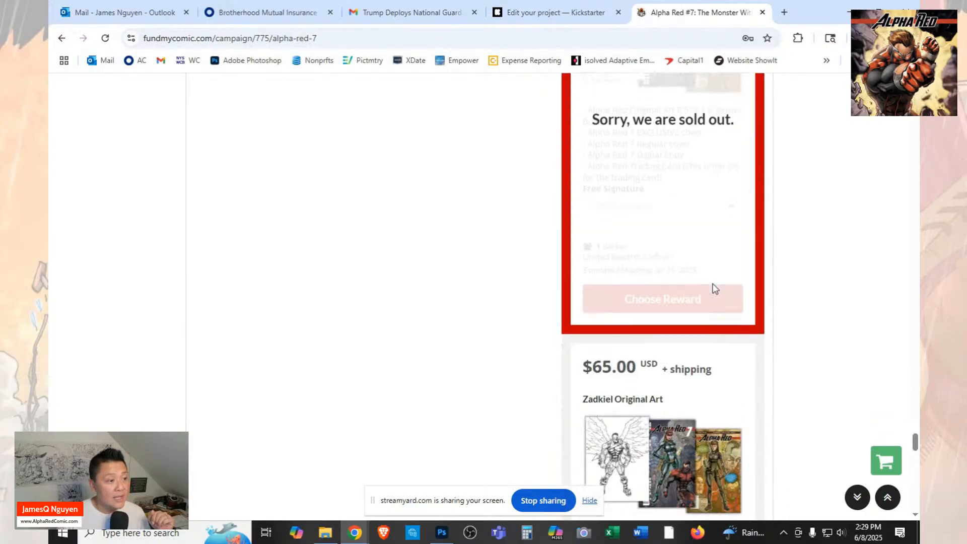
scroll(715, 288, down, 12)
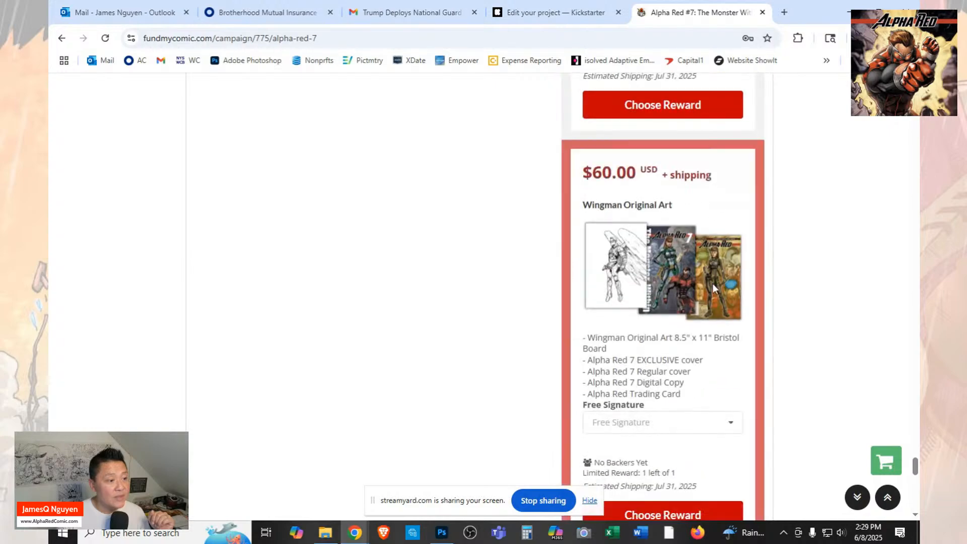
scroll(712, 283, down, 12)
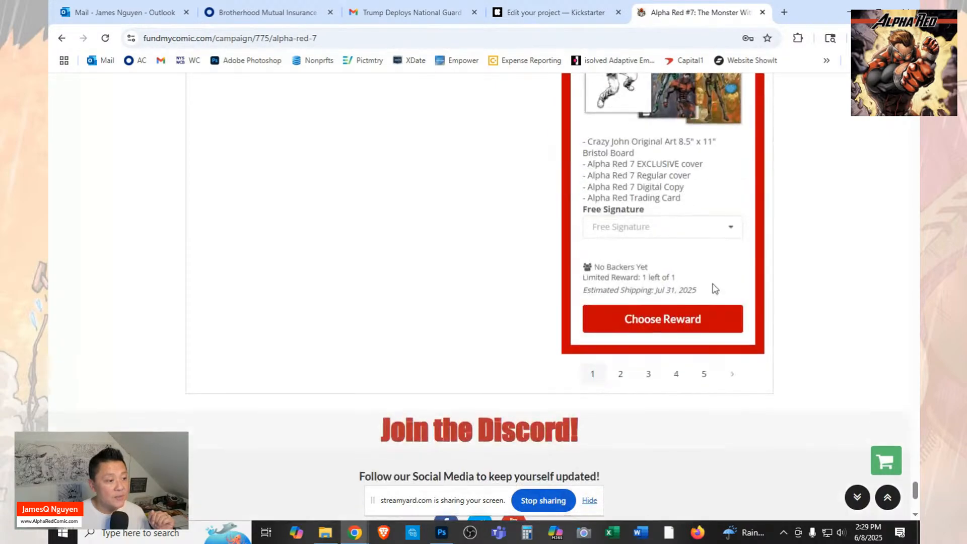
scroll(715, 289, up, 12)
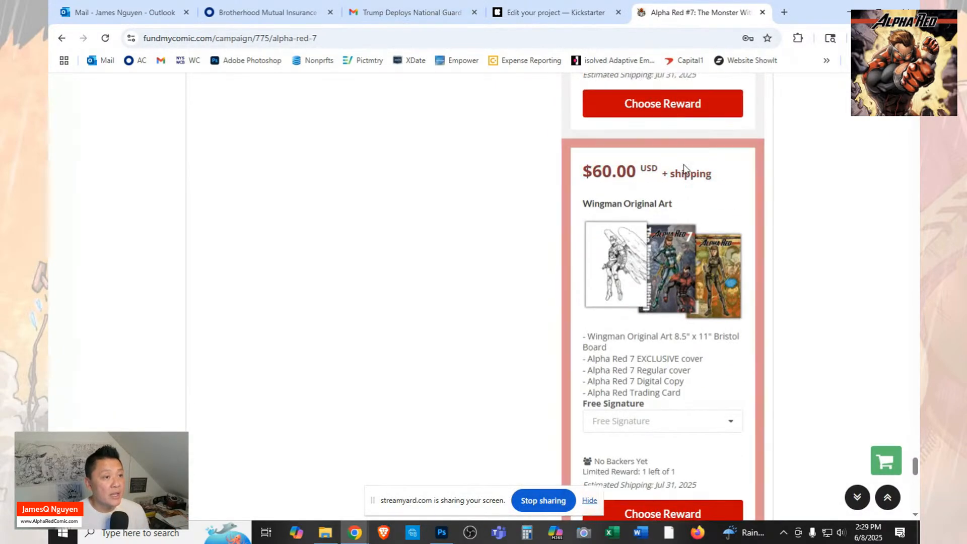
scroll(684, 168, up, 13)
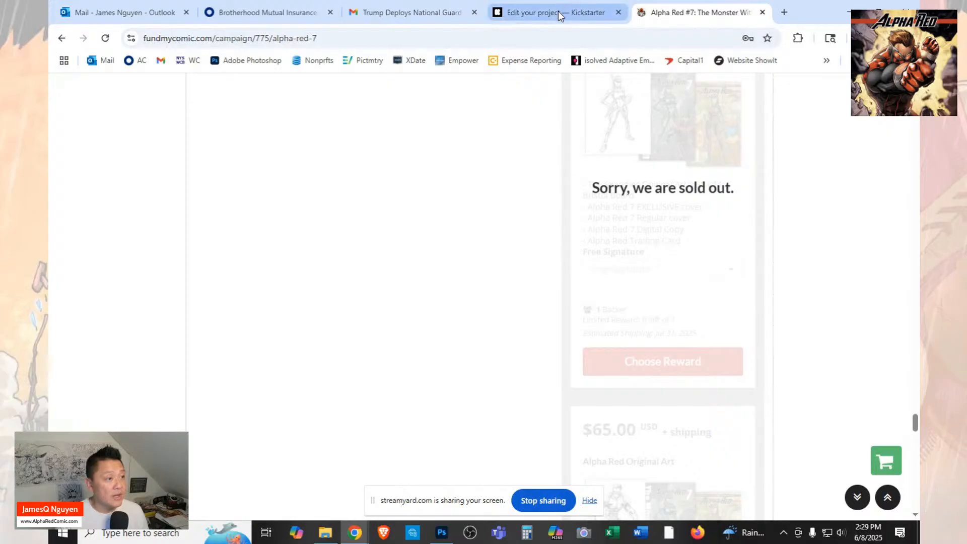
Return to the Kickstarter project and start a new reward tier.
click(558, 12)
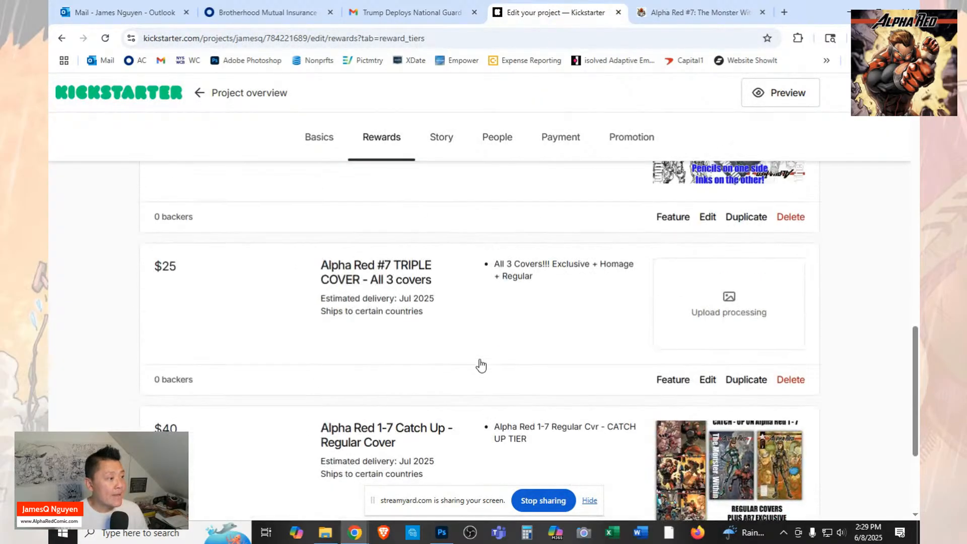
scroll(846, 243, up, 10)
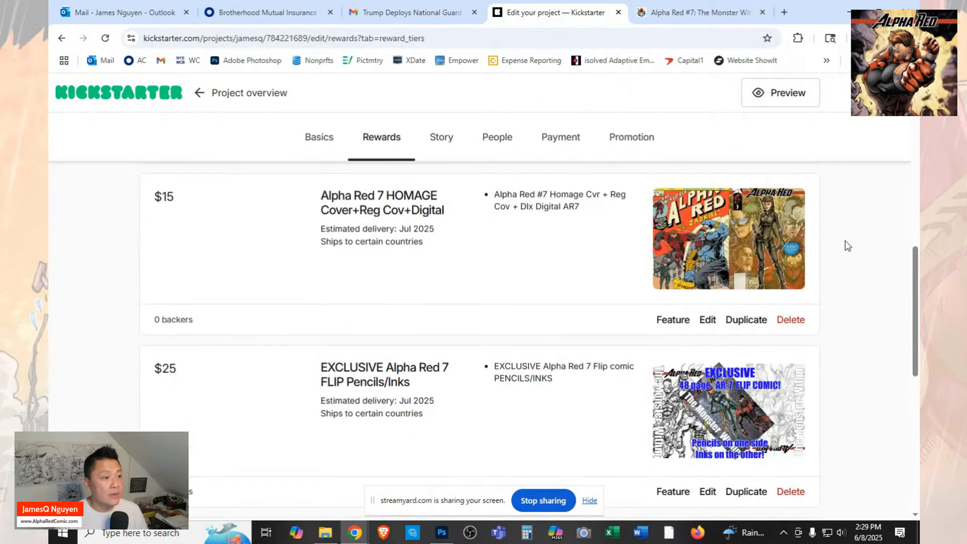
click(768, 322)
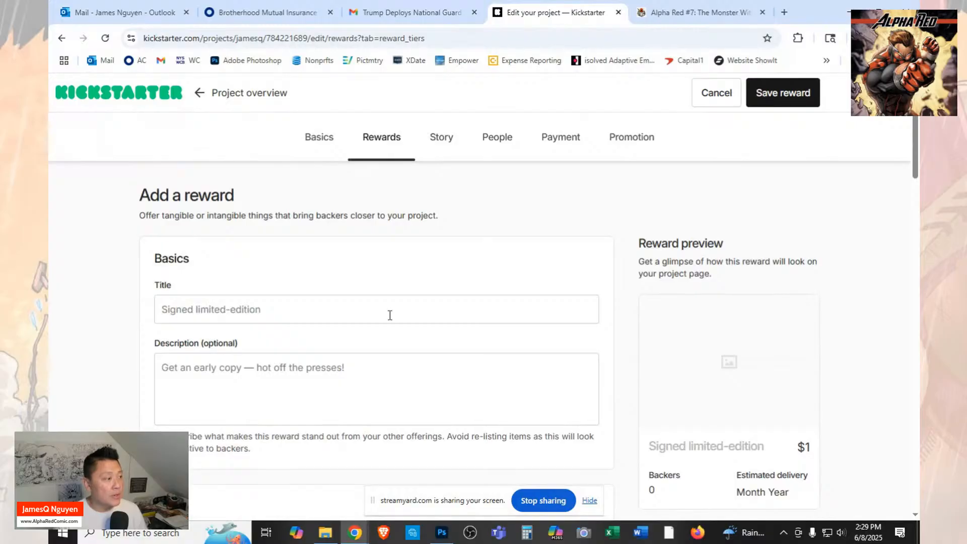
Copy the full title of the $40 Alpha Red #7 EXCLUSIVE SKETCH COVER reward from the FundMyComic campaign page.
click(695, 12)
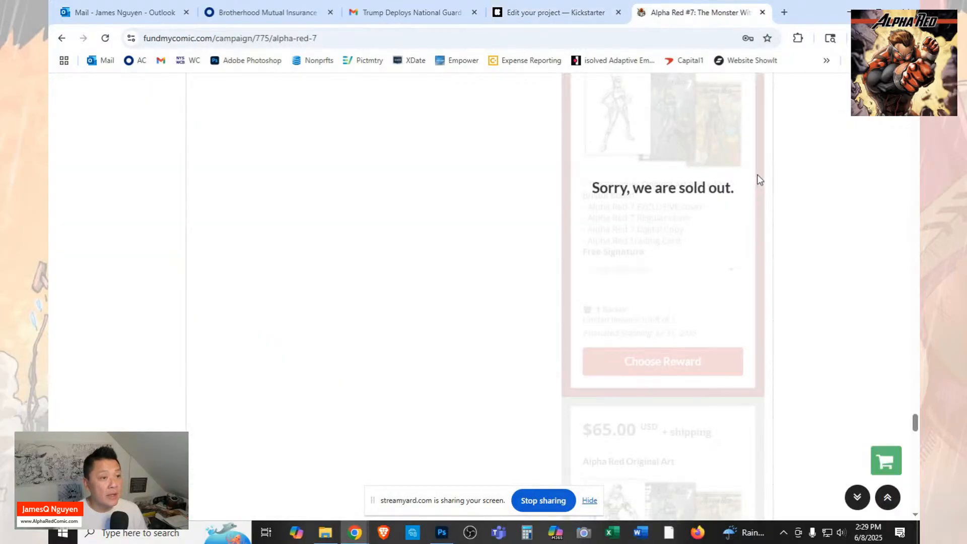
scroll(757, 175, up, 10)
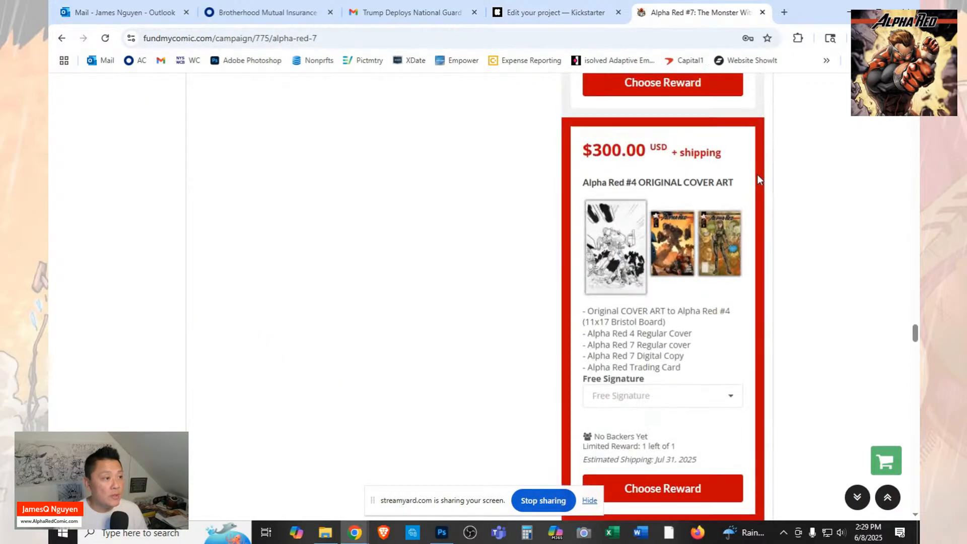
scroll(758, 174, up, 10)
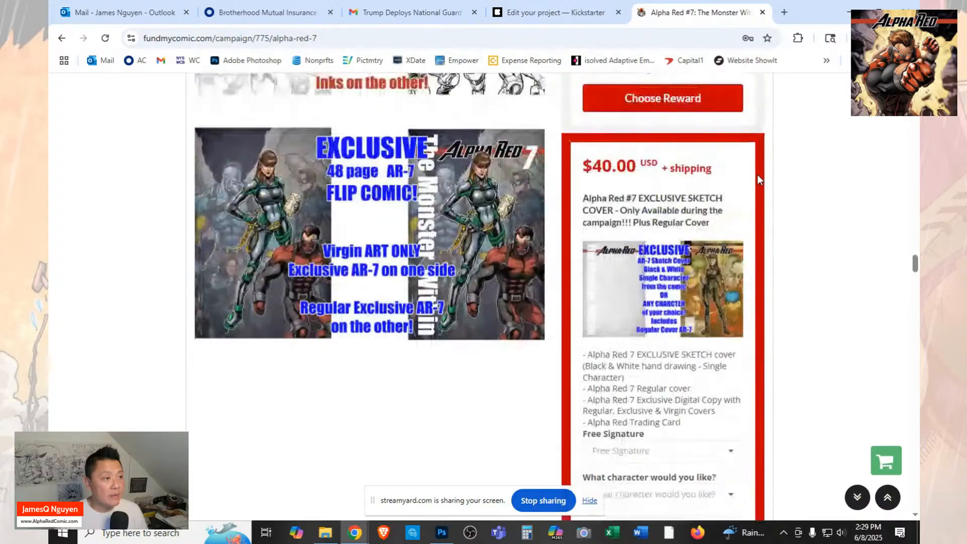
drag(719, 225, 586, 197)
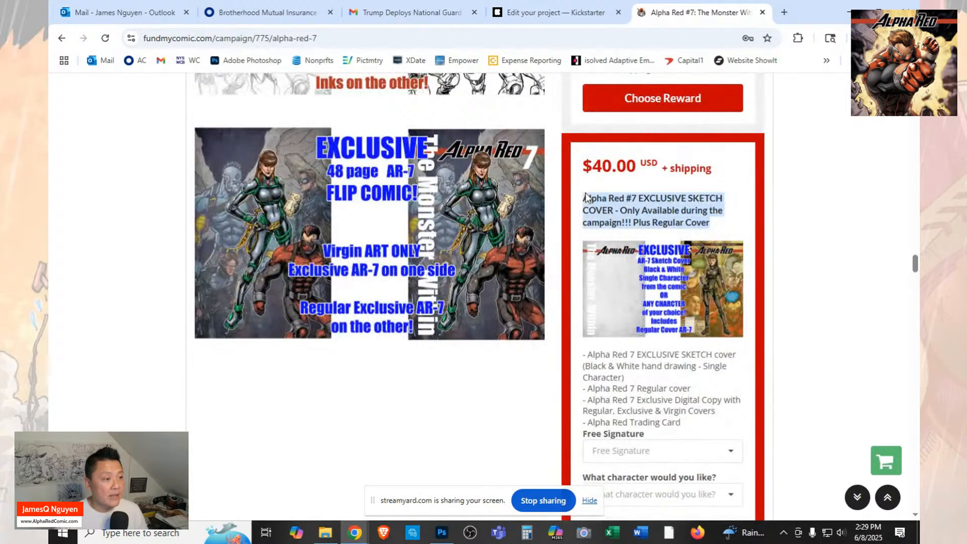
right_click(625, 216)
click(641, 233)
Paste the copied title into the new Kickstarter reward and trim it to "Alpha Red #7 EXCLUSIVE SKETCH COVER".
click(535, 11)
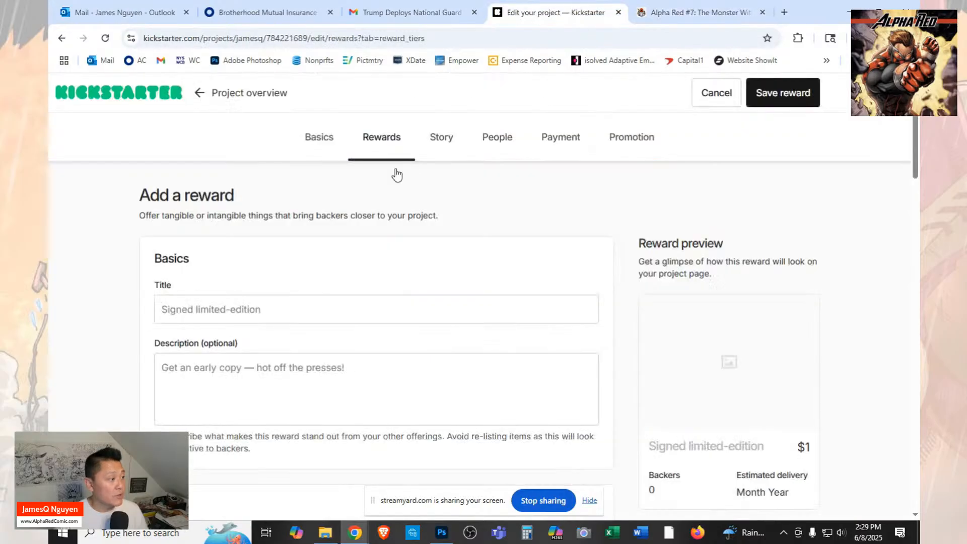
click(205, 316)
key(ctrl+v)
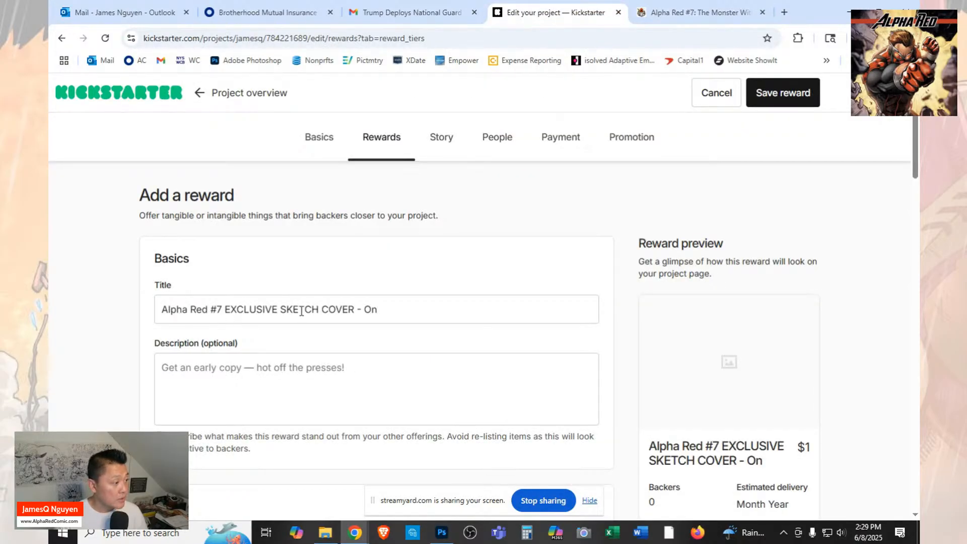
drag(356, 312, 450, 303)
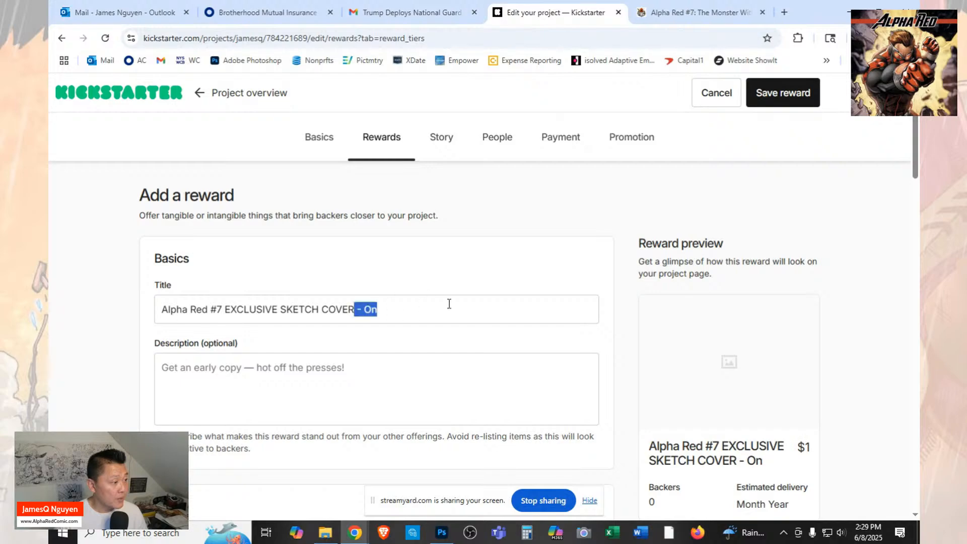
key(BackSpace)
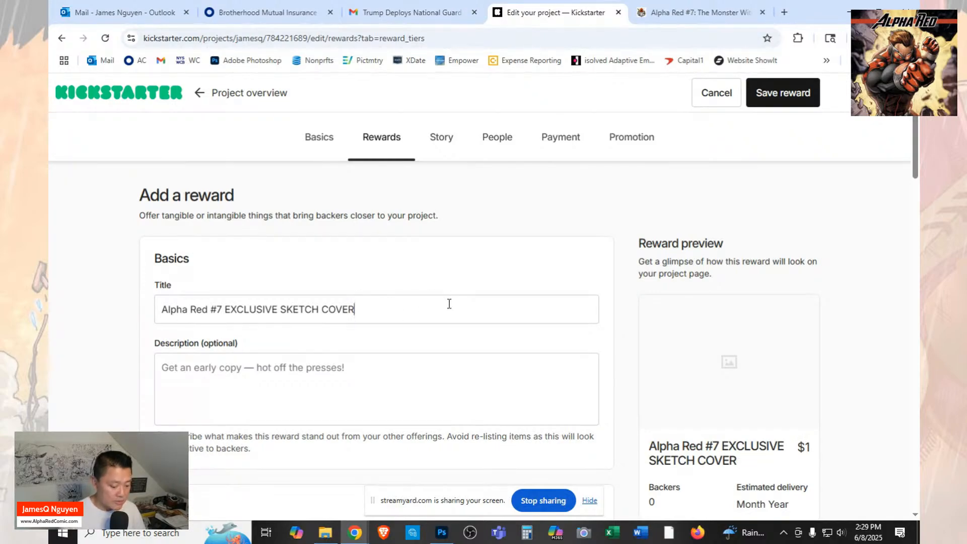
Append "+Reg" to the end of the new reward's title.
text(+r)
key(BackSpace)
text(E)
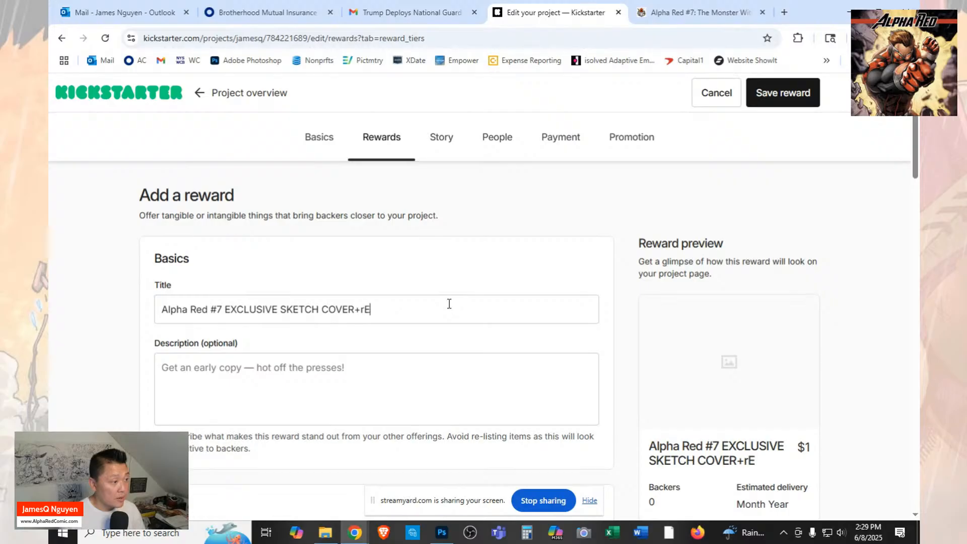
key(BackSpace)
text(Re)
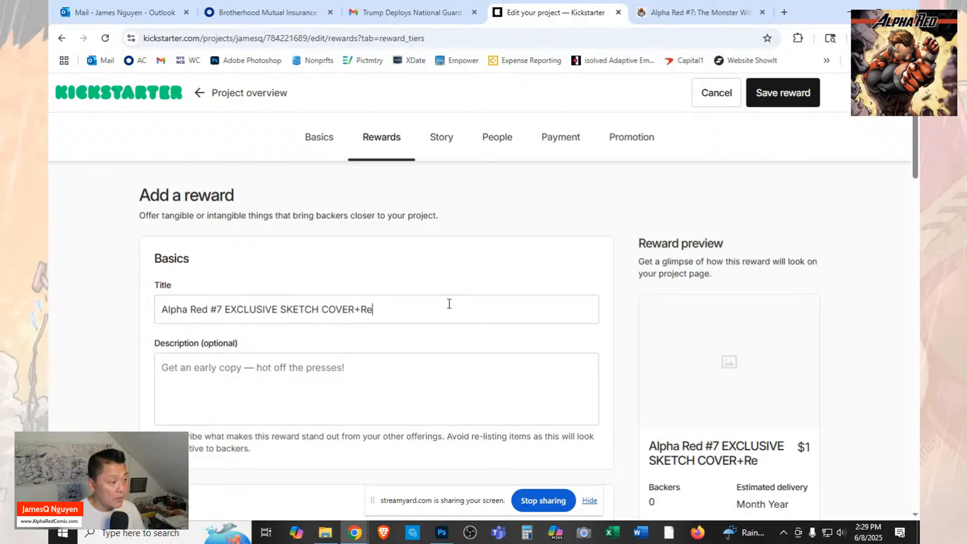
text(g)
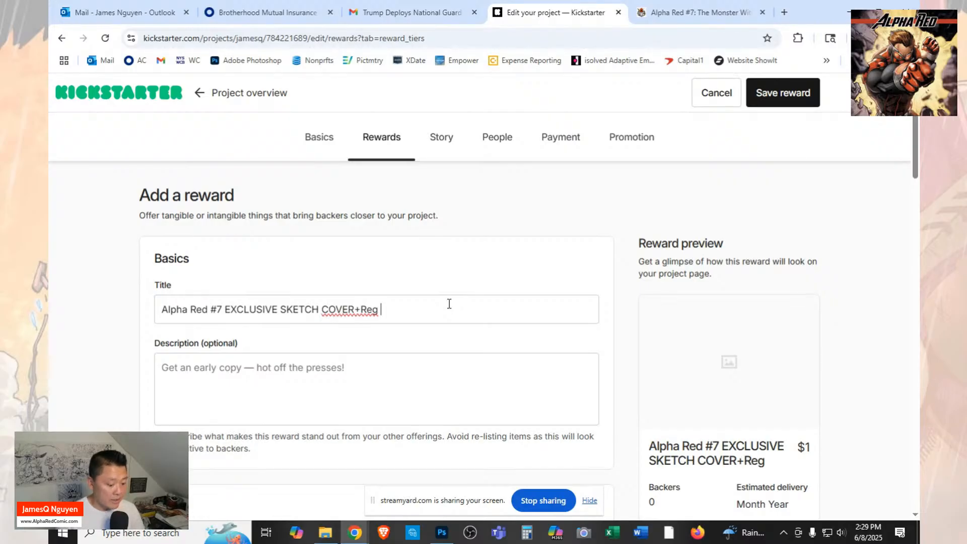
Try a spaced "+ Re" suffix in the reward title, and restore the ending to "+Reg".
key(BackSpace)
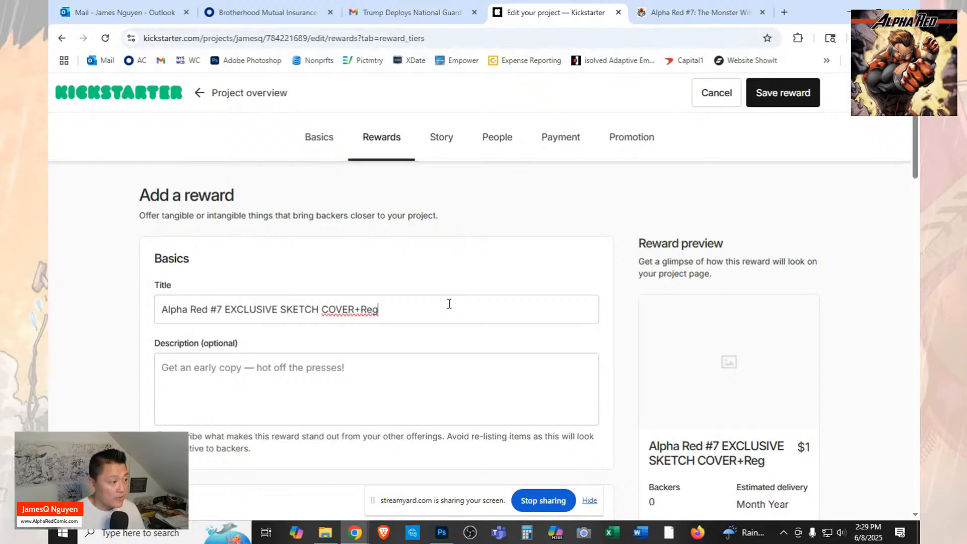
key(BackSpace)
key(BackSpace)
key(BackSpace)
key(BackSpace)
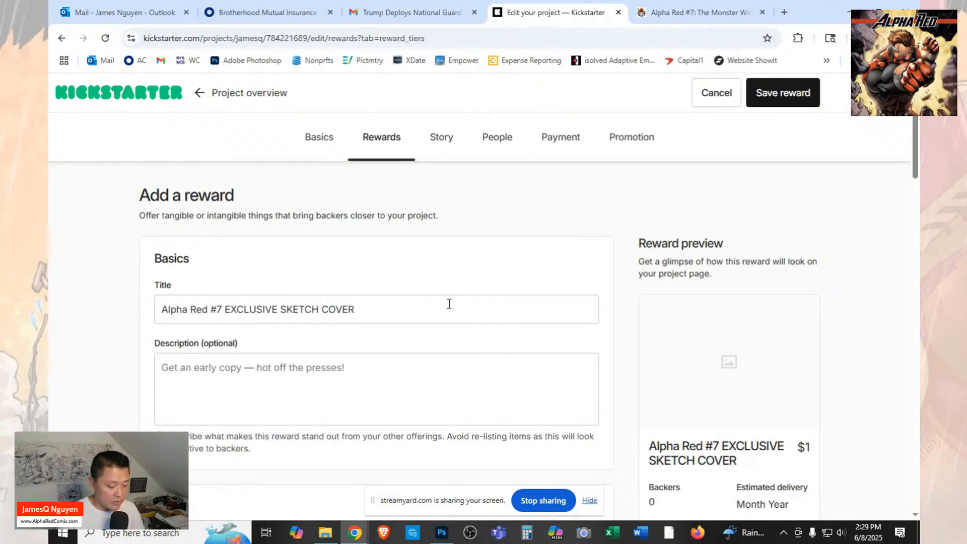
text(+ Re)
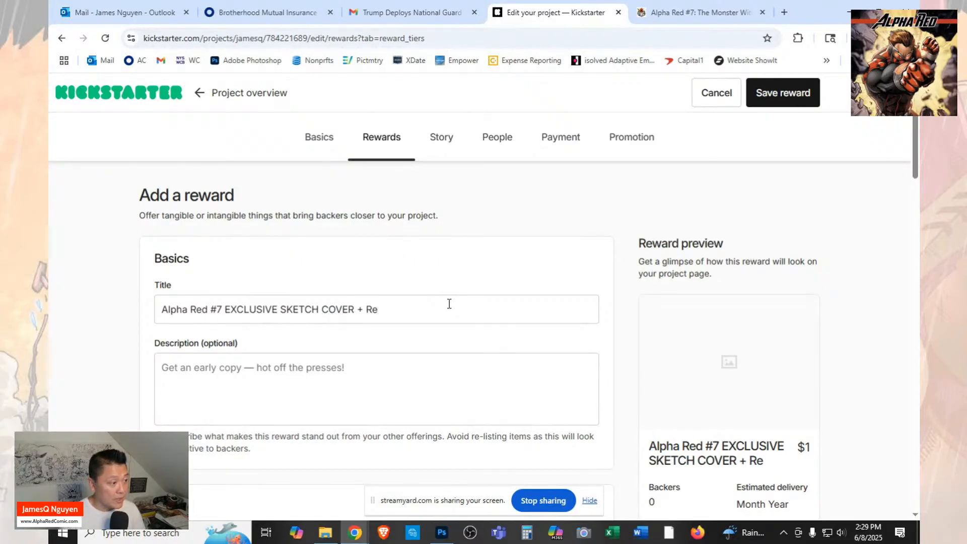
key(BackSpace)
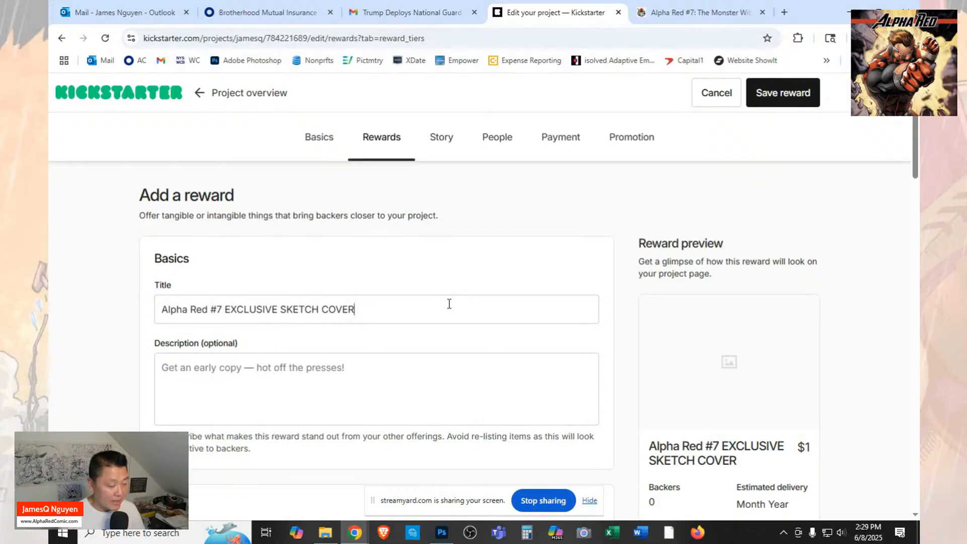
text(Reg)
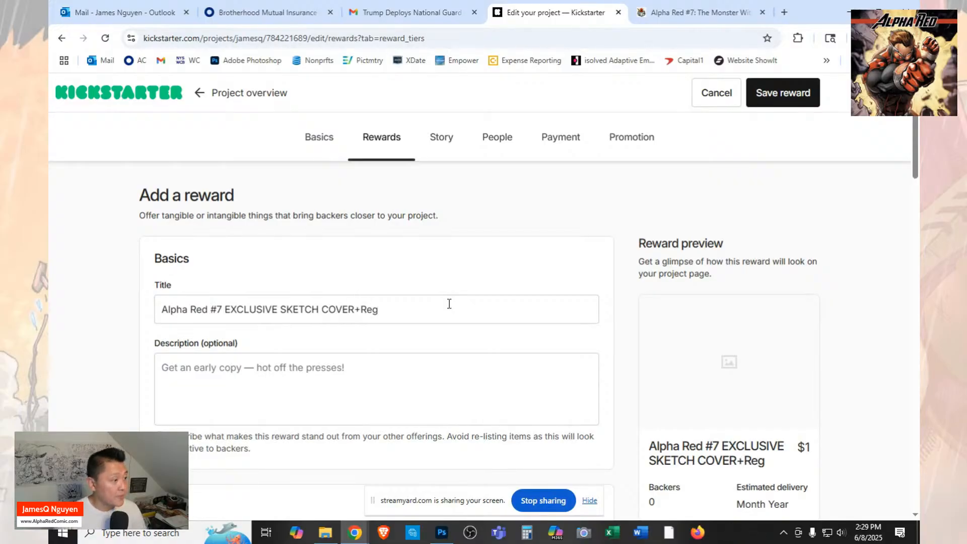
Copy the list of included items from the $40 EXCLUSIVE SKETCH COVER reward on the FundMyComic campaign page.
click(675, 14)
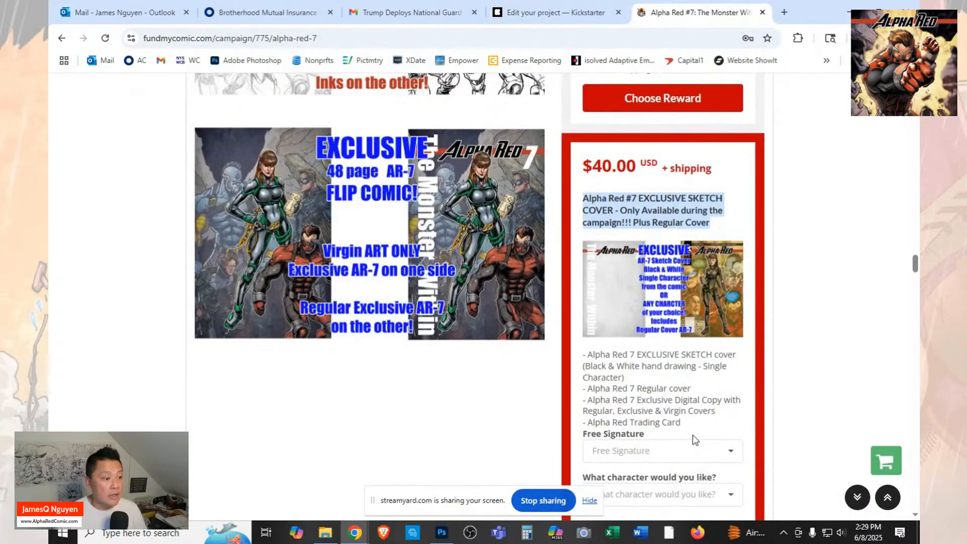
drag(695, 426, 579, 357)
right_click(603, 362)
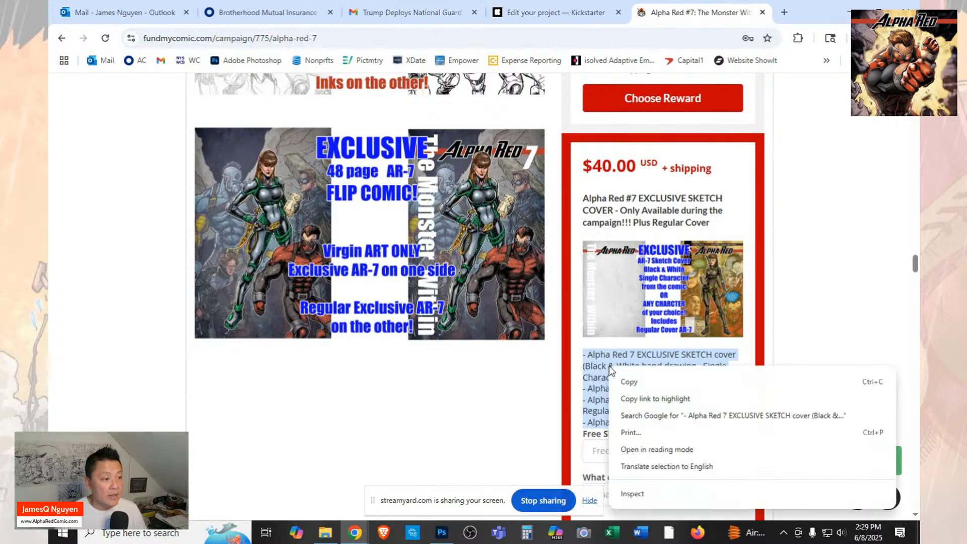
click(620, 385)
Paste the copied list into the Kickstarter reward's description and remove the blank line above the Trading Card entry.
click(564, 19)
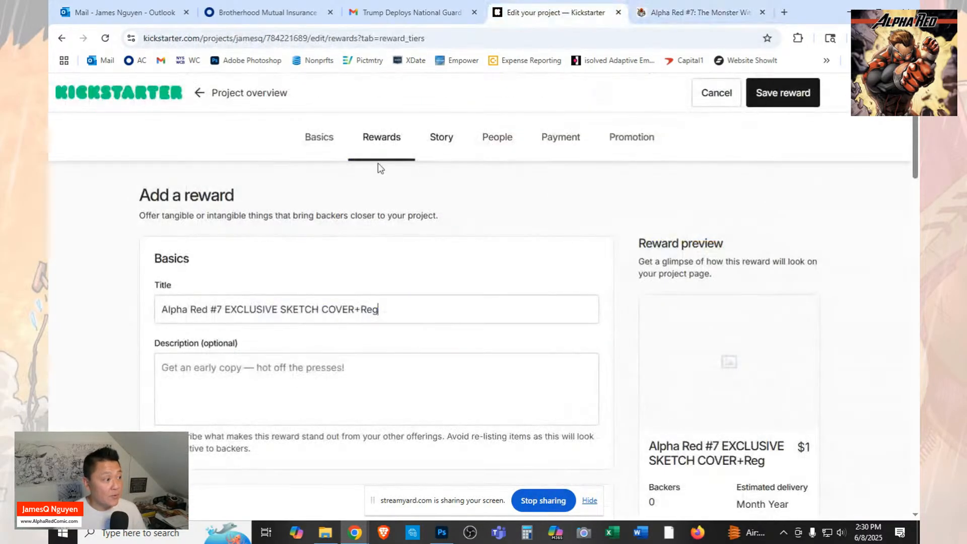
key(ctrl+v)
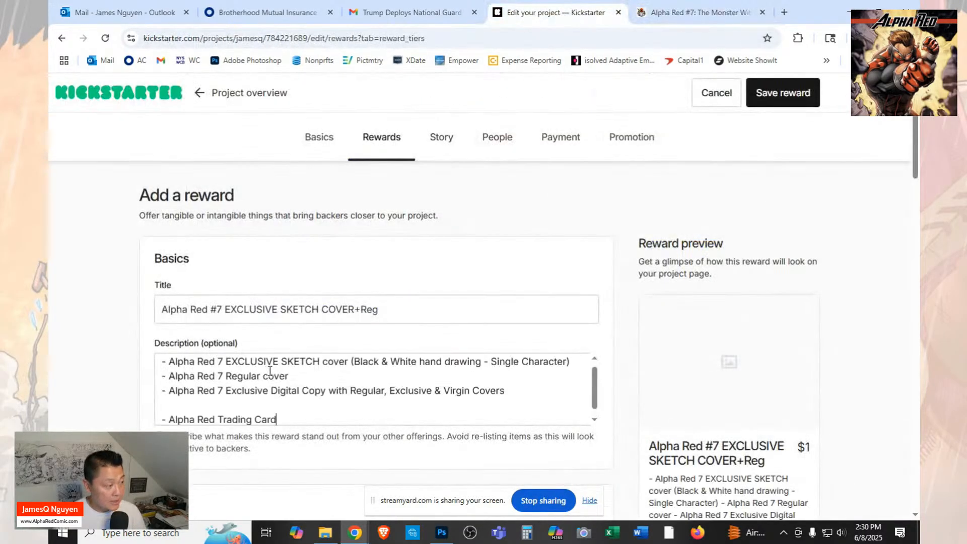
click(366, 403)
key(Delete)
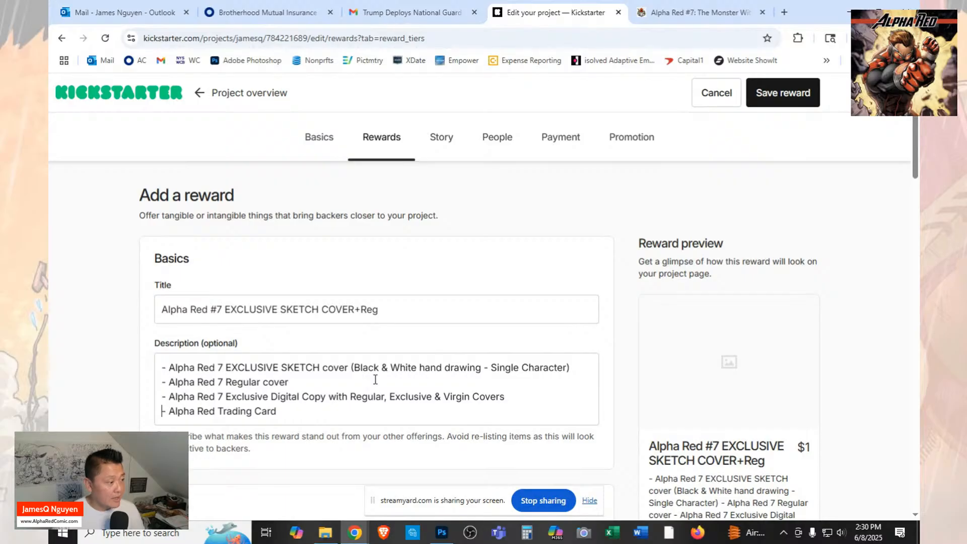
Add the line "ONLY AVAILABLE DURING AR7 CAMPAIGN" below the EXCLUSIVE SKETCH cover entry in the description.
scroll(375, 380, down, 2)
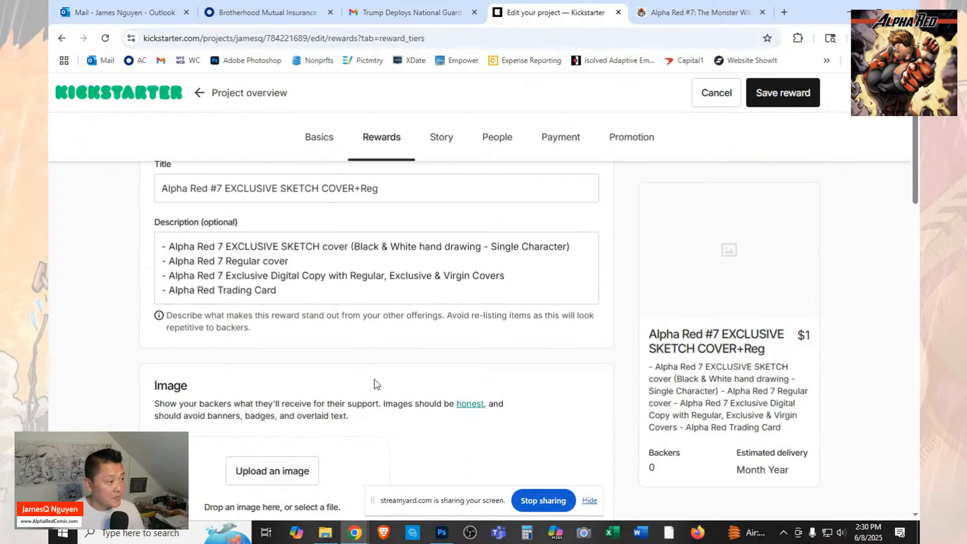
click(575, 246)
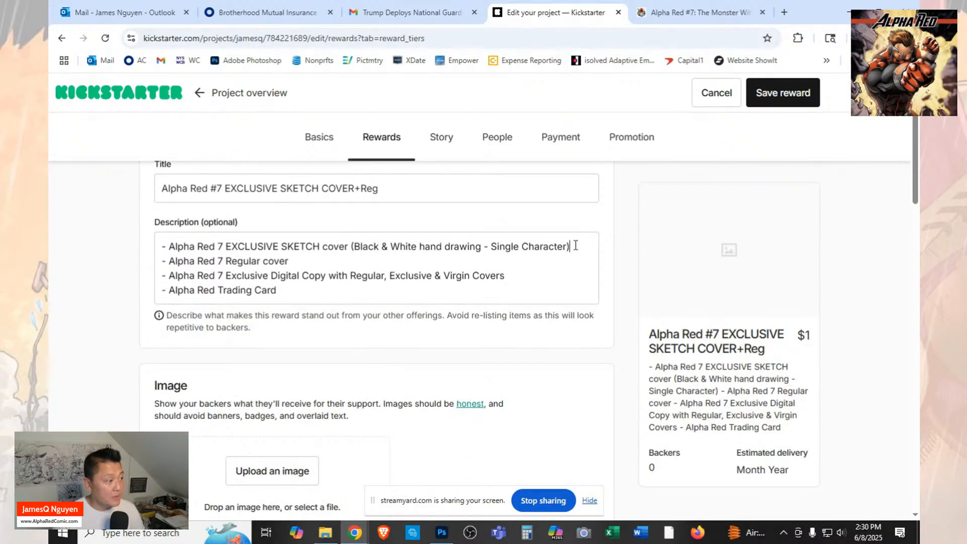
key(Return)
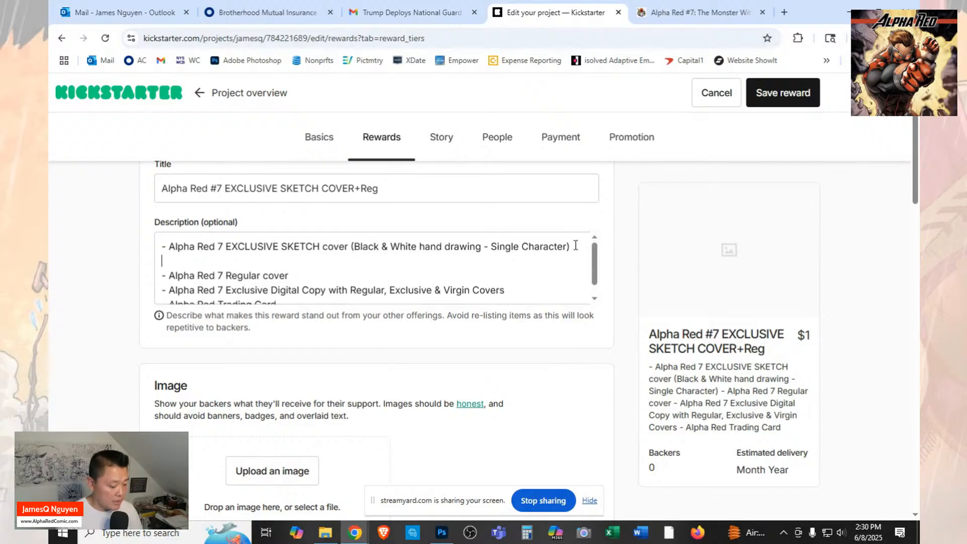
text(ONLY A)
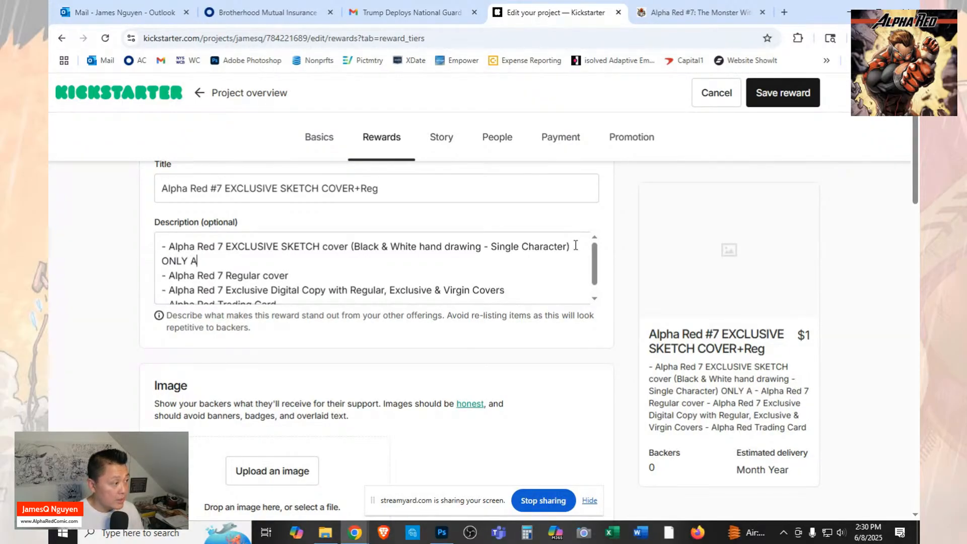
text(VAILABLE O)
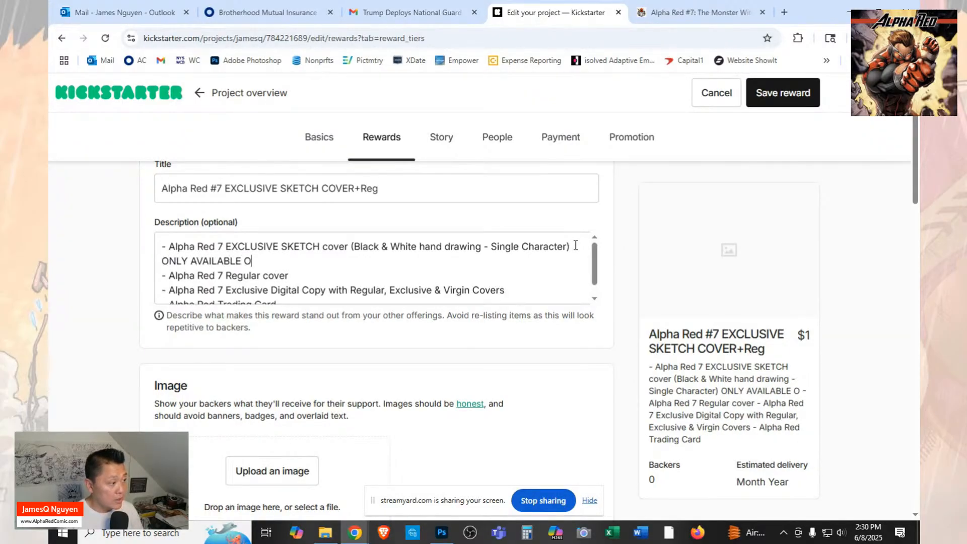
key(BackSpace)
text(DURING C)
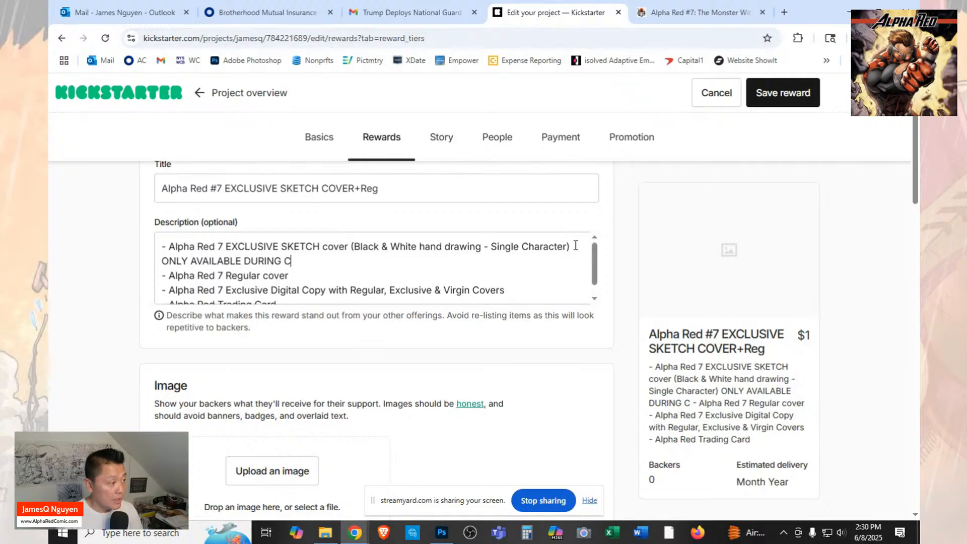
key(BackSpace)
text(AR7)
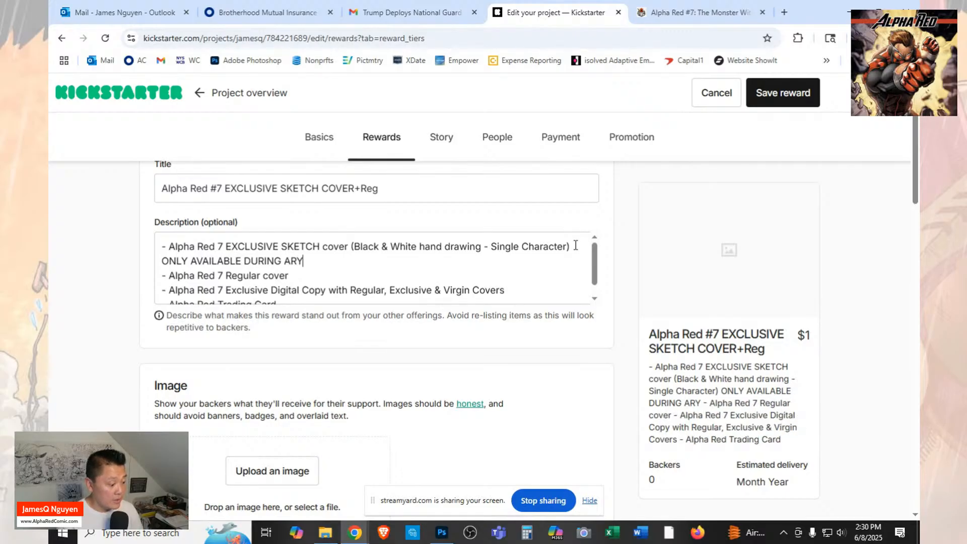
text( CAMPA)
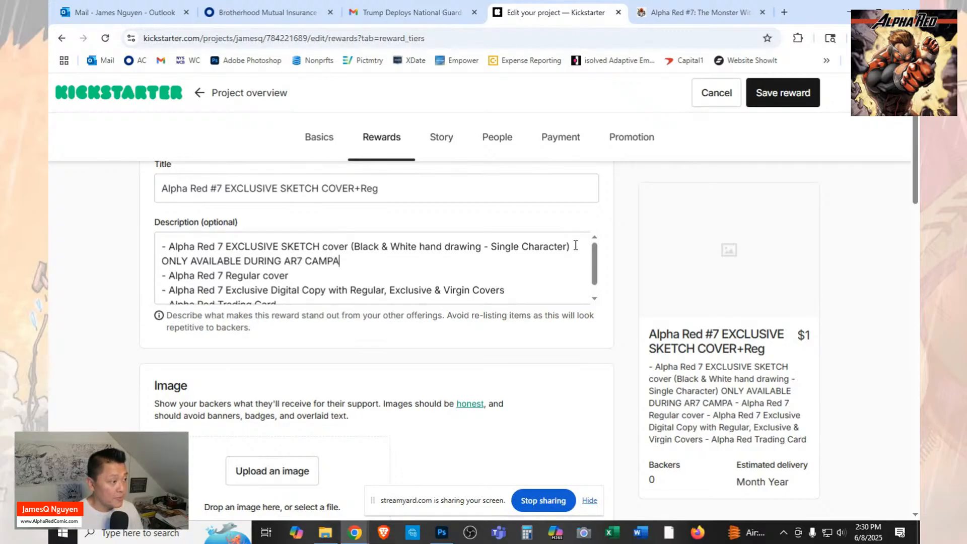
text(IGN)
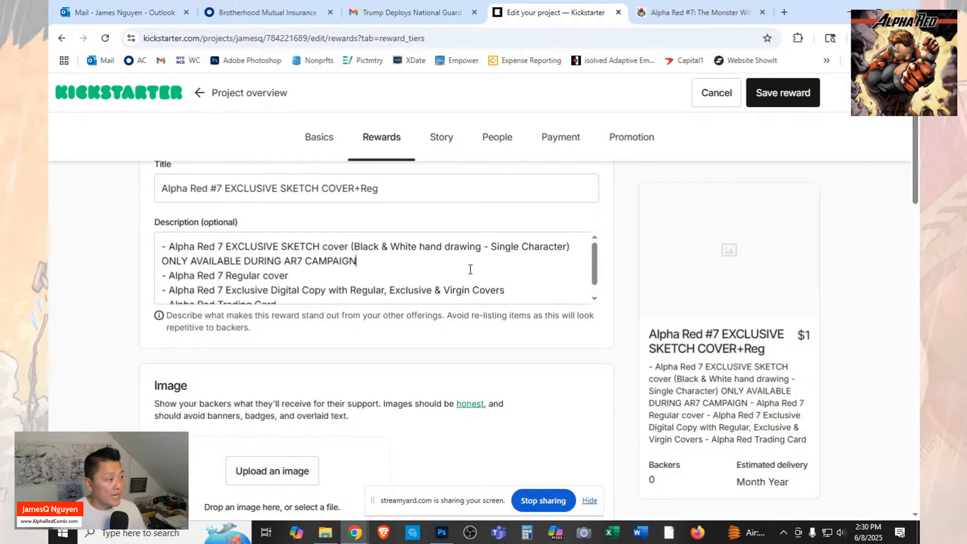
Upload "1 KS Alpha Red 7 Exclusive Sketch Cover" from the Launch folder as the reward image.
scroll(470, 270, down, 5)
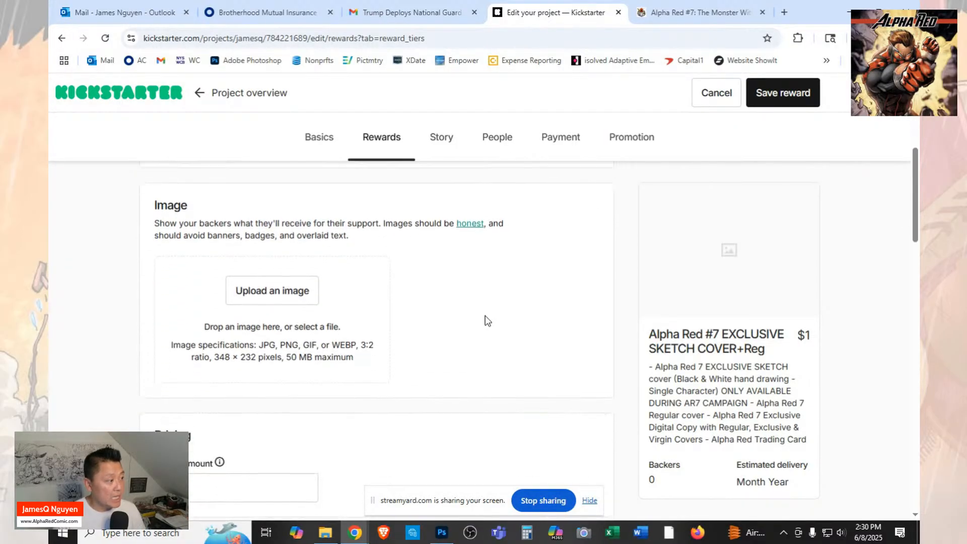
click(276, 290)
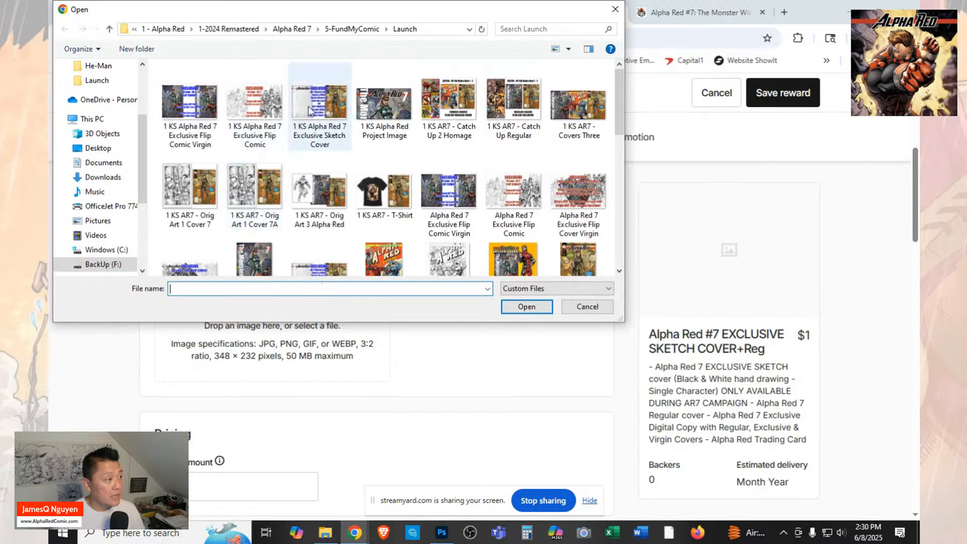
click(308, 106)
click(526, 306)
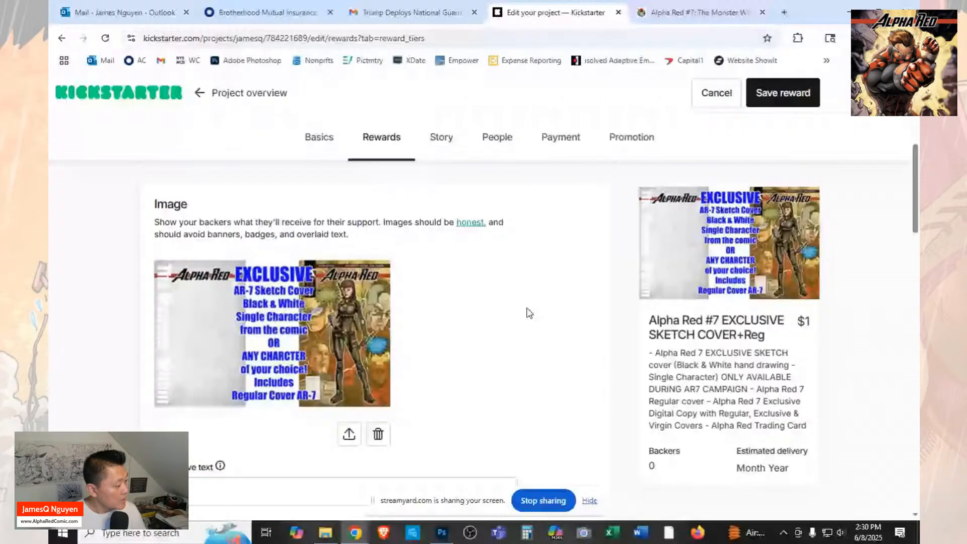
Set the image's alternative text to "Sketch Cover Blank + Regular Cover + Digital DLX".
scroll(529, 312, down, 1)
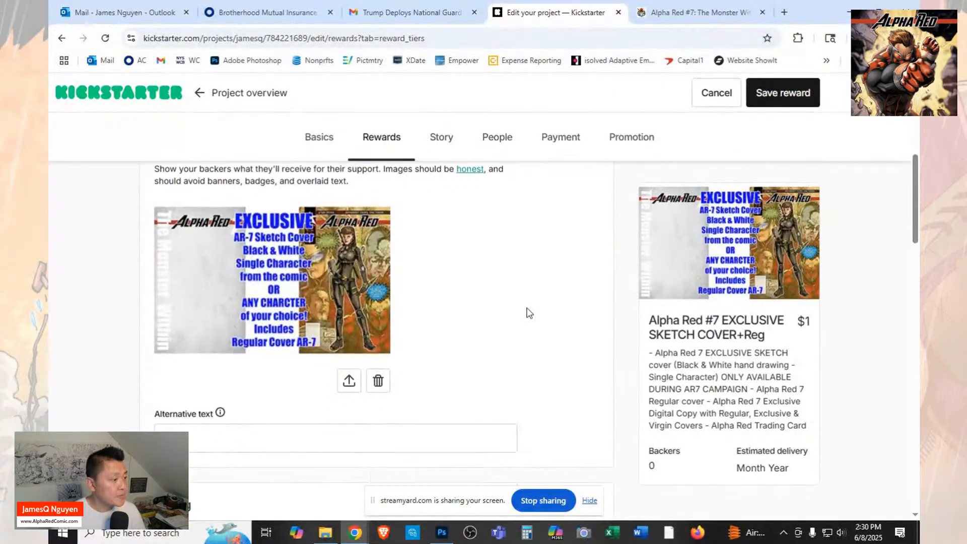
scroll(529, 313, down, 2)
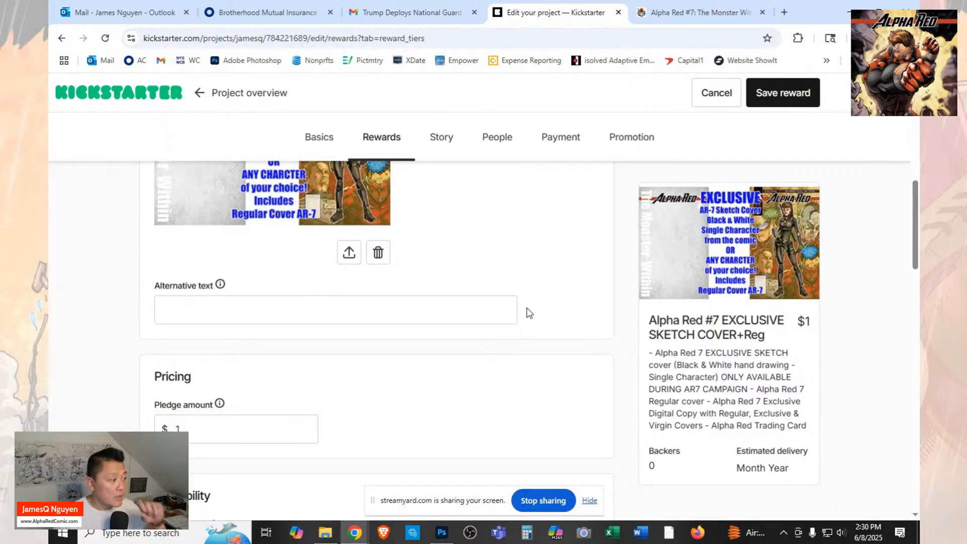
click(471, 311)
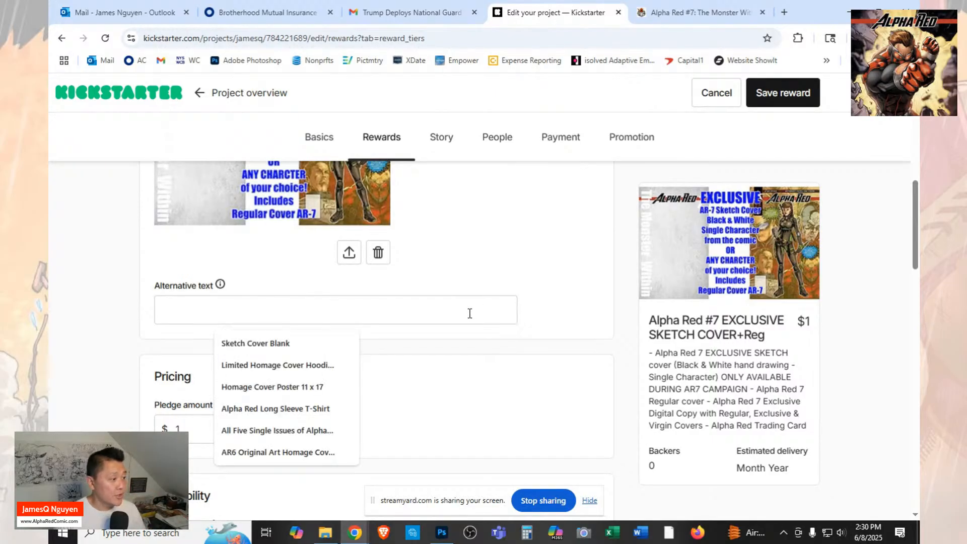
click(274, 343)
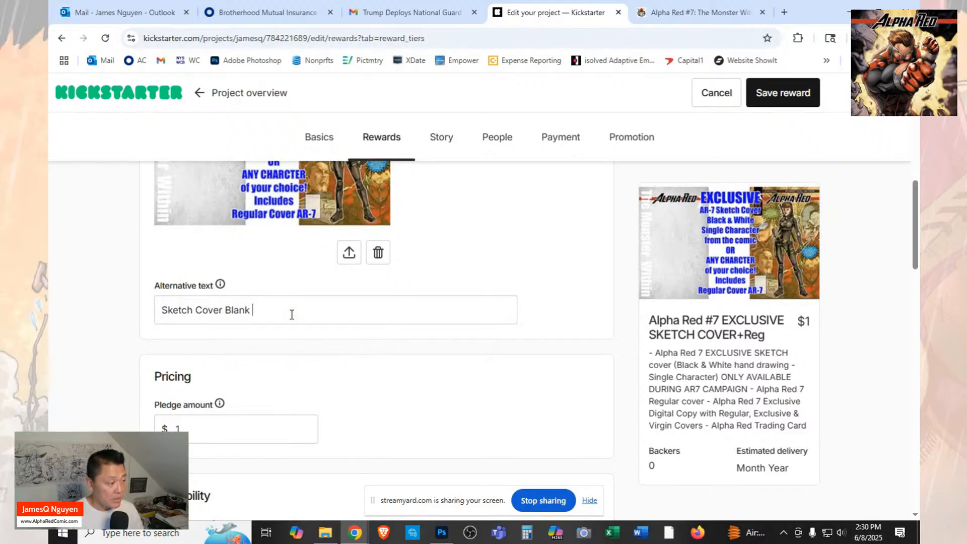
text(+ rE)
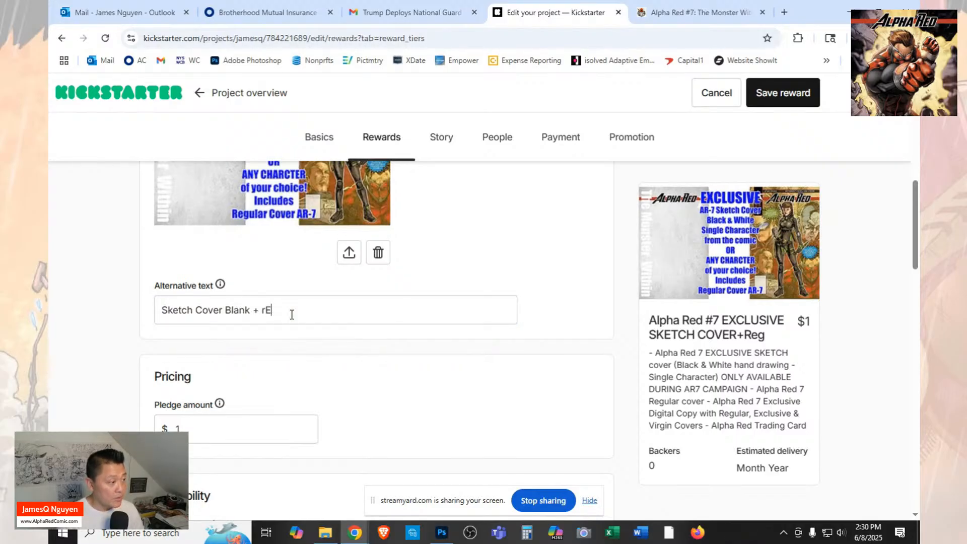
text(Re)
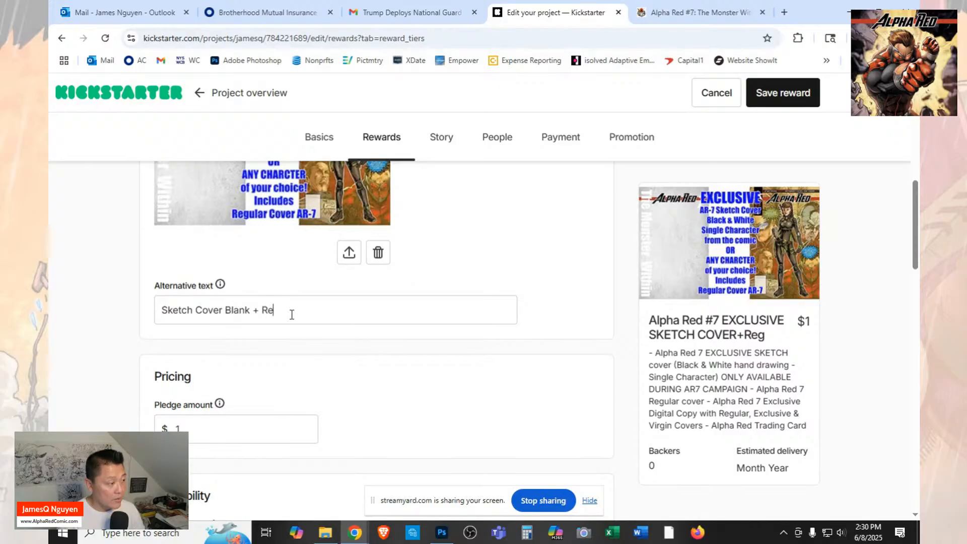
text(gular Cover + Digital DLX)
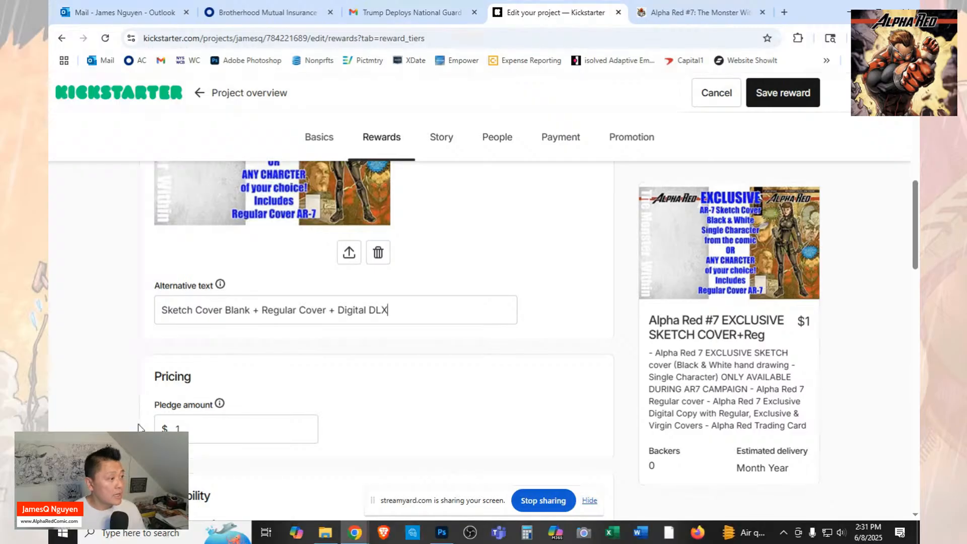
Set the reward's pledge amount to $40.
click(212, 423)
key(BackSpace)
text(40)
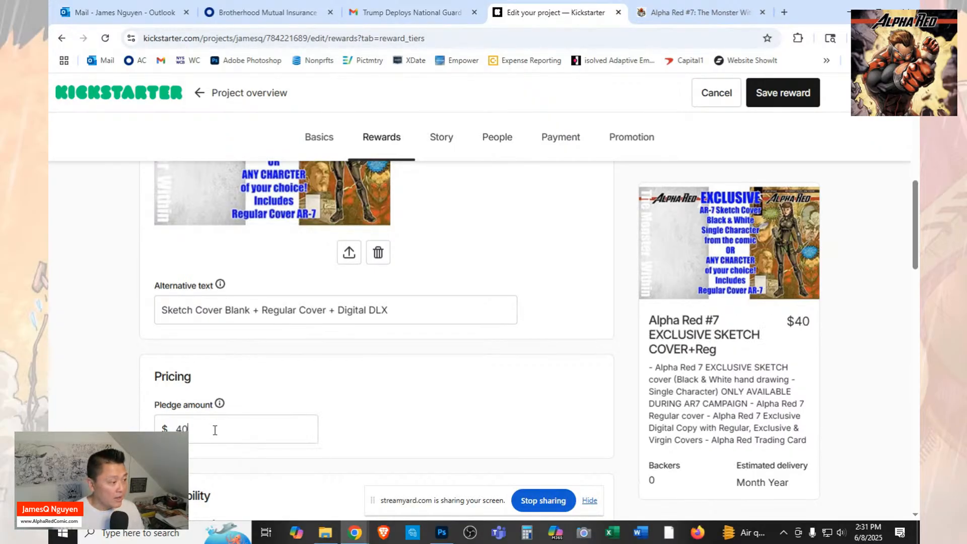
Add the existing item "Alpha Red #7 Sketch Cover - EXCLUSIVE to this campaign! + Reg Cov" to the reward.
scroll(479, 351, down, 10)
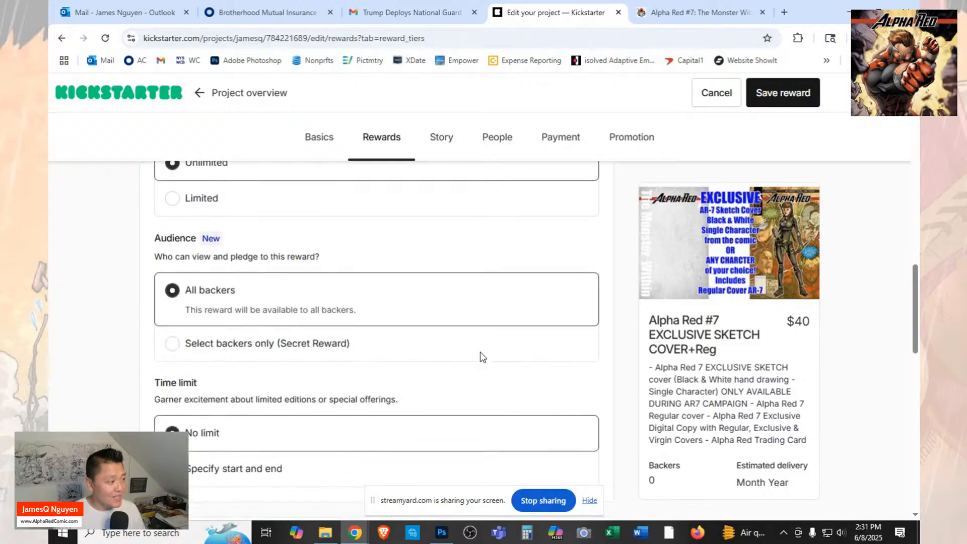
scroll(479, 351, down, 6)
click(550, 322)
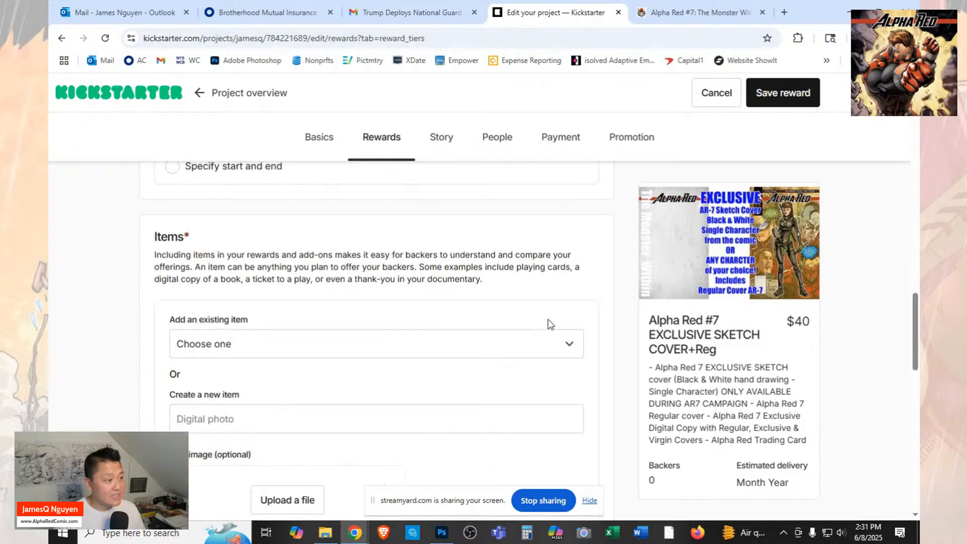
click(471, 351)
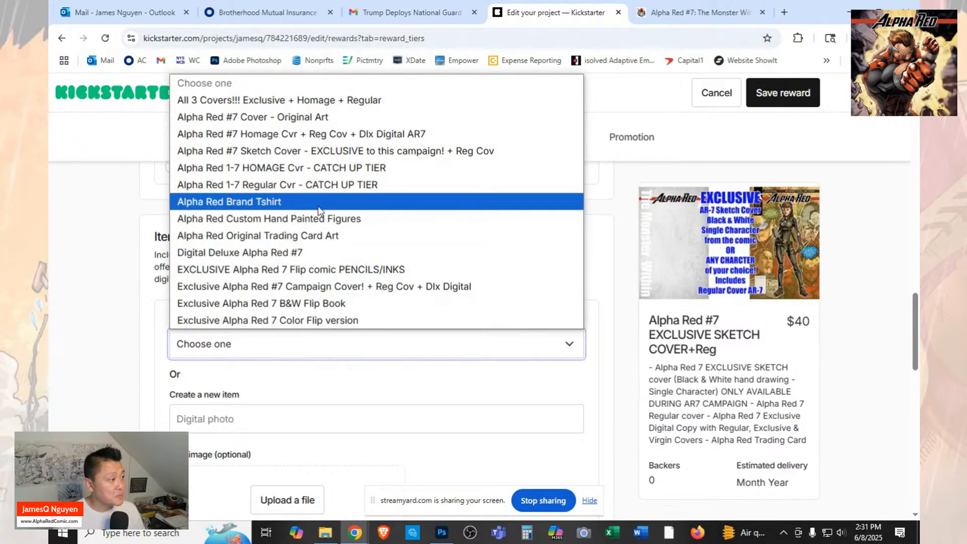
click(330, 153)
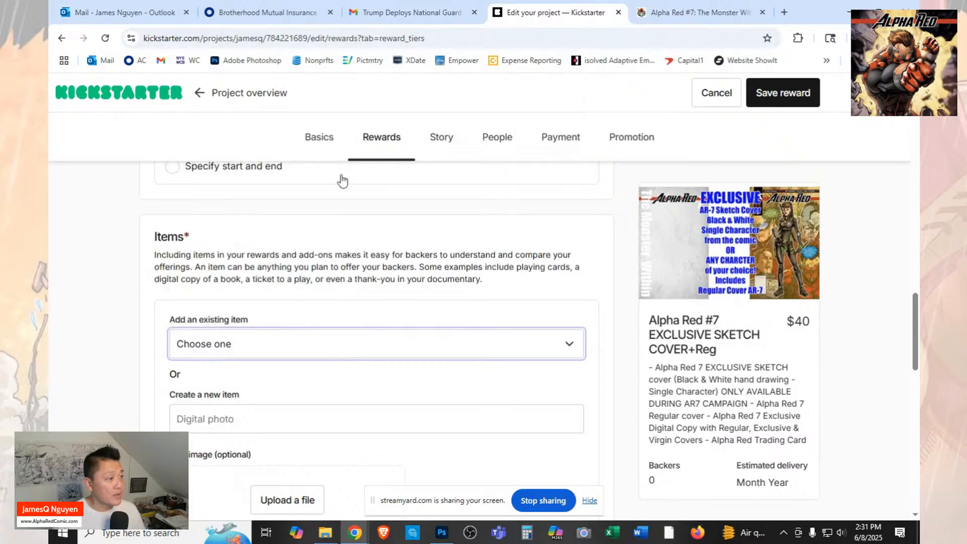
scroll(533, 371, down, 3)
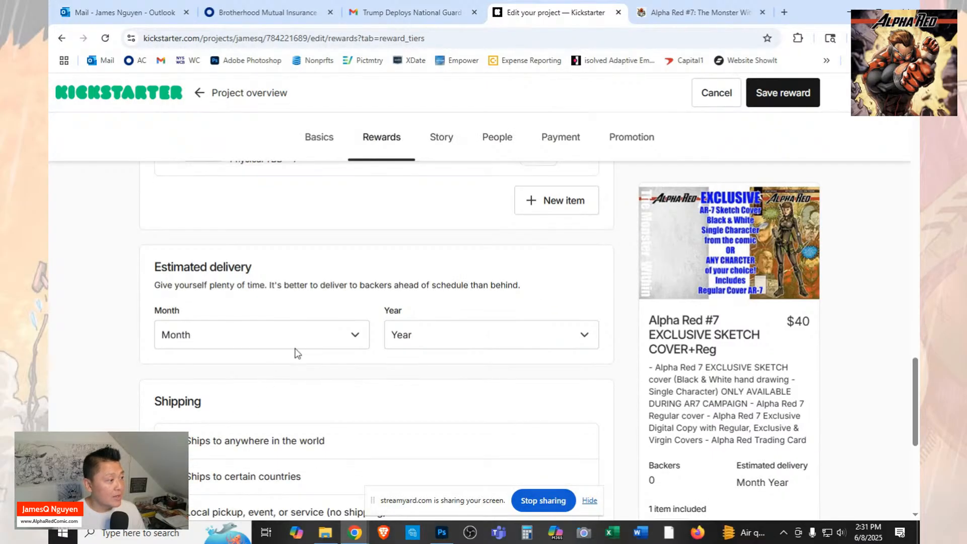
Set the sketch cover reward's estimated delivery to July 2025.
click(310, 343)
click(252, 226)
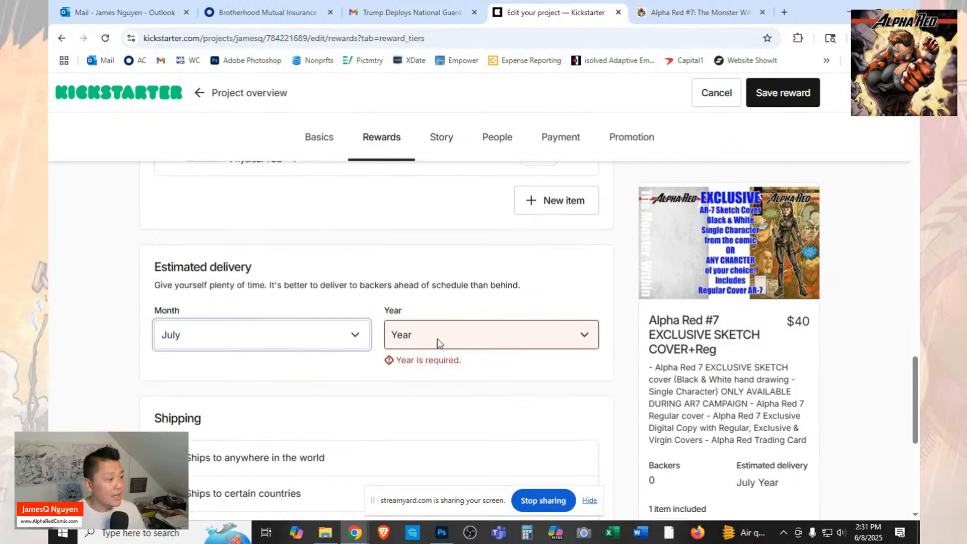
click(437, 339)
click(426, 375)
Restrict the reward's shipping to certain countries and set the United States shipping cost to $10.
scroll(449, 412, down, 2)
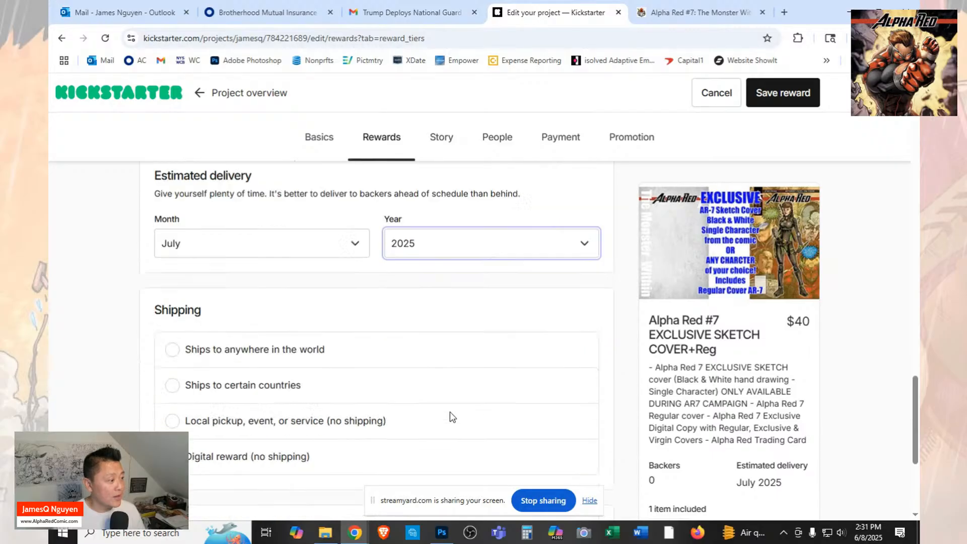
scroll(450, 412, down, 3)
click(172, 237)
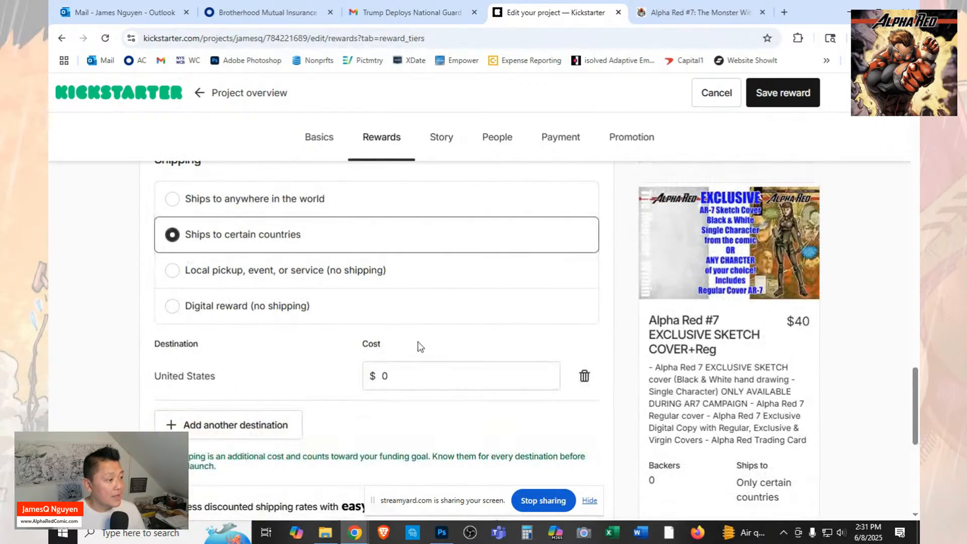
click(384, 373)
text(10)
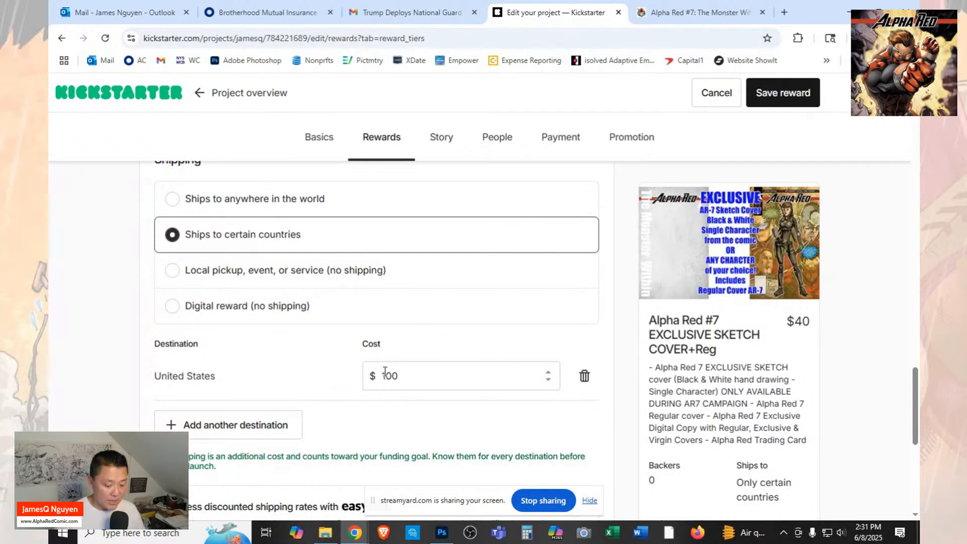
Add Canada as a second shipping destination with a cost of $25.
click(272, 427)
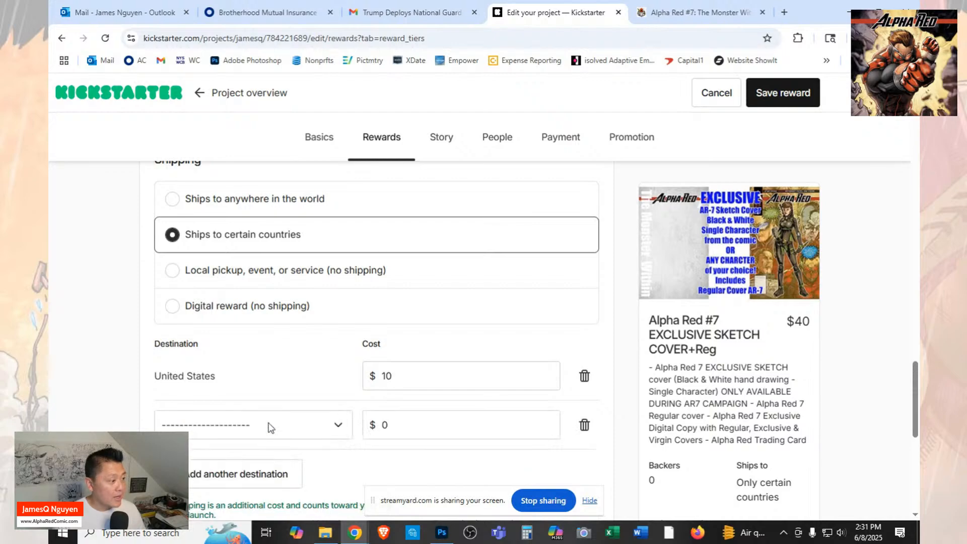
click(341, 429)
scroll(328, 394, down, 10)
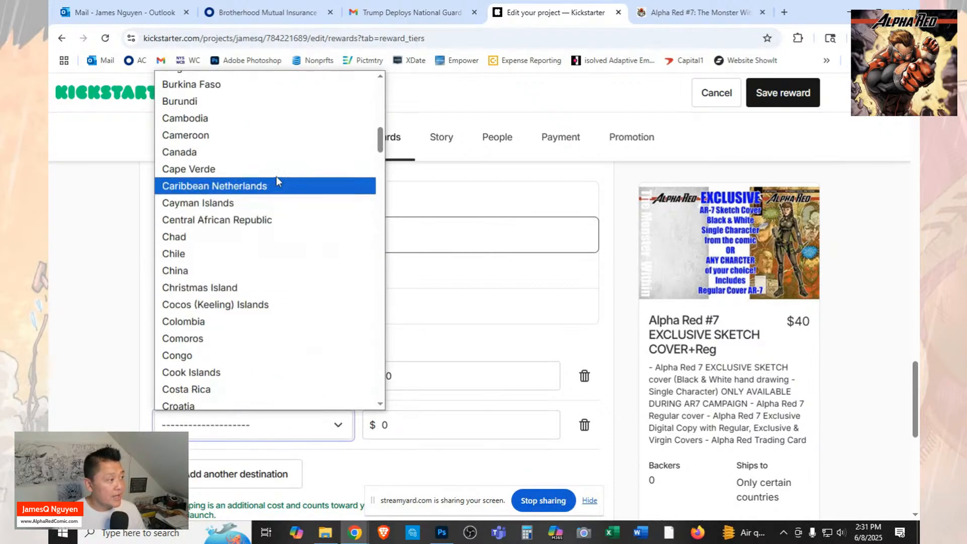
click(277, 156)
click(398, 428)
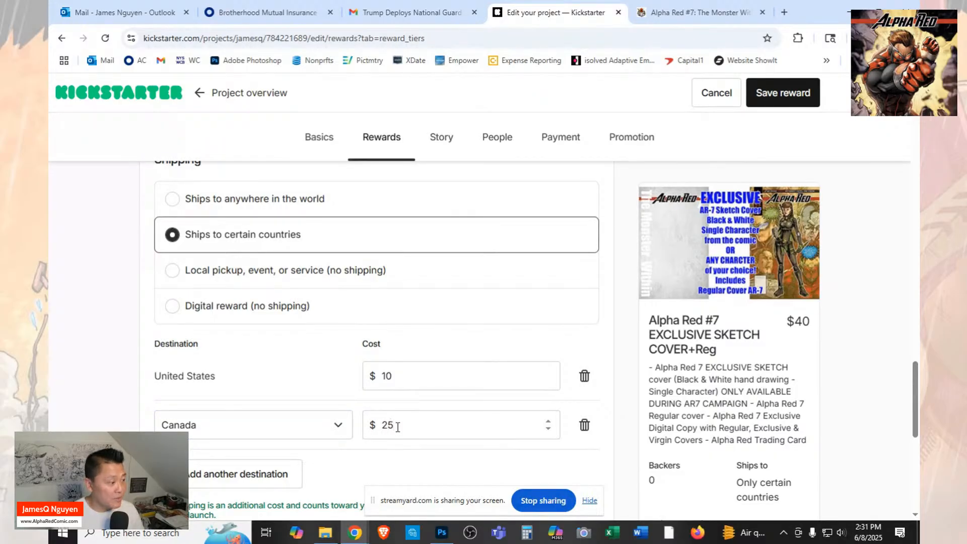
text(25)
Save the $40 EXCLUSIVE SKETCH COVER reward.
scroll(397, 427, down, 1)
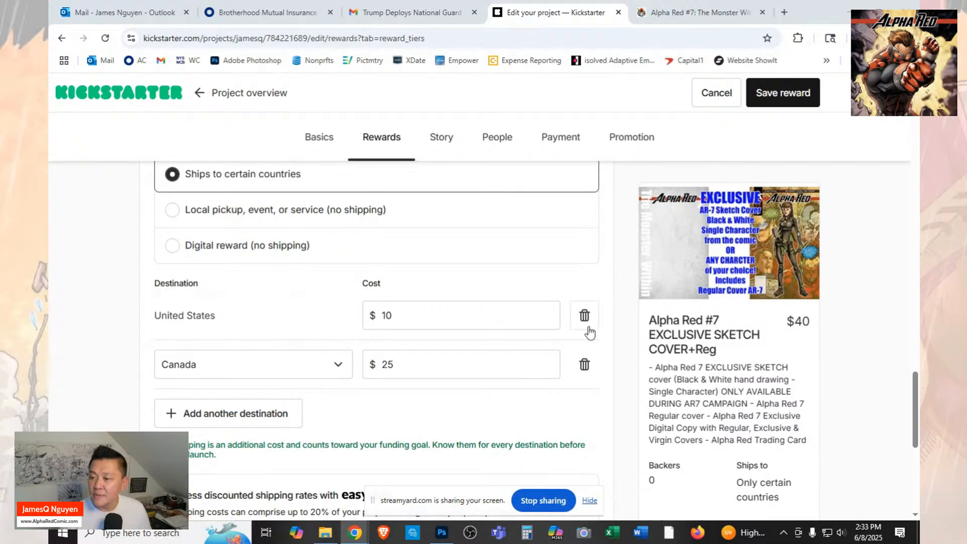
scroll(639, 257, down, 2)
scroll(641, 257, down, 2)
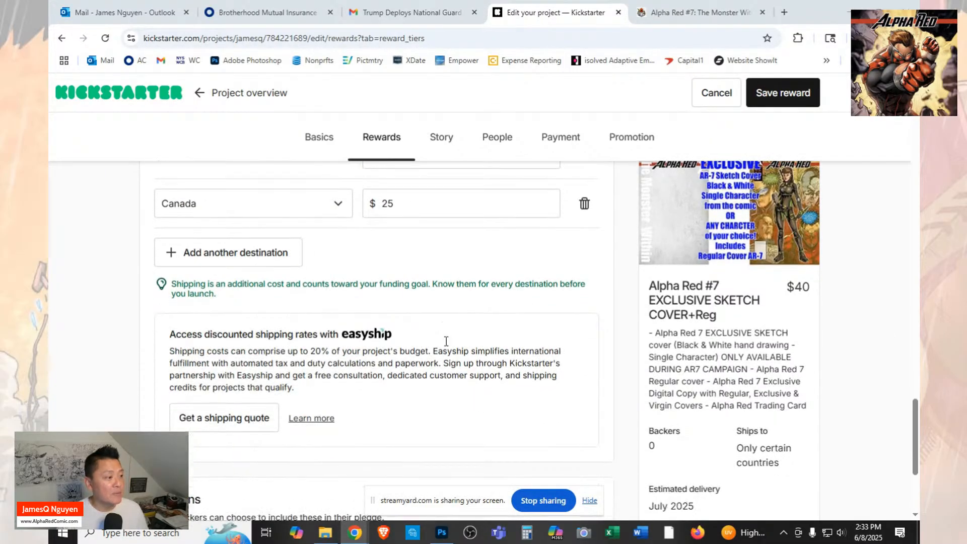
click(793, 92)
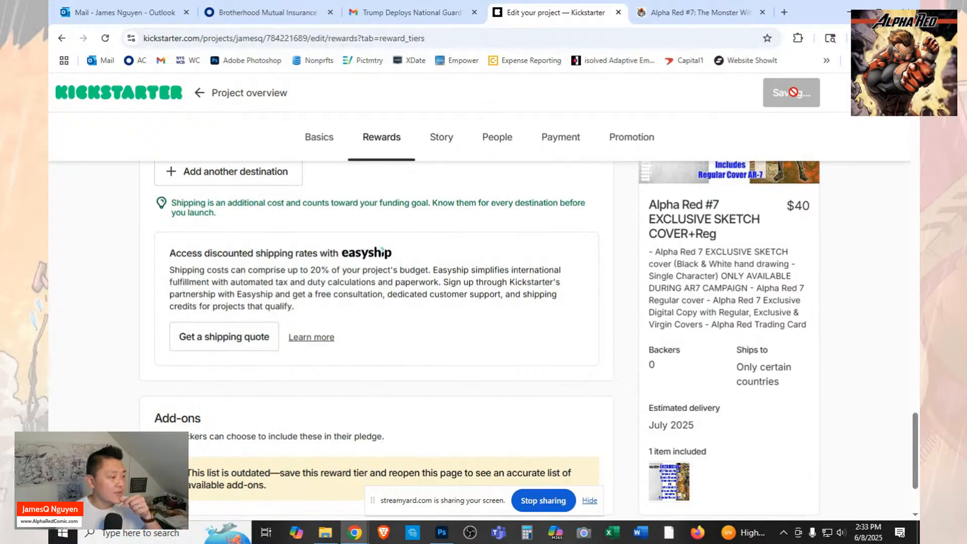
Review the list of reward tiers, checking each tier's pledge amount, title, included items and image.
scroll(667, 183, down, 4)
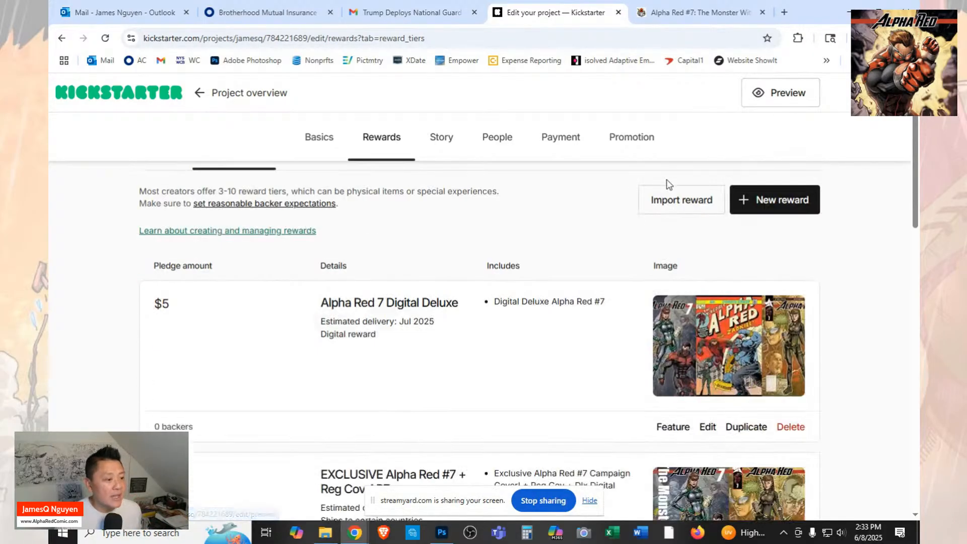
scroll(536, 292, up, 1)
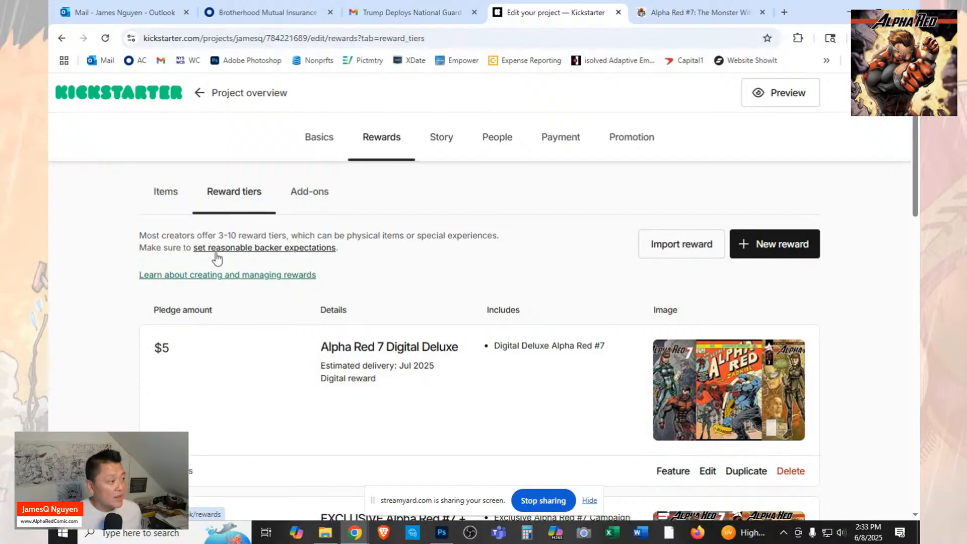
scroll(443, 351, down, 6)
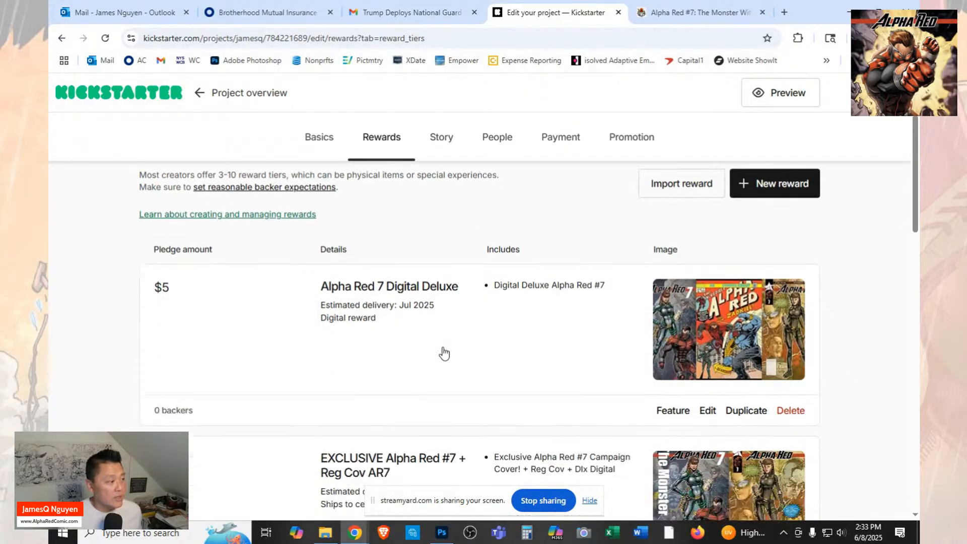
scroll(325, 362, down, 8)
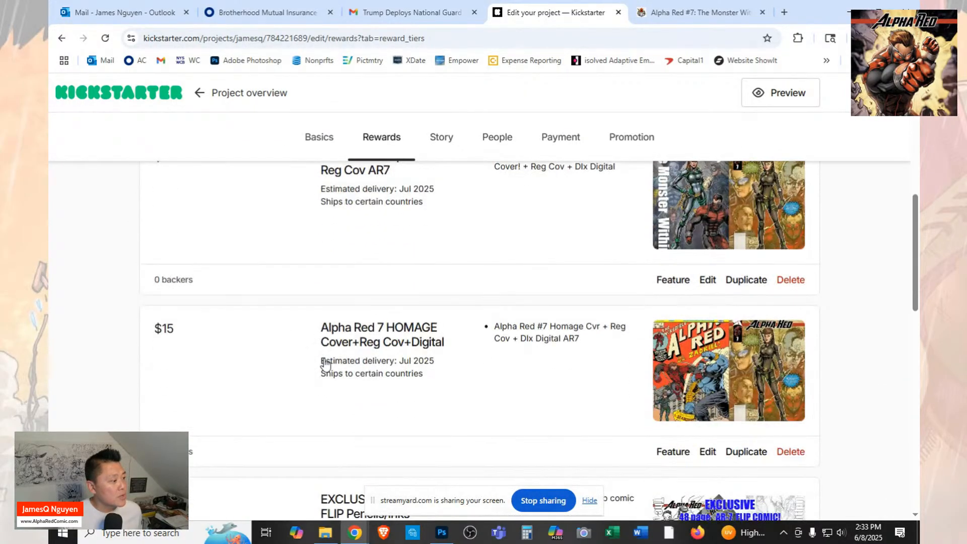
scroll(323, 370, down, 6)
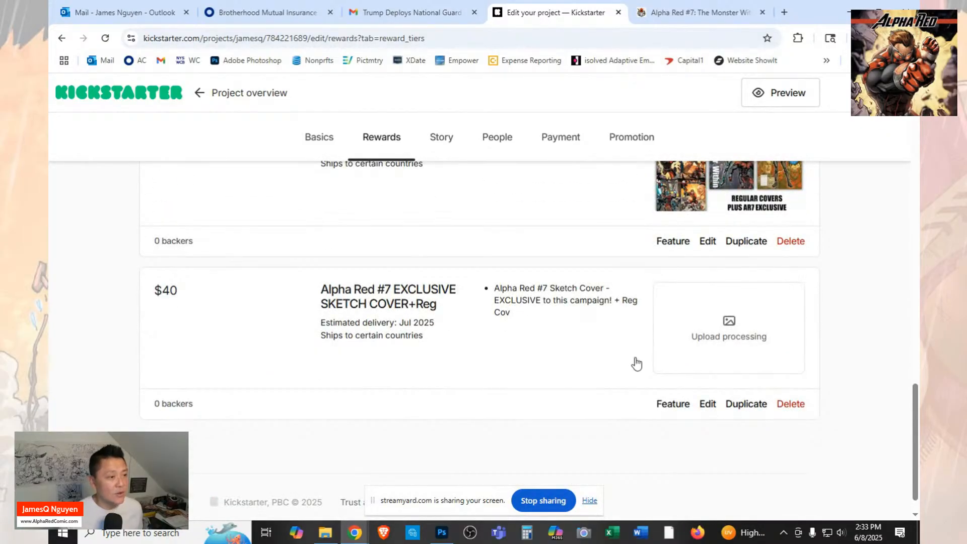
scroll(636, 363, up, 6)
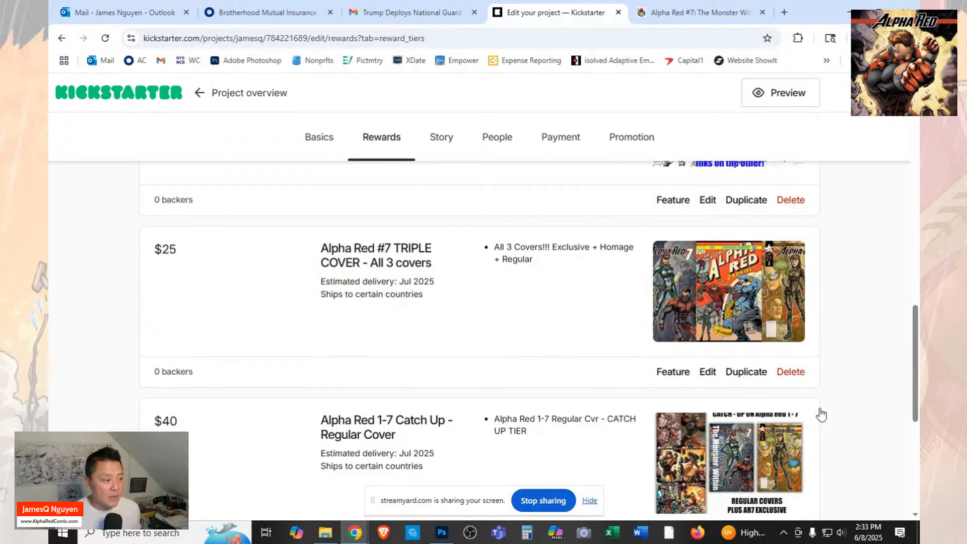
scroll(820, 413, down, 2)
scroll(821, 414, up, 12)
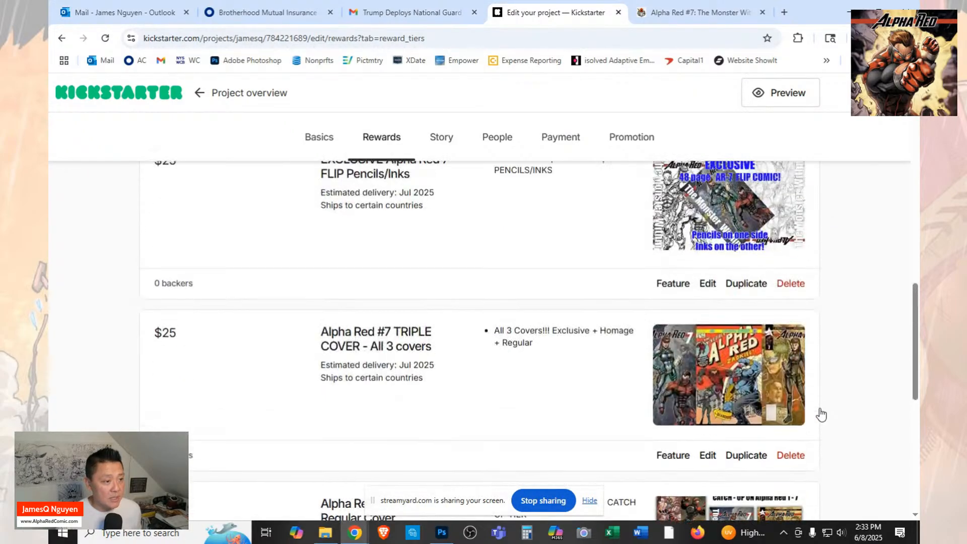
scroll(821, 414, up, 4)
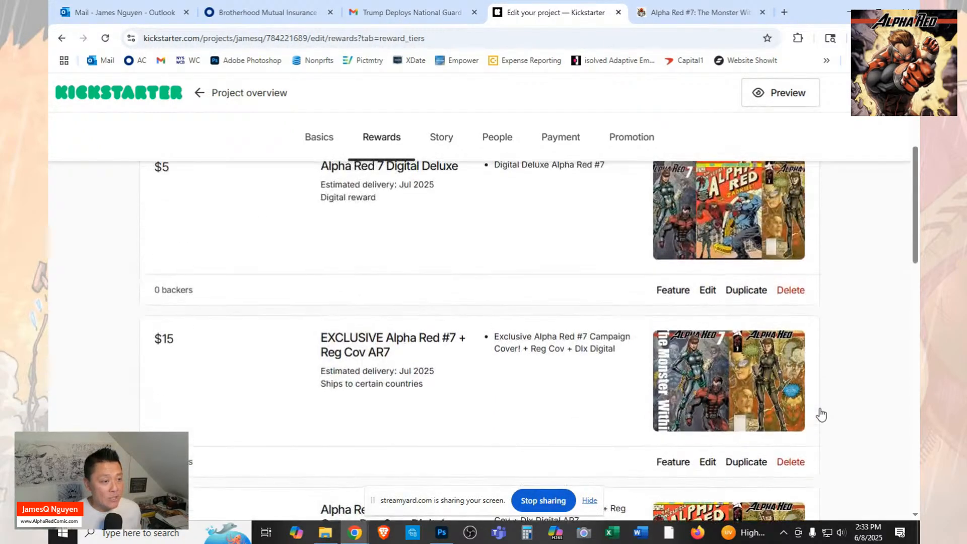
scroll(821, 414, down, 8)
scroll(821, 414, down, 10)
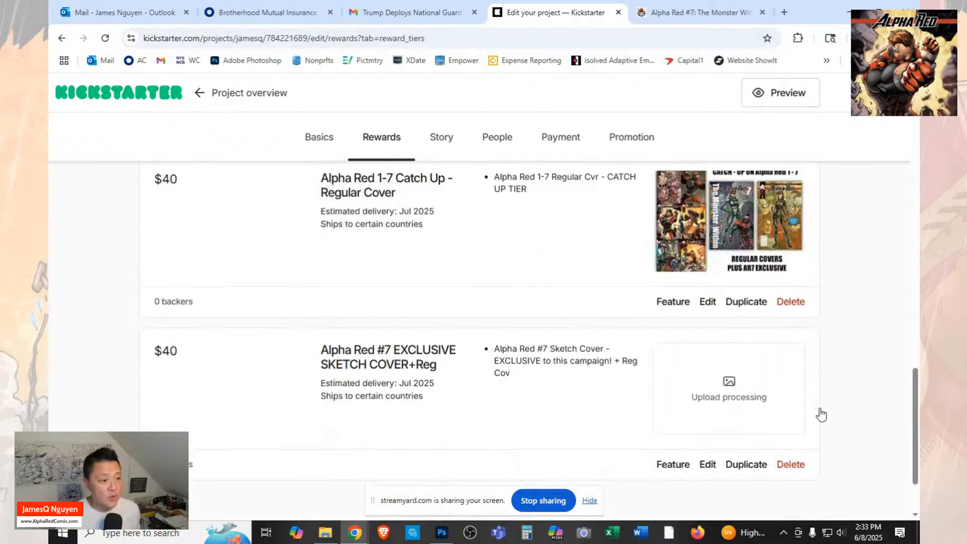
Reopen the Alpha Red #7 EXCLUSIVE SKETCH COVER+Reg reward and save it again.
click(733, 379)
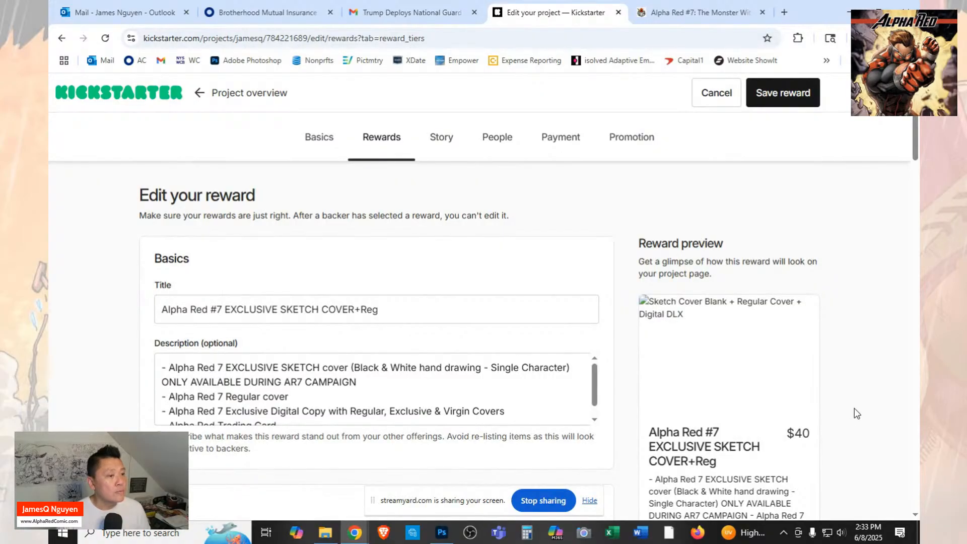
click(781, 101)
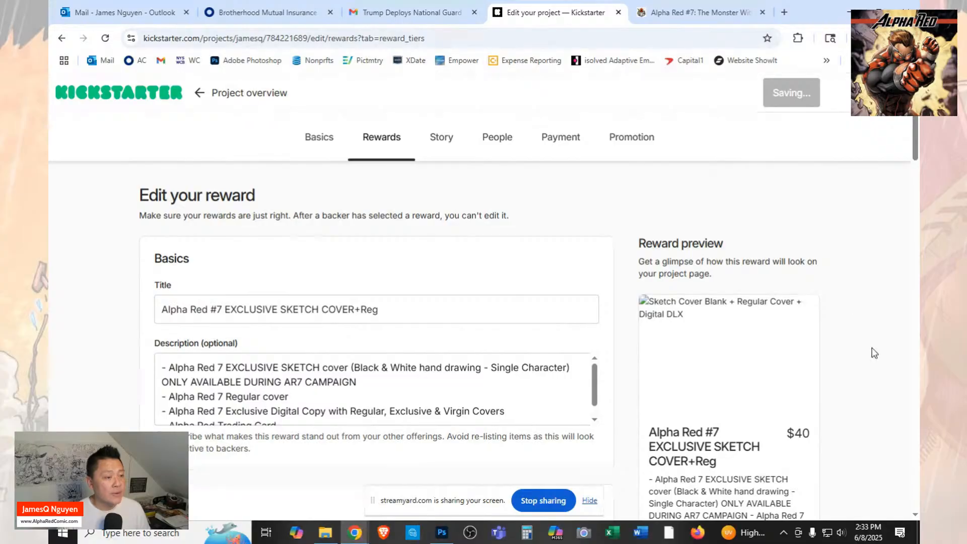
scroll(873, 353, down, 4)
scroll(874, 353, down, 15)
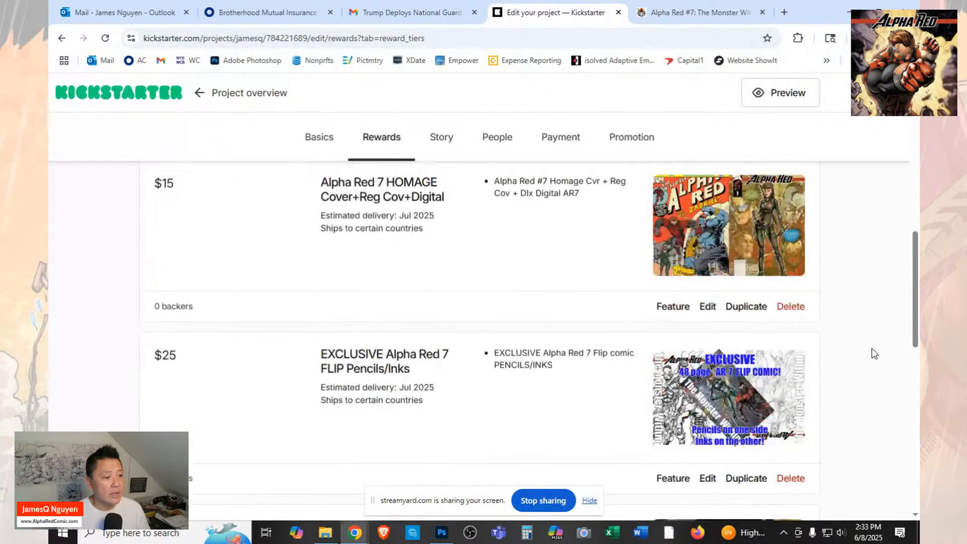
scroll(874, 353, up, 15)
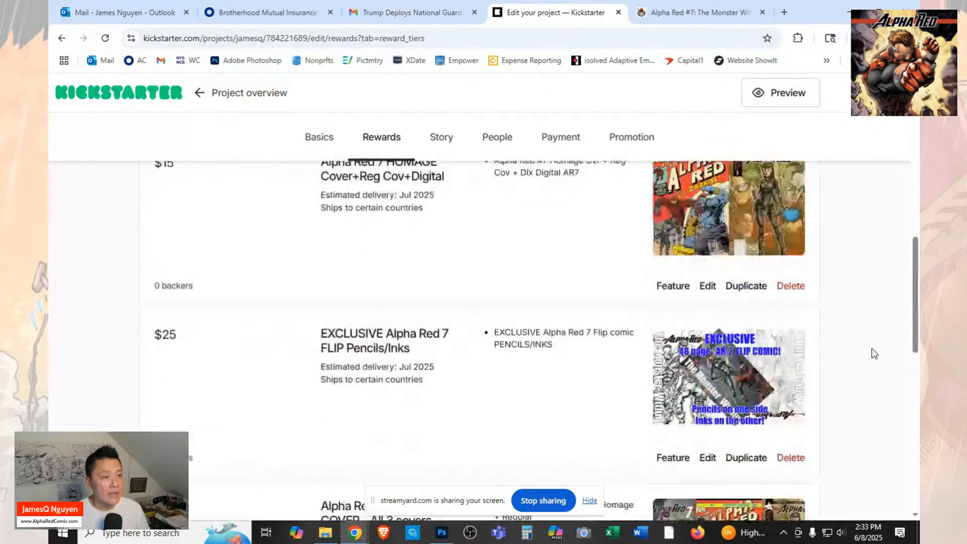
Start a new reward, switch to the FundMyComic campaign page and find its $70 Alpha Red 1-7 HOMAGE Covers tier.
click(768, 201)
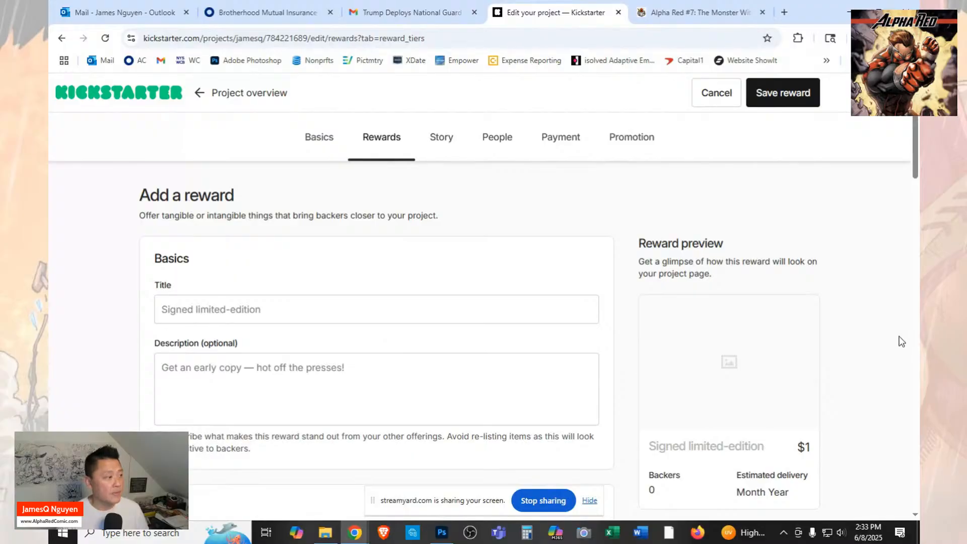
click(655, 11)
scroll(699, 397, down, 8)
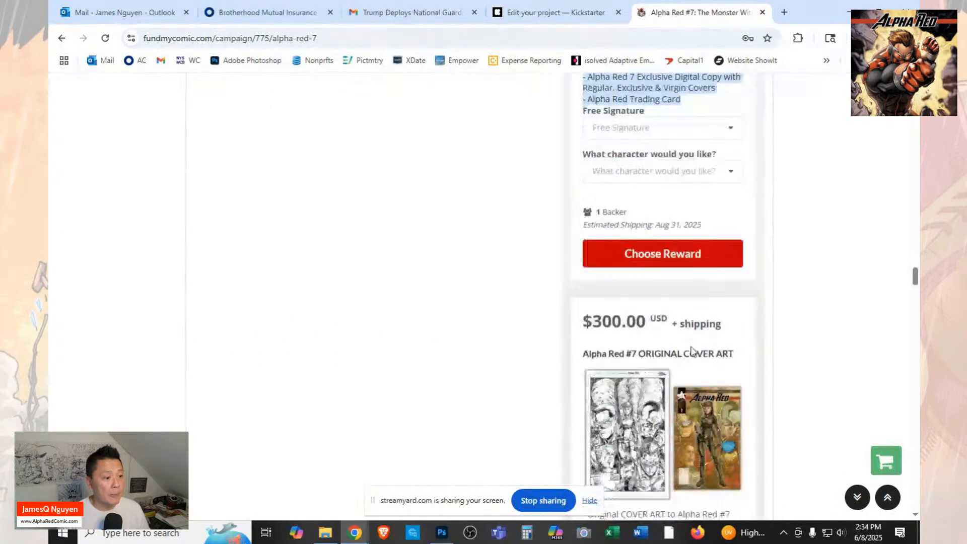
scroll(710, 335, down, 4)
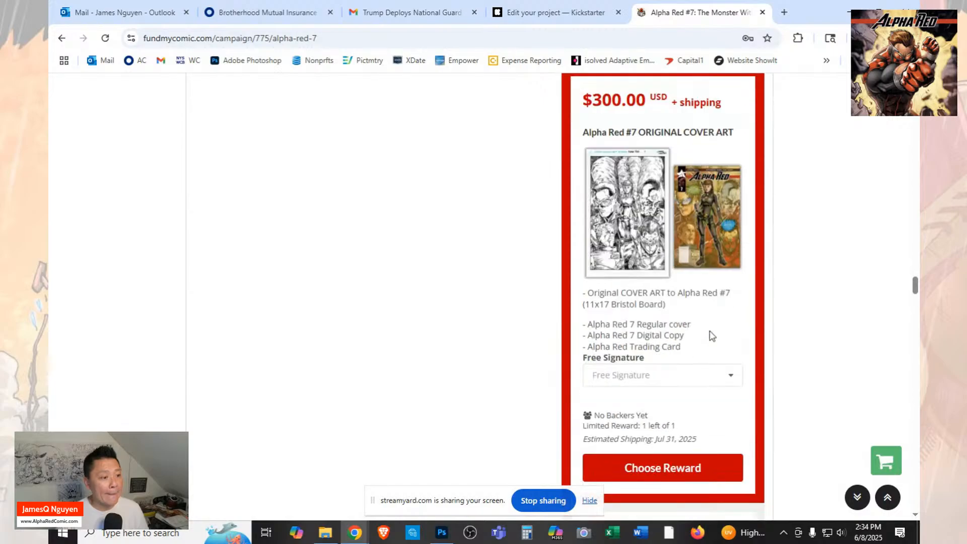
scroll(697, 334, up, 10)
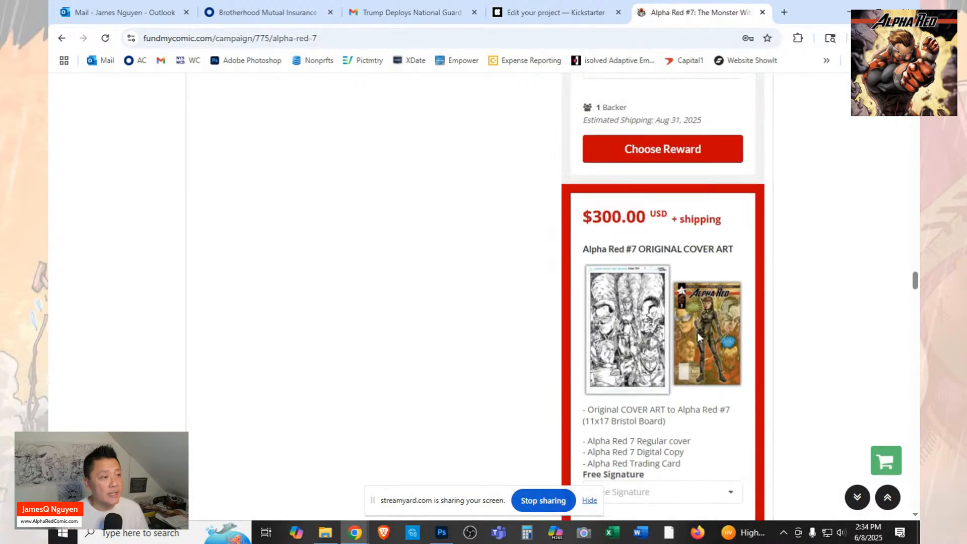
scroll(699, 338, up, 20)
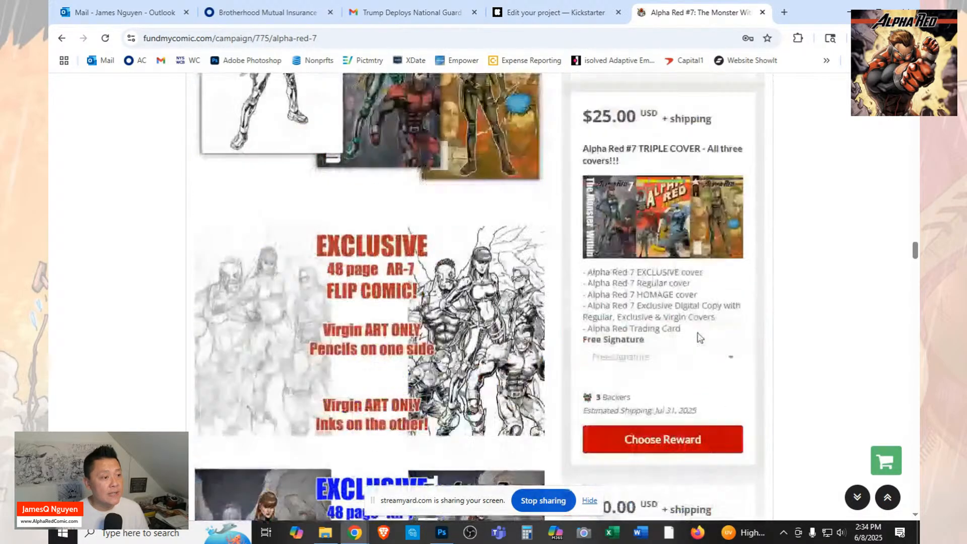
scroll(700, 337, up, 10)
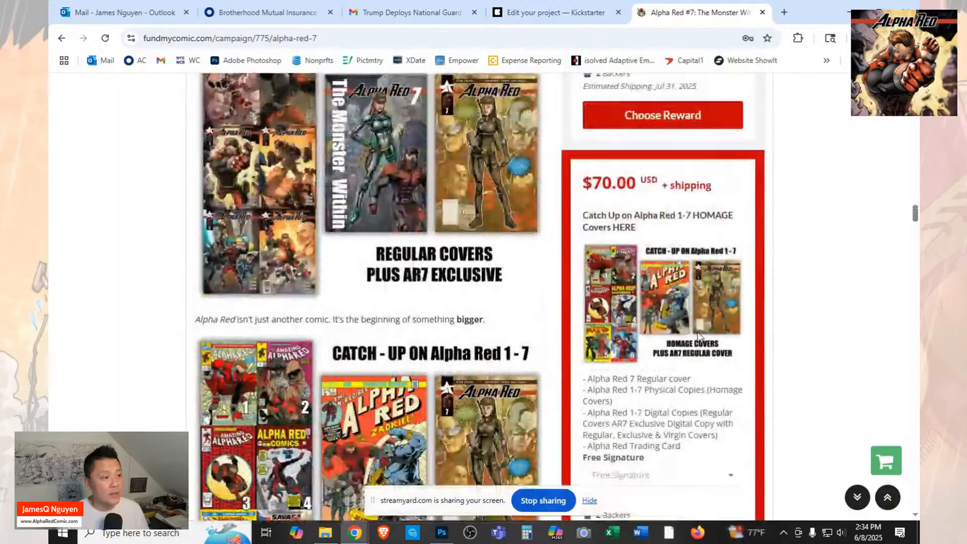
Copy the $70 tier's title from FundMyComic and title the new Kickstarter reward "Catch Up on Alpha Red 1-7 HOMAGE Covers".
drag(651, 229, 583, 214)
right_click(604, 229)
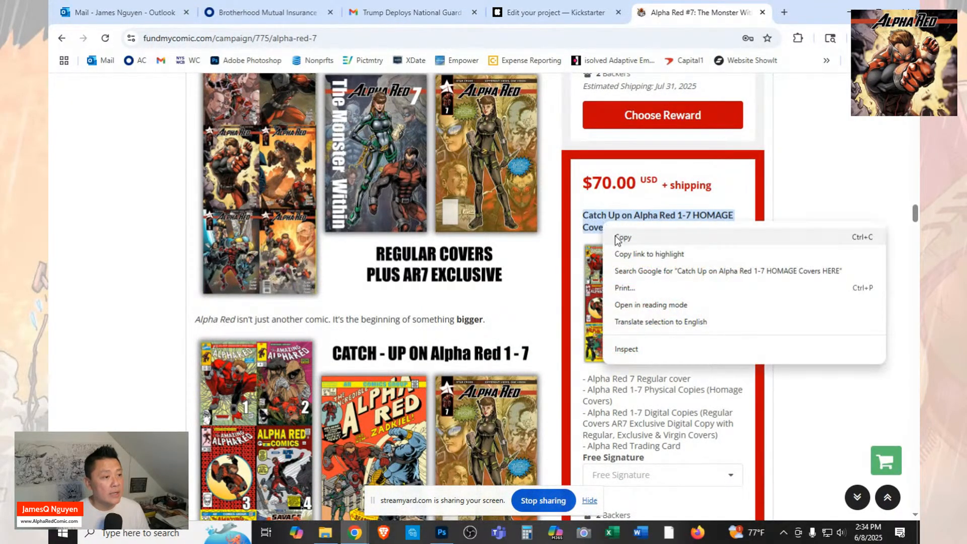
click(623, 236)
click(554, 12)
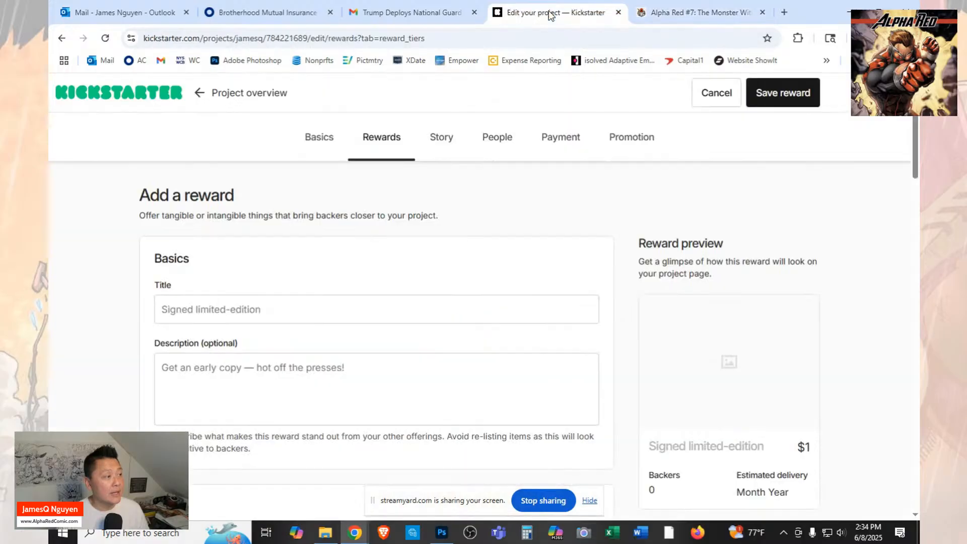
key(ctrl+v)
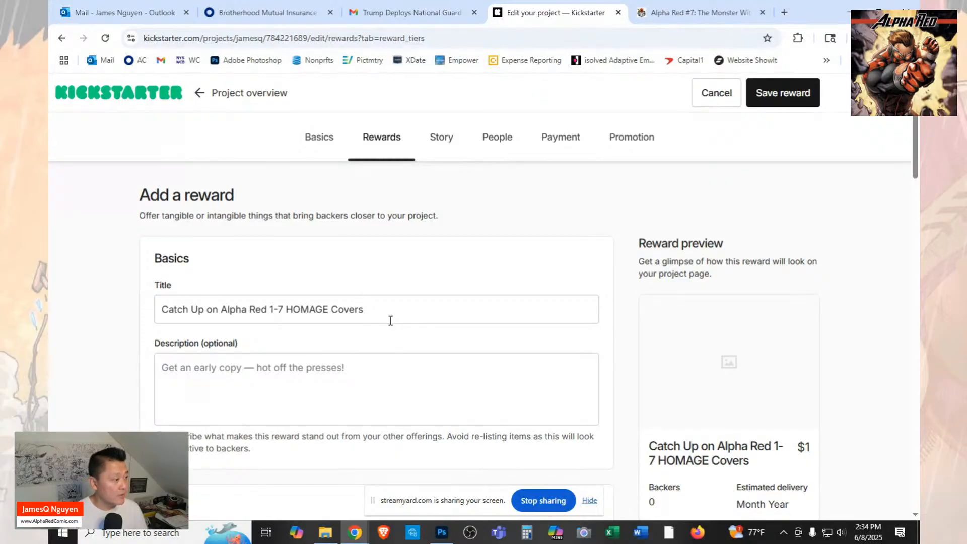
Copy the $70 HOMAGE Covers tier's list of contents from the FundMyComic campaign into the new Kickstarter reward's description.
key(Tab)
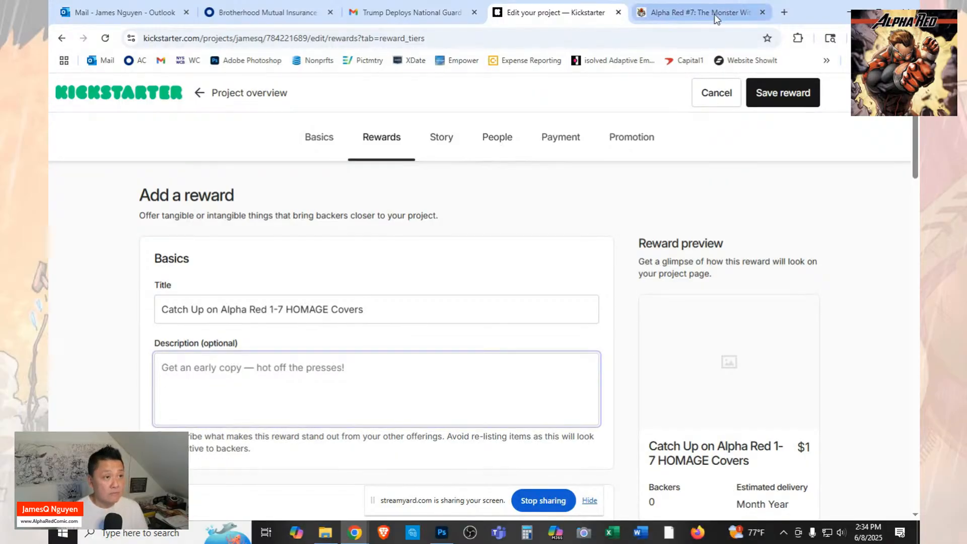
click(698, 12)
drag(685, 446, 582, 379)
right_click(593, 381)
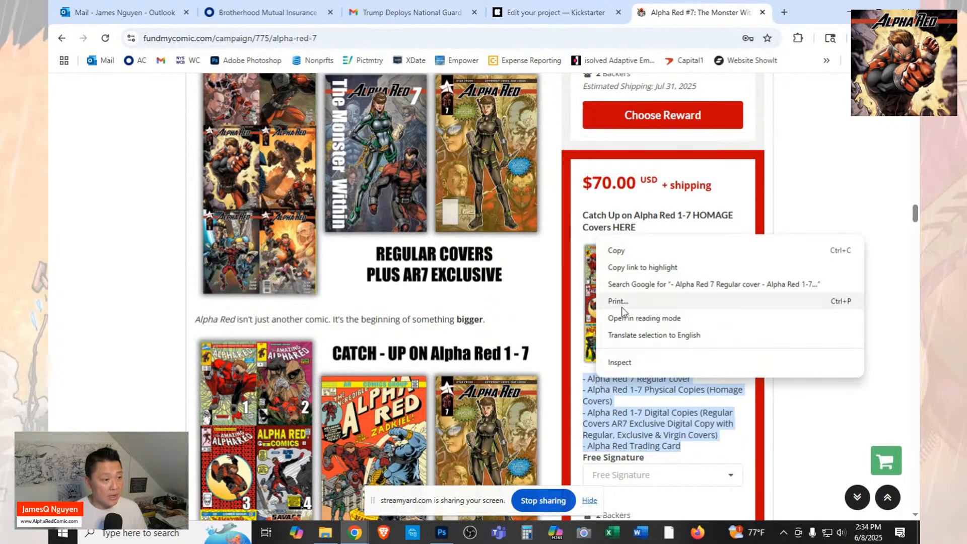
click(617, 250)
click(561, 13)
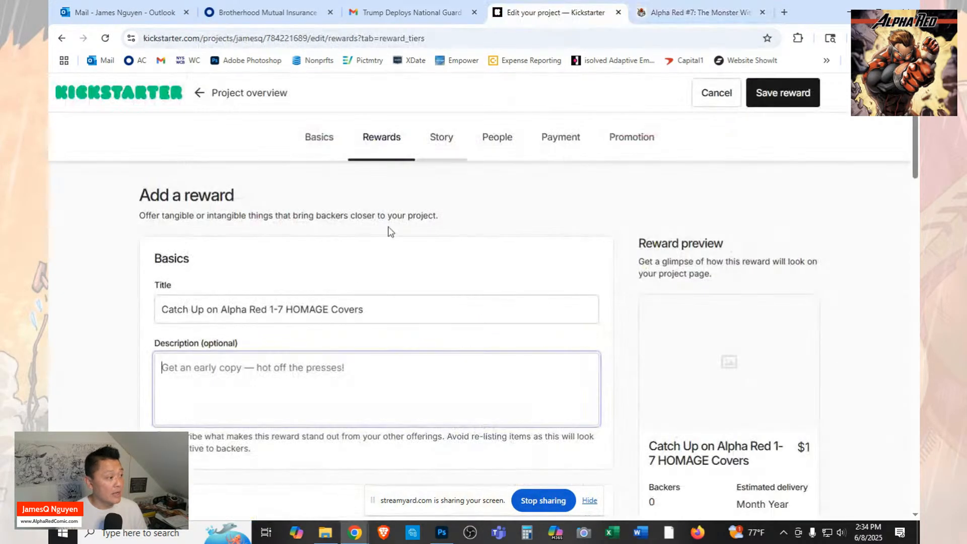
key(ctrl+v)
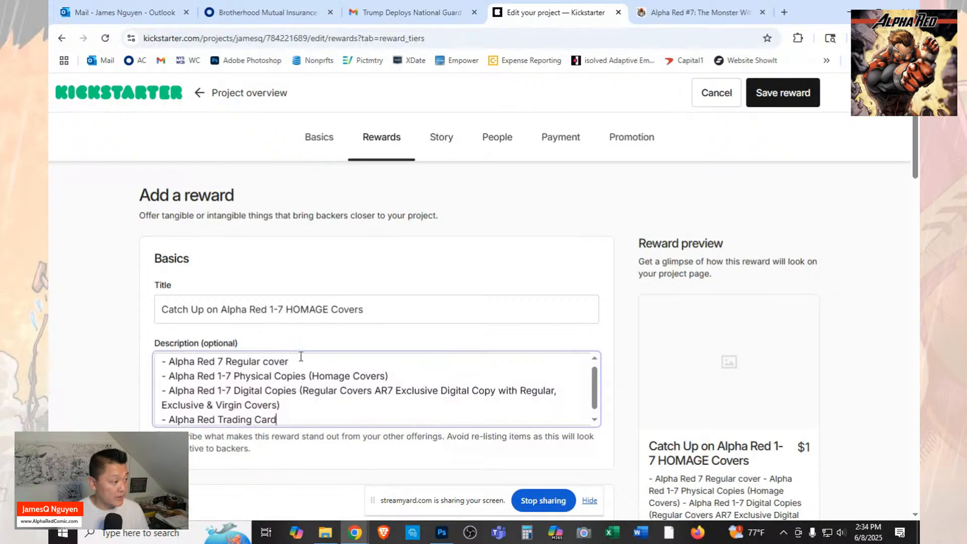
Move the "- Alpha Red 7 Regular cover" line below the "Alpha Red 1-7 Physical Copies (Homage Covers)" line in the description.
drag(288, 362, 159, 370)
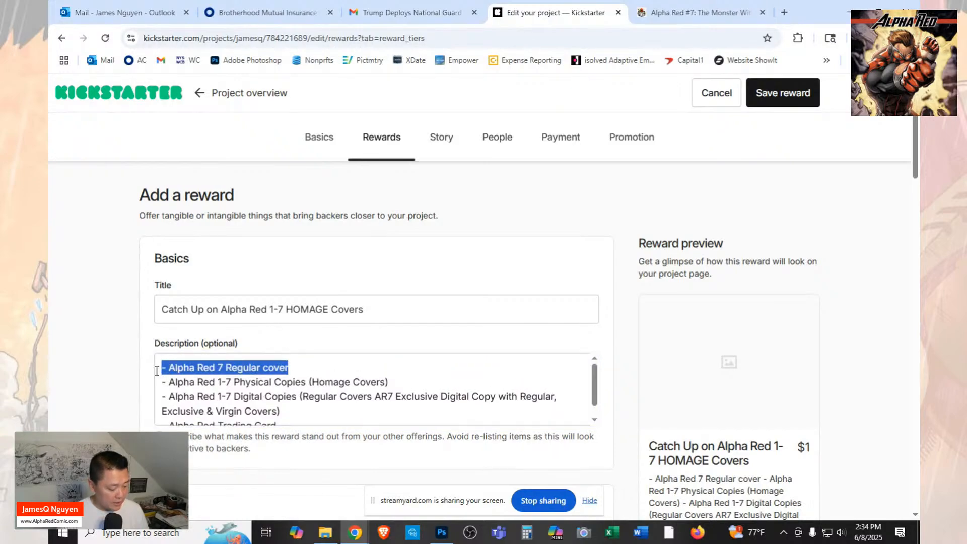
key(BackSpace)
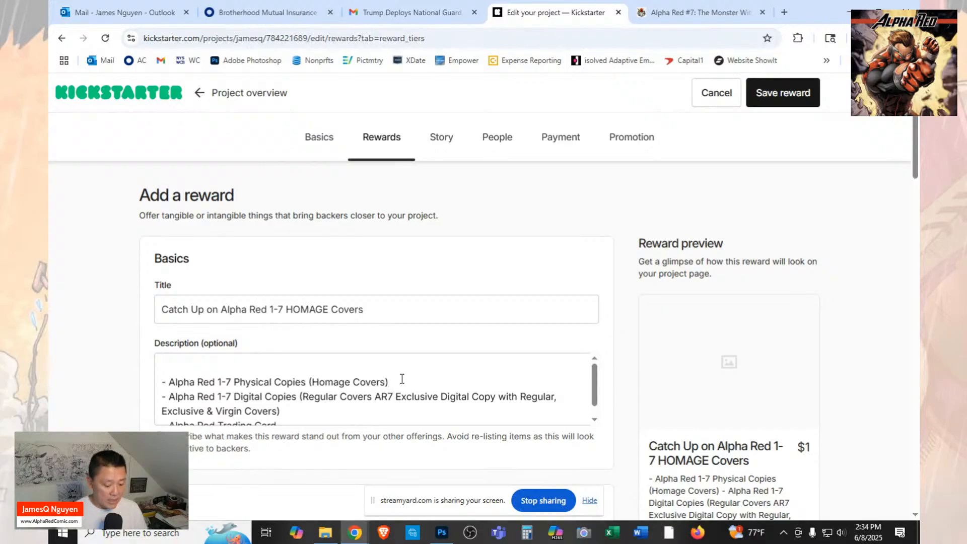
key(Return)
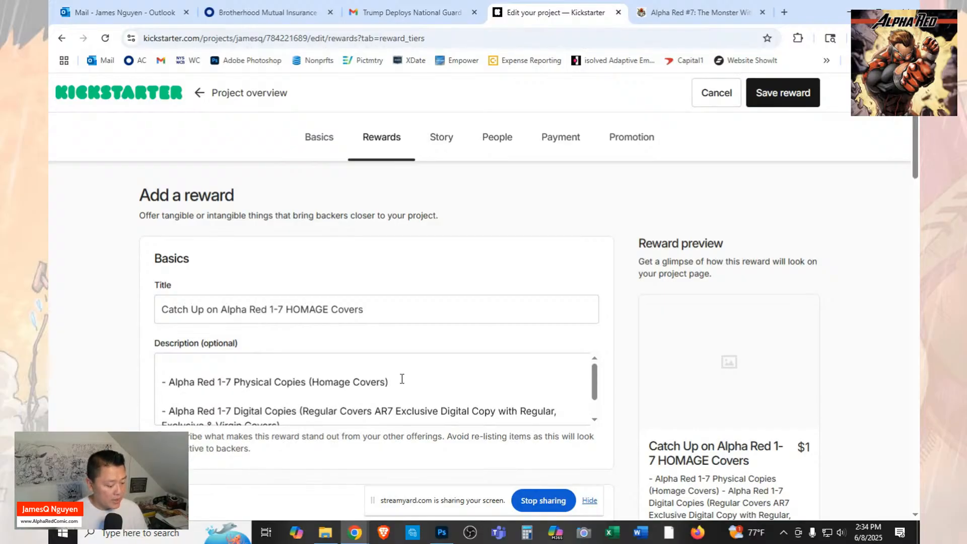
key(ctrl+v)
key(Delete)
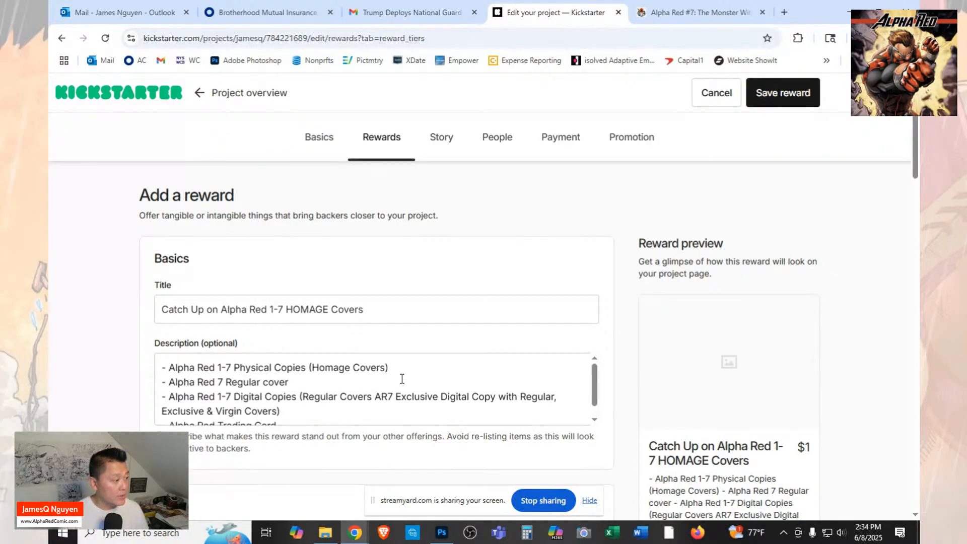
key(ctrl+End)
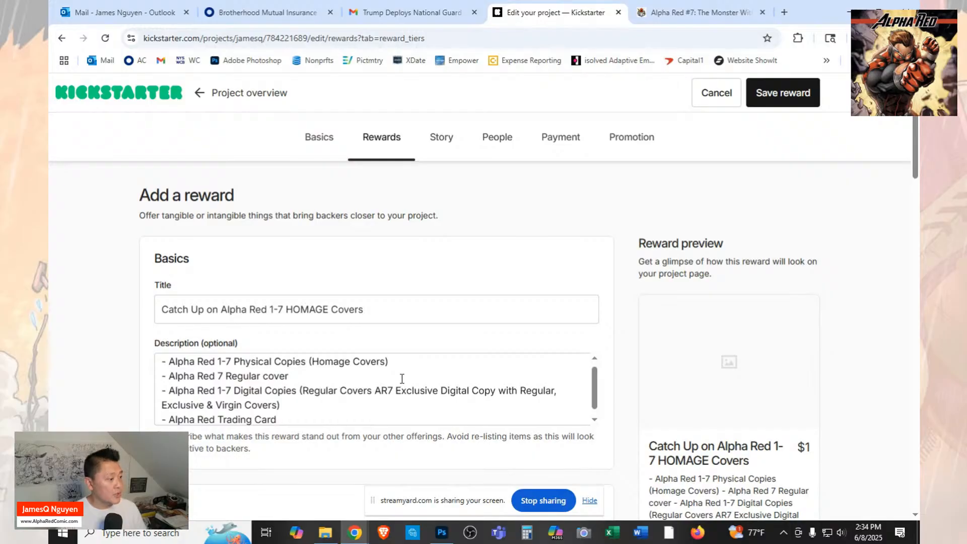
Upload the file "1 KS AR7 - Catch Up 2 Homage" from the Launch folder as the reward's image.
scroll(402, 378, down, 4)
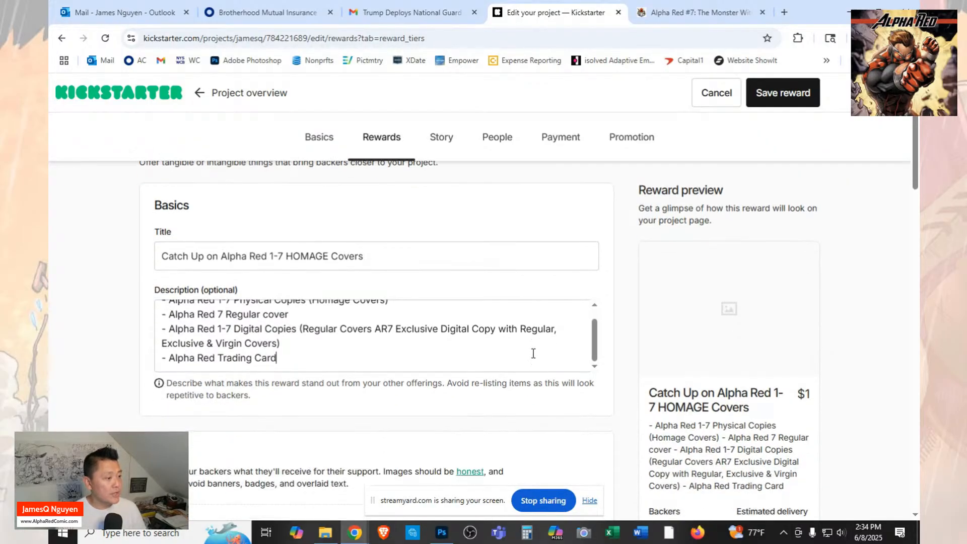
scroll(524, 363, down, 2)
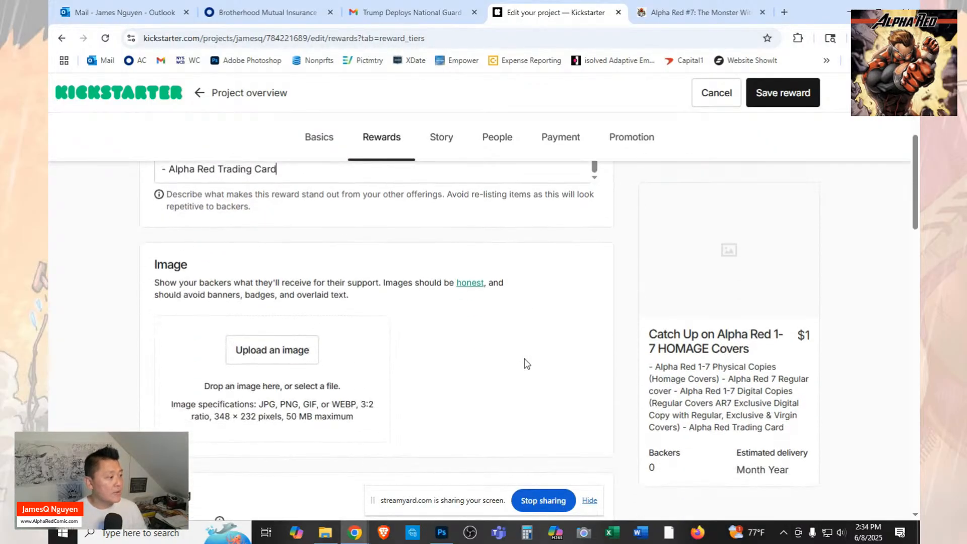
click(312, 356)
click(443, 116)
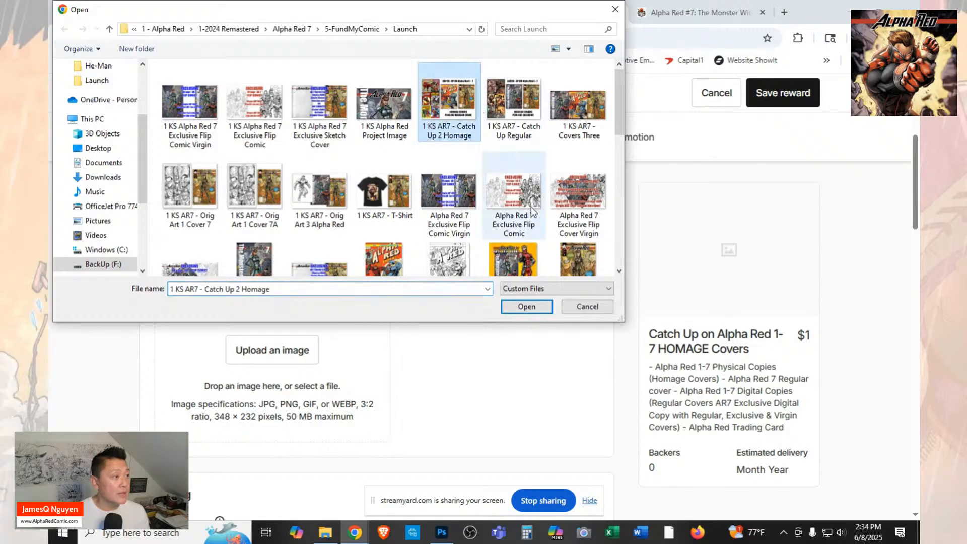
click(527, 307)
Set the reward image's alternative text to "AR 1-7 CATCH UP HOMAGE COV" and look over the image and description.
scroll(388, 358, down, 3)
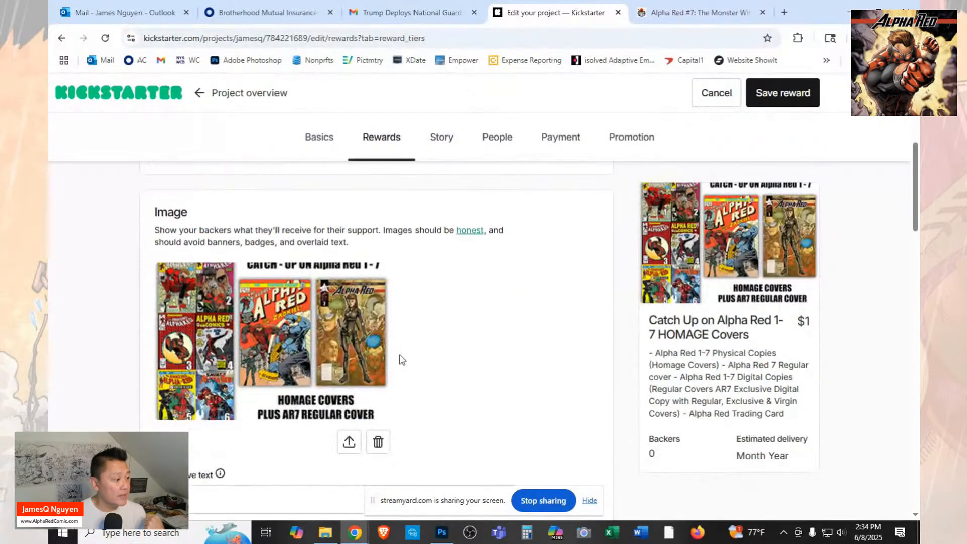
scroll(380, 358, down, 1)
click(384, 245)
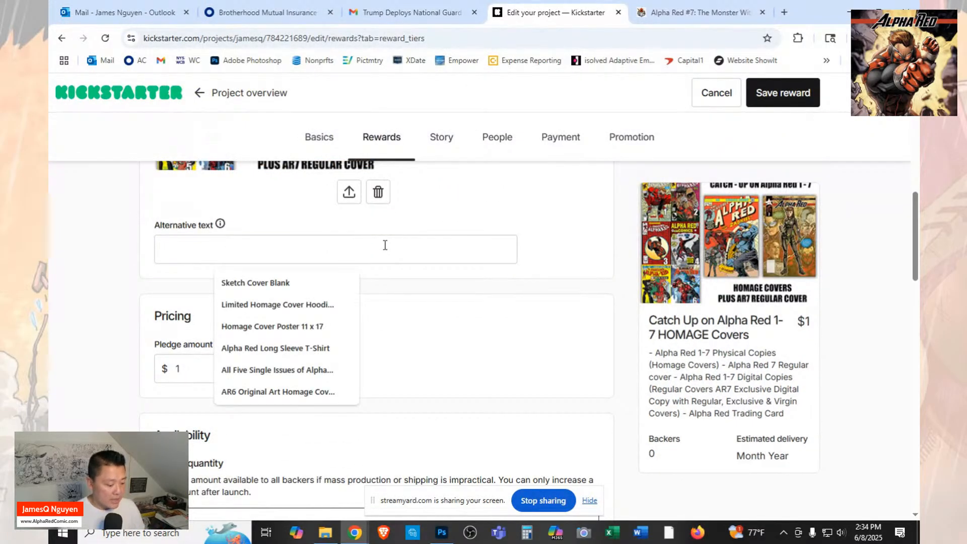
text(AR 1-7 CATCH UP HOMAGE COV)
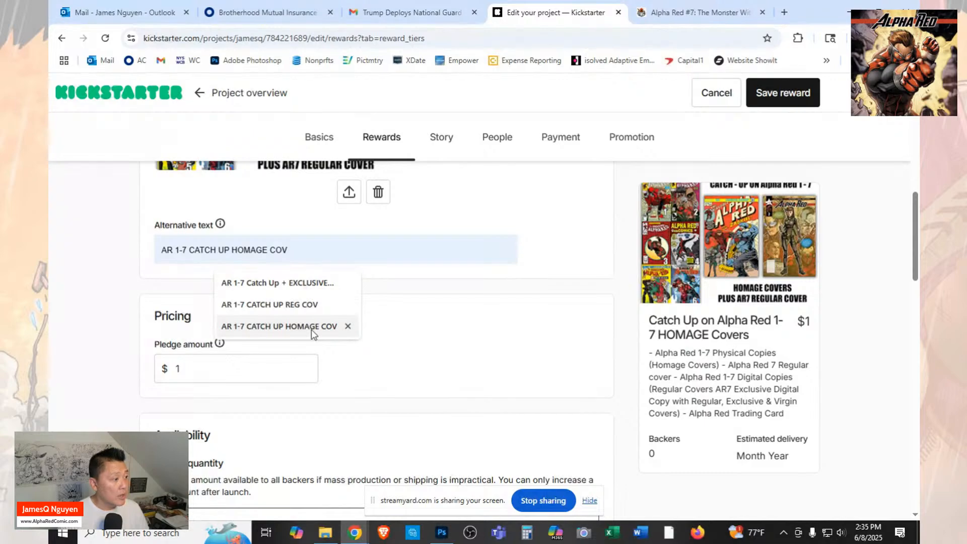
click(311, 327)
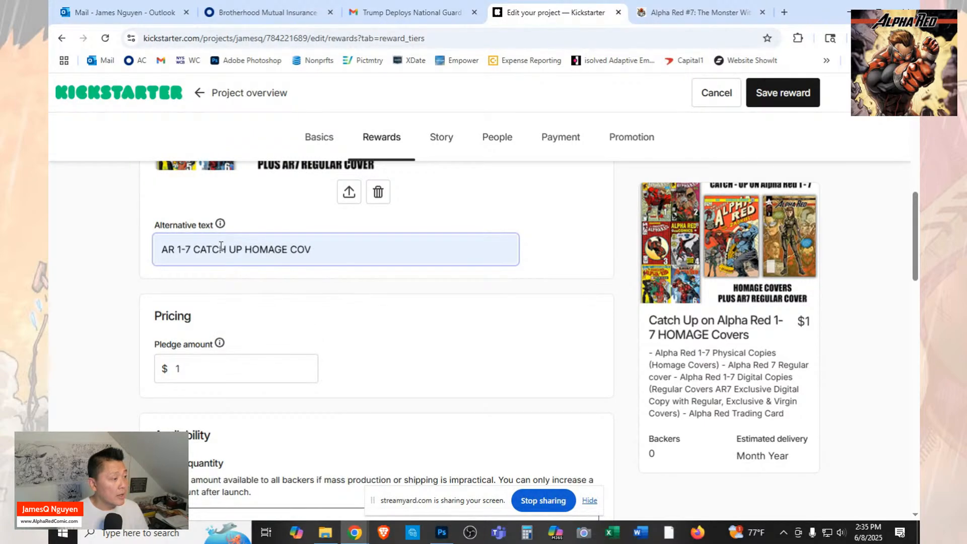
scroll(377, 271, up, 1)
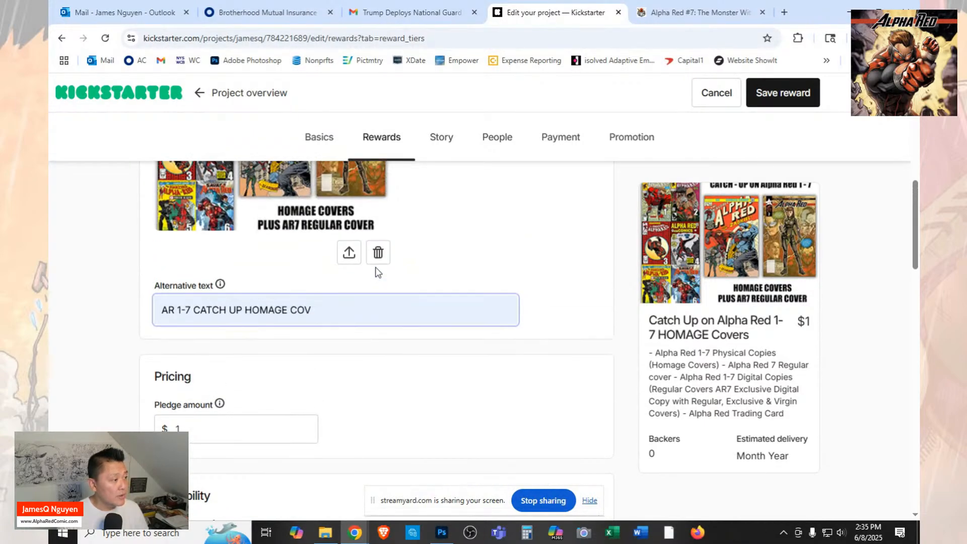
click(399, 311)
scroll(399, 310, up, 1)
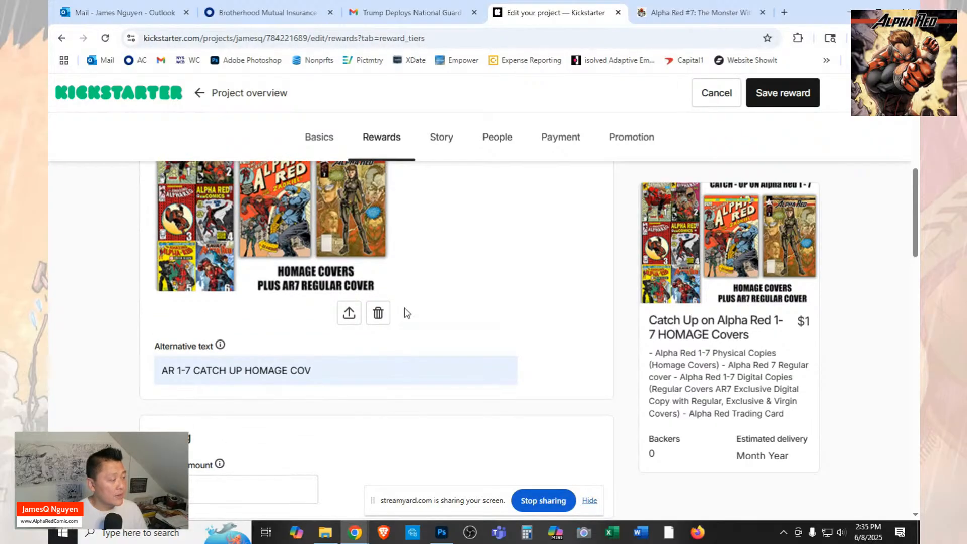
scroll(406, 312, up, 3)
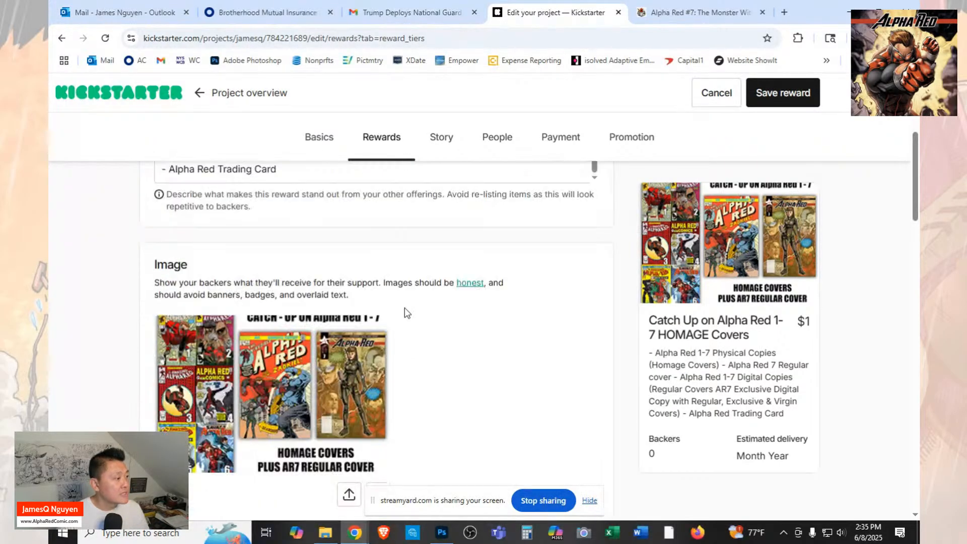
scroll(407, 312, up, 2)
scroll(407, 312, down, 5)
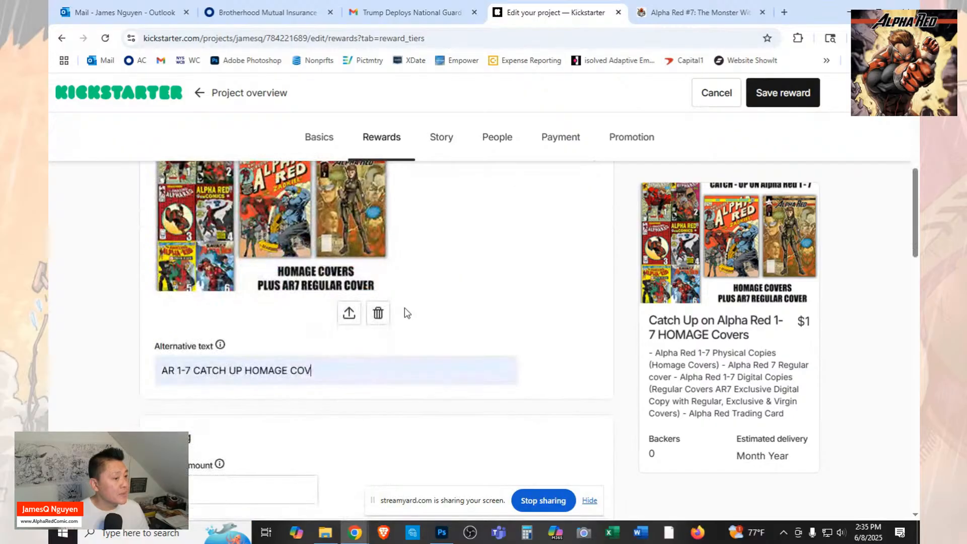
scroll(407, 312, down, 2)
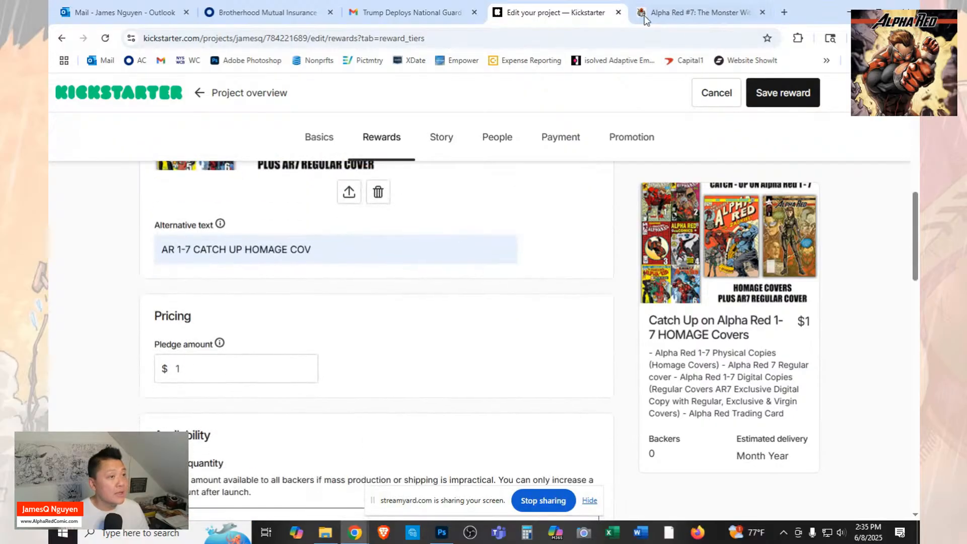
Check the tier's price on the FundMyComic campaign page and set the Kickstarter reward's pledge amount to $70.
click(714, 14)
click(598, 14)
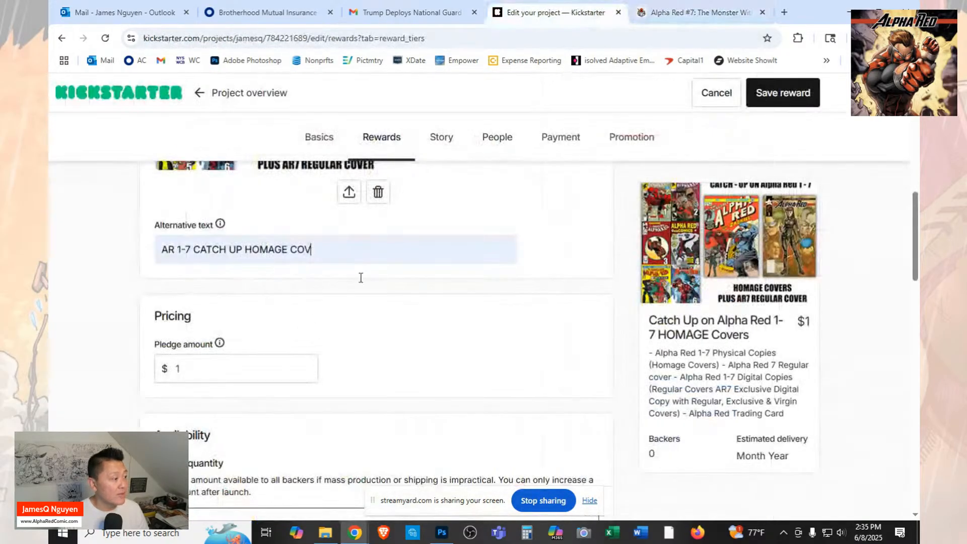
click(212, 366)
key(BackSpace)
text(70)
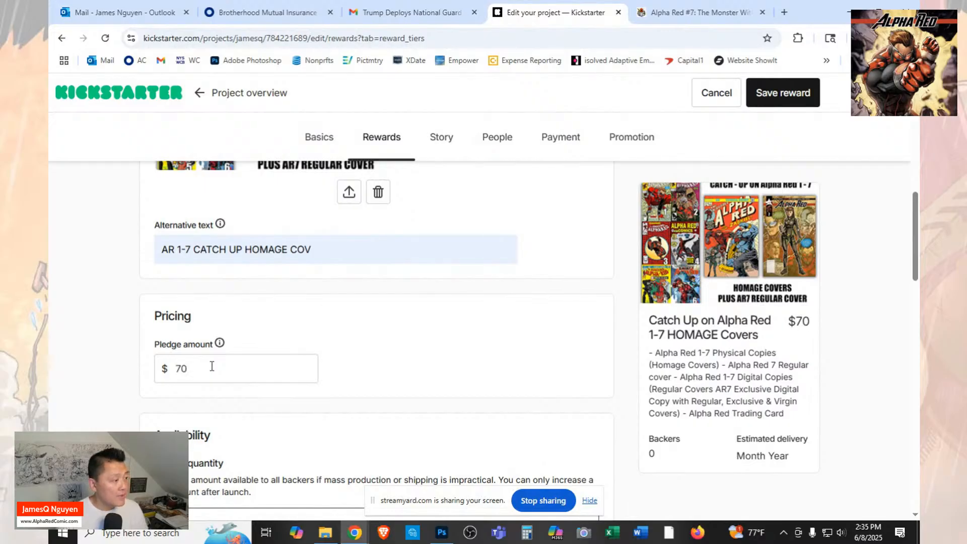
scroll(373, 383, down, 10)
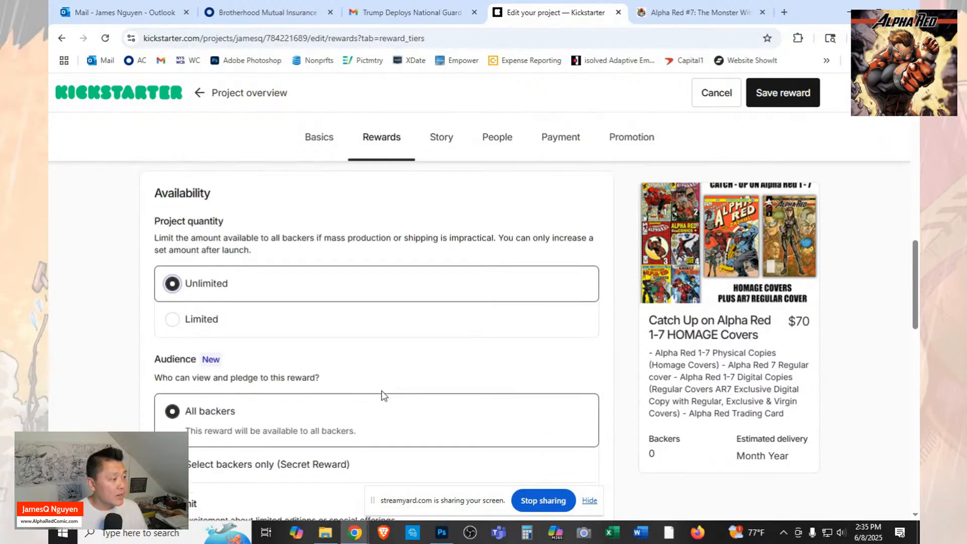
scroll(373, 381, down, 5)
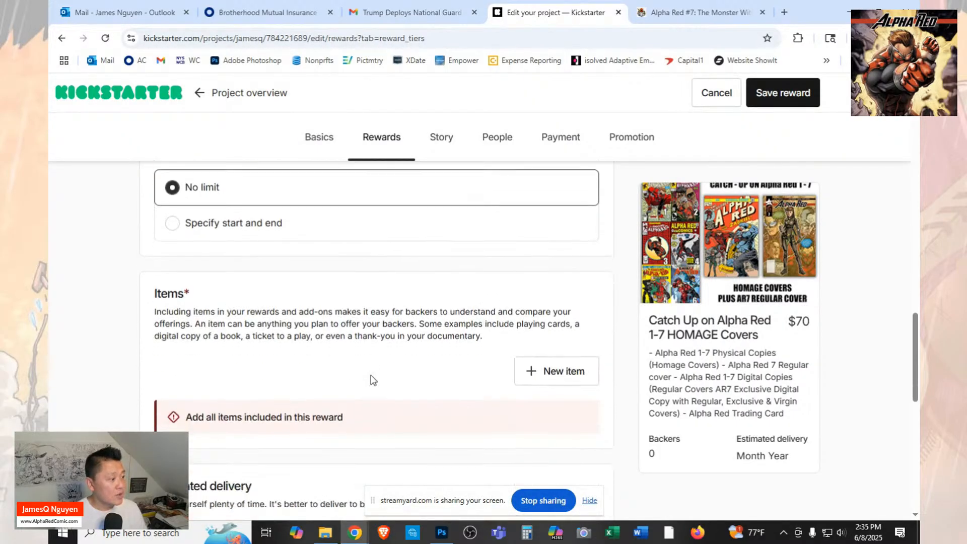
click(557, 313)
click(438, 346)
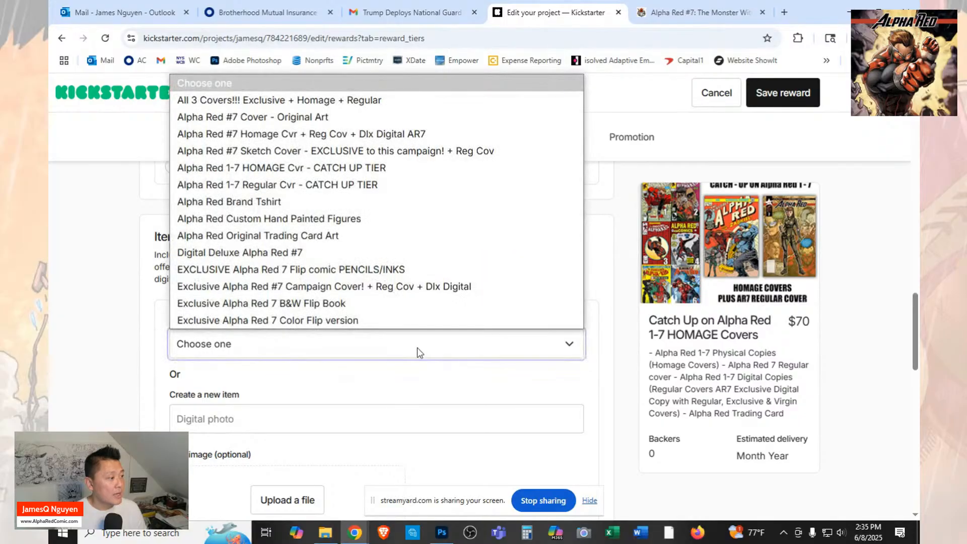
click(308, 135)
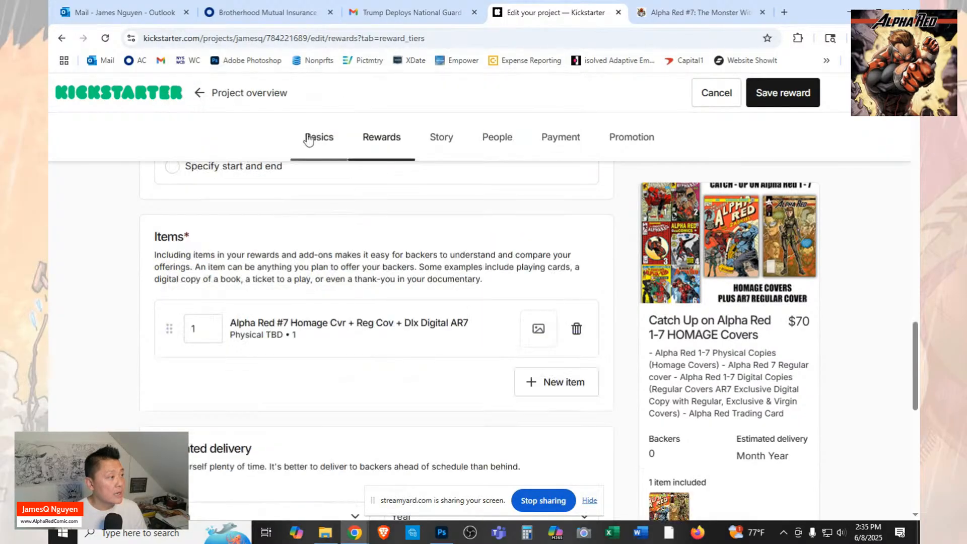
click(577, 329)
Add the existing item "Alpha Red 1-7 HOMAGE Cvr - CATCH UP TIER" to the reward.
click(554, 318)
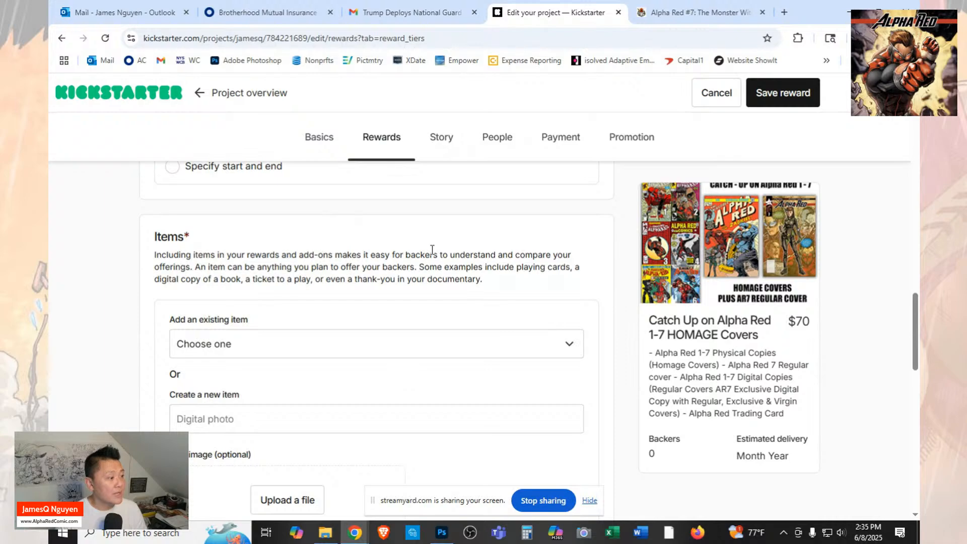
click(351, 350)
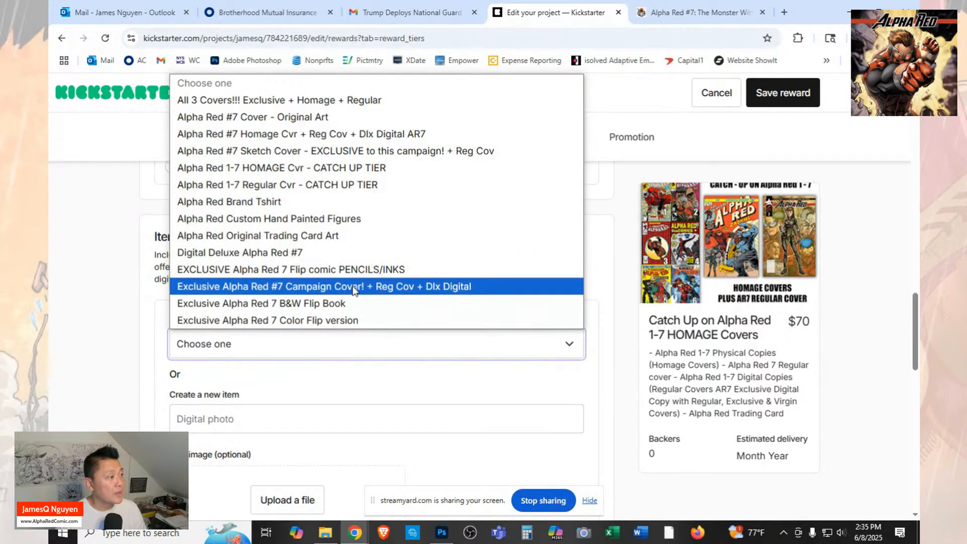
click(334, 169)
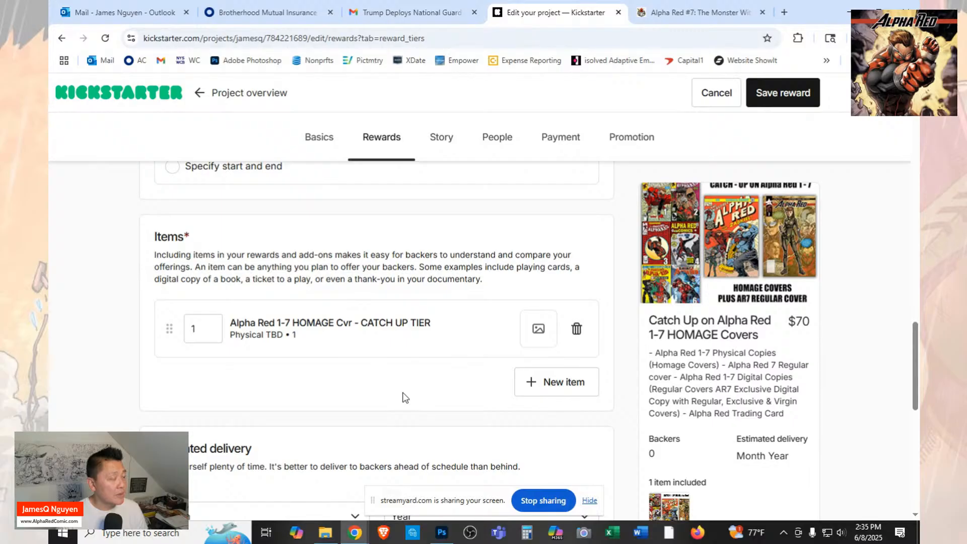
Set the reward's estimated delivery to July 2025.
scroll(413, 393, down, 2)
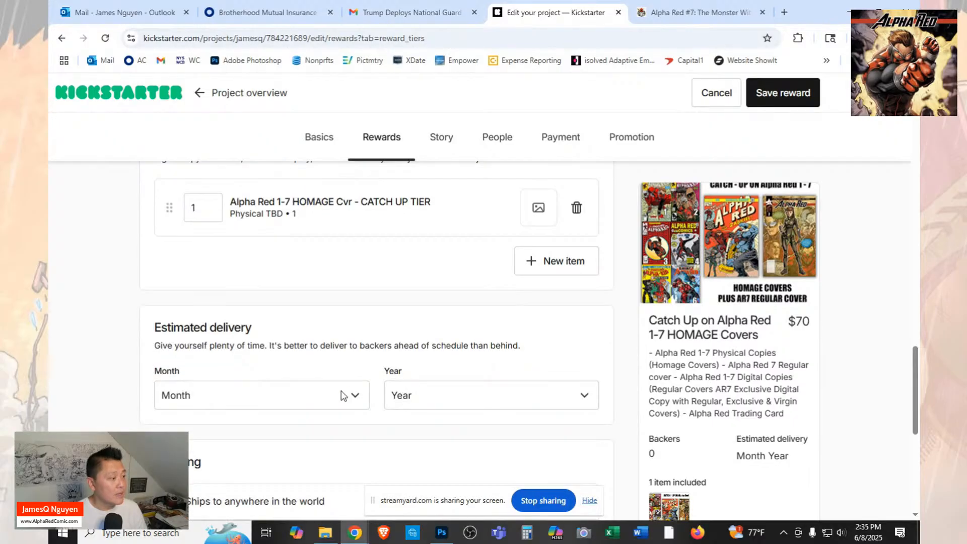
click(342, 395)
click(201, 287)
click(443, 404)
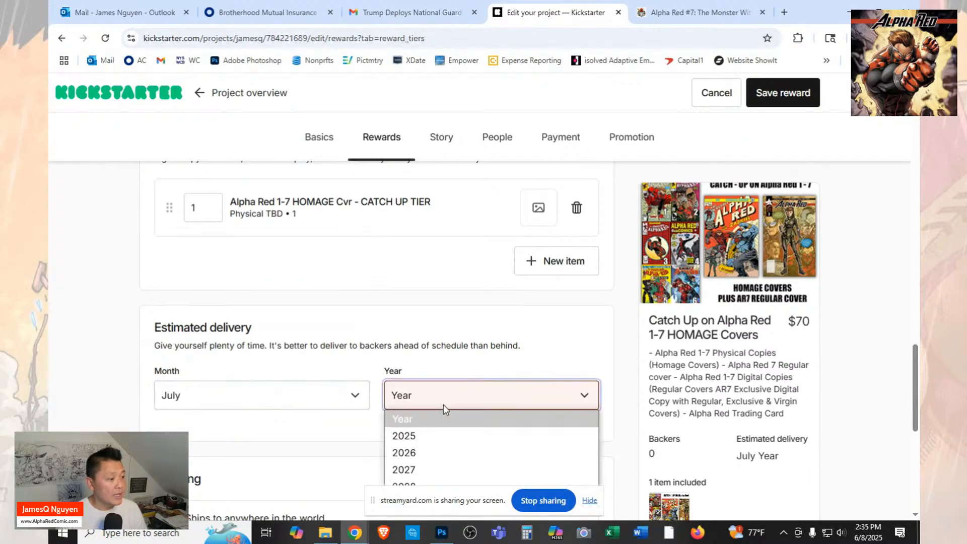
click(443, 436)
Make the reward ship to certain countries only and set the United States shipping cost to $10.
scroll(290, 384, down, 3)
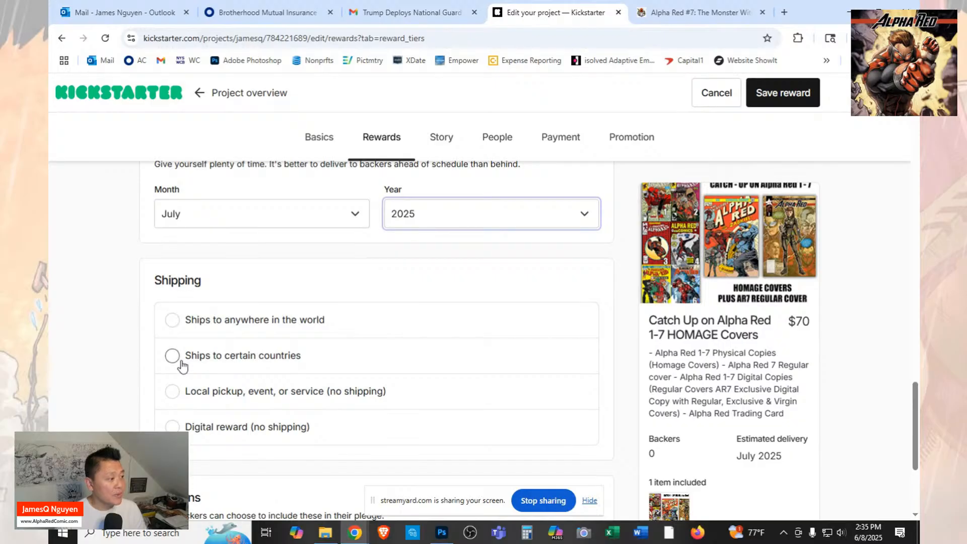
click(210, 362)
scroll(398, 428, down, 2)
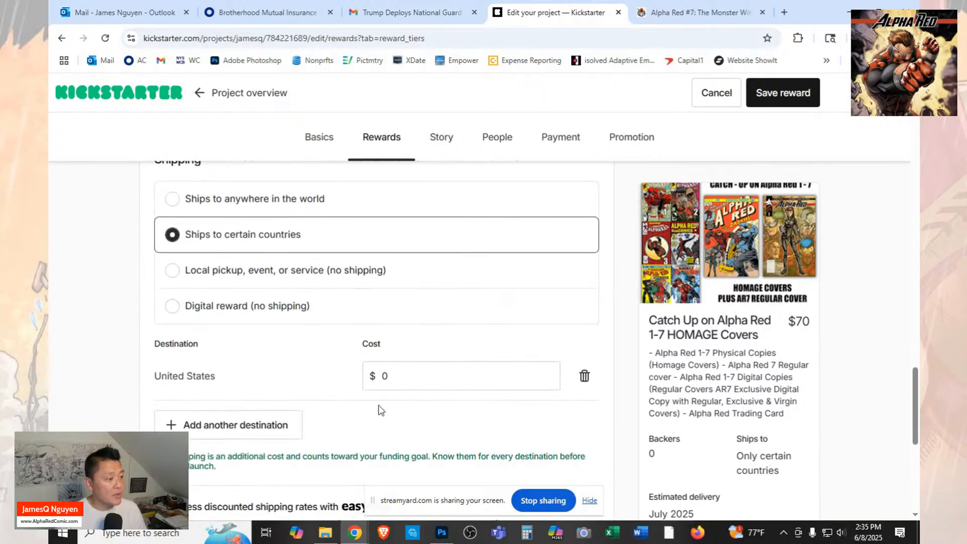
click(383, 376)
text(10)
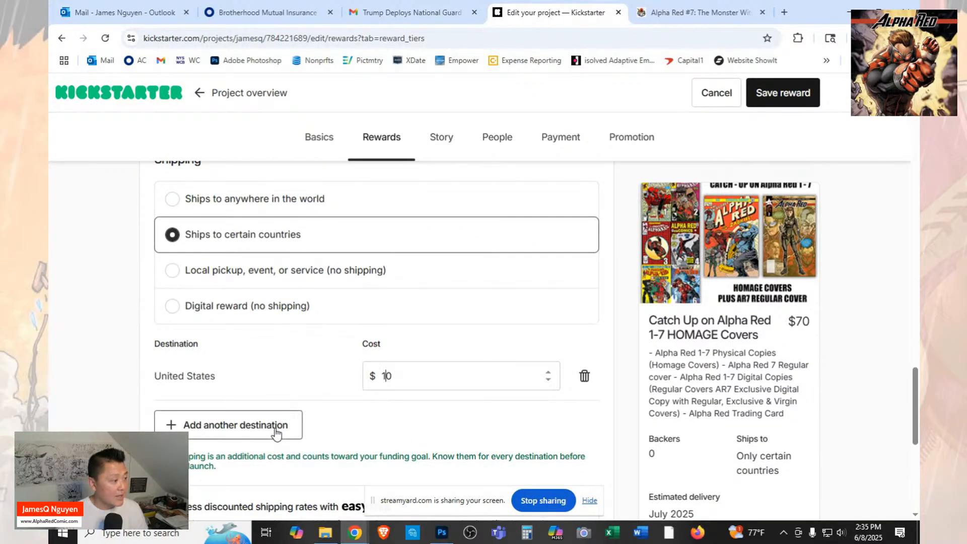
Add Canada as a shipping destination with a $25 cost and save the reward.
click(277, 425)
click(337, 427)
key(c)
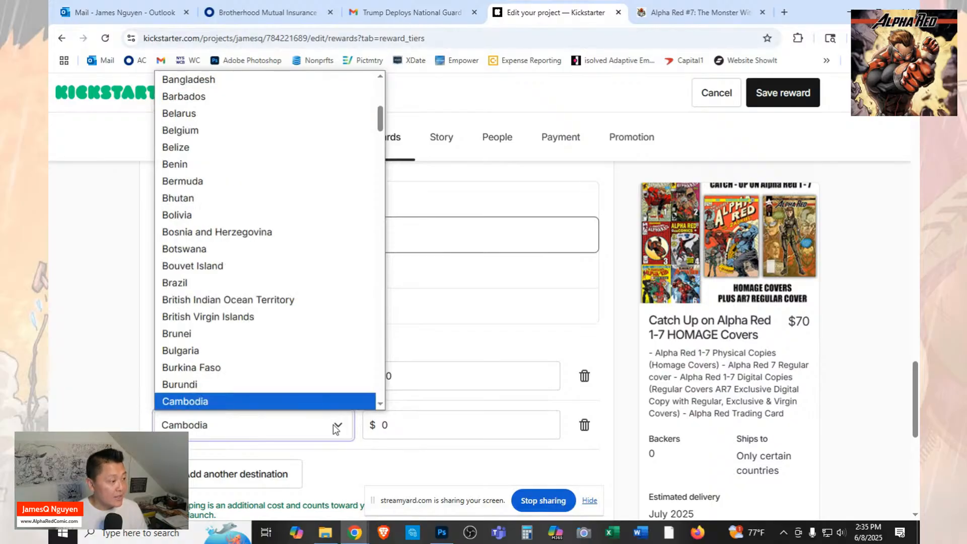
scroll(337, 368, down, 2)
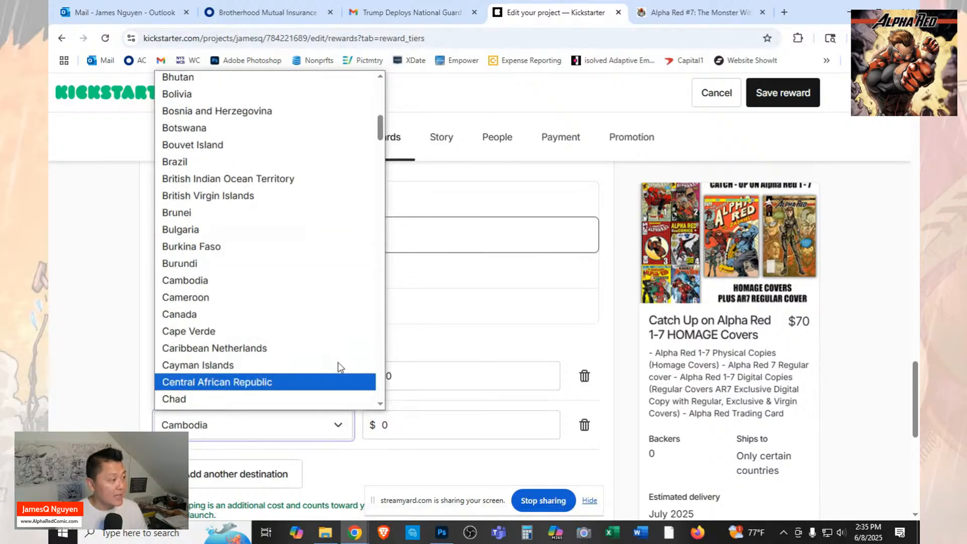
click(305, 315)
click(430, 427)
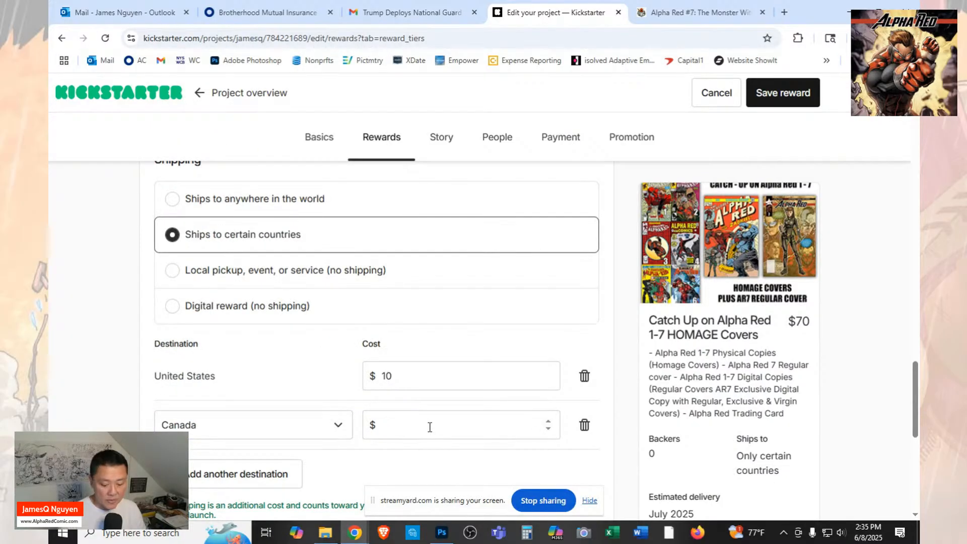
scroll(430, 427, down, 5)
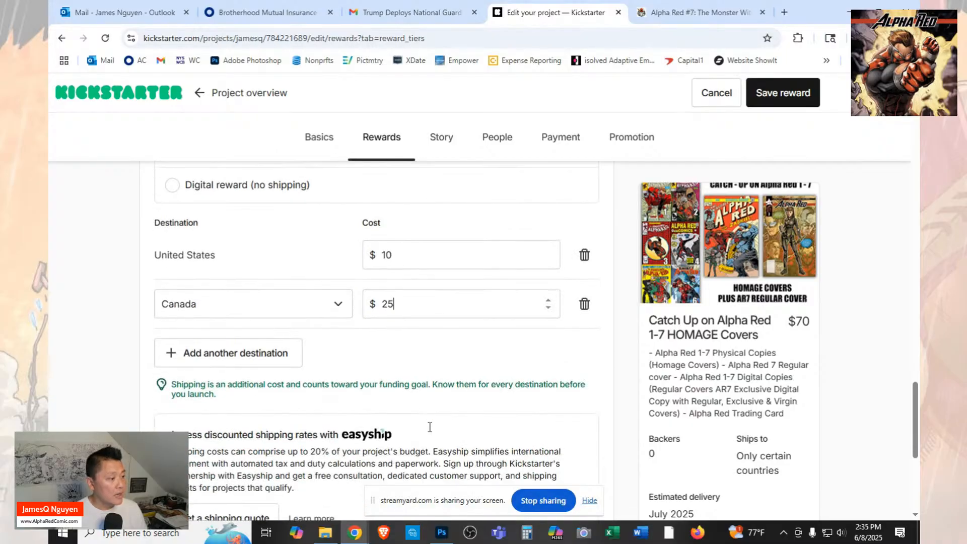
click(783, 93)
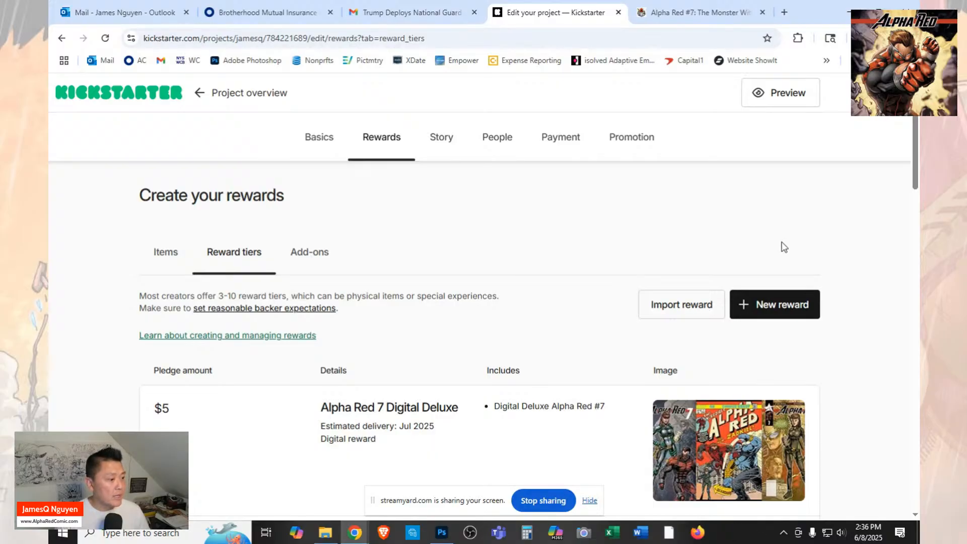
Start a new, blank reward tier for the project.
scroll(784, 247, down, 8)
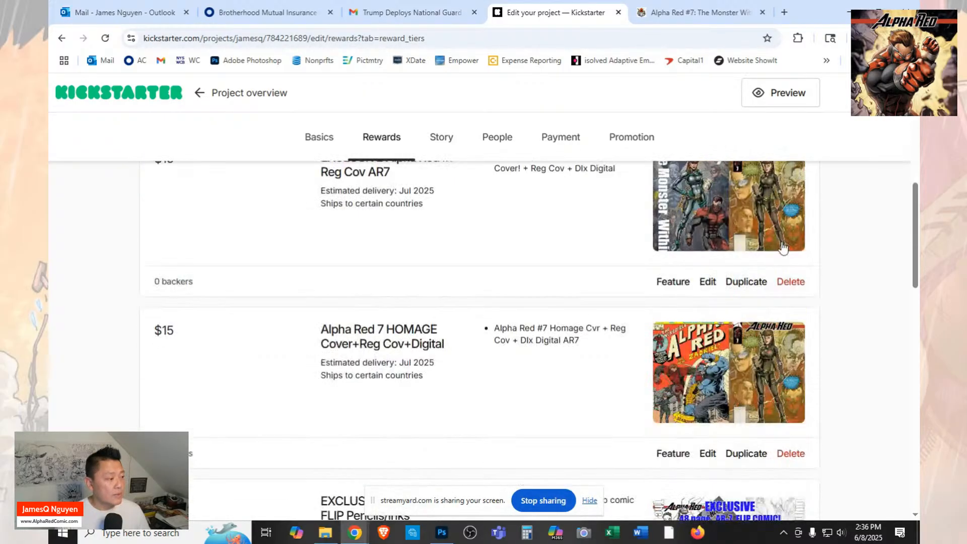
scroll(783, 246, up, 4)
scroll(784, 247, up, 3)
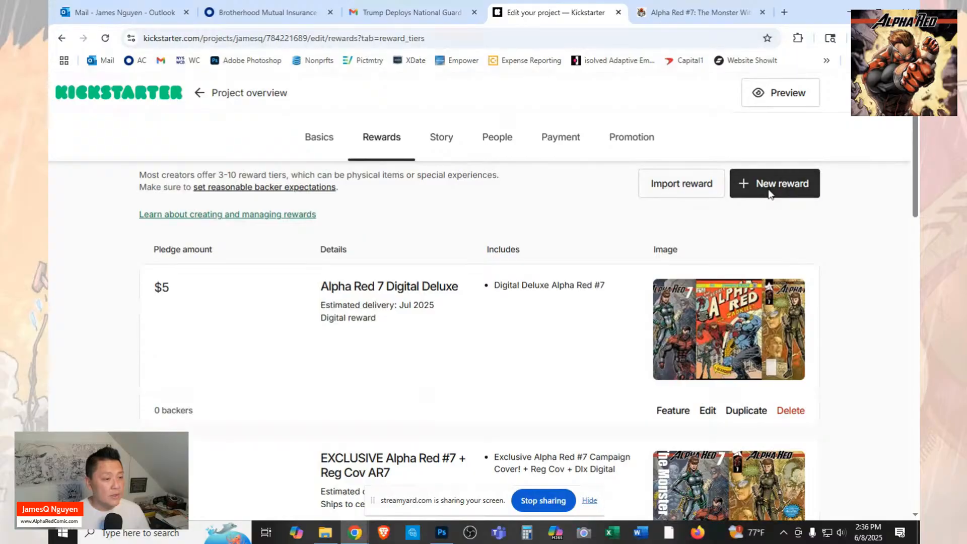
click(768, 187)
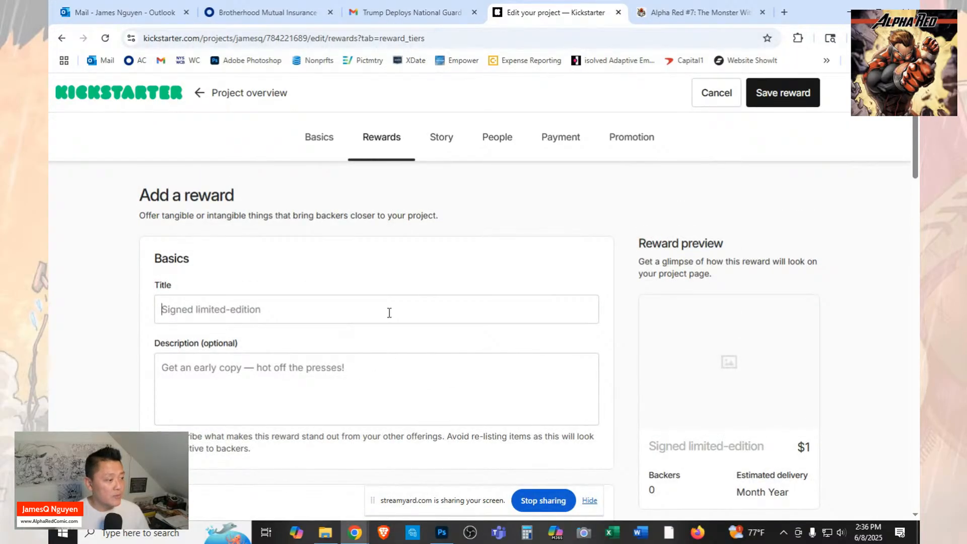
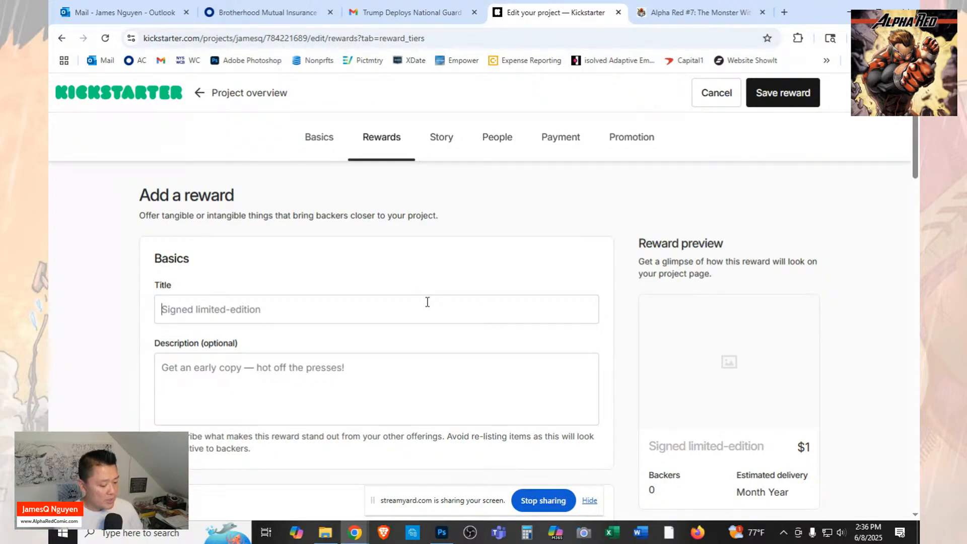
Title the new reward "Alpha Red 7 Cover - ORIGINAL ART".
text(Alpha)
text(R)
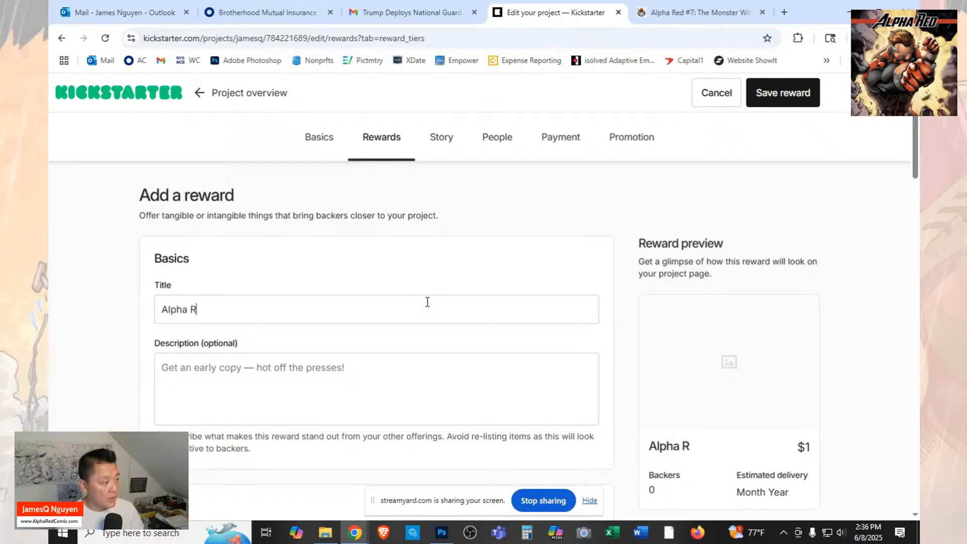
text(ed 7)
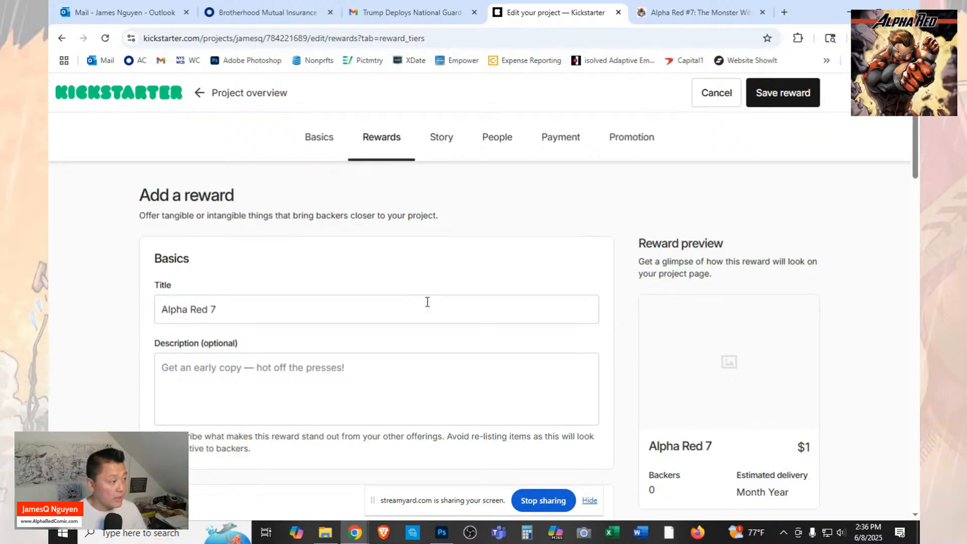
text( Co)
key(BackSpace)
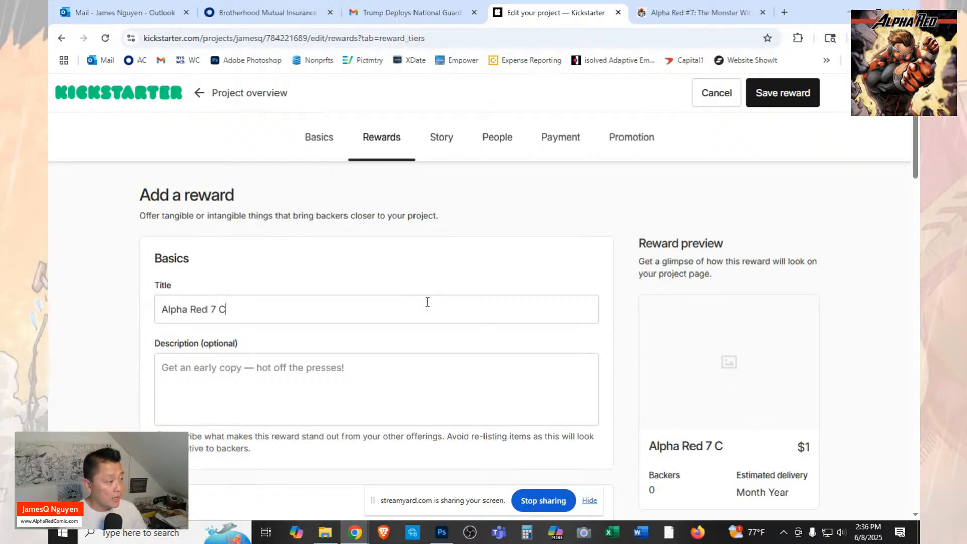
text(ove)
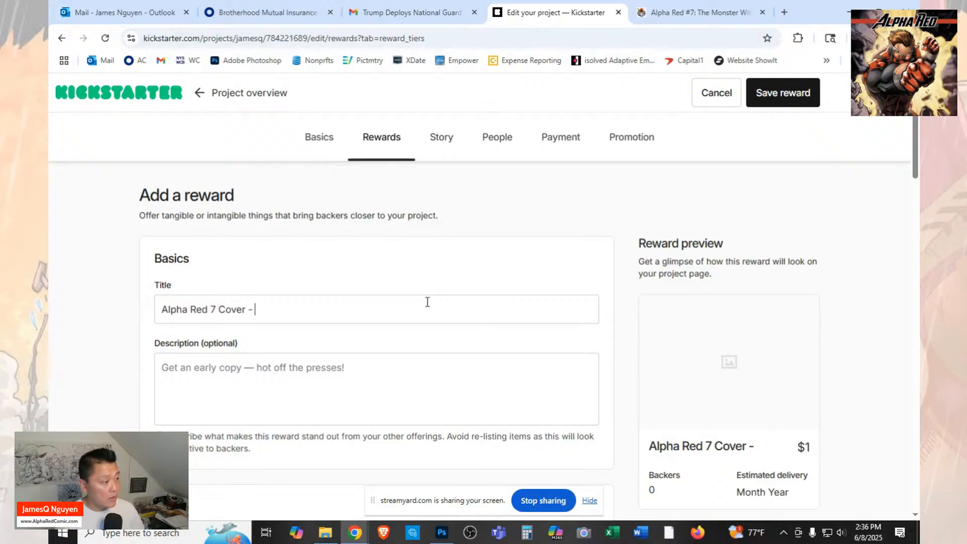
text(r - ORIGINAL)
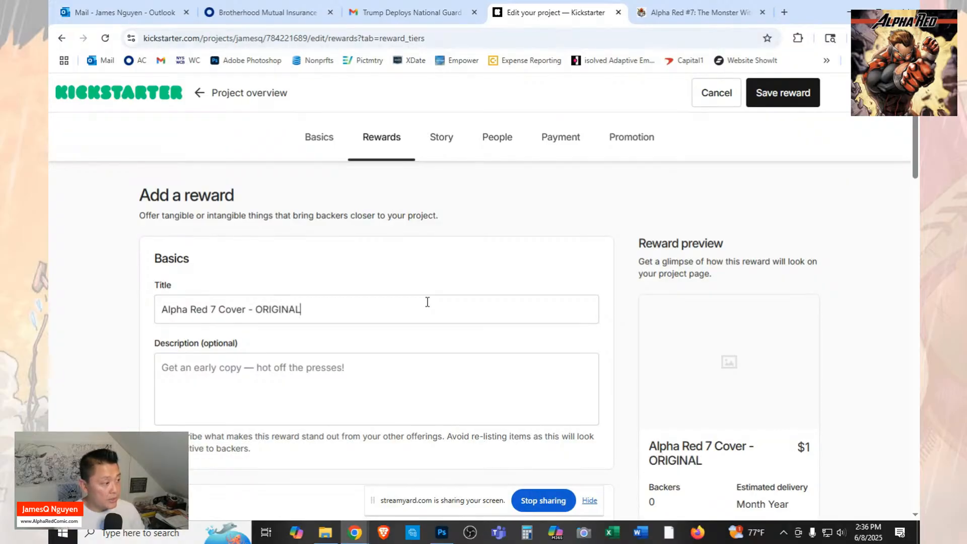
text( ART)
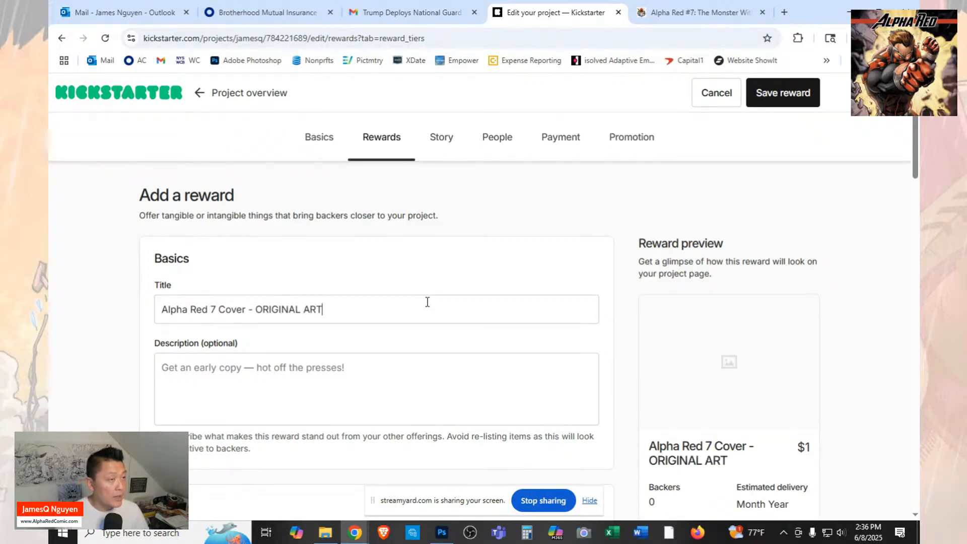
Copy the contents list of the $300 Alpha Red #7 ORIGINAL COVER ART reward on FundMyComic into the Kickstarter reward's description.
click(378, 380)
click(696, 12)
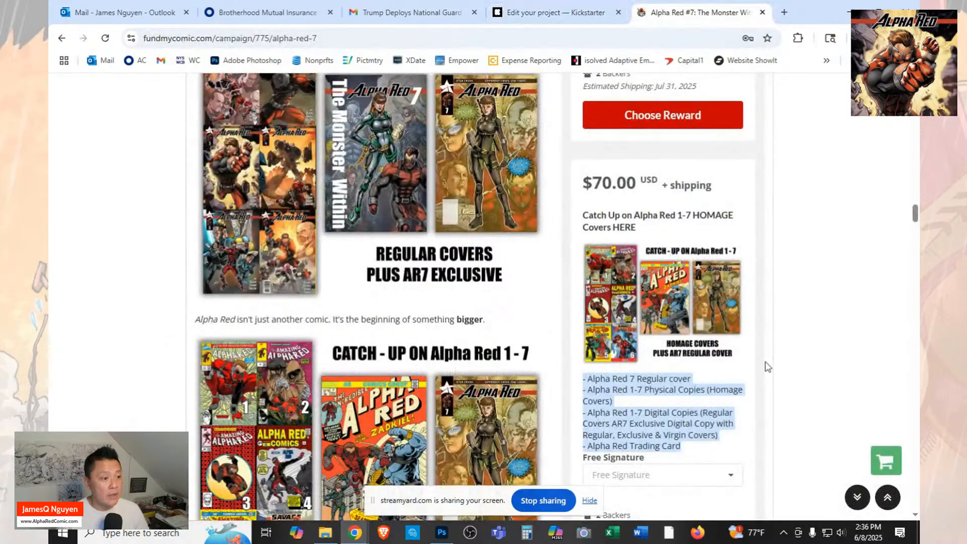
scroll(766, 367, down, 1)
scroll(729, 363, down, 20)
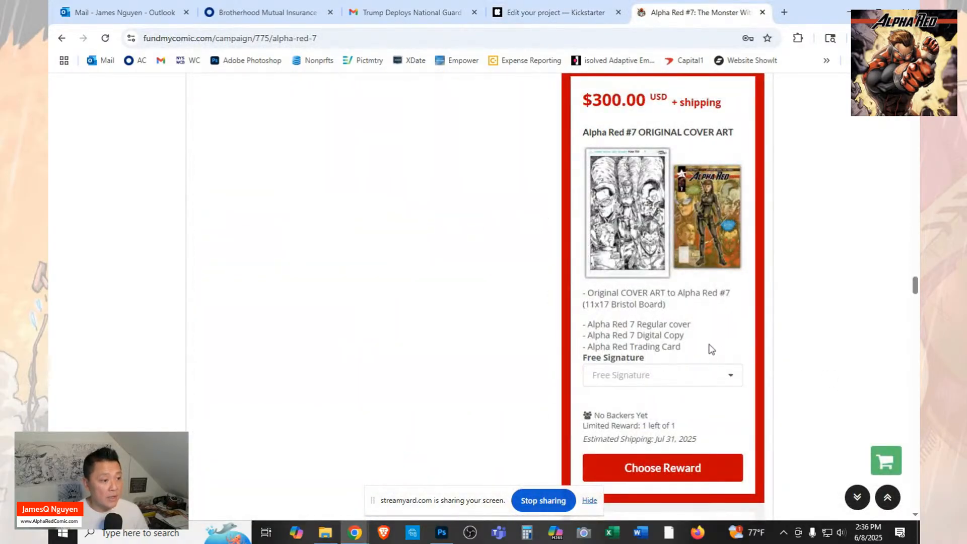
drag(708, 346, 598, 292)
right_click(603, 301)
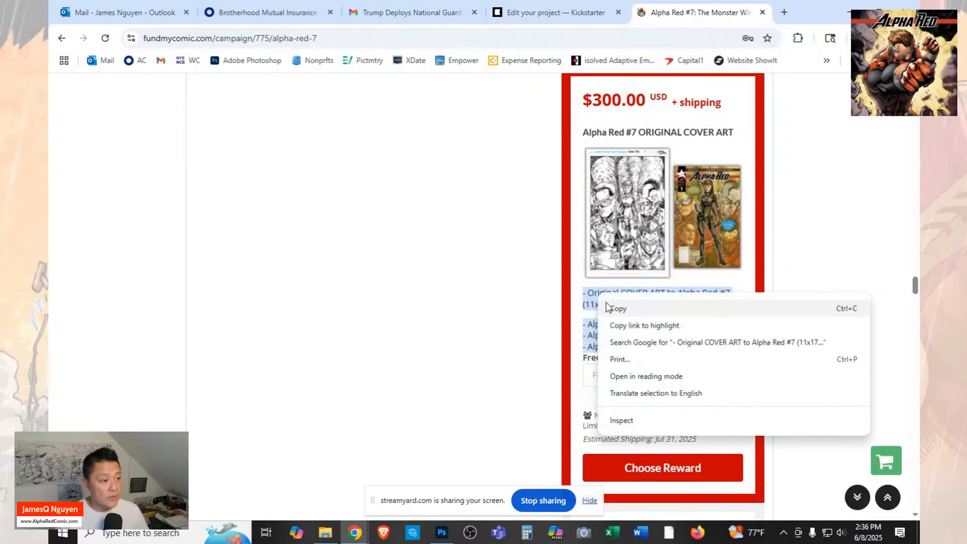
click(614, 311)
click(556, 12)
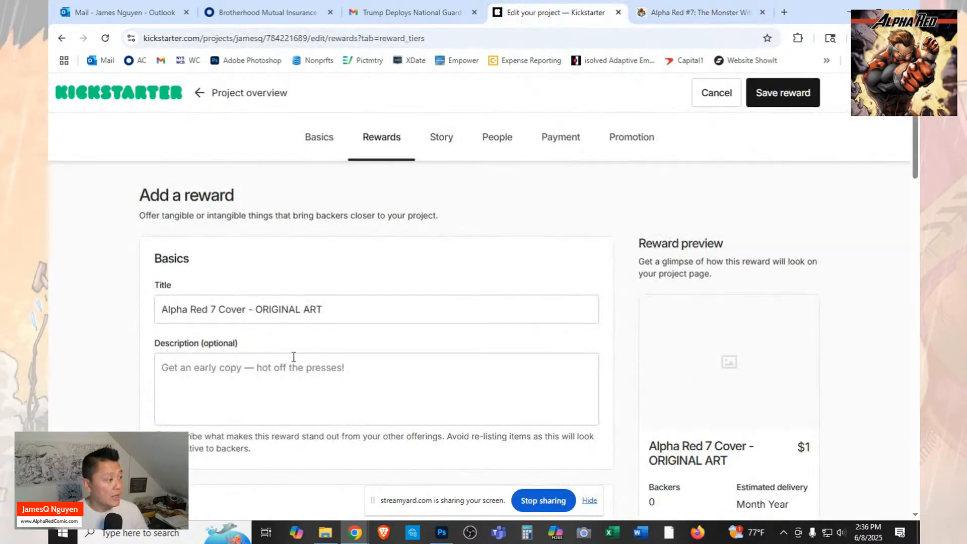
key(ctrl+v)
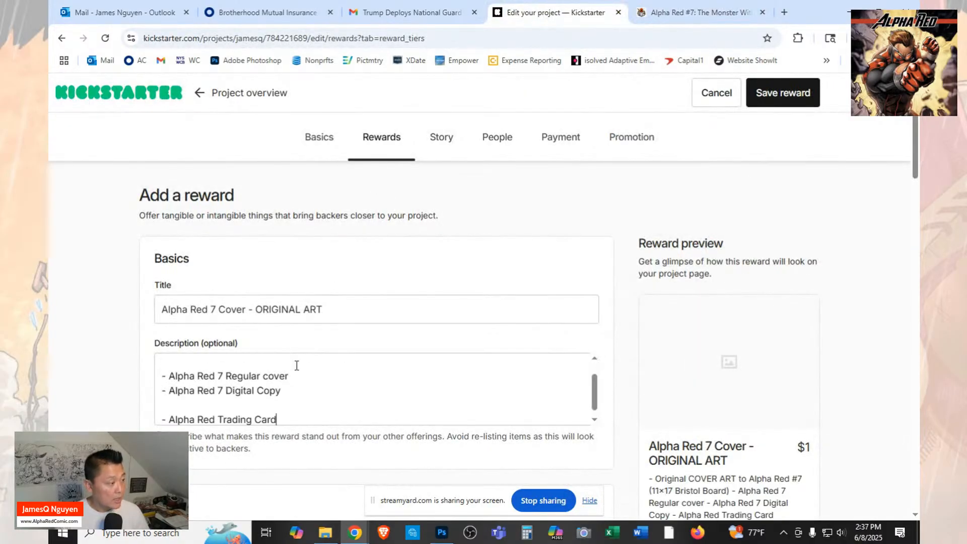
Remove the blank lines between the entries in the reward's description.
click(347, 400)
key(Delete)
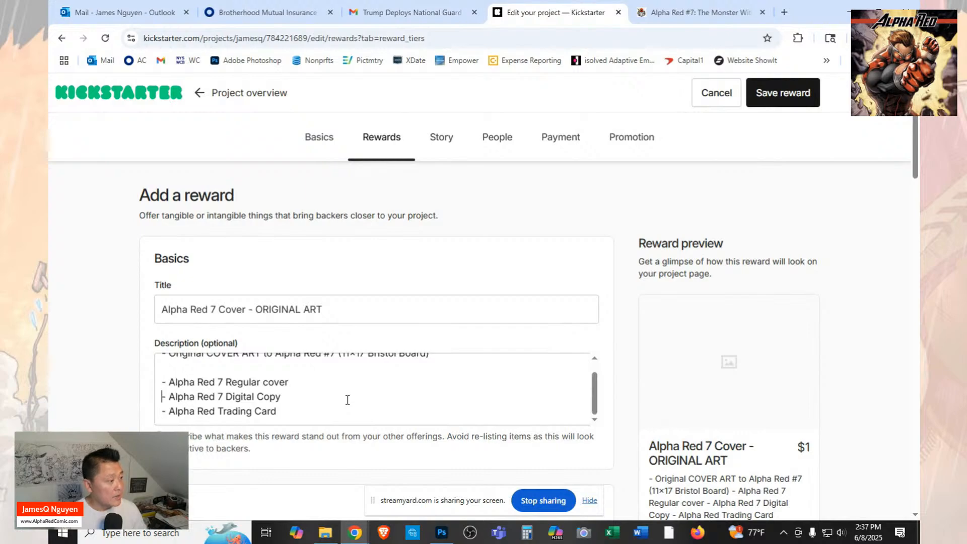
key(Delete)
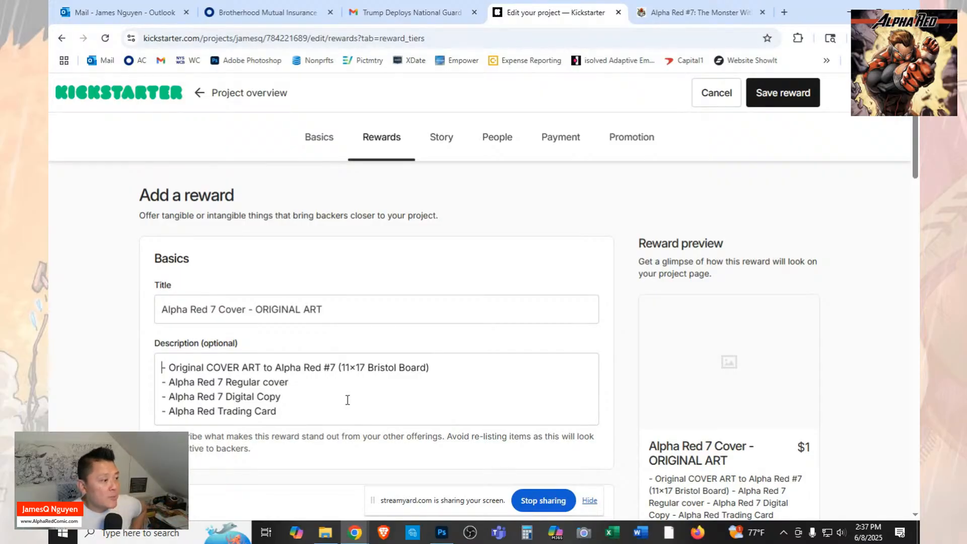
Upload the file "1 KS AR7 - Orig Art 1 Cover 7" as the reward's image.
scroll(361, 400, down, 3)
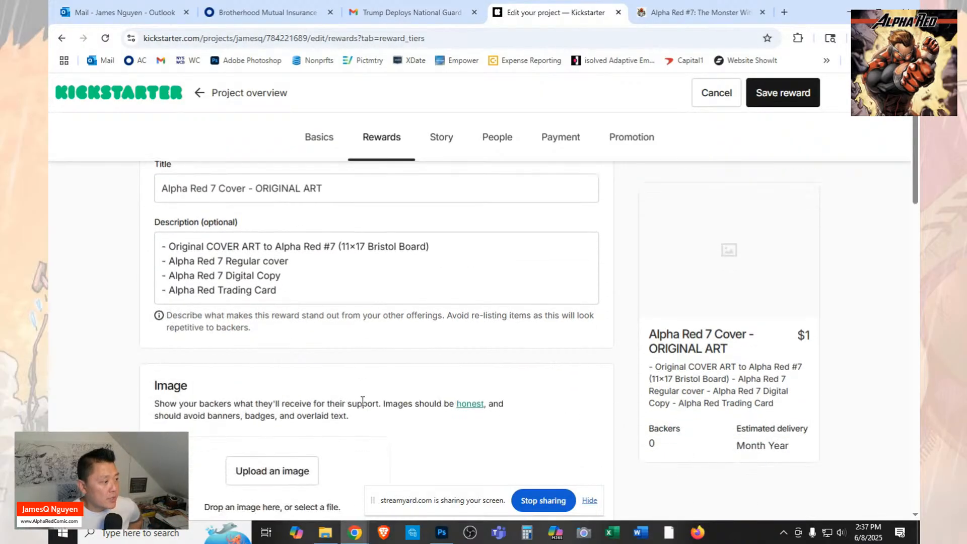
click(301, 422)
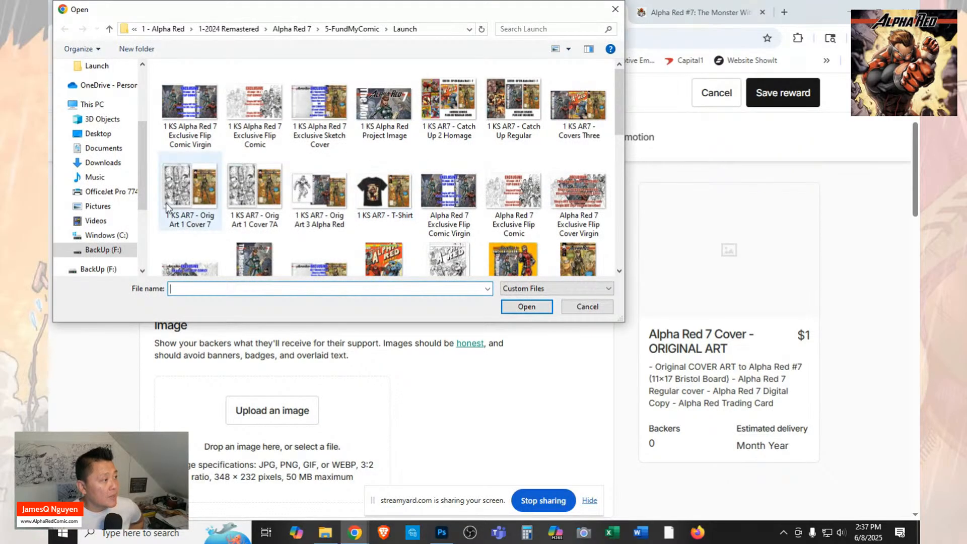
click(245, 182)
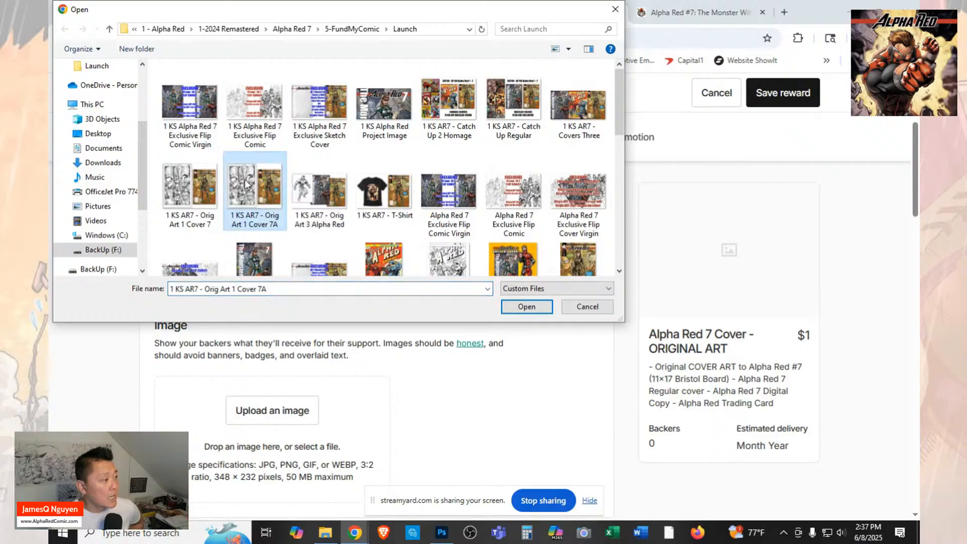
click(204, 191)
click(519, 305)
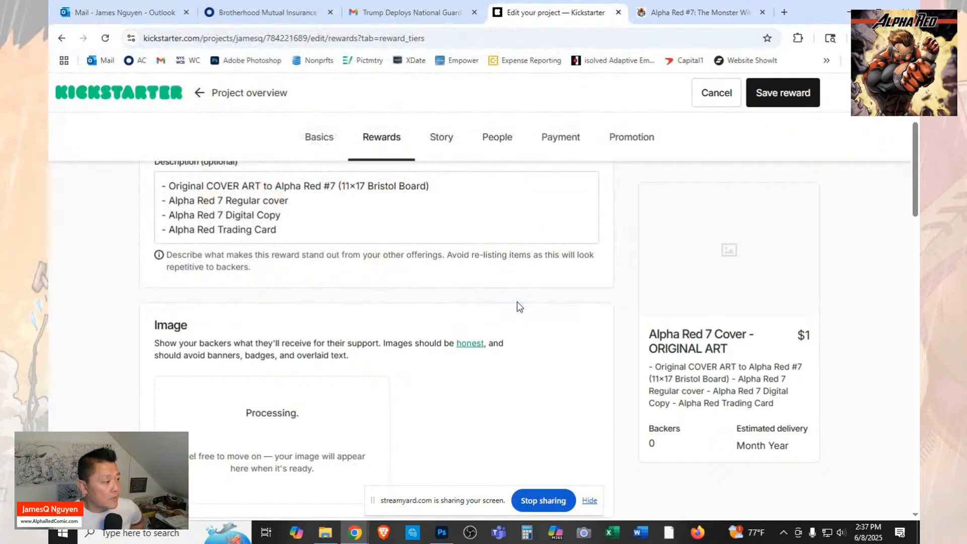
Set the reward's pledge amount to $300.
scroll(523, 305, down, 4)
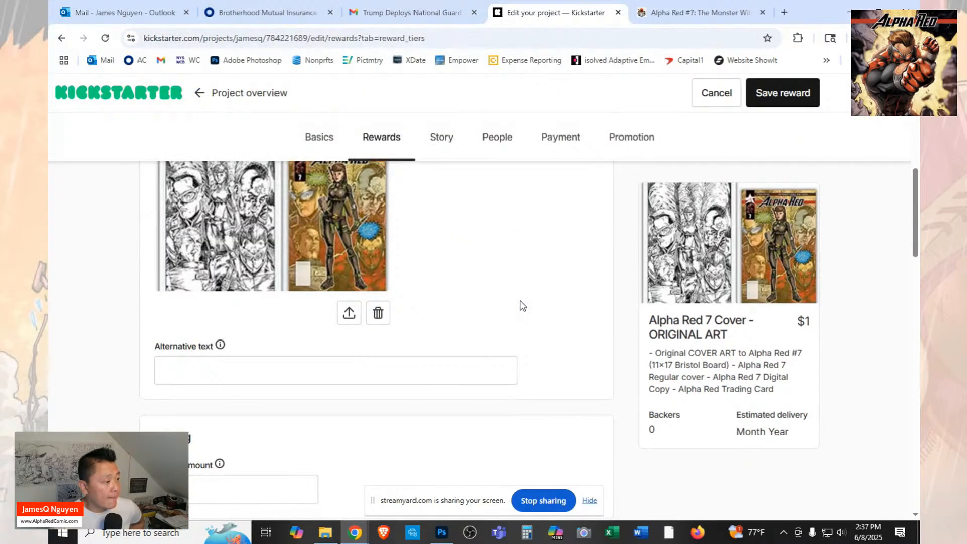
scroll(521, 305, down, 2)
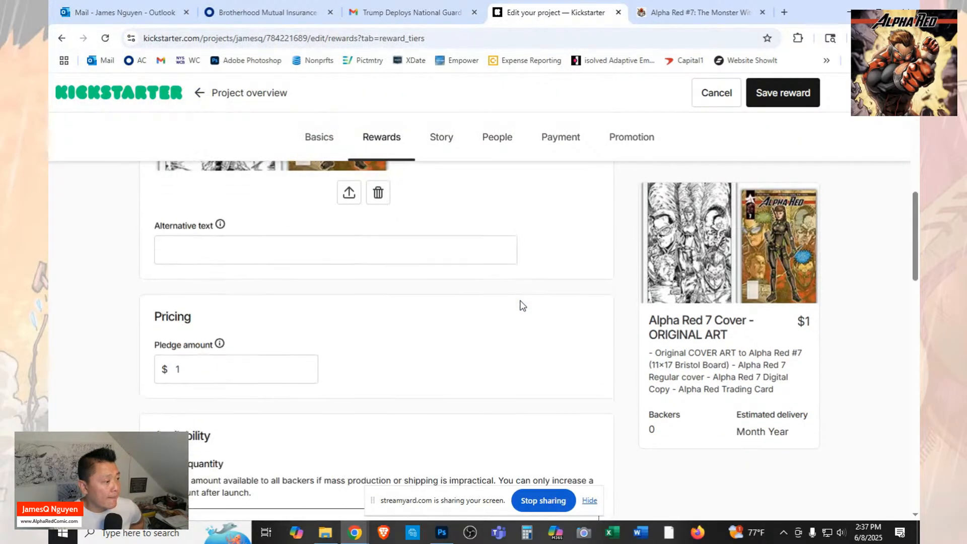
double_click(176, 369)
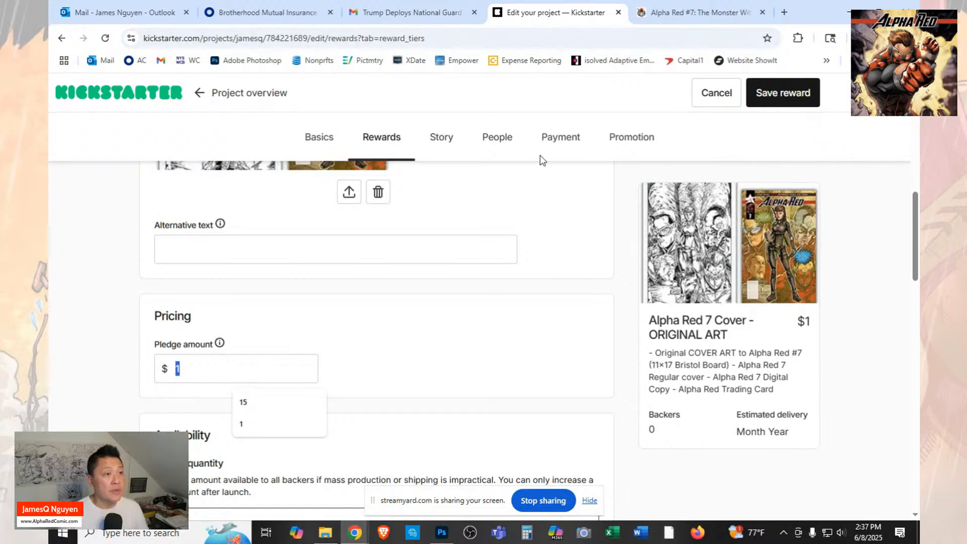
text(300)
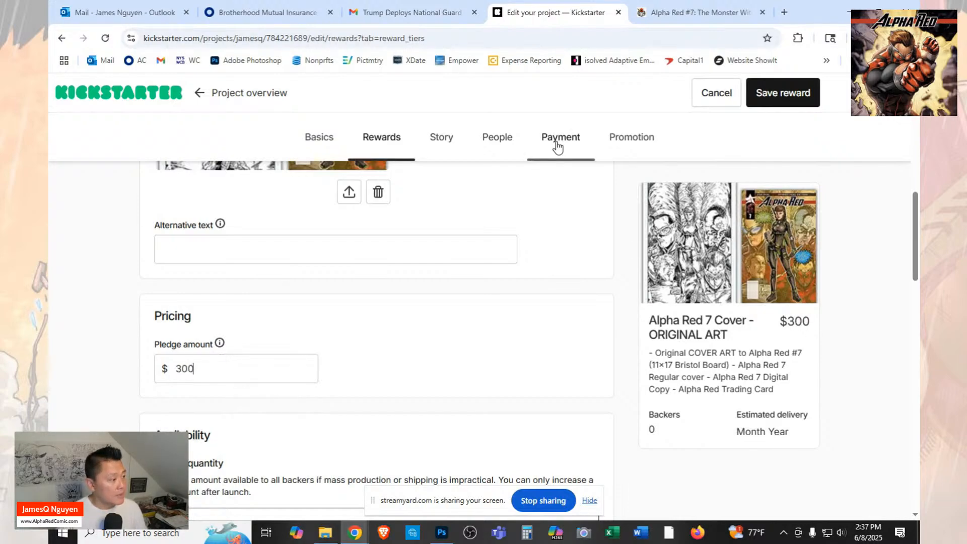
Include the existing item "Alpha Red #7 Cover - Original Art" in the reward.
scroll(434, 360, down, 6)
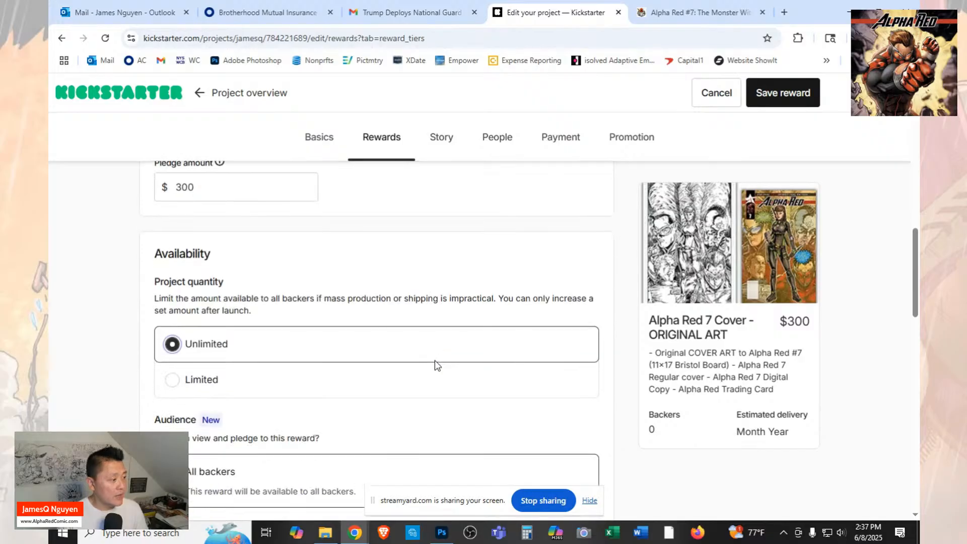
scroll(434, 361, down, 5)
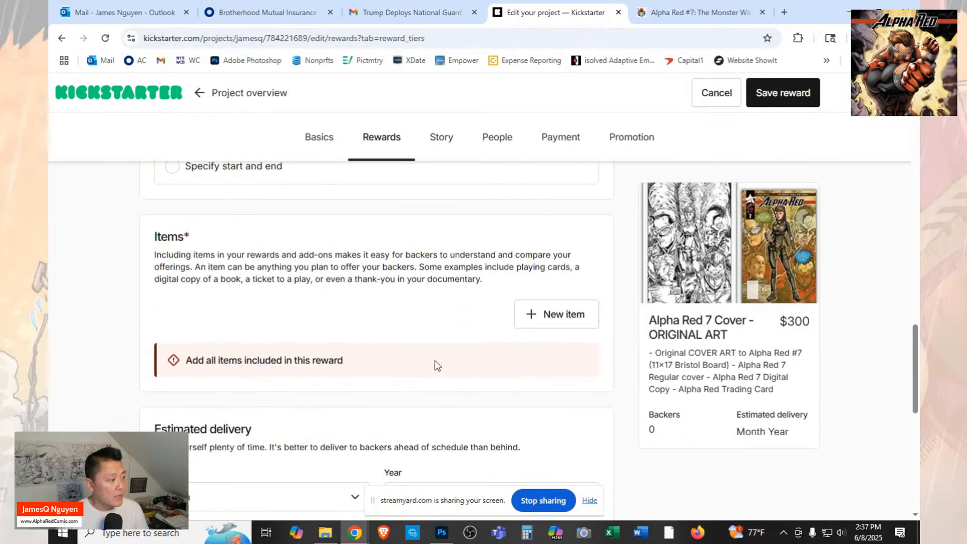
click(582, 318)
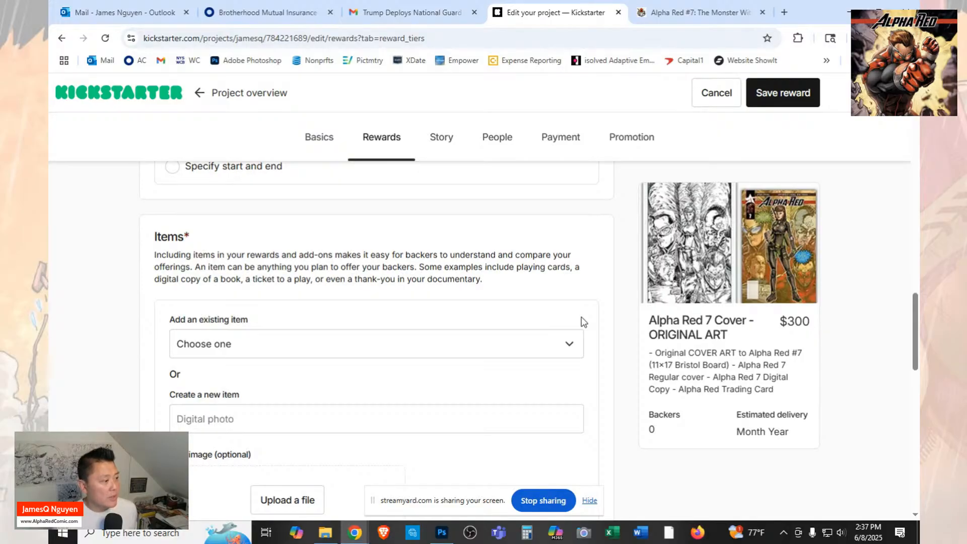
click(567, 345)
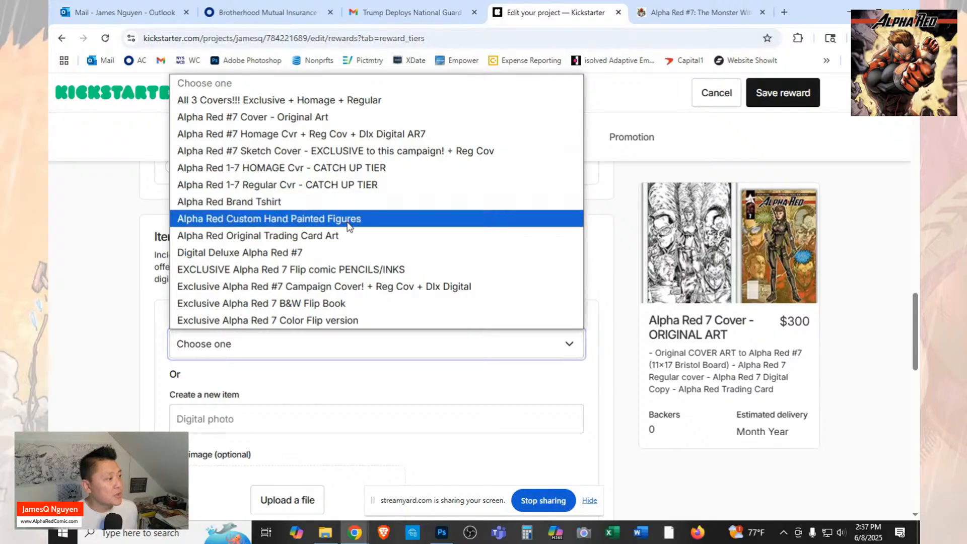
click(317, 117)
Set the original art reward's estimated delivery to July 2025.
scroll(507, 416, down, 3)
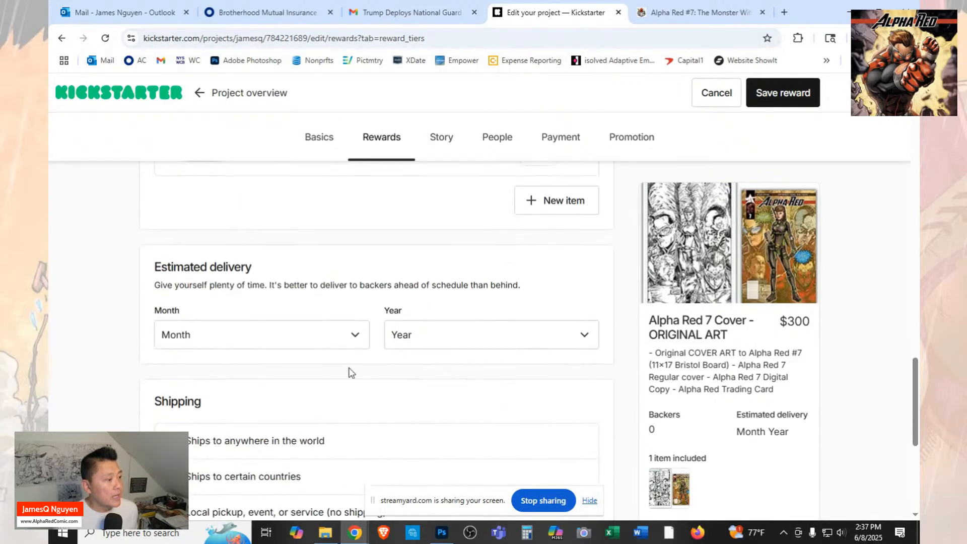
click(300, 334)
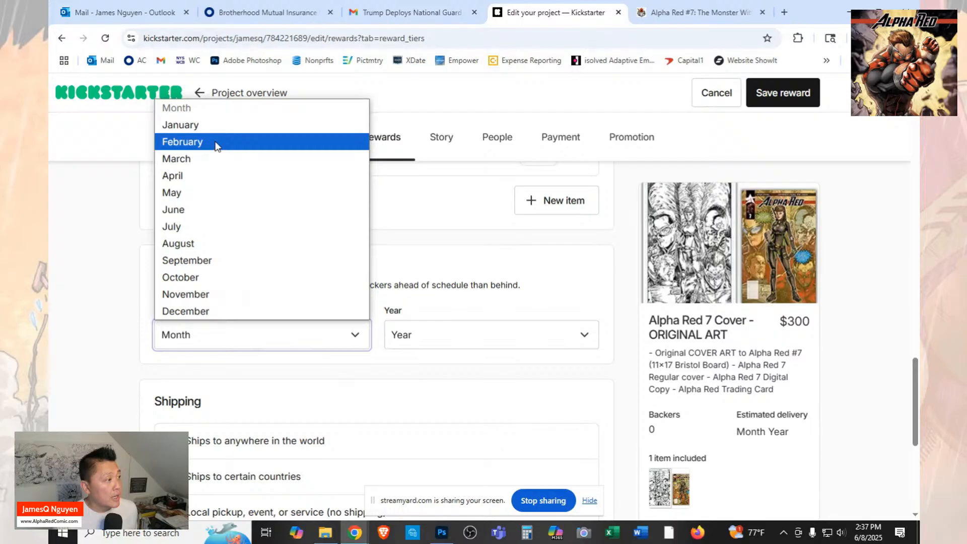
click(215, 227)
click(407, 336)
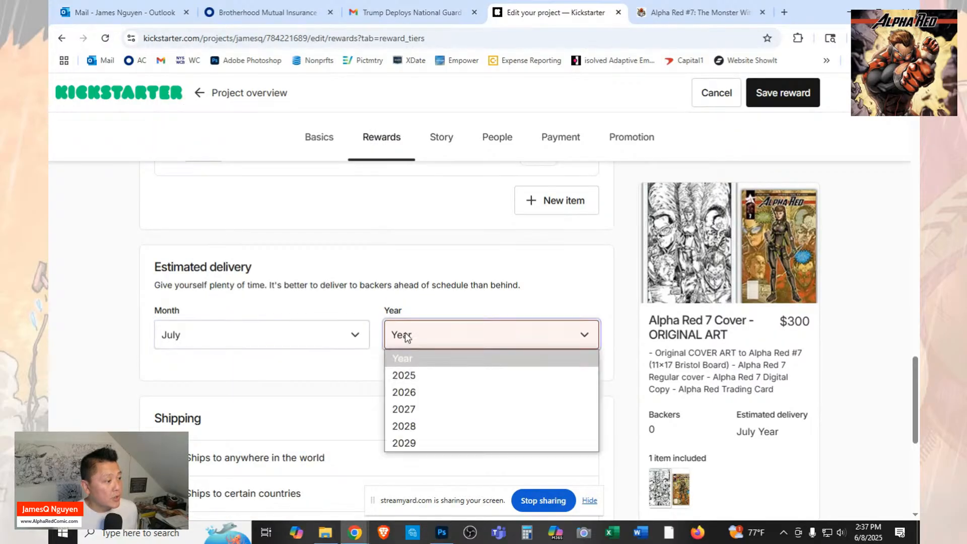
click(428, 377)
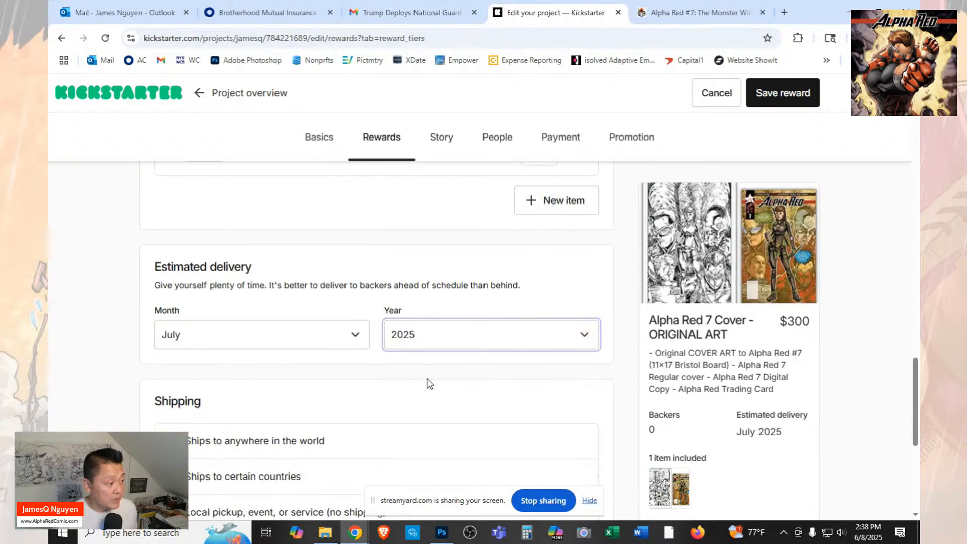
Limit the reward's shipping to certain countries and set the United States cost to $10.
scroll(312, 432, down, 1)
click(173, 416)
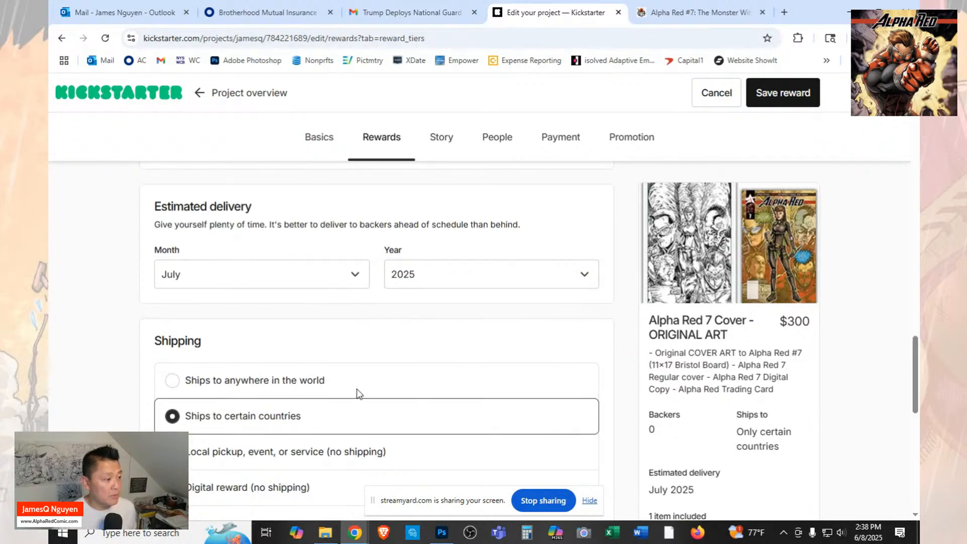
scroll(386, 390, down, 3)
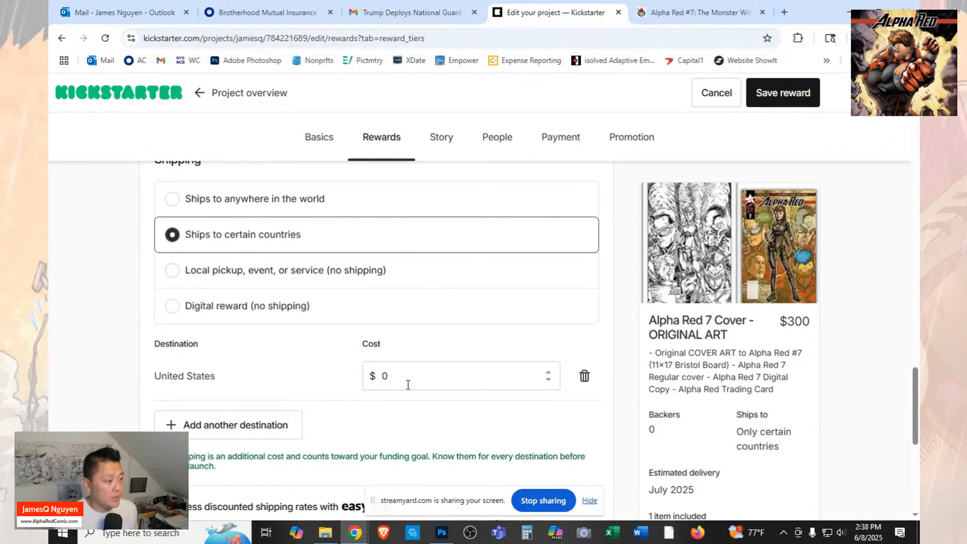
click(379, 376)
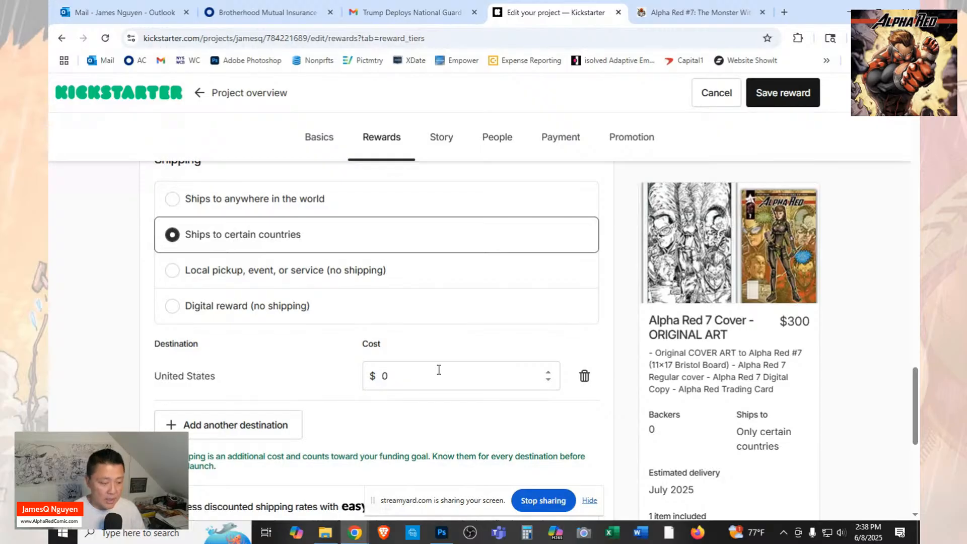
text(1)
Add Canada as another shipping destination for the original art reward with a cost of $25.
click(268, 432)
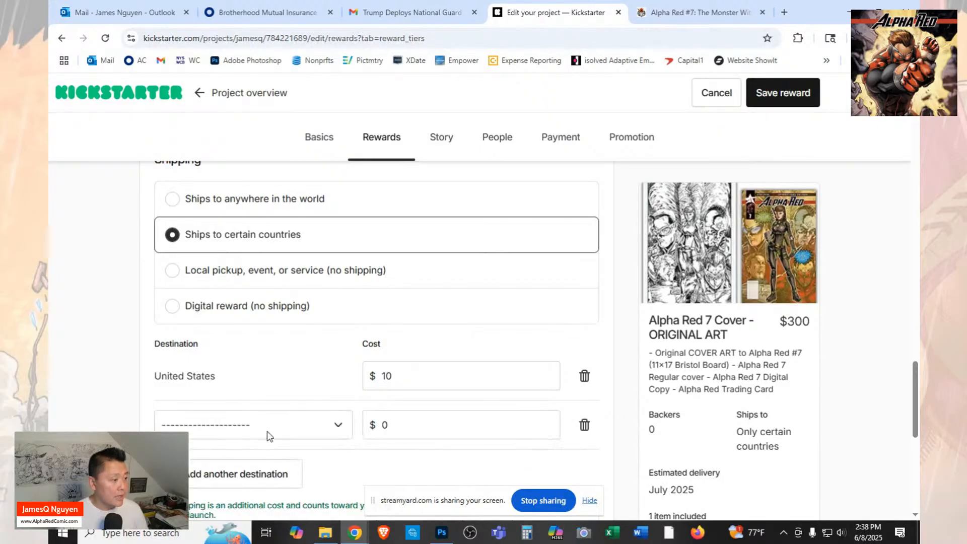
click(342, 428)
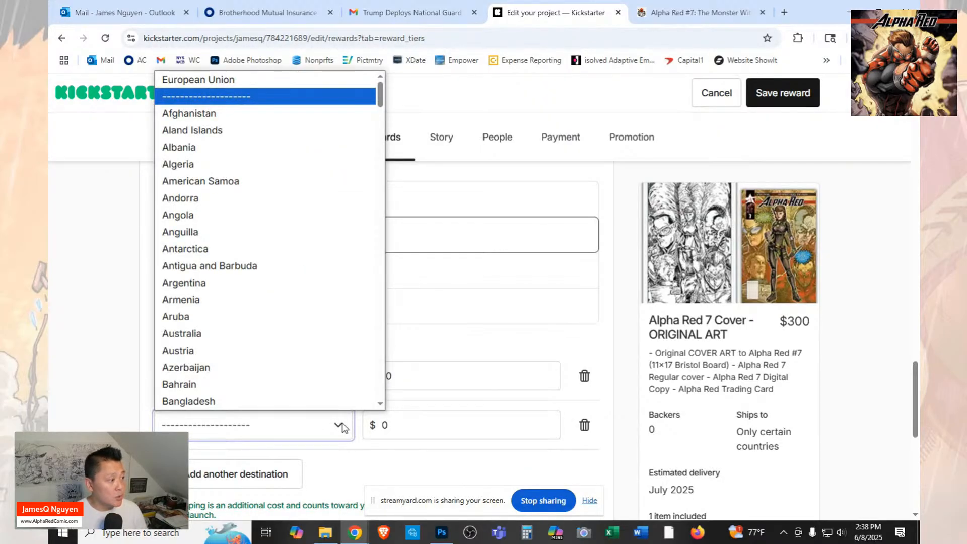
scroll(282, 300, down, 5)
scroll(282, 300, down, 3)
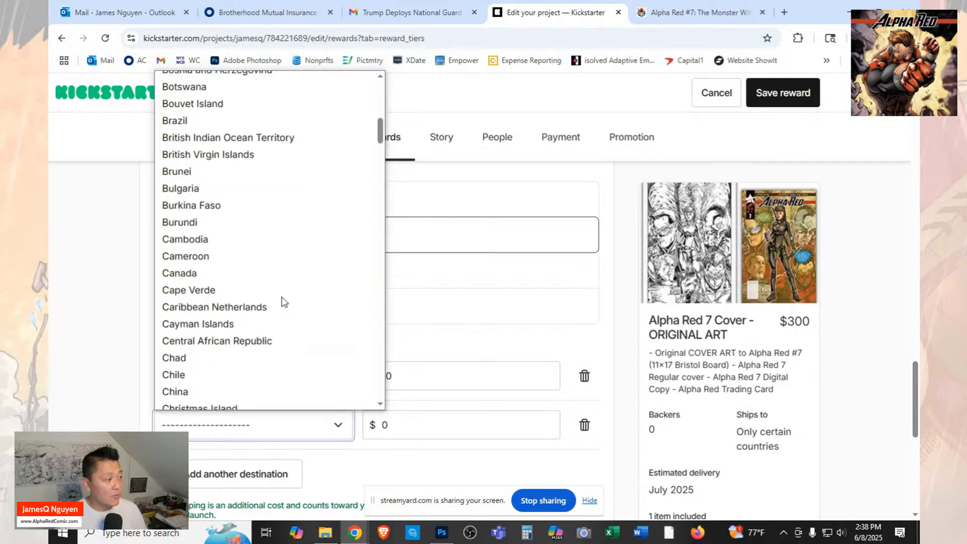
scroll(282, 300, down, 2)
scroll(284, 301, down, 2)
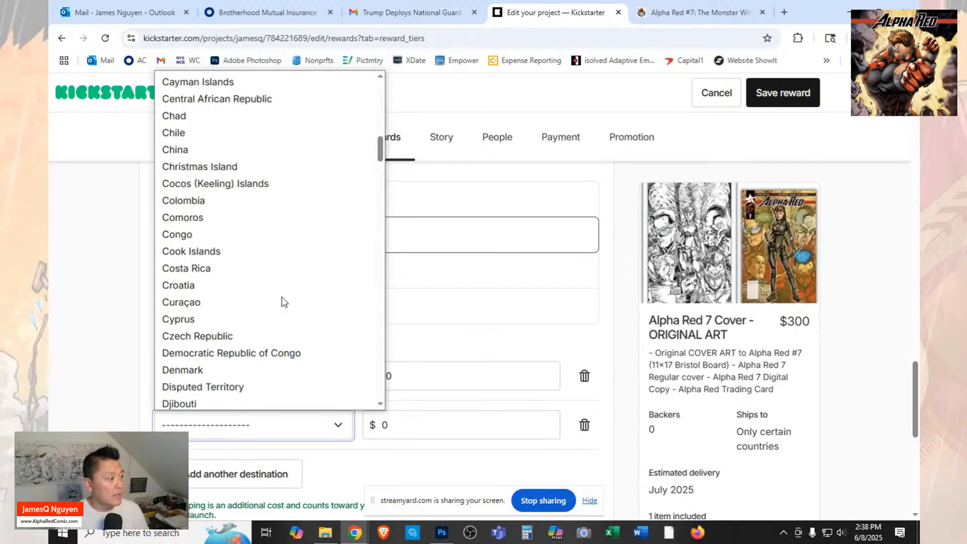
scroll(283, 301, up, 2)
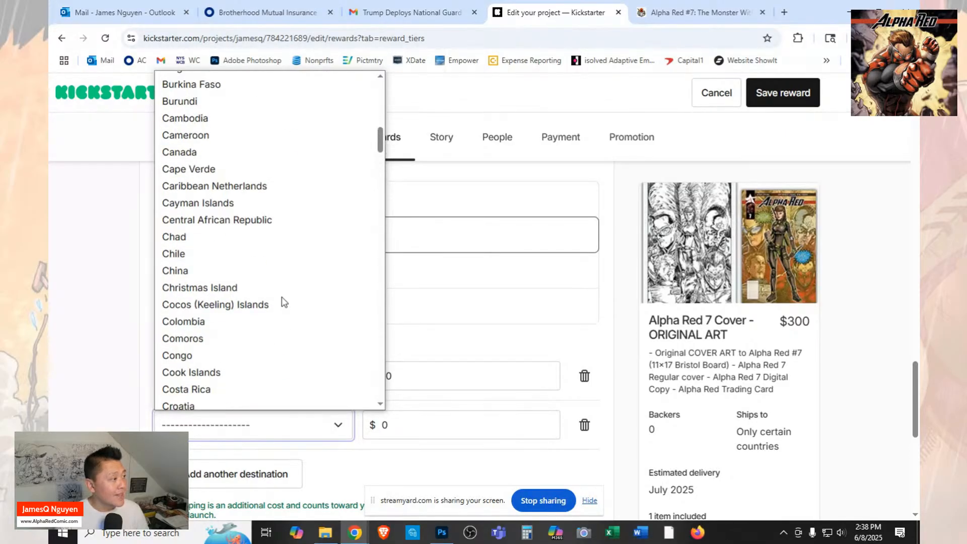
click(211, 157)
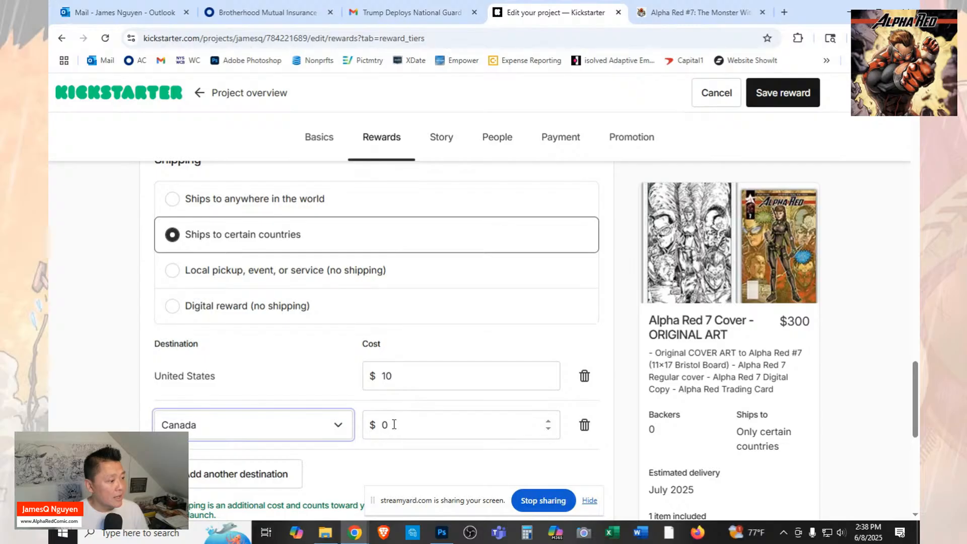
click(394, 424)
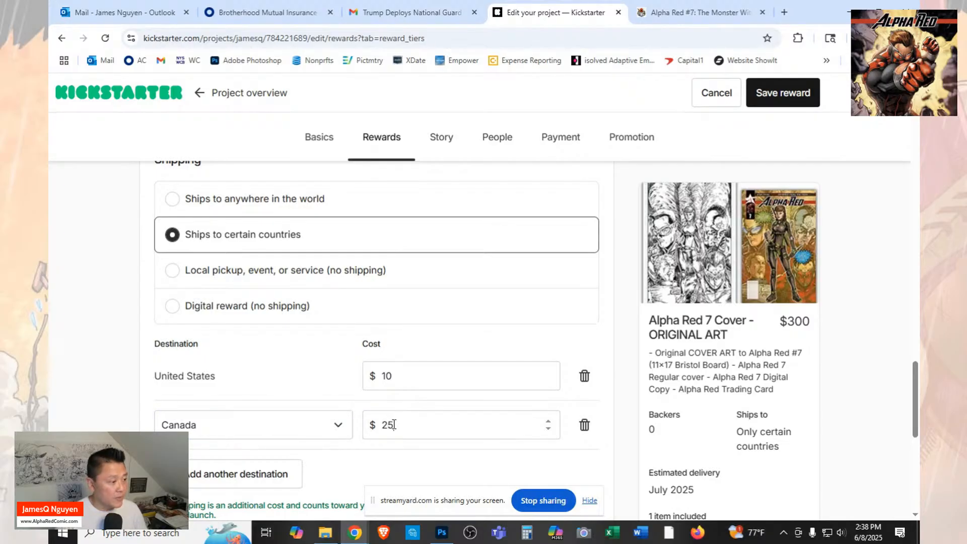
text(25)
key(Tab)
Save the original cover art reward and start a new reward tier.
scroll(434, 415, down, 1)
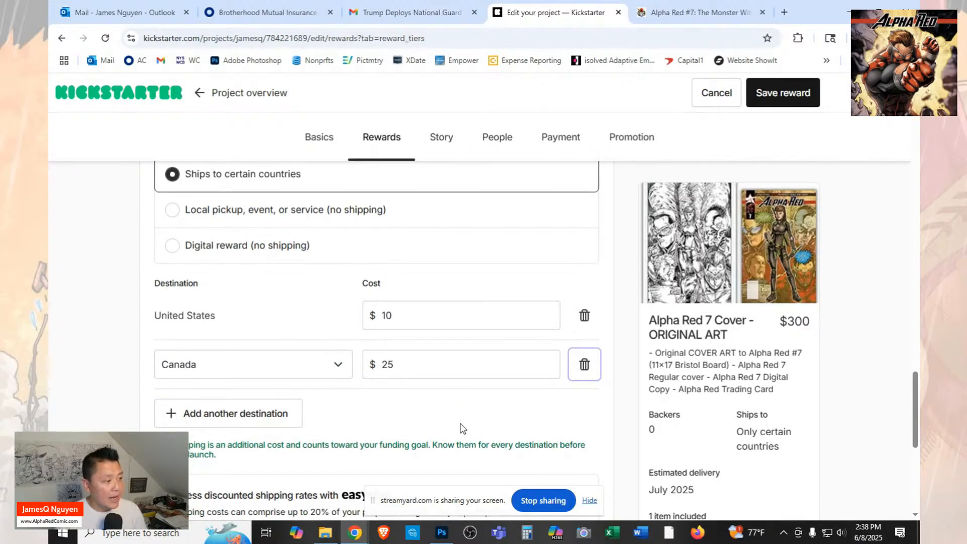
scroll(461, 416, down, 2)
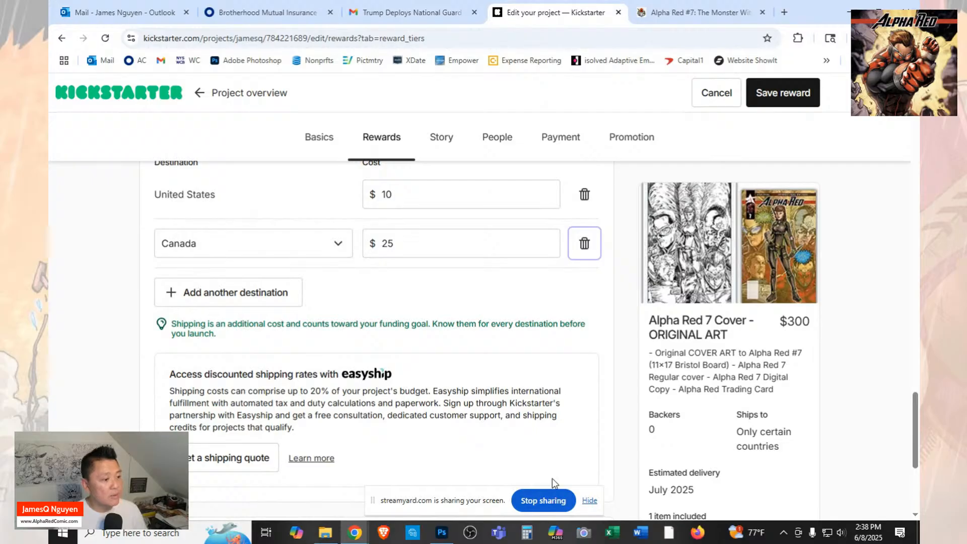
click(779, 97)
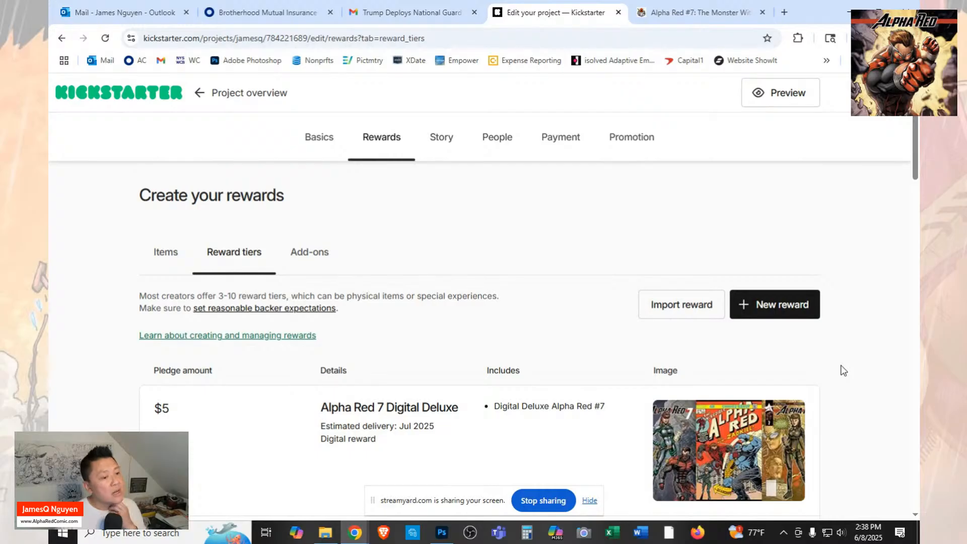
scroll(844, 371, down, 6)
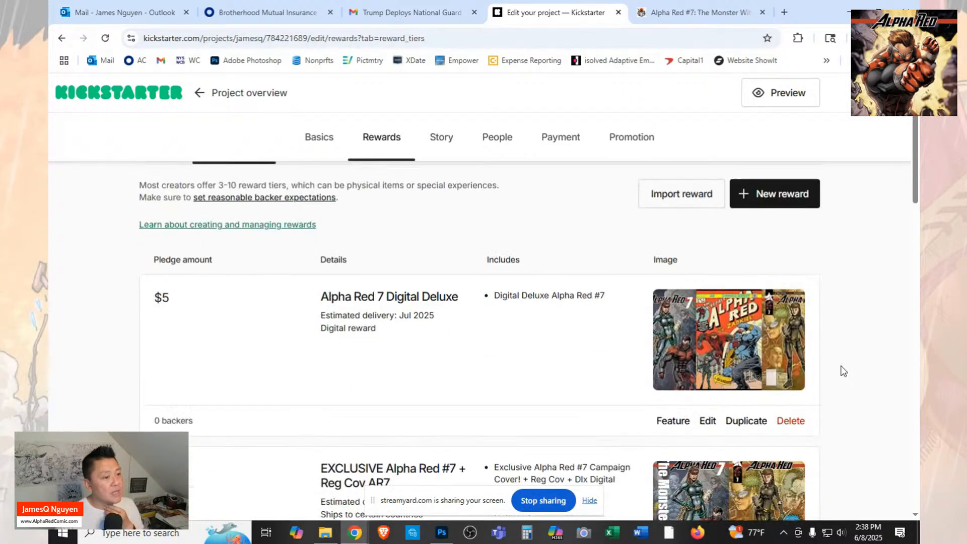
scroll(844, 372, down, 9)
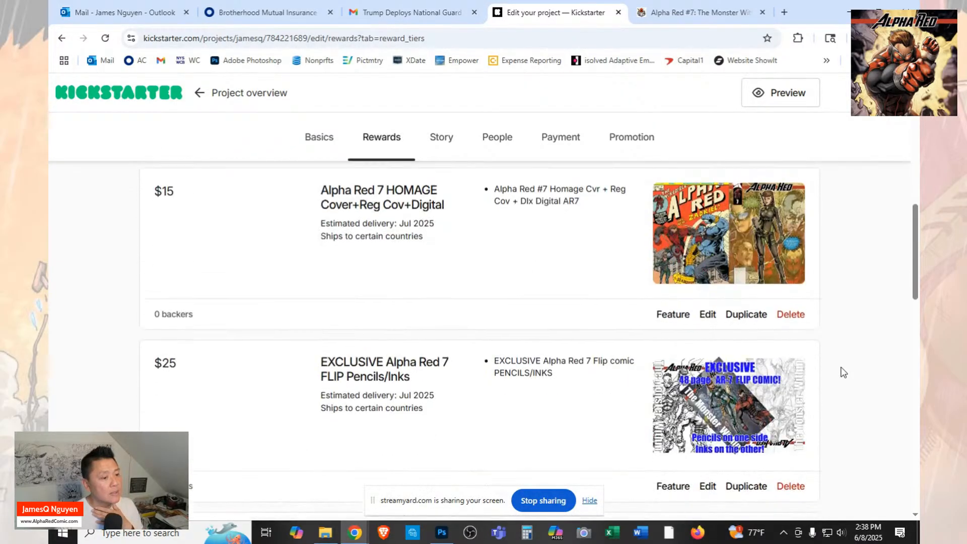
scroll(844, 372, up, 15)
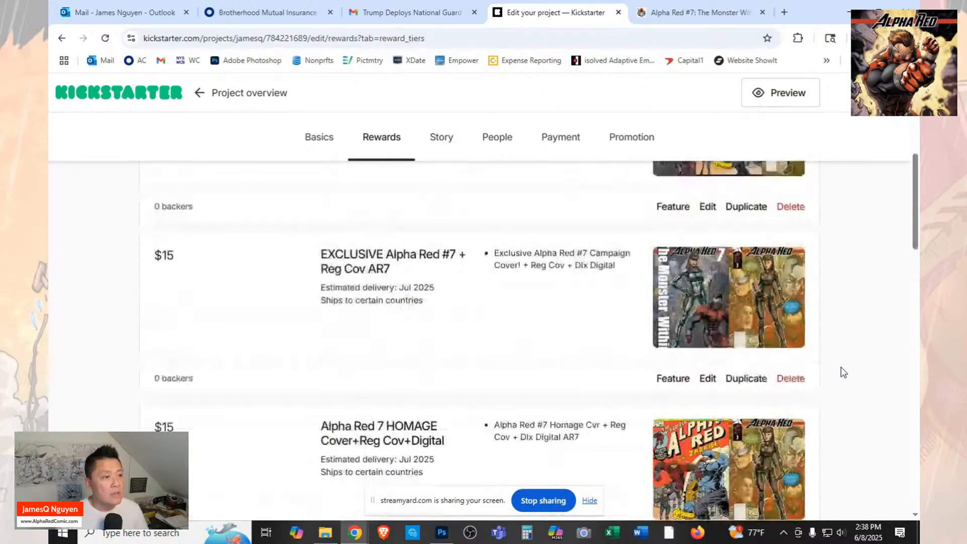
click(784, 305)
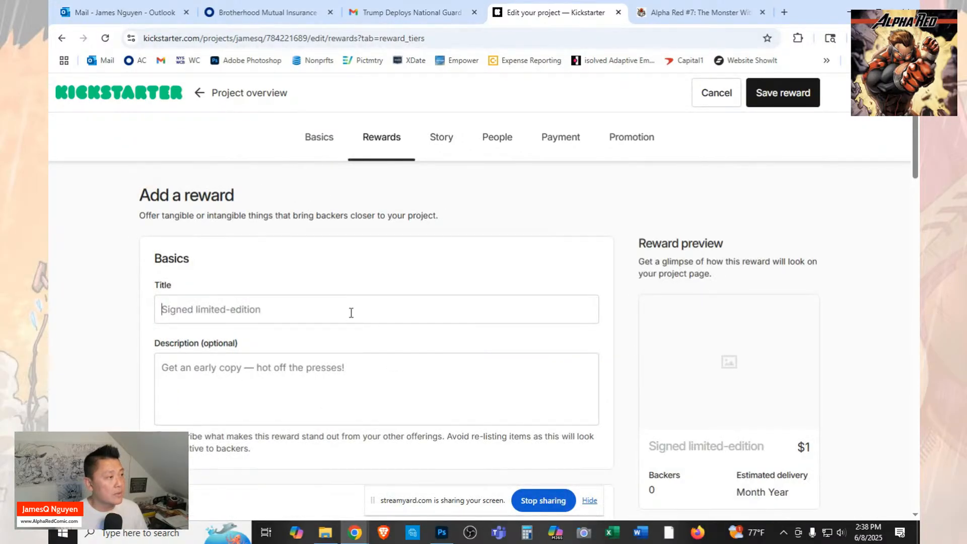
Title the new reward "Alpha Red Brand T-Shirt".
click(355, 310)
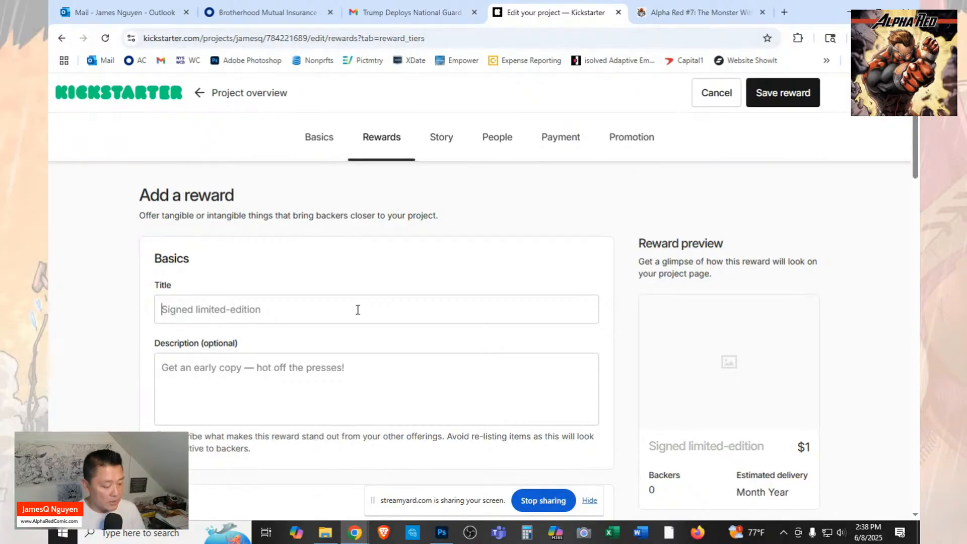
text(aL)
key(BackSpace)
key(BackSpace)
text(Al)
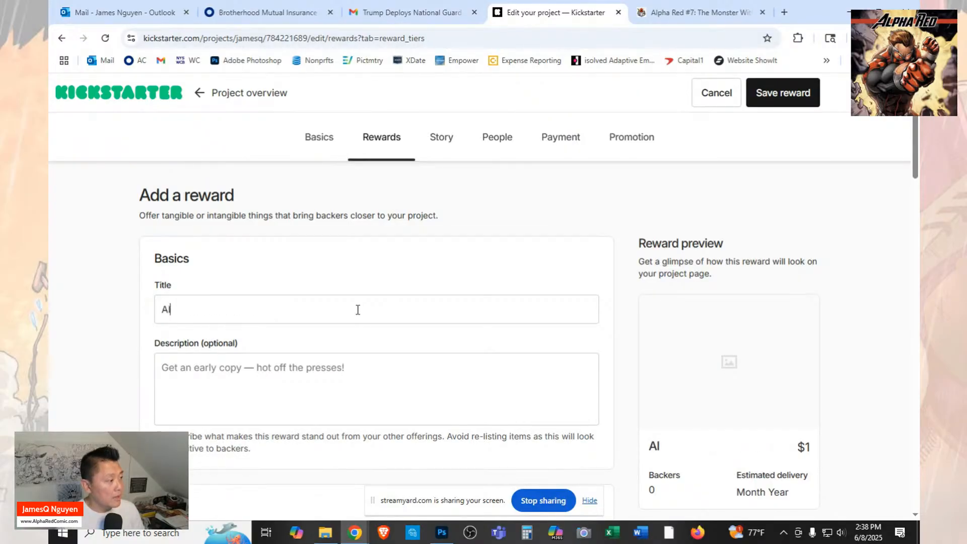
text(pha Red )
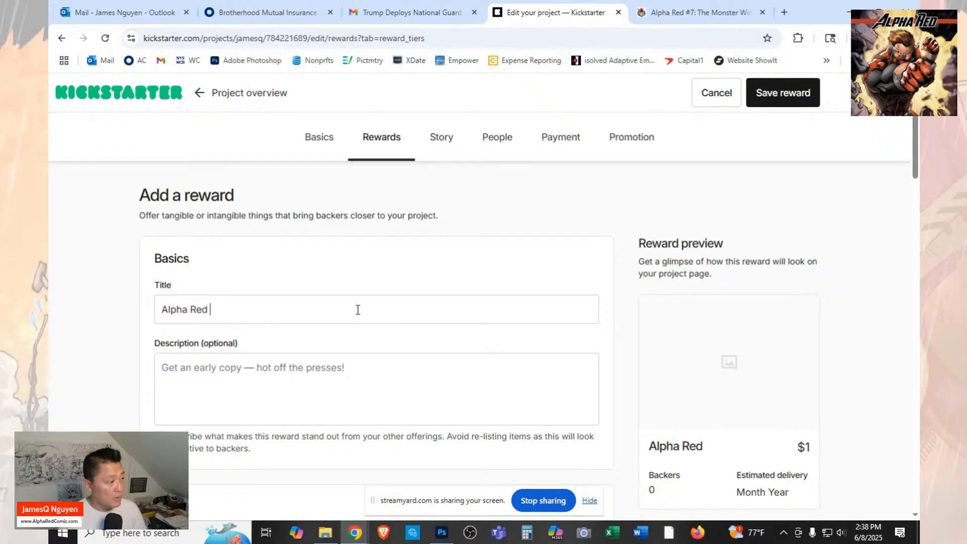
text(Brand T)
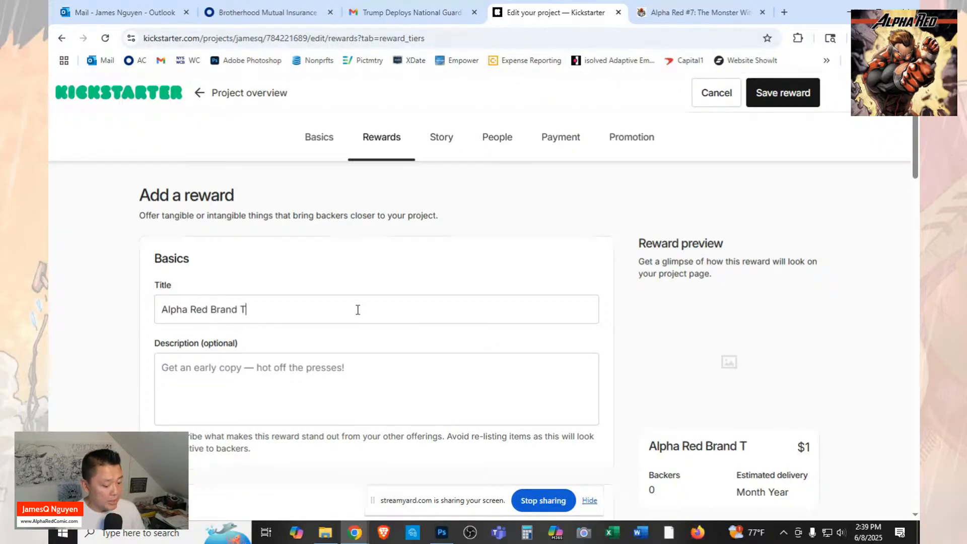
text(-Shirt)
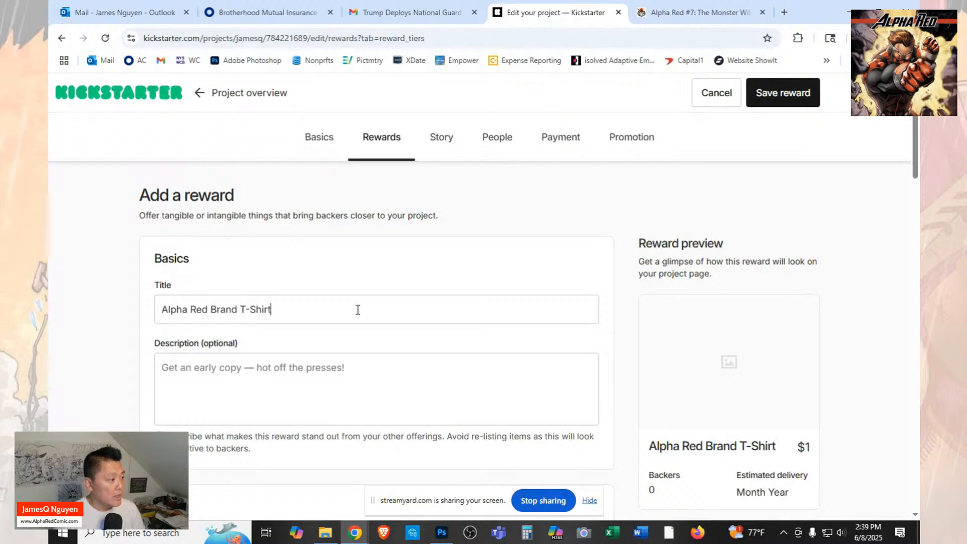
click(385, 384)
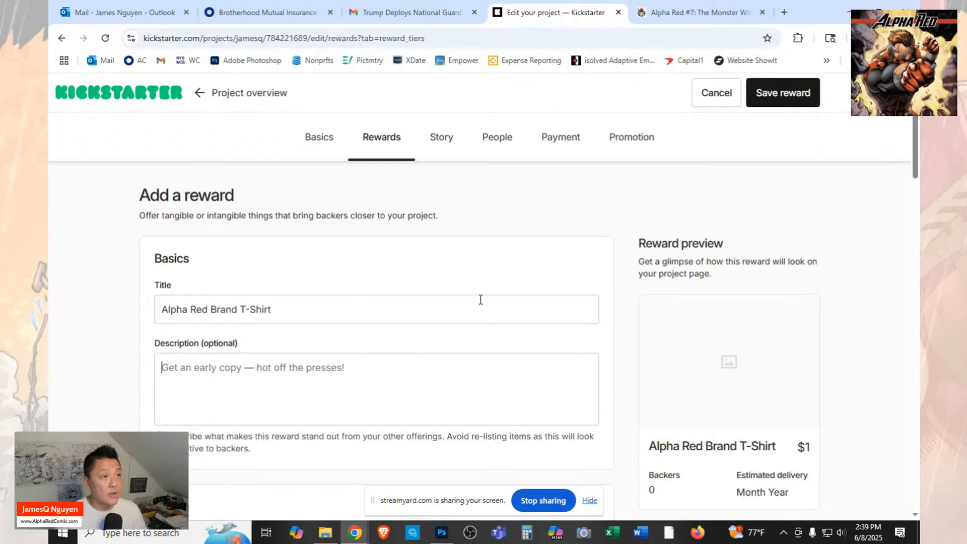
Replace the reward's title with "Alpha Red T-Shirt Plus AR7 Regular Cover", copied from the $35 T-shirt reward on the FundMyComic campaign page.
click(677, 7)
scroll(711, 325, down, 5)
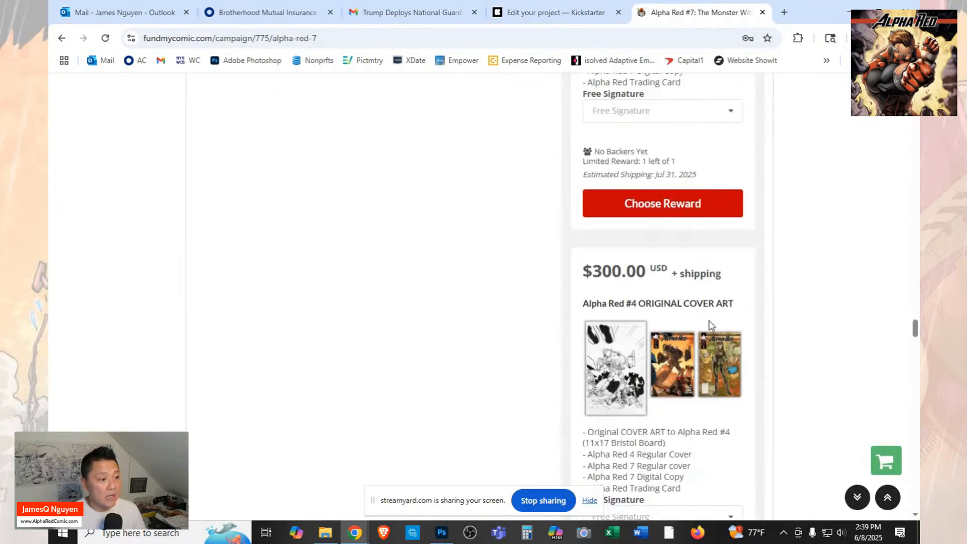
scroll(711, 324, down, 20)
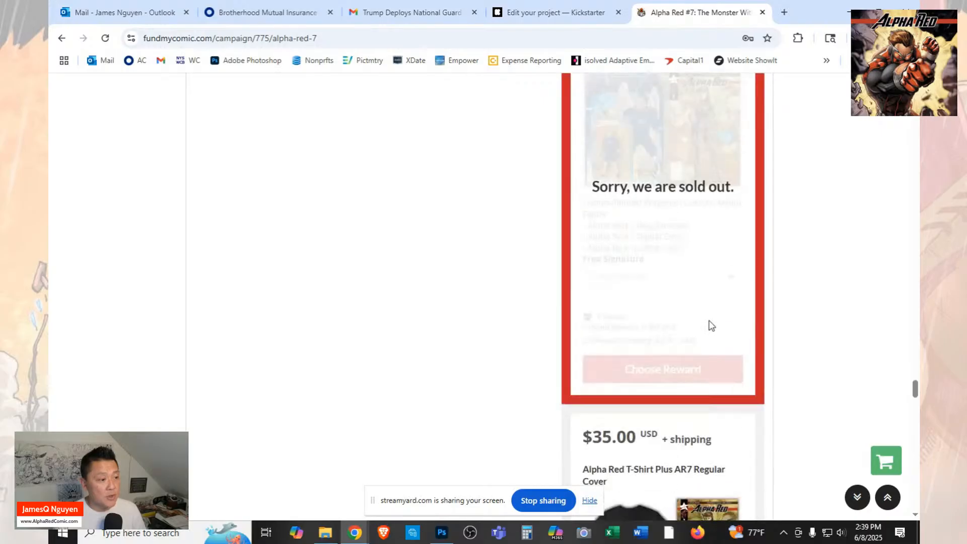
scroll(711, 324, down, 7)
scroll(730, 199, up, 1)
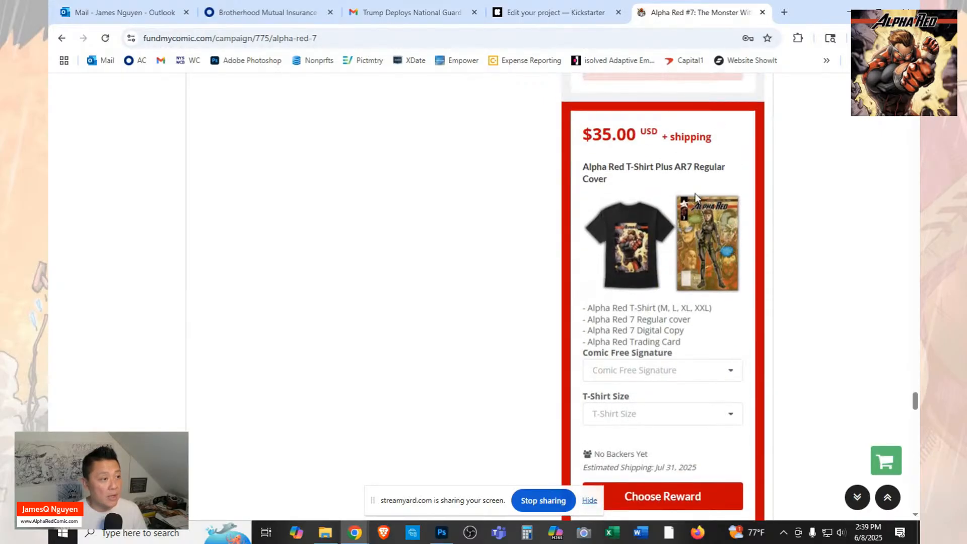
drag(658, 178, 583, 164)
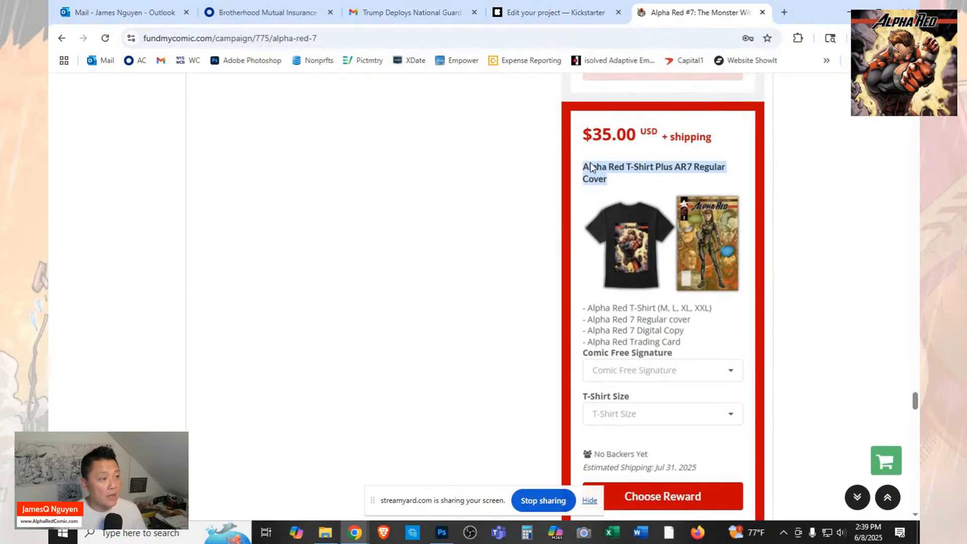
right_click(596, 180)
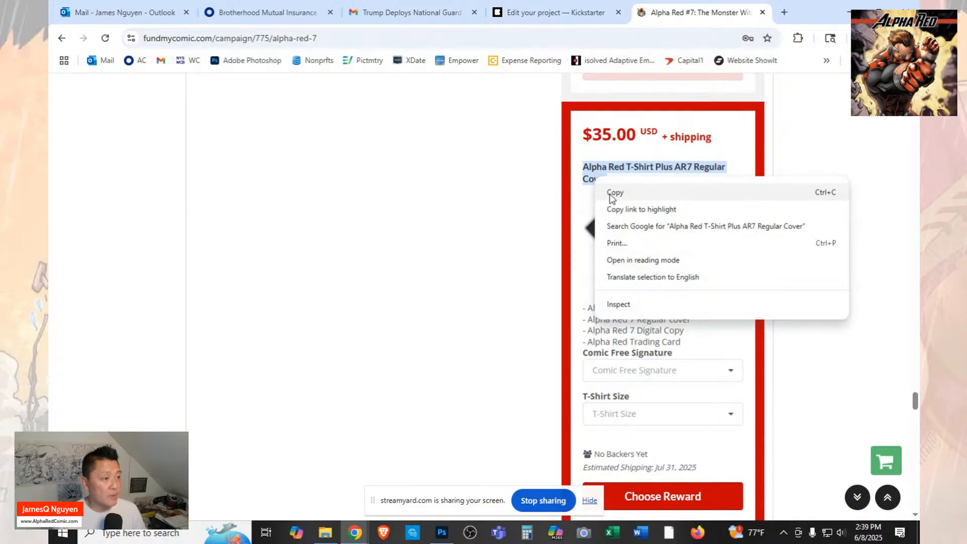
click(613, 194)
click(579, 11)
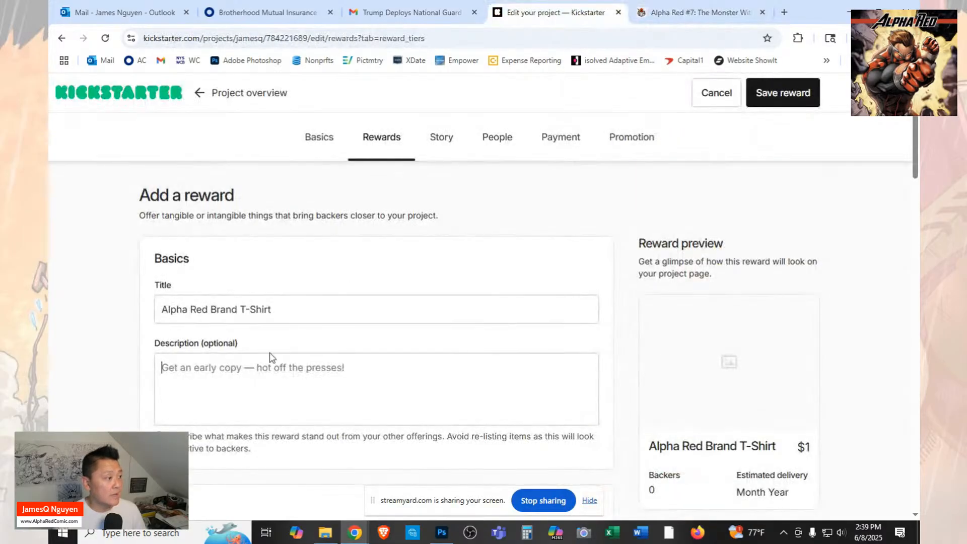
click(287, 377)
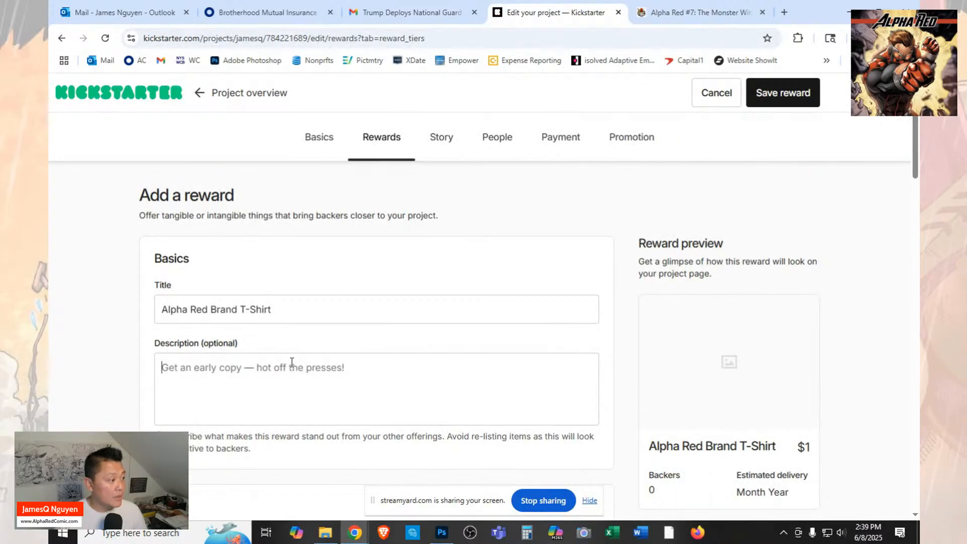
drag(305, 314, 128, 302)
key(ctrl+v)
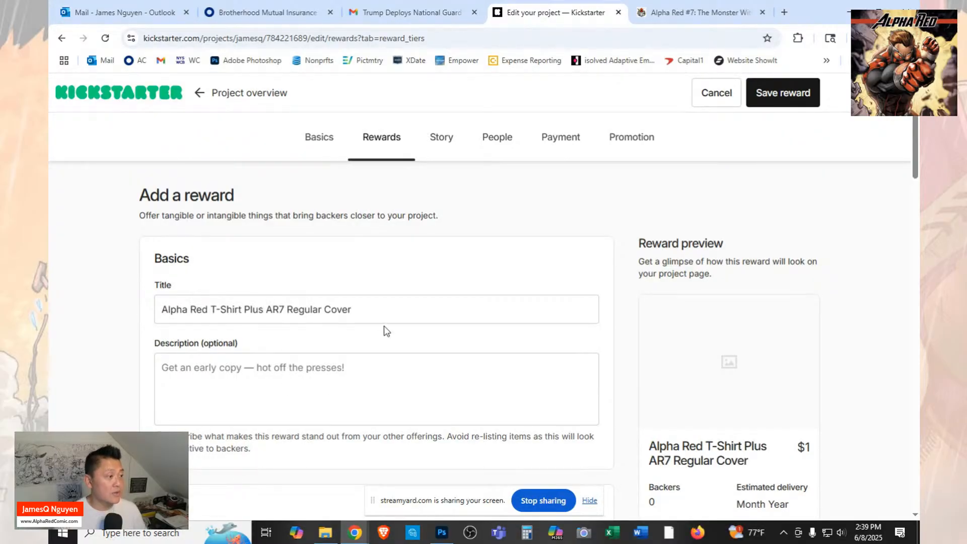
Fill the reward's description with the four-line contents list copied from the FundMyComic T-shirt reward.
click(370, 360)
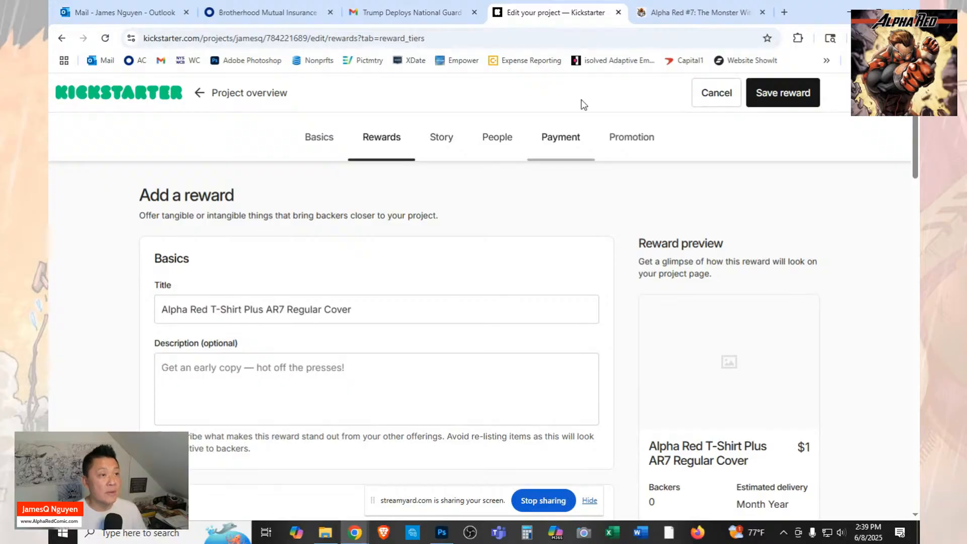
click(700, 12)
drag(704, 348, 579, 309)
right_click(607, 321)
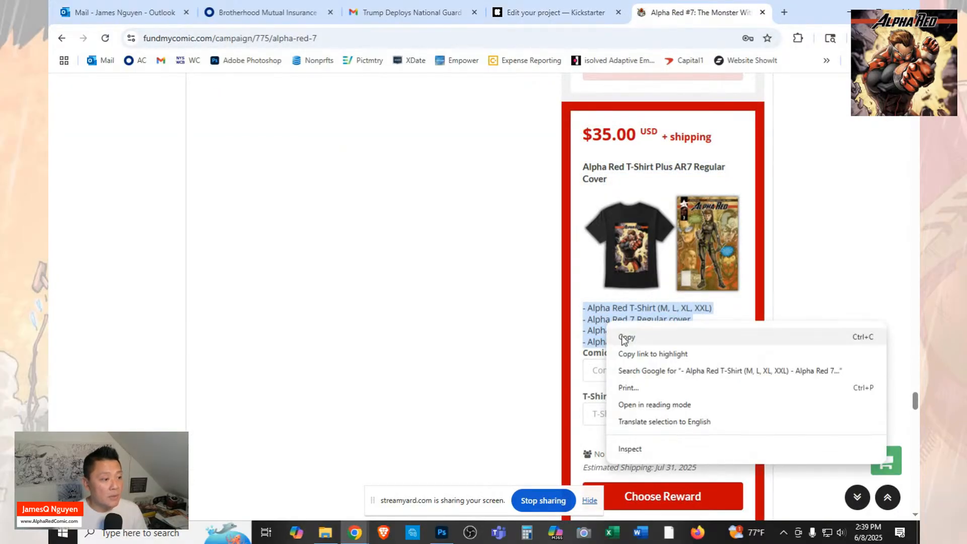
click(627, 337)
click(537, 11)
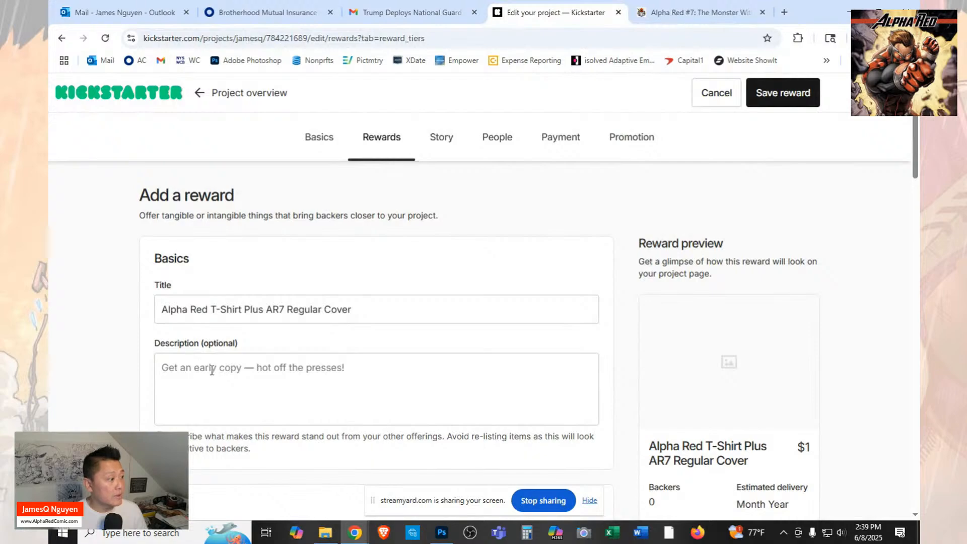
key(ctrl+v)
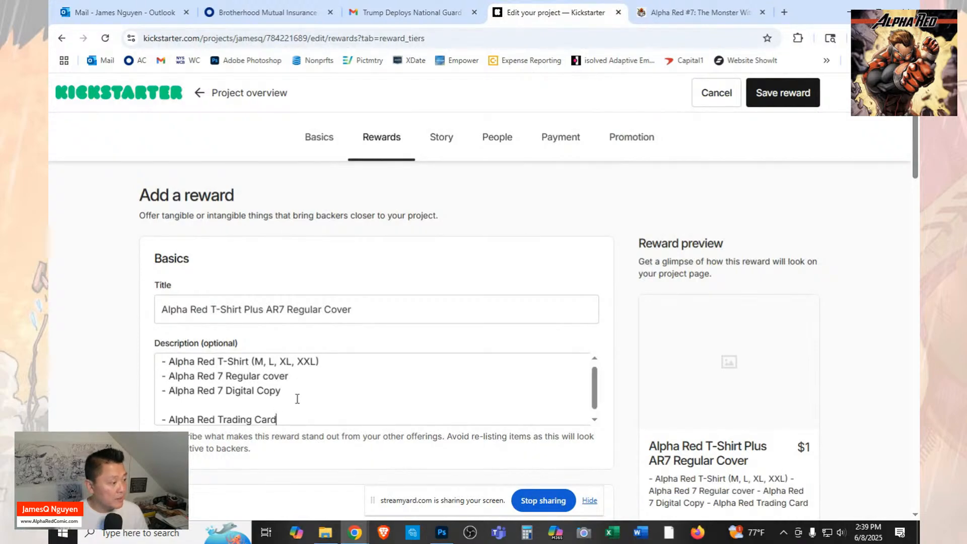
Remove the blank line from the description and change the digital copy line to "Alpha Red 7 Digital DLX Copy".
click(297, 399)
key(BackSpace)
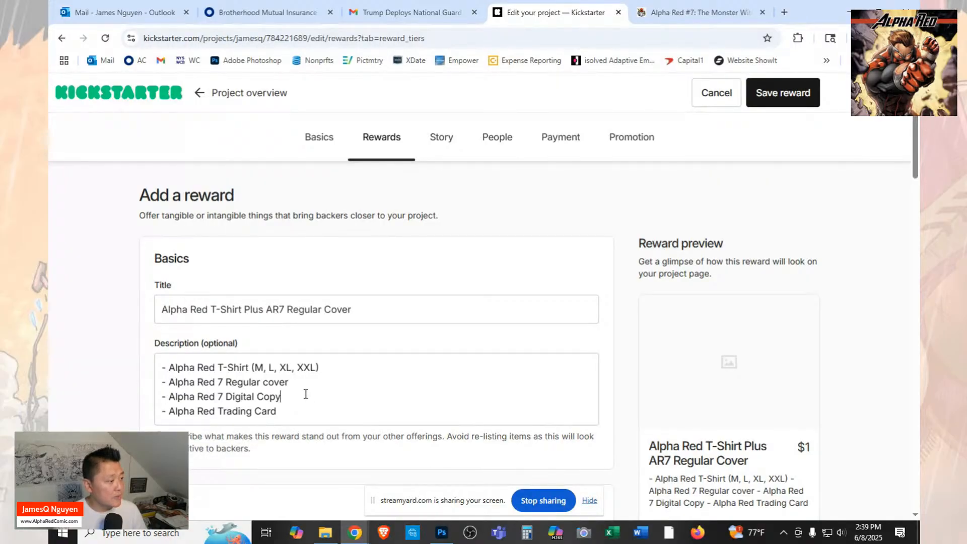
click(228, 398)
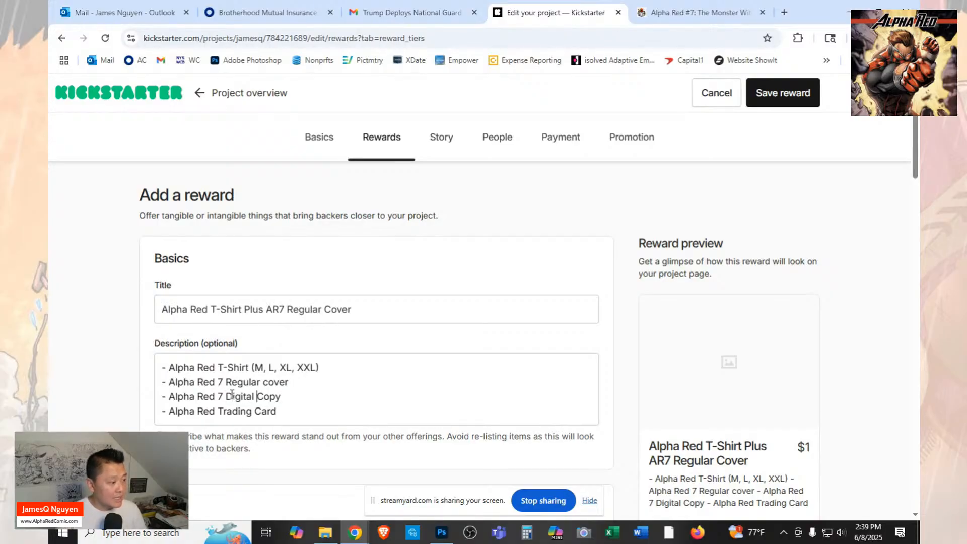
text(DLX)
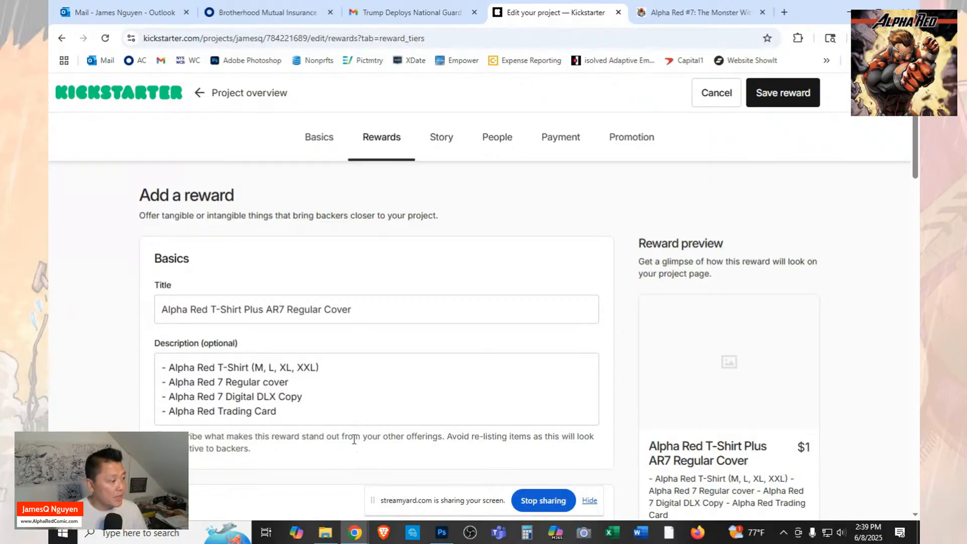
Change the description's digital copy line to "Alpha Red 7 Digital DLX Comic".
click(287, 398)
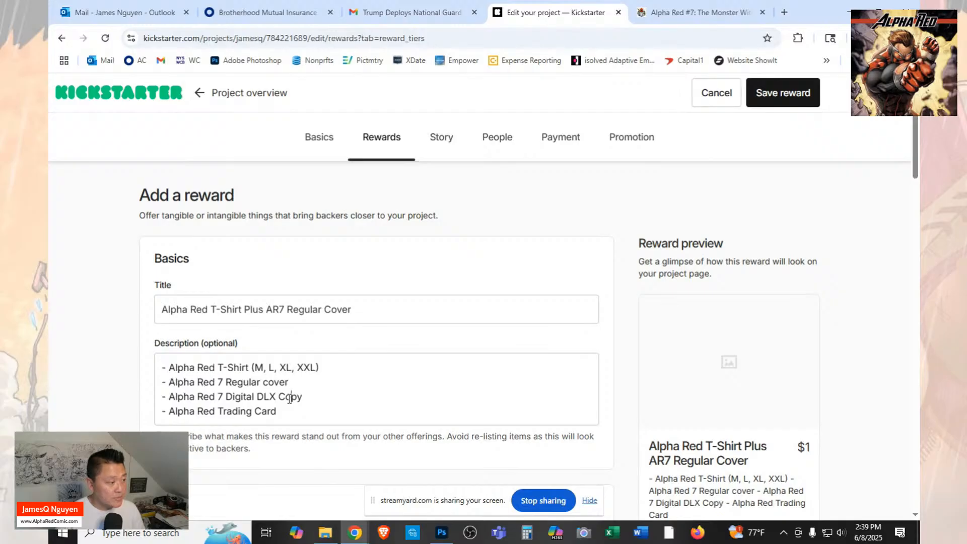
key(Delete)
key(Delete)
text(ic)
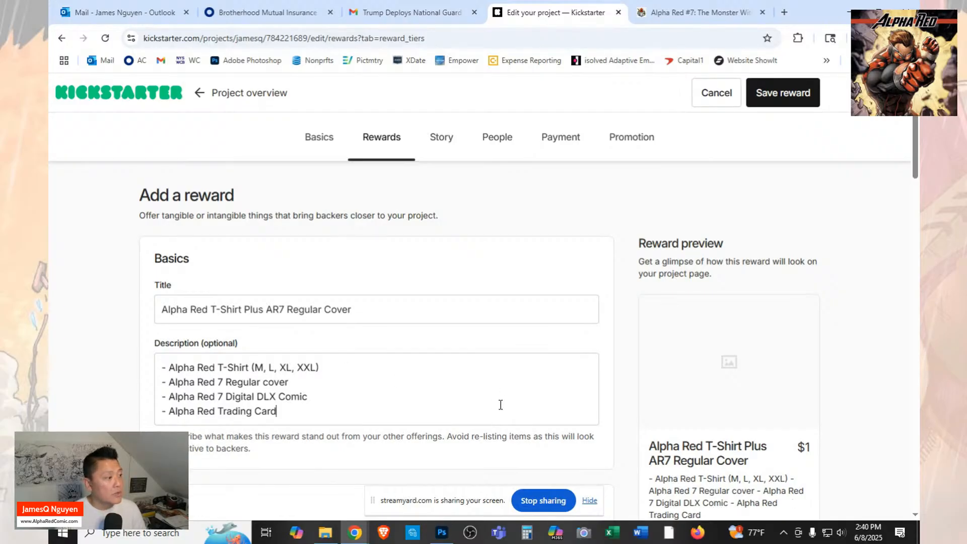
Upload the image file "1 KS AR7 - T-Shirt" as the reward's image.
scroll(510, 397, down, 5)
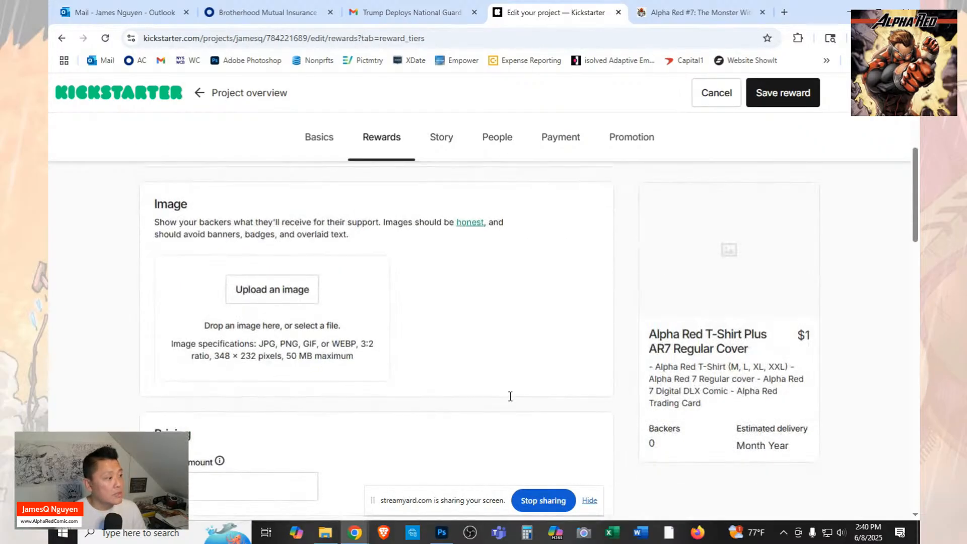
click(273, 288)
click(385, 191)
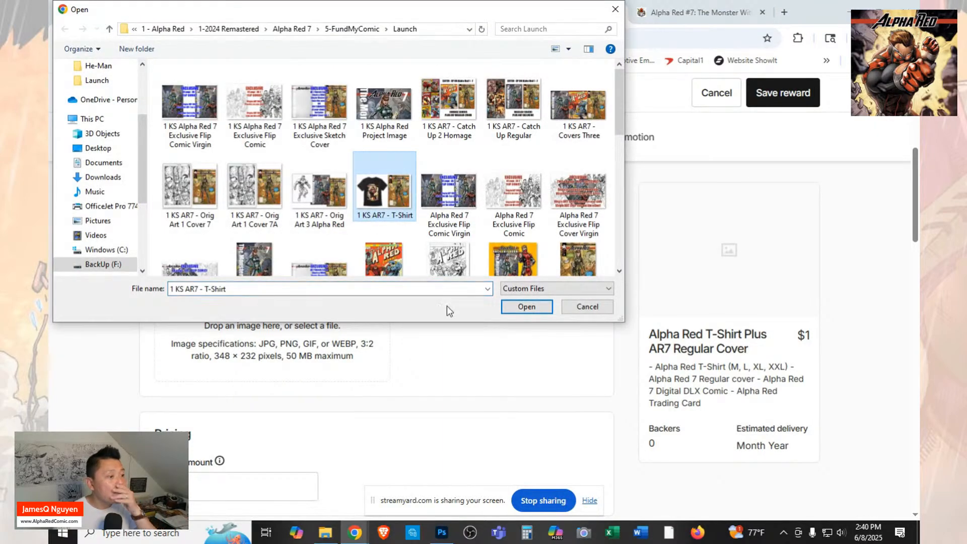
click(527, 305)
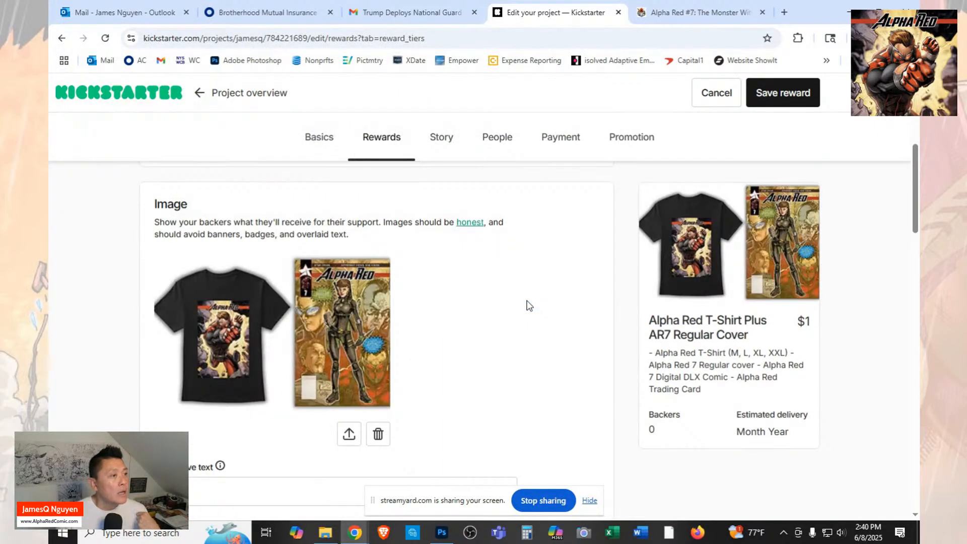
Set the reward's pledge amount to $35, matching the T-shirt reward on the FundMyComic campaign page.
scroll(527, 305, down, 10)
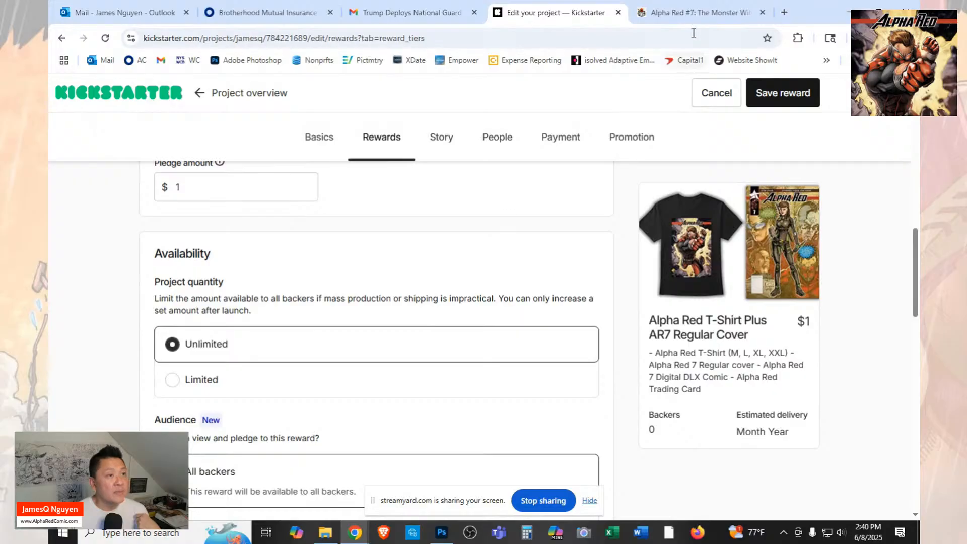
click(698, 13)
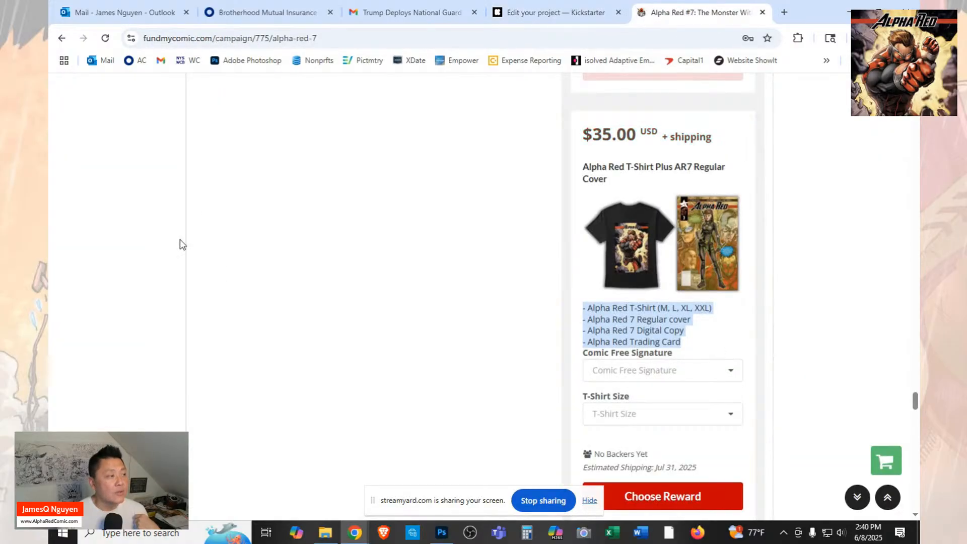
click(524, 13)
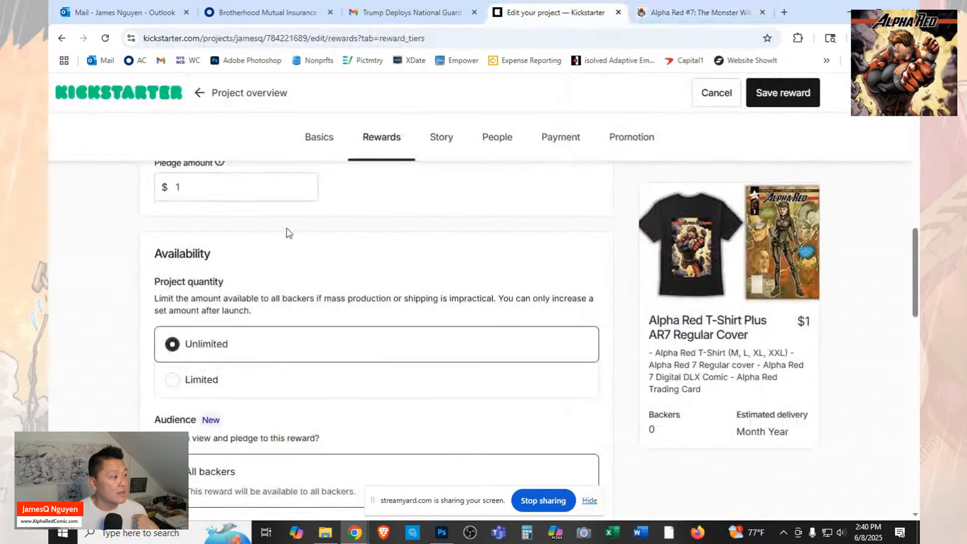
click(193, 187)
key(BackSpace)
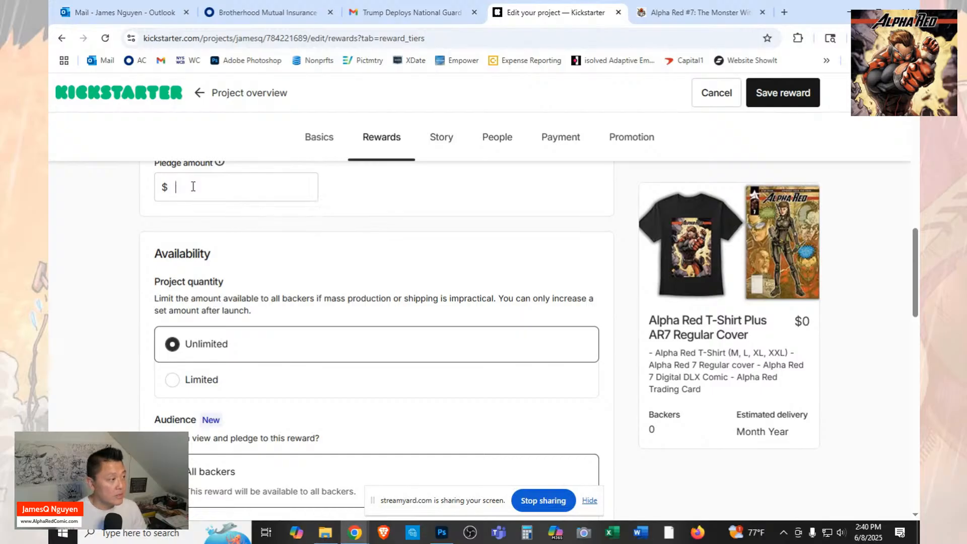
text(35)
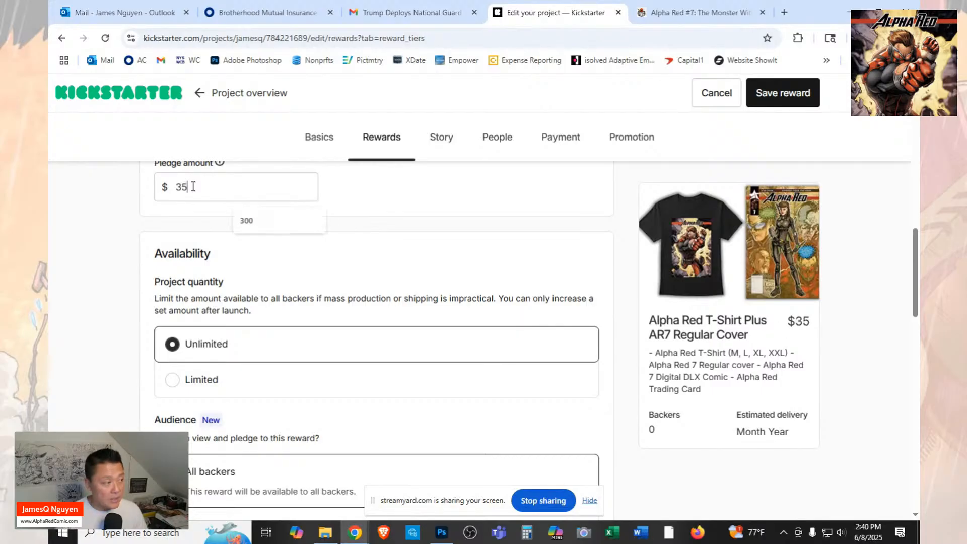
Add the existing item "Alpha Red Brand Tshirt" to the reward's included items.
scroll(410, 297, down, 2)
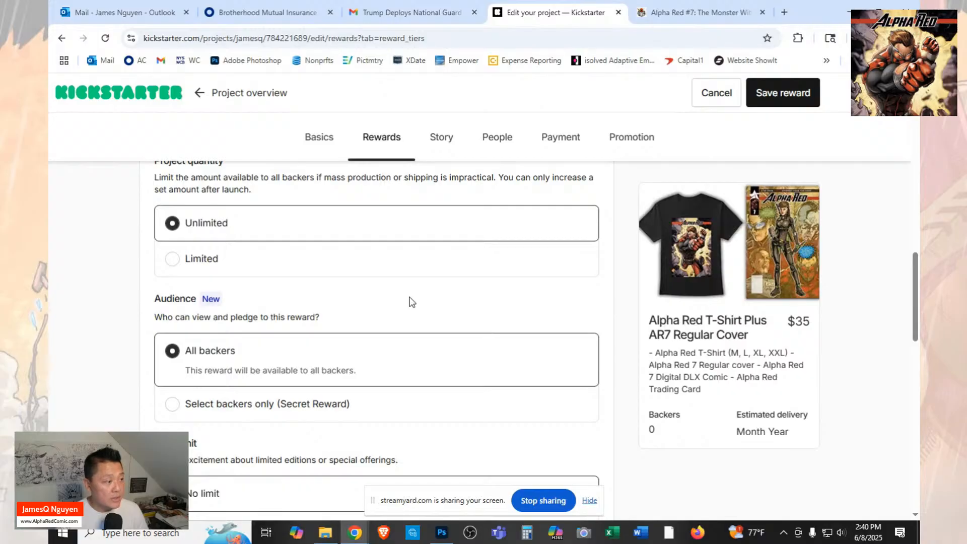
scroll(410, 301, down, 8)
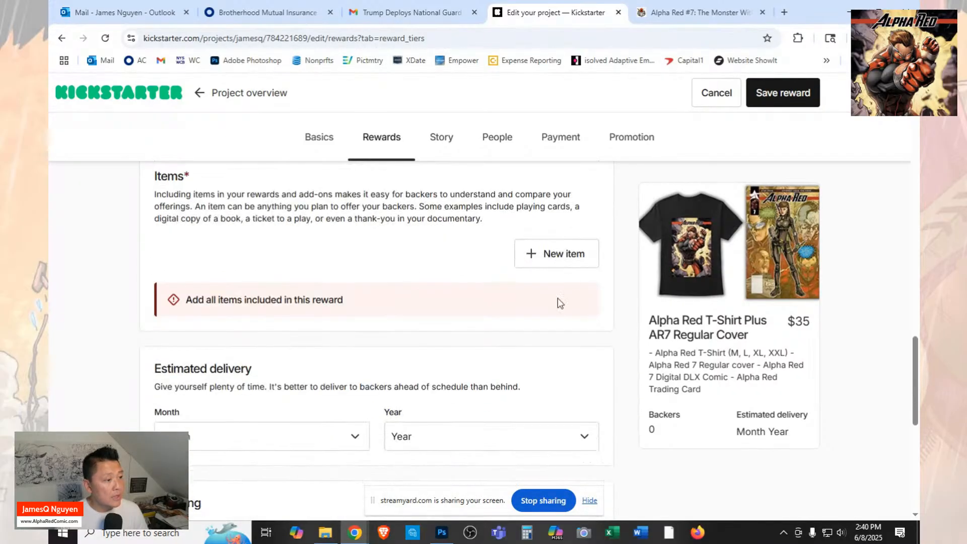
click(568, 255)
click(504, 287)
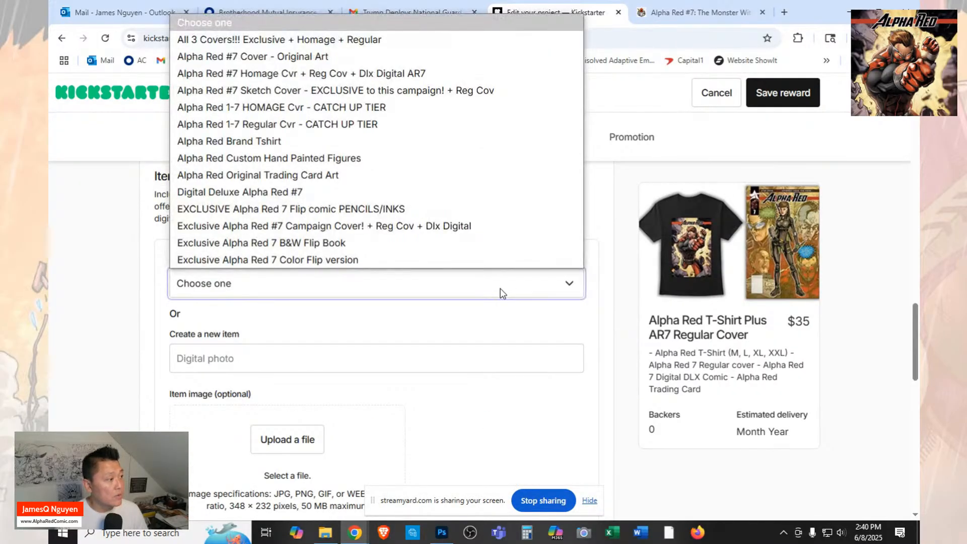
click(288, 151)
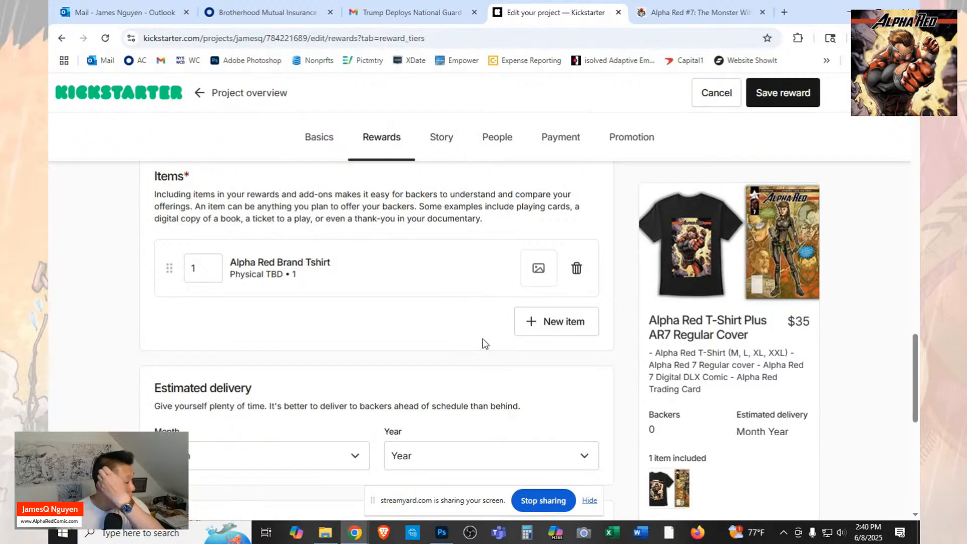
Set the reward's estimated delivery to July 2025.
scroll(482, 339, down, 1)
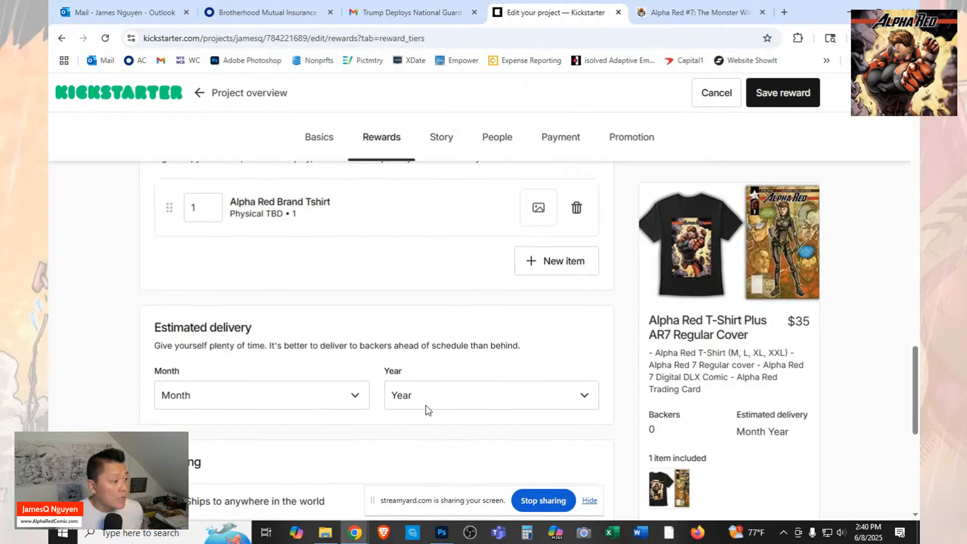
click(356, 396)
click(231, 285)
click(516, 396)
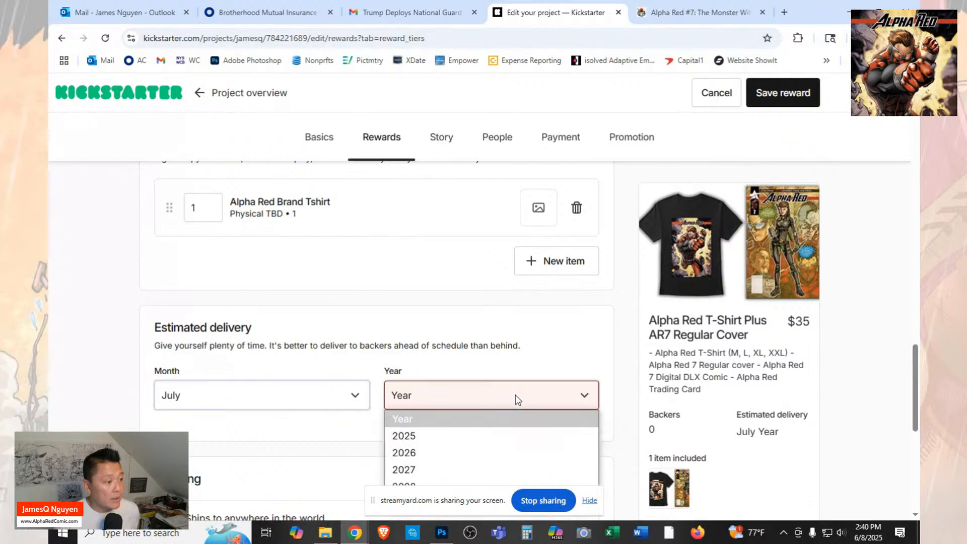
click(483, 434)
Make the reward ship to certain countries and set the United States shipping cost to $10.
scroll(522, 413, down, 2)
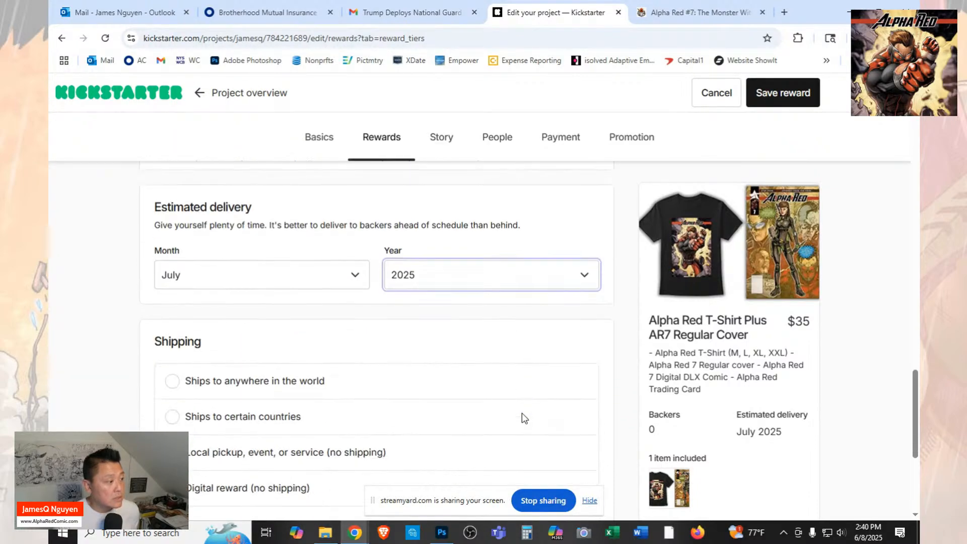
scroll(522, 413, down, 1)
click(172, 356)
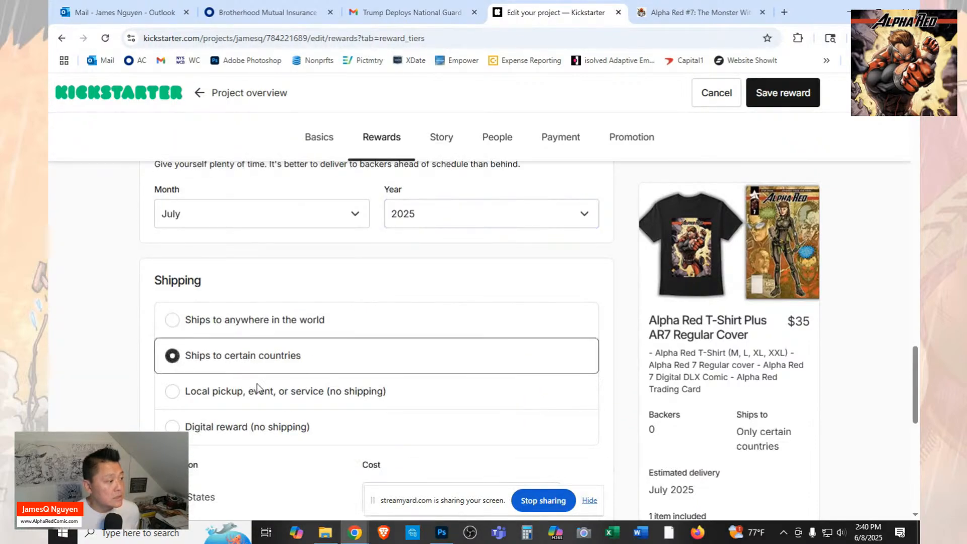
scroll(426, 486, down, 1)
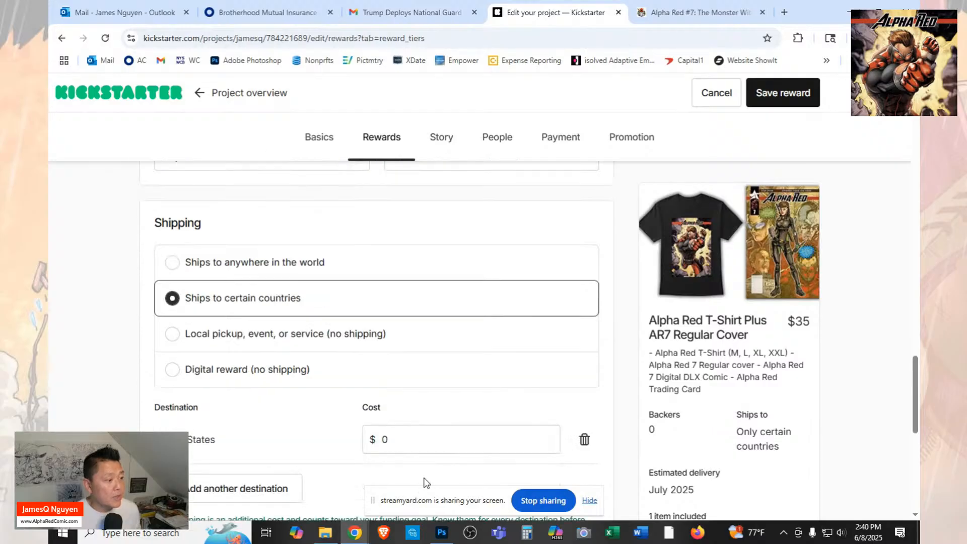
click(385, 436)
text(1)
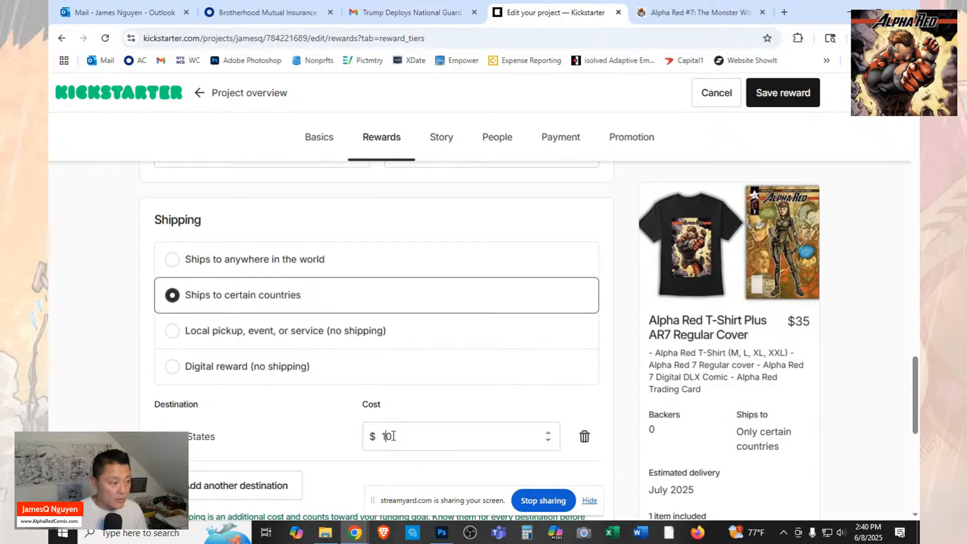
Add Canada as another shipping destination with a cost of $35.
scroll(351, 415, down, 2)
click(278, 368)
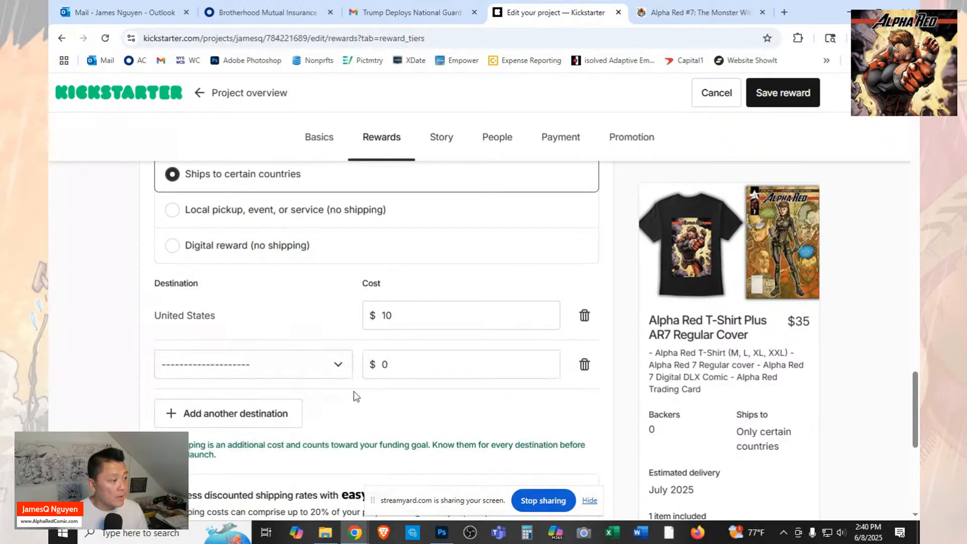
click(347, 374)
key(c)
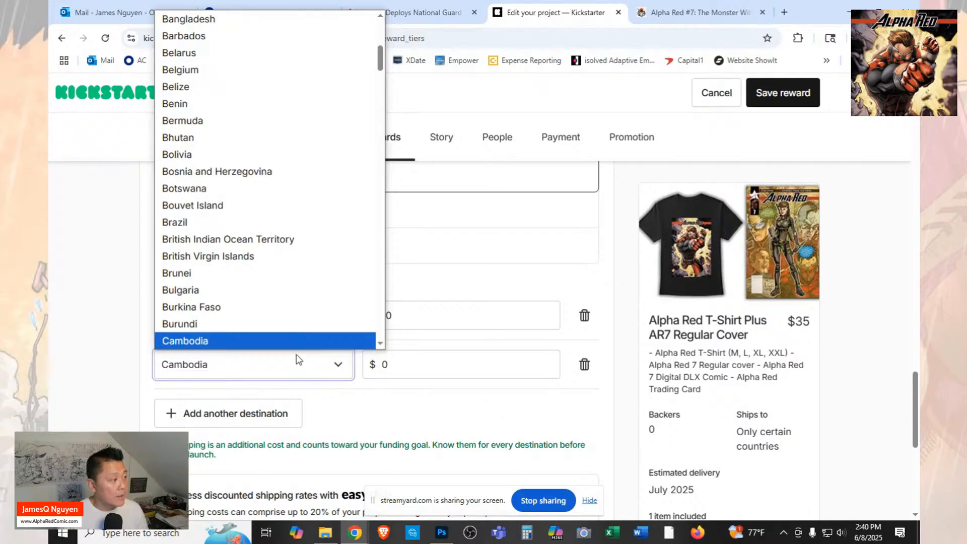
scroll(316, 321, down, 2)
click(315, 256)
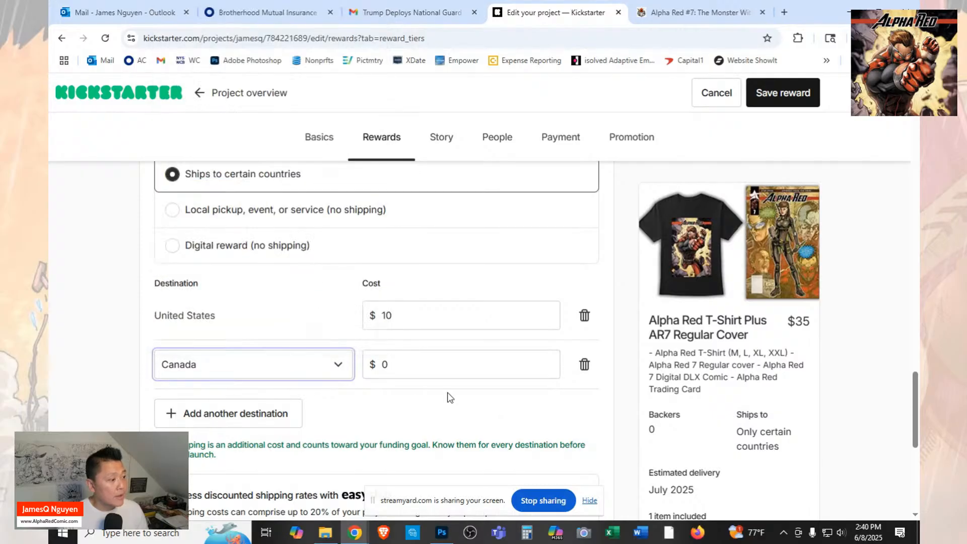
click(394, 365)
key(BackSpace)
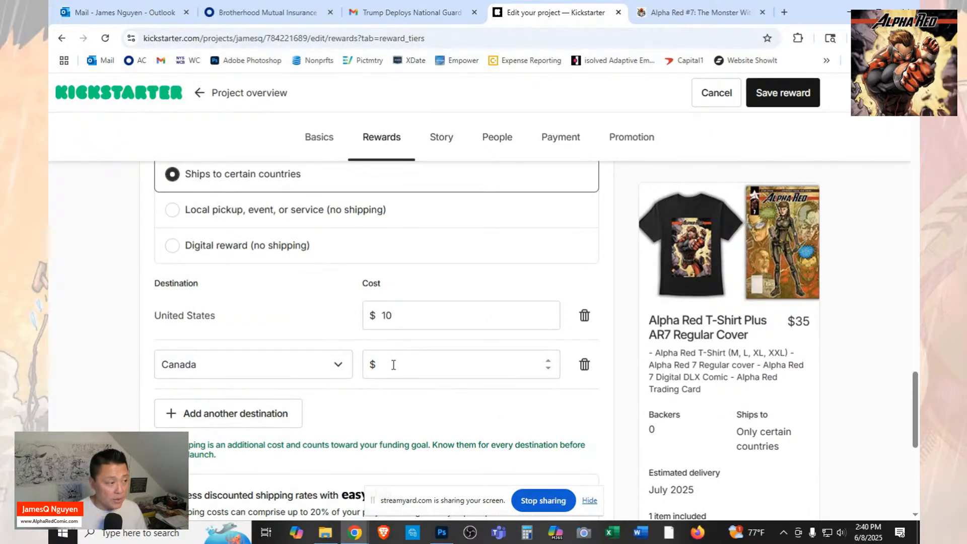
text(35)
Save the T-shirt reward and look over the project's list of reward tiers.
scroll(456, 407, down, 1)
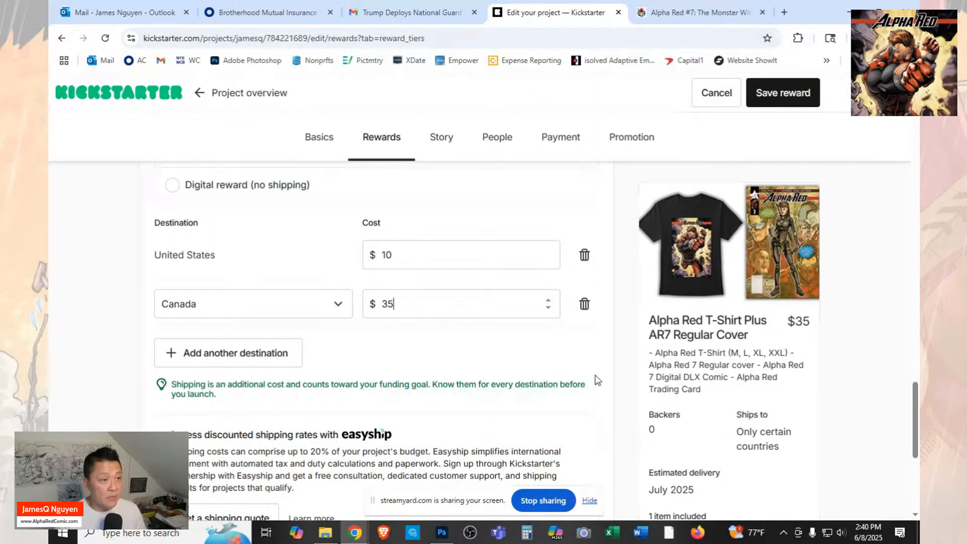
scroll(553, 342, down, 5)
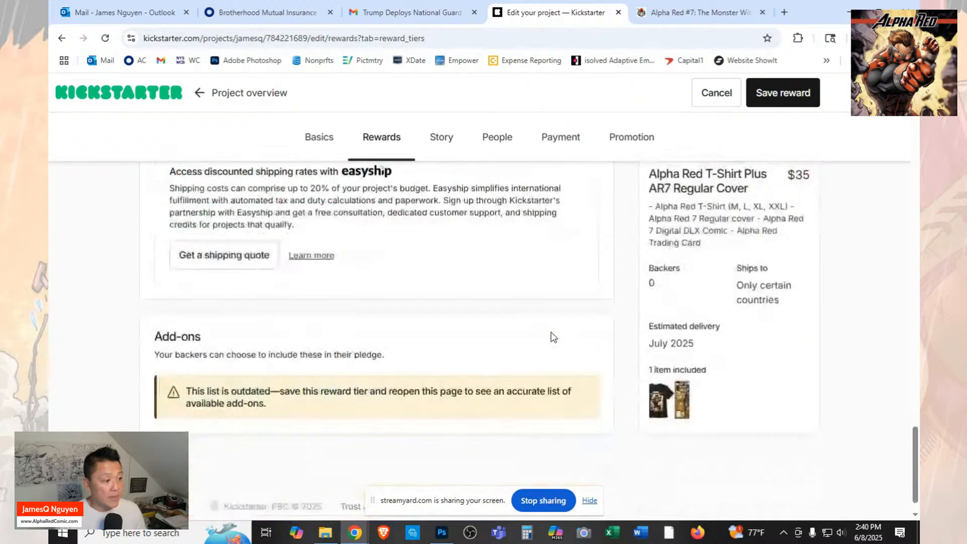
scroll(553, 338, up, 3)
scroll(554, 337, up, 3)
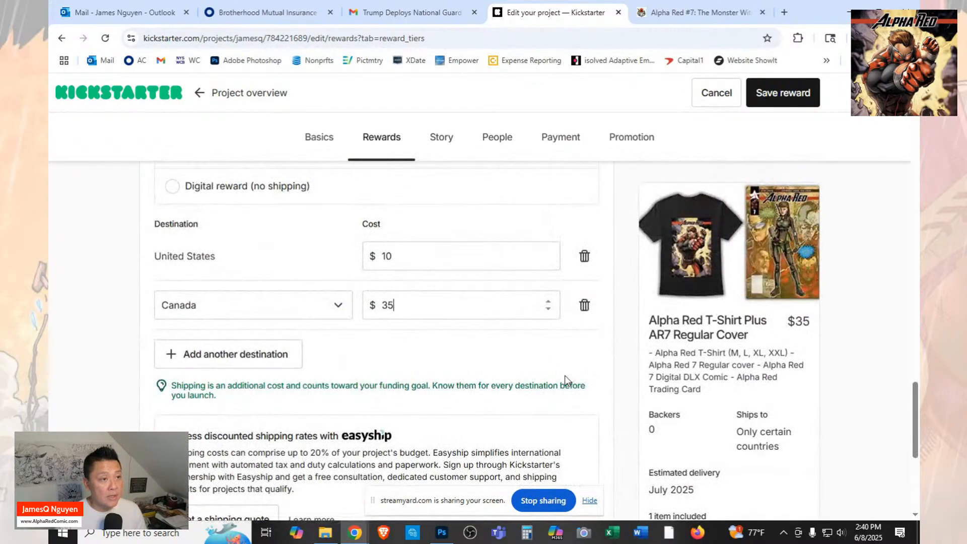
click(788, 98)
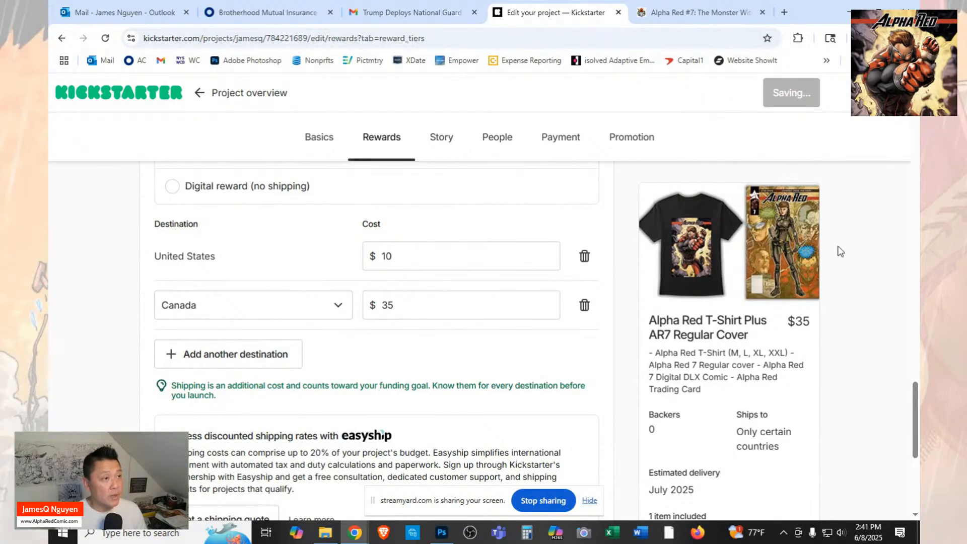
scroll(840, 245, down, 3)
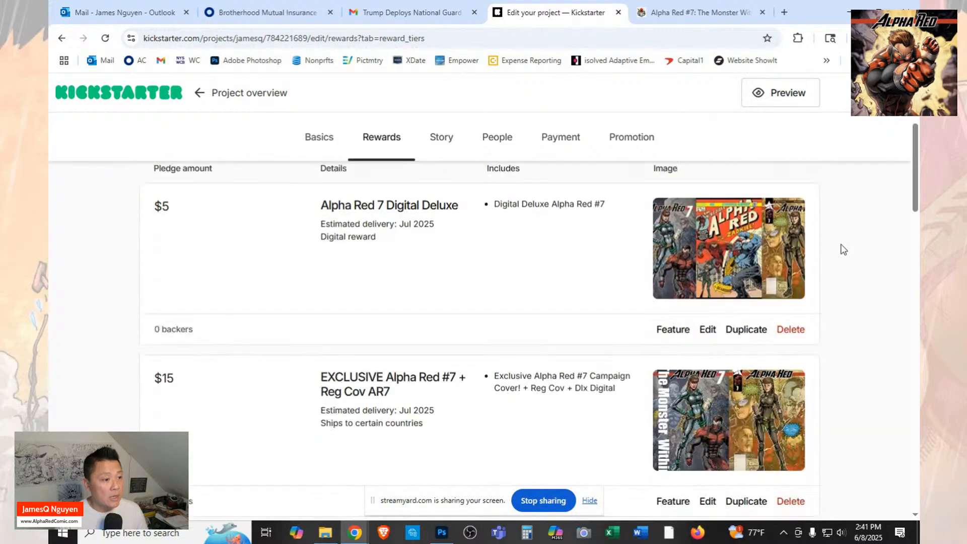
scroll(841, 246, up, 1)
scroll(844, 249, up, 3)
scroll(844, 249, down, 14)
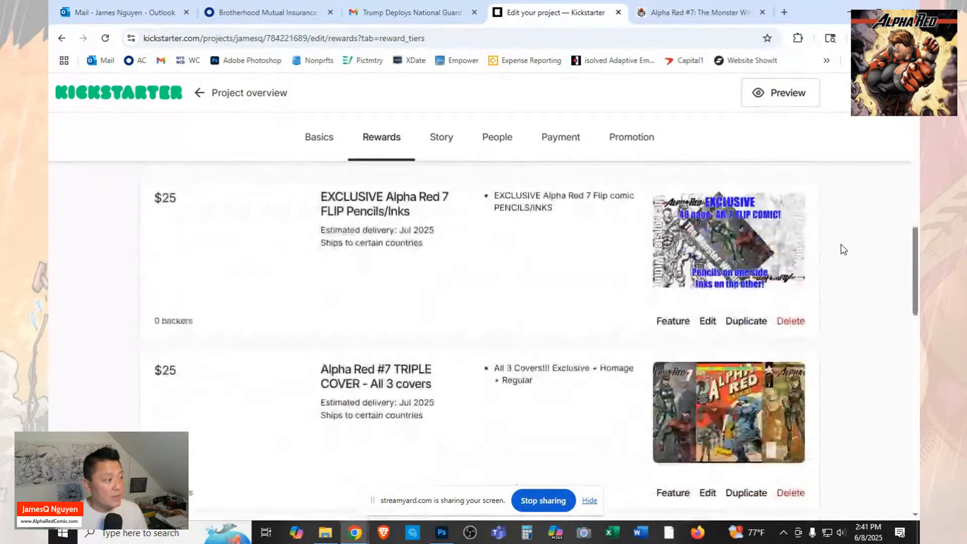
scroll(843, 249, up, 8)
scroll(843, 249, up, 5)
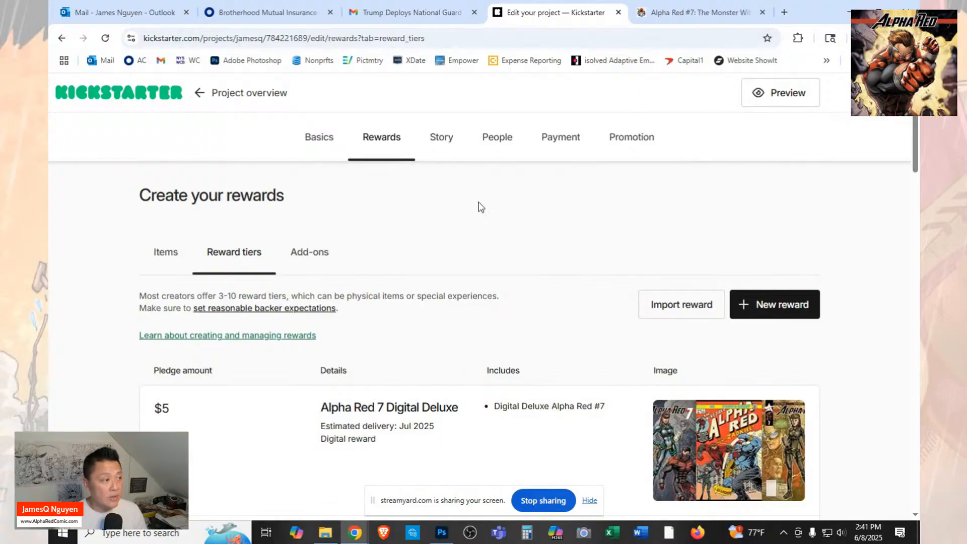
Open the project's Story section and bring up the start of the campaign description on the FundMyComic page.
click(443, 140)
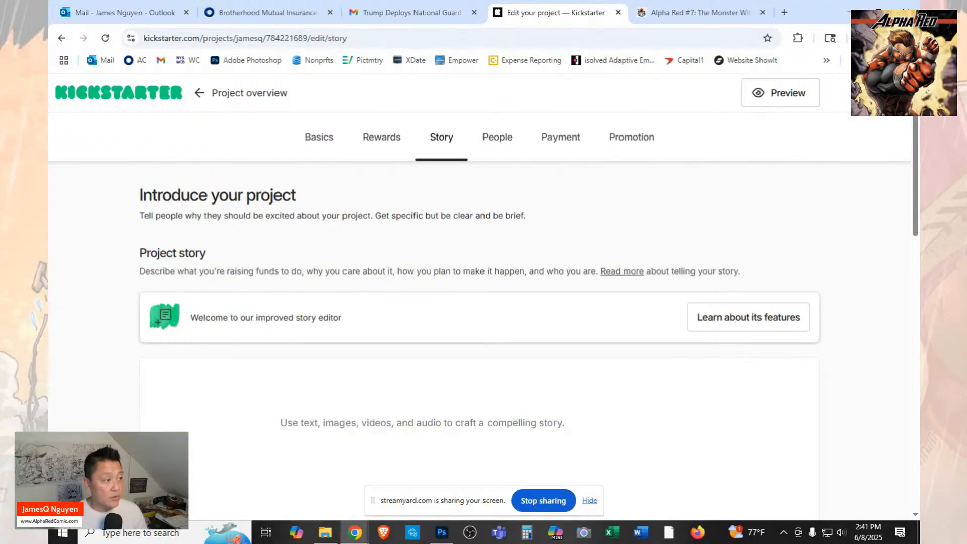
click(721, 22)
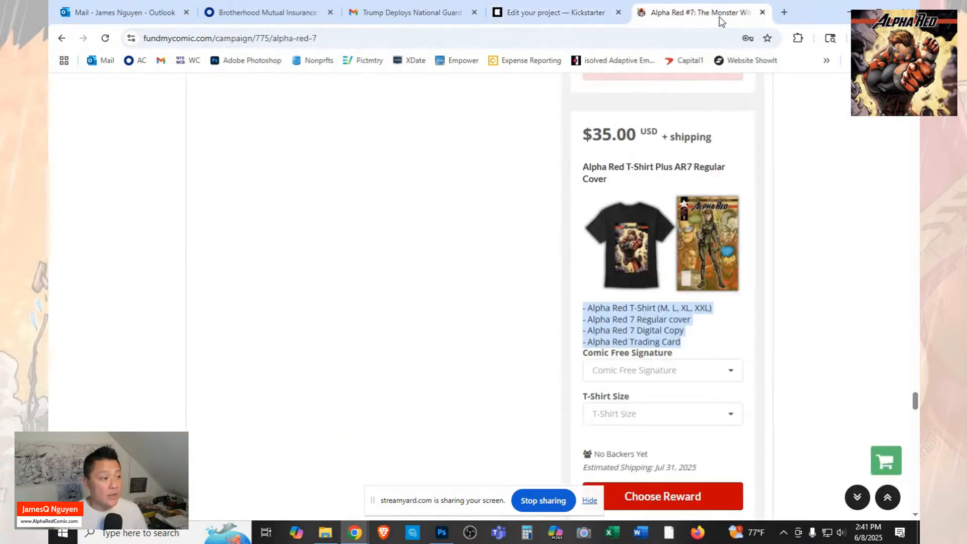
scroll(614, 181, up, 10)
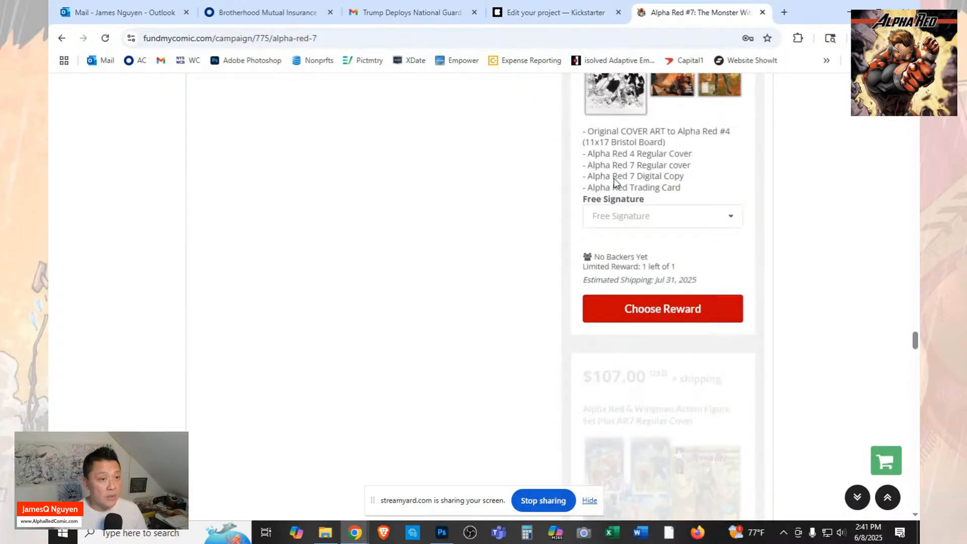
scroll(614, 181, up, 12)
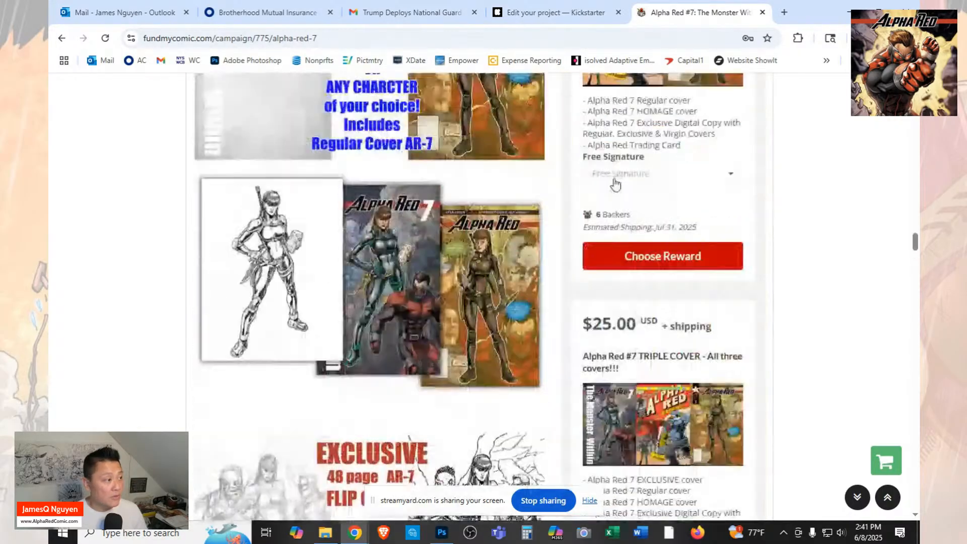
scroll(615, 184, up, 12)
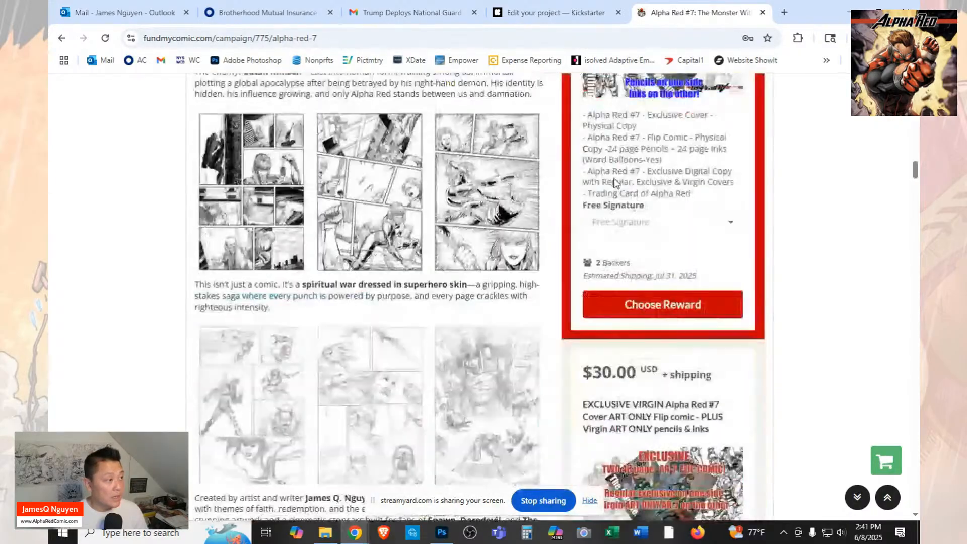
scroll(615, 182, up, 12)
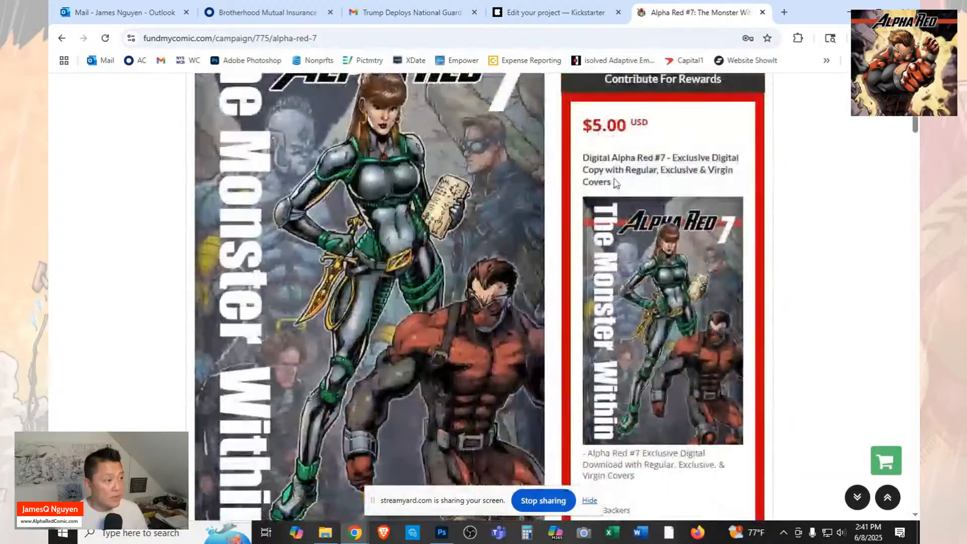
scroll(614, 183, up, 12)
scroll(614, 182, down, 5)
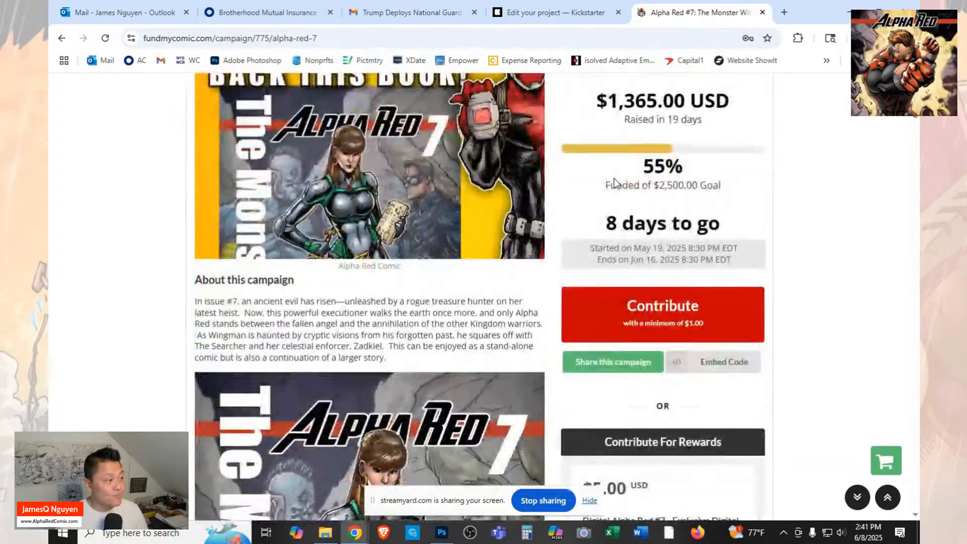
scroll(615, 182, down, 3)
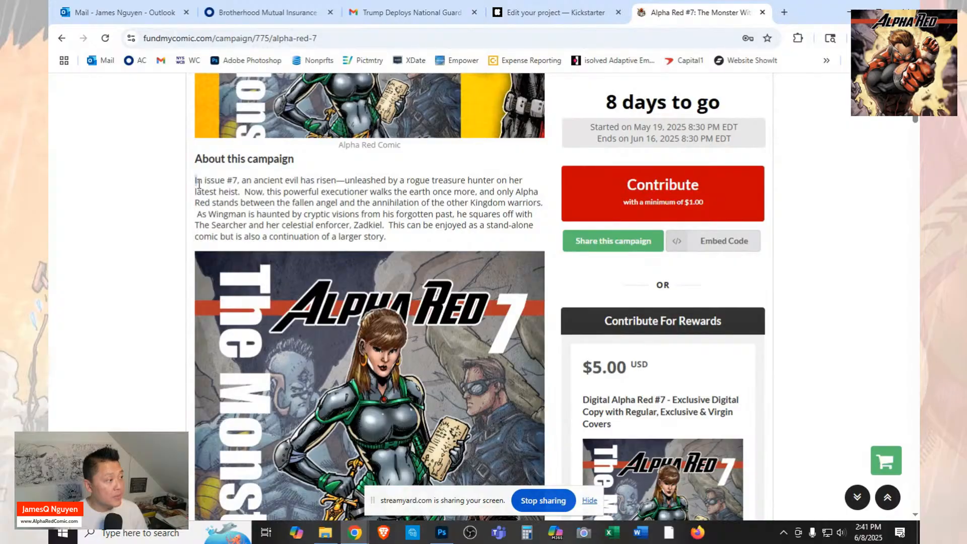
Select the campaign description from "In issue #7" through the Virgin Art Only flip comic image, copy that image and return to the Kickstarter story editor.
drag(199, 184, 267, 261)
scroll(267, 261, down, 10)
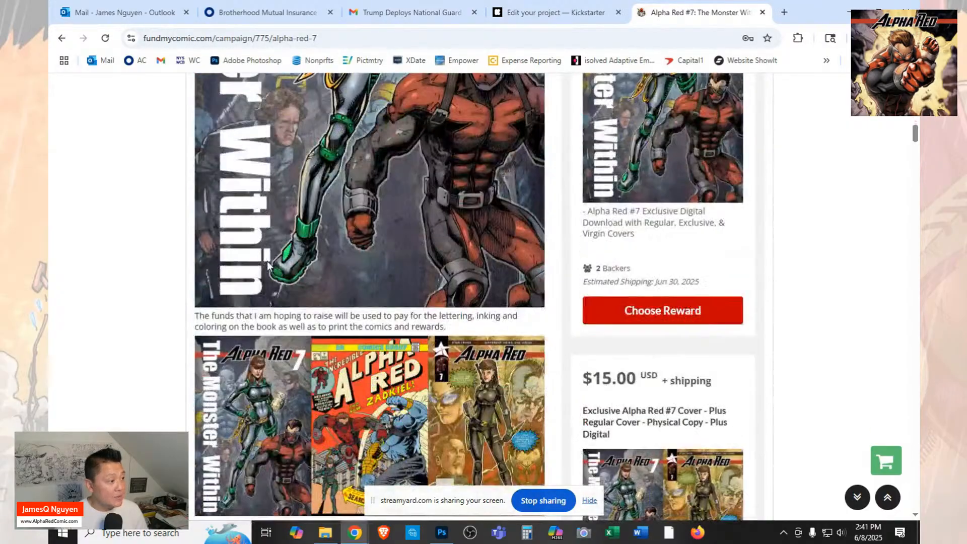
scroll(268, 262, down, 10)
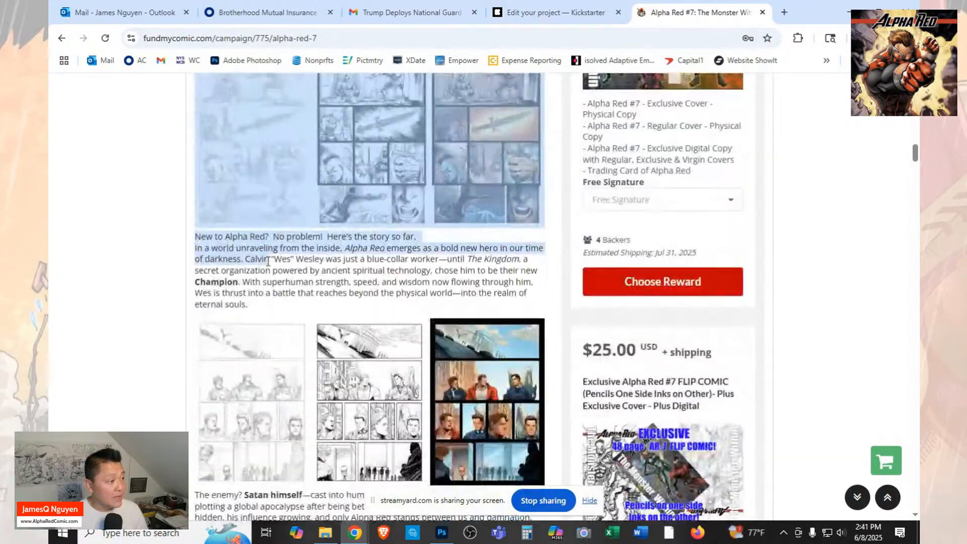
scroll(268, 262, down, 20)
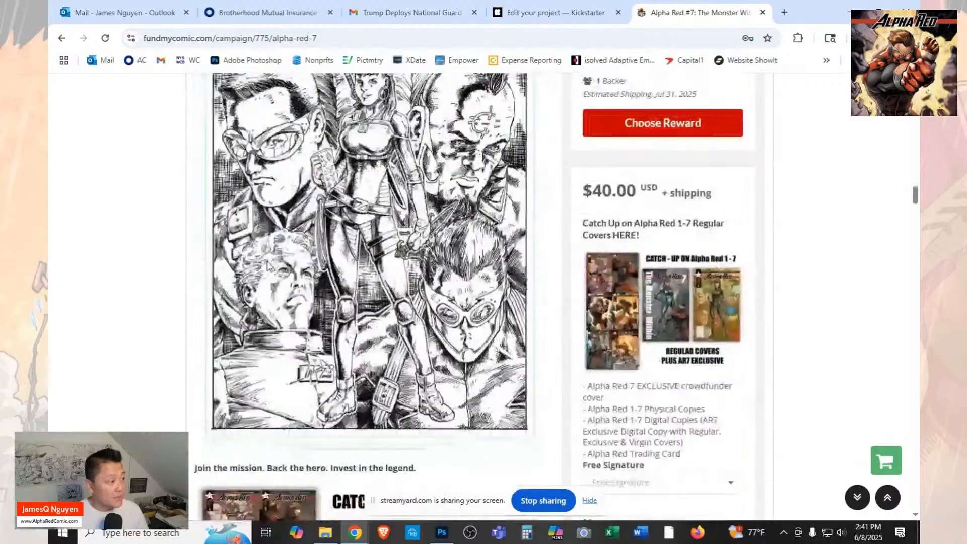
scroll(269, 266, down, 10)
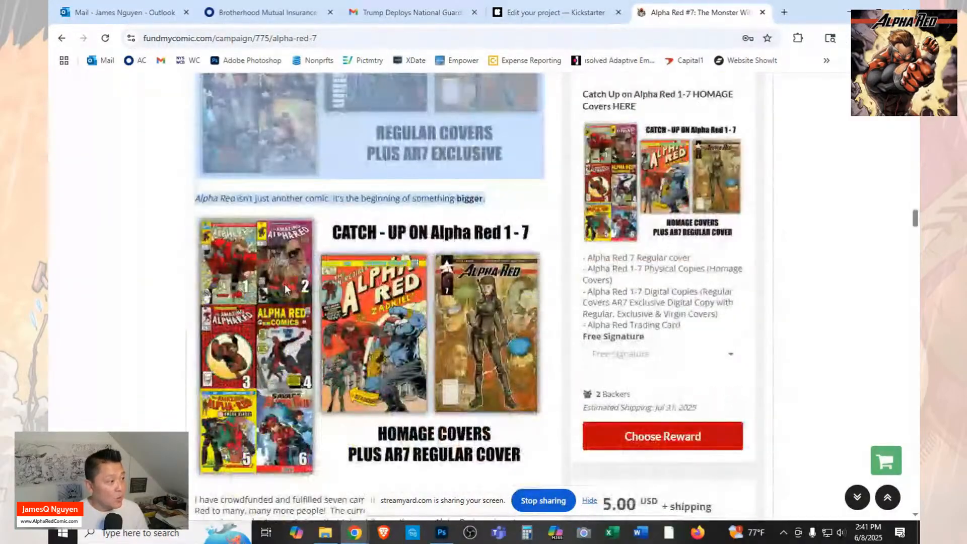
scroll(285, 289, down, 20)
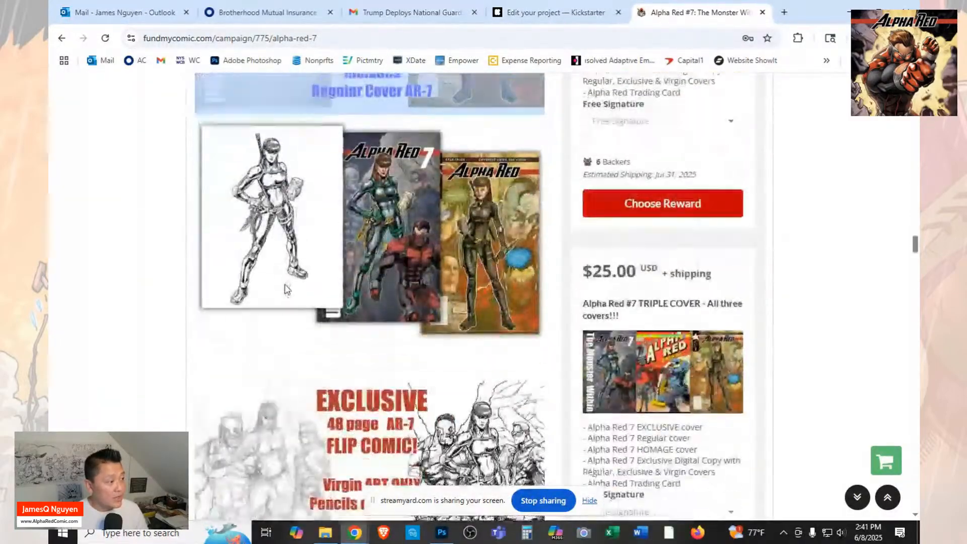
scroll(285, 288, down, 10)
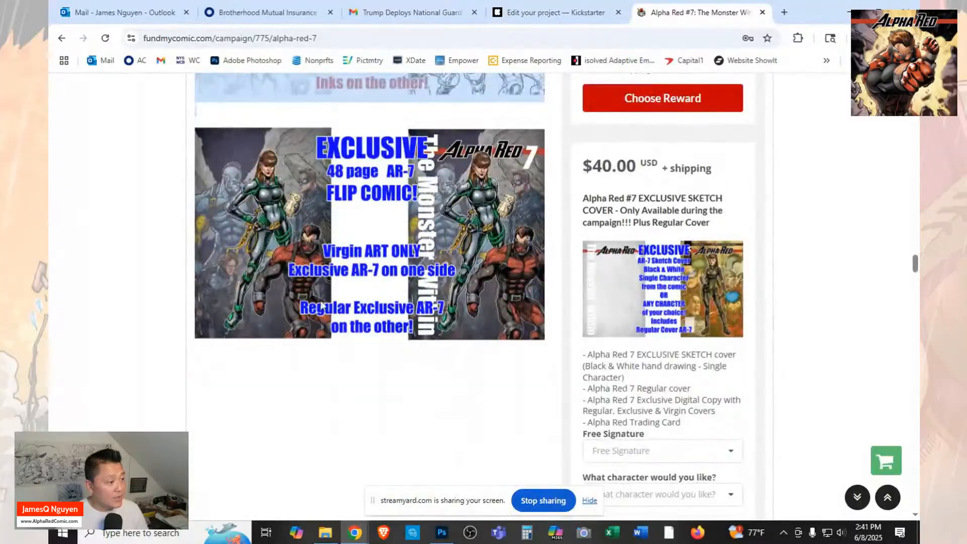
drag(319, 304, 502, 325)
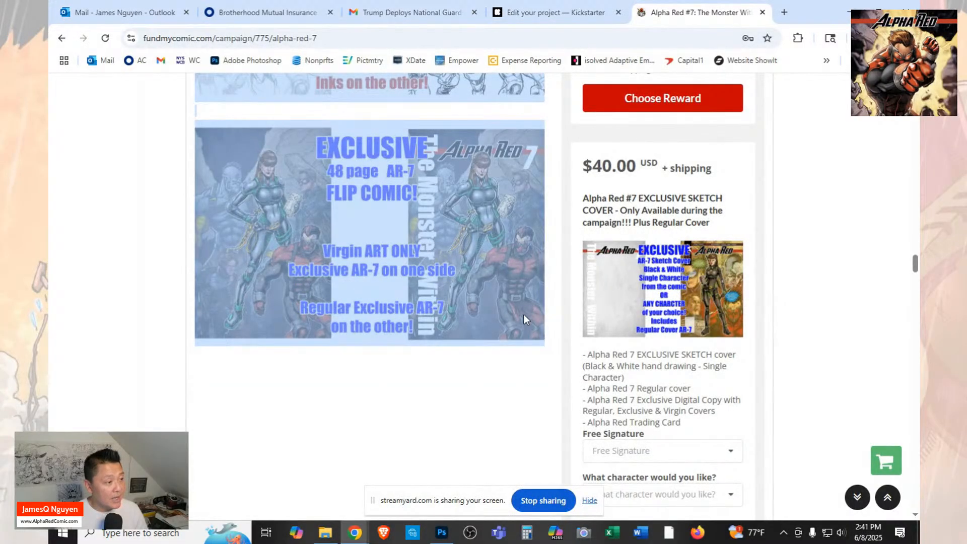
right_click(524, 314)
click(587, 97)
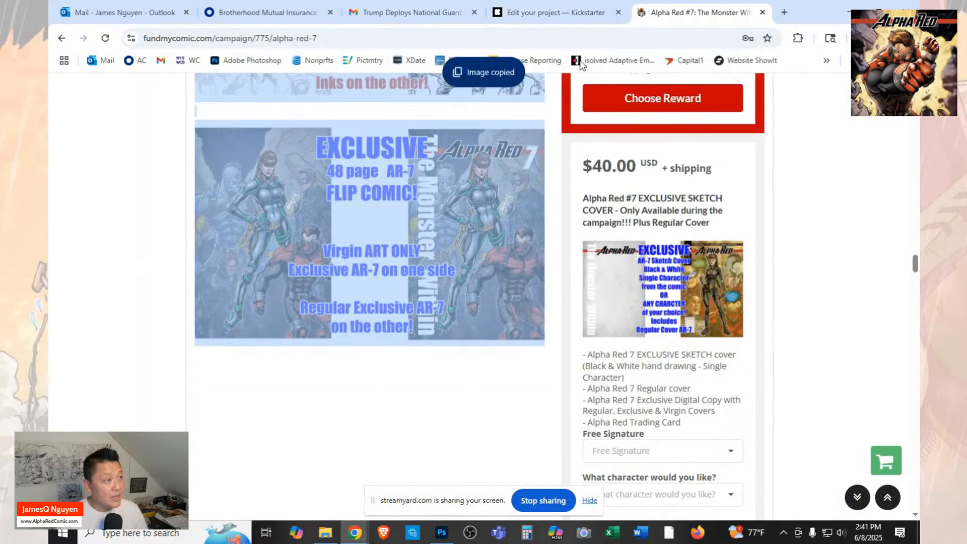
click(576, 6)
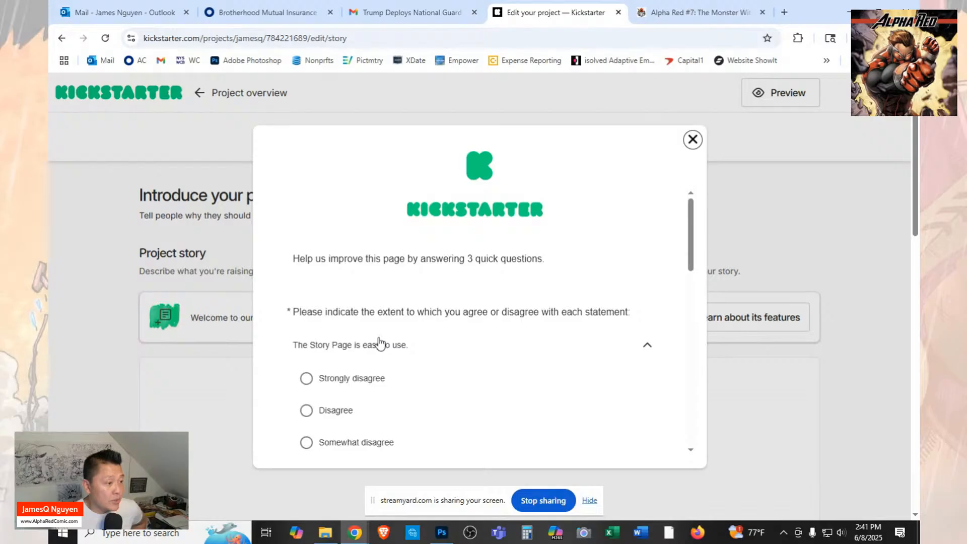
Answer Agree to both survey statements, on the Story Page's ease of use and on its capabilities.
scroll(422, 343, down, 1)
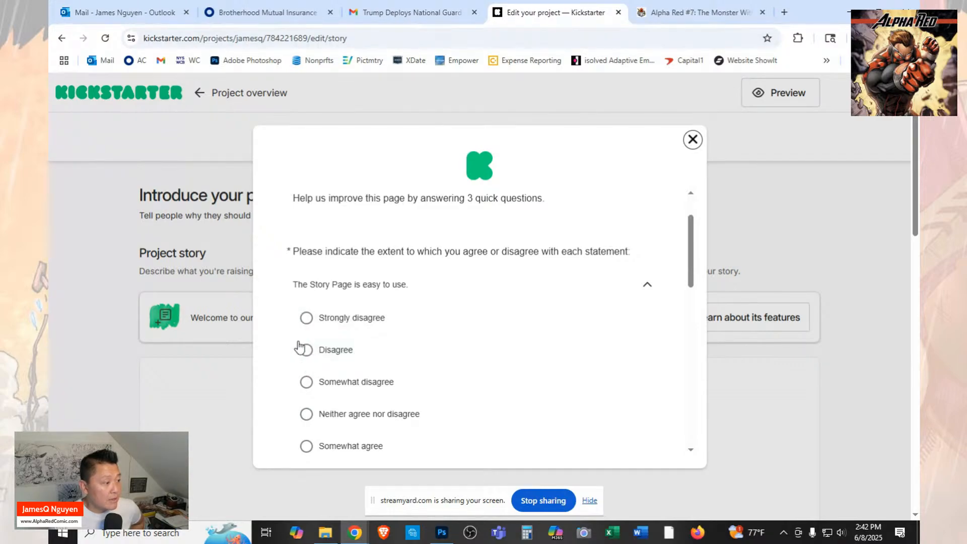
scroll(309, 397, down, 1)
scroll(309, 398, down, 1)
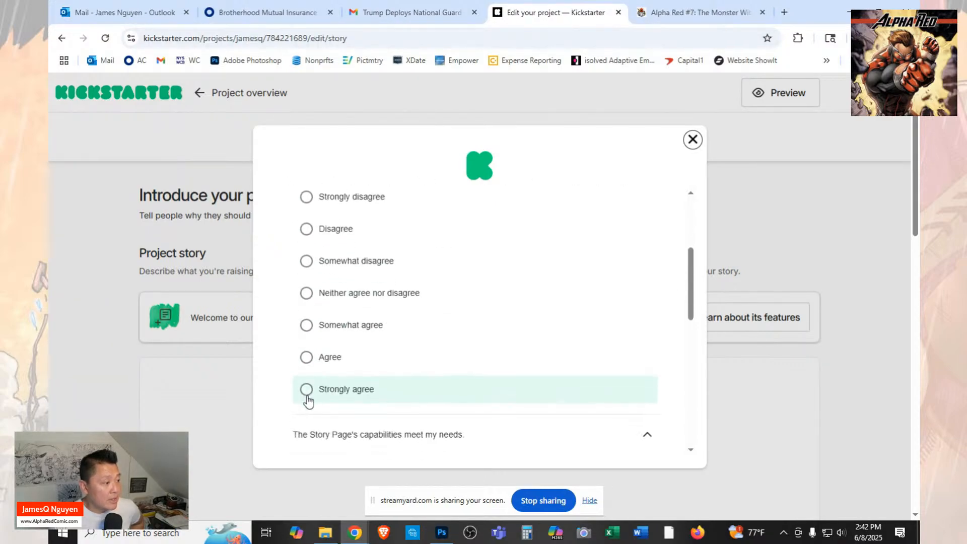
click(310, 356)
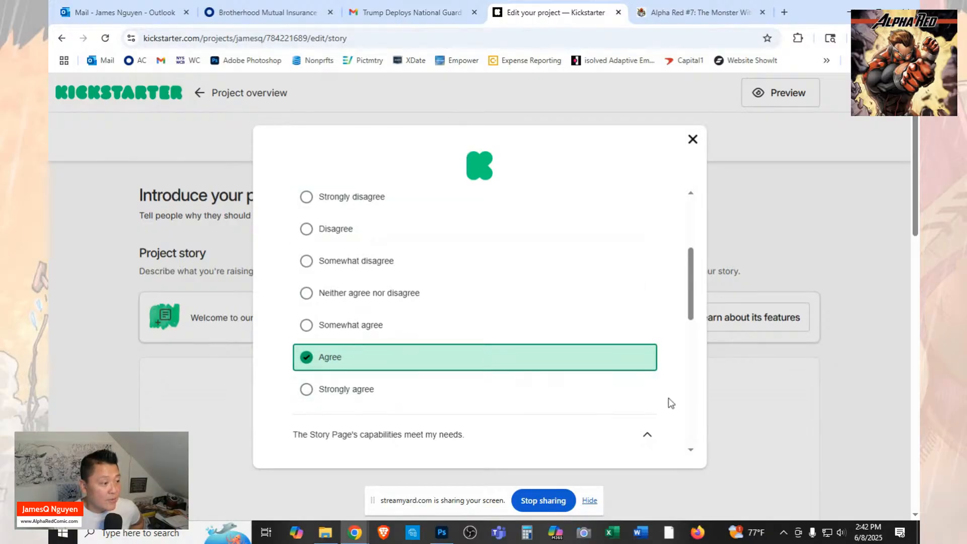
scroll(644, 398, down, 2)
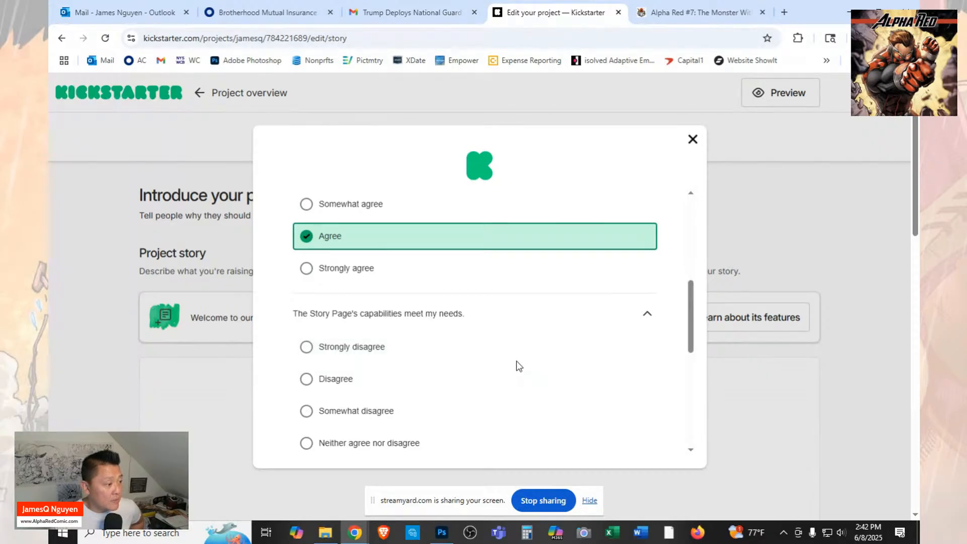
scroll(536, 366, down, 3)
click(311, 328)
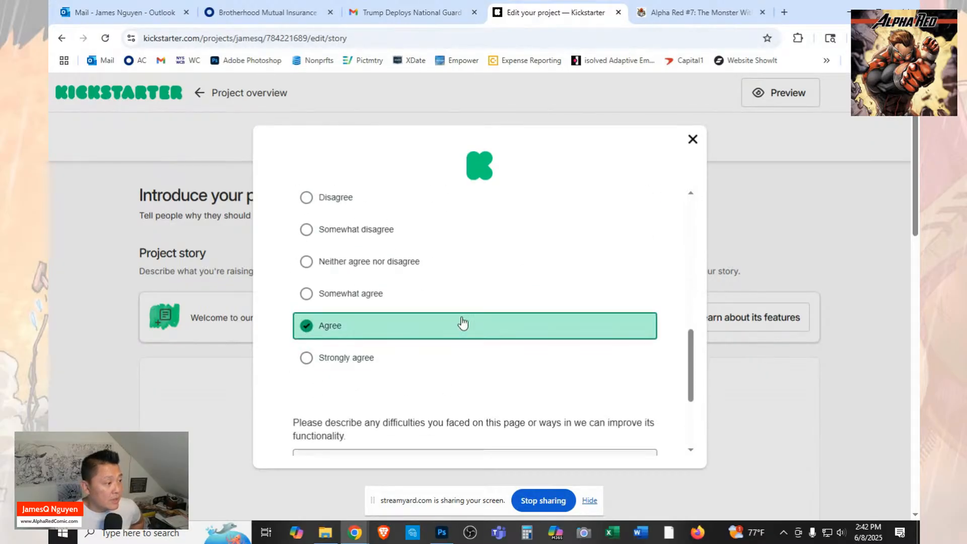
Enter "Nothing." as the survey's improvement comment, submit the survey and close it.
scroll(531, 310, down, 3)
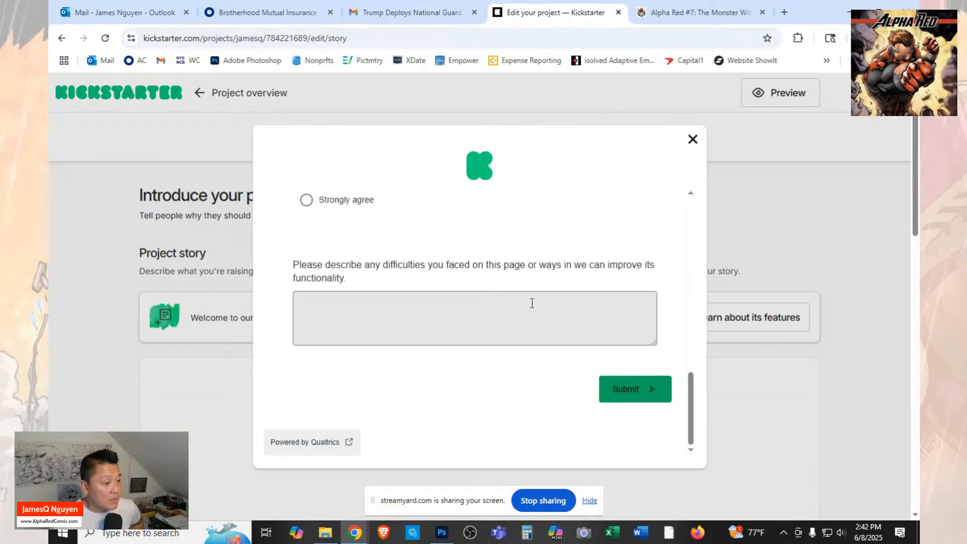
click(532, 303)
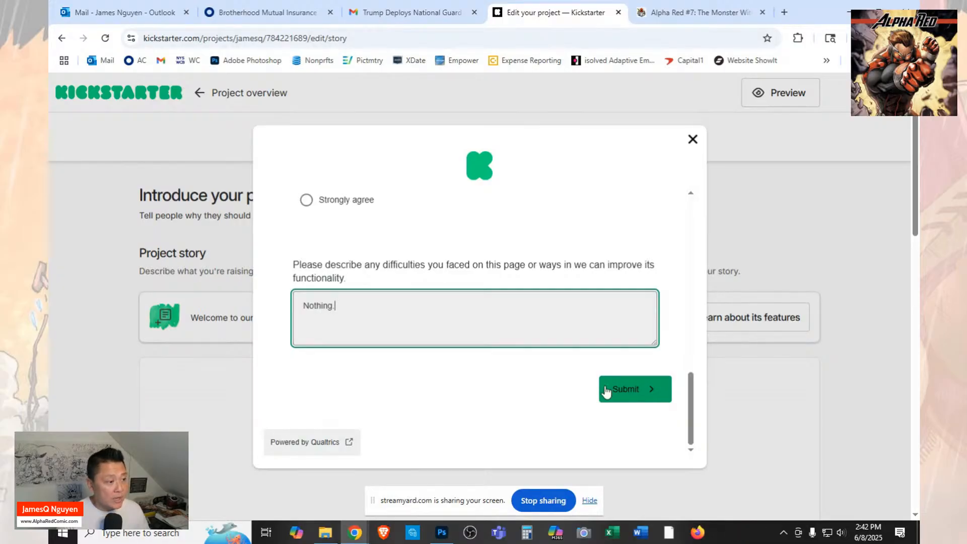
click(629, 391)
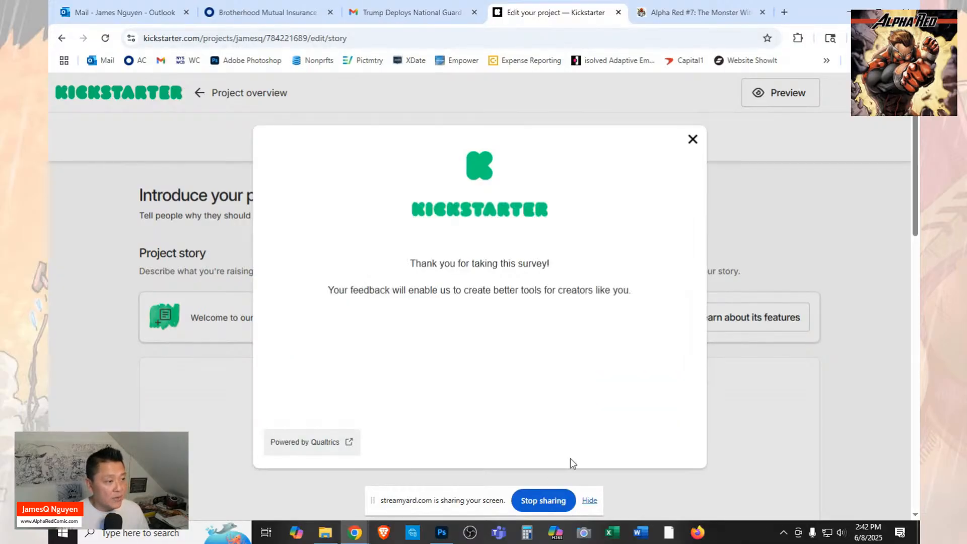
click(693, 141)
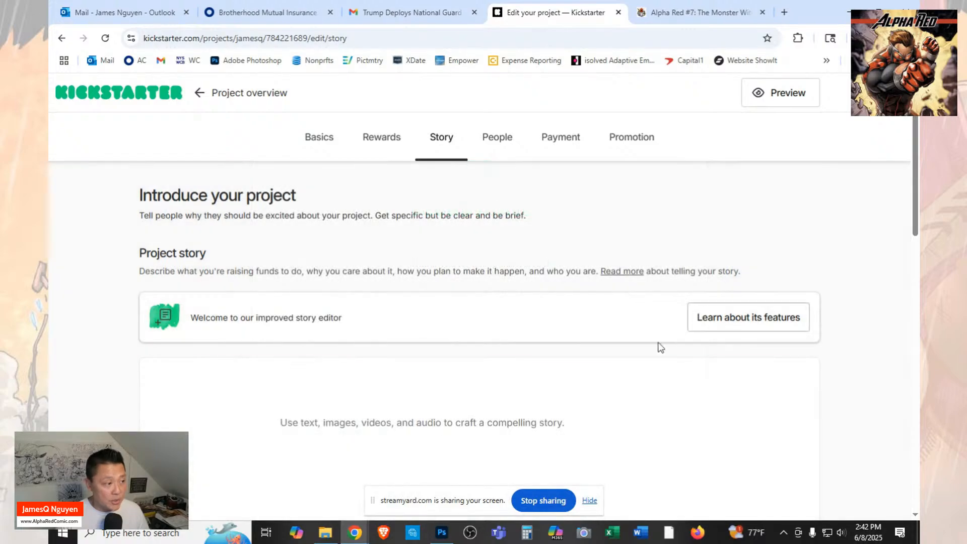
Try to paste the copied flip comic image into the empty project story and open the content insertion options.
scroll(604, 377, down, 3)
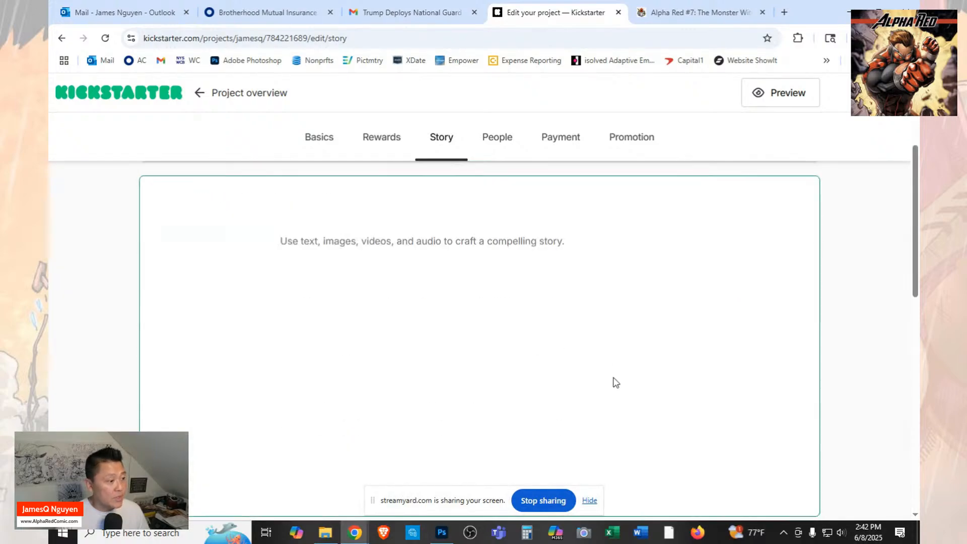
click(576, 256)
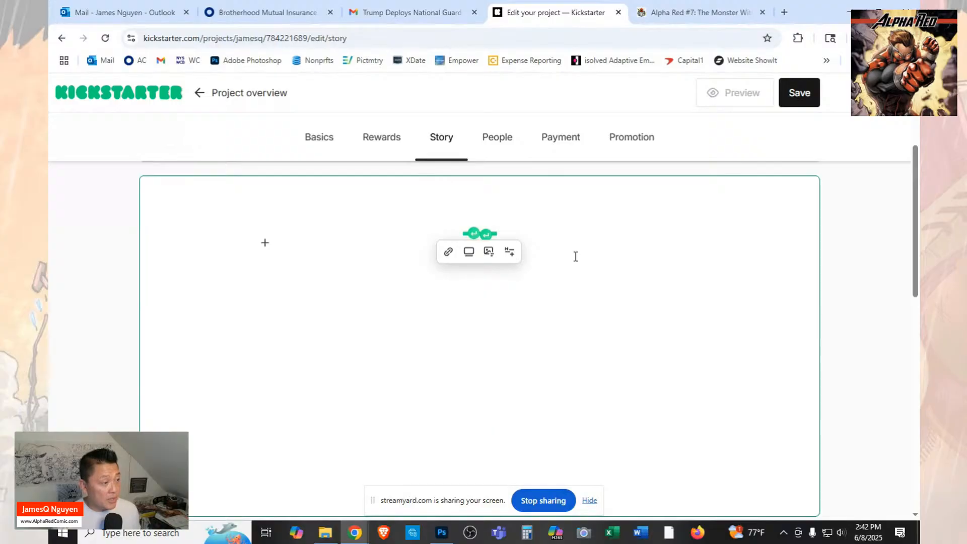
scroll(576, 317, up, 3)
scroll(534, 344, down, 1)
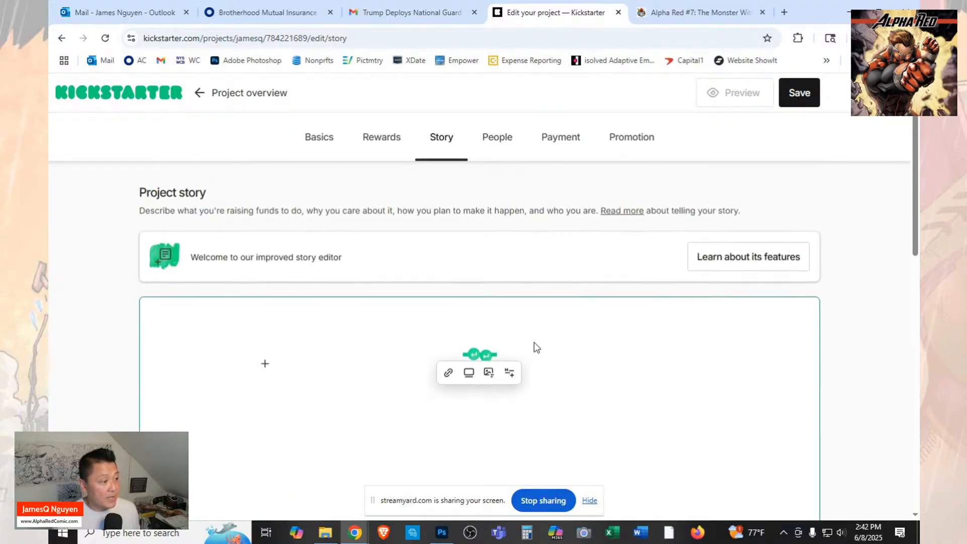
click(265, 364)
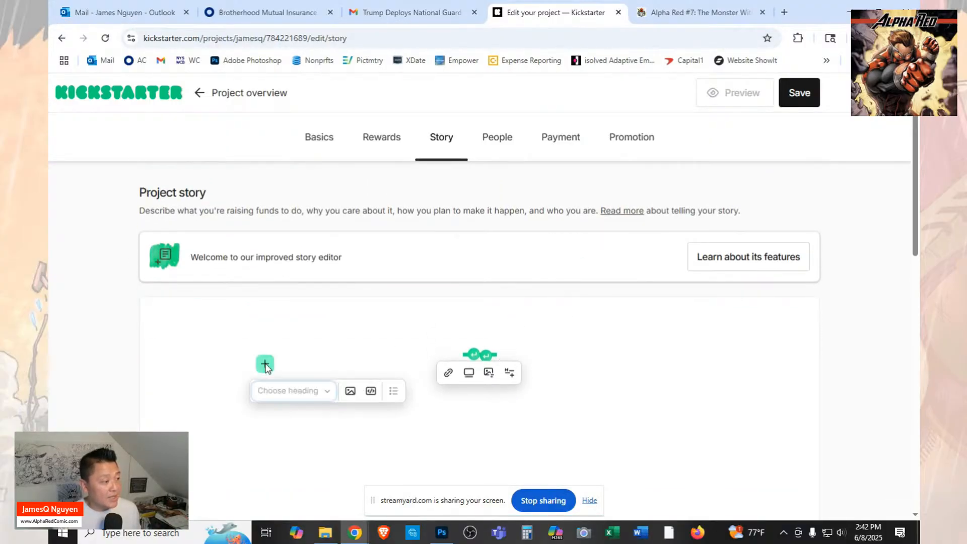
Copy the Virgin Art Only flip comic image from the FundMyComic page again and return to the story editor.
click(643, 6)
right_click(443, 306)
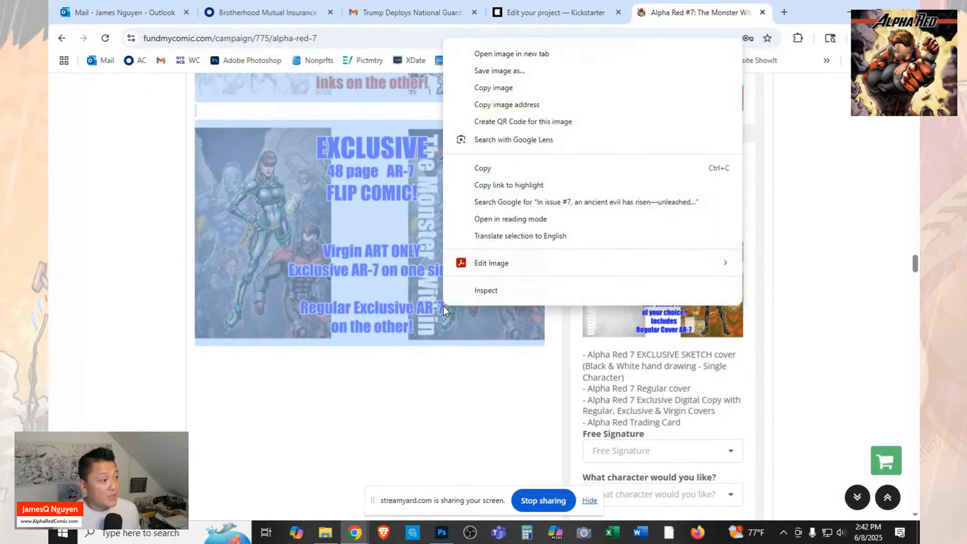
click(546, 84)
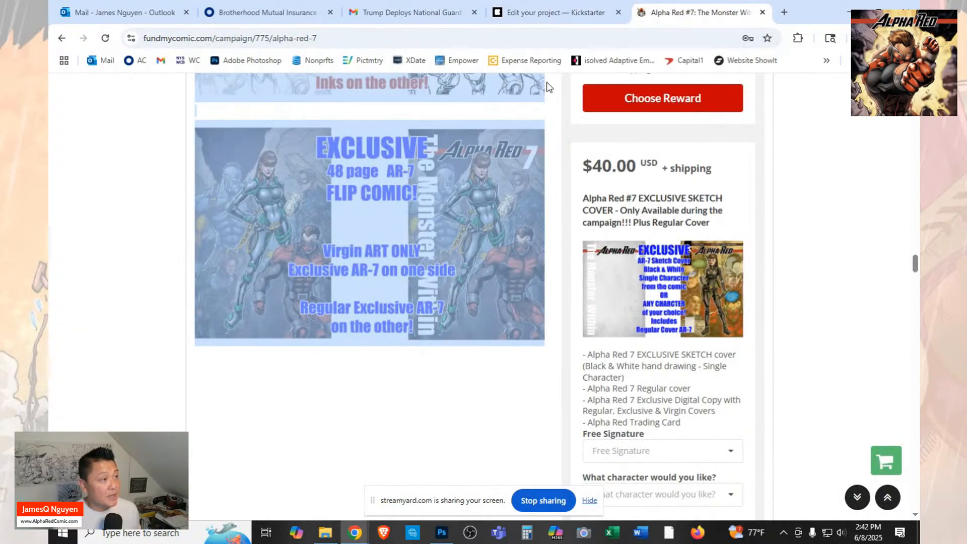
click(554, 12)
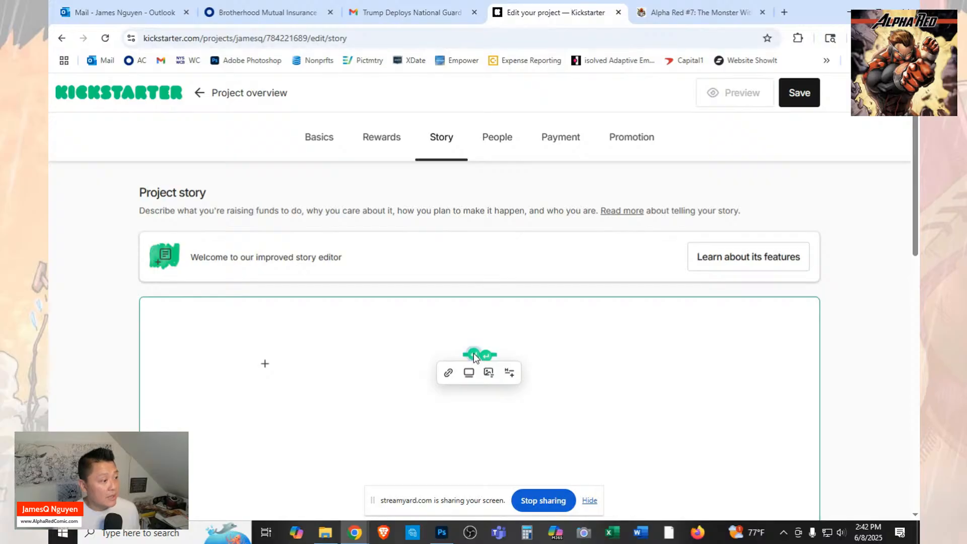
Remove the pasted image block from the project story so the editor is empty.
click(264, 364)
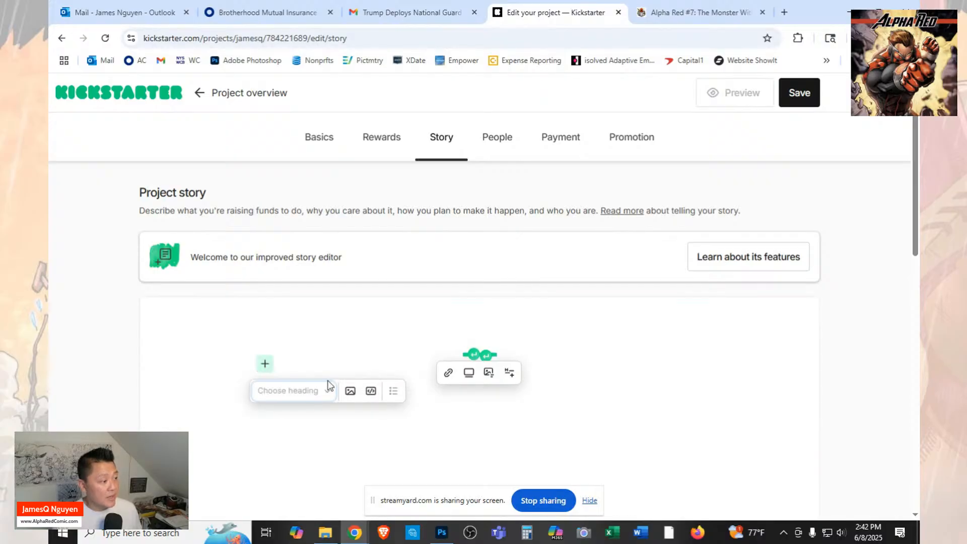
click(364, 358)
click(474, 357)
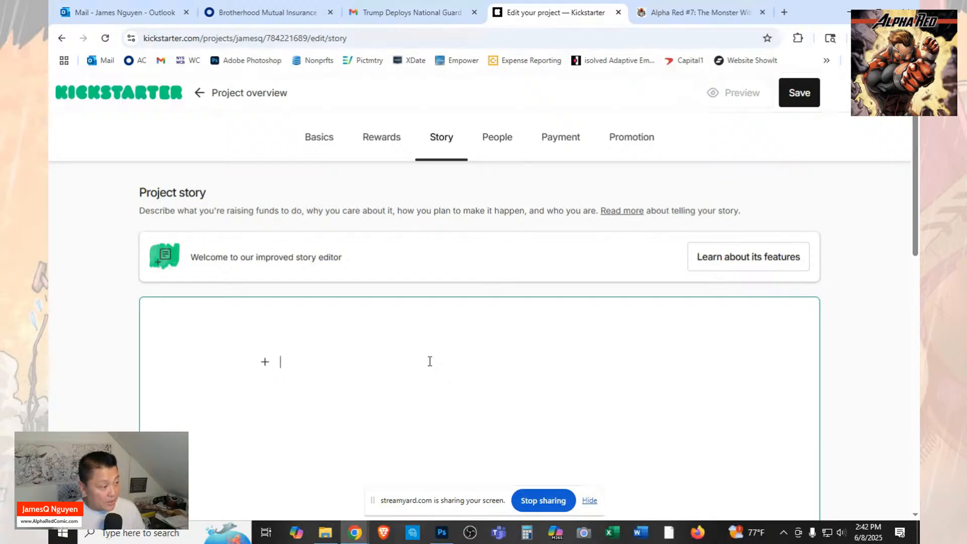
Paste the copied campaign description into the empty project story and review the pasted paragraphs.
key(ctrl+v)
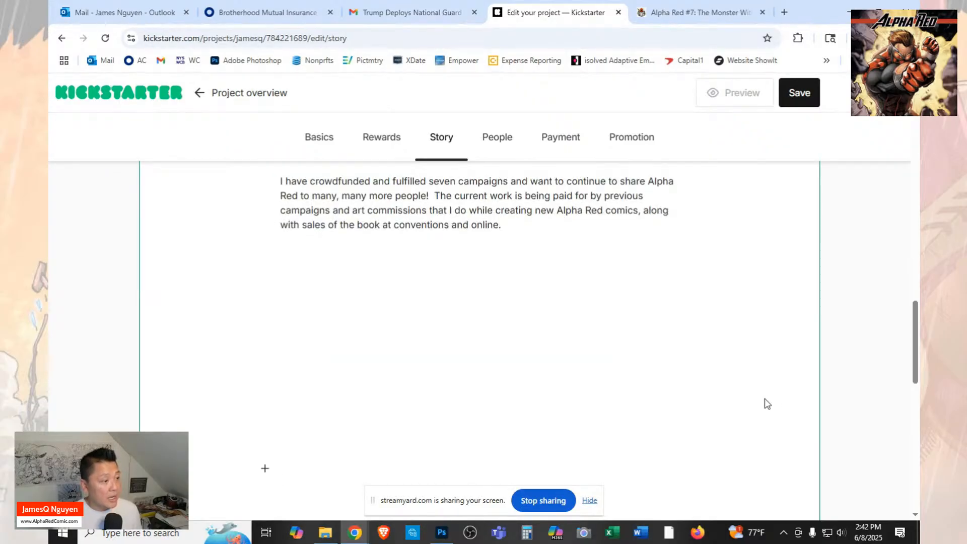
scroll(764, 401, up, 15)
scroll(738, 380, up, 3)
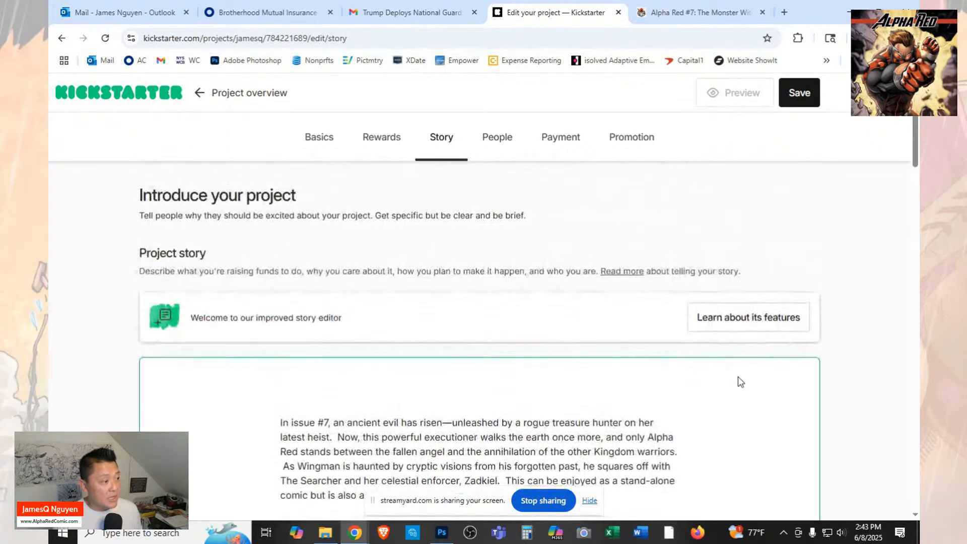
scroll(738, 380, down, 4)
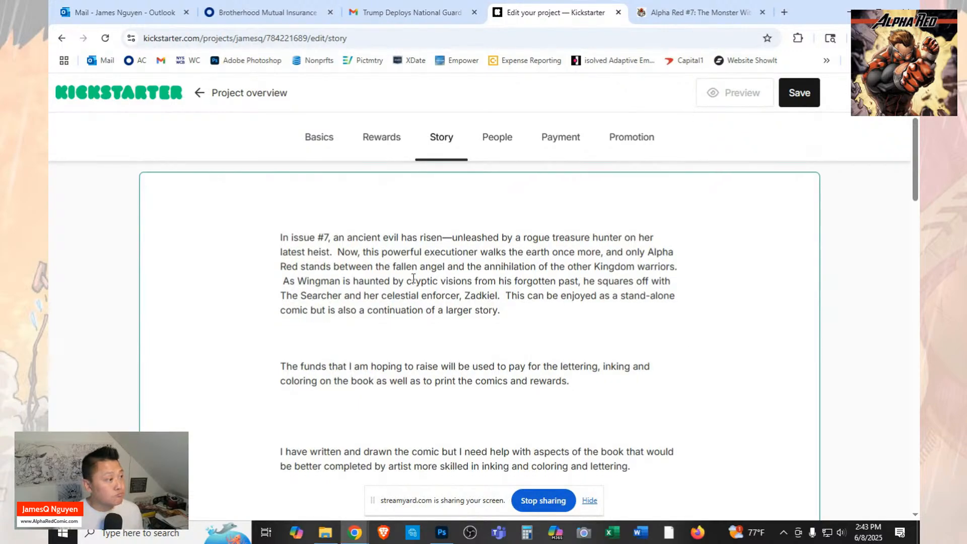
scroll(439, 277, down, 5)
scroll(438, 278, up, 6)
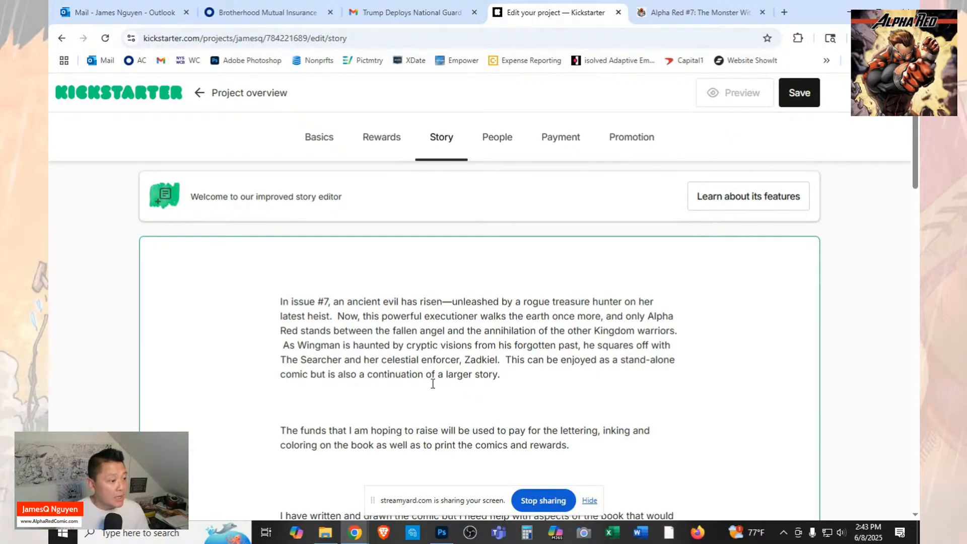
scroll(519, 379, down, 1)
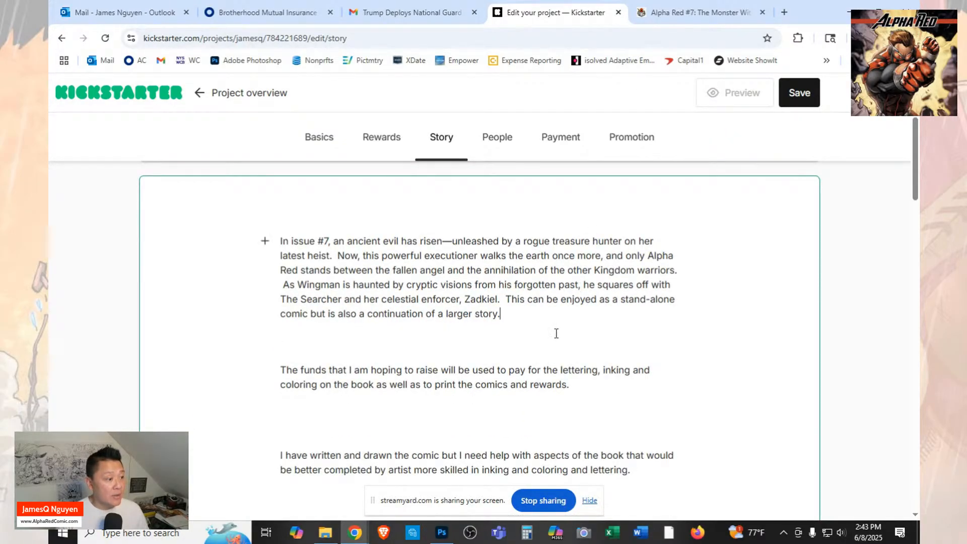
Add an empty paragraph below the issue #7 synopsis and check the FundMyComic page for the image that follows that text.
click(328, 346)
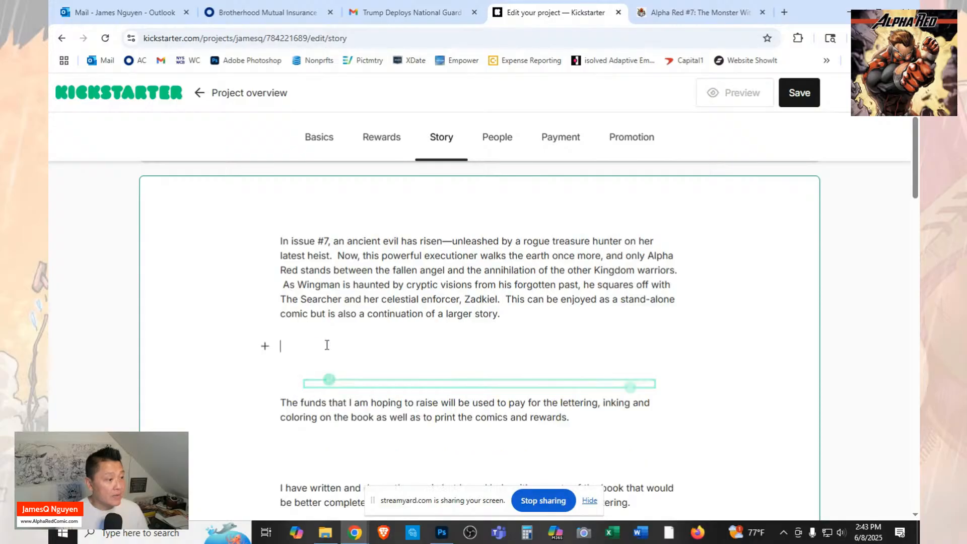
click(699, 16)
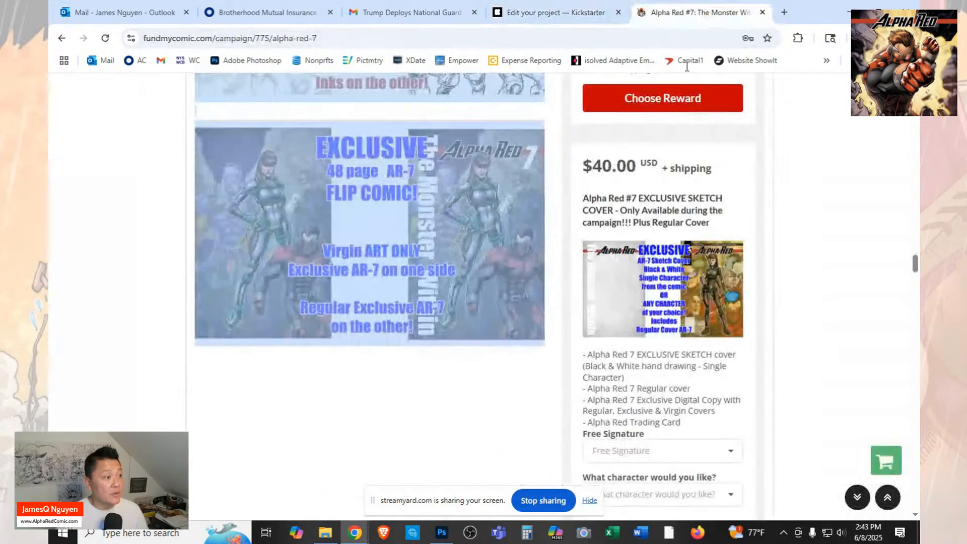
scroll(579, 236, up, 5)
scroll(581, 237, up, 20)
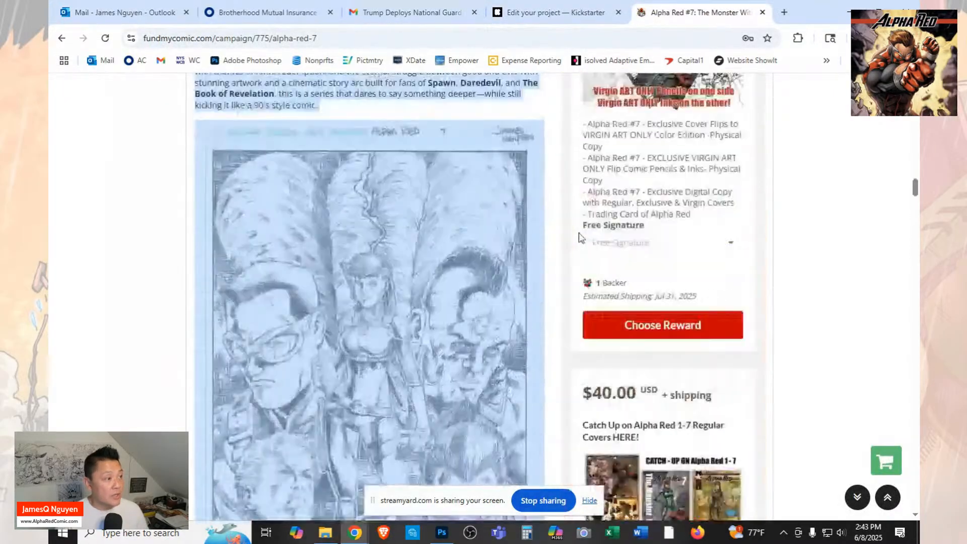
scroll(579, 232, up, 8)
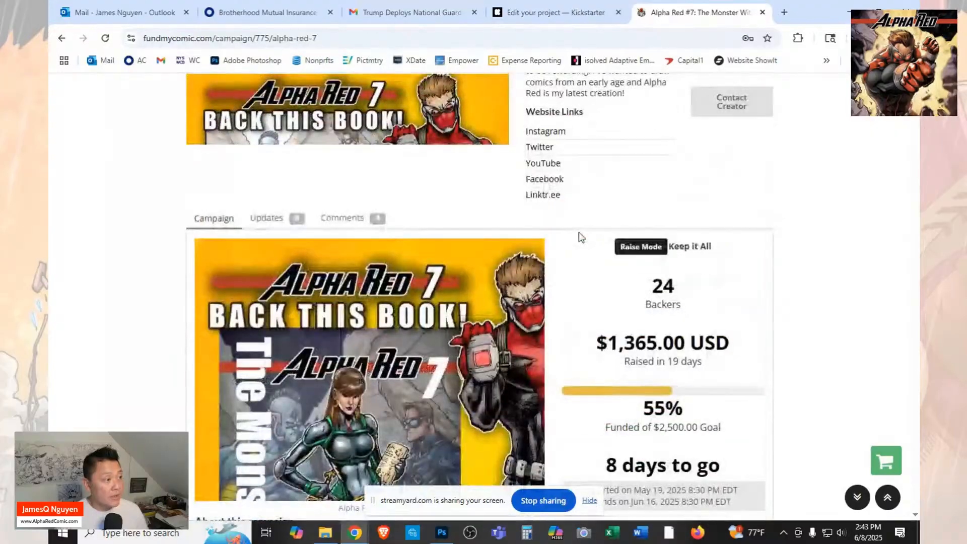
scroll(578, 232, down, 6)
scroll(579, 237, down, 4)
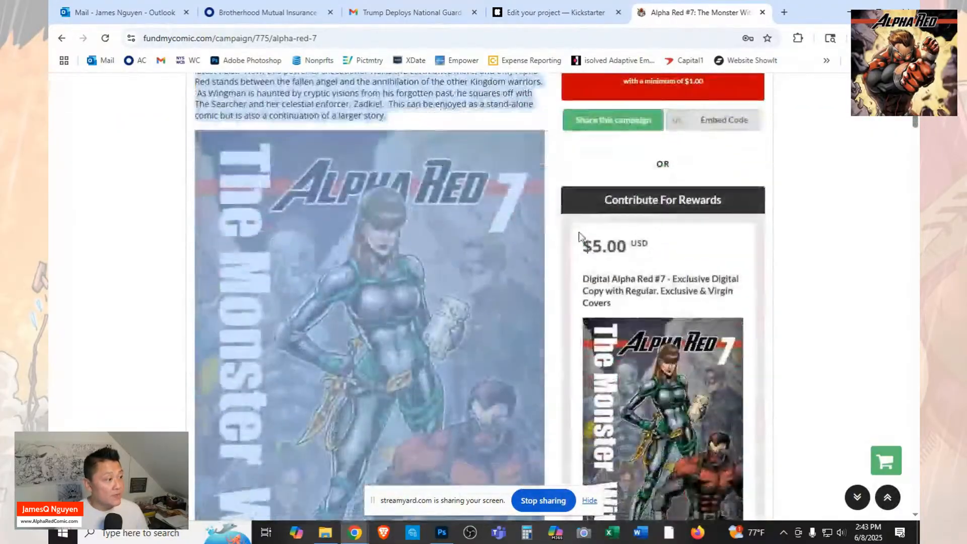
Back in the Kickstarter story, insert the image file "Alpha Red 7 Exclusive Monster Within" into the empty paragraph below the synopsis.
click(535, 23)
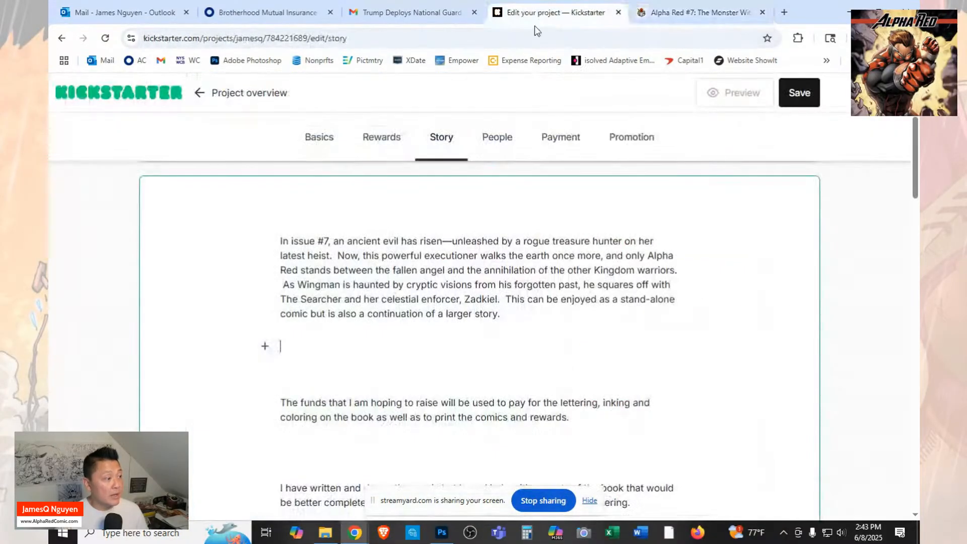
click(265, 347)
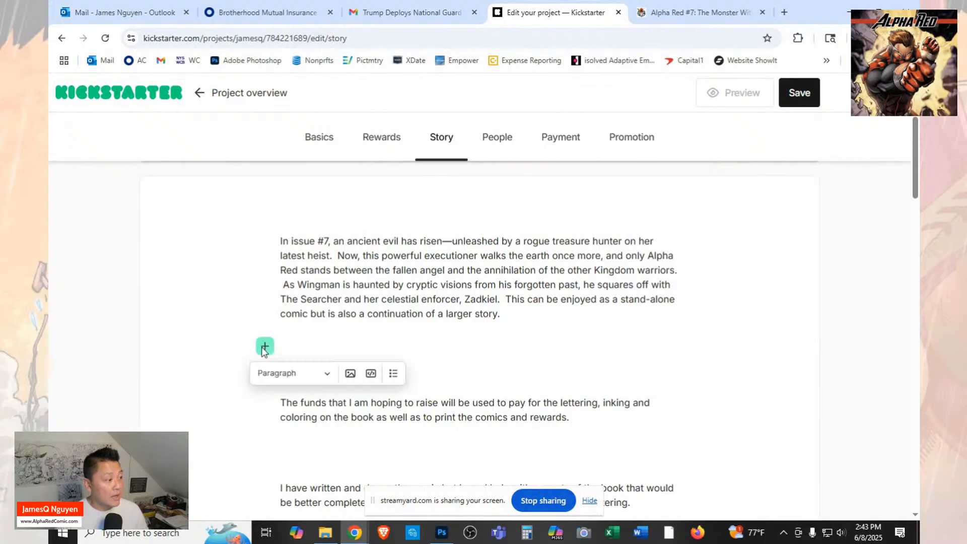
click(348, 374)
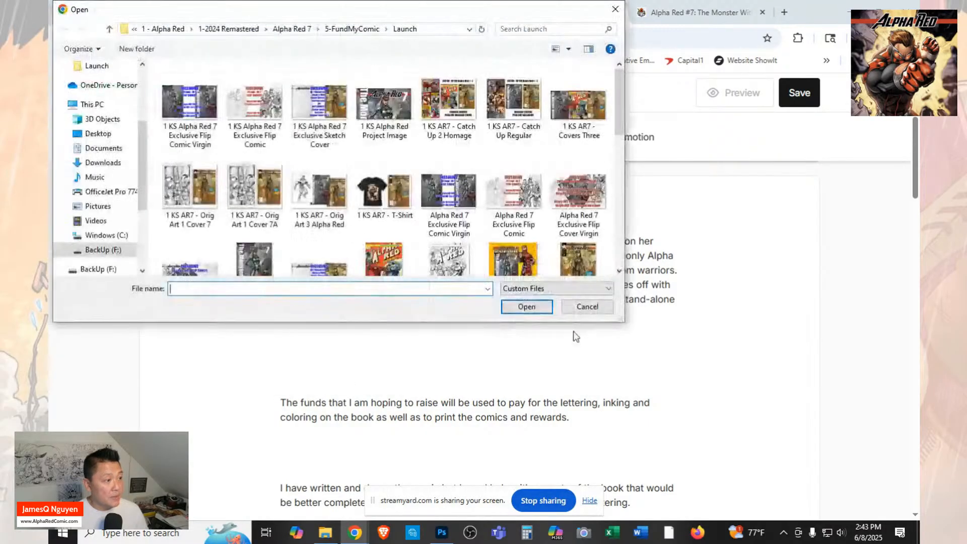
scroll(542, 190, down, 3)
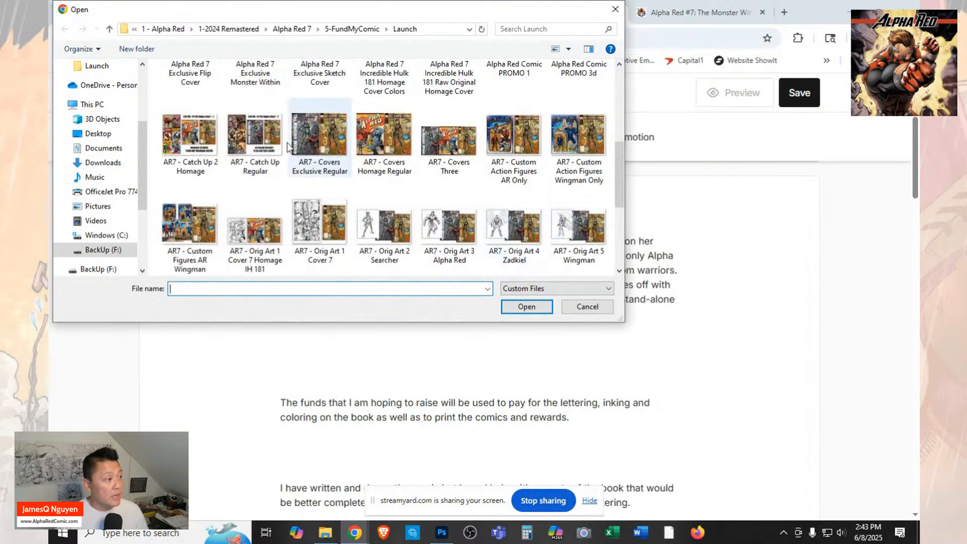
scroll(540, 204, down, 1)
scroll(539, 203, down, 2)
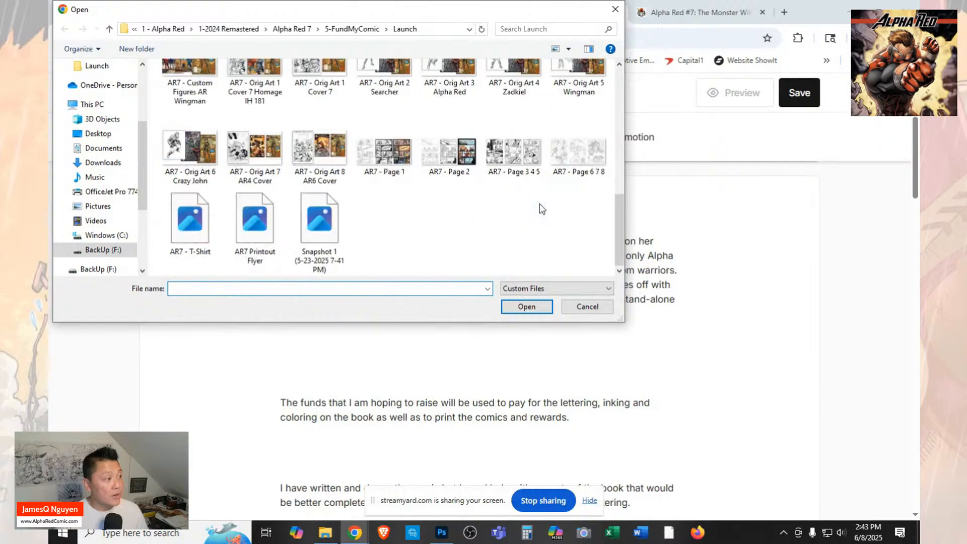
scroll(539, 203, up, 6)
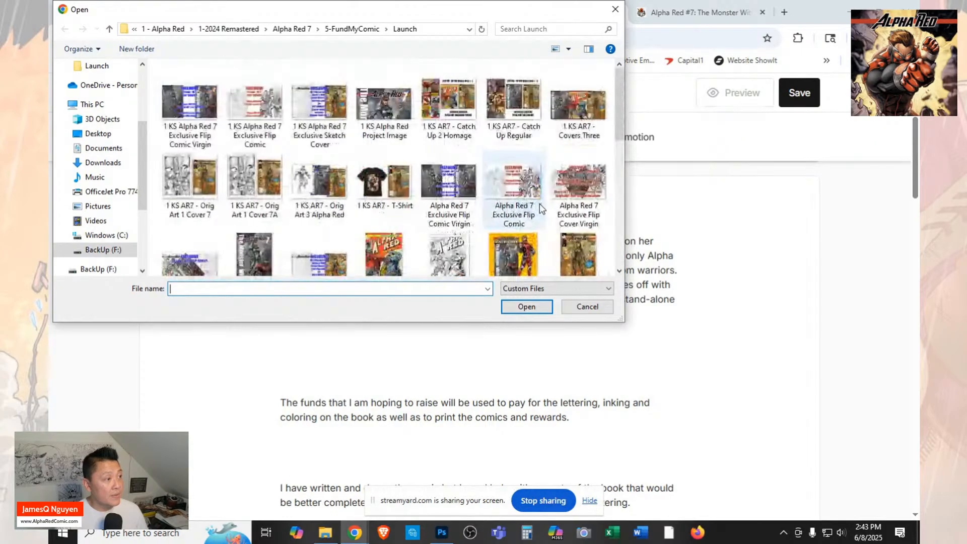
scroll(449, 126, down, 1)
click(251, 207)
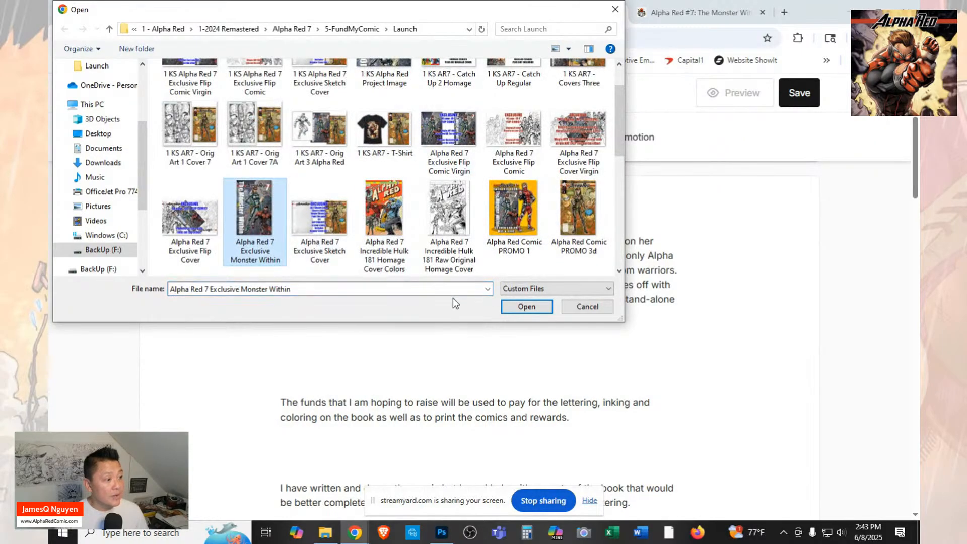
click(526, 307)
Check FundMyComic for the image after the funds paragraph, and add an empty paragraph below that text in the Kickstarter story.
click(698, 12)
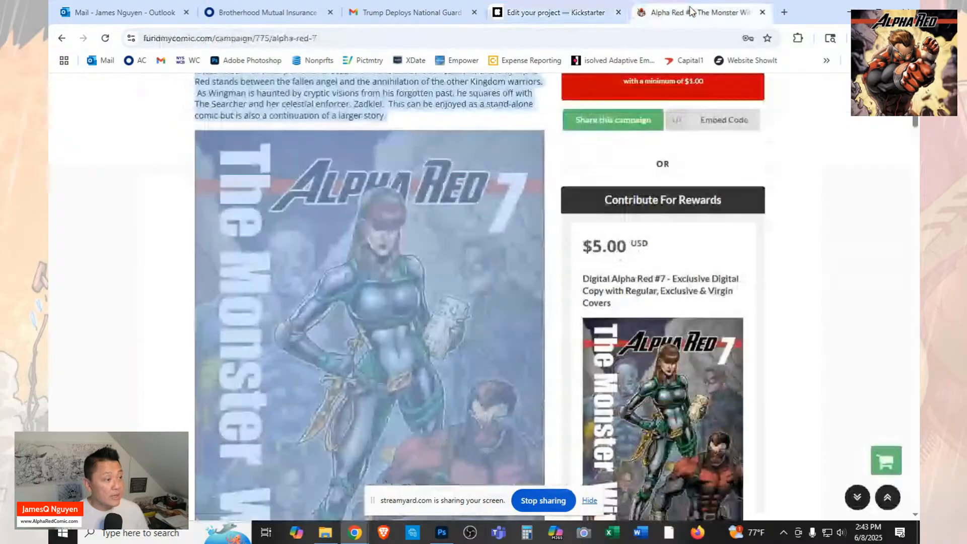
scroll(452, 219, down, 6)
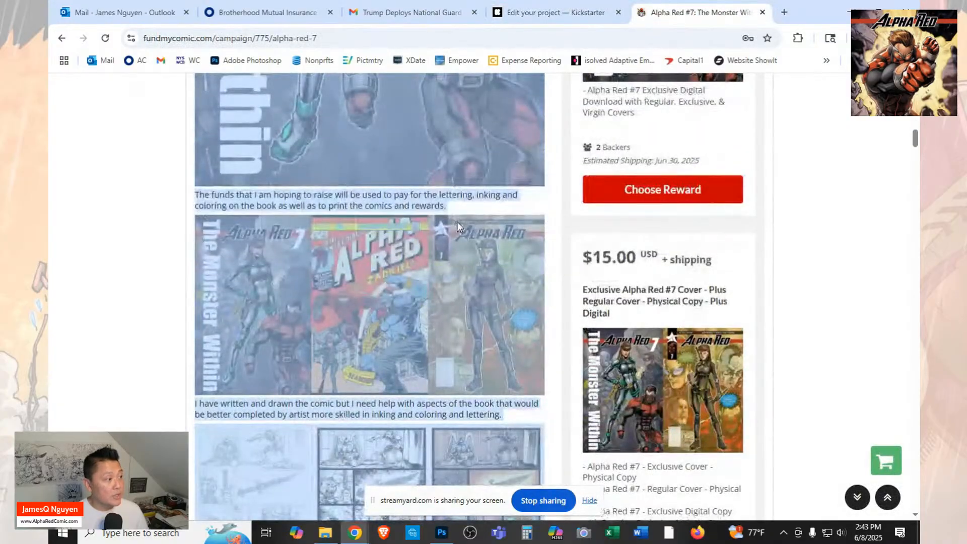
click(545, 15)
scroll(547, 303, down, 10)
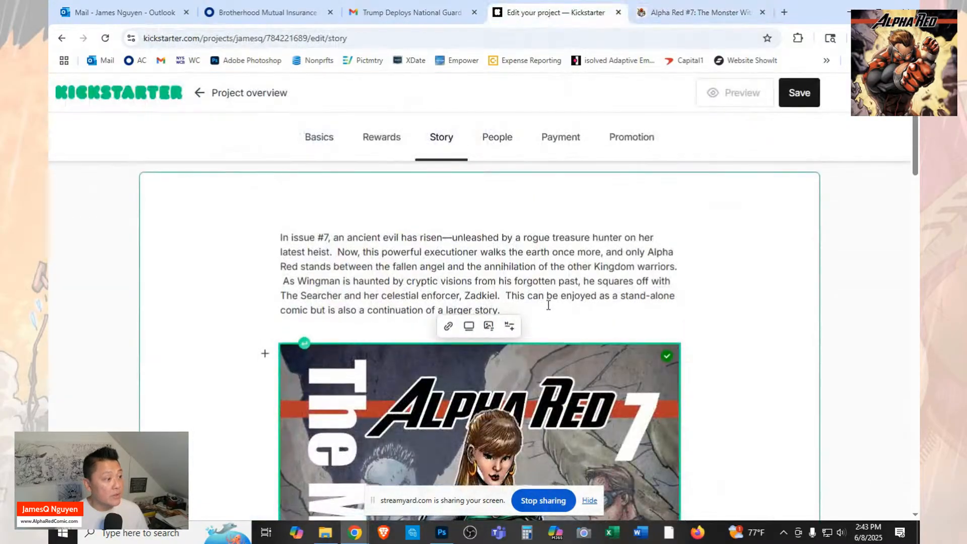
click(450, 434)
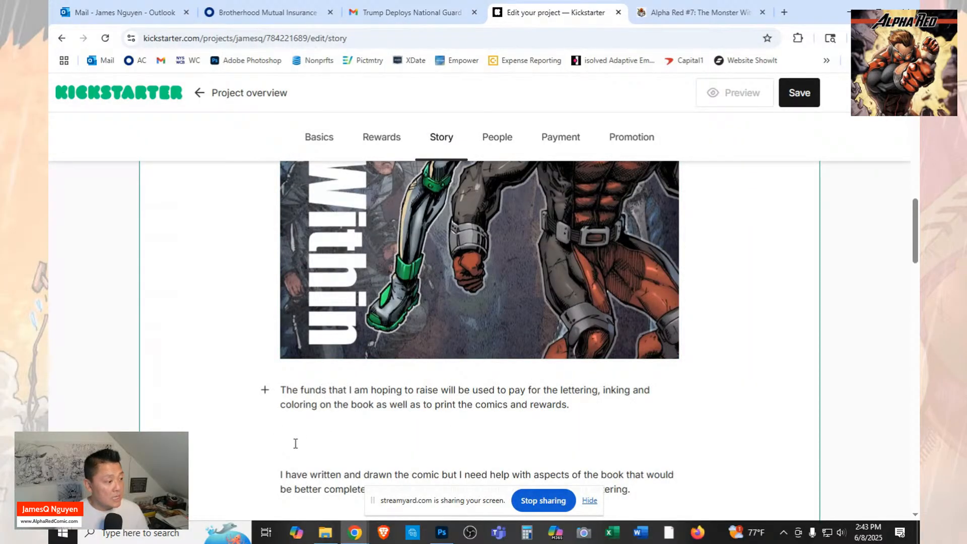
click(367, 449)
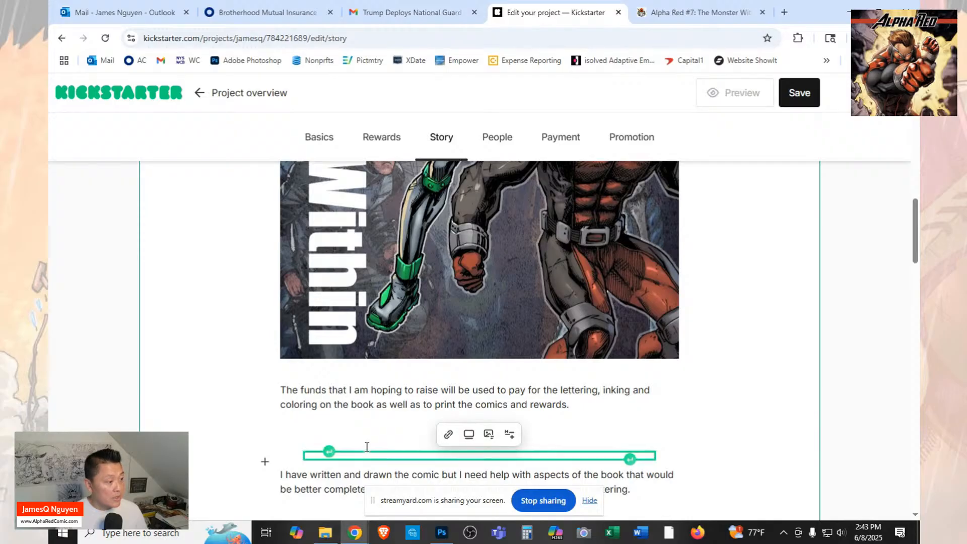
click(329, 452)
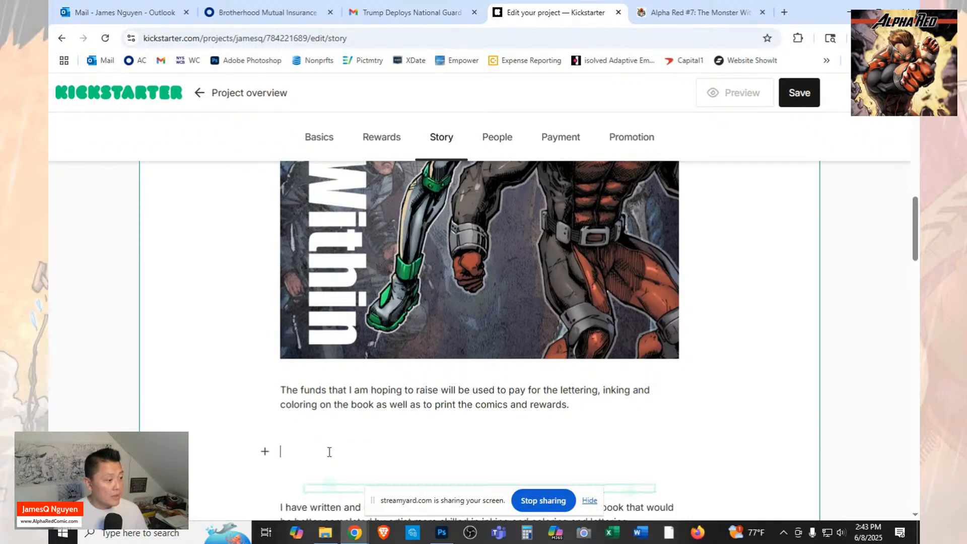
Insert the image file "1 KS AR7 - Covers Three" into the empty paragraph below the funds text.
click(264, 451)
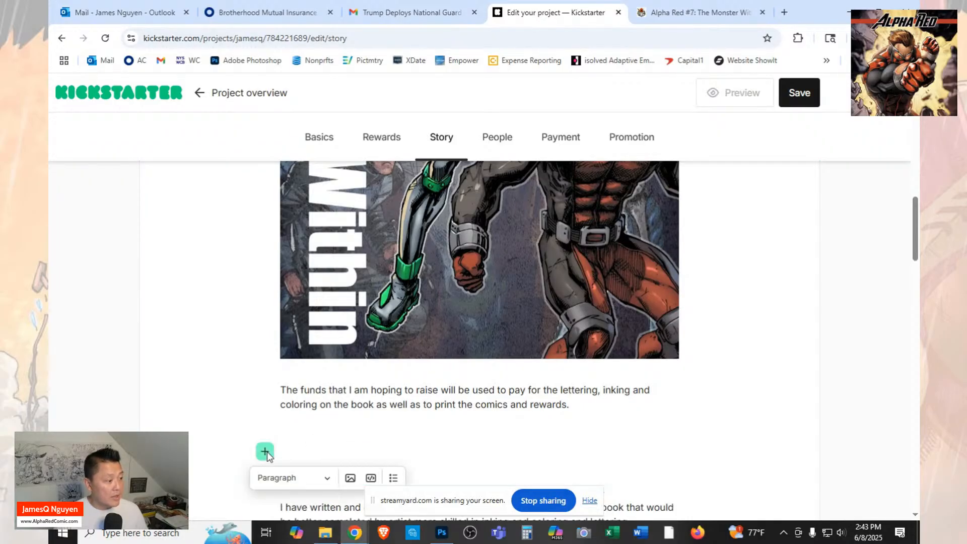
click(350, 478)
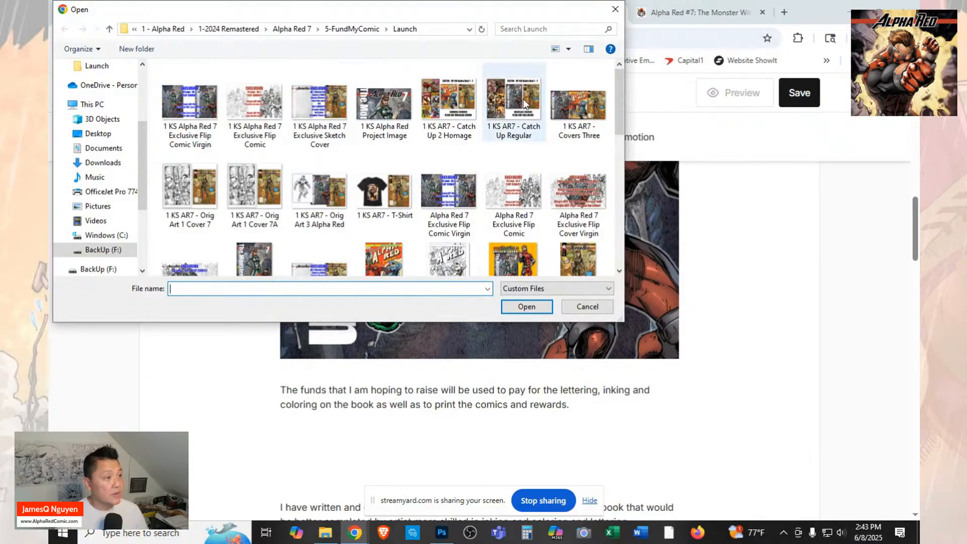
click(580, 103)
click(533, 308)
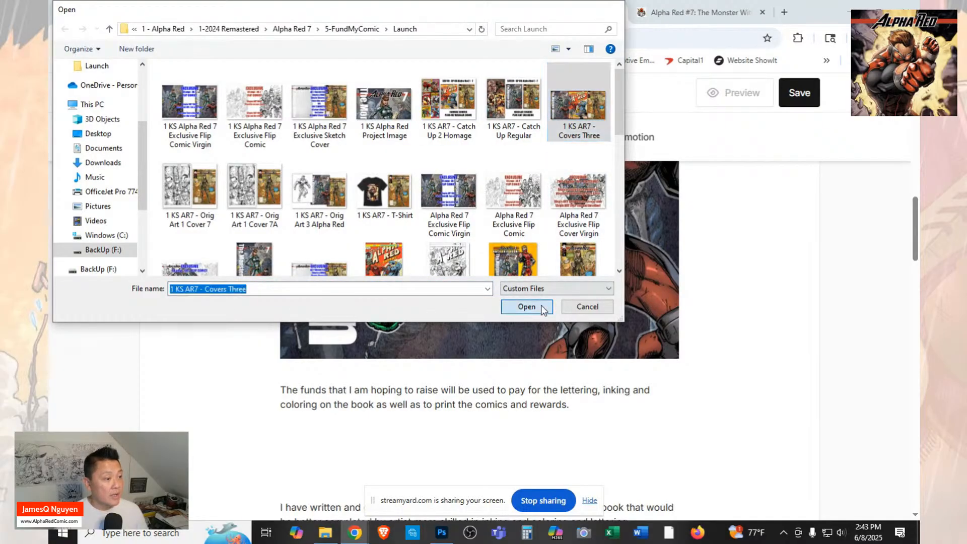
Inspect the inserted three-covers image and delete it from the story.
scroll(559, 435, down, 2)
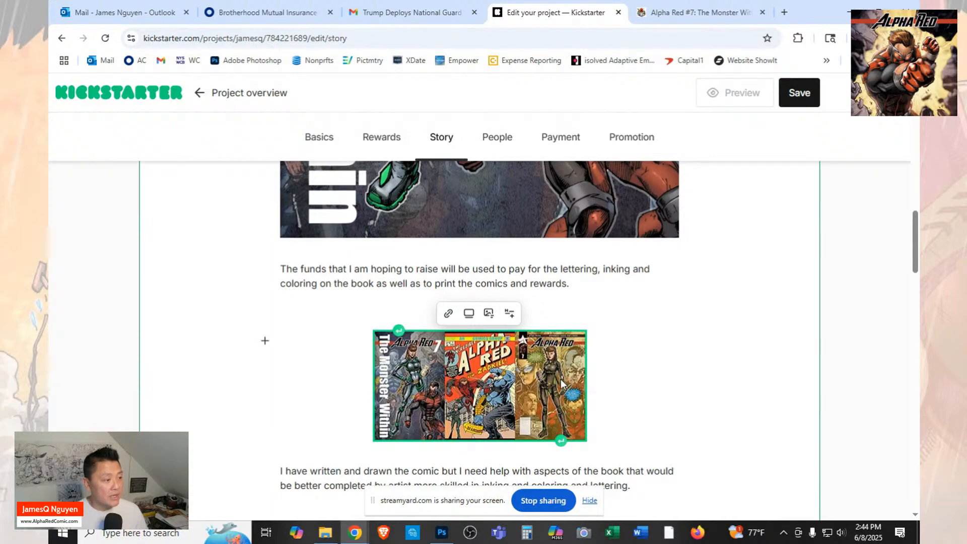
right_click(506, 395)
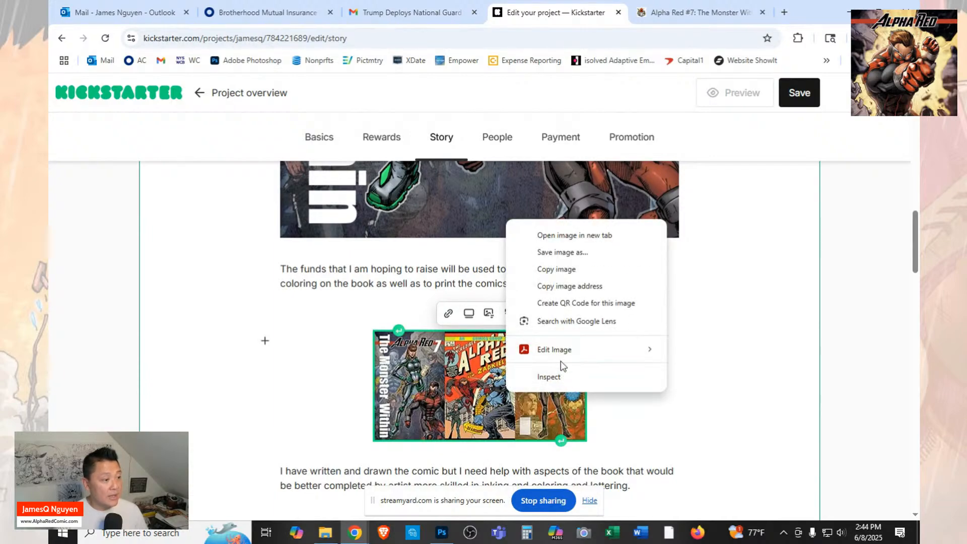
click(476, 364)
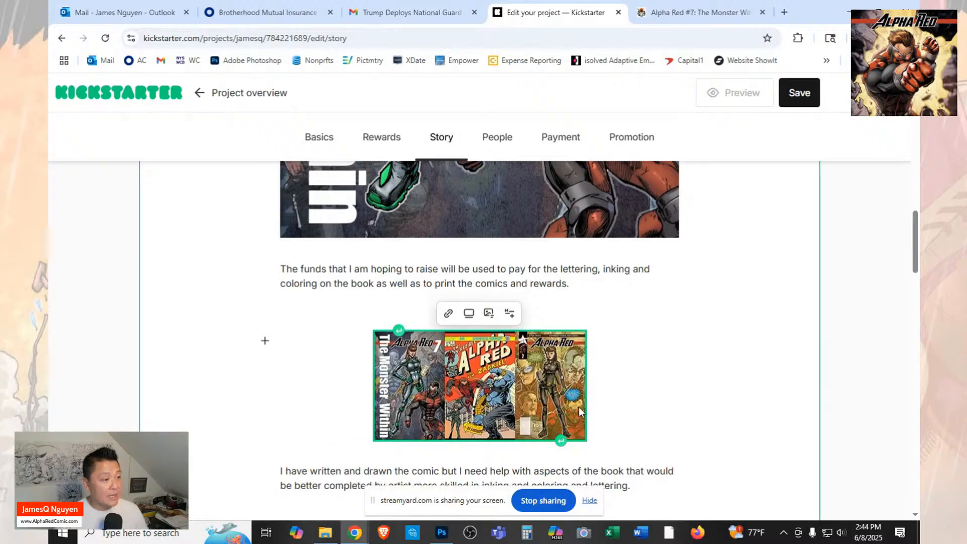
key(Delete)
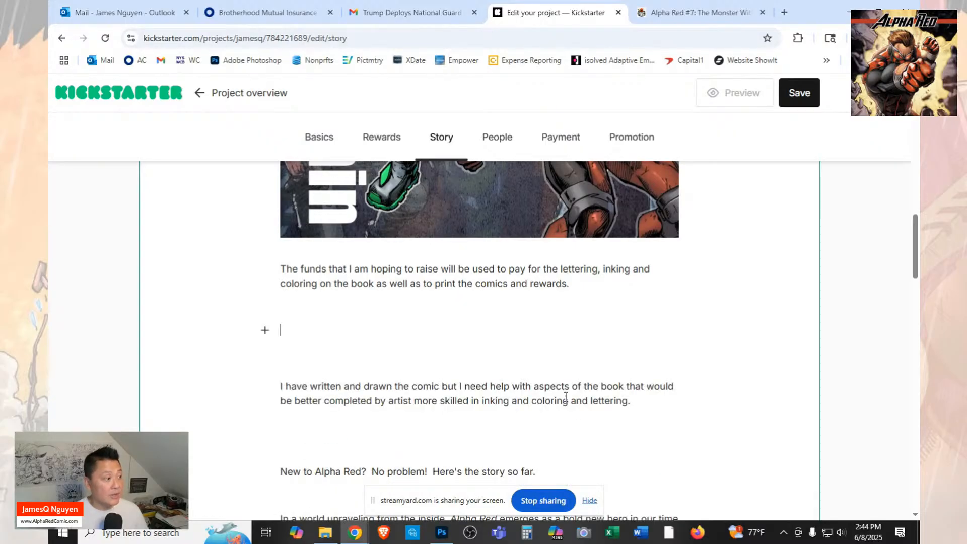
Insert the image file "AR7 - Covers Three" into the empty paragraph below the funds text.
click(265, 332)
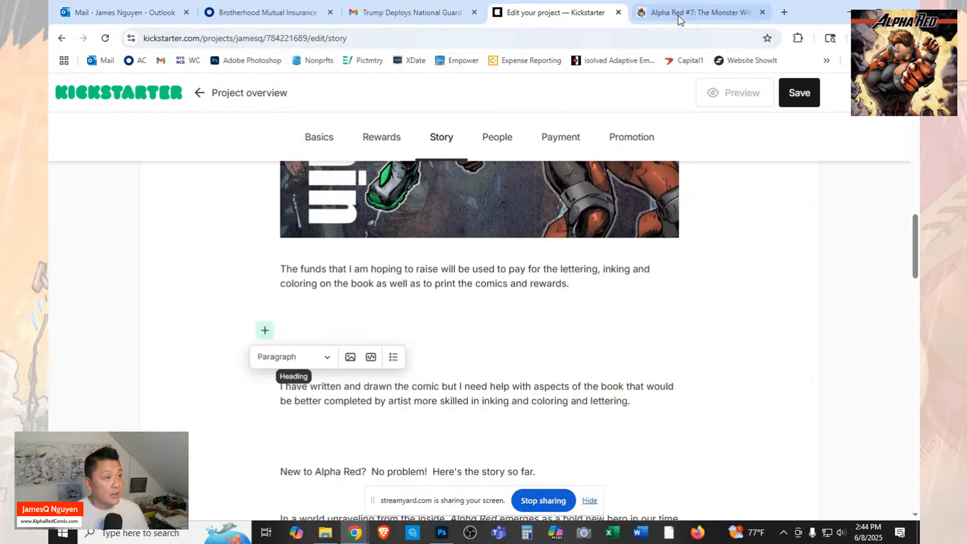
click(350, 356)
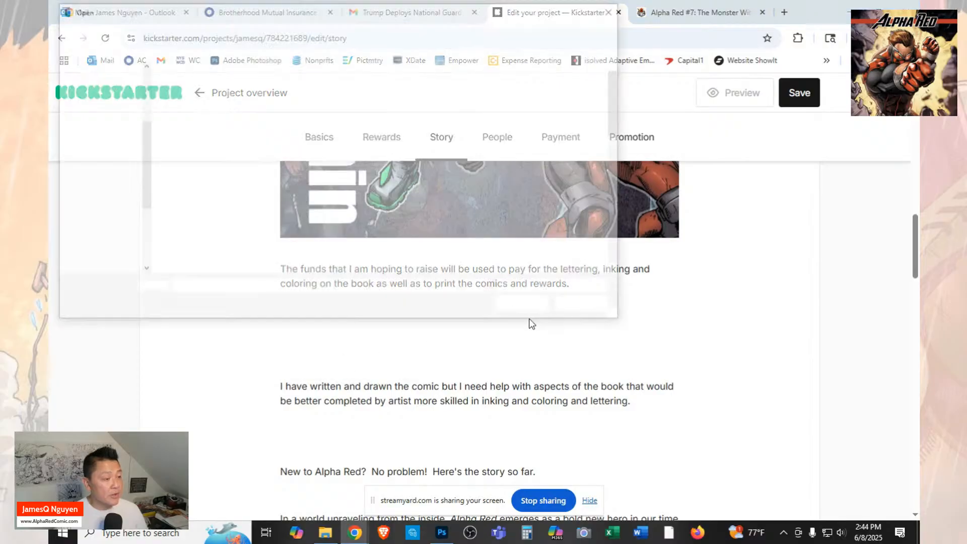
scroll(559, 212, down, 2)
scroll(558, 211, up, 5)
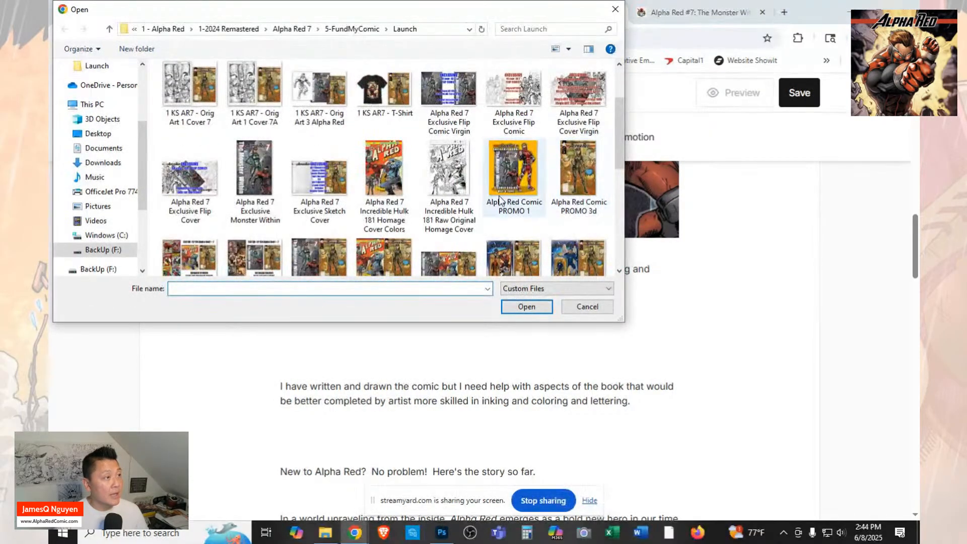
scroll(504, 214, down, 1)
click(448, 229)
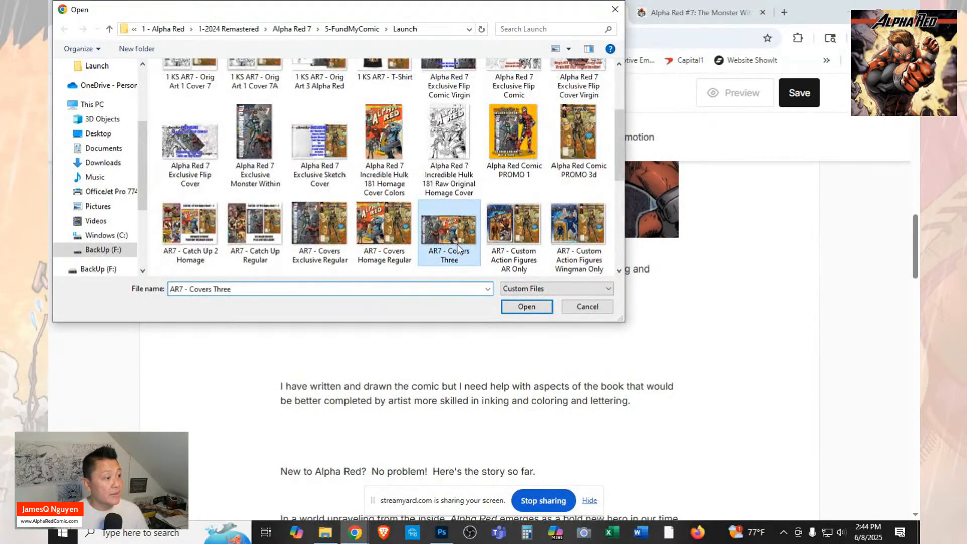
click(516, 308)
scroll(554, 327, down, 3)
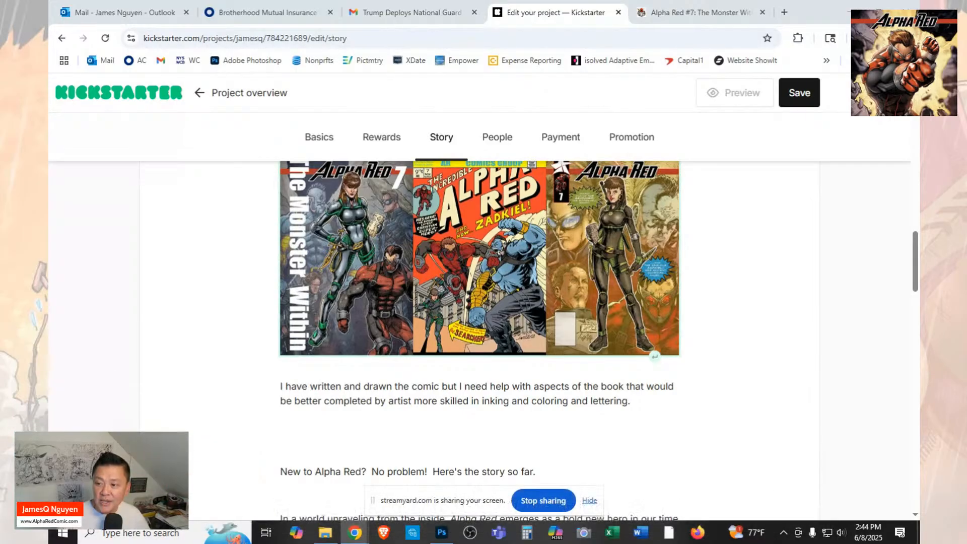
Add an empty paragraph below the "I have written and drawn the comic" text and bring up its insert options.
click(537, 470)
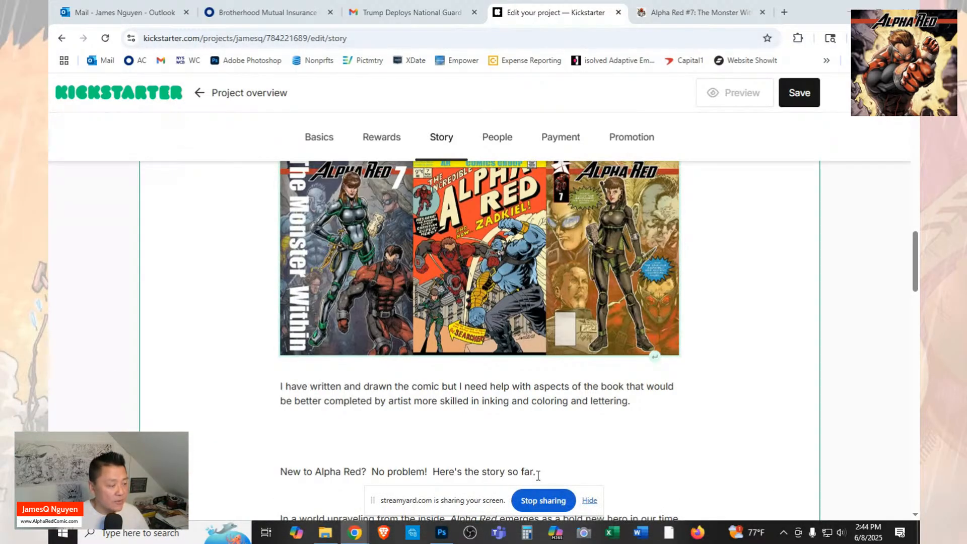
click(379, 422)
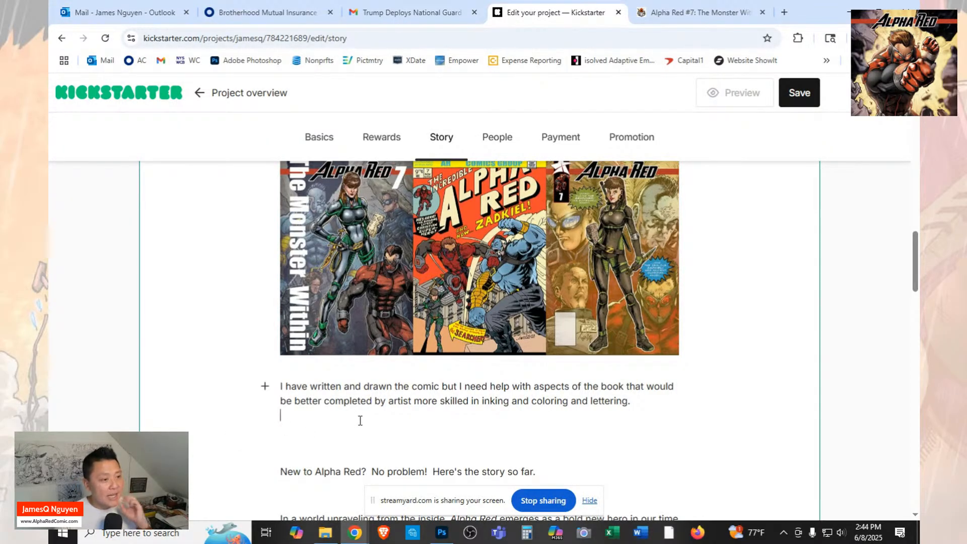
click(313, 448)
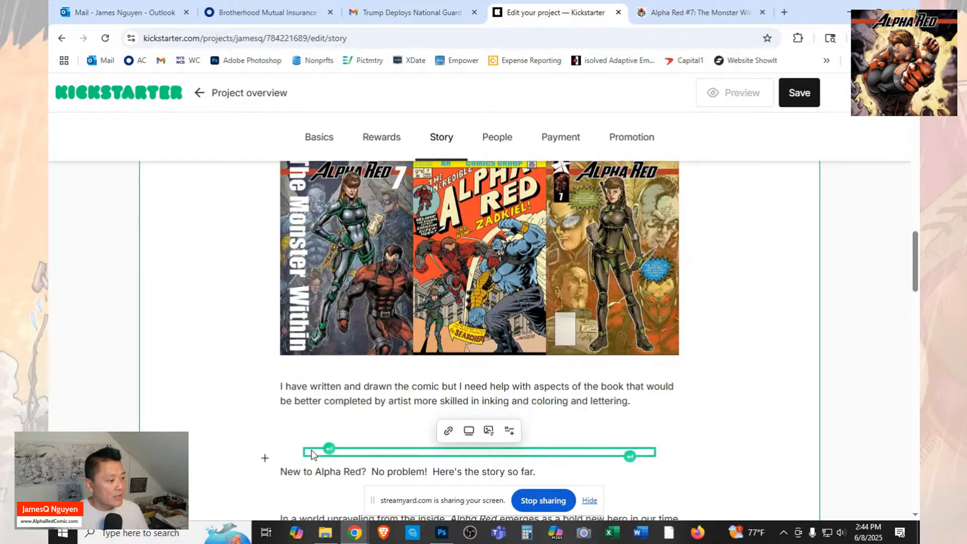
click(265, 459)
click(297, 442)
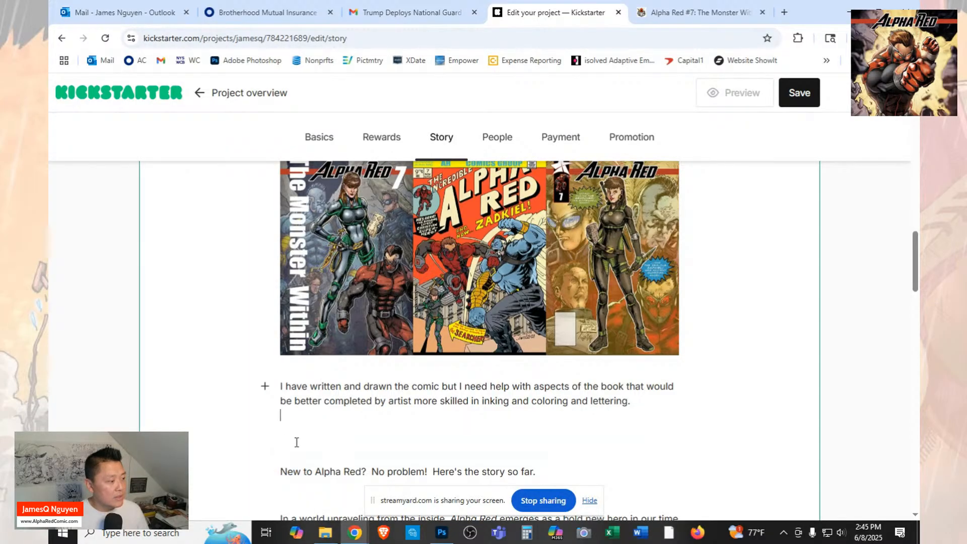
click(314, 430)
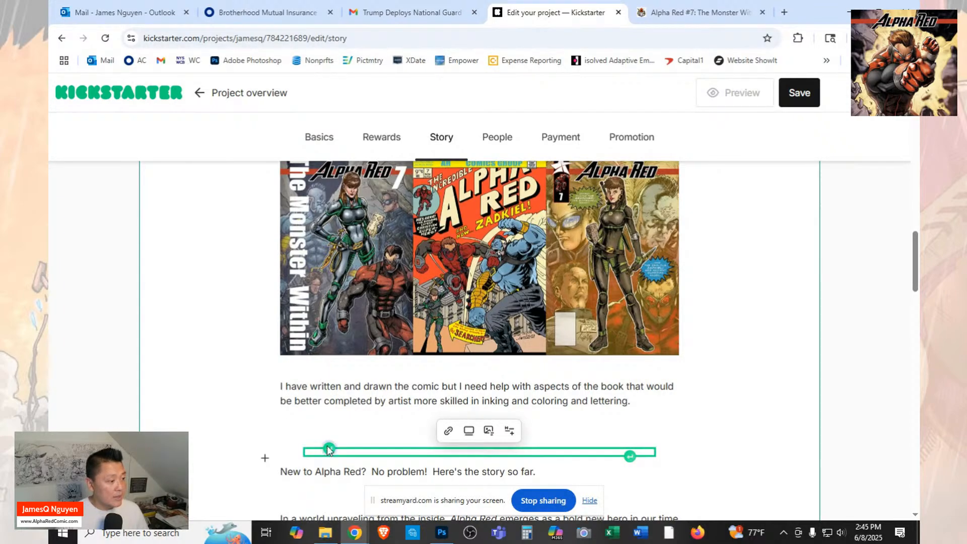
click(328, 450)
click(266, 446)
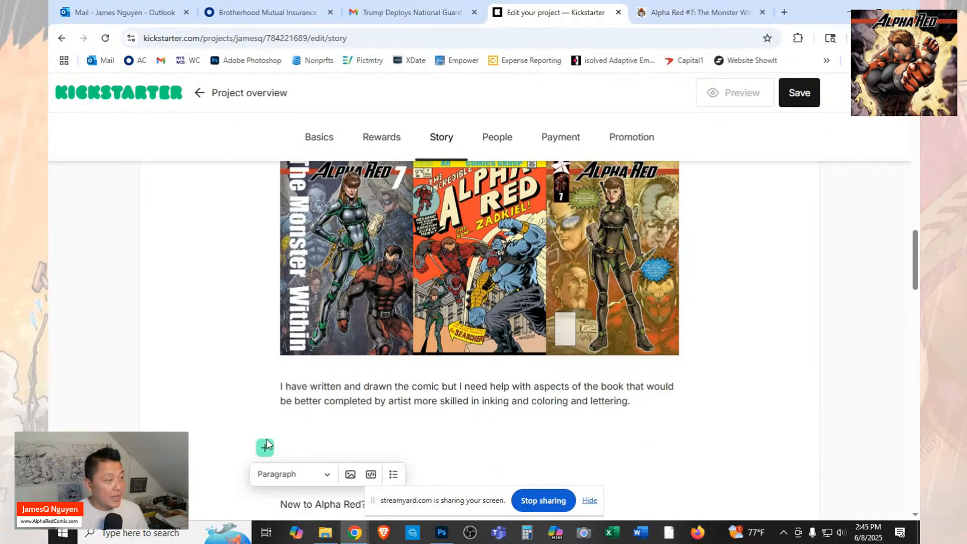
Check the FundMyComic campaign for the image that follows the "I have written and drawn the comic" paragraph.
click(697, 12)
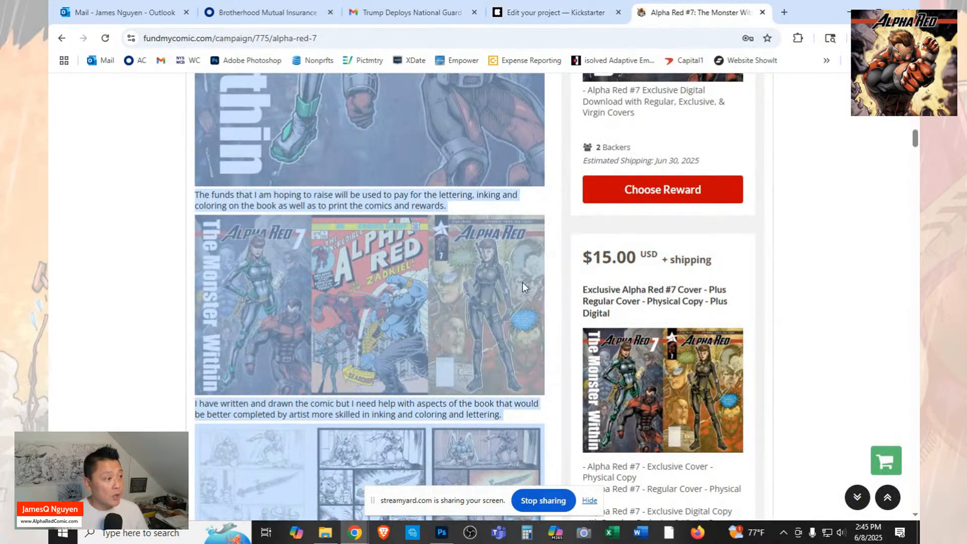
scroll(522, 287, up, 2)
scroll(522, 287, down, 8)
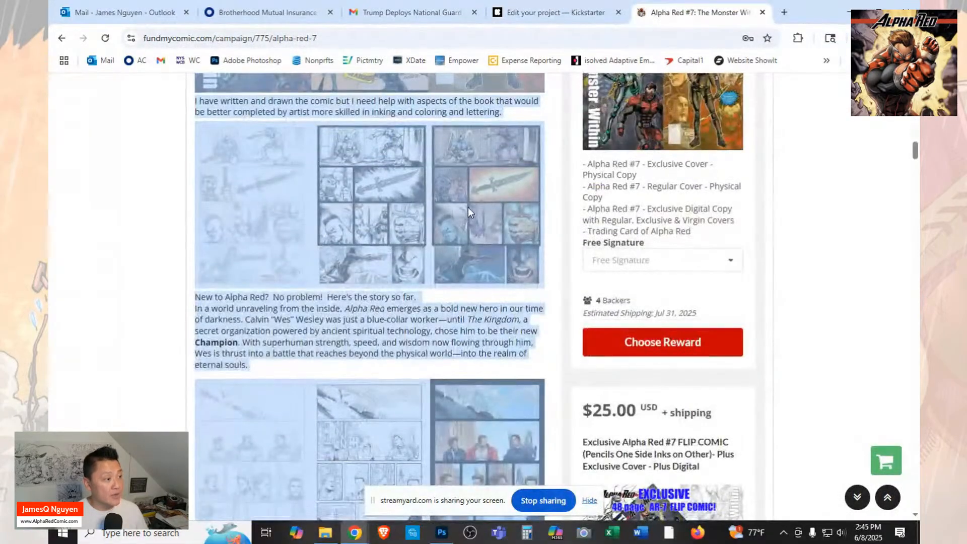
click(807, 261)
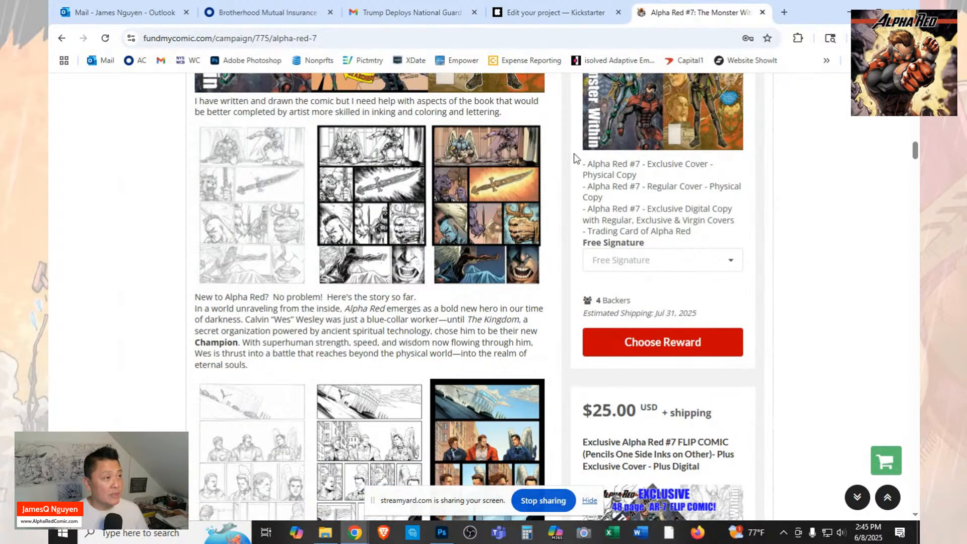
Insert the image file "AR7 - Page 1" into the empty paragraph below the "I have written and drawn the comic" text in the Kickstarter story.
mouse_move(546, 7)
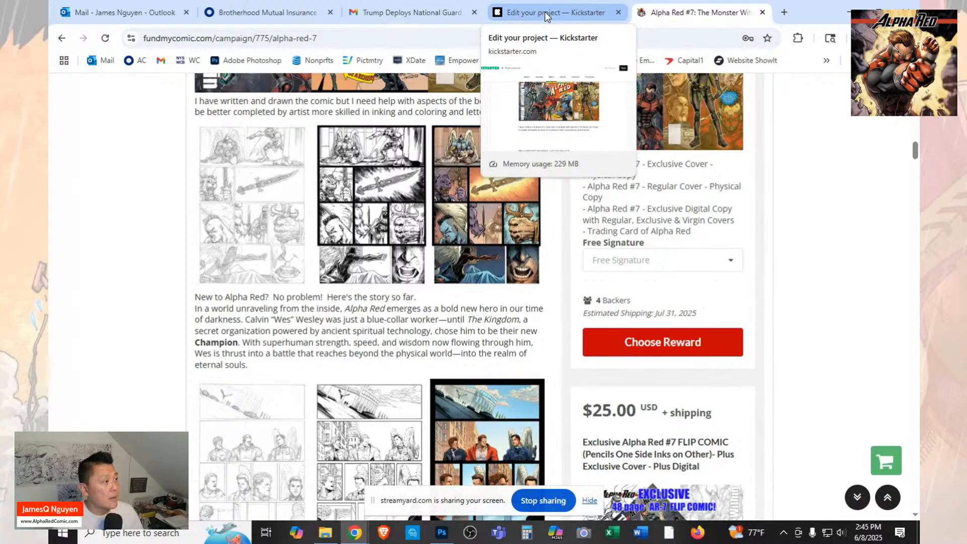
click(545, 11)
scroll(423, 332, down, 2)
click(446, 334)
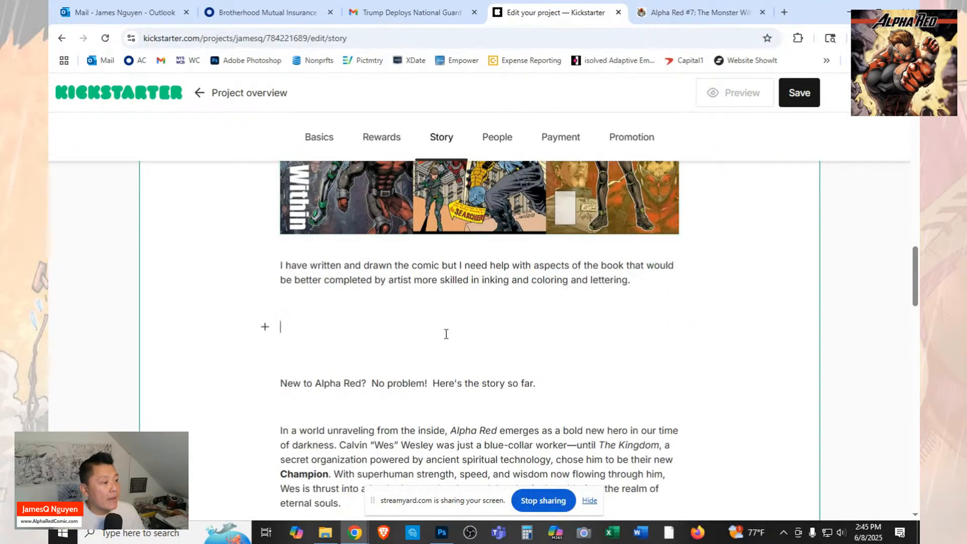
click(265, 328)
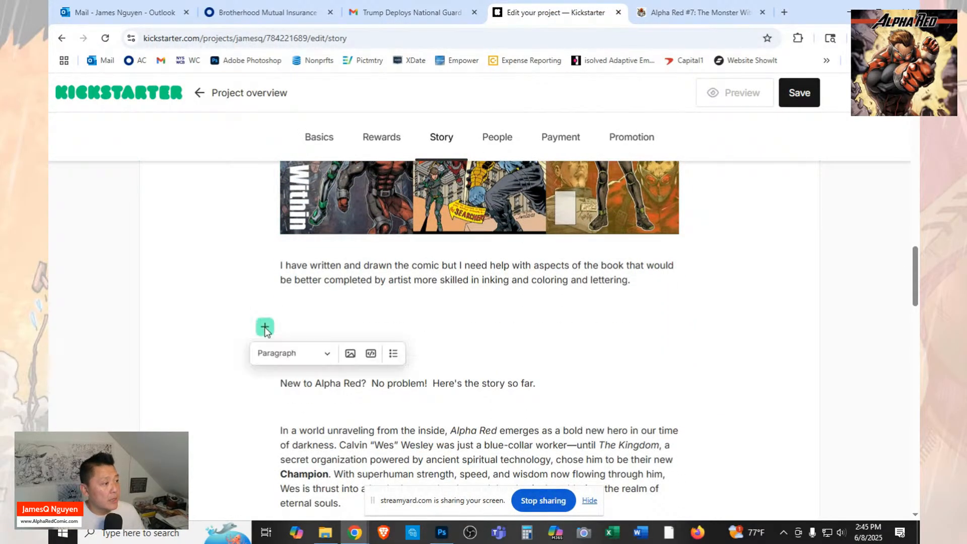
click(358, 354)
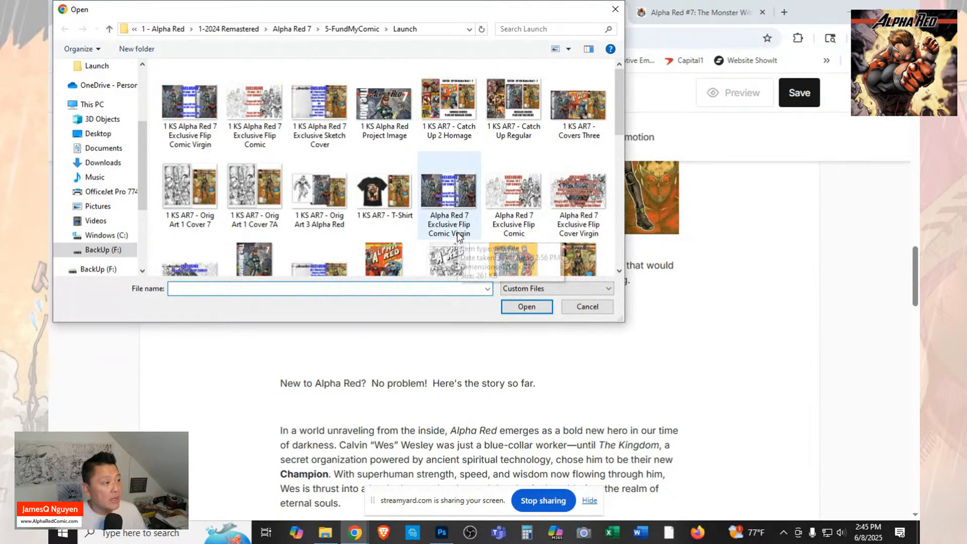
scroll(488, 201, down, 3)
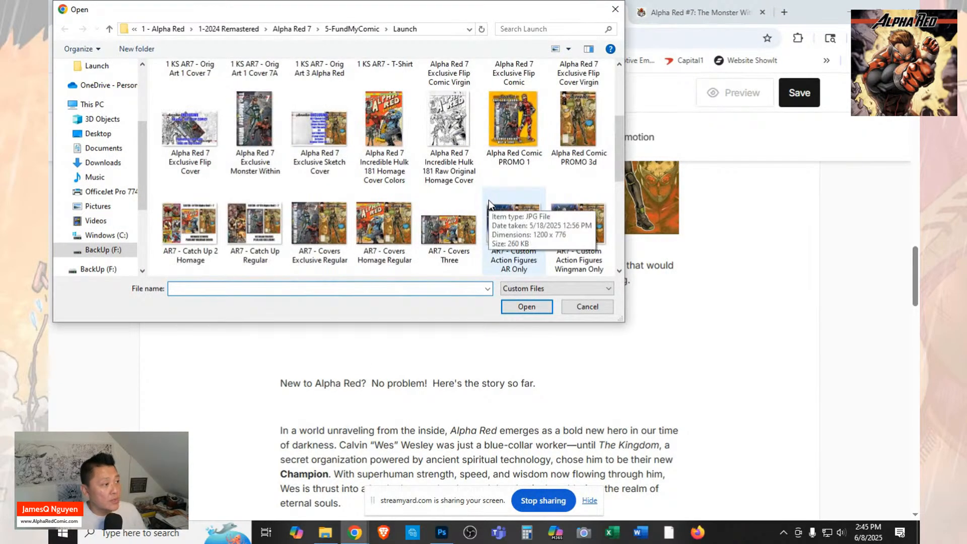
scroll(489, 200, down, 5)
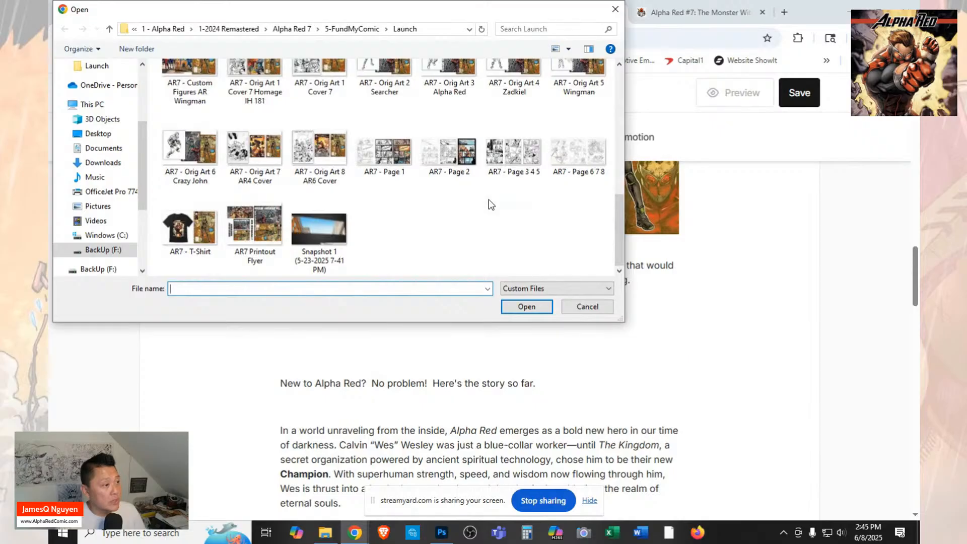
click(384, 151)
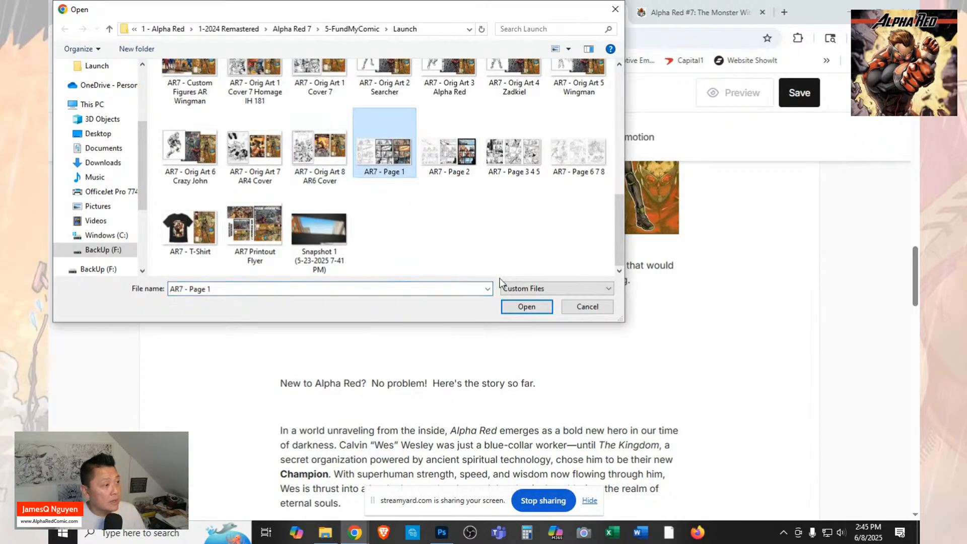
click(526, 305)
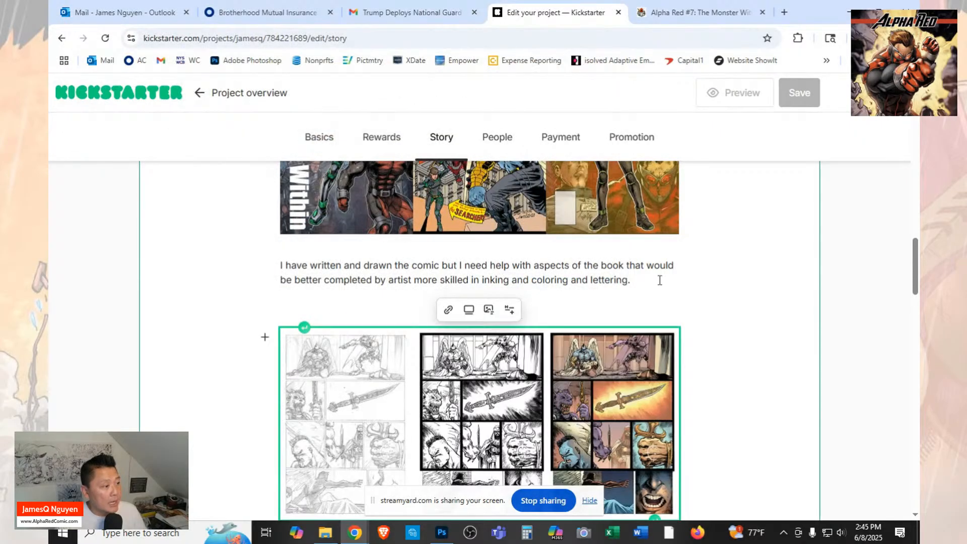
Compare the order of images and paragraphs in the Kickstarter story with the FundMyComic campaign, down to the "New to Alpha Red?" line.
scroll(566, 263, down, 5)
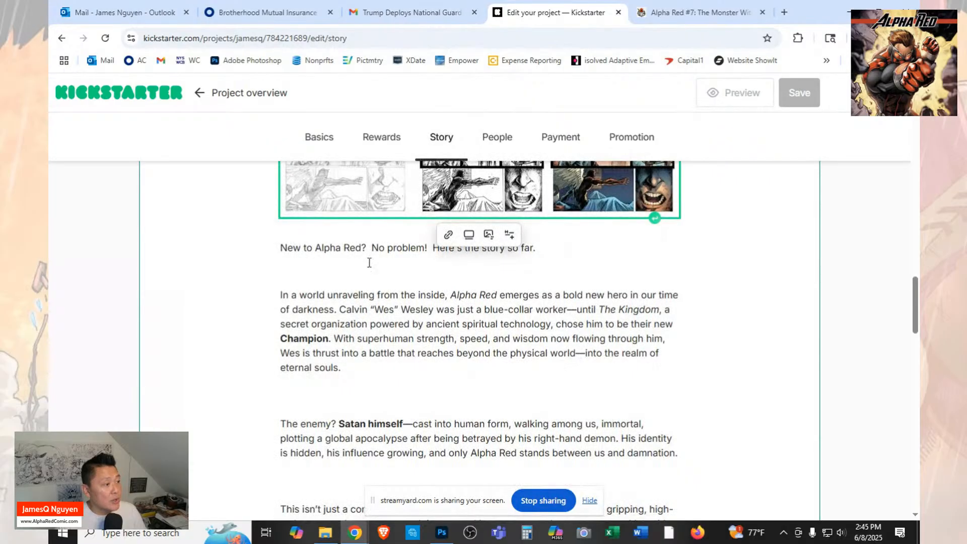
click(369, 262)
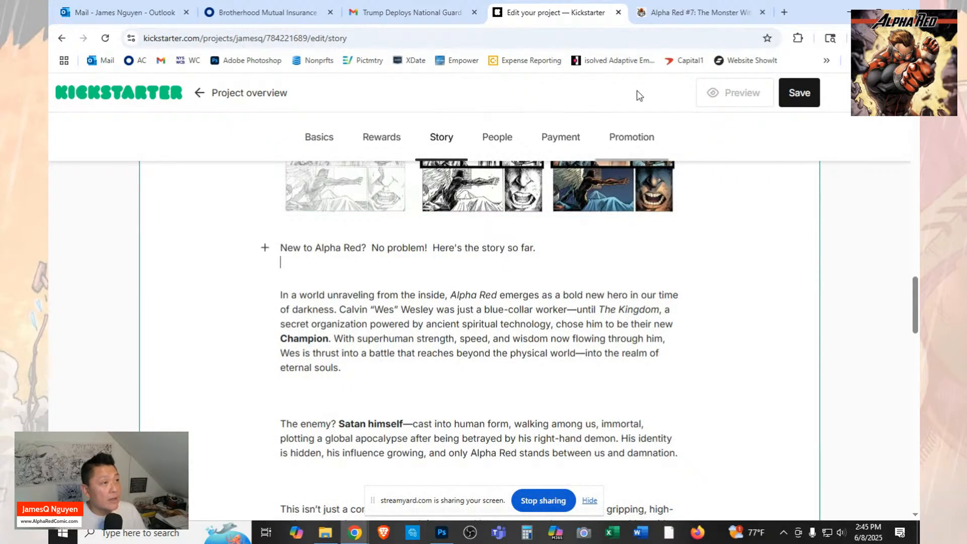
click(674, 15)
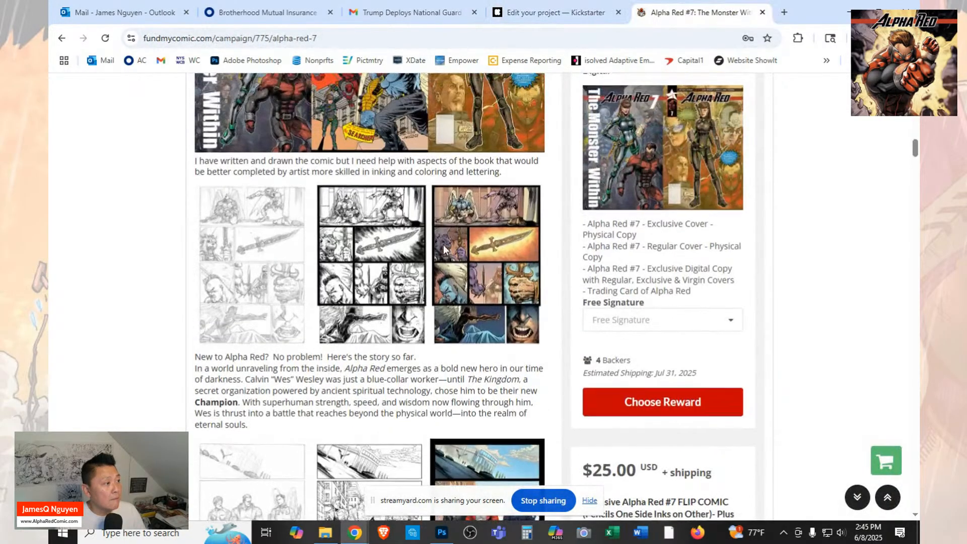
scroll(443, 245, up, 10)
scroll(444, 244, up, 10)
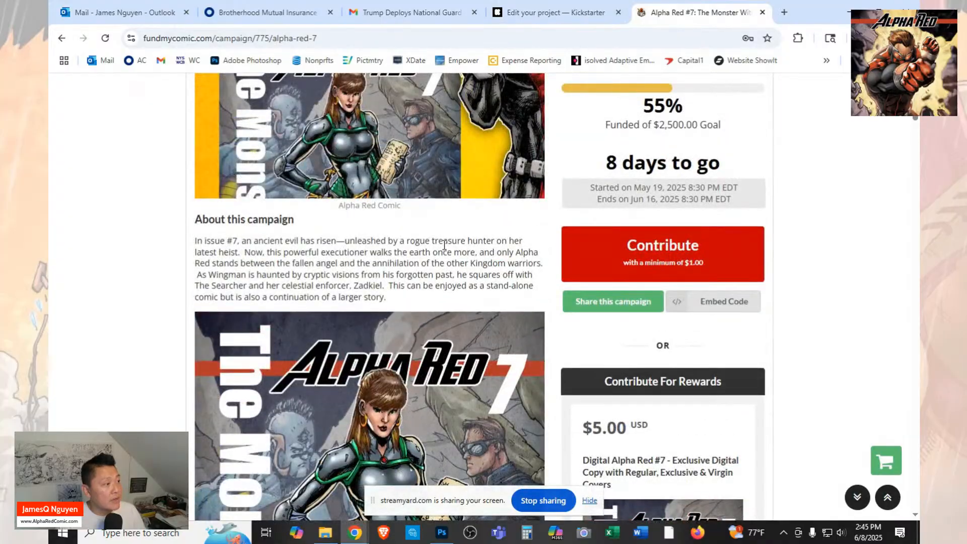
scroll(444, 245, down, 10)
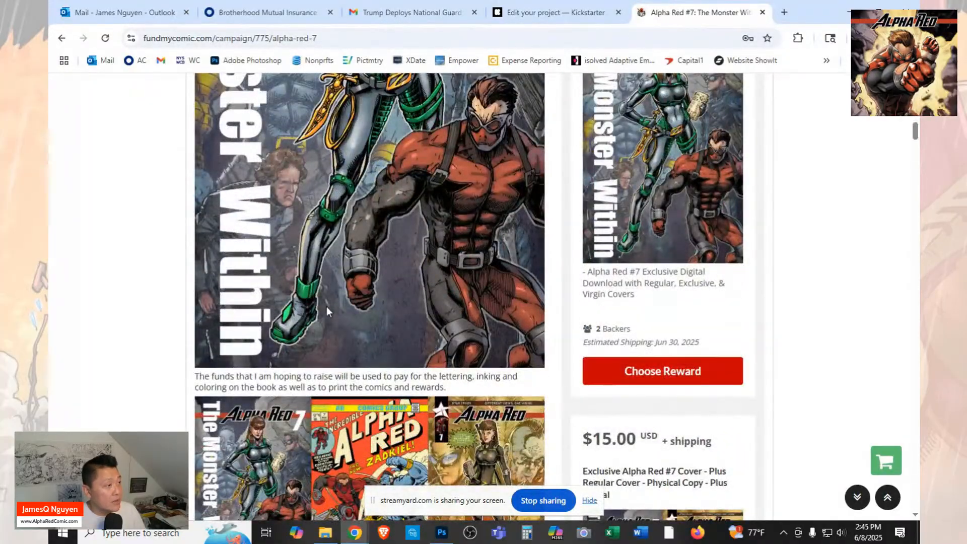
click(554, 12)
scroll(517, 248, up, 5)
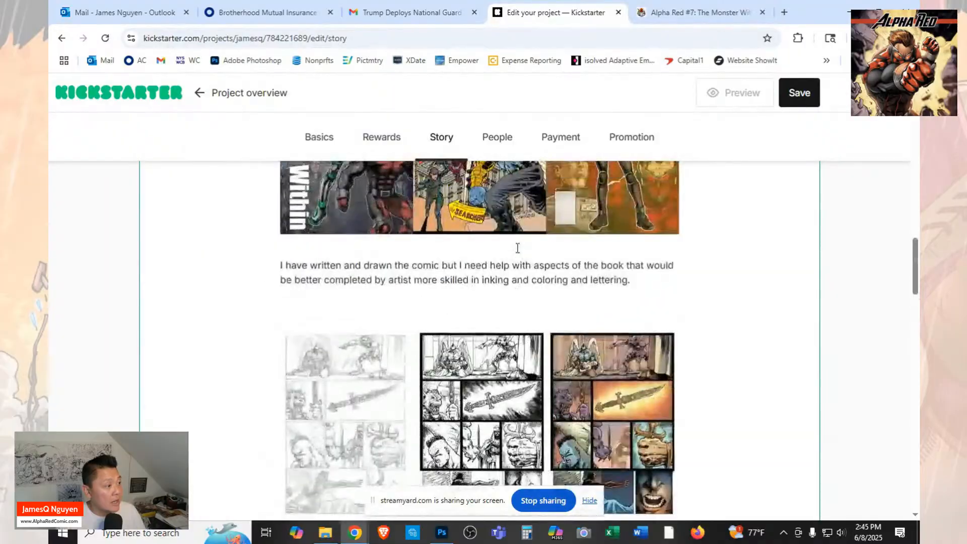
scroll(517, 248, up, 8)
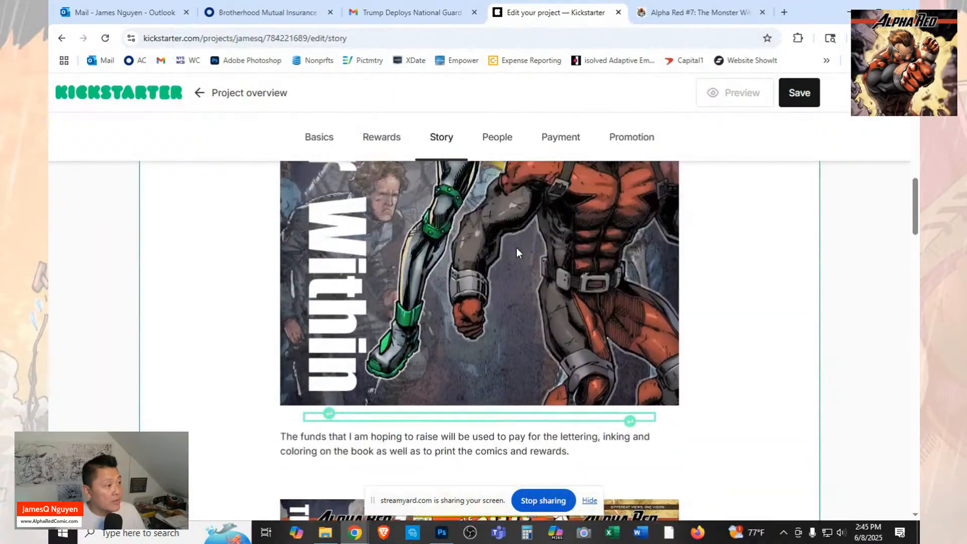
scroll(516, 248, up, 2)
click(692, 14)
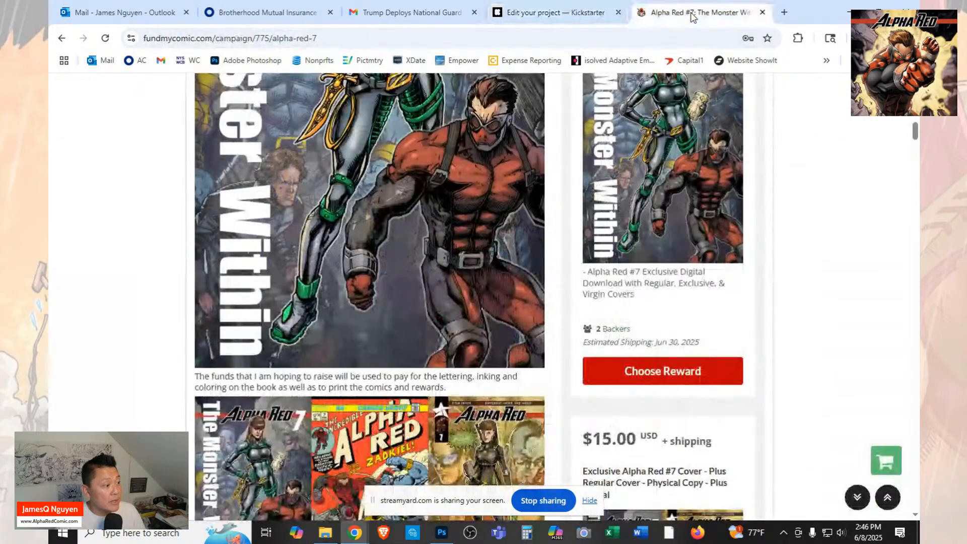
scroll(498, 213, down, 4)
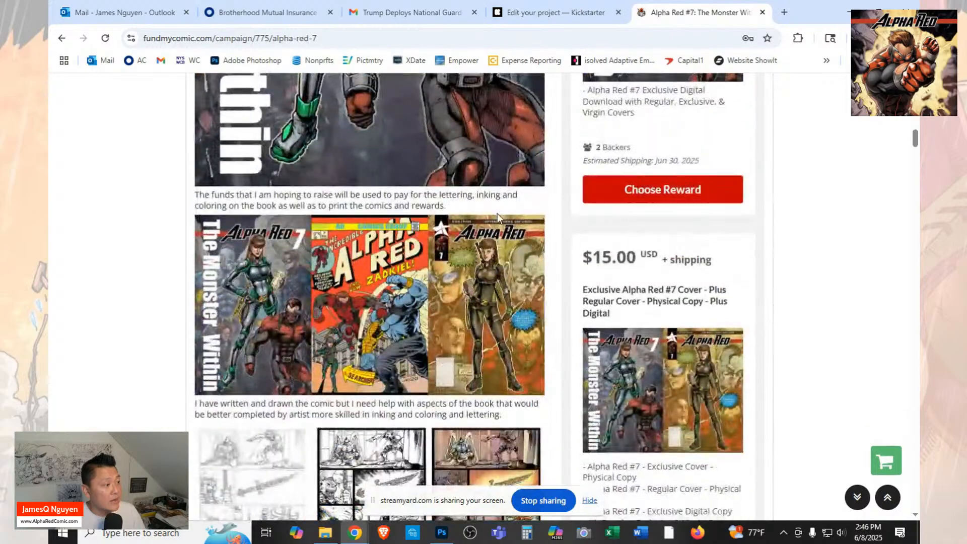
click(546, 15)
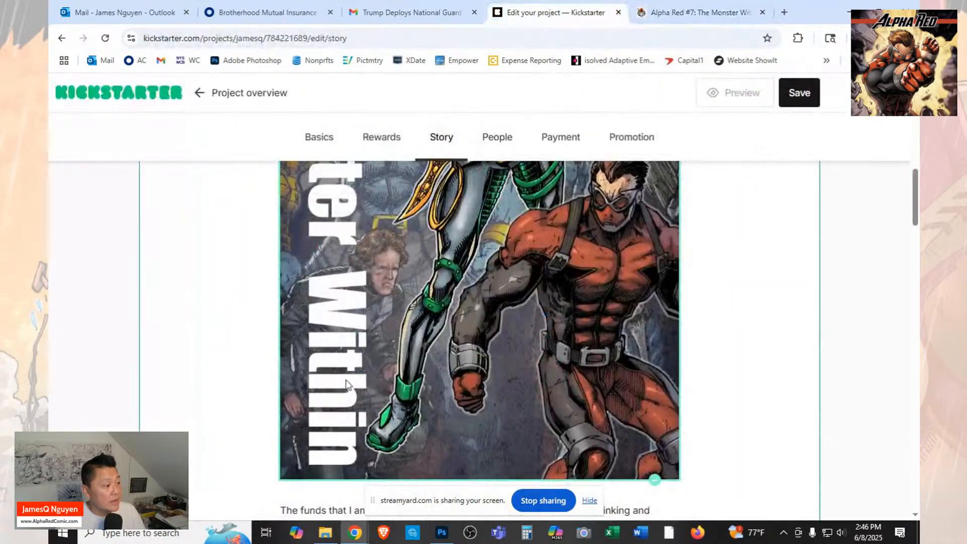
scroll(354, 379, down, 5)
scroll(354, 379, down, 4)
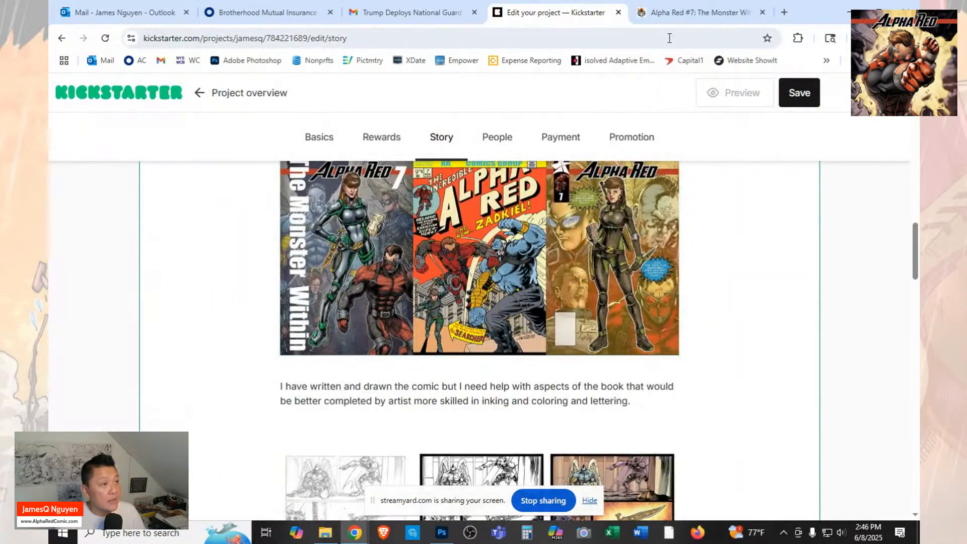
click(693, 12)
scroll(409, 351, down, 4)
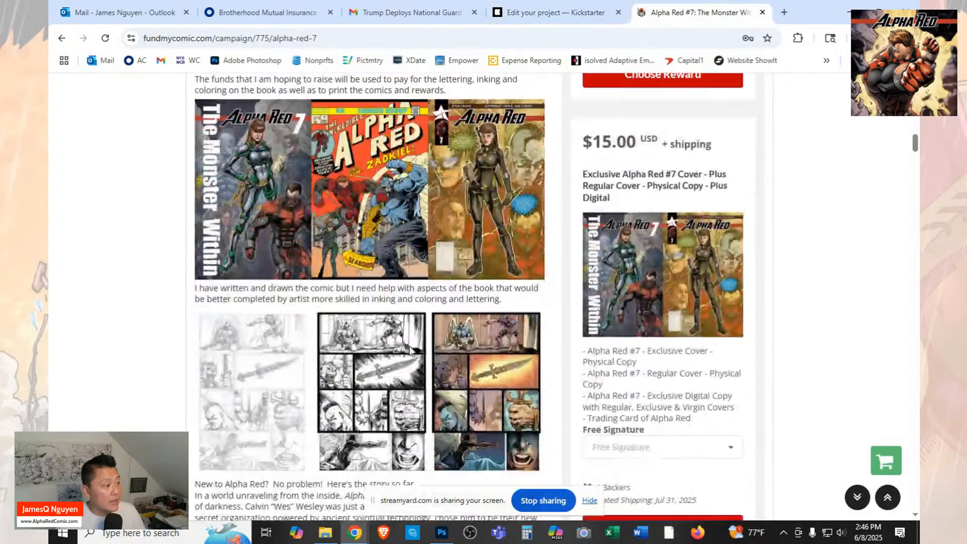
Remove the blank space between the "New to Alpha Red?" line and the "In a world unraveling" paragraph in the Kickstarter story.
click(575, 12)
scroll(378, 352, down, 5)
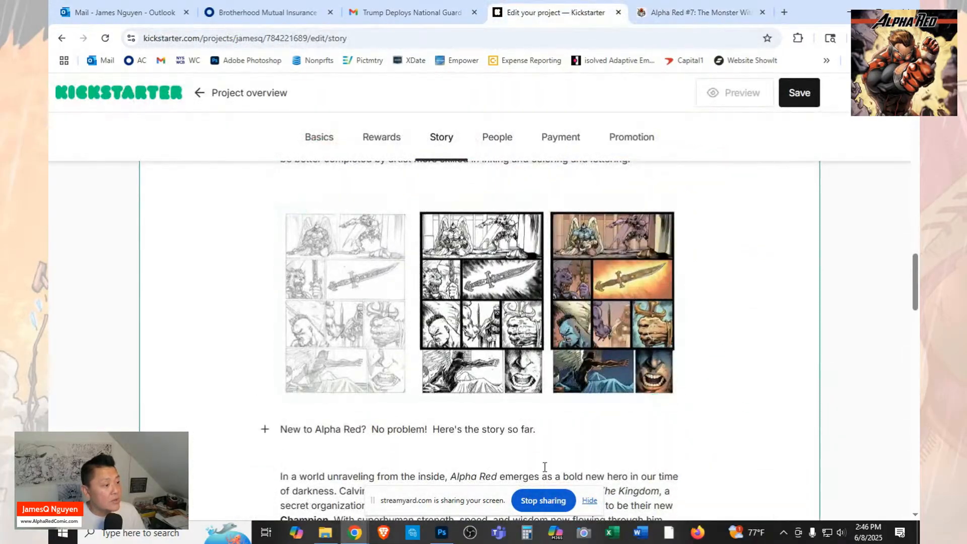
key(Delete)
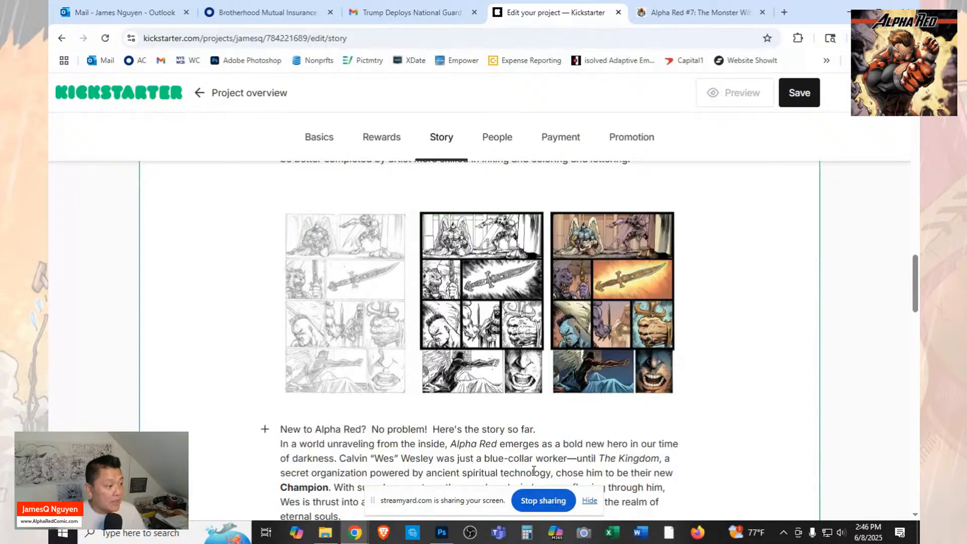
Check the FundMyComic campaign for the image that follows the "In a world unraveling" paragraph.
scroll(620, 398, down, 3)
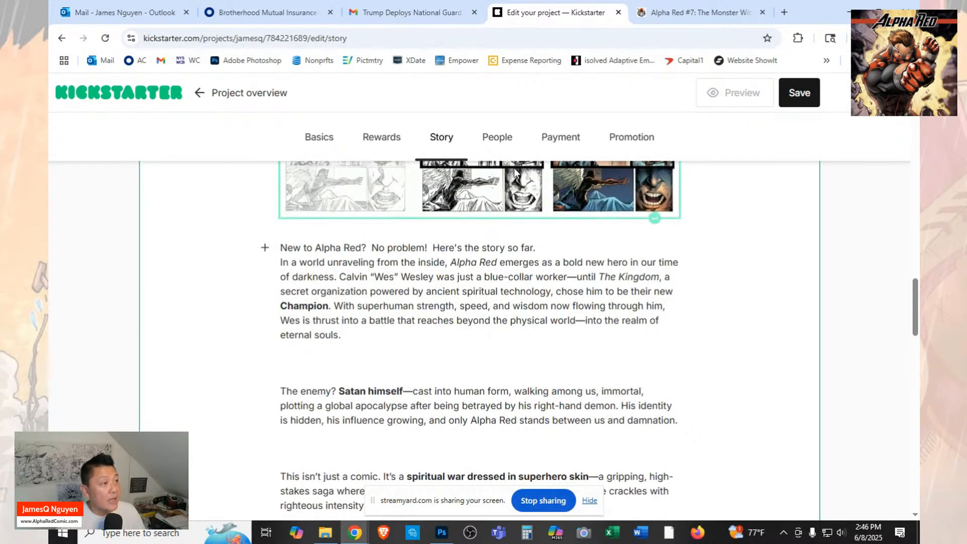
click(698, 12)
scroll(377, 440, down, 5)
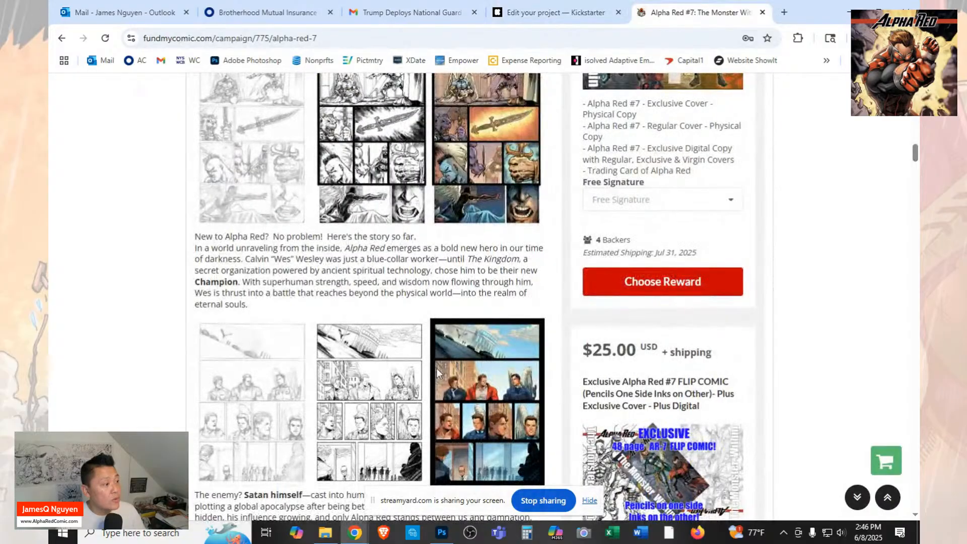
Insert the image file "AR7 - Page 2" between the "In a world unraveling" and "The enemy?" paragraphs of the Kickstarter story.
click(542, 14)
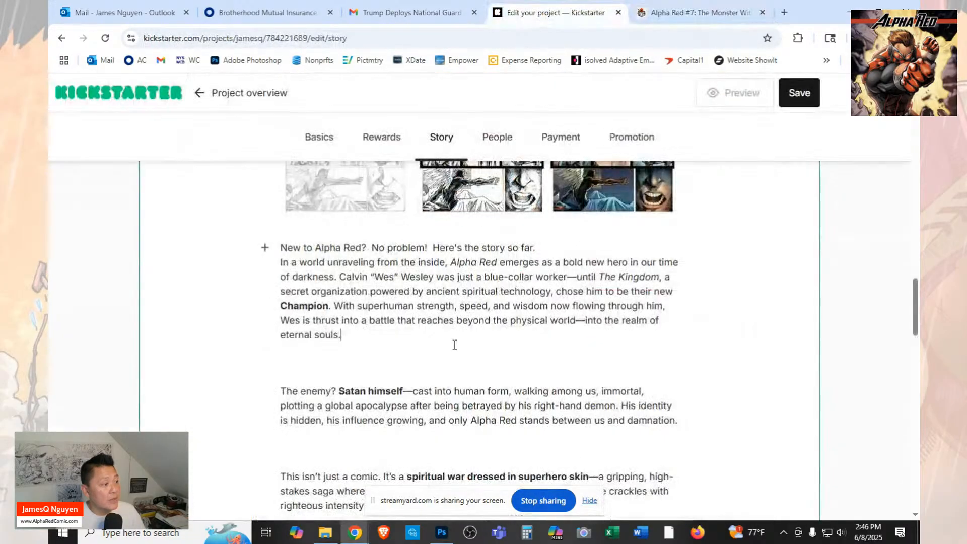
key(Delete)
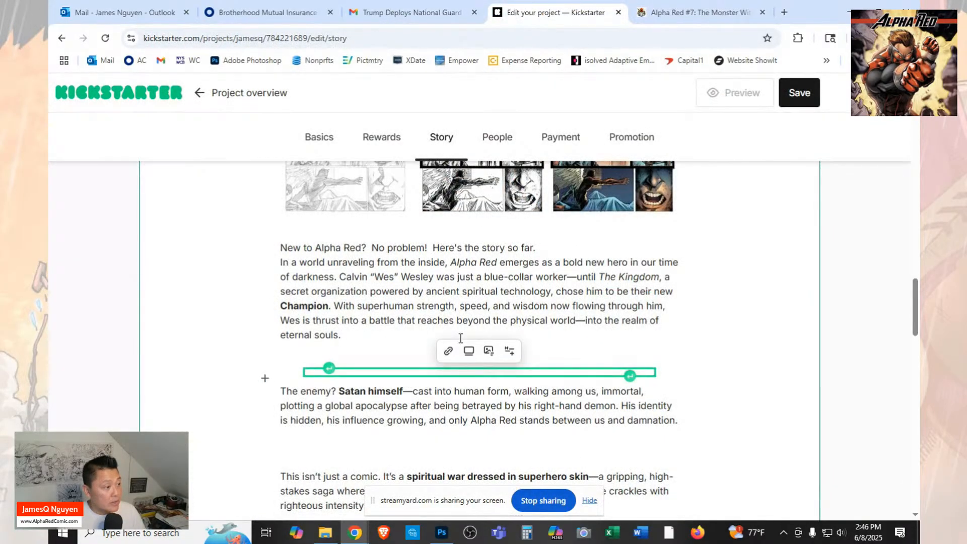
click(265, 380)
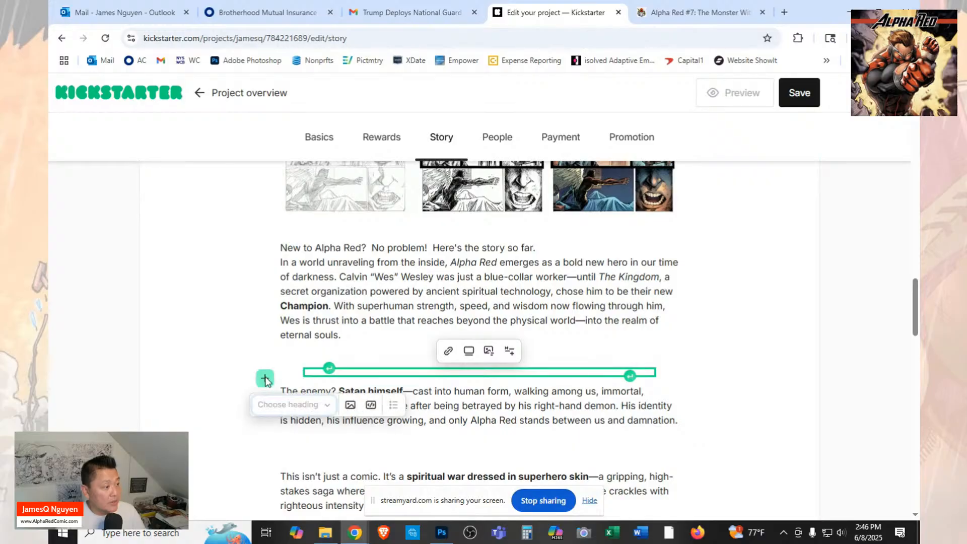
click(354, 406)
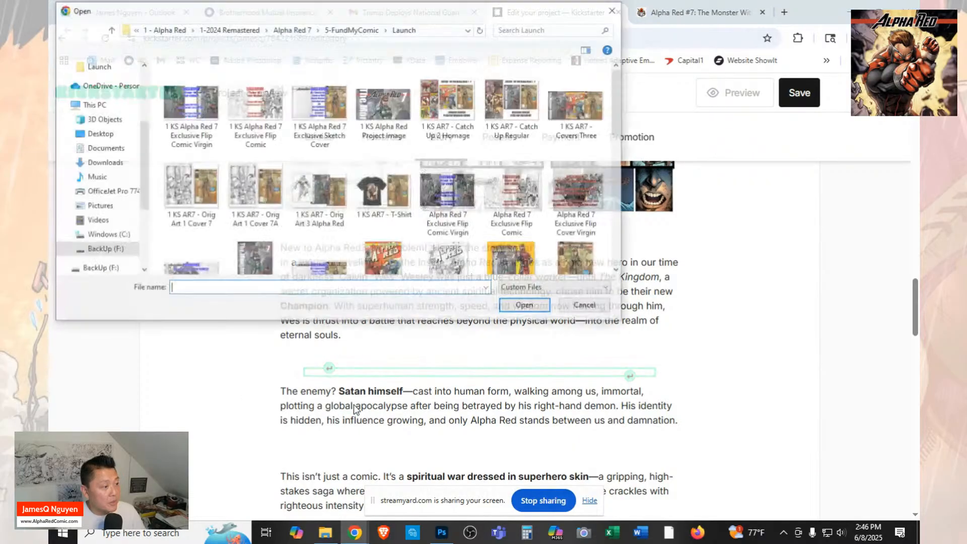
scroll(388, 202, down, 5)
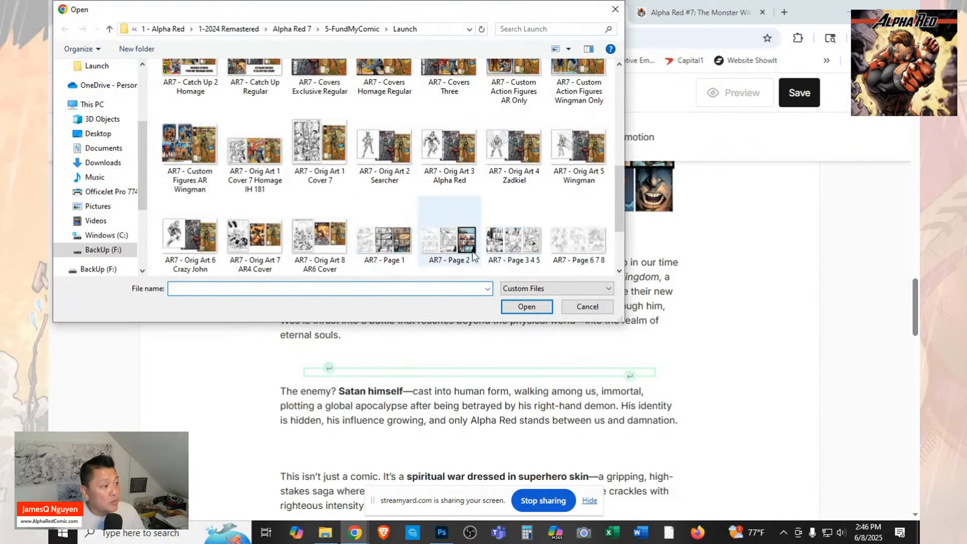
click(448, 241)
click(526, 306)
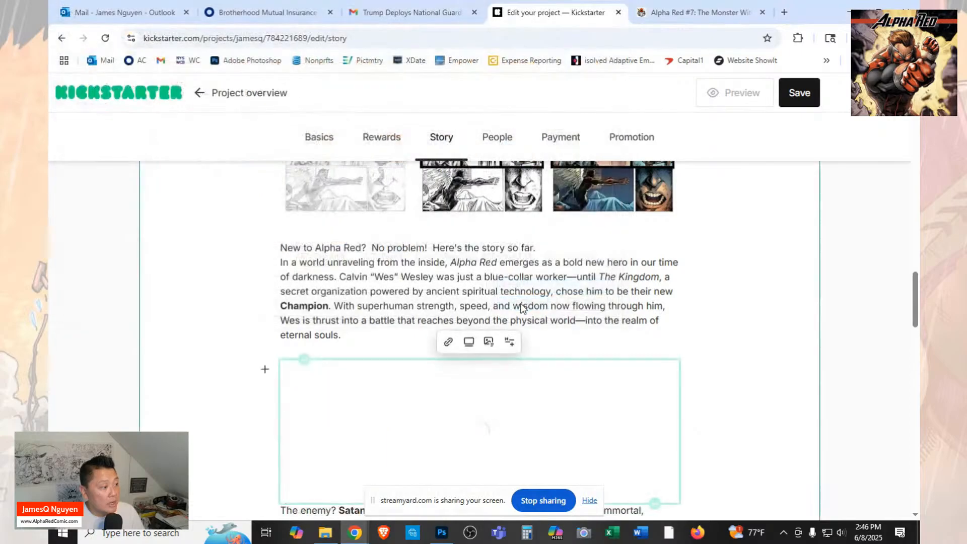
Check the FundMyComic campaign for the image that follows the "The enemy? Satan himself" paragraph.
click(686, 9)
scroll(398, 306, down, 1)
scroll(398, 306, down, 3)
scroll(398, 306, up, 3)
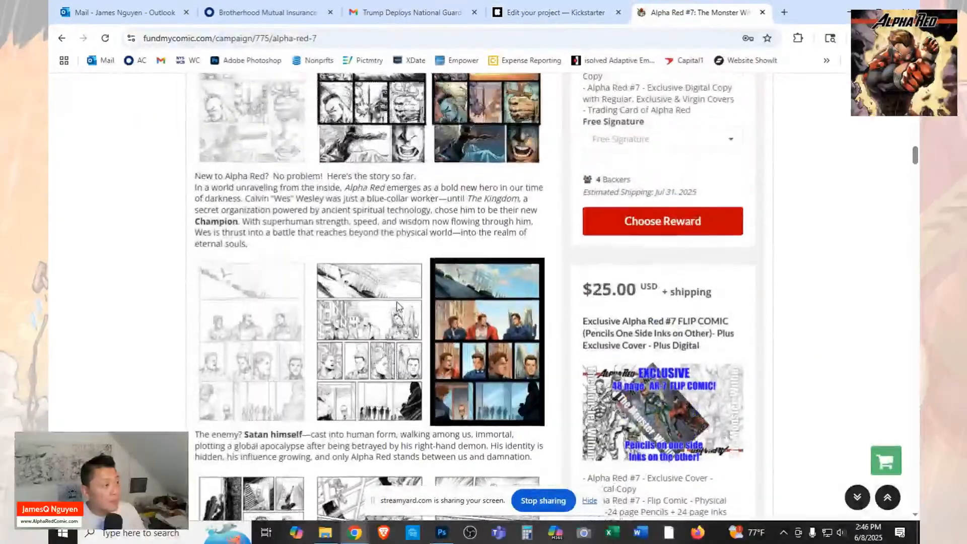
scroll(397, 306, down, 4)
scroll(367, 274, down, 1)
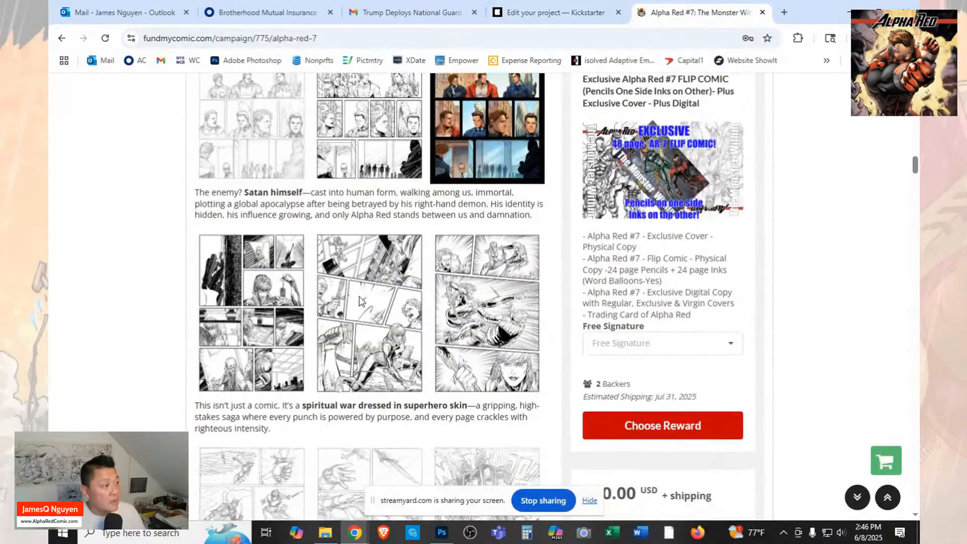
Insert the image file "AR7 - Page 3 4 5" in a new paragraph below the "The enemy?" text in the Kickstarter story.
click(581, 20)
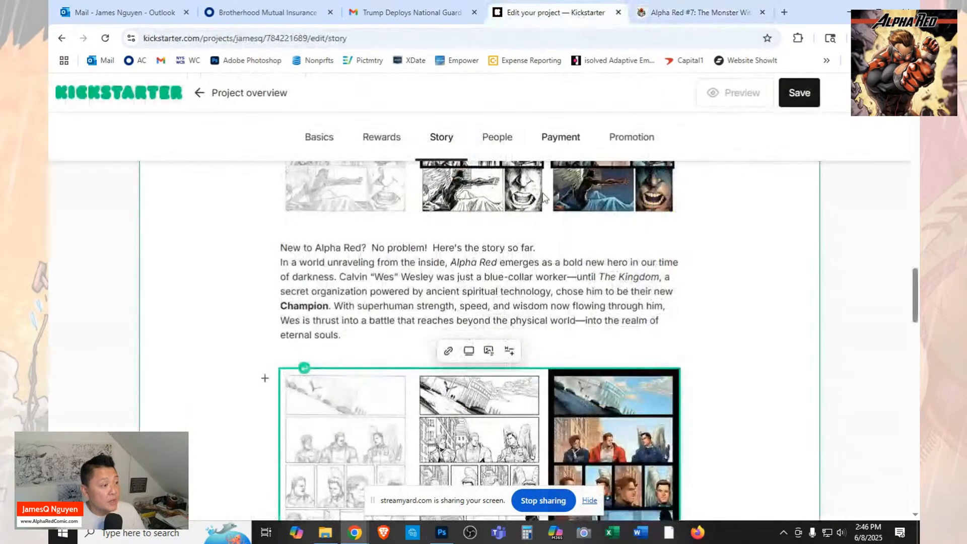
scroll(524, 366, down, 5)
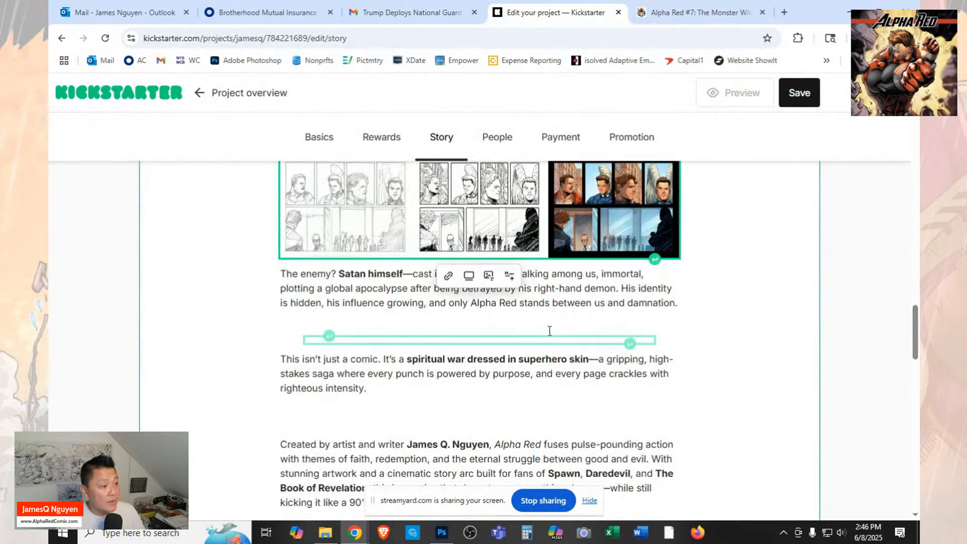
click(327, 339)
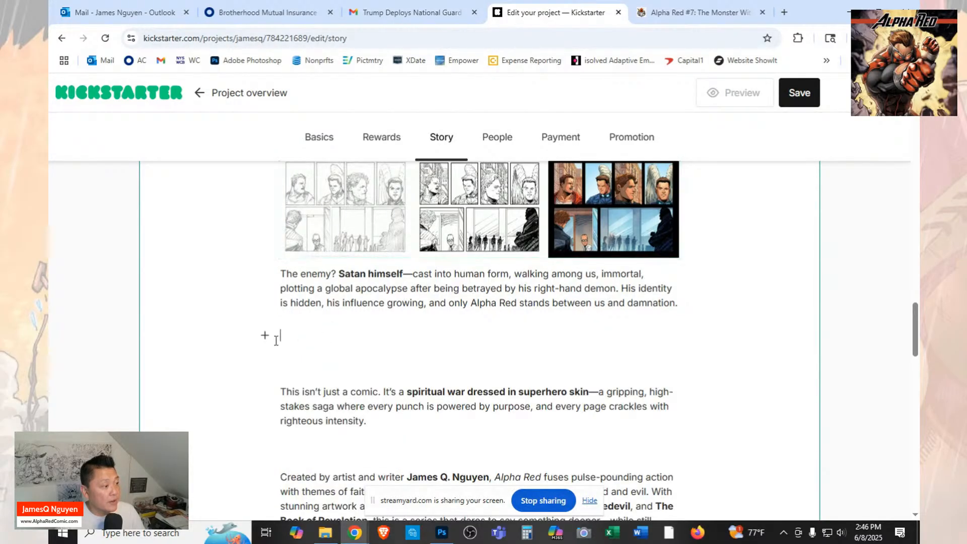
click(265, 337)
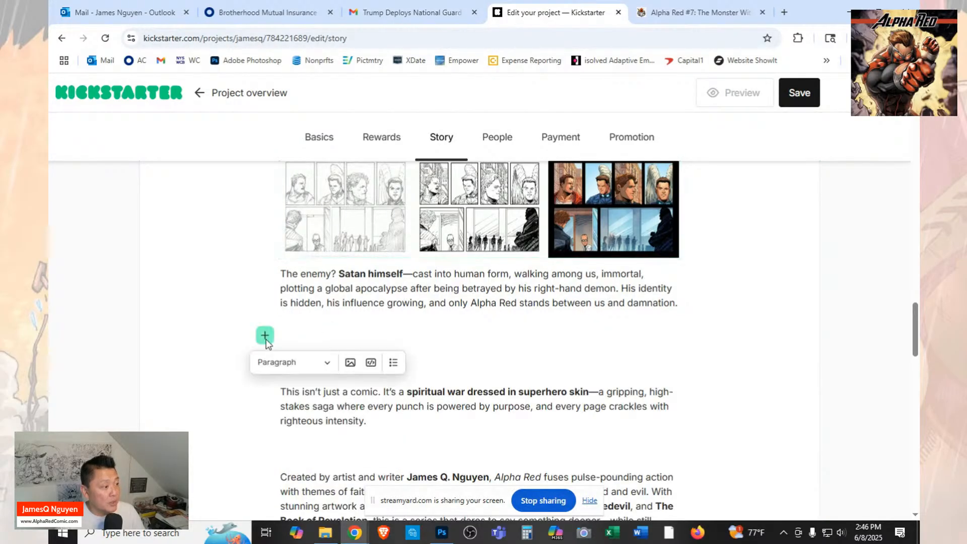
click(349, 362)
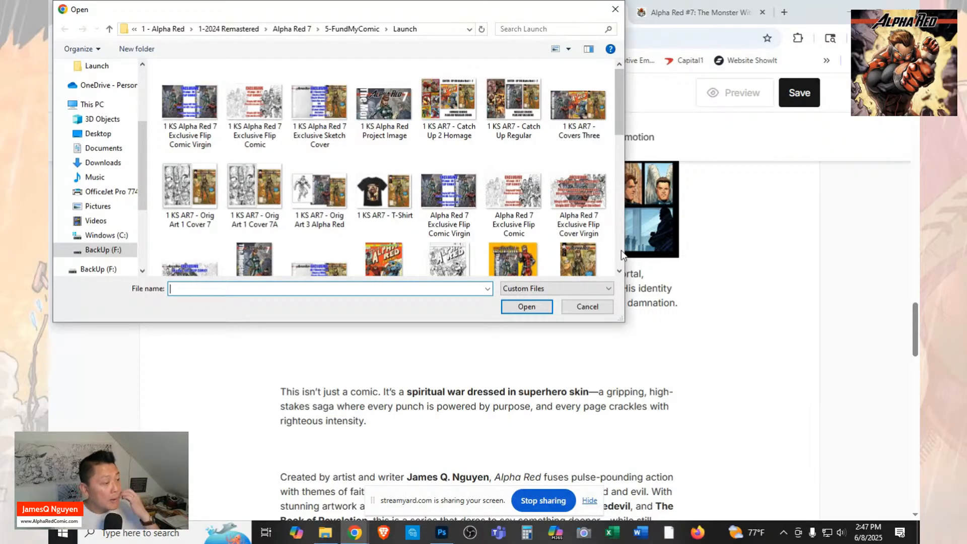
scroll(407, 199, down, 5)
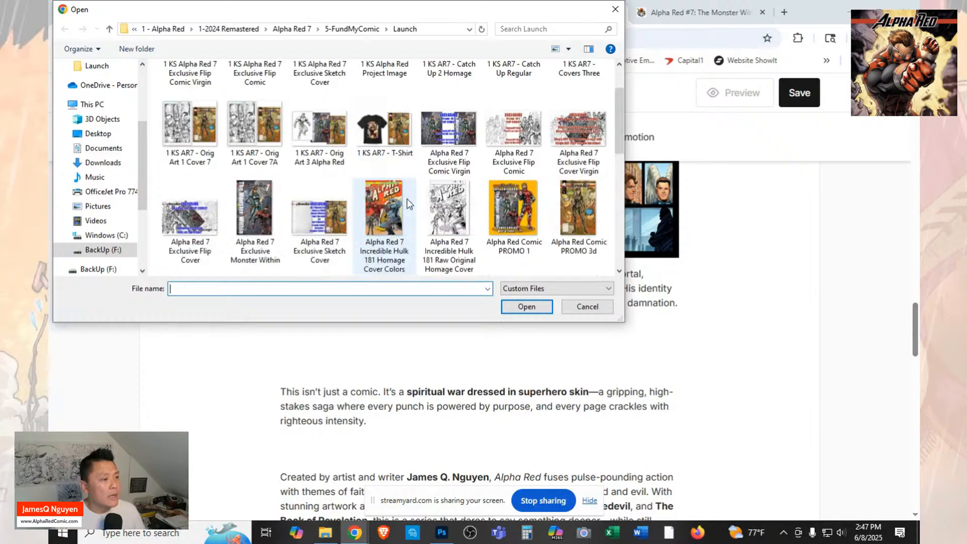
scroll(407, 199, up, 5)
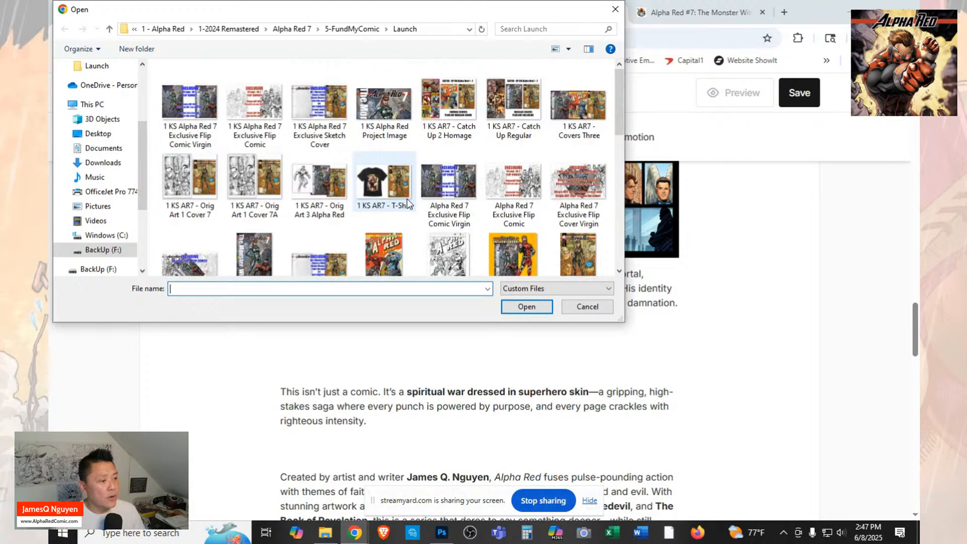
scroll(425, 216, down, 4)
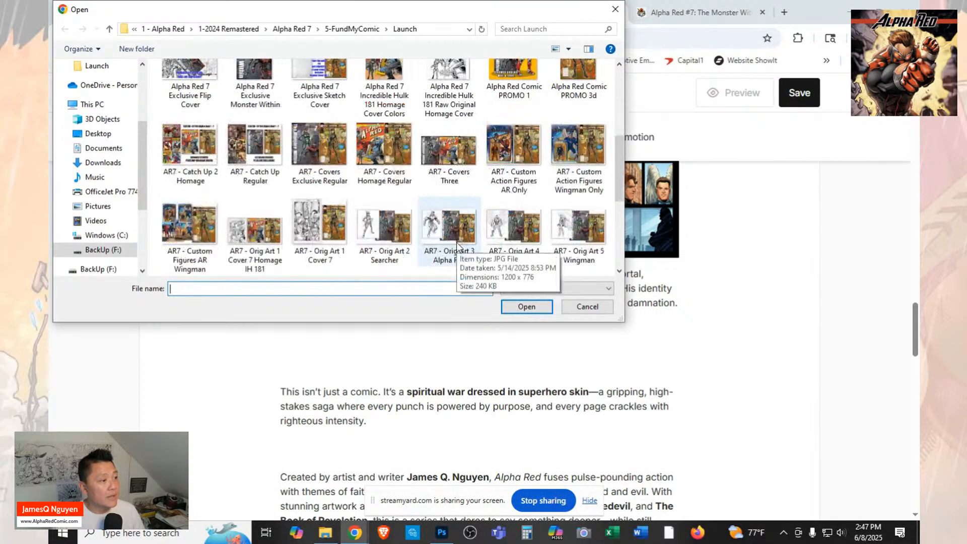
scroll(457, 243, down, 1)
scroll(456, 242, down, 1)
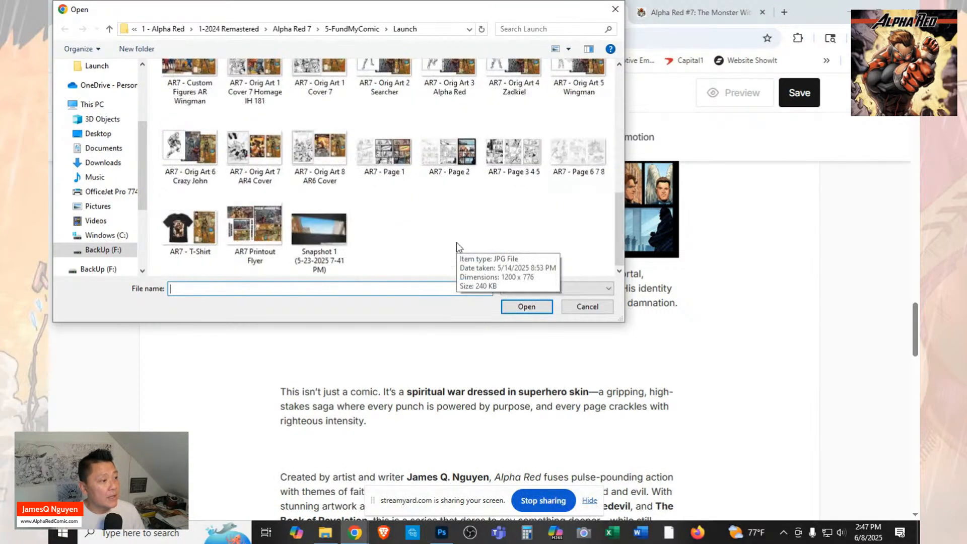
click(512, 151)
click(526, 307)
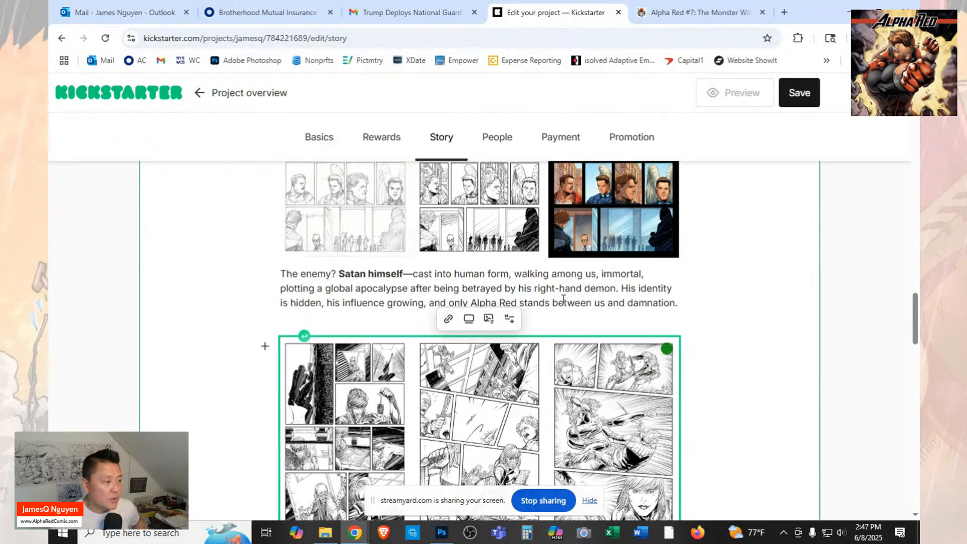
Insert the image file "AR7 - Page 6 7 8" in a new paragraph below the "This isn't just a comic" text.
scroll(563, 300, down, 1)
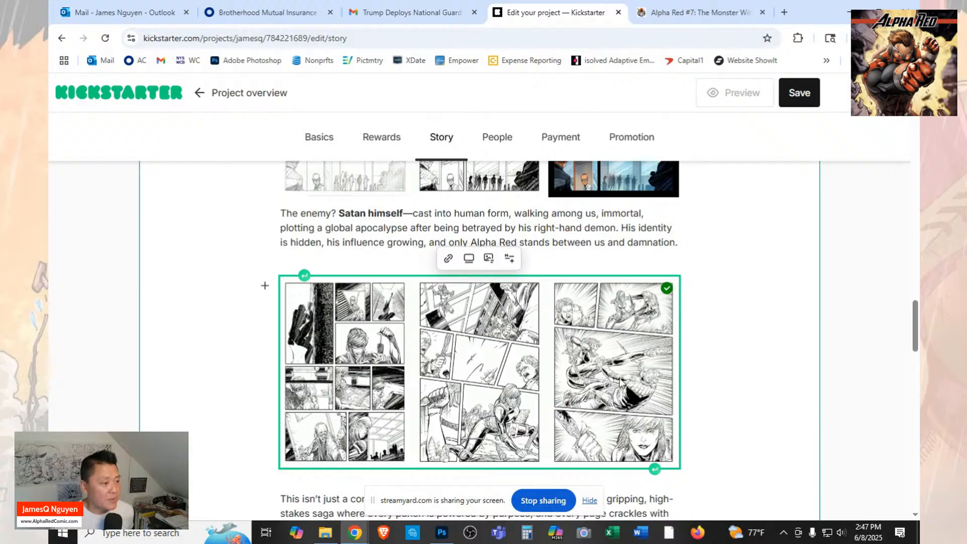
scroll(509, 417, down, 2)
click(496, 427)
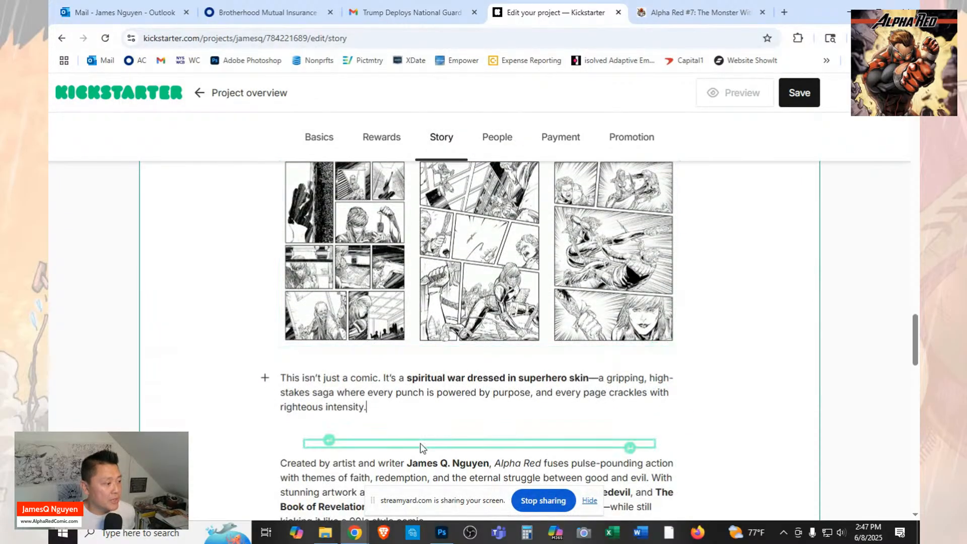
click(330, 442)
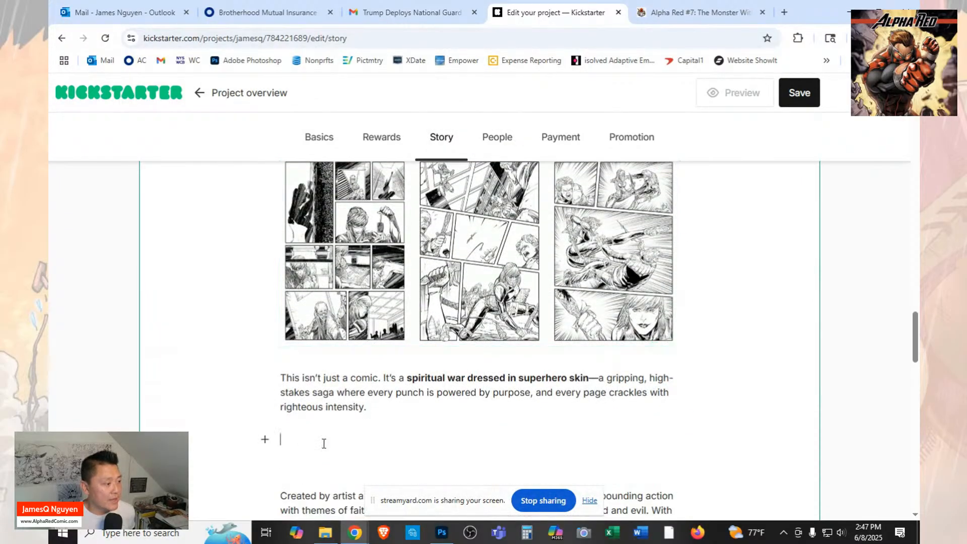
click(264, 440)
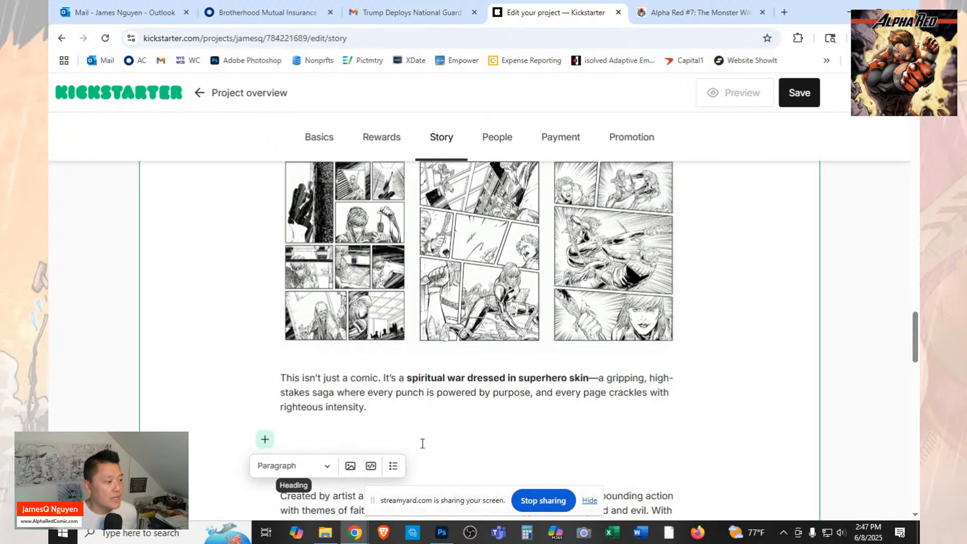
click(352, 467)
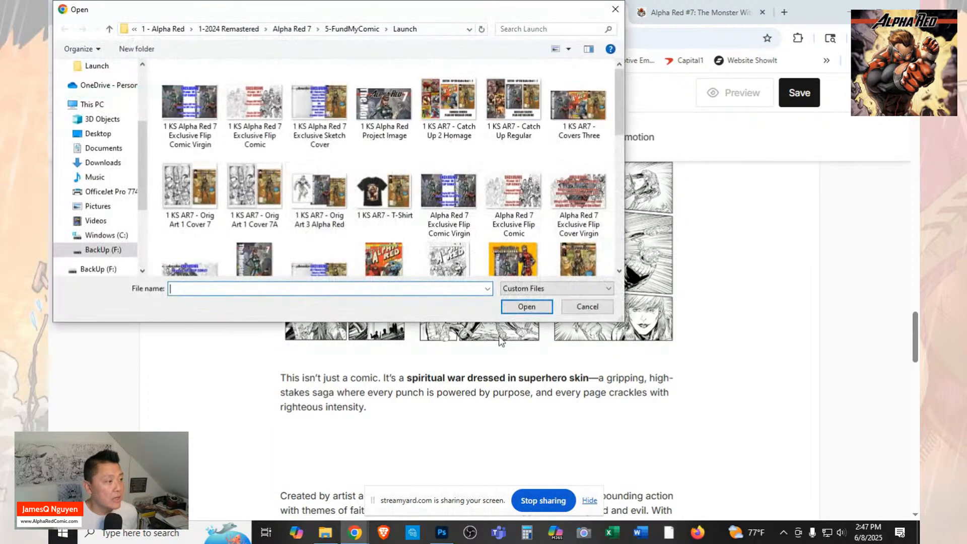
scroll(554, 222, down, 6)
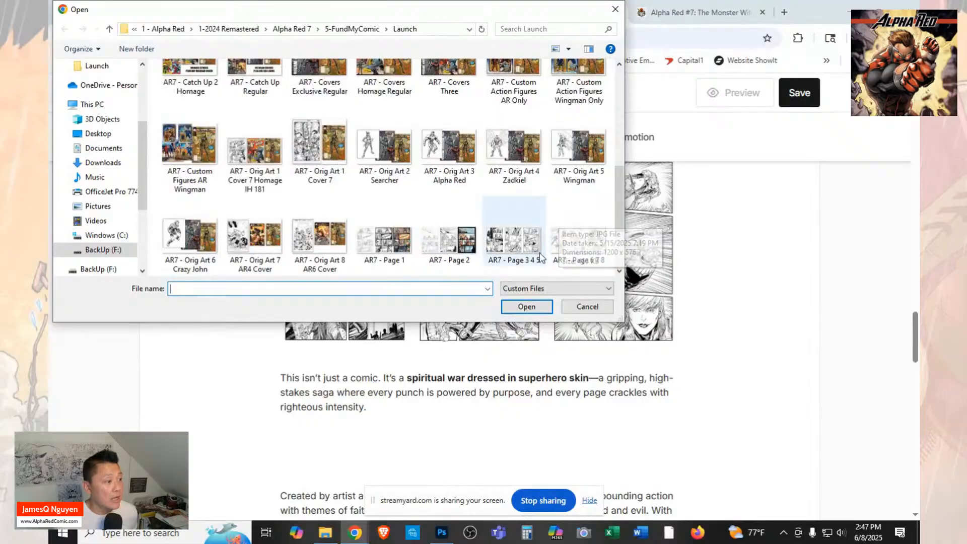
click(576, 250)
scroll(582, 242, down, 2)
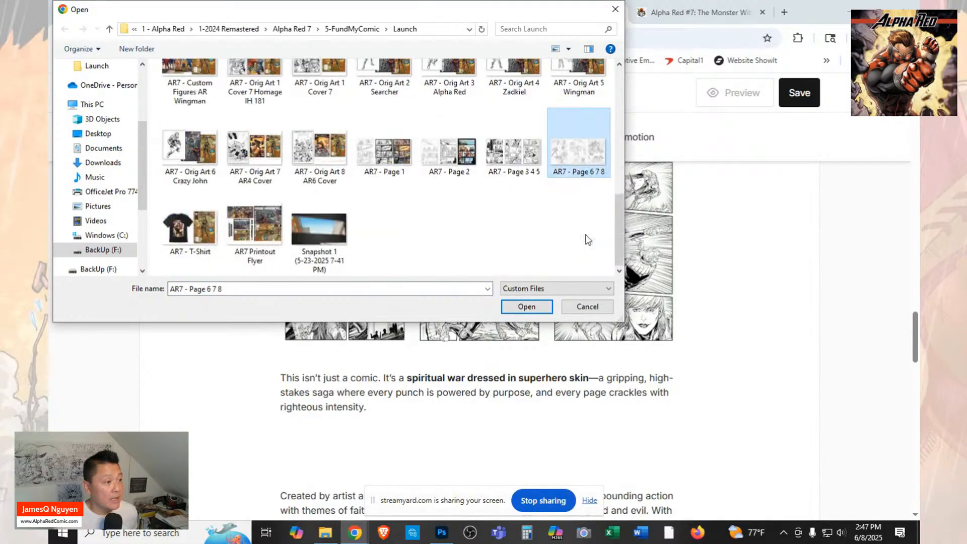
click(534, 305)
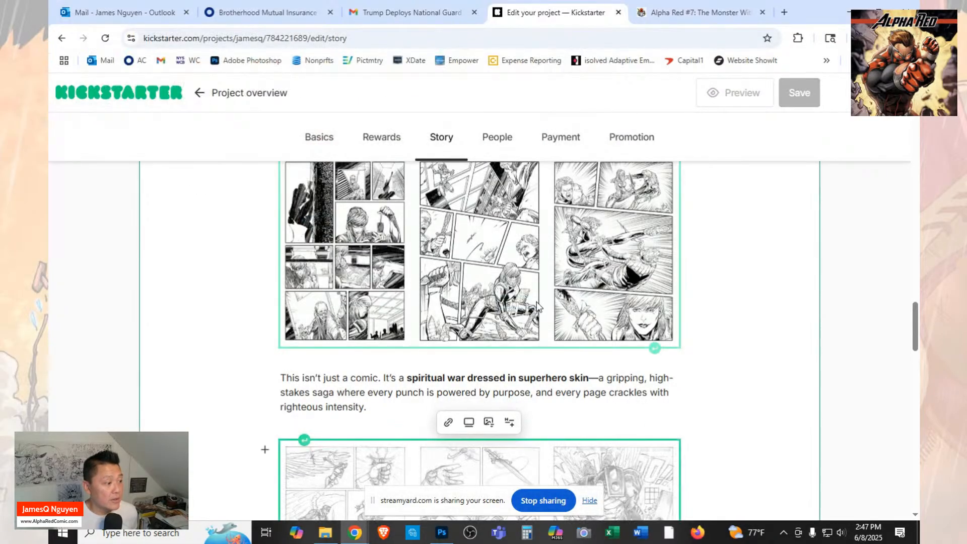
Add an empty paragraph between the "Created by artist and writer" text and the "Join the mission" line.
scroll(537, 304, down, 8)
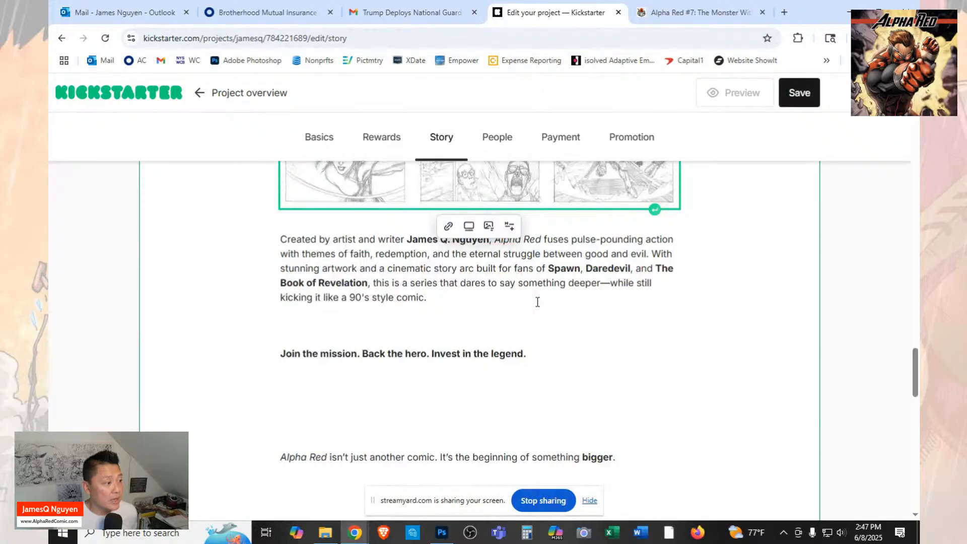
click(537, 302)
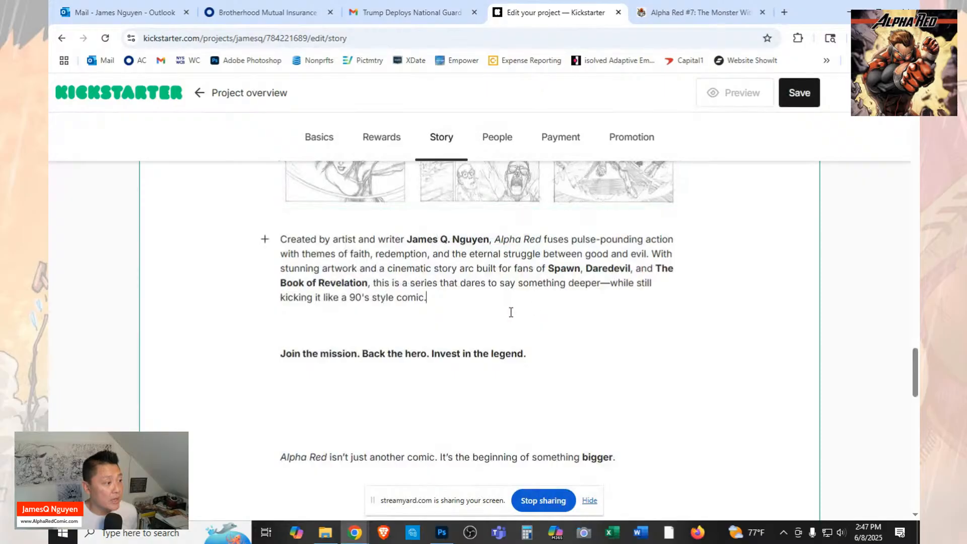
click(327, 334)
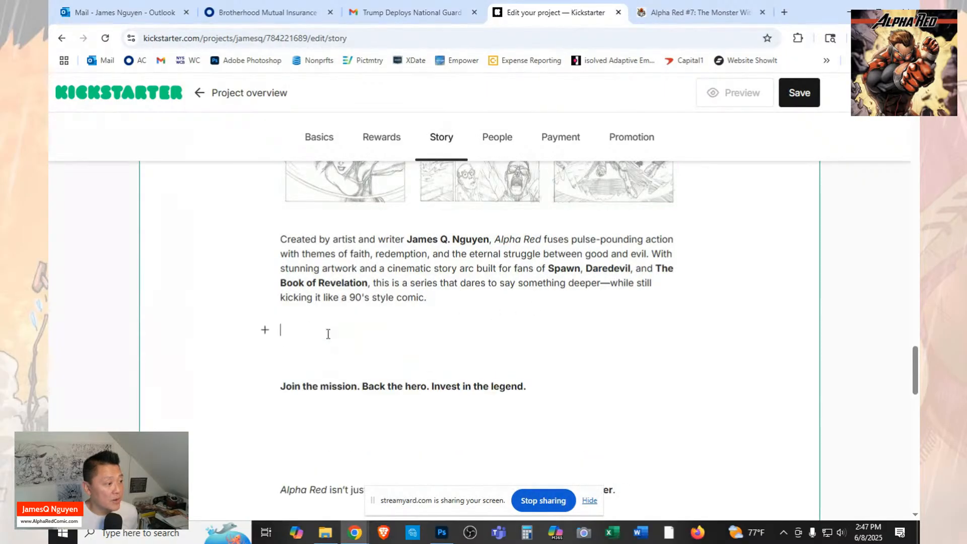
click(262, 331)
Check the FundMyComic campaign for the image that follows the "Created by artist and writer" paragraph.
click(681, 10)
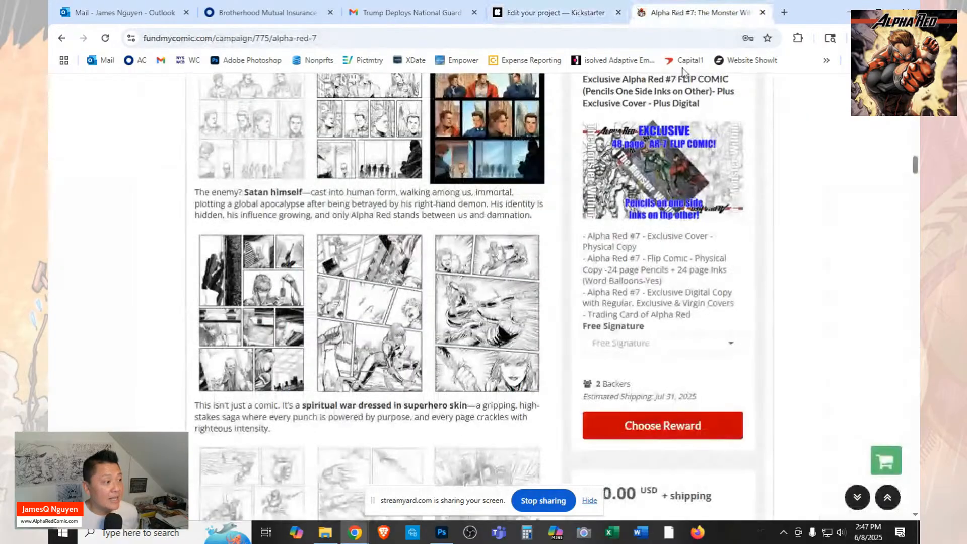
scroll(468, 309, down, 6)
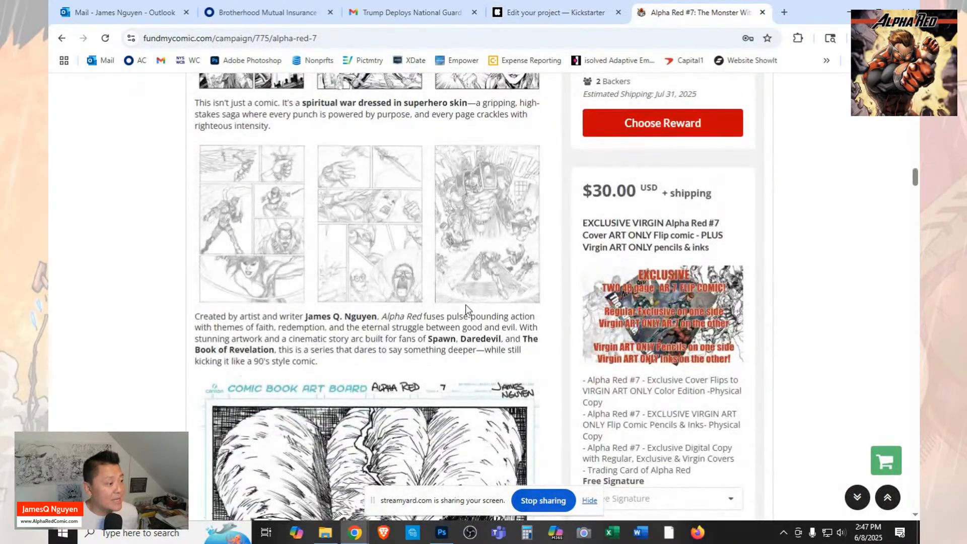
scroll(465, 304, down, 5)
Insert the image file "AR7 - Orig Art 1 Cover 7" in the empty paragraph below the "Created by artist and writer" text in the Kickstarter story.
click(516, 14)
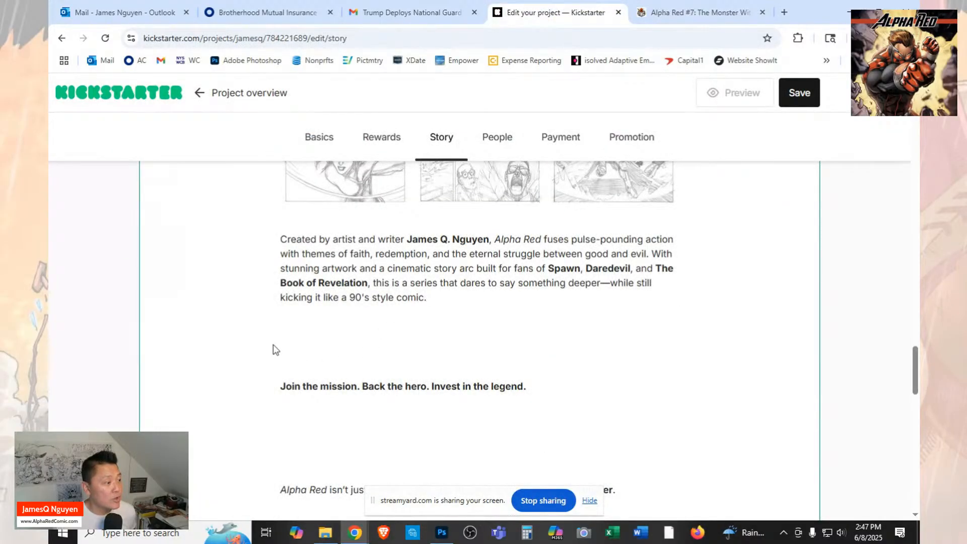
click(265, 330)
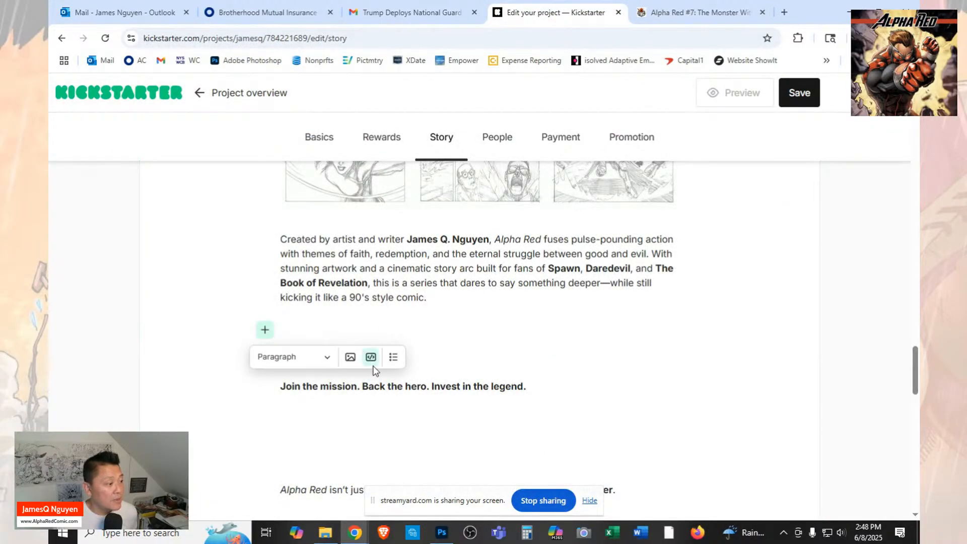
click(350, 357)
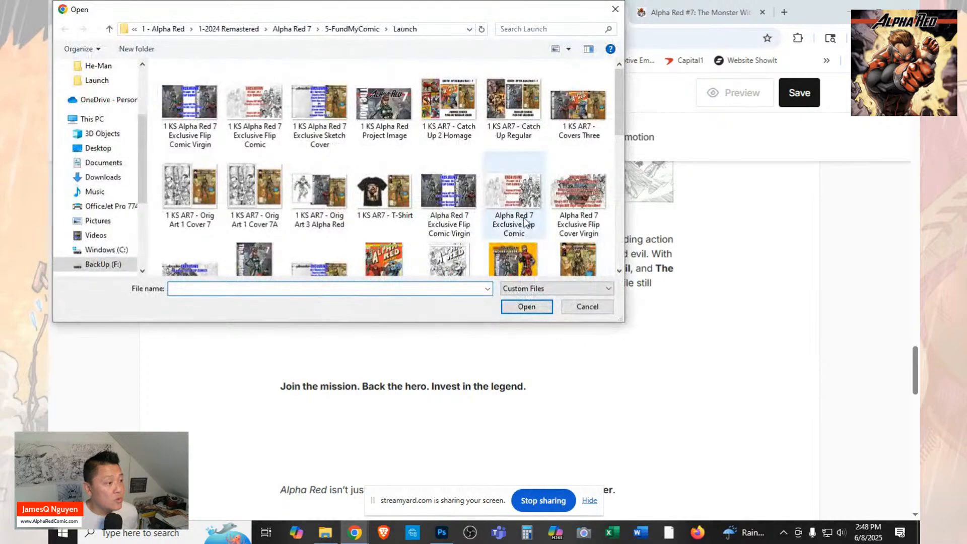
scroll(524, 217, down, 3)
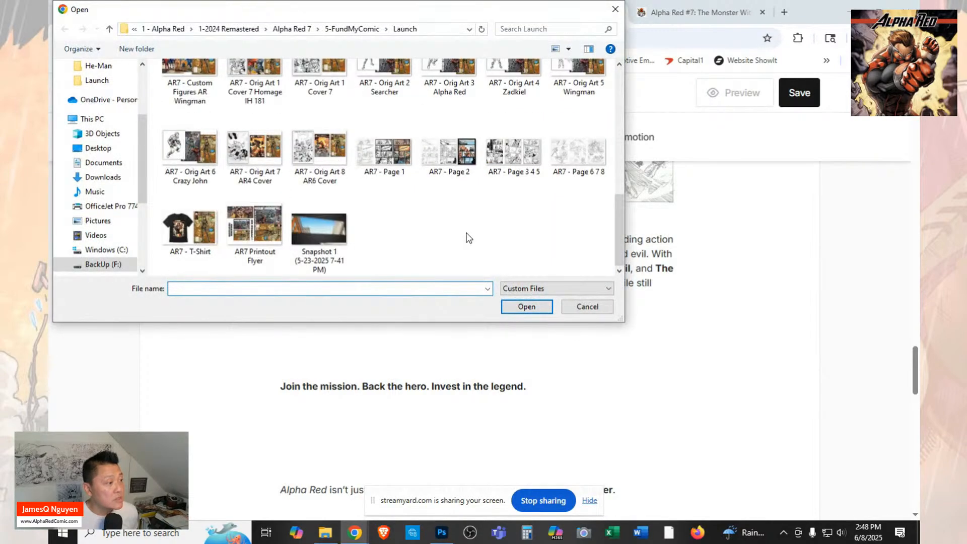
scroll(468, 238, up, 1)
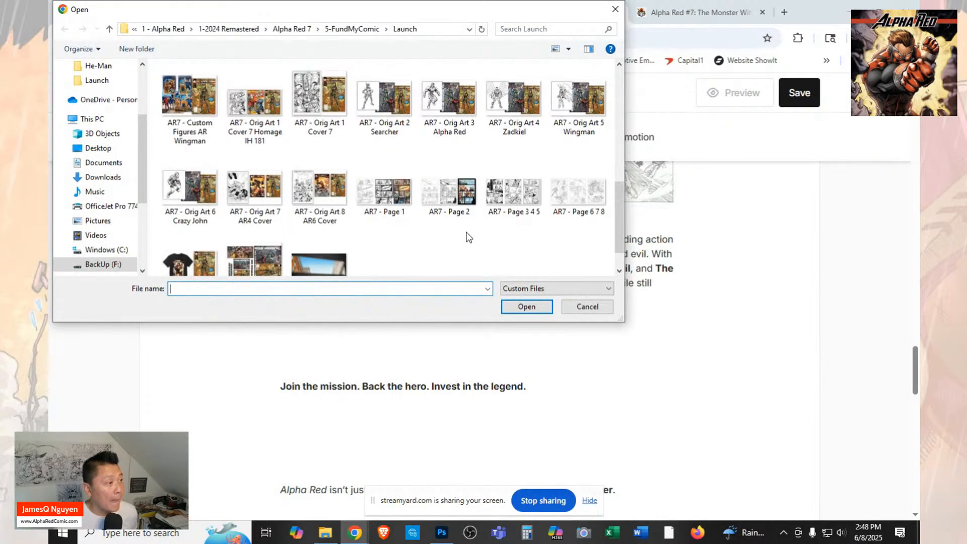
click(323, 100)
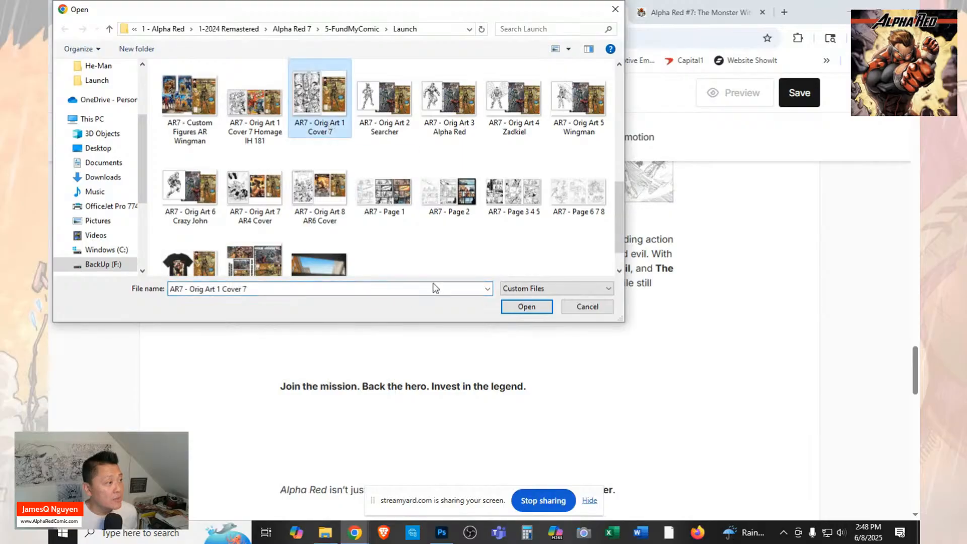
click(526, 306)
scroll(643, 280, down, 4)
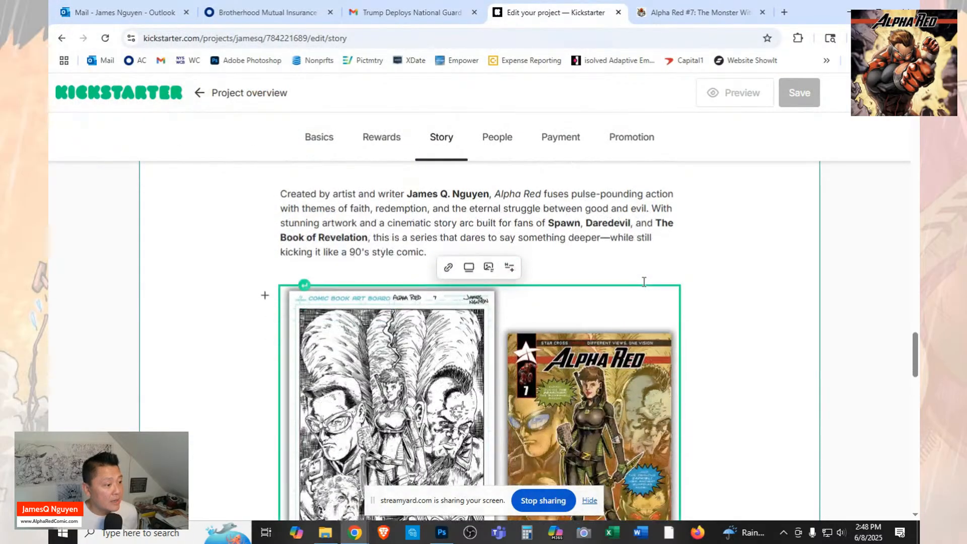
scroll(642, 282, up, 2)
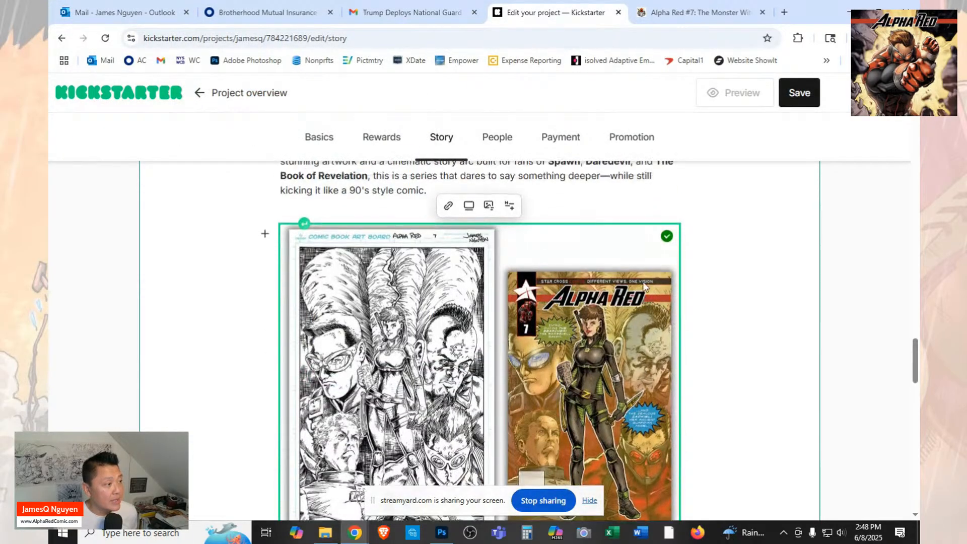
Check the FundMyComic campaign for the image that follows the "Join the mission" line, and return to the Kickstarter editor.
click(661, 18)
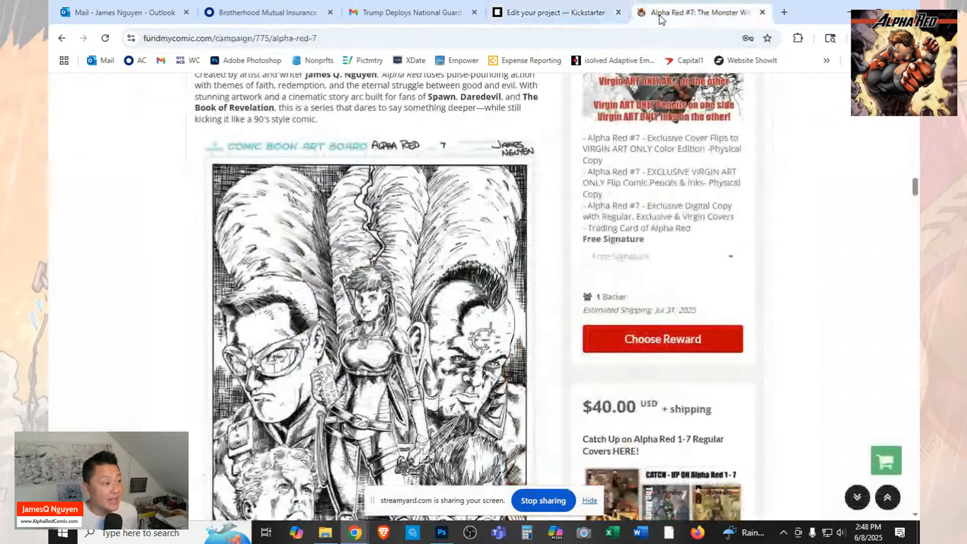
scroll(543, 238, down, 8)
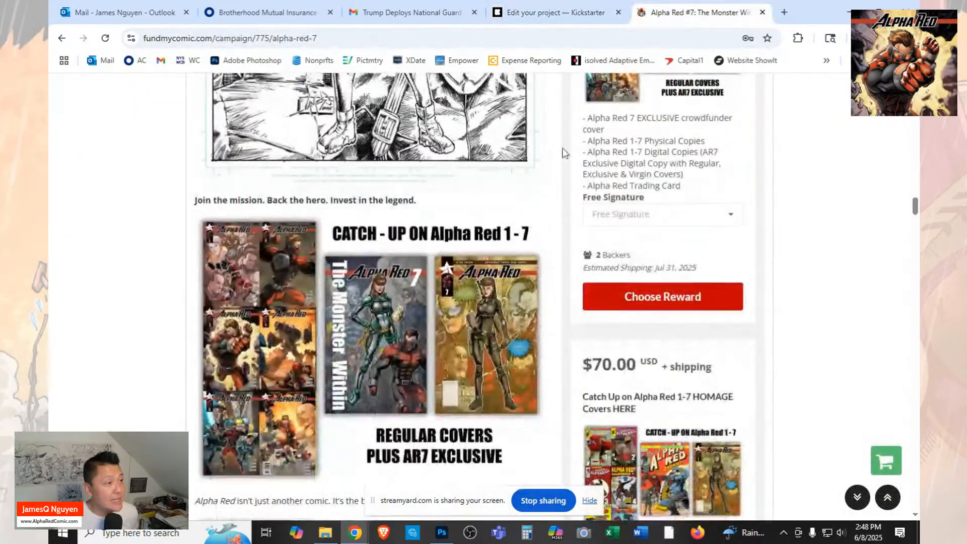
click(554, 12)
Insert the image file "AR7 - Catch Up Regular" in the empty paragraph below the "Join the mission" line.
scroll(552, 182, down, 3)
scroll(552, 183, down, 3)
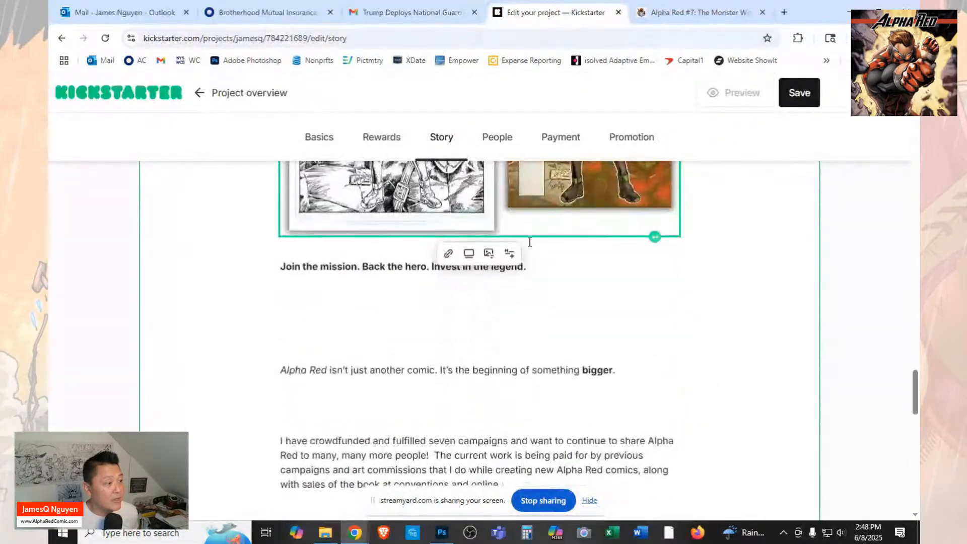
click(498, 307)
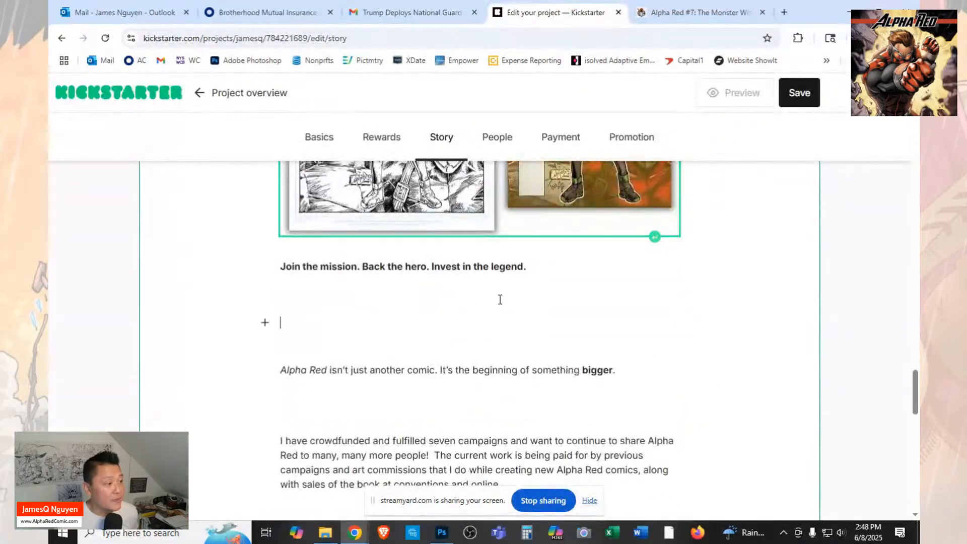
click(265, 323)
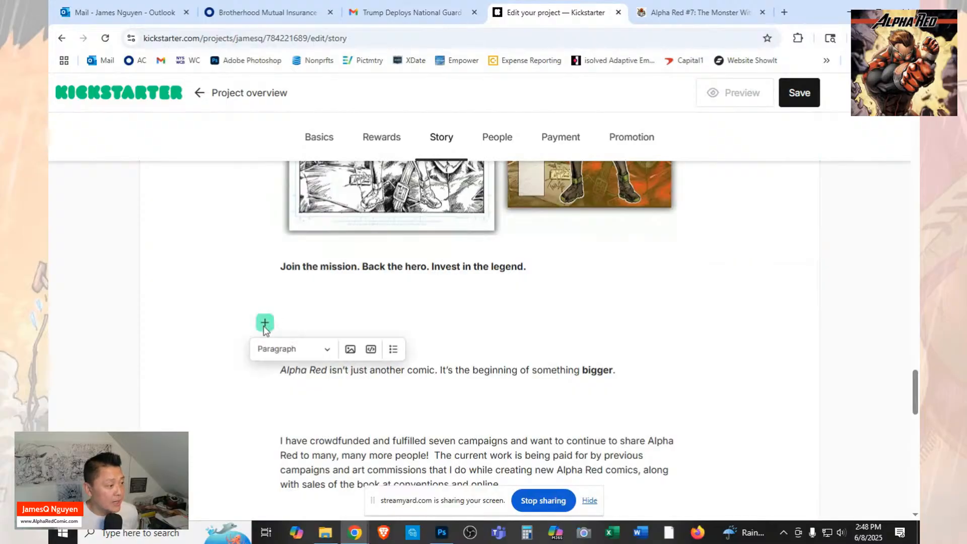
click(351, 353)
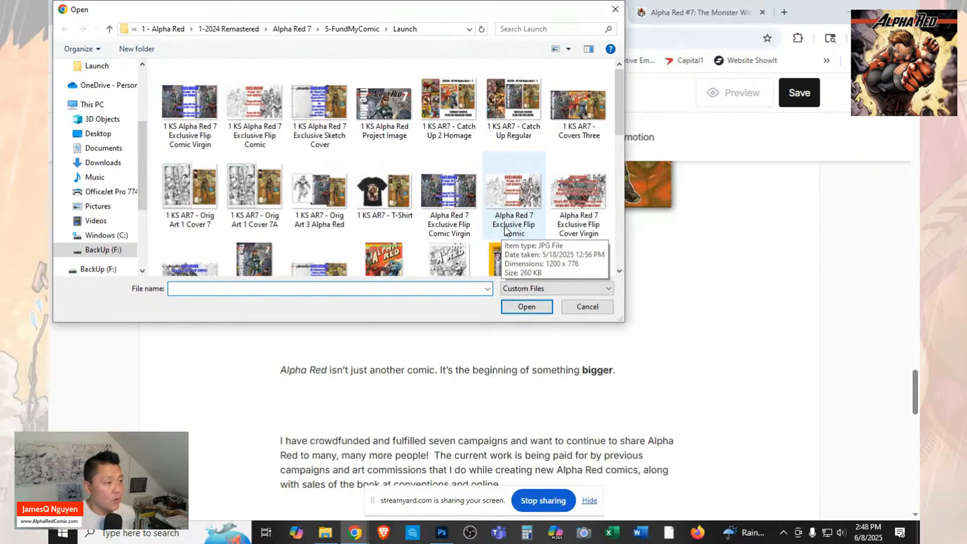
scroll(527, 198, down, 3)
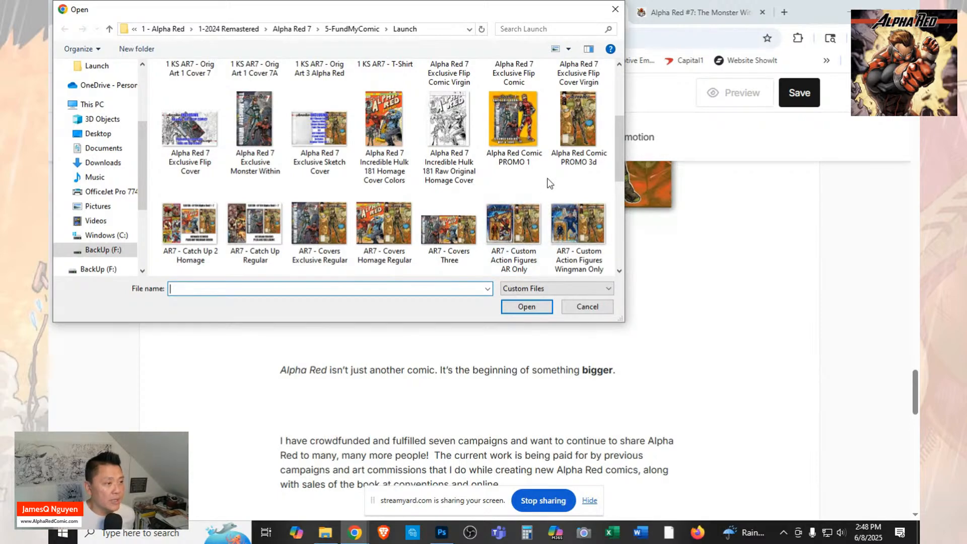
scroll(549, 183, down, 2)
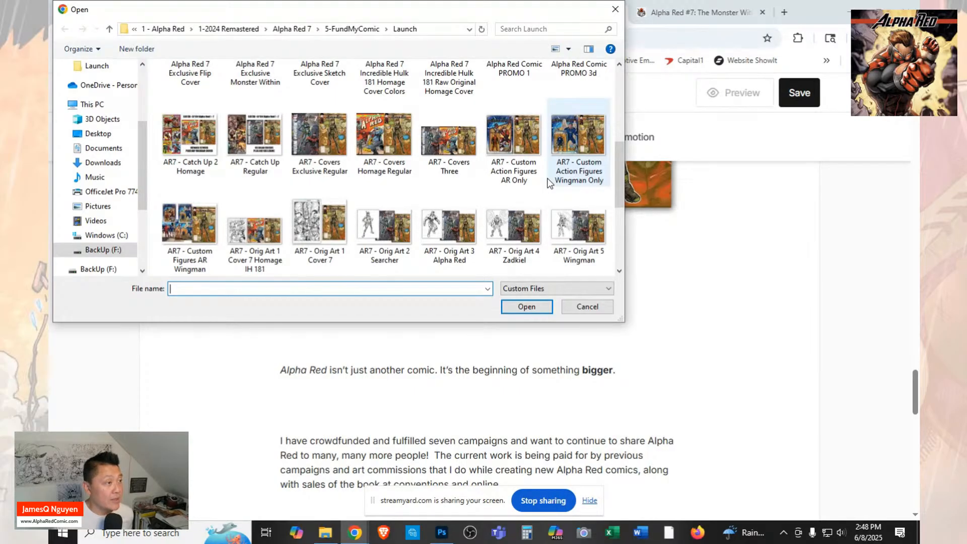
scroll(461, 203, down, 2)
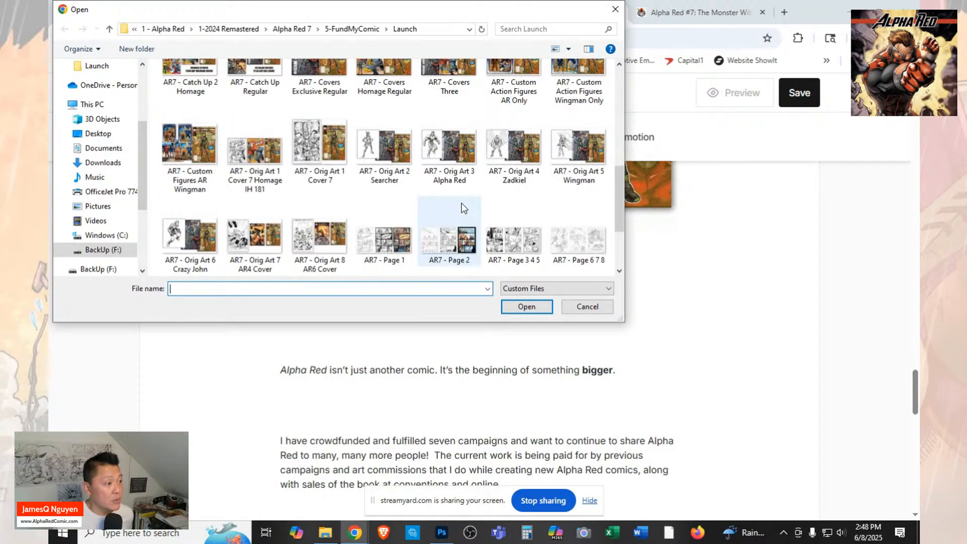
scroll(461, 203, down, 2)
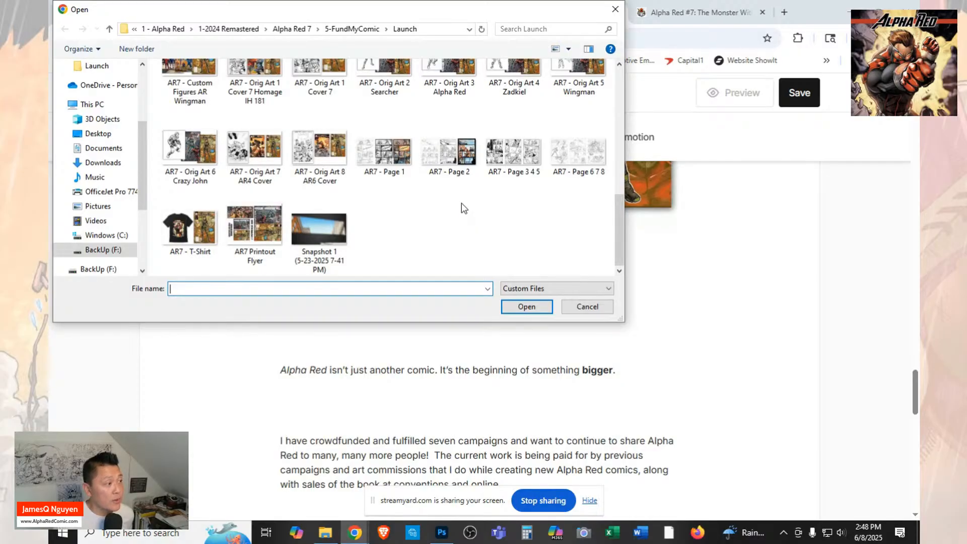
scroll(461, 204, up, 4)
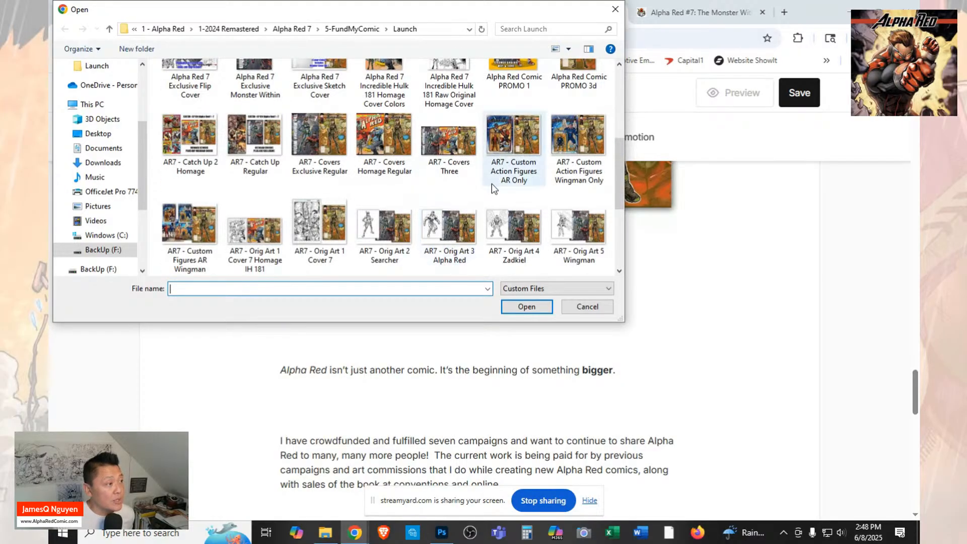
click(261, 160)
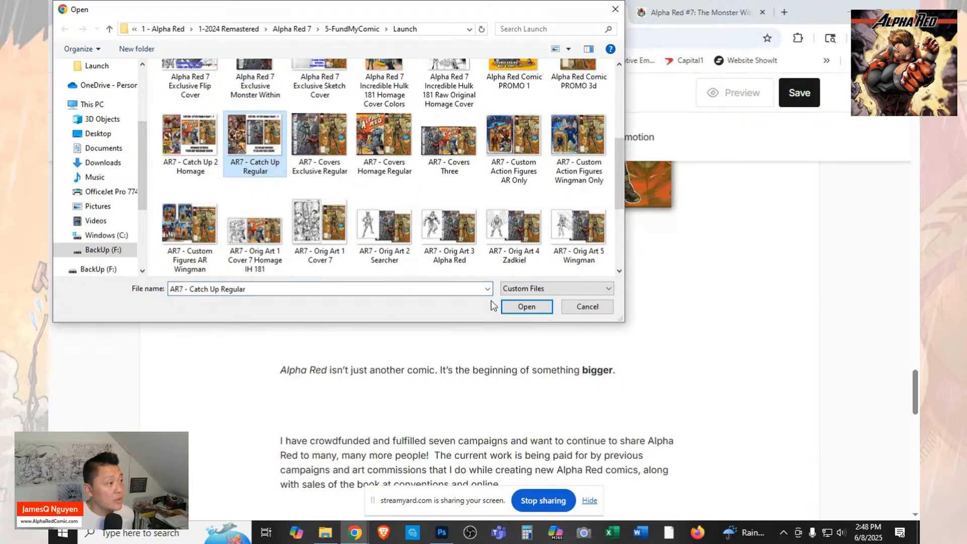
click(527, 306)
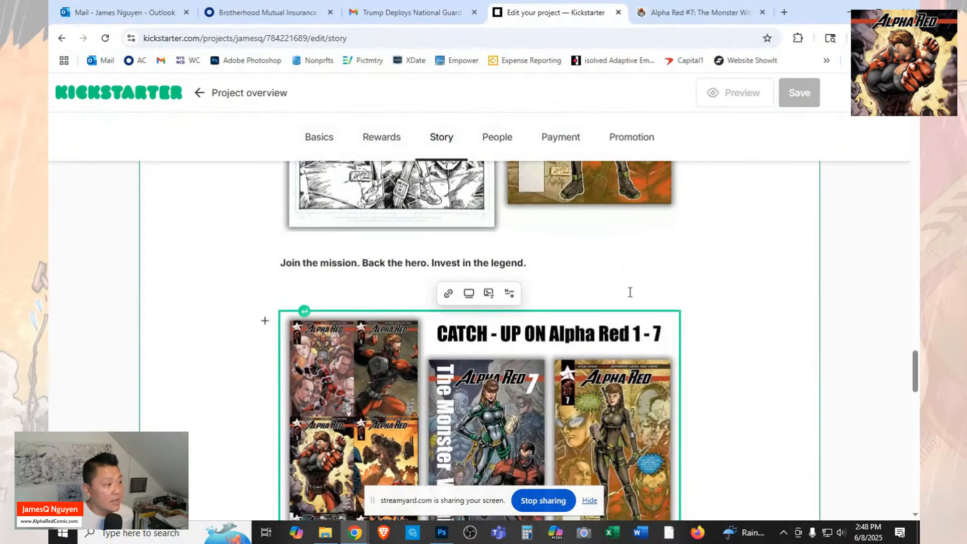
scroll(630, 292, down, 6)
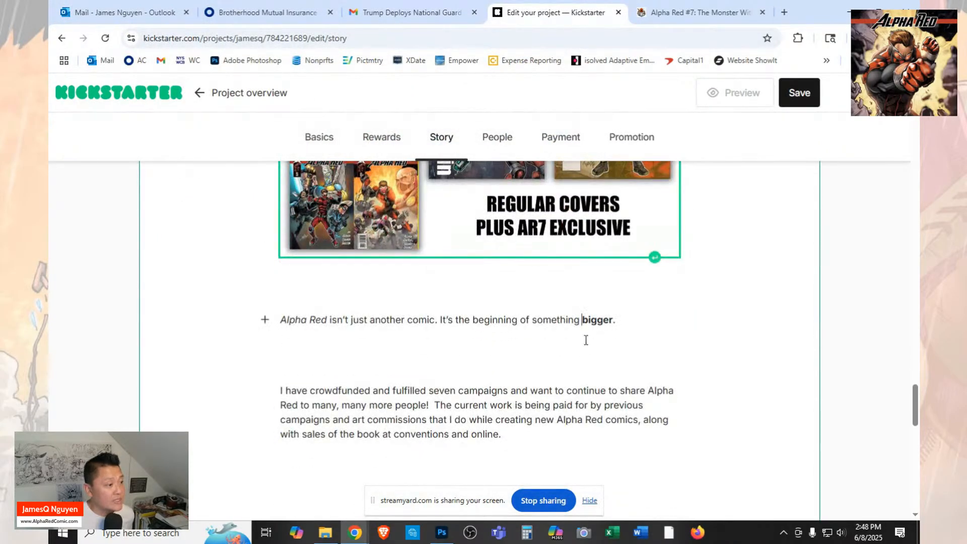
click(447, 359)
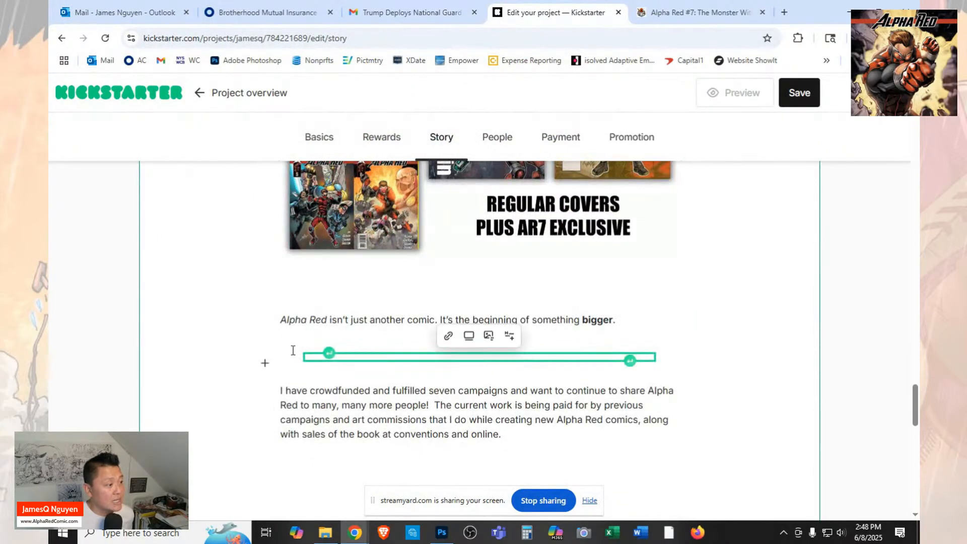
click(265, 363)
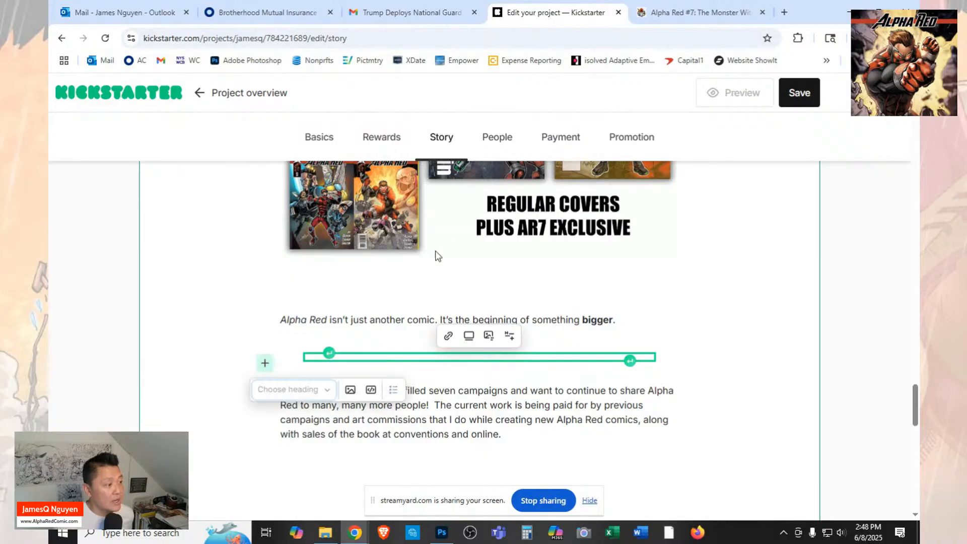
click(350, 389)
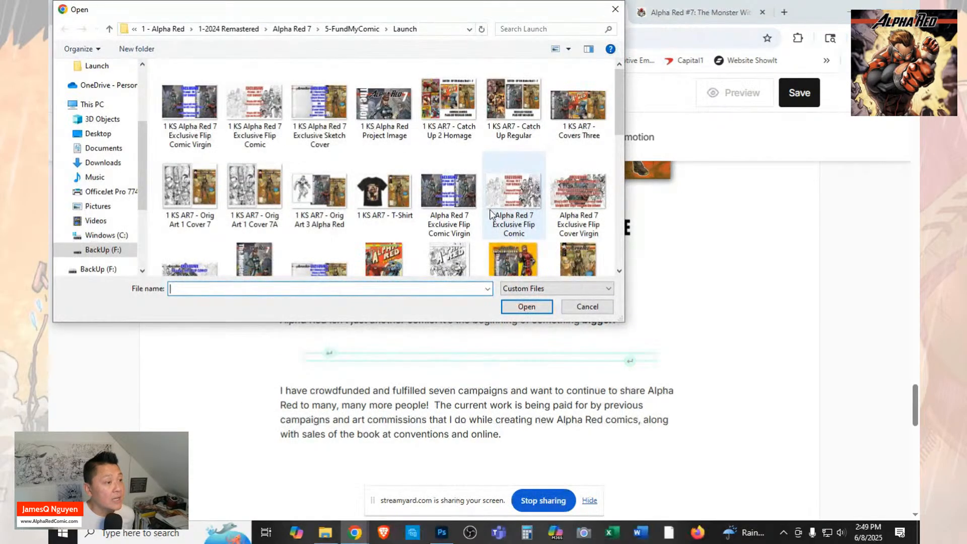
click(571, 309)
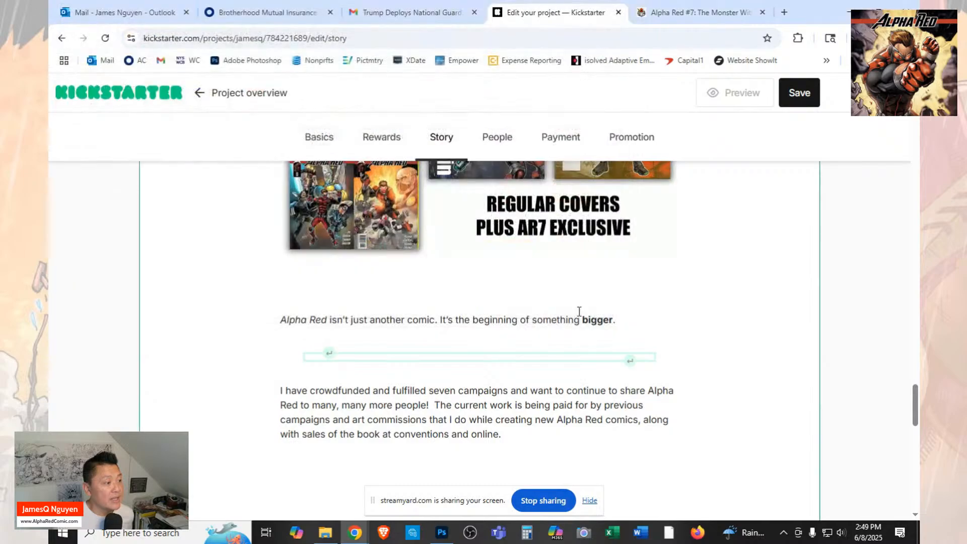
Check the FundMyComic campaign for the image that follows the "Alpha Red isn't just another comic" line, and return to the Kickstarter editor.
click(698, 15)
scroll(458, 310, down, 7)
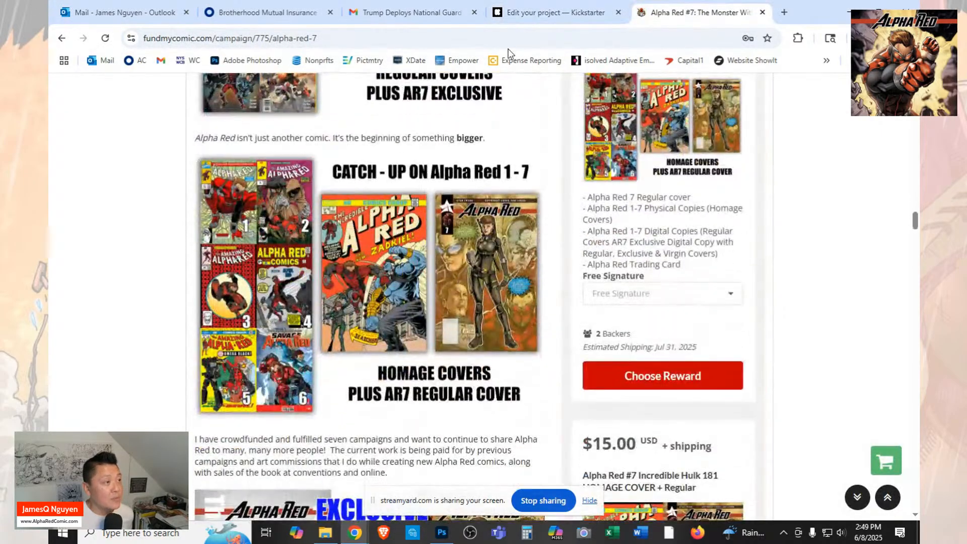
click(552, 12)
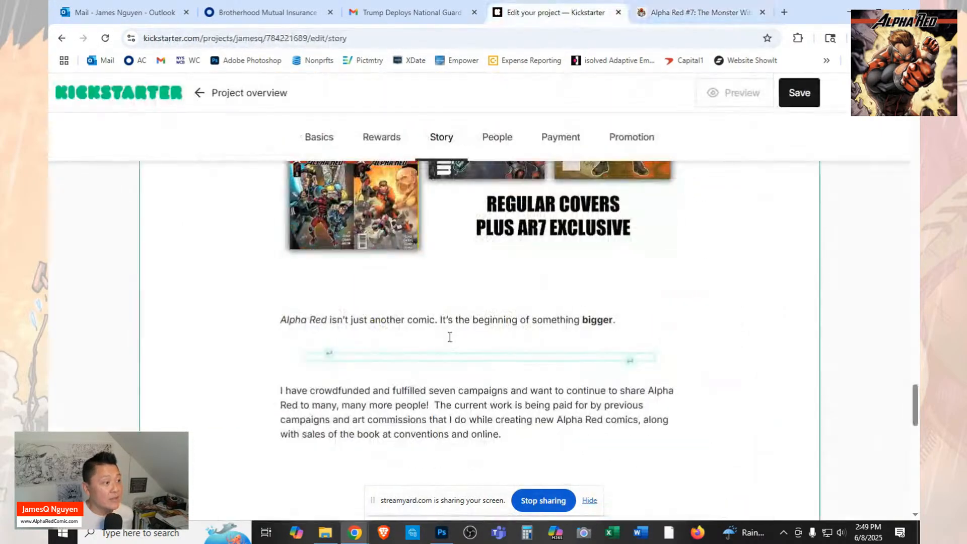
Insert the image file "AR7 - Catch Up 2 Homage" in a new paragraph below the "Alpha Red isn't just another comic" line.
click(330, 348)
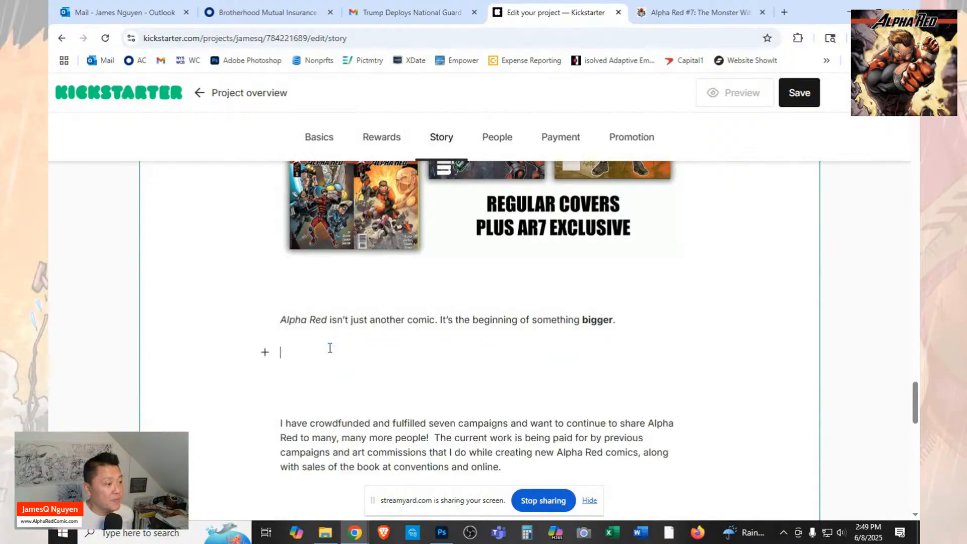
click(264, 351)
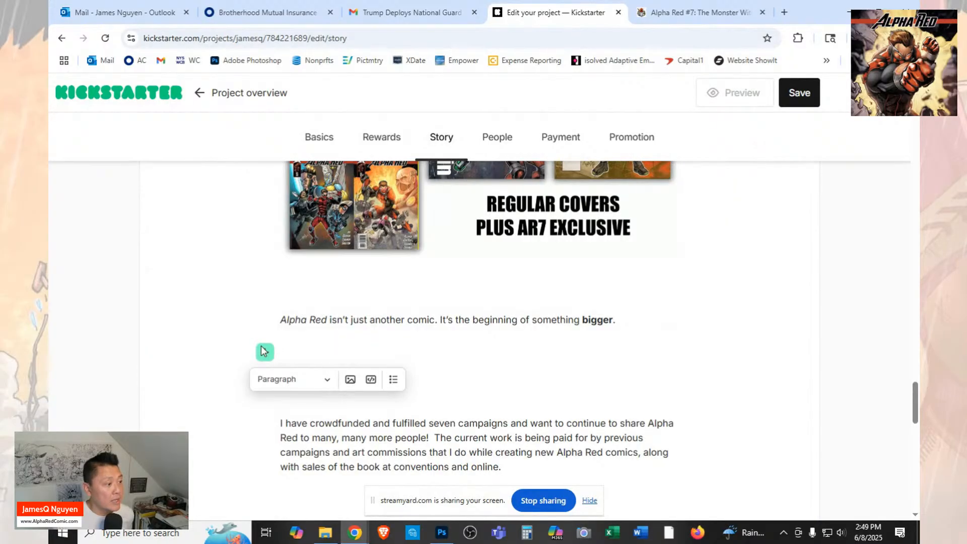
click(350, 380)
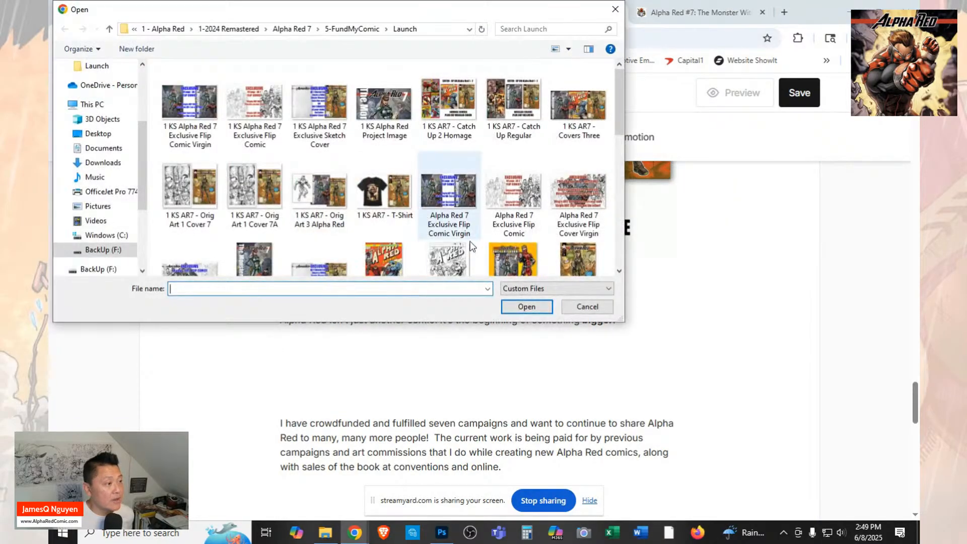
scroll(329, 241, down, 1)
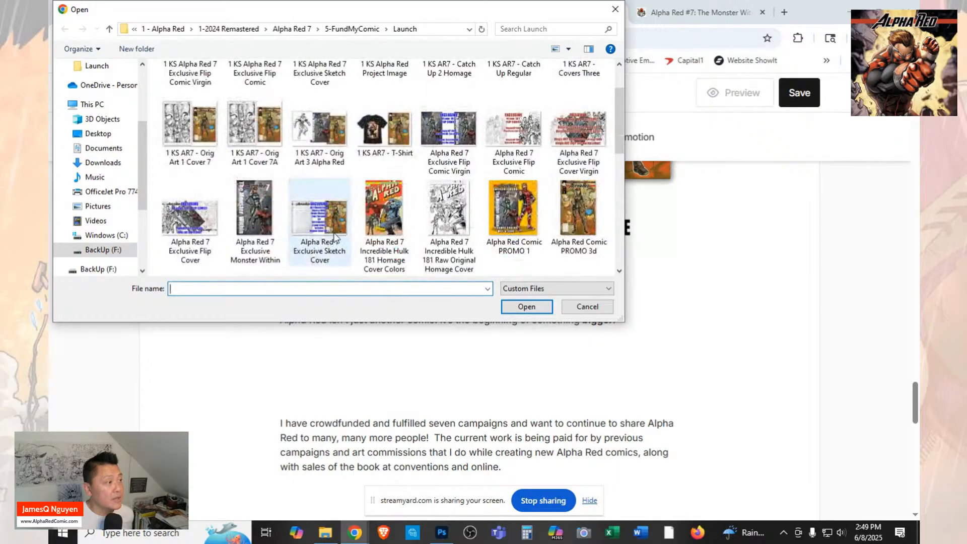
scroll(335, 236, down, 1)
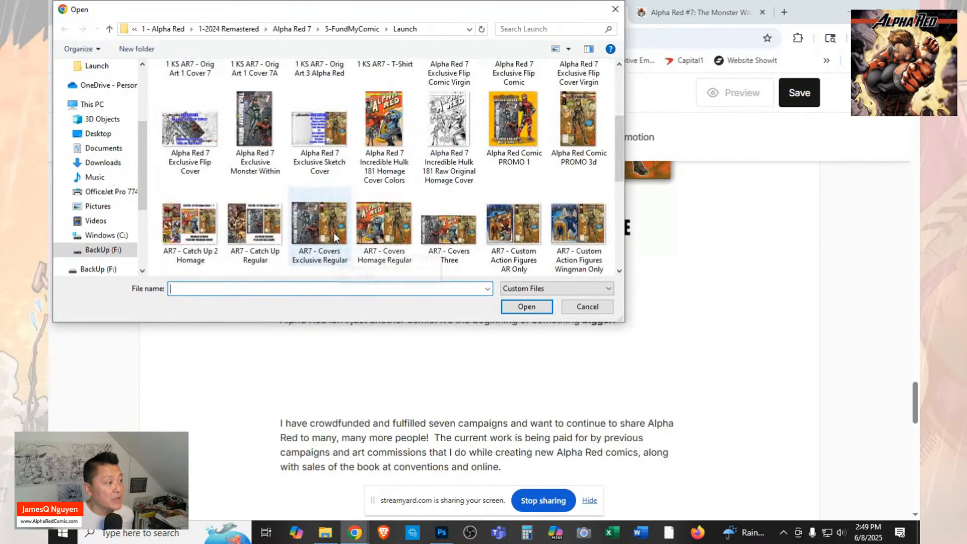
click(197, 234)
click(531, 306)
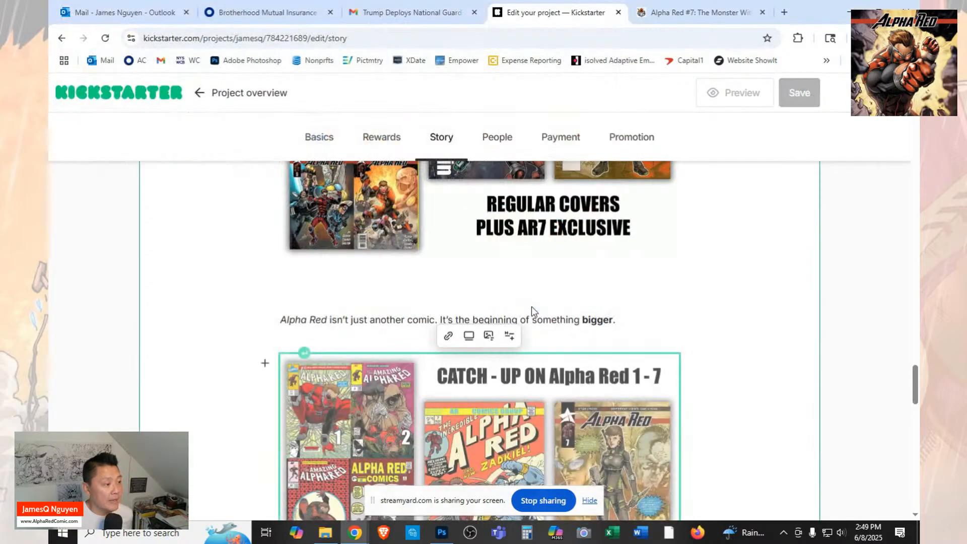
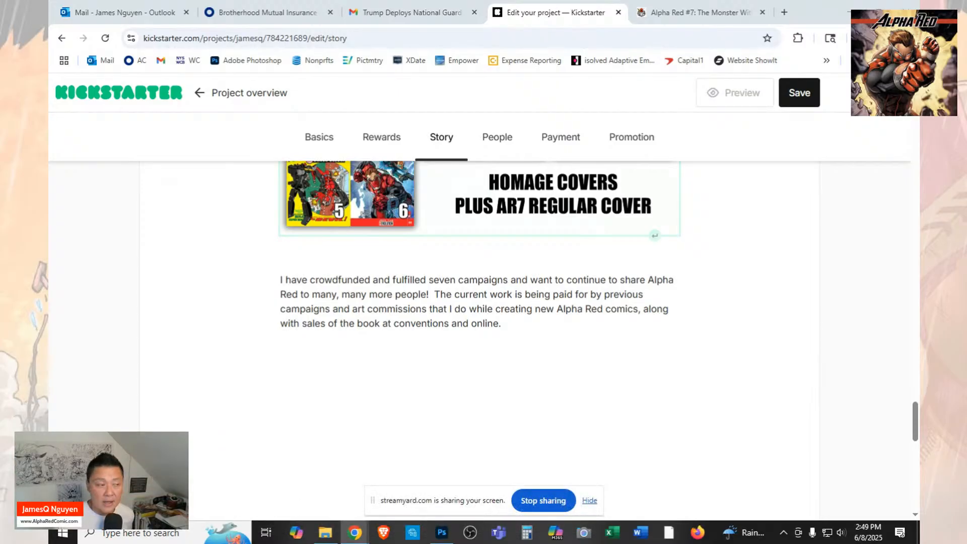
Check the FundMyComic campaign for the images that follow the "I have crowdfunded and fulfilled seven campaigns" paragraph, and return to the Kickstarter editor.
scroll(584, 358, down, 1)
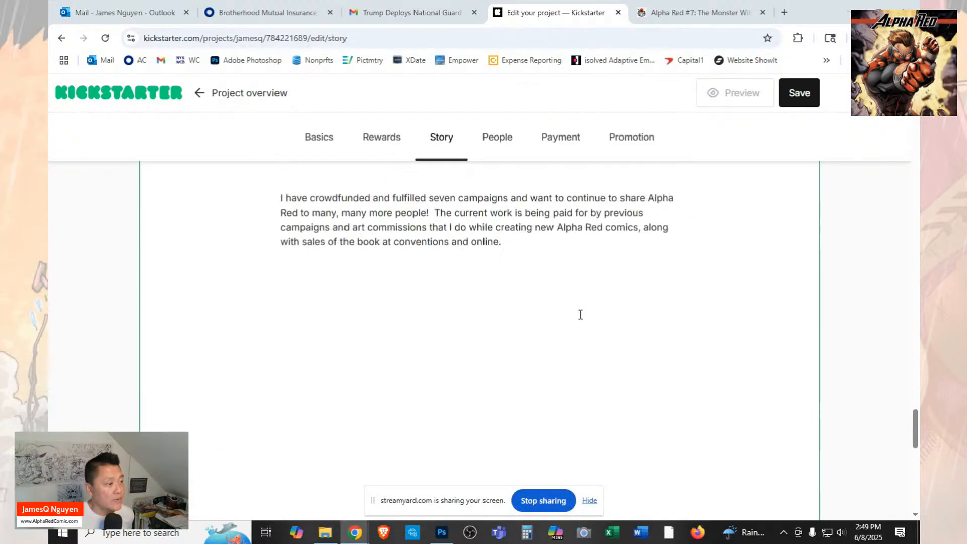
scroll(579, 315, up, 2)
scroll(580, 314, down, 1)
scroll(582, 353, up, 2)
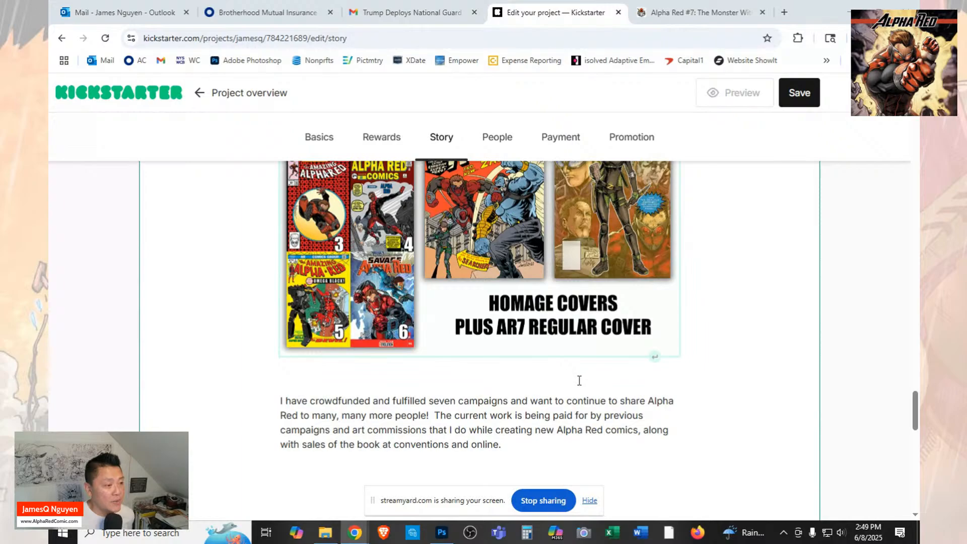
click(575, 455)
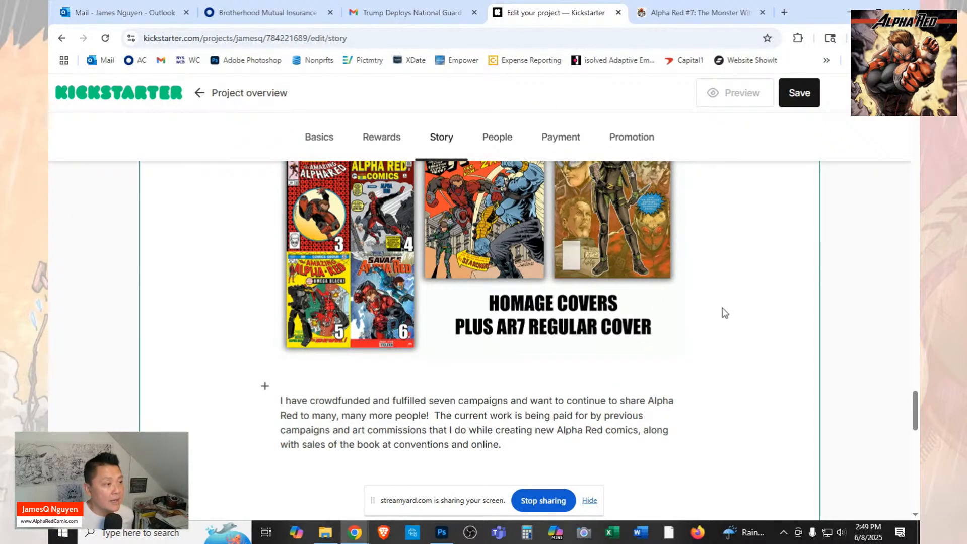
scroll(725, 313, up, 4)
scroll(724, 313, down, 4)
scroll(725, 313, down, 2)
click(663, 22)
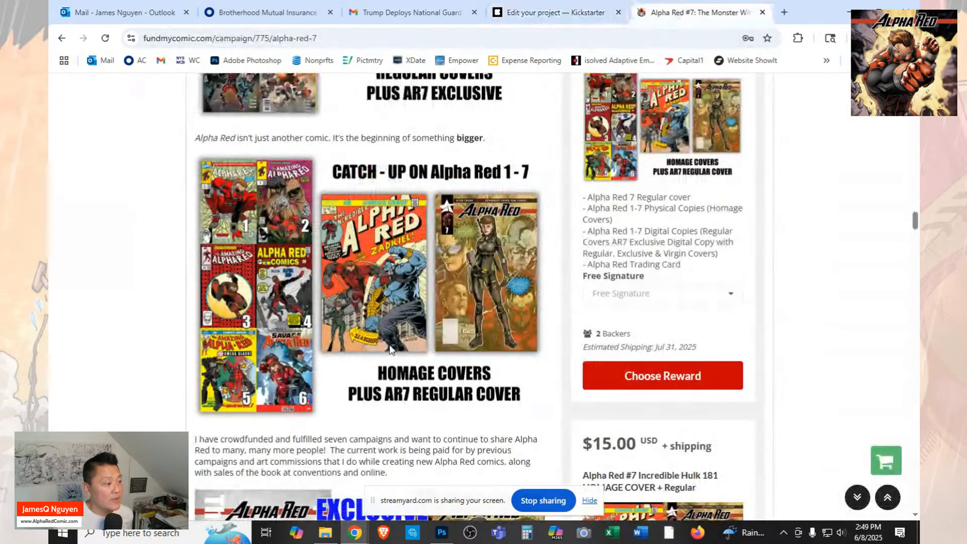
scroll(390, 346, down, 4)
scroll(391, 345, down, 3)
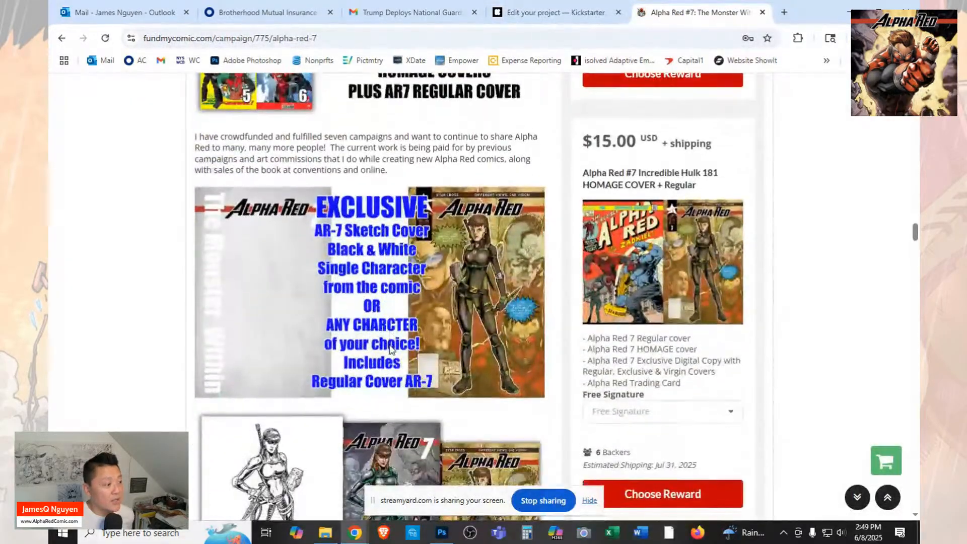
scroll(392, 349, up, 1)
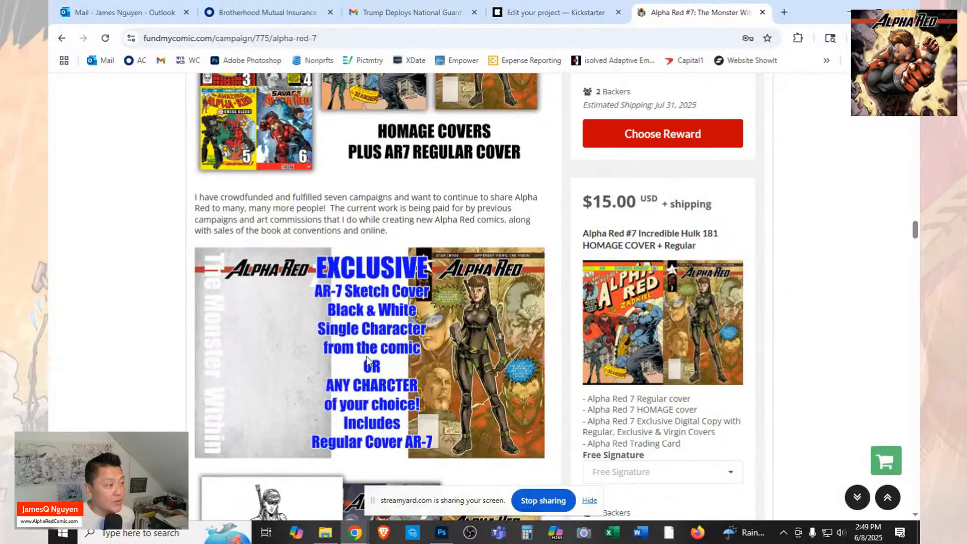
scroll(495, 337, down, 6)
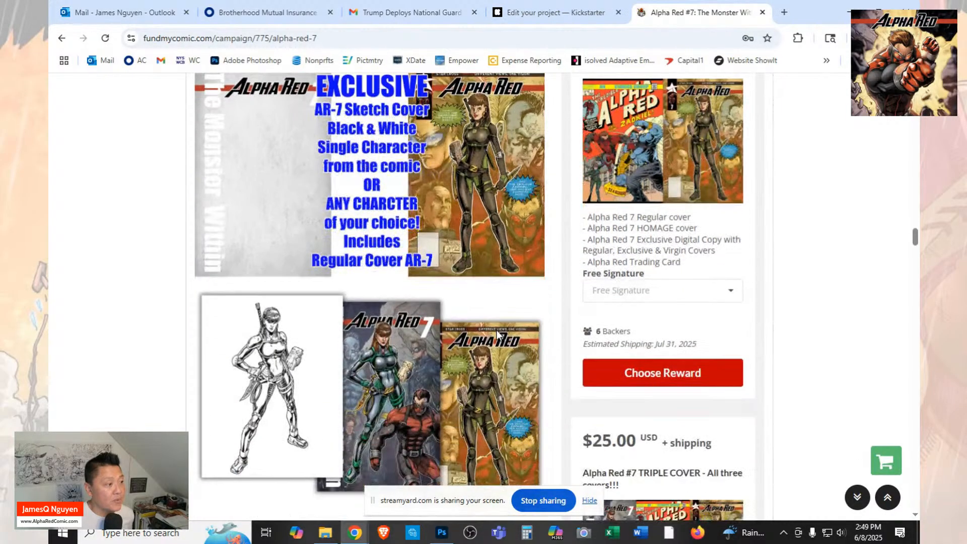
scroll(492, 333, down, 1)
scroll(492, 334, up, 2)
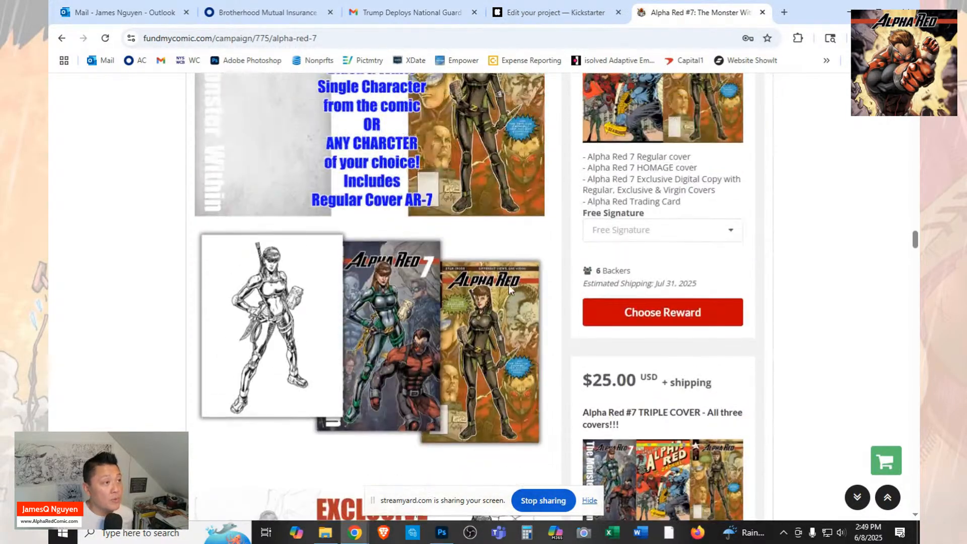
click(555, 13)
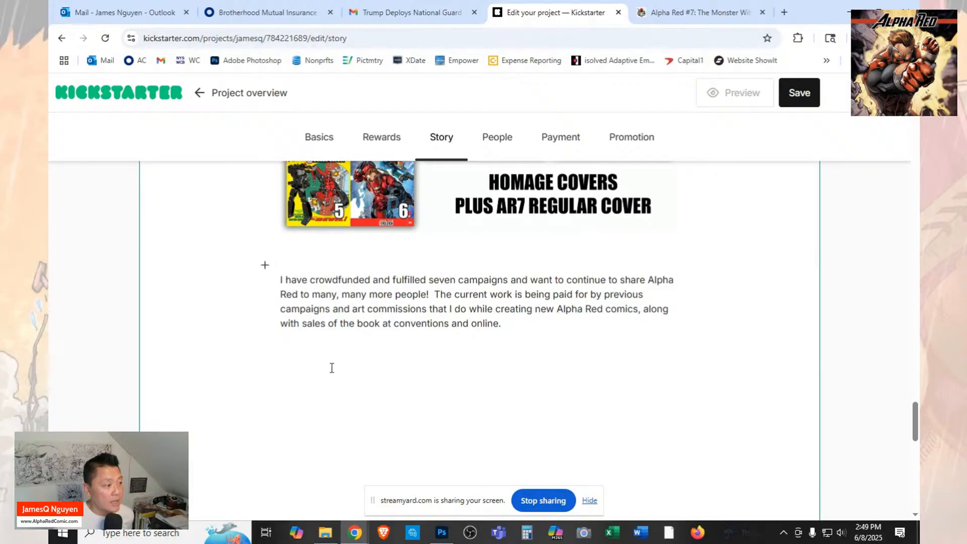
Insert the images "Alpha Red 7 Incredible Hulk 181 Homage Cover Colors" and "AR7 - Custom Action Figures AR Only" together below the "I have crowdfunded" paragraph.
click(309, 377)
click(264, 372)
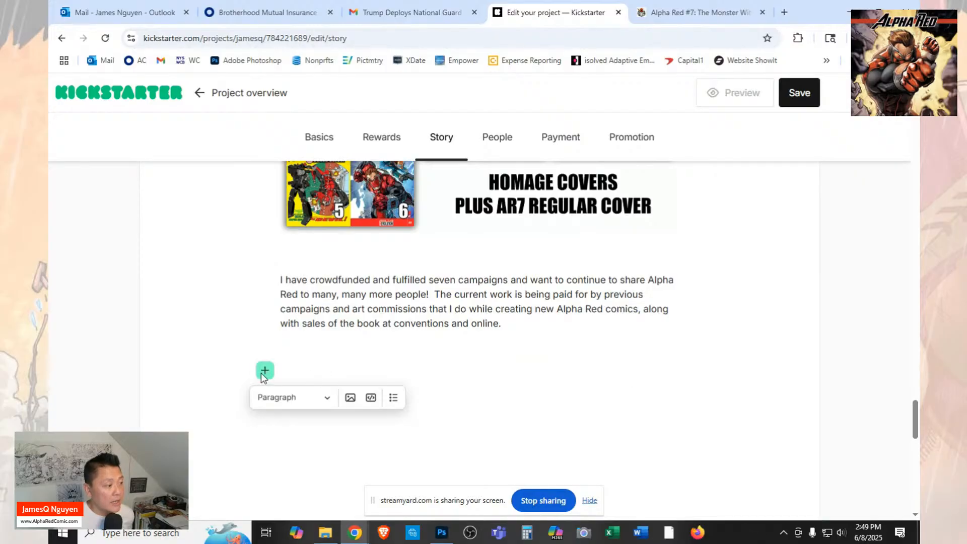
click(351, 400)
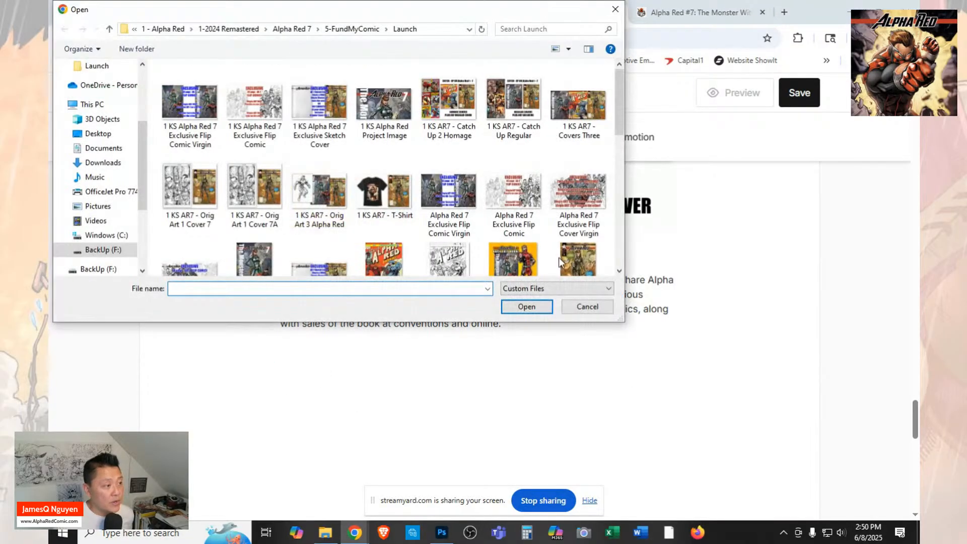
scroll(556, 200, down, 3)
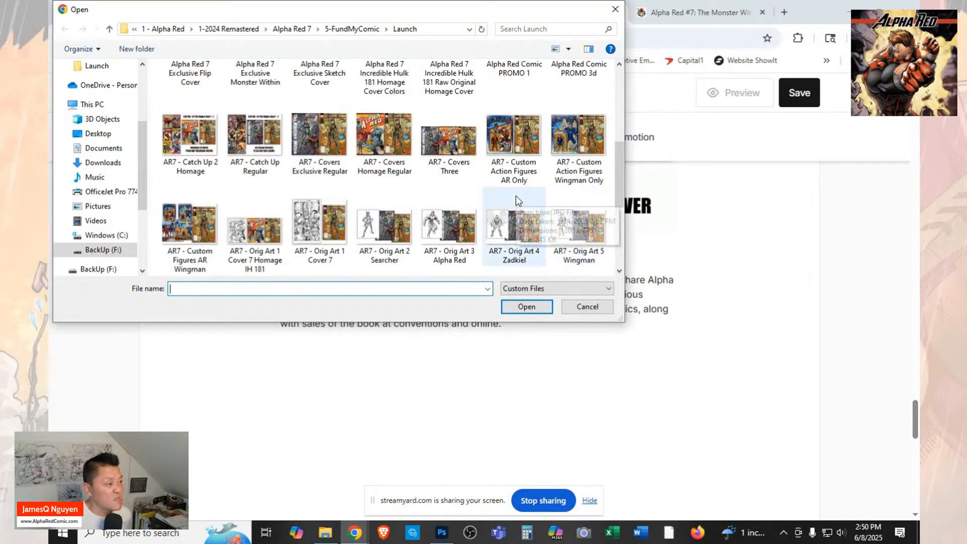
scroll(517, 200, up, 1)
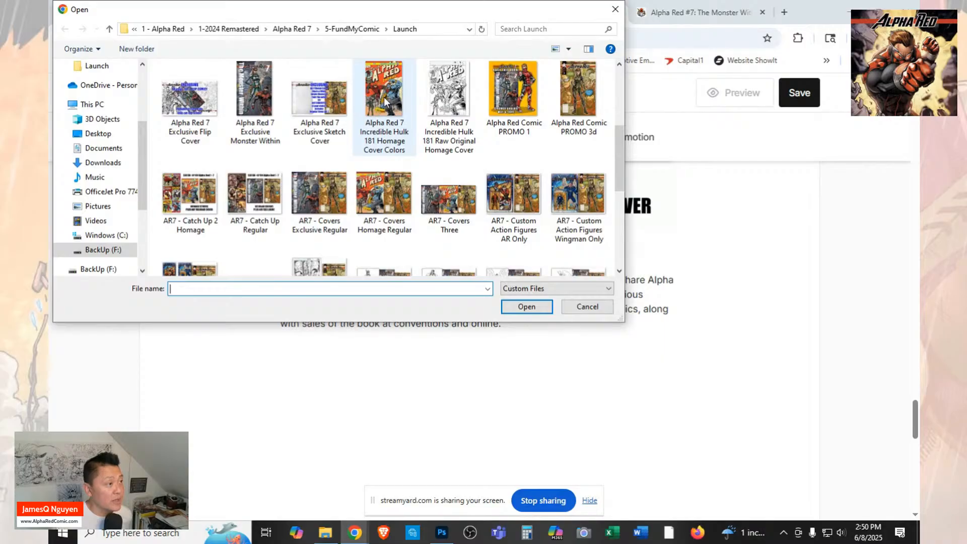
click(375, 111)
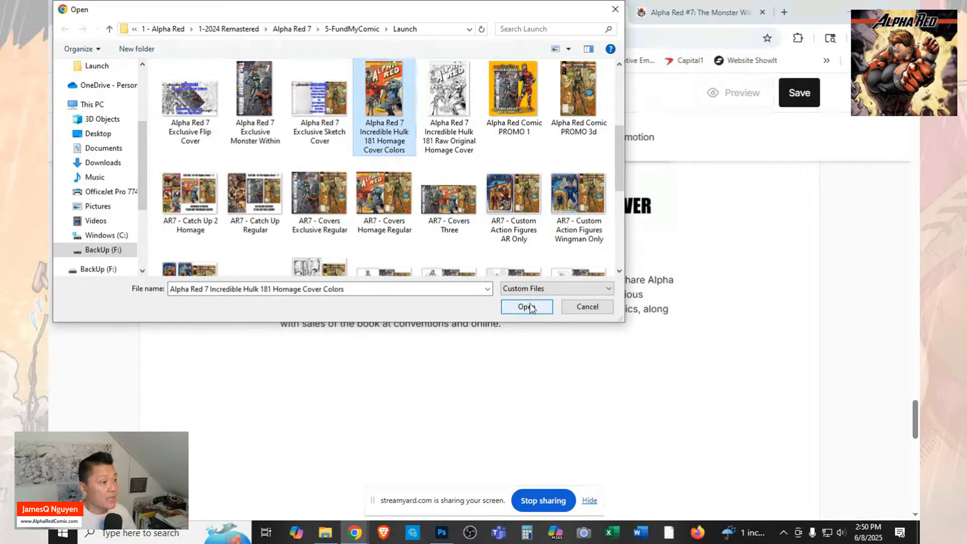
scroll(482, 172, up, 1)
scroll(482, 174, down, 2)
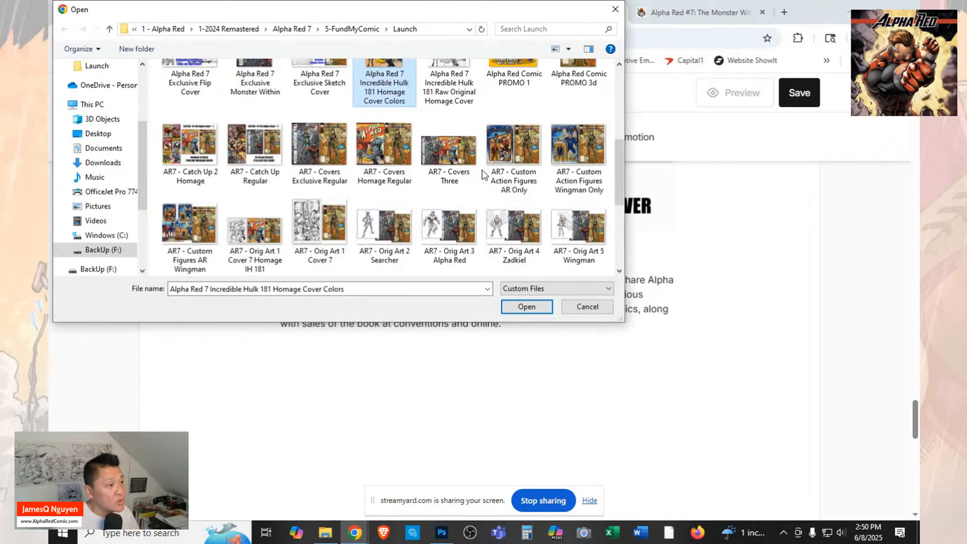
ctrl+click(518, 158)
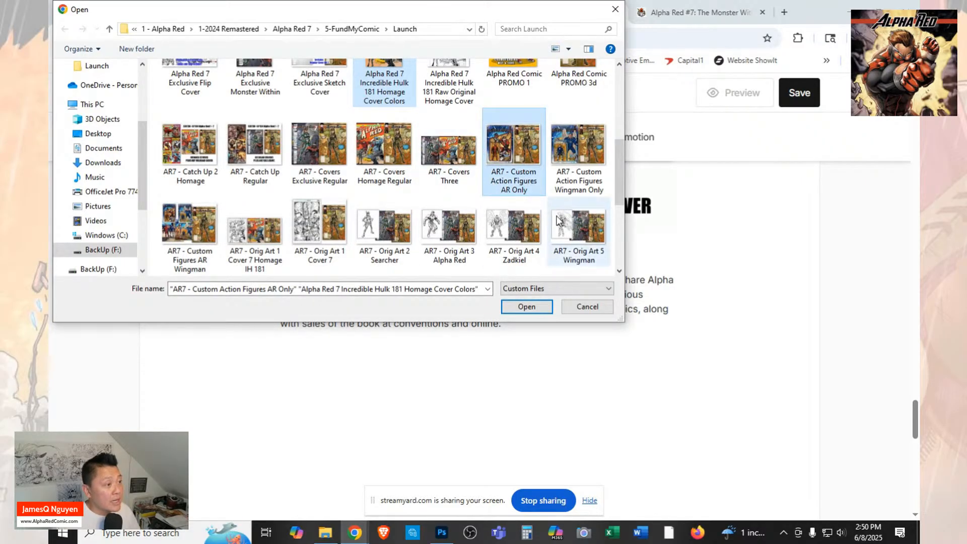
scroll(557, 220, down, 1)
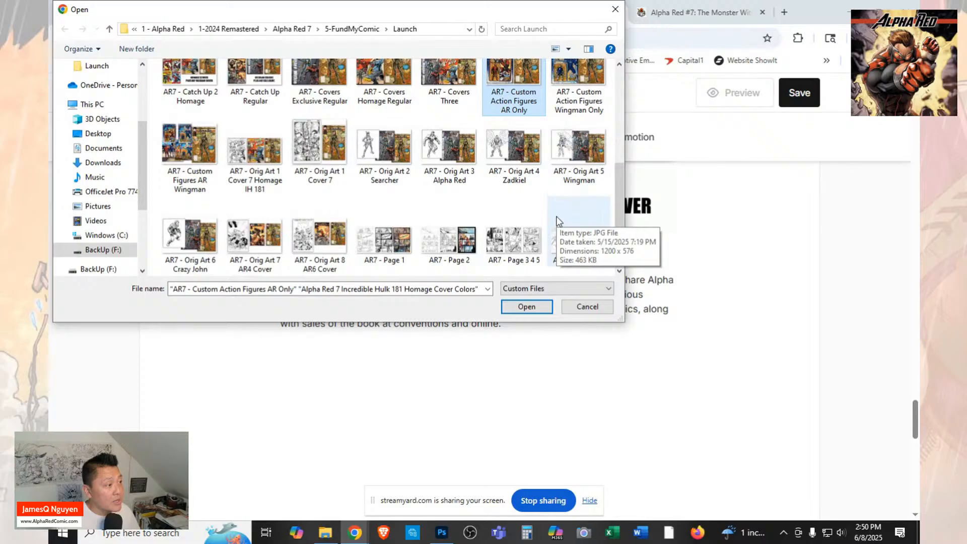
scroll(559, 221, down, 1)
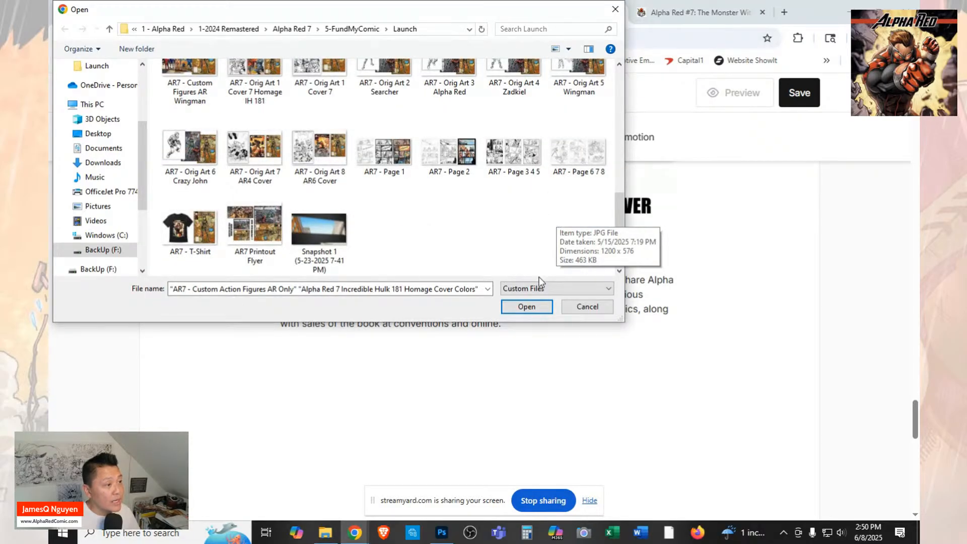
click(538, 306)
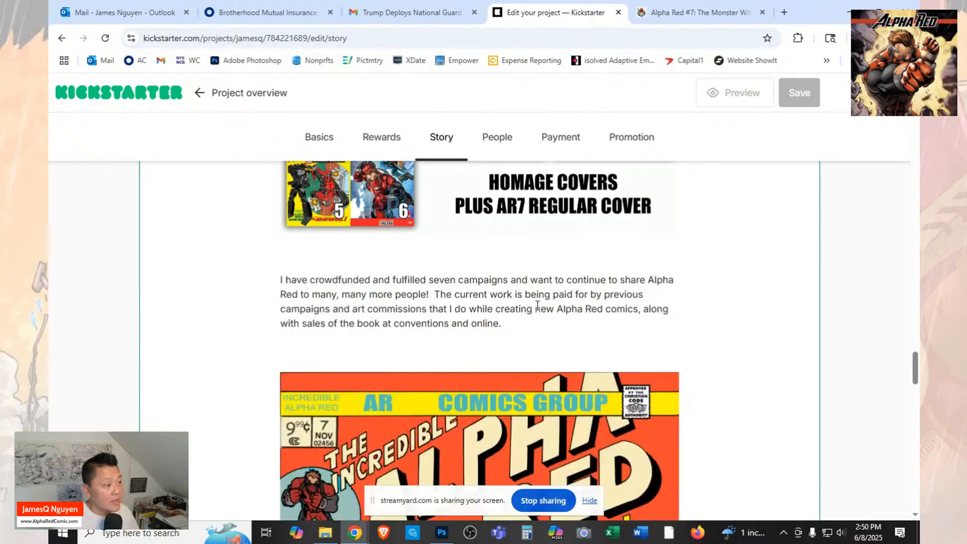
Insert the image file "Alpha Red 7 Exclusive Flip Cover" in a new paragraph below the action figure image.
scroll(622, 270, down, 15)
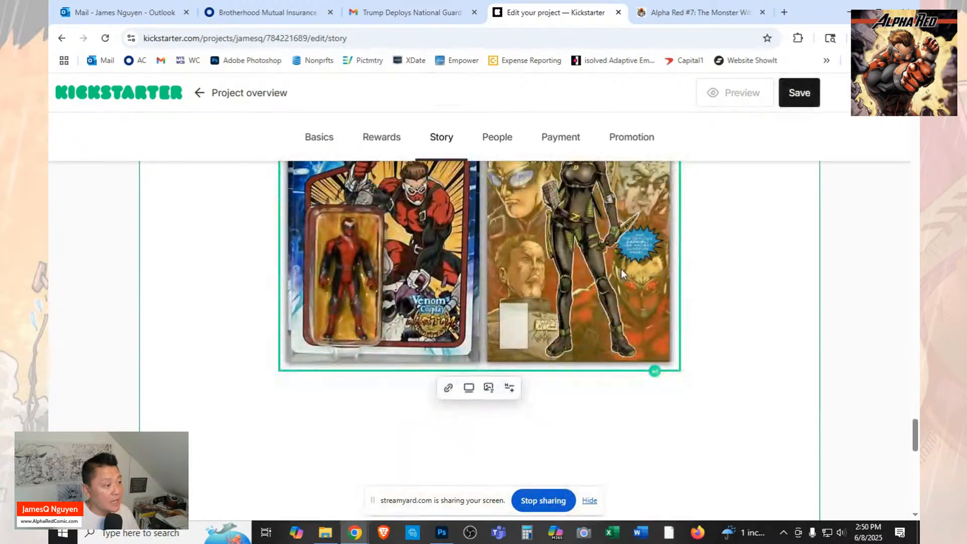
scroll(622, 274, up, 3)
scroll(622, 274, down, 4)
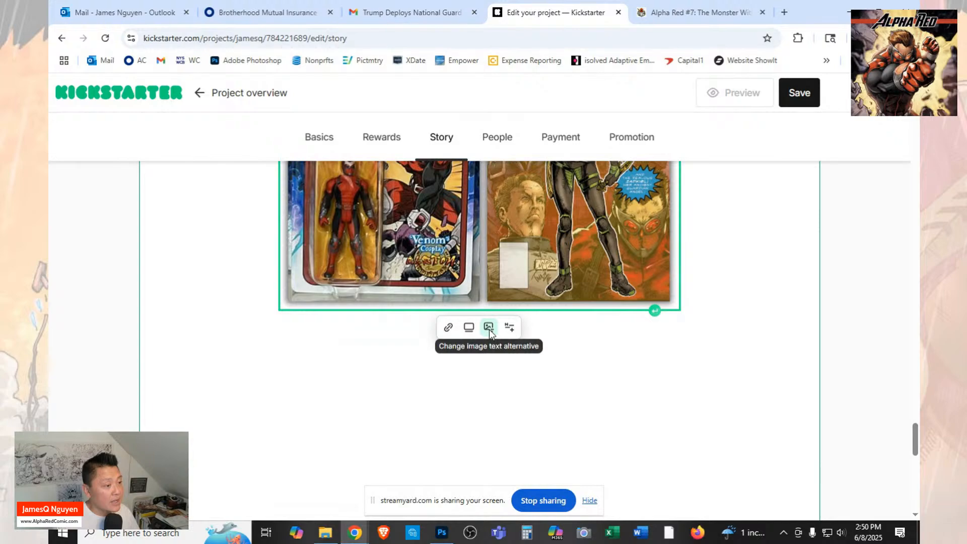
click(655, 310)
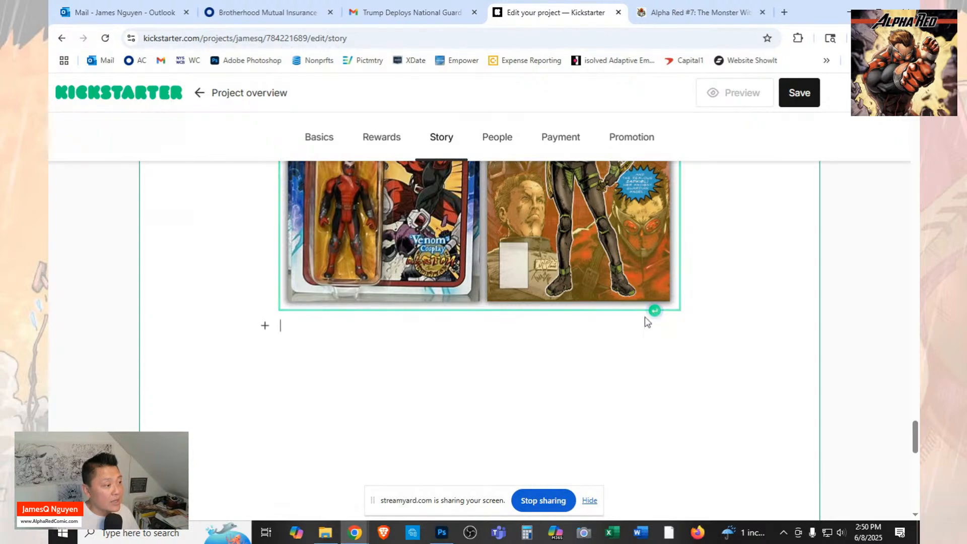
click(265, 328)
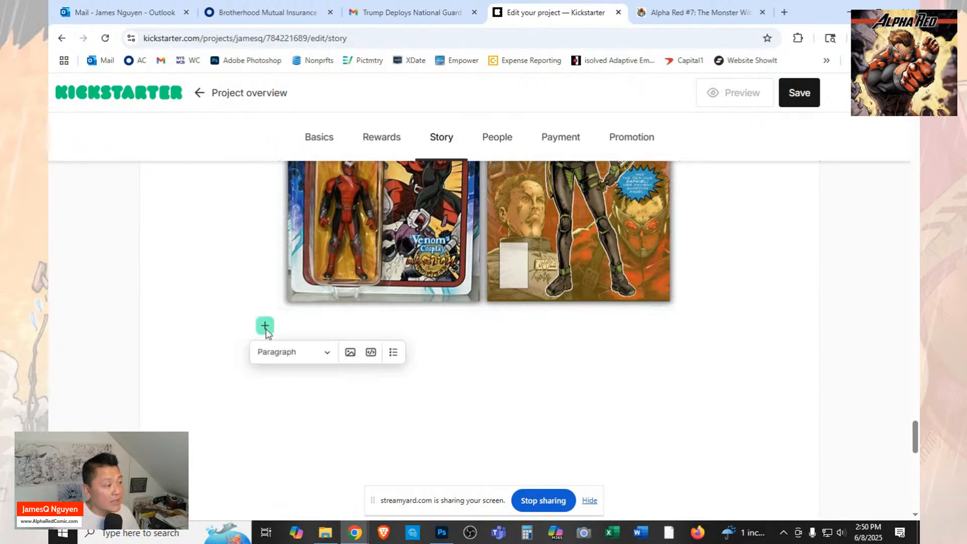
click(350, 353)
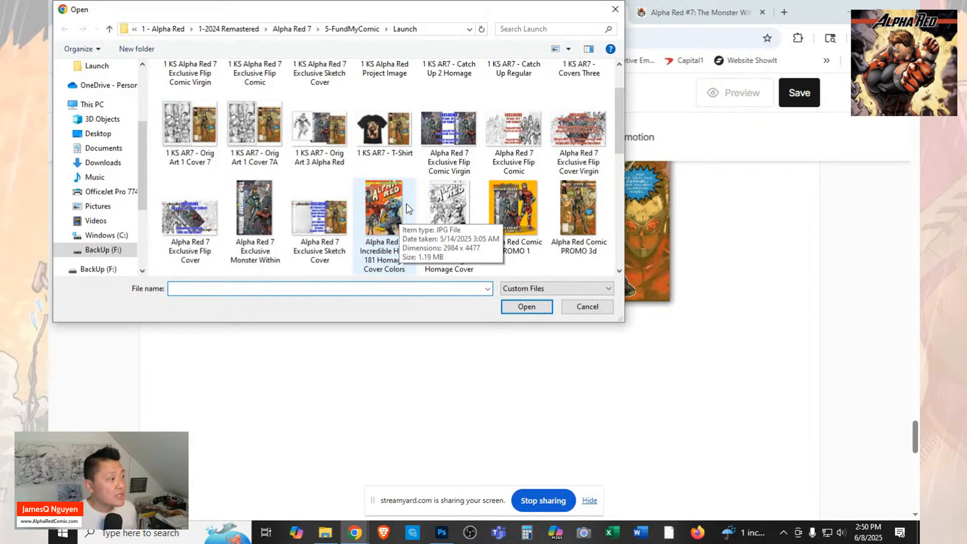
scroll(408, 209, up, 1)
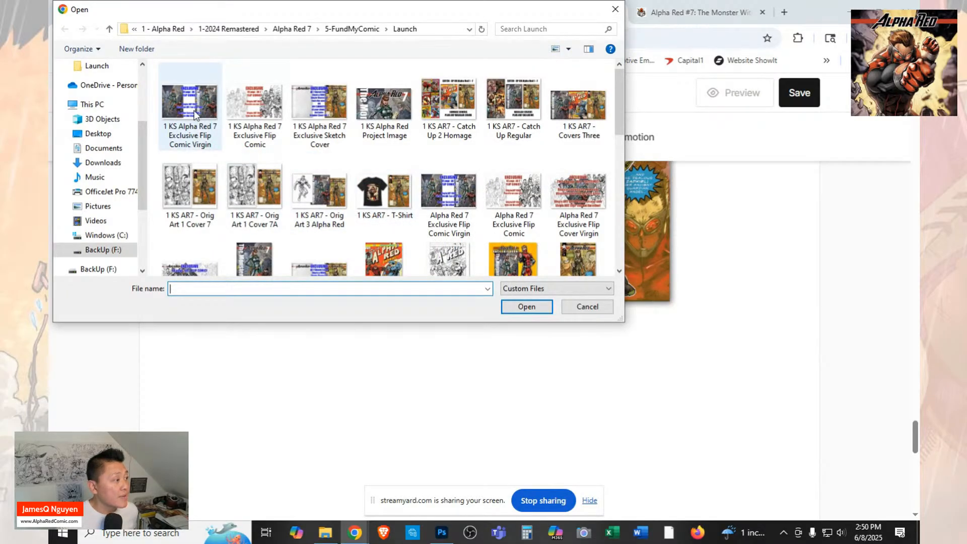
scroll(328, 194, down, 1)
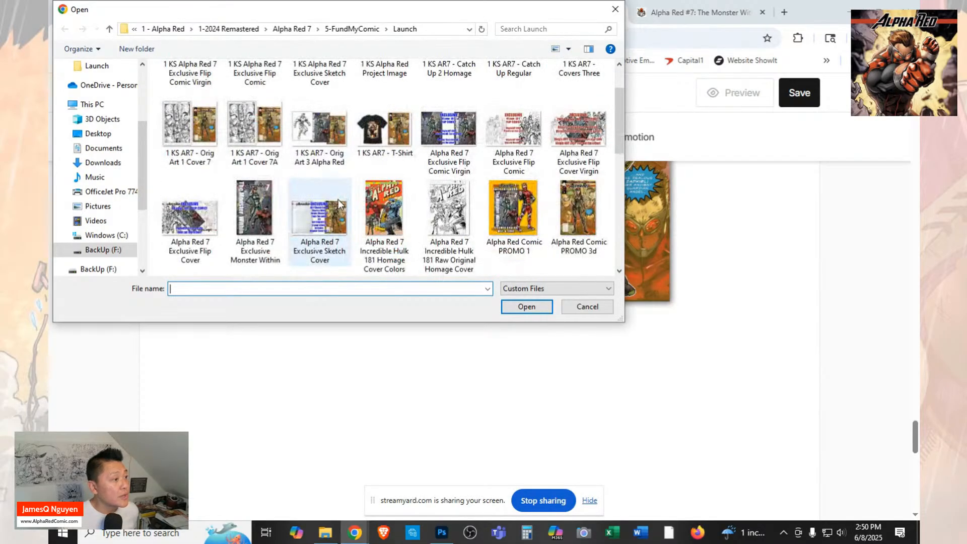
click(443, 141)
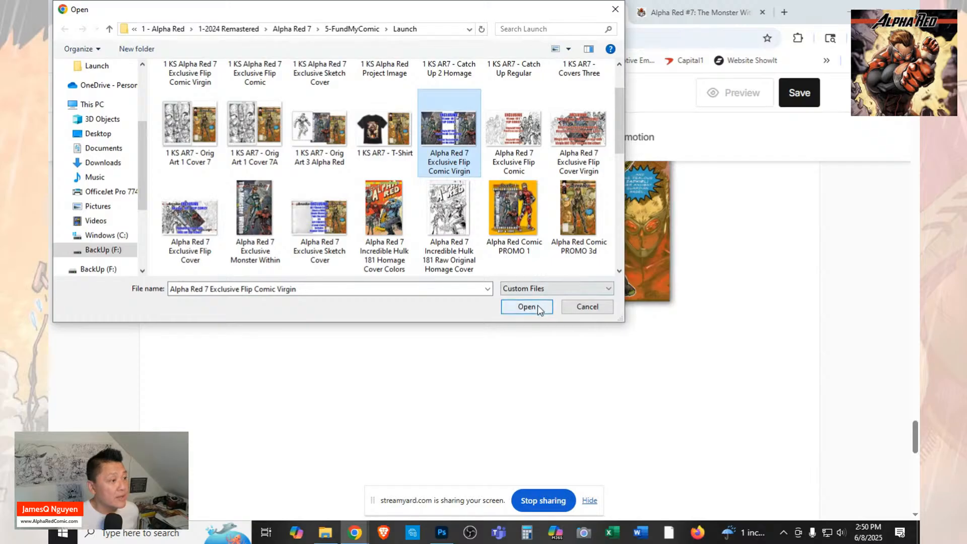
click(190, 217)
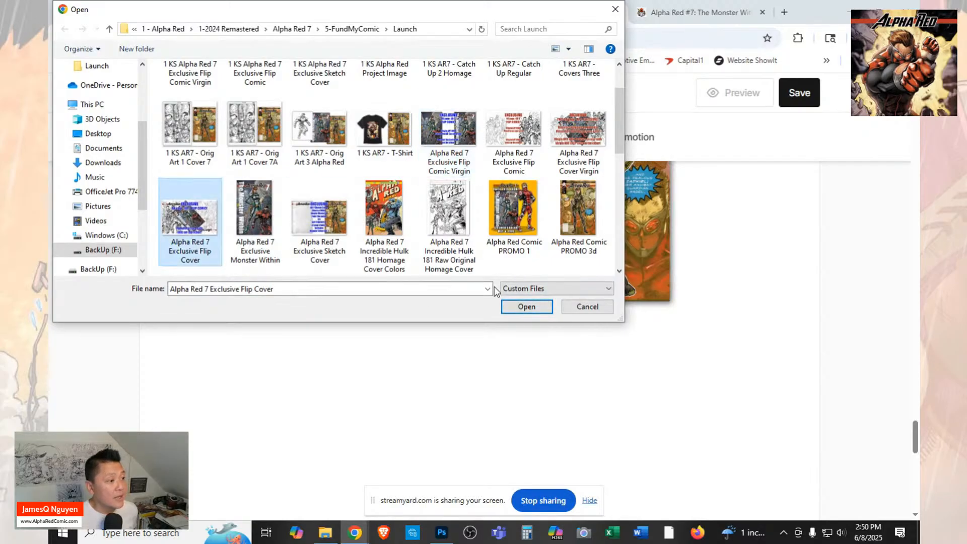
click(527, 307)
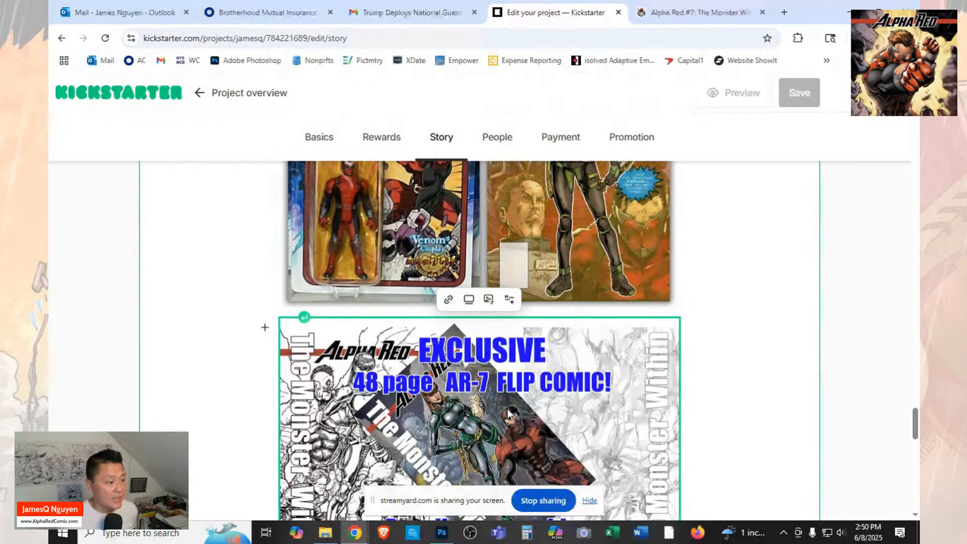
Look over the newly inserted story images and save the project's story.
scroll(556, 386, down, 4)
scroll(790, 371, down, 2)
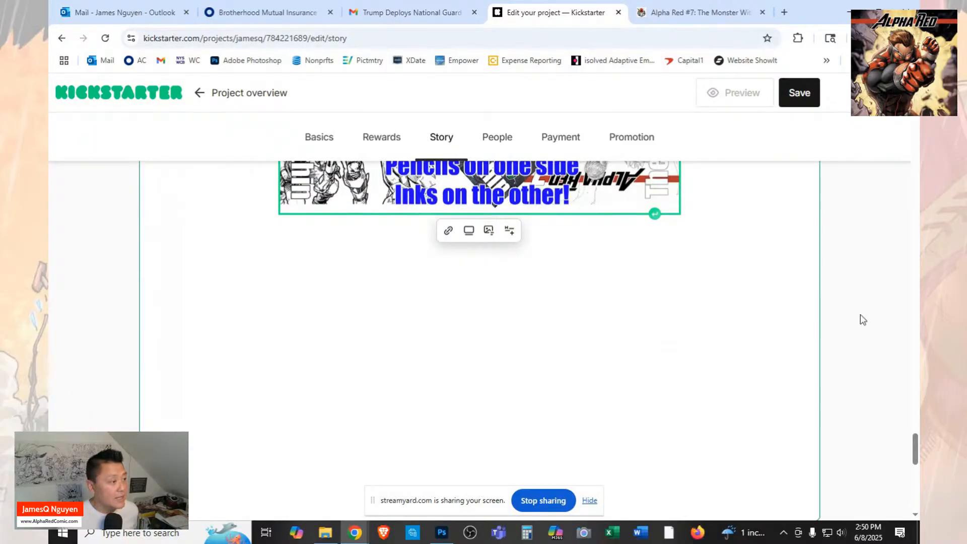
scroll(711, 298, up, 5)
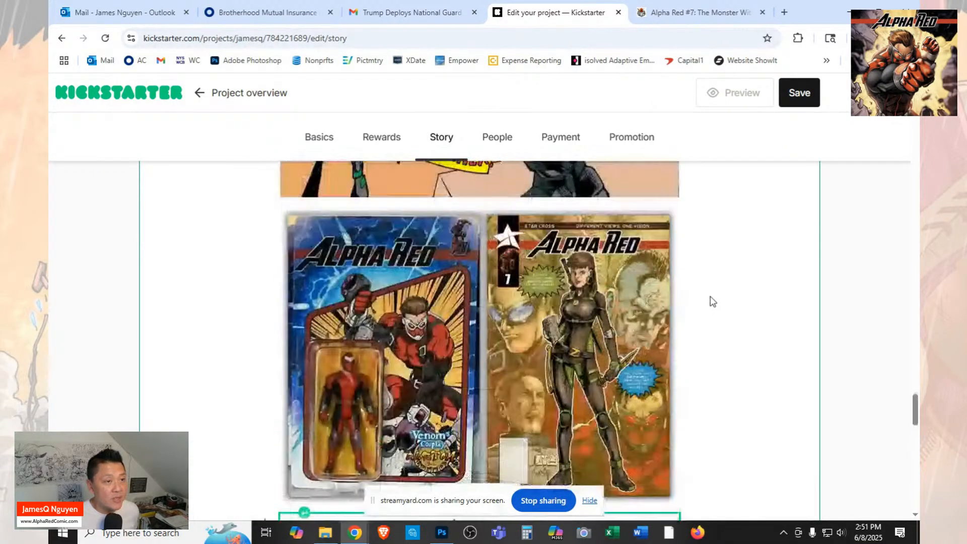
scroll(713, 301, up, 5)
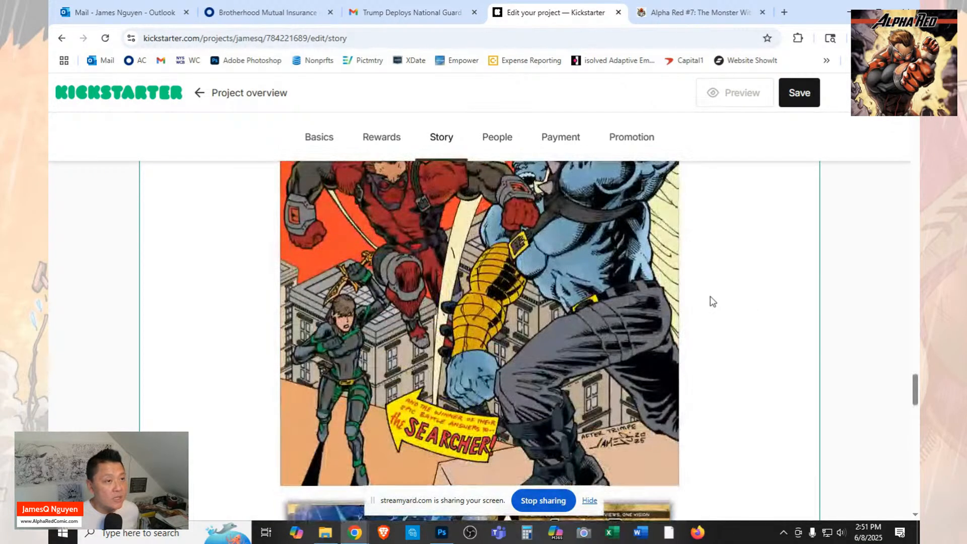
click(803, 97)
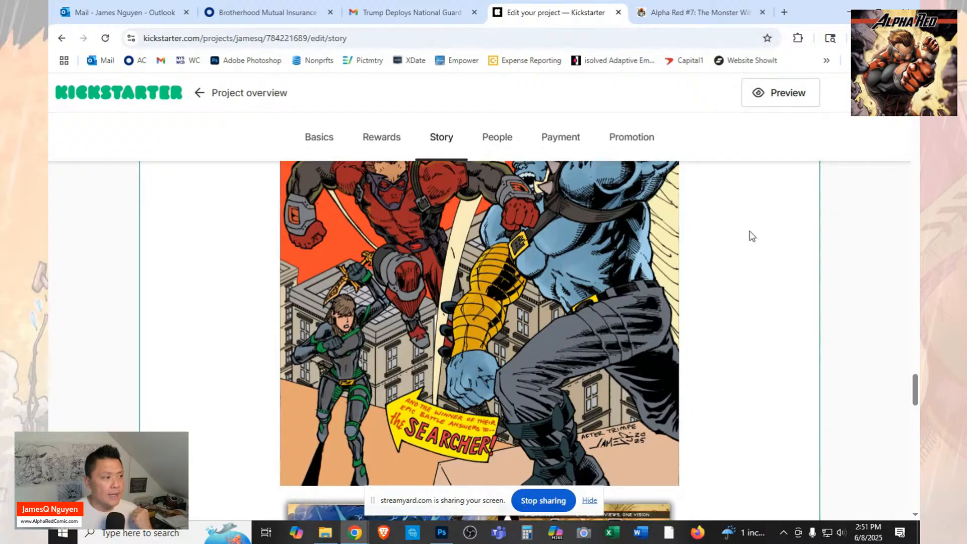
Preview the project page and look over its header, opening story text, cover images and first reward tiers.
click(788, 99)
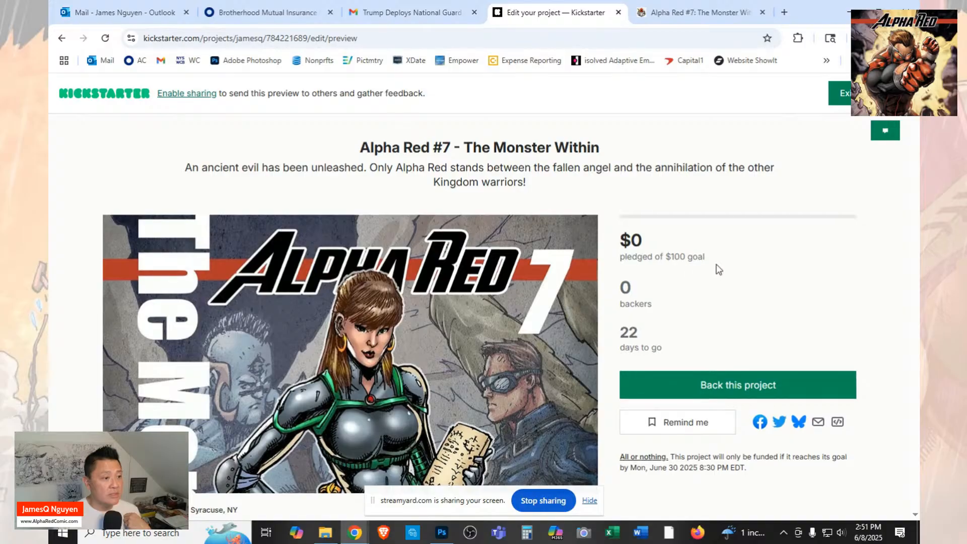
scroll(717, 267, down, 3)
scroll(744, 267, down, 10)
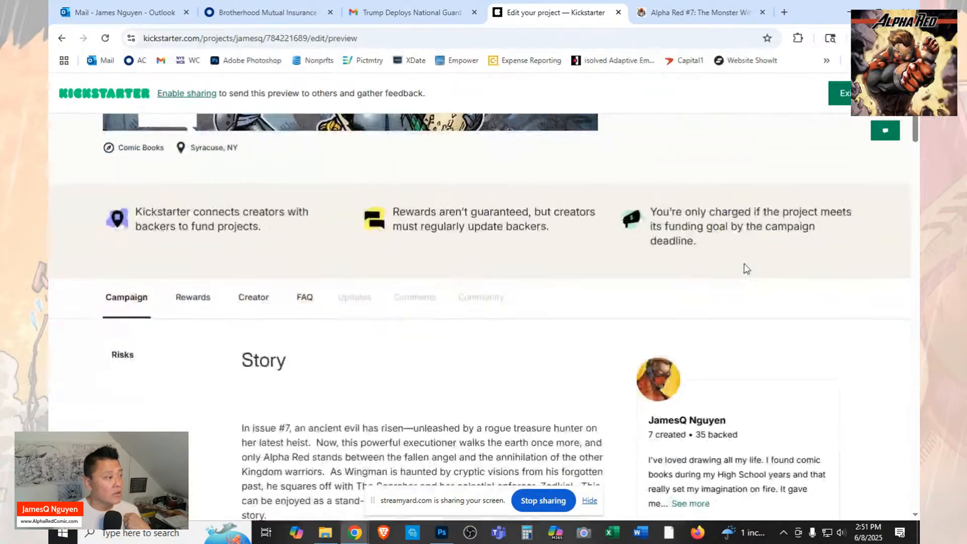
scroll(745, 269, down, 3)
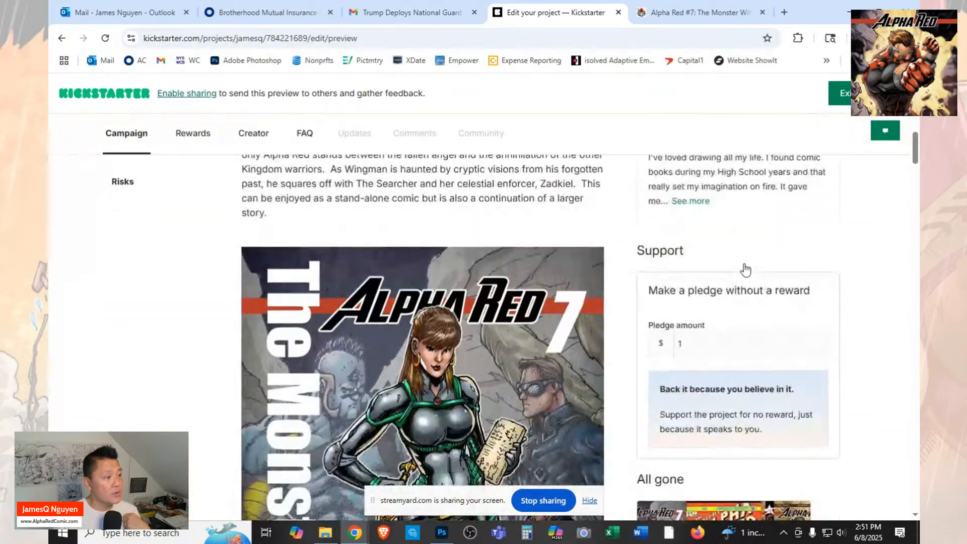
scroll(747, 268, up, 5)
scroll(747, 268, down, 10)
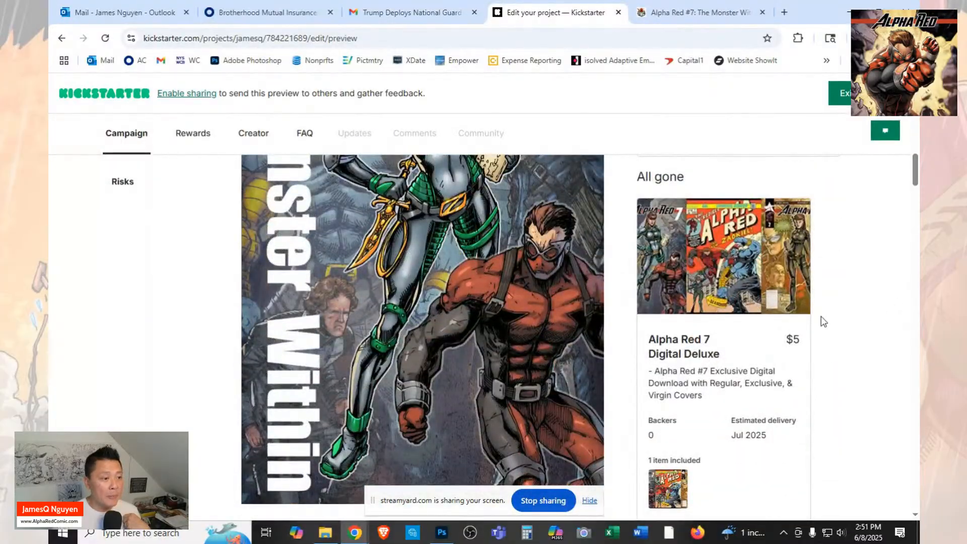
scroll(821, 322, down, 5)
scroll(823, 321, down, 6)
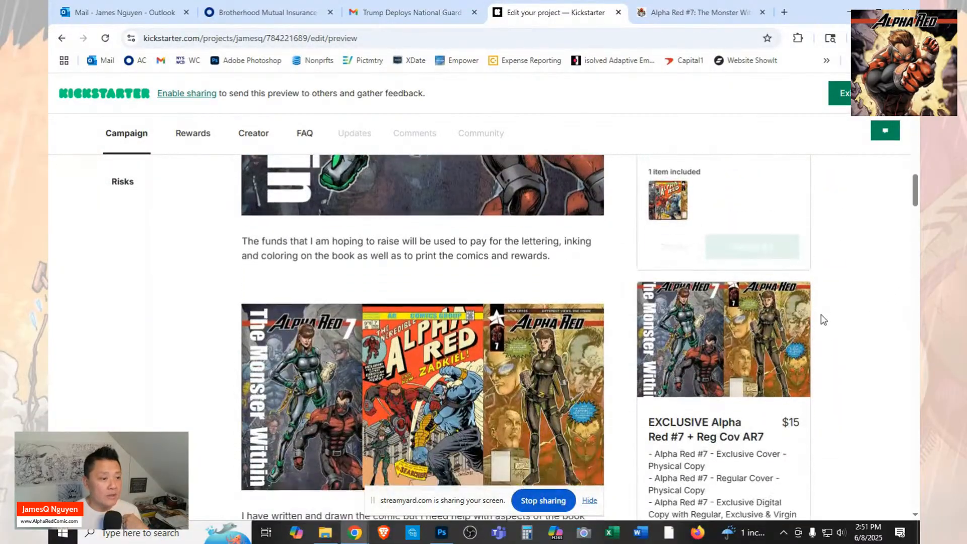
scroll(824, 320, down, 6)
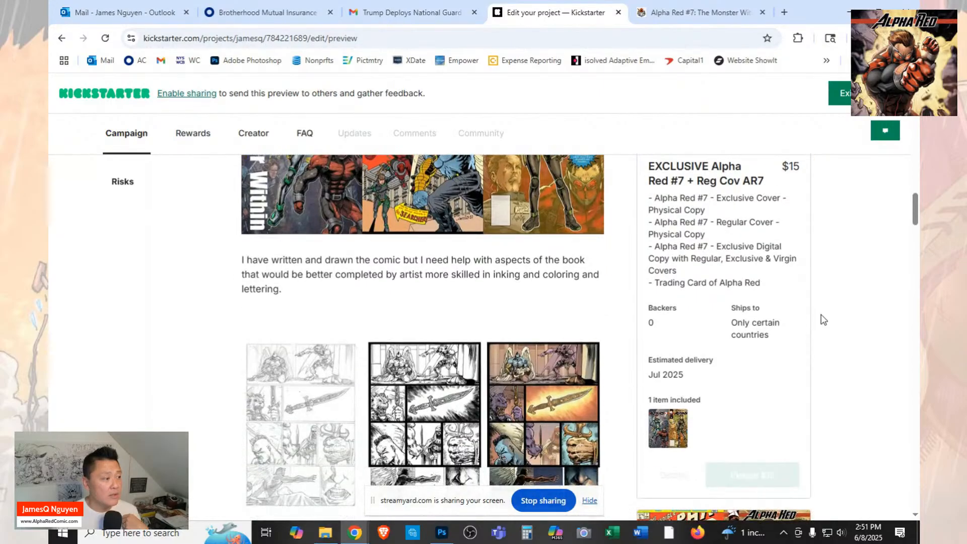
scroll(824, 321, down, 5)
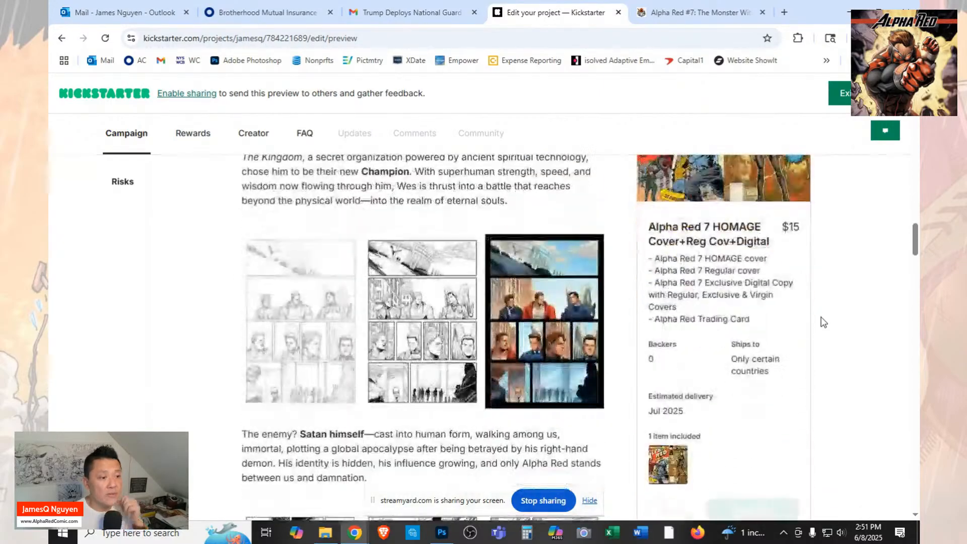
Examine the rest of the previewed story and rewards through the flip comic image to the page end, and exit the preview.
scroll(824, 323, down, 7)
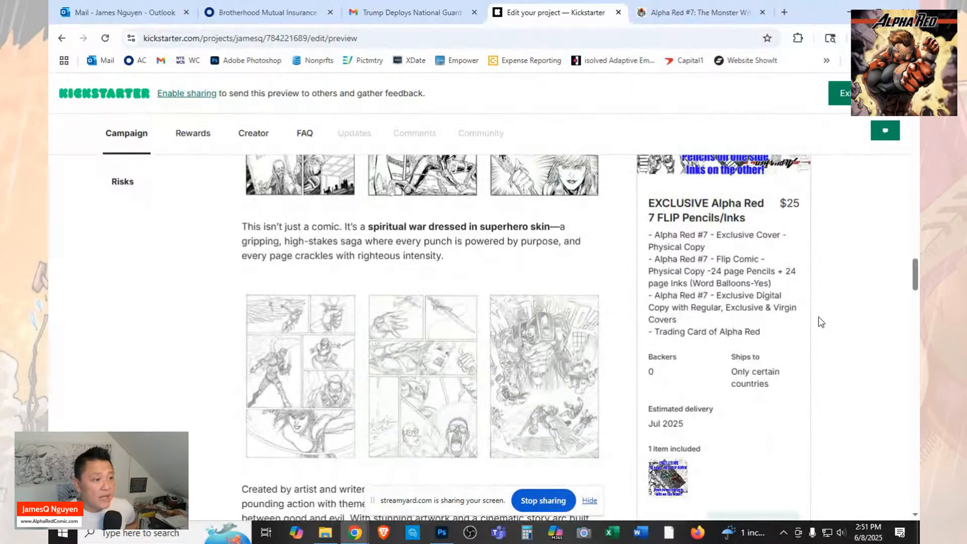
scroll(821, 323, down, 3)
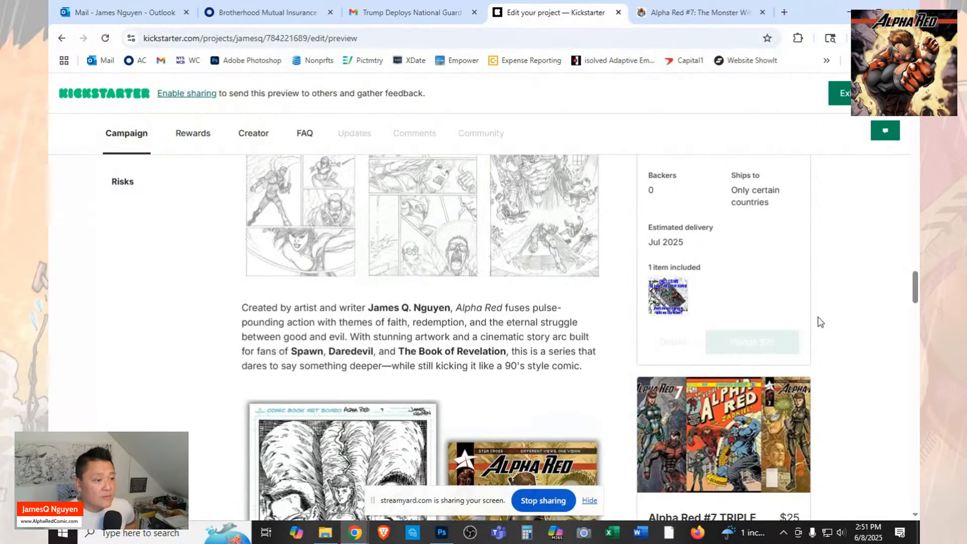
scroll(820, 322, down, 5)
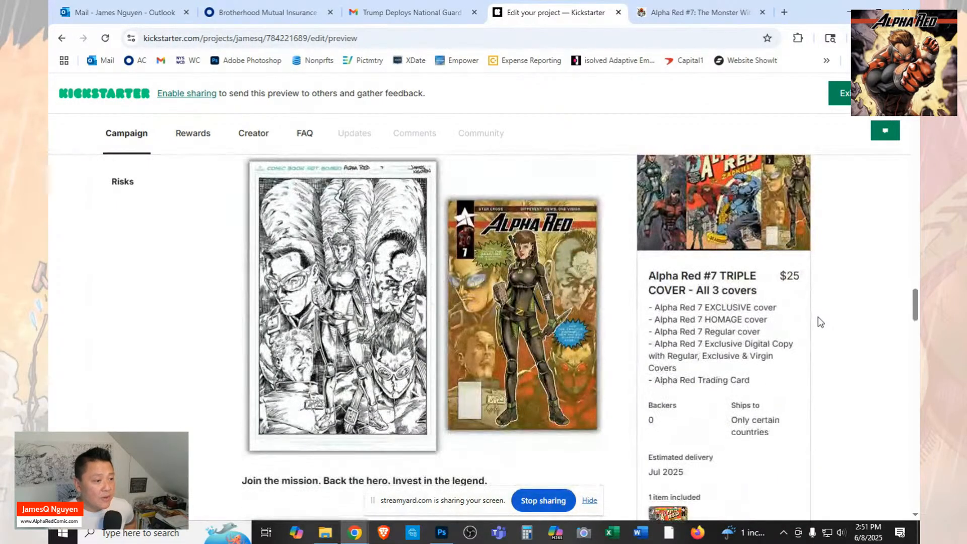
scroll(820, 322, down, 4)
scroll(820, 323, down, 8)
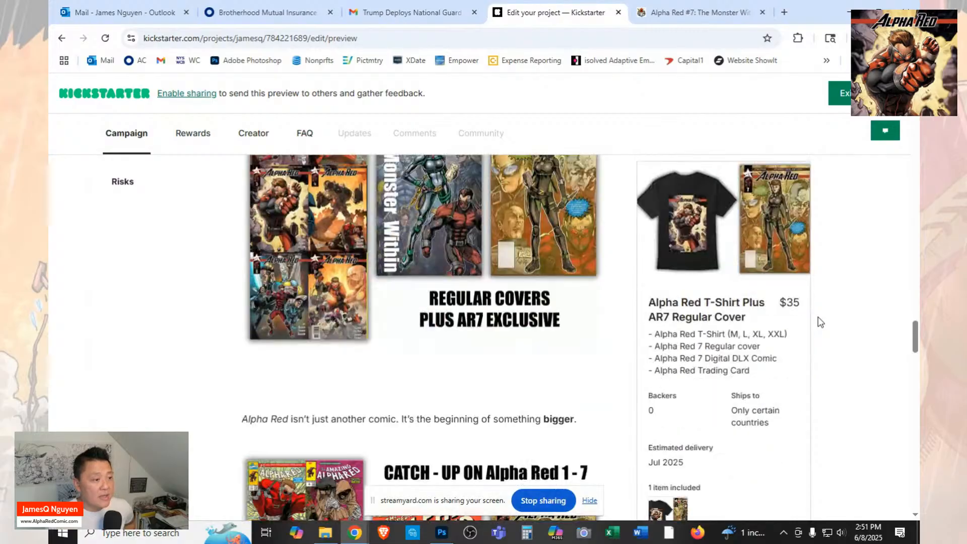
scroll(820, 322, down, 7)
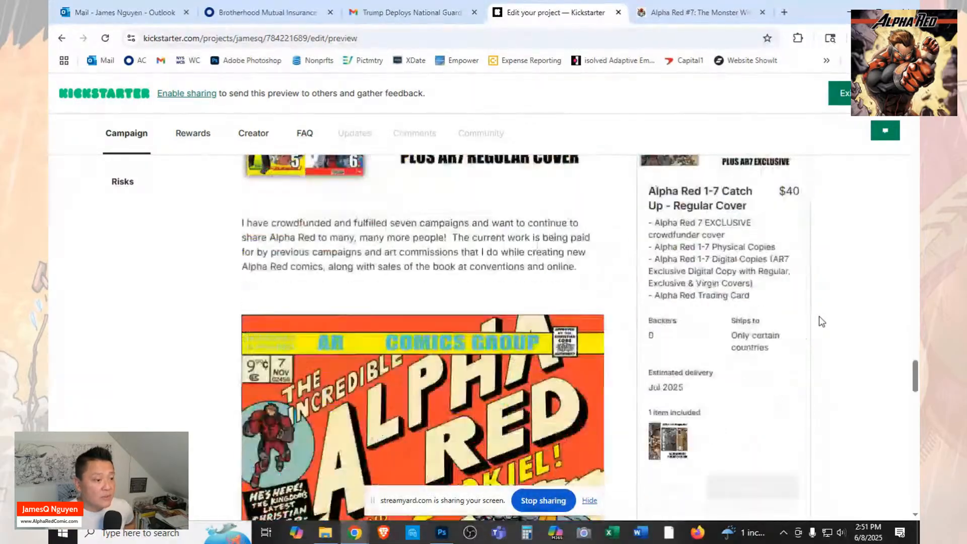
scroll(821, 320, down, 8)
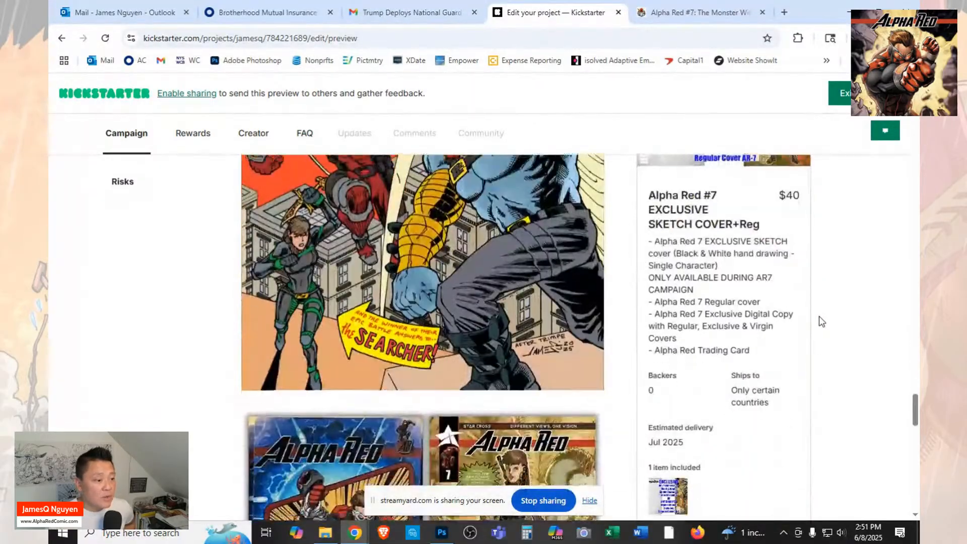
scroll(821, 321, down, 8)
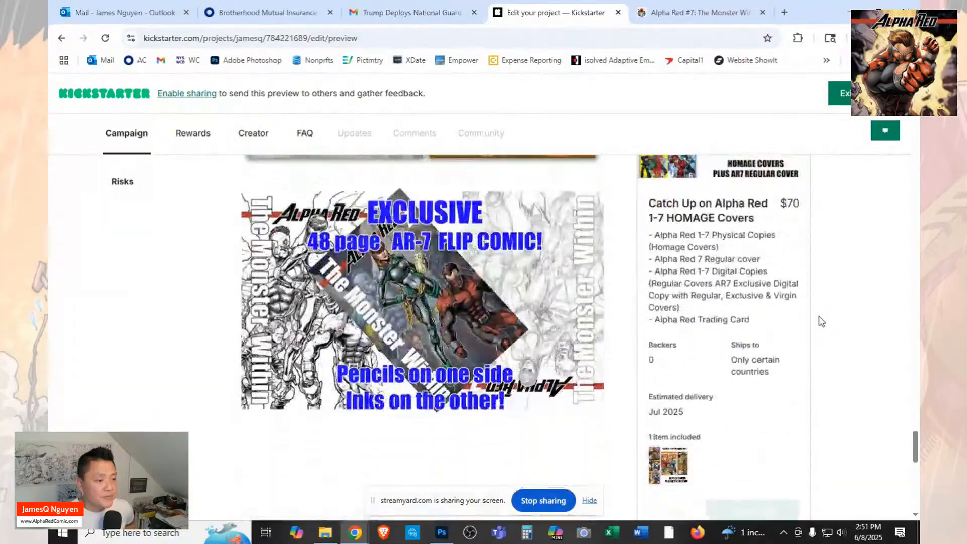
scroll(821, 321, down, 5)
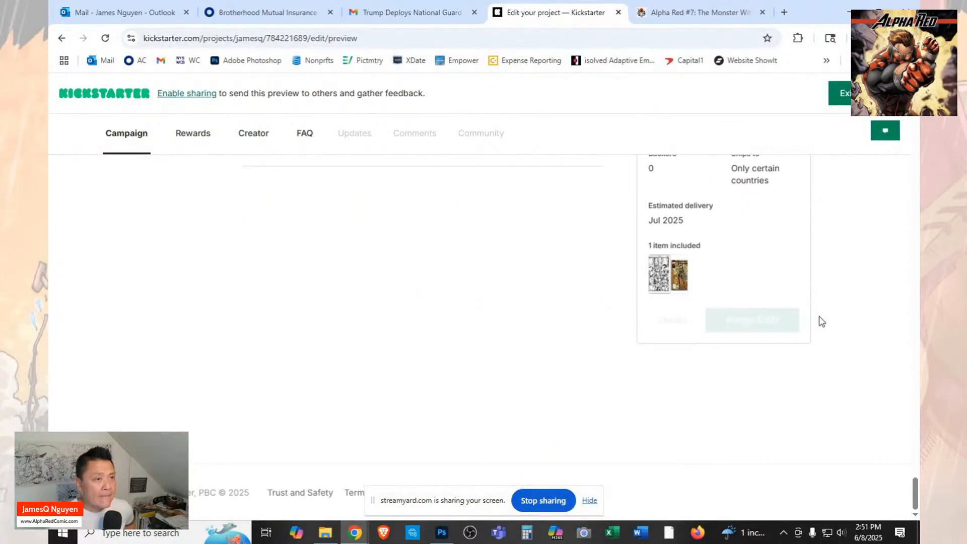
click(841, 98)
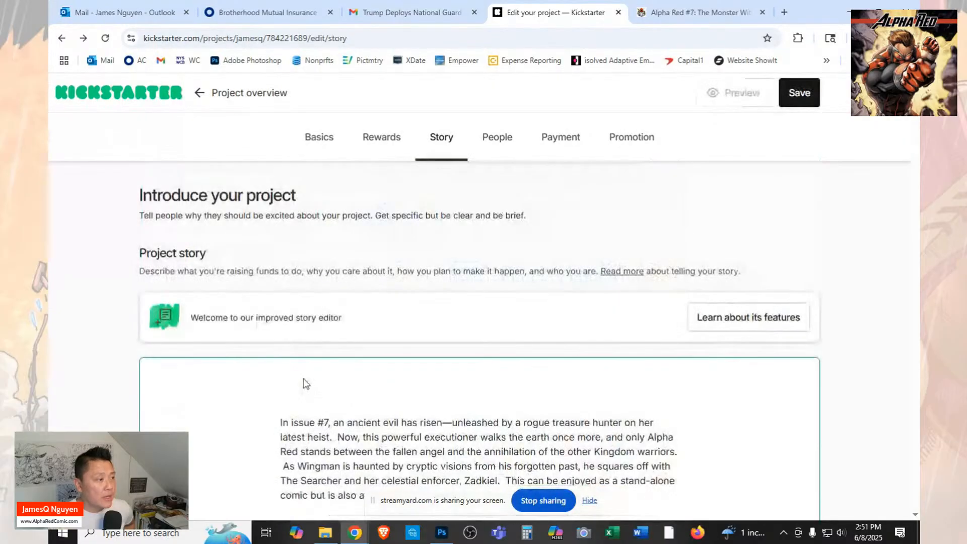
Review the whole project story in the editor, checking the order of text and images from the issue #7 introduction to the flip comic image.
scroll(587, 361, down, 10)
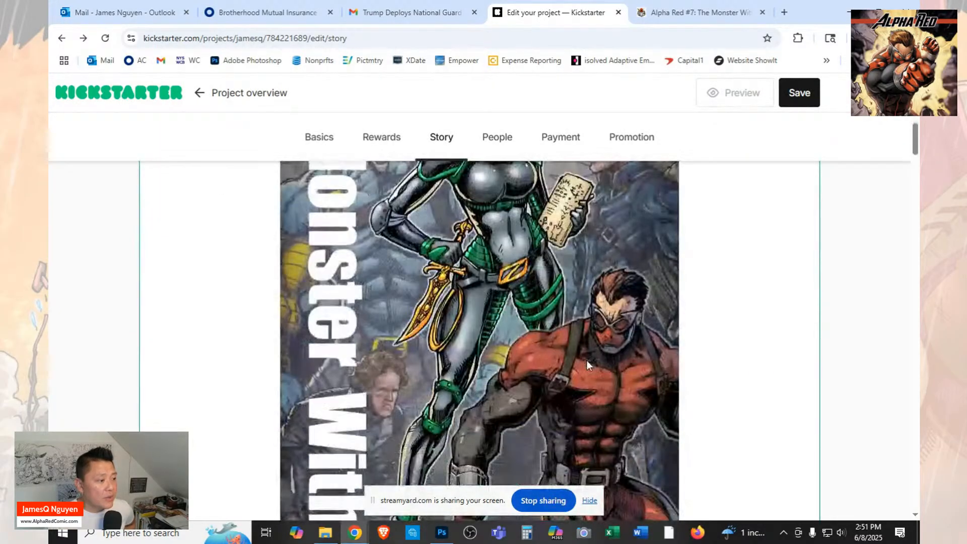
scroll(594, 358, up, 15)
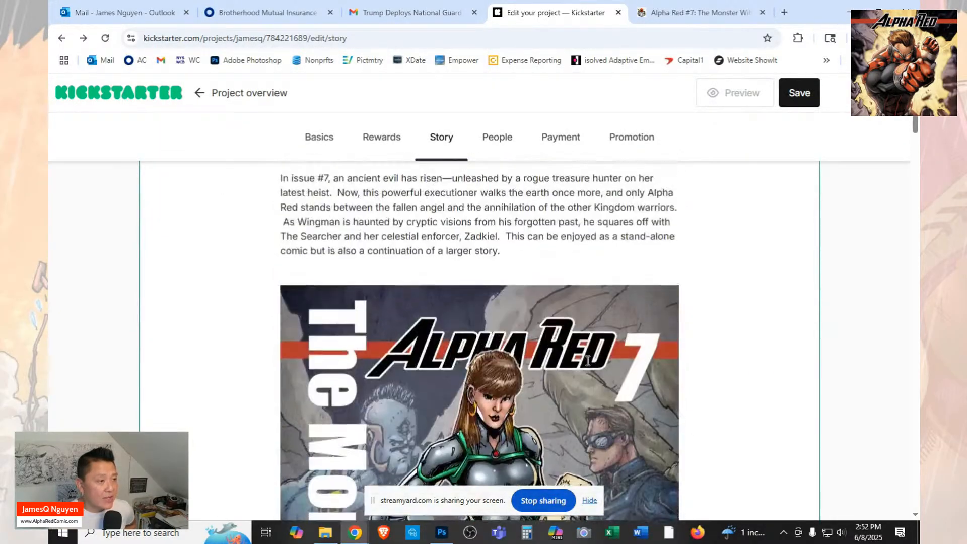
scroll(755, 404, up, 5)
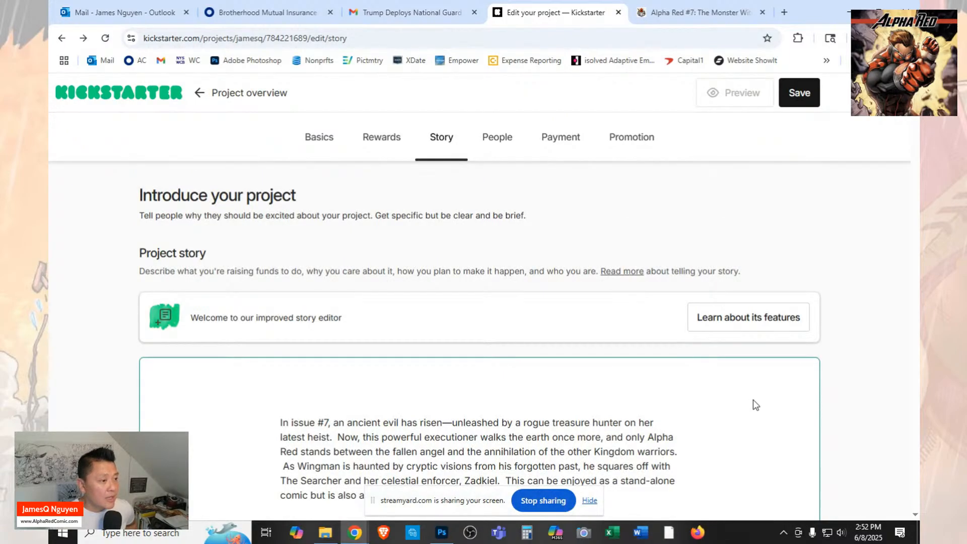
scroll(756, 404, down, 7)
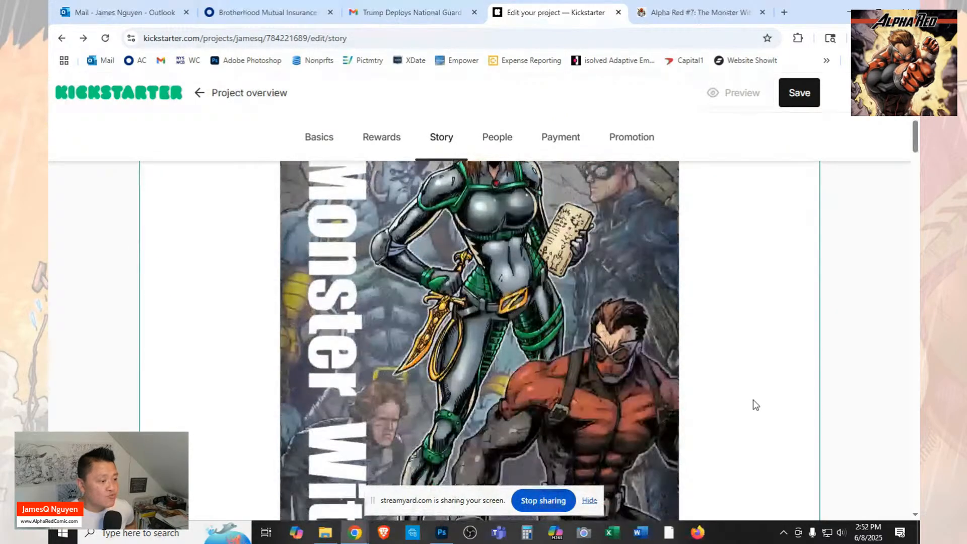
scroll(755, 405, down, 10)
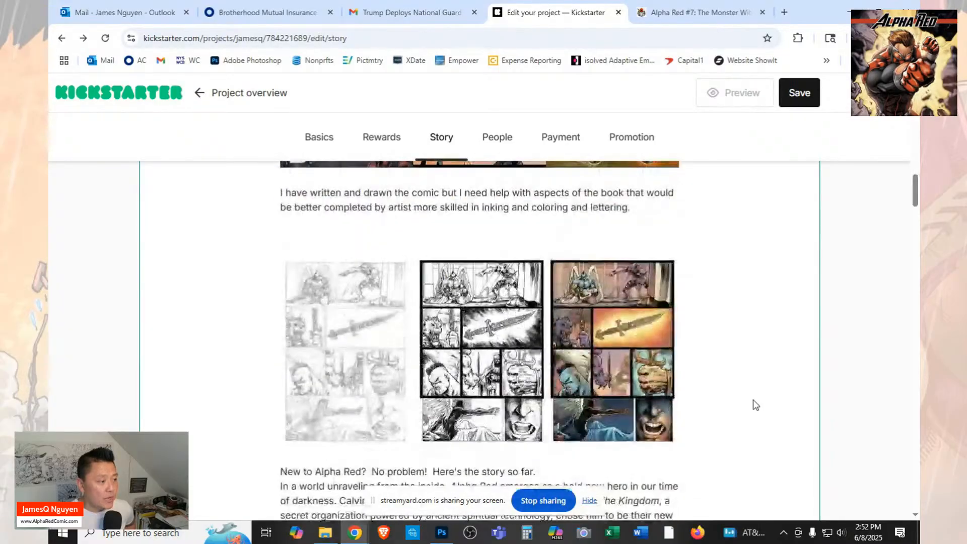
scroll(756, 405, down, 10)
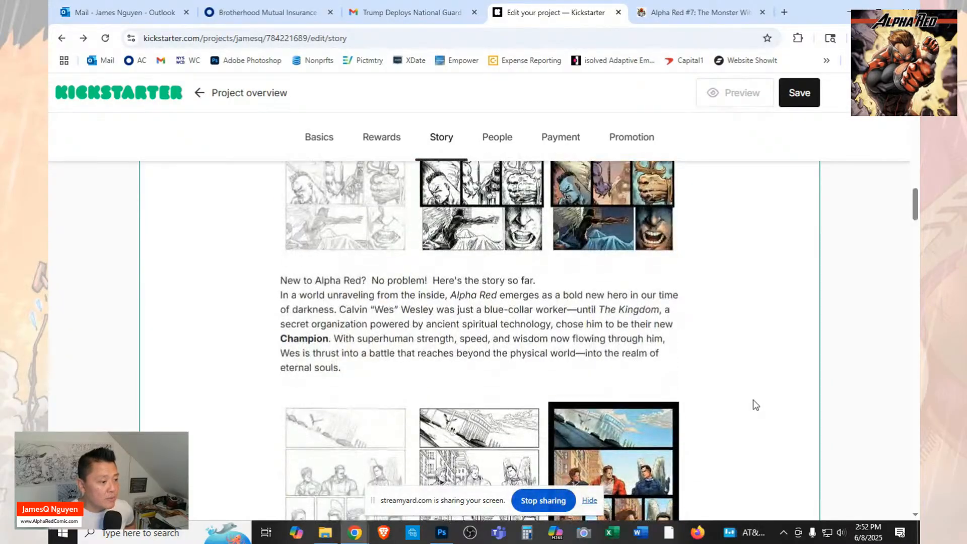
scroll(754, 406, down, 4)
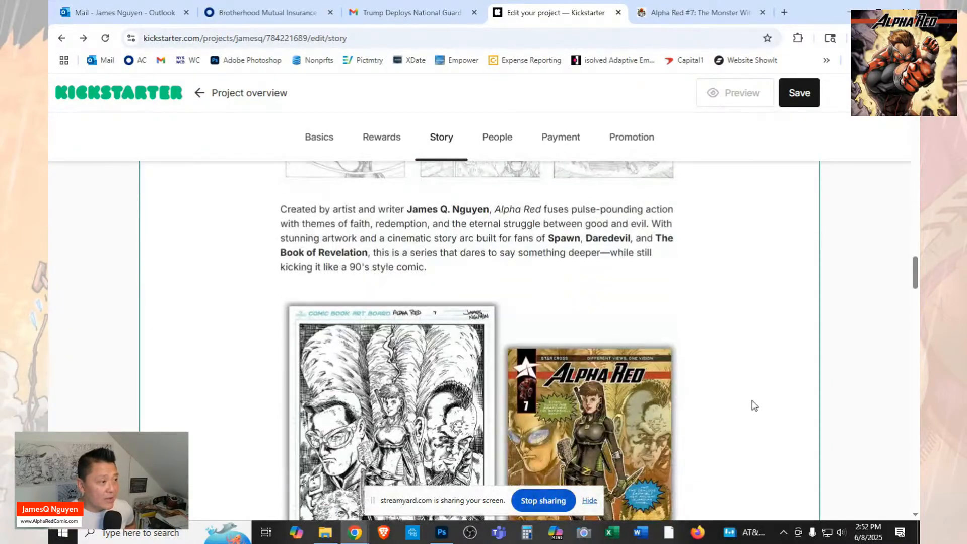
scroll(754, 405, down, 9)
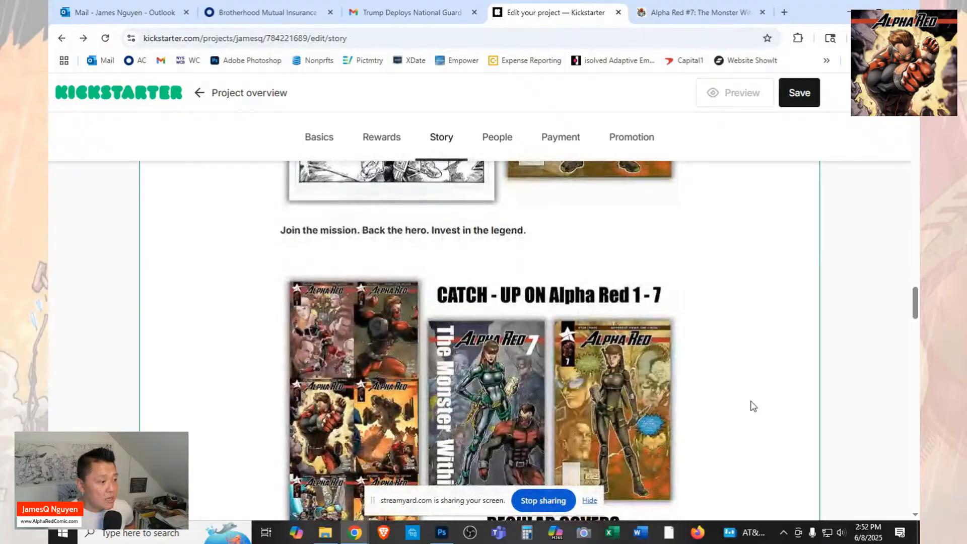
scroll(754, 406, up, 20)
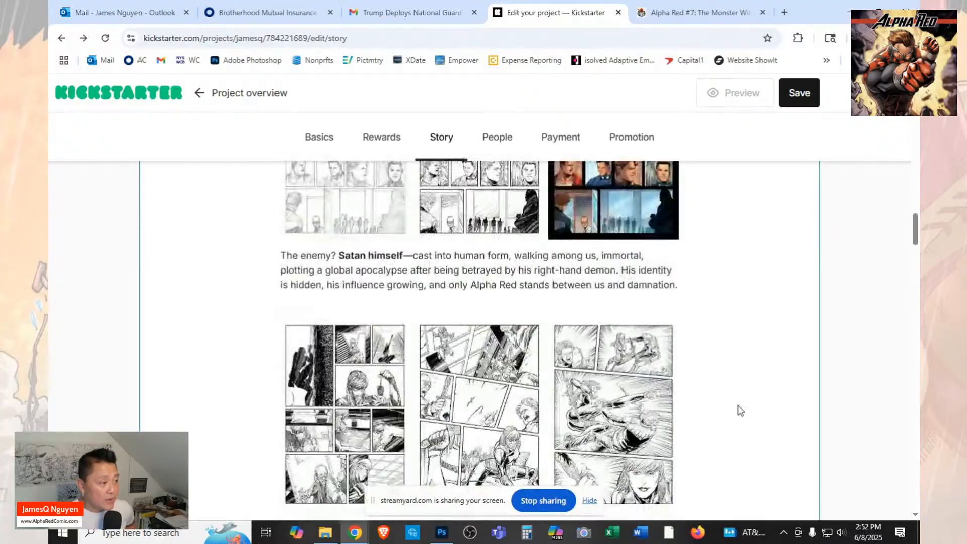
scroll(562, 328, up, 2)
scroll(562, 329, down, 2)
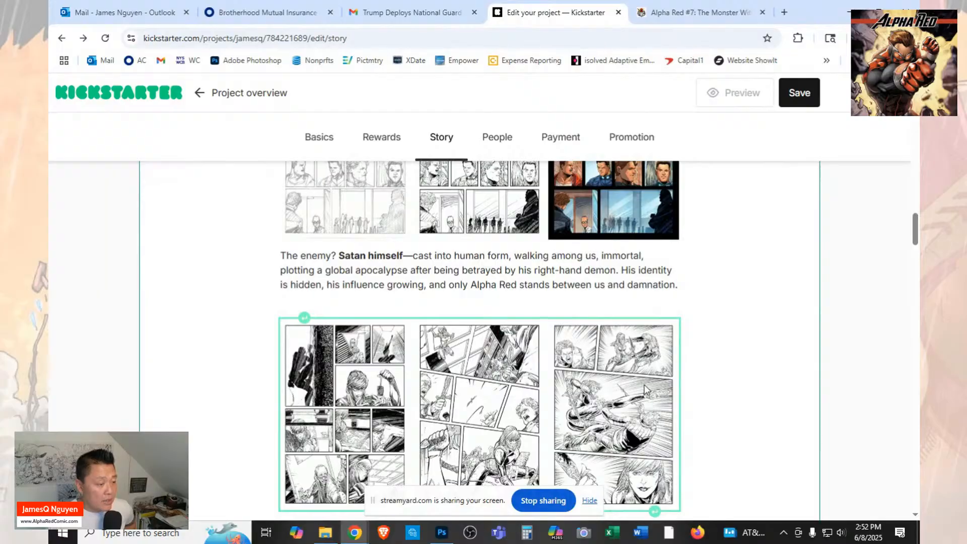
scroll(646, 388, down, 2)
scroll(695, 375, down, 11)
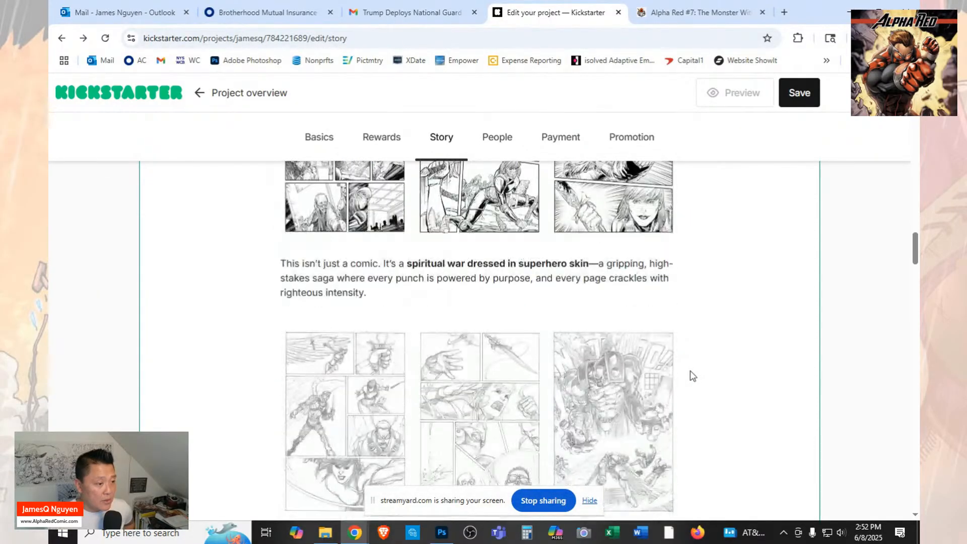
scroll(694, 375, down, 12)
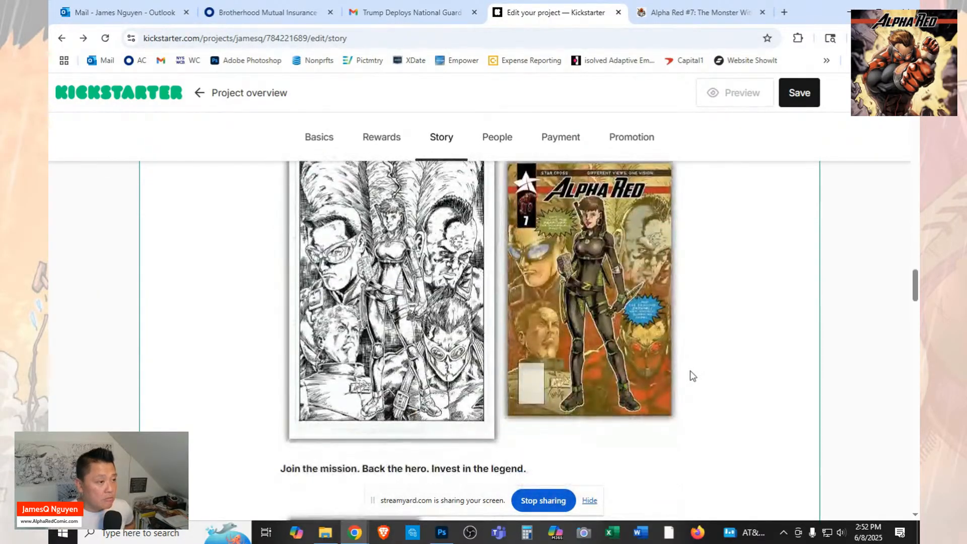
scroll(692, 376, down, 15)
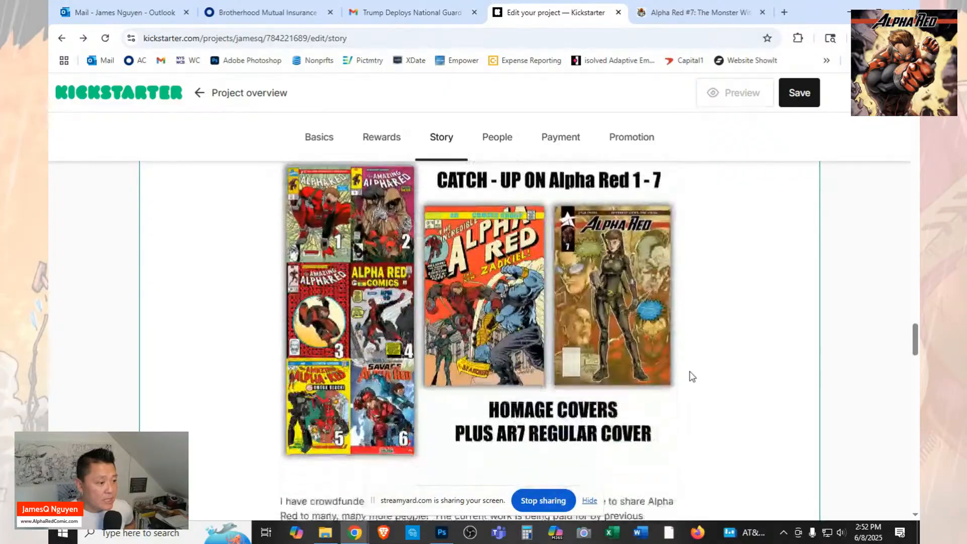
scroll(692, 376, down, 10)
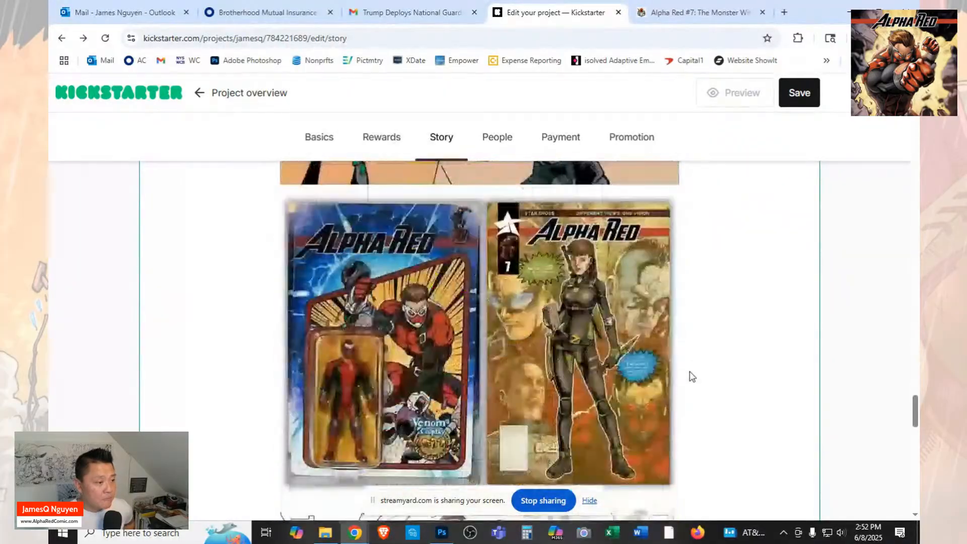
scroll(692, 377, down, 6)
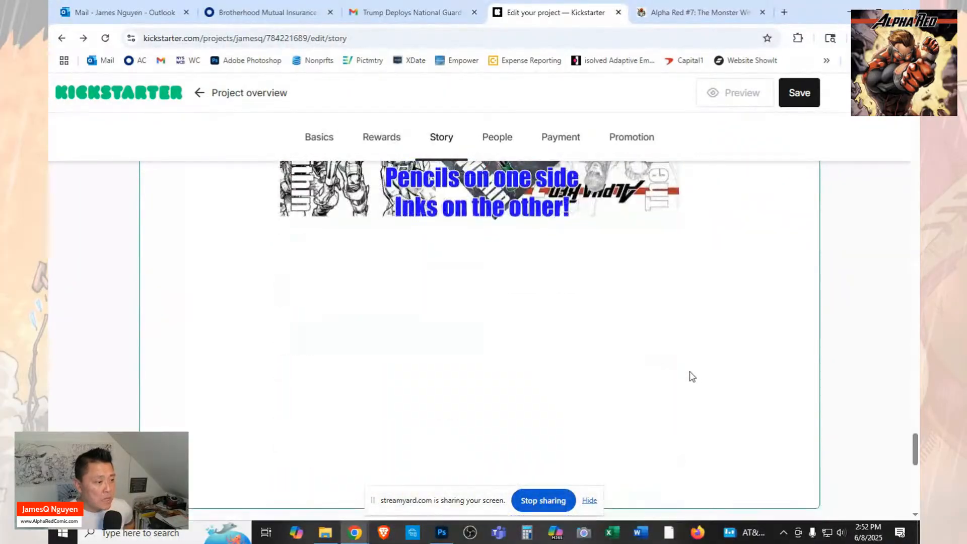
Begin the Risks and challenges statement with "There is NO foreseeable risk that this comic will not be completed".
scroll(692, 377, down, 5)
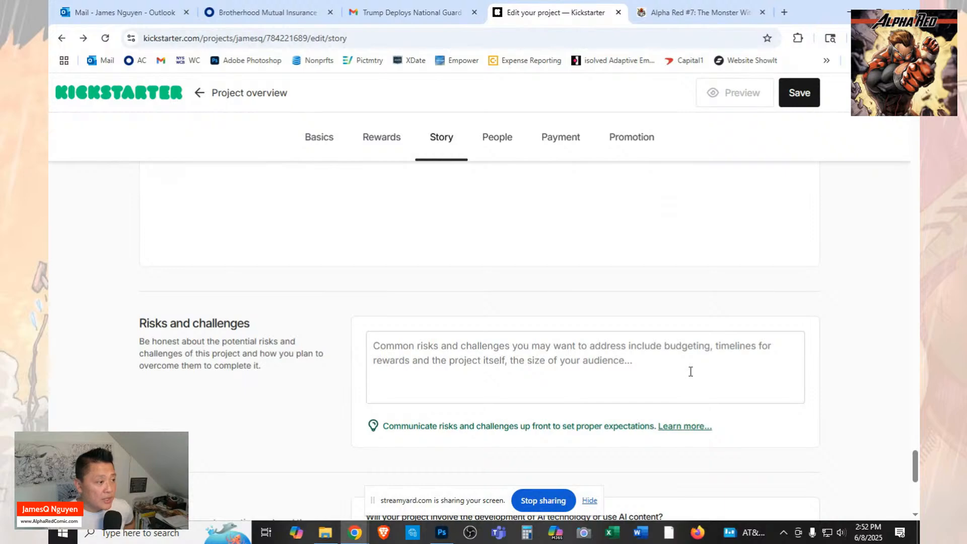
scroll(689, 371, down, 1)
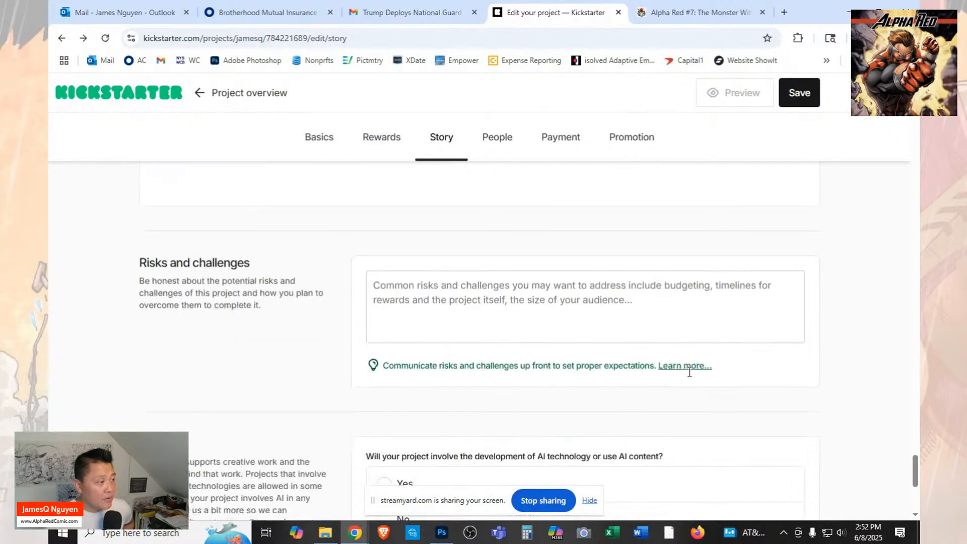
click(693, 314)
text(There is NO r)
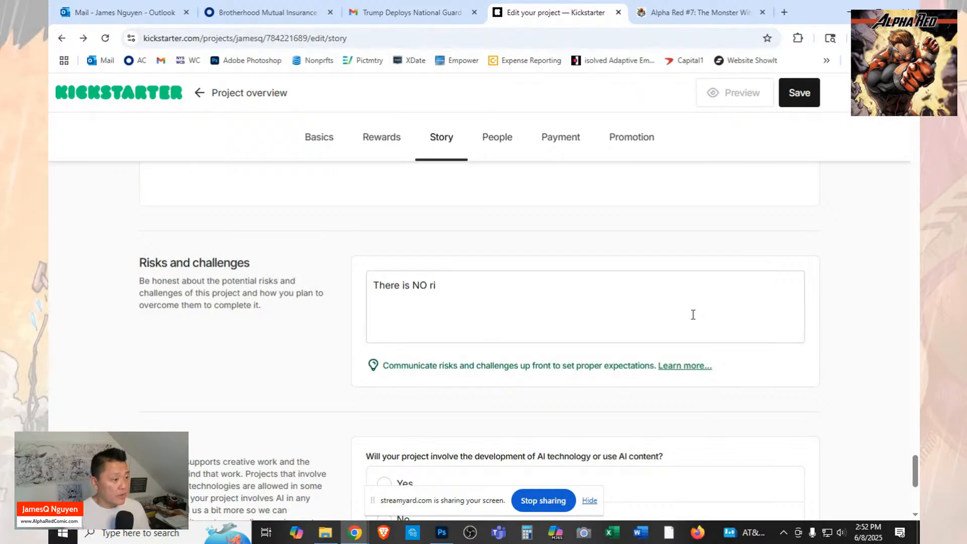
key(BackSpace)
text(fo)
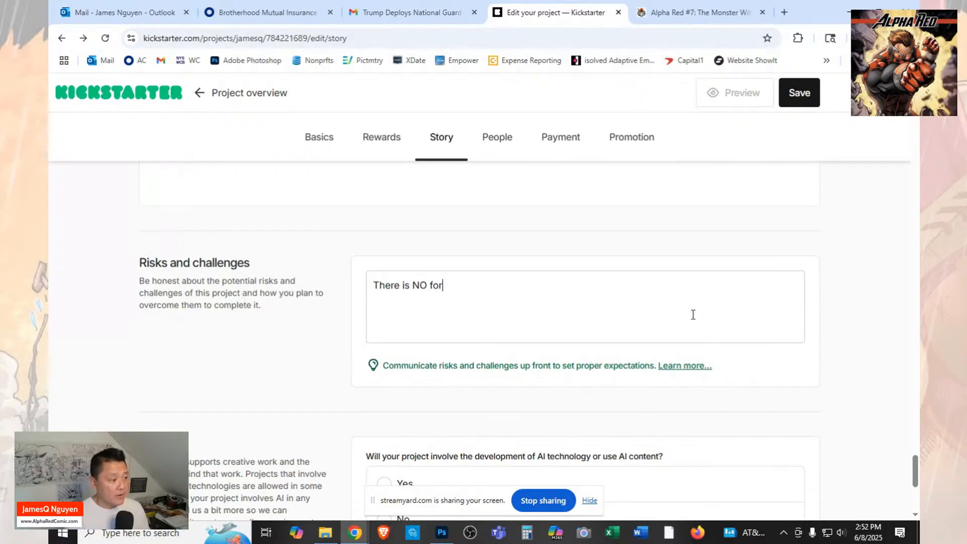
text(rese)
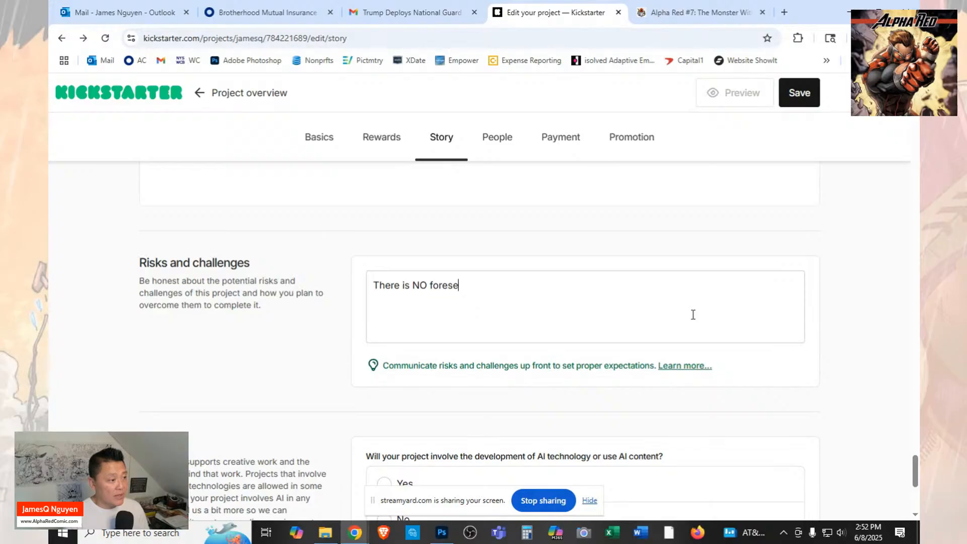
text(eable)
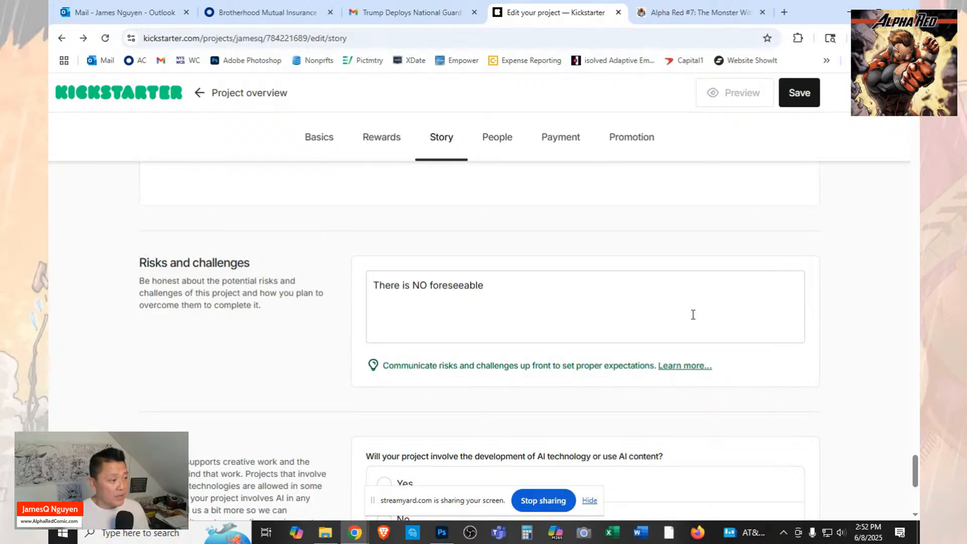
text( risk that )
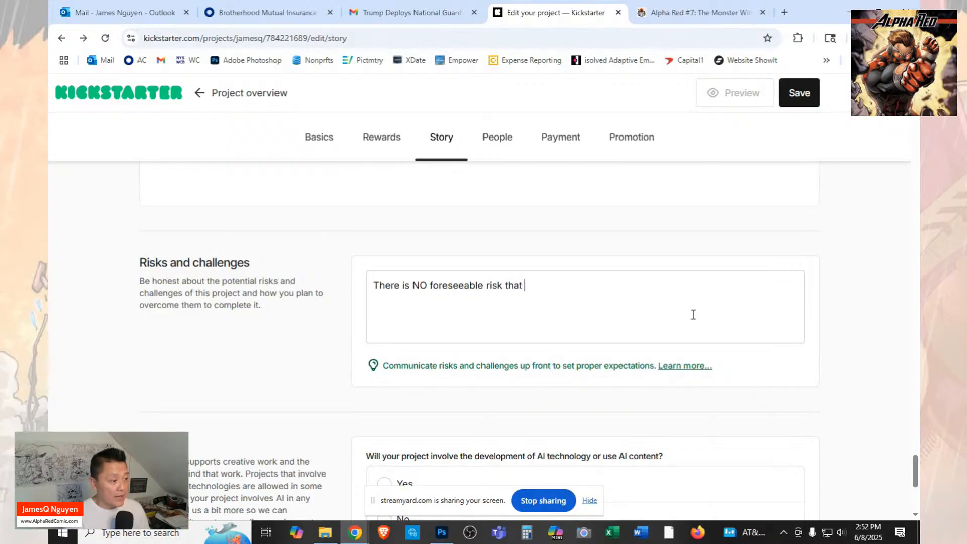
text(this comic wi)
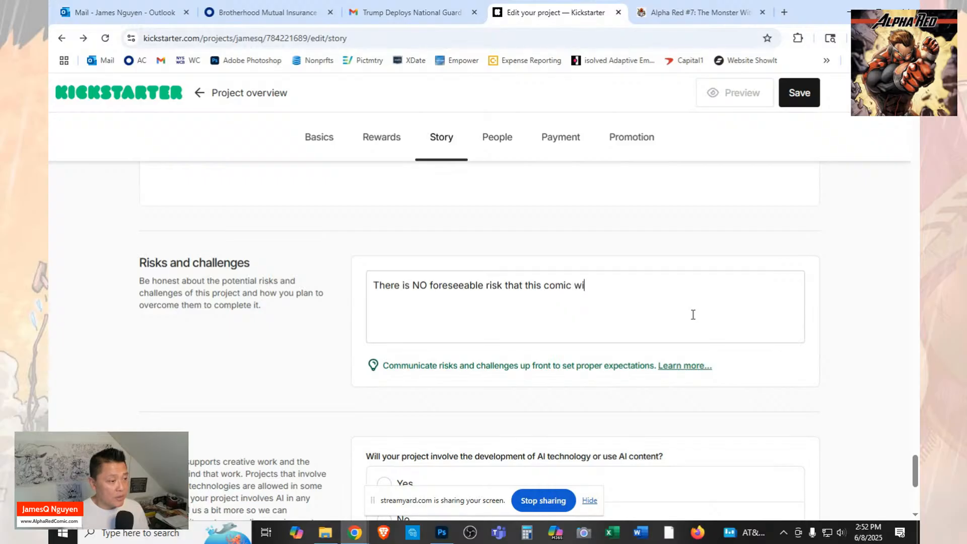
text(ll not be)
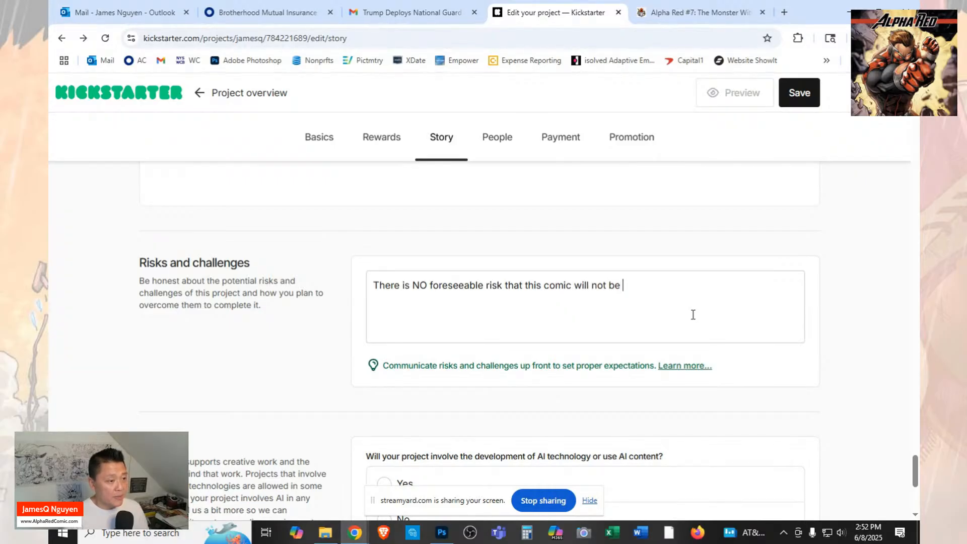
text( completed)
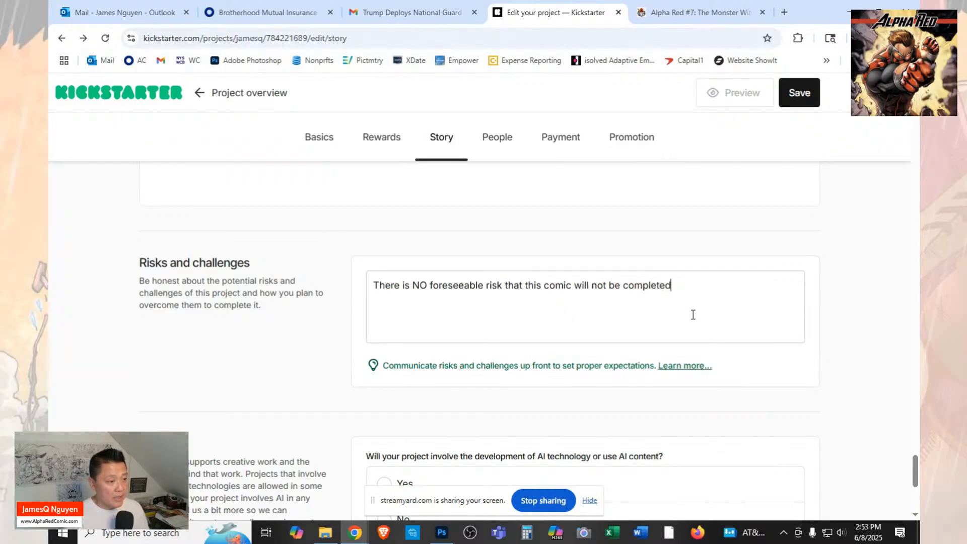
text(.  Pen)
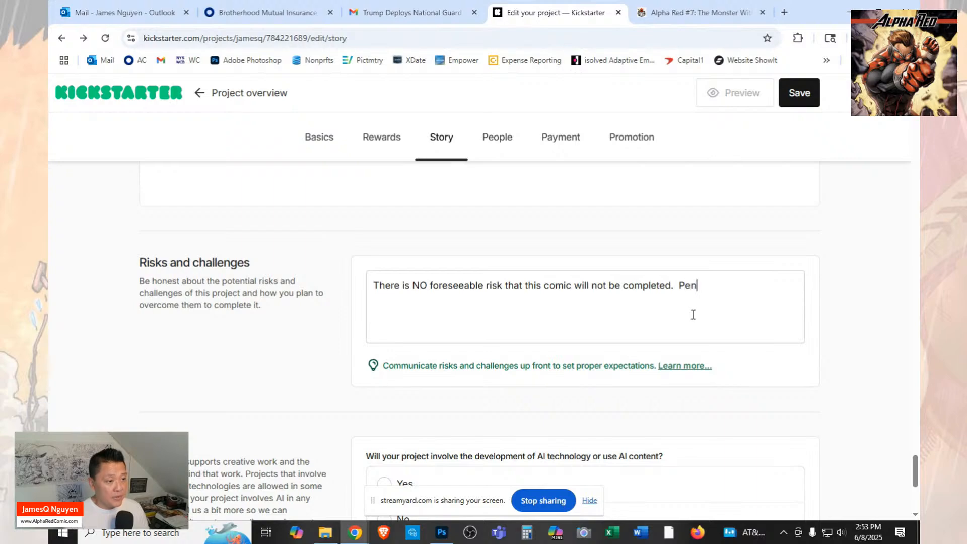
text(cils and cs)
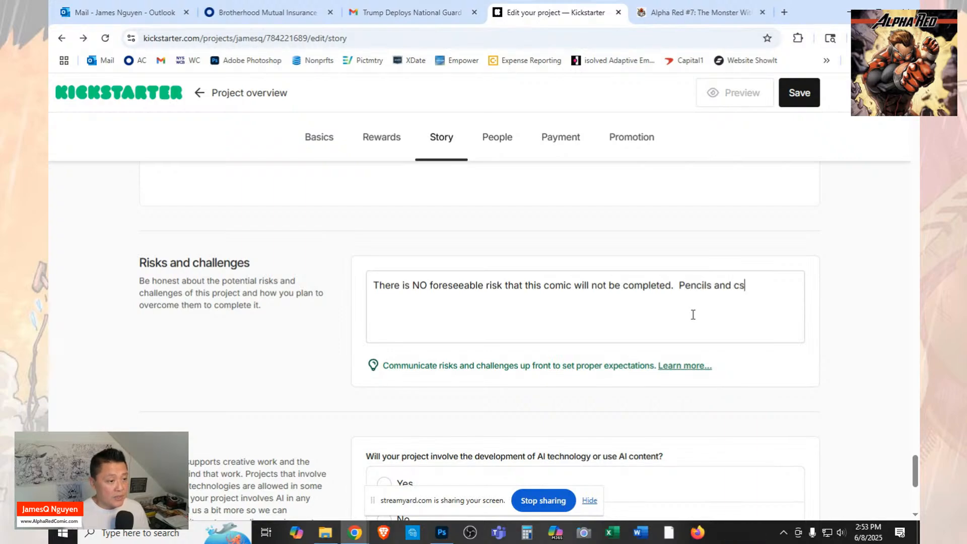
key(BackSpace)
key(BackSpace)
text(scr)
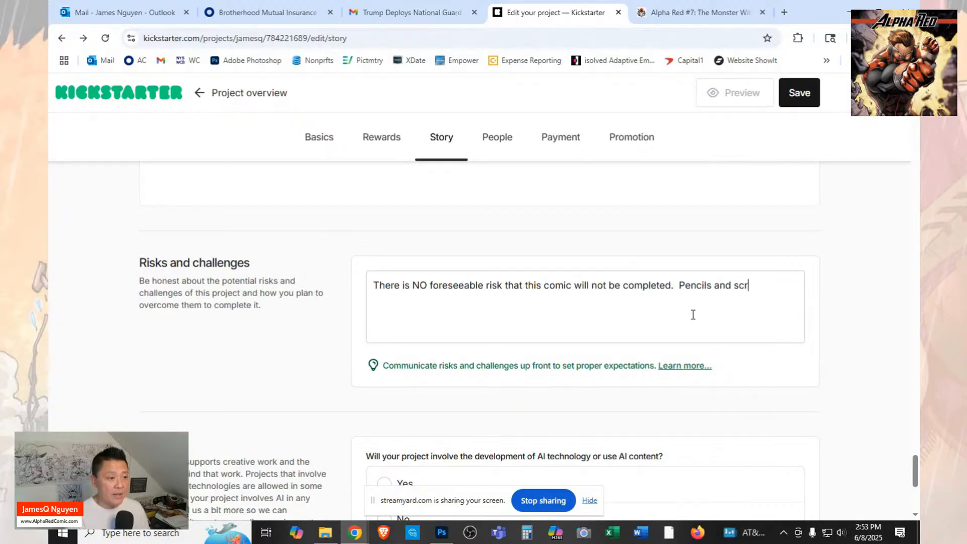
text(uporipts are don)
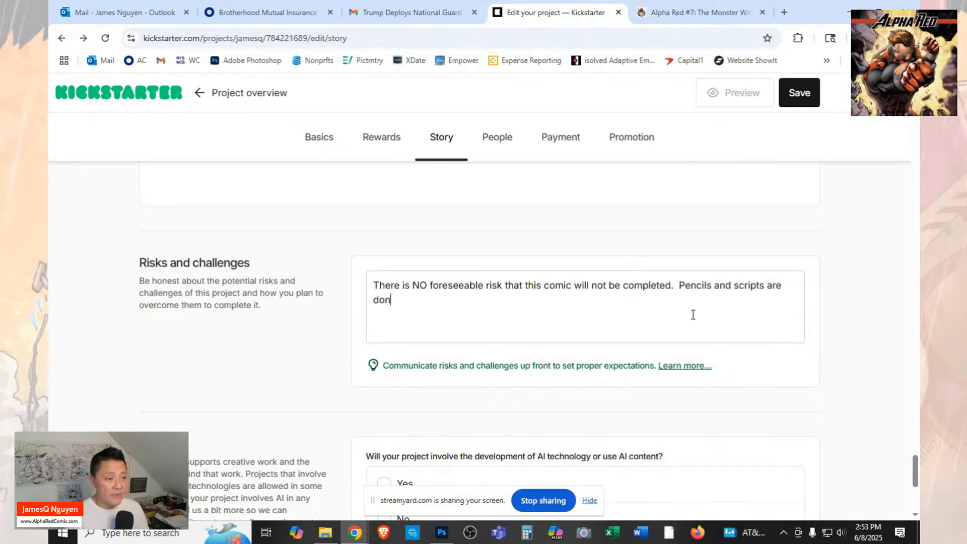
text(e.  Inks are)
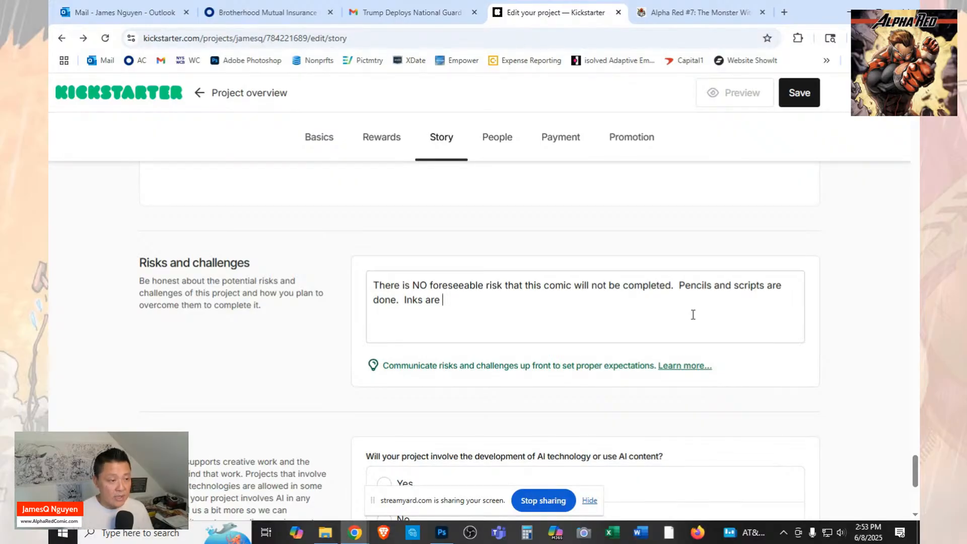
Reword the second sentence of the risks statement to read "Pencils, scripts, and inks are done.".
click(714, 287)
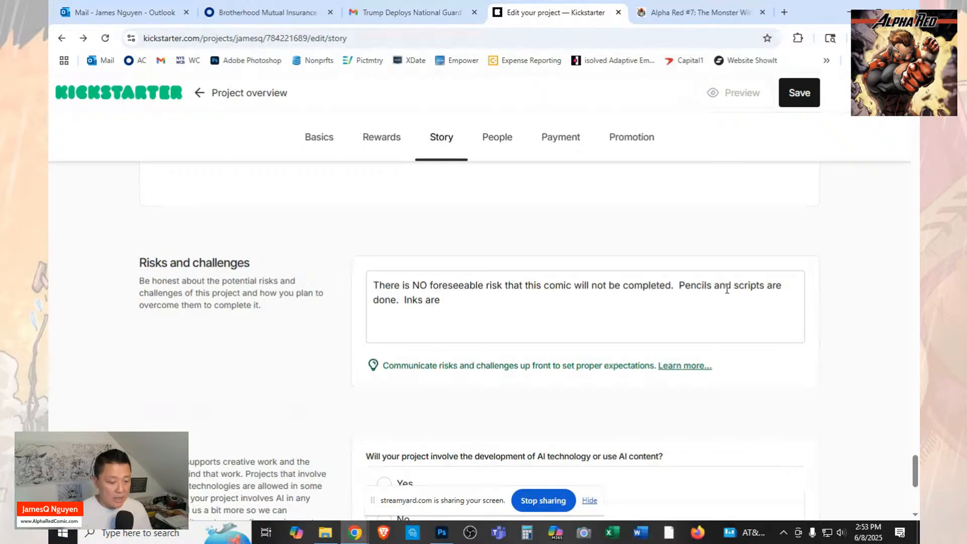
key(Delete)
key(Delete)
key(Delete)
key(Delete)
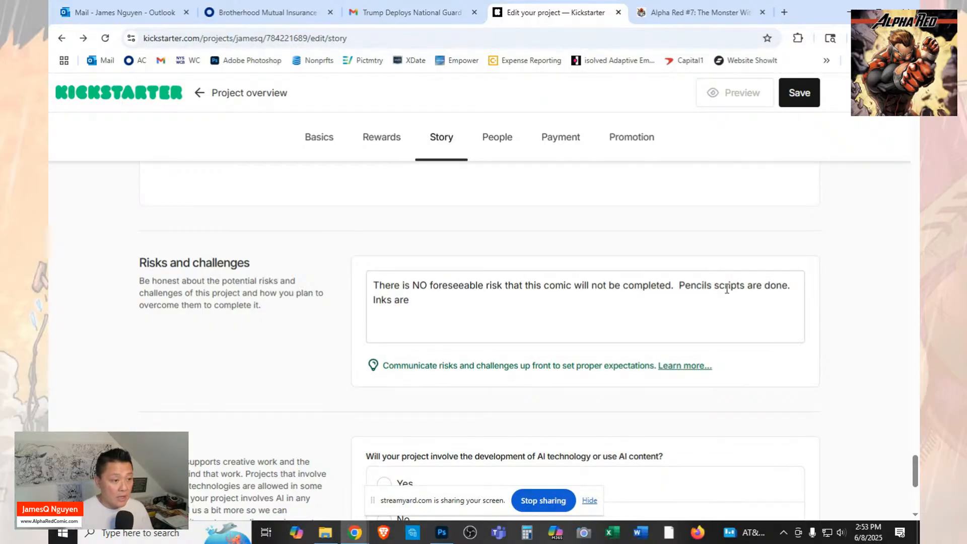
key(BackSpace)
text(,)
key(Right)
key(Right)
key(Right)
key(Right)
key(Right)
key(Right)
key(Right)
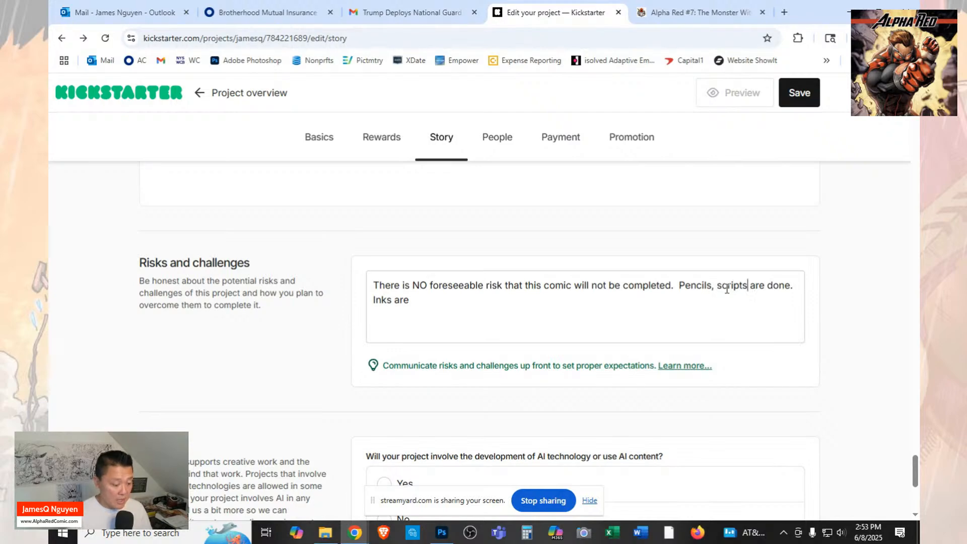
text(, and inks)
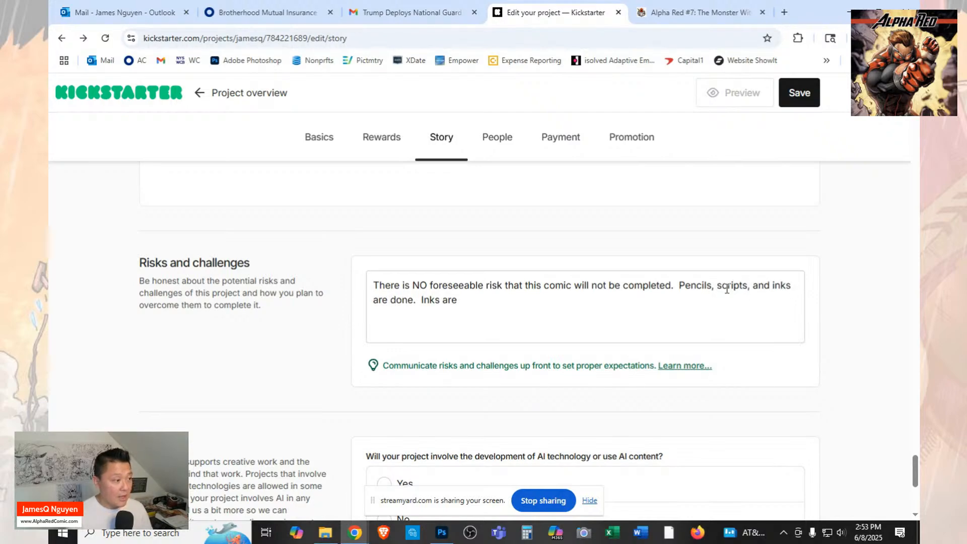
Replace the unfinished "Inks are" at the end of the risks statement with "Colors are half way to being done".
key(BackSpace)
key(BackSpace)
key(BackSpace)
key(BackSpace)
key(BackSpace)
key(BackSpace)
key(BackSpace)
key(BackSpace)
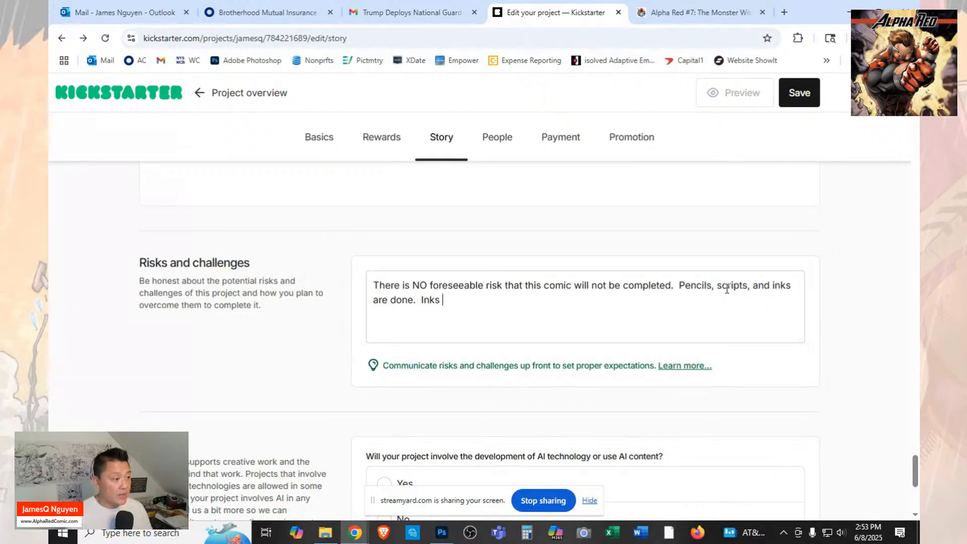
text(Colo)
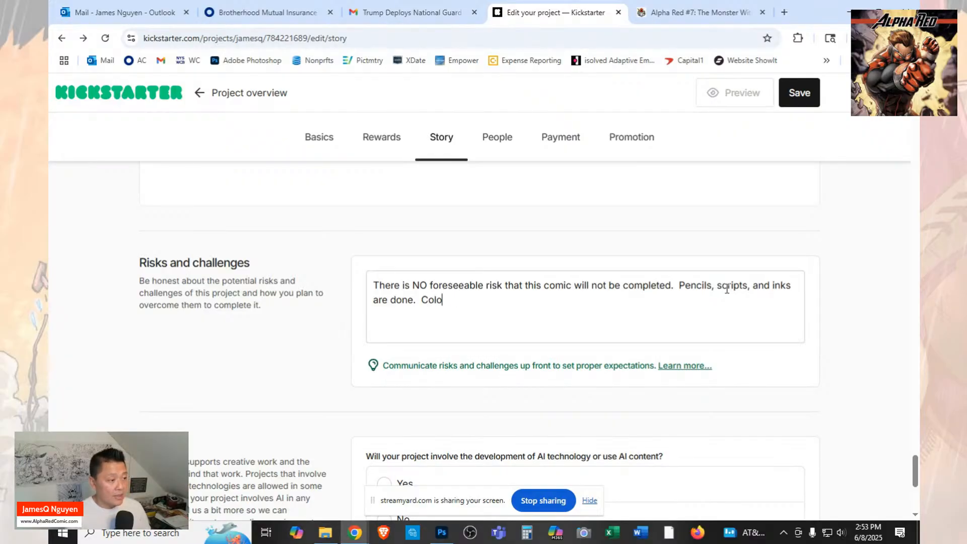
text(rs are half way )
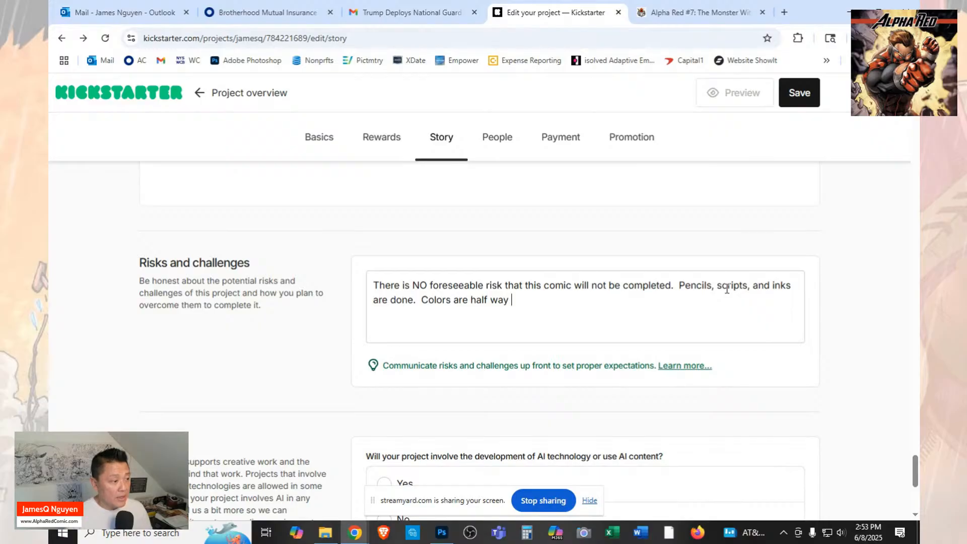
text(to beign d)
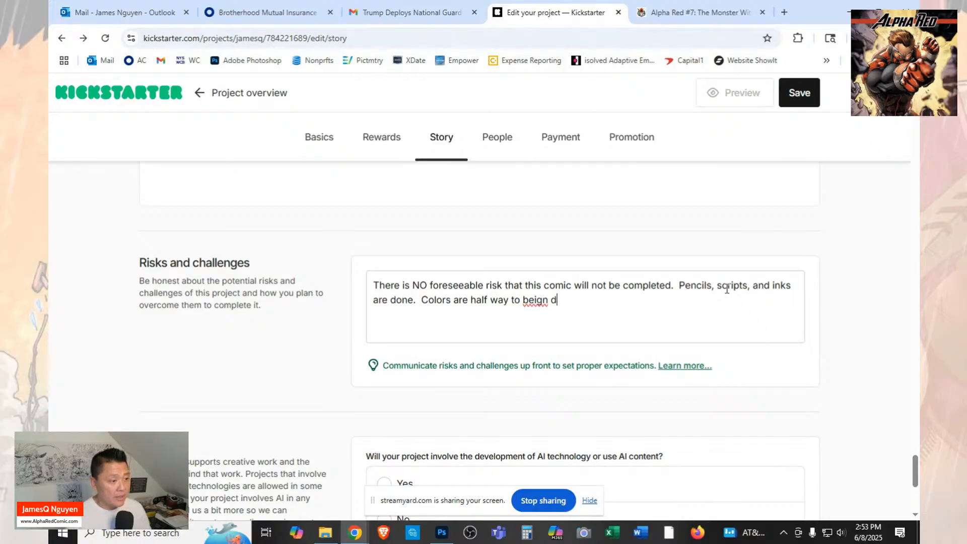
key(BackSpace)
key(BackSpace)
key(BackSpace)
key(BackSpace)
key(BackSpace)
text(ing d)
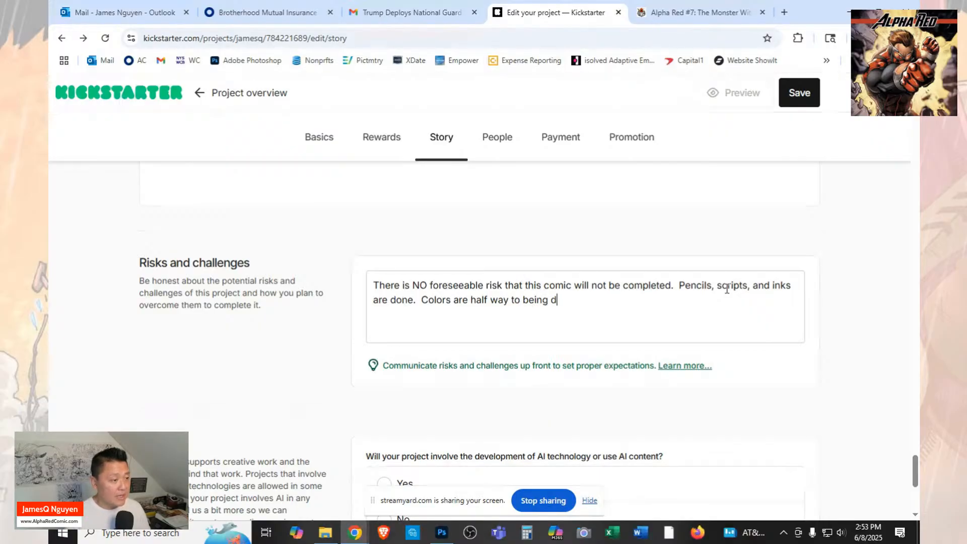
text(one)
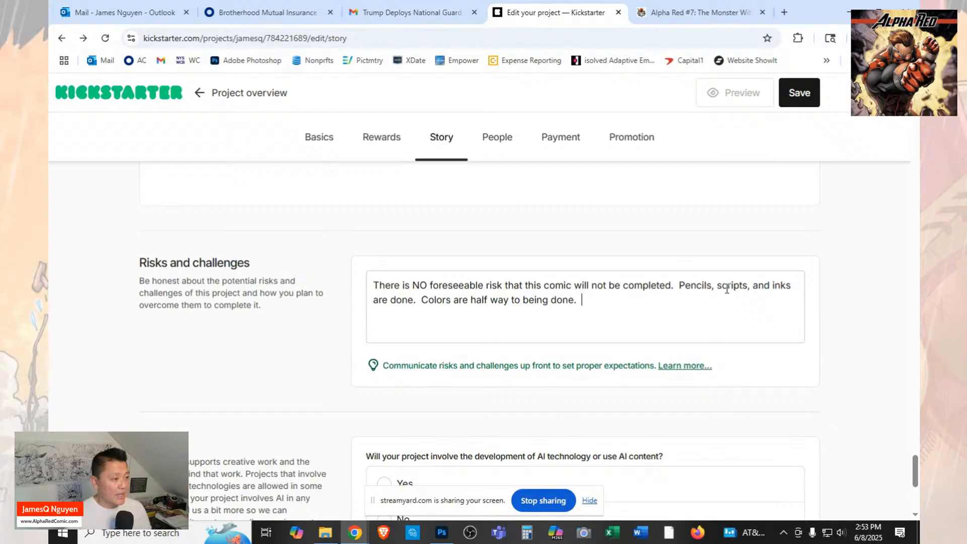
text(.  Letters)
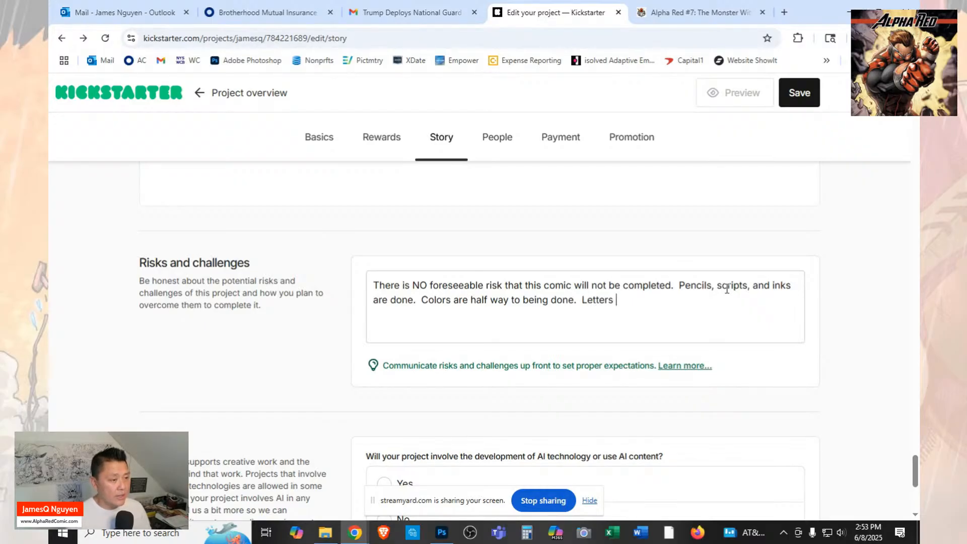
text( are )
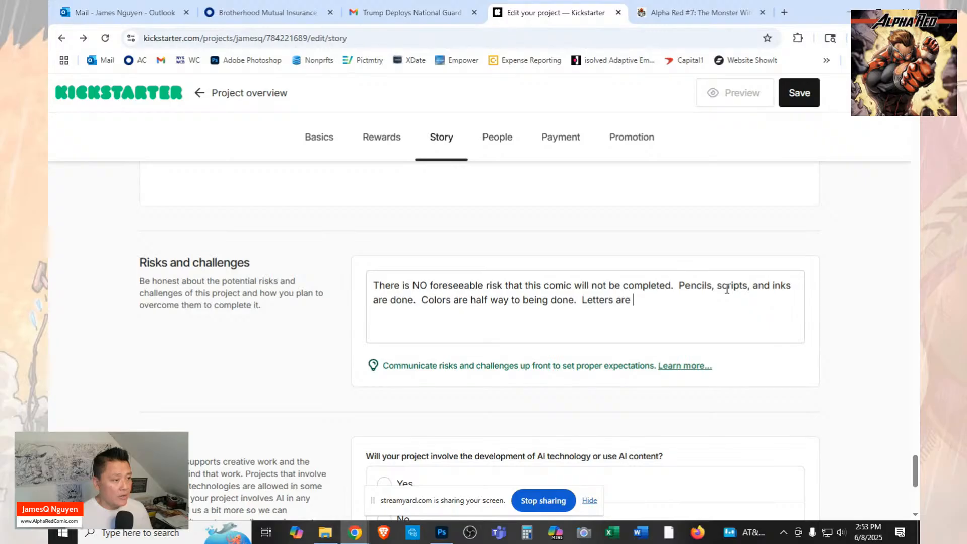
text(starting to come in)
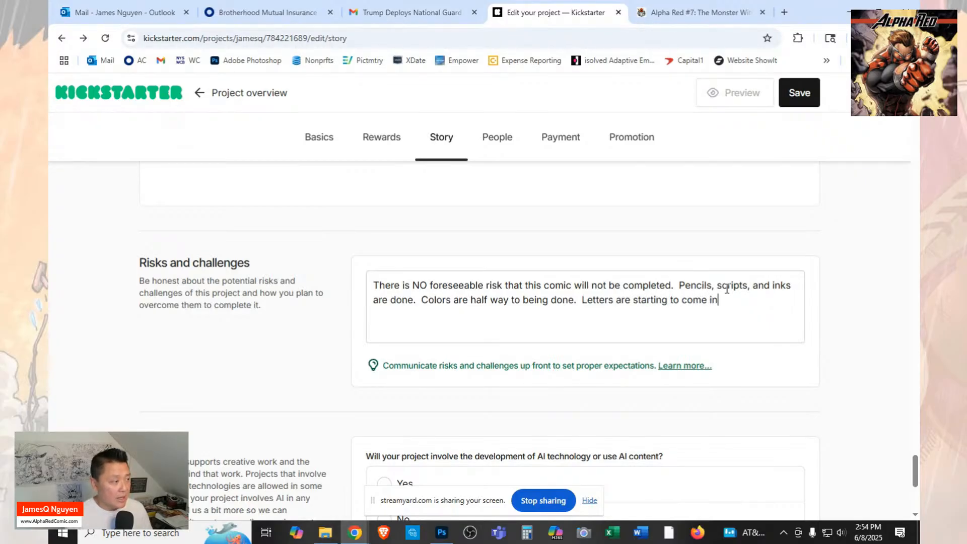
text(.  )
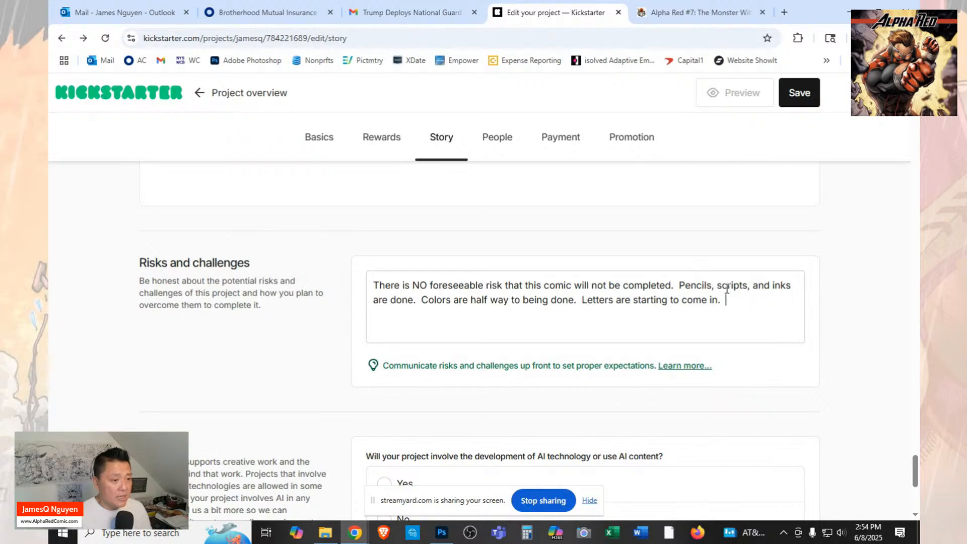
text(Unless )
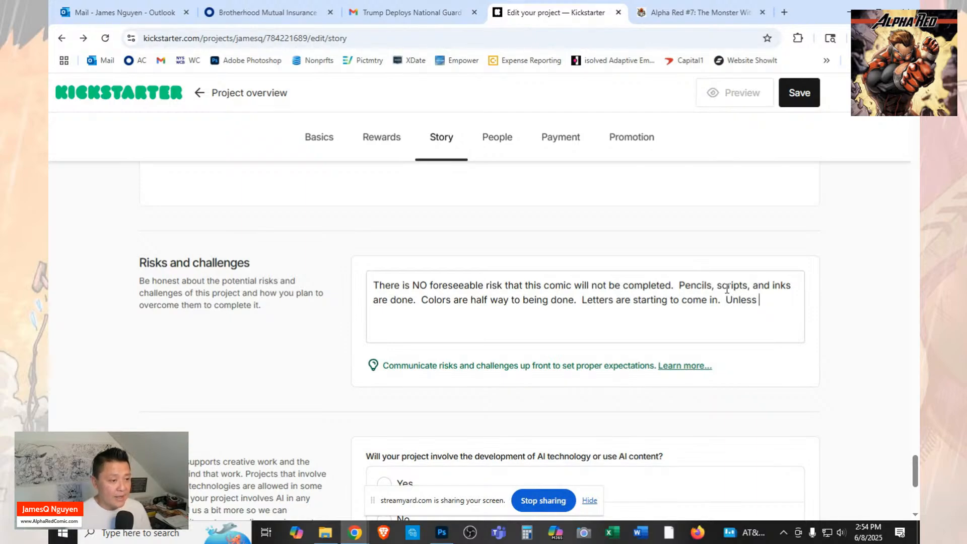
text(something )
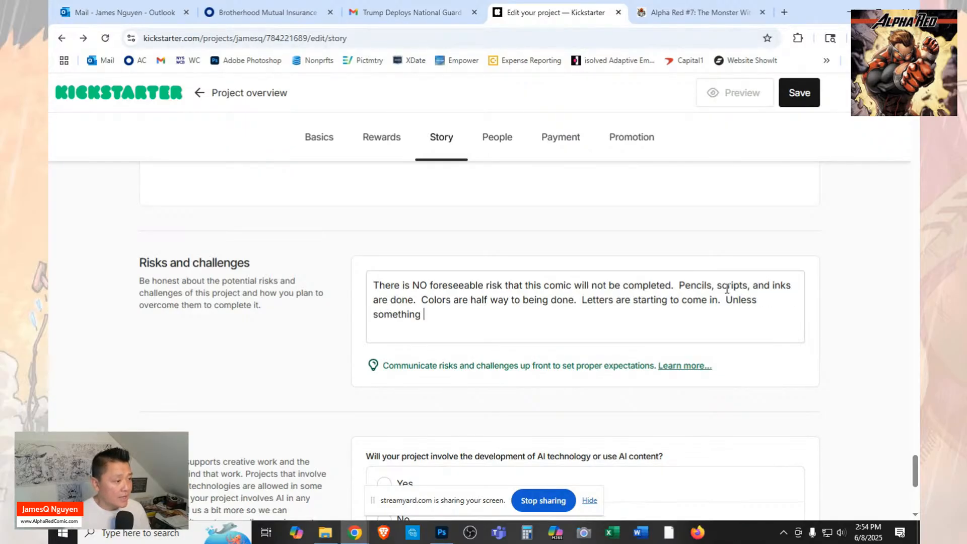
text(unexpected)
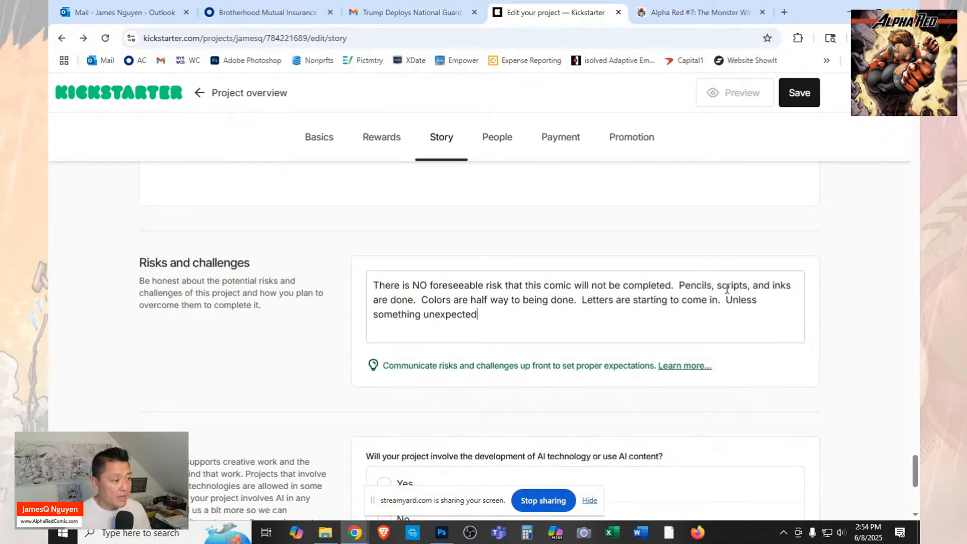
text( happens,)
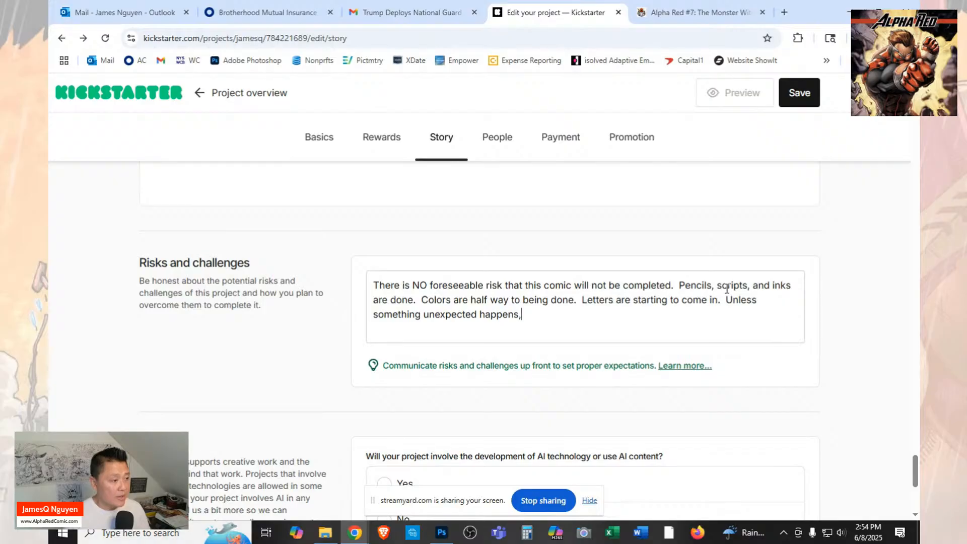
text( this)
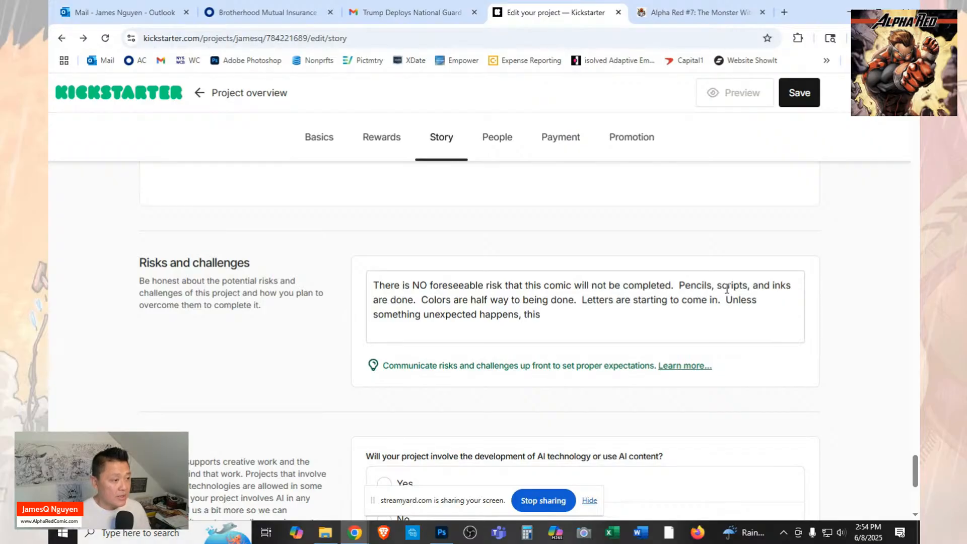
text( comic will be )
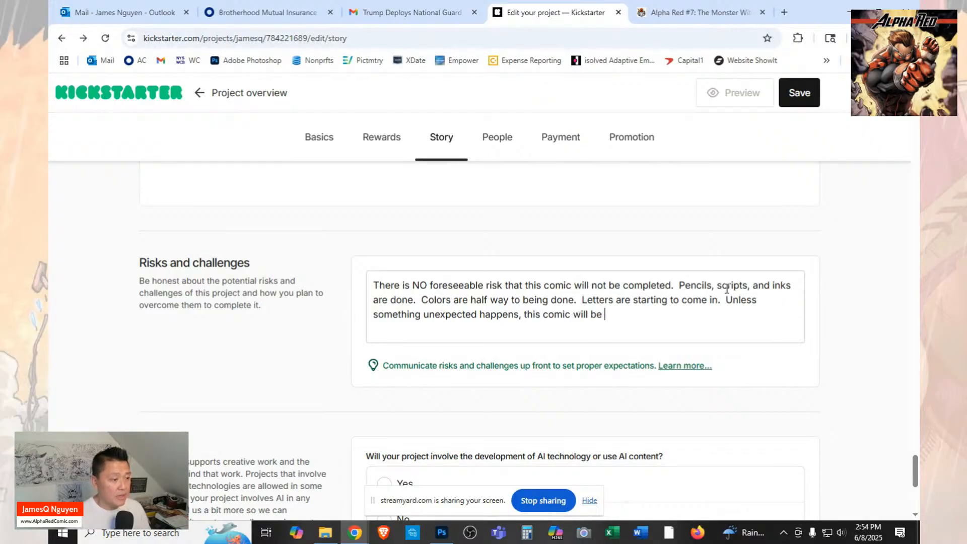
text(compl)
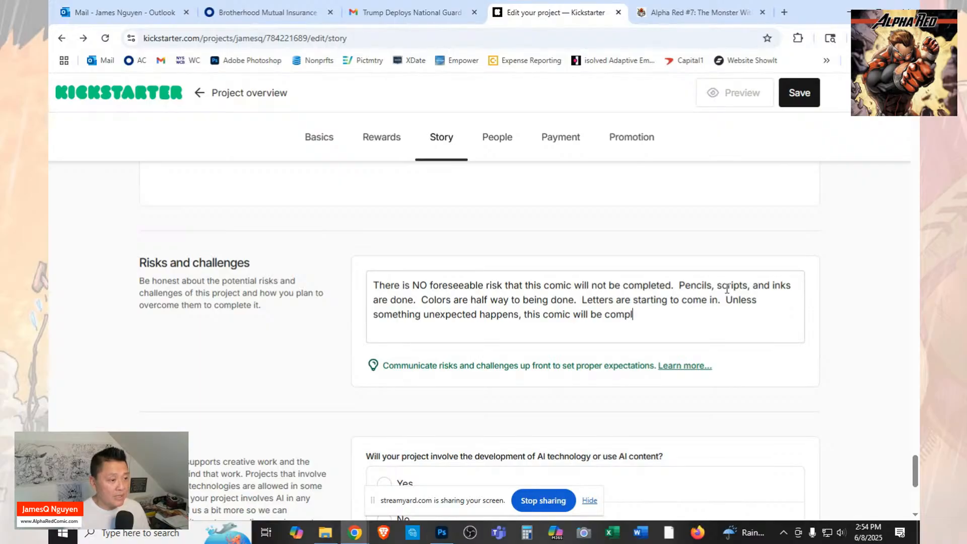
text(ete by)
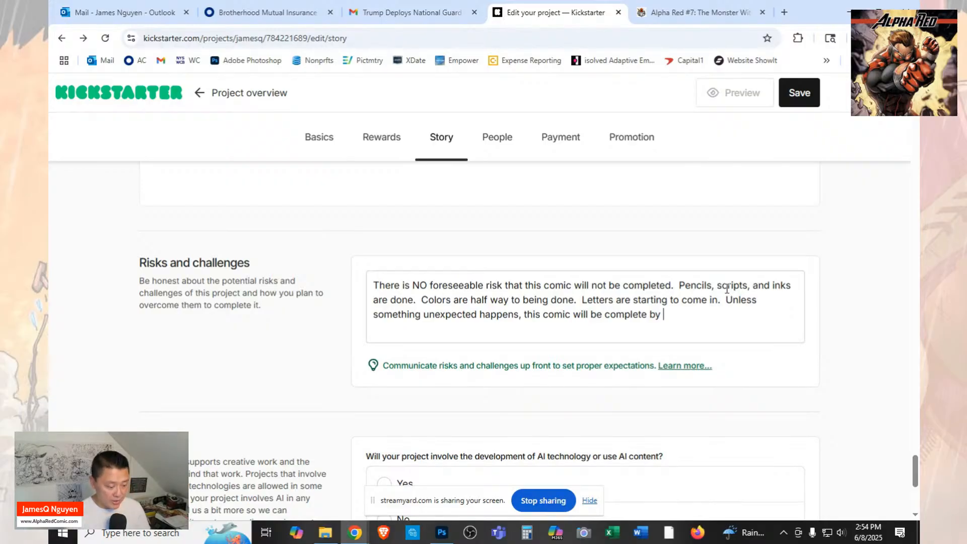
Add the sentence "Unless something unexpected happens, this comic will be complete by June 23rd." to the end of the risks statement.
text(Jun)
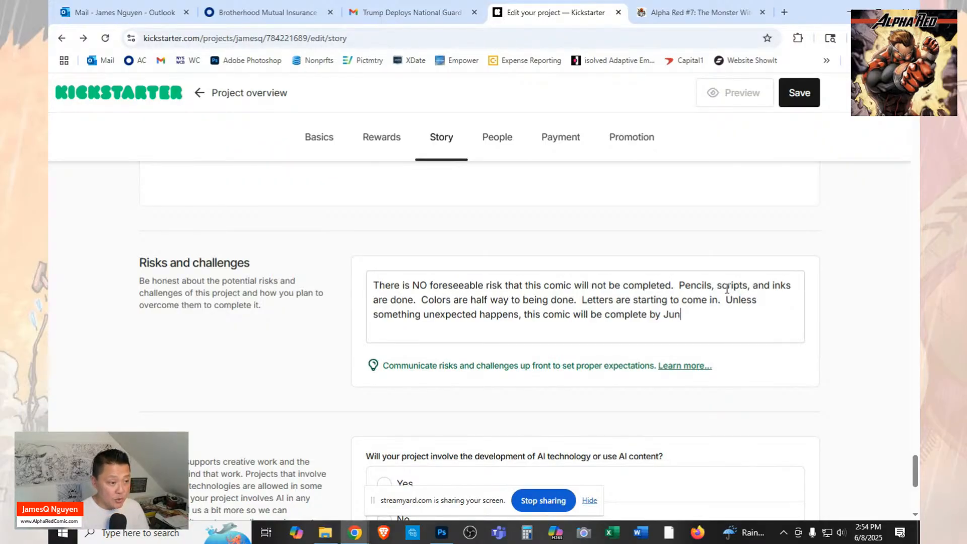
text(e 23r)
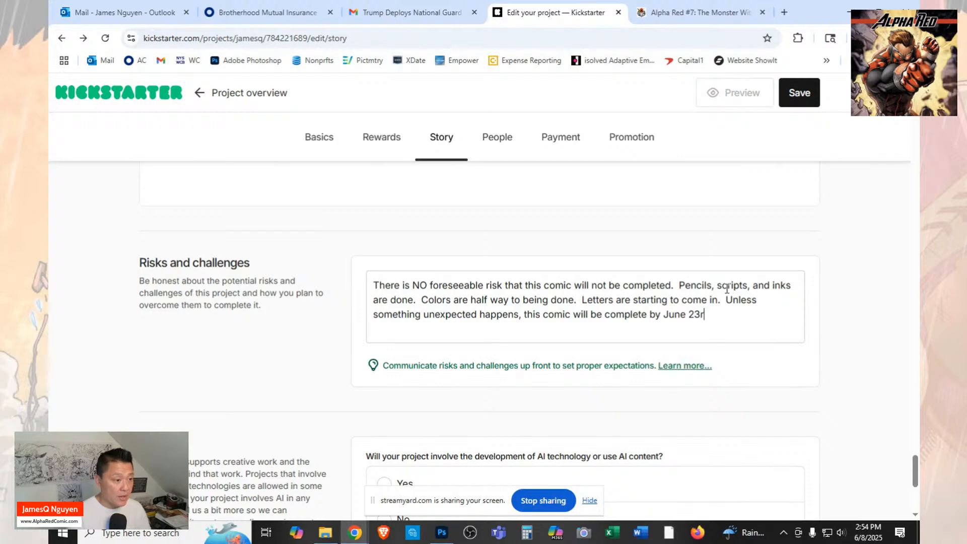
text(d.)
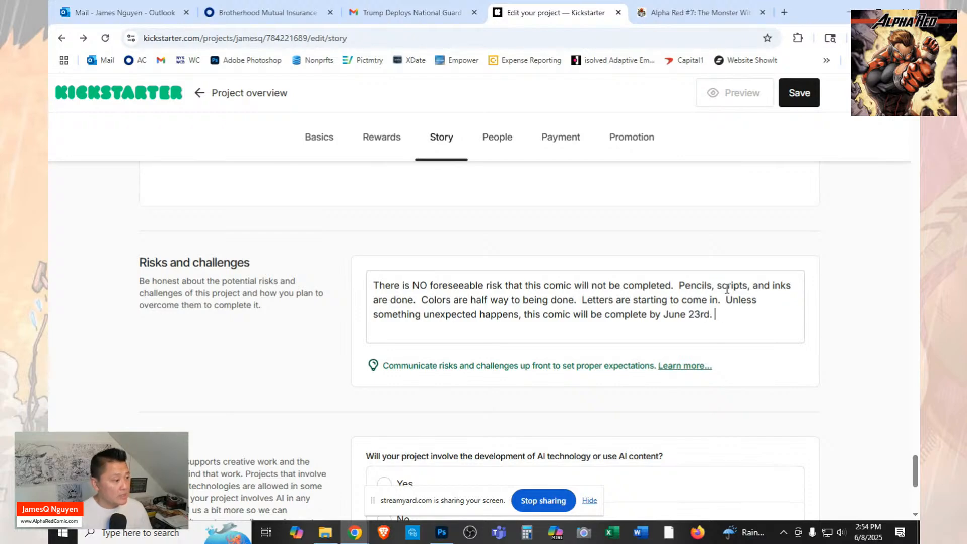
Answer No to whether the project involves AI technology or content, and save the story page.
scroll(576, 324, down, 4)
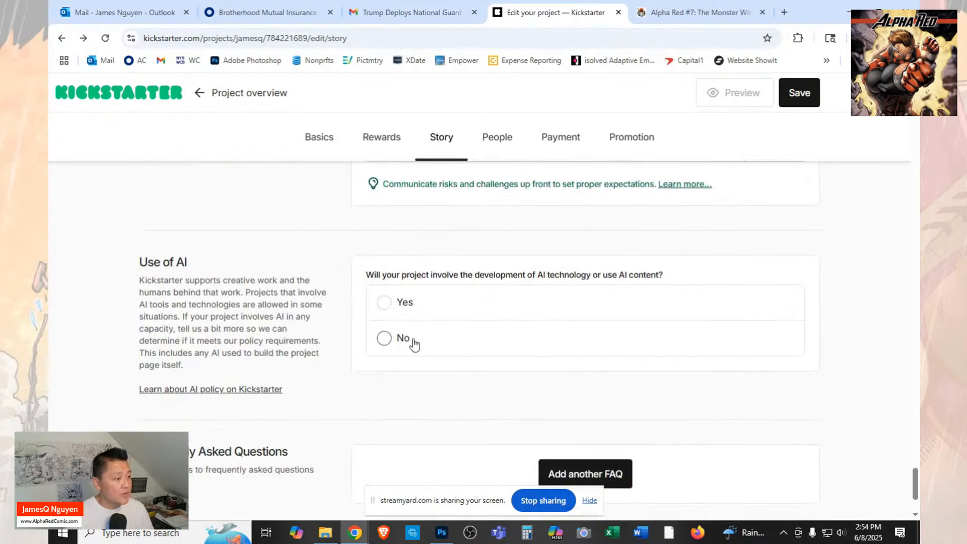
click(413, 342)
scroll(498, 284, down, 3)
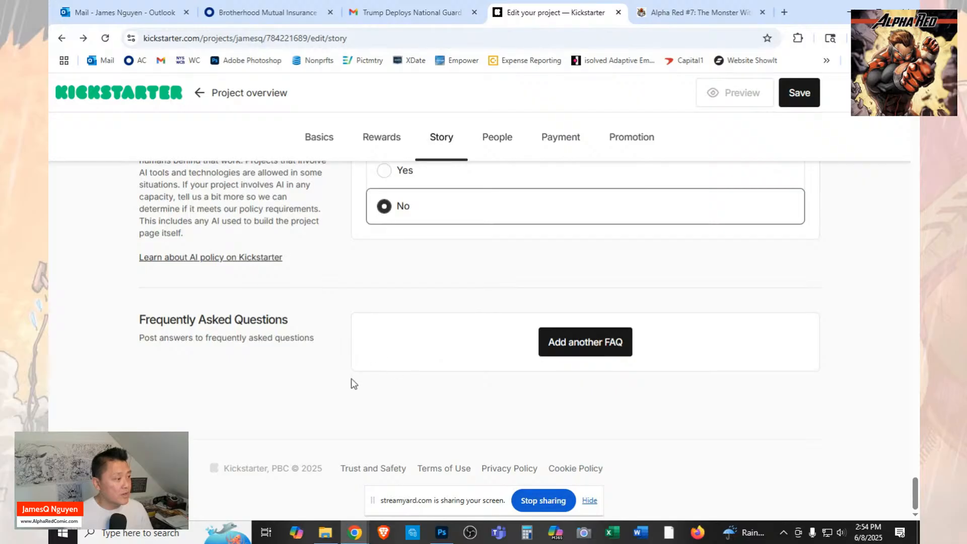
scroll(498, 343, up, 9)
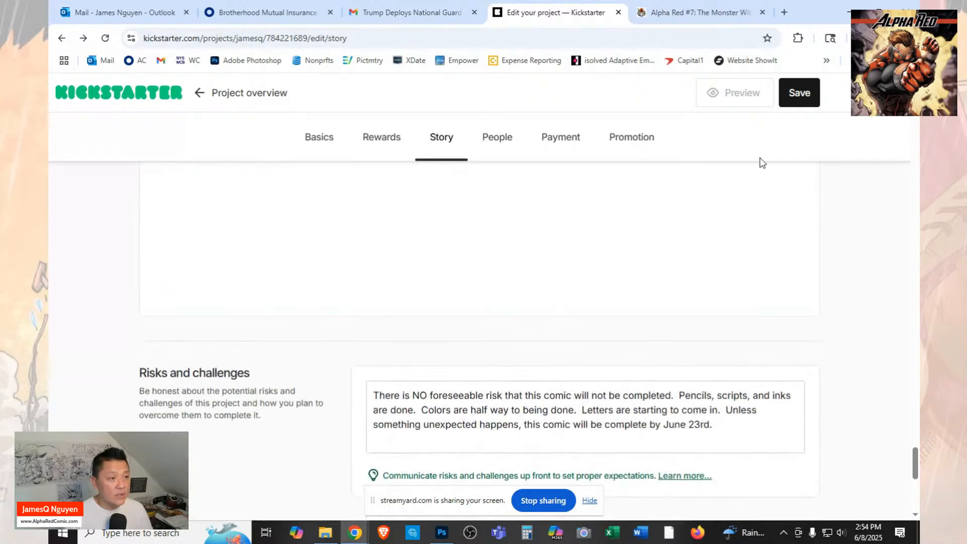
click(799, 93)
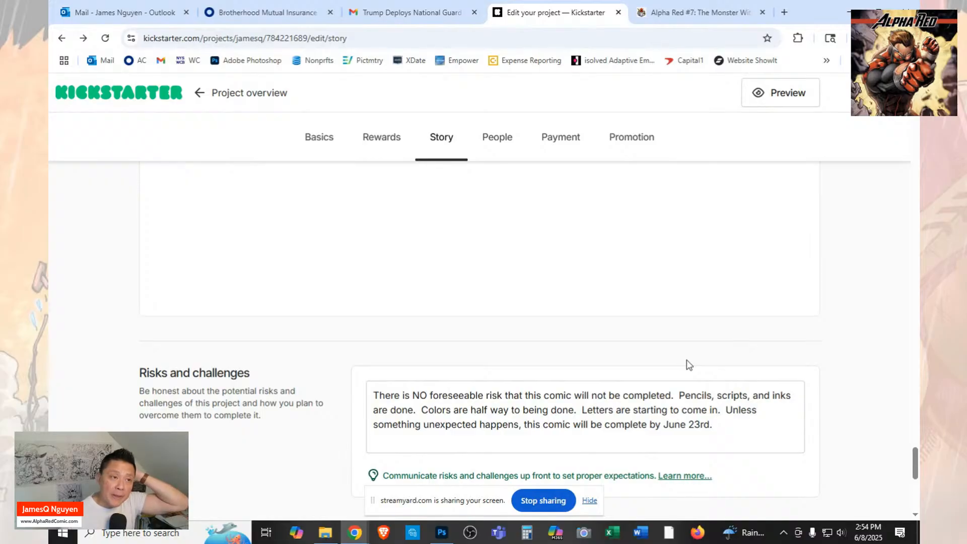
Review the project's People section, examining the creator profile, vanity URL, and the optional collaborators and demographics entries.
click(493, 152)
scroll(788, 388, down, 4)
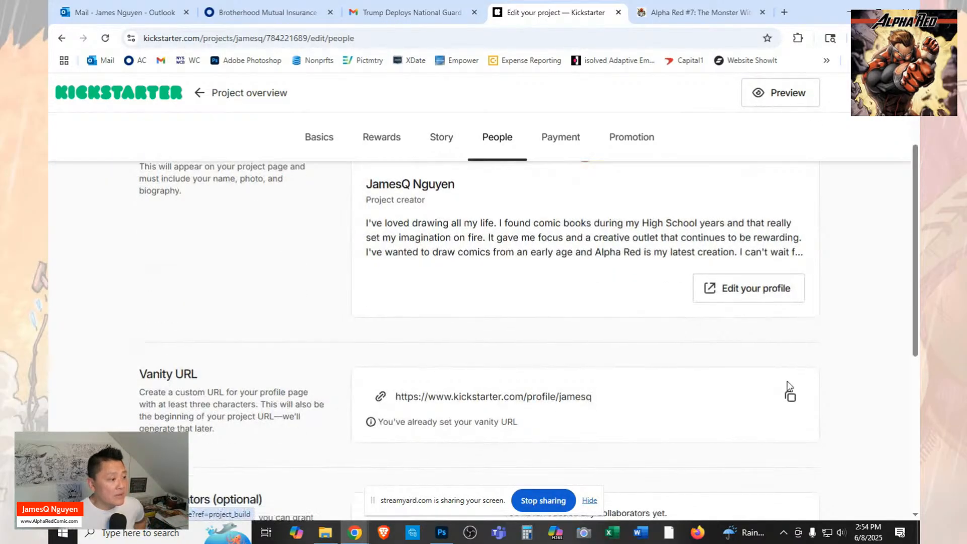
scroll(789, 388, down, 3)
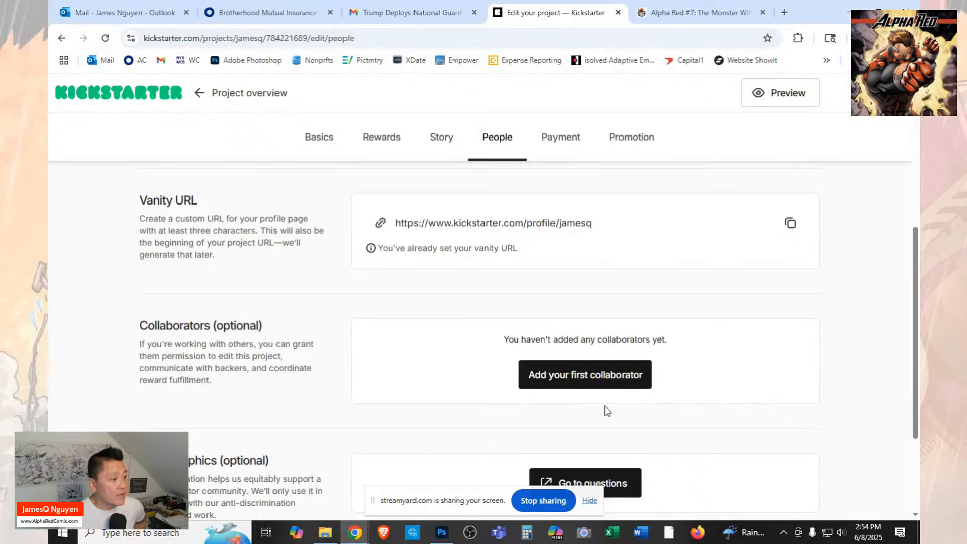
scroll(755, 414, down, 1)
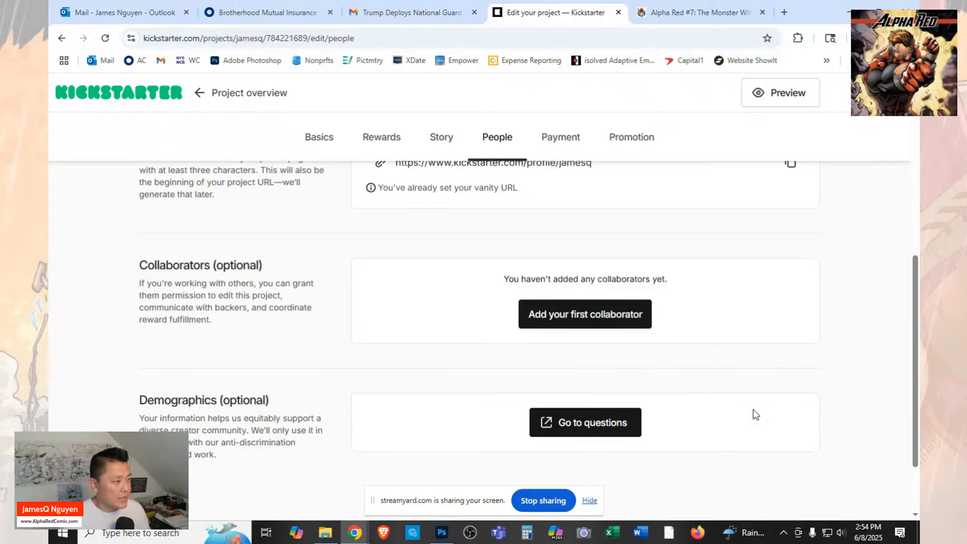
scroll(755, 414, down, 2)
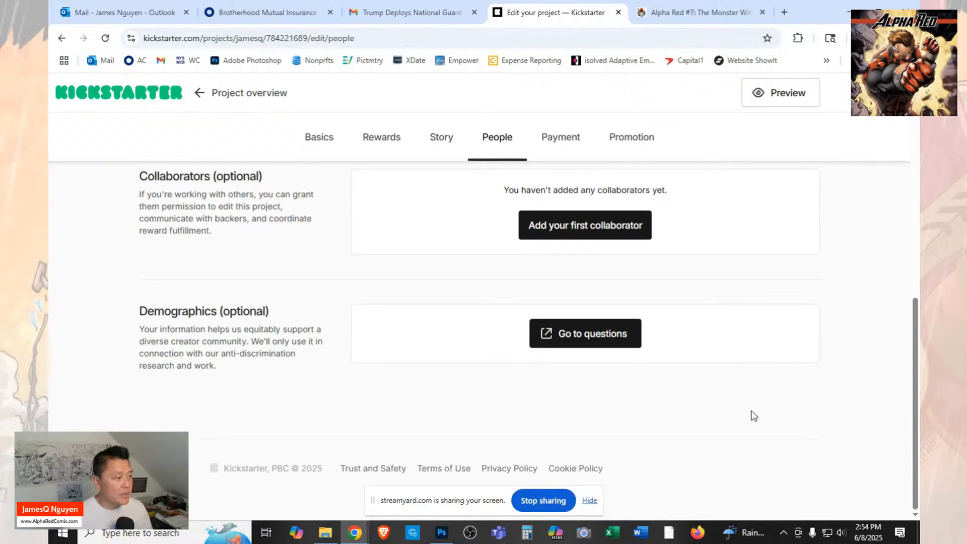
scroll(754, 416, up, 9)
scroll(754, 415, down, 6)
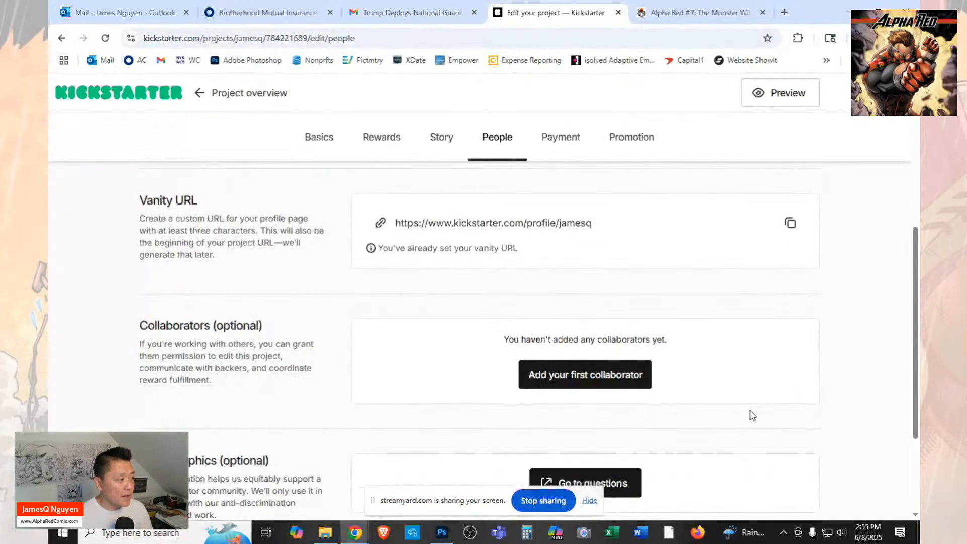
scroll(752, 415, down, 3)
scroll(754, 419, up, 5)
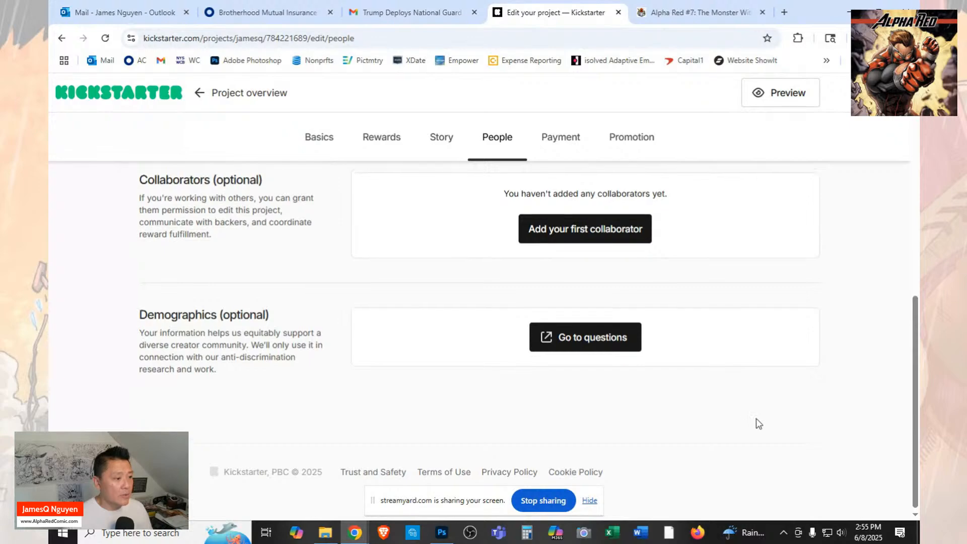
In the project's Payment section, choose Individual as the type of party raising funds for the project.
click(549, 139)
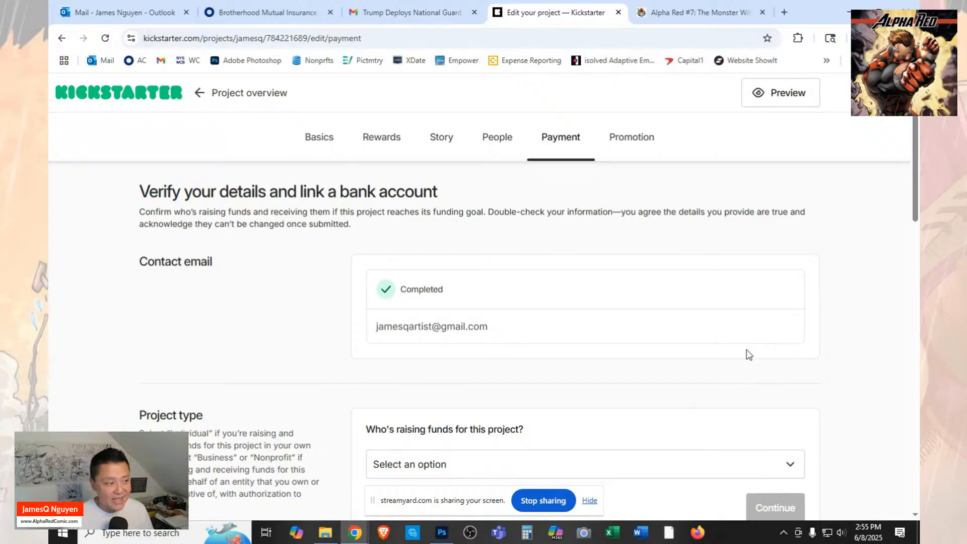
scroll(747, 352, down, 2)
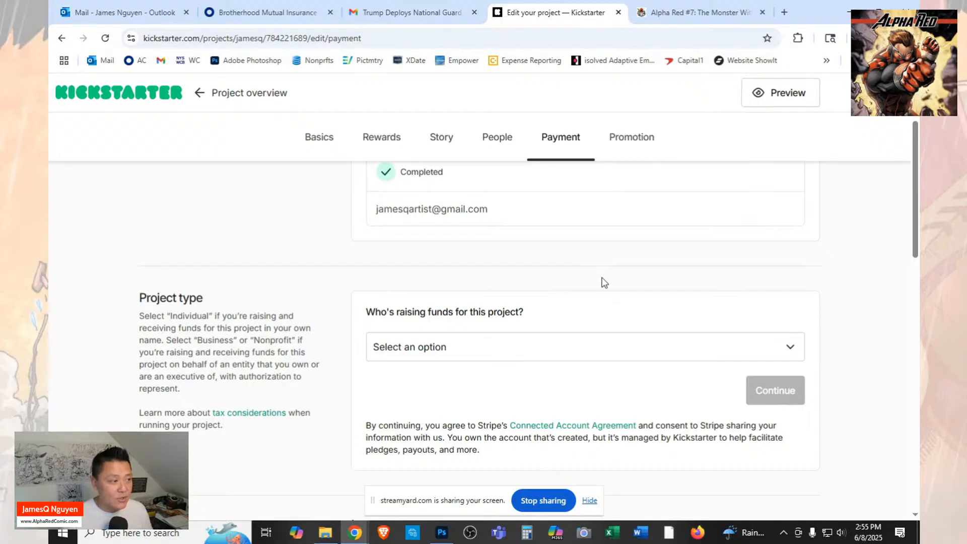
scroll(604, 282, down, 5)
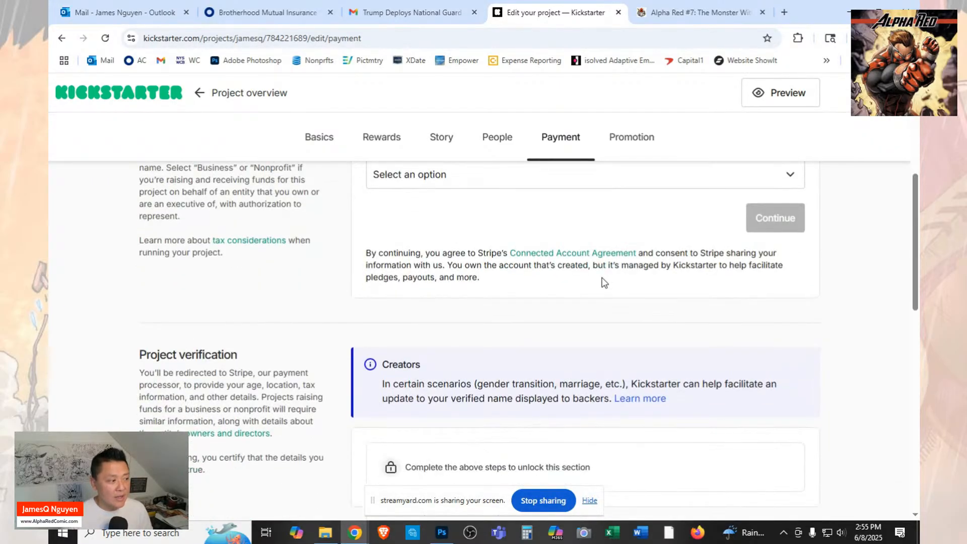
scroll(604, 283, down, 6)
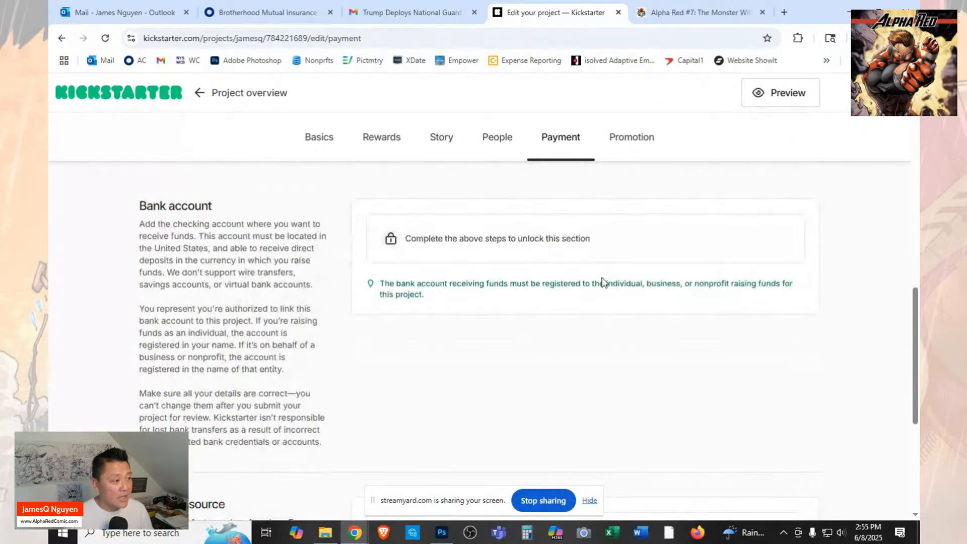
scroll(604, 282, up, 12)
scroll(604, 282, up, 1)
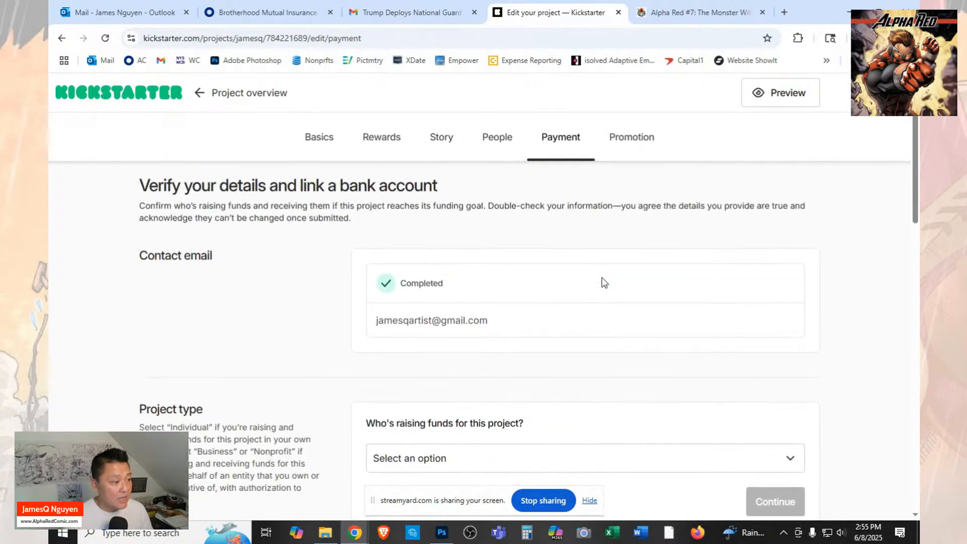
scroll(603, 282, down, 4)
click(600, 294)
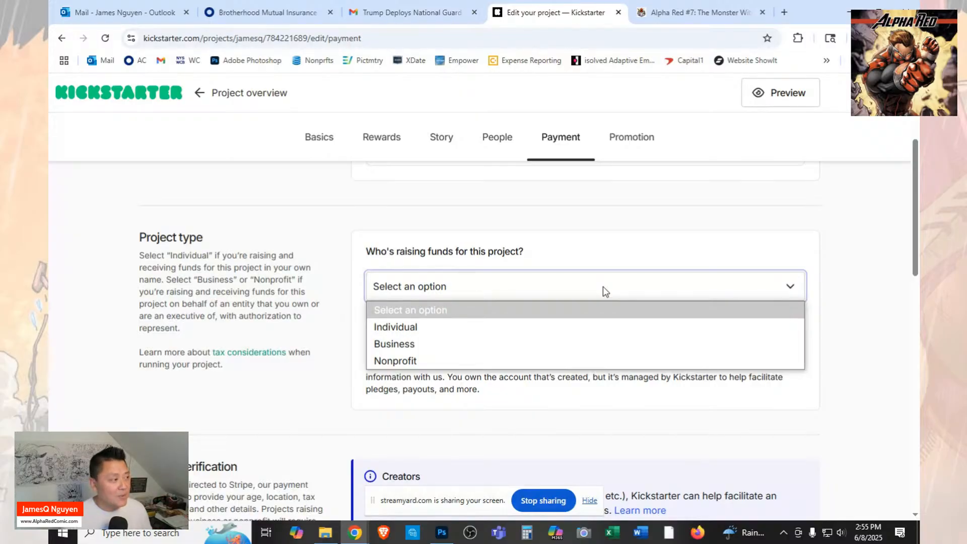
click(598, 328)
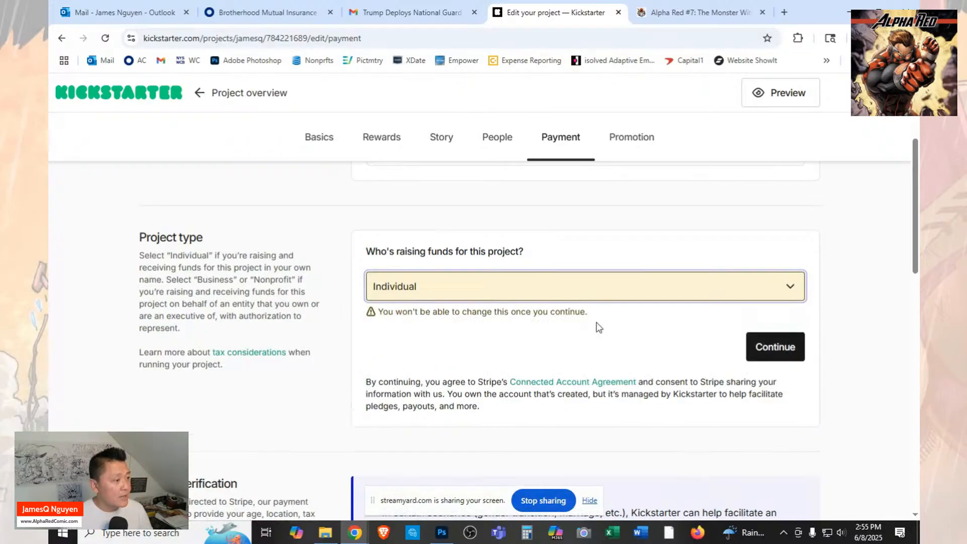
Submit the Individual project type to continue to the Stripe verification of the project.
scroll(598, 327, down, 3)
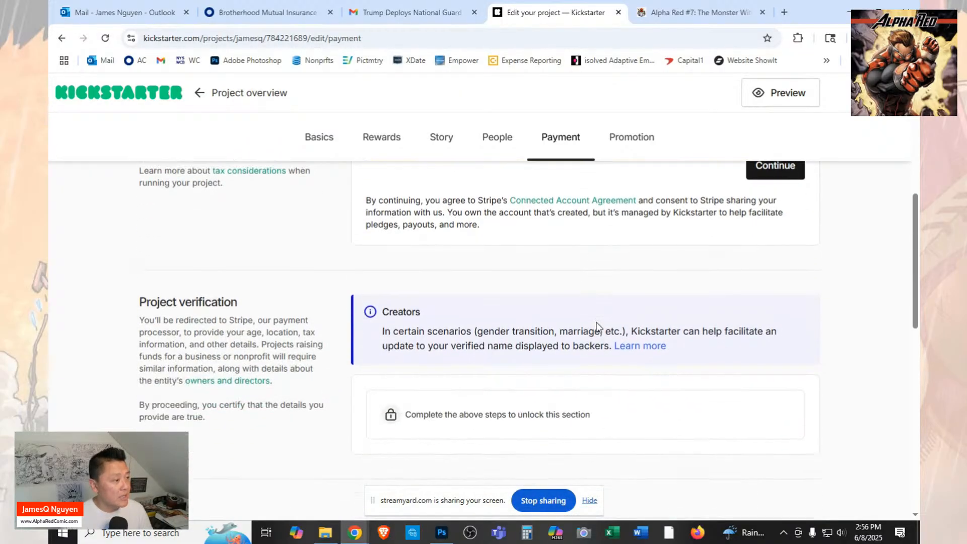
scroll(604, 333, up, 1)
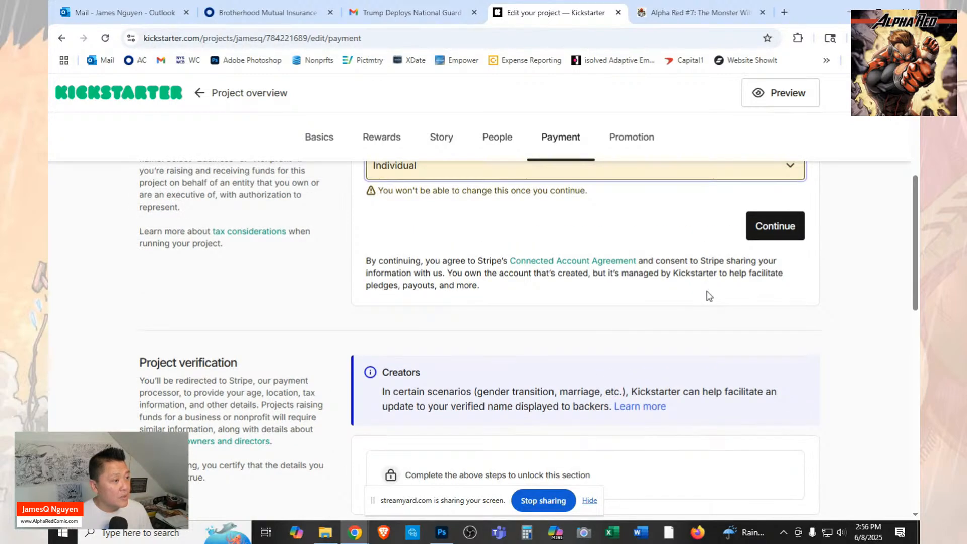
scroll(710, 295, up, 1)
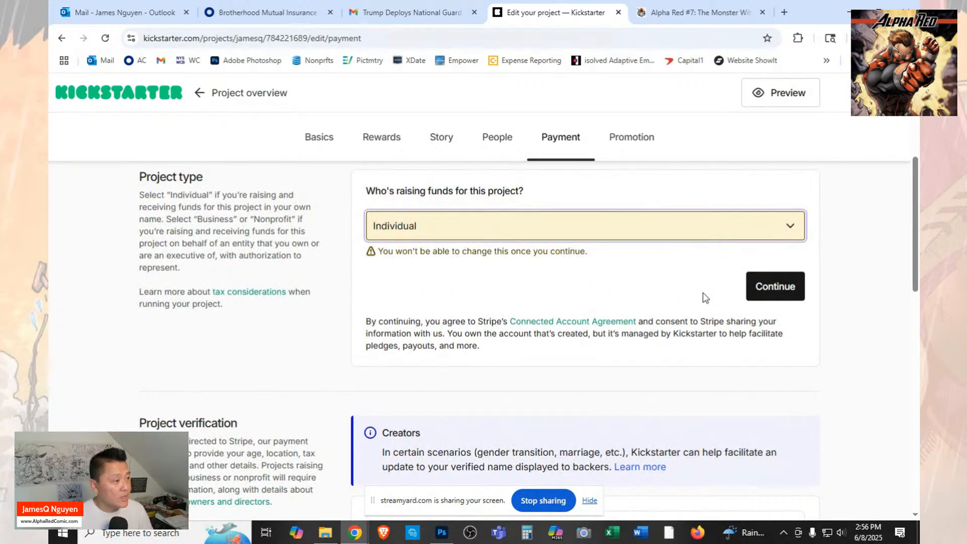
scroll(663, 302, down, 2)
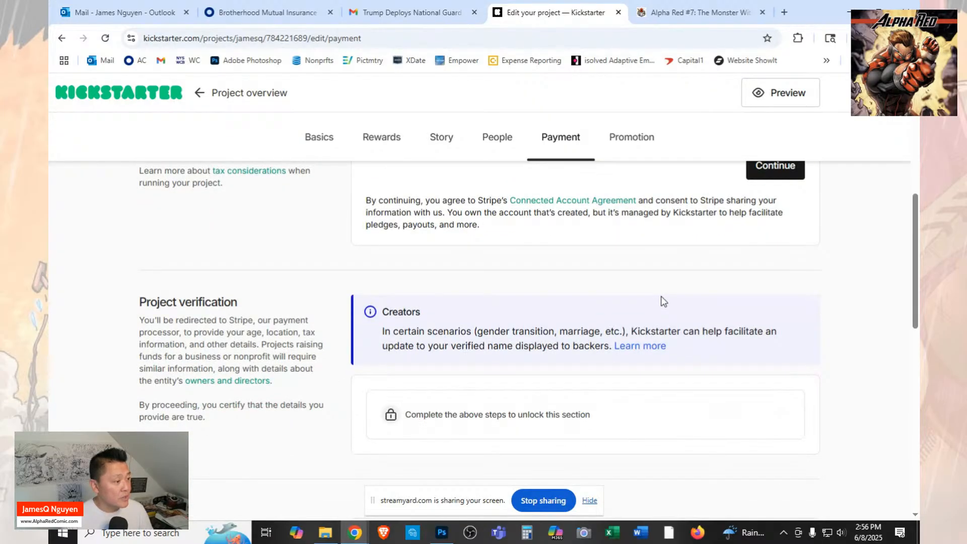
scroll(733, 342, down, 1)
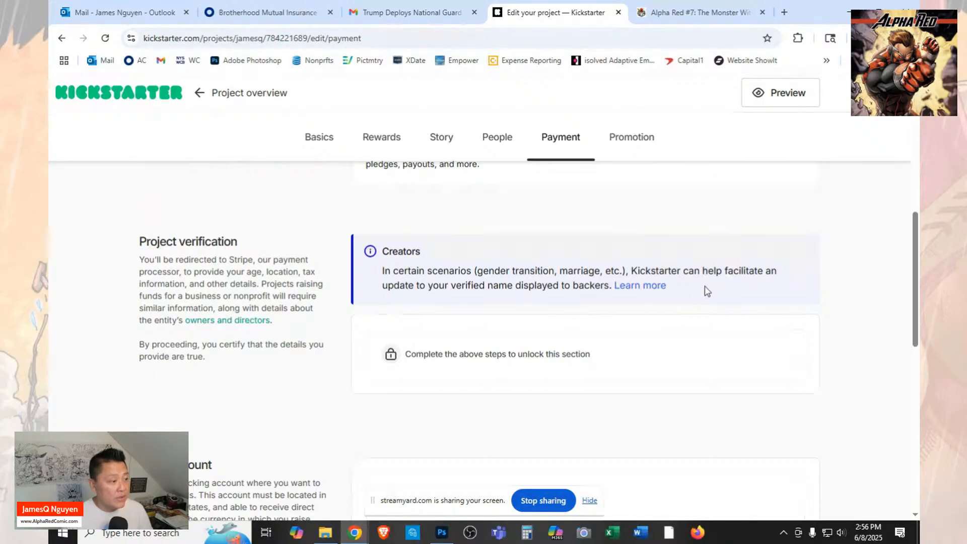
scroll(617, 369, up, 4)
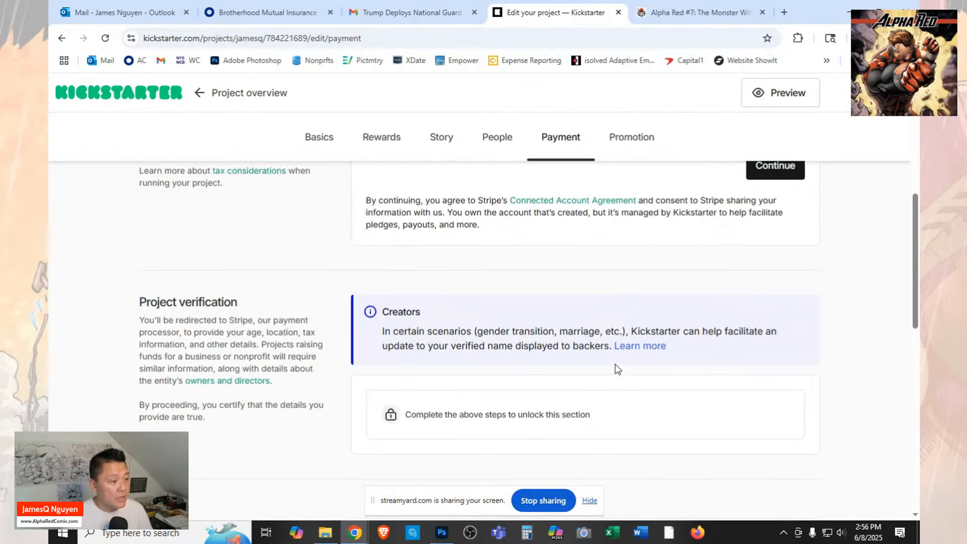
click(774, 286)
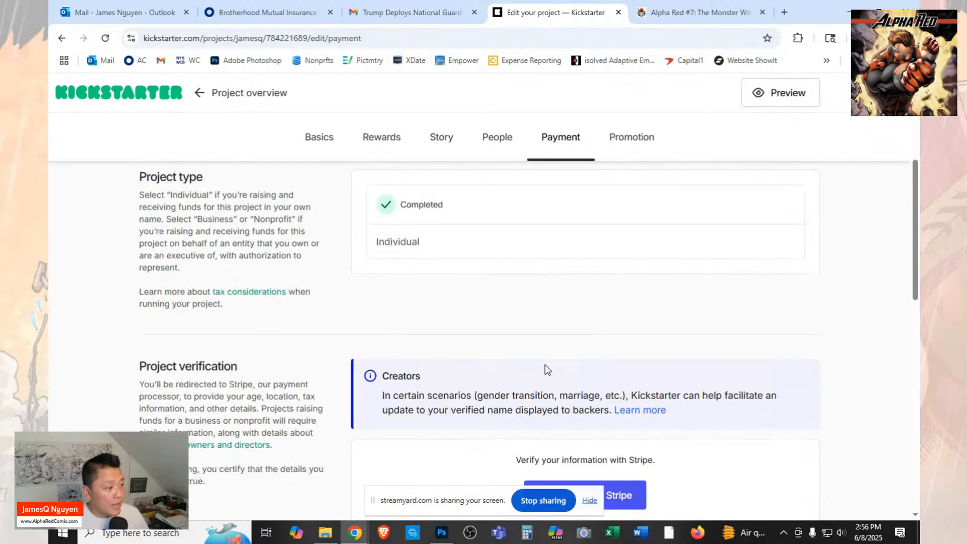
Continue to the project's Stripe verification and move its page into a separate window outside the shared screen.
scroll(598, 332, down, 3)
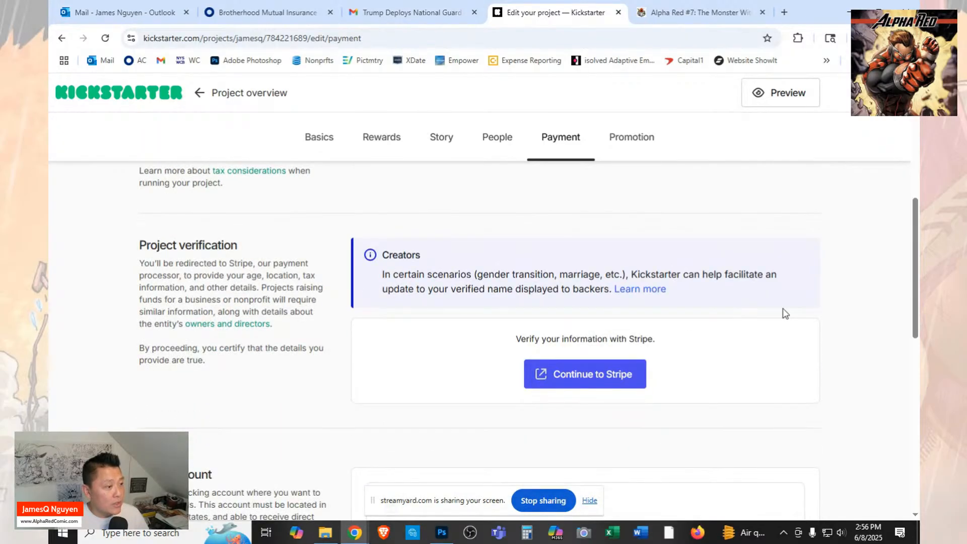
scroll(785, 312, up, 5)
scroll(783, 312, down, 2)
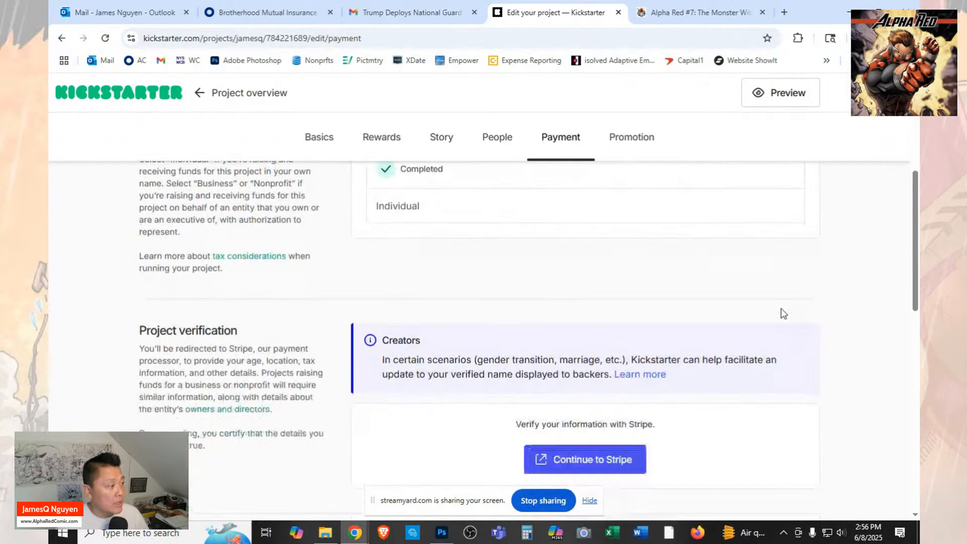
scroll(784, 313, down, 2)
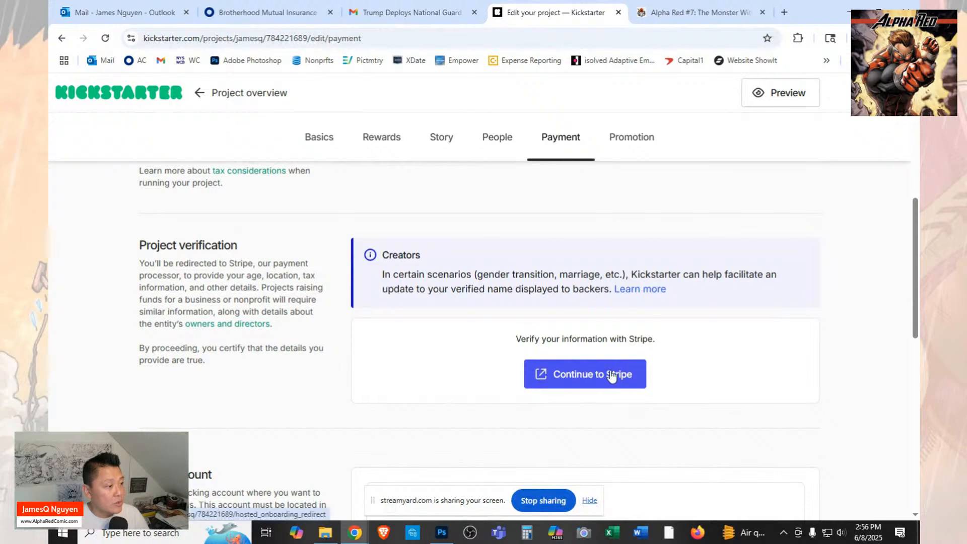
click(612, 375)
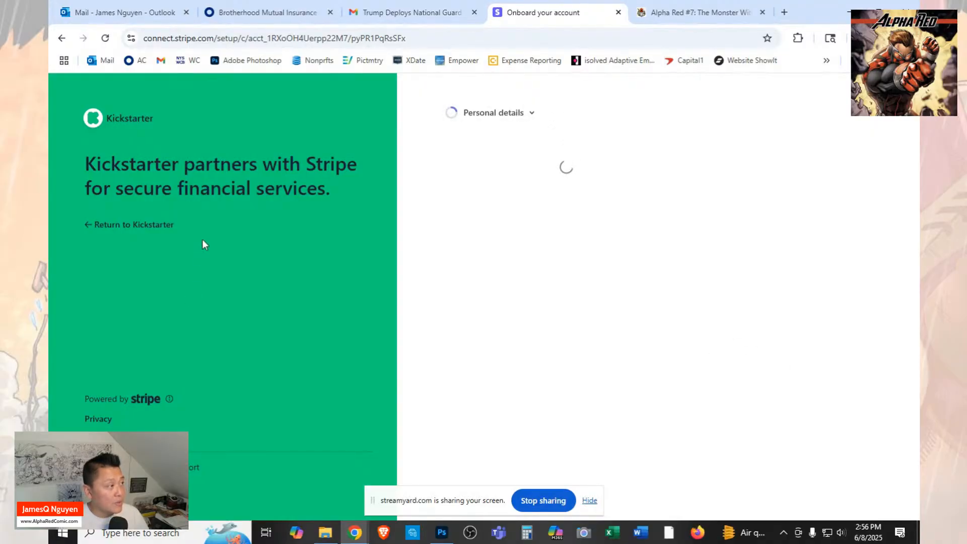
drag(558, 14, 918, 51)
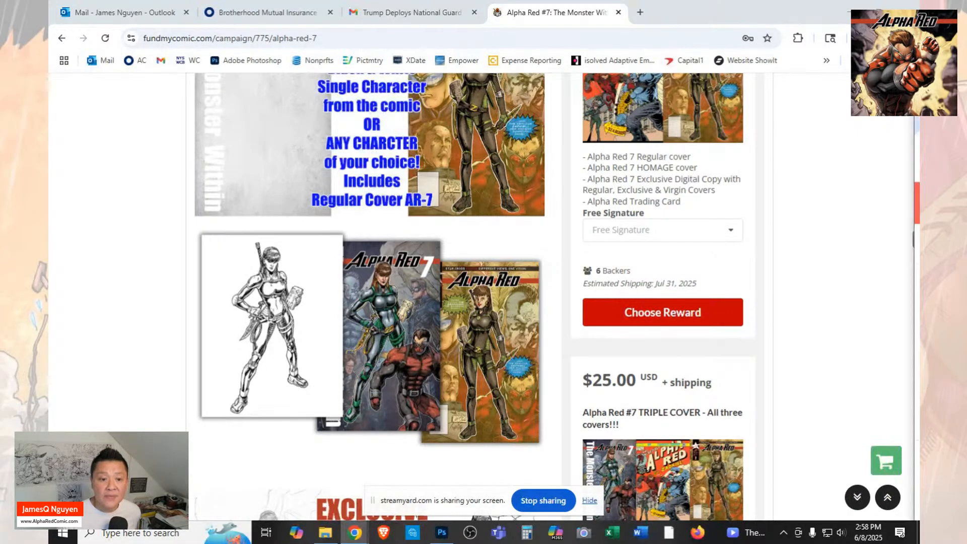
Bring the Kickstarter window back maximized and open the Payment section from the project overview.
drag(919, 124, 575, 64)
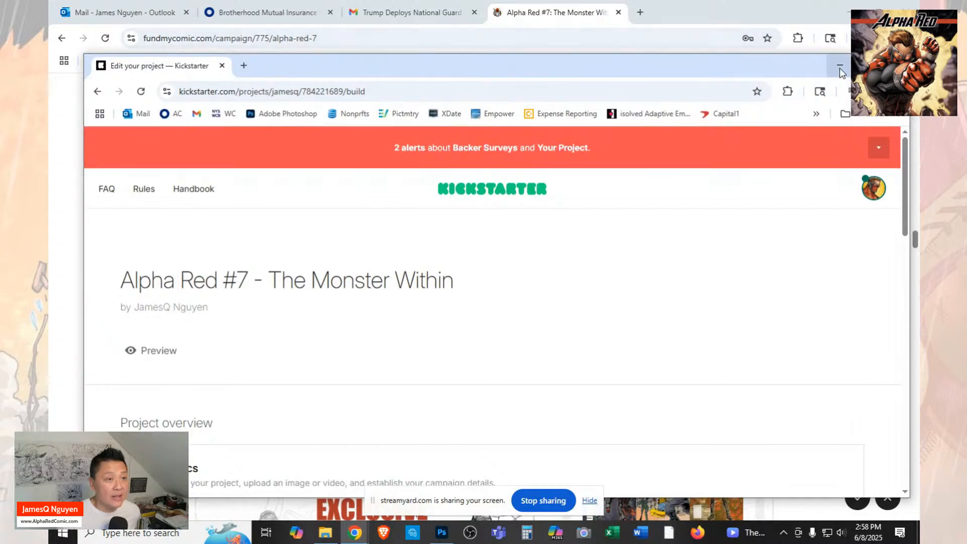
click(869, 65)
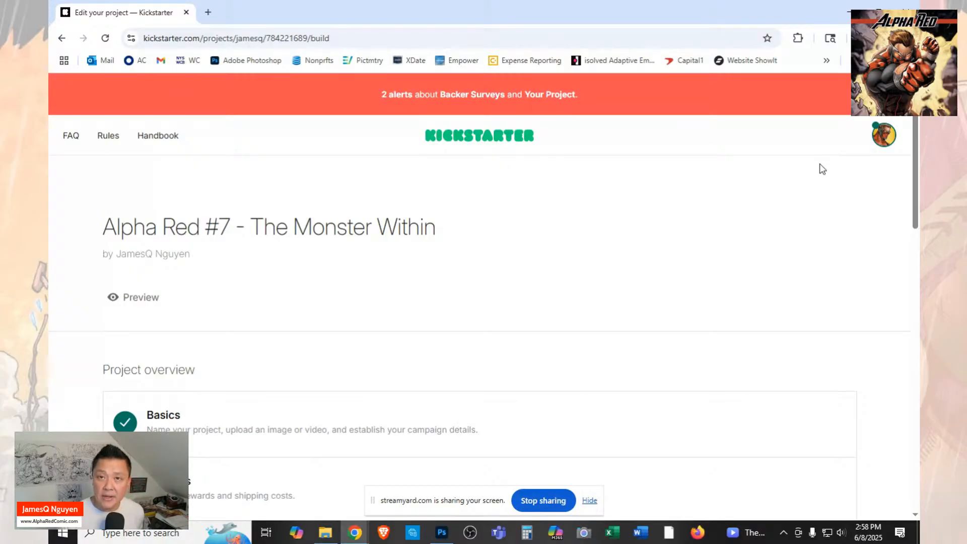
scroll(395, 190, down, 6)
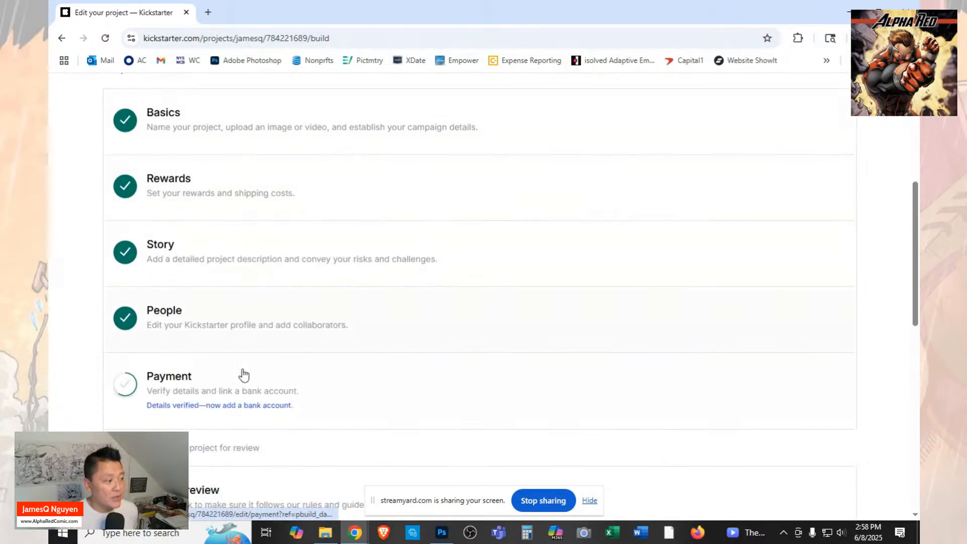
click(186, 409)
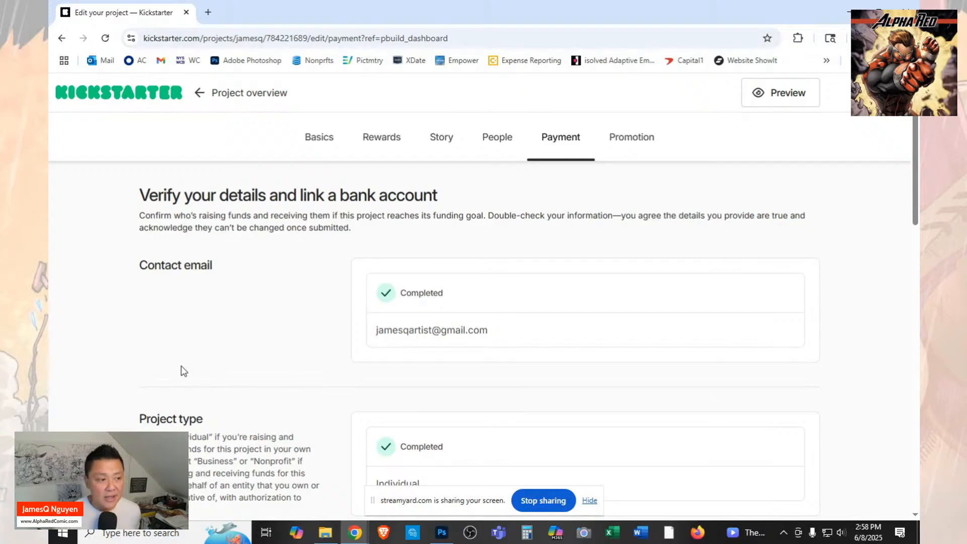
Check the verification, bank account and payment source parts of the Payment section, and move the Kickstarter window outside the shared screen.
scroll(580, 325, down, 5)
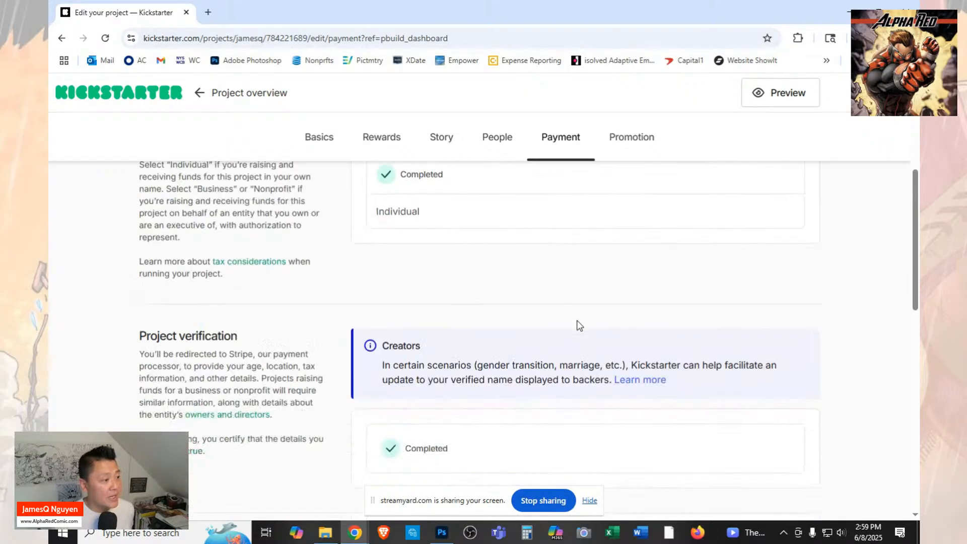
scroll(579, 325, down, 3)
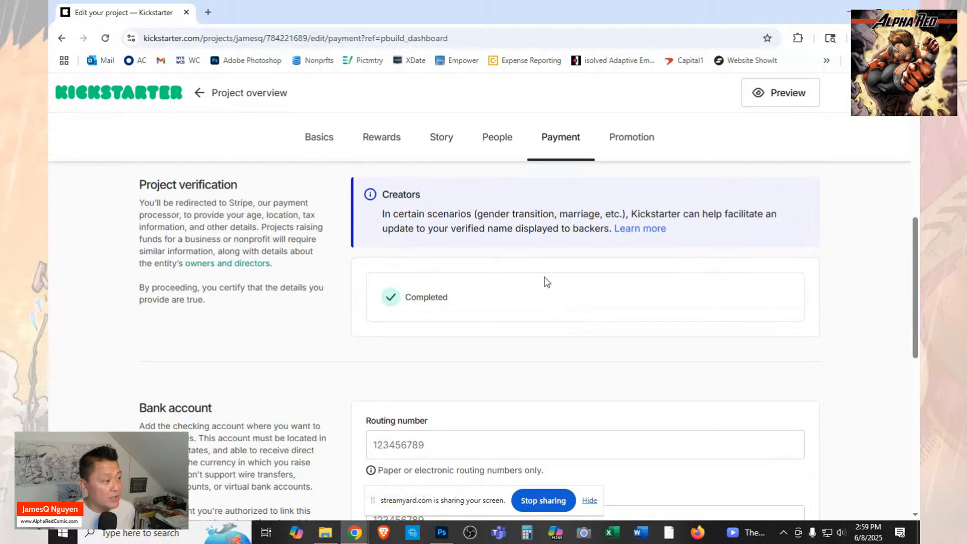
scroll(520, 285, down, 4)
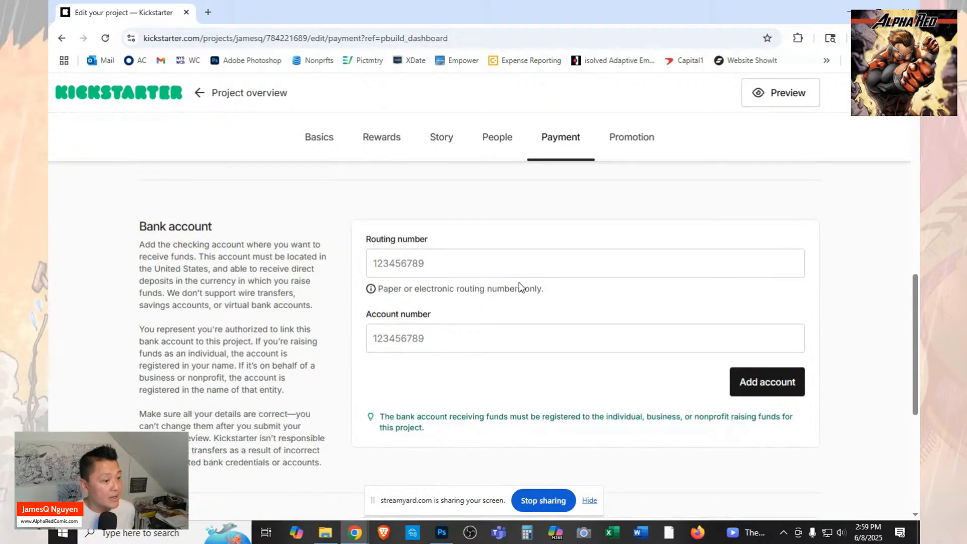
scroll(519, 283, down, 3)
scroll(517, 284, down, 2)
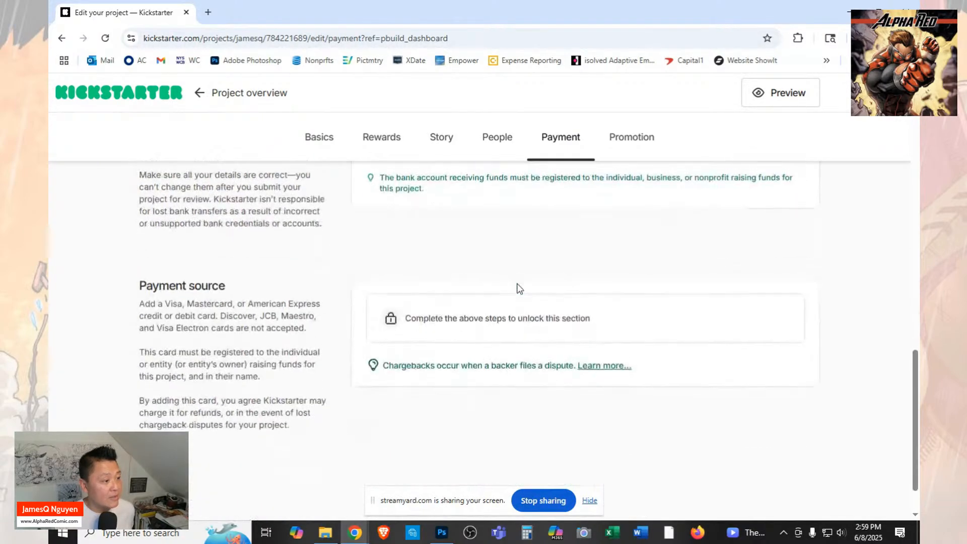
scroll(519, 288, up, 5)
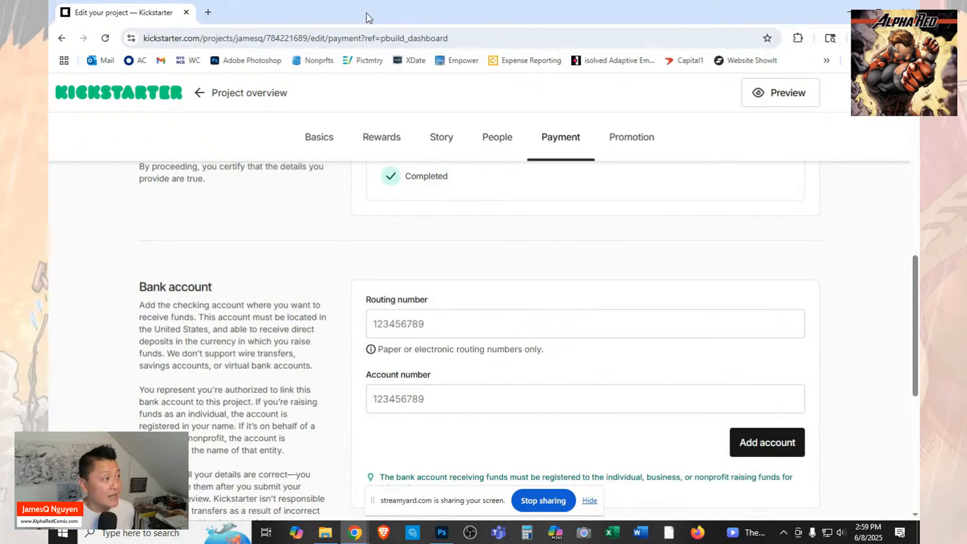
drag(367, 13, 918, 162)
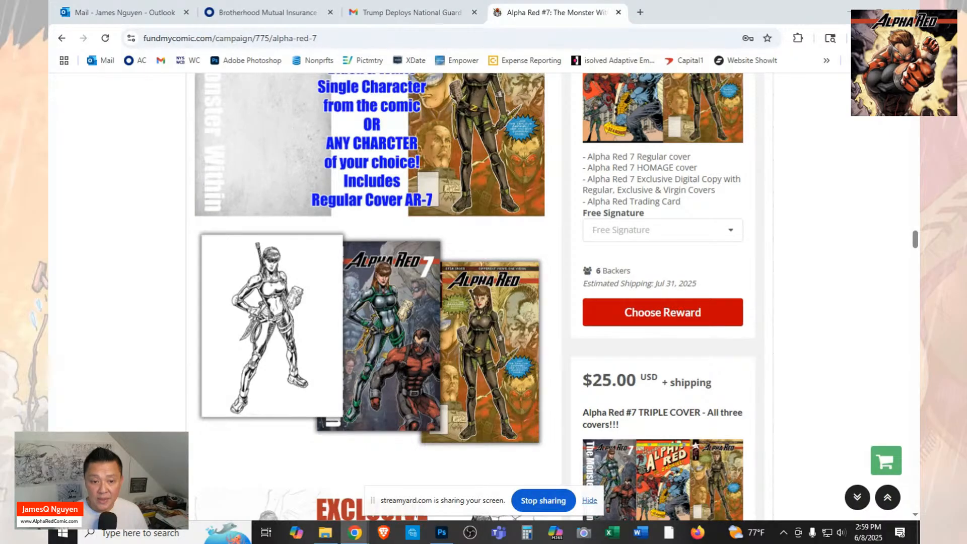
Return the Kickstarter window maximized to the shared screen and check the bank account and payment source status.
drag(919, 202, 656, 100)
click(845, 102)
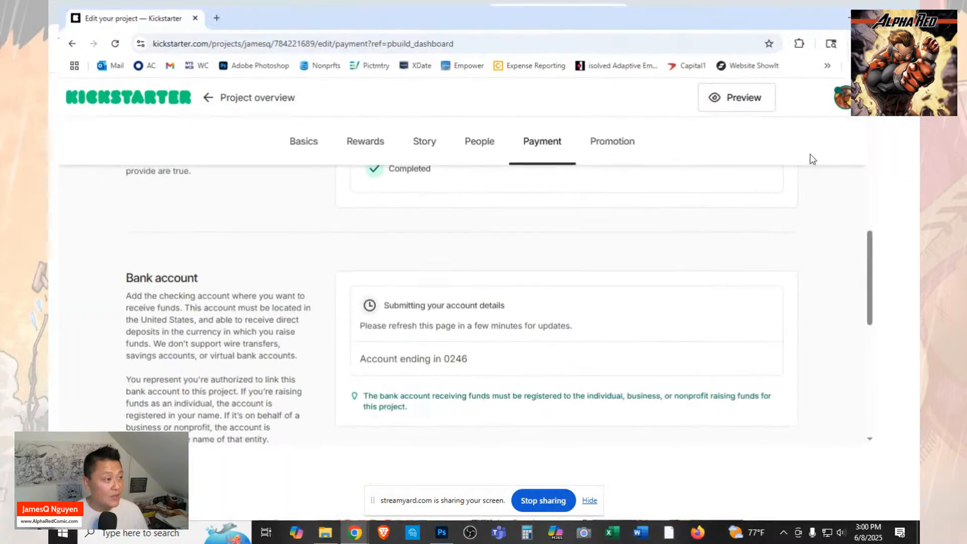
scroll(558, 193, down, 4)
scroll(558, 192, down, 4)
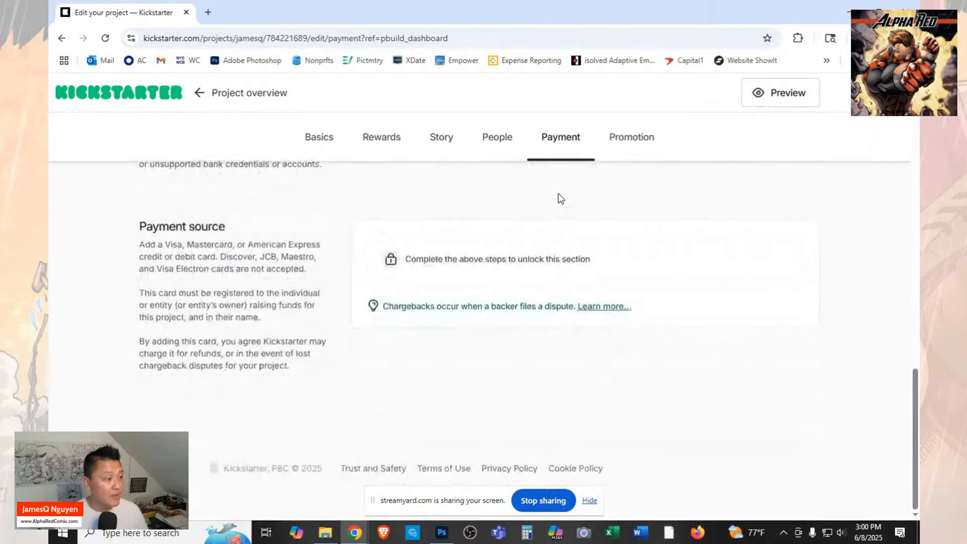
scroll(558, 193, up, 15)
scroll(558, 193, up, 5)
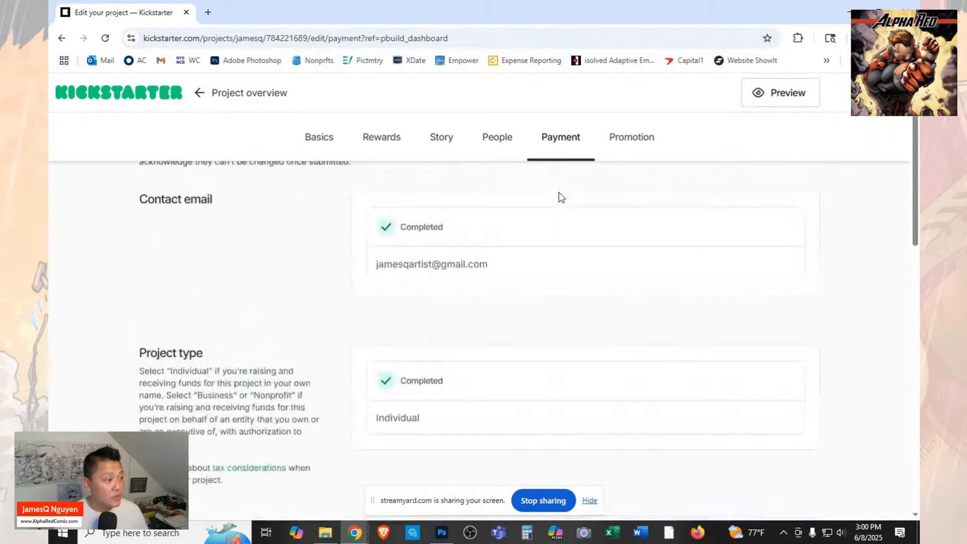
Reopen the Payment section by way of People, examine its verification, bank account and payment source, and move the window outside the shared screen.
click(510, 146)
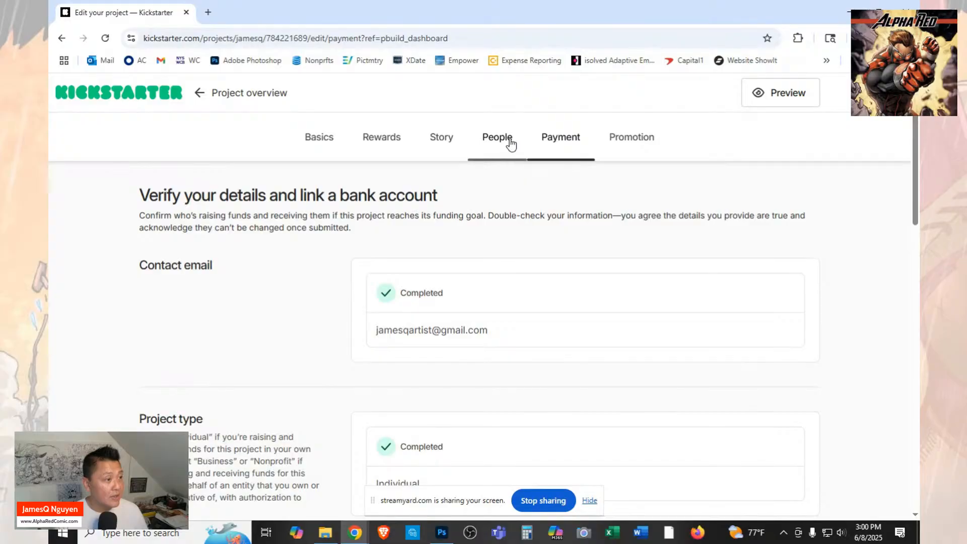
scroll(550, 288, down, 8)
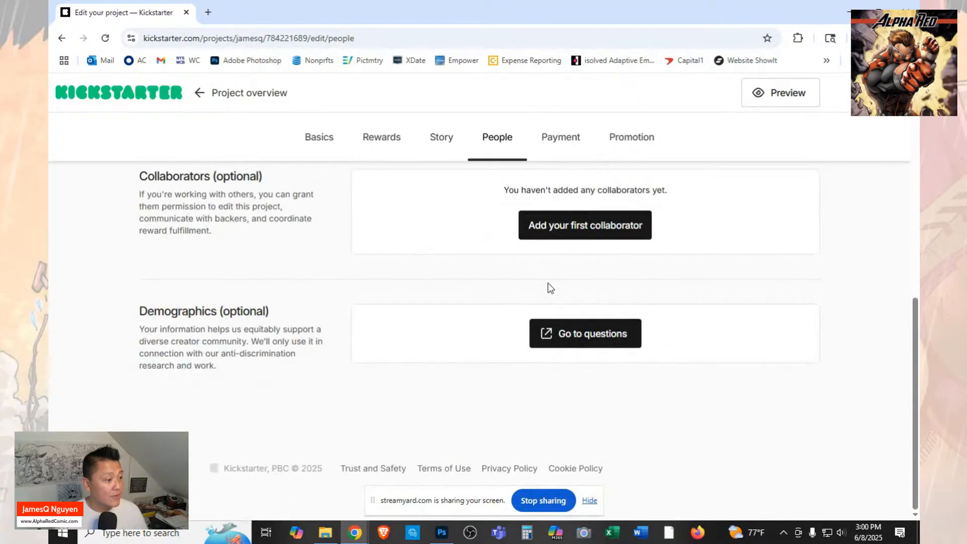
click(561, 139)
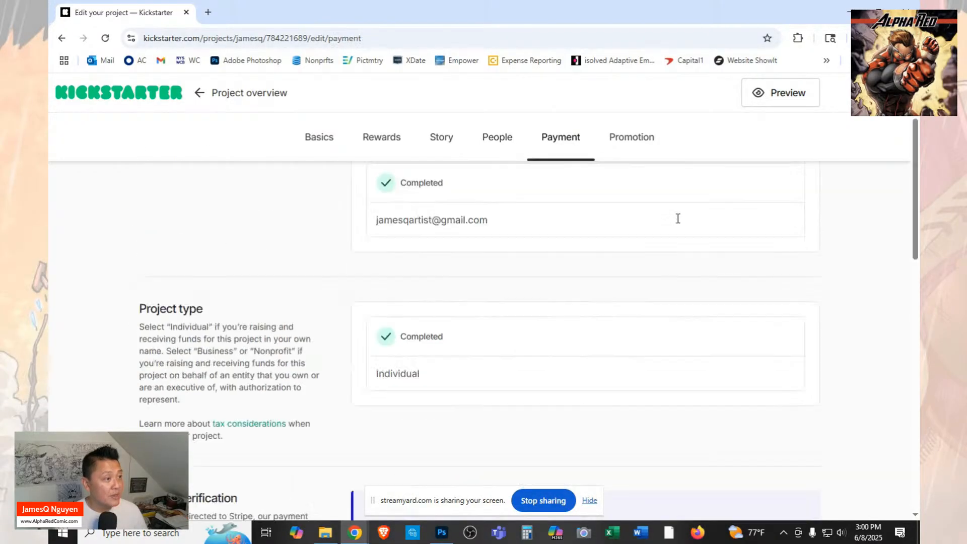
scroll(630, 262, down, 2)
scroll(592, 301, down, 5)
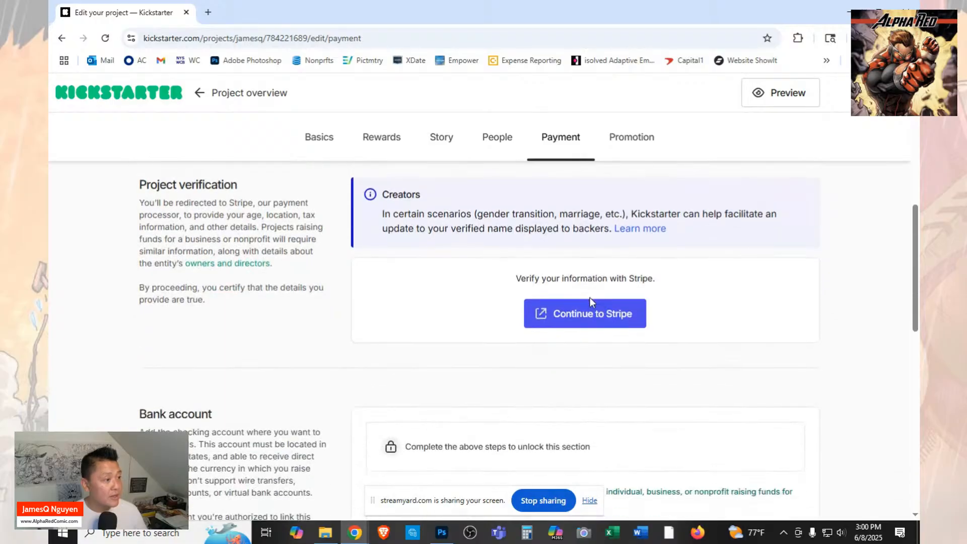
scroll(711, 307, up, 1)
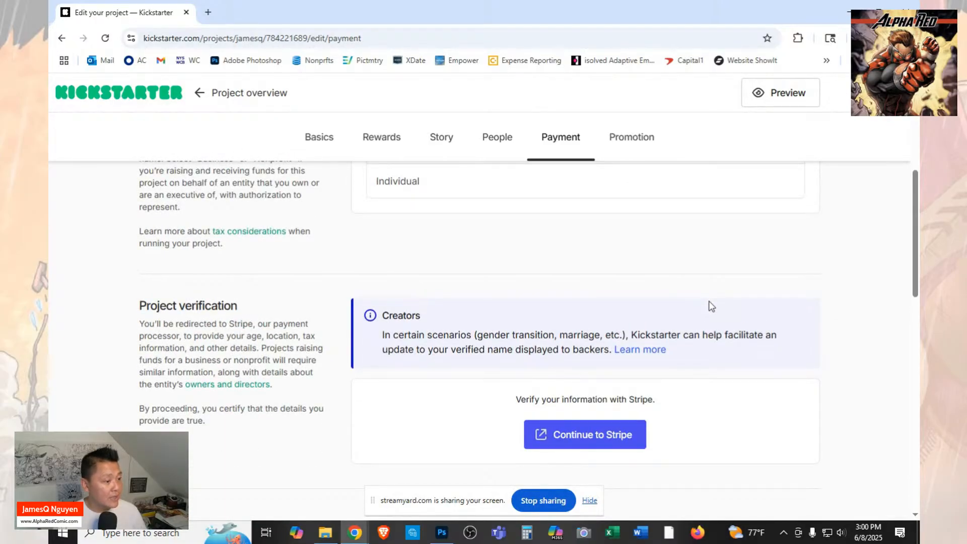
scroll(712, 306, down, 6)
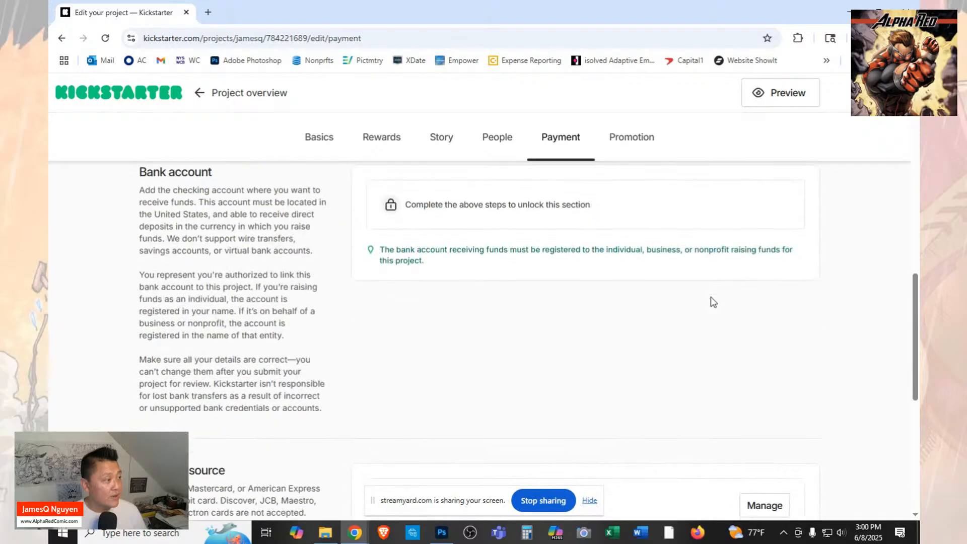
scroll(713, 302, down, 5)
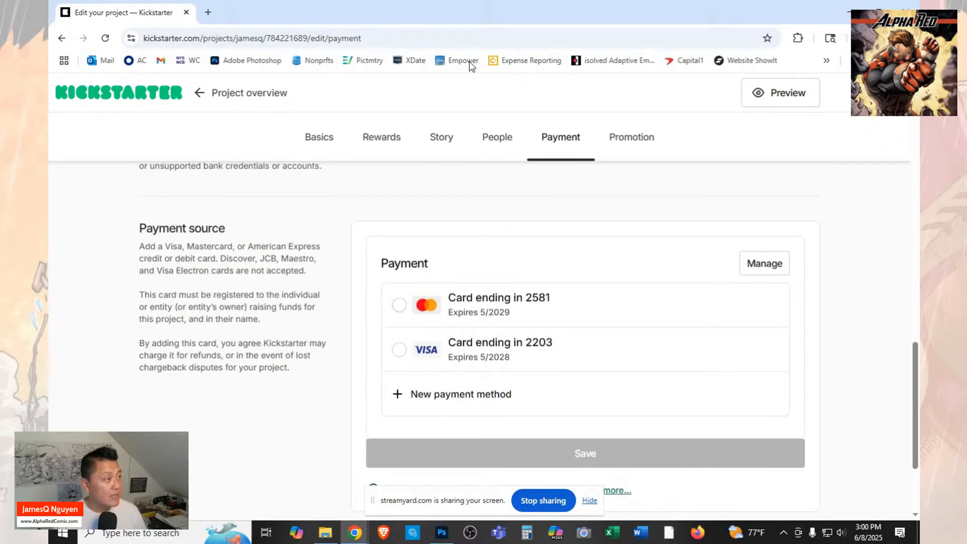
drag(324, 11, 919, 110)
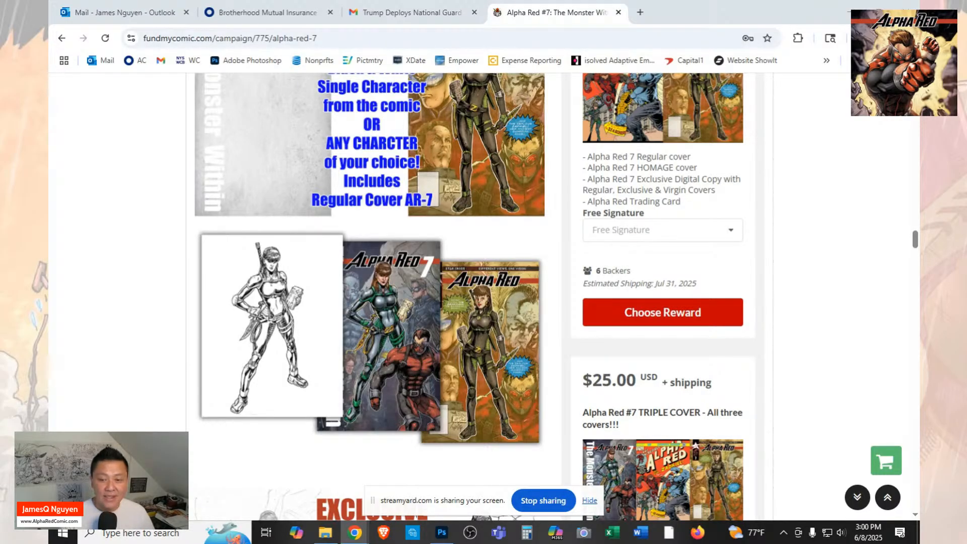
Review the Alpha Red #7 campaign page on FundMyComic, including its funding progress and campaign description.
scroll(565, 330, up, 7)
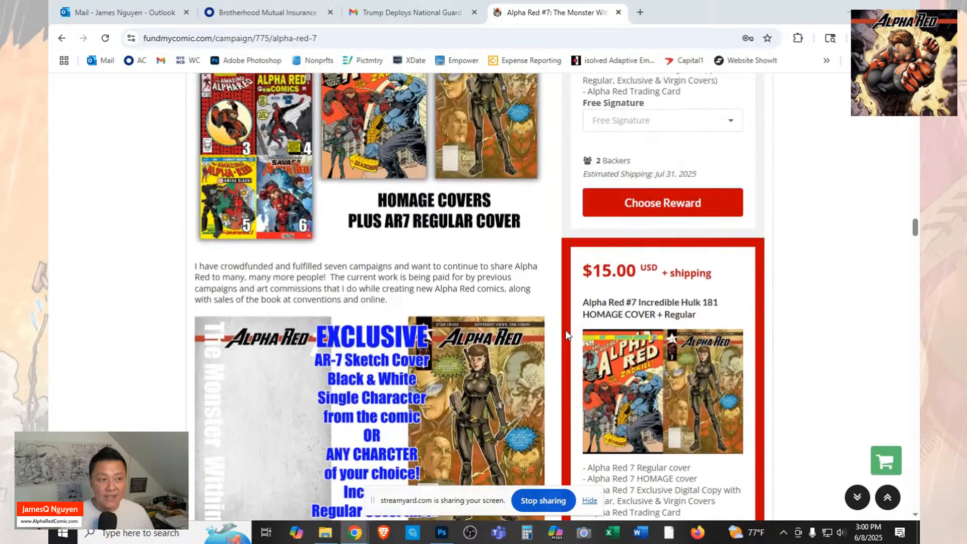
scroll(565, 331, up, 18)
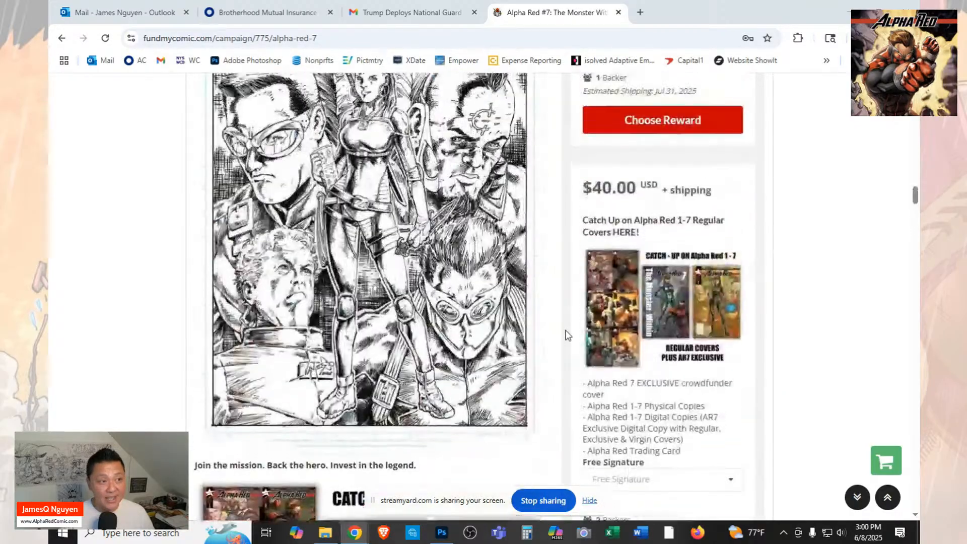
scroll(566, 331, up, 20)
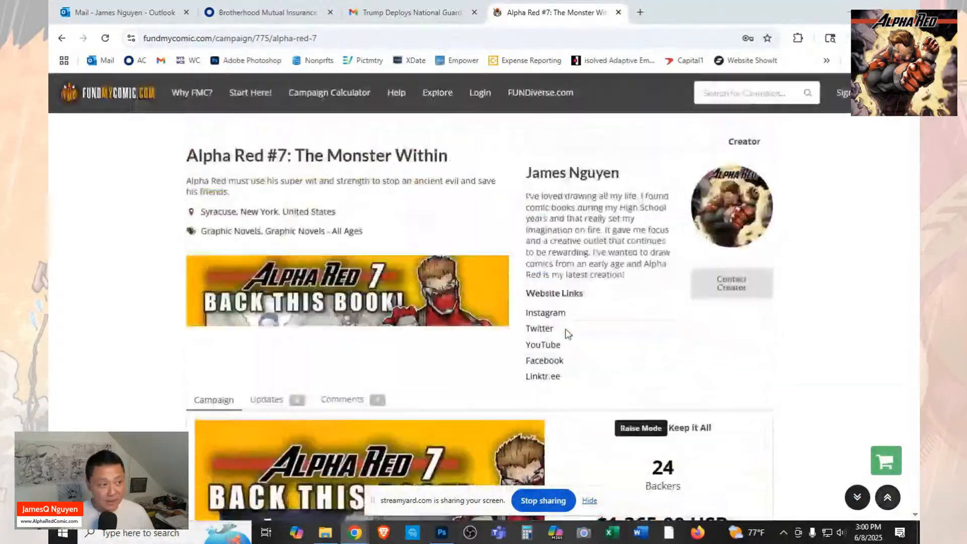
scroll(567, 333, down, 5)
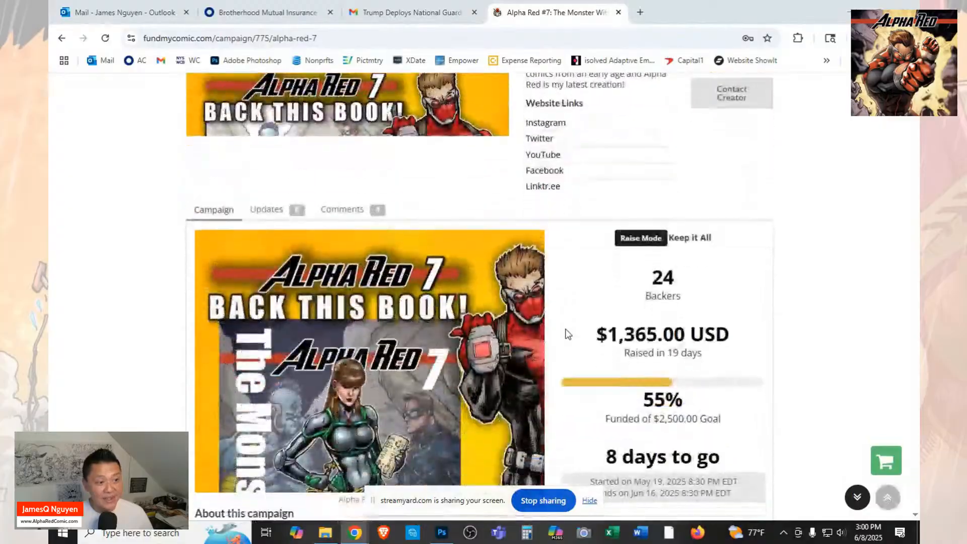
scroll(567, 334, down, 1)
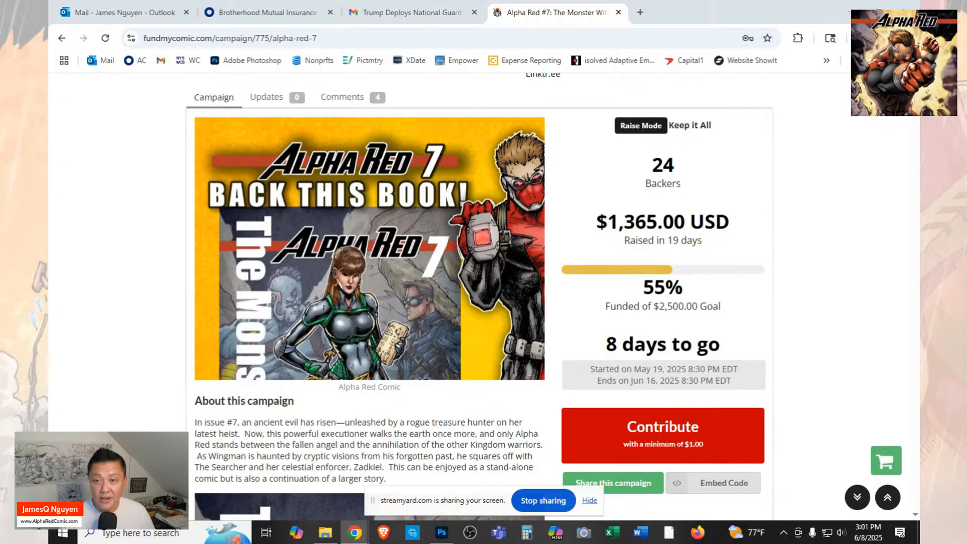
Bring the Kickstarter window back maximized and examine the Project Status details for sending the project to review.
drag(957, 171, 546, 47)
scroll(751, 270, up, 6)
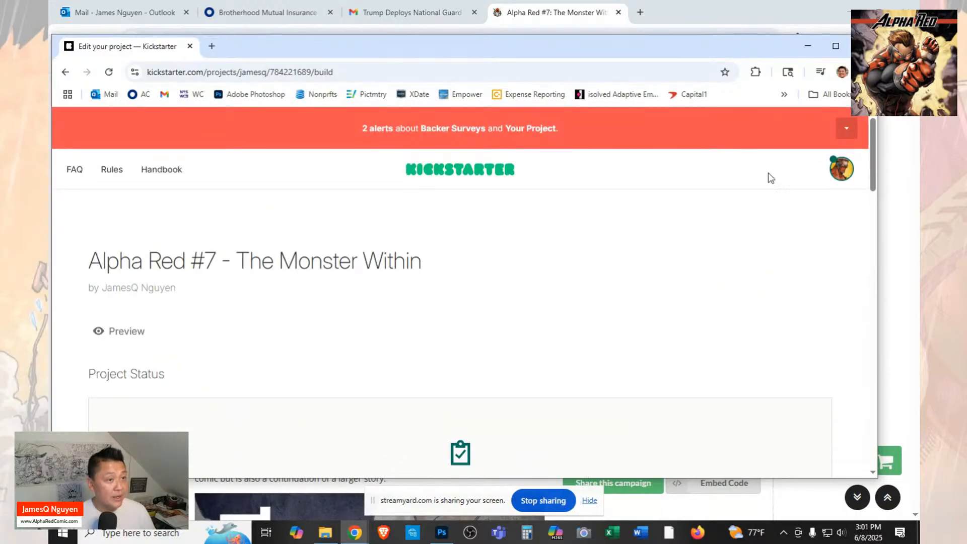
click(836, 46)
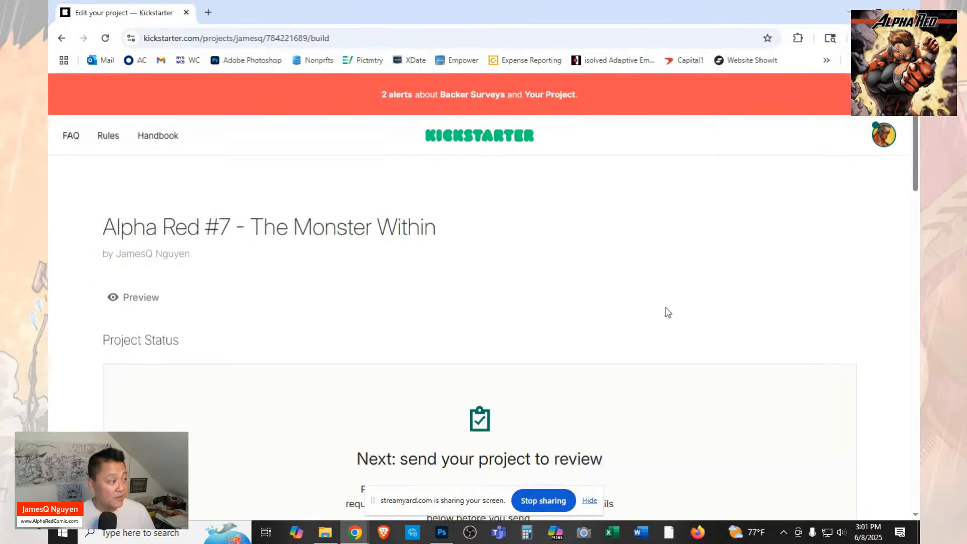
scroll(666, 311, down, 5)
scroll(668, 312, up, 2)
scroll(667, 313, down, 5)
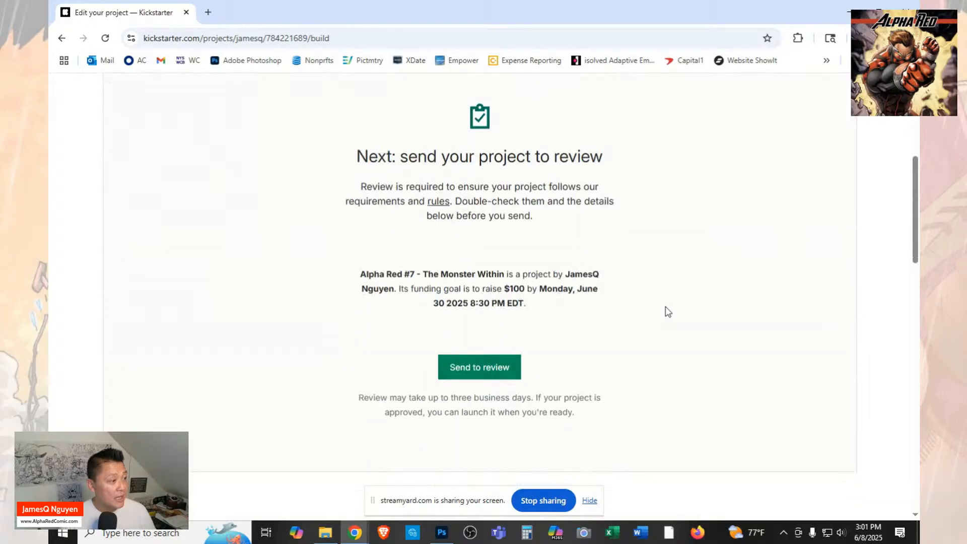
scroll(578, 371, up, 6)
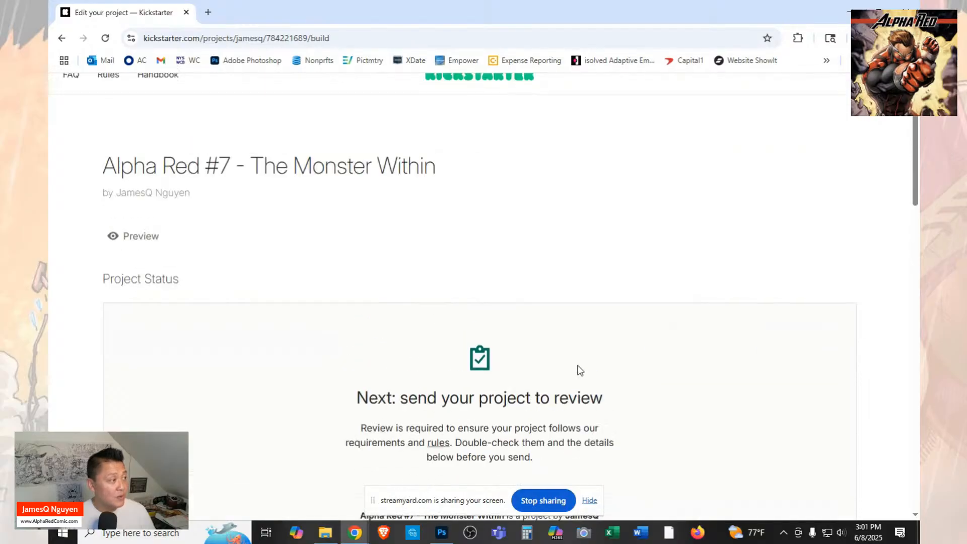
Open the Alpha Red #7 project preview and examine its title, main image, funding goal and campaign deadline.
click(130, 244)
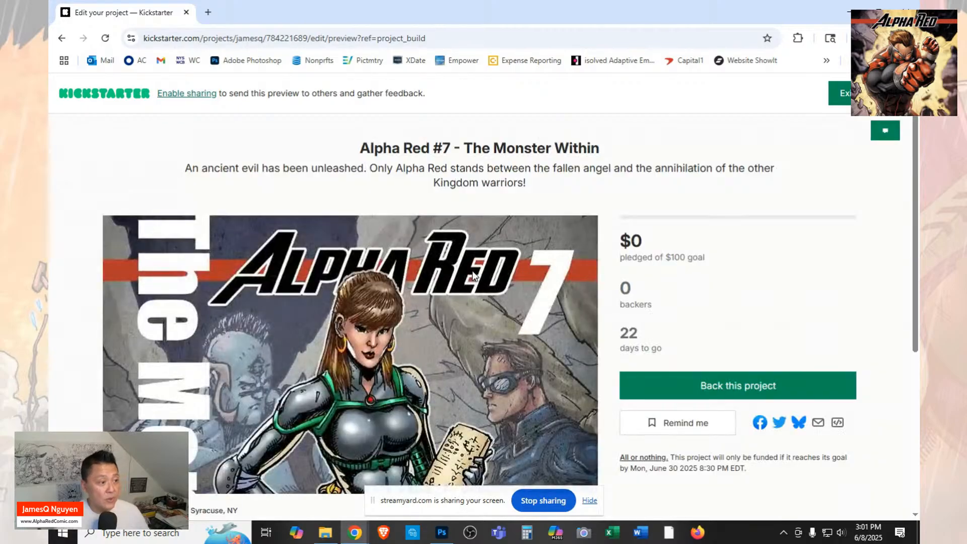
scroll(568, 302, down, 1)
scroll(567, 301, down, 2)
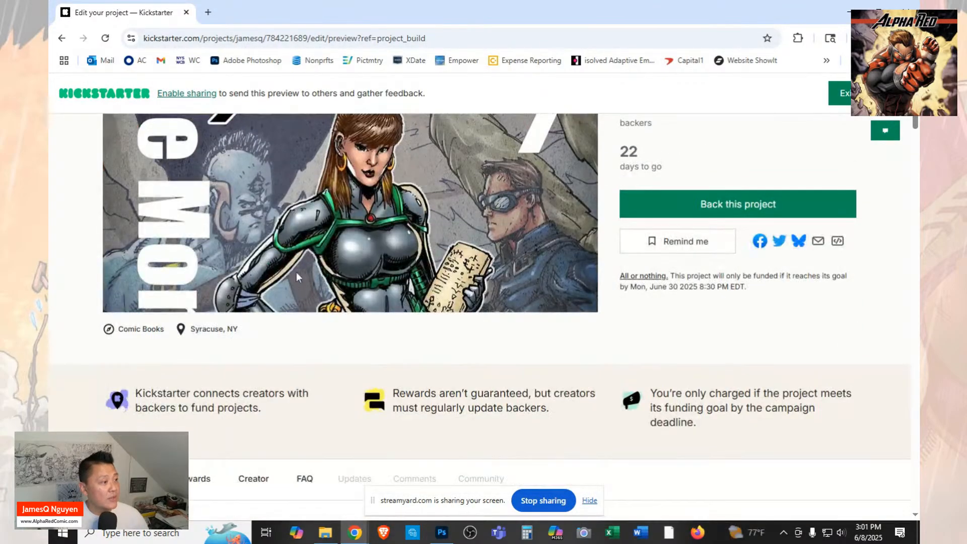
scroll(296, 272, up, 2)
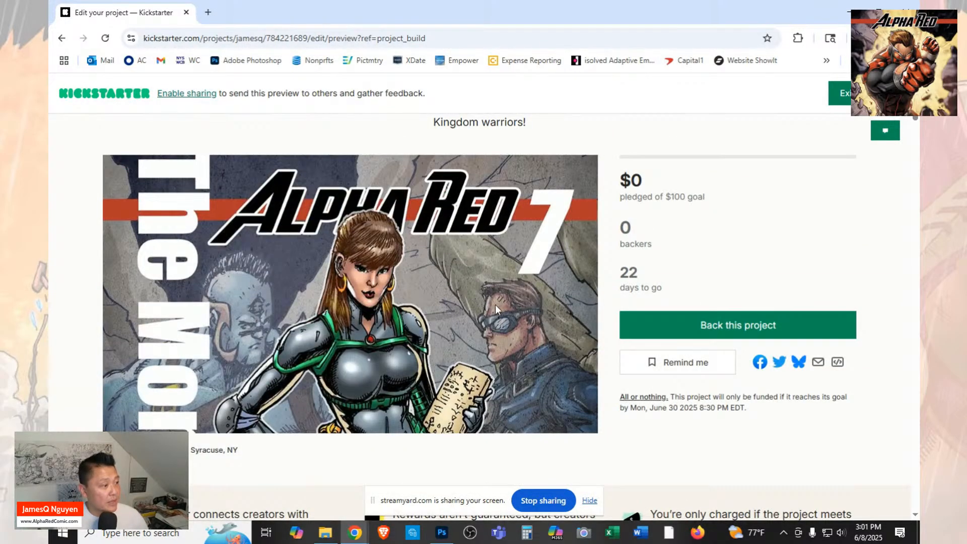
Read through the previewed campaign story with its artwork and compare the listed reward tiers, descriptions and prices.
scroll(495, 304, down, 10)
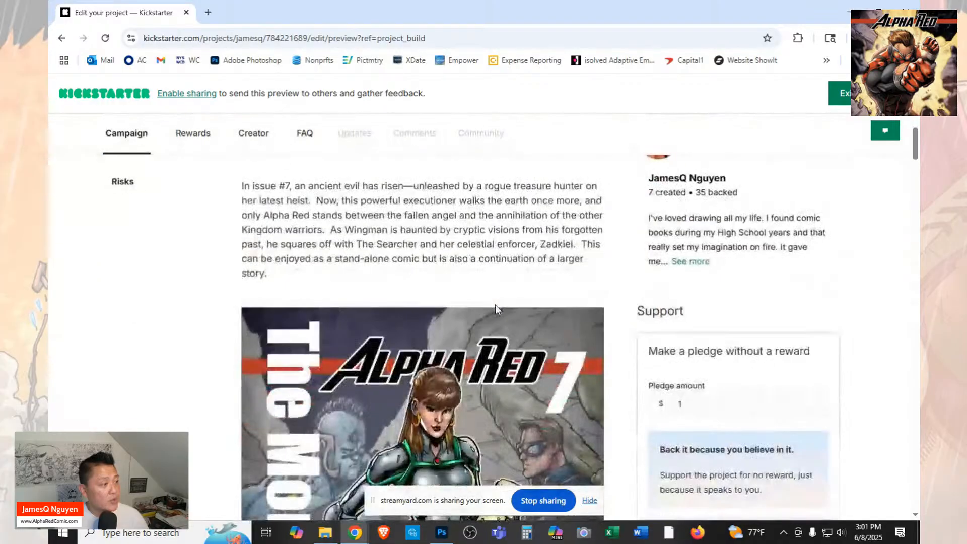
scroll(495, 305, down, 3)
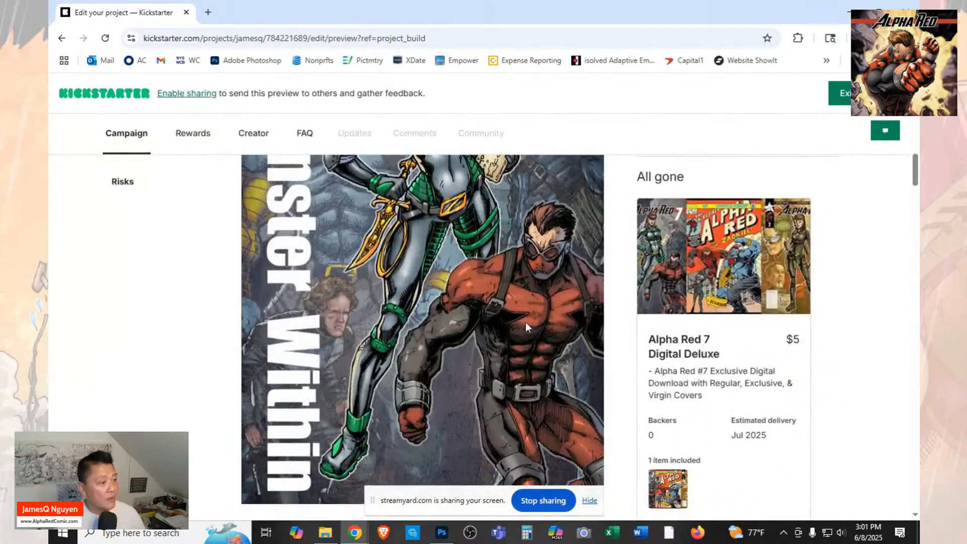
scroll(554, 342, down, 4)
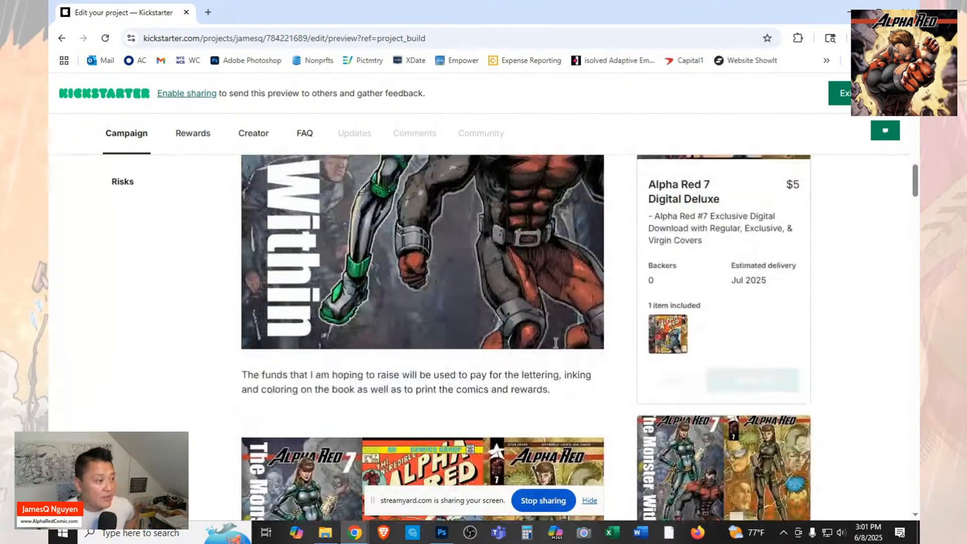
scroll(555, 342, up, 4)
scroll(555, 343, up, 6)
scroll(555, 343, down, 12)
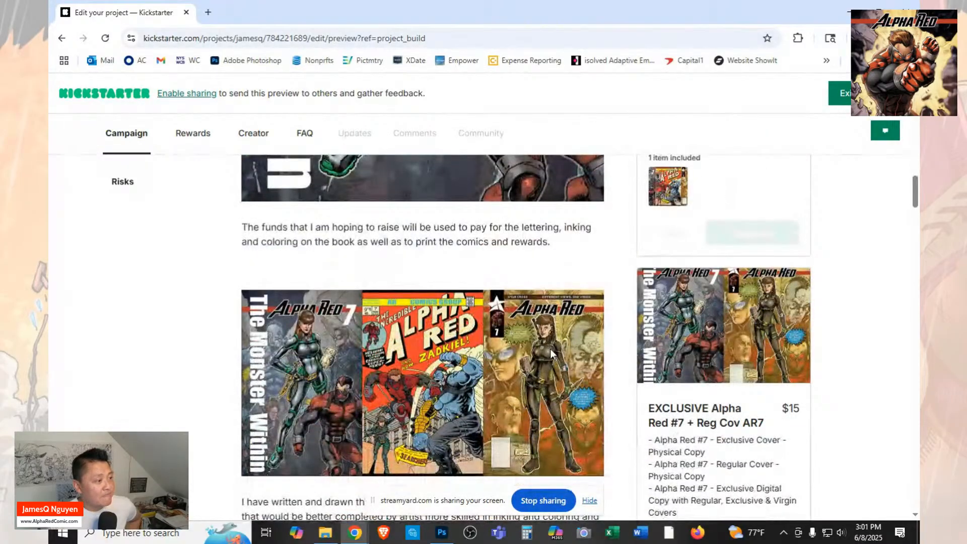
scroll(551, 352, down, 8)
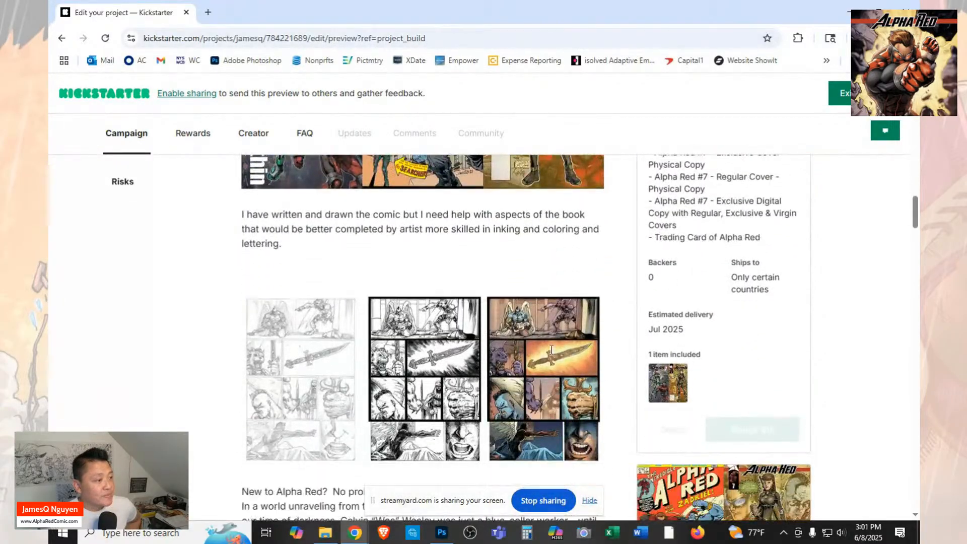
scroll(551, 349, down, 10)
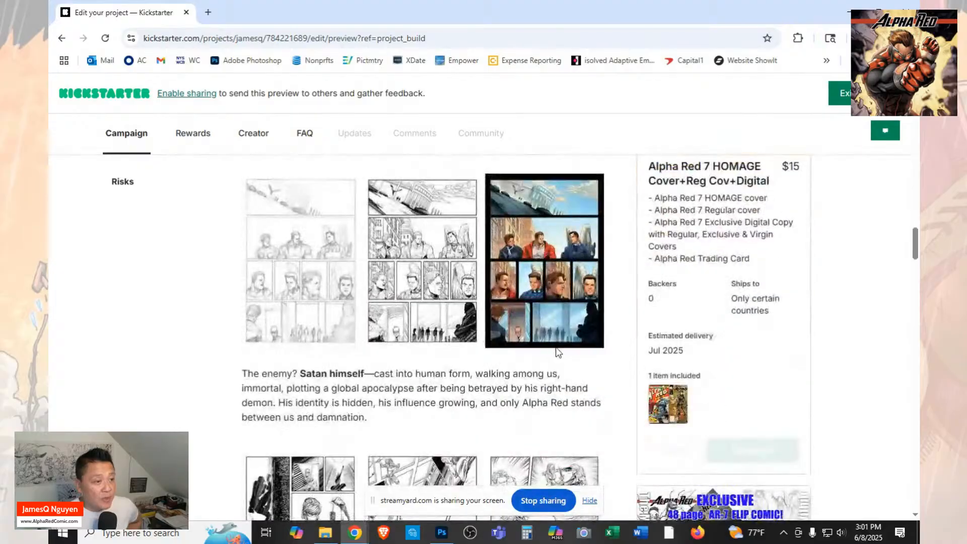
scroll(793, 241, down, 14)
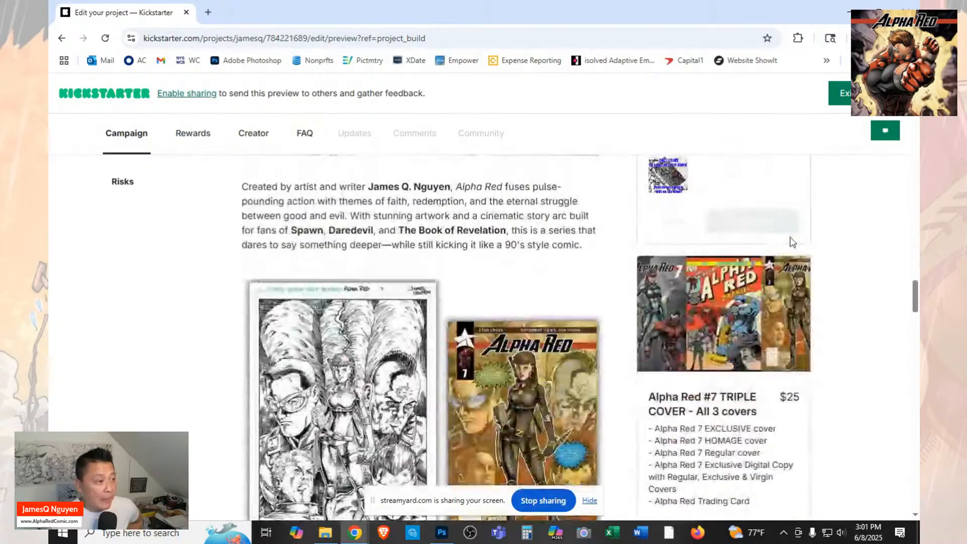
scroll(791, 240, down, 9)
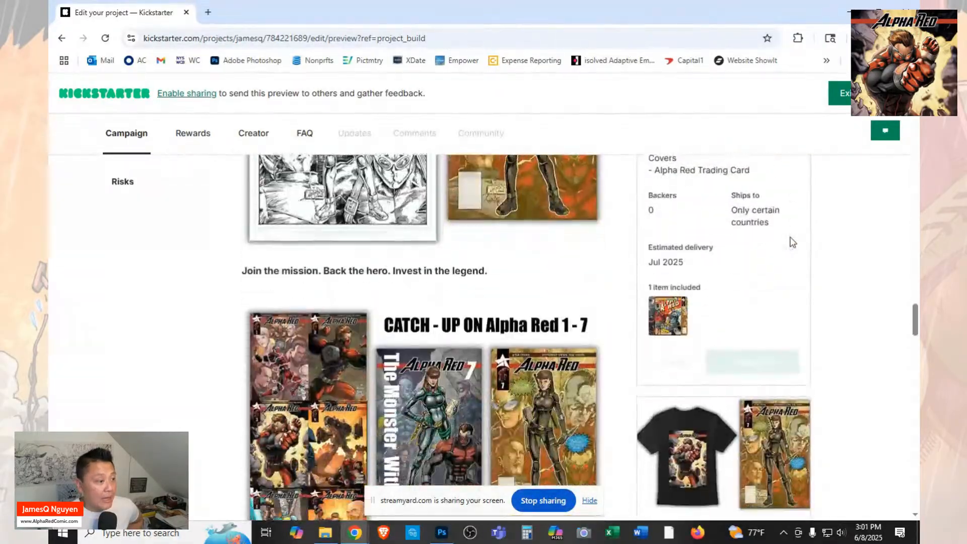
scroll(793, 242, down, 6)
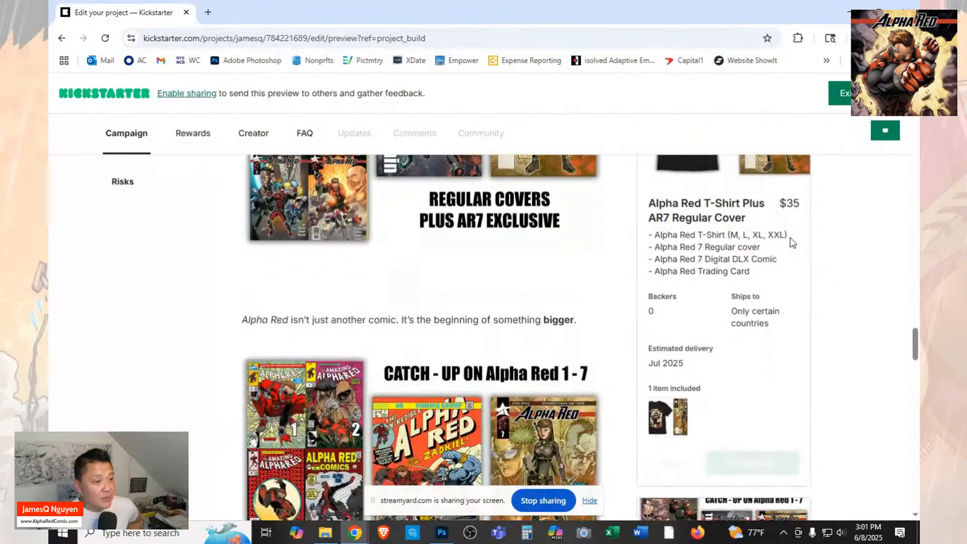
scroll(793, 242, down, 3)
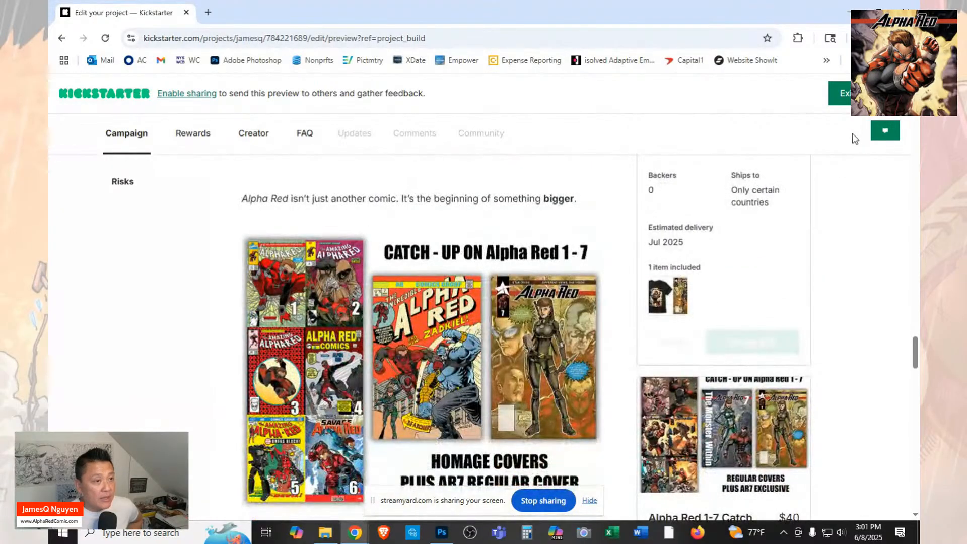
Exit the preview and send the Alpha Red #7 project to review from Project Status.
click(860, 96)
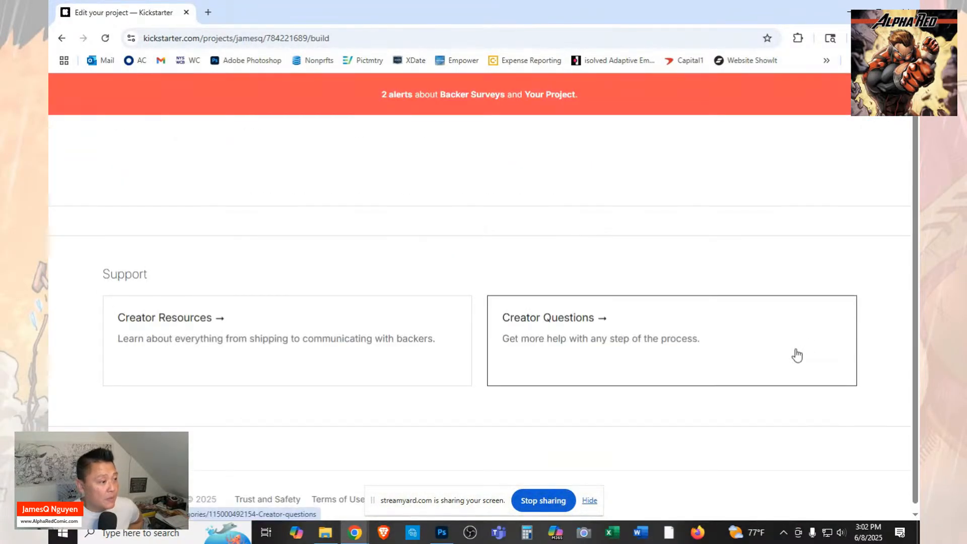
scroll(574, 306, down, 6)
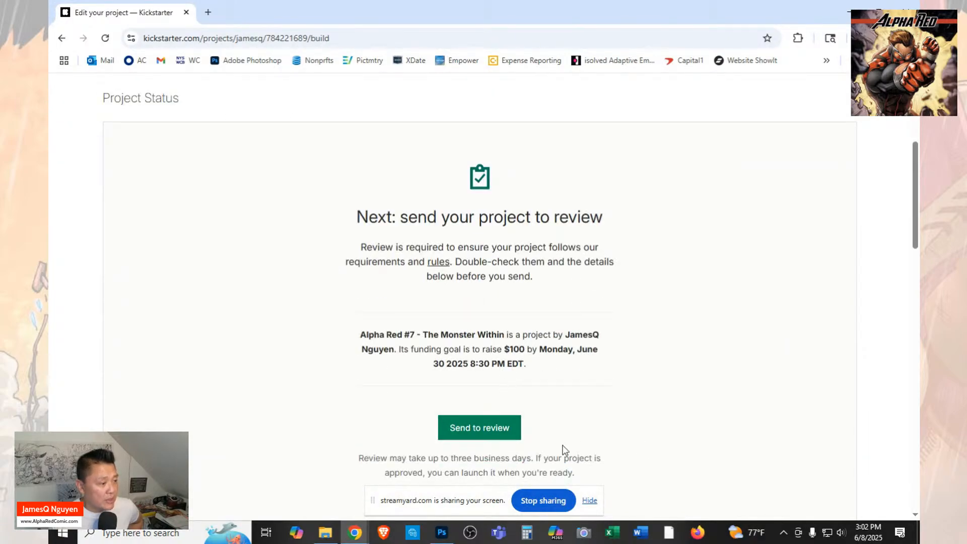
click(472, 434)
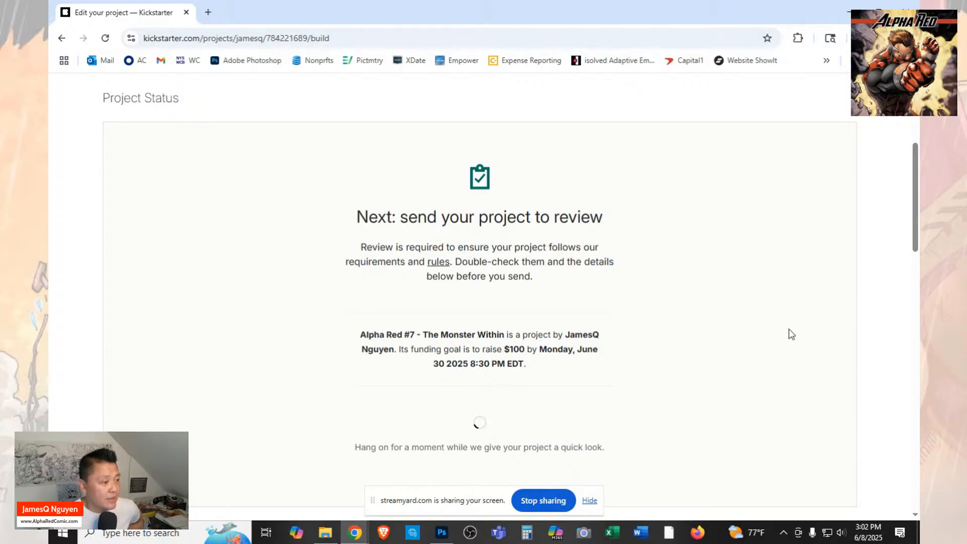
scroll(791, 334, down, 3)
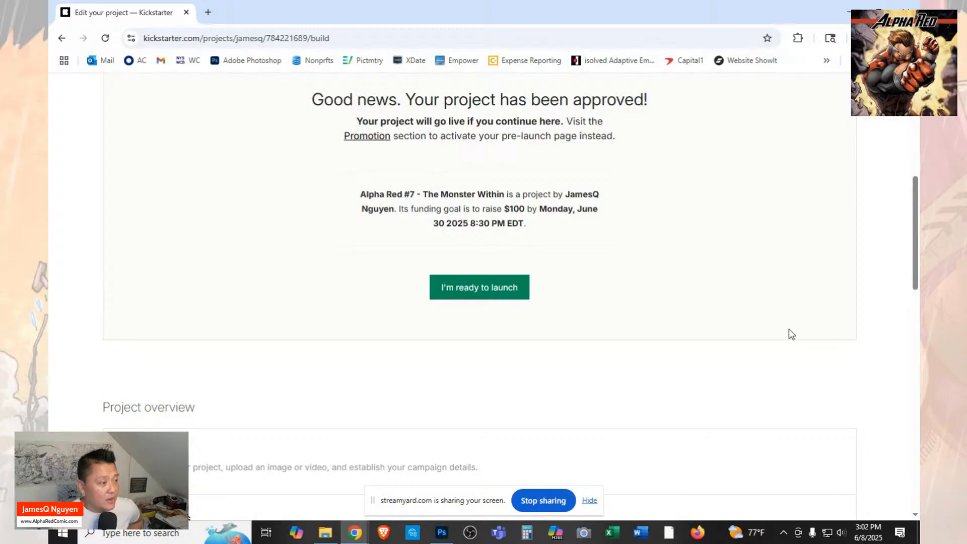
scroll(636, 307, up, 1)
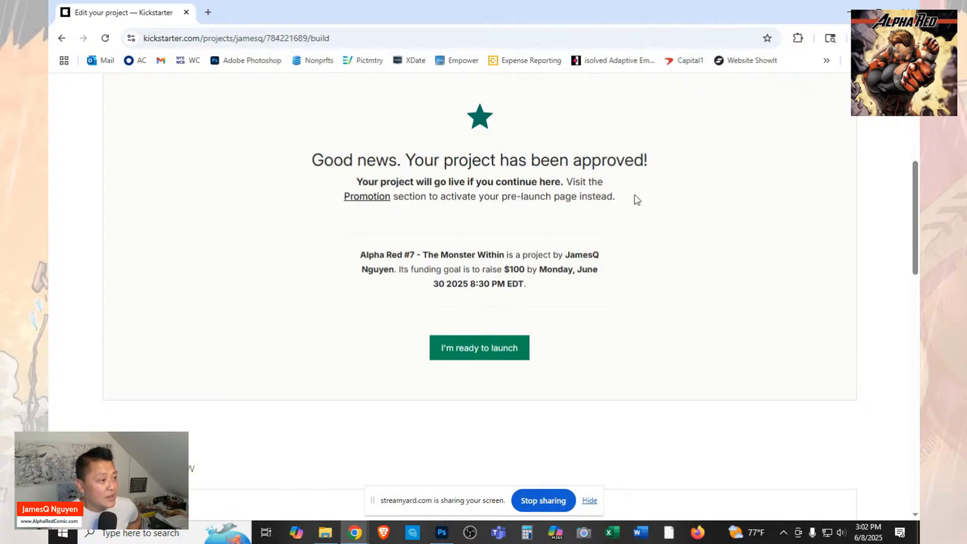
Open the project's Promotion section and examine its Project URL and Pre-launch page settings.
click(371, 196)
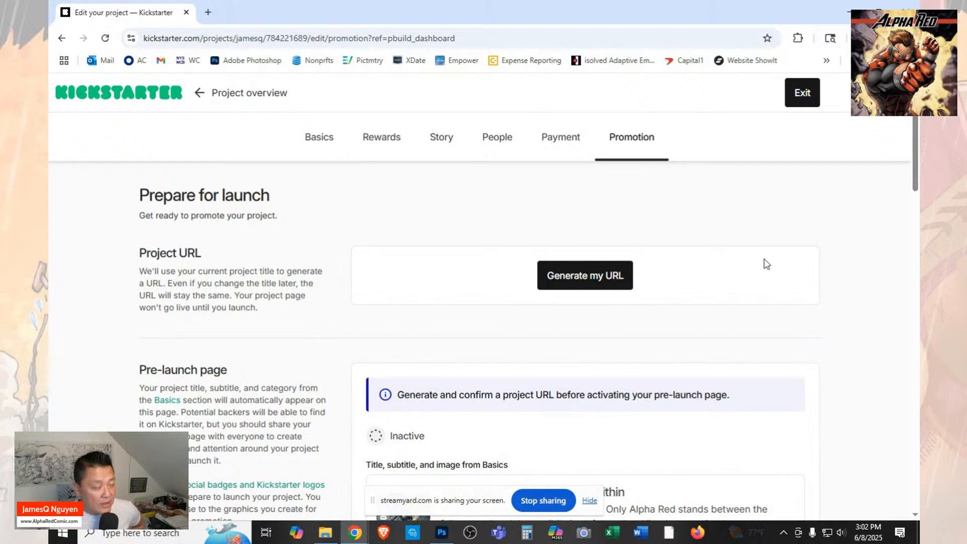
scroll(766, 264, down, 1)
scroll(766, 264, down, 5)
scroll(767, 264, up, 5)
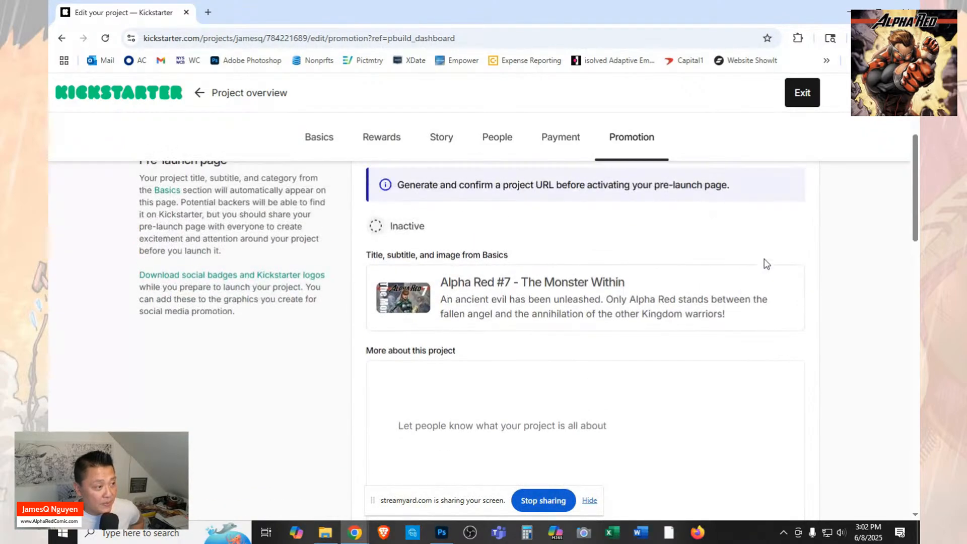
scroll(766, 264, up, 1)
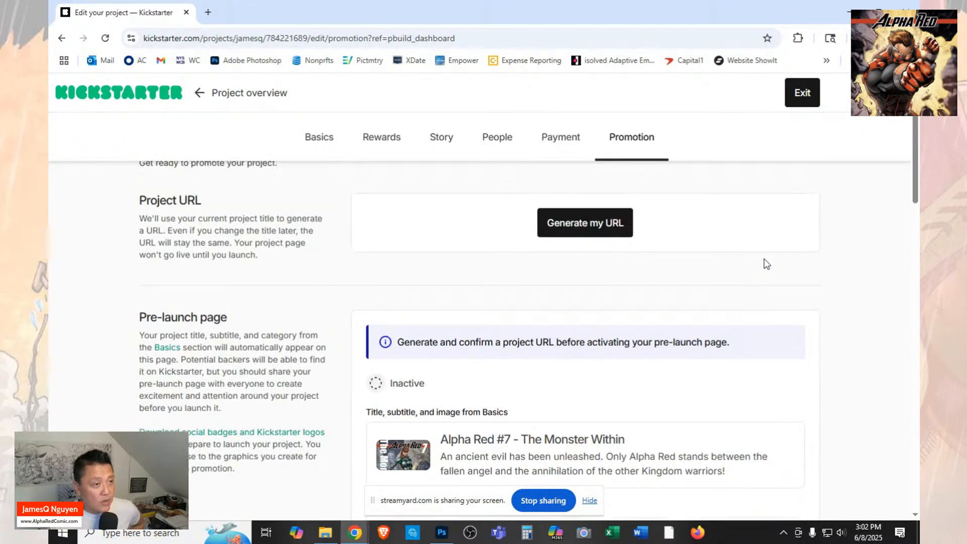
scroll(766, 264, down, 3)
scroll(766, 263, up, 4)
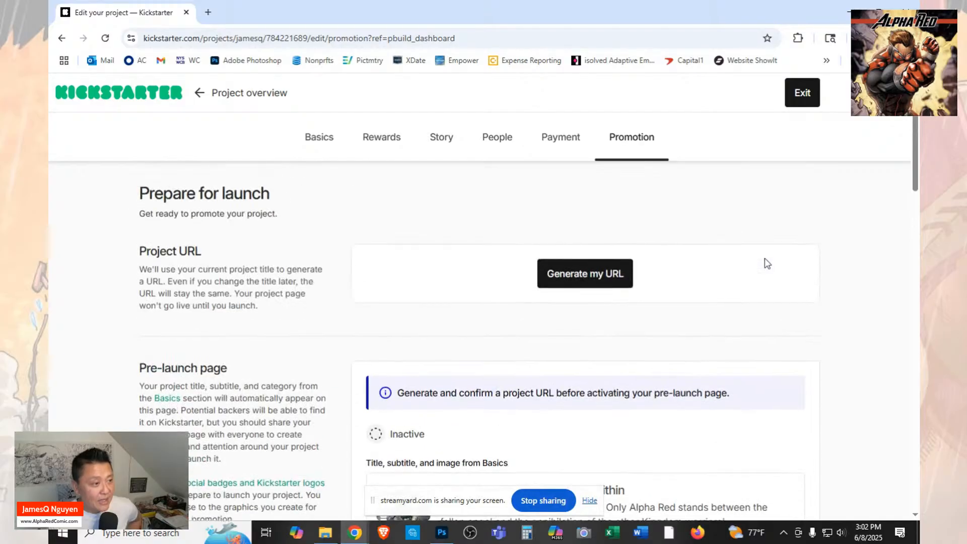
scroll(766, 263, down, 2)
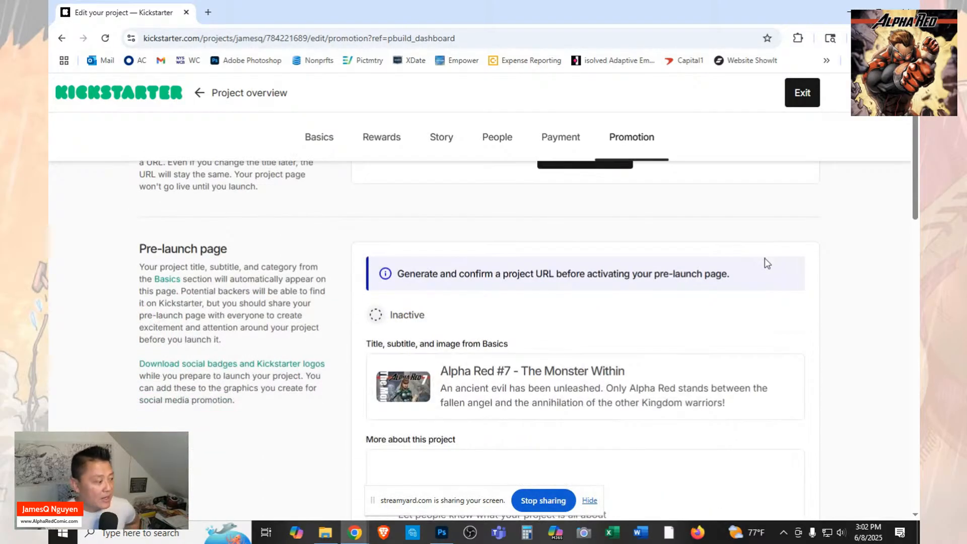
scroll(765, 257, up, 1)
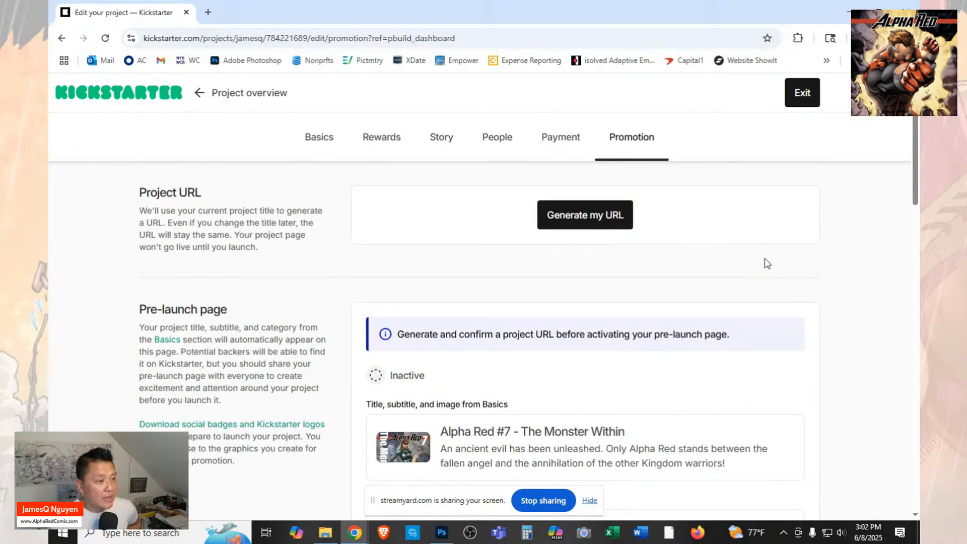
scroll(764, 258, up, 1)
scroll(764, 258, down, 3)
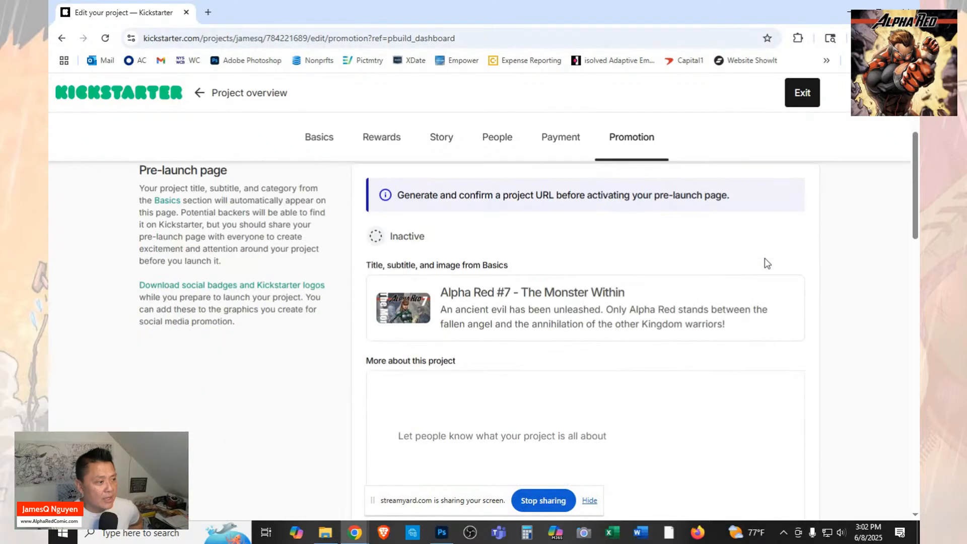
Look over the remaining Promotion settings, including Google Analytics and the Meta Conversions API access token.
scroll(765, 258, down, 8)
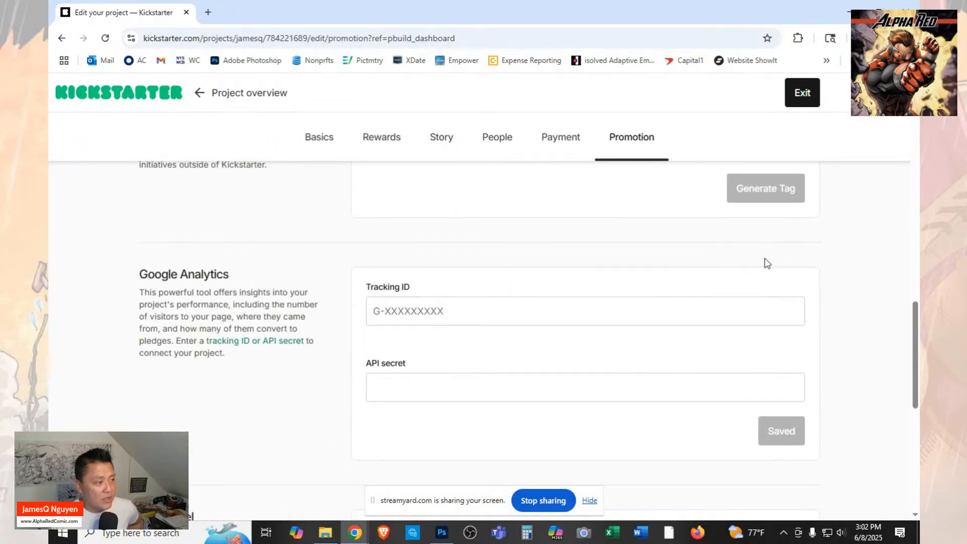
scroll(767, 262, down, 6)
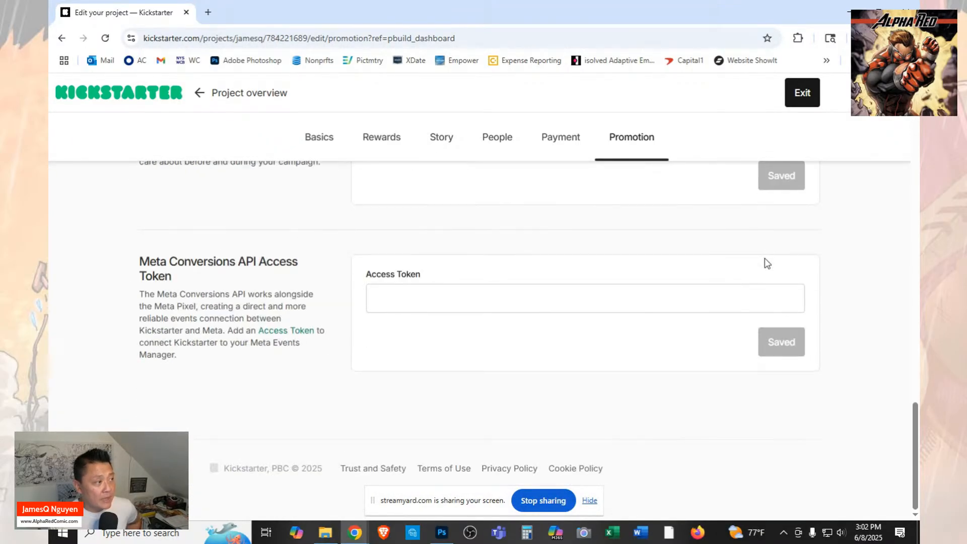
scroll(766, 265, up, 4)
scroll(766, 267, down, 4)
Generate the project URL from the current Alpha Red #7 title.
scroll(766, 266, up, 14)
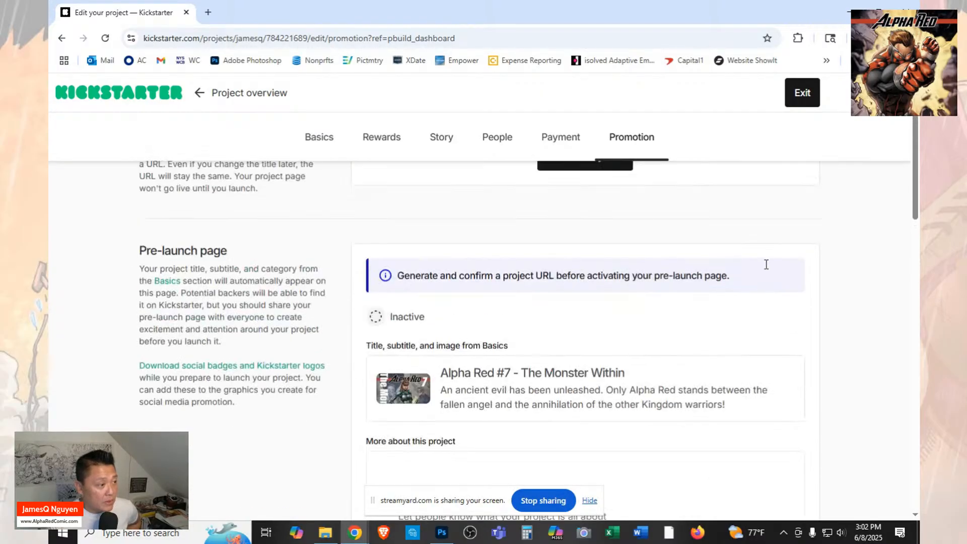
scroll(766, 265, up, 3)
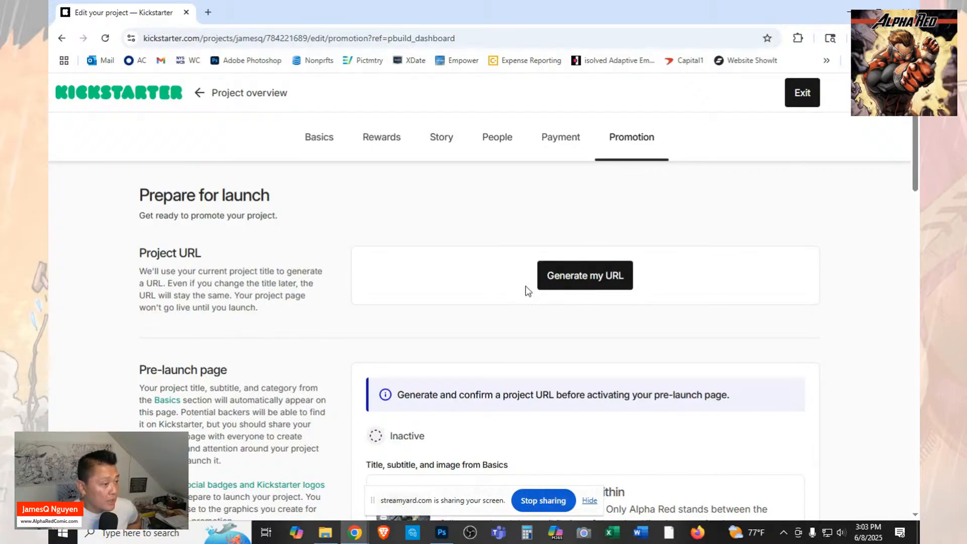
click(586, 283)
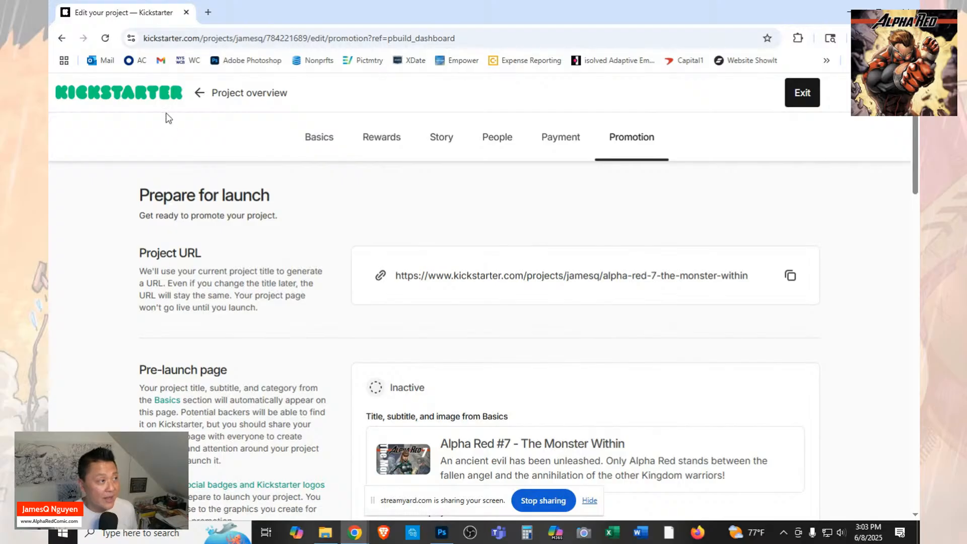
Merge the Kickstarter tab into the main browser window and exit Promotion to check the launch details in Project Status.
drag(132, 11, 640, 31)
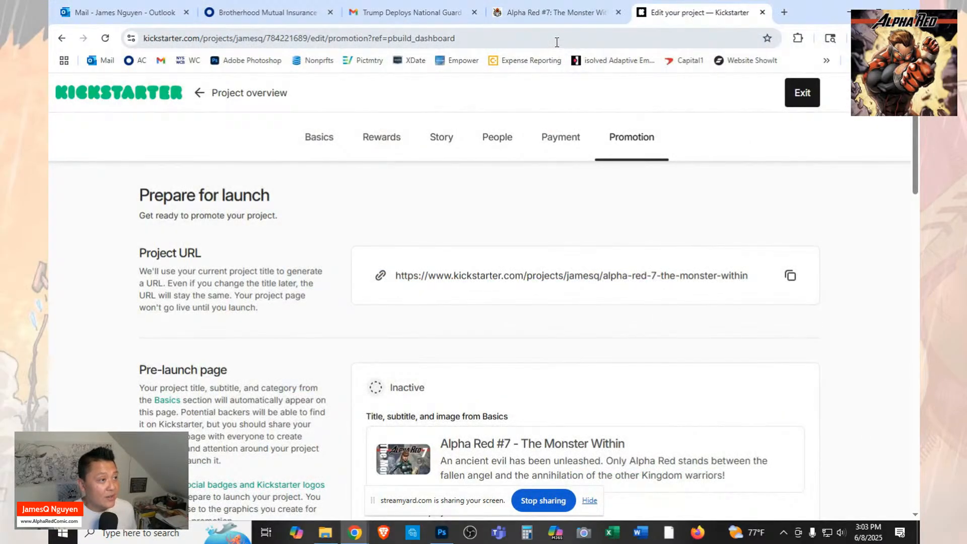
click(801, 100)
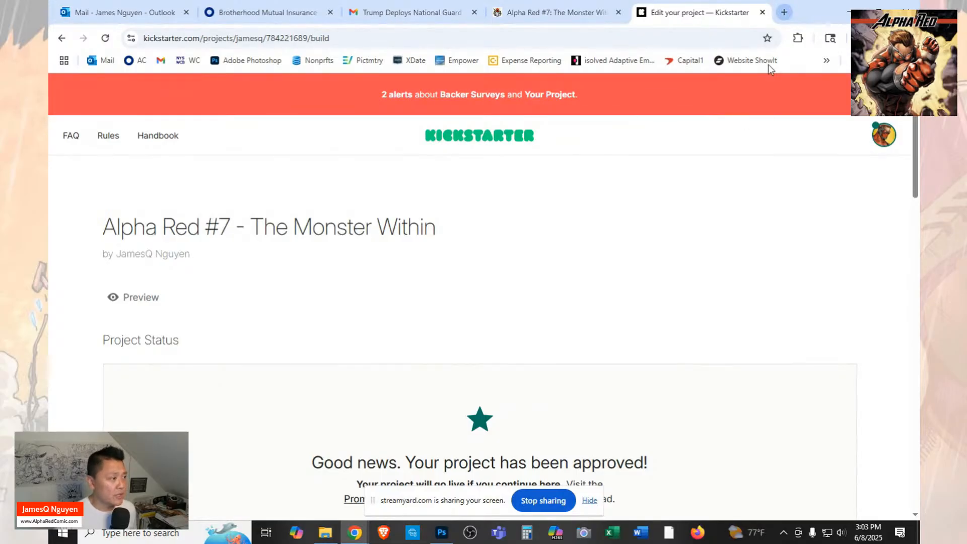
scroll(669, 265, down, 3)
scroll(671, 267, down, 2)
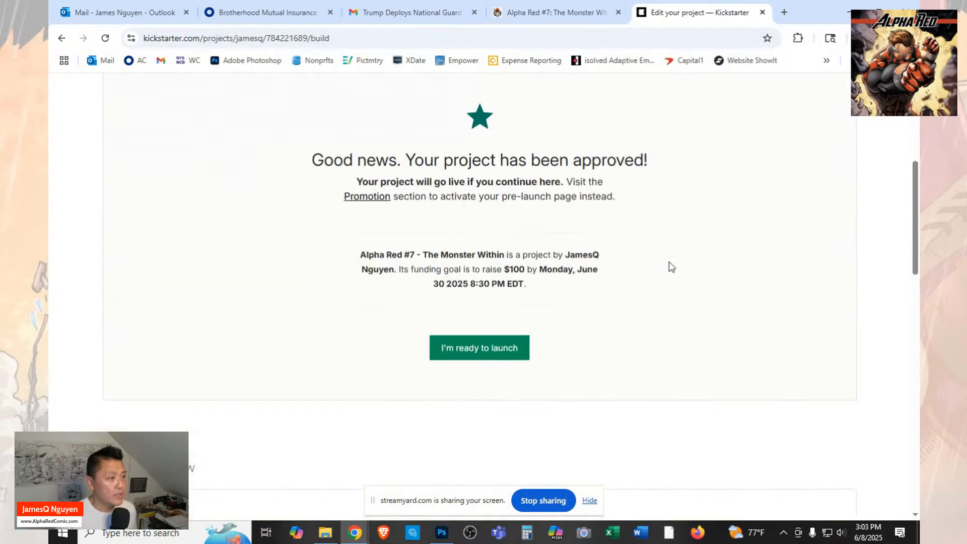
scroll(671, 267, up, 5)
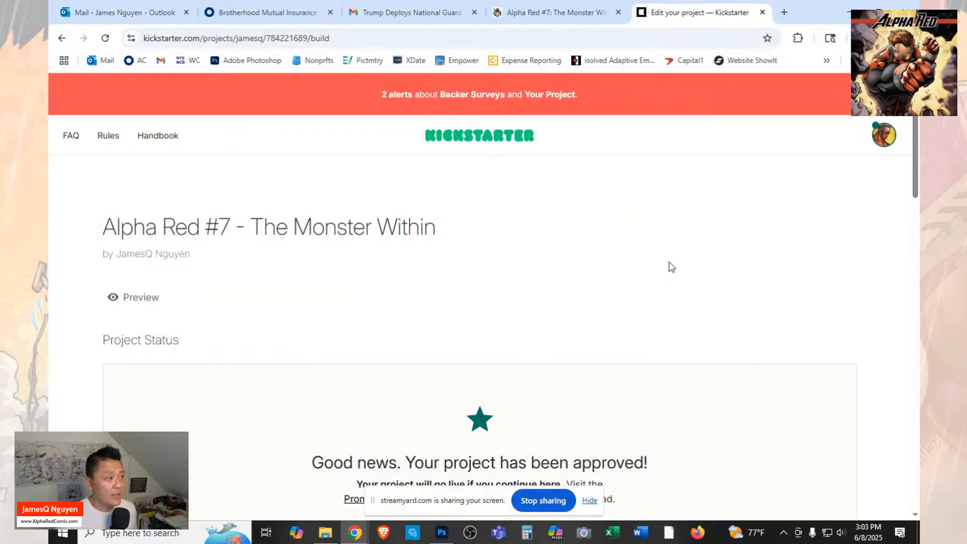
scroll(671, 267, down, 5)
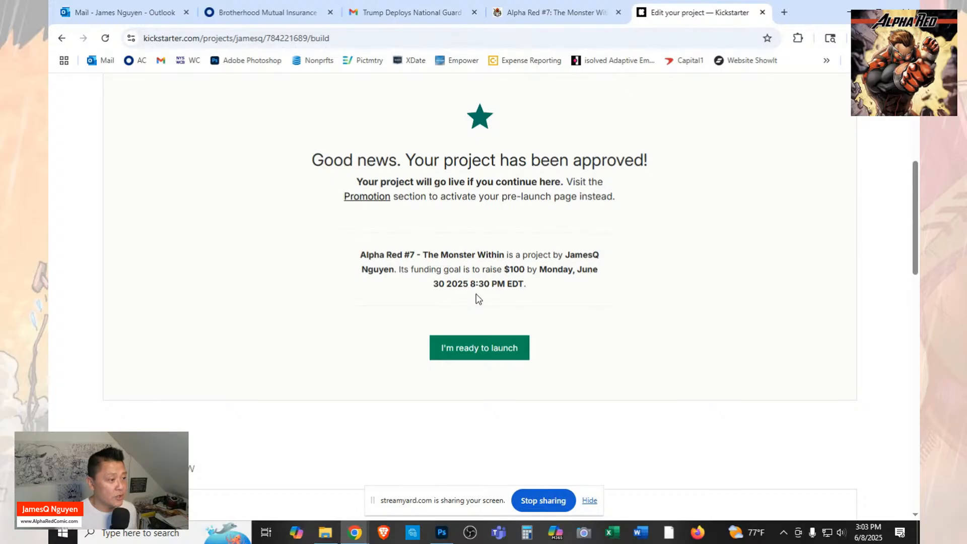
Review the completed sections in the project overview and the launch information in Project Status.
scroll(722, 330, down, 10)
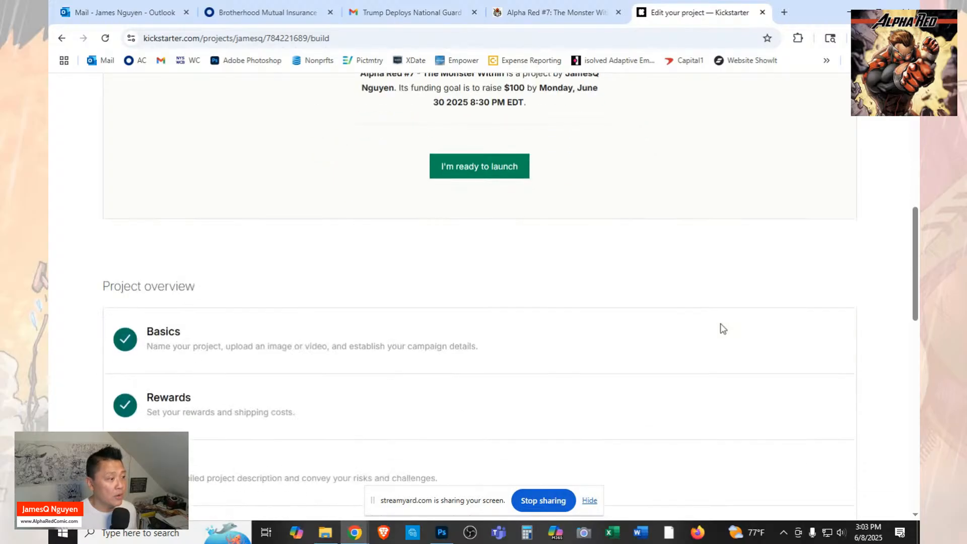
scroll(722, 330, down, 5)
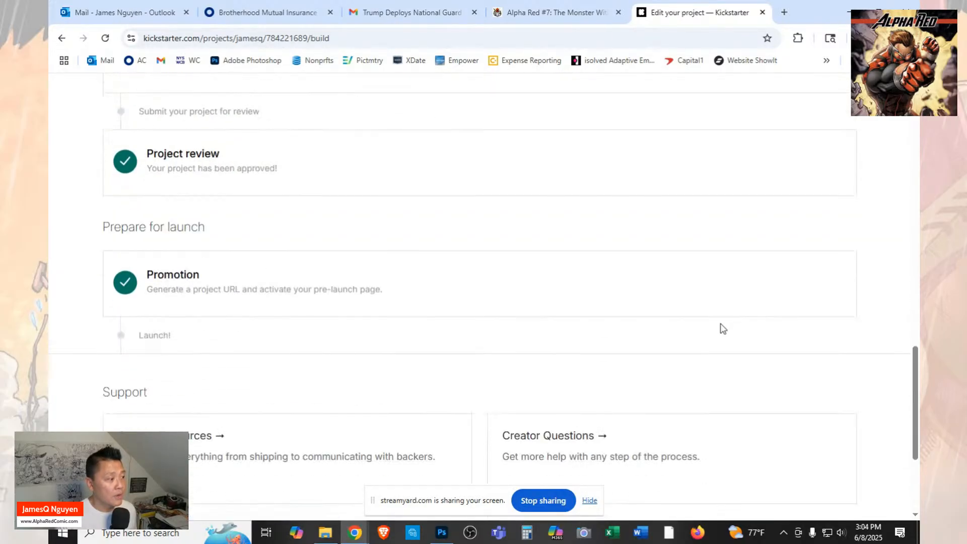
scroll(722, 330, down, 3)
scroll(721, 330, up, 15)
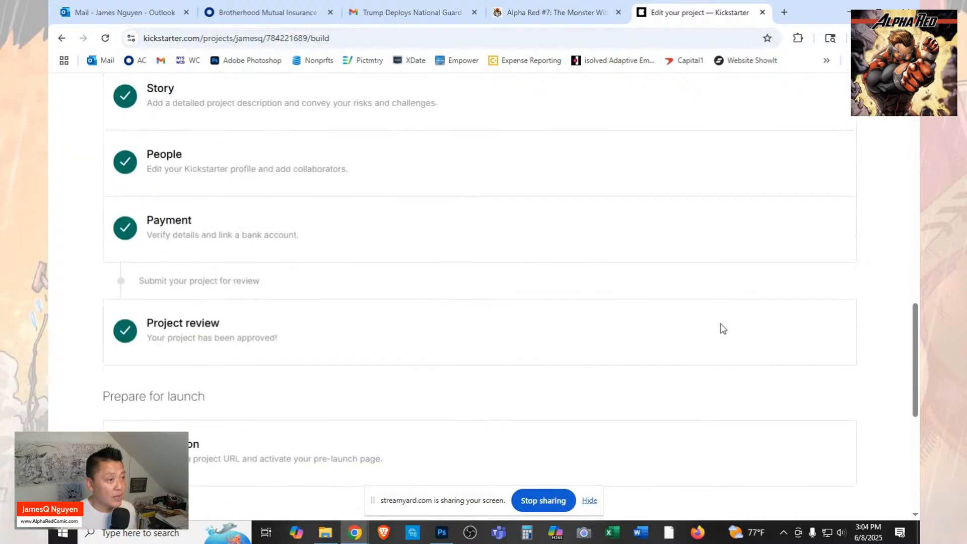
scroll(721, 329, up, 4)
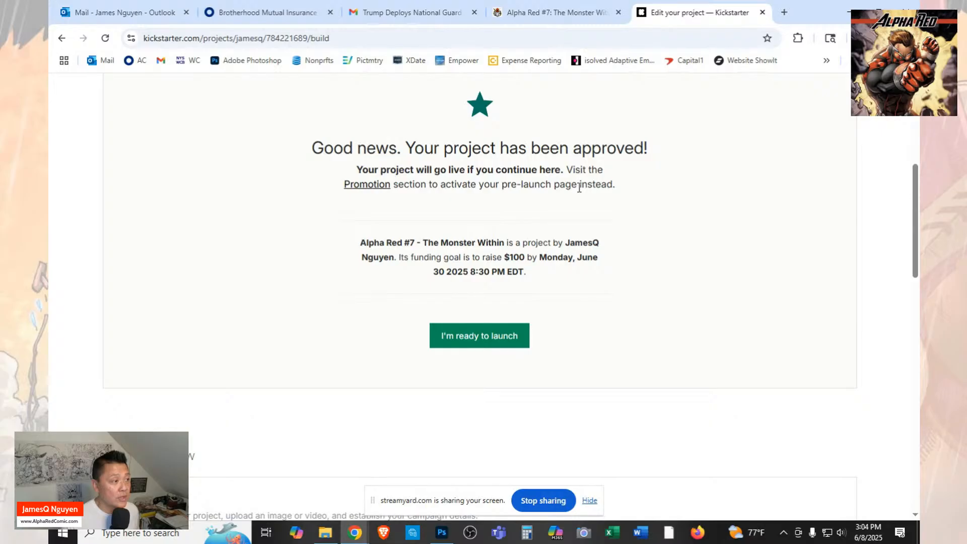
click(603, 37)
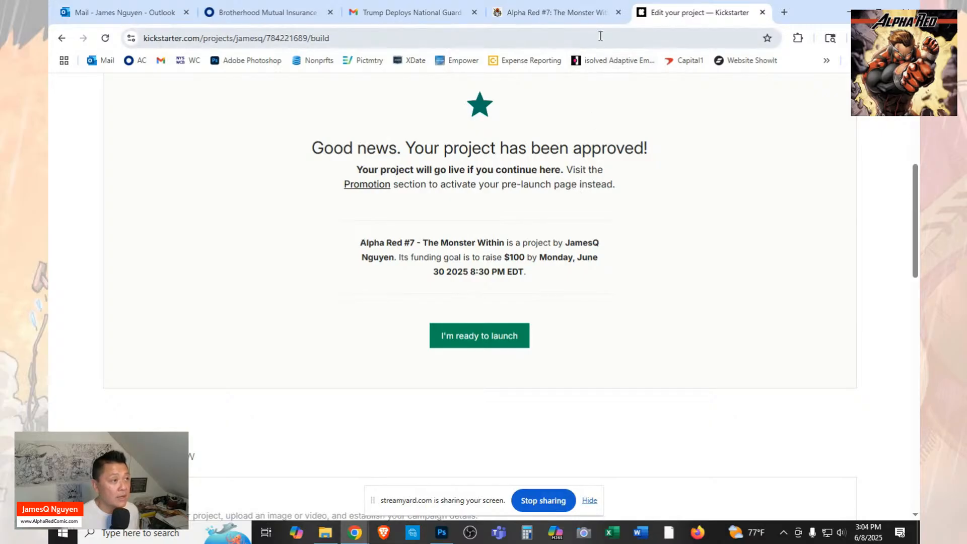
key(ctrl+v)
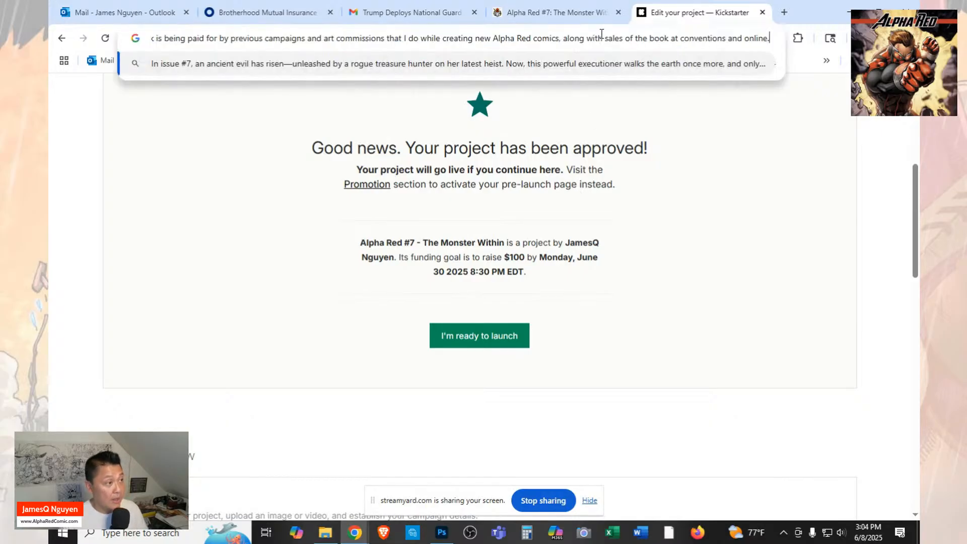
click(727, 148)
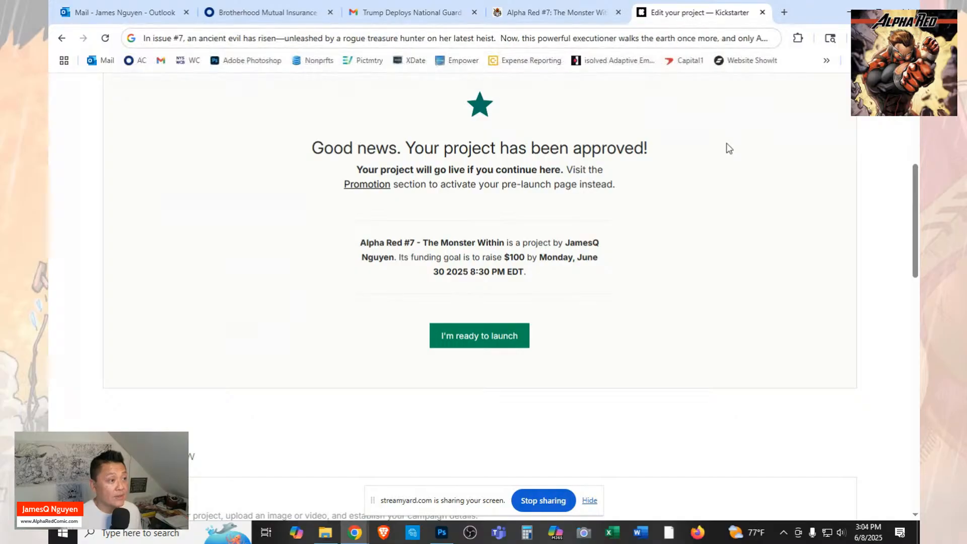
Copy the generated project URL from the Promotion section, open it in the current tab and check the page it leads to.
click(367, 184)
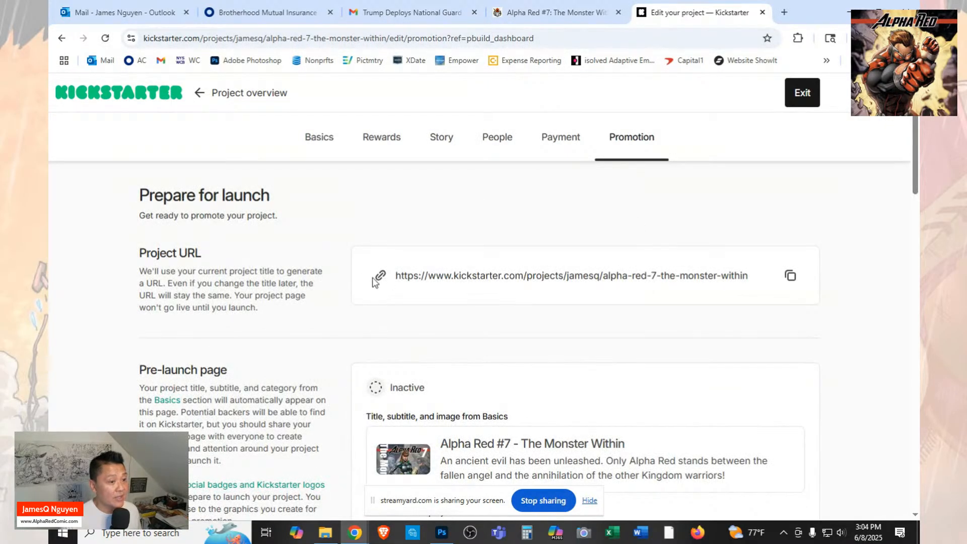
click(793, 279)
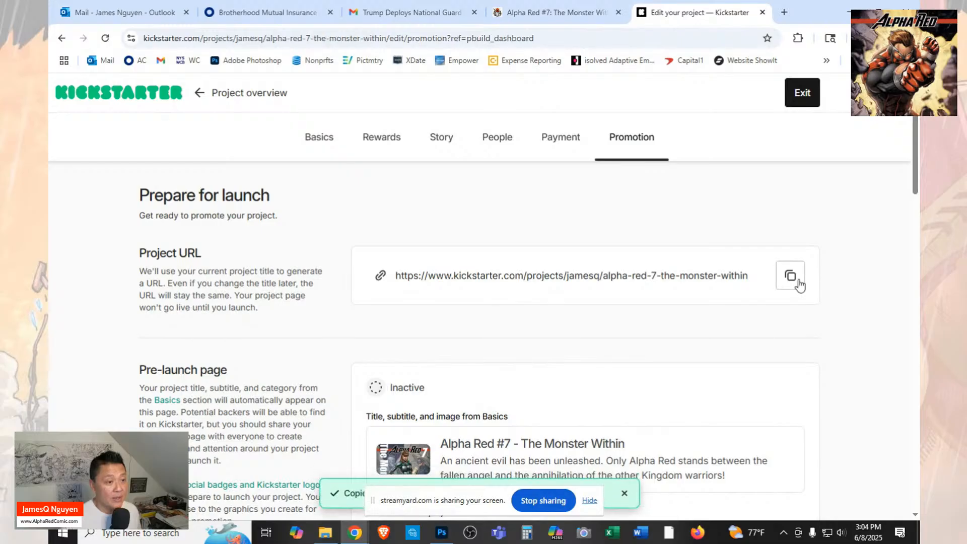
click(523, 38)
key(ctrl+v)
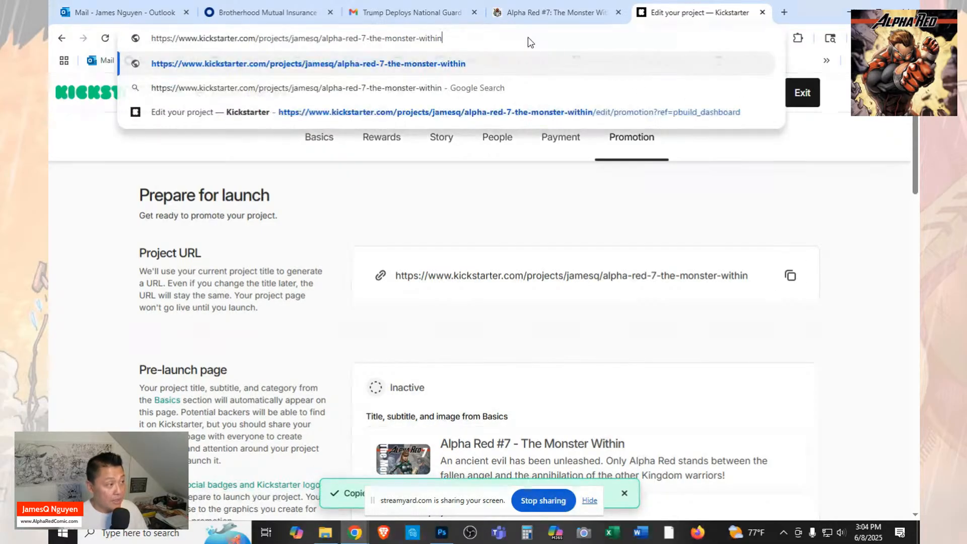
key(Return)
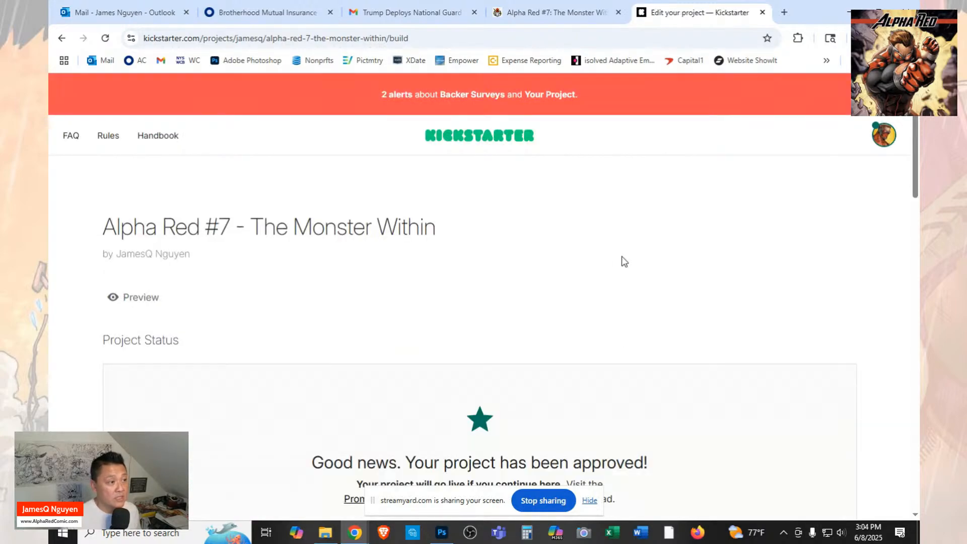
scroll(621, 261, down, 6)
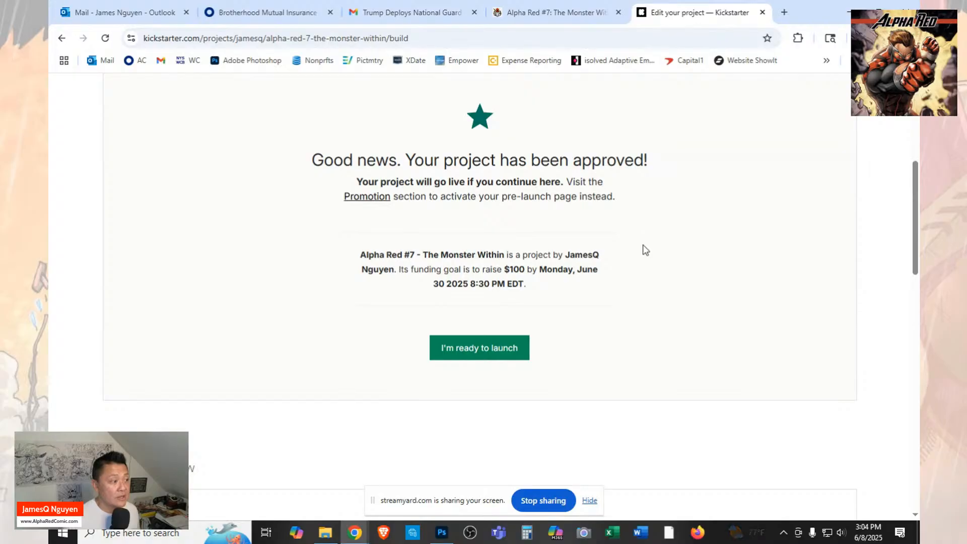
scroll(646, 251, down, 4)
scroll(645, 250, up, 7)
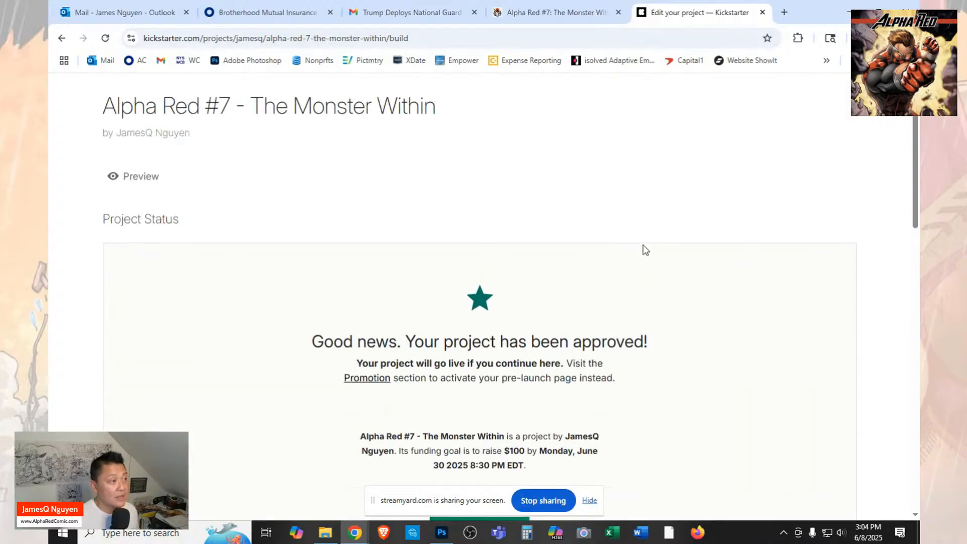
scroll(645, 250, up, 2)
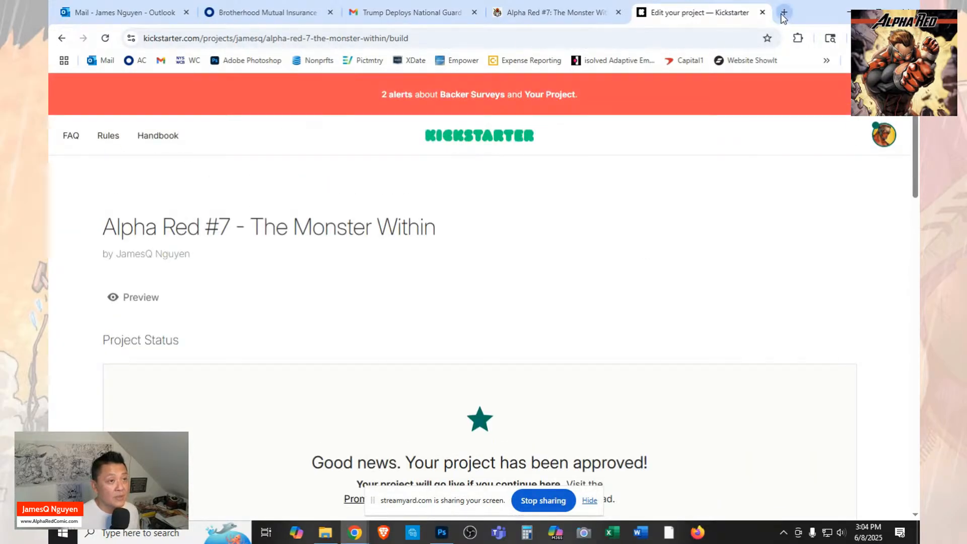
click(784, 13)
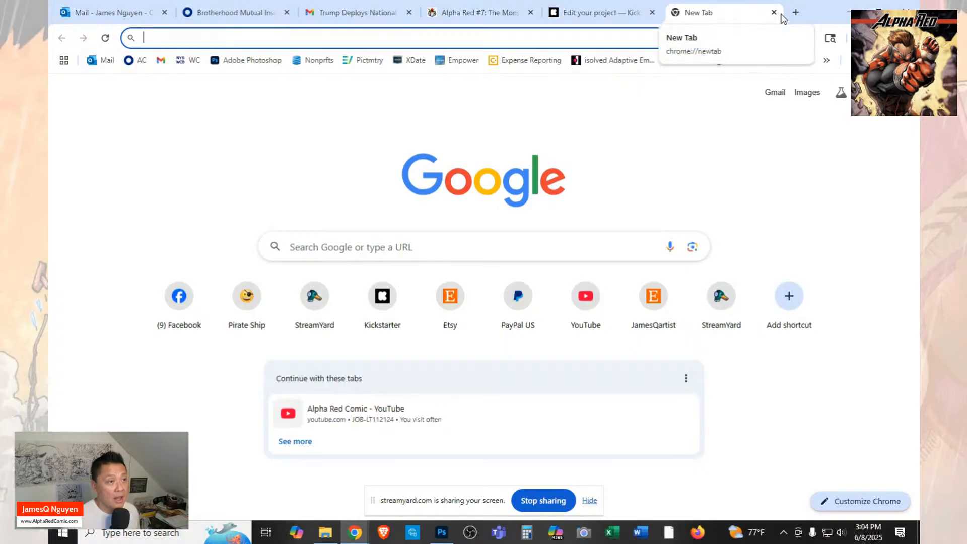
click(596, 13)
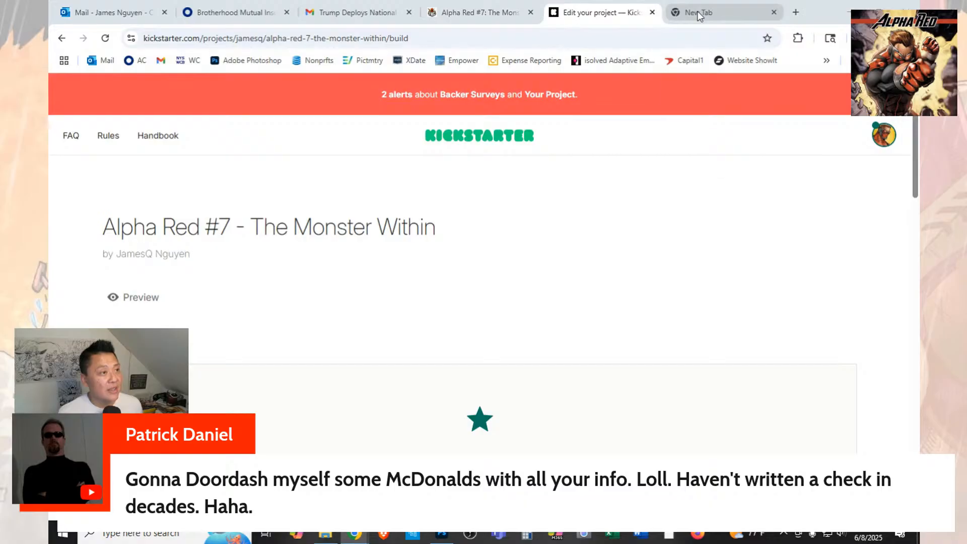
click(745, 19)
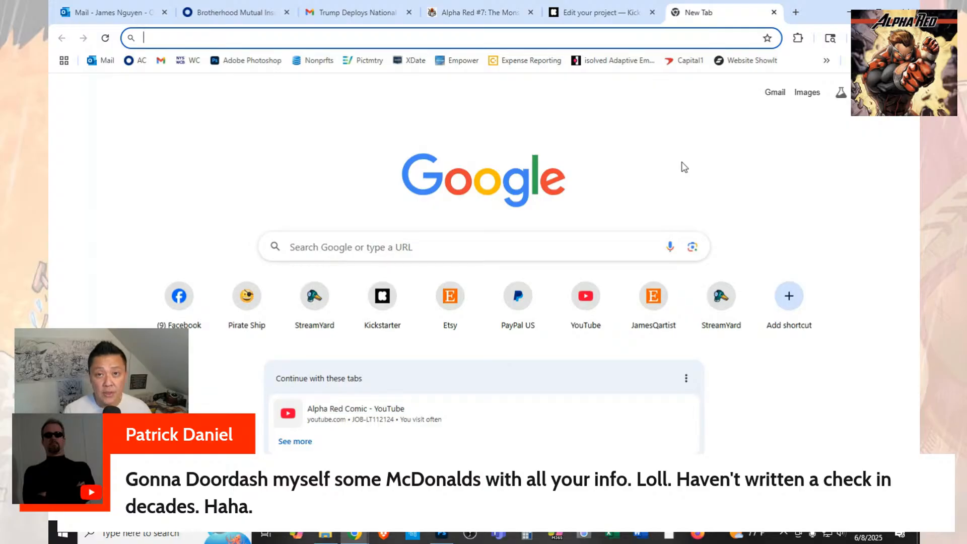
Switch to the Alpha Red #7 campaign on FundMyComic and examine its header, creator details, funding progress and campaign dates.
click(504, 14)
scroll(784, 274, down, 3)
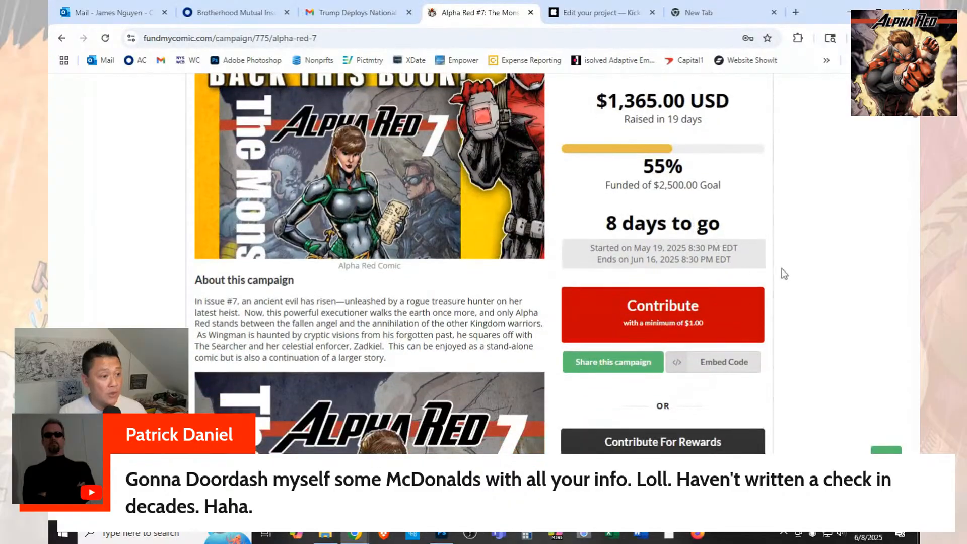
scroll(784, 273, up, 4)
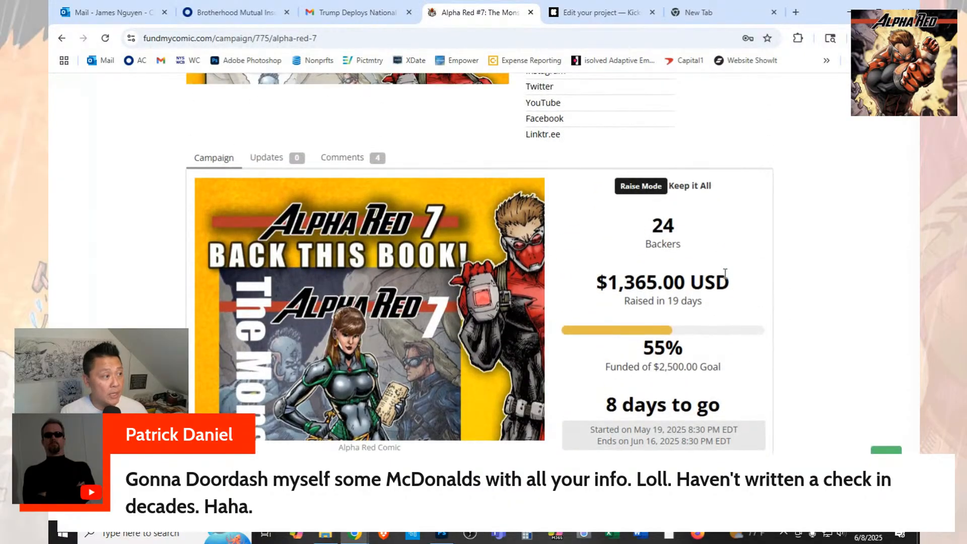
scroll(725, 275, up, 5)
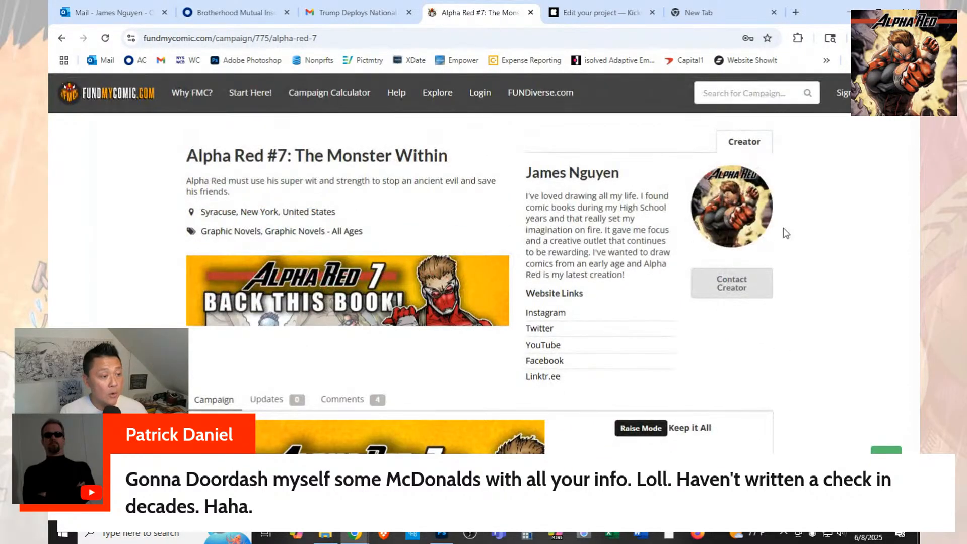
scroll(784, 234, down, 10)
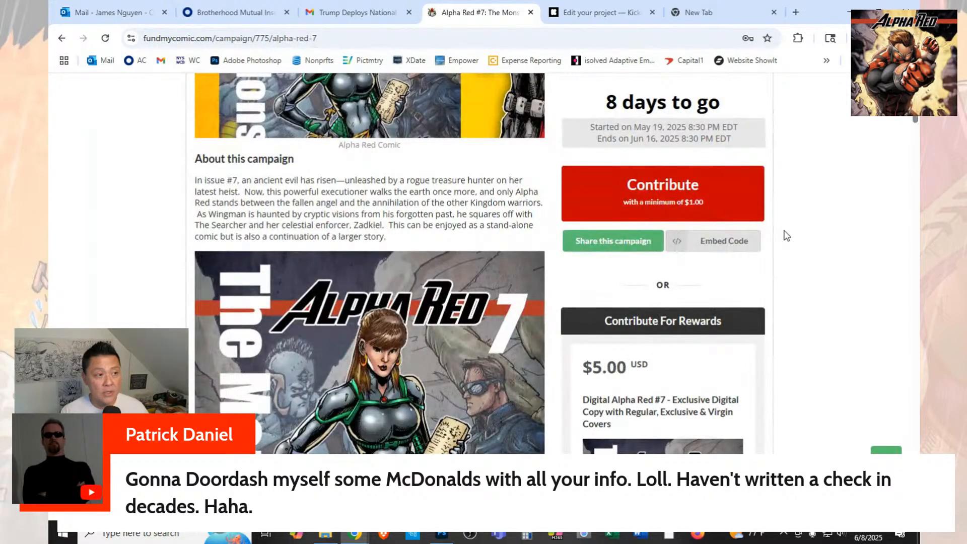
scroll(787, 235, up, 5)
scroll(787, 235, up, 6)
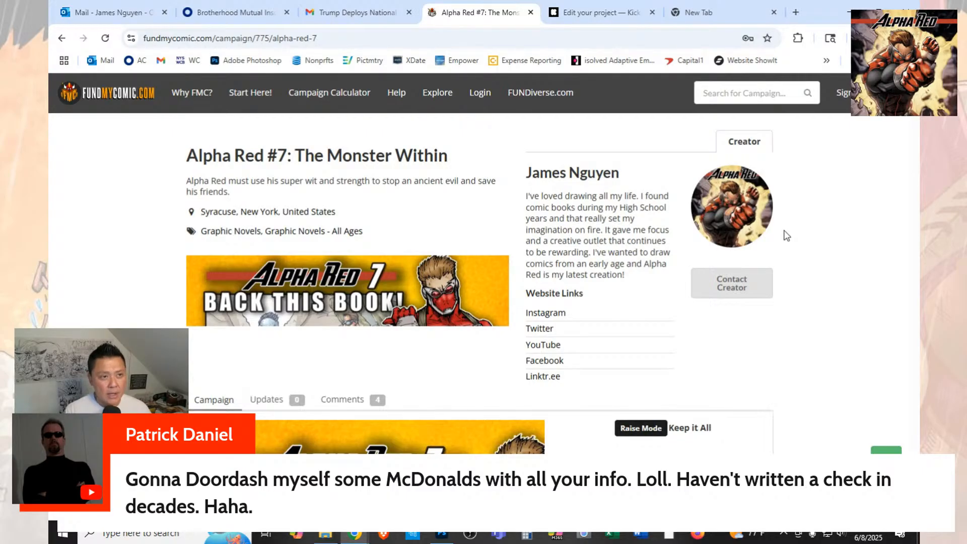
scroll(786, 235, down, 1)
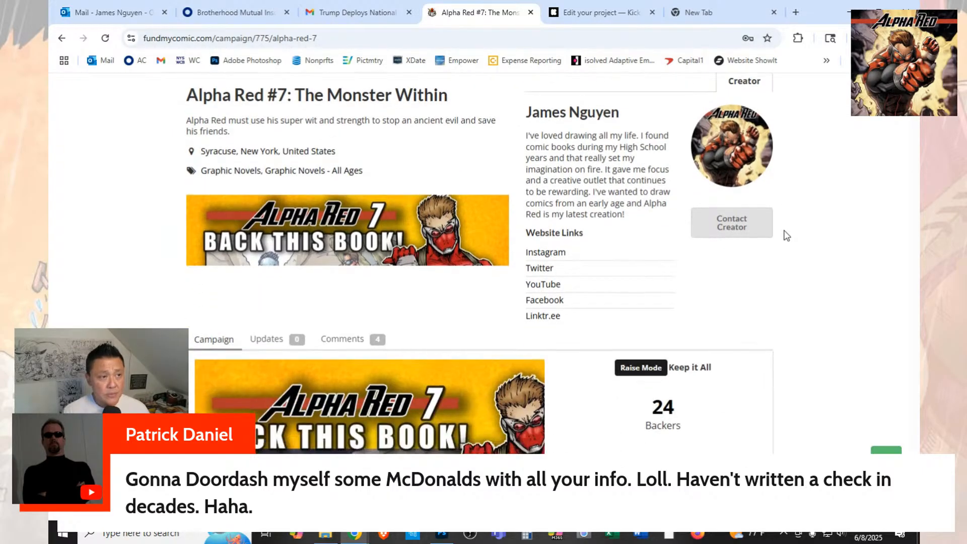
scroll(786, 236, up, 1)
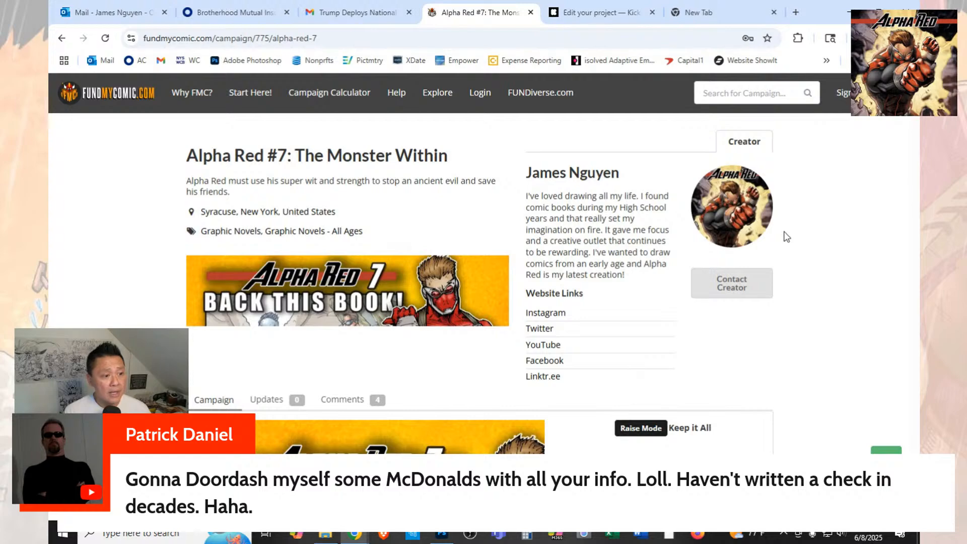
scroll(773, 314, down, 2)
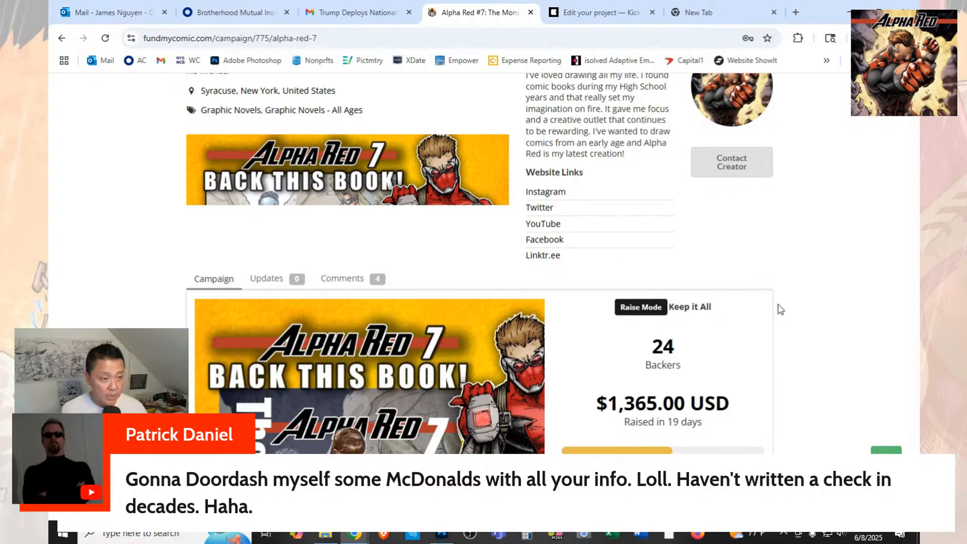
scroll(779, 310, down, 2)
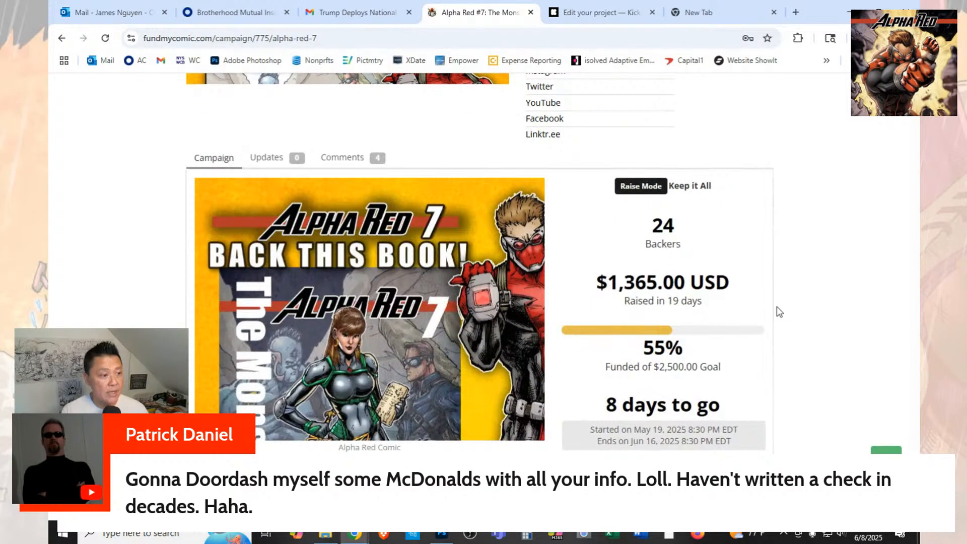